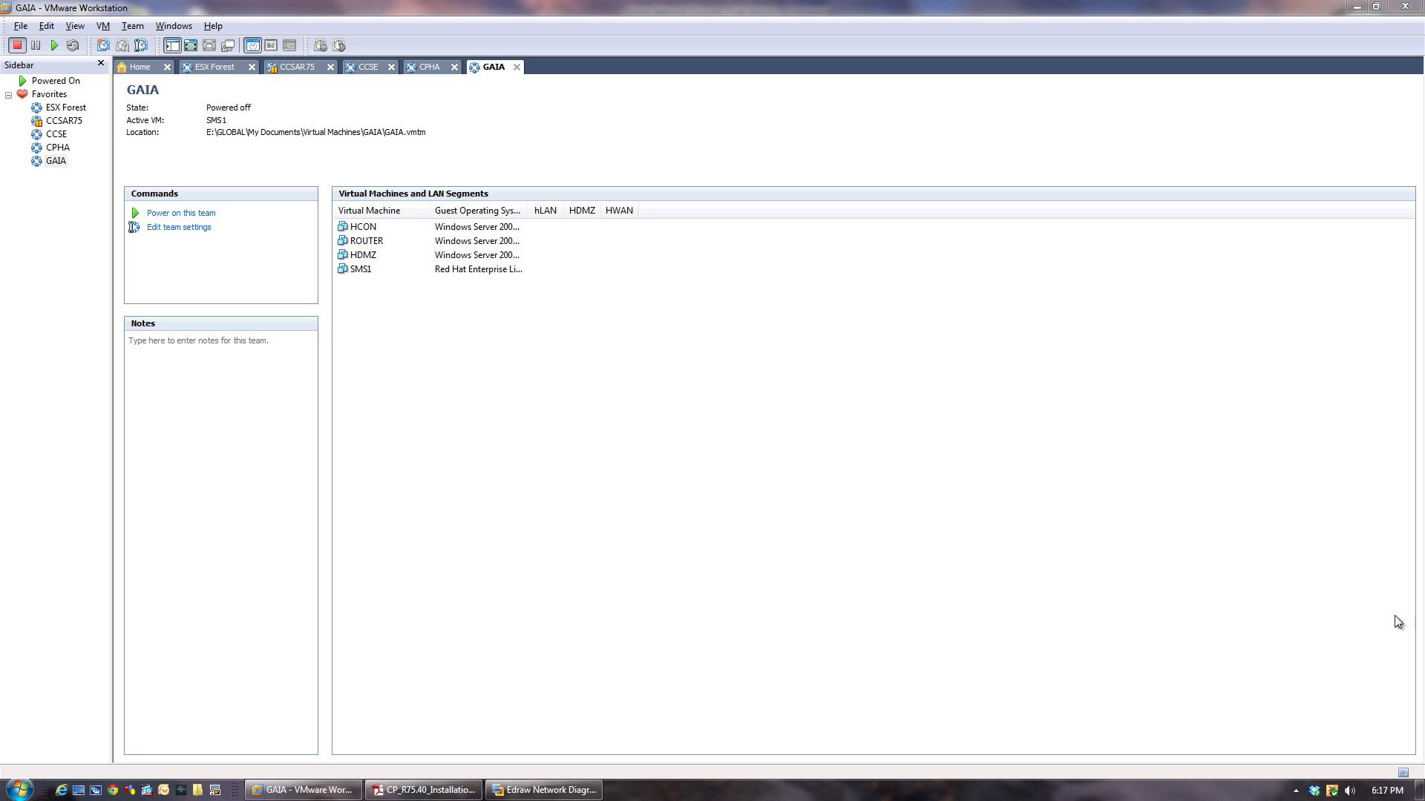
Bring the Edraw CCSA R75 network diagram to the front.
{"action": "left_click", "coordinate": [535, 793]}
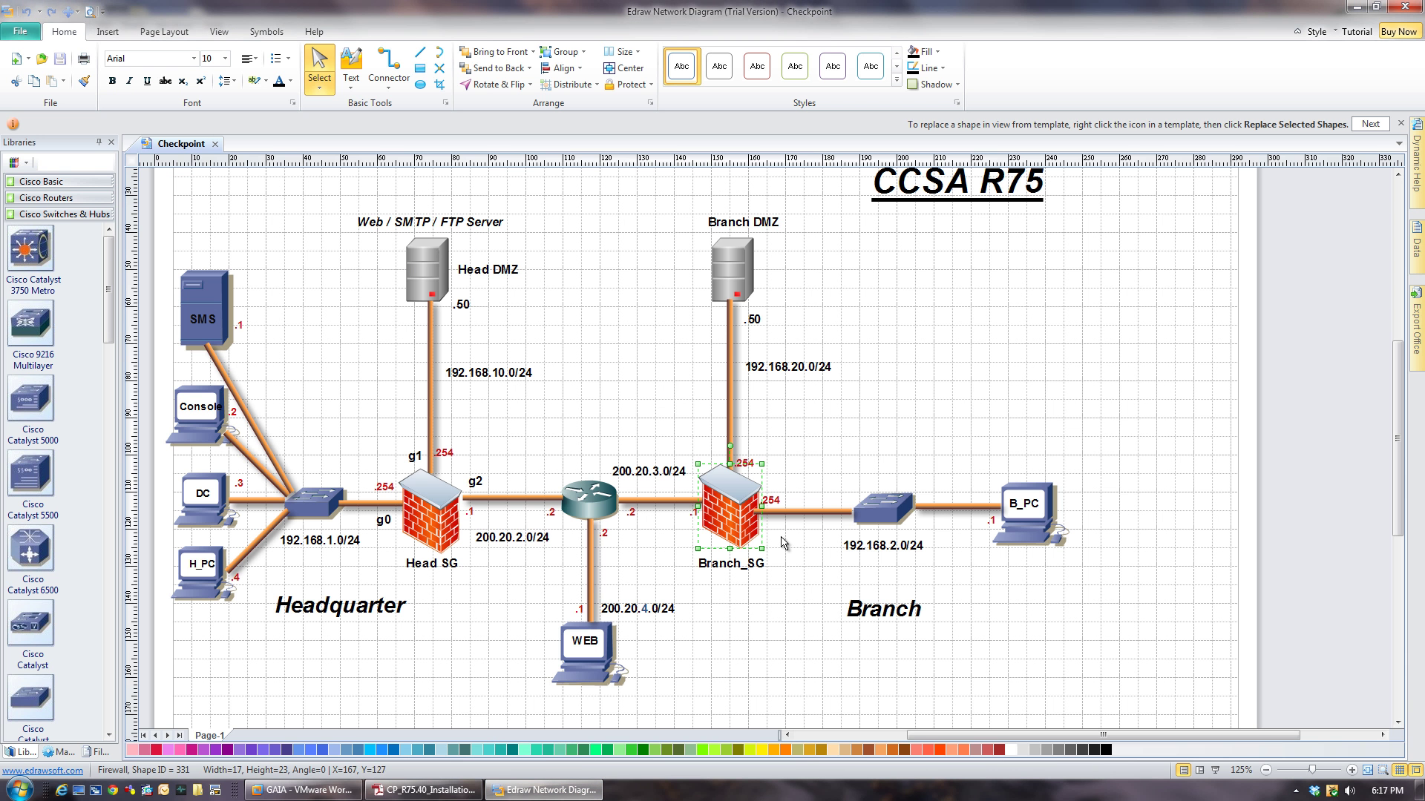
Inspect the Head SG and Branch_SG firewalls and all shapes in the diagram.
{"action": "left_click", "coordinate": [449, 653]}
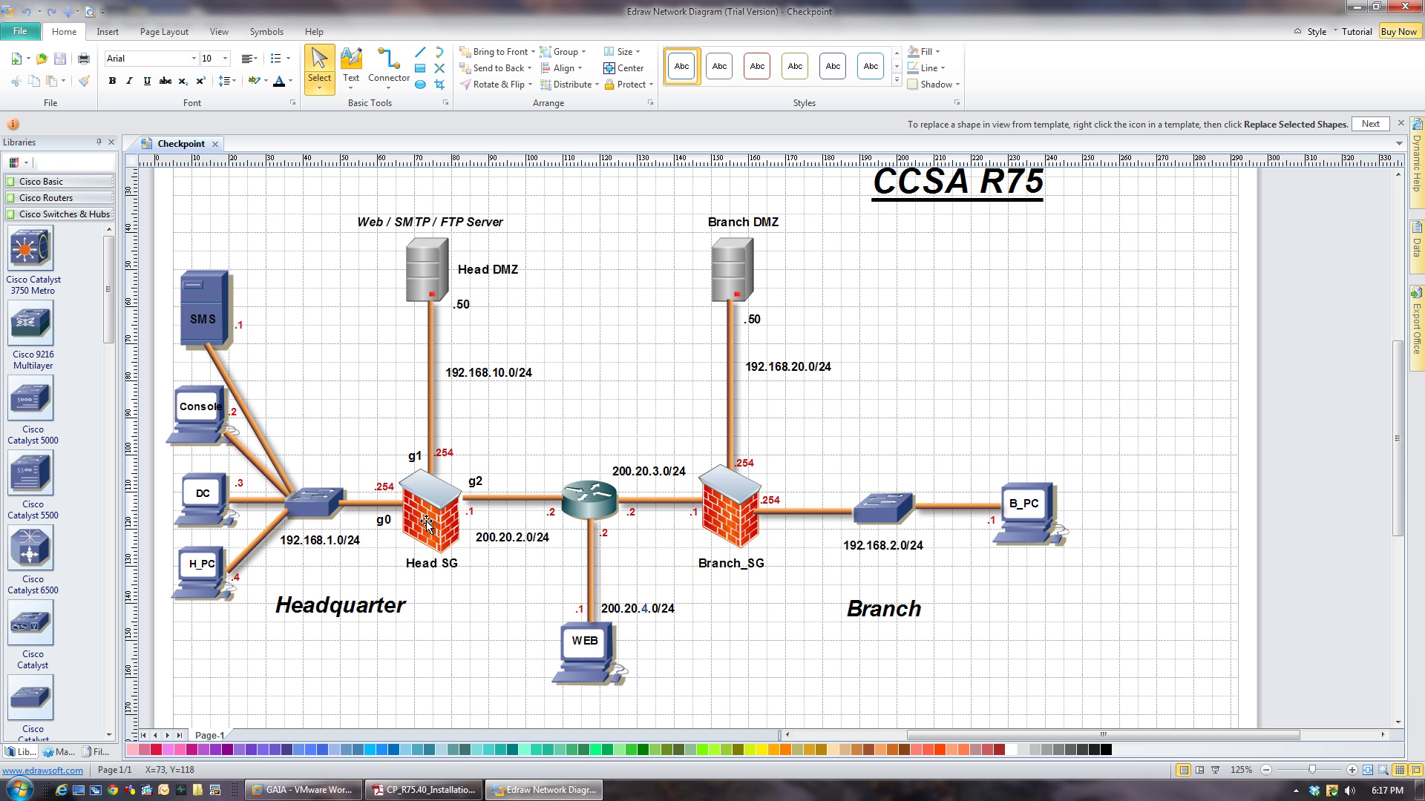
{"action": "left_click", "coordinate": [428, 528]}
{"action": "left_click", "coordinate": [699, 514]}
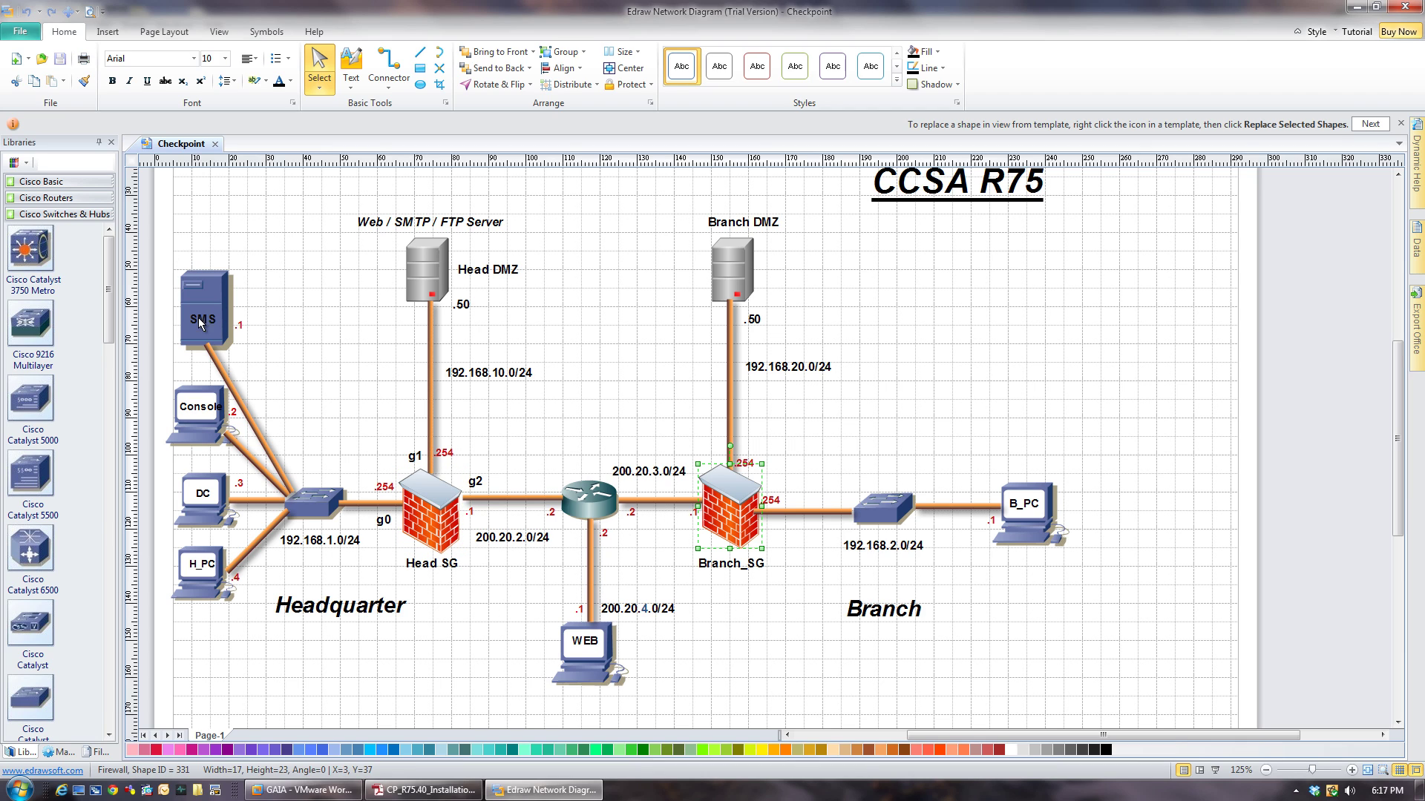
{"action": "left_click_drag", "start_coordinate": [166, 221], "coordinate": [1090, 701]}
{"action": "left_click", "coordinate": [324, 699]}
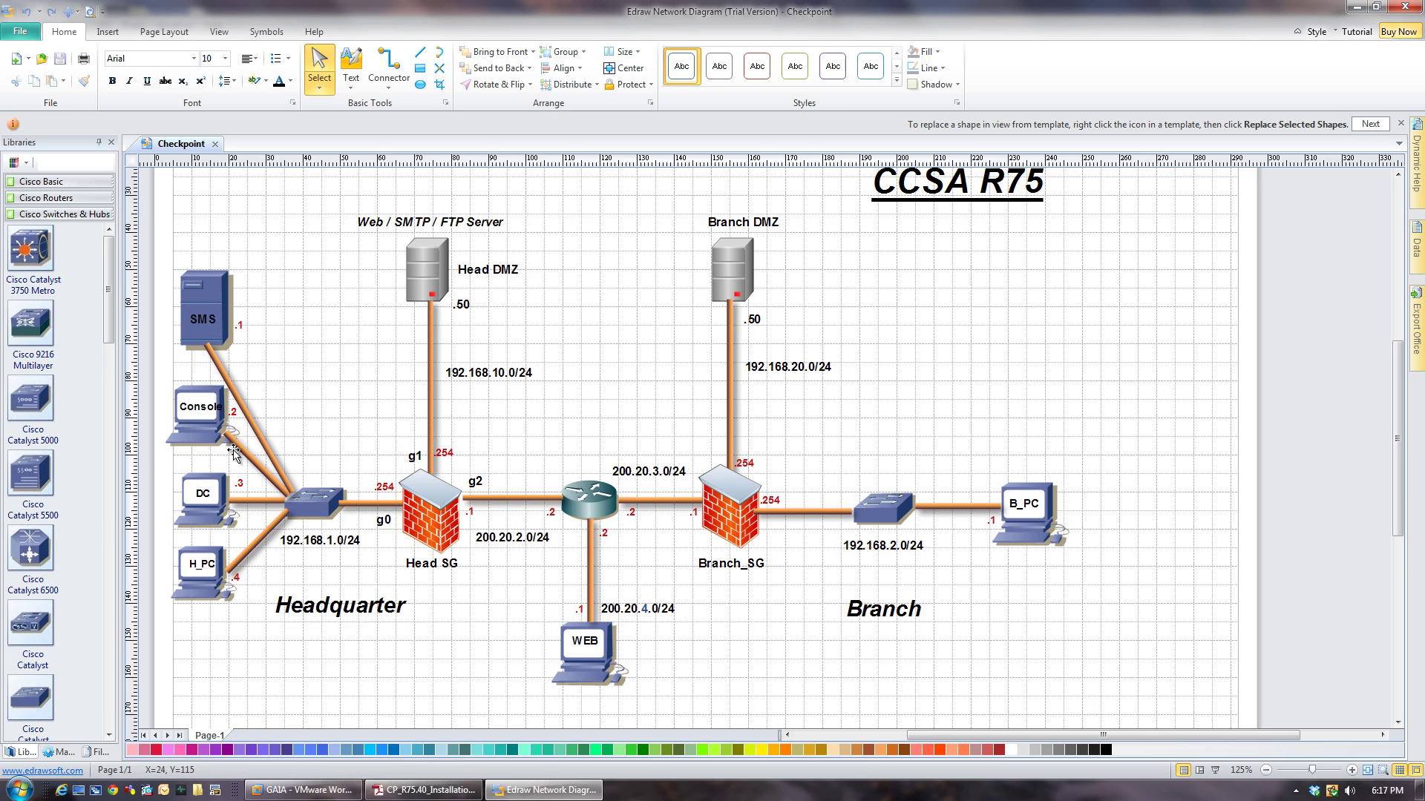
Review the SMS server, Console, central router and headquarters link IP labels, then return to VMware.
{"action": "left_click", "coordinate": [205, 305]}
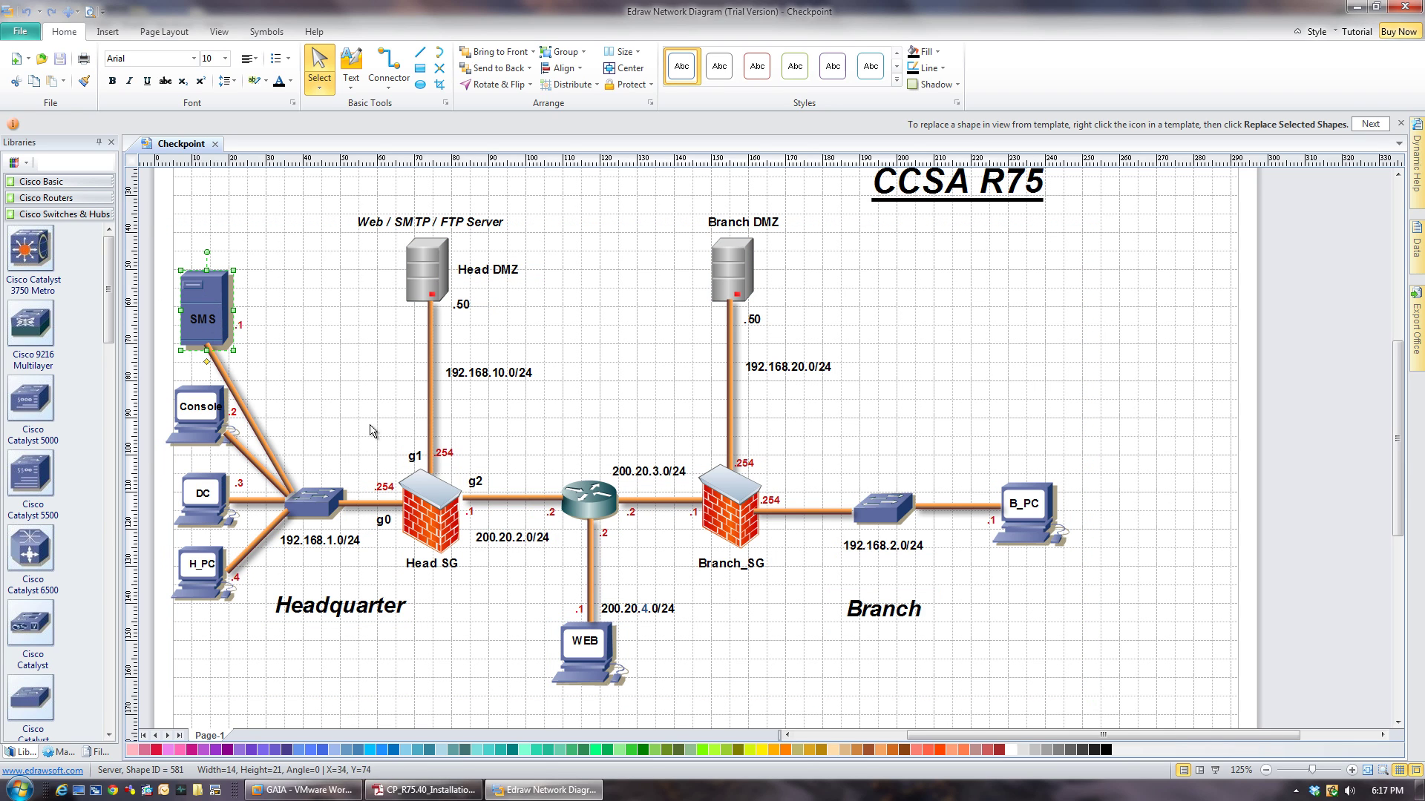
{"action": "left_click", "coordinate": [434, 511]}
{"action": "left_click", "coordinate": [425, 269]}
{"action": "left_click", "coordinate": [197, 427]}
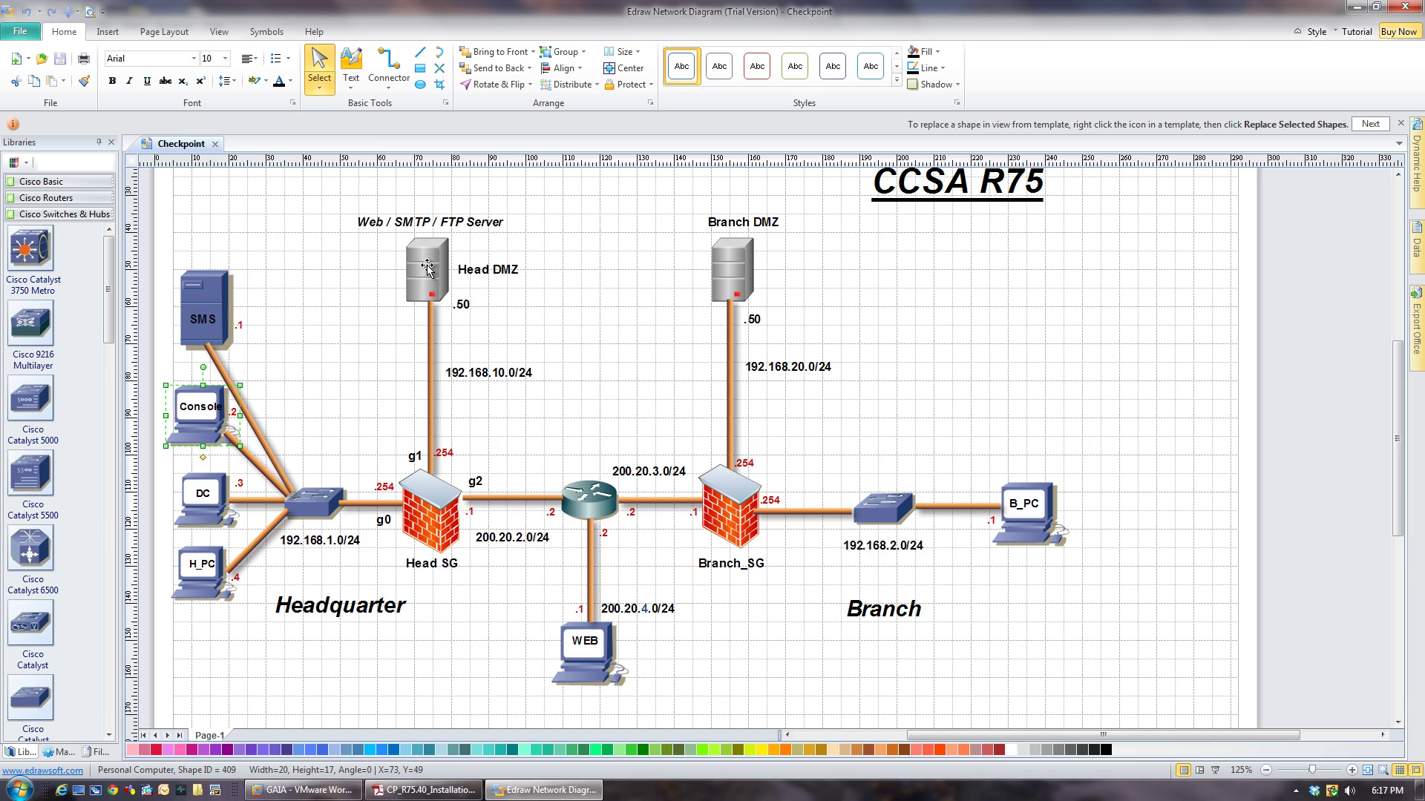
{"action": "left_click", "coordinate": [589, 498]}
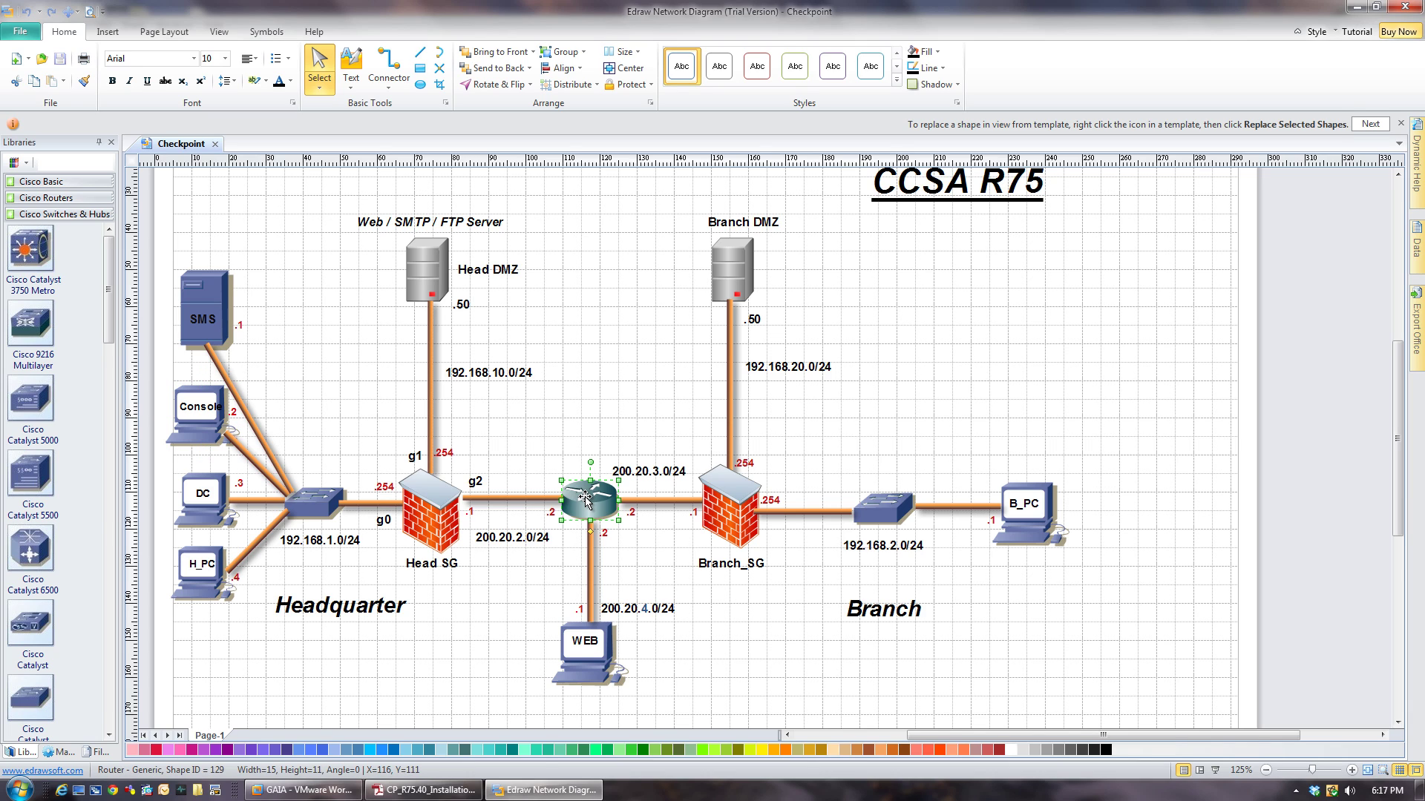
{"action": "left_click", "coordinate": [164, 267]}
{"action": "left_click_drag", "start_coordinate": [158, 407], "coordinate": [609, 519]}
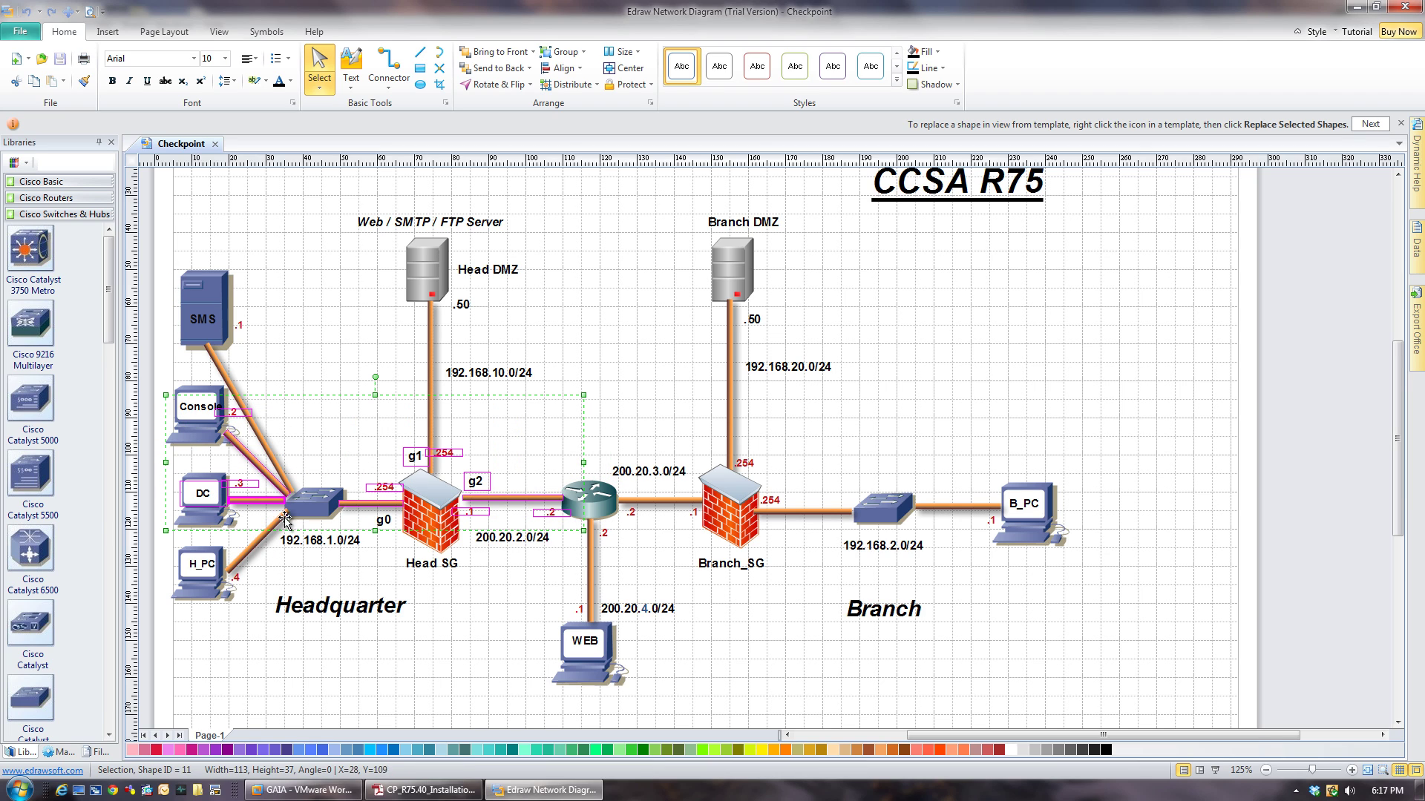
{"action": "left_click", "coordinate": [364, 697]}
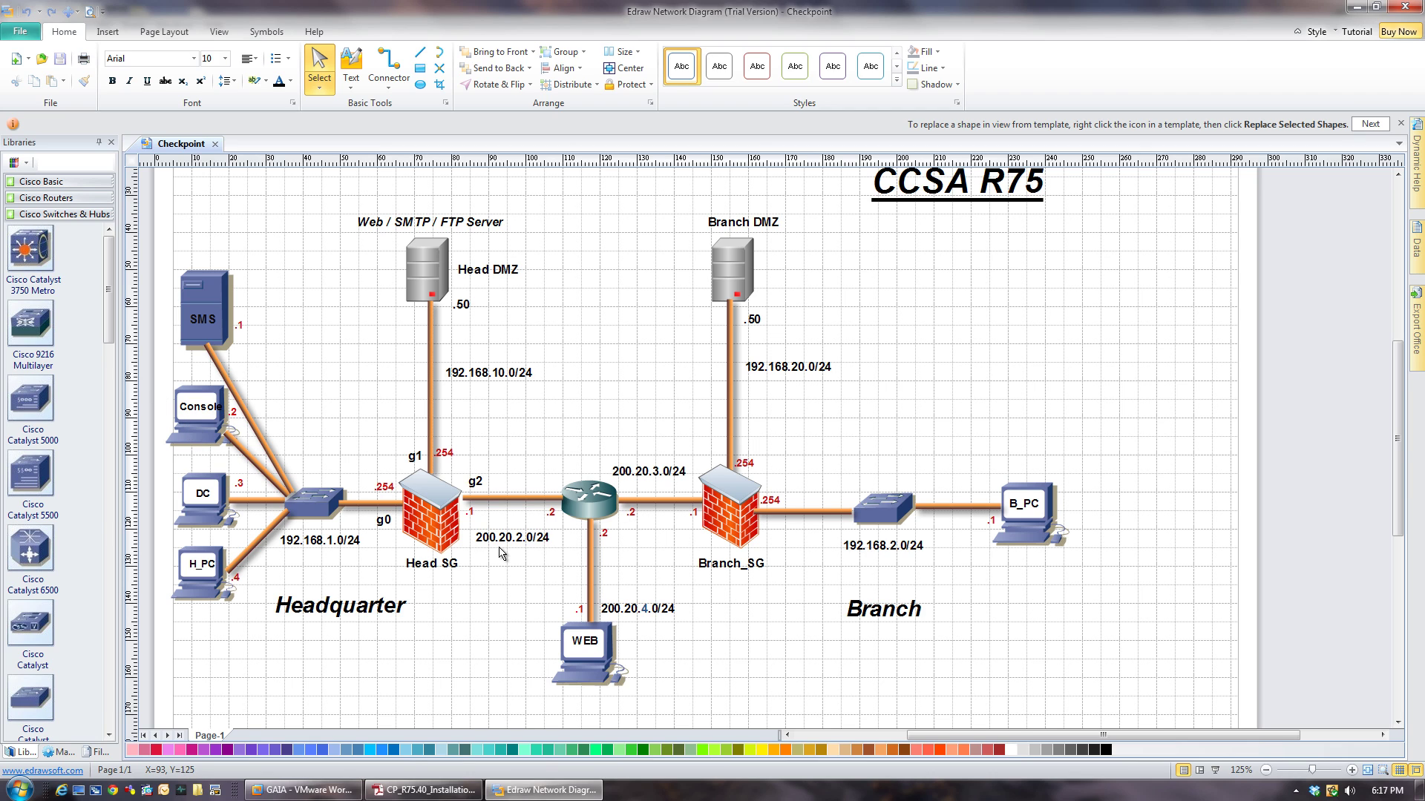
{"action": "left_click", "coordinate": [304, 790]}
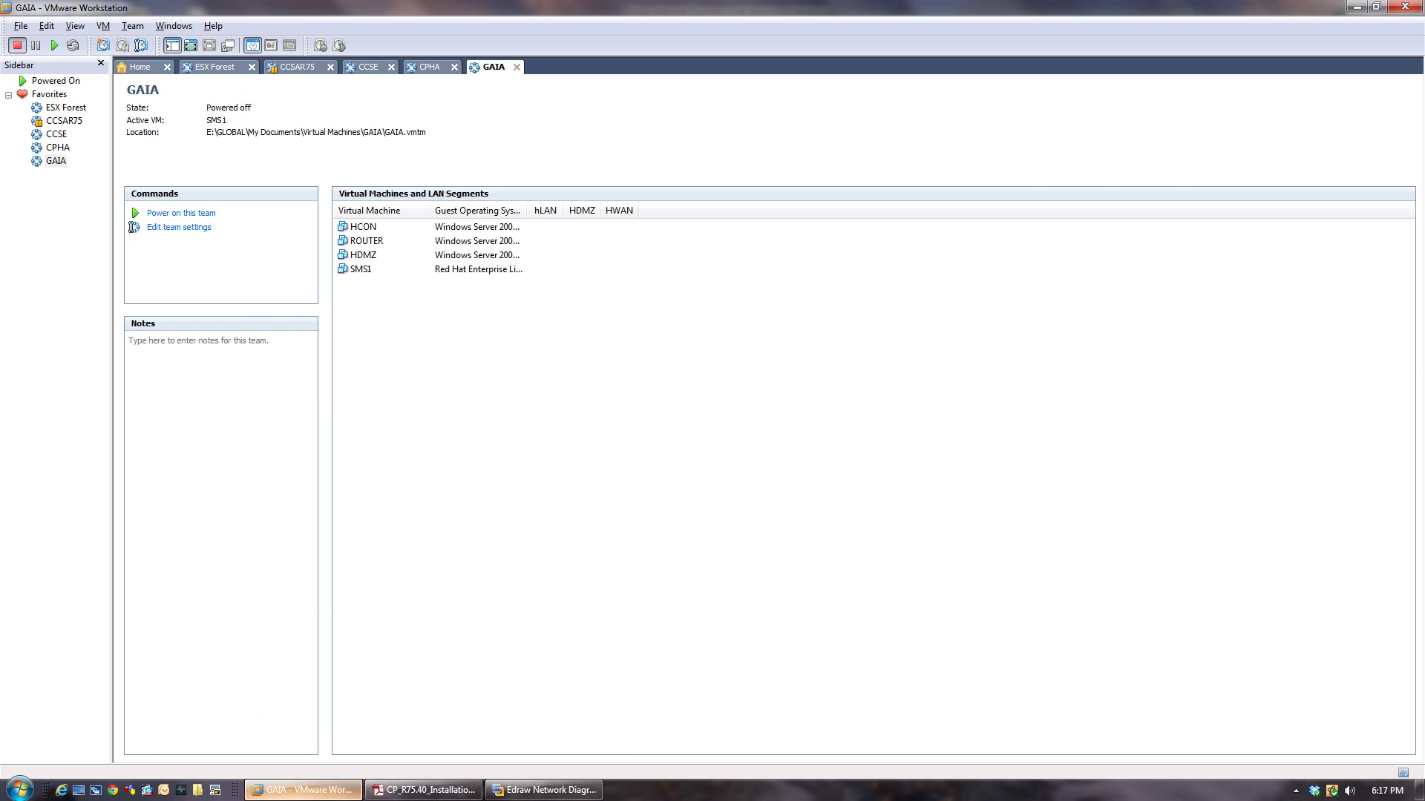
Look over the GAIA team's HCON, ROUTER, HDMZ and SMS1 virtual machines.
{"action": "left_click", "coordinate": [364, 229]}
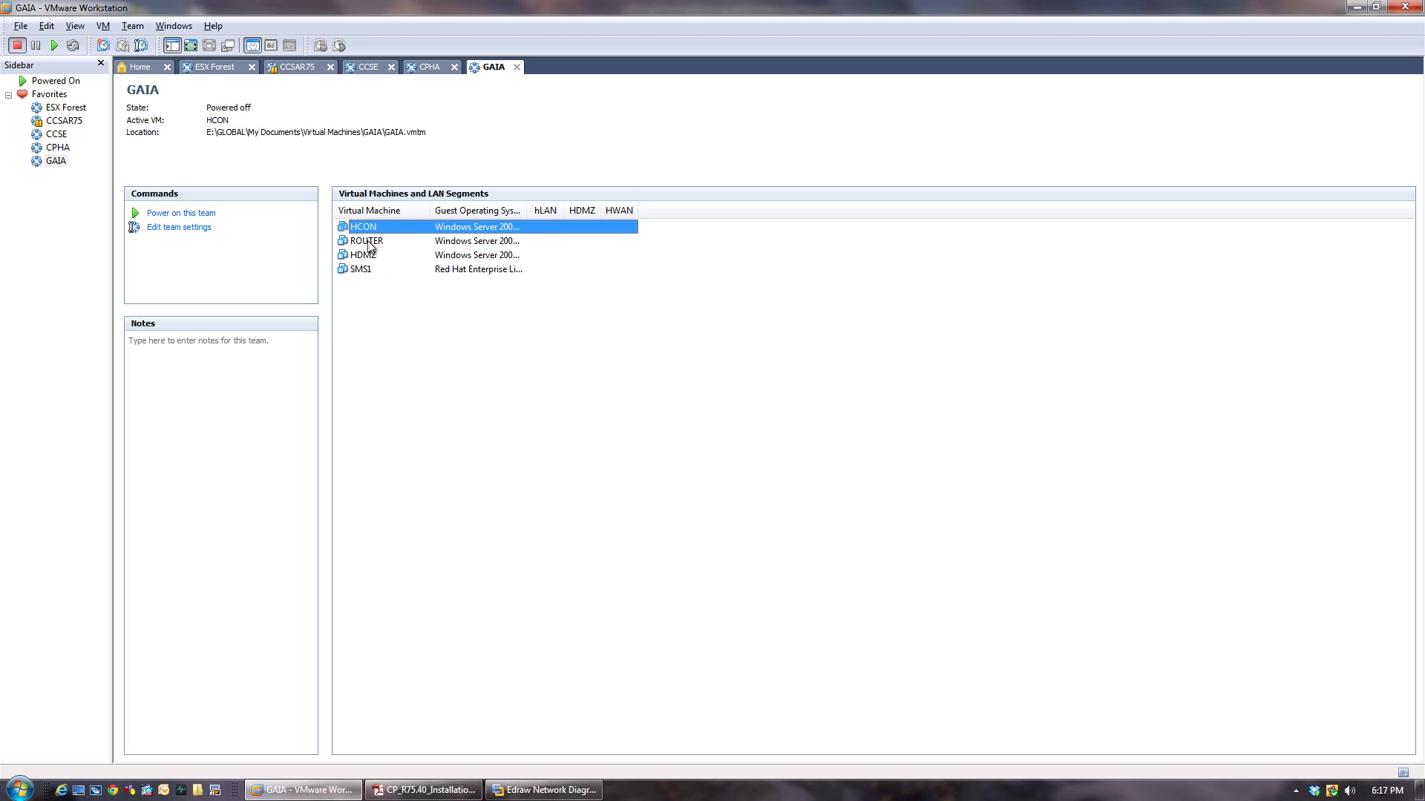
{"action": "left_click", "coordinate": [369, 243]}
{"action": "left_click", "coordinate": [369, 256]}
{"action": "left_click", "coordinate": [367, 272]}
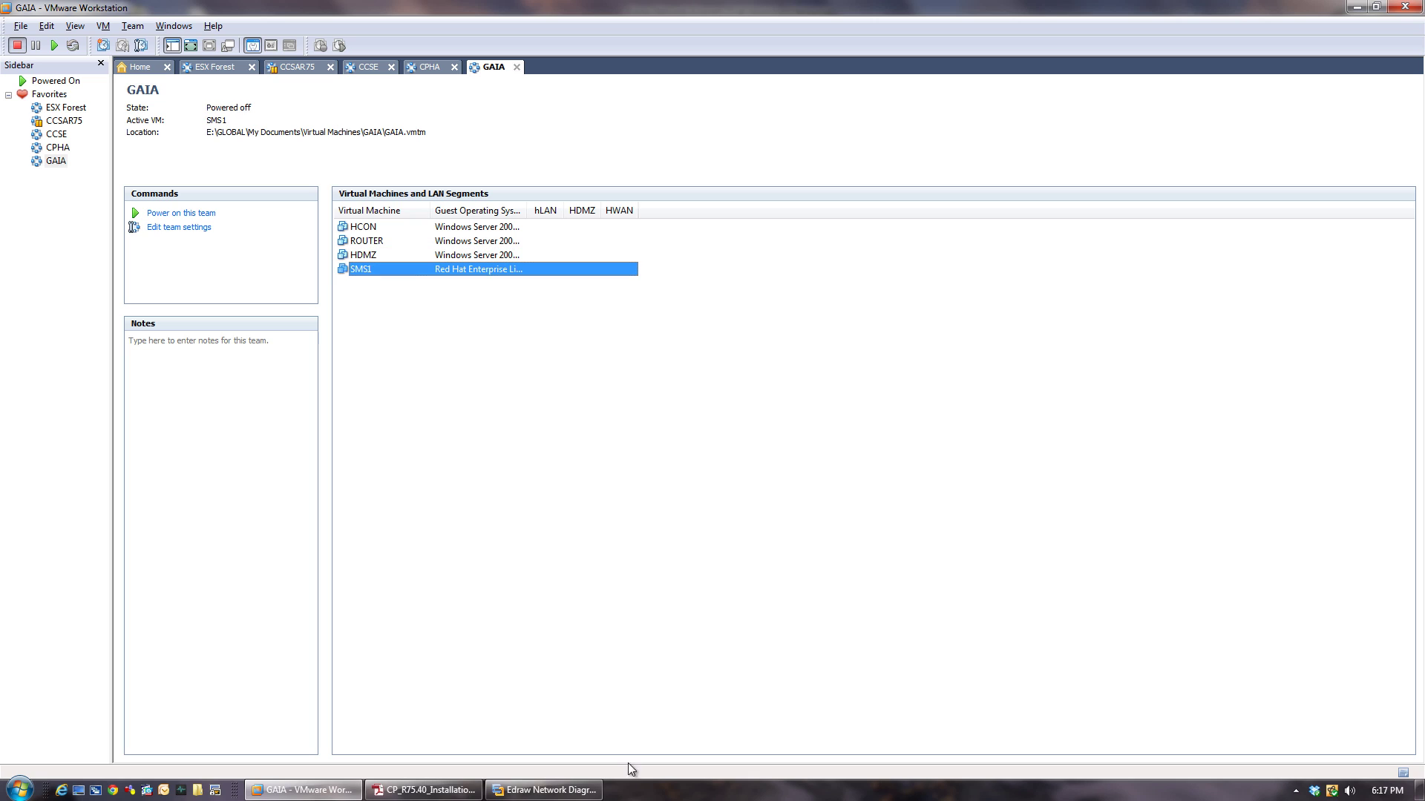
{"action": "left_click", "coordinate": [367, 363]}
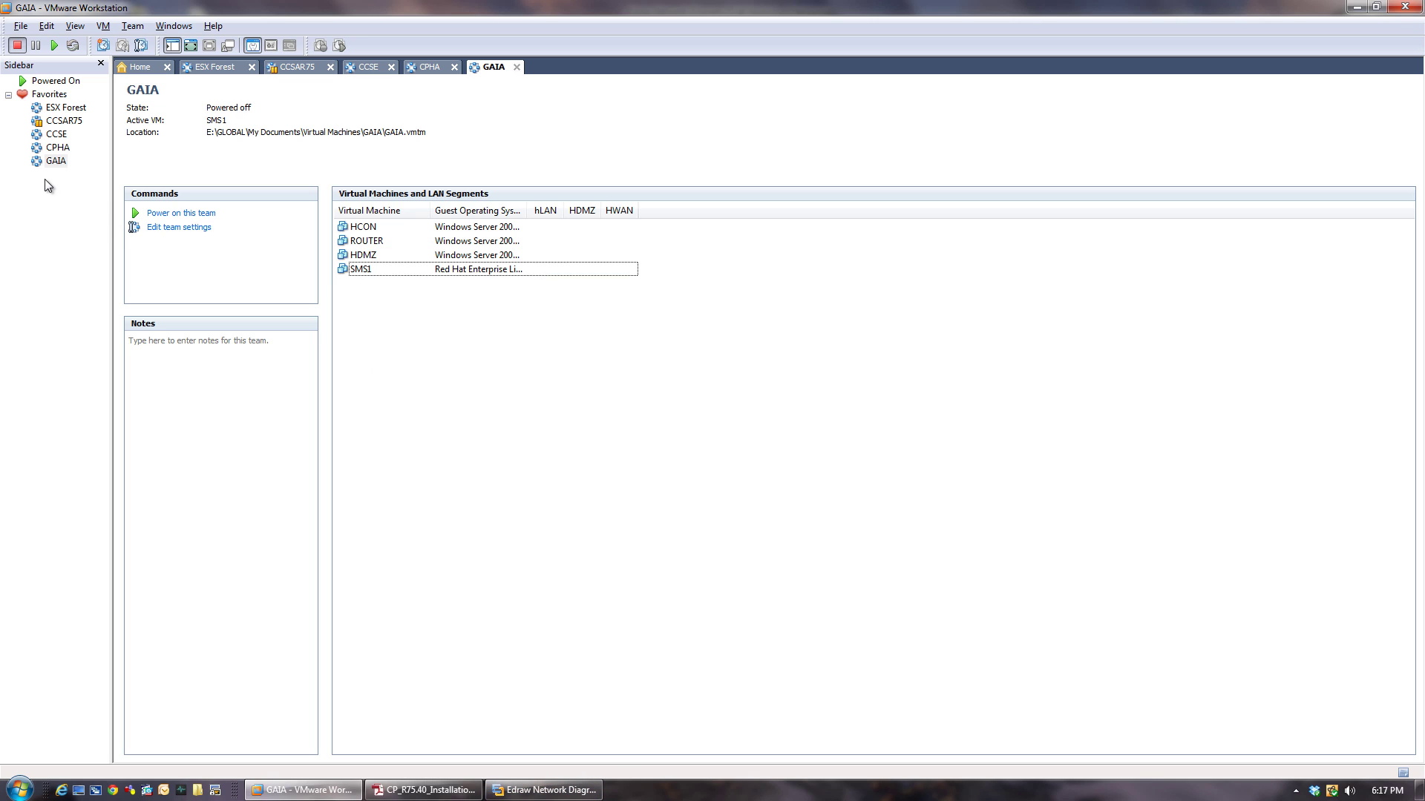
Start a new virtual machine from the GAIA team settings' Virtual Machines list.
{"action": "right_click", "coordinate": [56, 161]}
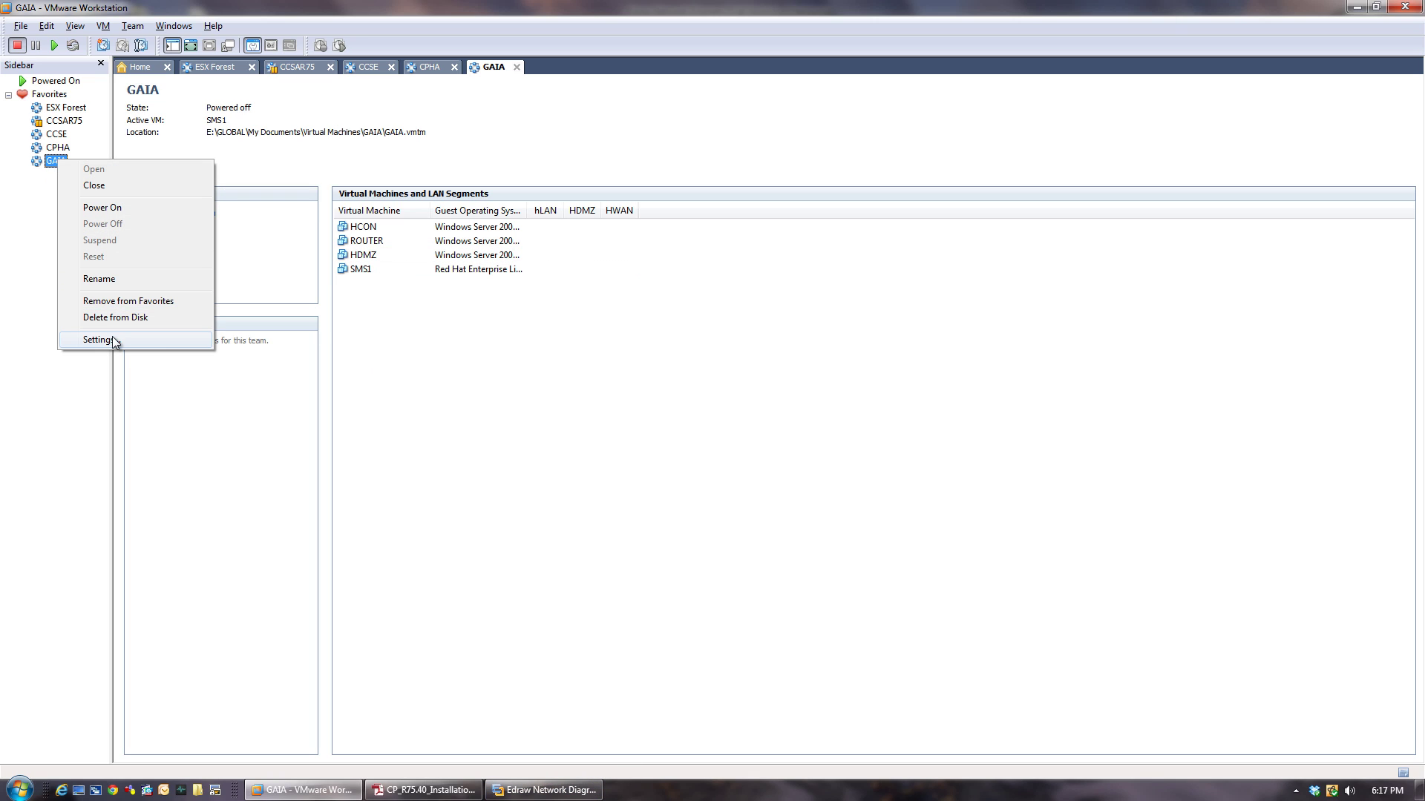
{"action": "left_click", "coordinate": [174, 339]}
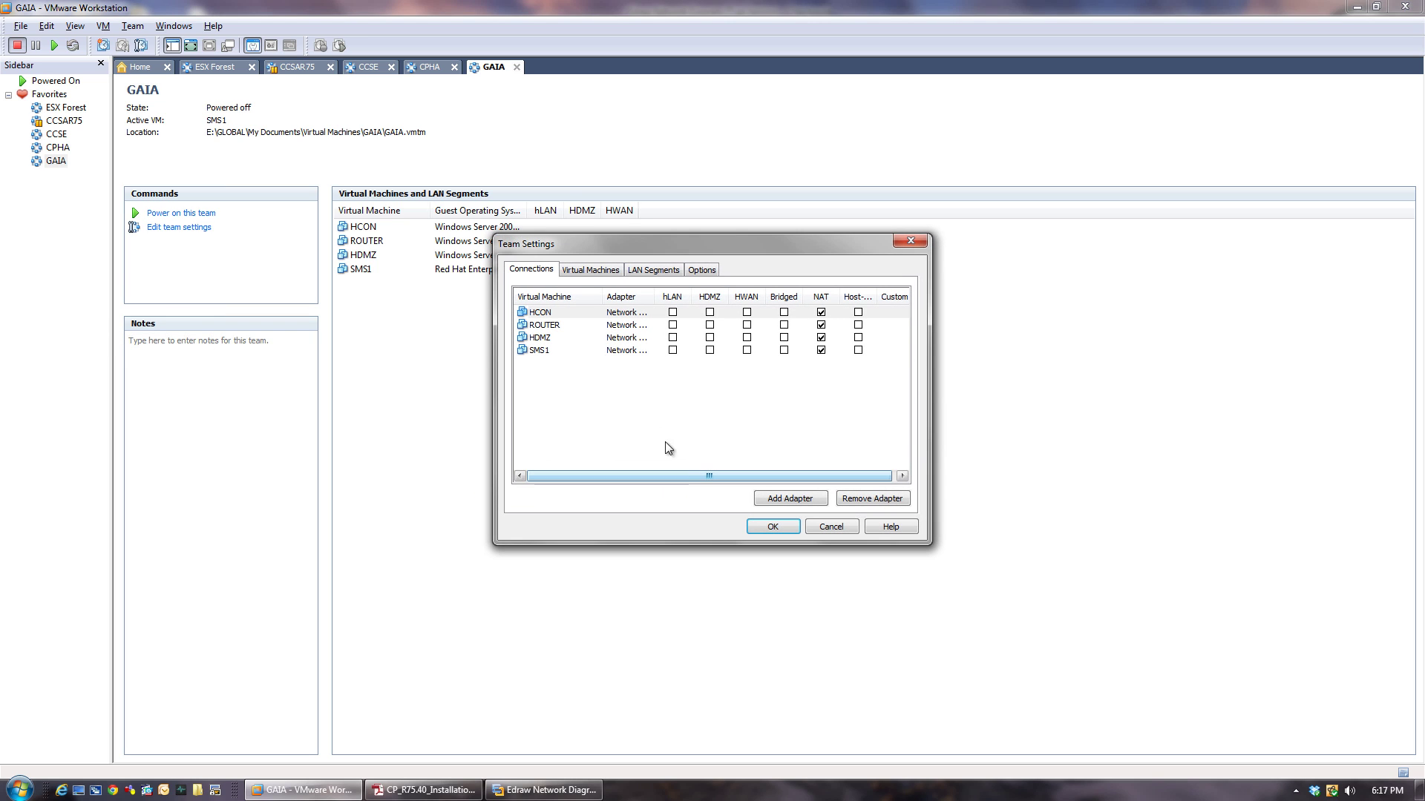
{"action": "left_click", "coordinate": [586, 273]}
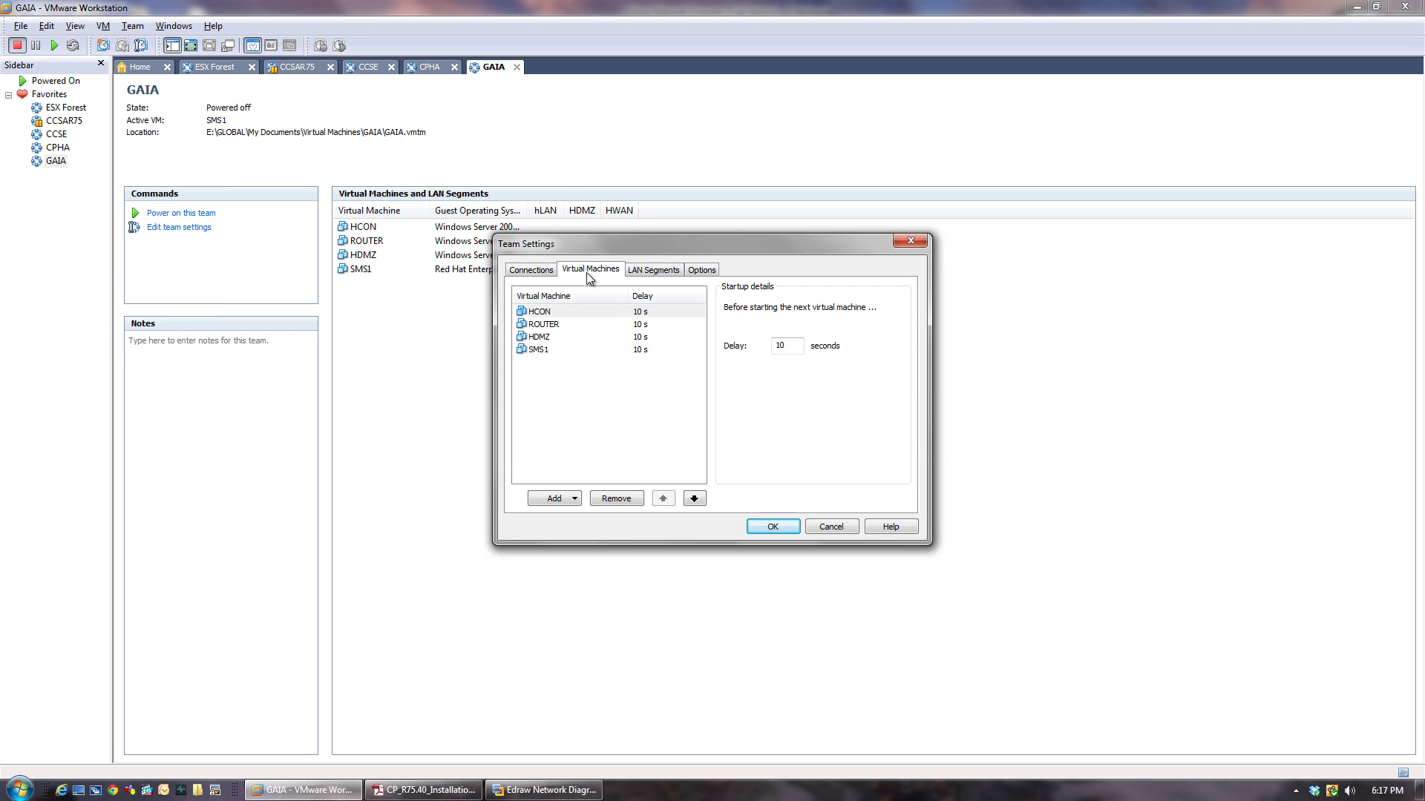
{"action": "left_click", "coordinate": [575, 499]}
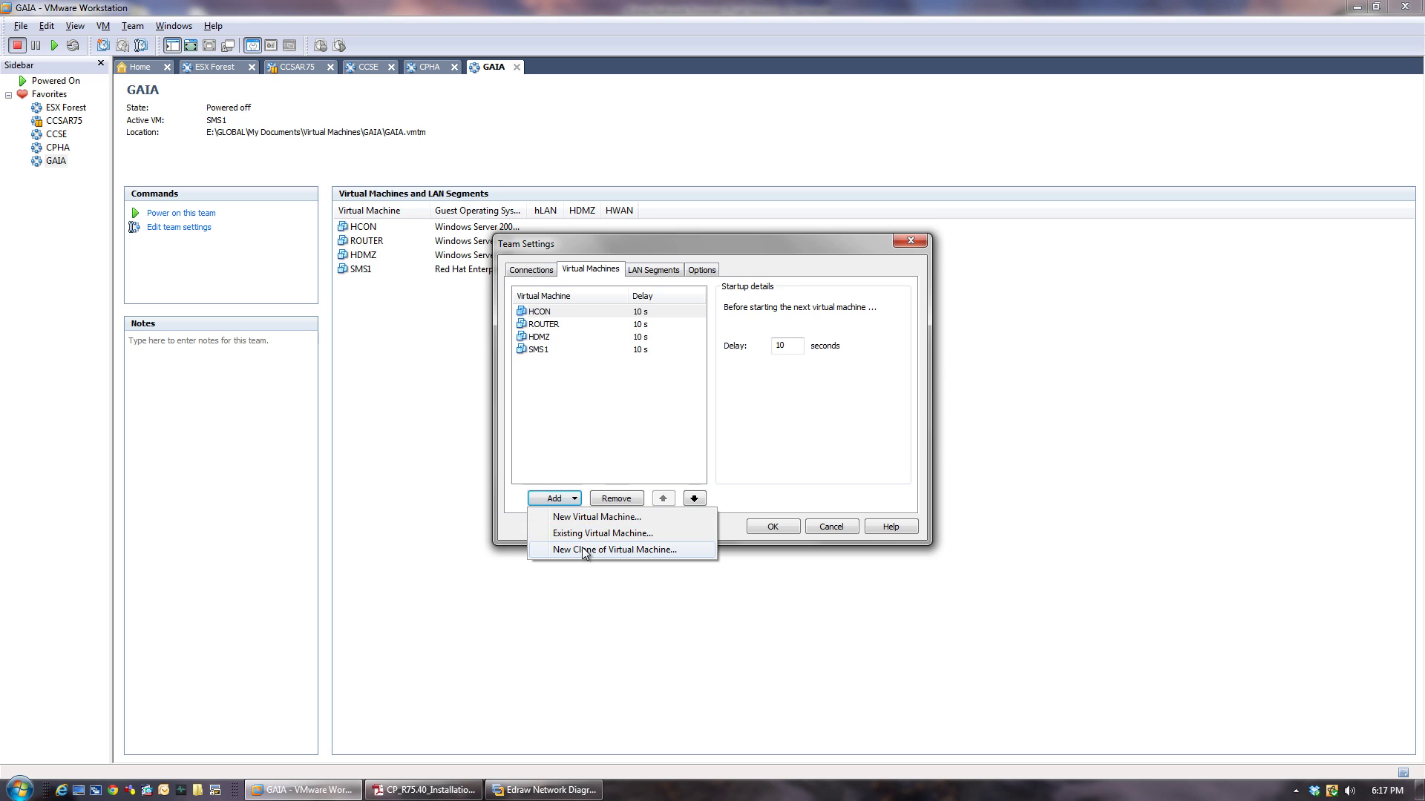
{"action": "left_click", "coordinate": [583, 520]}
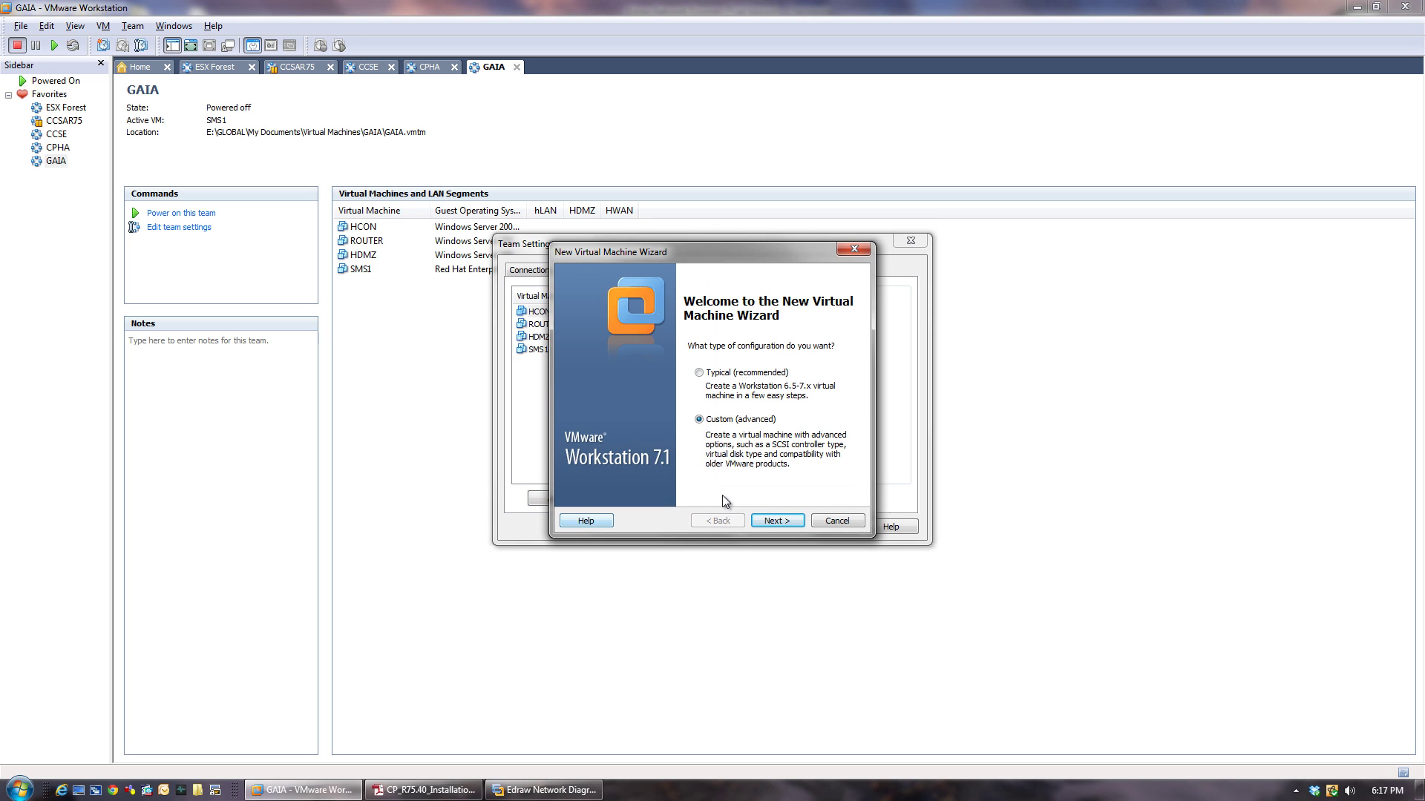
Use the Check_Point_R75.40_Gaia ISO as installer with a Red Hat Enterprise Linux 5 guest.
{"action": "left_click", "coordinate": [772, 522]}
{"action": "left_click", "coordinate": [776, 520]}
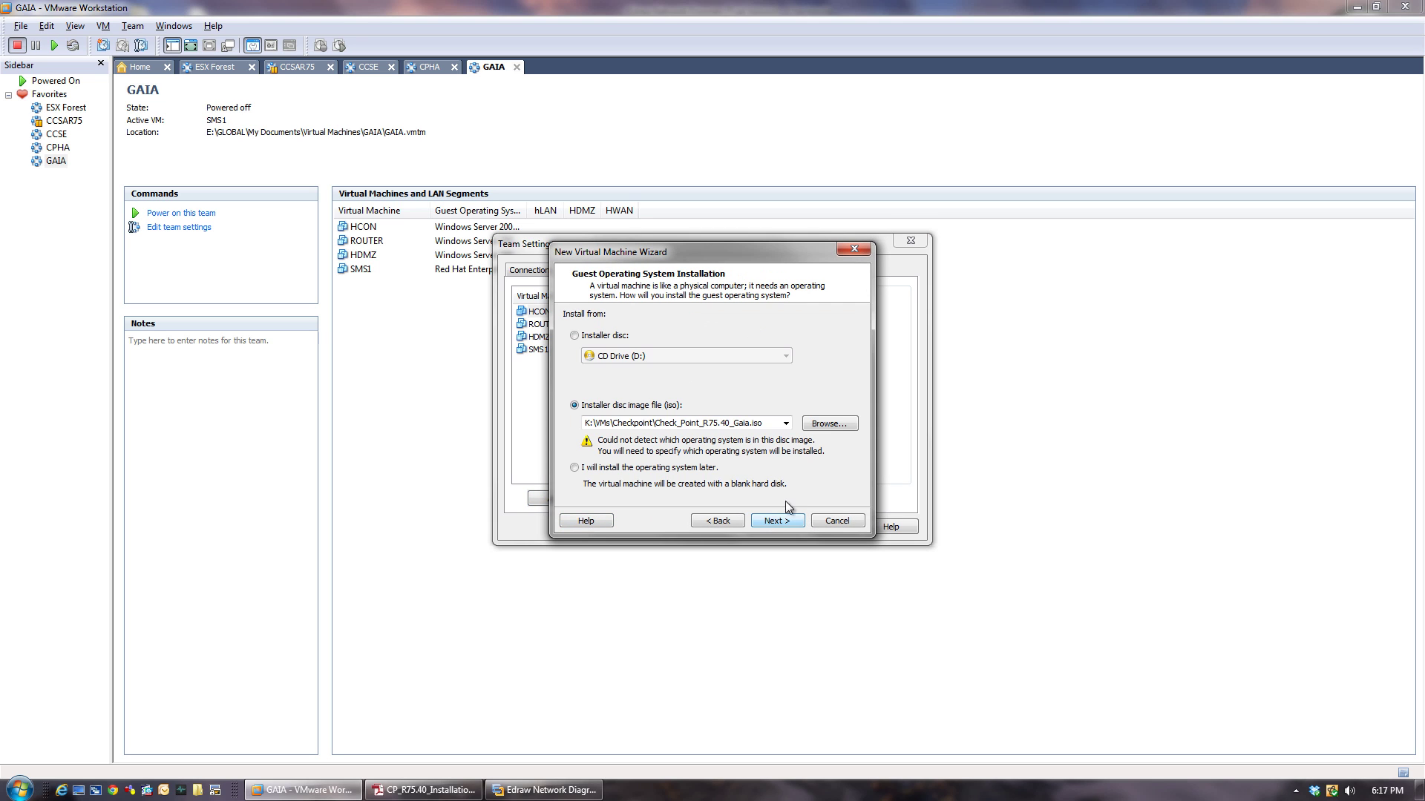
{"action": "left_click", "coordinate": [827, 427]}
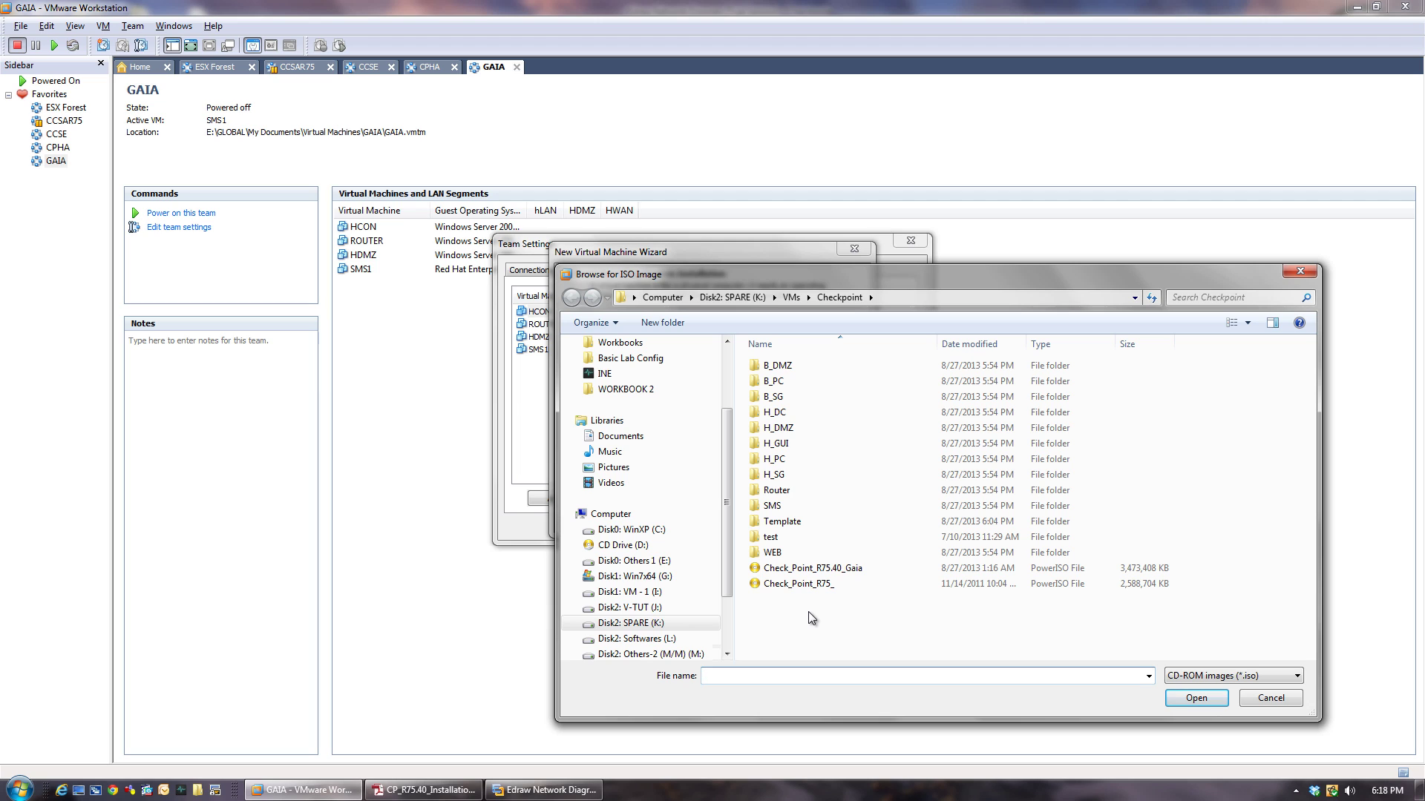
{"action": "double_click", "coordinate": [833, 567]}
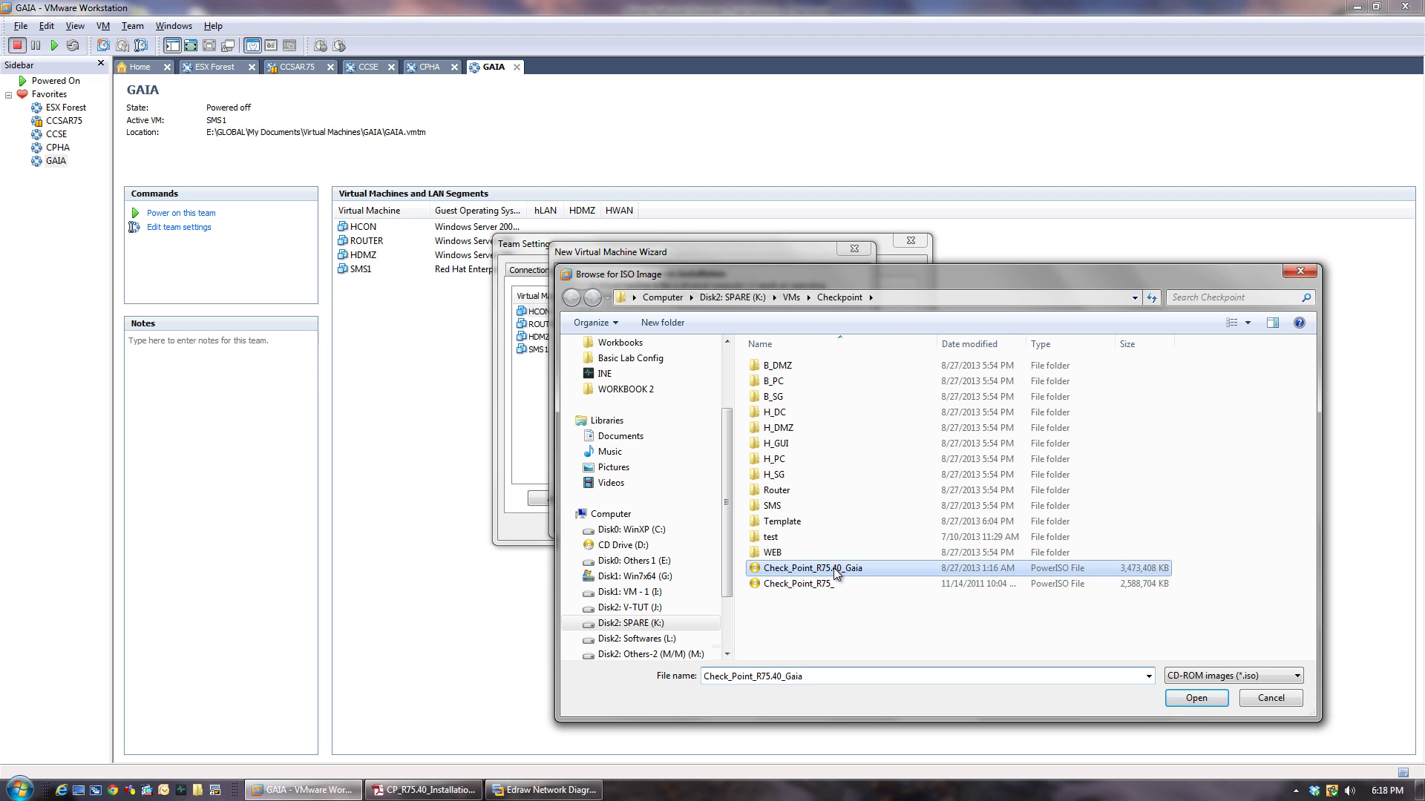
{"action": "left_click", "coordinate": [782, 525]}
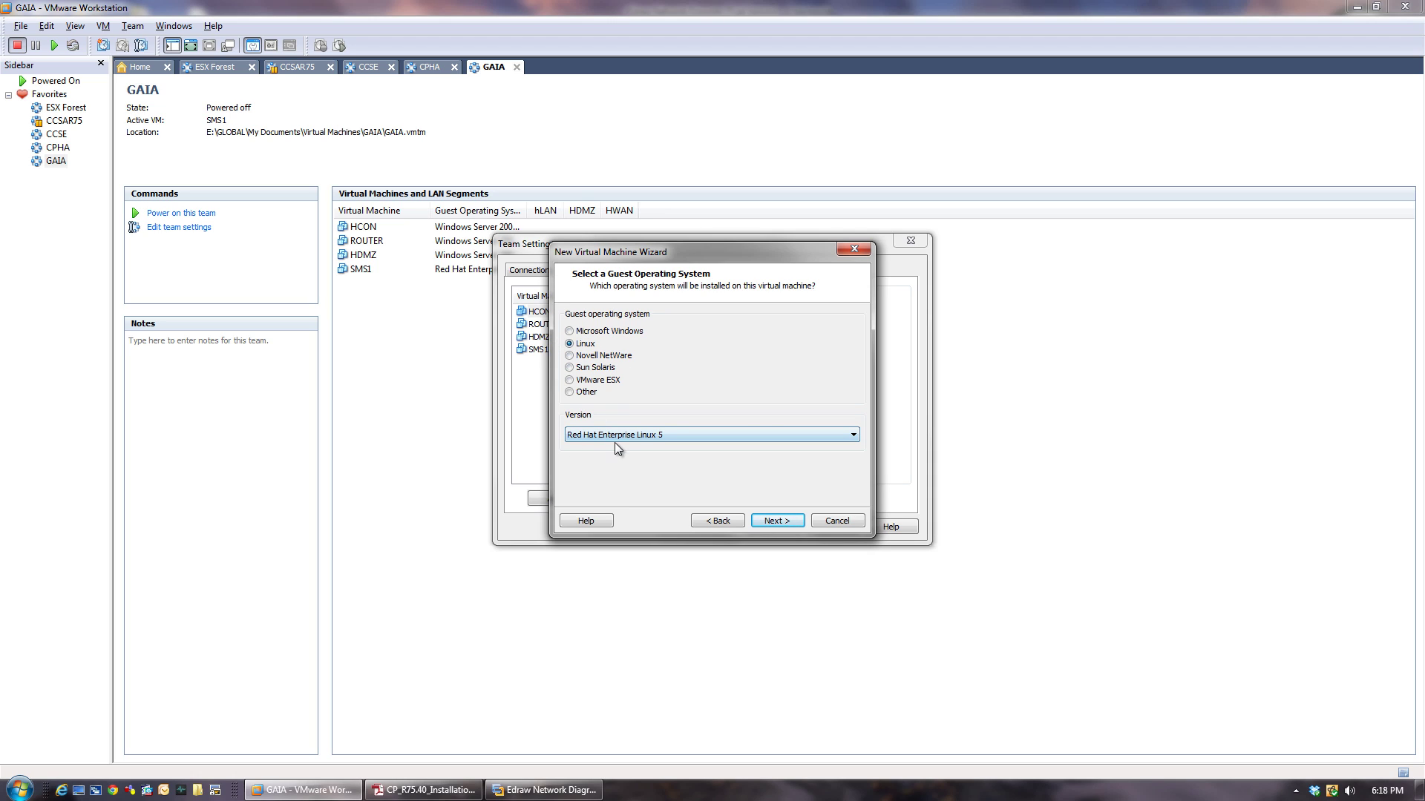
Name the new virtual machine HSG.
{"action": "left_click", "coordinate": [768, 519]}
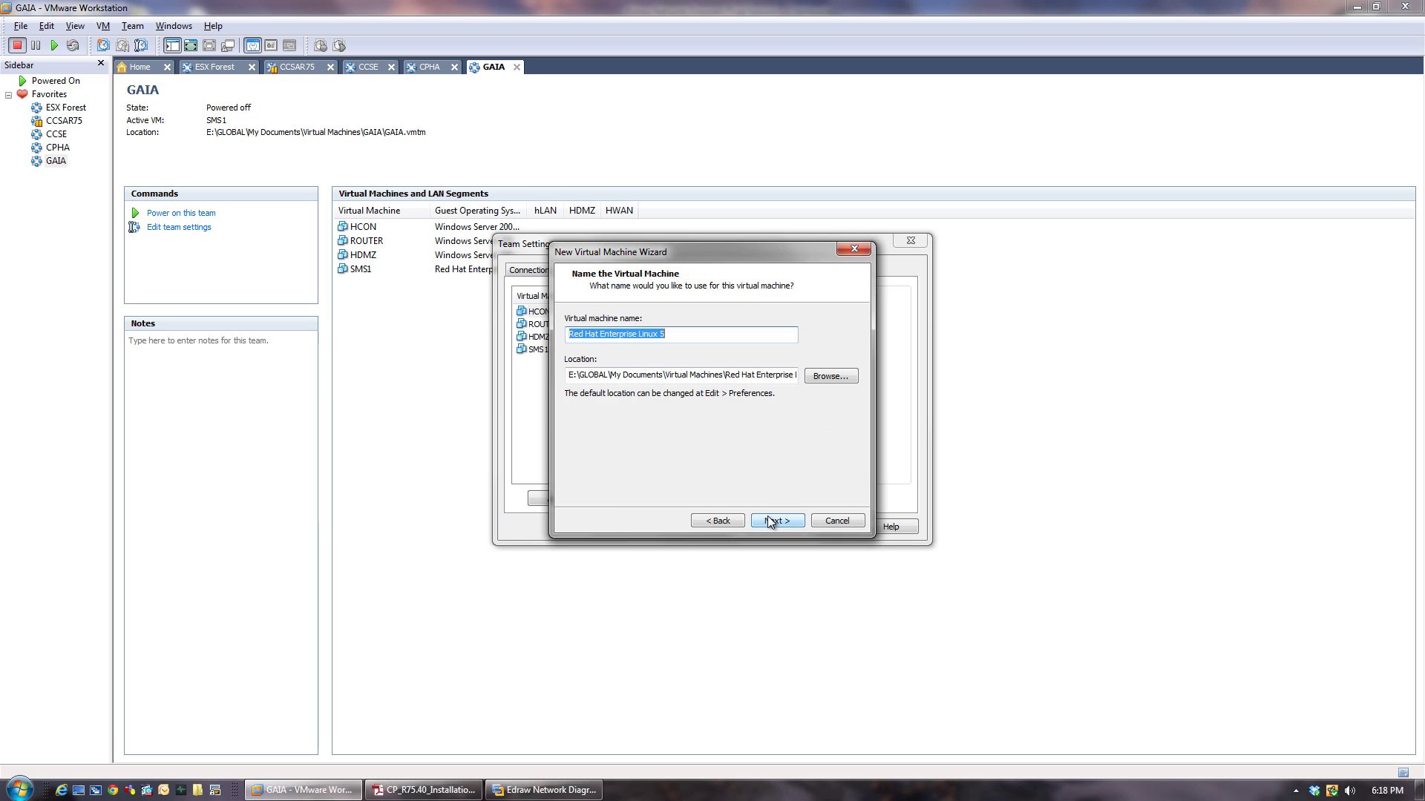
{"action": "left_click", "coordinate": [768, 520]}
{"action": "left_click", "coordinate": [715, 521]}
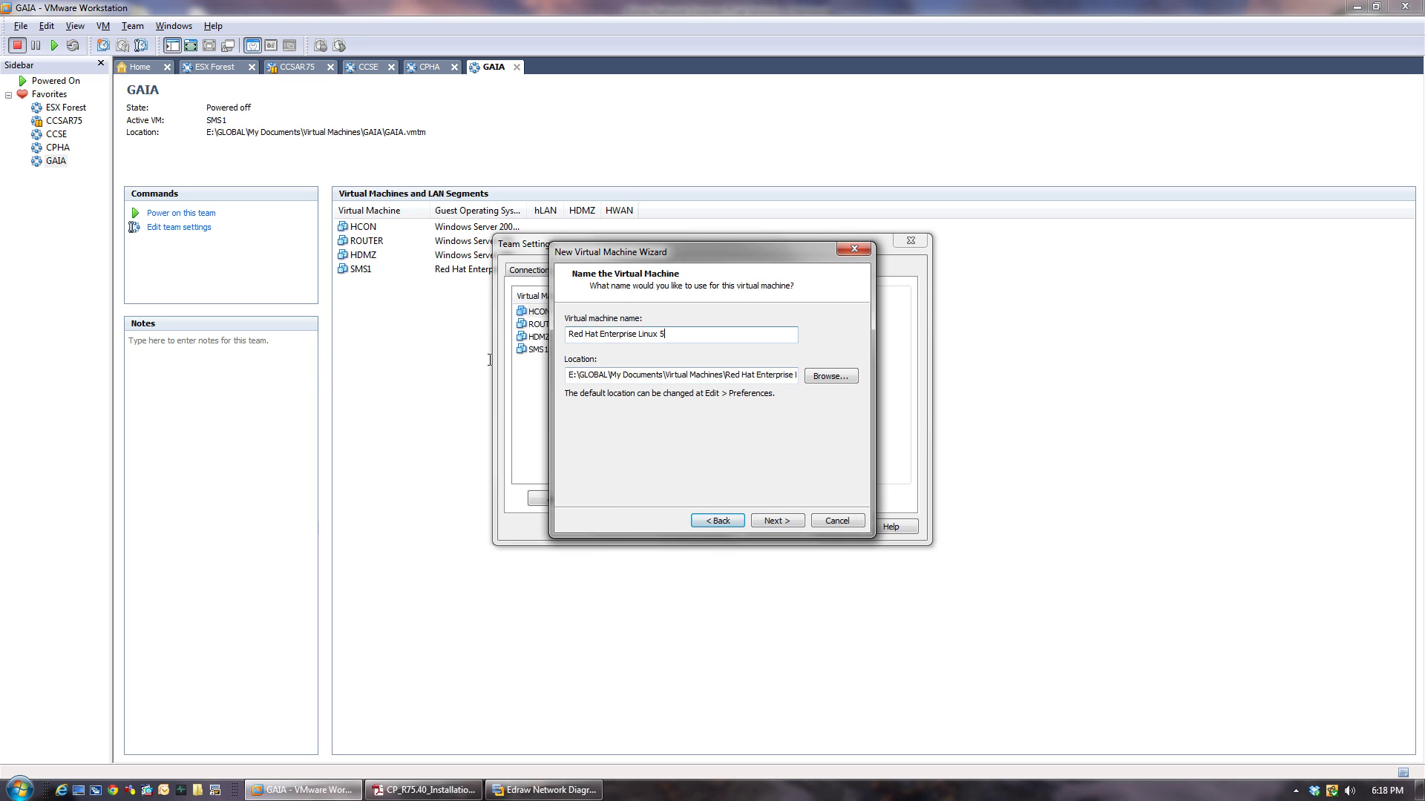
{"action": "type", "text": "HSG"}
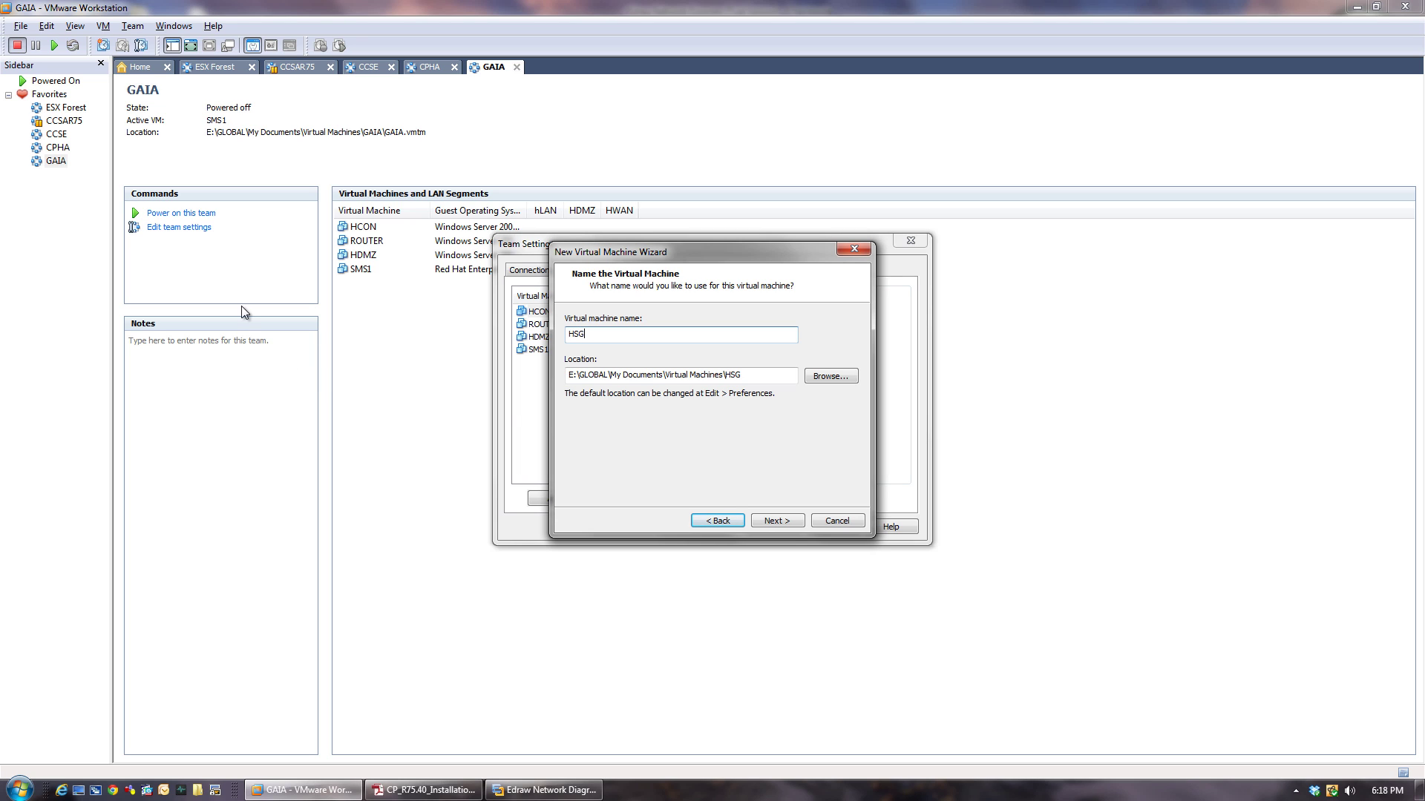
Set the HSG virtual machine's location to K:\VMs\GAIA\HSG.
{"action": "left_click", "coordinate": [822, 377]}
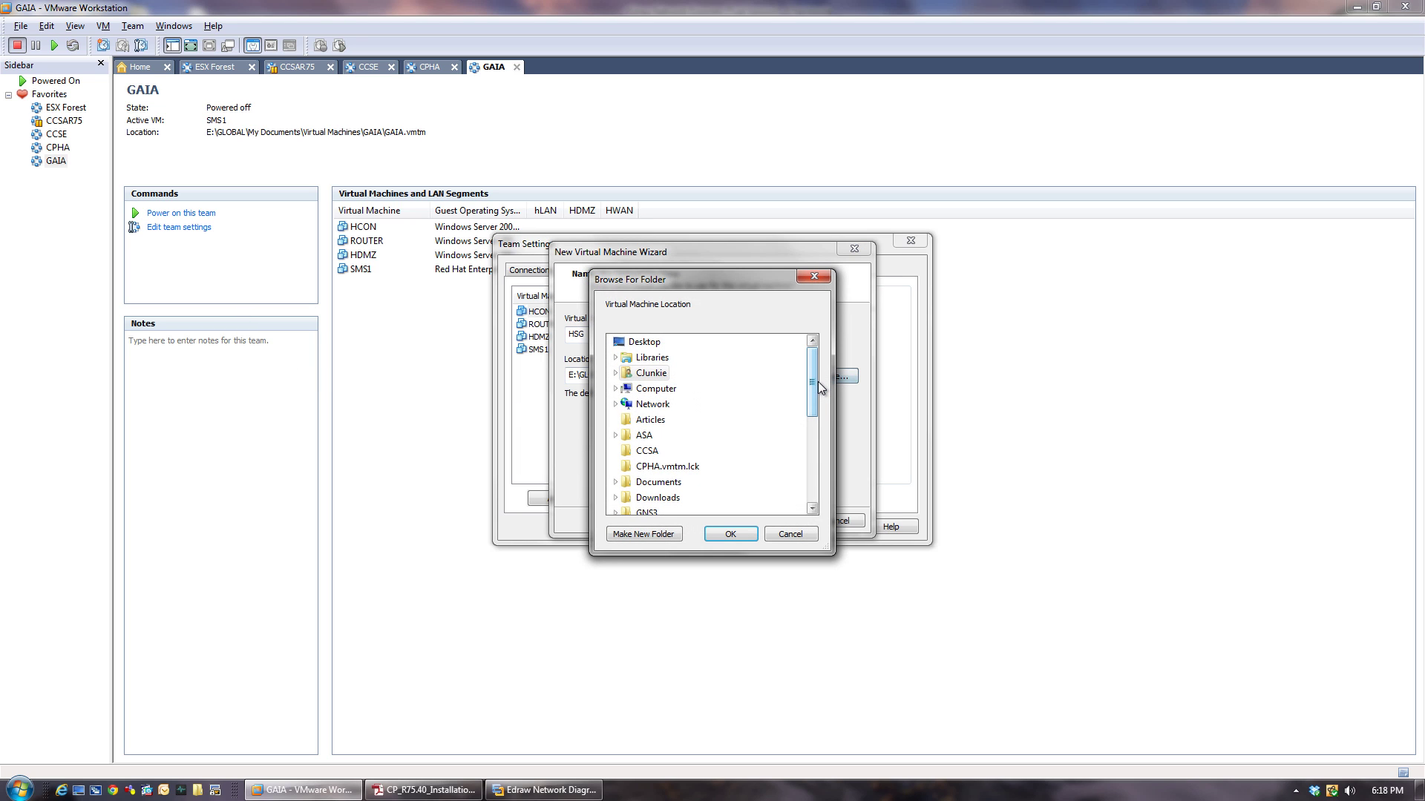
{"action": "mouse_move", "coordinate": [817, 381]}
{"action": "left_mouse_down"}
{"action": "mouse_move", "coordinate": [821, 425]}
{"action": "mouse_move", "coordinate": [817, 378]}
{"action": "left_mouse_up"}
{"action": "left_click", "coordinate": [614, 389]}
{"action": "left_click", "coordinate": [623, 450]}
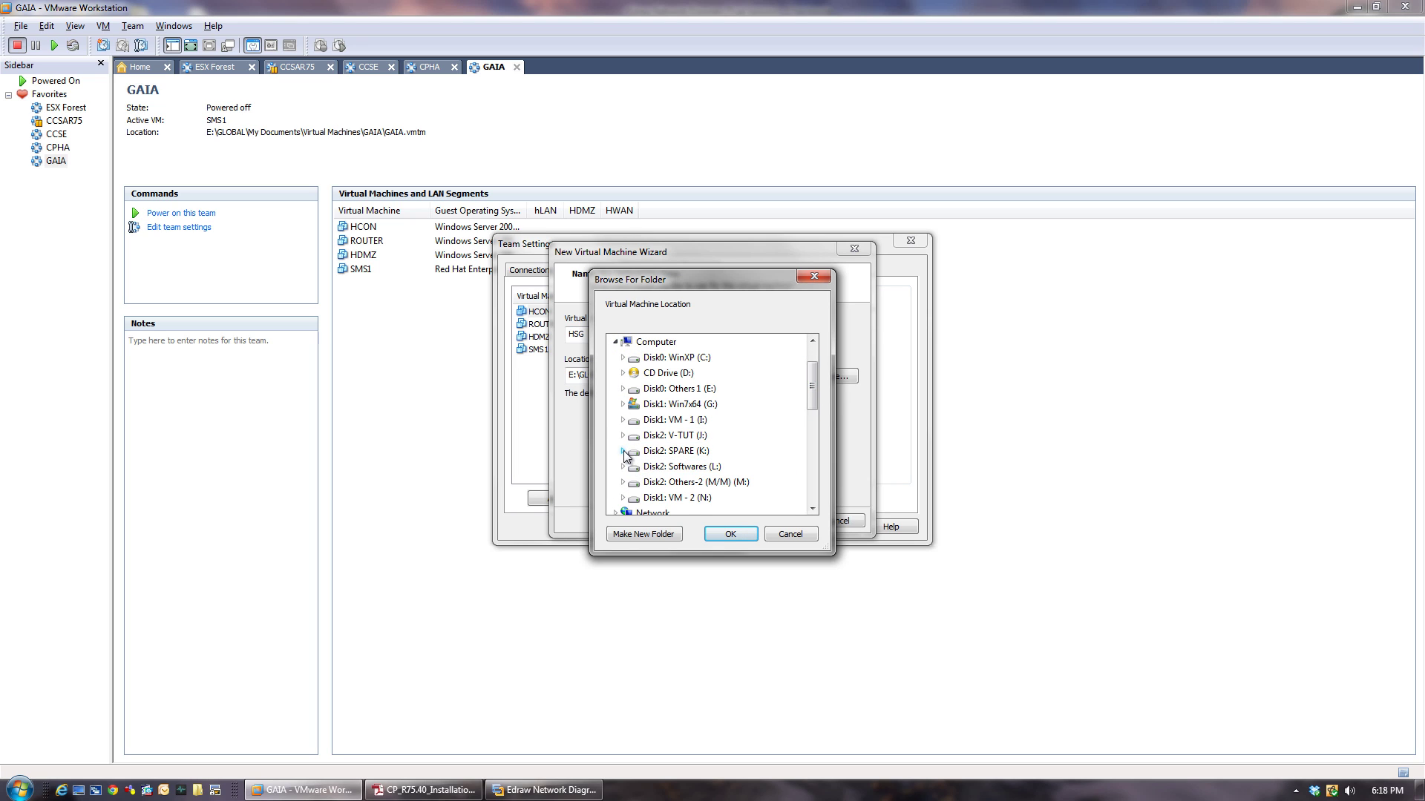
{"action": "left_click_drag", "start_coordinate": [808, 380], "coordinate": [811, 410]}
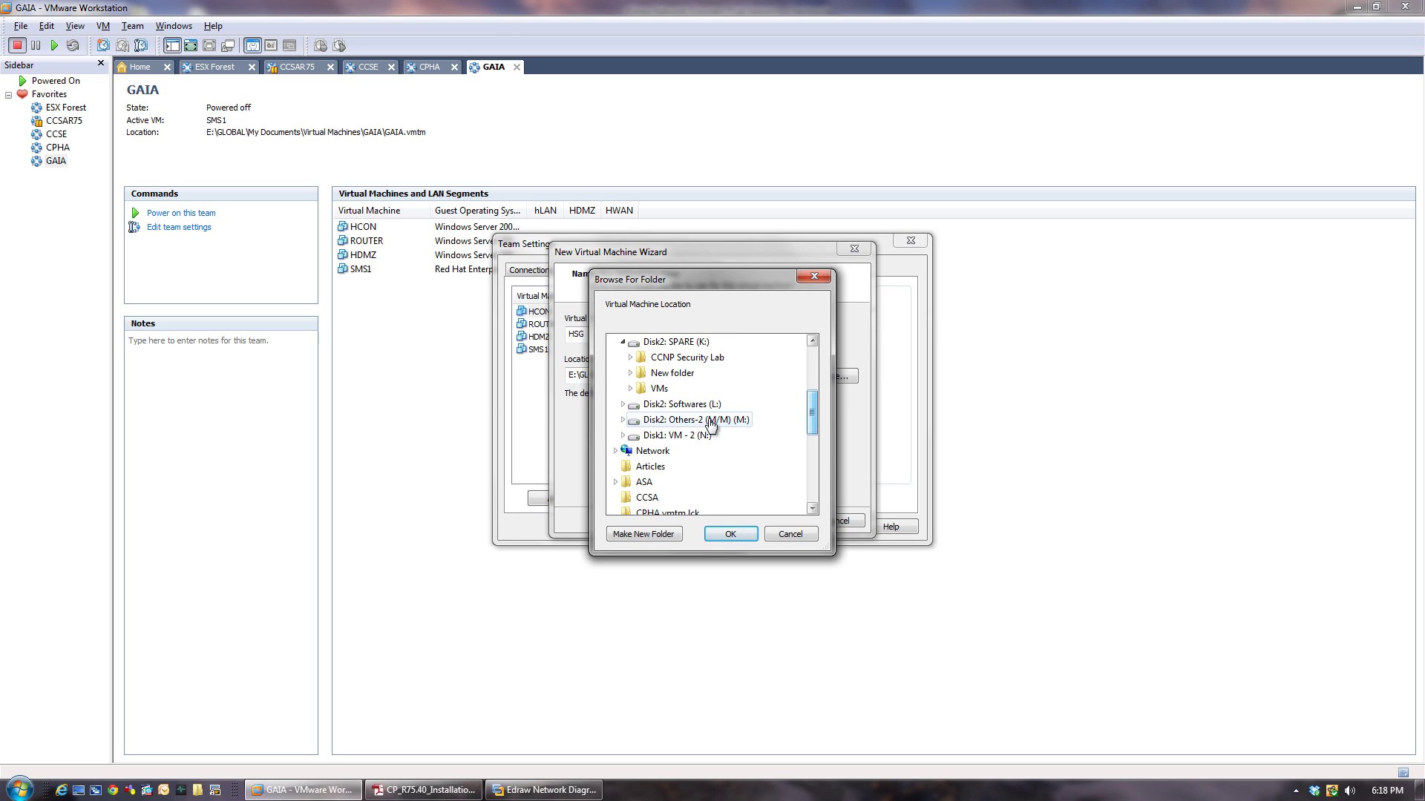
{"action": "left_click", "coordinate": [630, 388]}
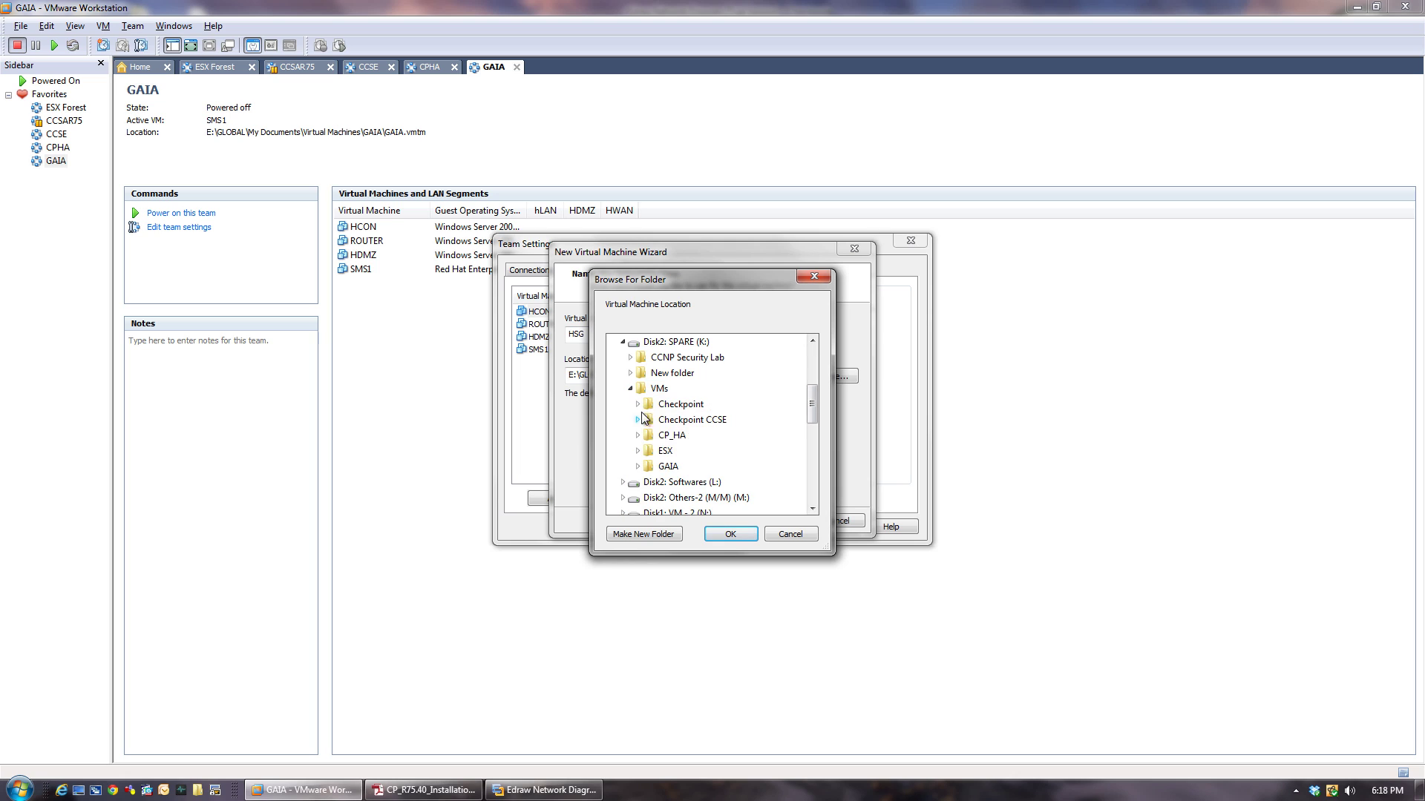
{"action": "left_click", "coordinate": [639, 466]}
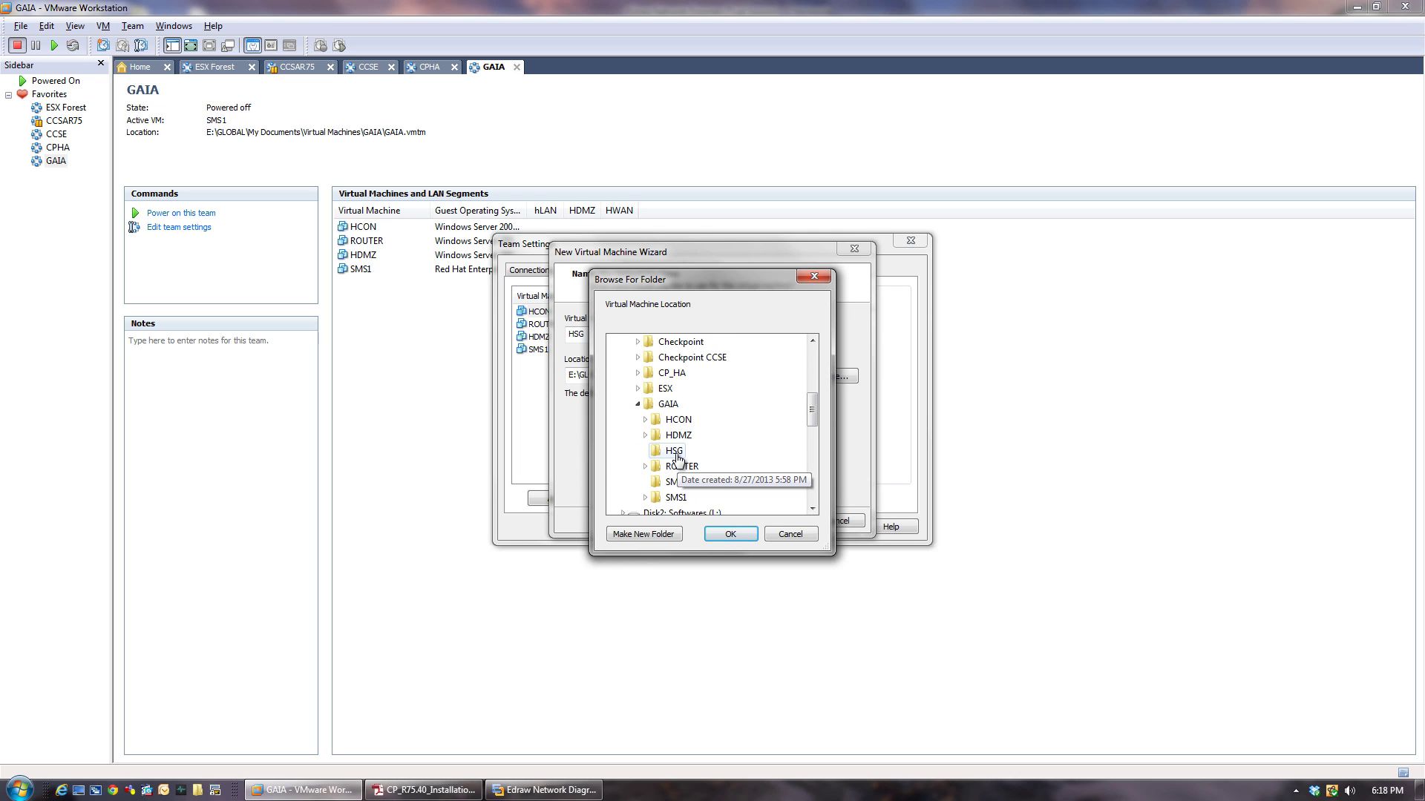
{"action": "left_click", "coordinate": [673, 451]}
{"action": "left_click", "coordinate": [737, 531]}
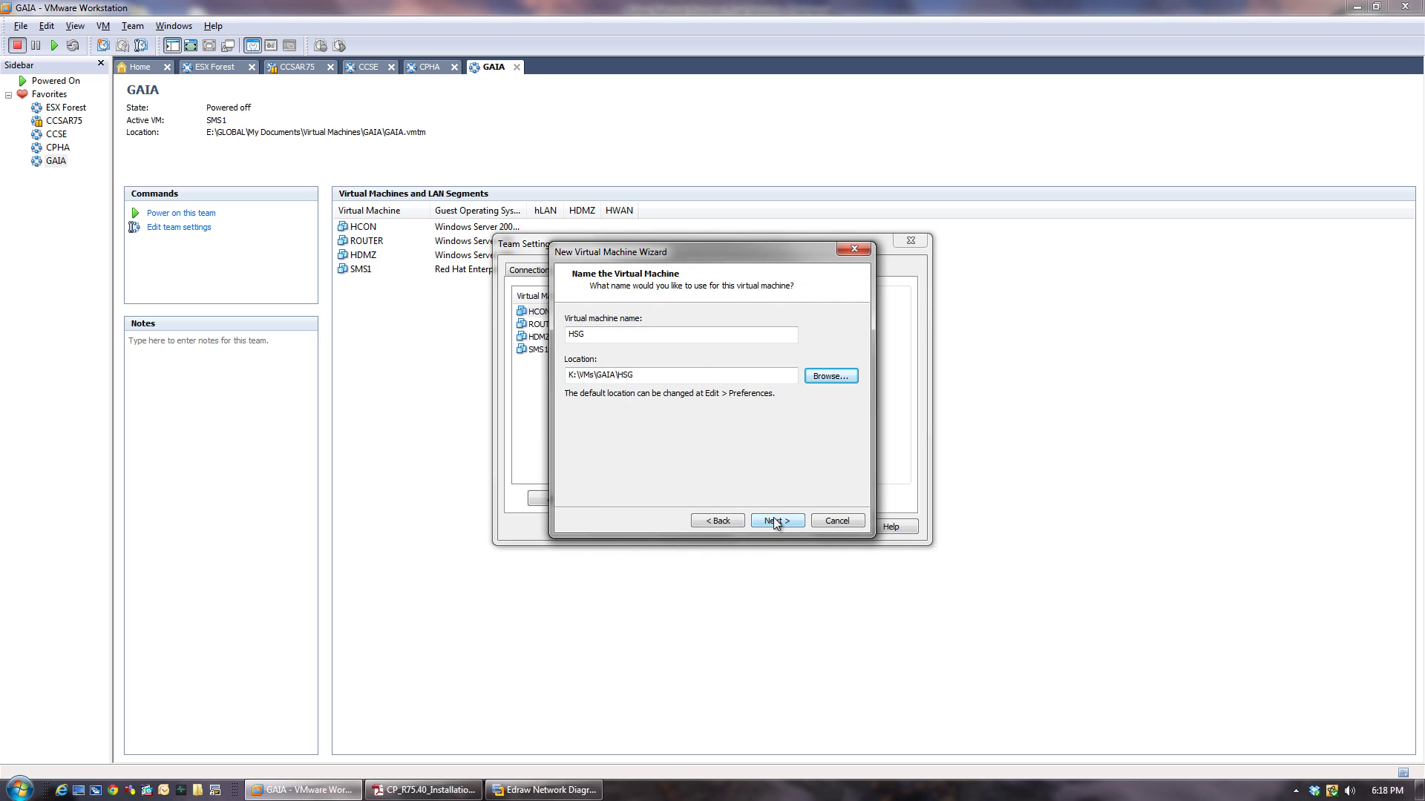
{"action": "left_click", "coordinate": [774, 522]}
Accept default processor, 1024 MB memory, NAT network and a new 40 GB disk, then customise hardware.
{"action": "left_click", "coordinate": [774, 522]}
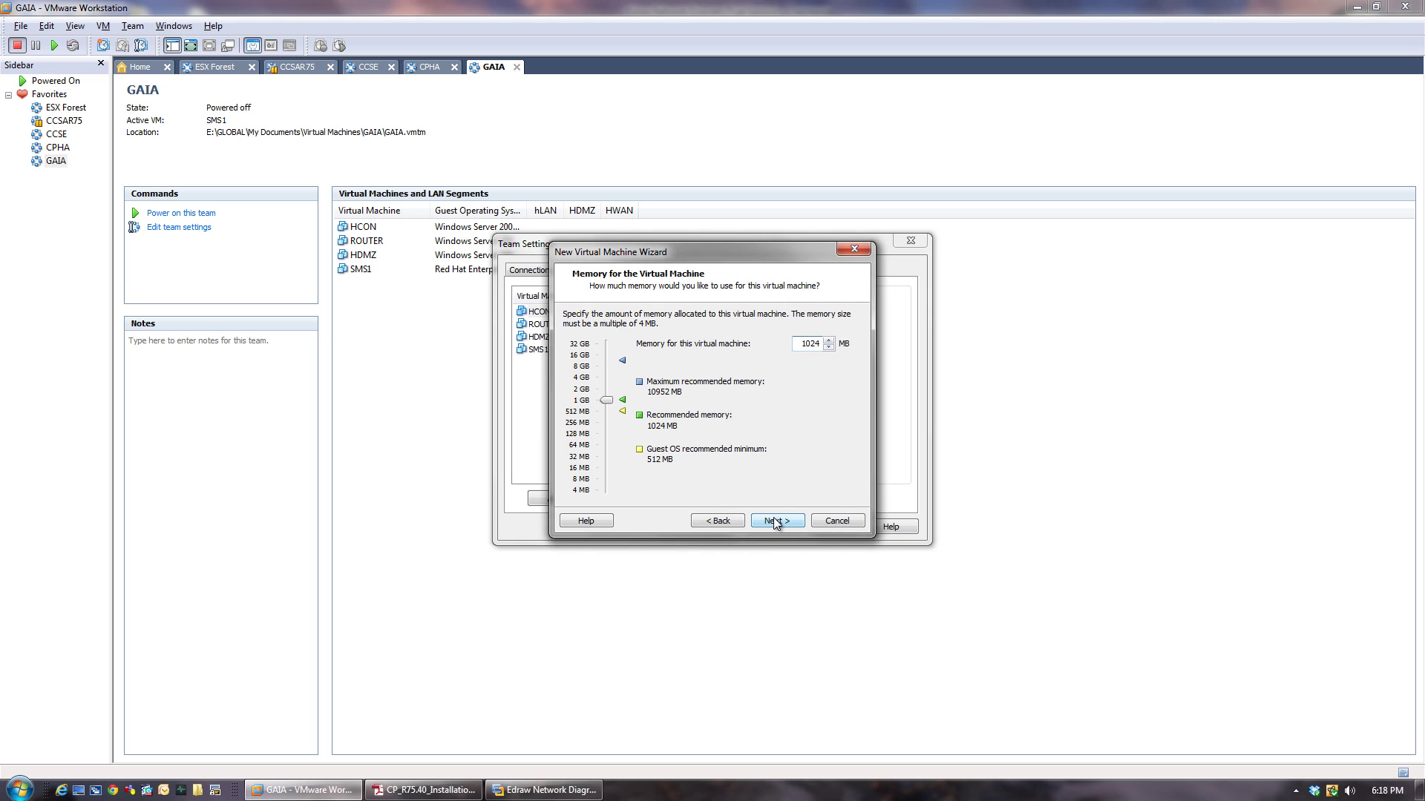
{"action": "left_click", "coordinate": [774, 522]}
{"action": "left_click", "coordinate": [774, 522]}
{"action": "left_click", "coordinate": [774, 521]}
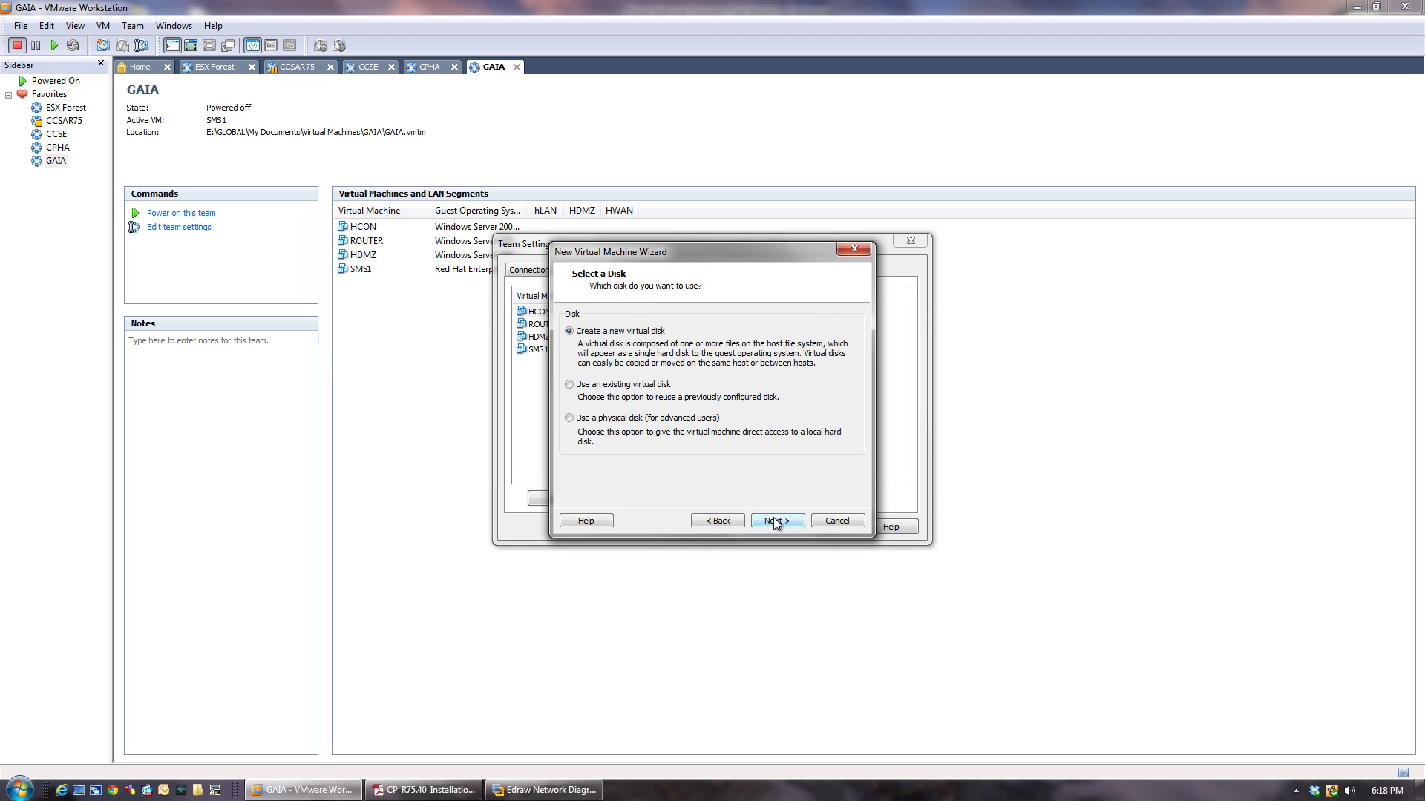
{"action": "left_click", "coordinate": [774, 521]}
{"action": "left_click", "coordinate": [774, 521]}
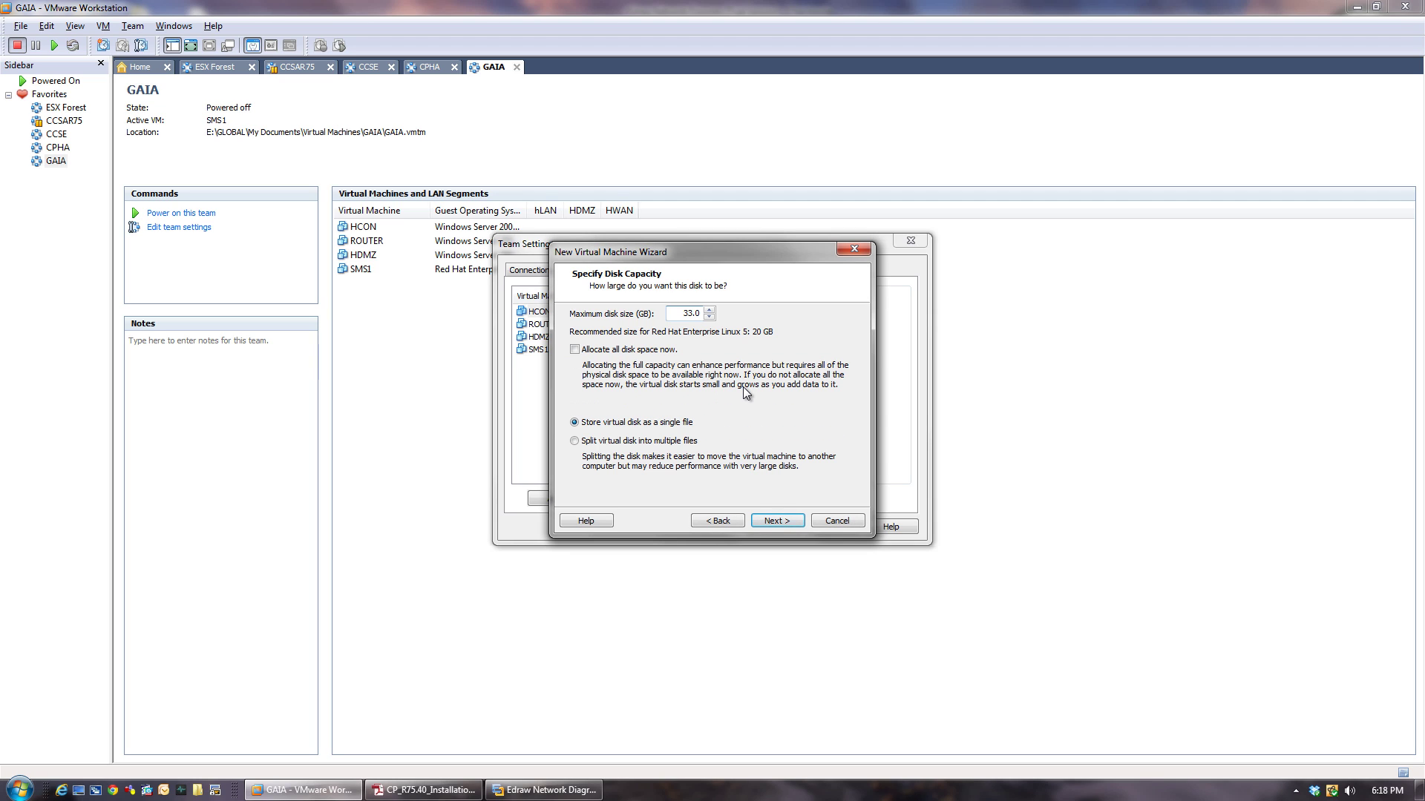
{"action": "left_click", "coordinate": [778, 522]}
{"action": "left_click", "coordinate": [778, 521]}
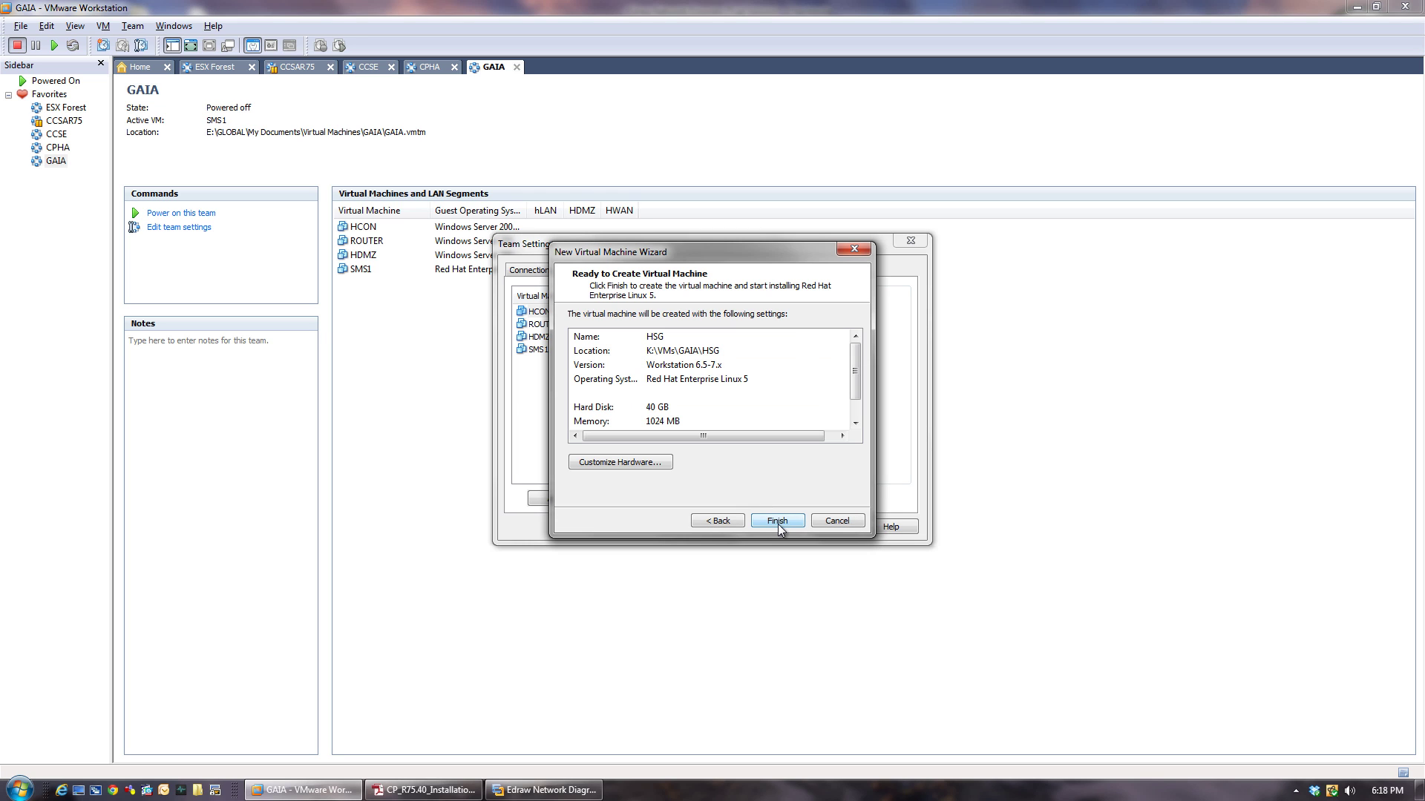
{"action": "left_click", "coordinate": [620, 463]}
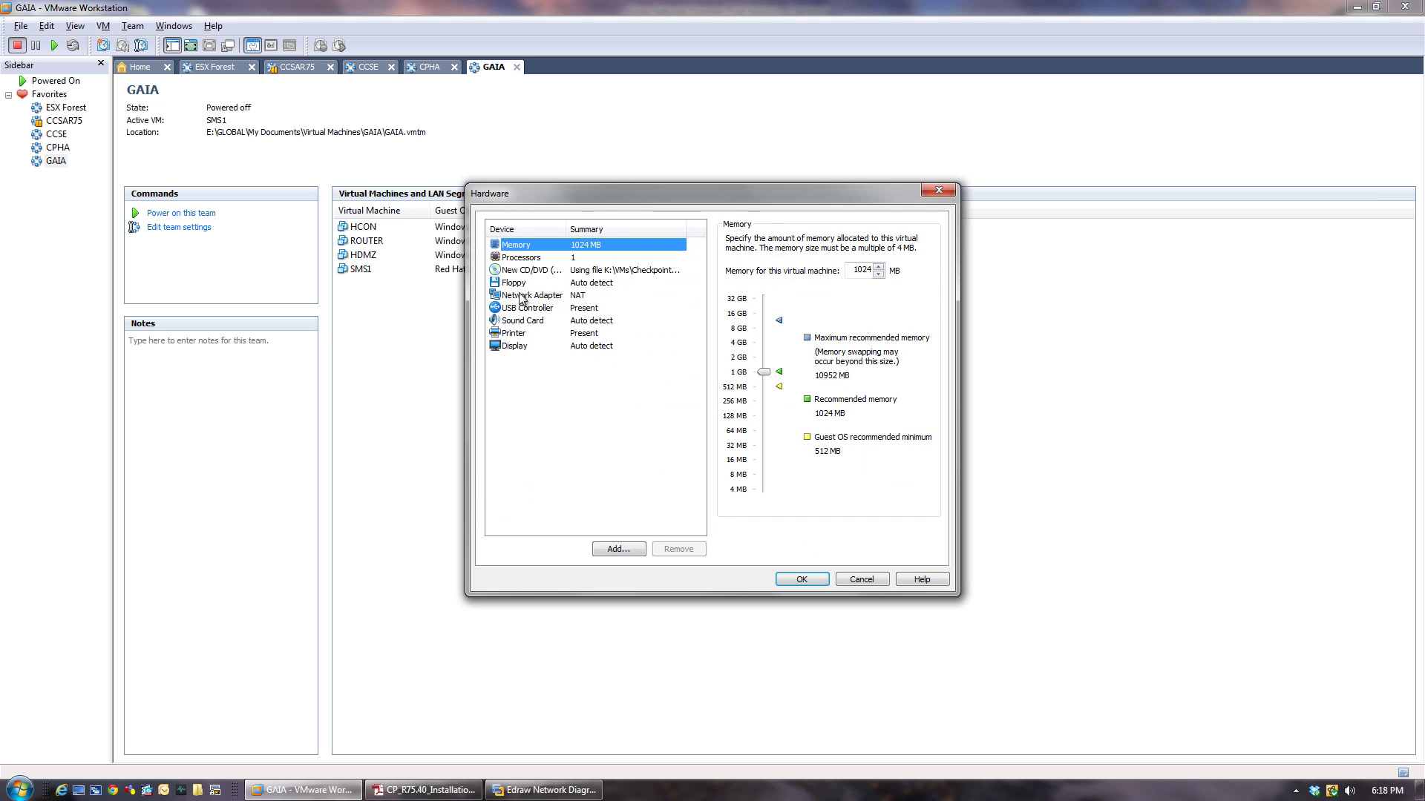
Remove the floppy drive, sound card, printer and USB controller from HSG.
{"action": "left_click", "coordinate": [522, 297]}
{"action": "left_click", "coordinate": [521, 286]}
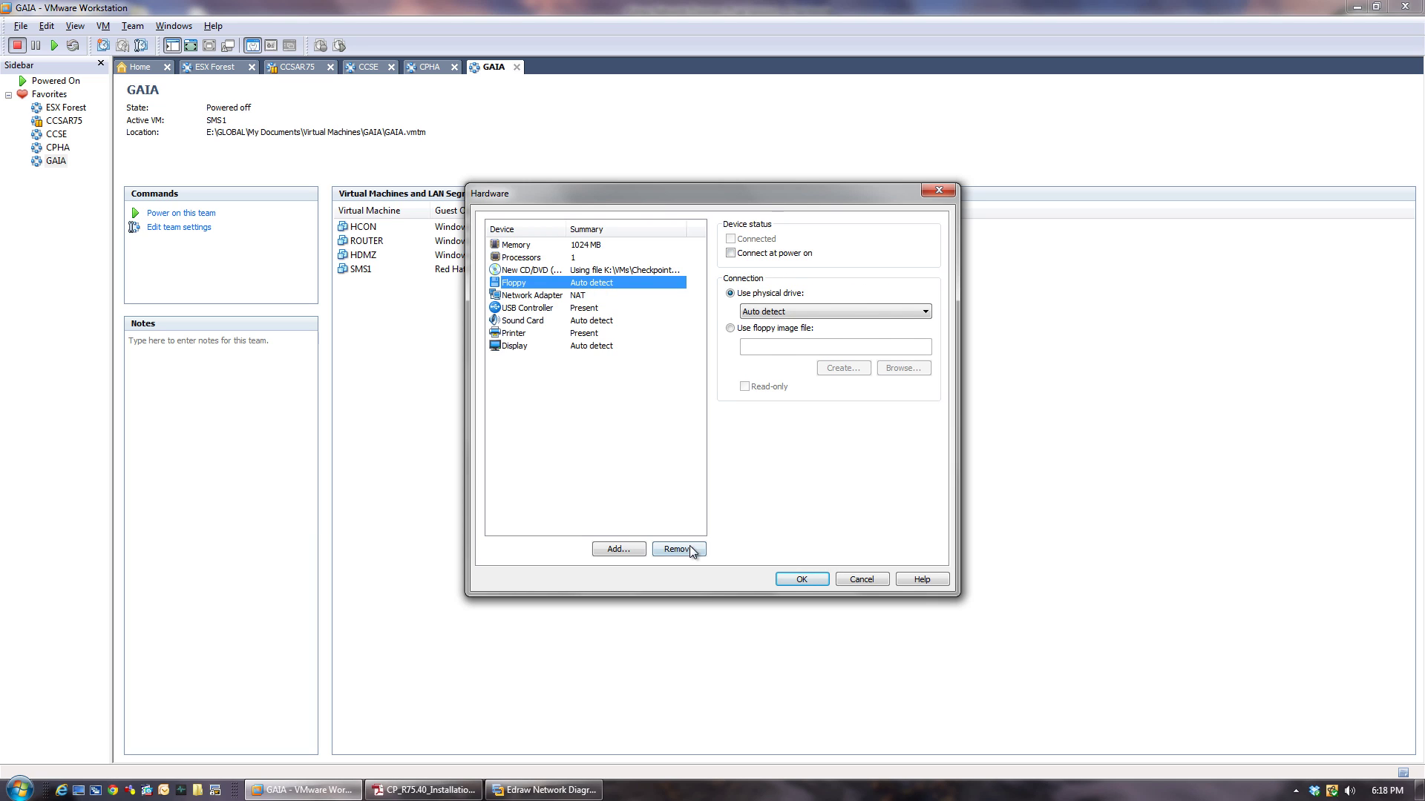
{"action": "left_click", "coordinate": [677, 550]}
{"action": "left_click", "coordinate": [536, 308]}
{"action": "left_click", "coordinate": [686, 550]}
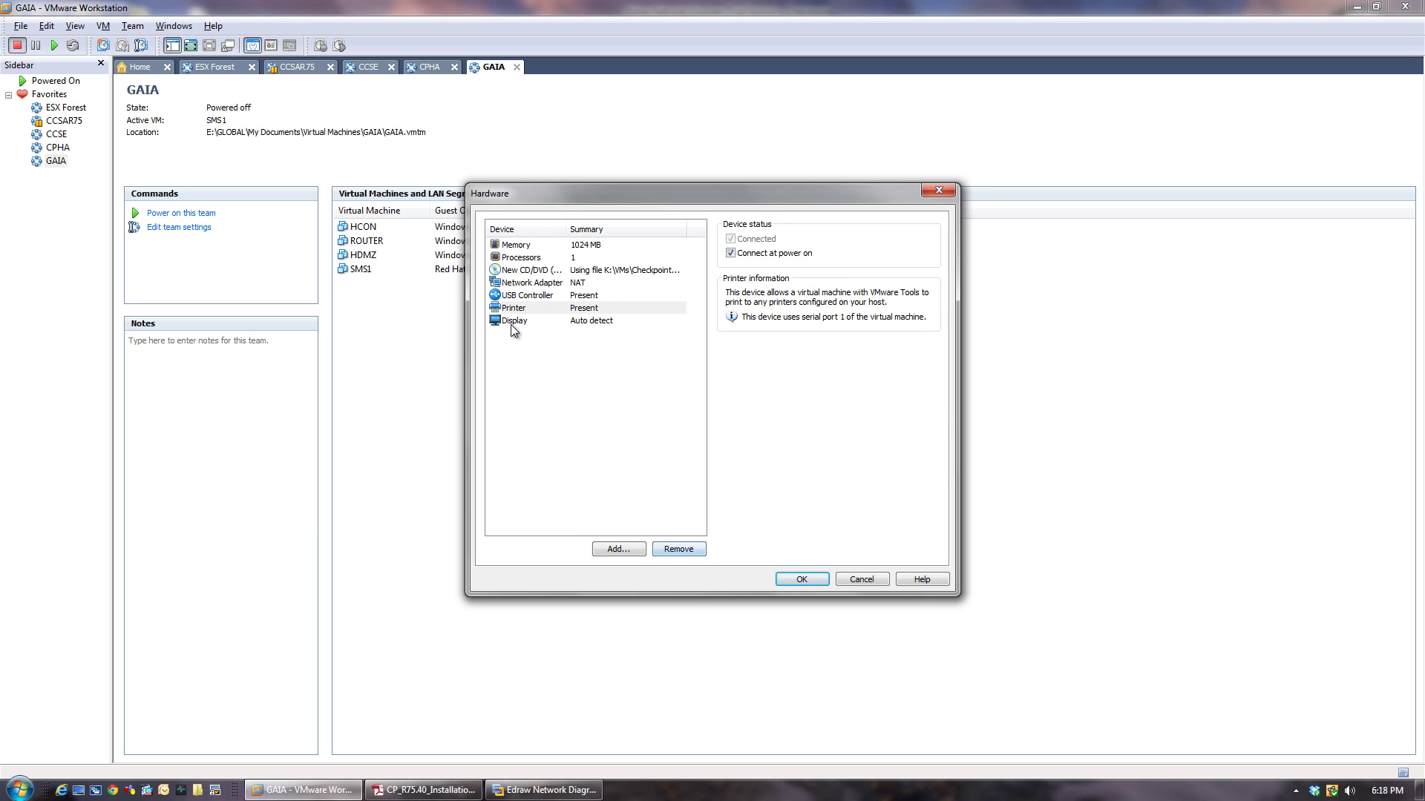
{"action": "left_click", "coordinate": [677, 549]}
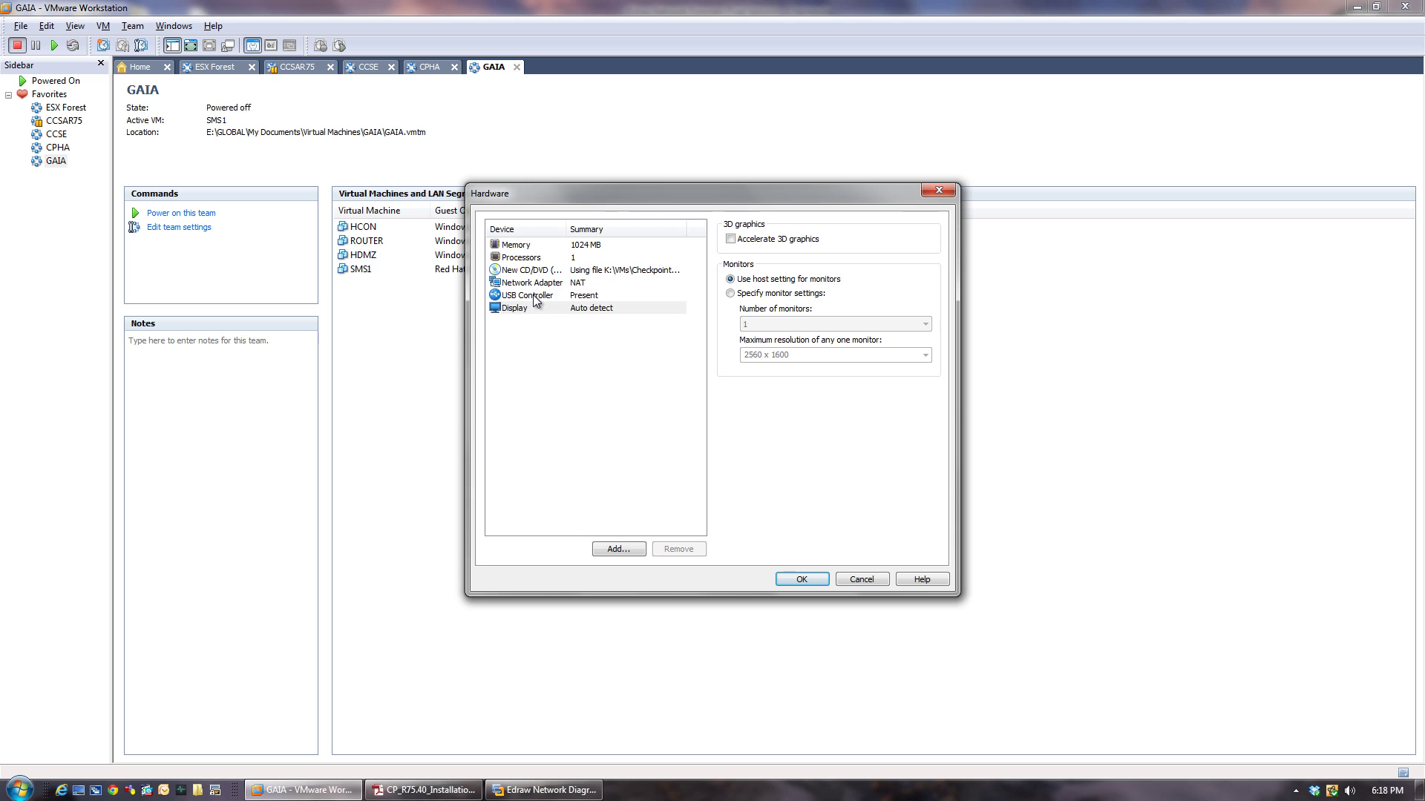
{"action": "left_click", "coordinate": [536, 297]}
{"action": "left_click", "coordinate": [679, 551]}
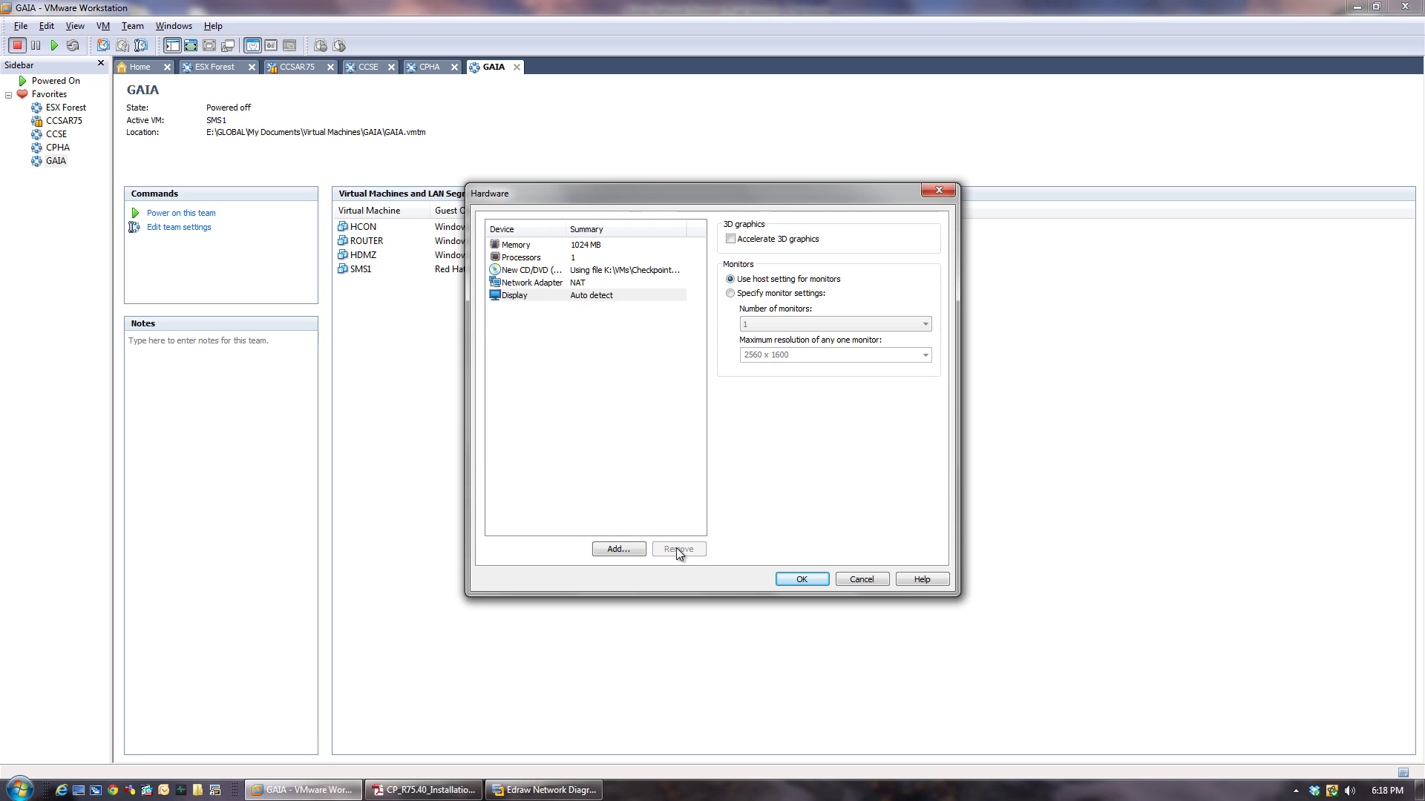
Add two more NAT network adapters, create HSG and confirm it in the GAIA team.
{"action": "left_click", "coordinate": [618, 549]}
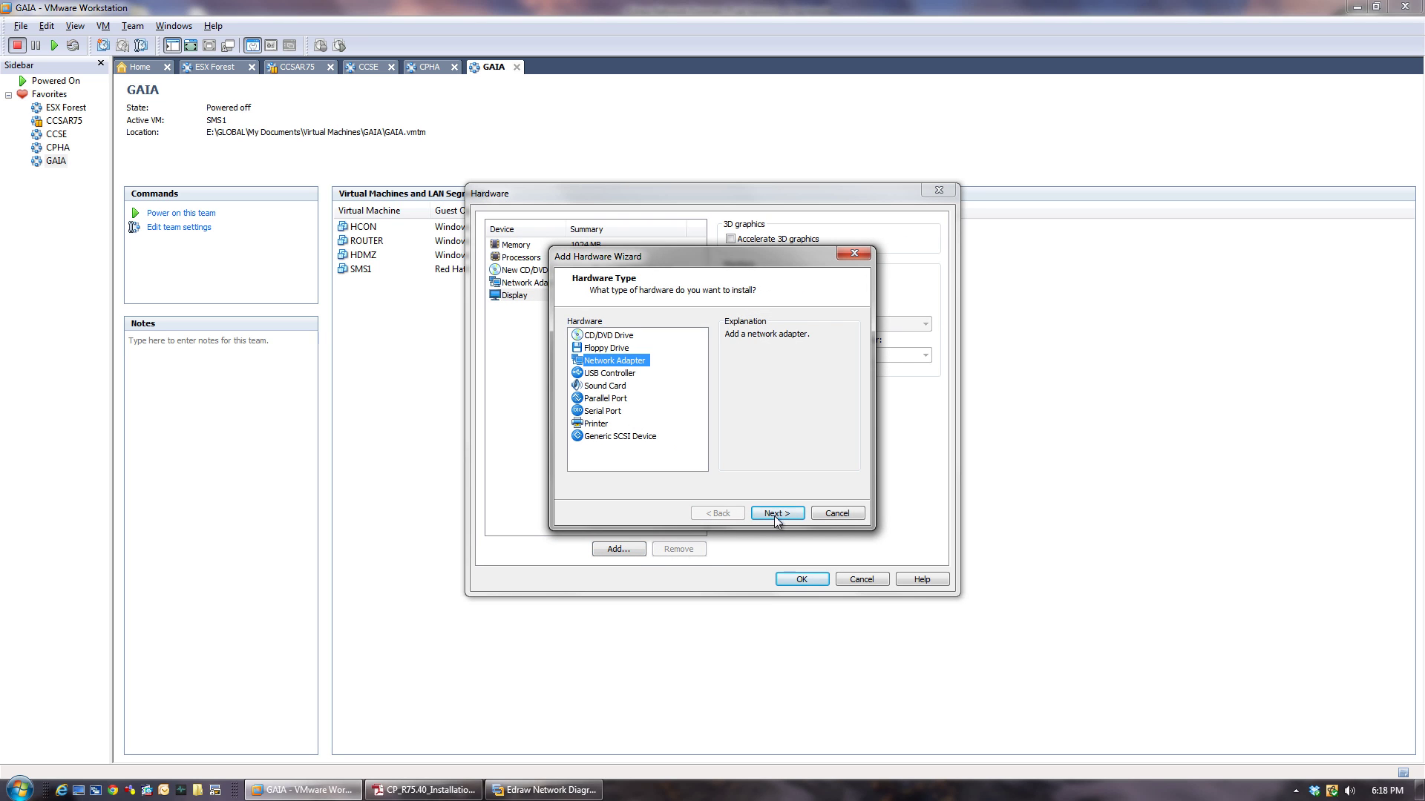
{"action": "left_click", "coordinate": [773, 514]}
{"action": "left_click", "coordinate": [772, 514]}
{"action": "left_click", "coordinate": [613, 550]}
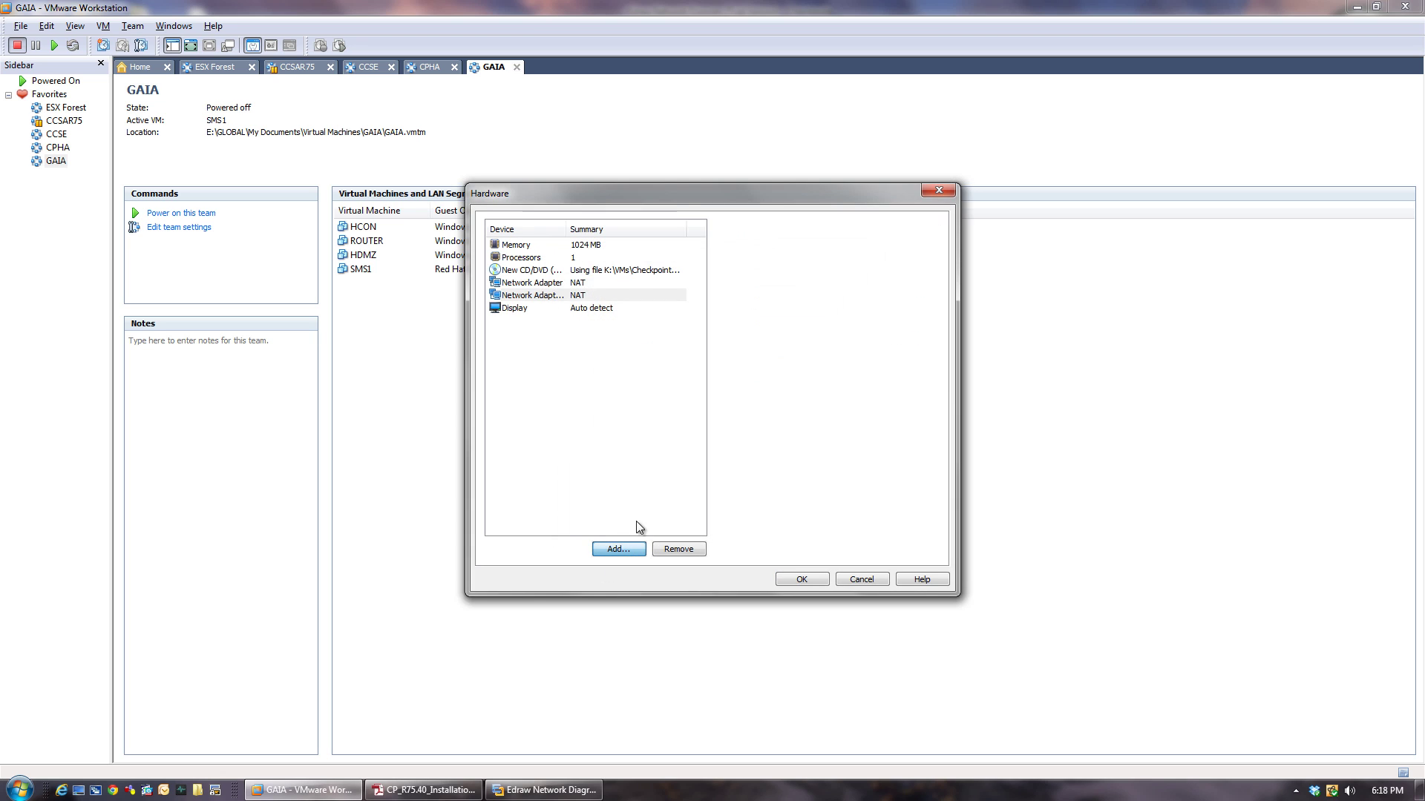
{"action": "left_click", "coordinate": [613, 361]}
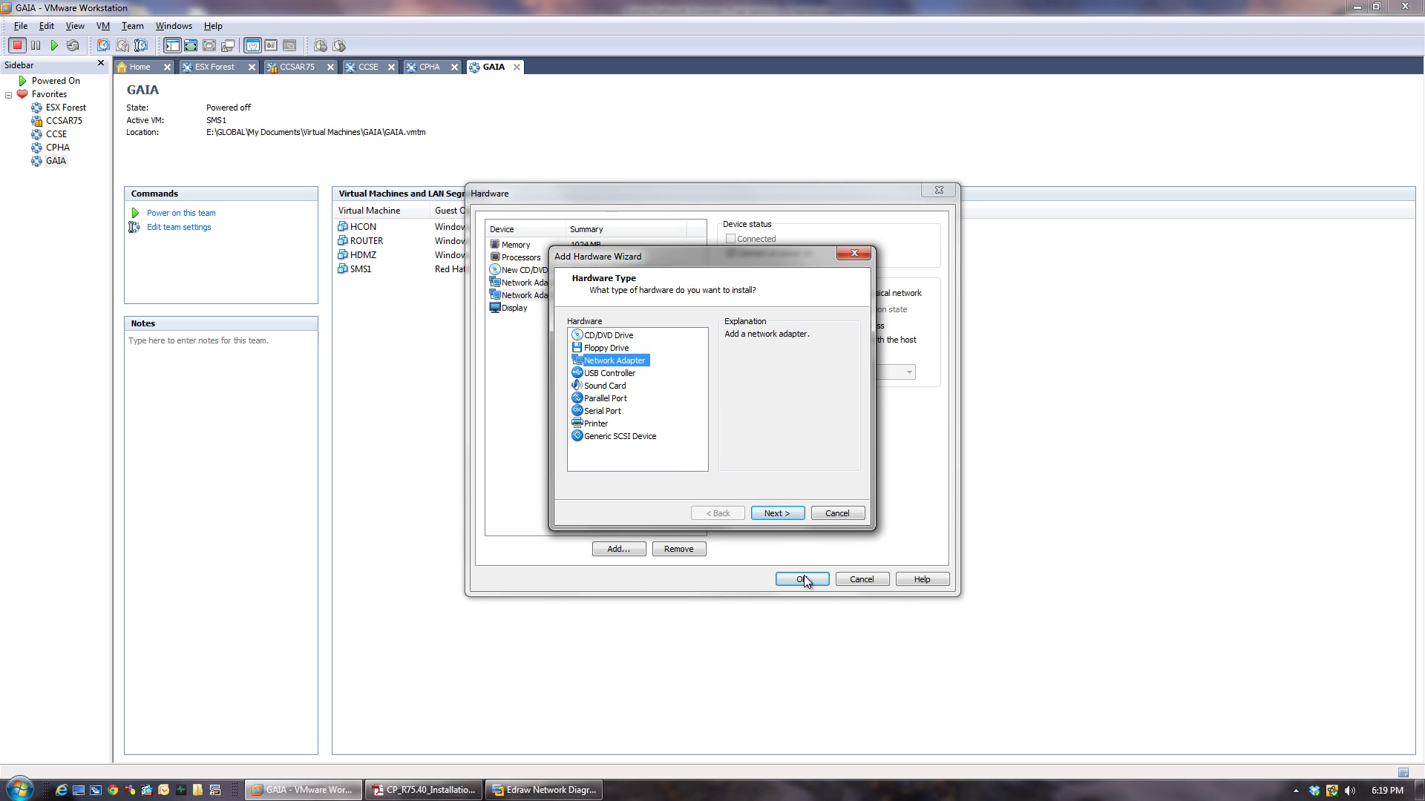
{"action": "left_click", "coordinate": [775, 514]}
{"action": "left_click", "coordinate": [772, 513]}
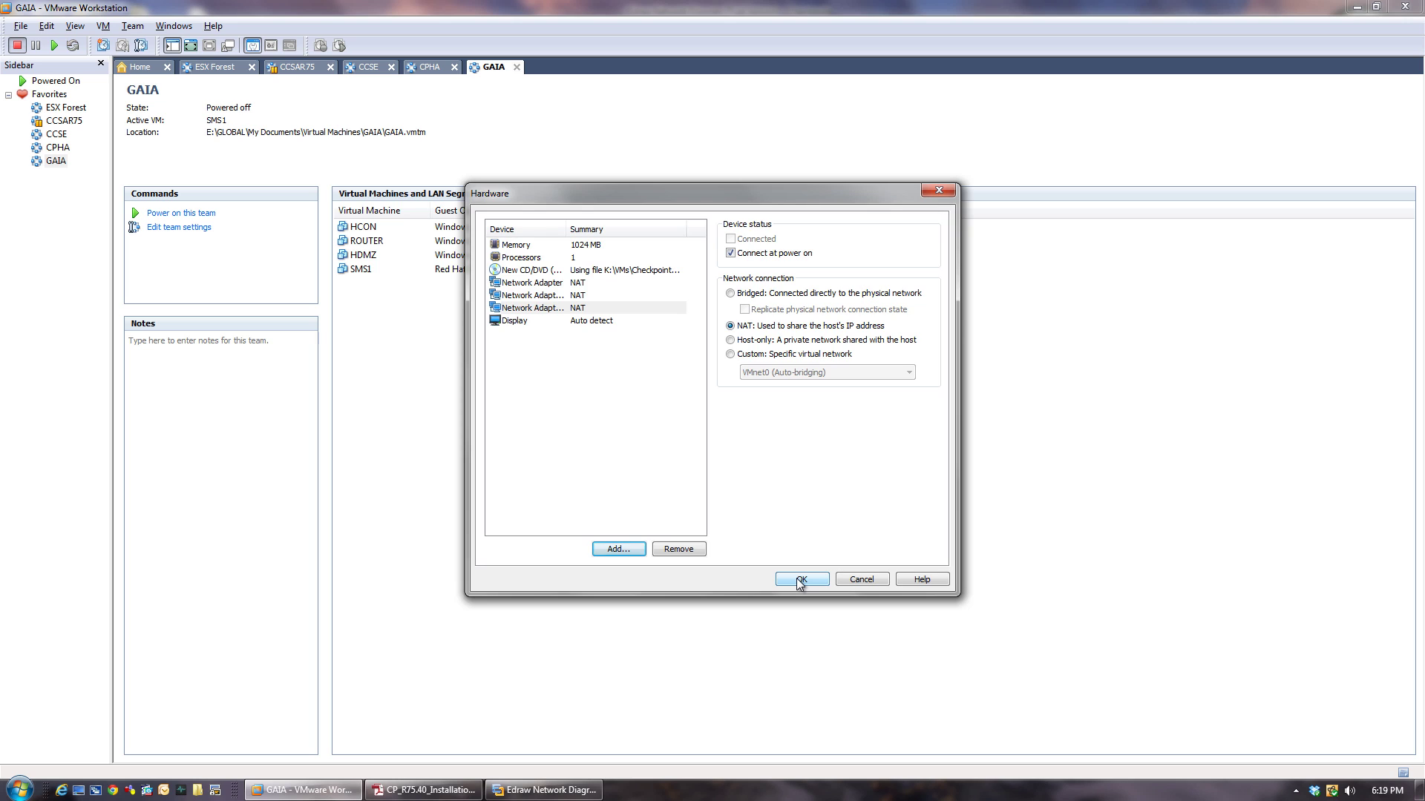
{"action": "left_click", "coordinate": [800, 580]}
{"action": "left_click", "coordinate": [774, 520]}
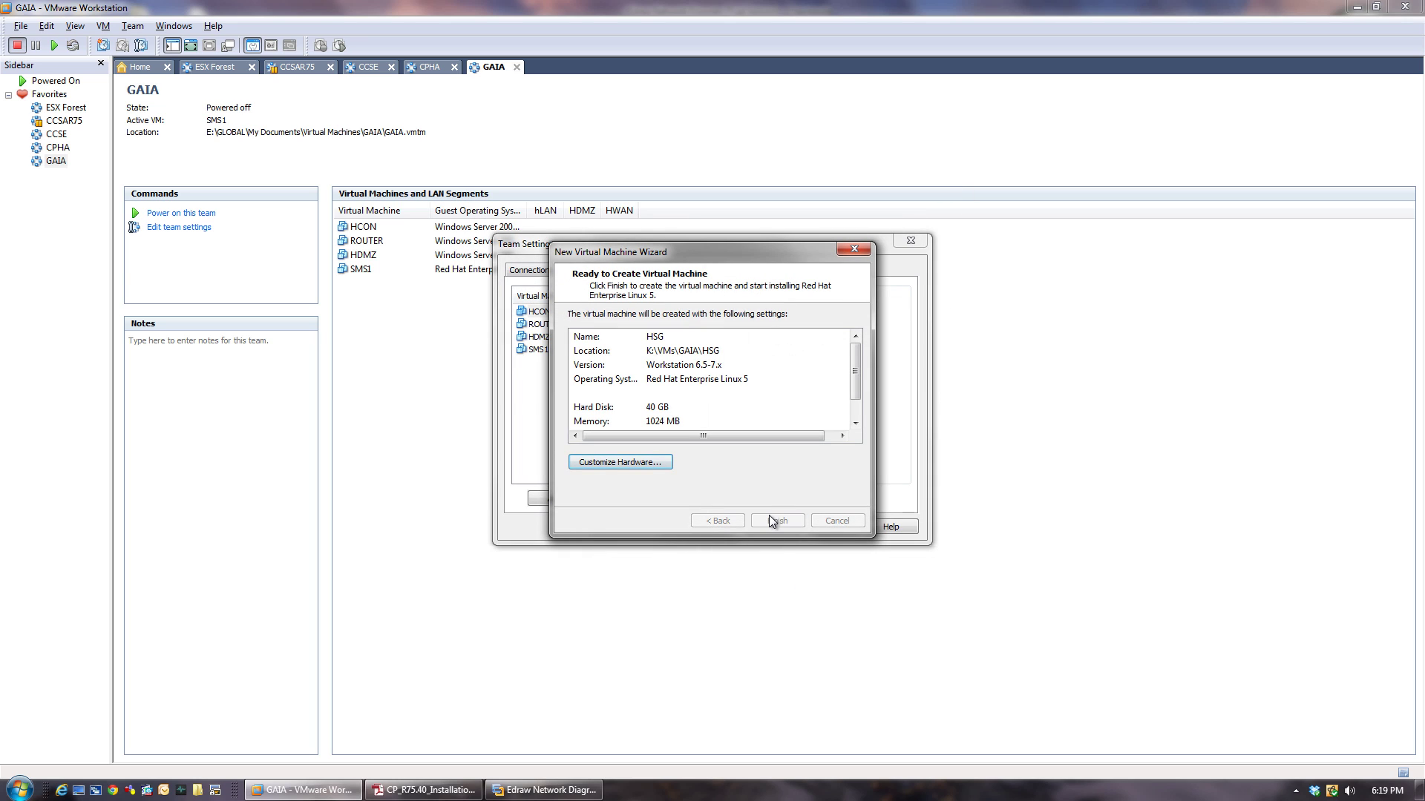
{"action": "left_click", "coordinate": [770, 528]}
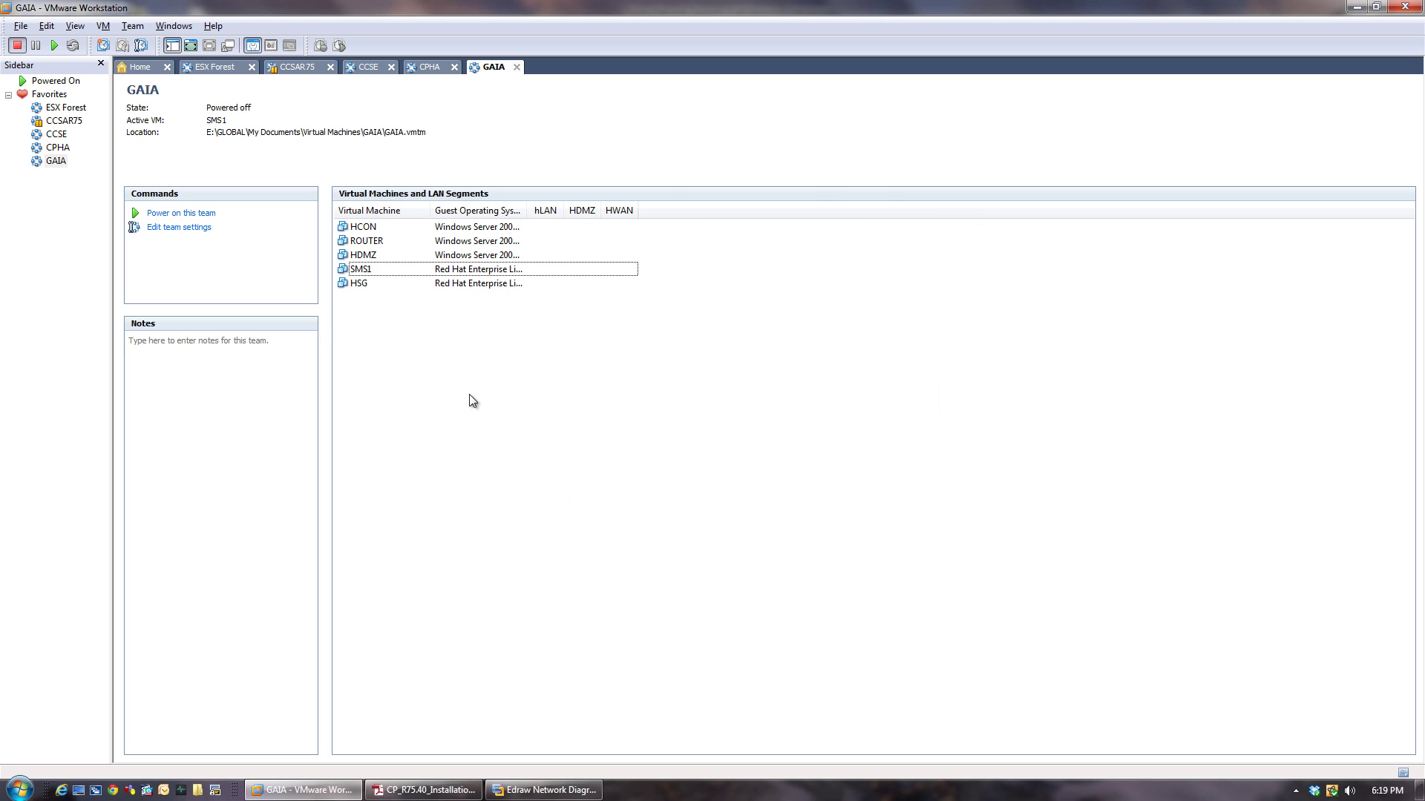
Rename the GAIA team's hLAN segment to HLAN under LAN Segments.
{"action": "left_click", "coordinate": [55, 165]}
{"action": "right_click", "coordinate": [55, 167]}
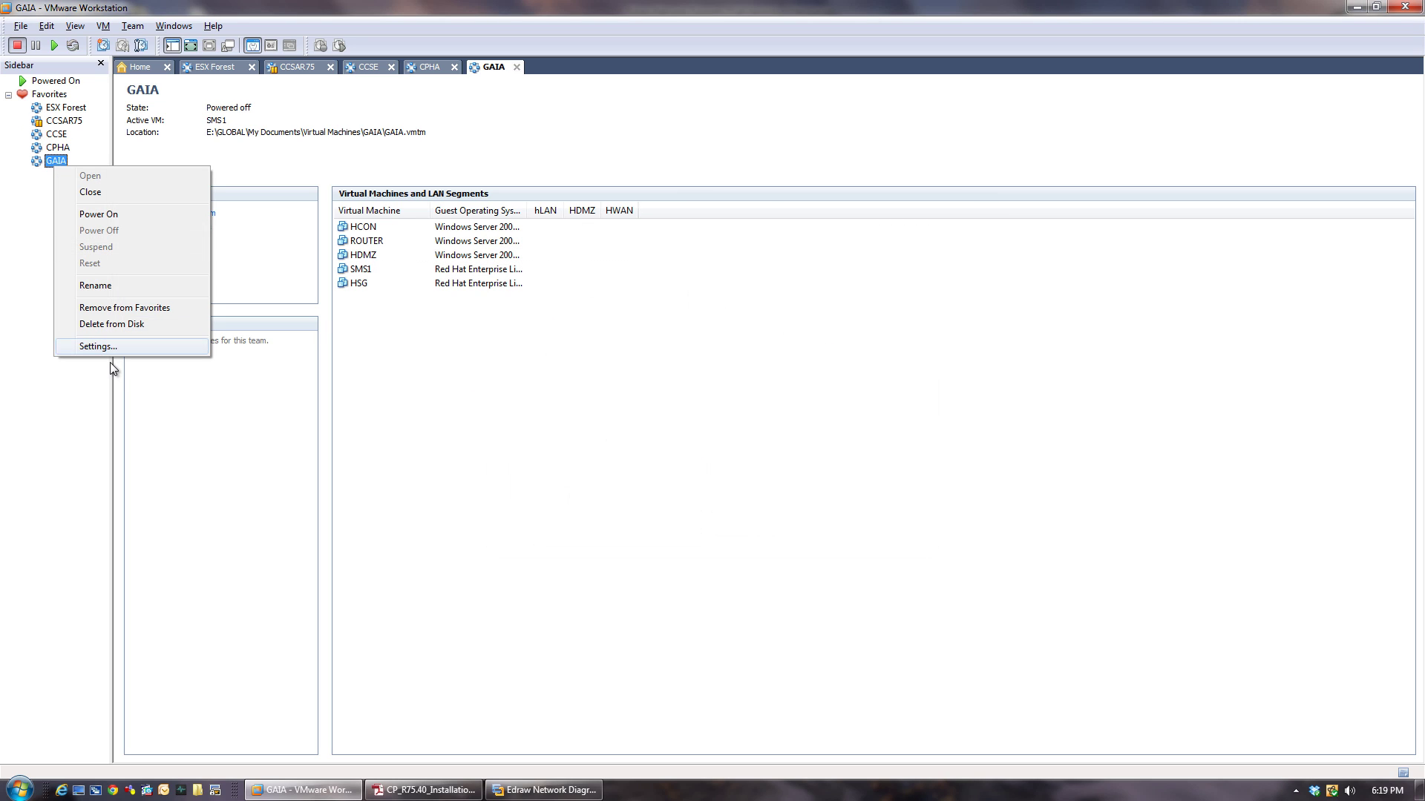
{"action": "left_click", "coordinate": [97, 347]}
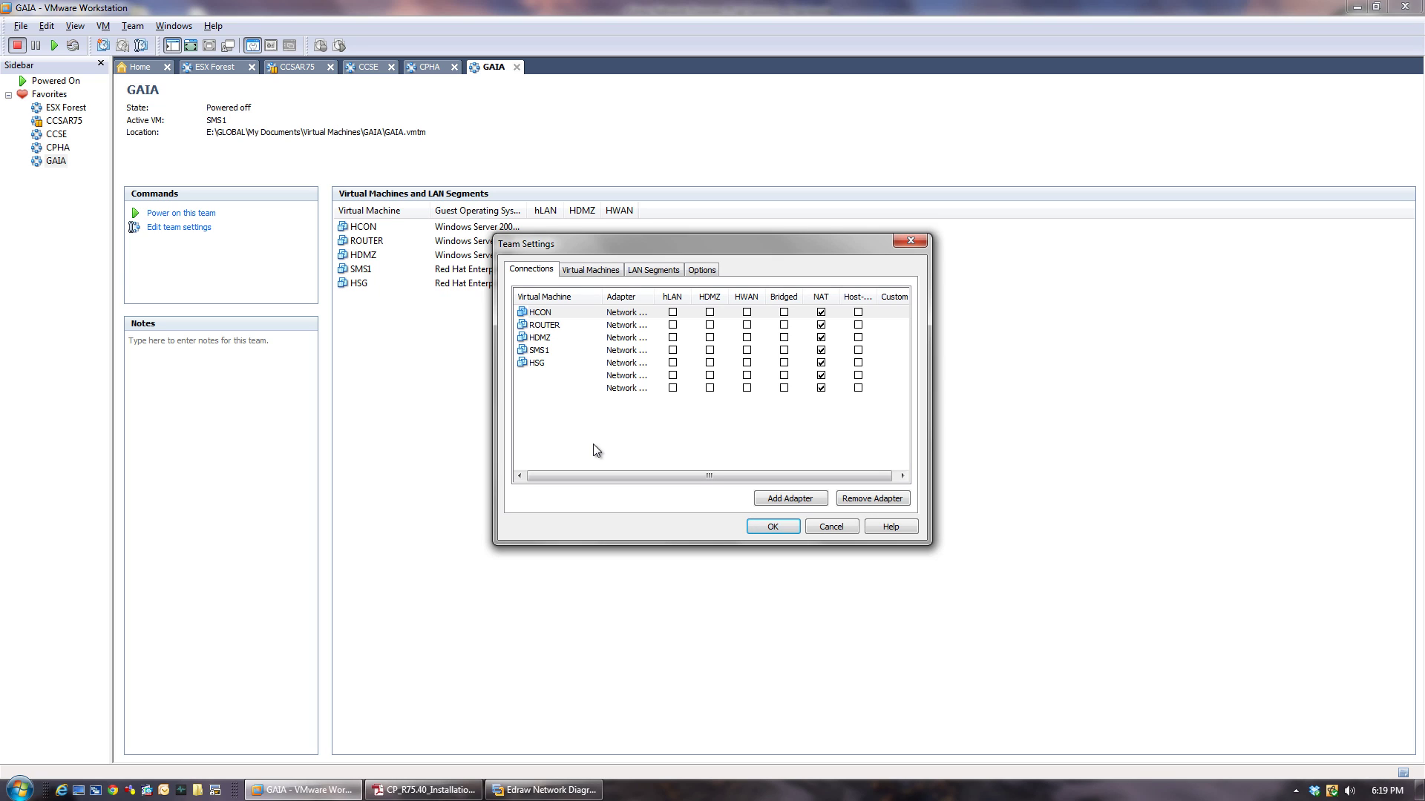
{"action": "left_click", "coordinate": [591, 271]}
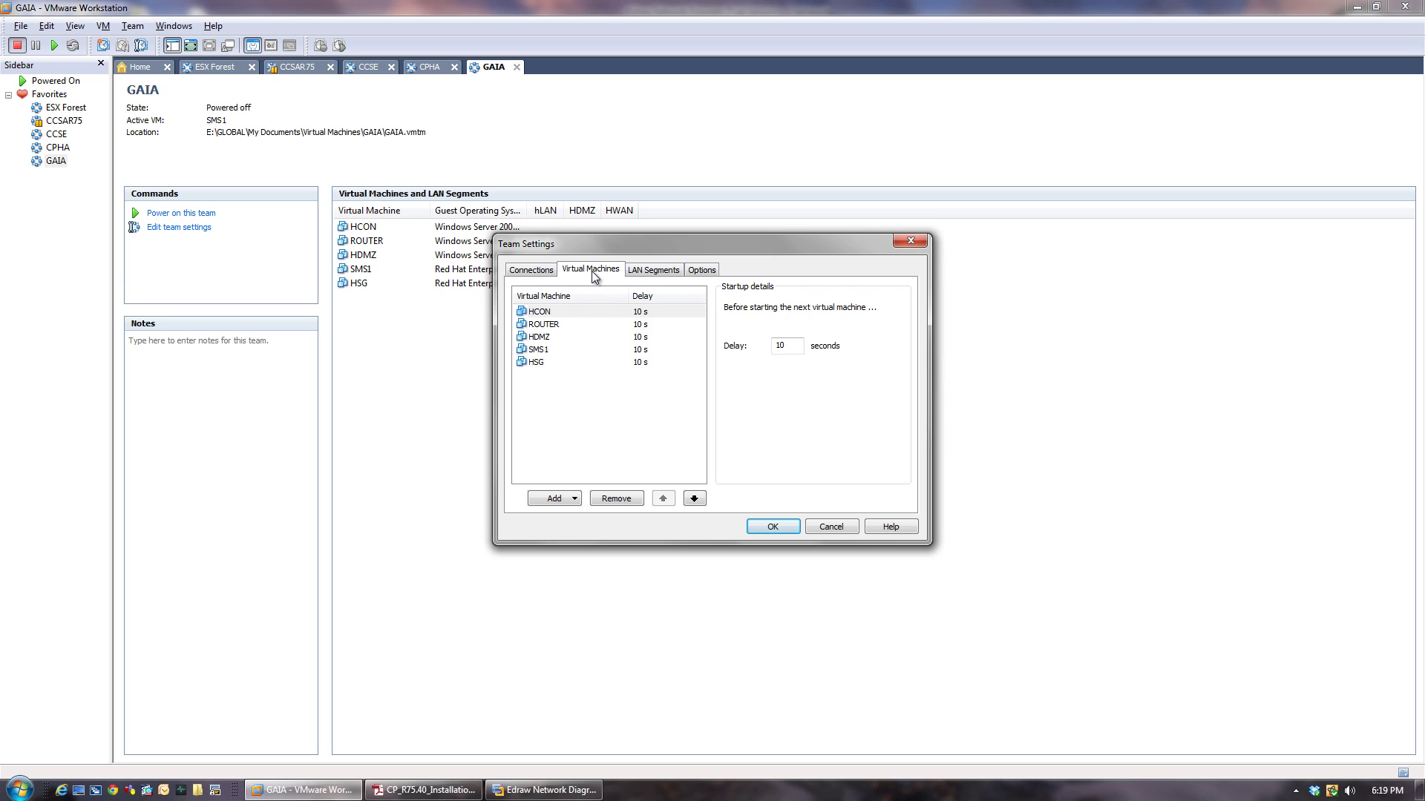
{"action": "left_click", "coordinate": [656, 272]}
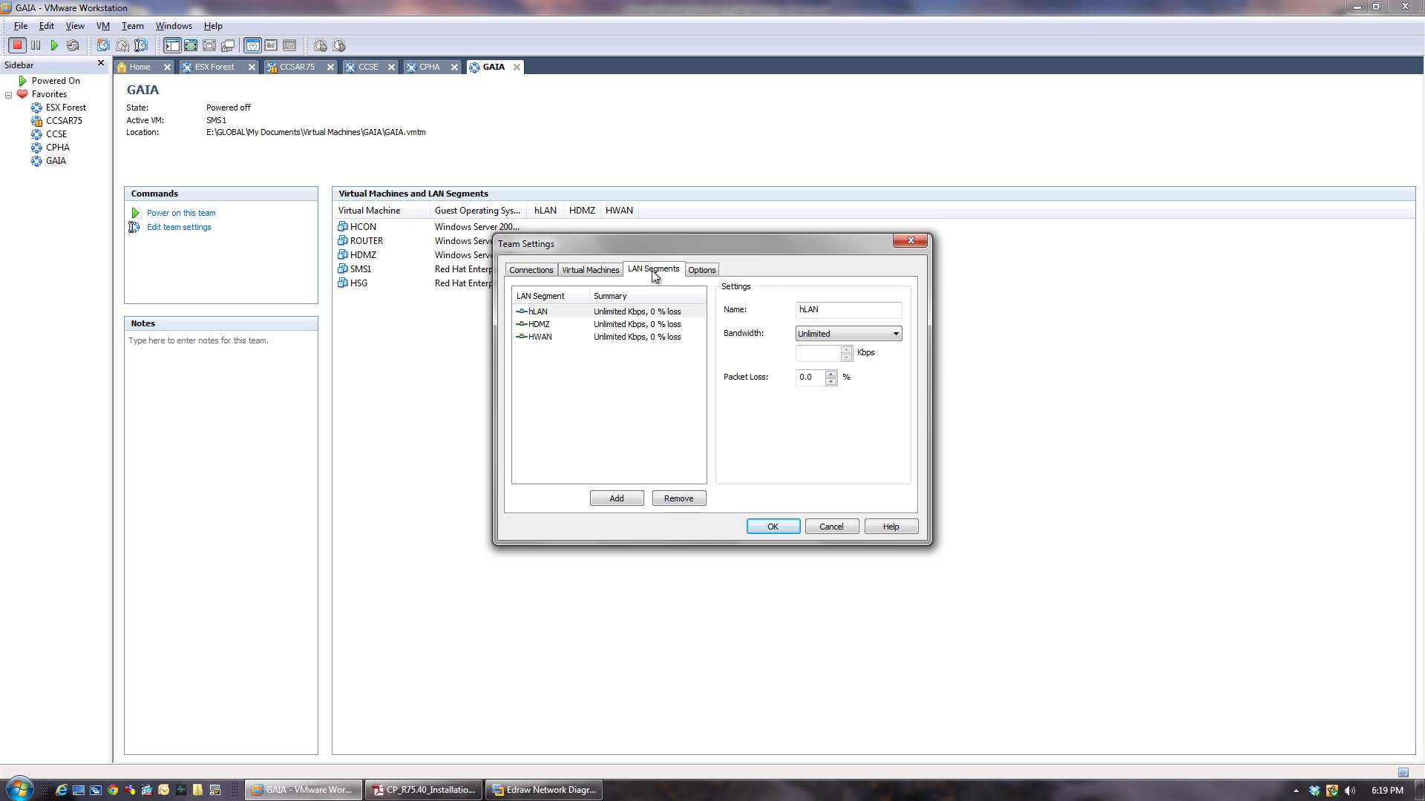
{"action": "left_click", "coordinate": [545, 315]}
{"action": "left_click", "coordinate": [551, 326]}
{"action": "left_click", "coordinate": [546, 316]}
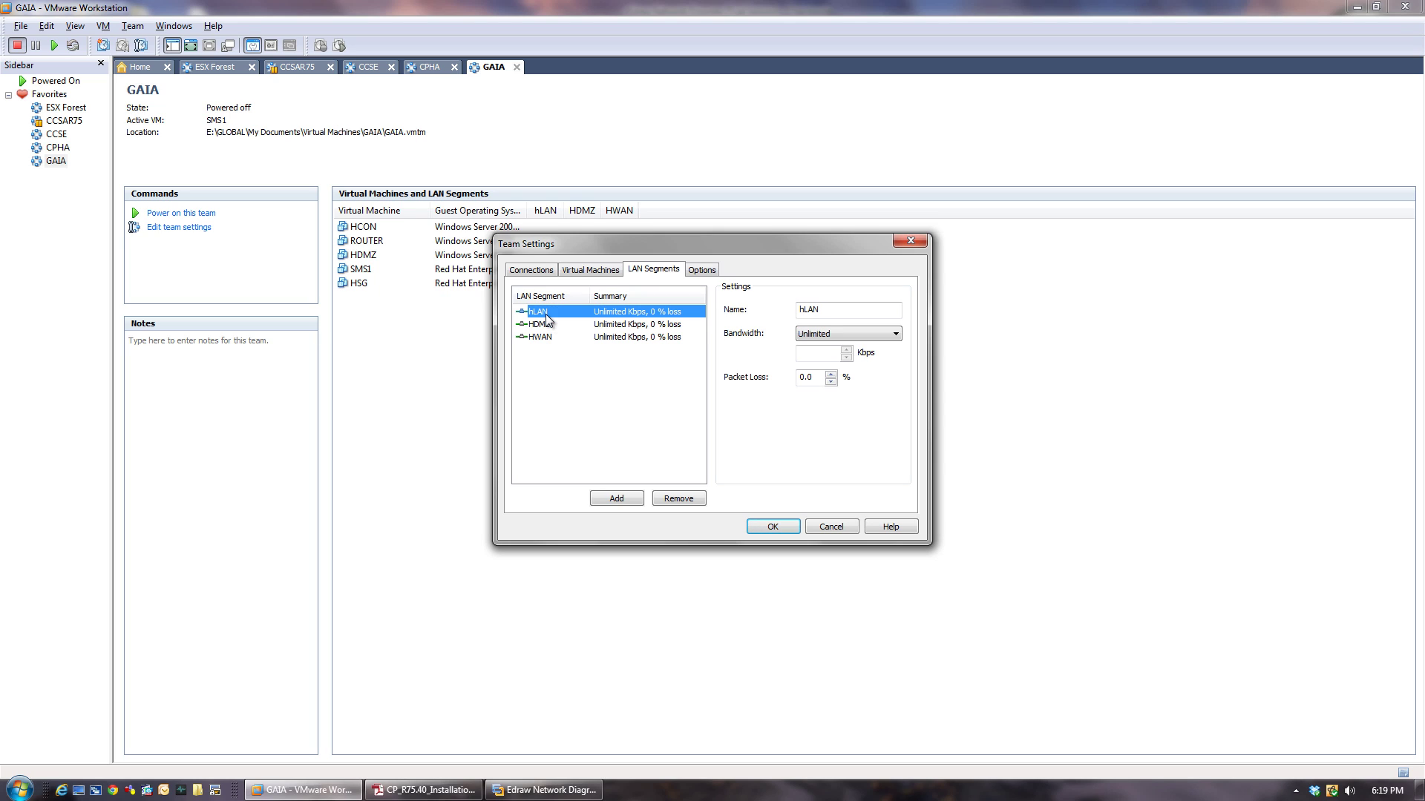
{"action": "left_click", "coordinate": [802, 314]}
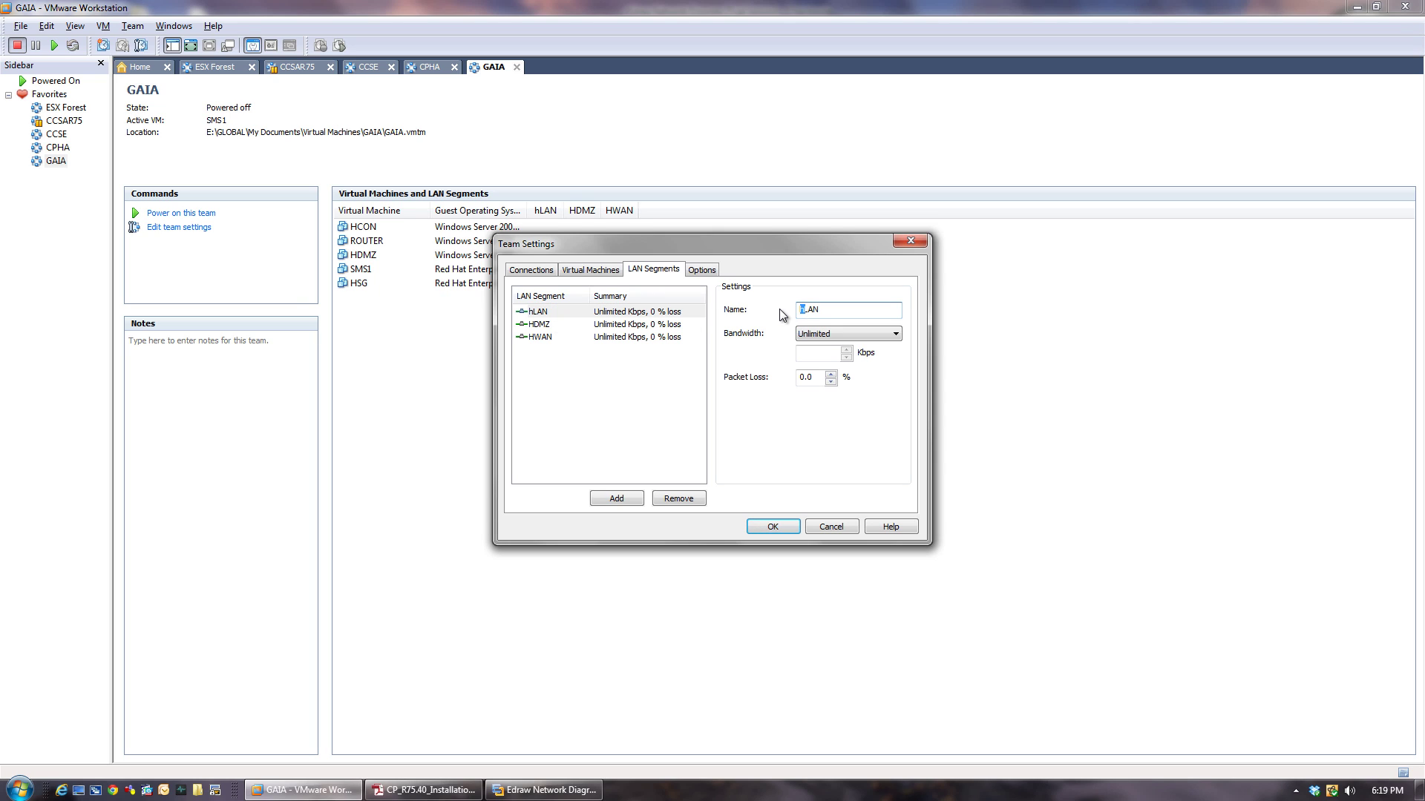
{"action": "type", "text": "H"}
{"action": "left_click", "coordinate": [550, 324]}
{"action": "left_click", "coordinate": [546, 336]}
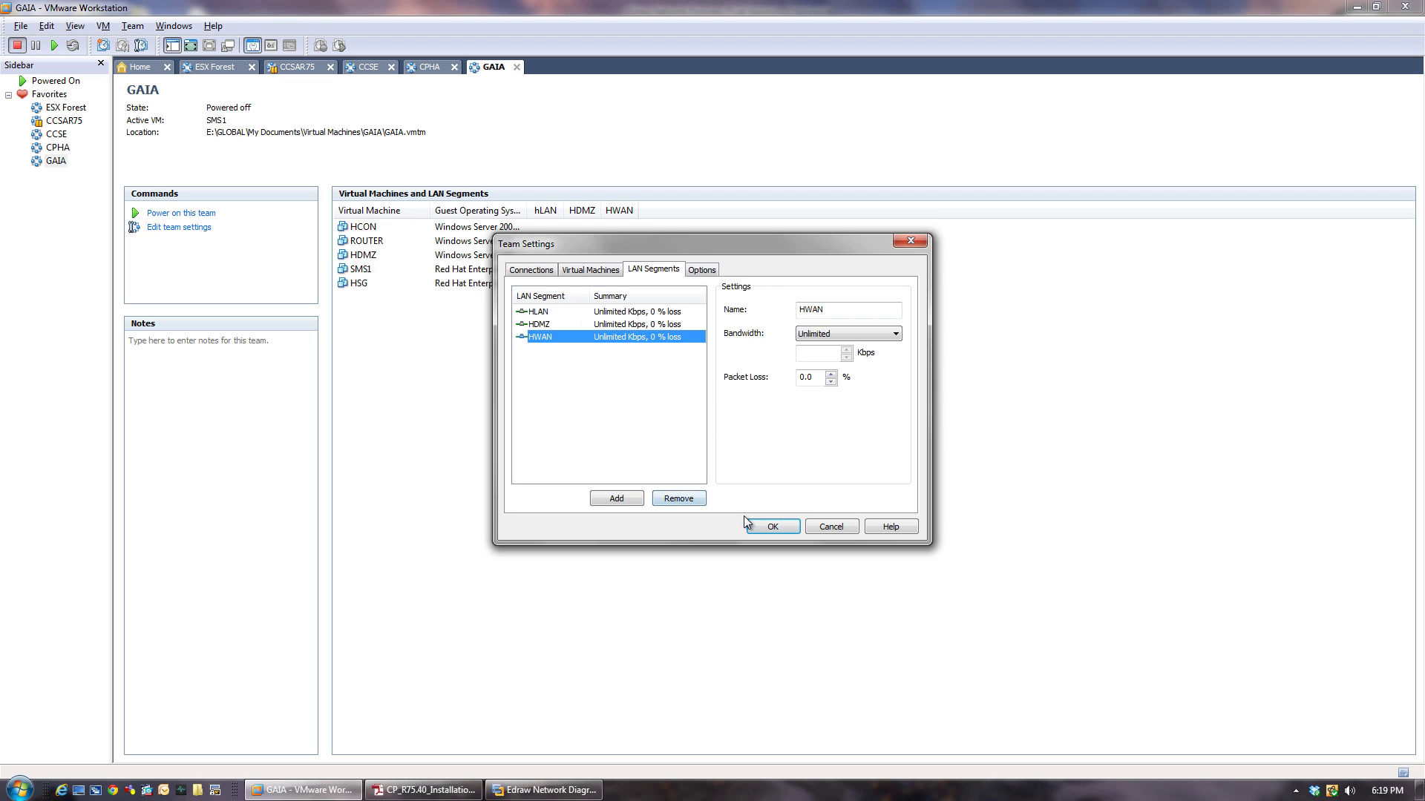
{"action": "left_click", "coordinate": [772, 527]}
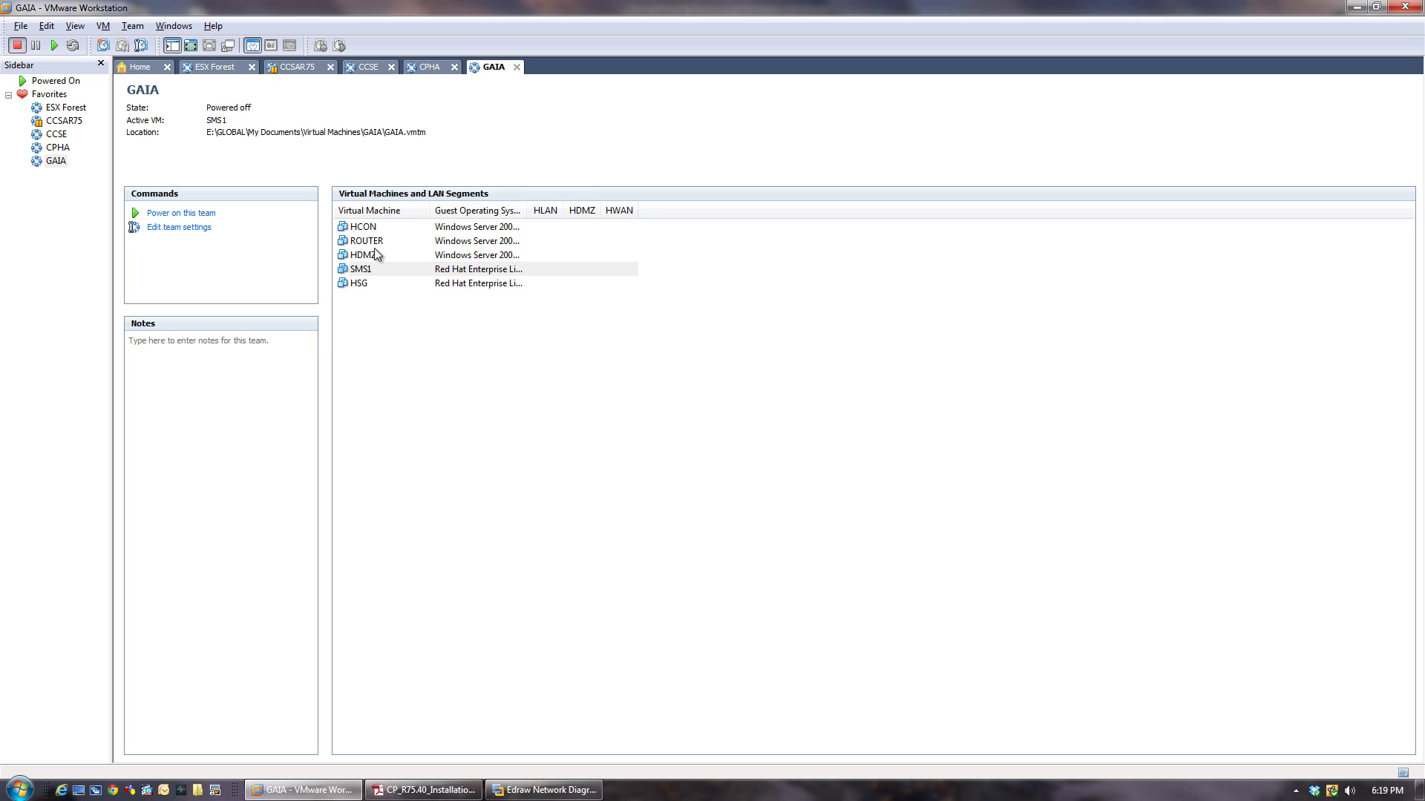
Connect HCON's network adapter to the HLAN segment.
{"action": "left_click", "coordinate": [373, 229]}
{"action": "right_click", "coordinate": [373, 228]}
{"action": "left_click", "coordinate": [480, 573]}
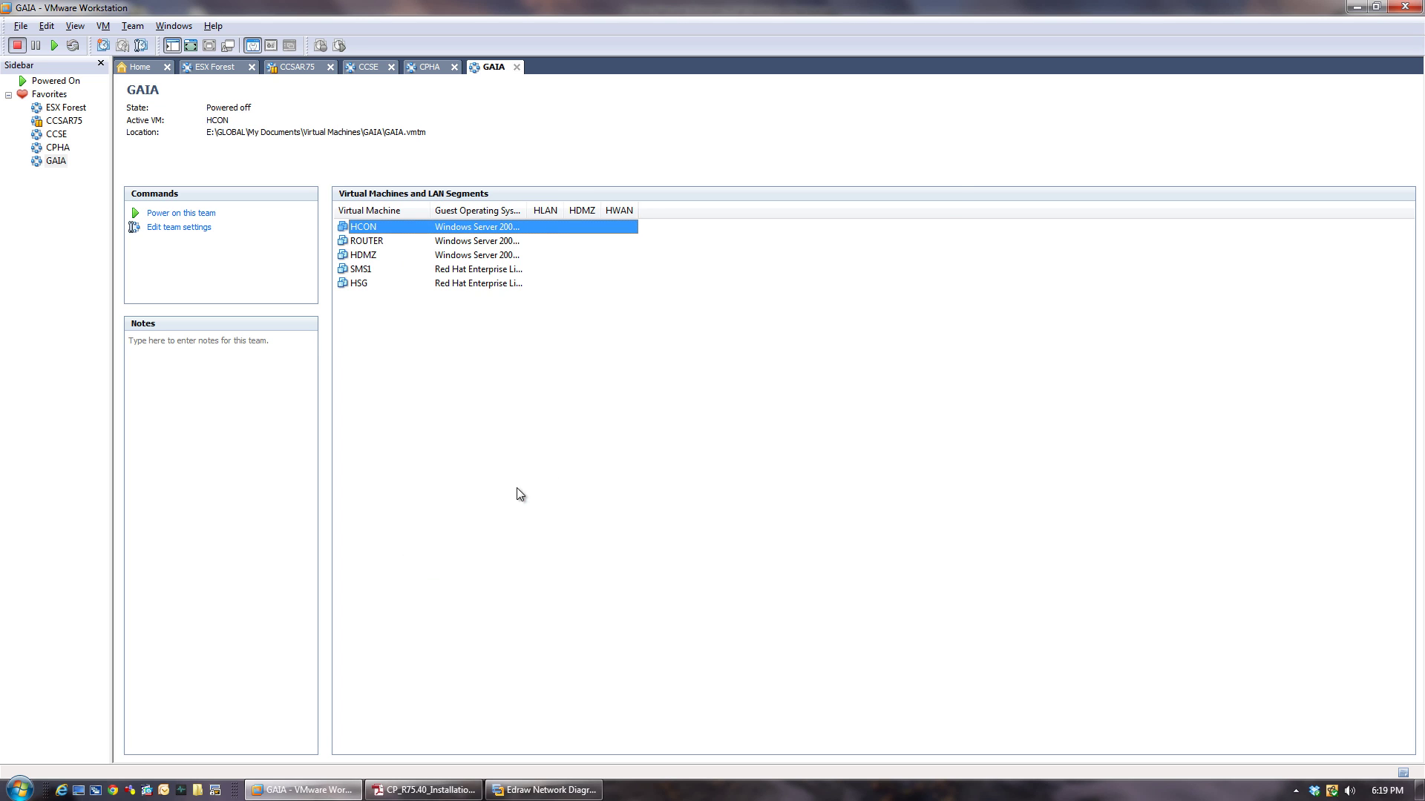
{"action": "left_click", "coordinate": [518, 301]}
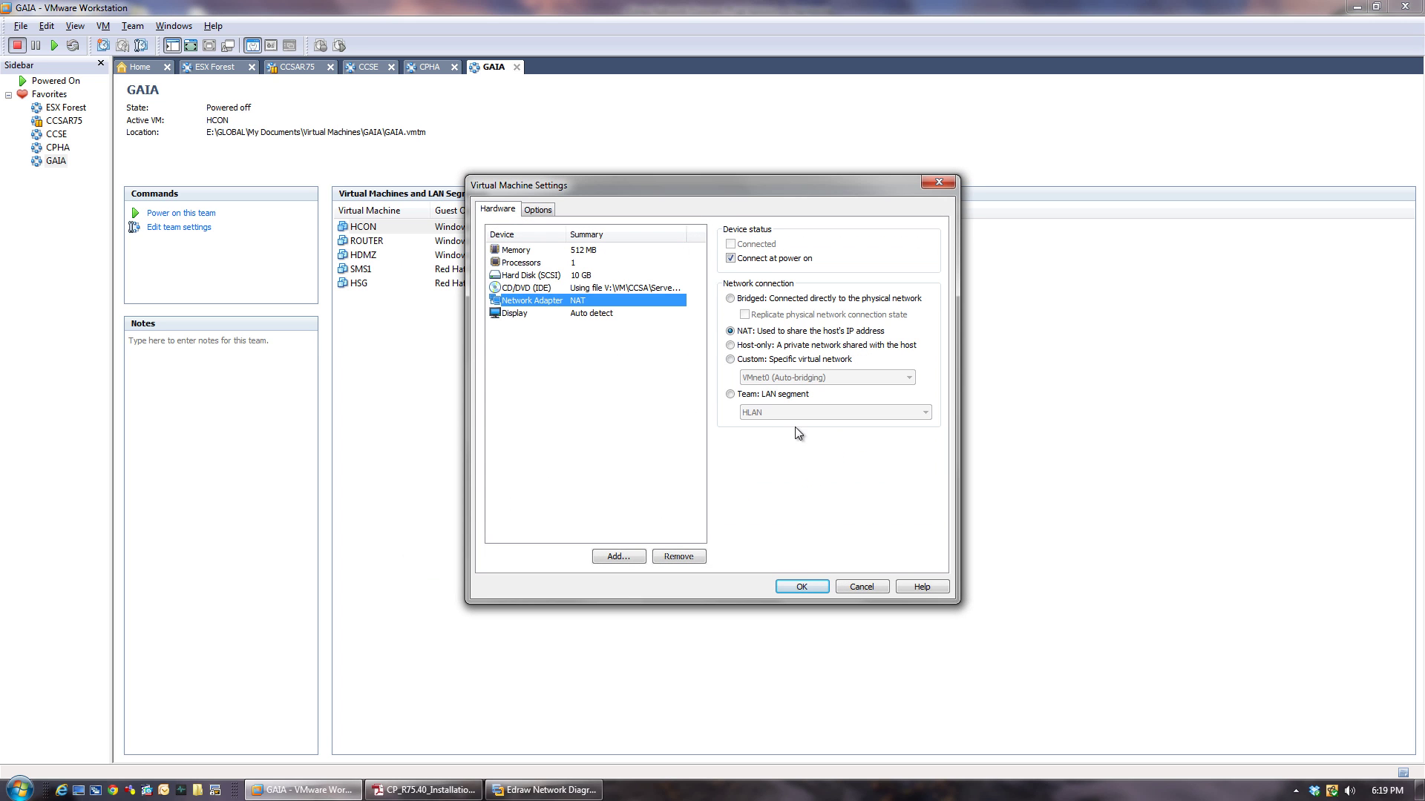
{"action": "left_click", "coordinate": [731, 394]}
{"action": "left_click", "coordinate": [801, 586]}
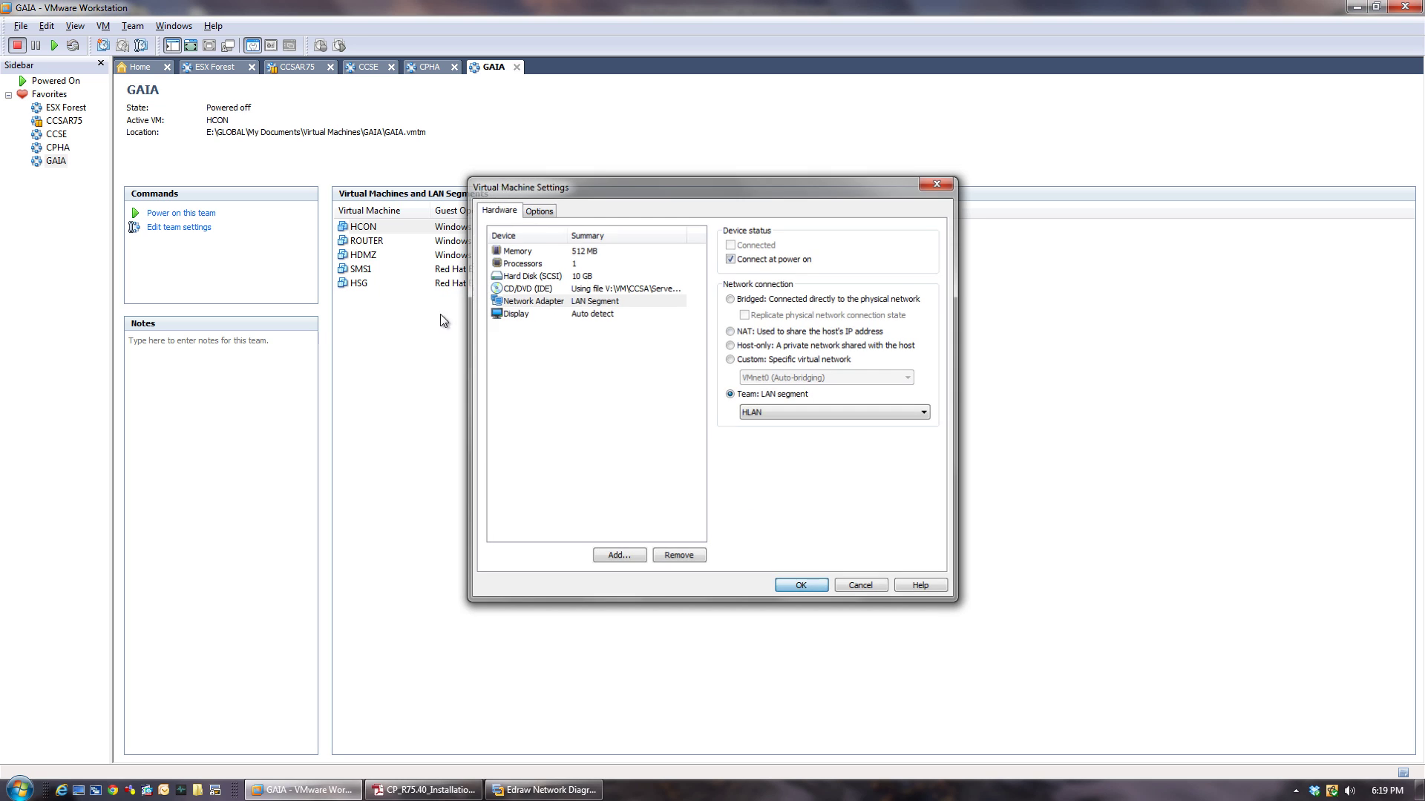
Put ROUTER's network adapter on the HWAN LAN segment.
{"action": "right_click", "coordinate": [373, 245]}
{"action": "left_click", "coordinate": [438, 591]}
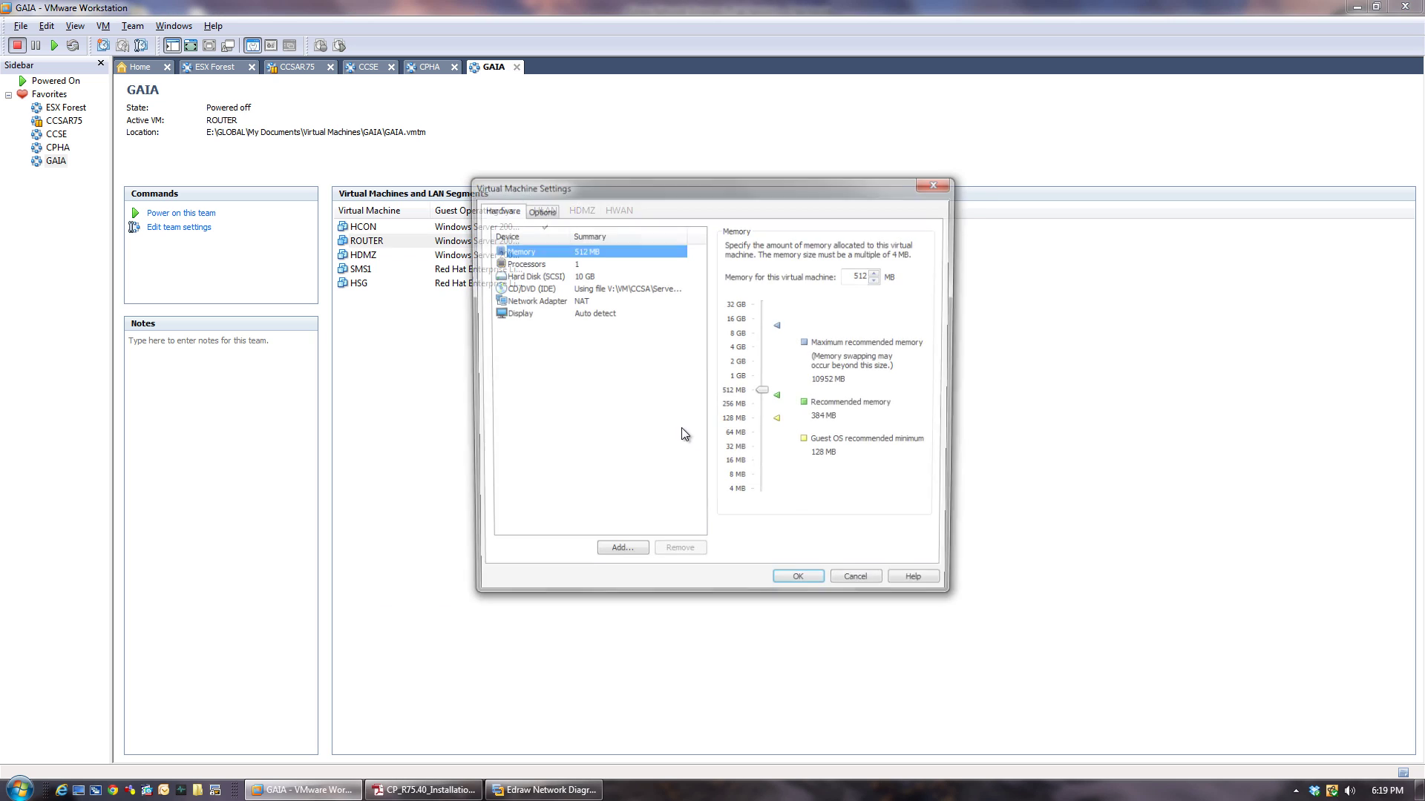
{"action": "left_click", "coordinate": [533, 301]}
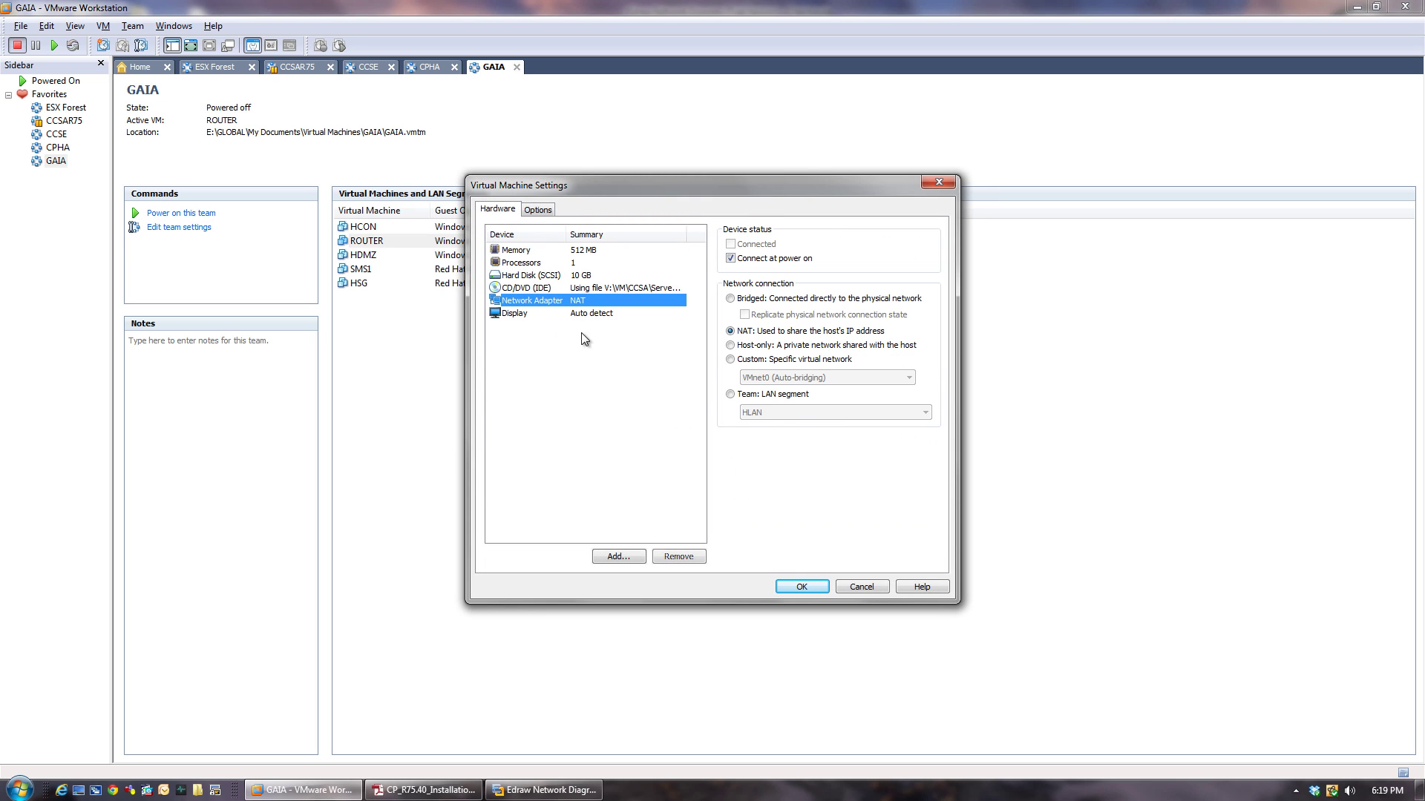
{"action": "left_click", "coordinate": [734, 395]}
{"action": "left_click", "coordinate": [772, 412]}
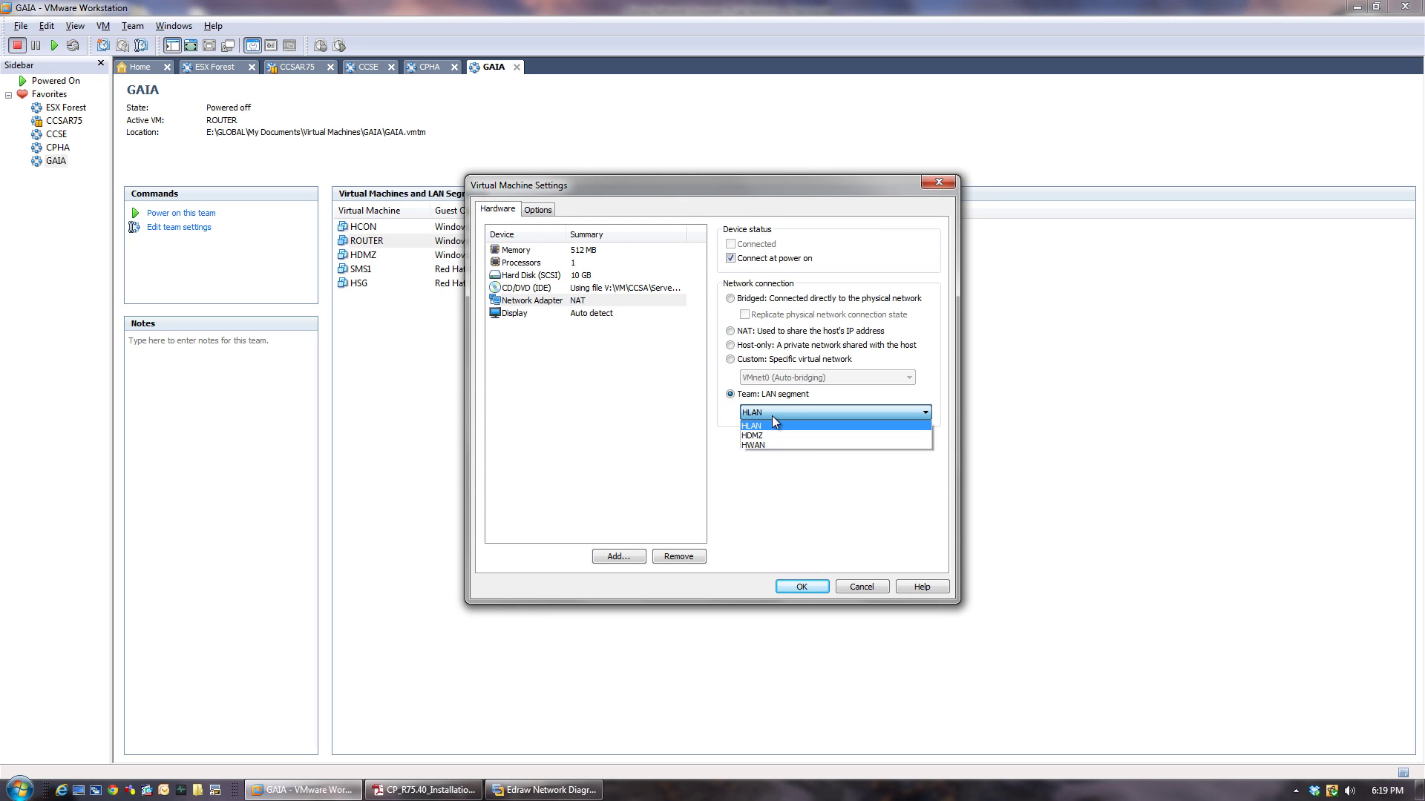
{"action": "left_click", "coordinate": [768, 443]}
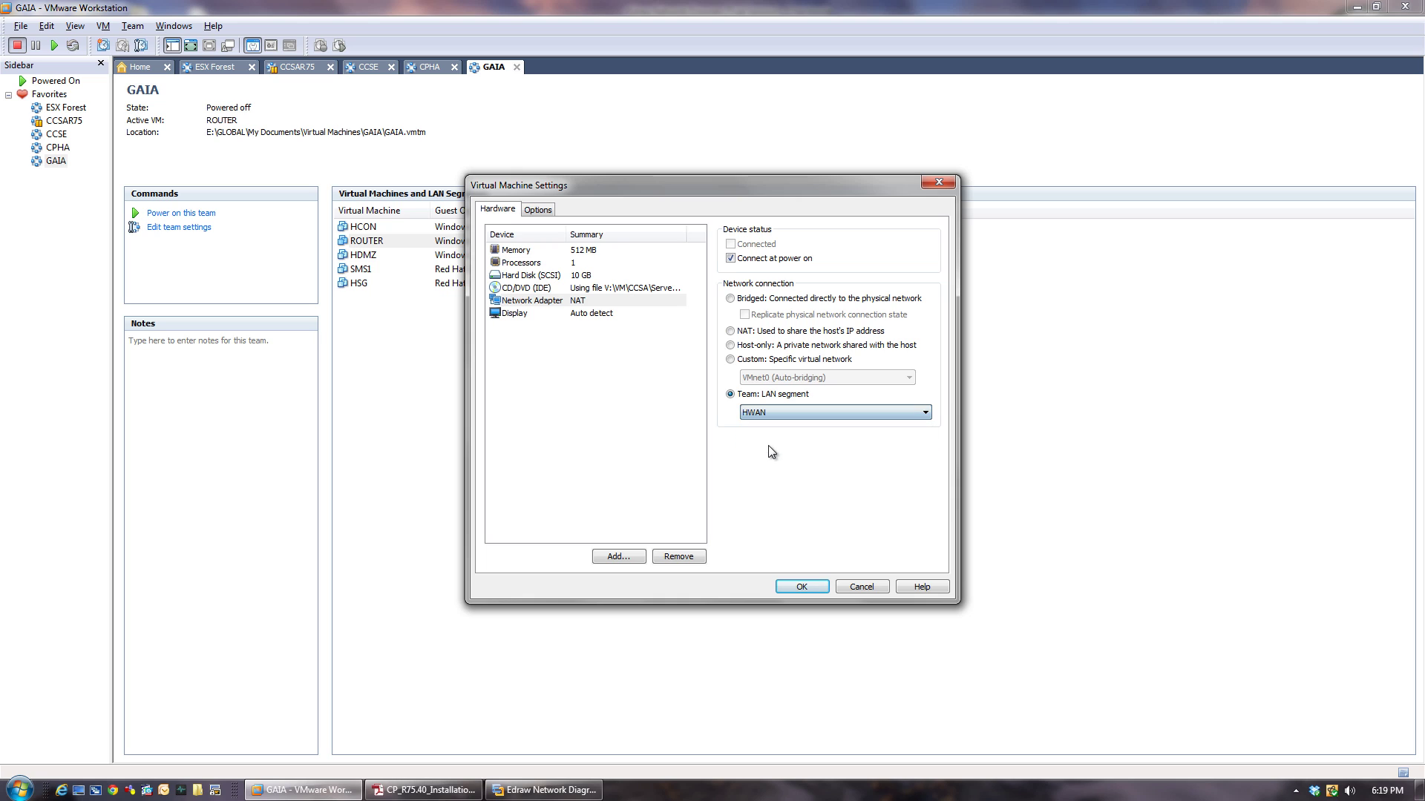
{"action": "left_click", "coordinate": [802, 587]}
Put the HDMZ machine's network adapter on the HDMZ LAN segment.
{"action": "left_click", "coordinate": [363, 255]}
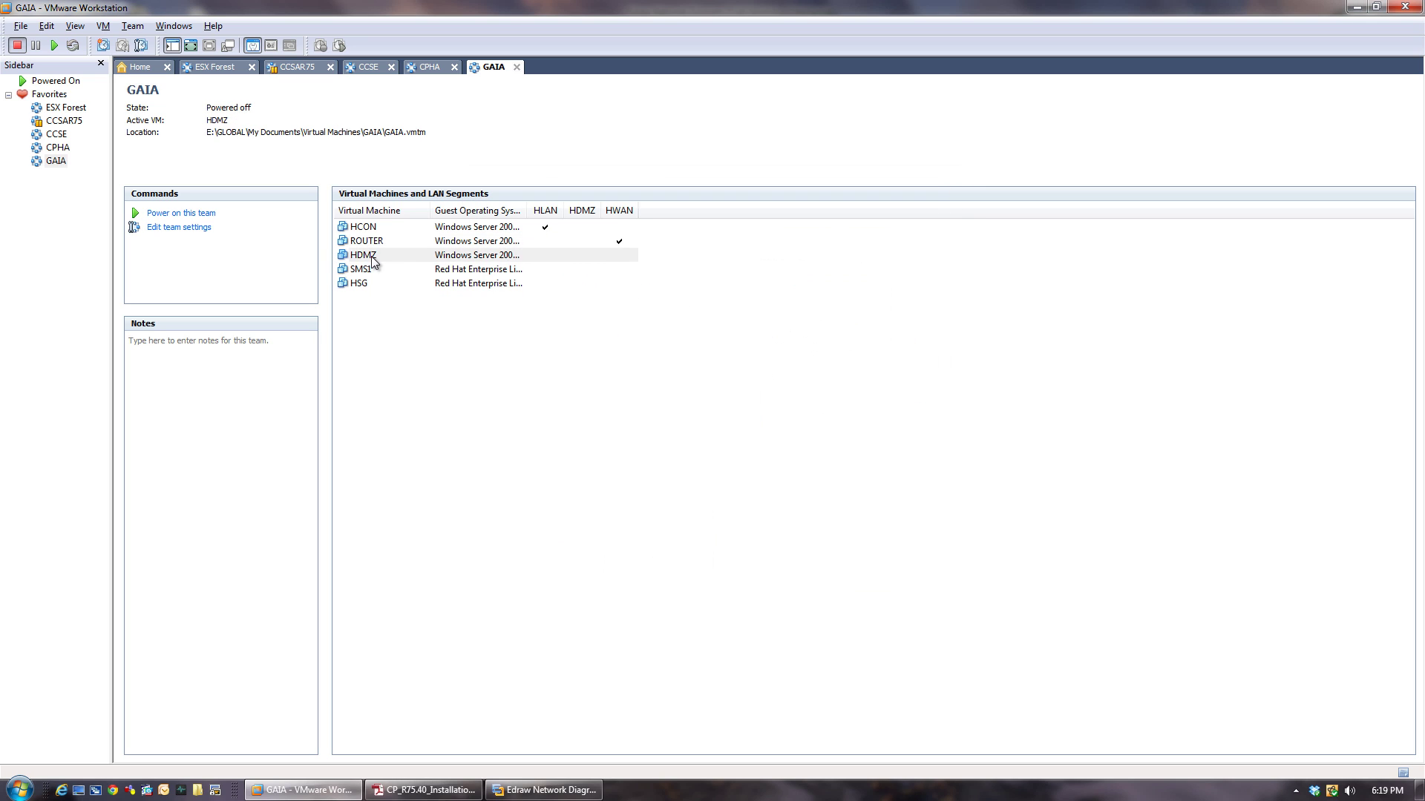
{"action": "right_click", "coordinate": [371, 256]}
{"action": "left_click", "coordinate": [424, 607]}
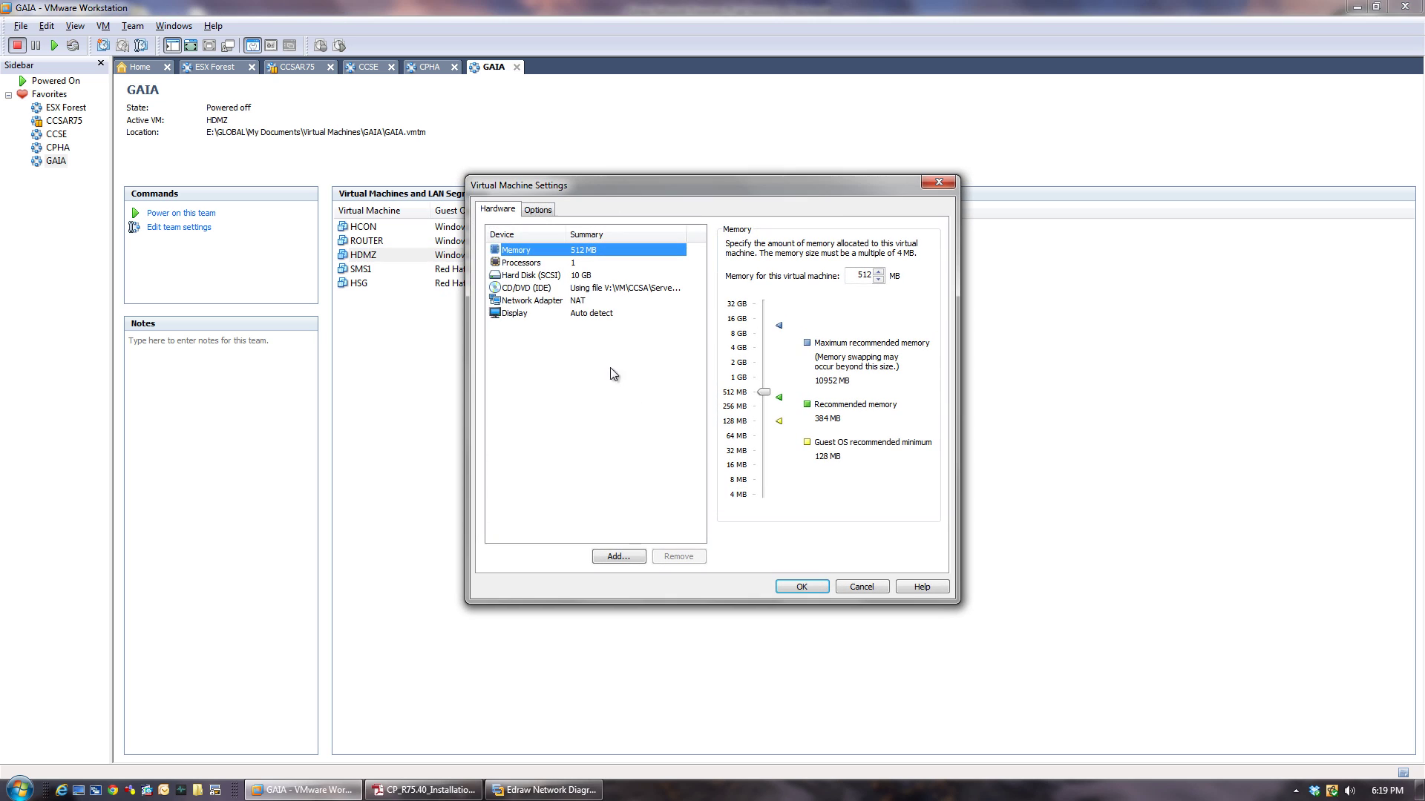
{"action": "left_click", "coordinate": [525, 302]}
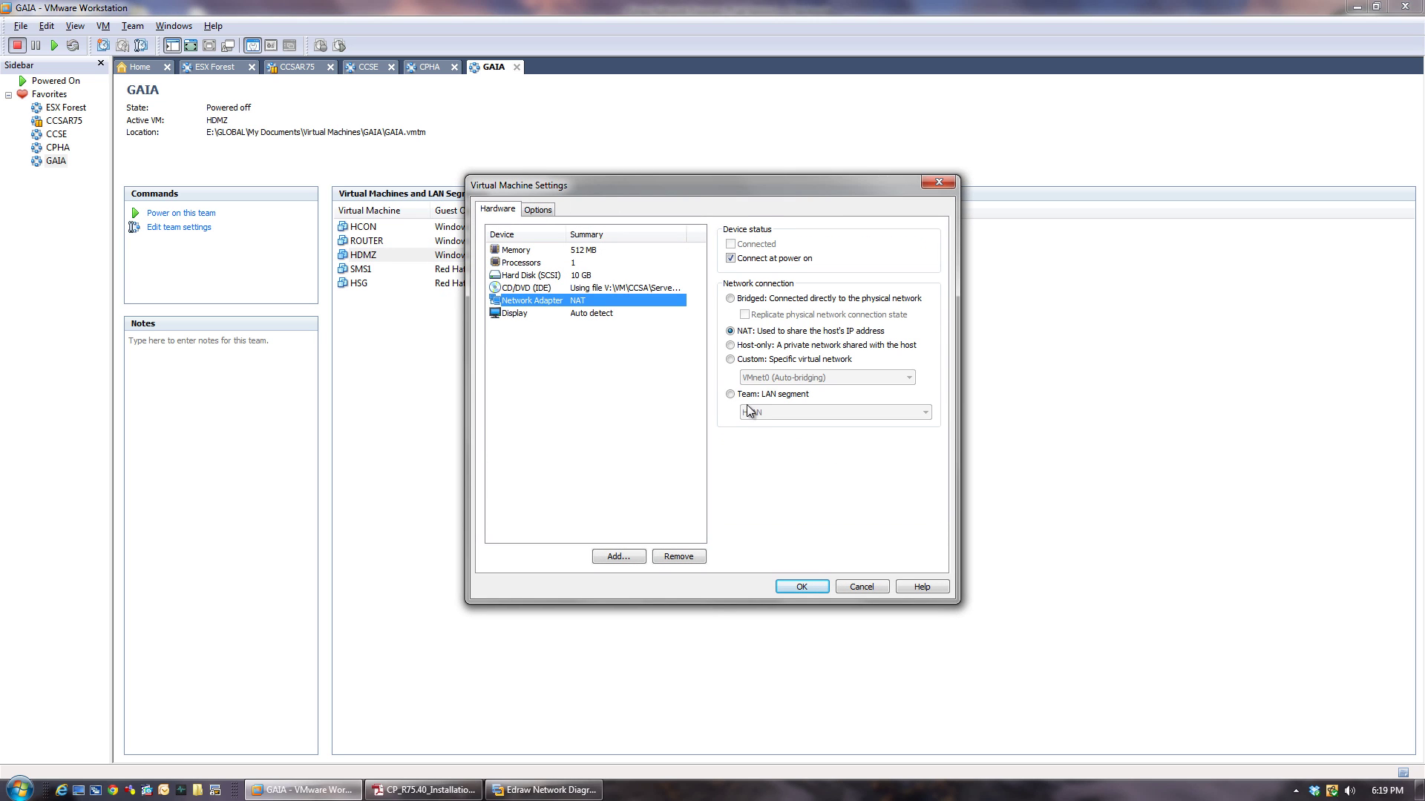
{"action": "left_click", "coordinate": [736, 395]}
{"action": "left_click", "coordinate": [772, 413]}
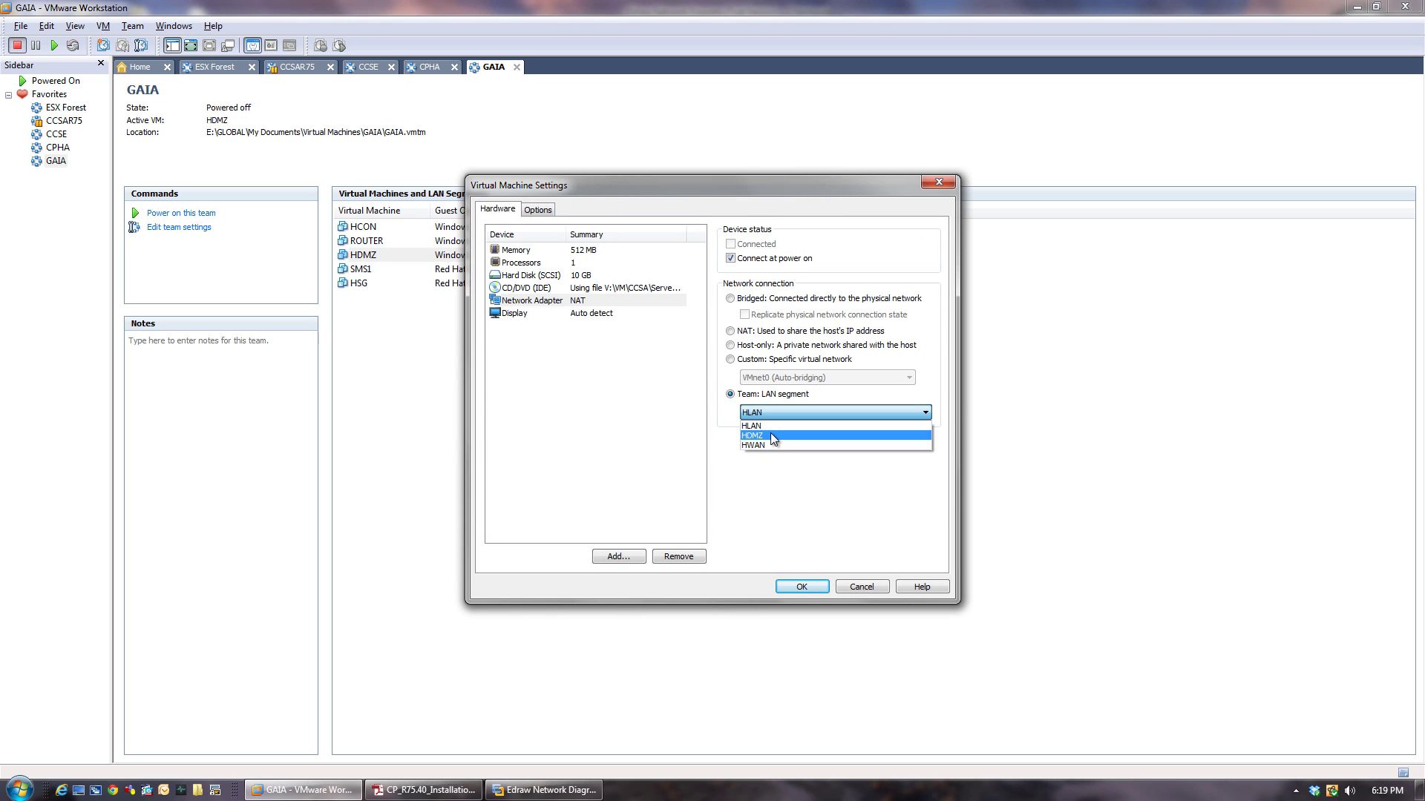
{"action": "left_click", "coordinate": [771, 433]}
{"action": "left_click", "coordinate": [801, 587]}
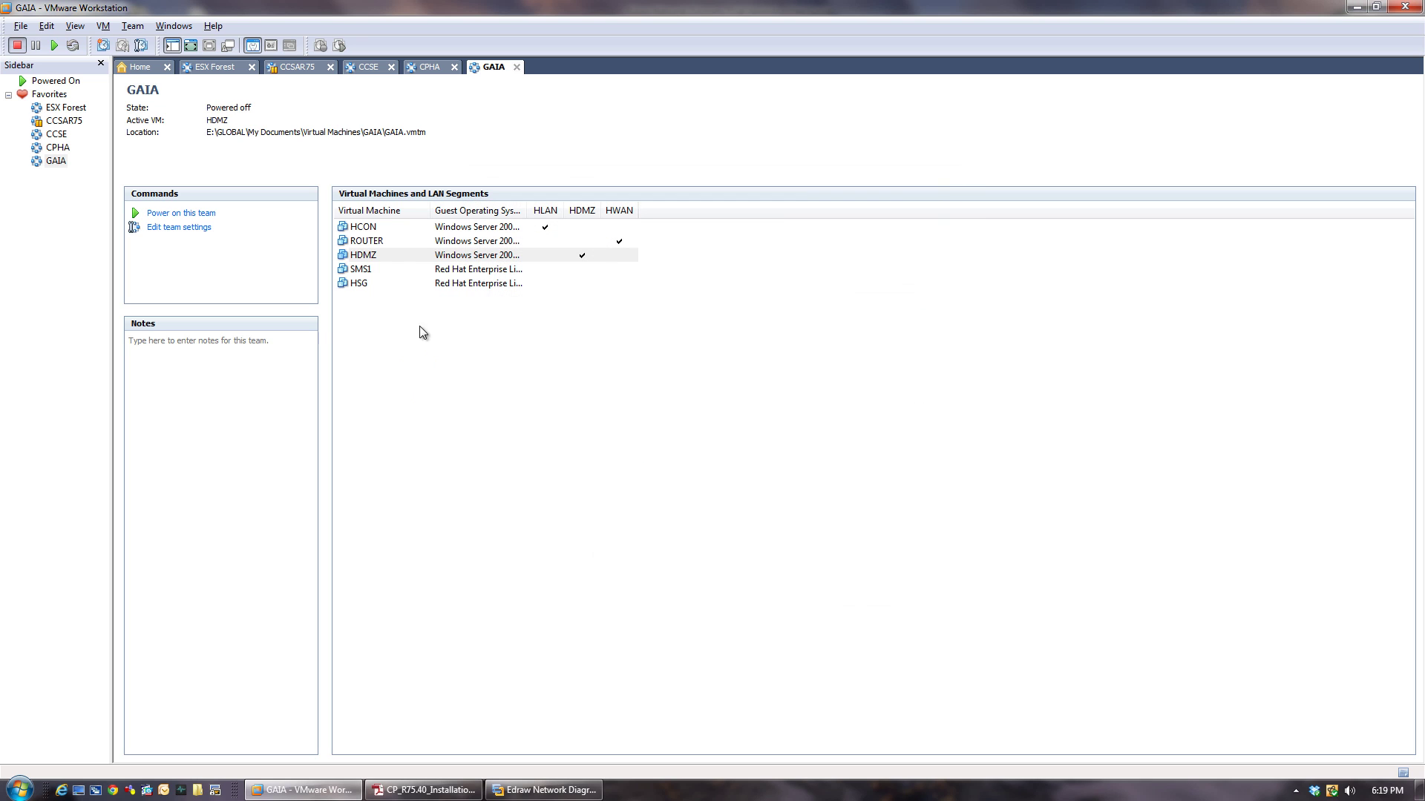
Connect SMS1's adapter to HLAN after checking the diagram and closing the PDF guide.
{"action": "left_click", "coordinate": [362, 270]}
{"action": "right_click", "coordinate": [363, 272]}
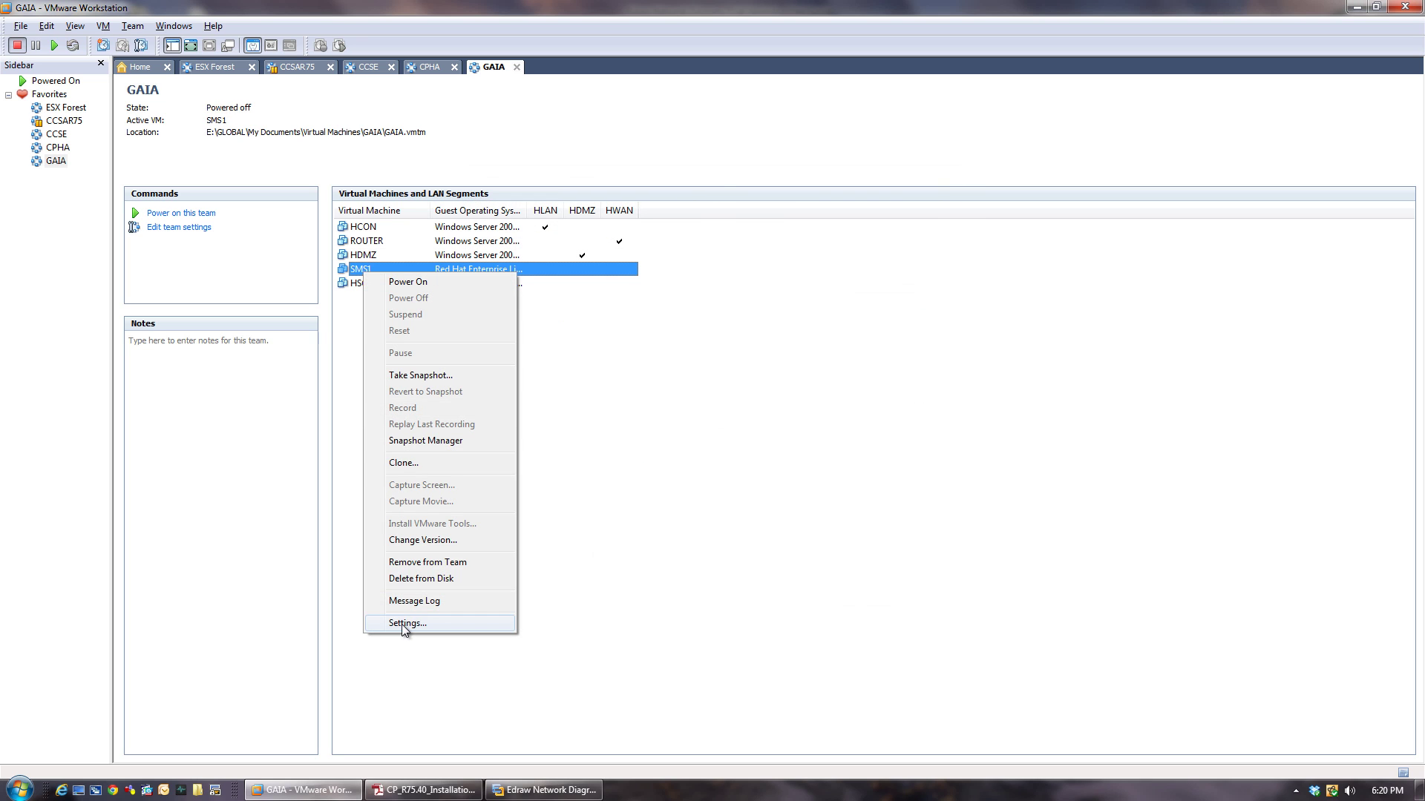
{"action": "left_click", "coordinate": [407, 623]}
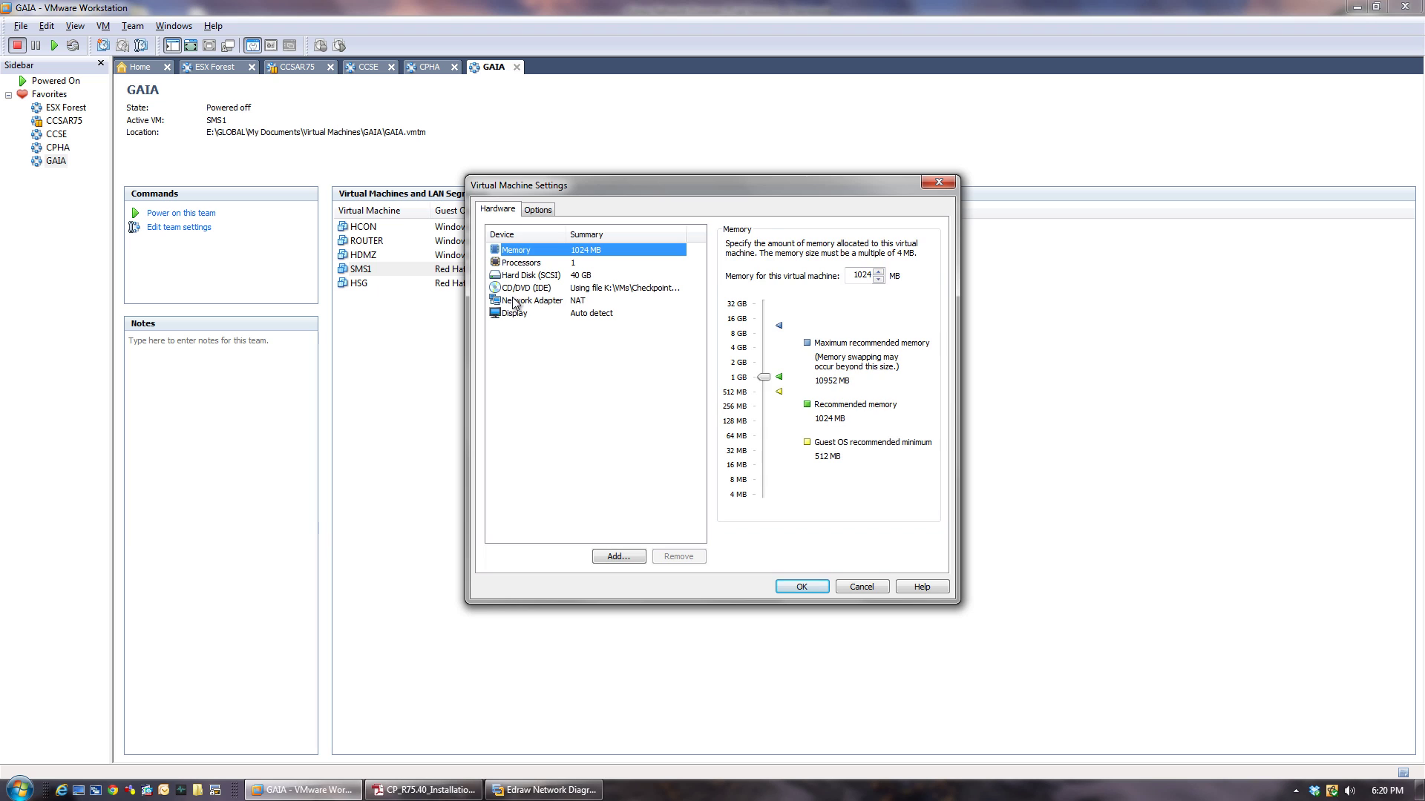
{"action": "left_click", "coordinate": [514, 301]}
{"action": "left_click", "coordinate": [730, 395]}
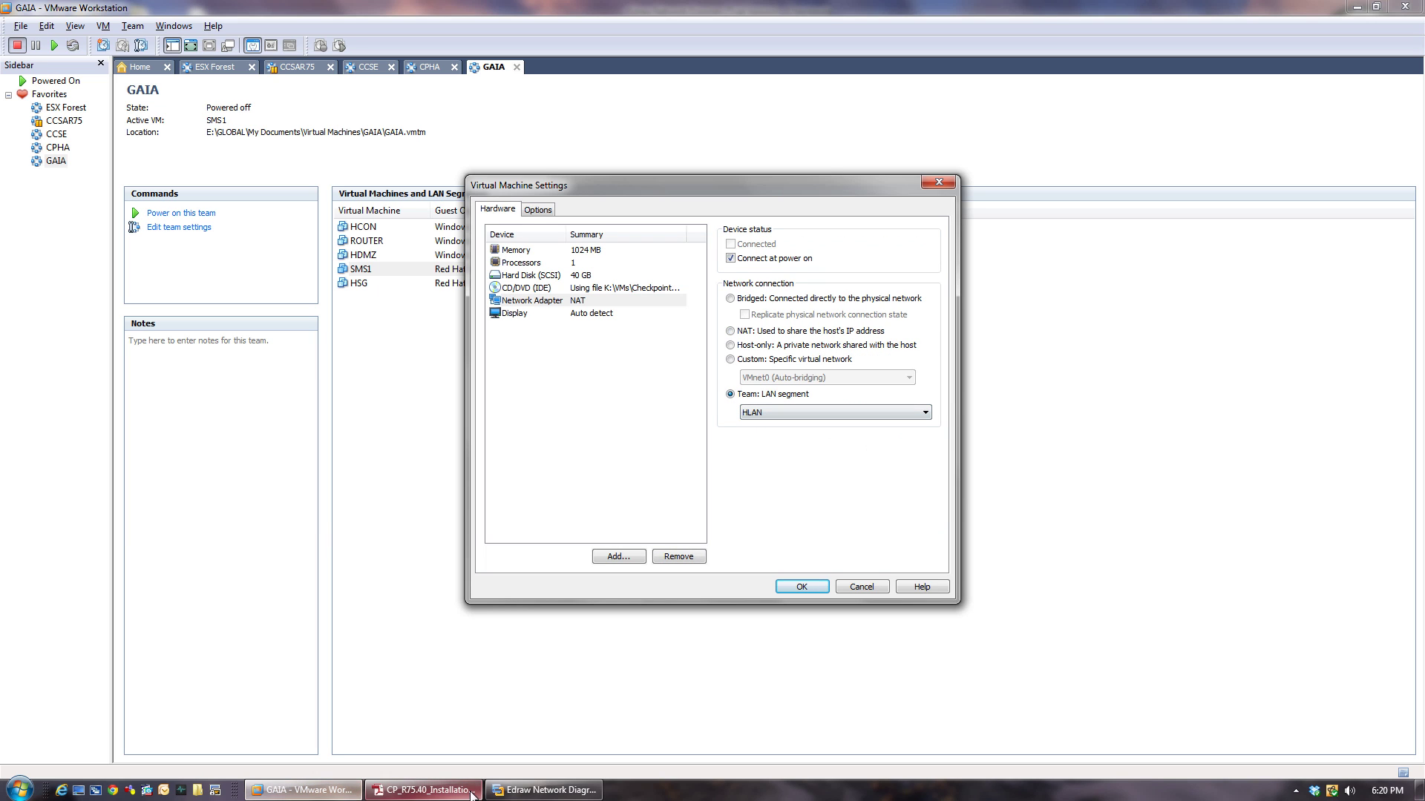
{"action": "left_click", "coordinate": [520, 788]}
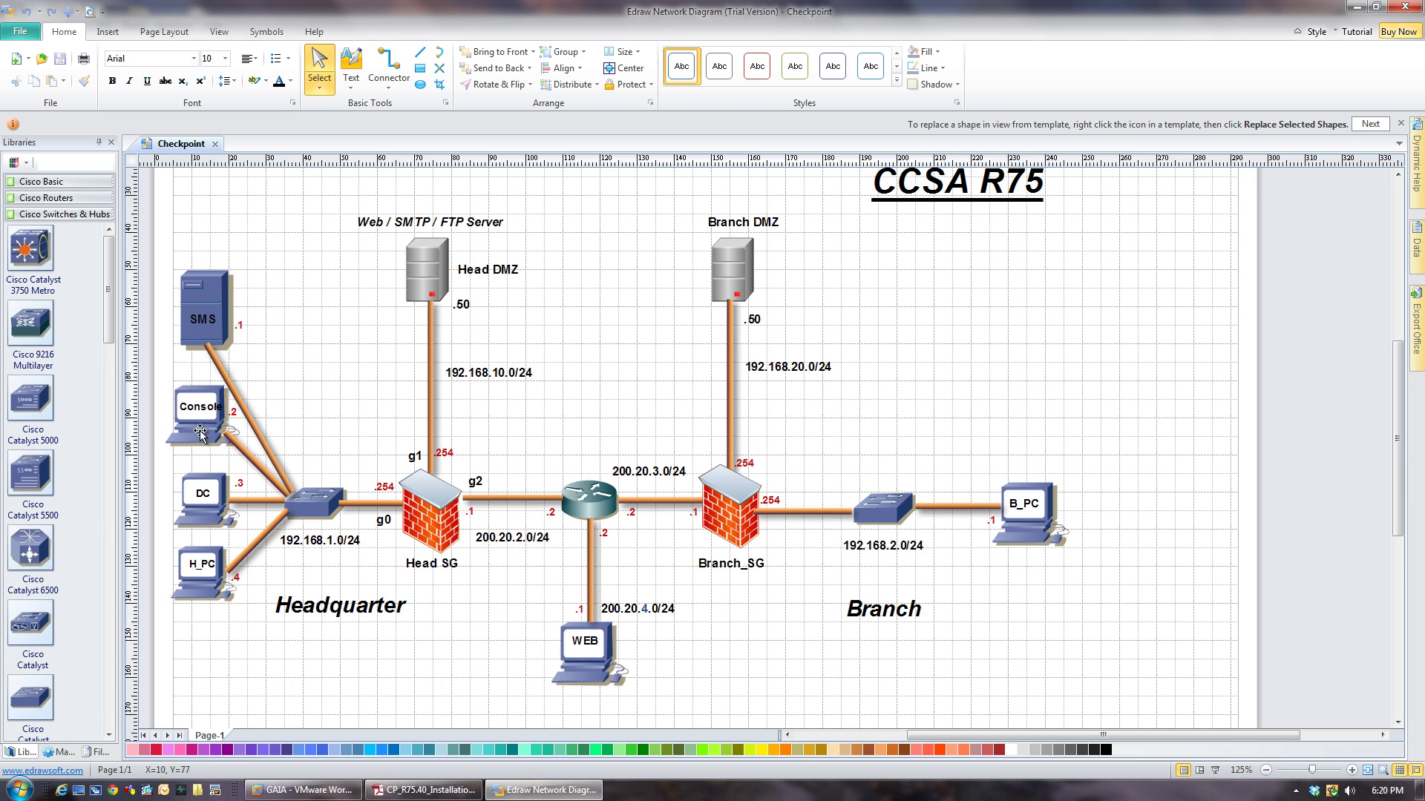
{"action": "right_click", "coordinate": [423, 789]}
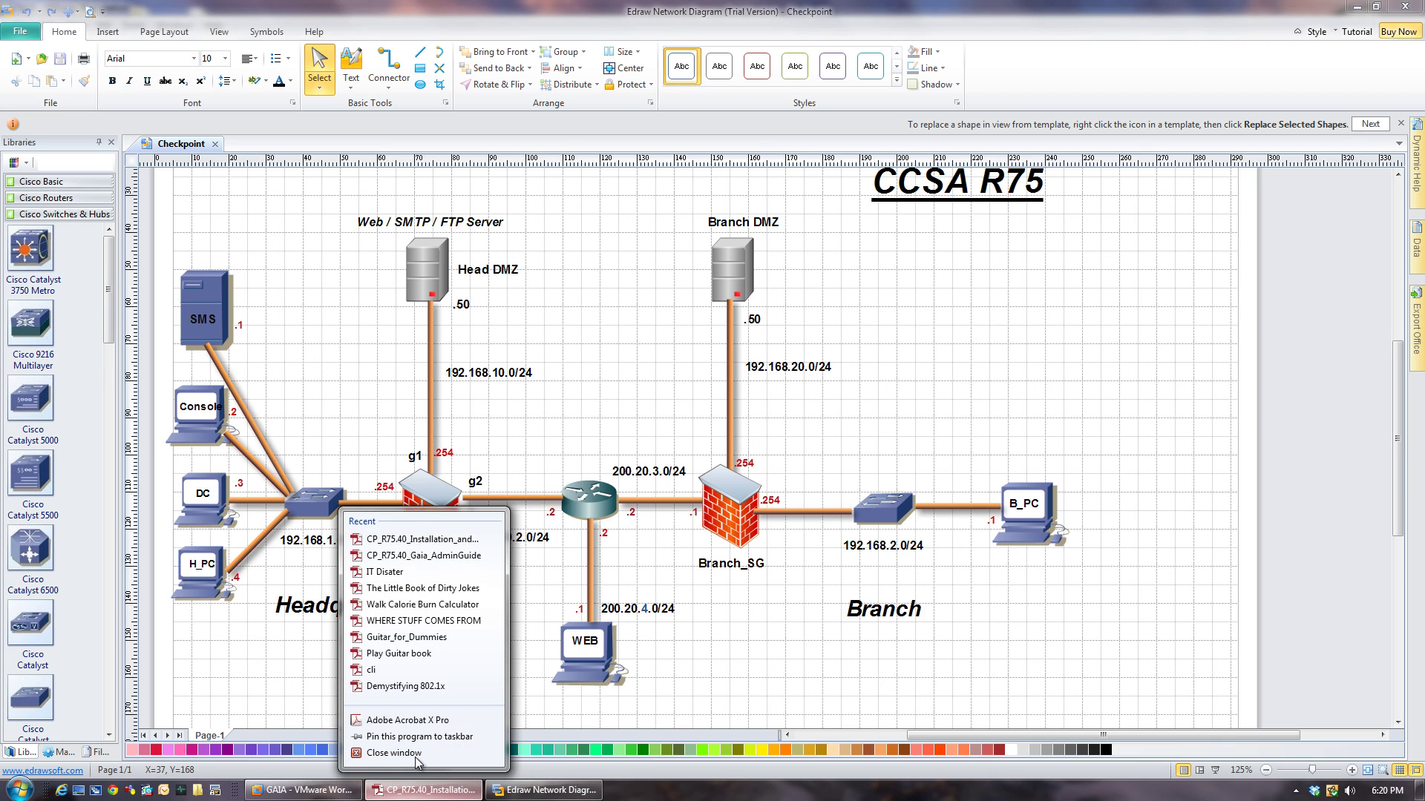
{"action": "left_click", "coordinate": [393, 757]}
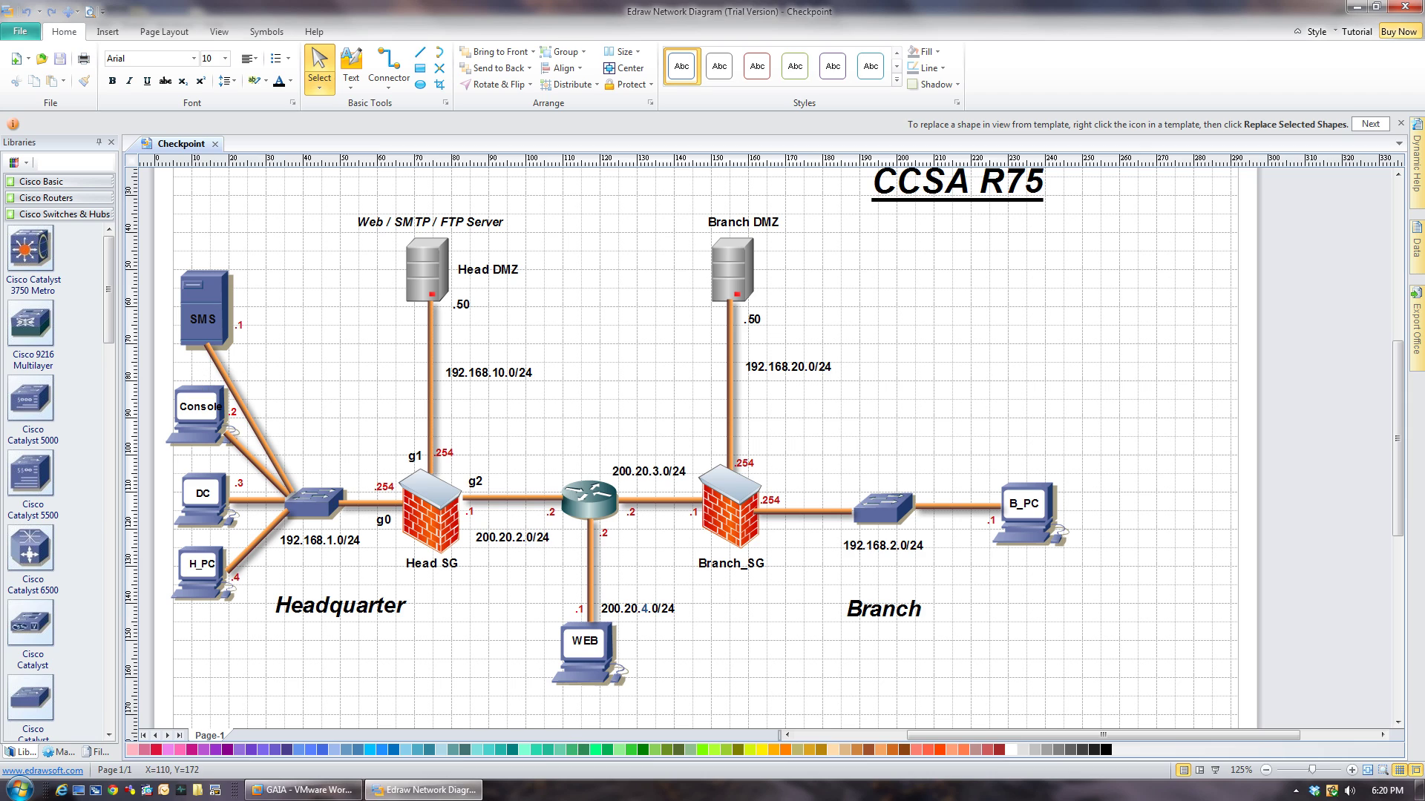
{"action": "left_click", "coordinate": [304, 790]}
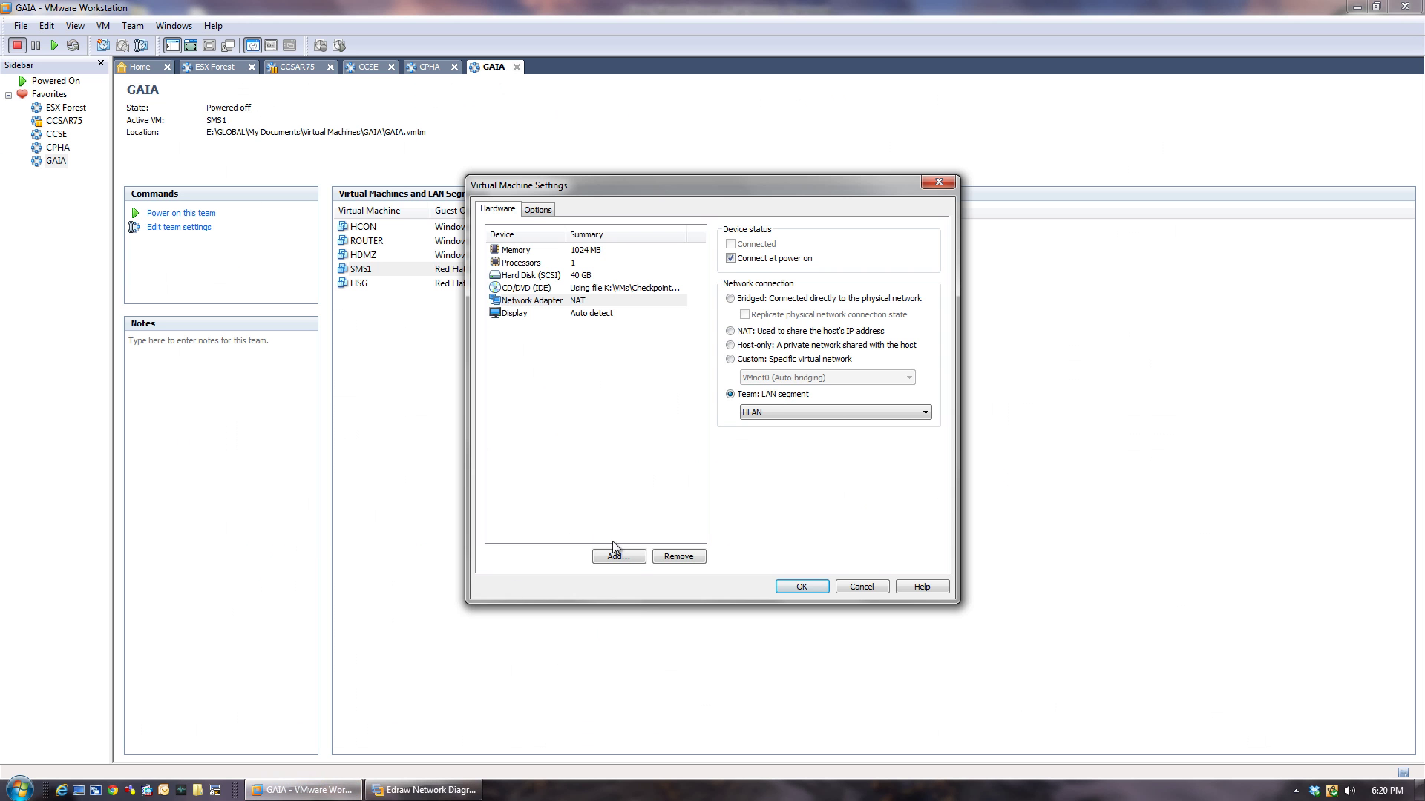
{"action": "left_click", "coordinate": [778, 590]}
Open HSG's network adapter settings and check its g0, DMZ and g2 links in the diagram.
{"action": "left_click", "coordinate": [353, 286]}
{"action": "right_click", "coordinate": [353, 288]}
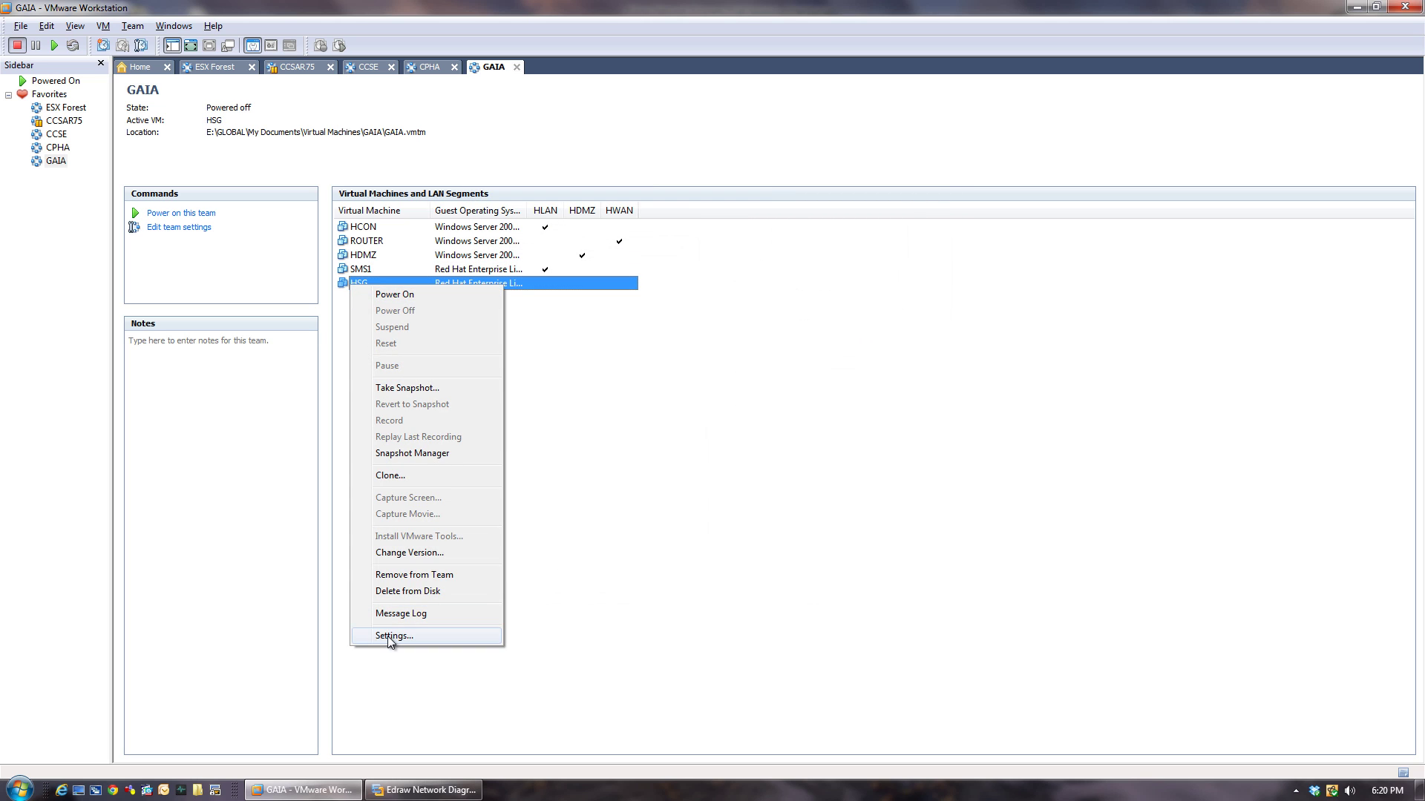
{"action": "left_click", "coordinate": [387, 636]}
{"action": "left_click", "coordinate": [522, 302]}
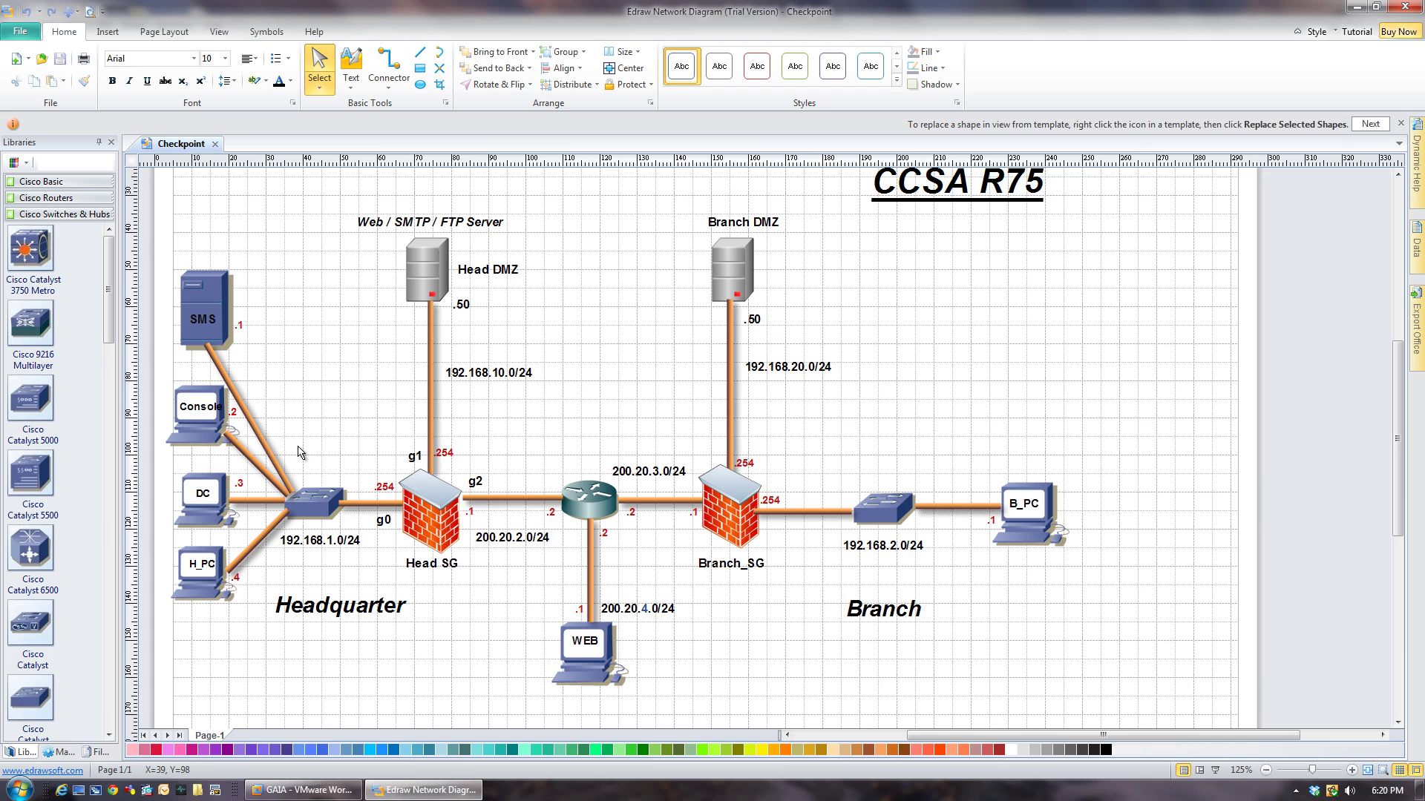
{"action": "left_click", "coordinate": [354, 503]}
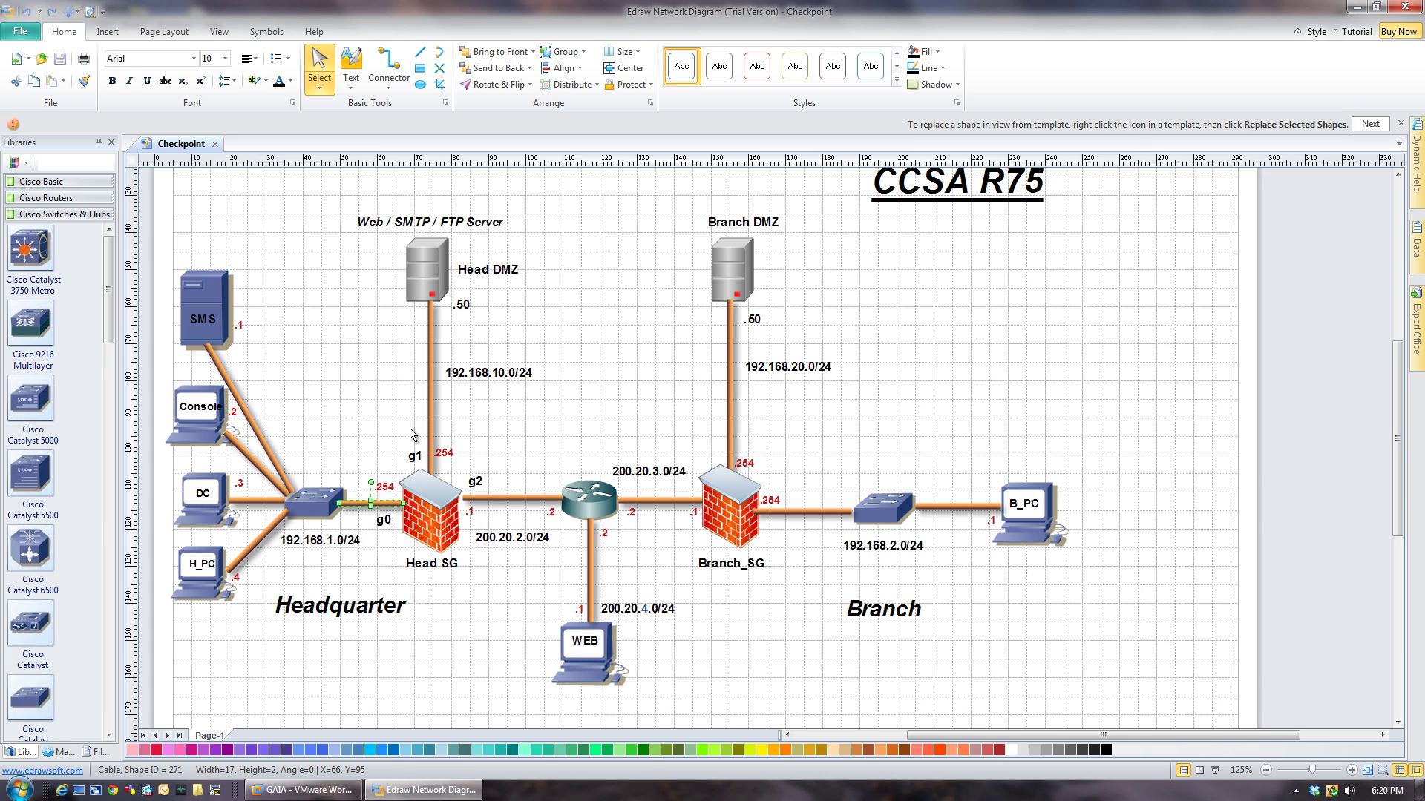
{"action": "left_click", "coordinate": [429, 407]}
{"action": "left_click", "coordinate": [523, 498]}
Connect HSG's first adapter to HLAN and its second adapter to HDMZ.
{"action": "mouse_move", "coordinate": [304, 789]}
{"action": "left_click", "coordinate": [368, 691]}
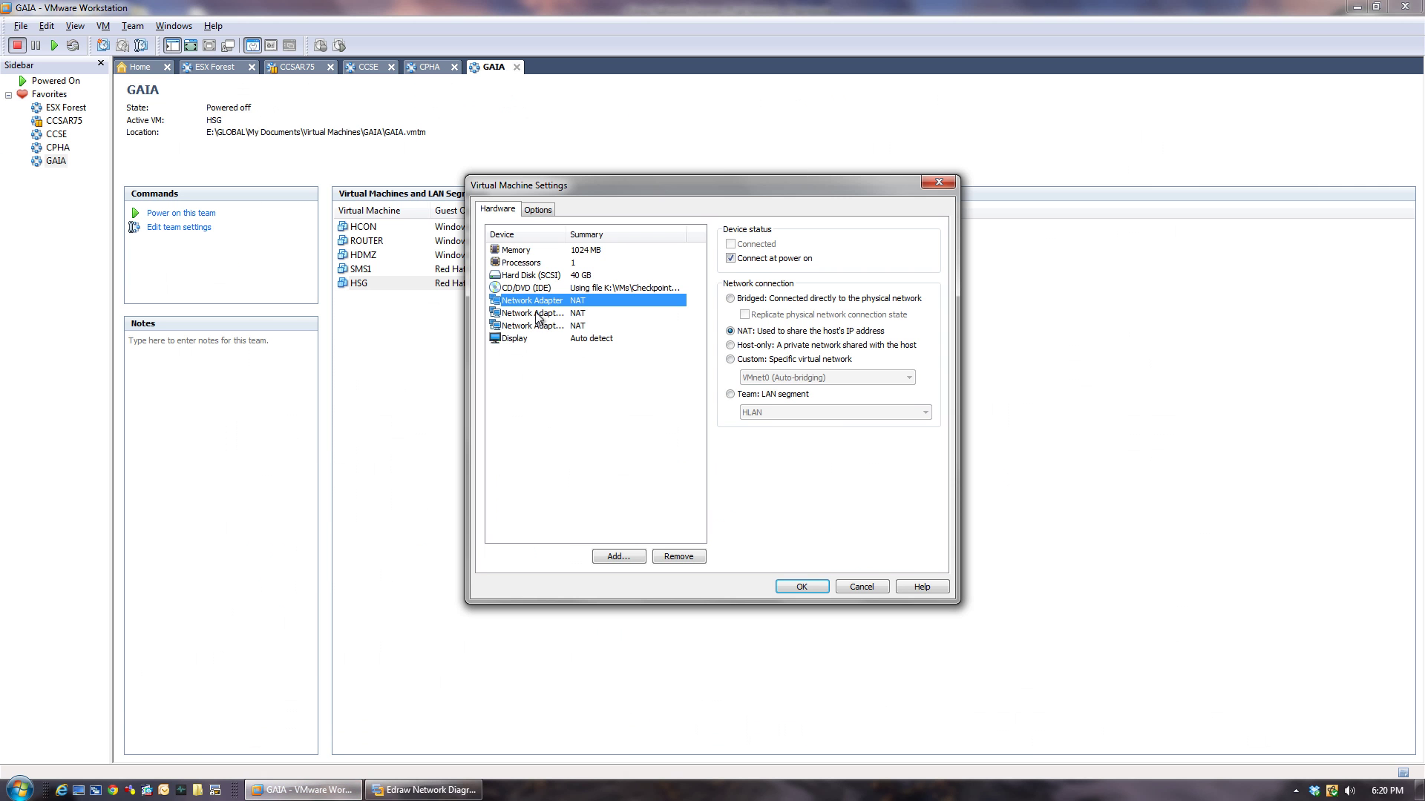
{"action": "left_click", "coordinate": [737, 396]}
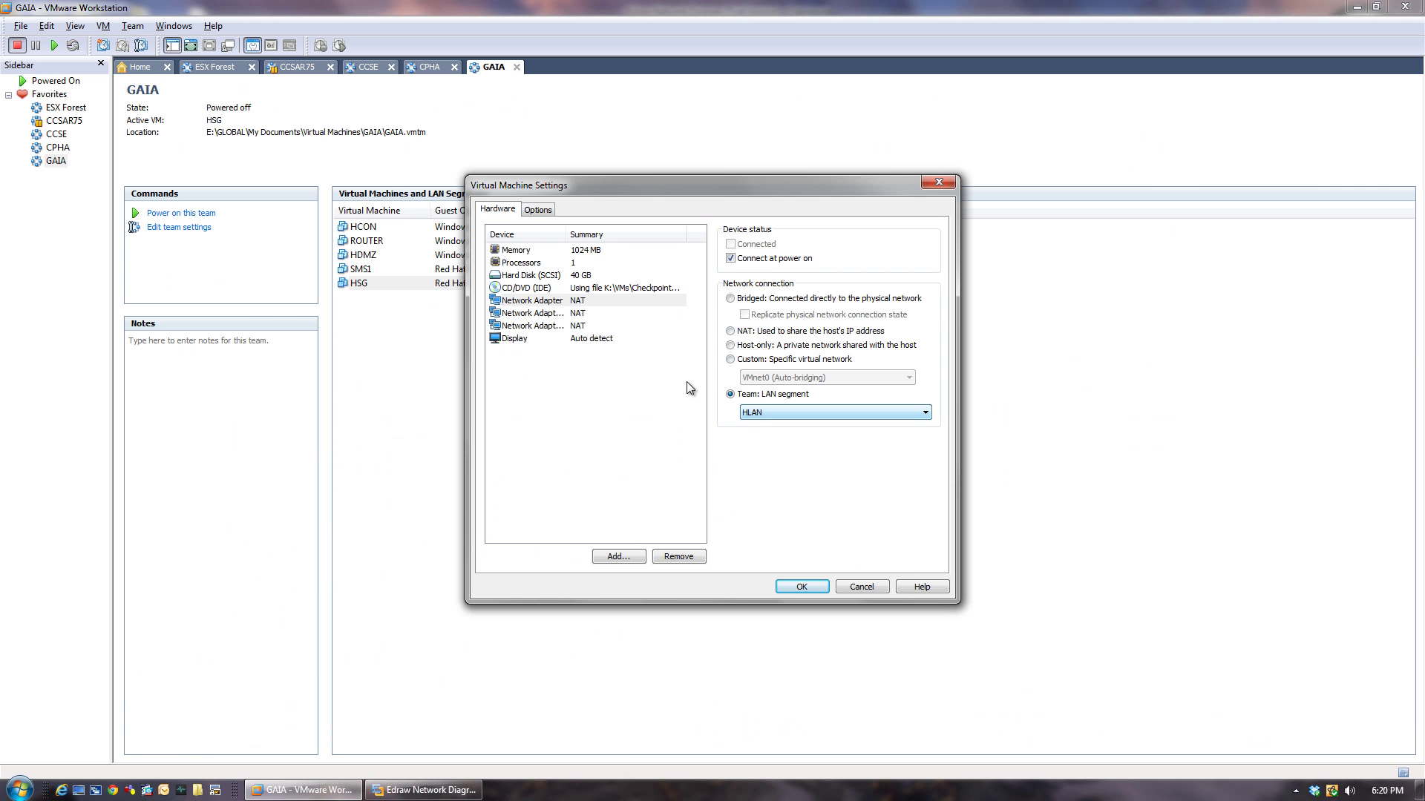
{"action": "left_click", "coordinate": [539, 315]}
{"action": "left_click", "coordinate": [732, 395]}
{"action": "left_click", "coordinate": [764, 412]}
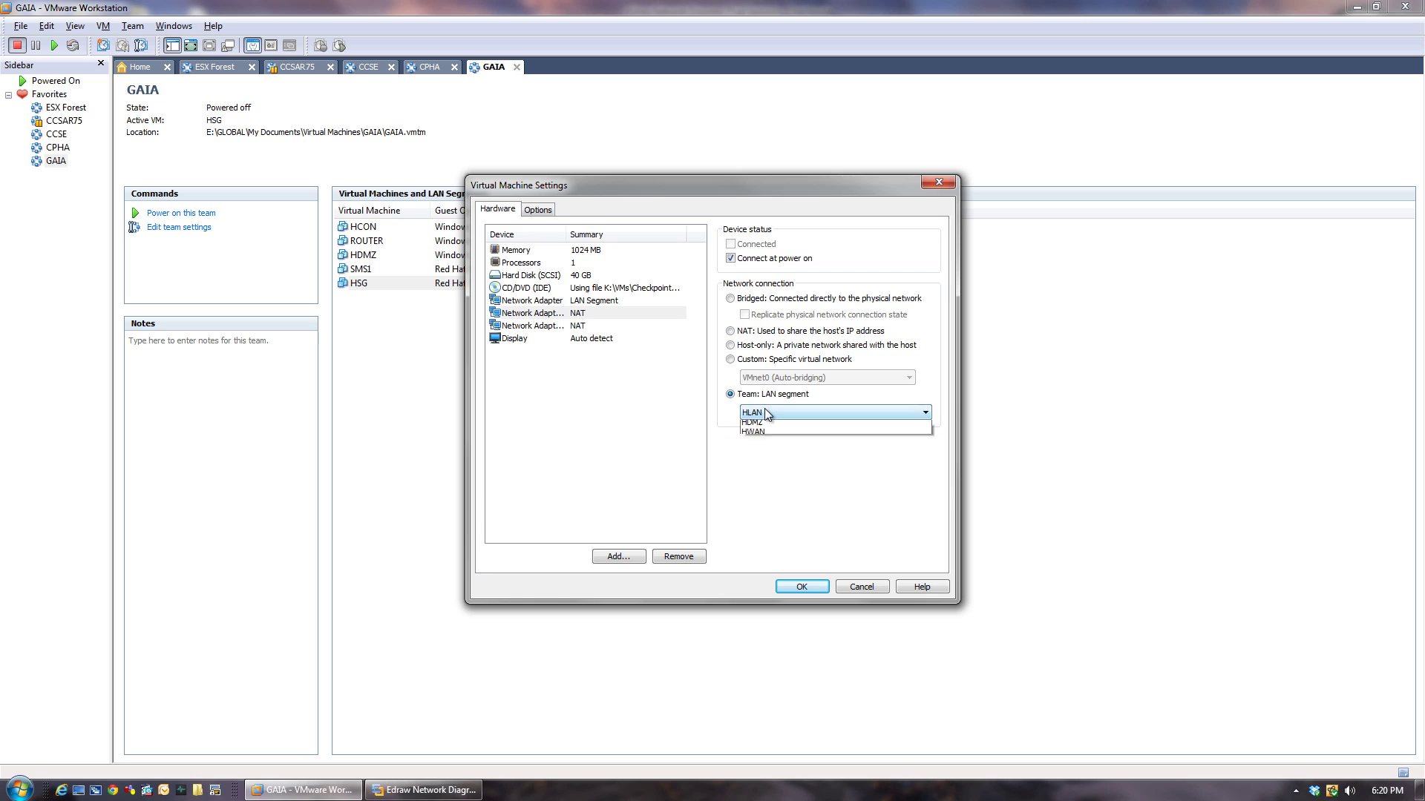
{"action": "left_click", "coordinate": [768, 430]}
Put HSG's third adapter on HWAN, verify all three segments and save.
{"action": "left_click", "coordinate": [517, 325]}
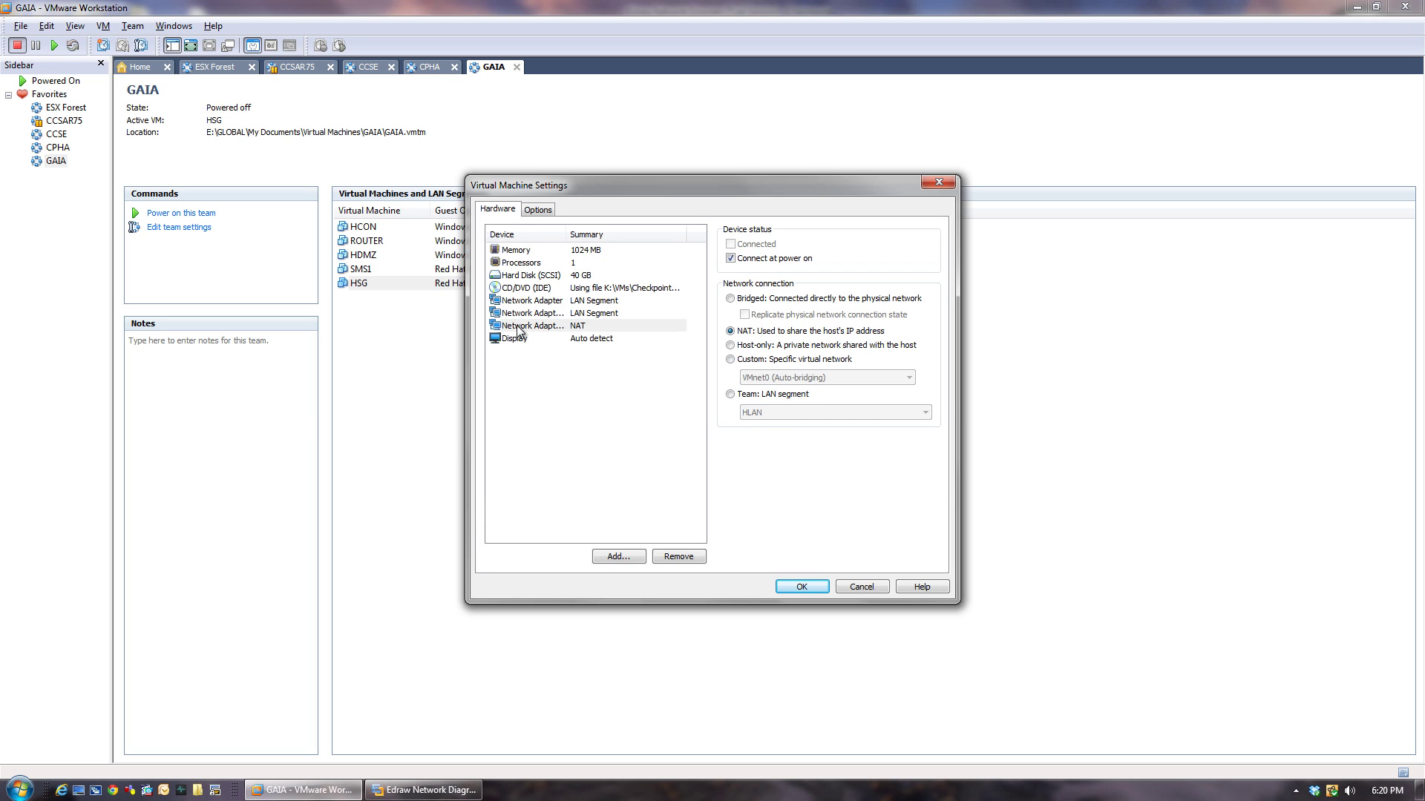
{"action": "left_click", "coordinate": [731, 395]}
{"action": "left_click", "coordinate": [769, 413]}
{"action": "left_click", "coordinate": [768, 444]}
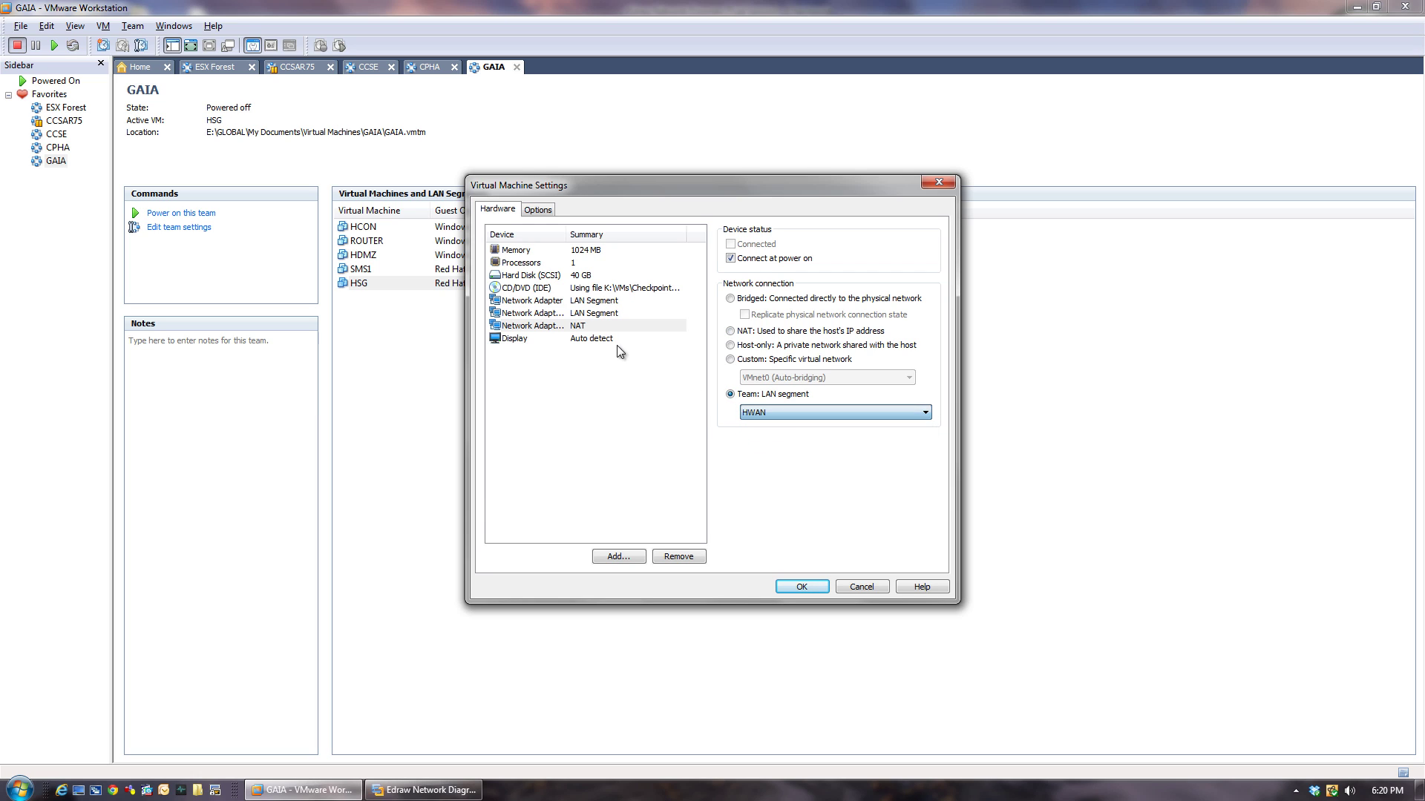
{"action": "left_click", "coordinate": [556, 301]}
{"action": "left_click", "coordinate": [552, 313]}
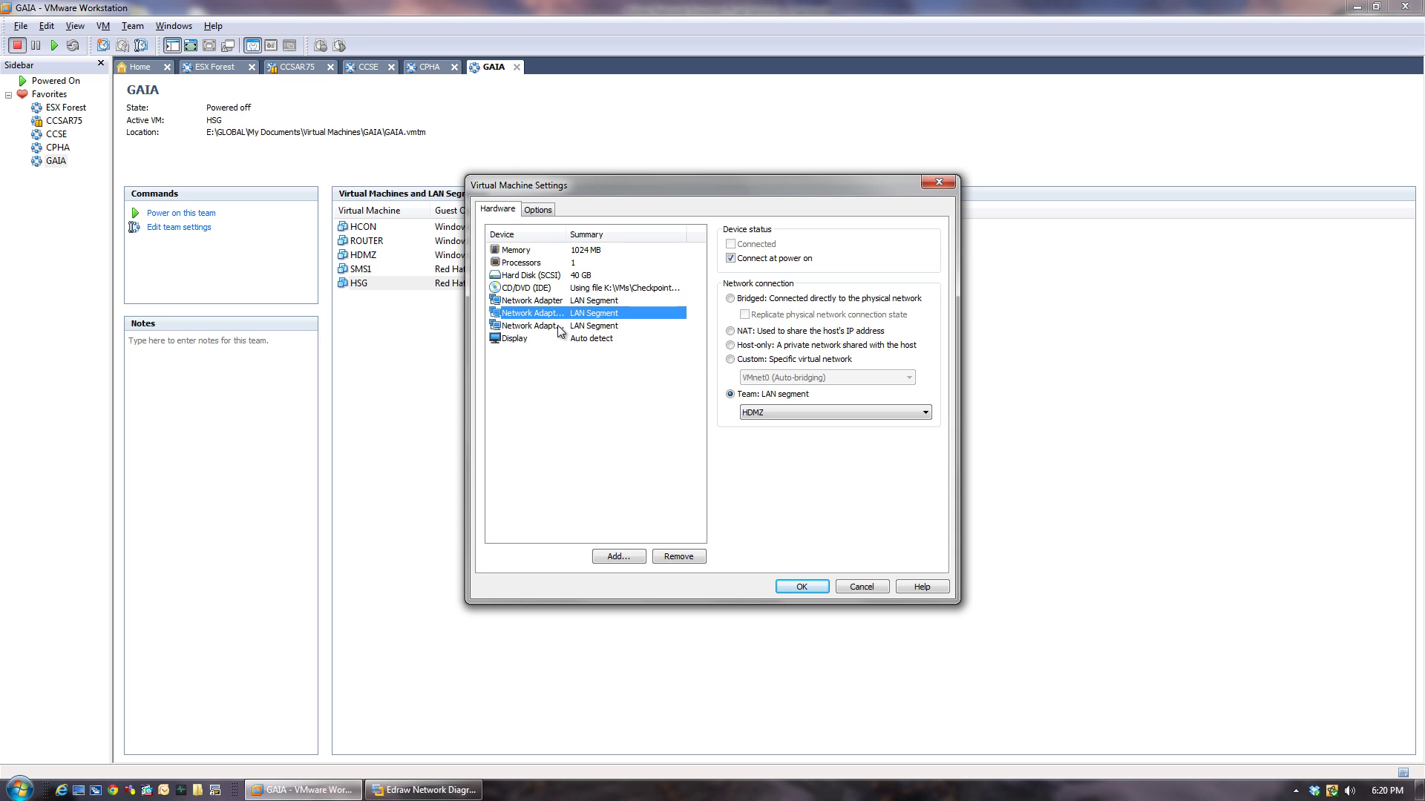
{"action": "left_click", "coordinate": [555, 326]}
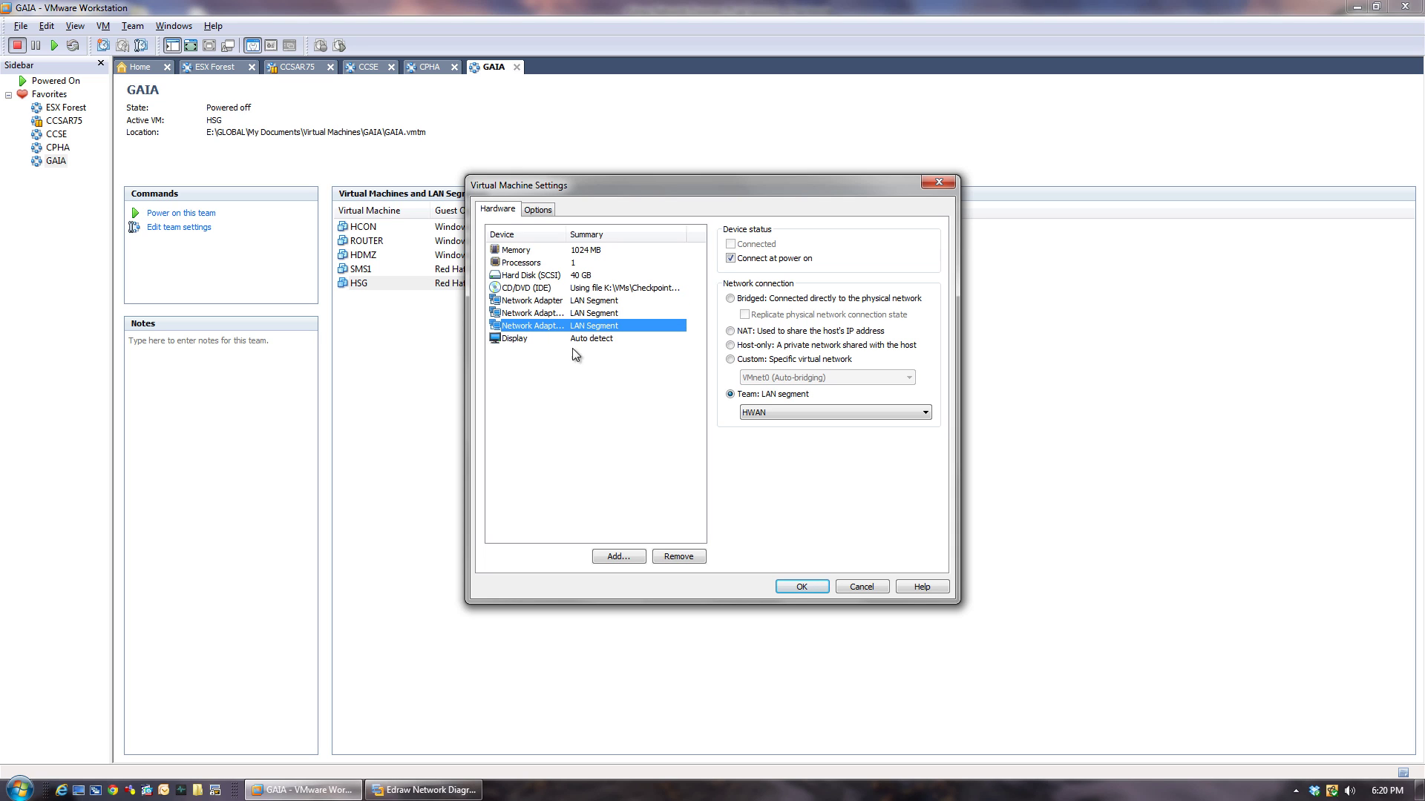
{"action": "left_click", "coordinate": [794, 588]}
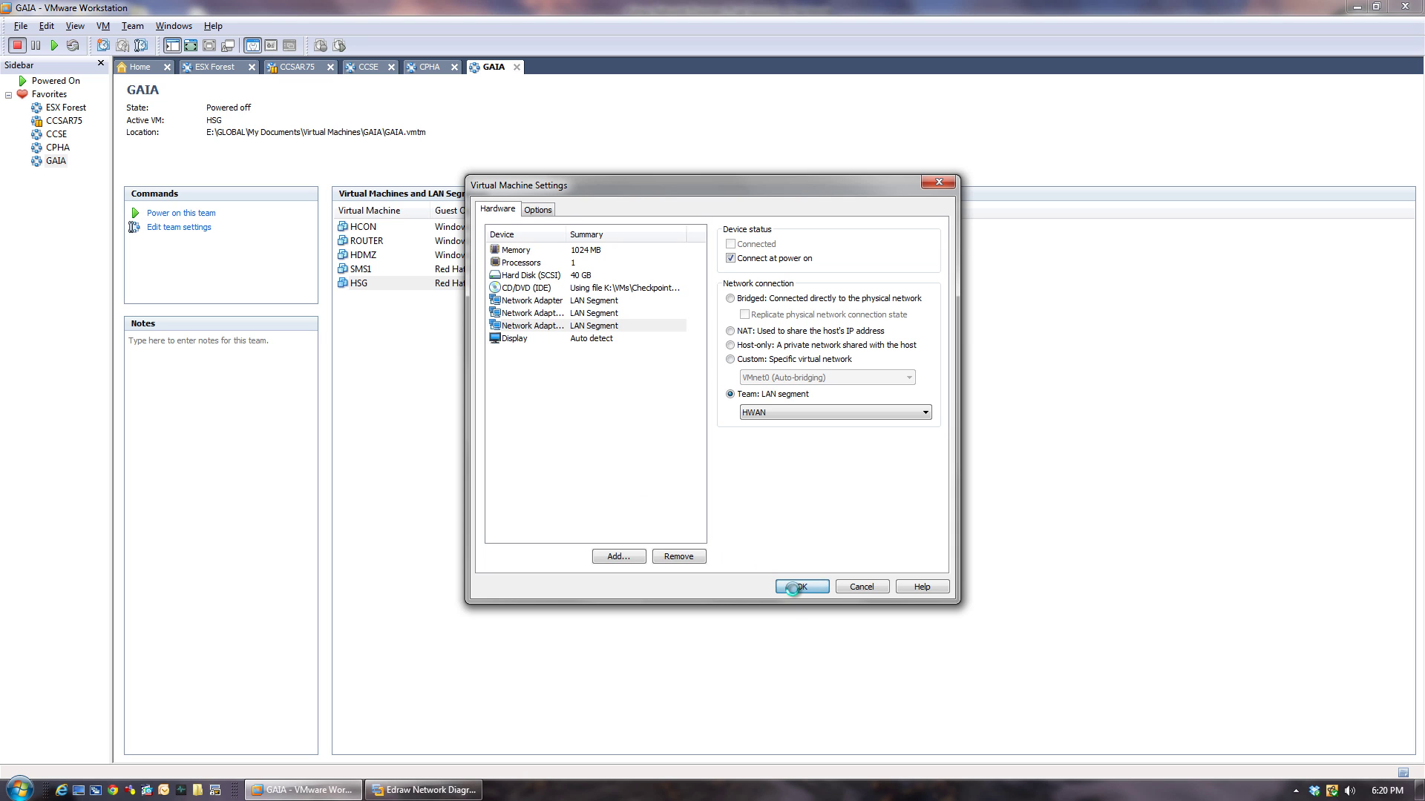
In HCON's Virtual Machine Settings, raise the memory from 512 MB to 1024 MB.
{"action": "left_click", "coordinate": [417, 381]}
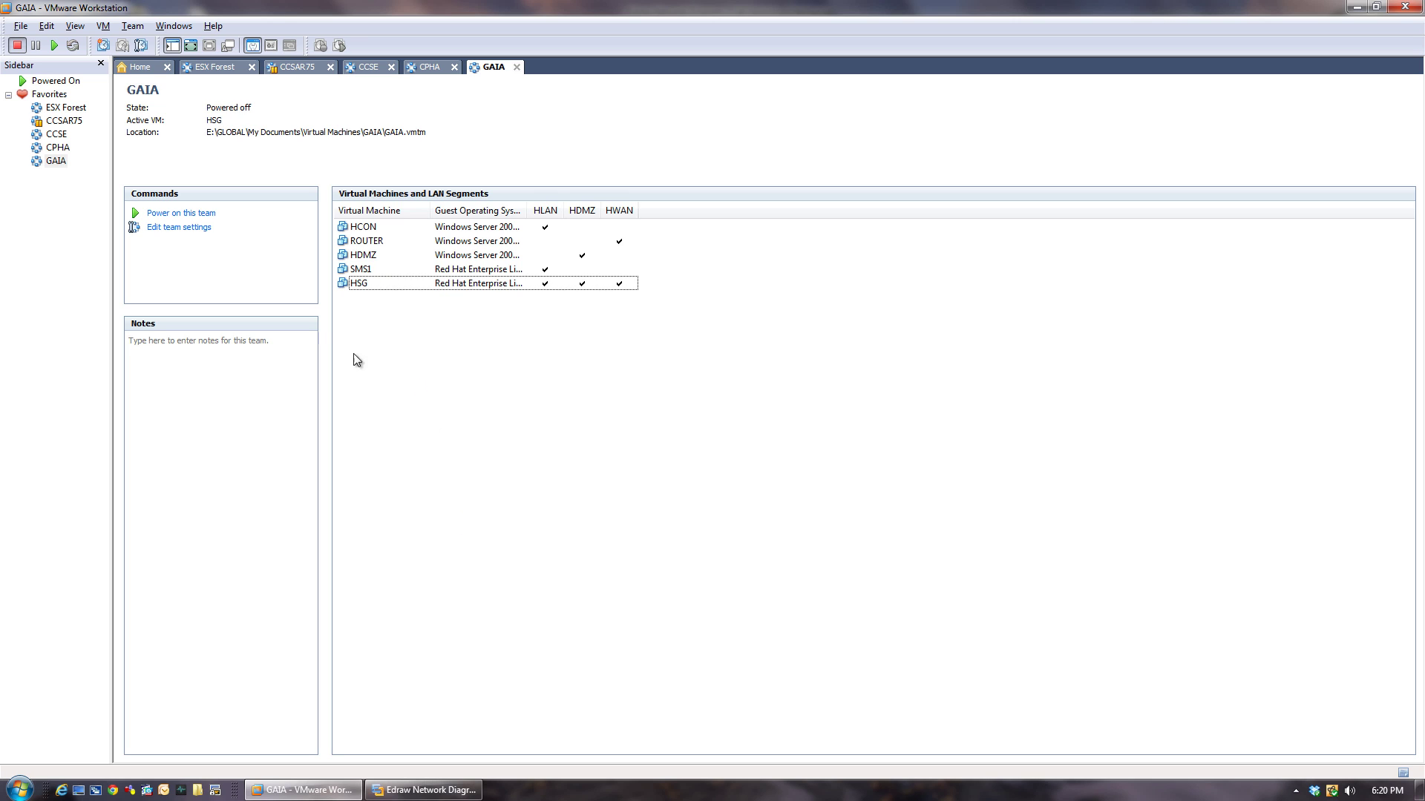
{"action": "right_click", "coordinate": [367, 231]}
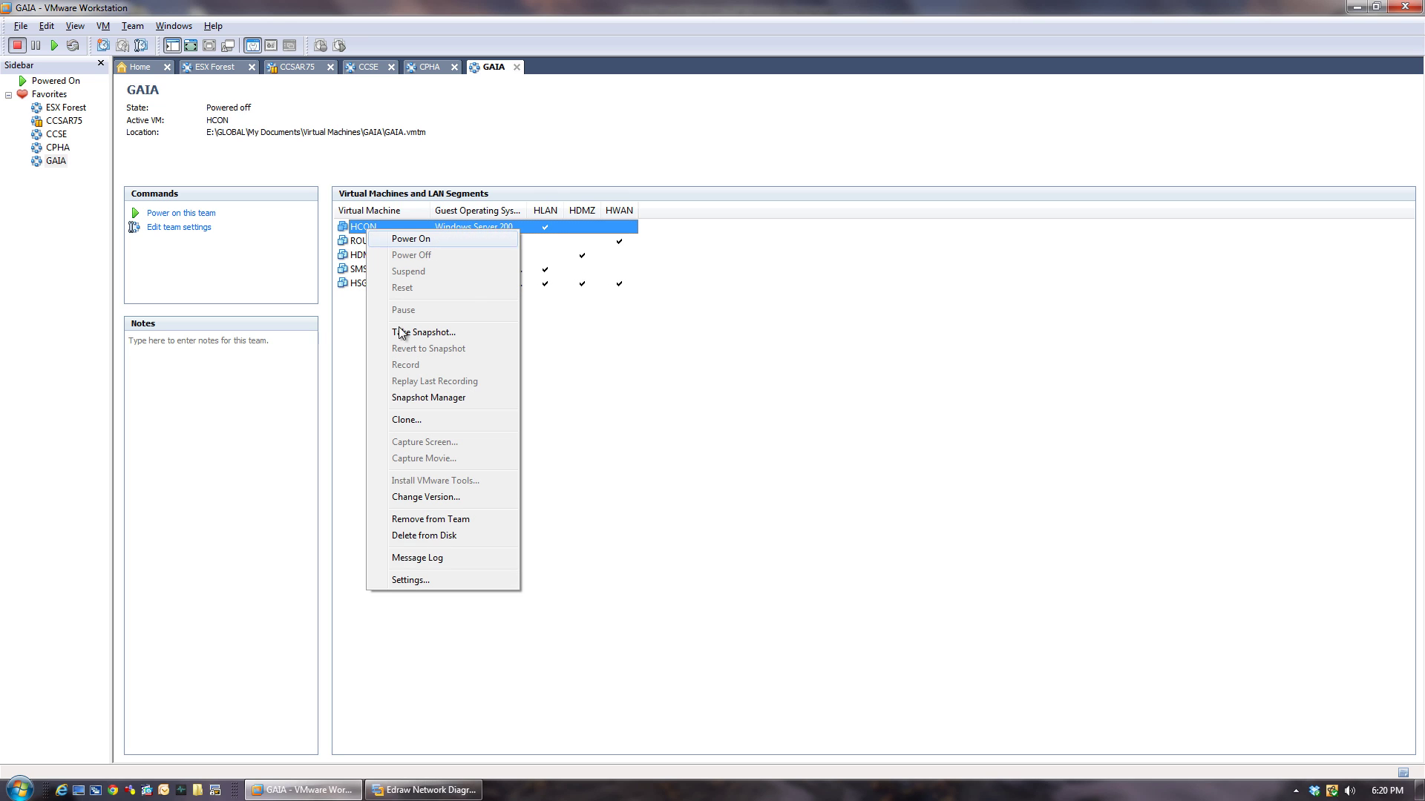
{"action": "left_click", "coordinate": [415, 579]}
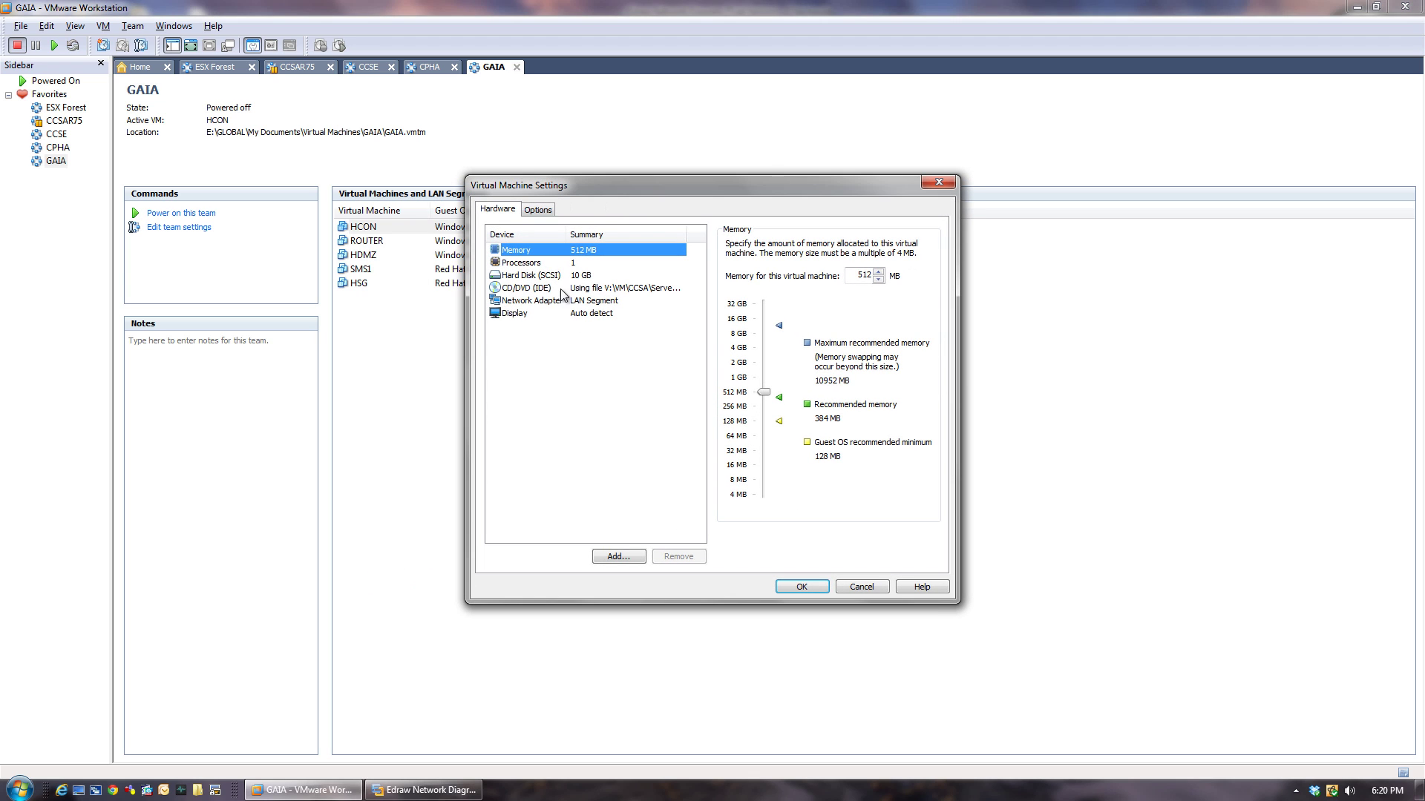
{"action": "left_click", "coordinate": [538, 210]}
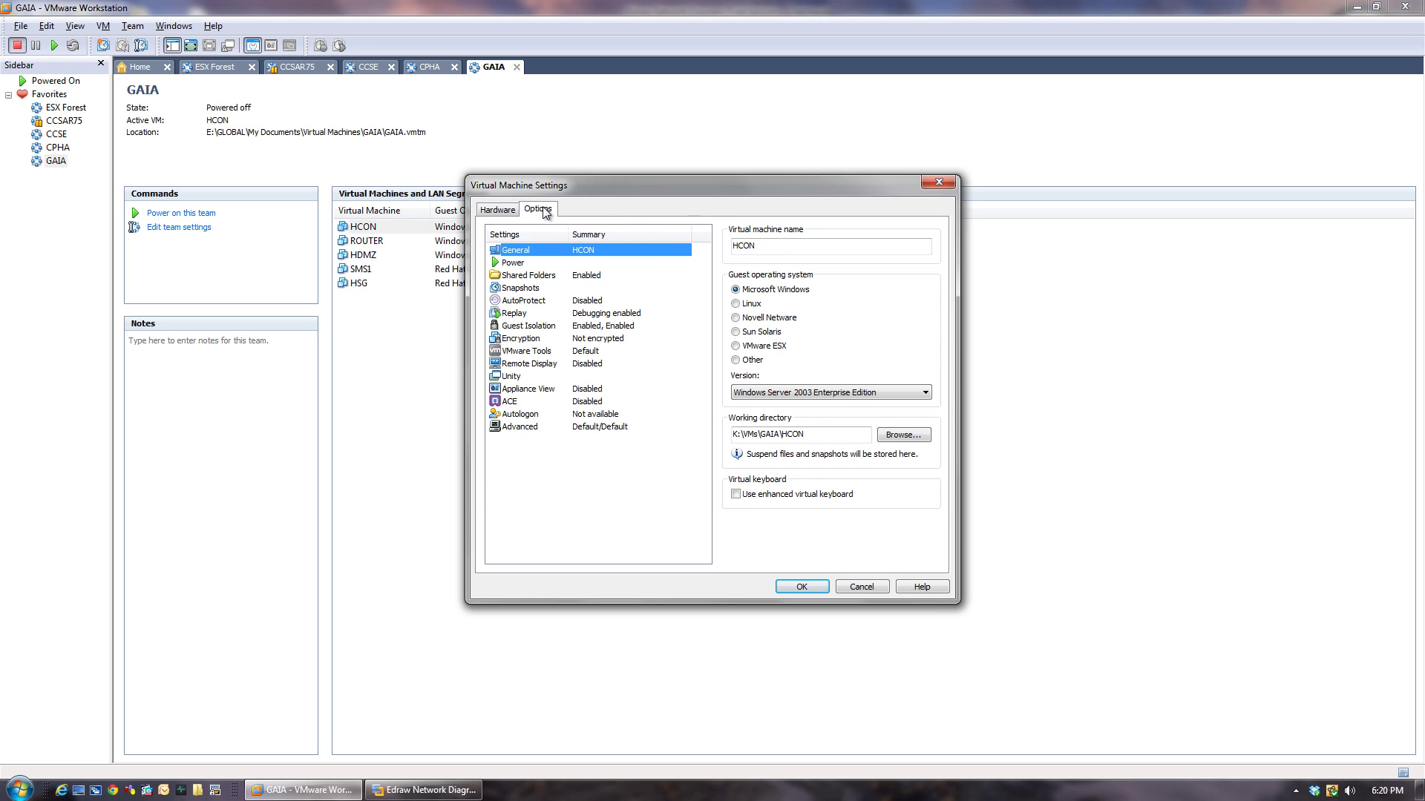
{"action": "left_click", "coordinate": [499, 210]}
{"action": "left_click", "coordinate": [878, 272]}
{"action": "left_click", "coordinate": [878, 271]}
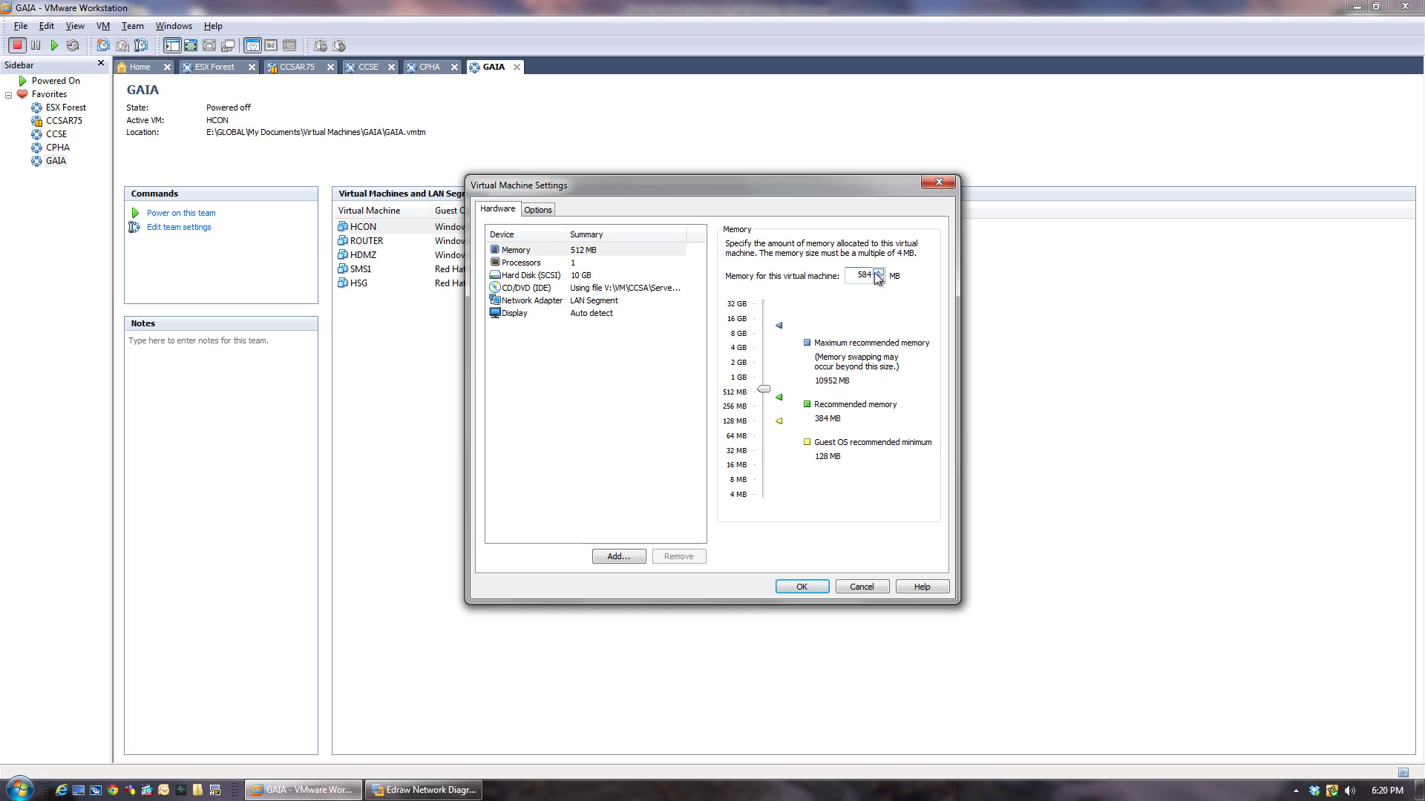
{"action": "left_click", "coordinate": [878, 271]}
{"action": "left_click", "coordinate": [878, 271]}
{"action": "left_click_drag", "start_coordinate": [878, 274], "coordinate": [873, 272]}
{"action": "left_click", "coordinate": [878, 272]}
{"action": "right_click", "coordinate": [665, 788]}
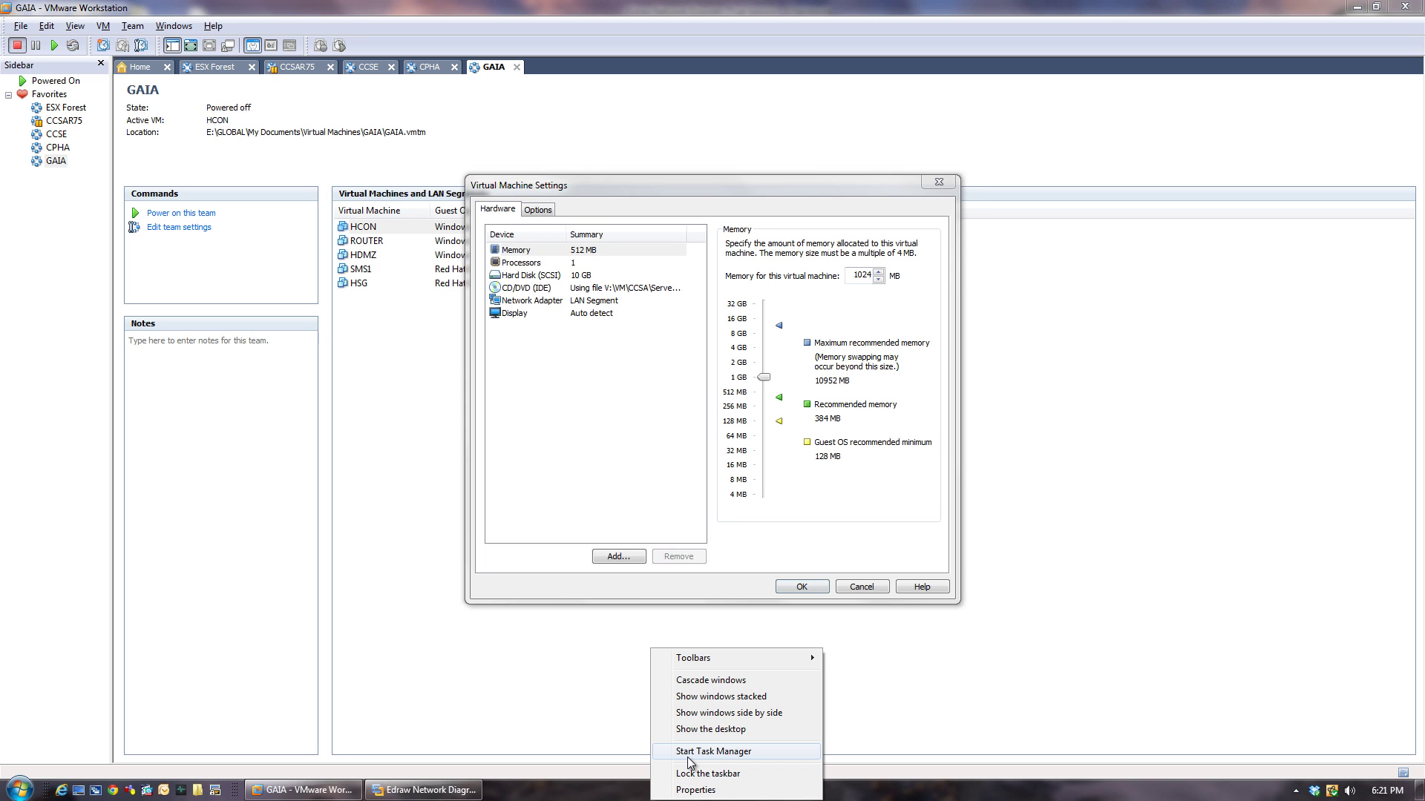
{"action": "left_click", "coordinate": [689, 752]}
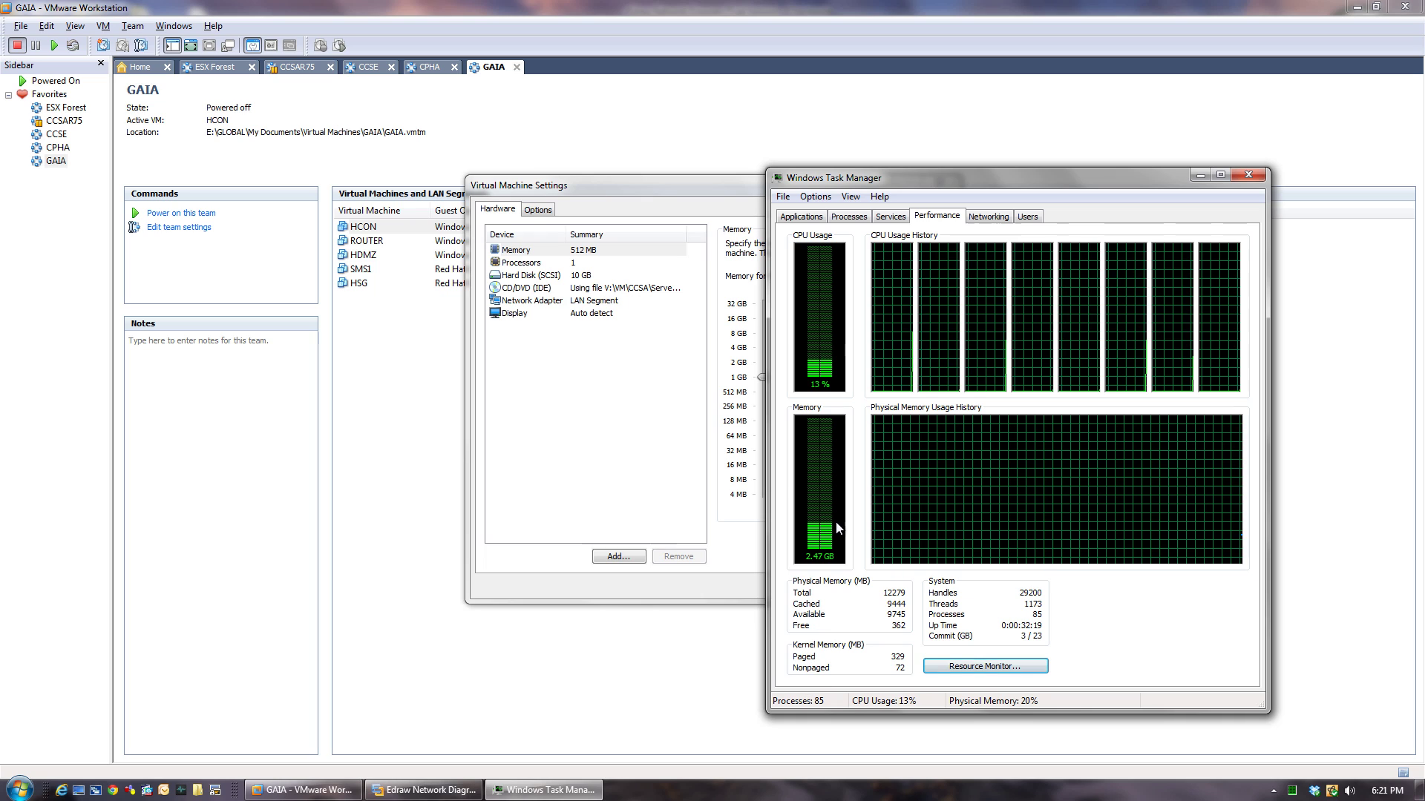
{"action": "left_click", "coordinate": [1258, 180]}
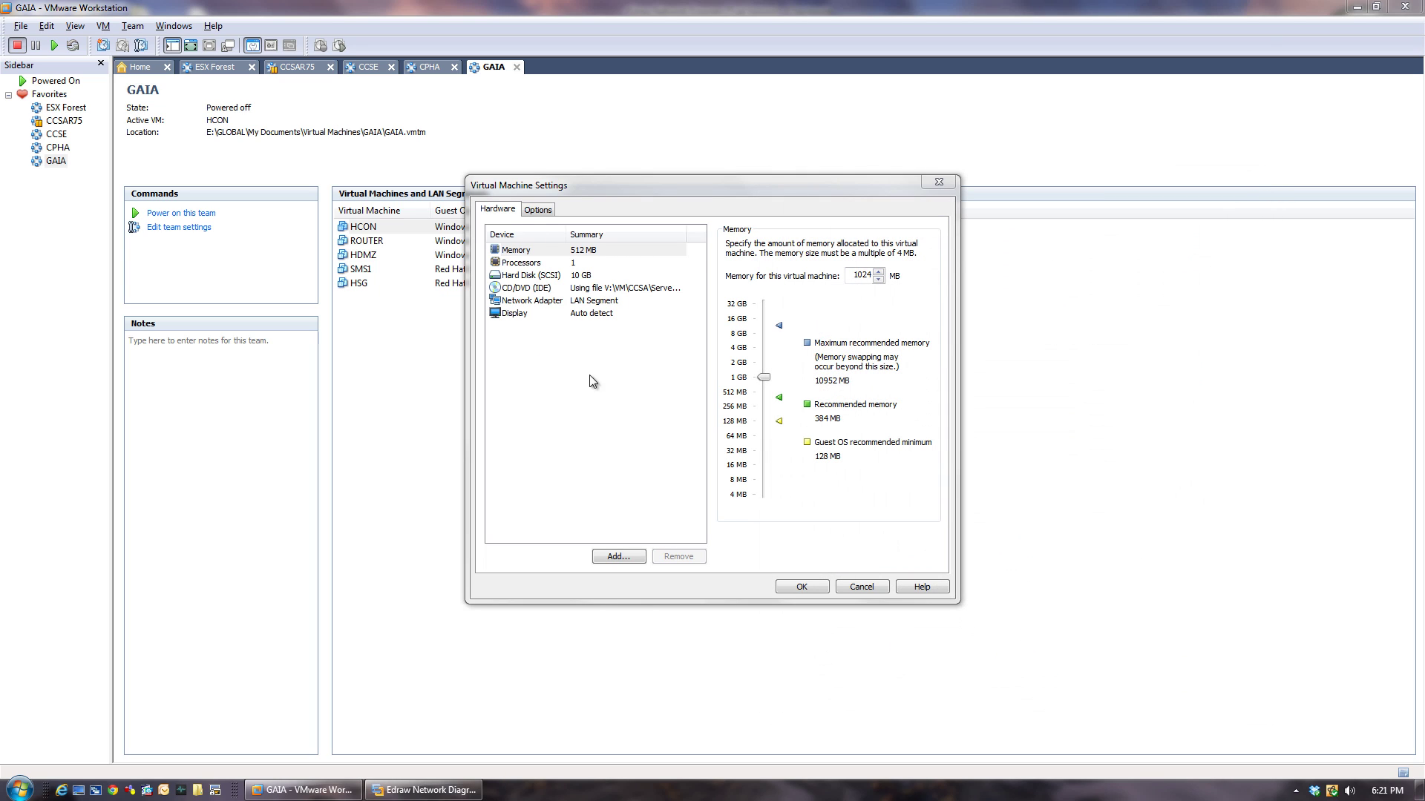
Add a new Network Adapter to HCON with the Add Hardware Wizard, keeping NAT as its connection.
{"action": "left_click", "coordinate": [619, 557]}
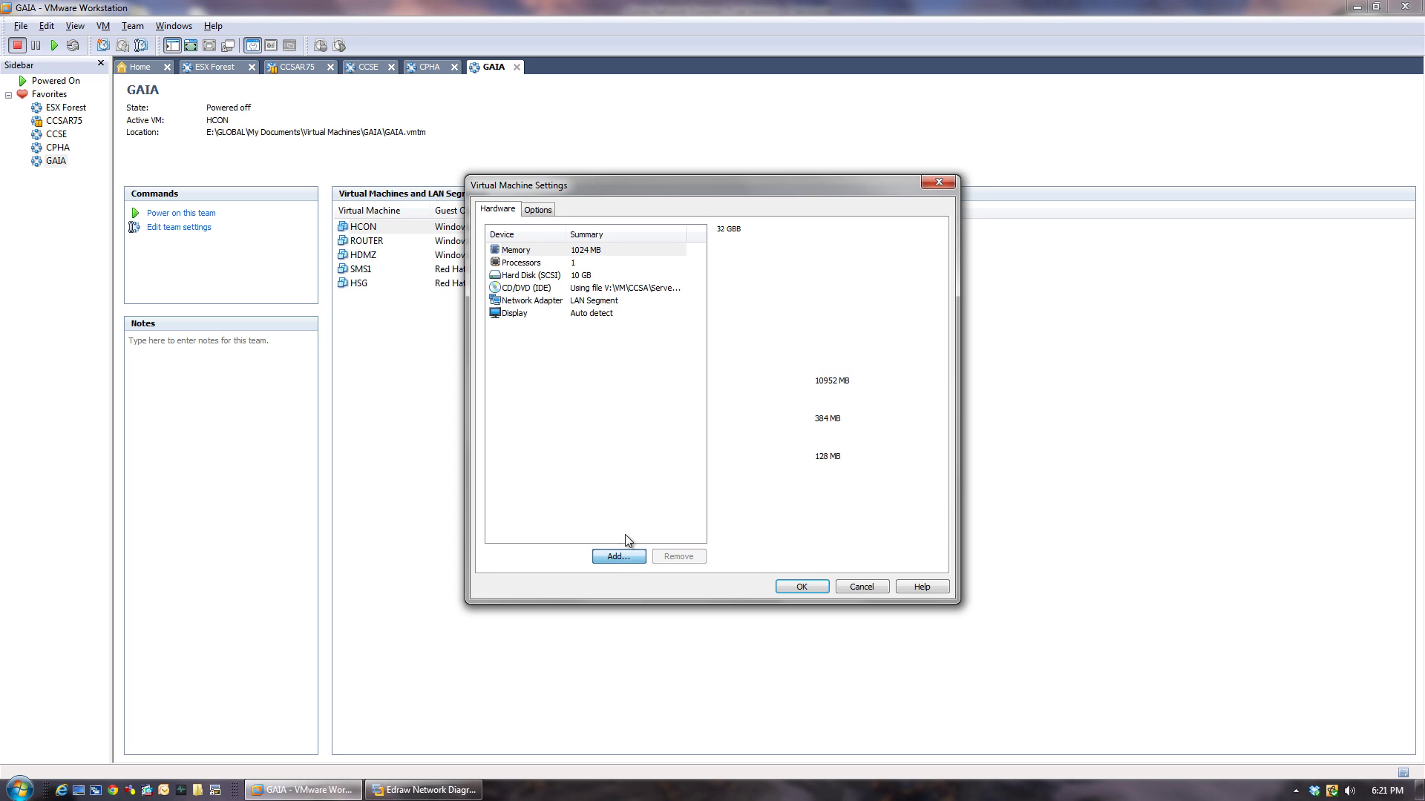
{"action": "left_click", "coordinate": [610, 379]}
{"action": "left_click", "coordinate": [785, 522]}
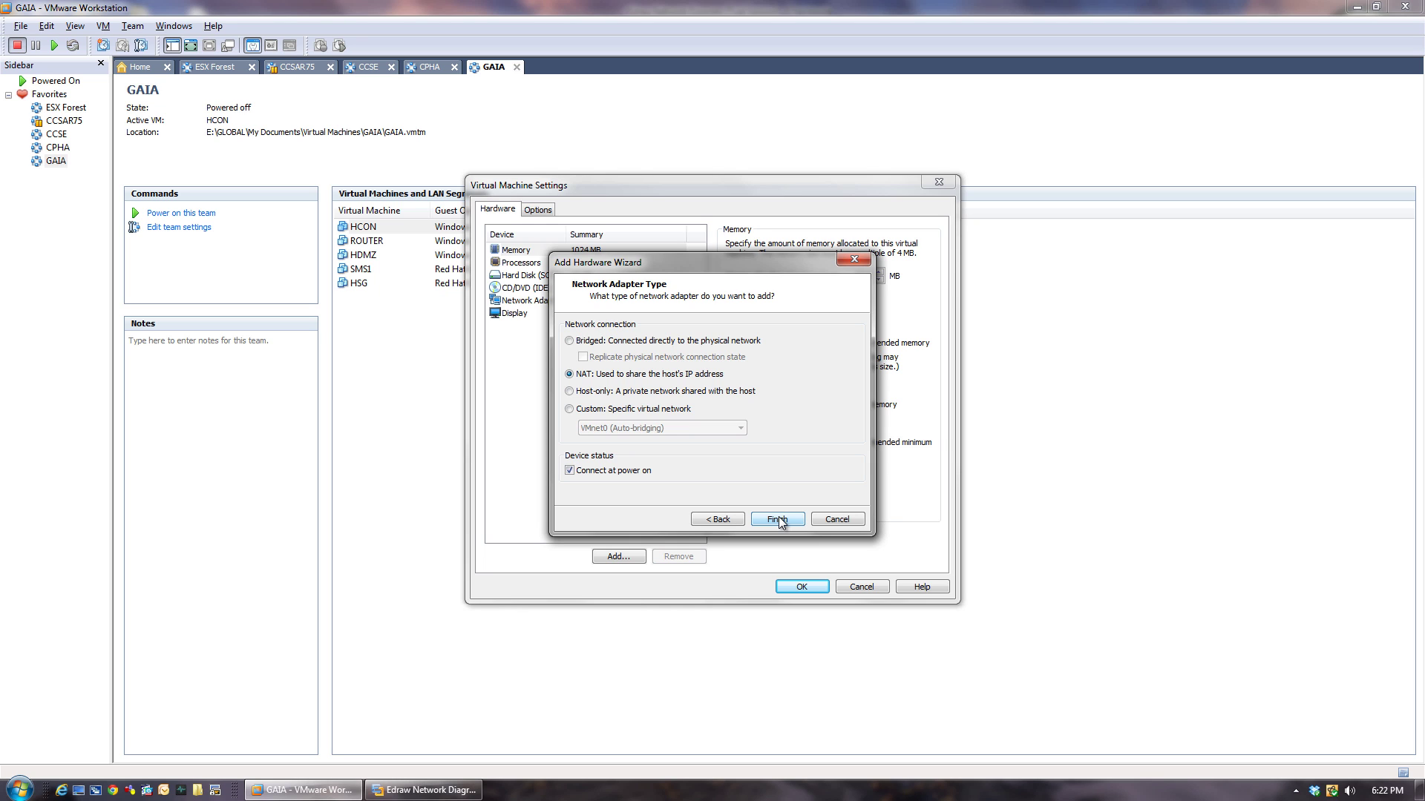
{"action": "left_click", "coordinate": [779, 521]}
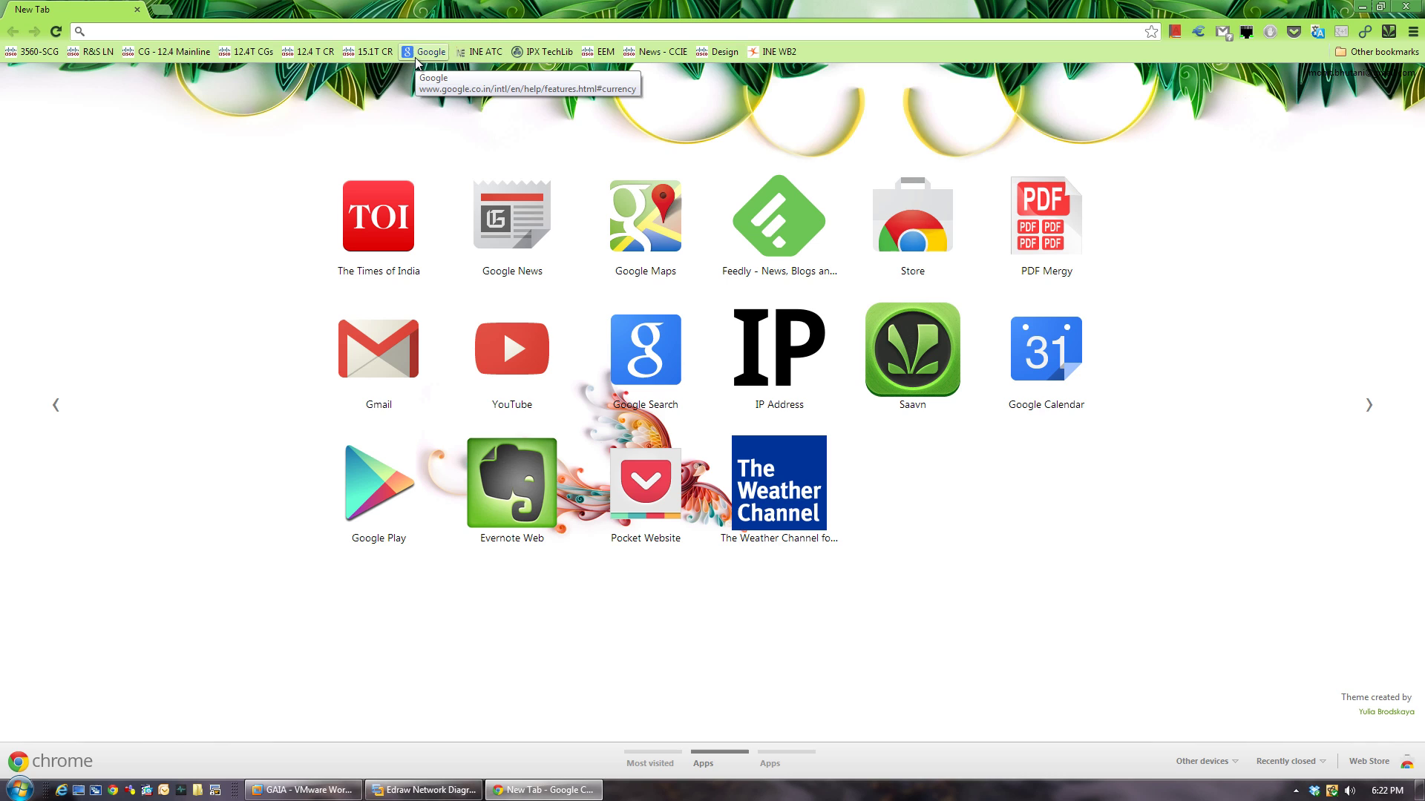
Search Google for 'ie9 server 2003' and open the Installing IE9 forum thread in a new tab.
{"action": "type", "text": "ie"}
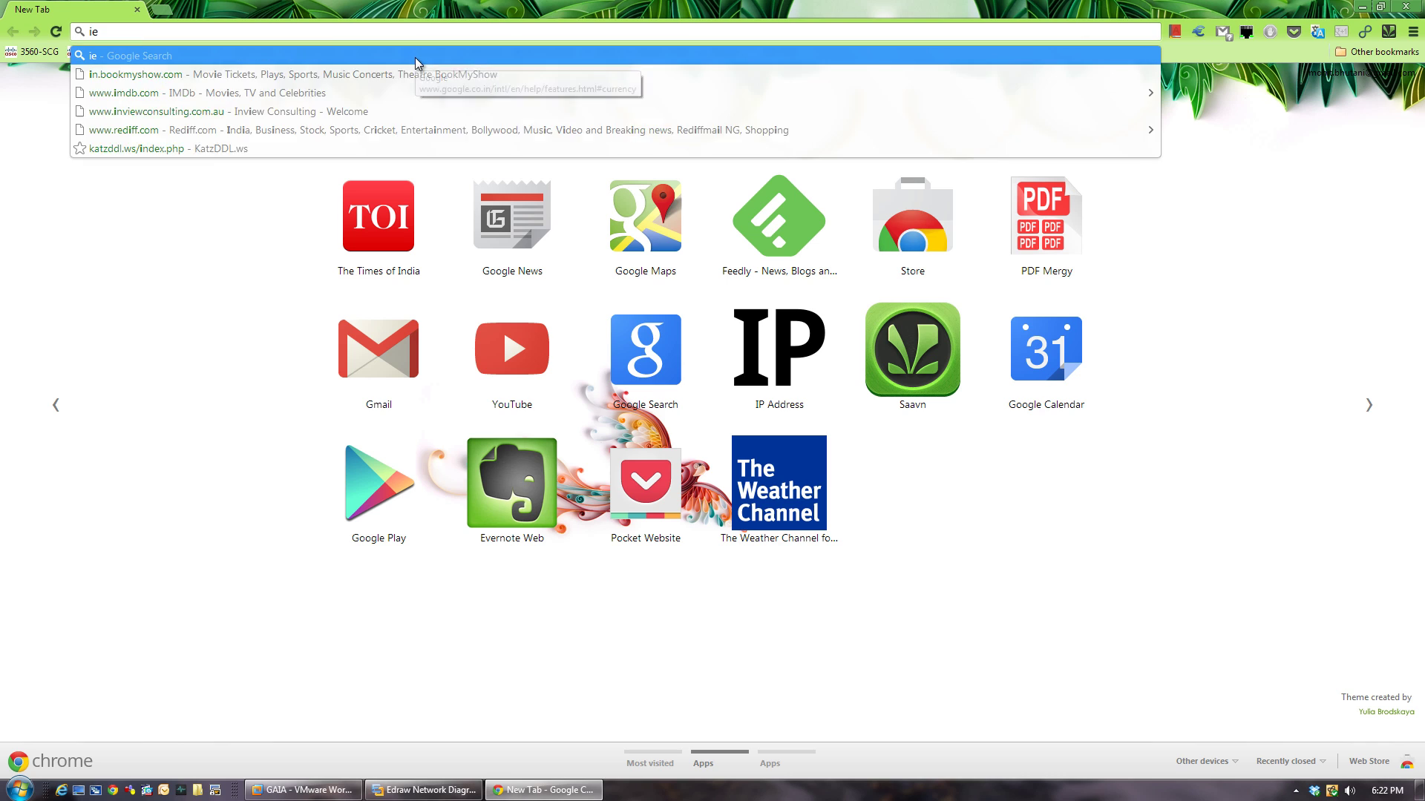
{"action": "type", "text": "9 ser"}
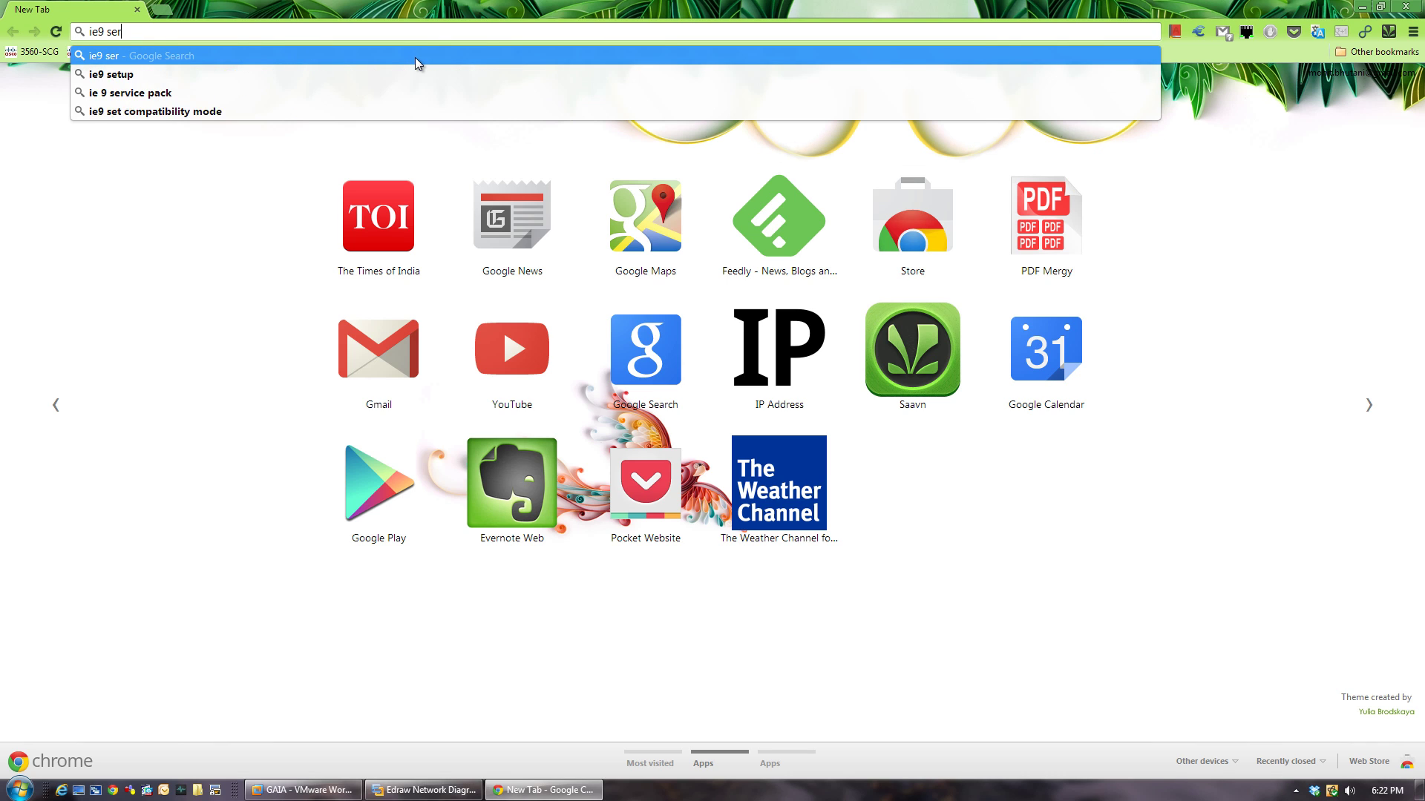
{"action": "type", "text": "ver 200"}
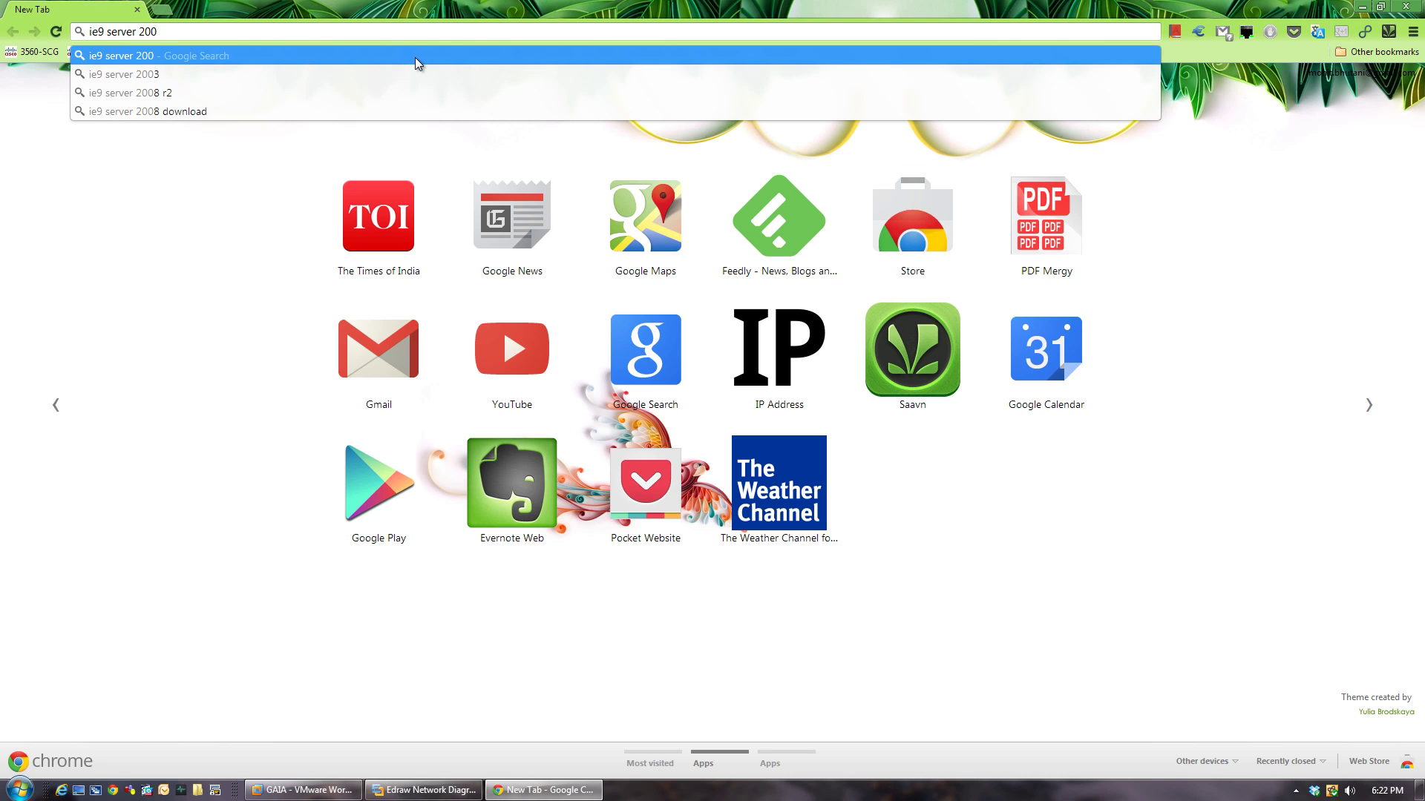
{"action": "key", "text": "Down"}
{"action": "key", "text": "Return"}
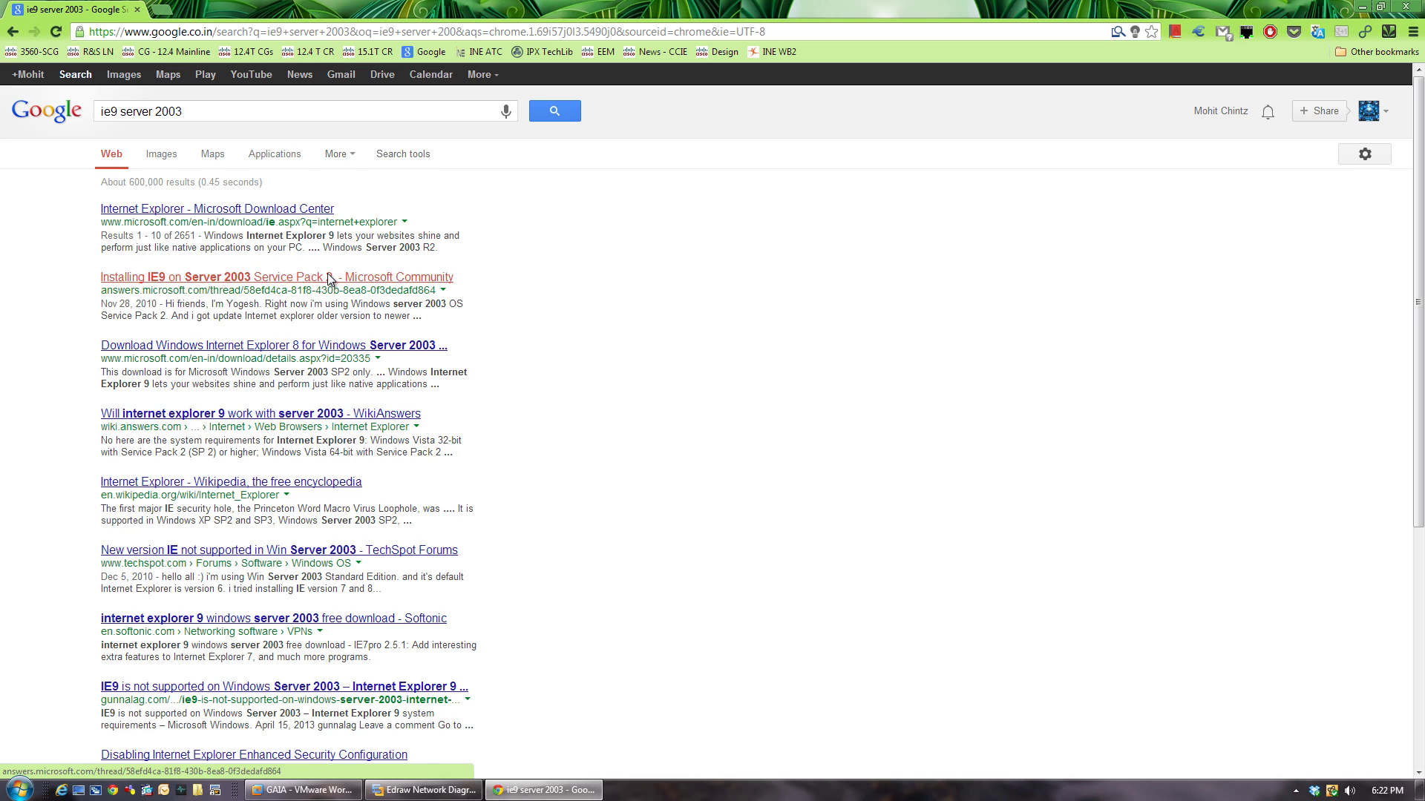
{"action": "right_click", "coordinate": [329, 276]}
{"action": "left_click", "coordinate": [338, 288]}
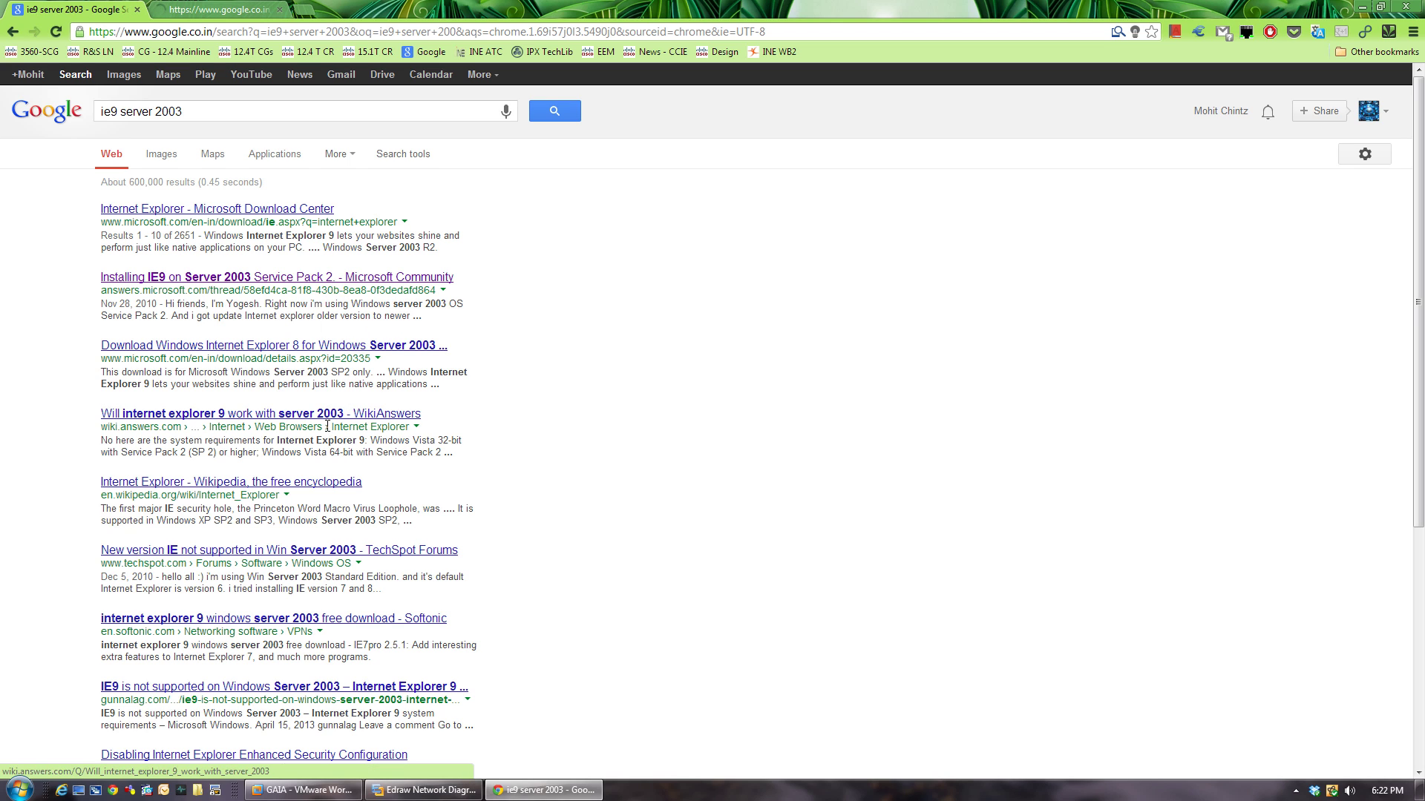
Read the answer saying IE9 is unsupported on Win2003, then close the tab and minimize Chrome.
{"action": "left_click", "coordinate": [212, 17]}
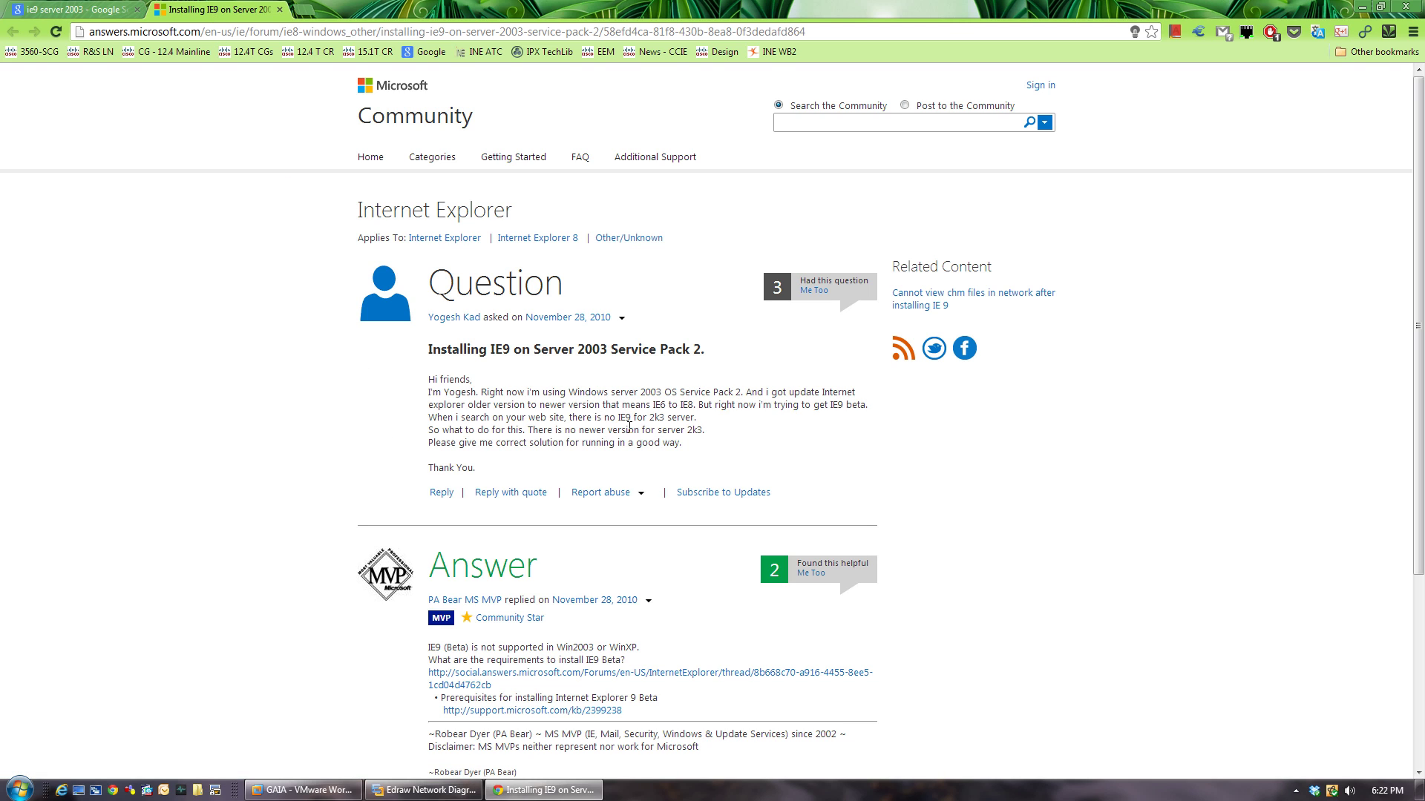
{"action": "scroll", "coordinate": [341, 456], "scroll_direction": "down", "scroll_amount": 2}
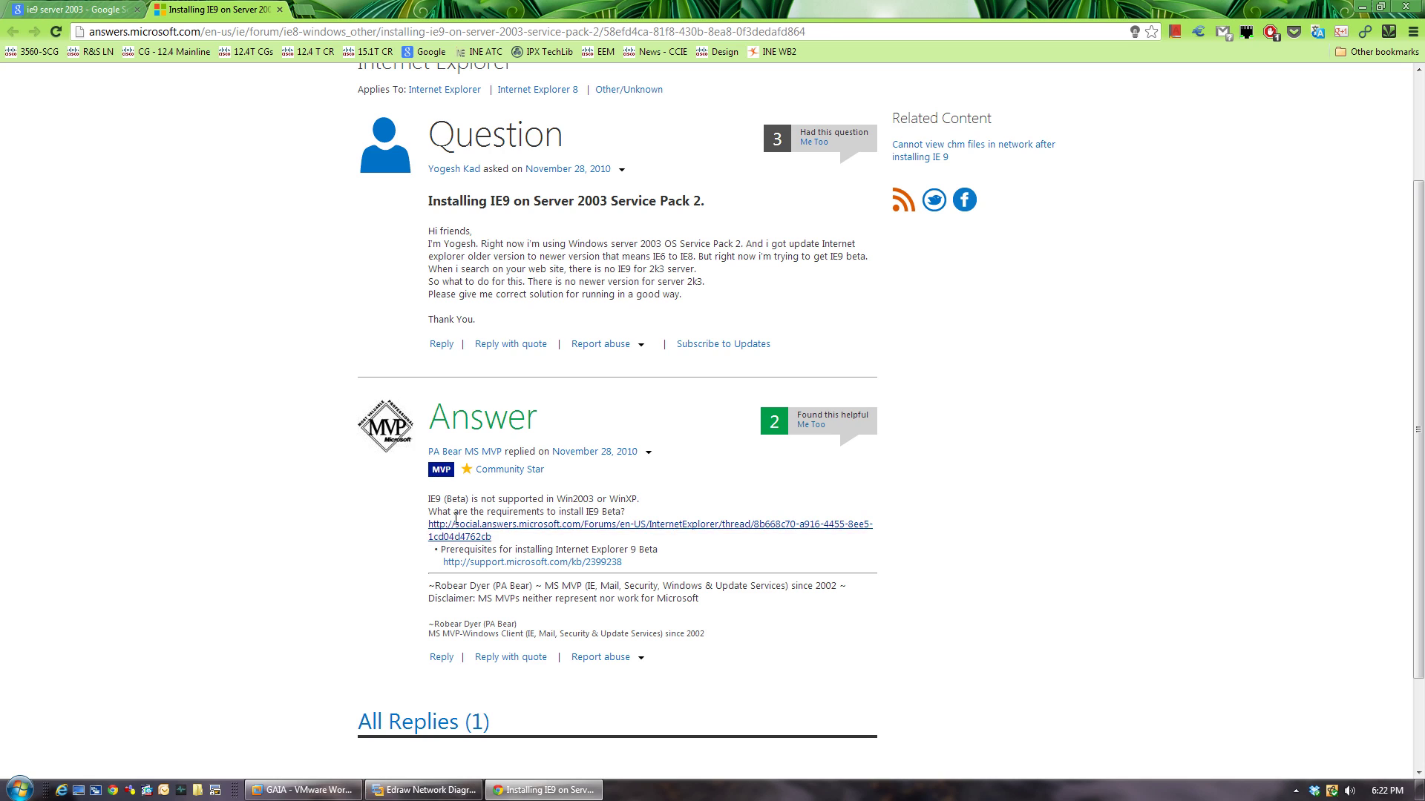
{"action": "left_click_drag", "start_coordinate": [468, 500], "coordinate": [667, 500]}
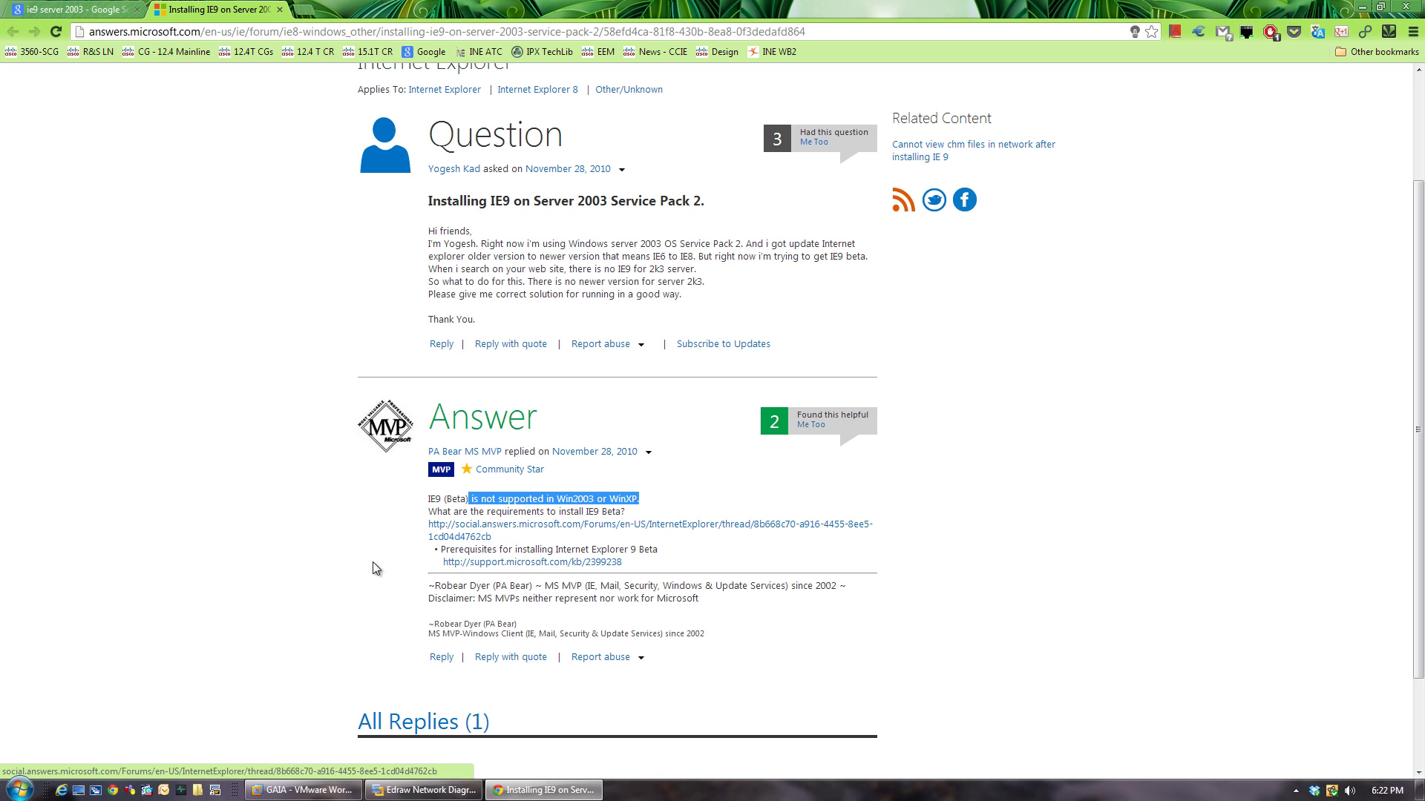
{"action": "scroll", "coordinate": [285, 415], "scroll_direction": "down", "scroll_amount": 1}
{"action": "scroll", "coordinate": [285, 416], "scroll_direction": "up", "scroll_amount": 1}
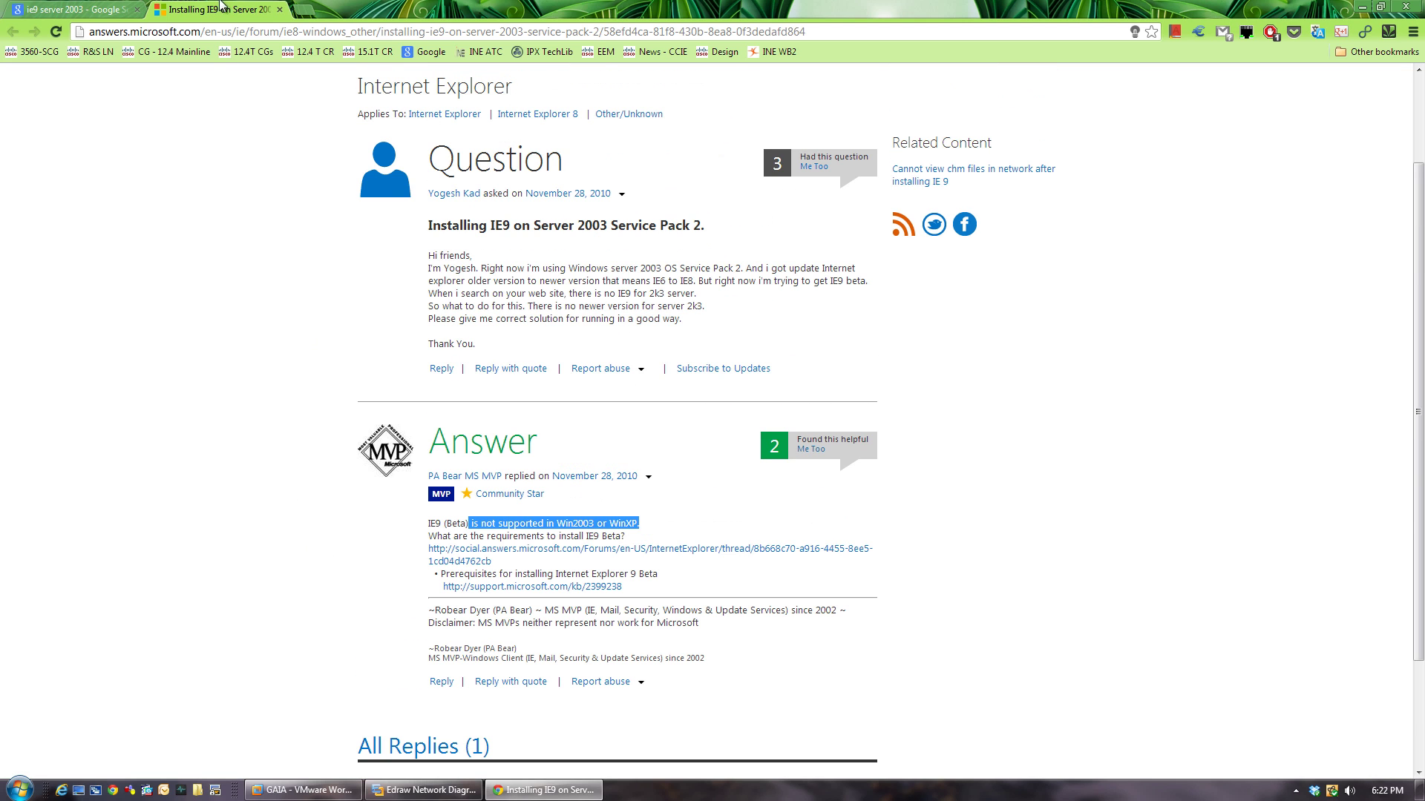
{"action": "left_click", "coordinate": [279, 10]}
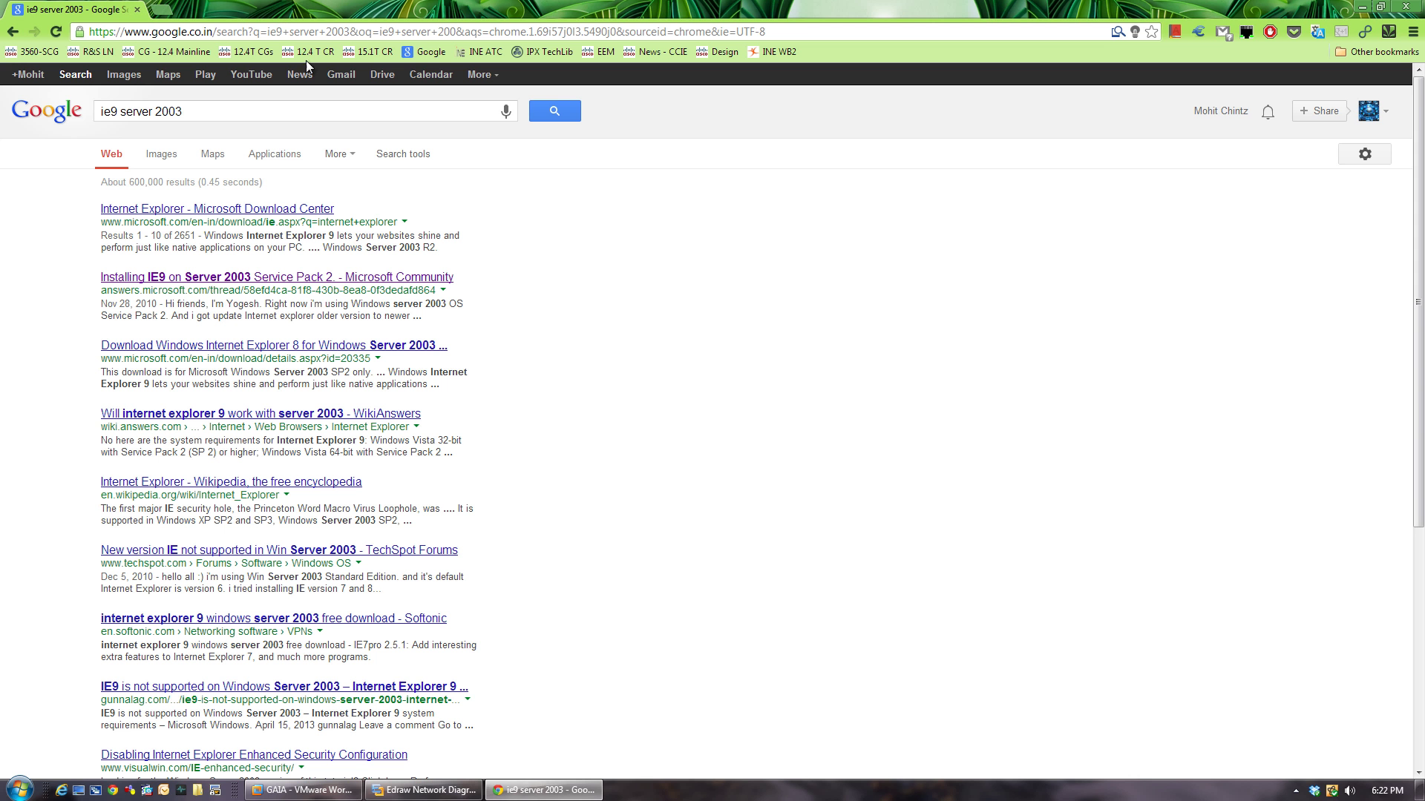
{"action": "left_click", "coordinate": [1356, 6]}
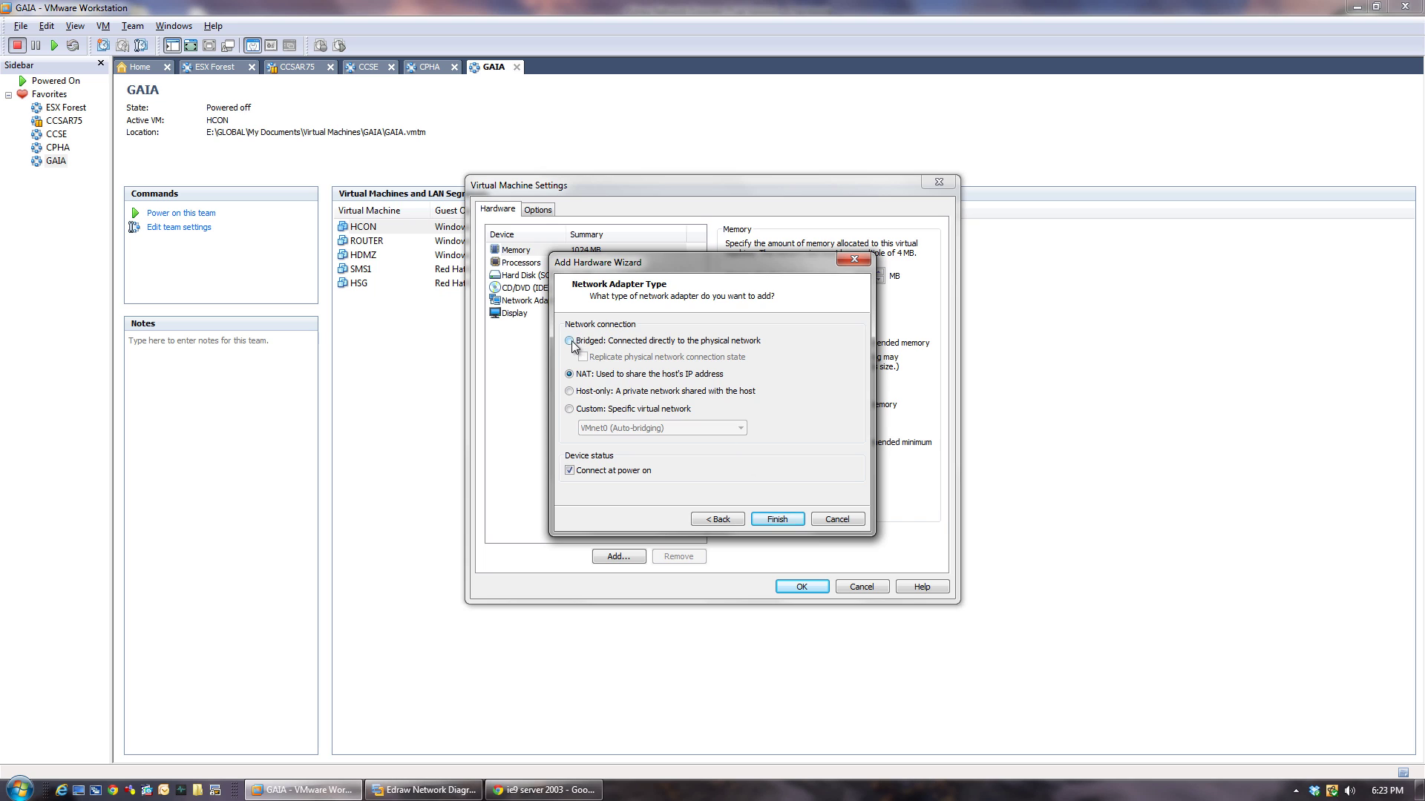
Finish adding NAT network adapters to HCON and save its hardware settings.
{"action": "left_click", "coordinate": [773, 517]}
{"action": "left_click", "coordinate": [624, 558]}
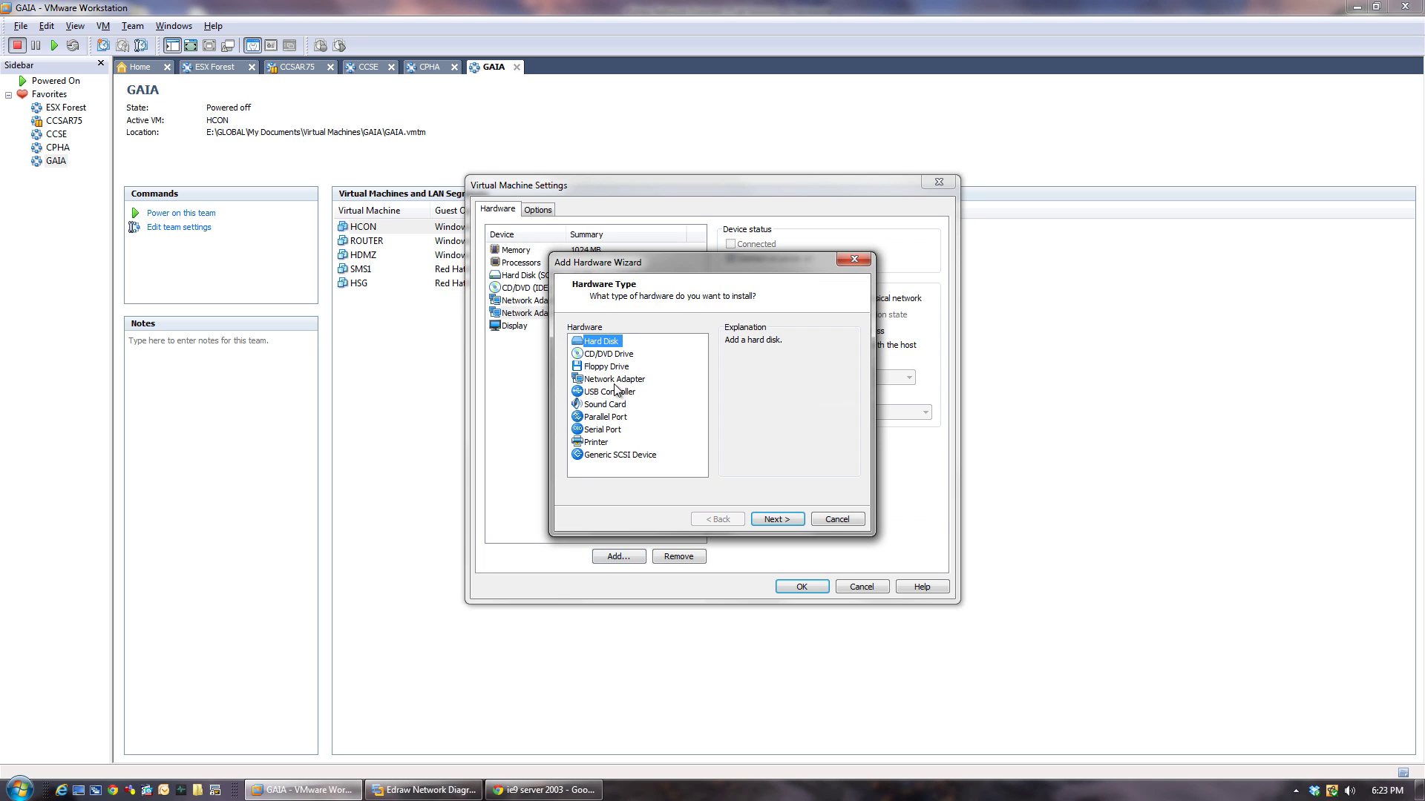
{"action": "left_click", "coordinate": [615, 379]}
{"action": "left_click", "coordinate": [773, 519]}
{"action": "left_click", "coordinate": [571, 374]}
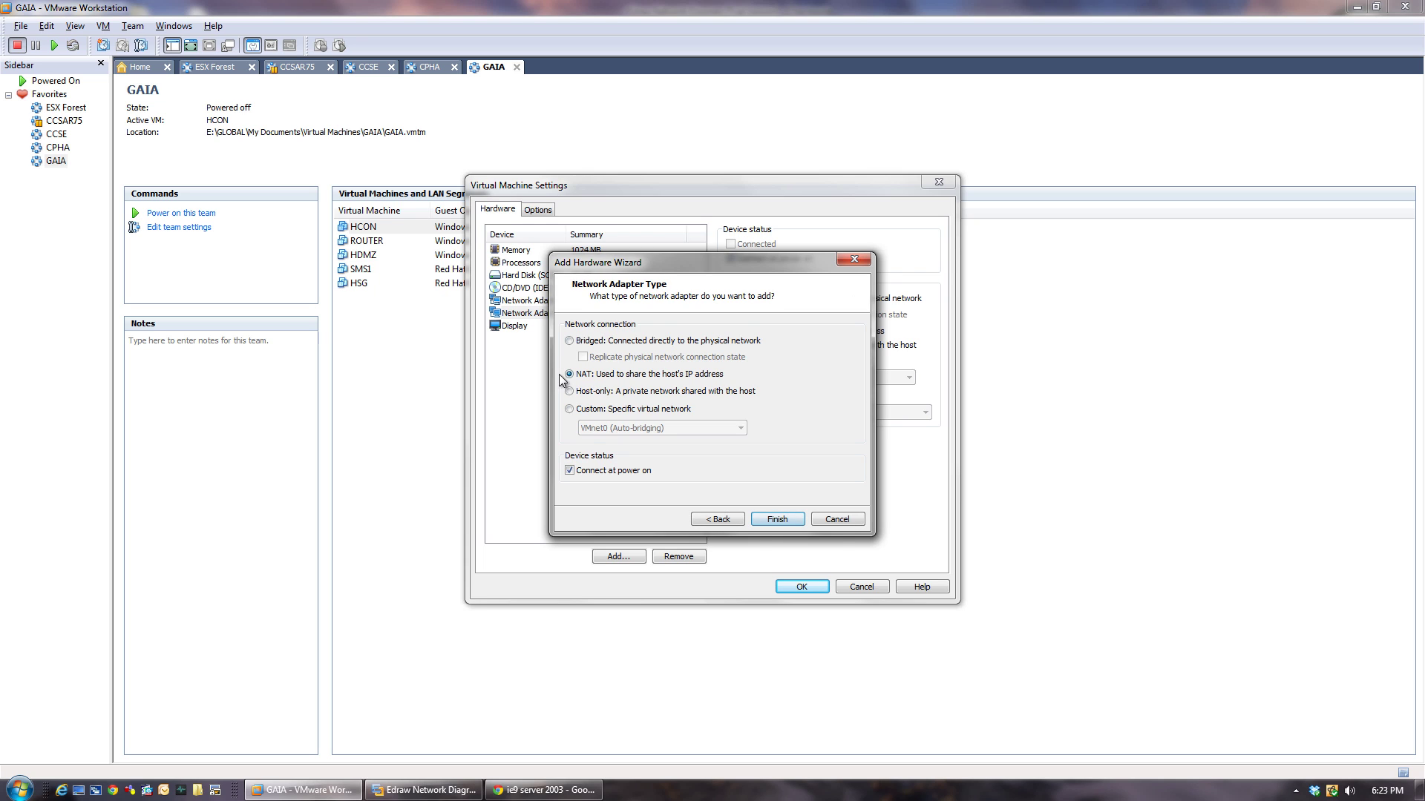
{"action": "left_click", "coordinate": [777, 520]}
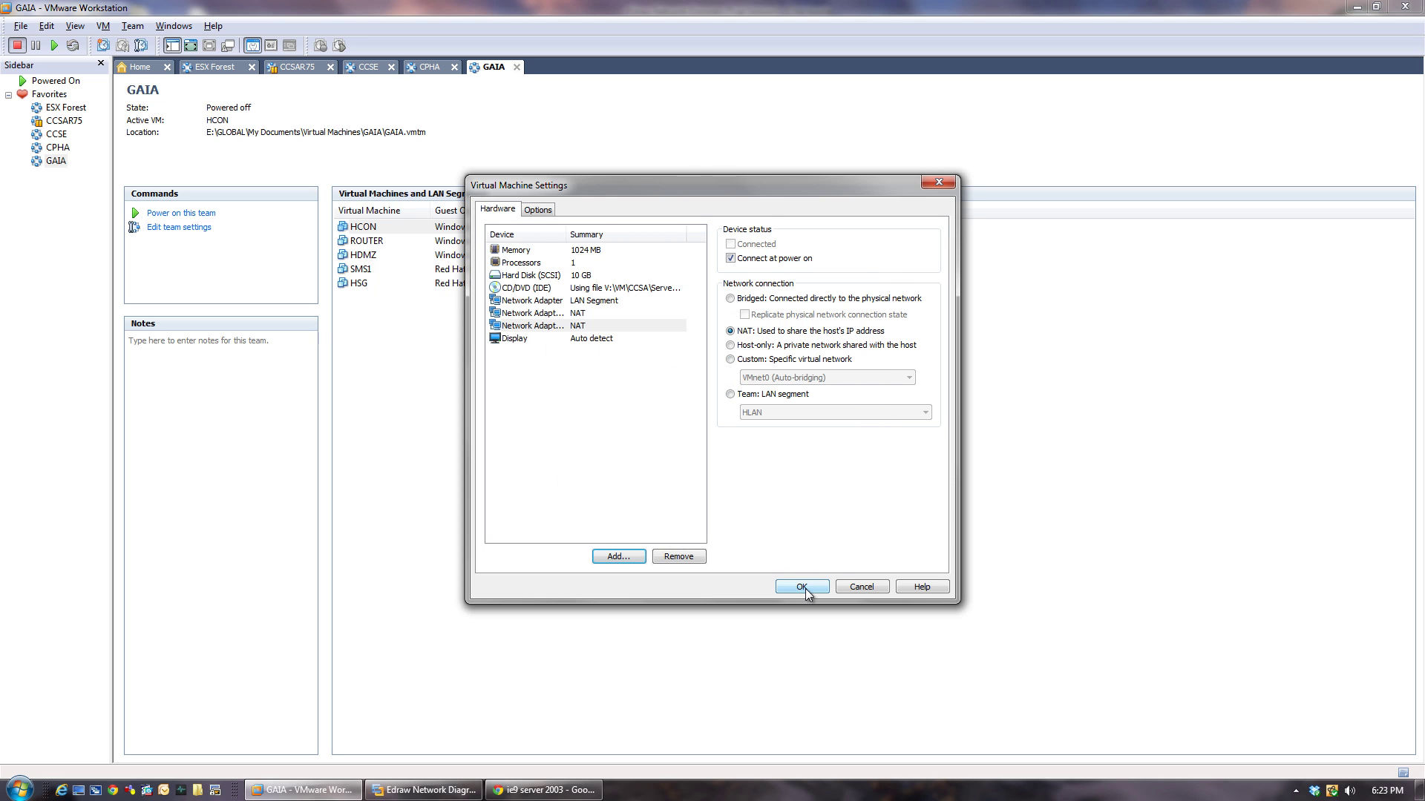
{"action": "left_click", "coordinate": [803, 588]}
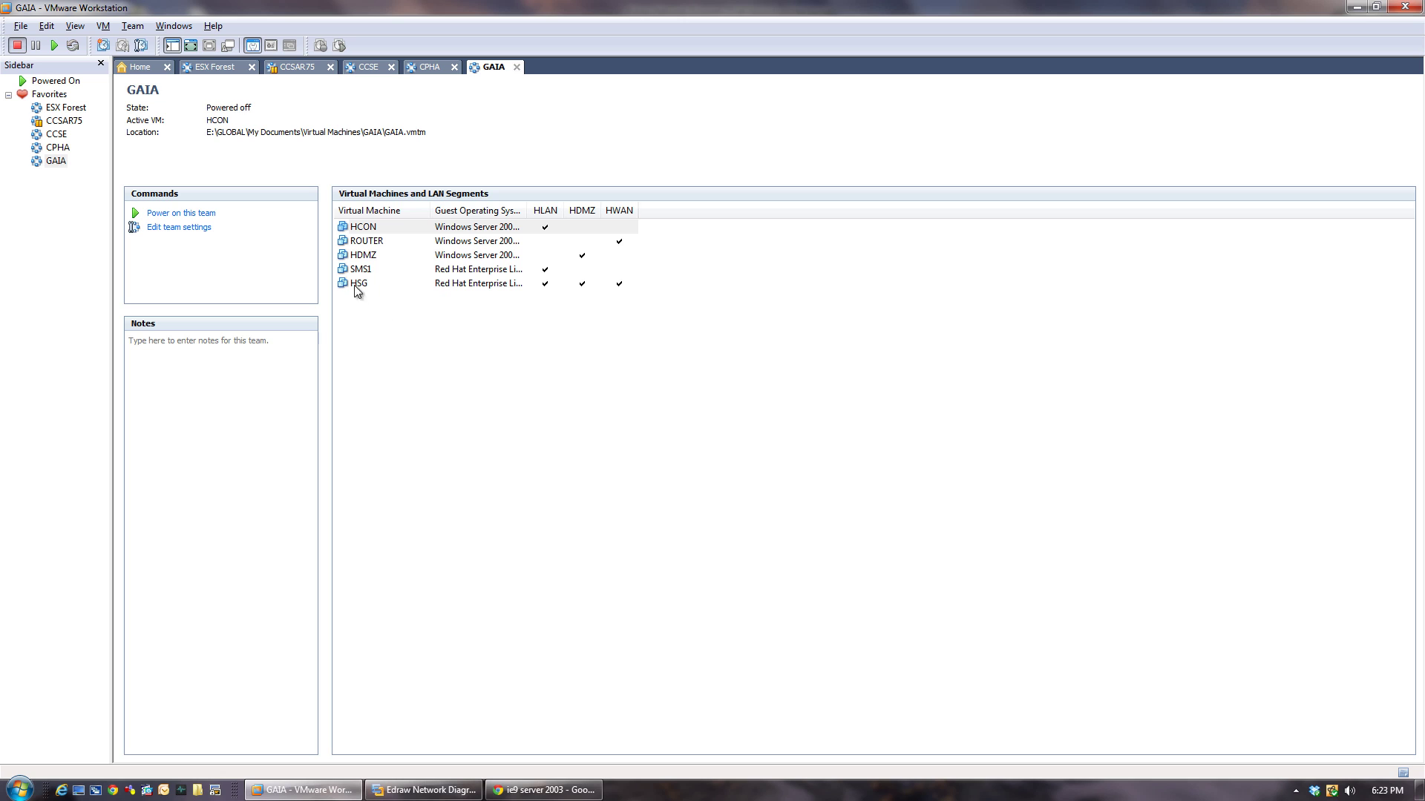
Reopen HCON's settings and remove the extra NAT network adapters, including Network Adapter 3.
{"action": "right_click", "coordinate": [367, 229]}
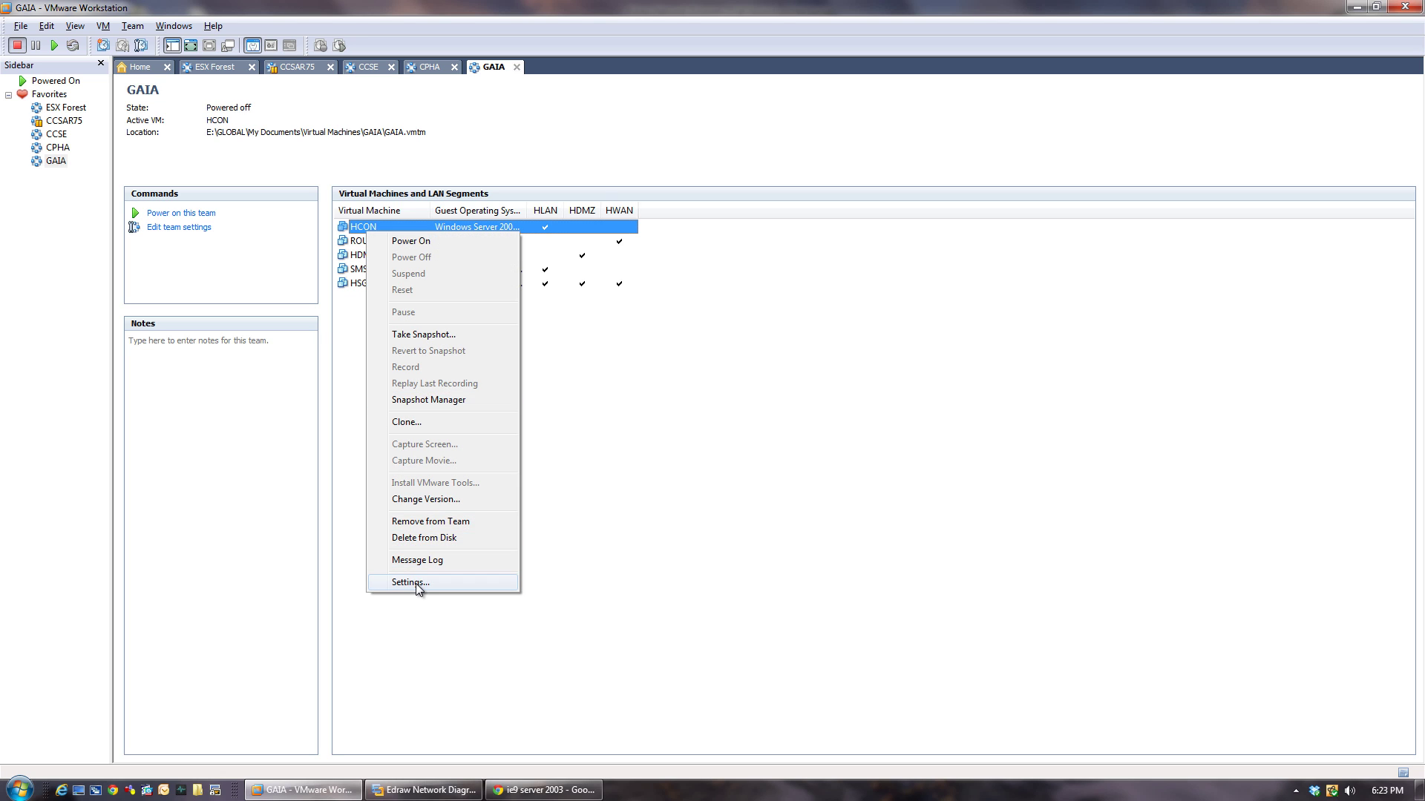
{"action": "left_click", "coordinate": [416, 583]}
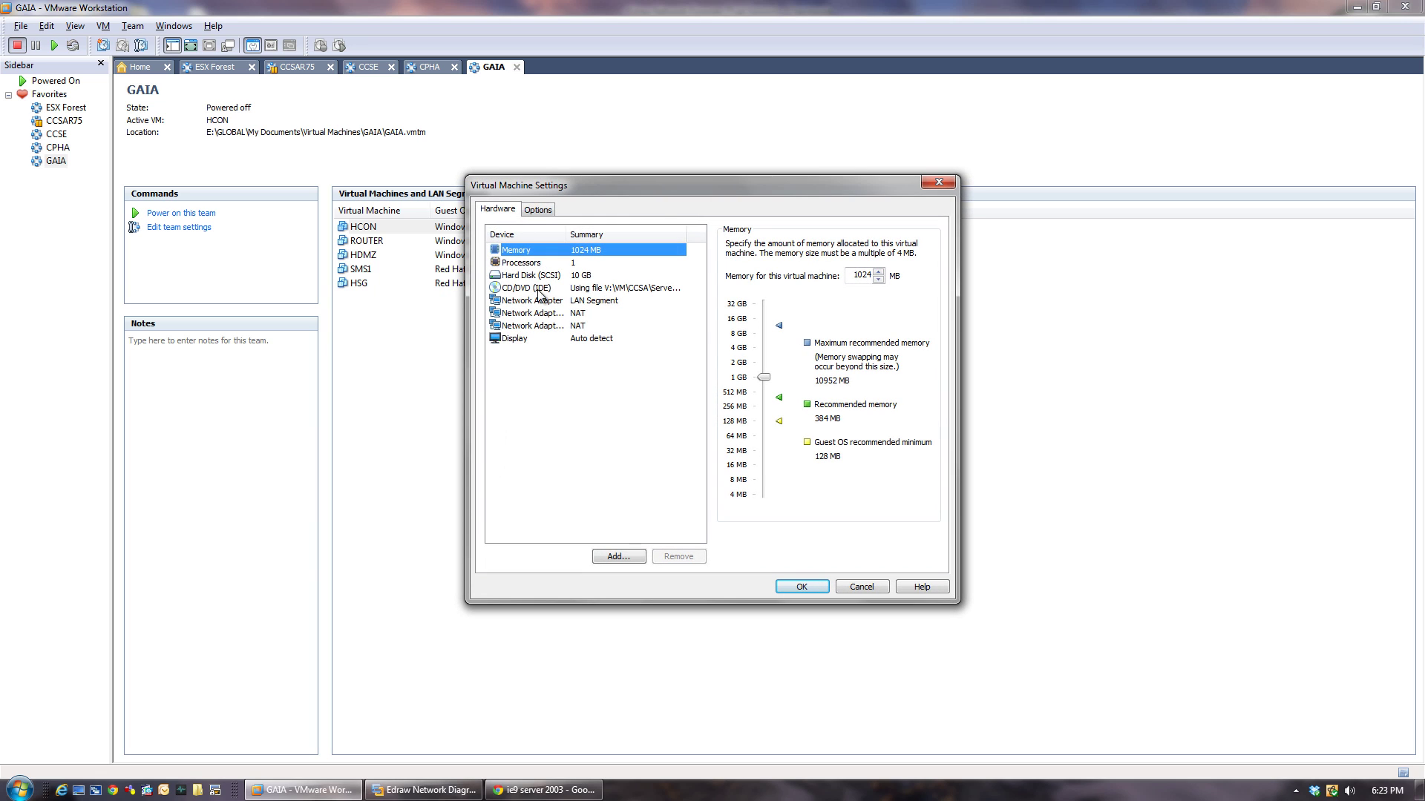
{"action": "left_click", "coordinate": [541, 317]}
{"action": "left_click", "coordinate": [679, 558]}
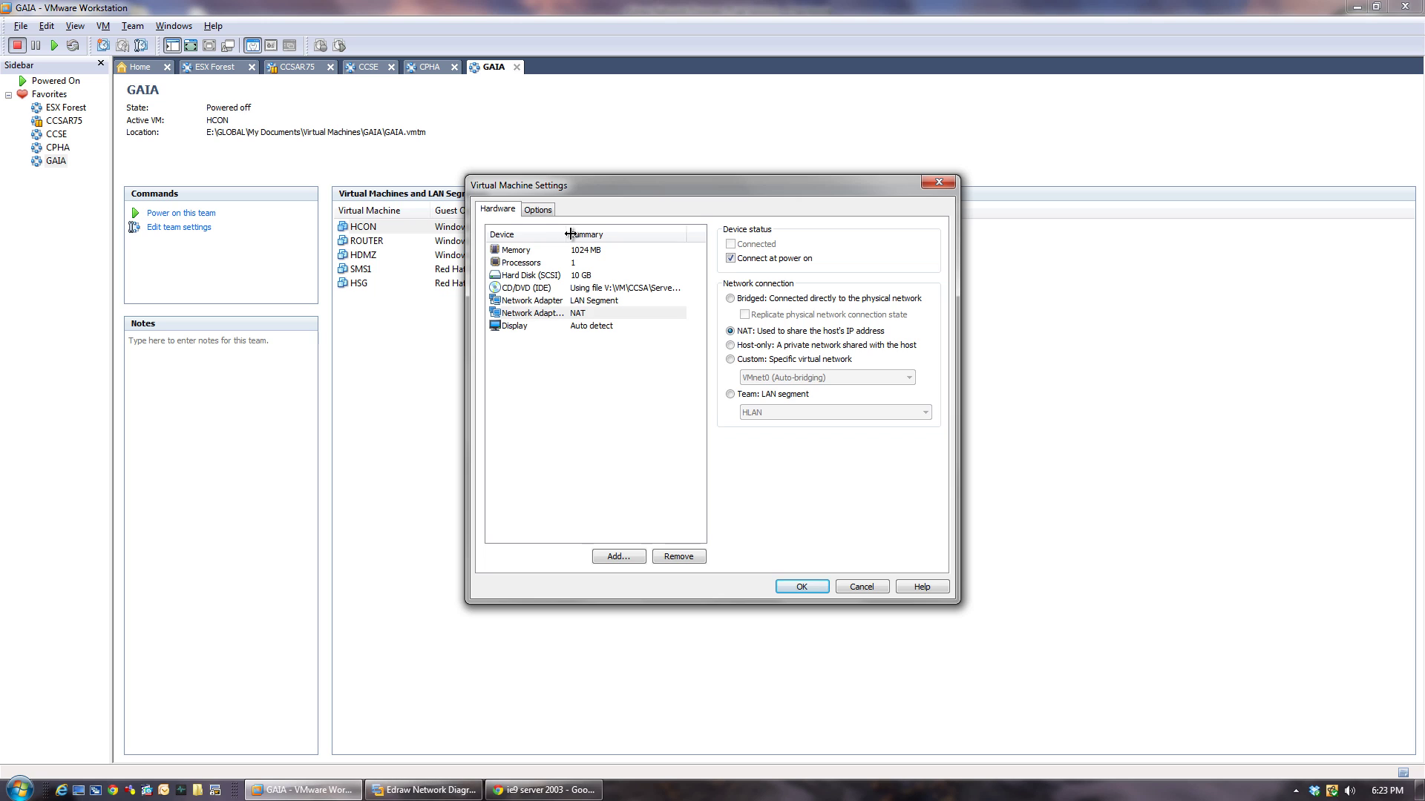
{"action": "left_click_drag", "start_coordinate": [570, 235], "coordinate": [575, 235]}
{"action": "left_click", "coordinate": [671, 557]}
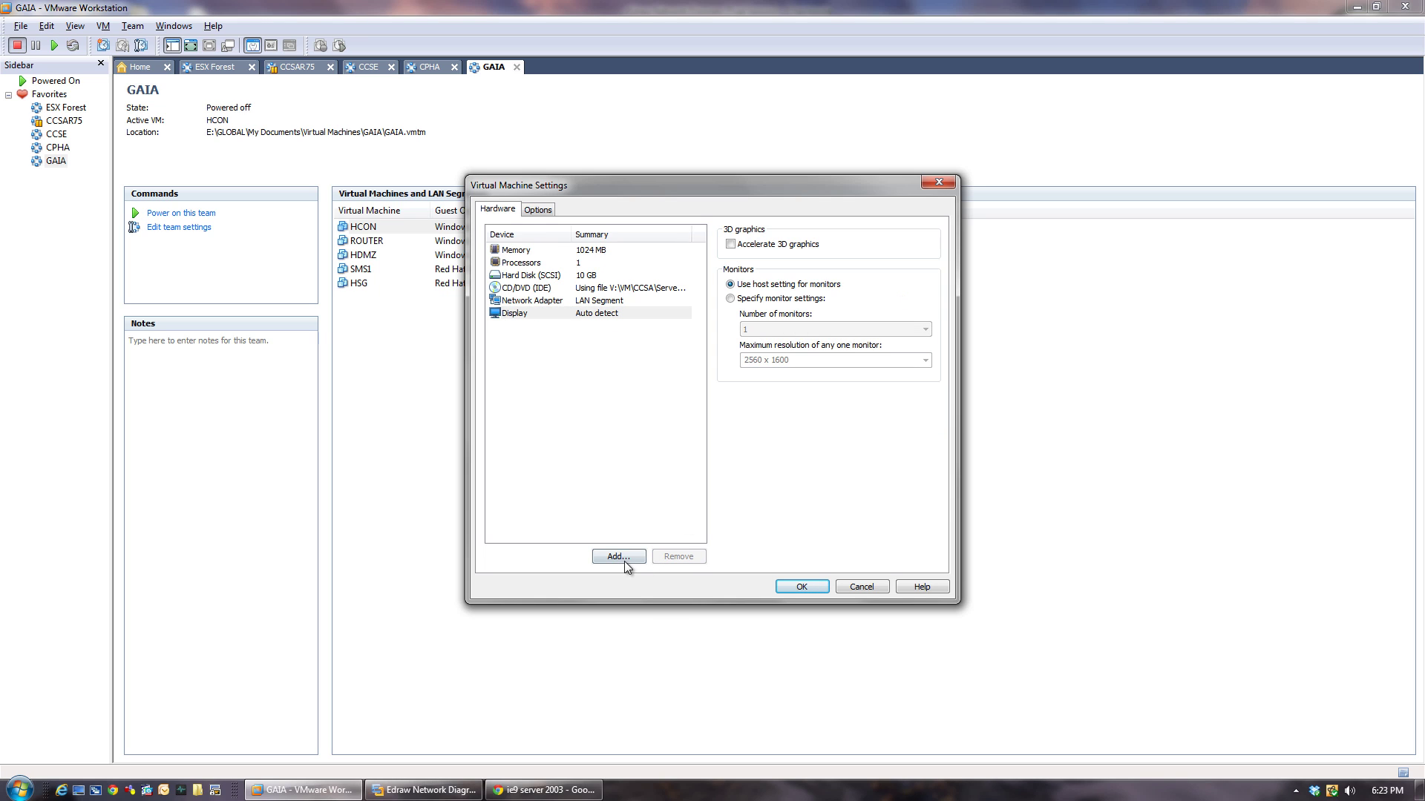
Add one NAT adapter, stop Network Adapter 2 connecting at power on, and save HCON's settings.
{"action": "left_click", "coordinate": [620, 558]}
{"action": "left_click", "coordinate": [612, 380]}
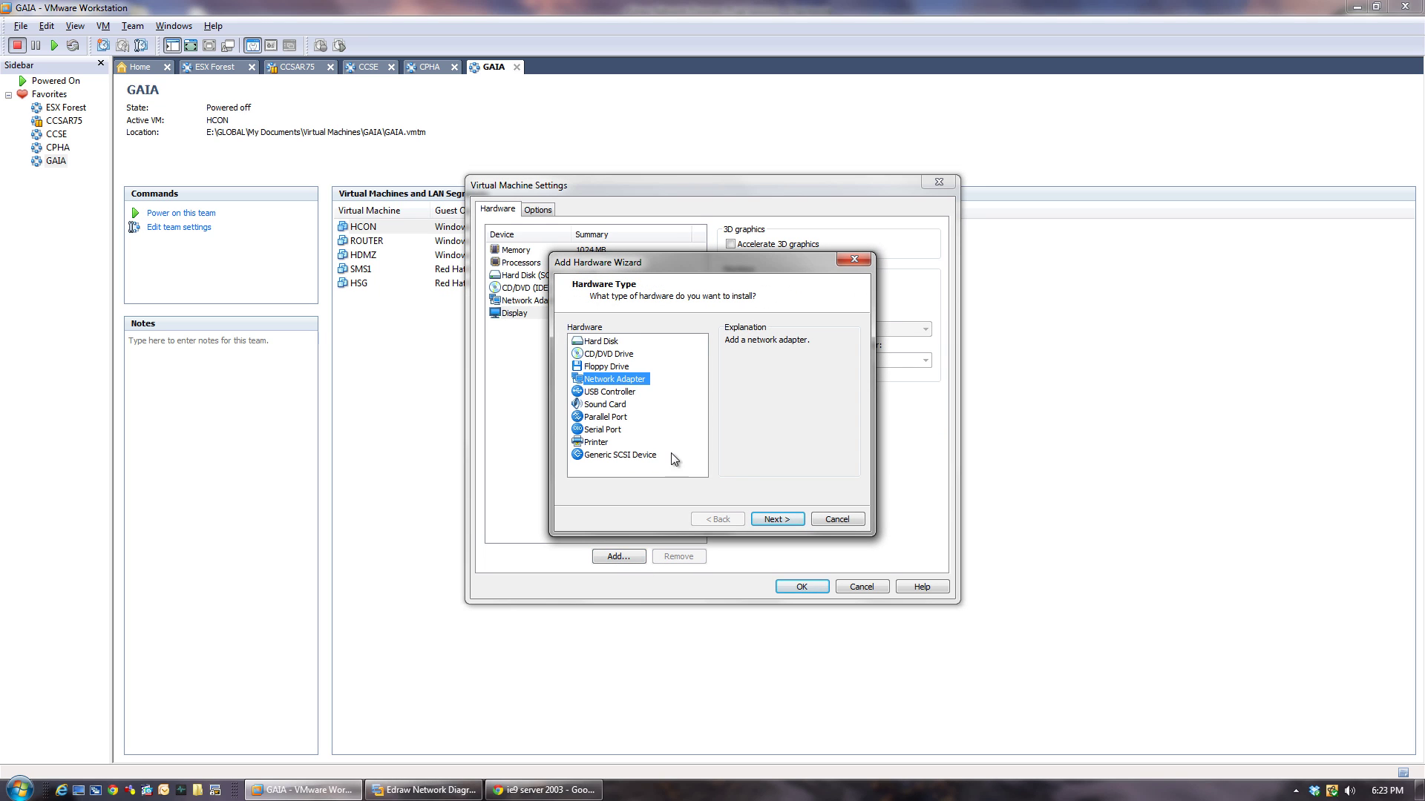
{"action": "left_click", "coordinate": [775, 519]}
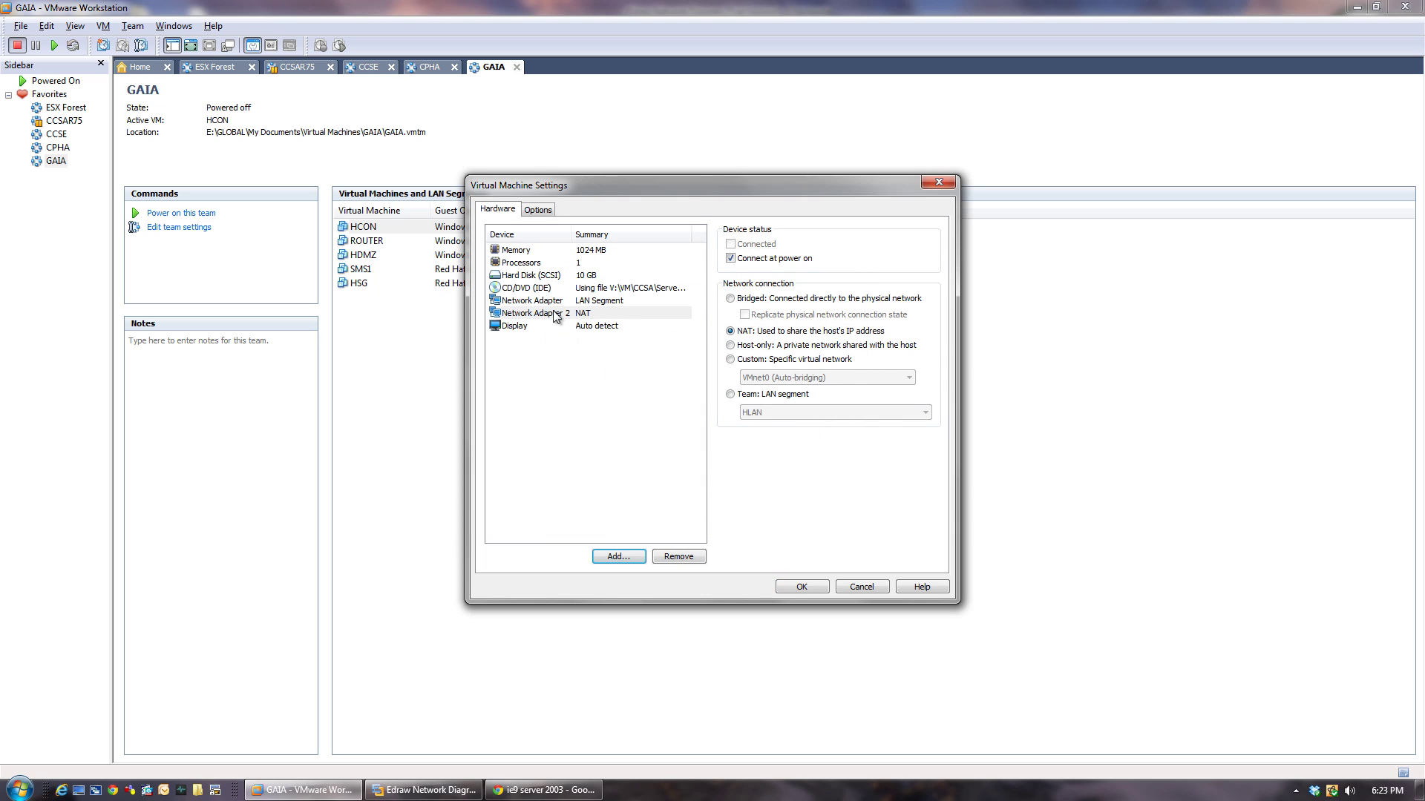
{"action": "left_click", "coordinate": [557, 314]}
{"action": "left_click", "coordinate": [732, 258]}
{"action": "left_click", "coordinate": [806, 591]}
{"action": "left_click", "coordinate": [380, 324]}
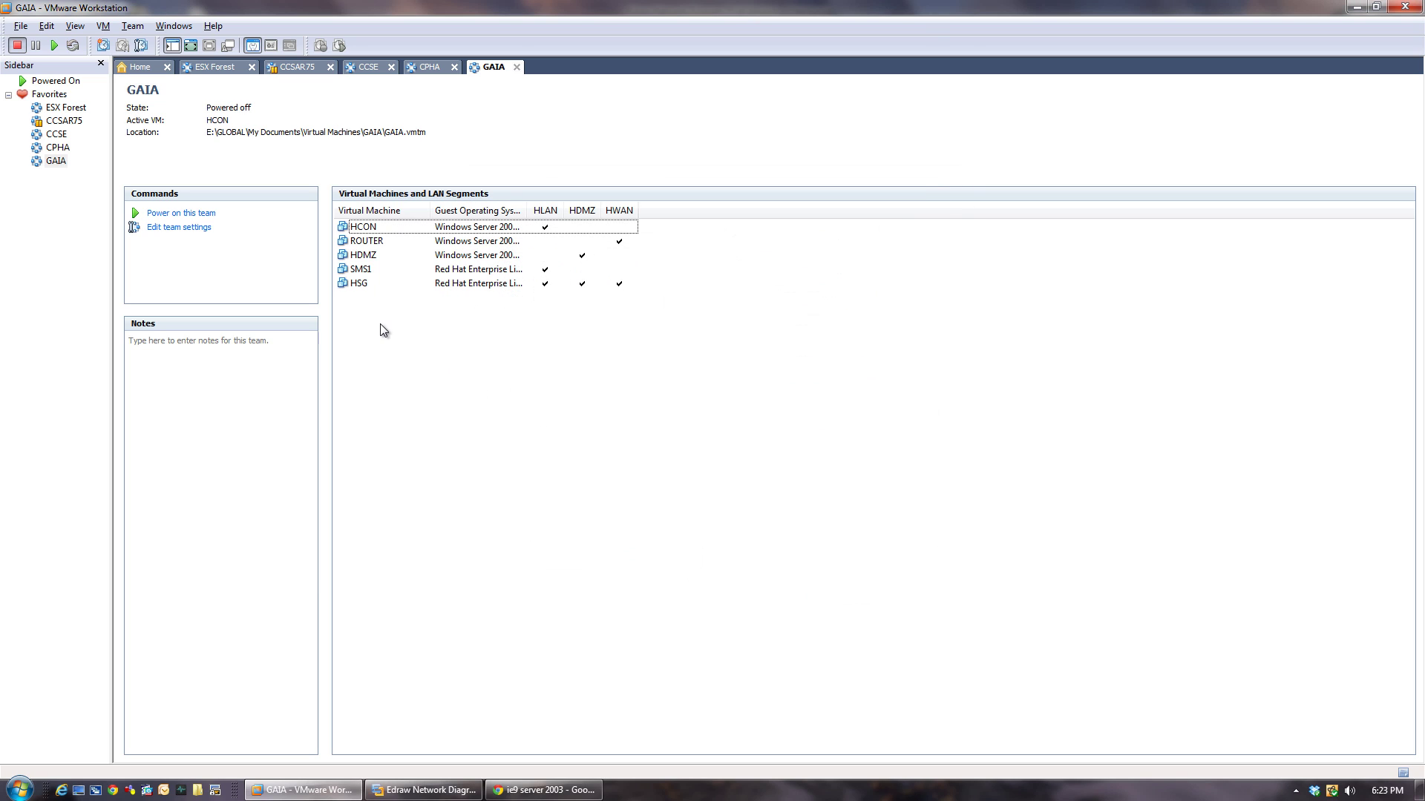
{"action": "left_click", "coordinate": [370, 230]}
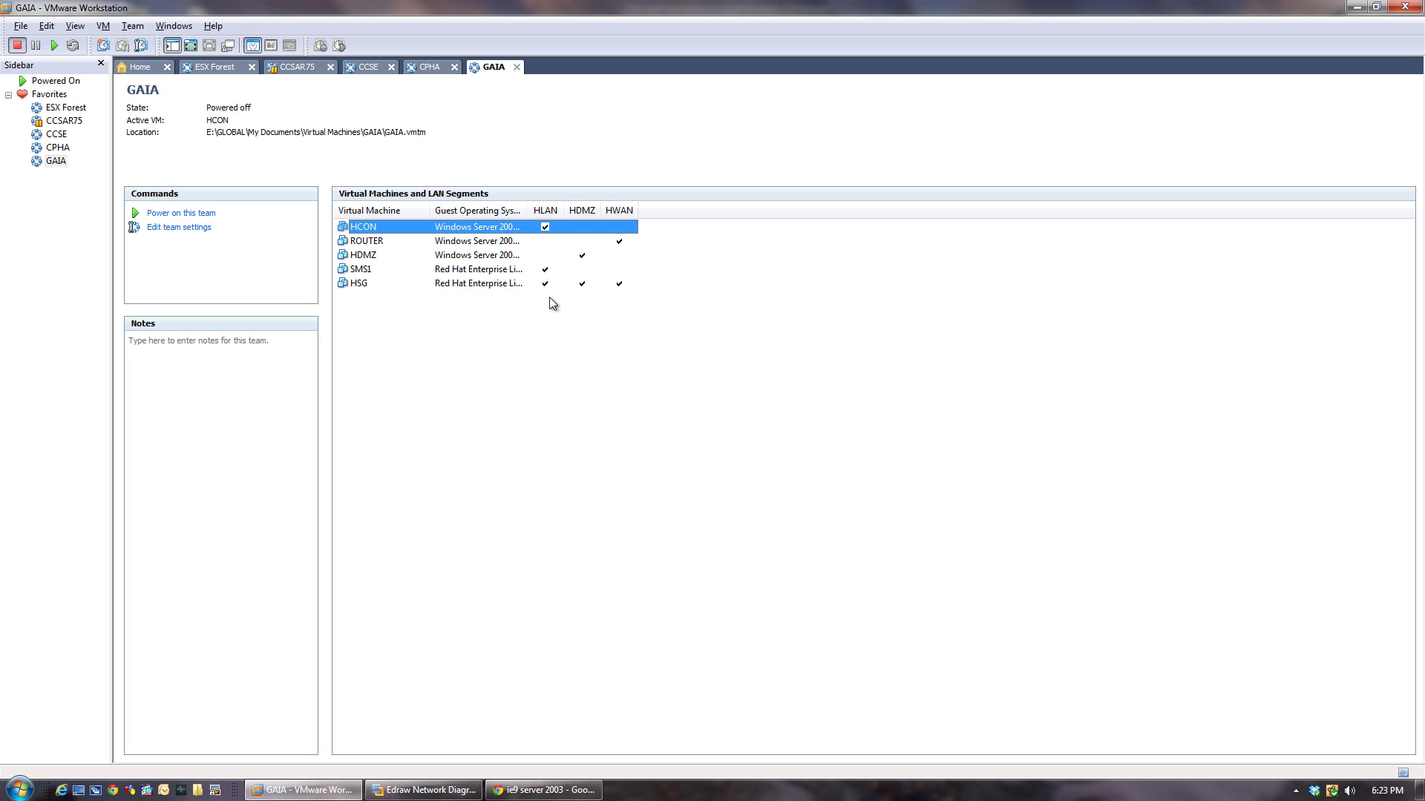
Power on the HCON, ROUTER and HDMZ virtual machines in the GAIA team.
{"action": "left_click", "coordinate": [442, 362]}
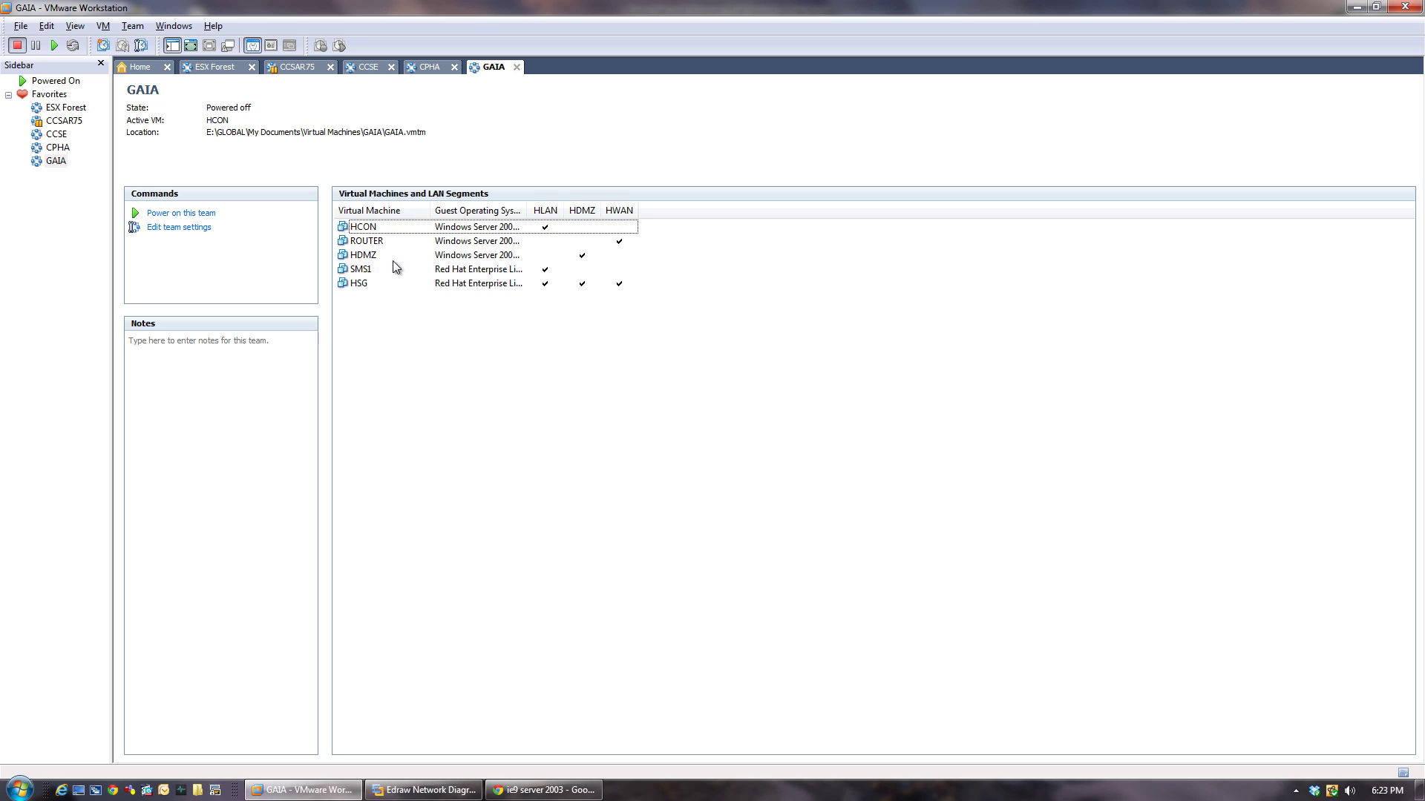
{"action": "right_click", "coordinate": [357, 227]}
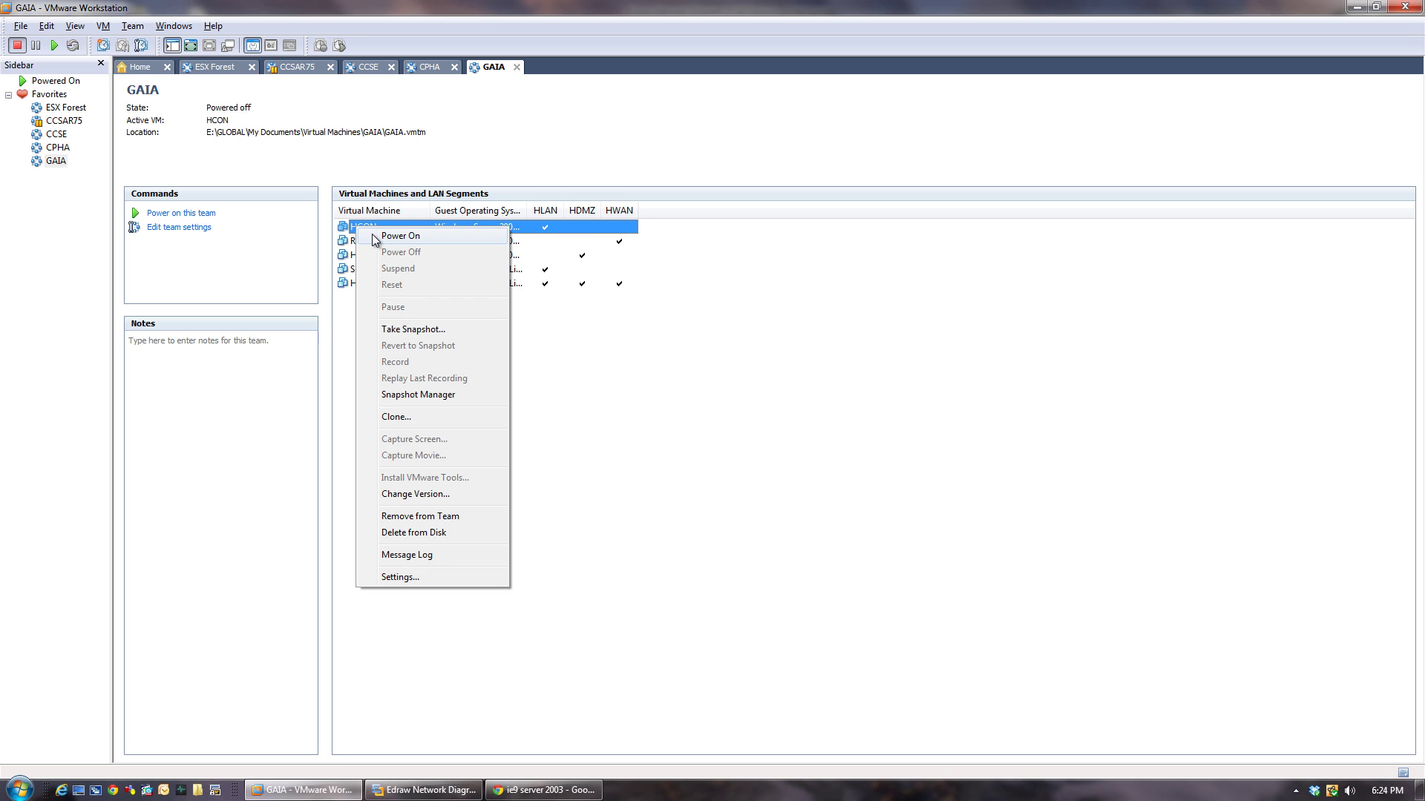
{"action": "left_click", "coordinate": [399, 236]}
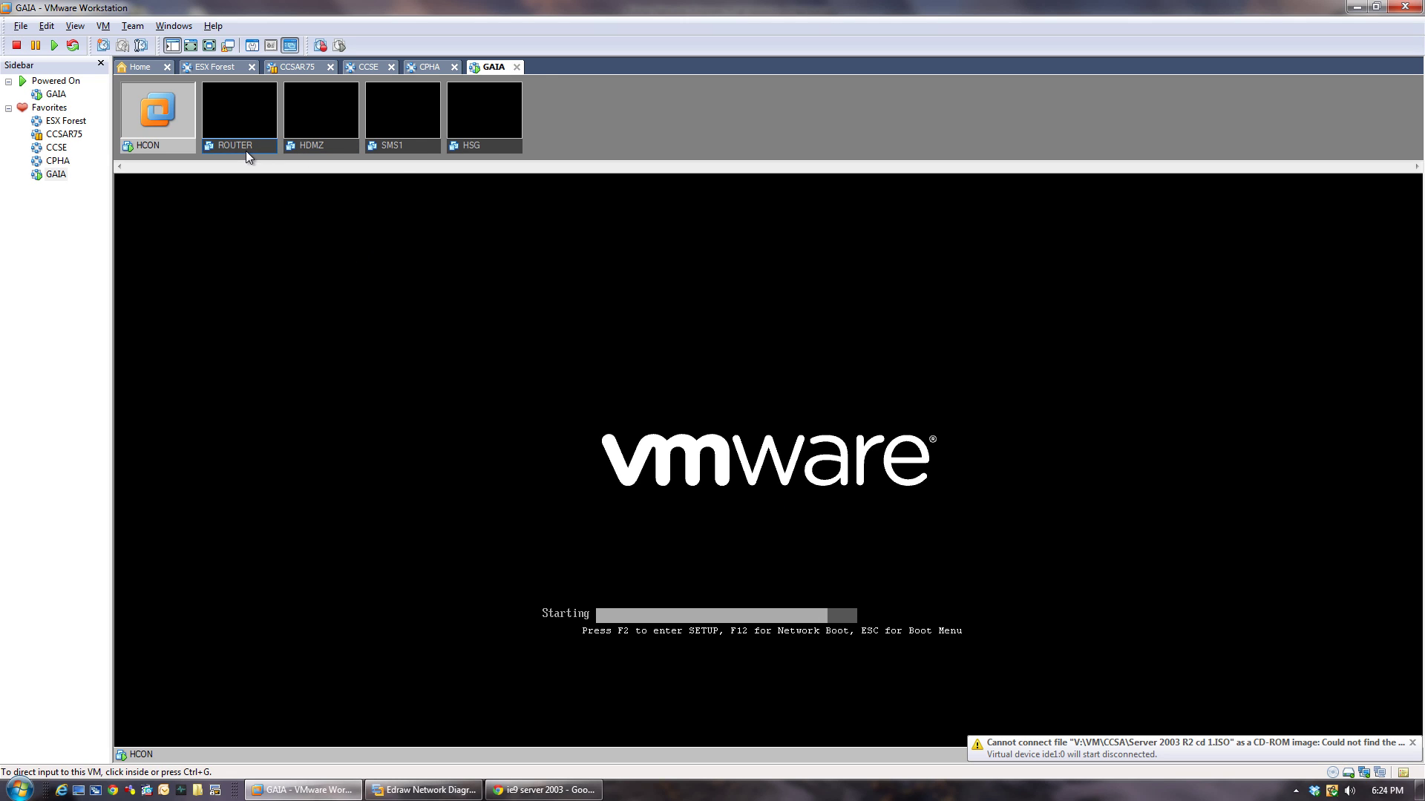
{"action": "right_click", "coordinate": [246, 151]}
{"action": "left_click", "coordinate": [274, 161]}
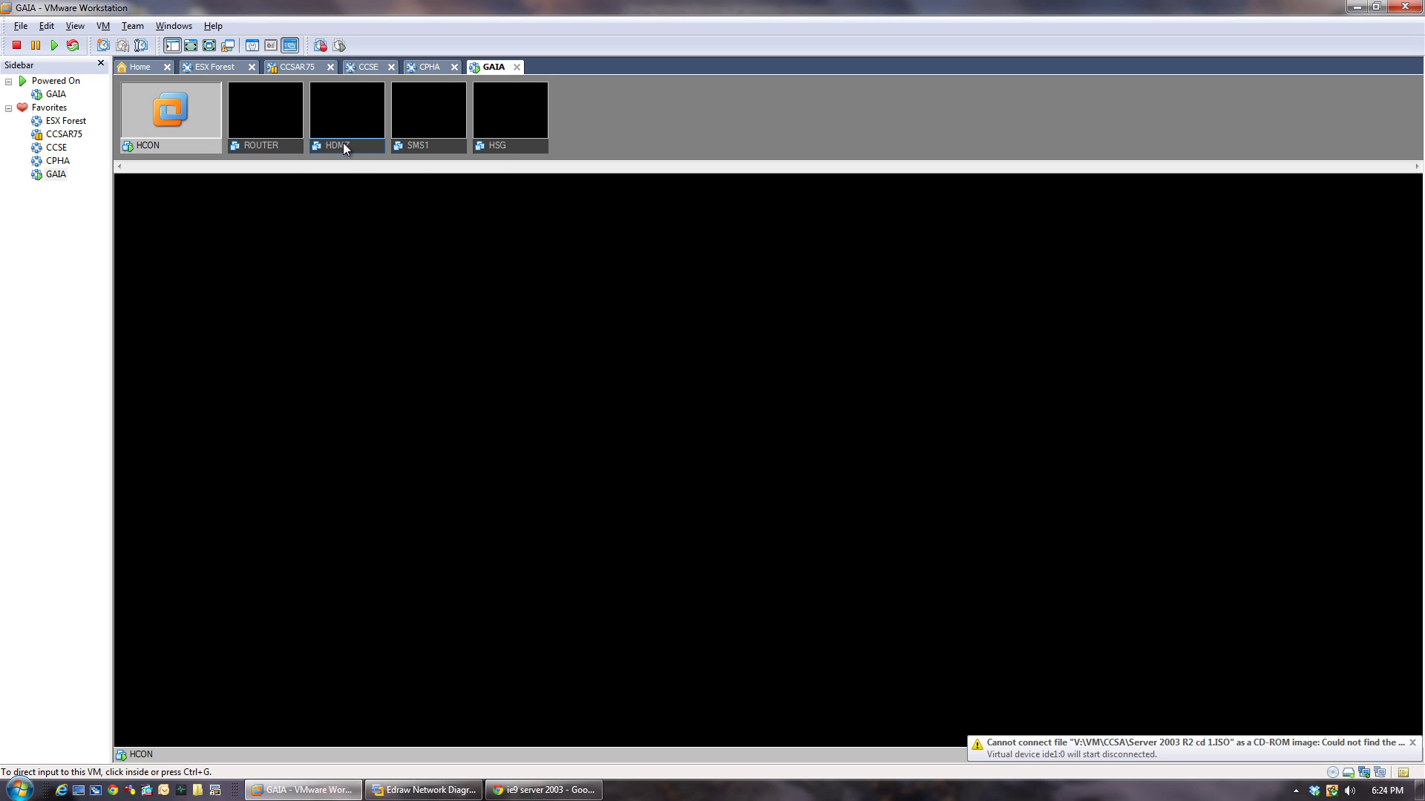
{"action": "right_click", "coordinate": [342, 142]}
{"action": "left_click", "coordinate": [361, 154]}
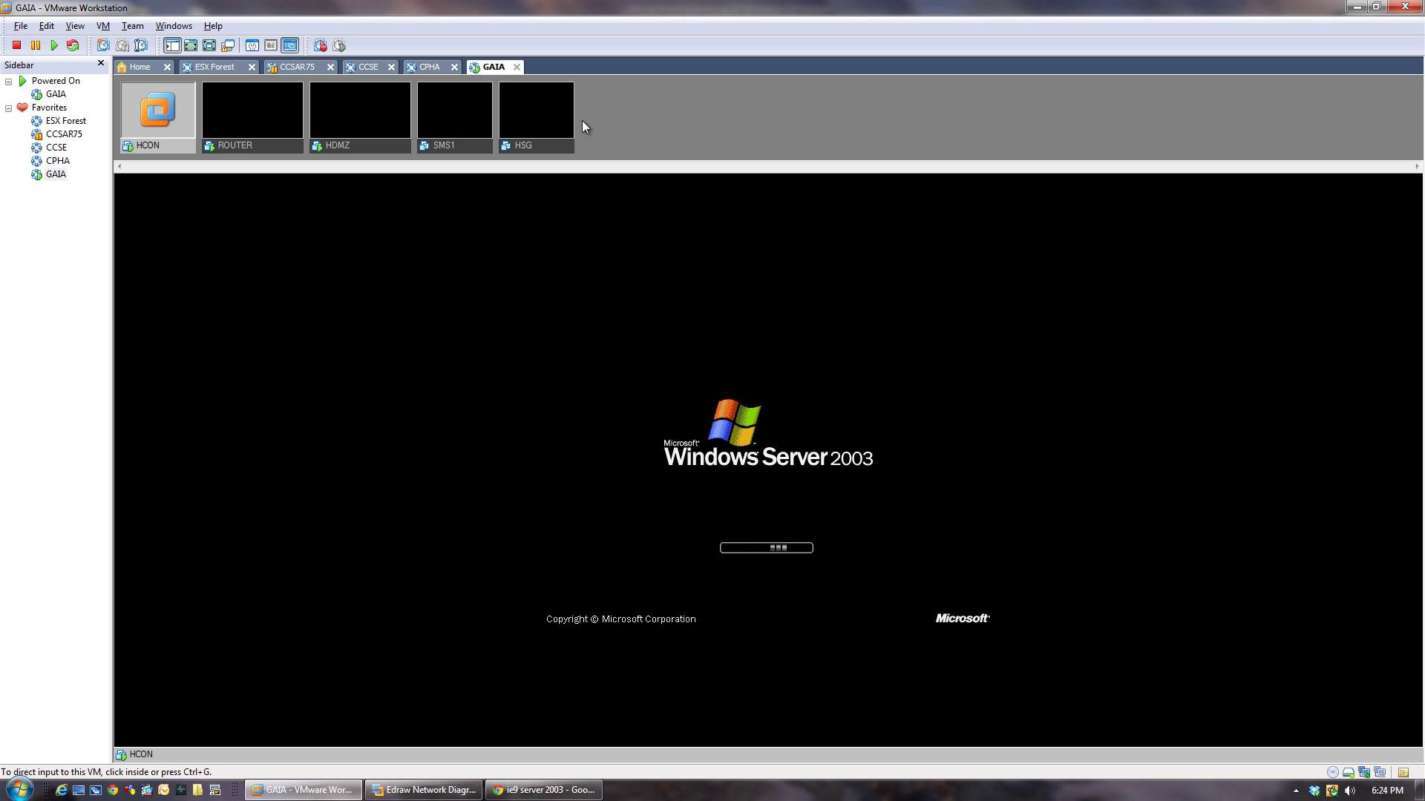
Review the CCSA R75 topology in Edraw, then bring back Chrome's 'ie9 server 2003' results.
{"action": "mouse_move", "coordinate": [425, 790]}
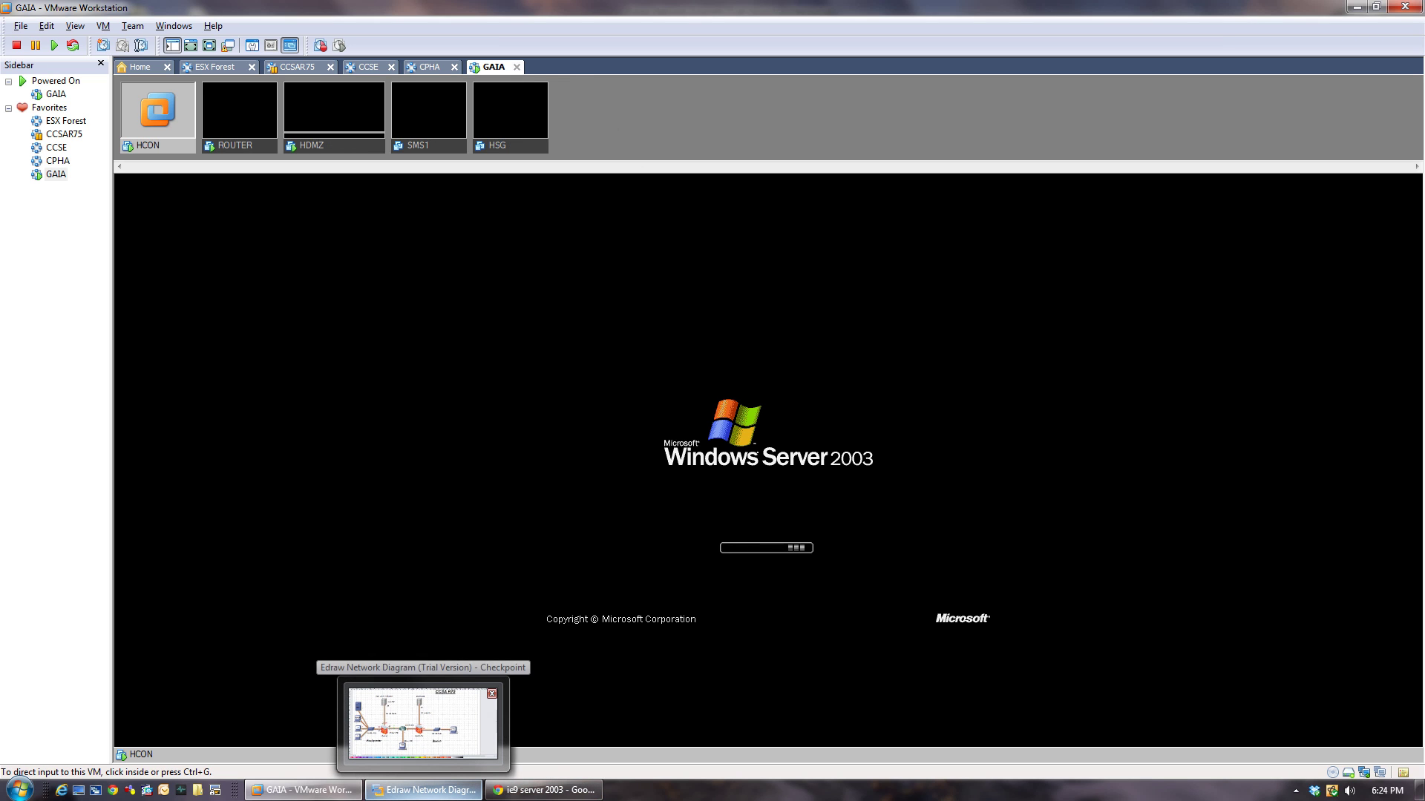
{"action": "left_click", "coordinate": [423, 716]}
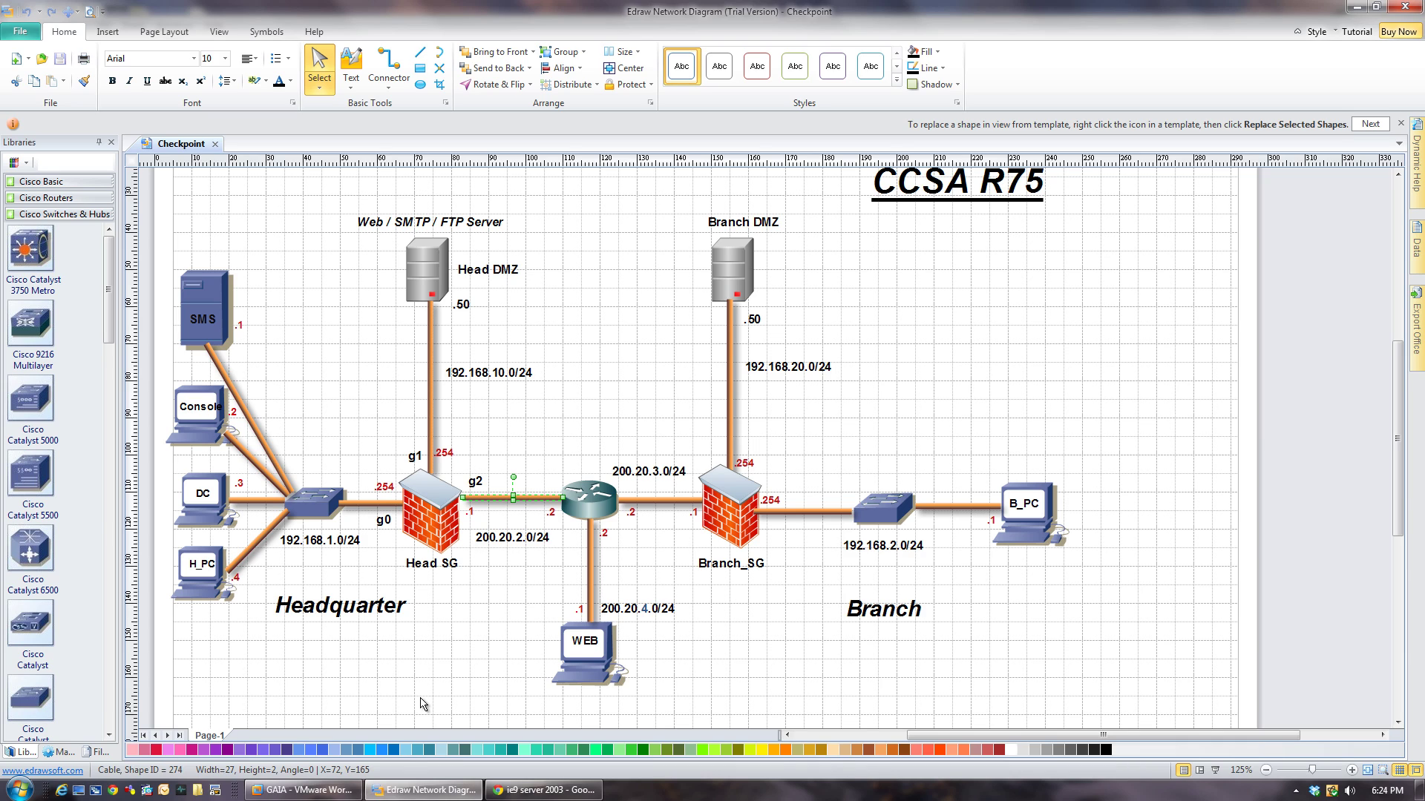
{"action": "left_click", "coordinate": [525, 791]}
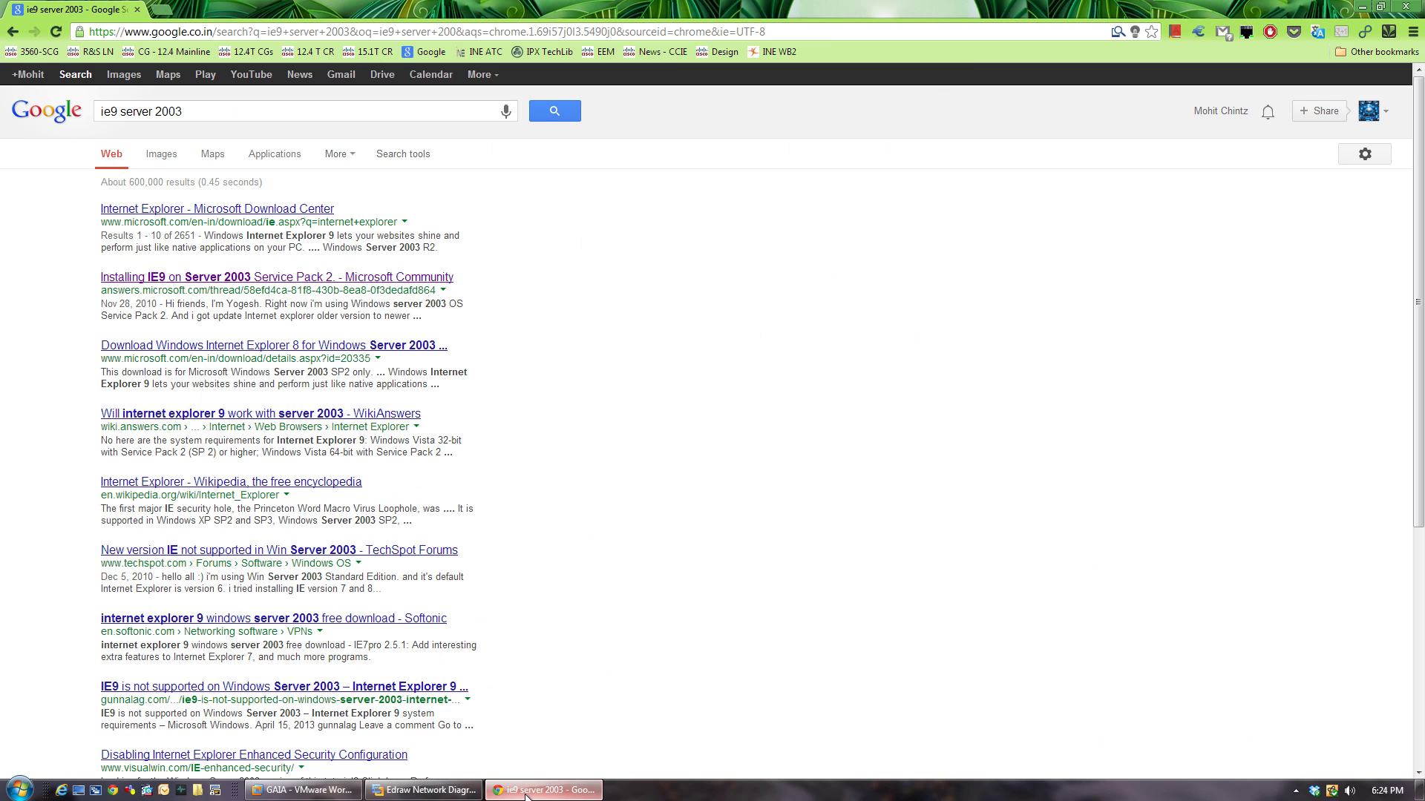
Set the browser aside and return to VMware's GAIA team console showing HCON starting up.
{"action": "left_click", "coordinate": [527, 791]}
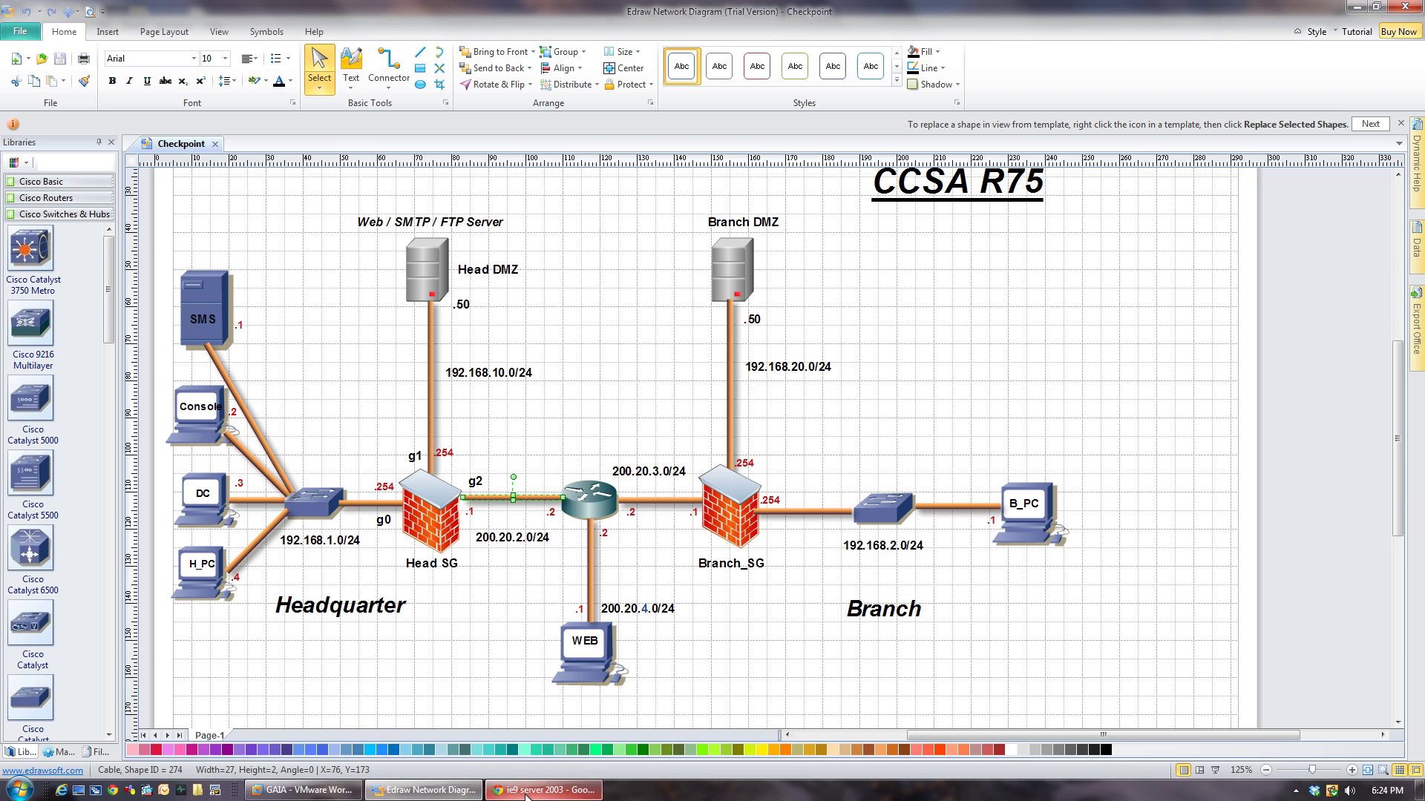
{"action": "left_click", "coordinate": [303, 790]}
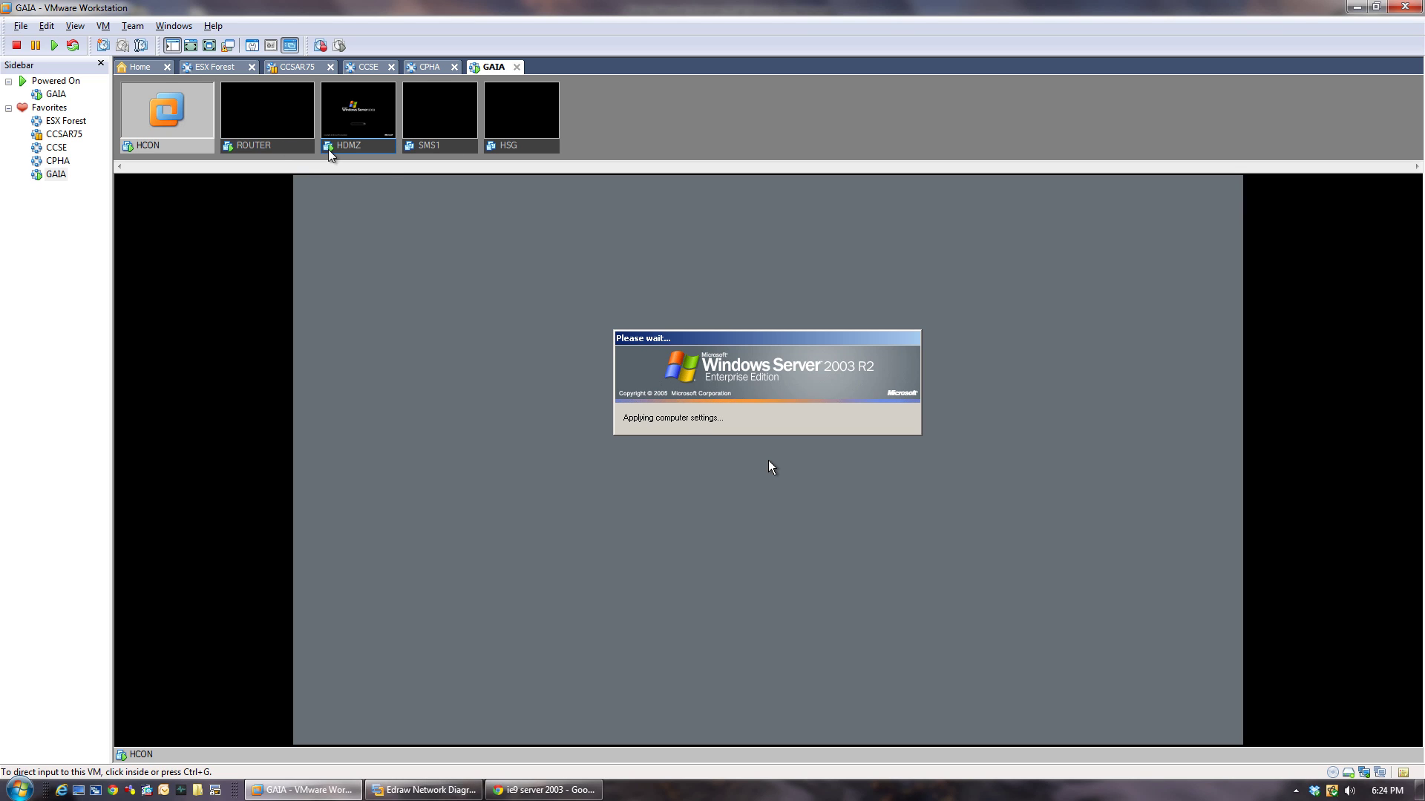
Log on to HCON with Ctrl+Alt+Insert and minimize its FileZilla Server window.
{"action": "left_click", "coordinate": [546, 496]}
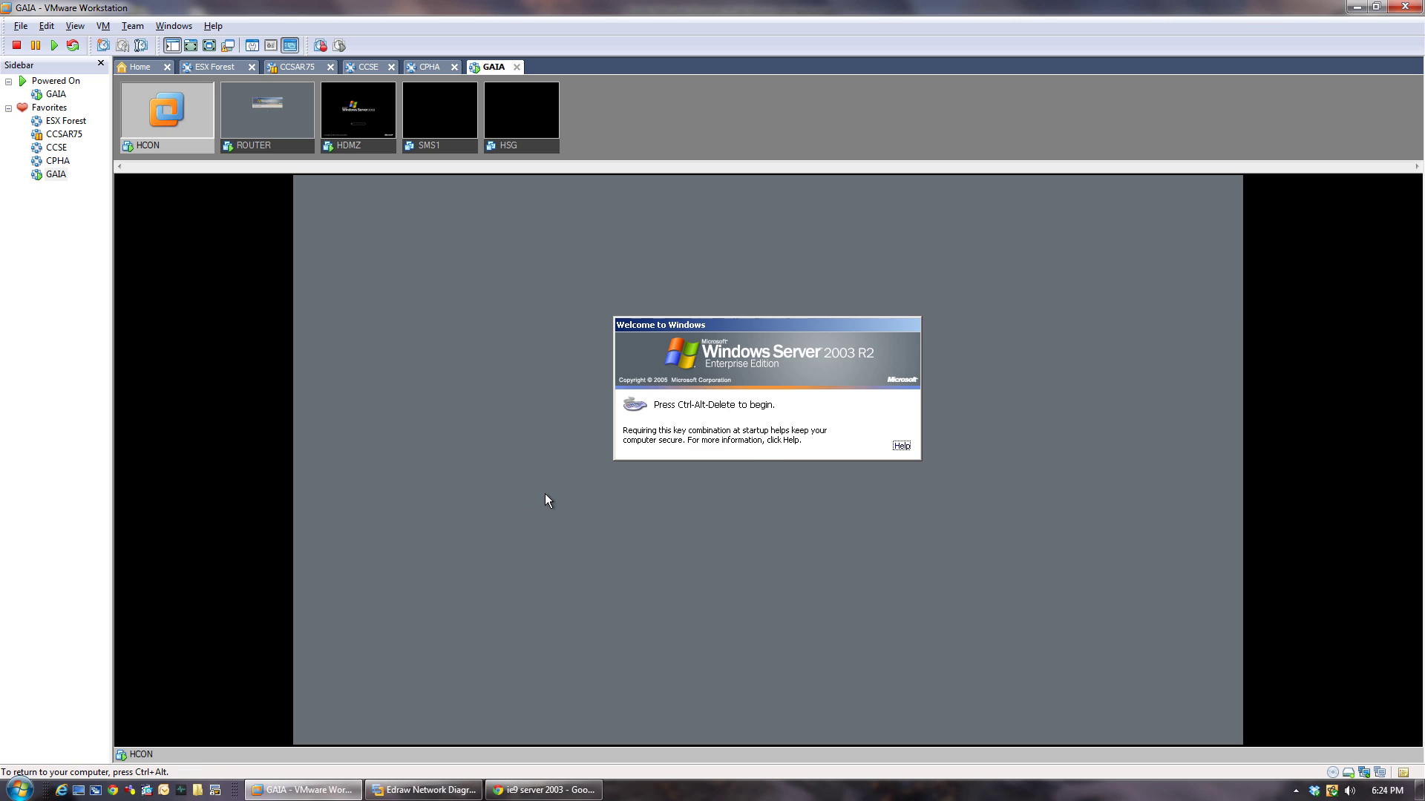
{"action": "key", "text": "ctrl+alt+Insert"}
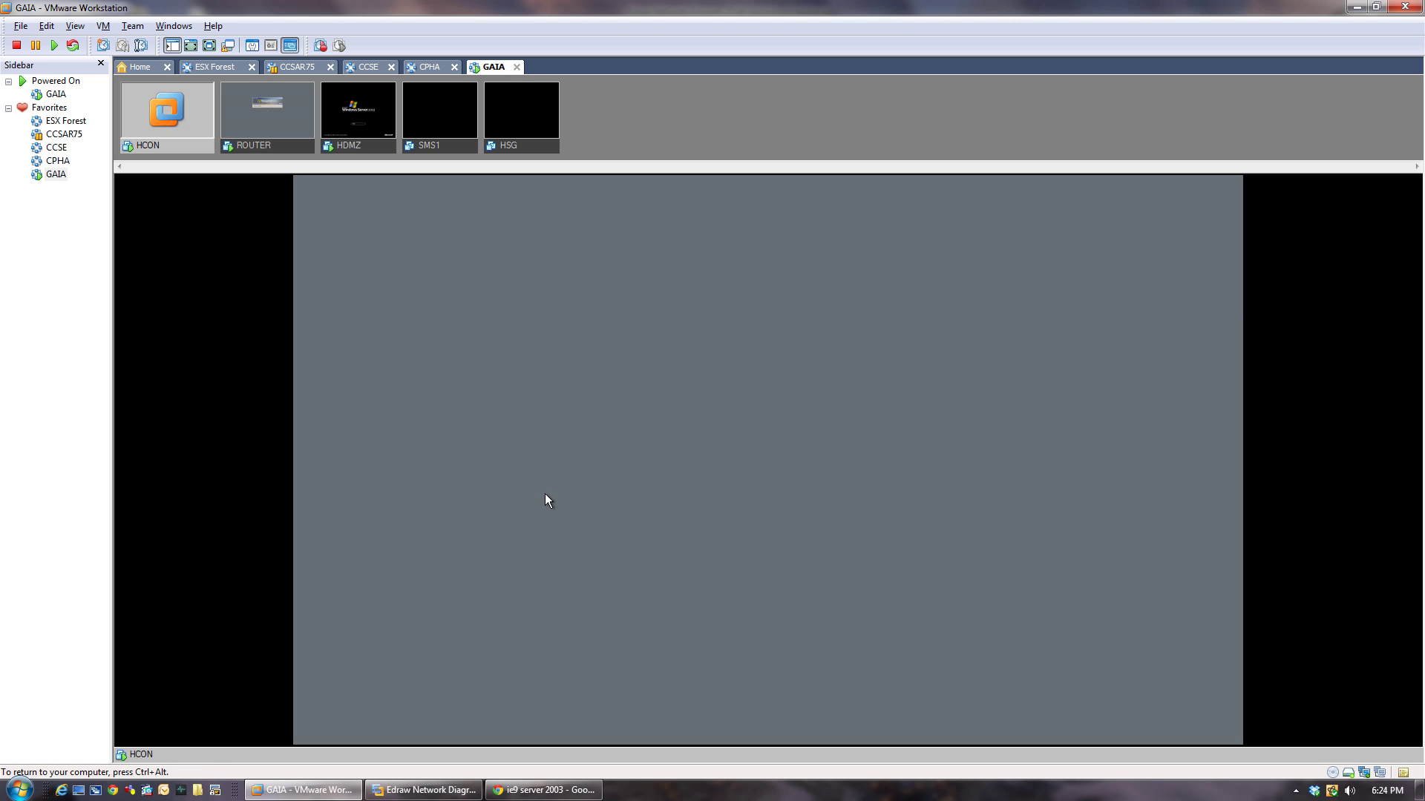
{"action": "key", "text": "ctrl+alt"}
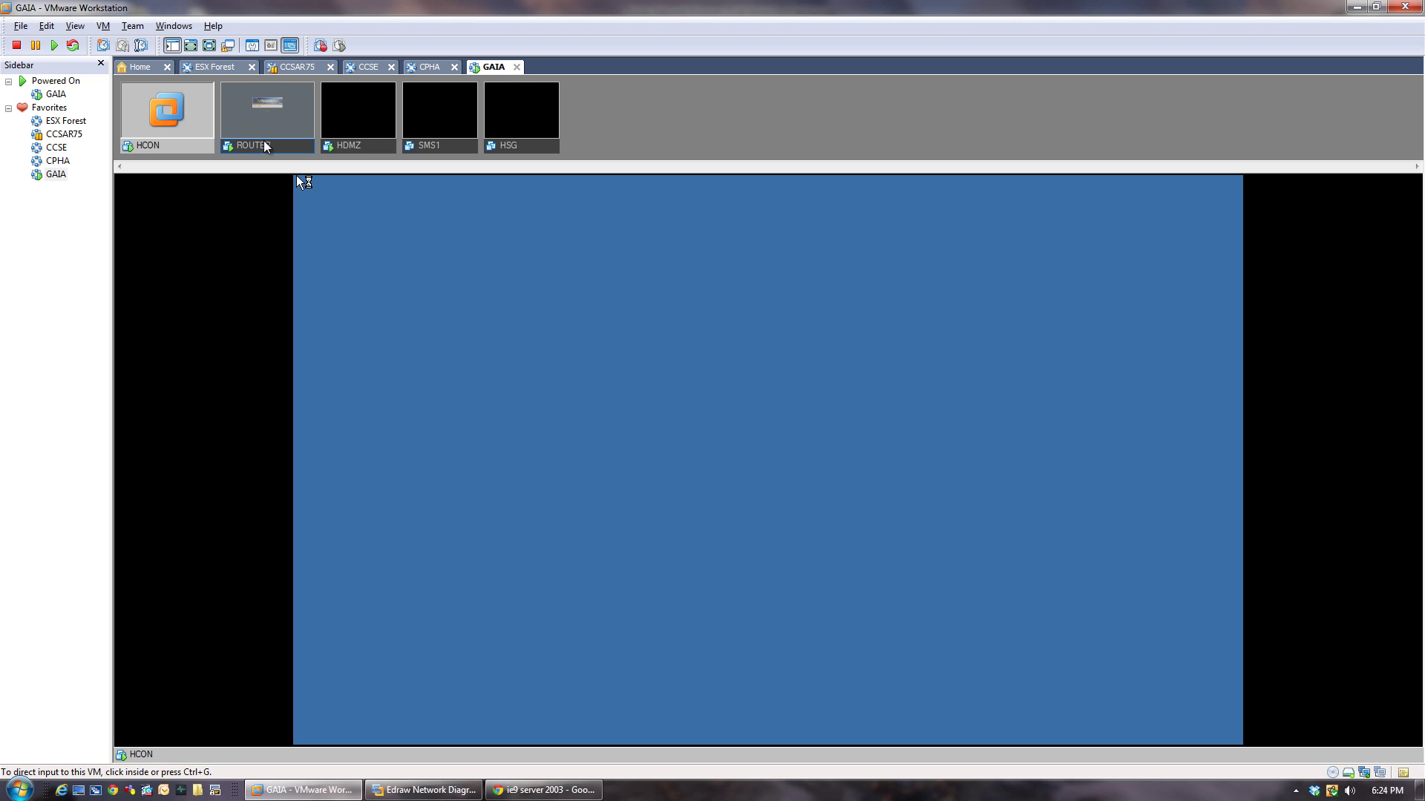
{"action": "left_click", "coordinate": [273, 146]}
{"action": "left_click", "coordinate": [362, 149]}
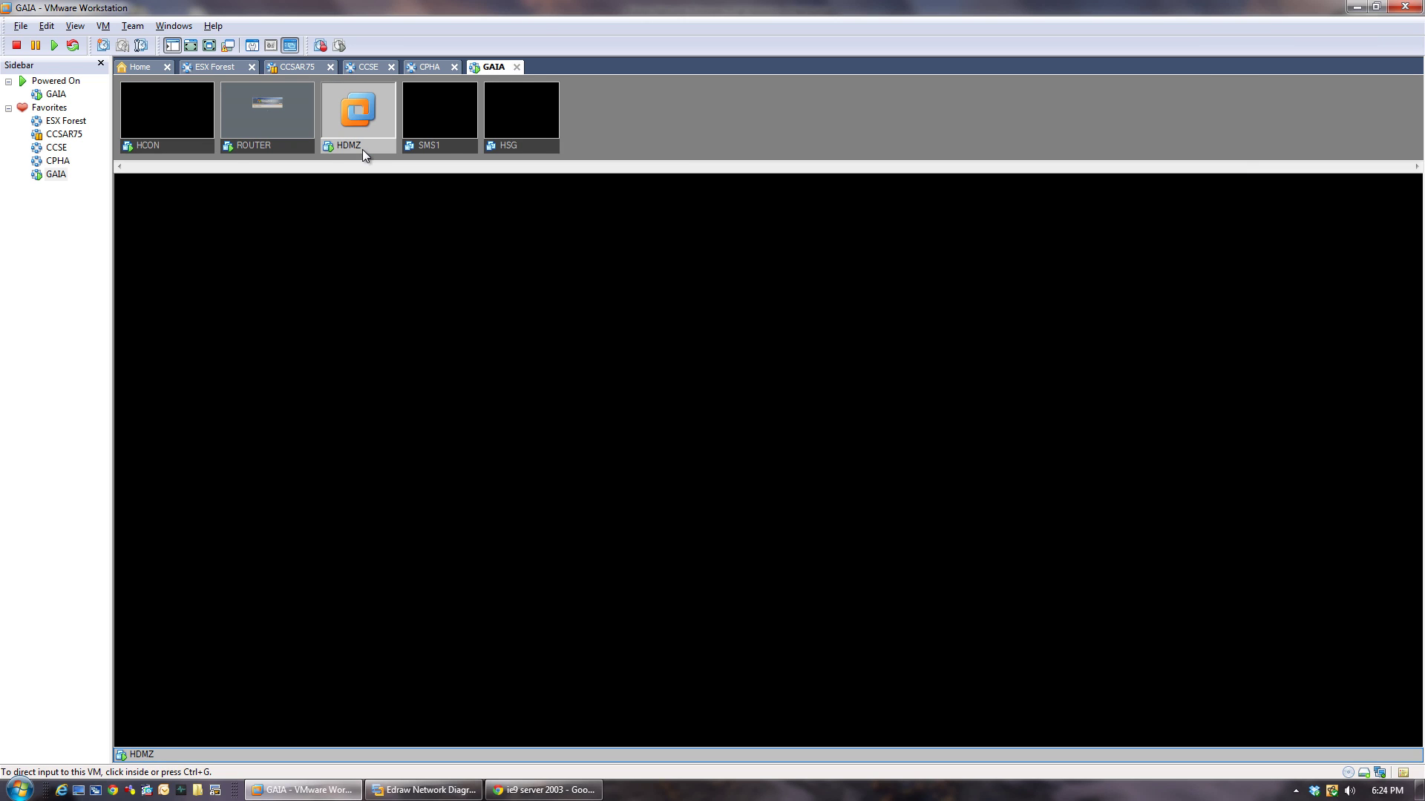
{"action": "left_click", "coordinate": [174, 149]}
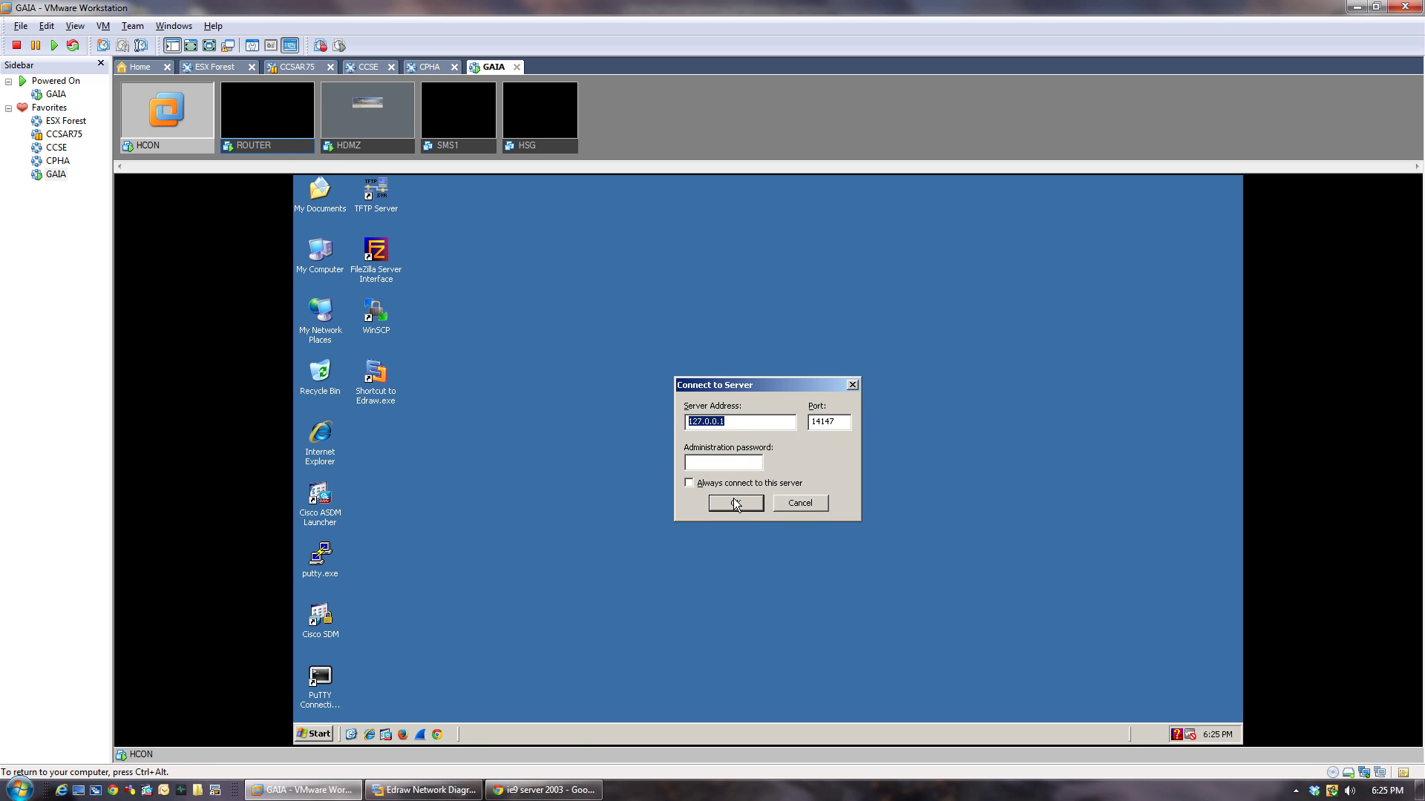
{"action": "left_click", "coordinate": [735, 504]}
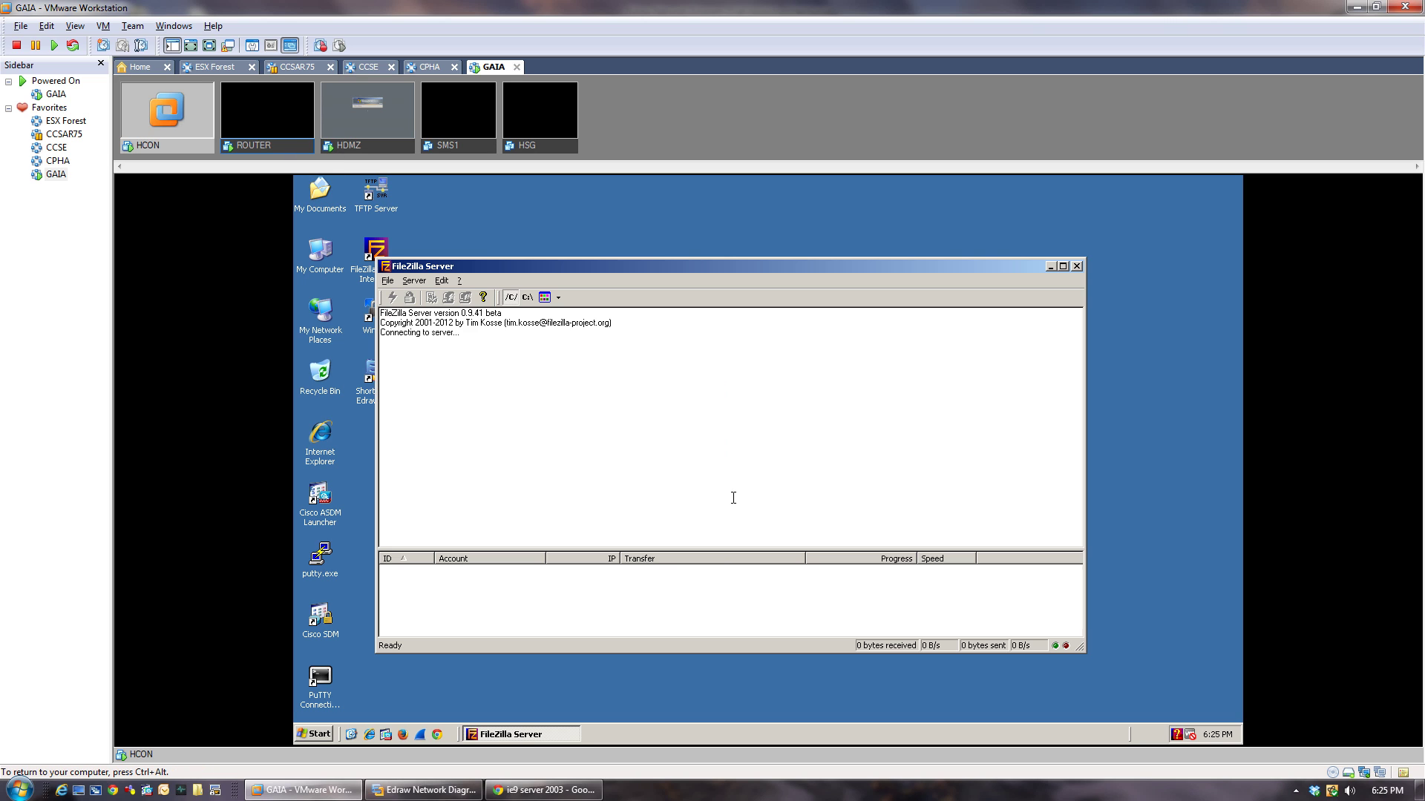
{"action": "left_click", "coordinate": [1046, 267]}
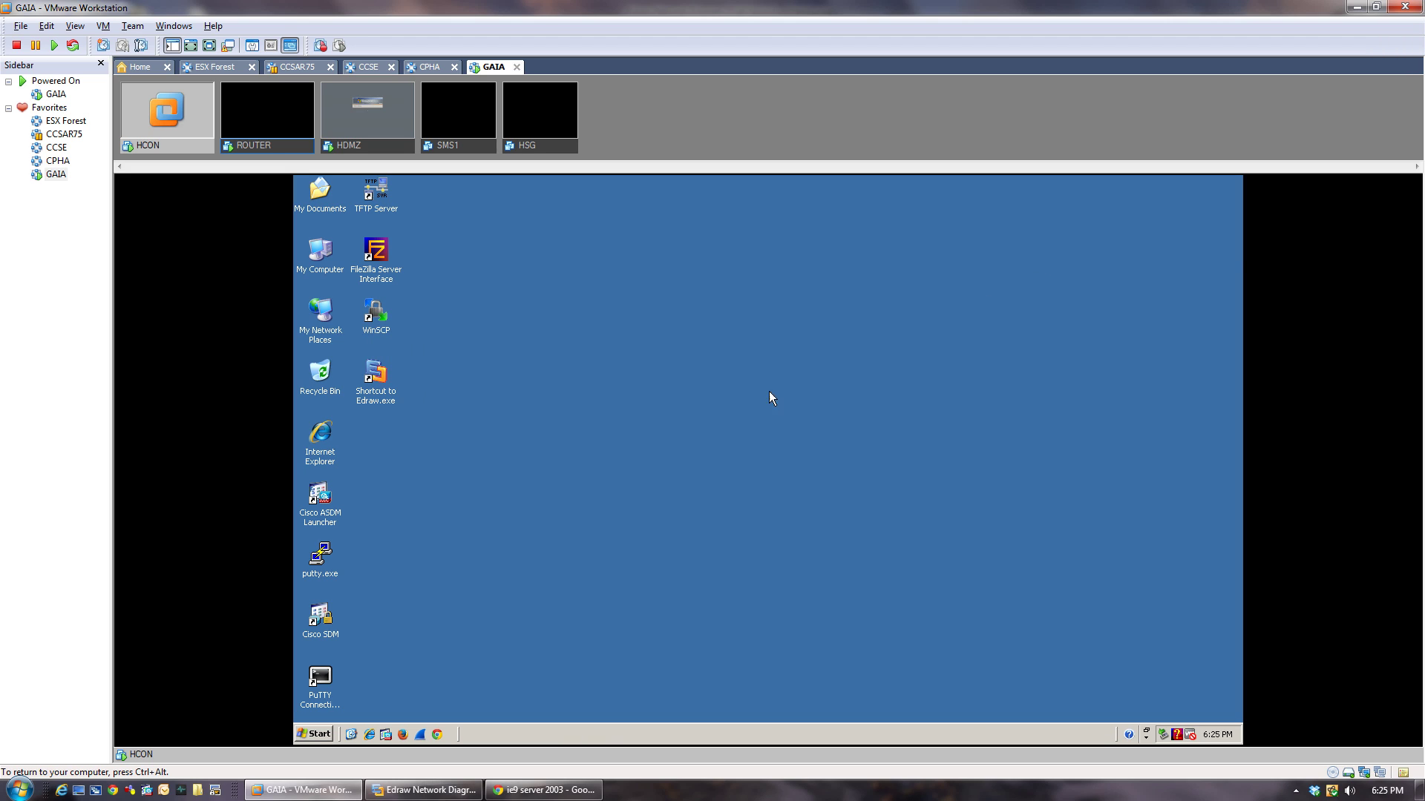
Log on to the ROUTER guest with Ctrl+Alt+Insert.
{"action": "left_click", "coordinate": [281, 148]}
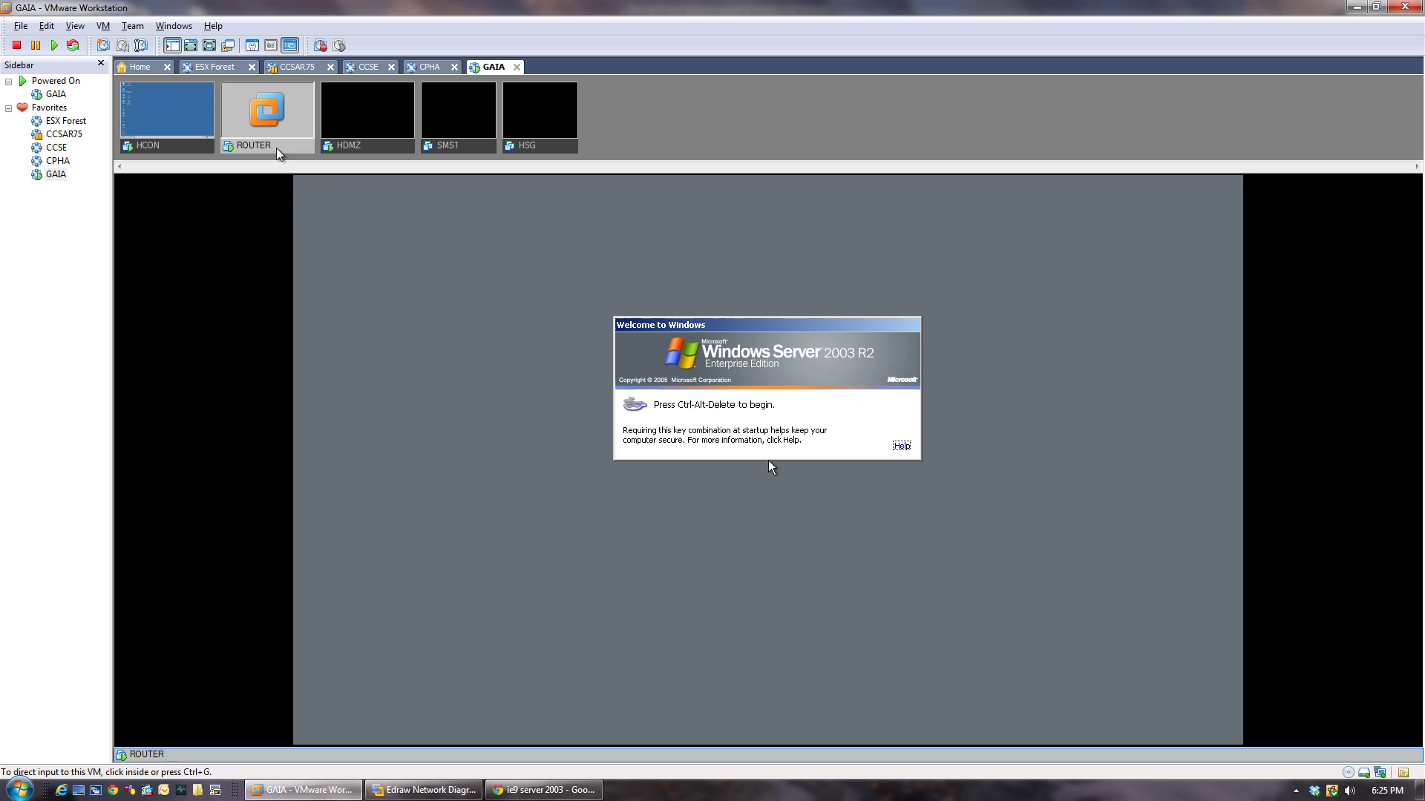
{"action": "left_click", "coordinate": [378, 196]}
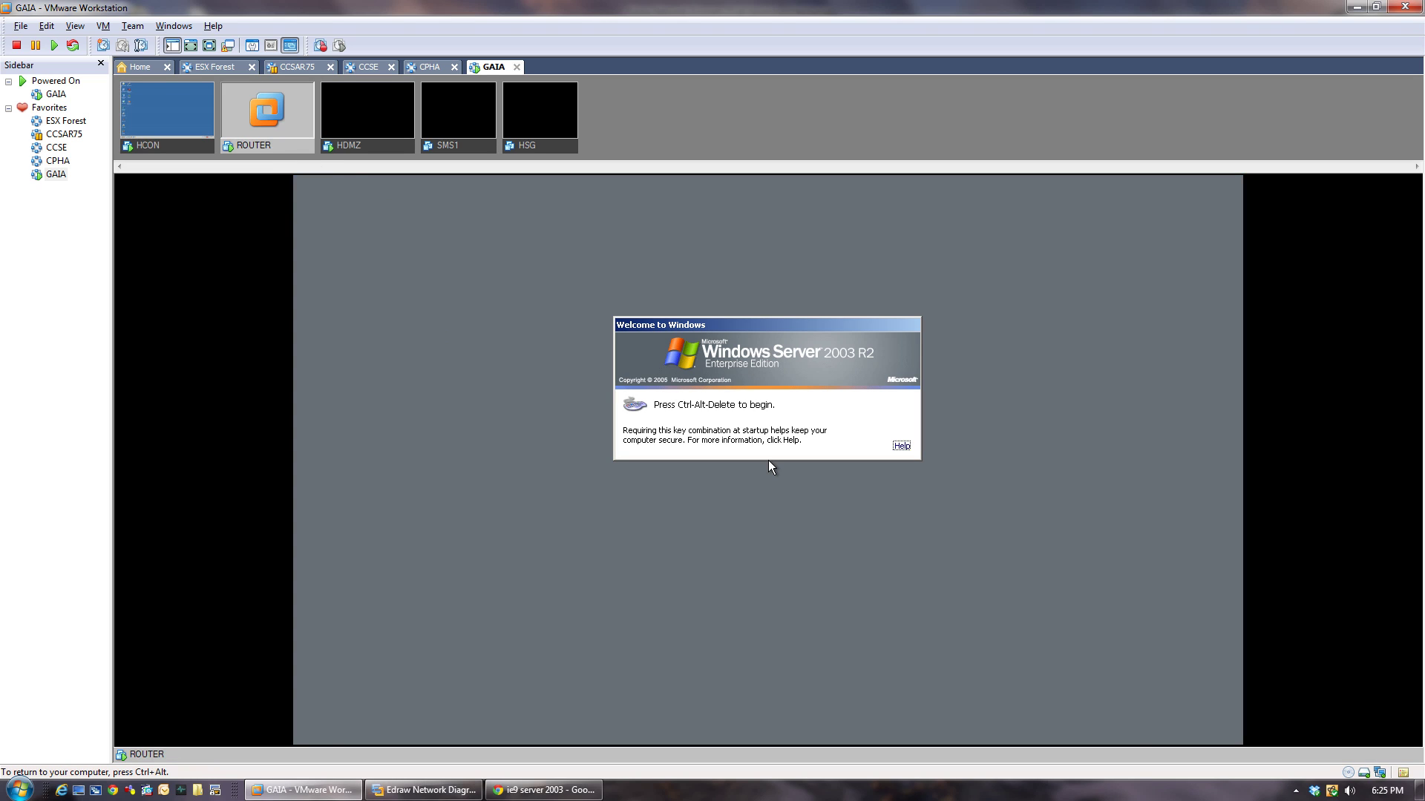
{"action": "key", "text": "ctrl+alt+Insert"}
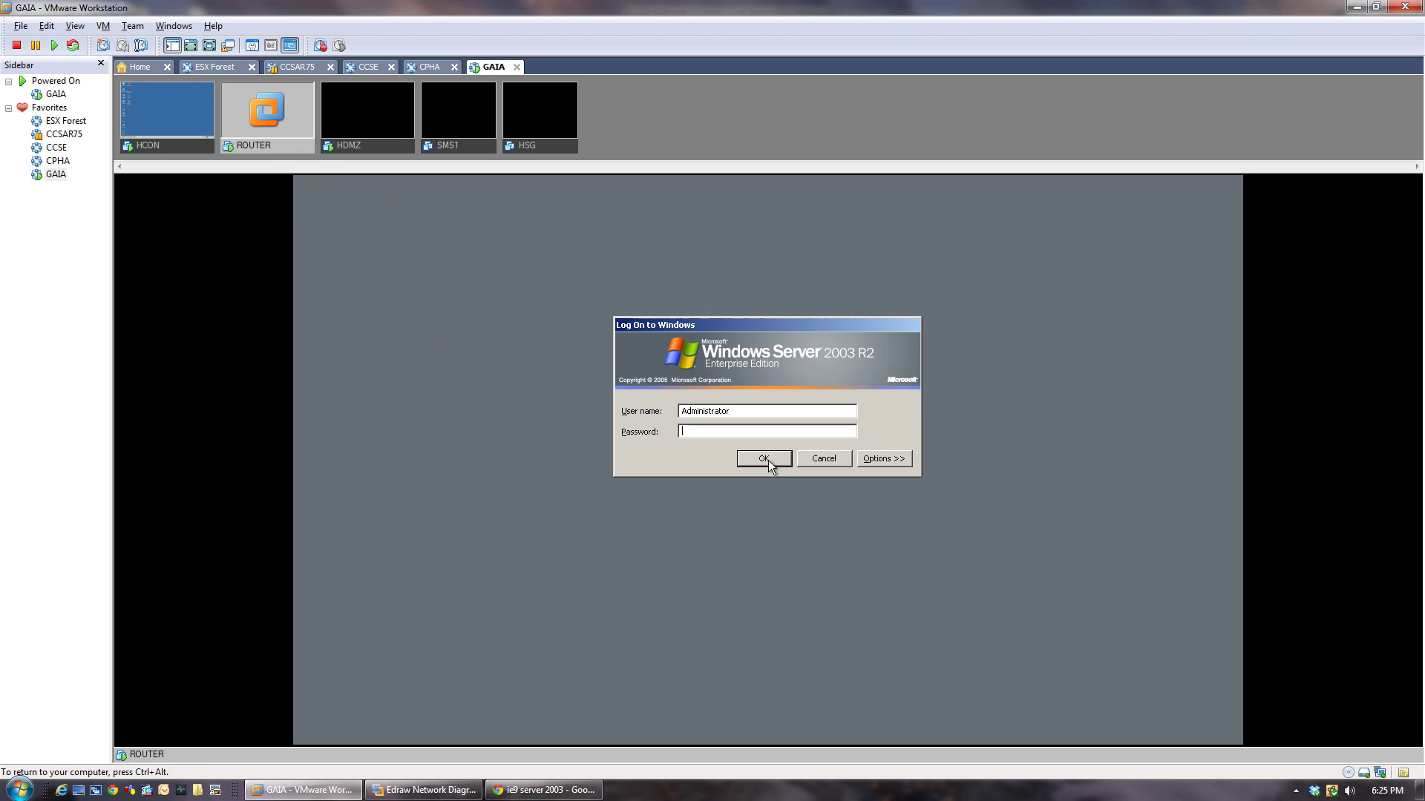
{"action": "left_click", "coordinate": [768, 460]}
{"action": "key", "text": "ctrl+alt"}
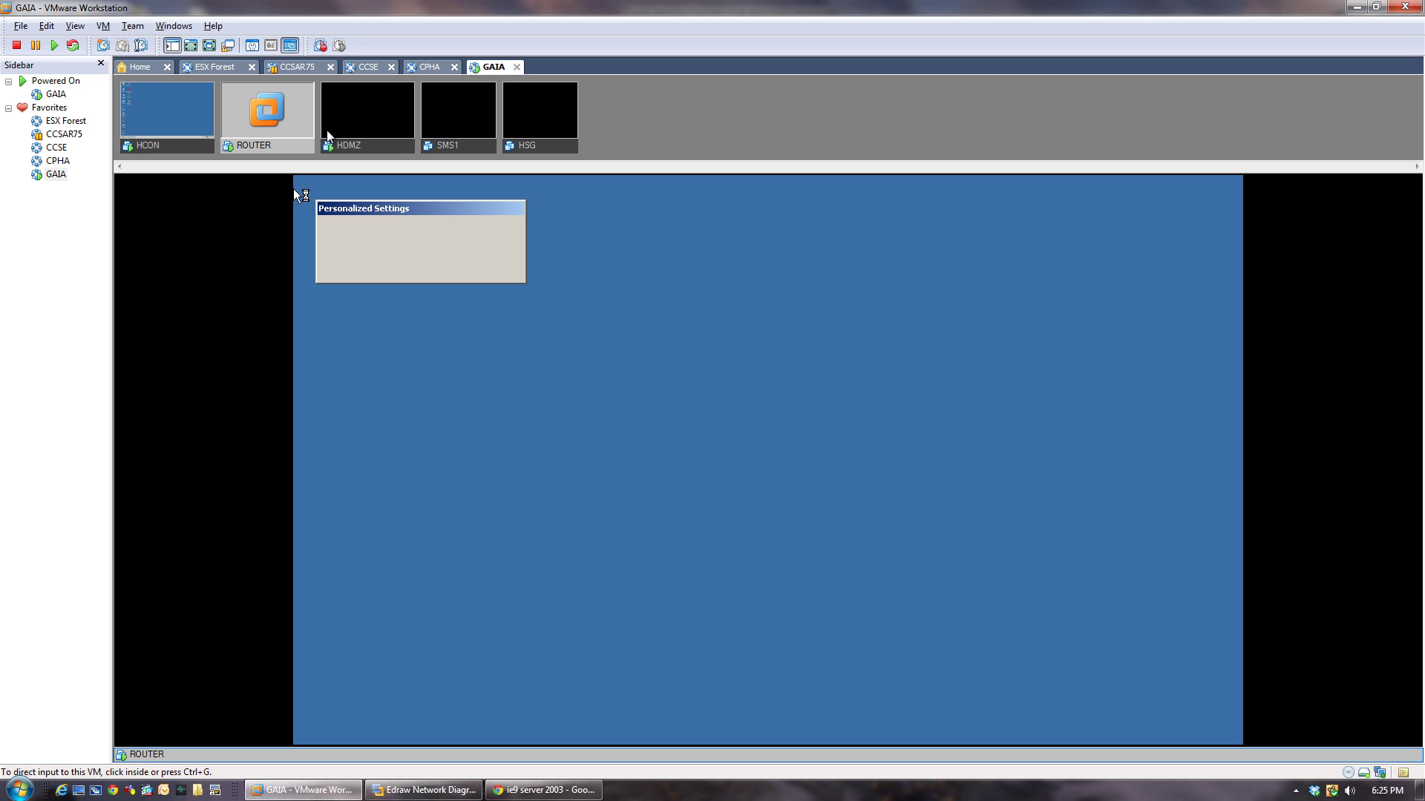
Log on to the HDMZ guest, then return the console to HCON.
{"action": "left_click", "coordinate": [362, 147]}
{"action": "left_click", "coordinate": [445, 326]}
{"action": "key", "text": "ctrl+alt+Insert"}
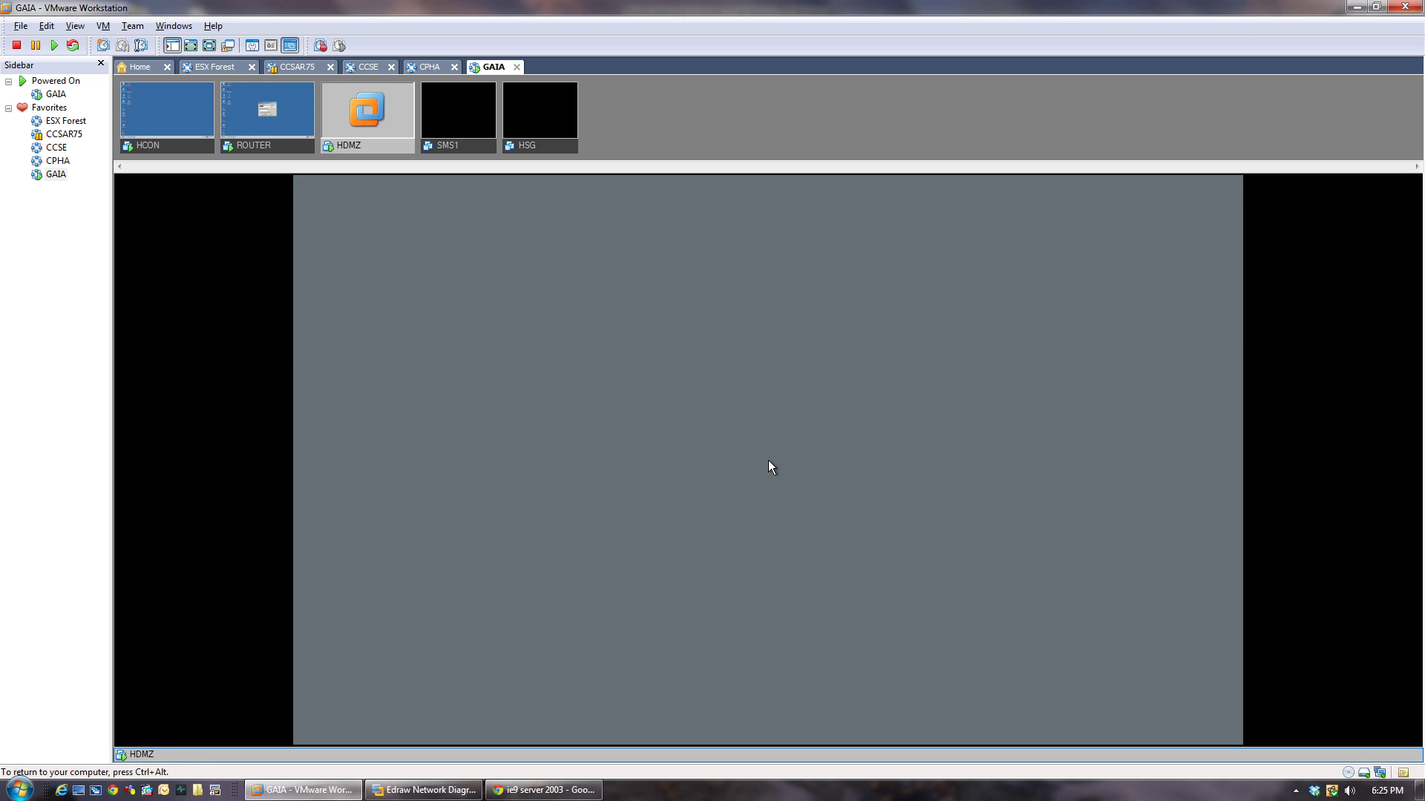
{"action": "key", "text": "ctrl+alt"}
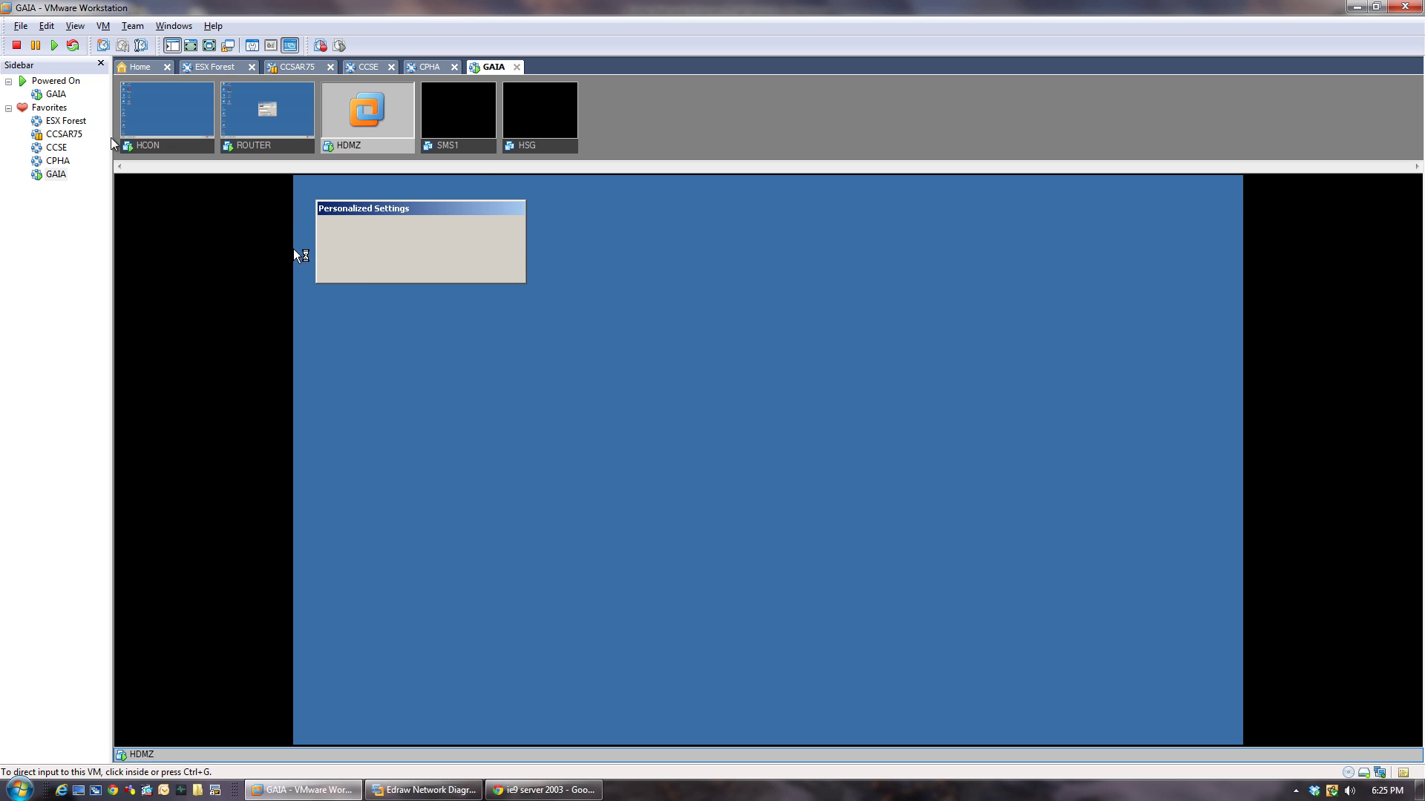
{"action": "left_click", "coordinate": [152, 147]}
{"action": "left_click", "coordinate": [320, 252]}
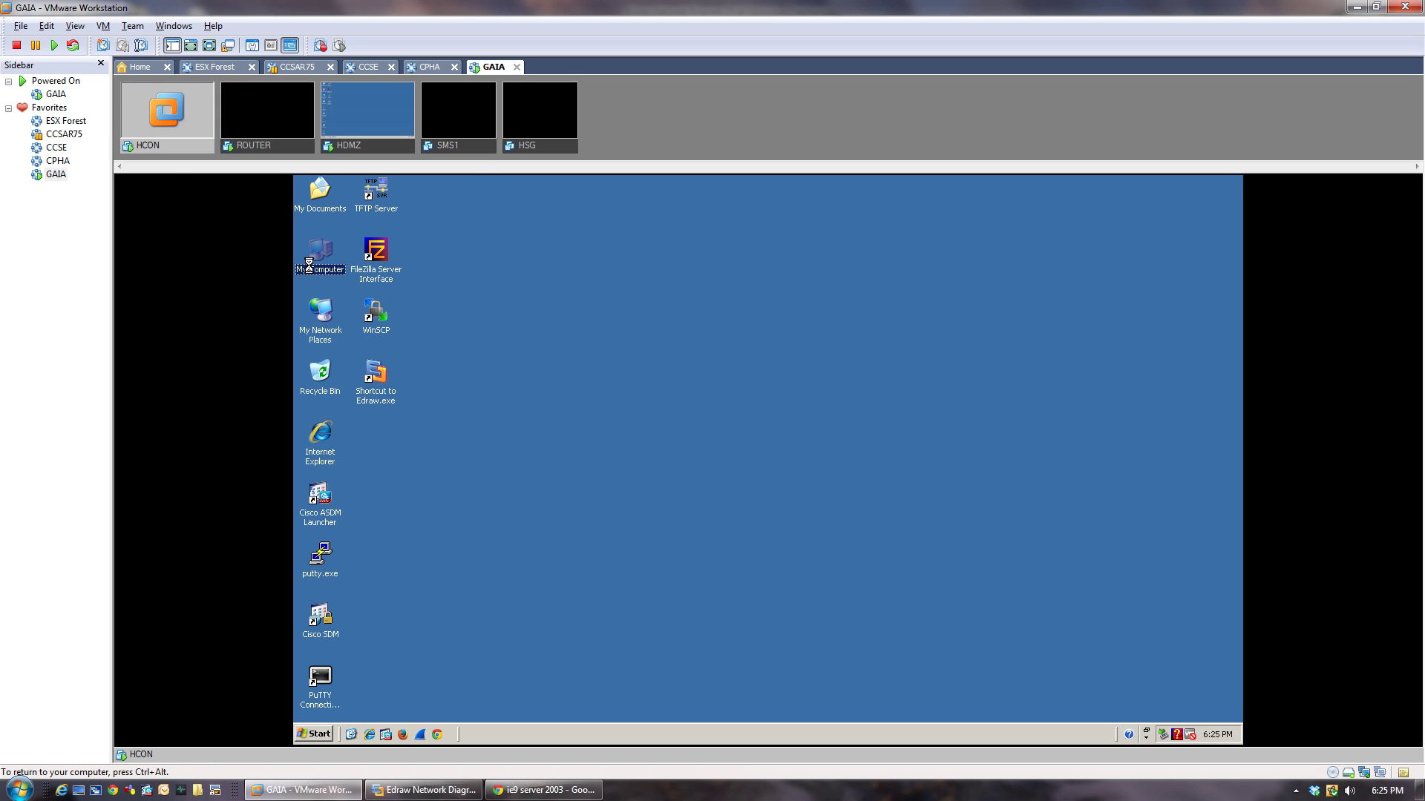
Check HCON's computer name and workgroup in System Properties, then close it.
{"action": "right_click", "coordinate": [311, 265]}
{"action": "left_click", "coordinate": [356, 407]}
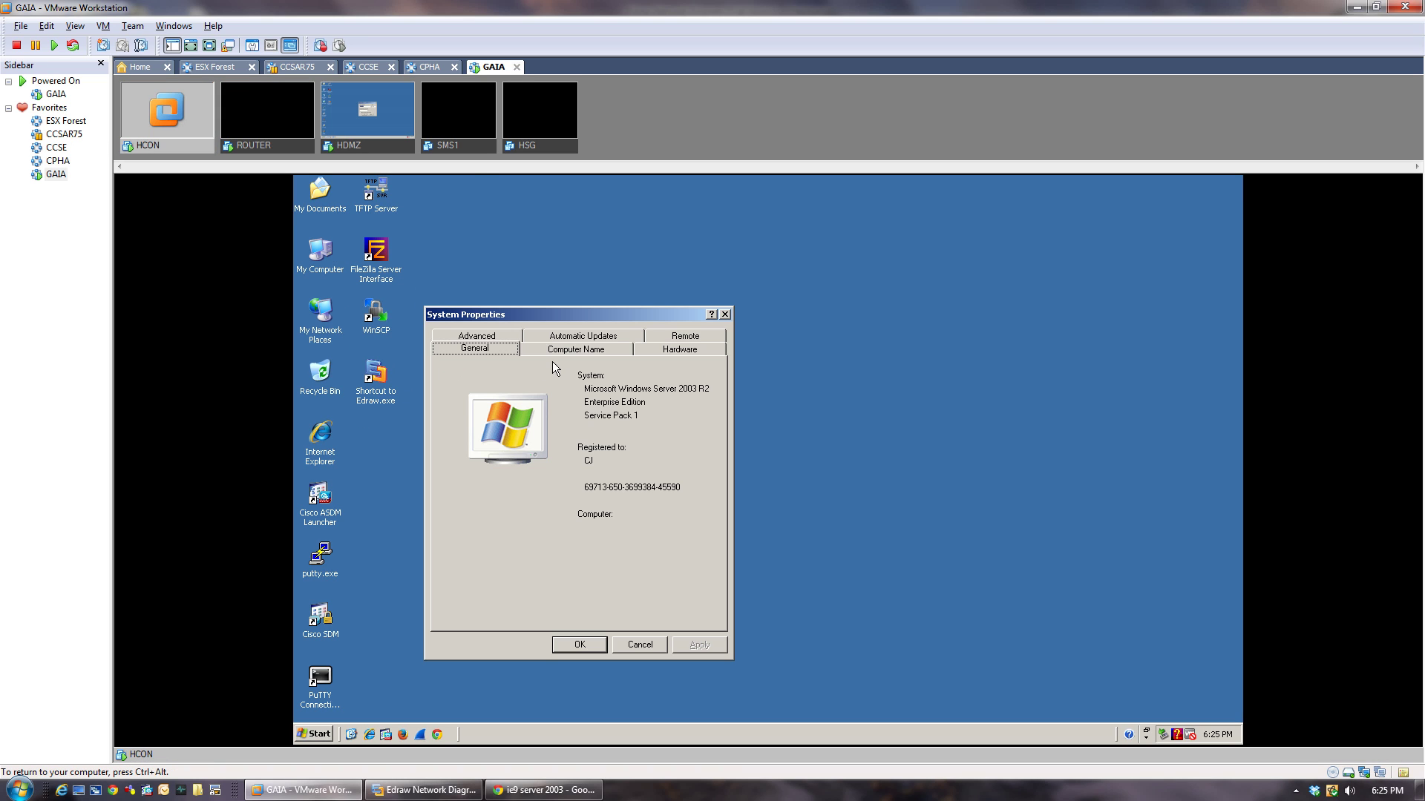
{"action": "left_click", "coordinate": [576, 349]}
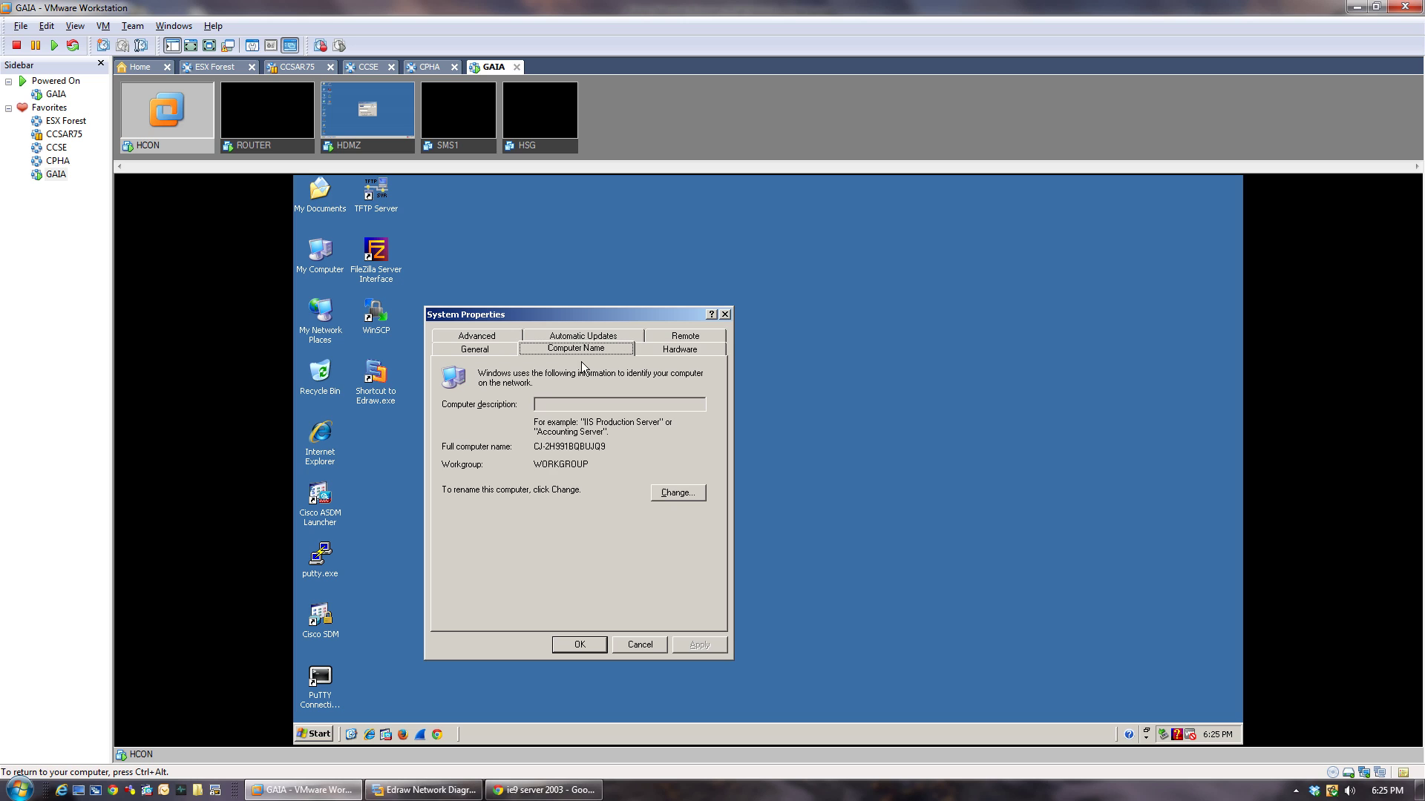
{"action": "left_click", "coordinate": [725, 315]}
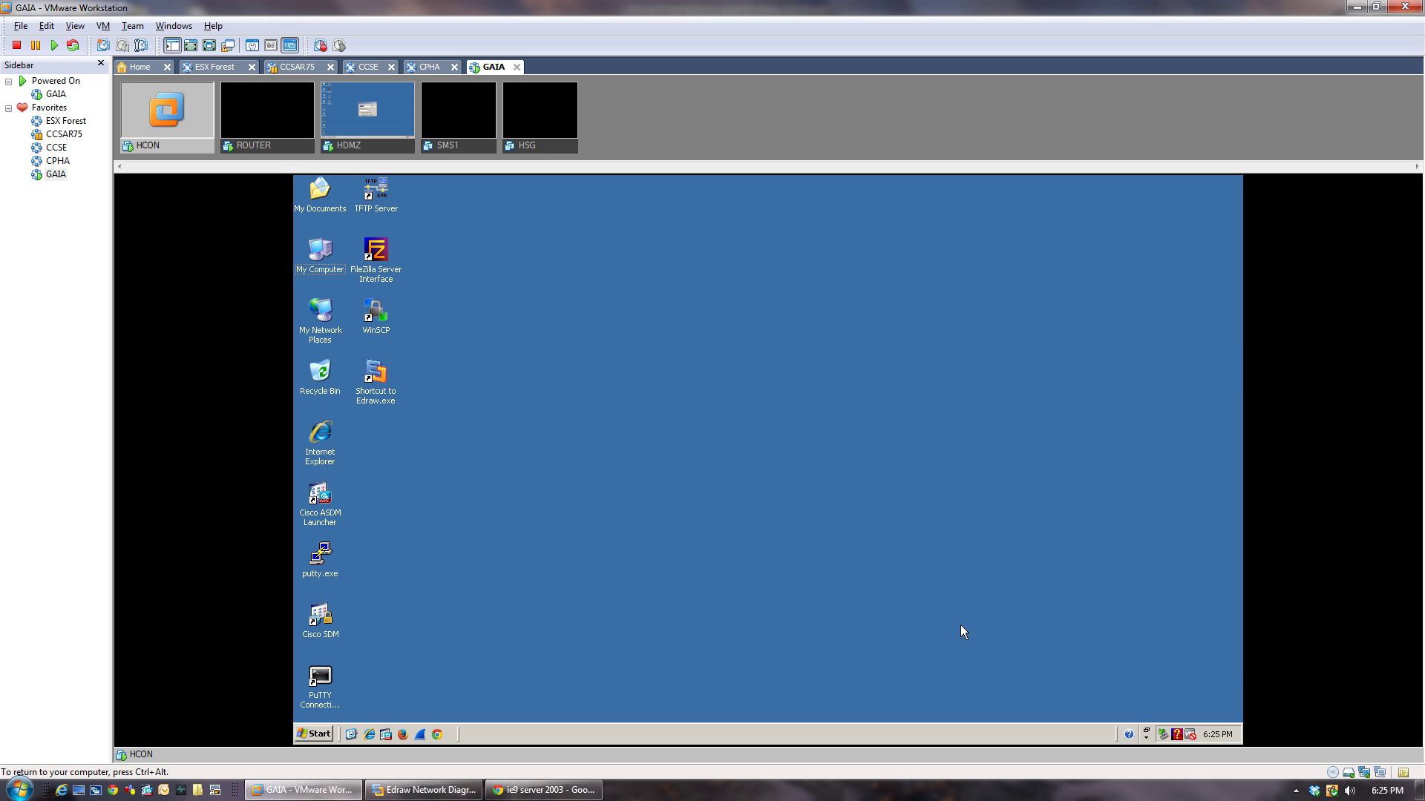
Cancel the FileZilla connection prompt and close FileZilla Server on both HDMZ and ROUTER.
{"action": "mouse_move", "coordinate": [1221, 739]}
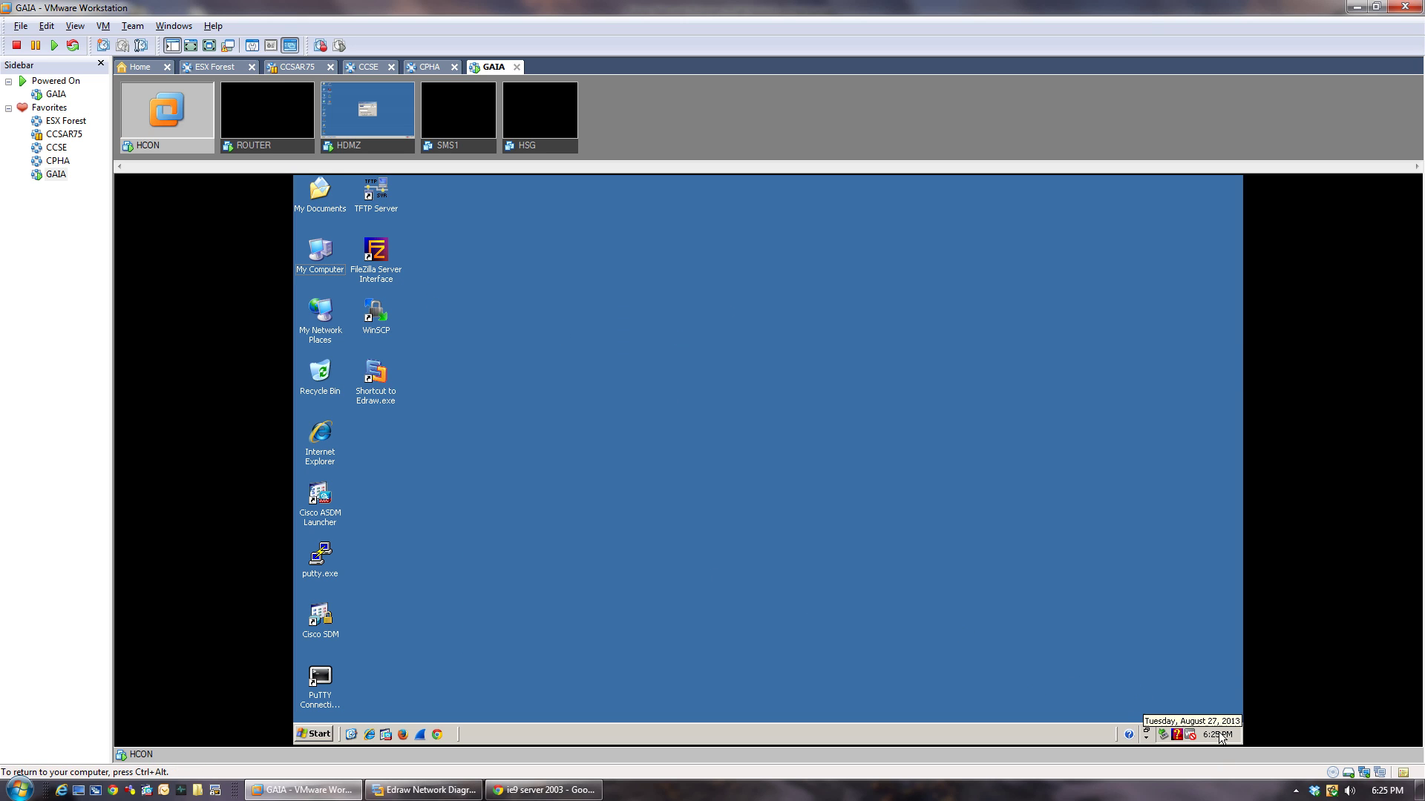
{"action": "left_click", "coordinate": [380, 145]}
{"action": "left_click", "coordinate": [784, 504]}
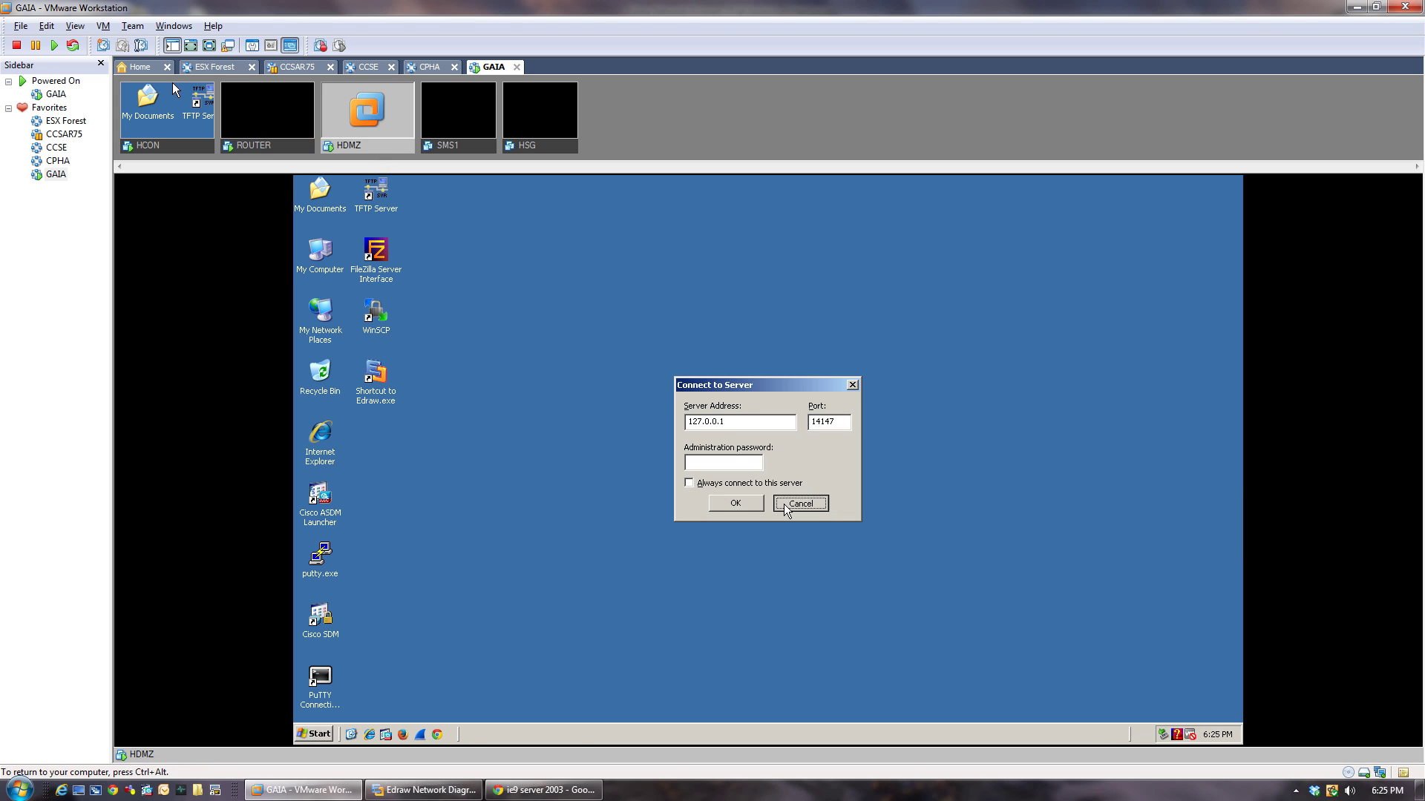
{"action": "left_click", "coordinate": [1077, 266]}
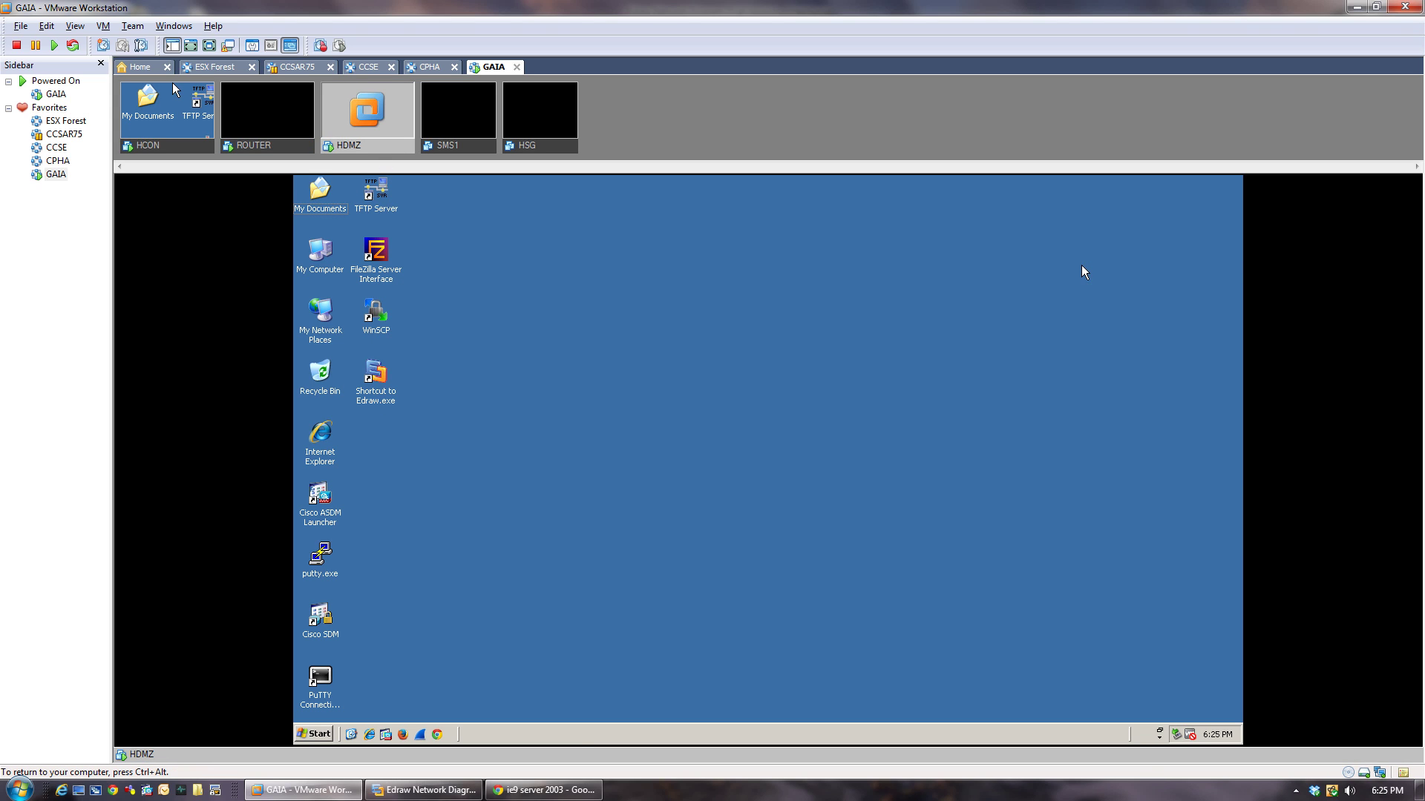
{"action": "key", "text": "ctrl+alt"}
{"action": "left_click", "coordinate": [263, 152]}
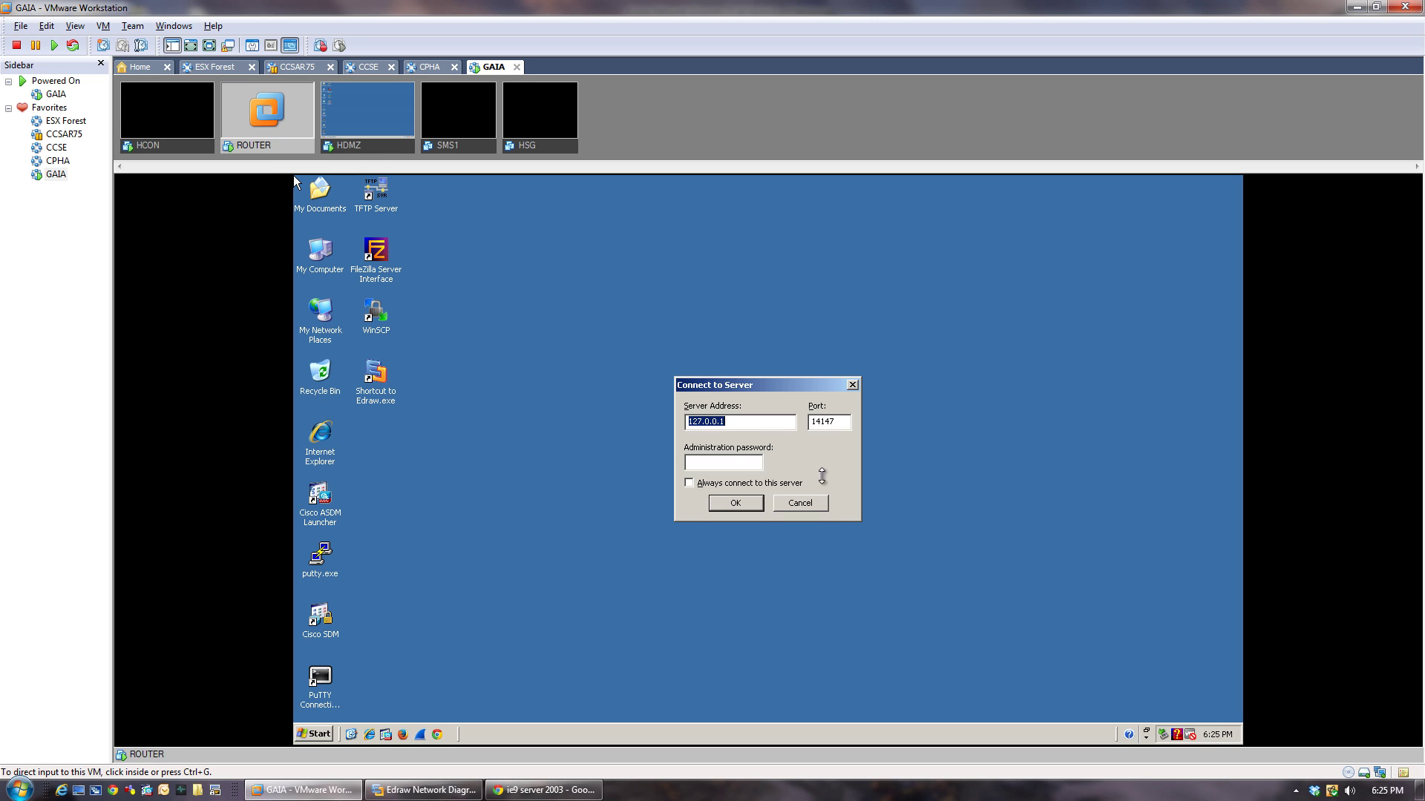
{"action": "left_click", "coordinate": [809, 502]}
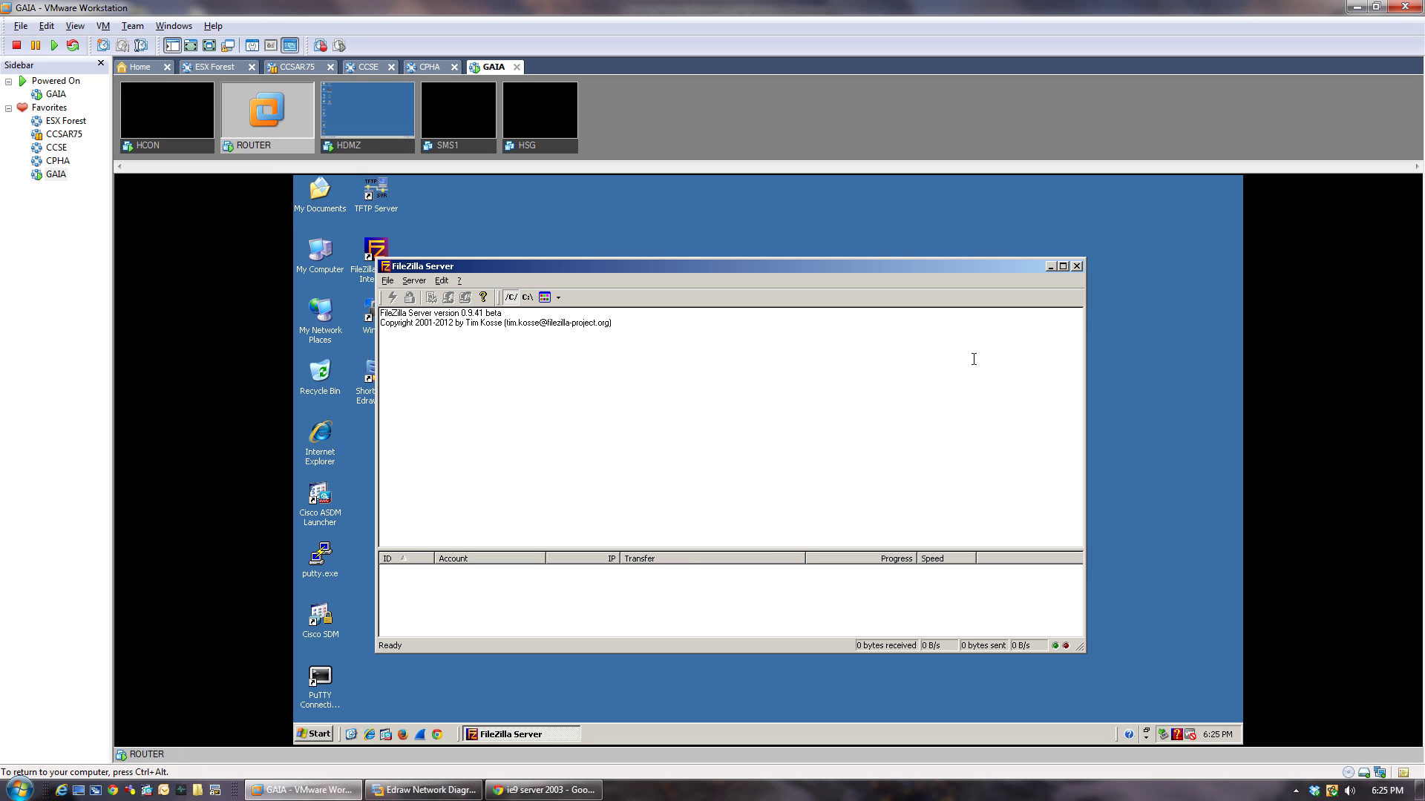
{"action": "left_click", "coordinate": [1077, 266]}
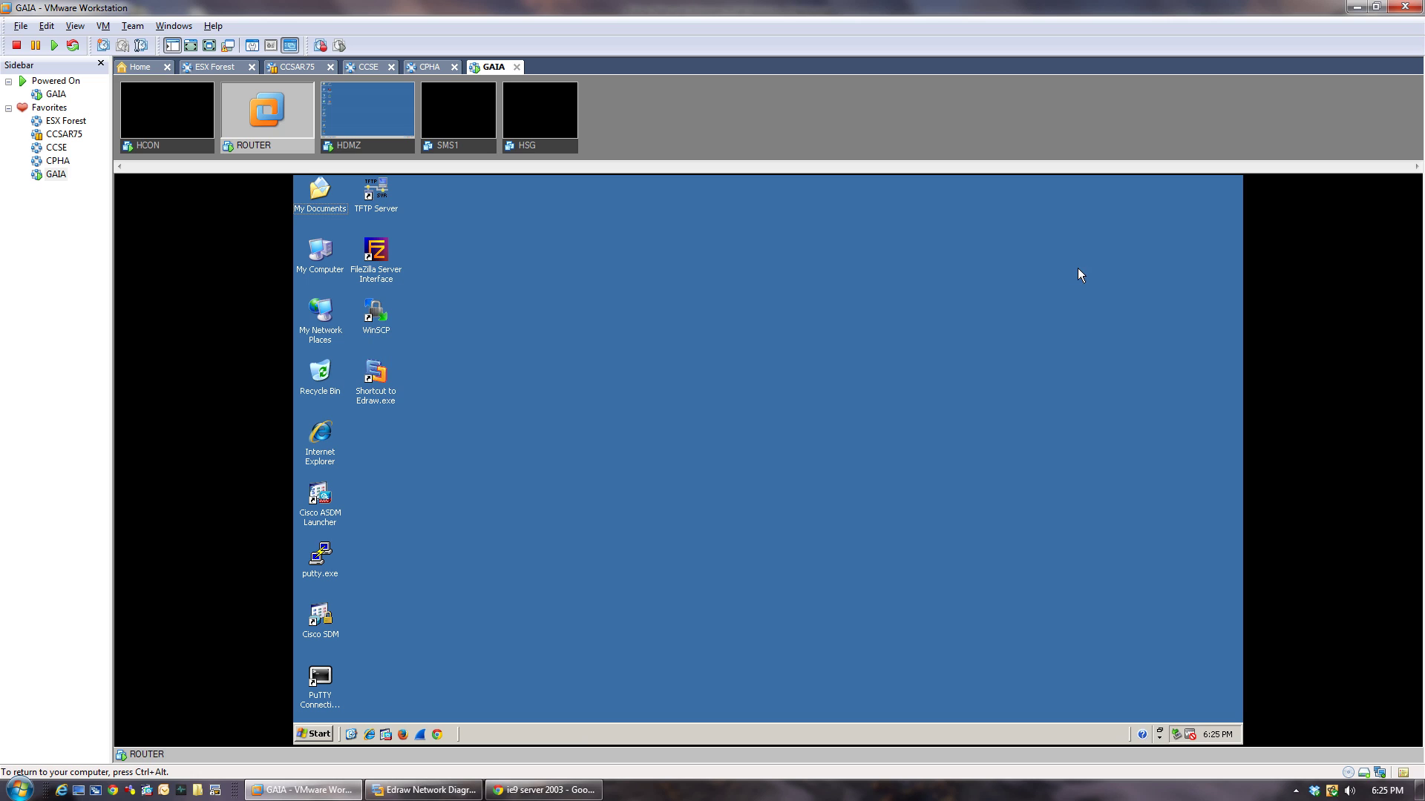
{"action": "key", "text": "ctrl+alt"}
Dismiss HCON's Found New Hardware notification and bring up My Computer's properties.
{"action": "left_click", "coordinate": [151, 148]}
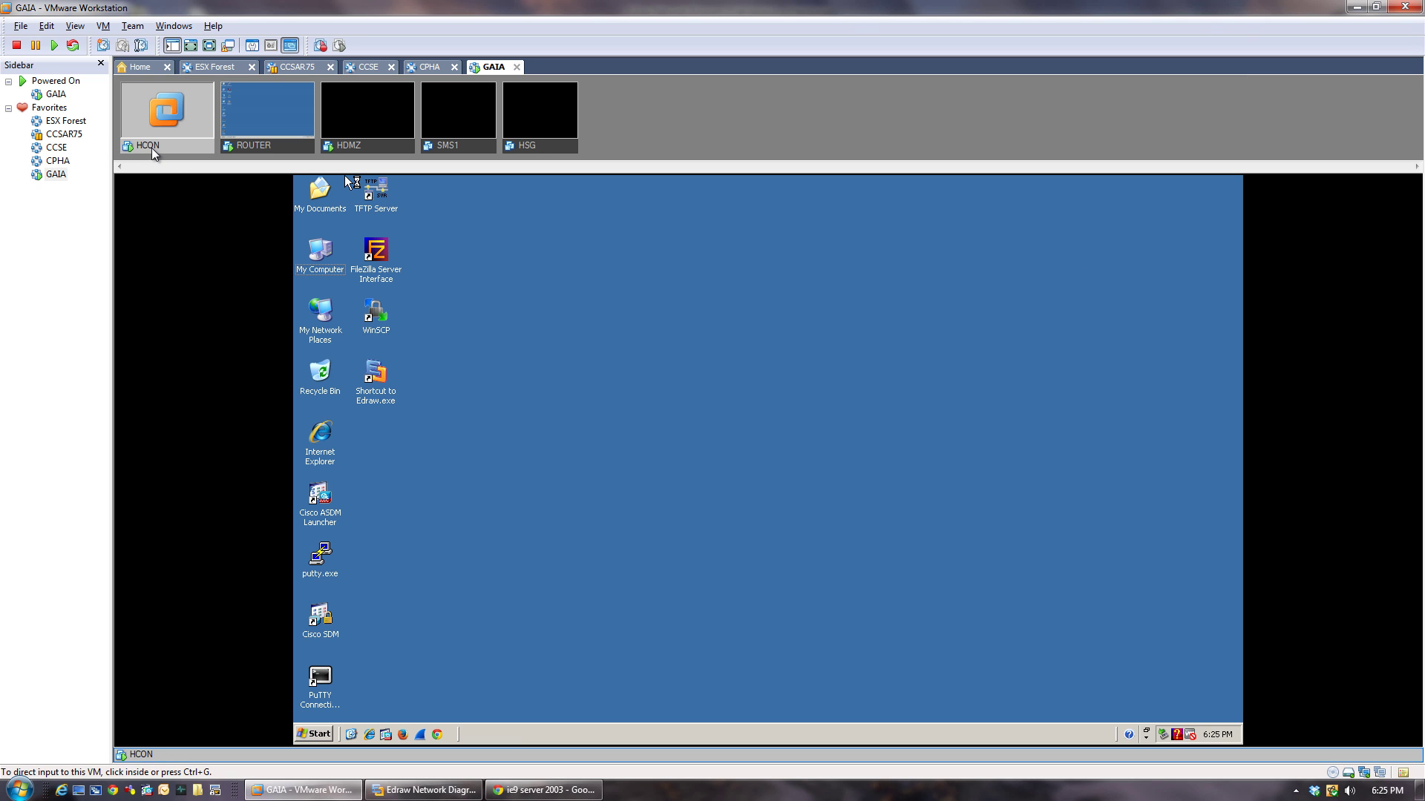
{"action": "double_click", "coordinate": [317, 272]}
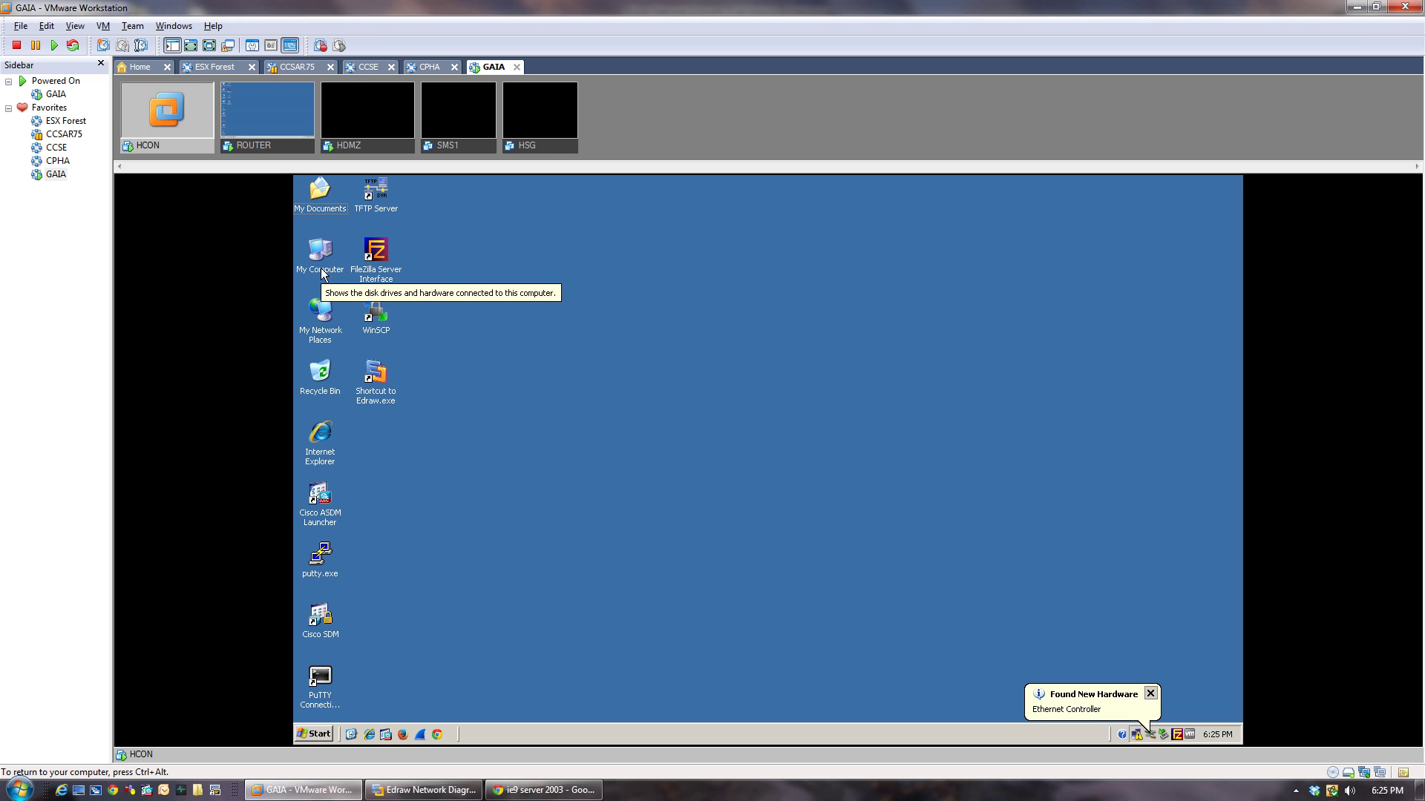
{"action": "left_click", "coordinate": [1151, 696]}
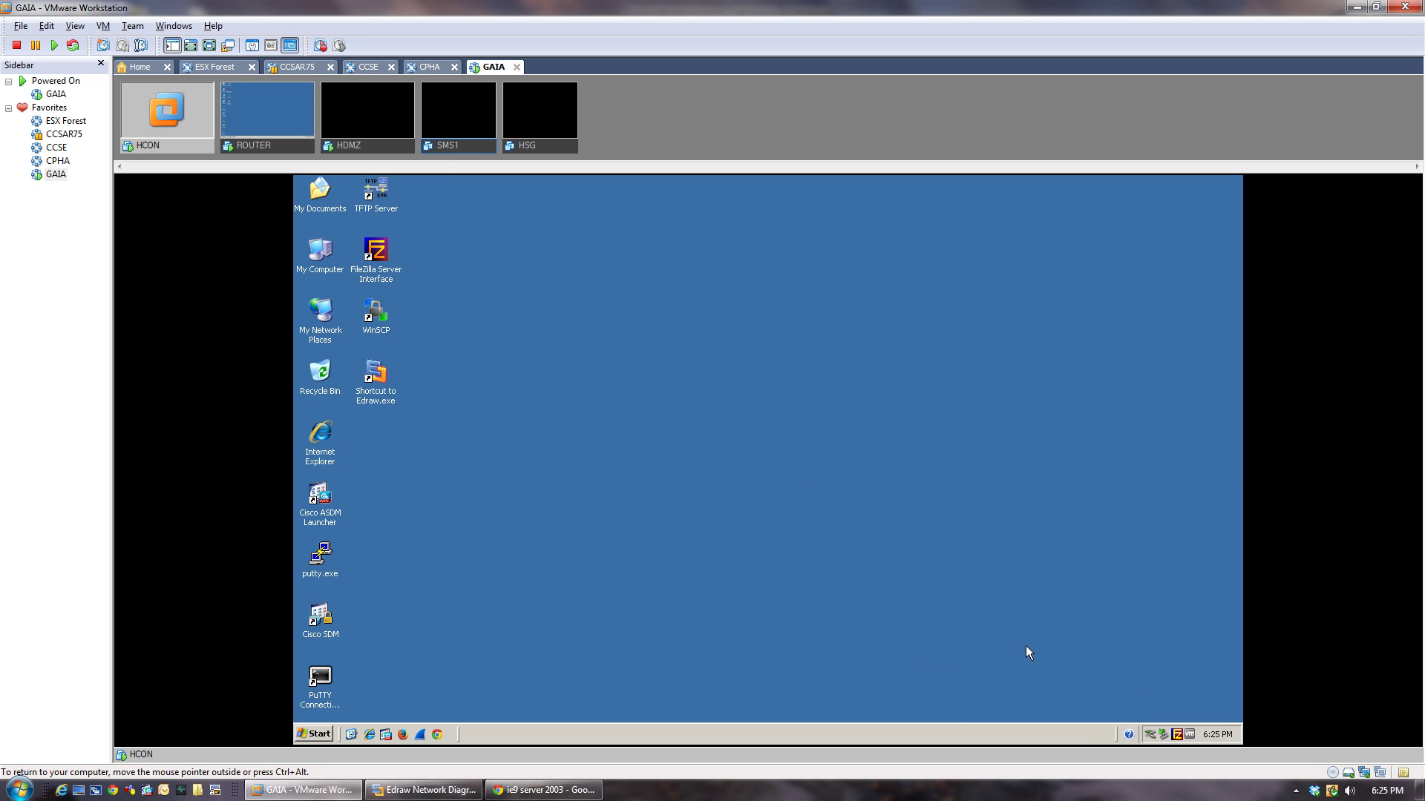
{"action": "right_click", "coordinate": [334, 272]}
Rename the HCON guest's computer to HCON, restart it, and switch the console to ROUTER.
{"action": "left_click", "coordinate": [383, 414]}
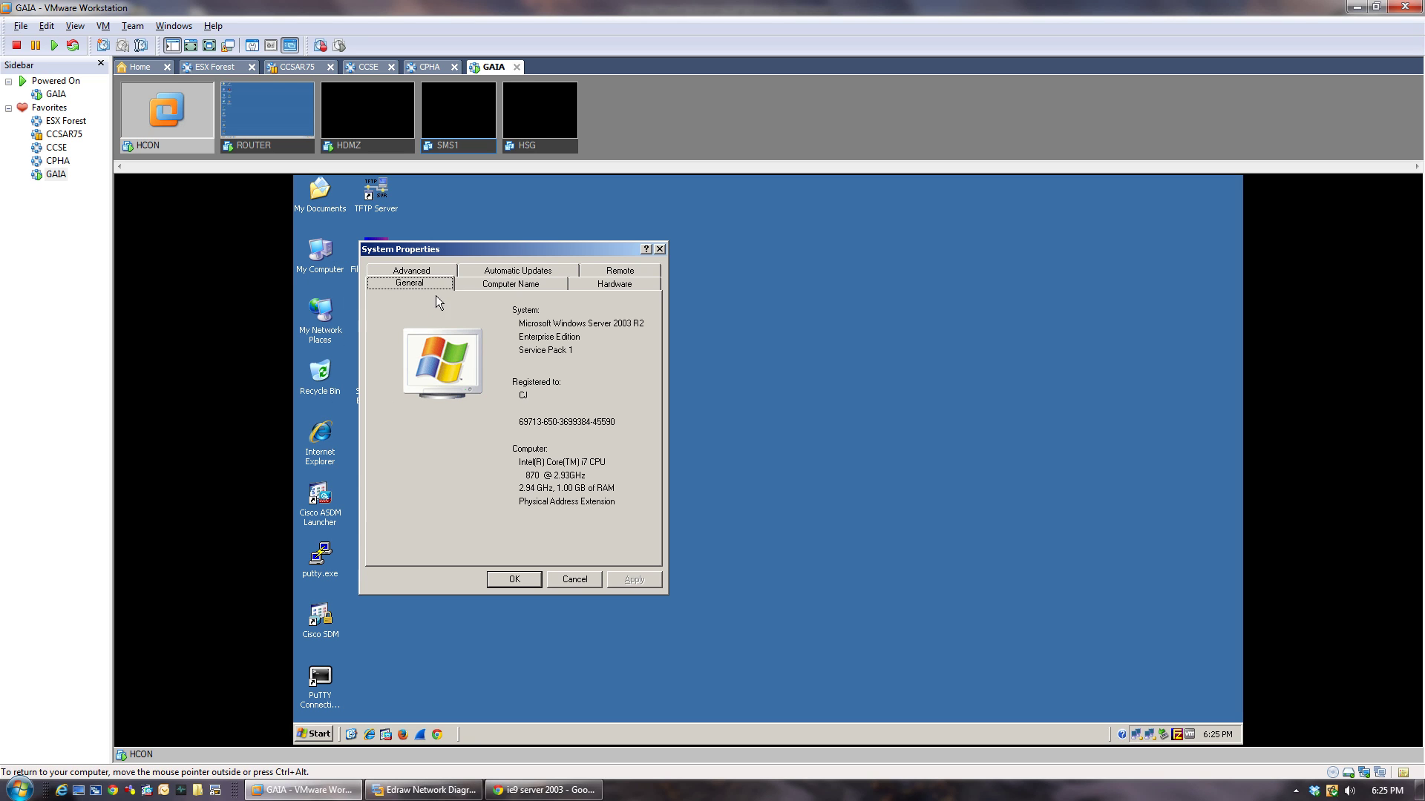
{"action": "left_click", "coordinate": [511, 284]}
{"action": "left_click", "coordinate": [629, 427]}
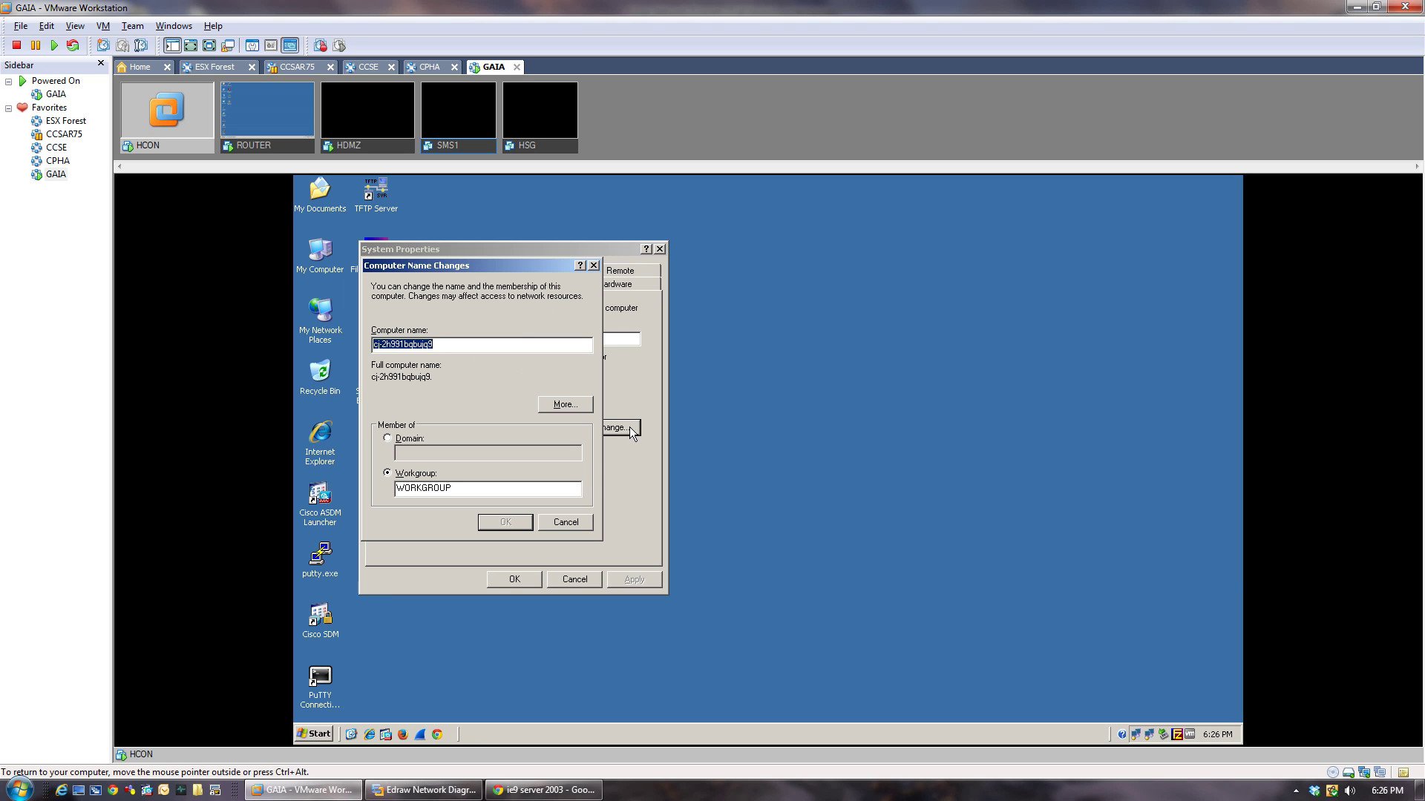
{"action": "type", "text": "HCON"}
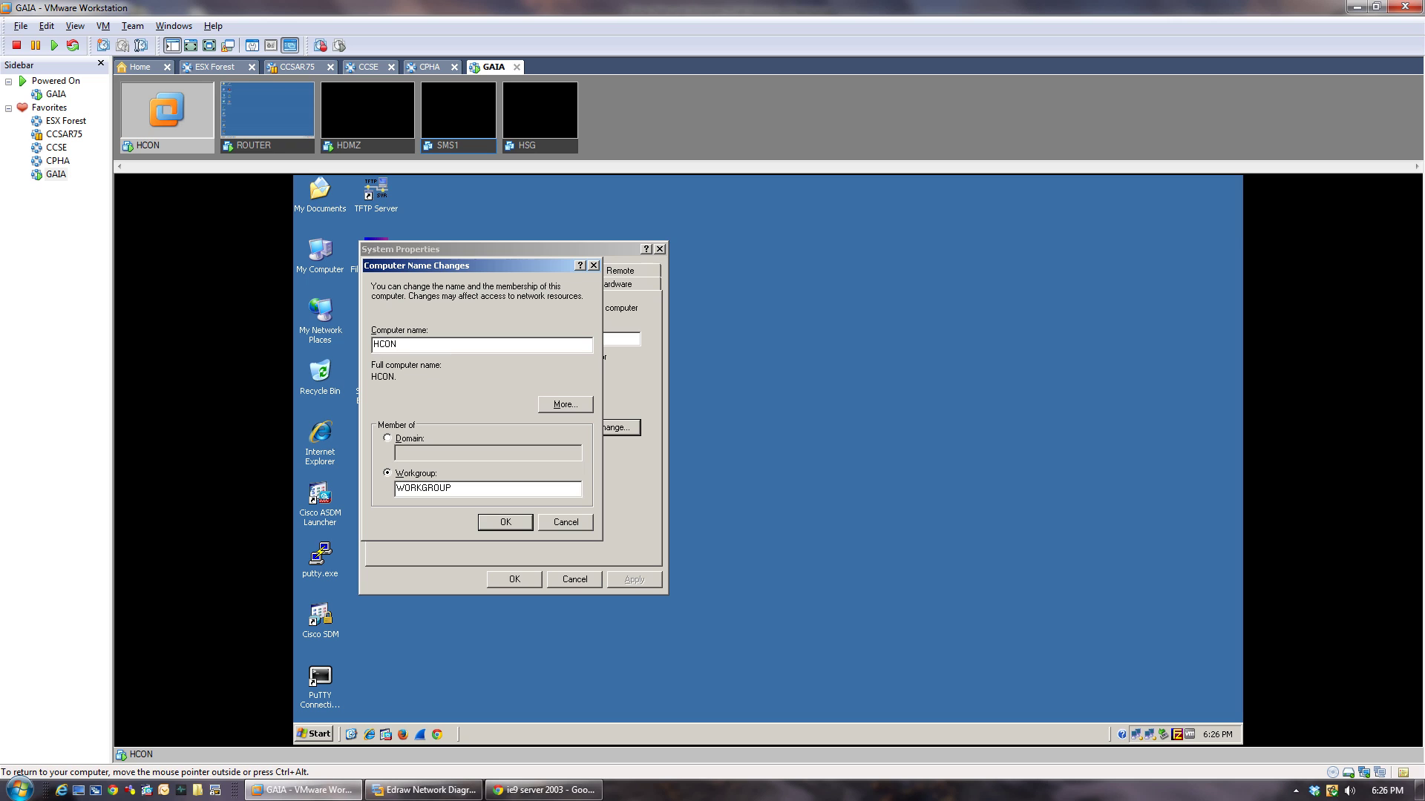
{"action": "left_click", "coordinate": [505, 522]}
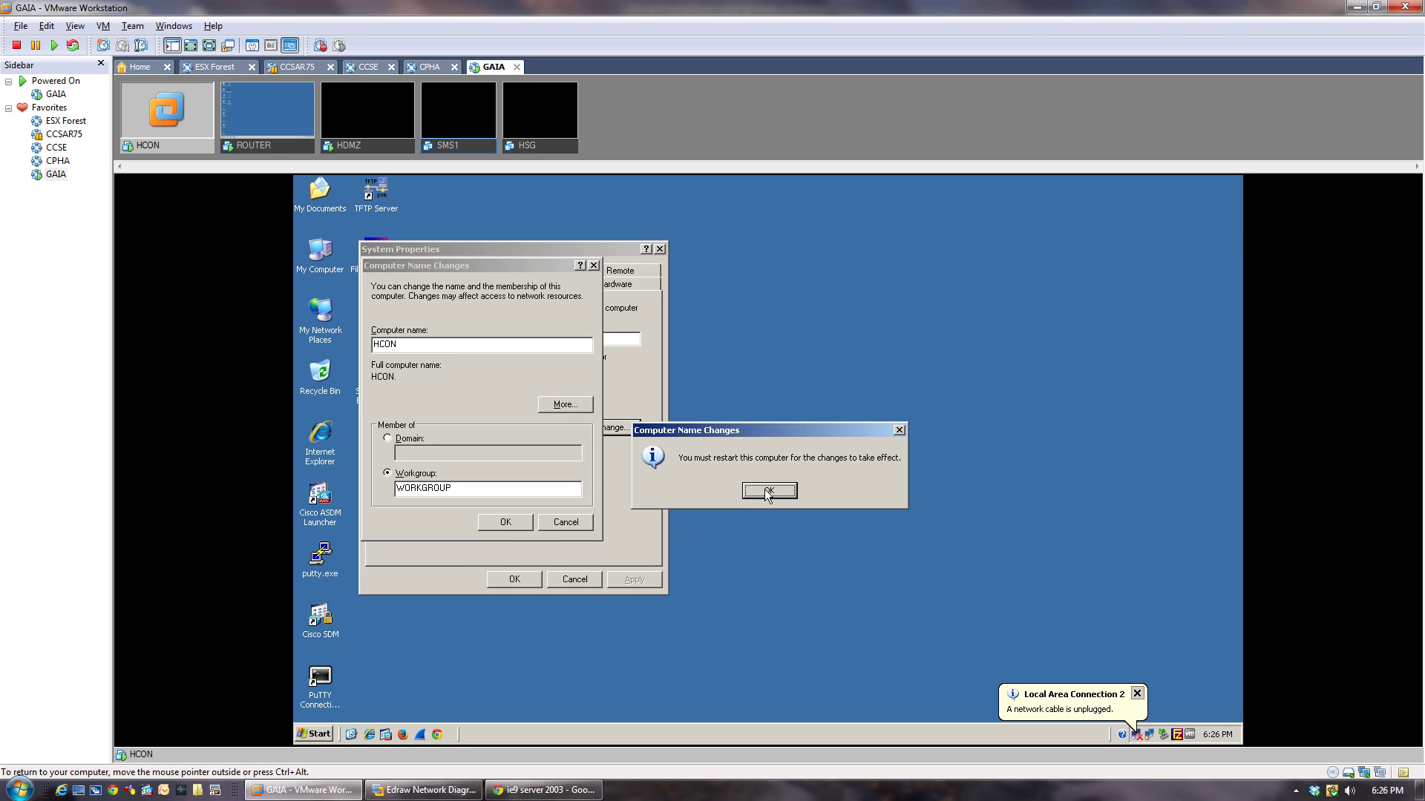
{"action": "left_click", "coordinate": [768, 492]}
{"action": "left_click", "coordinate": [519, 578]}
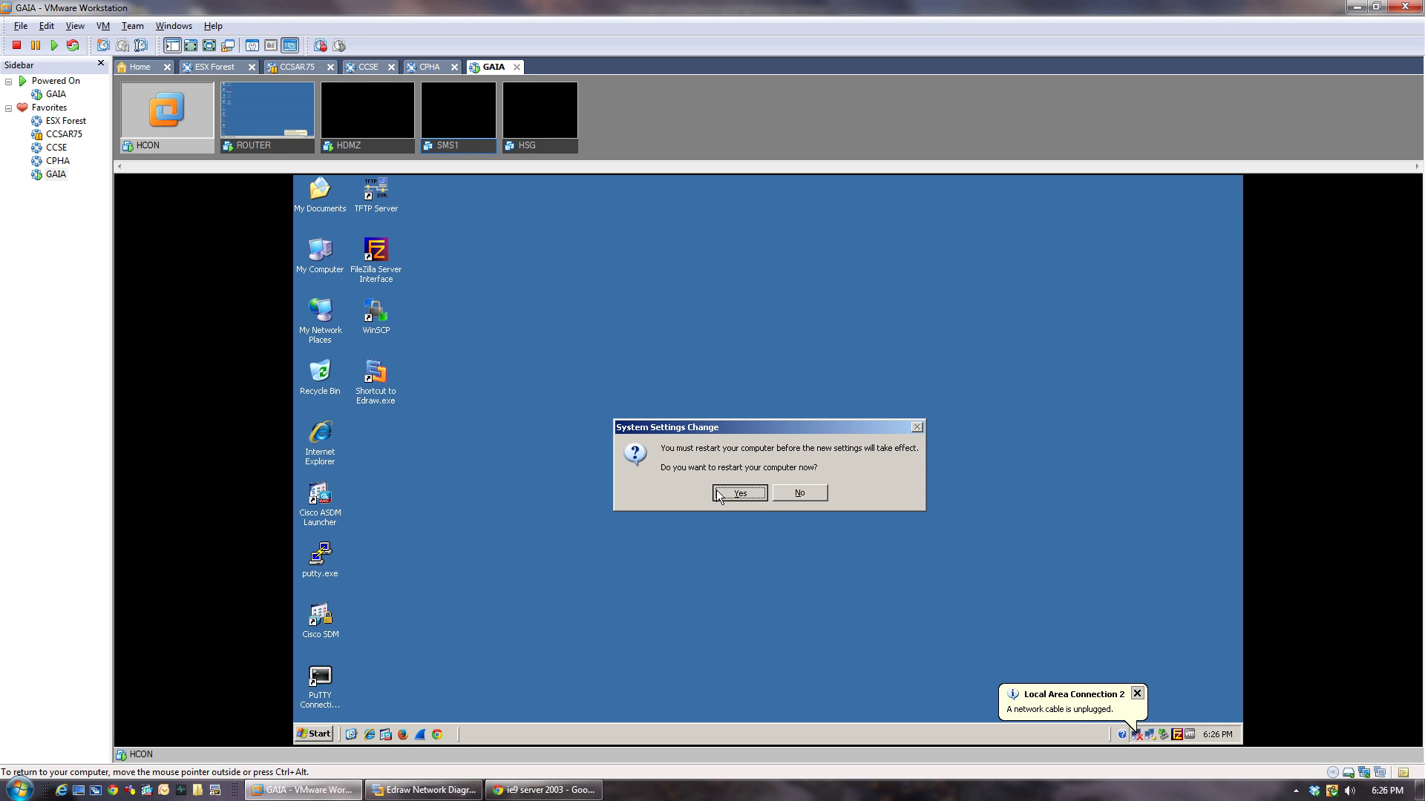
{"action": "left_click", "coordinate": [739, 493]}
{"action": "left_click", "coordinate": [289, 141]}
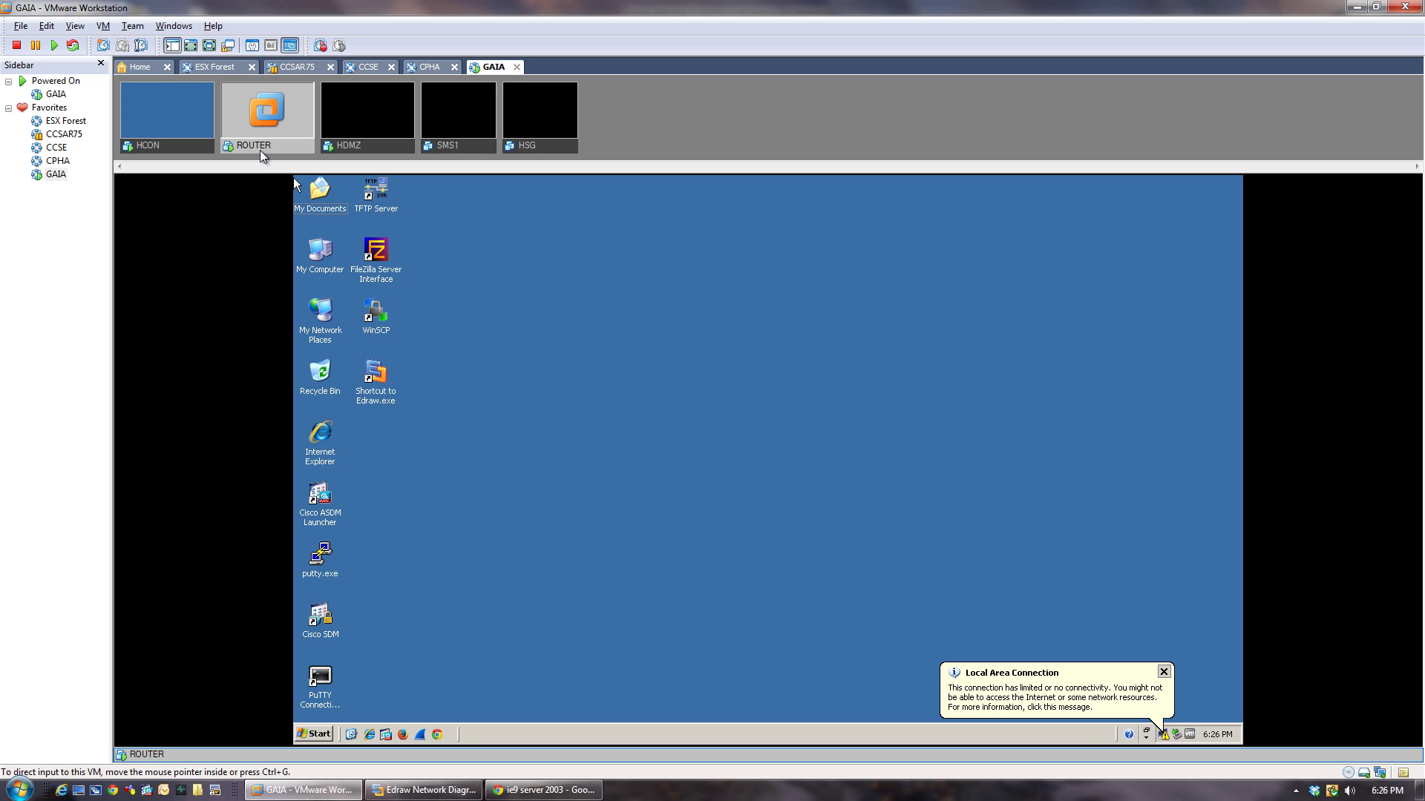
Change the ROUTER guest's computer name to ROUTER.
{"action": "right_click", "coordinate": [319, 263]}
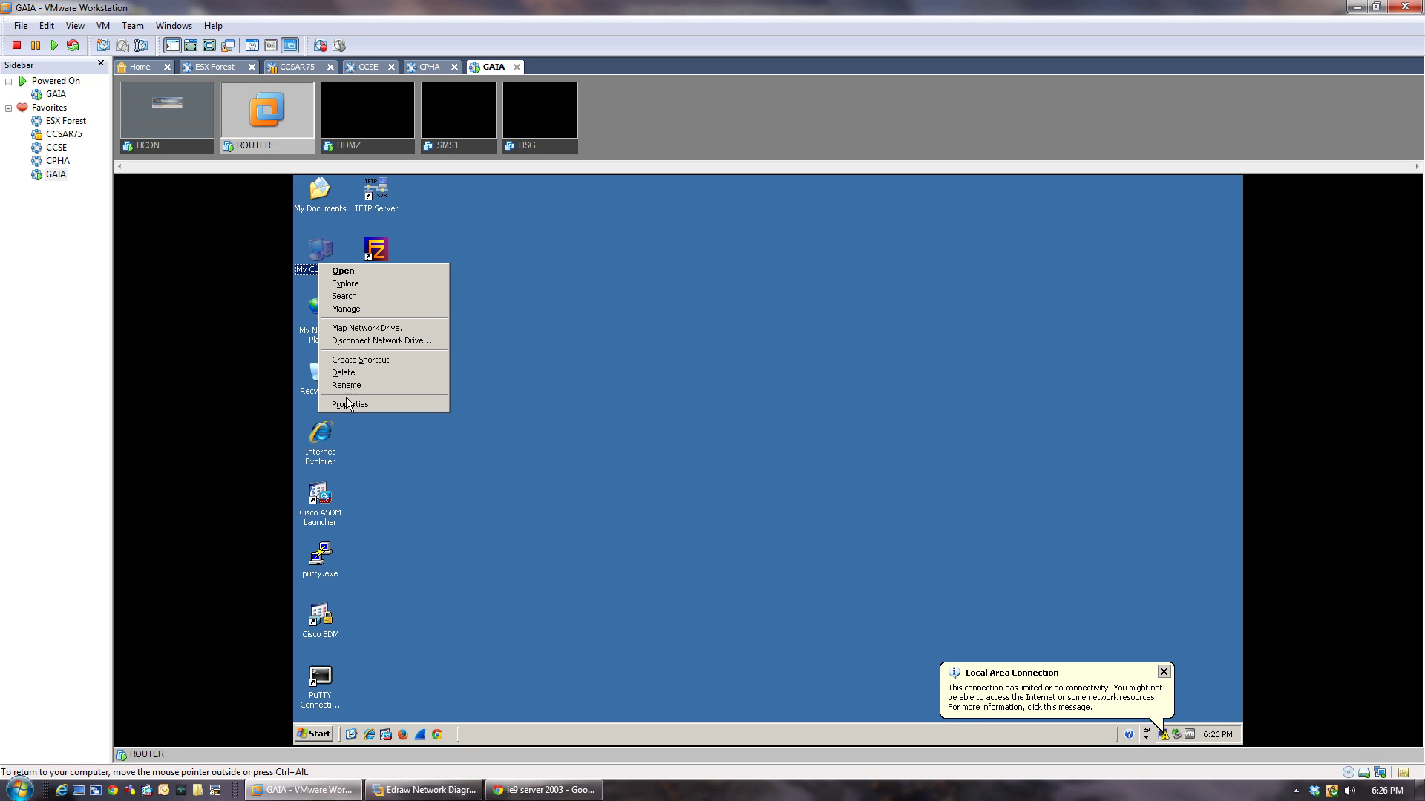
{"action": "left_click", "coordinate": [347, 403]}
{"action": "left_click", "coordinate": [455, 234]}
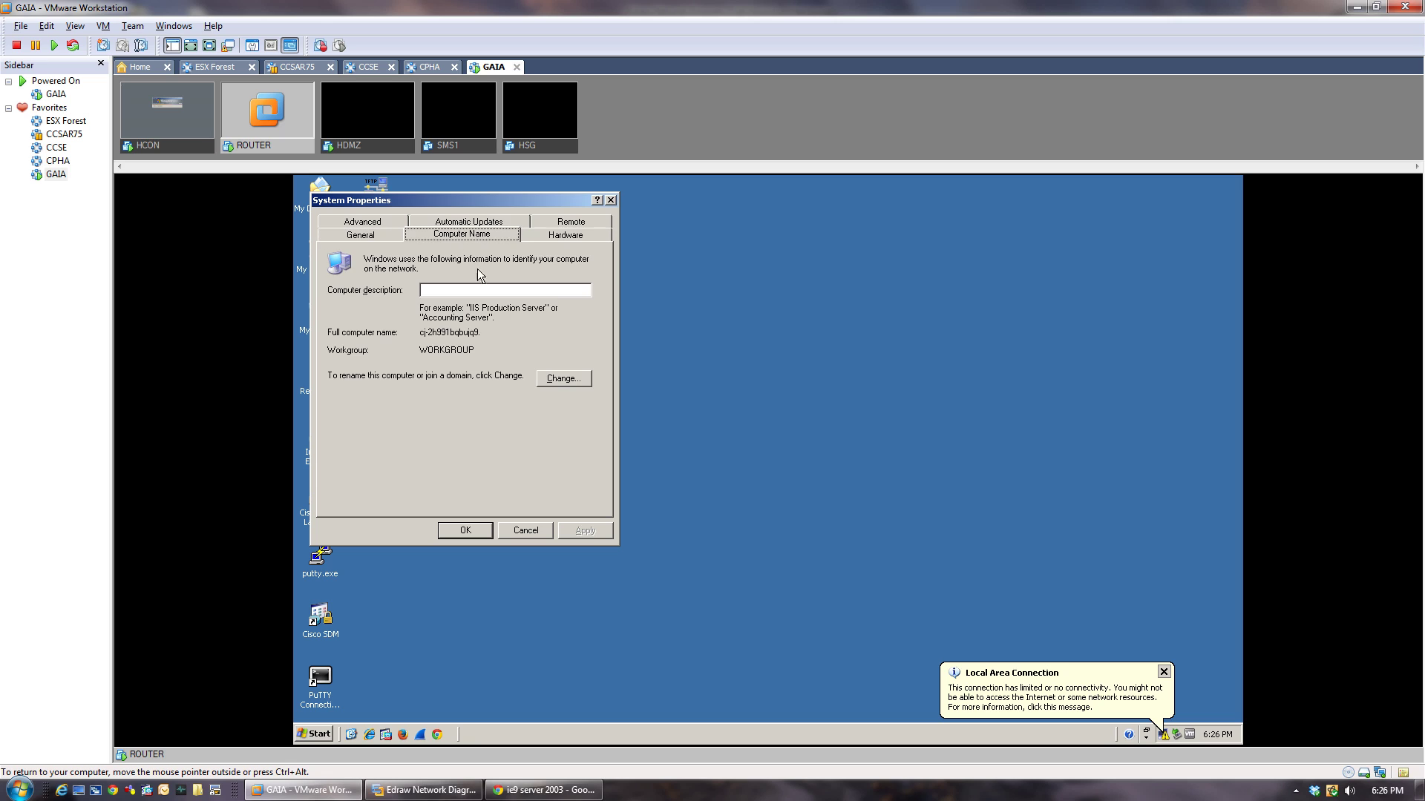
{"action": "left_click", "coordinate": [562, 379]}
{"action": "type", "text": "R"}
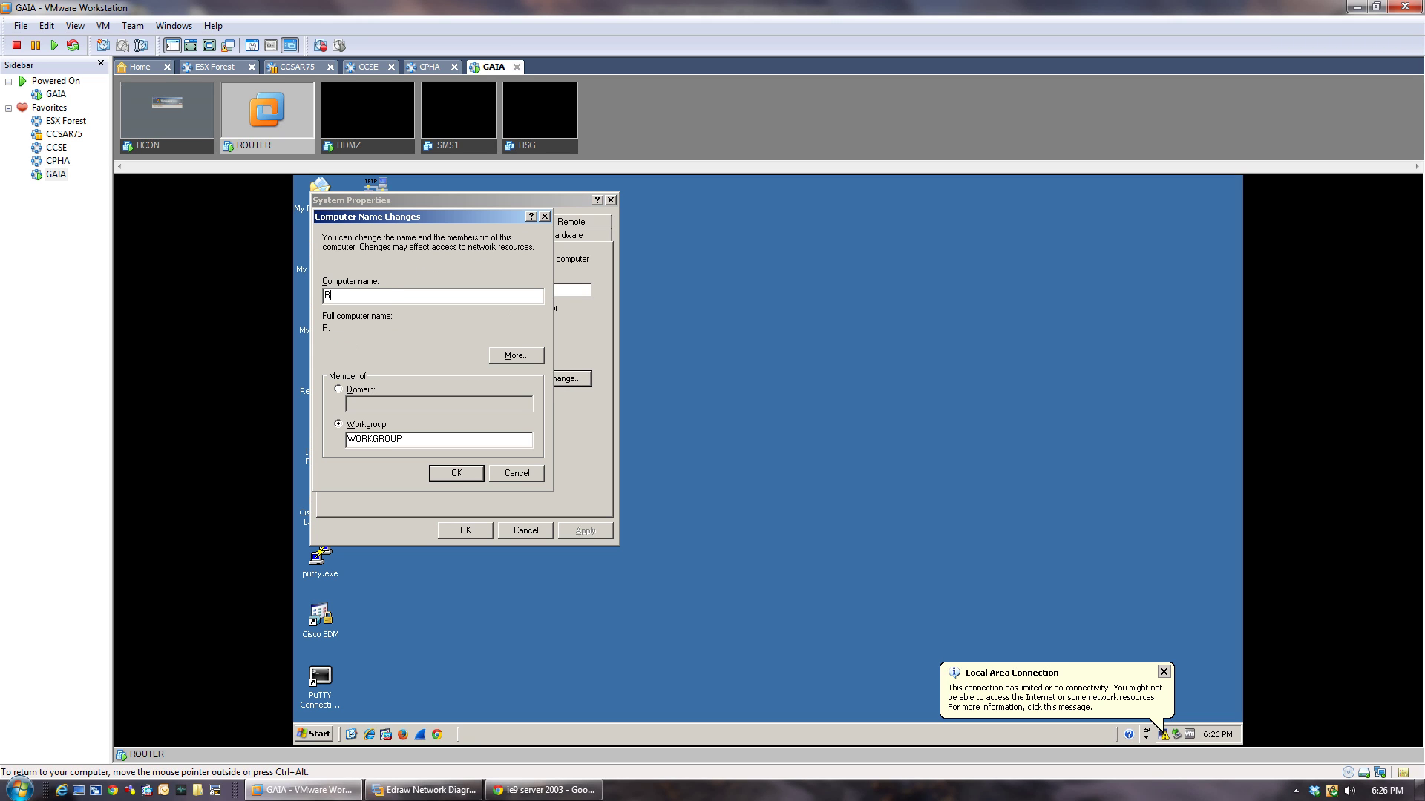
{"action": "type", "text": "OUTER"}
{"action": "left_click", "coordinate": [459, 476]}
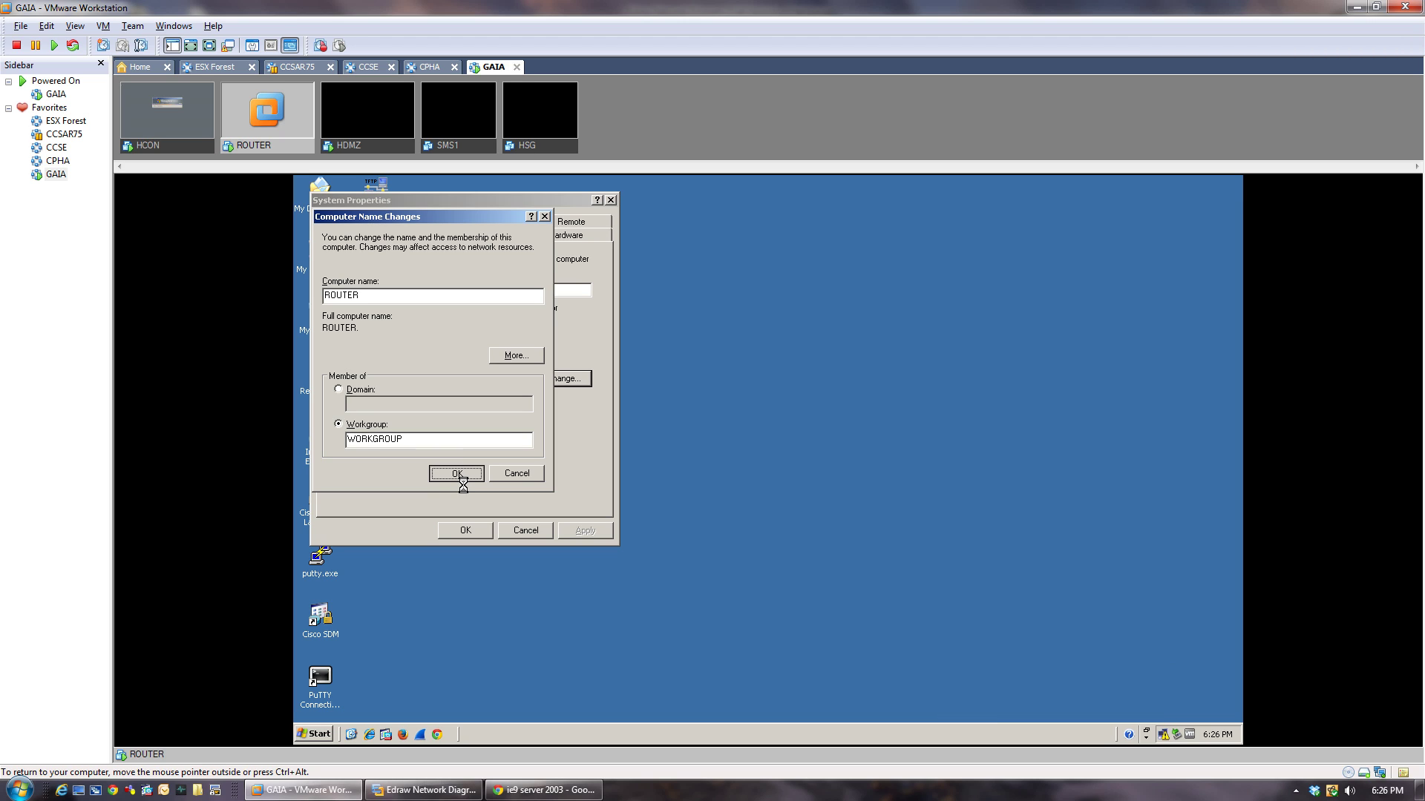
Close System Properties, agree to restart ROUTER, and move to the HDMZ guest.
{"action": "left_click", "coordinate": [756, 494]}
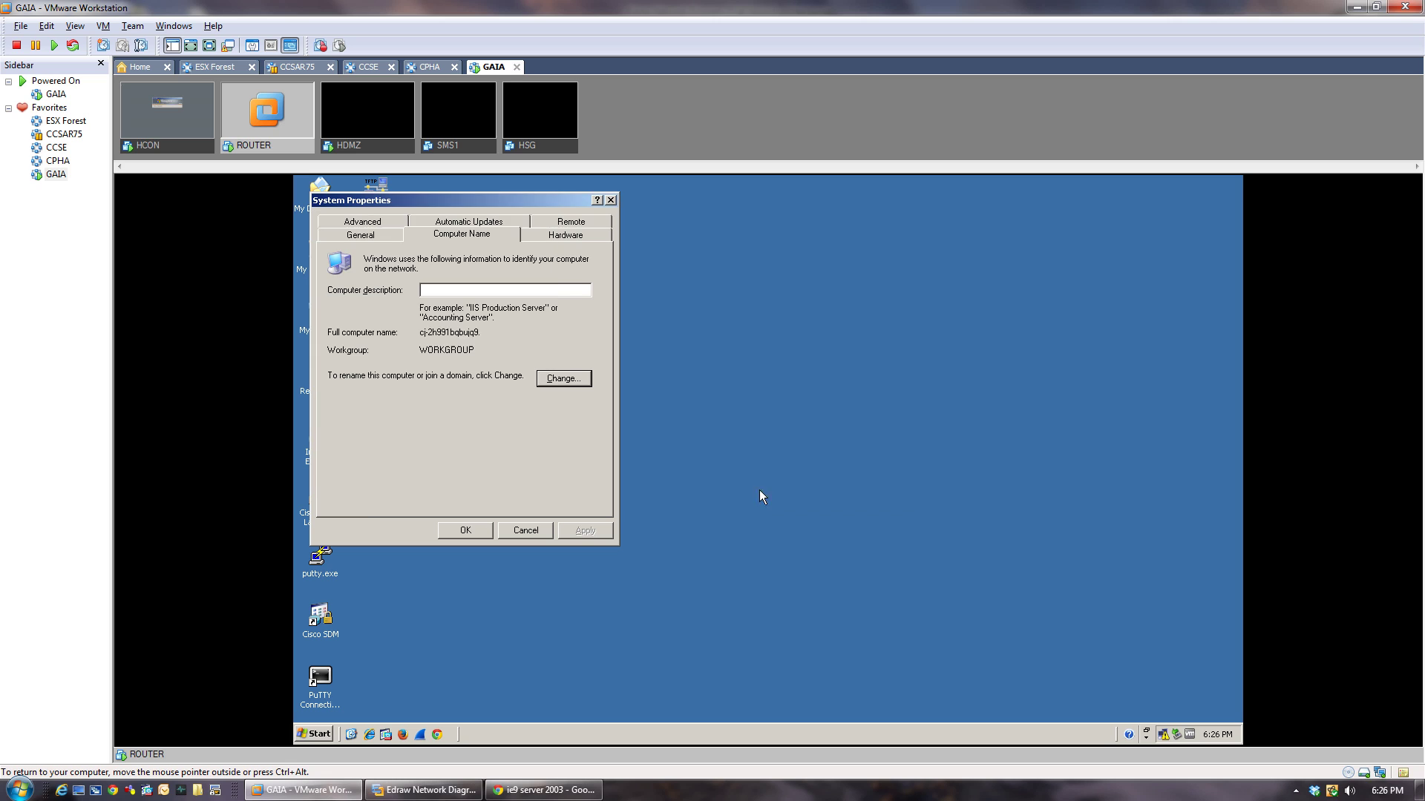
{"action": "left_click", "coordinate": [477, 533]}
{"action": "left_click", "coordinate": [731, 494]}
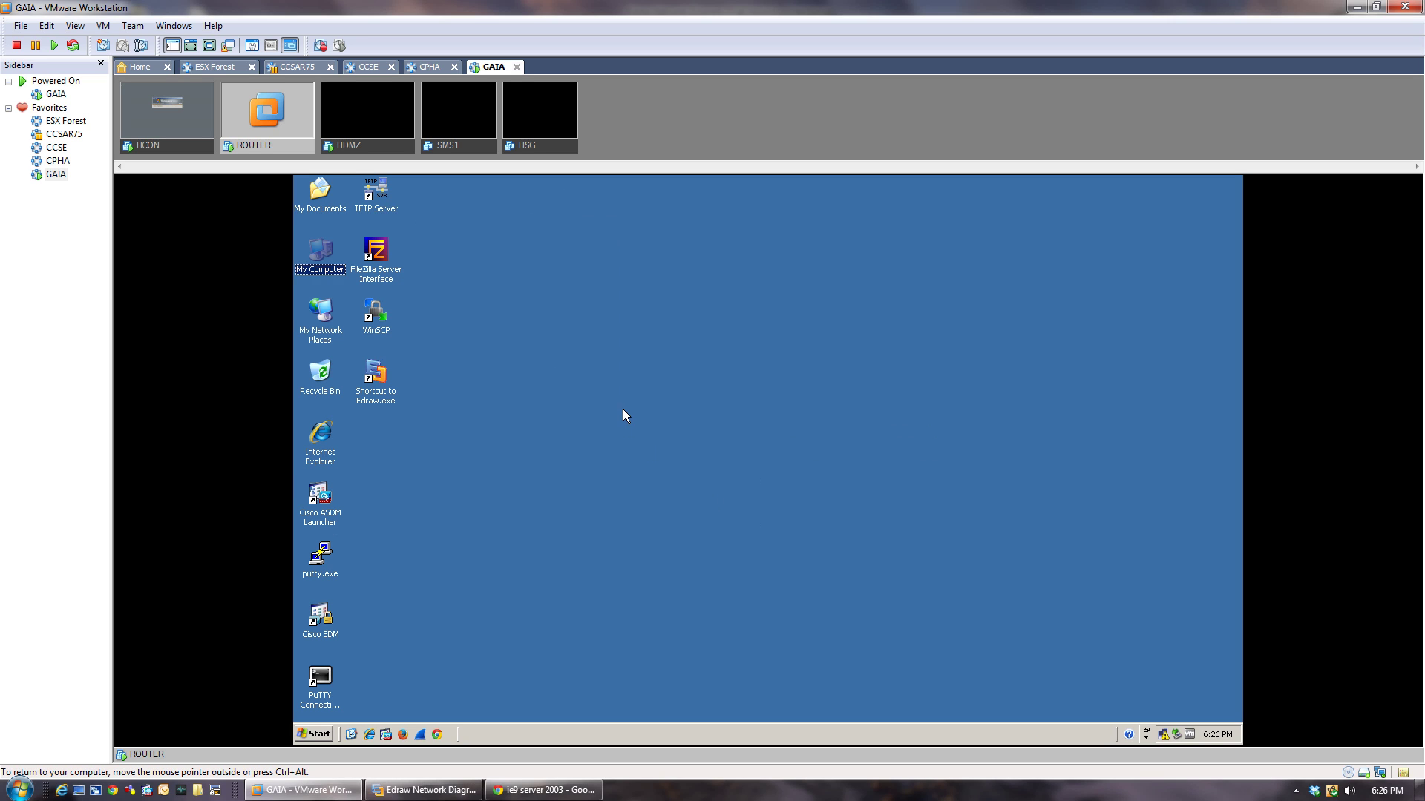
{"action": "left_click", "coordinate": [359, 146]}
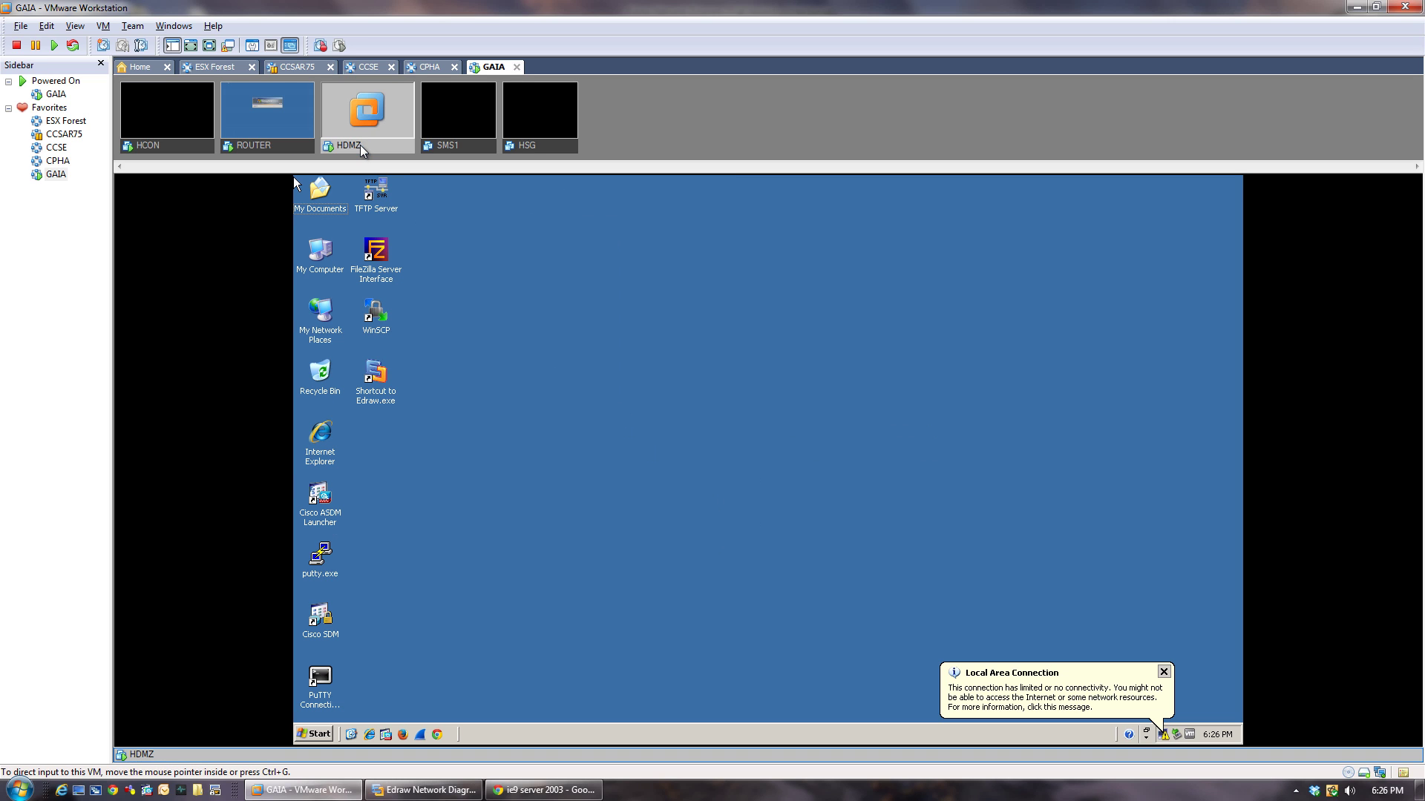
{"action": "right_click", "coordinate": [317, 271]}
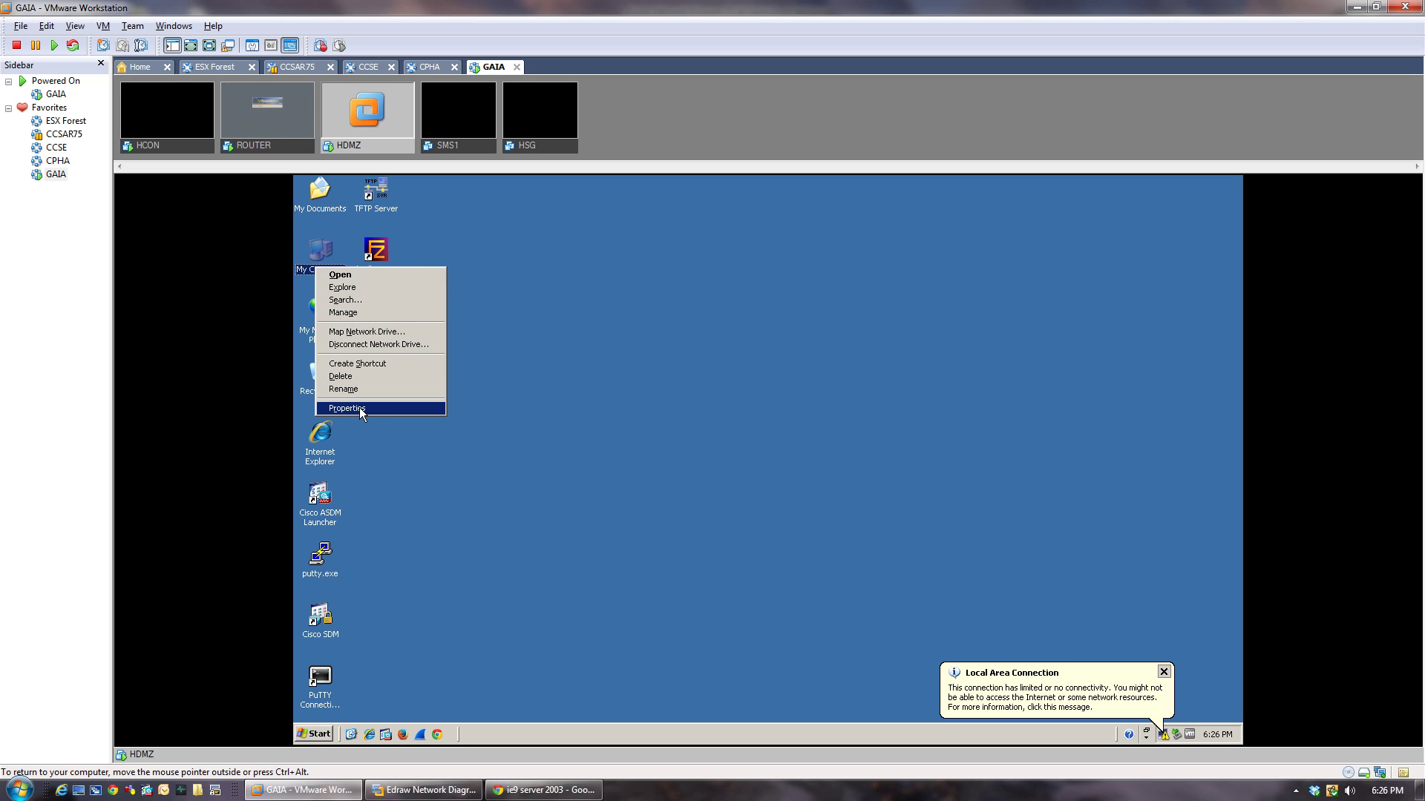
Rename the HDMZ guest's computer to HDMZ and agree to restart it.
{"action": "left_click", "coordinate": [387, 401]}
{"action": "left_click", "coordinate": [466, 236]}
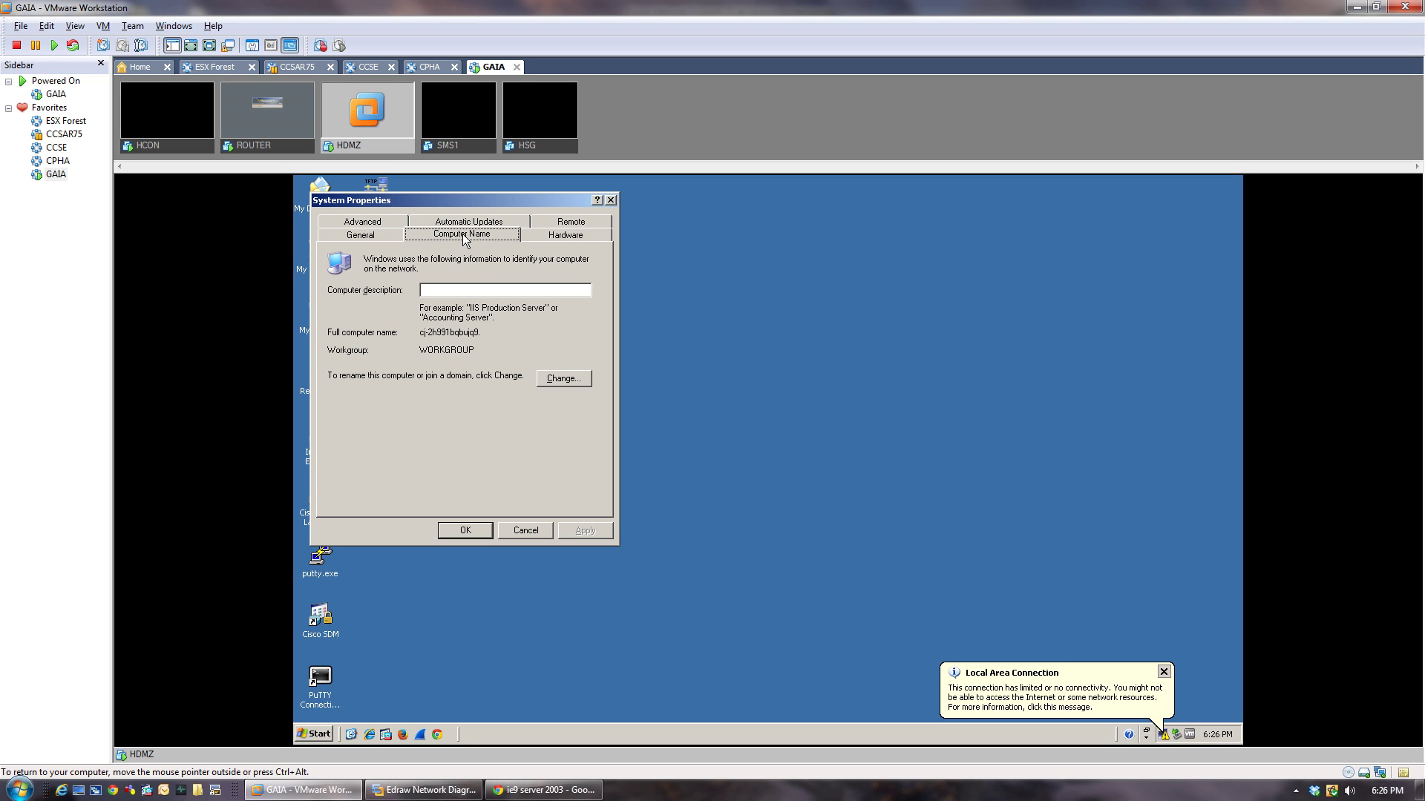
{"action": "left_click", "coordinate": [546, 378]}
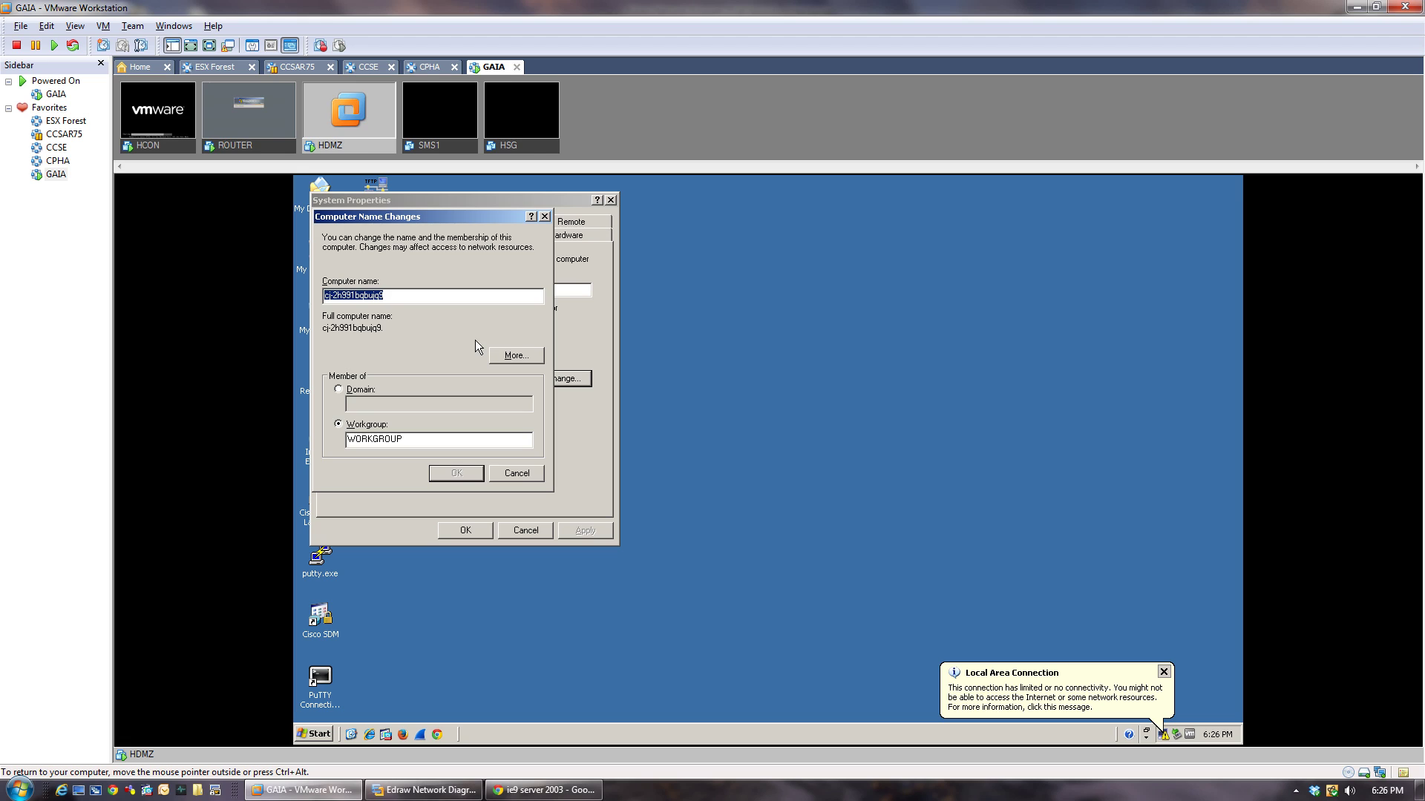
{"action": "type", "text": "HDM"}
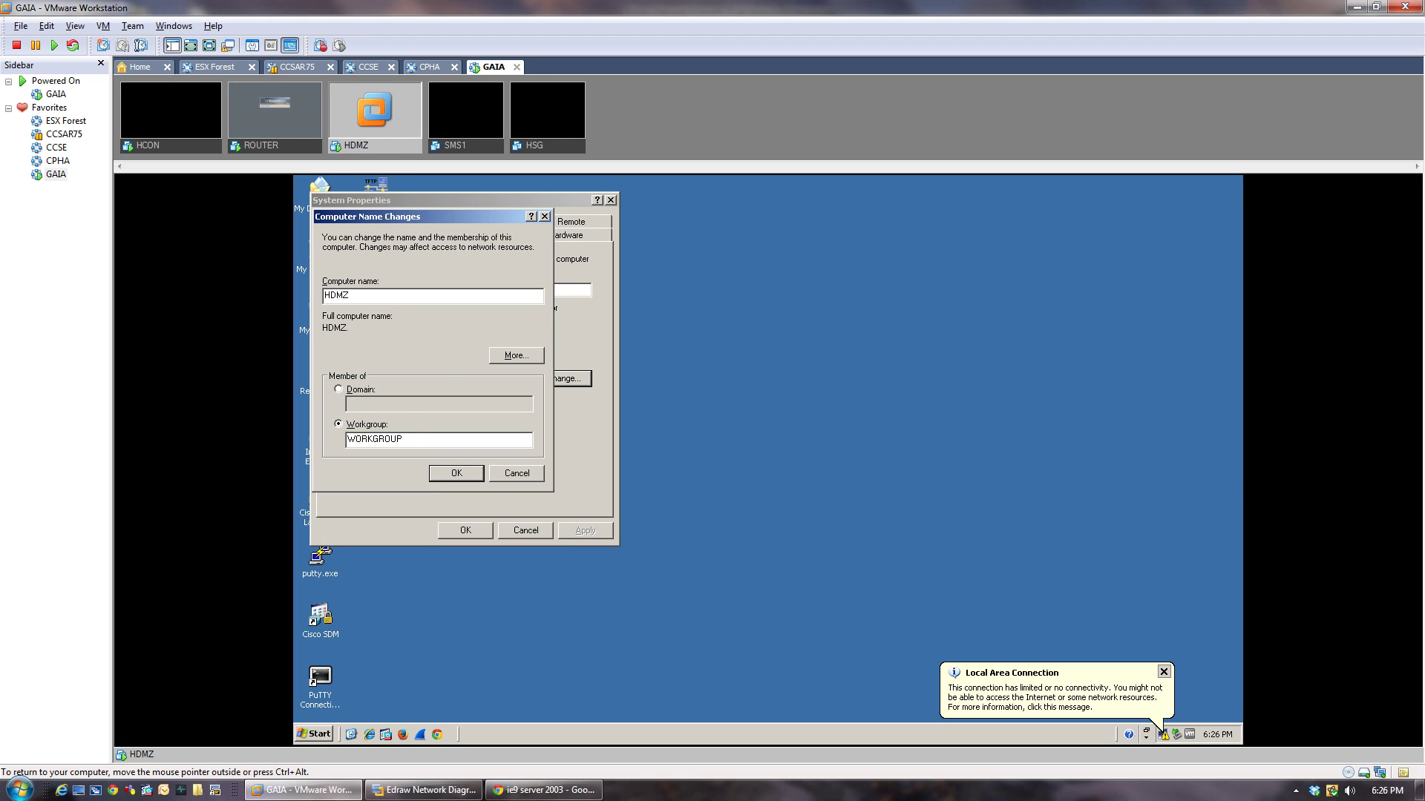
{"action": "type", "text": "Z"}
{"action": "left_click", "coordinate": [456, 473]}
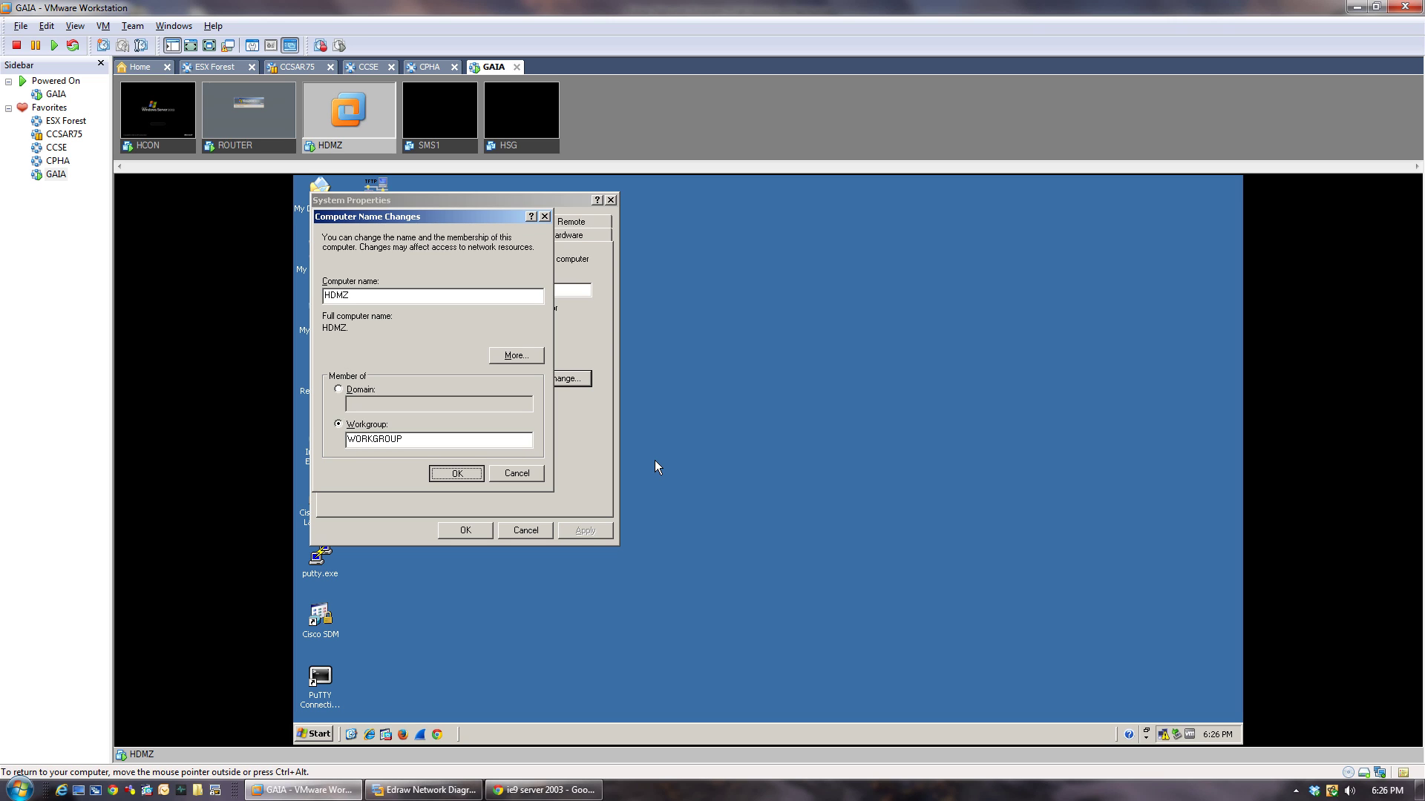
{"action": "left_click", "coordinate": [775, 490]}
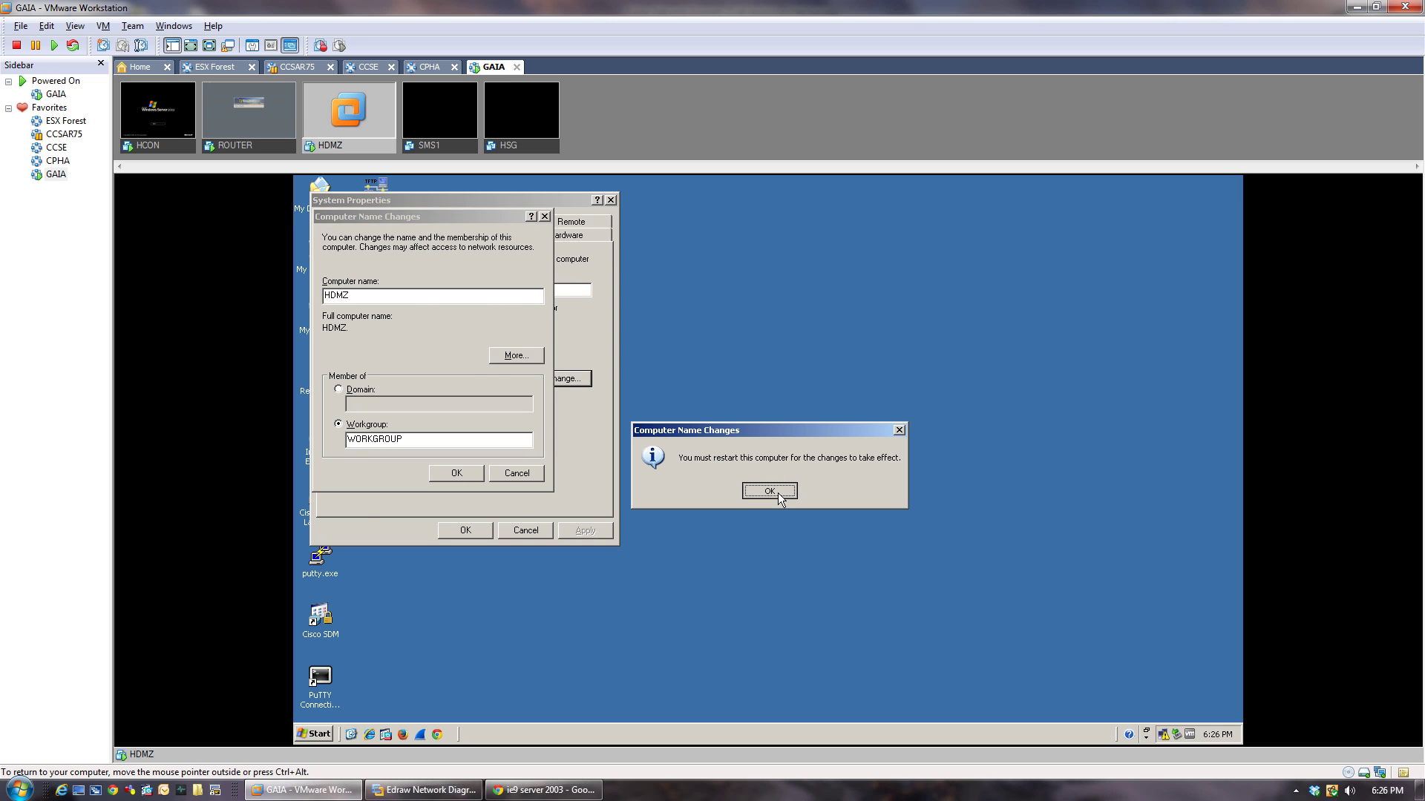
{"action": "left_click", "coordinate": [479, 532]}
{"action": "left_click", "coordinate": [721, 492]}
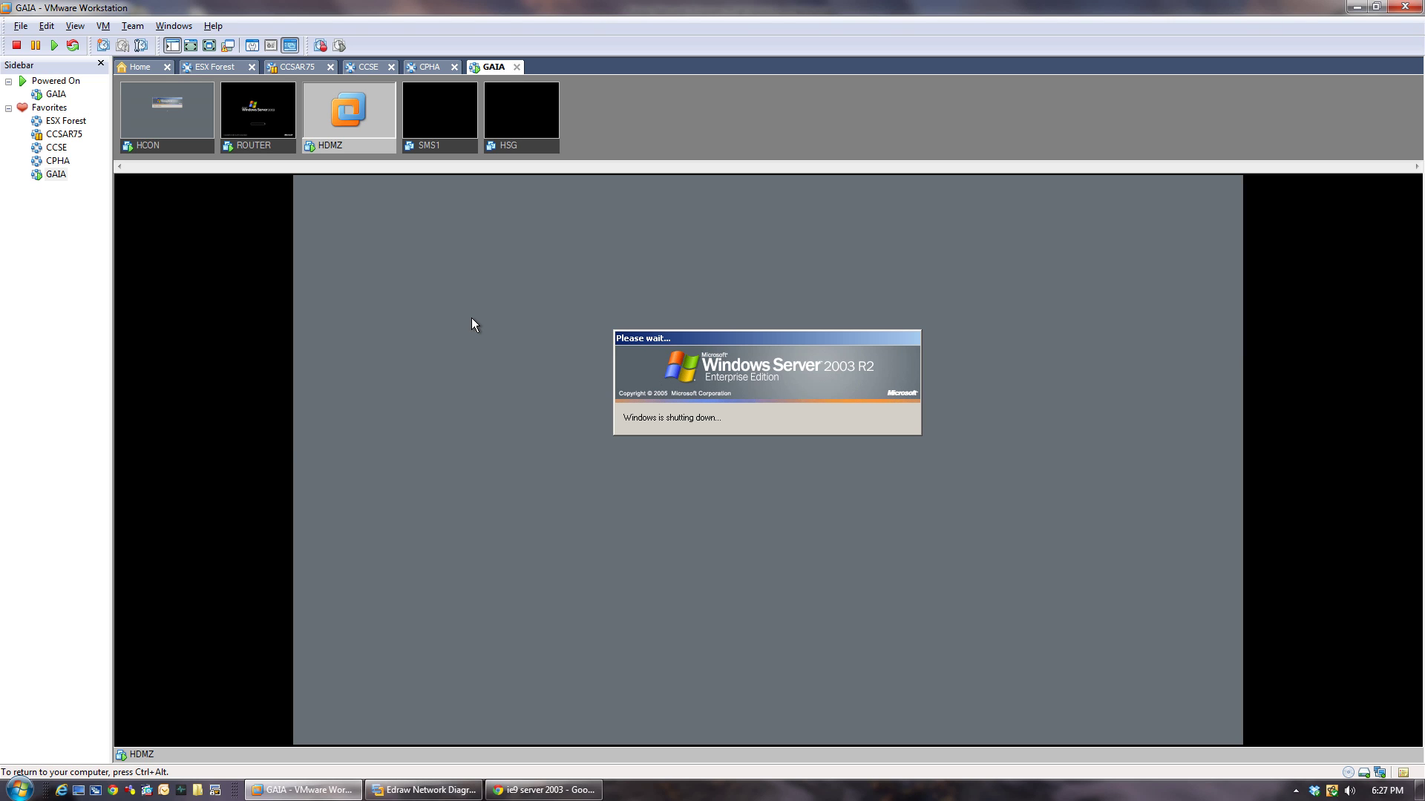
Release input from the HDMZ VM while it reboots to the Welcome logon screen.
{"action": "key", "text": "ctrl+alt"}
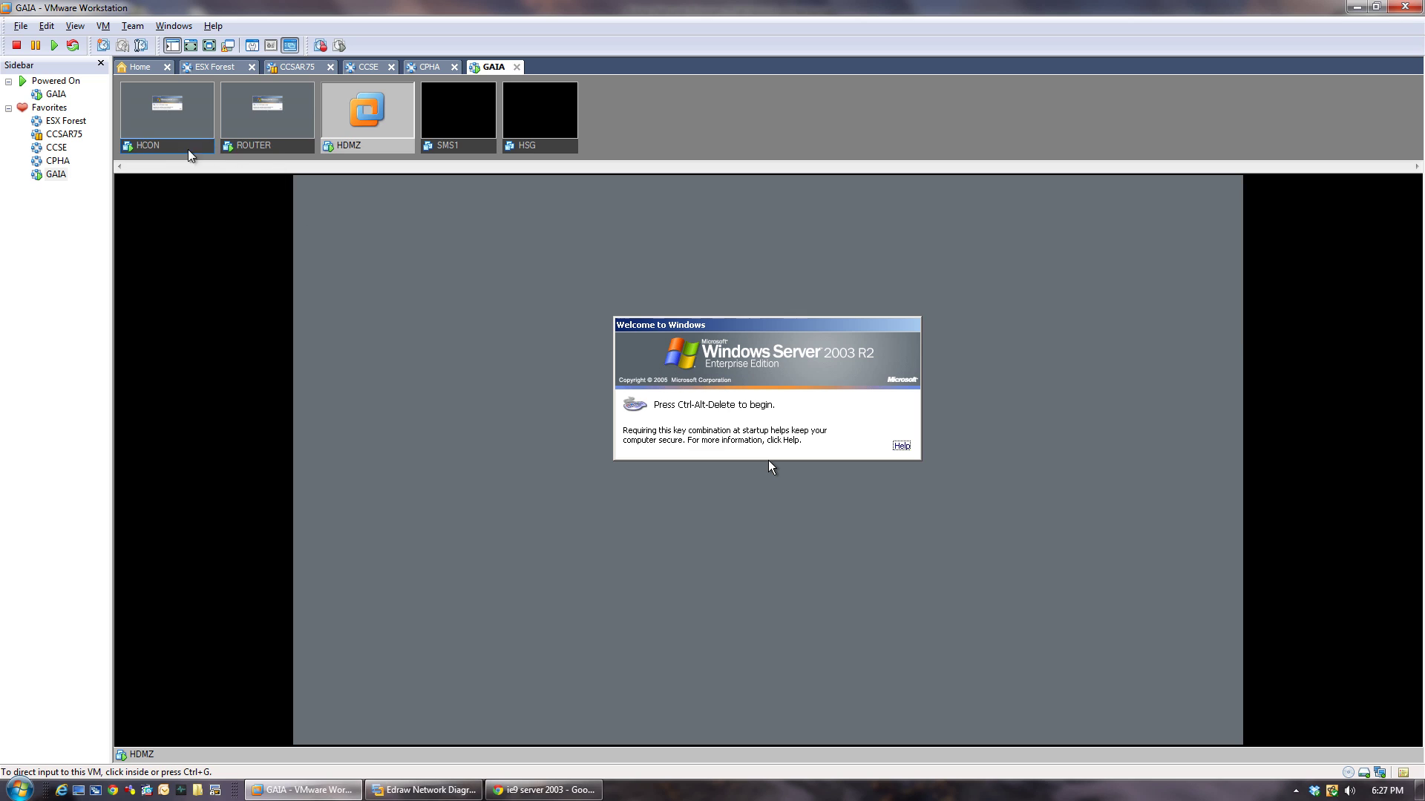
Send Ctrl+Alt+Insert to HCON, ROUTER and HDMZ to start logging on to each.
{"action": "left_click", "coordinate": [182, 149]}
{"action": "left_click", "coordinate": [769, 466]}
{"action": "key", "text": "ctrl+alt+Insert"}
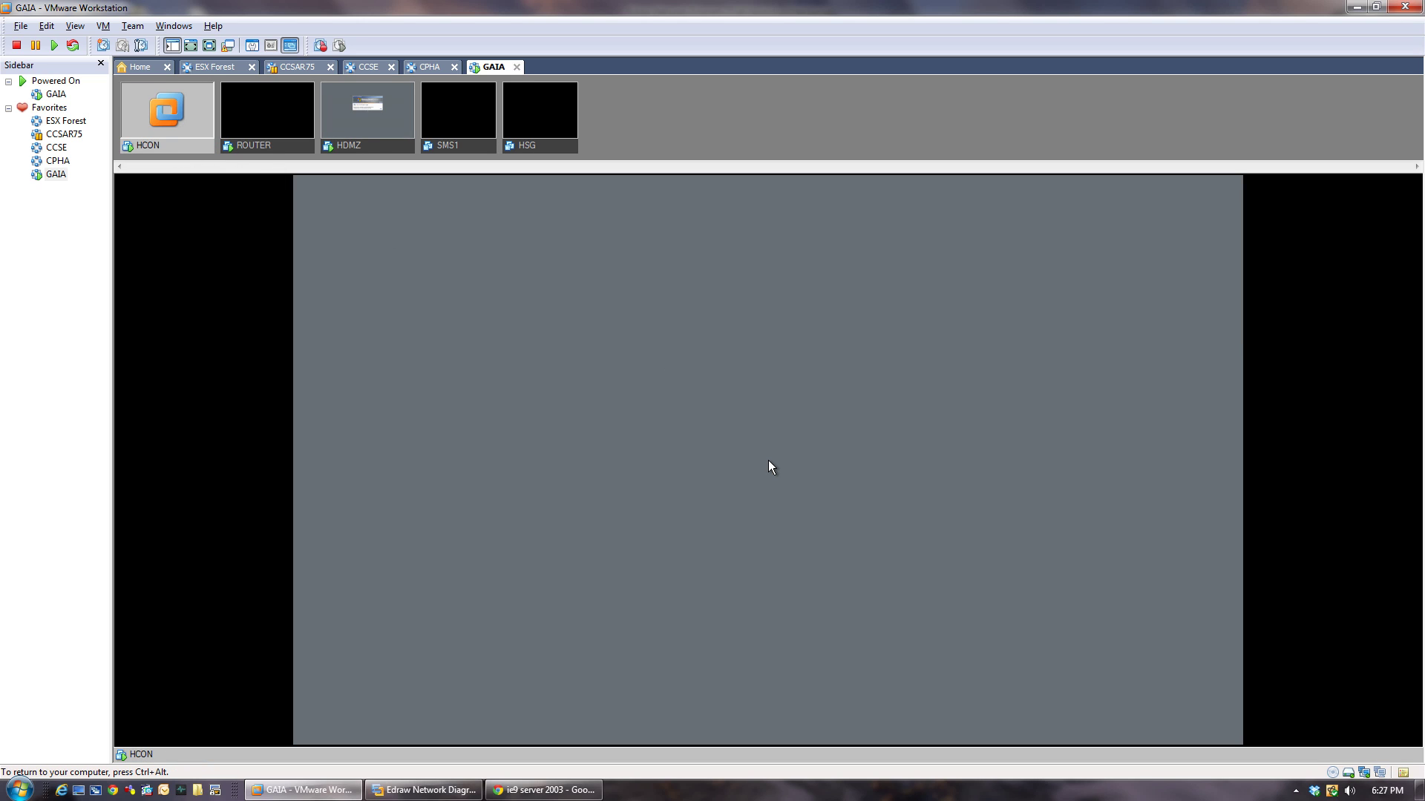
{"action": "key", "text": "ctrl+alt"}
{"action": "left_click", "coordinate": [265, 146]}
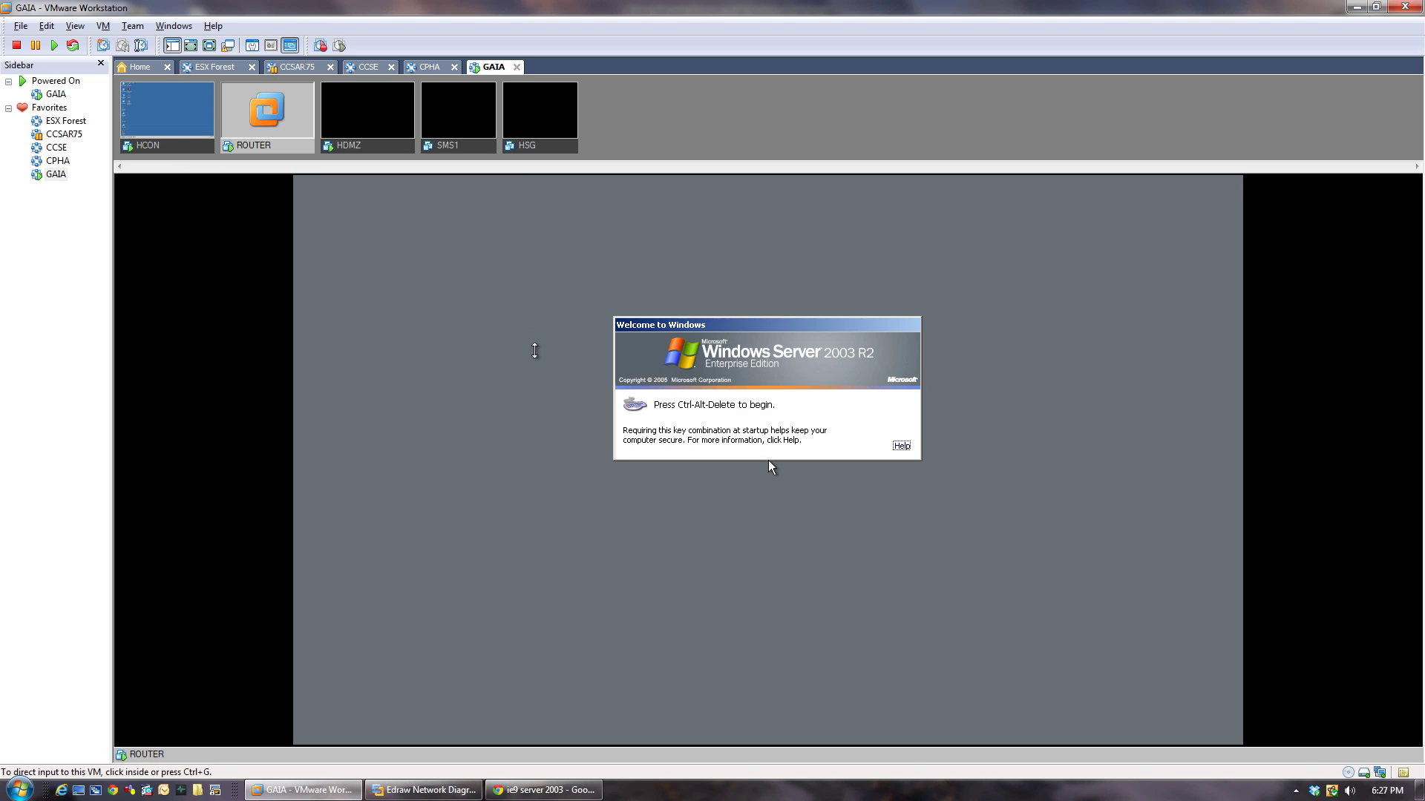
{"action": "left_click", "coordinate": [538, 351]}
{"action": "key", "text": "ctrl+alt+Insert"}
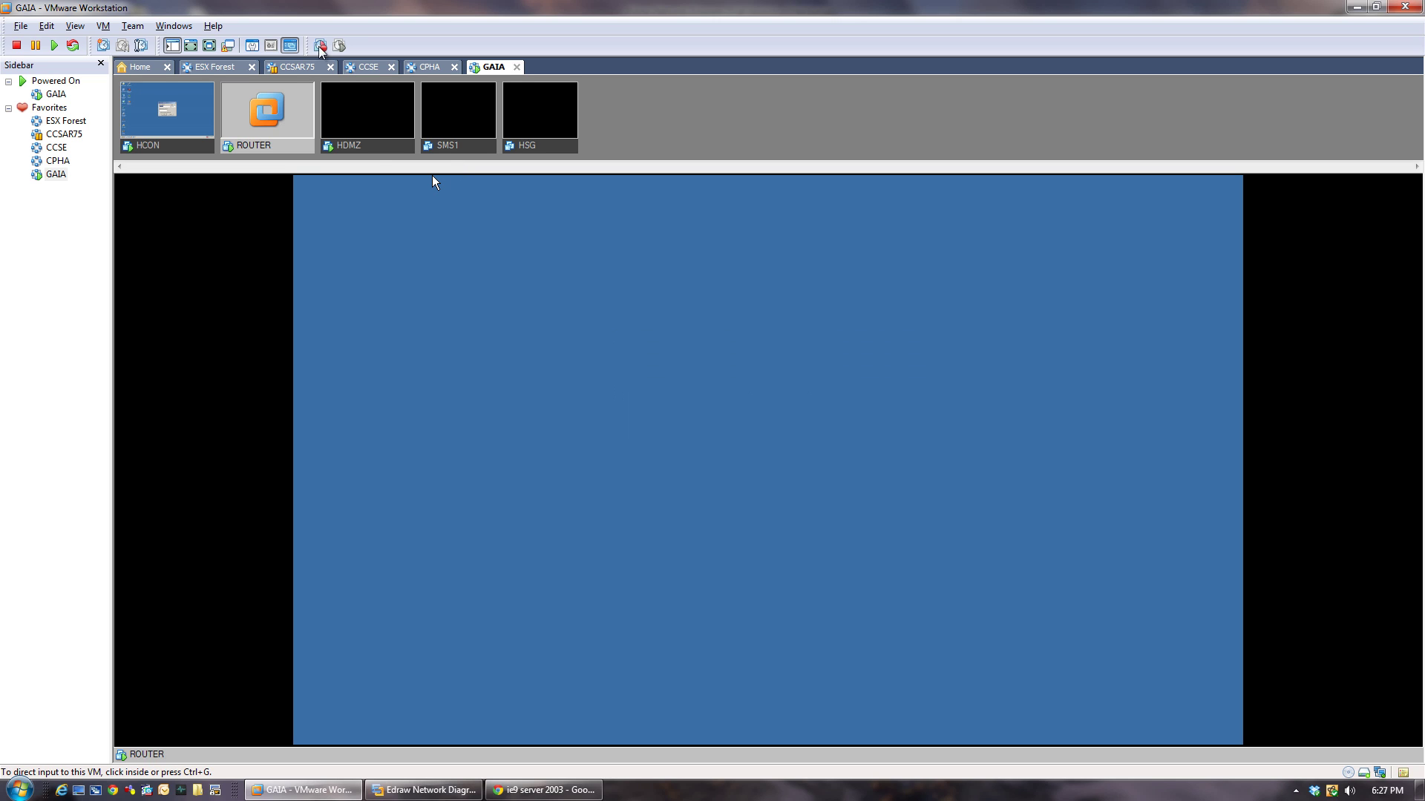
{"action": "left_click", "coordinate": [378, 148]}
{"action": "left_click", "coordinate": [768, 460]}
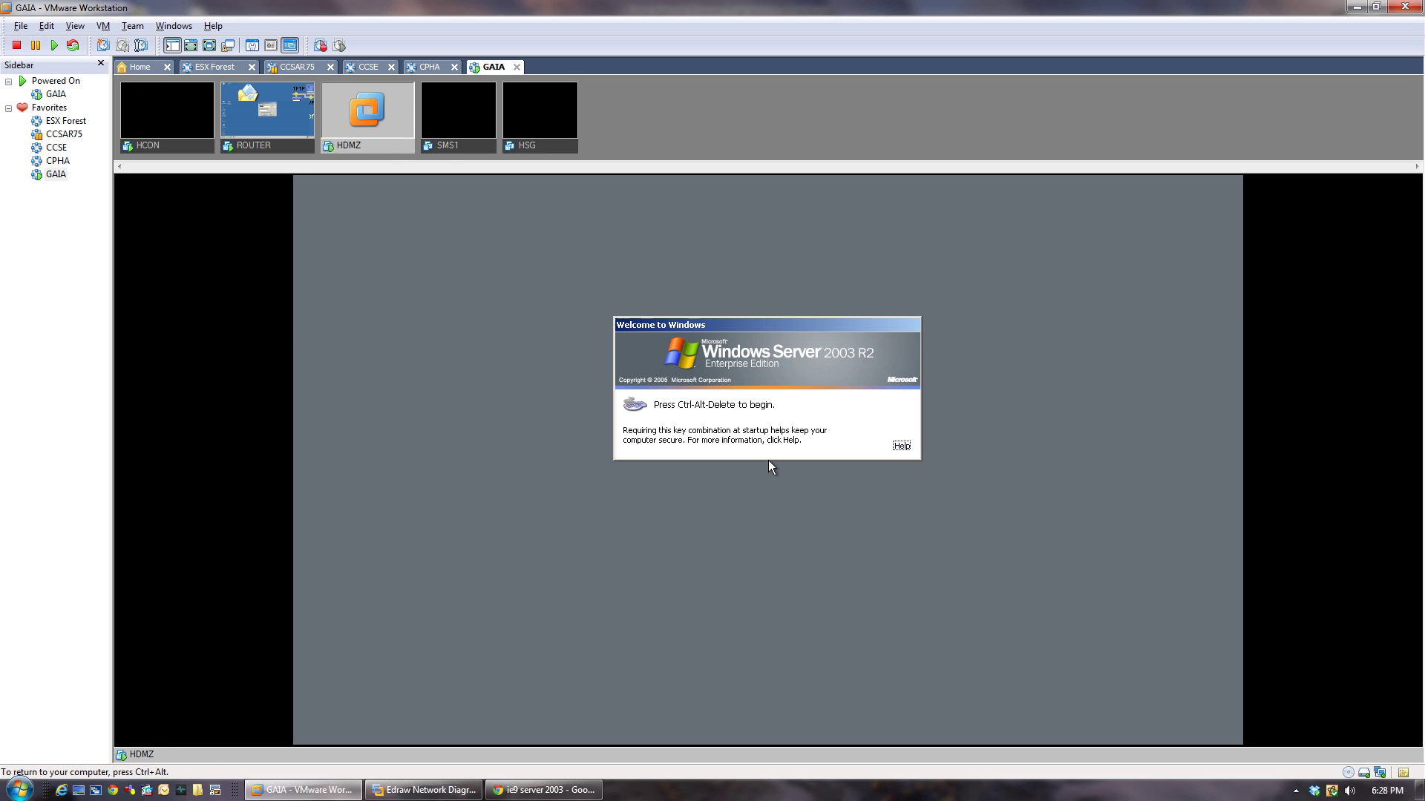
{"action": "key", "text": "ctrl+alt+Insert"}
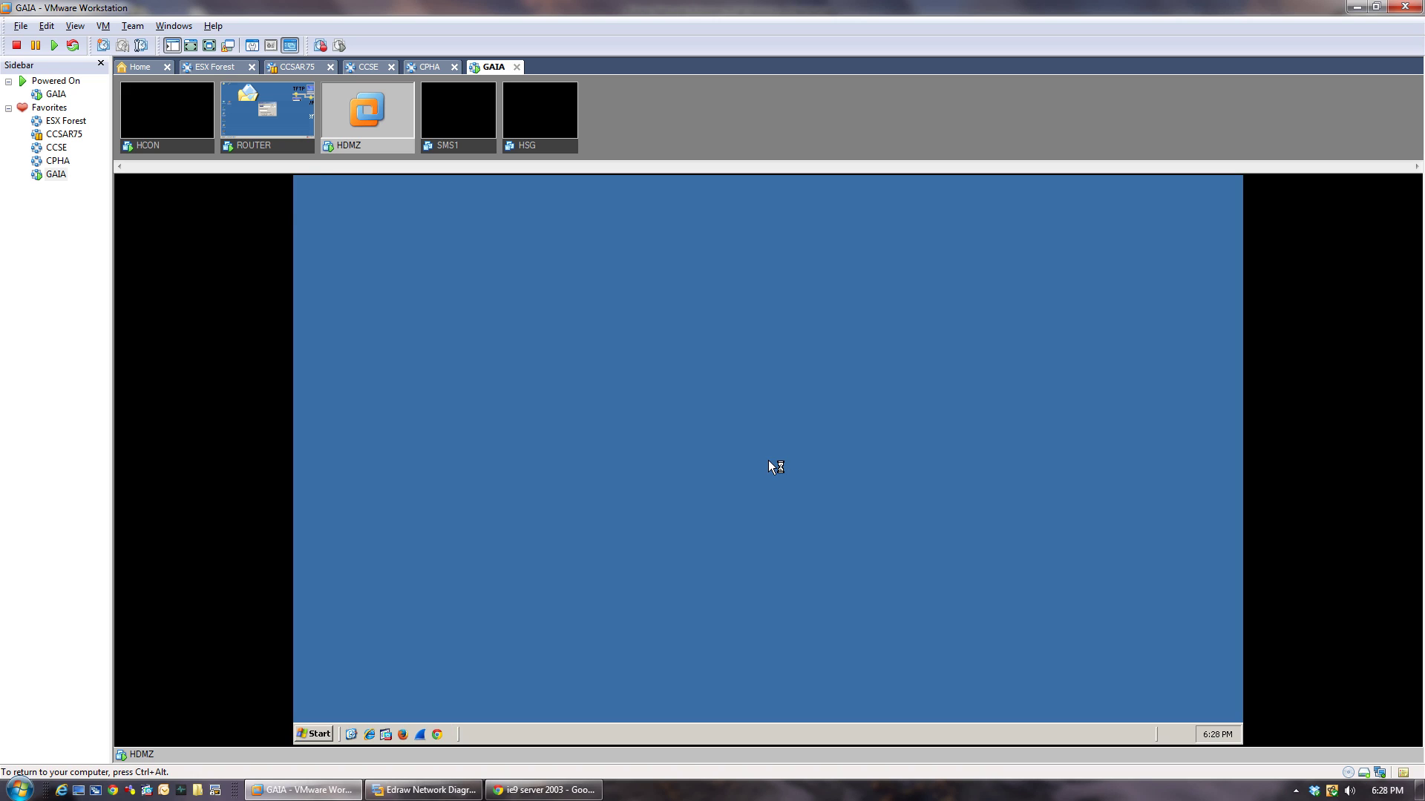
On HCON, dismiss and close FileZilla Server, then open the Local Area Connection status.
{"action": "left_click", "coordinate": [167, 111]}
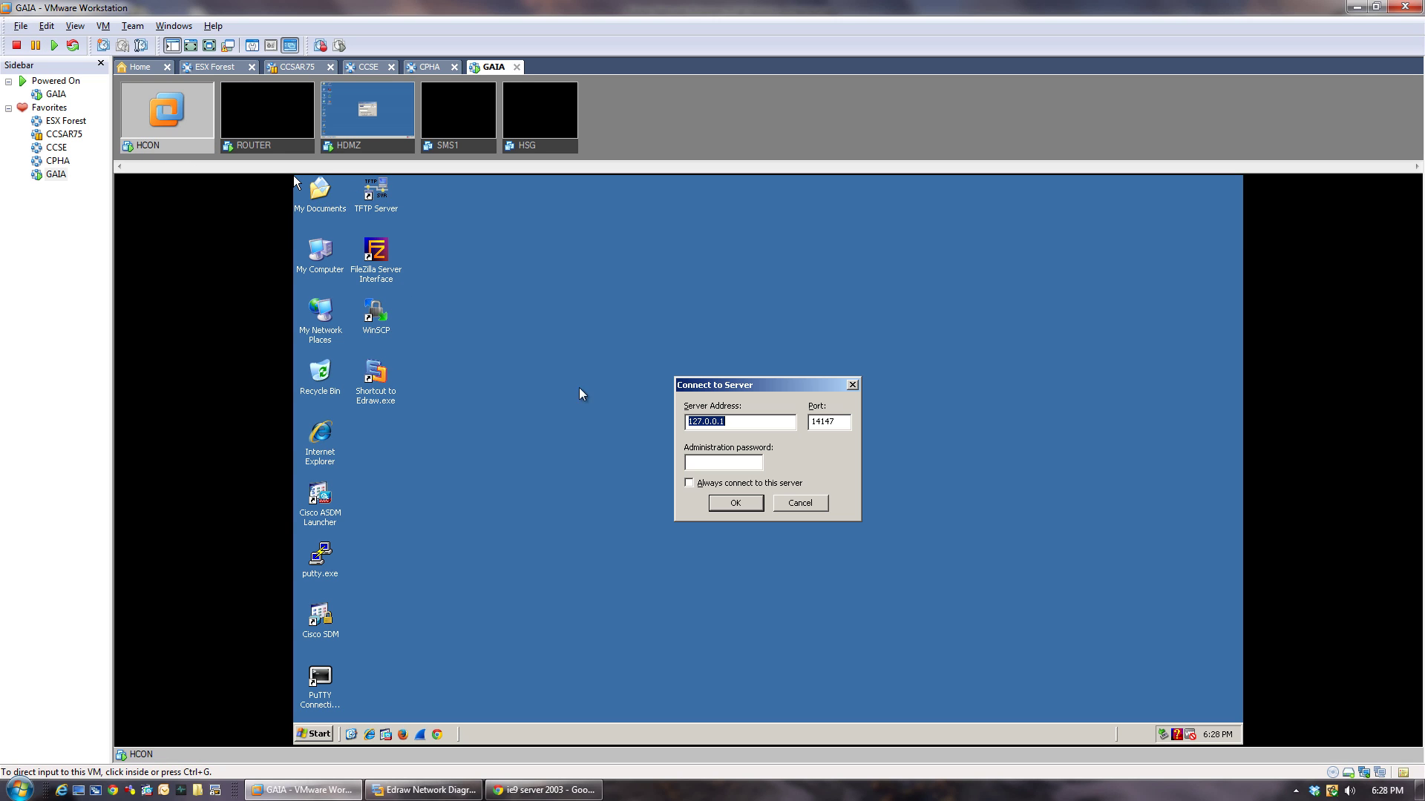
{"action": "left_click", "coordinate": [804, 502]}
{"action": "left_click", "coordinate": [800, 503]}
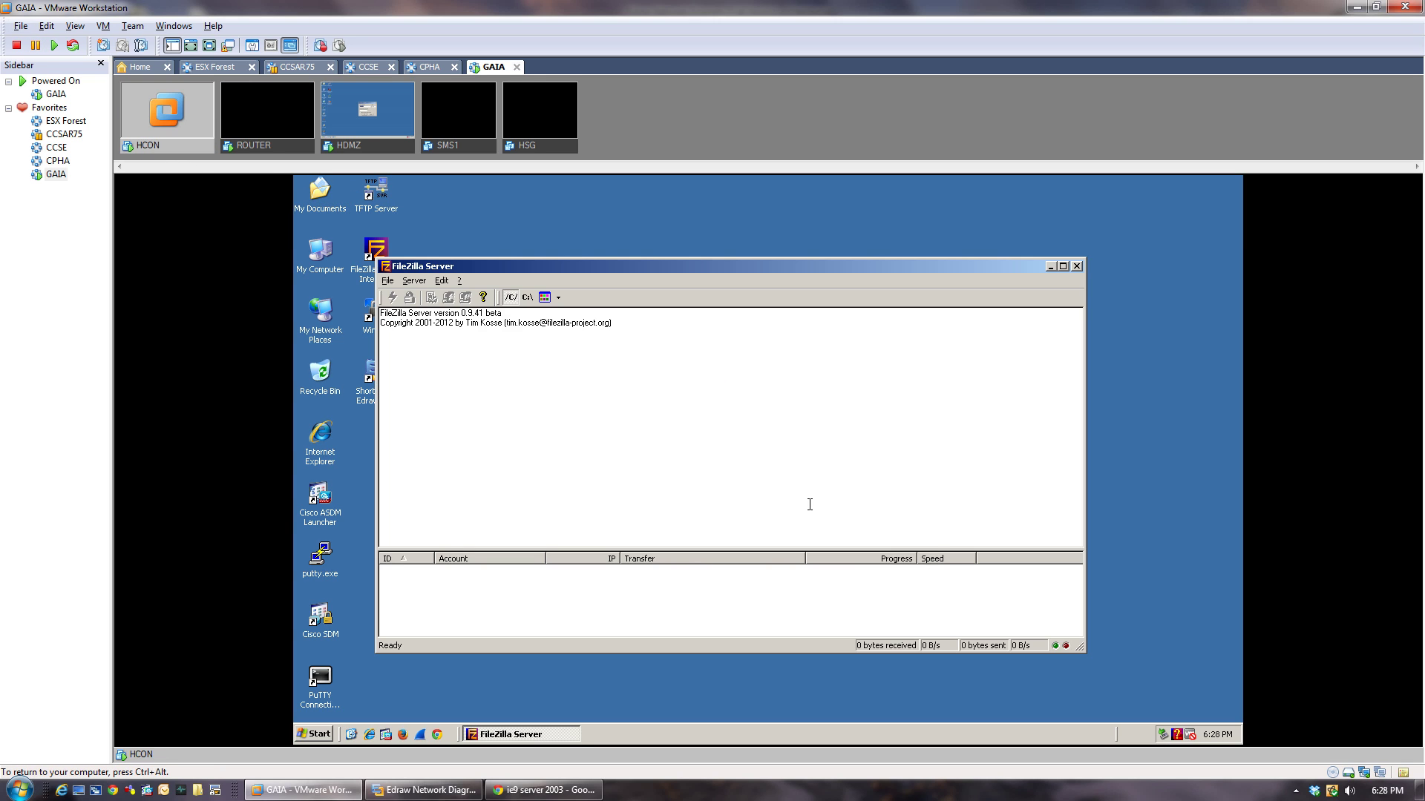
{"action": "left_click", "coordinate": [1077, 267]}
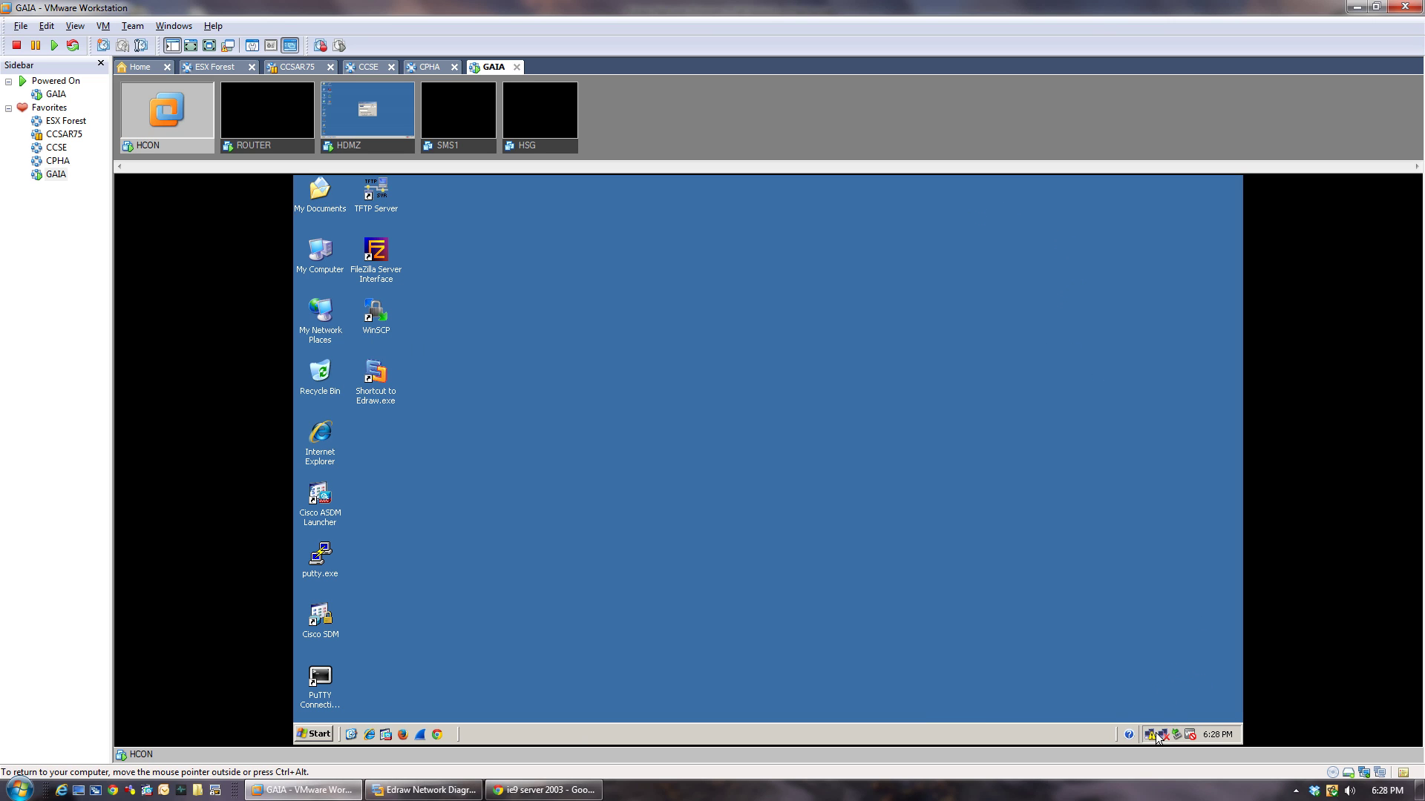
{"action": "double_click", "coordinate": [1153, 737]}
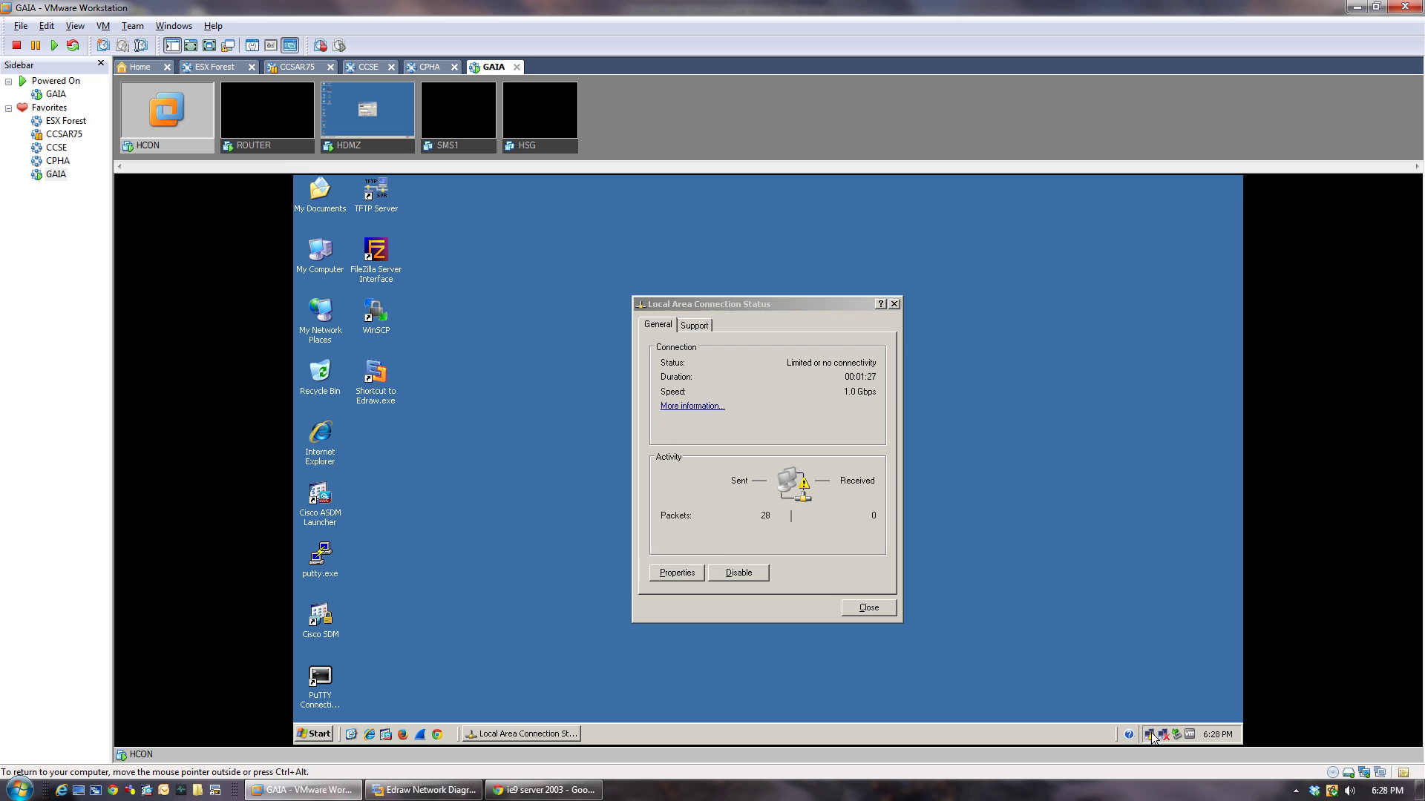
Open HCON's Local Area Connection TCP/IP properties and choose a fixed IP address.
{"action": "right_click", "coordinate": [1150, 735]}
{"action": "left_click", "coordinate": [1054, 725]}
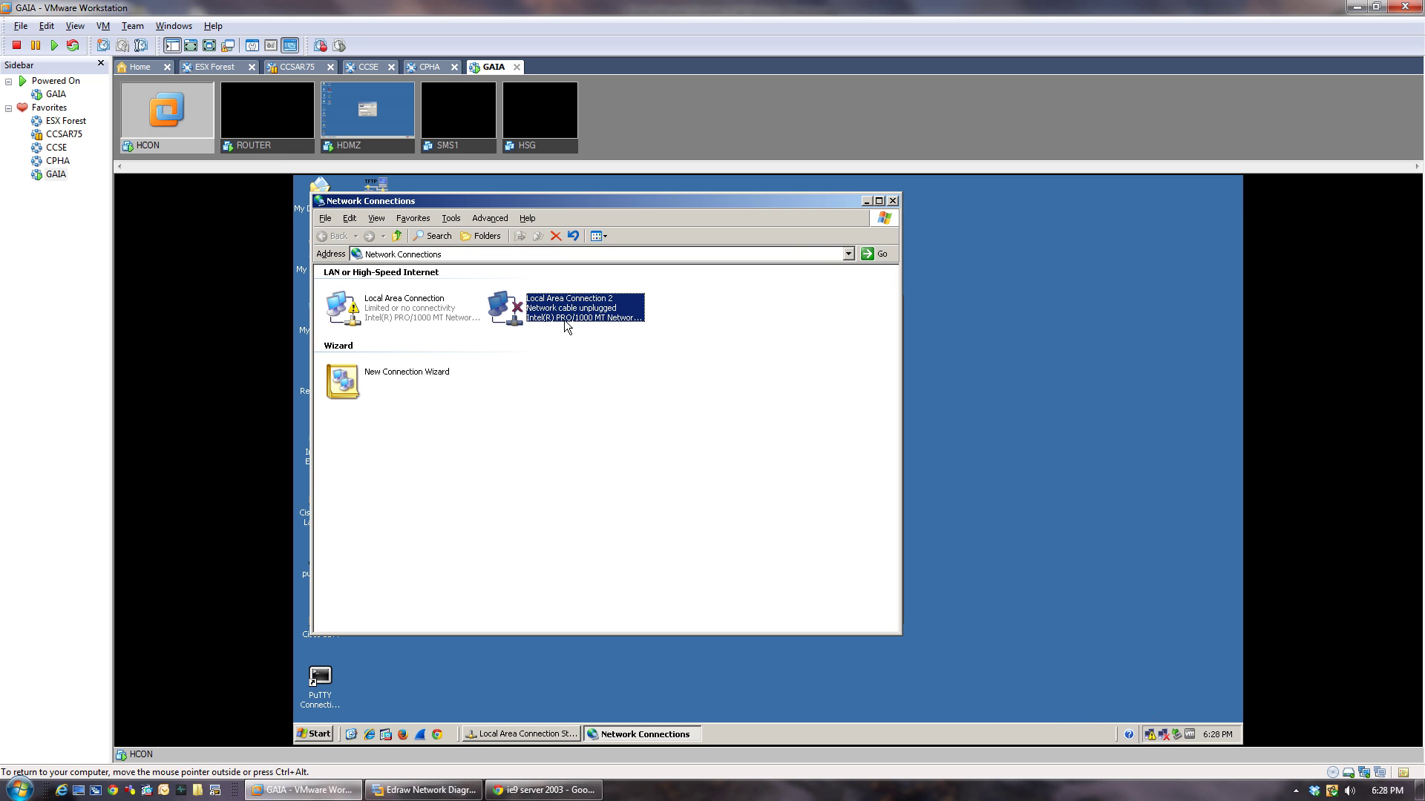
{"action": "right_click", "coordinate": [422, 318]}
{"action": "left_click", "coordinate": [451, 430]}
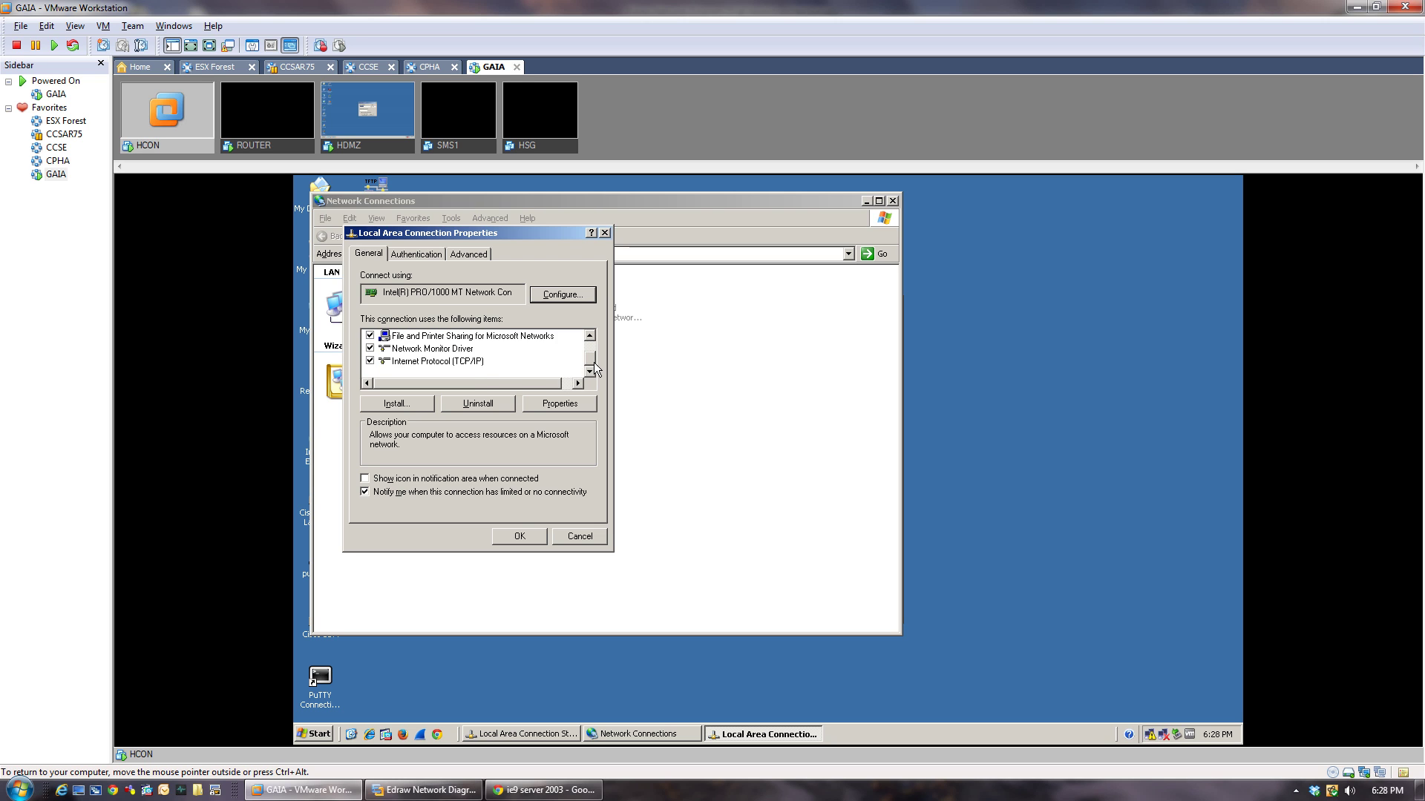
{"action": "left_click", "coordinate": [590, 362]}
{"action": "double_click", "coordinate": [447, 361]}
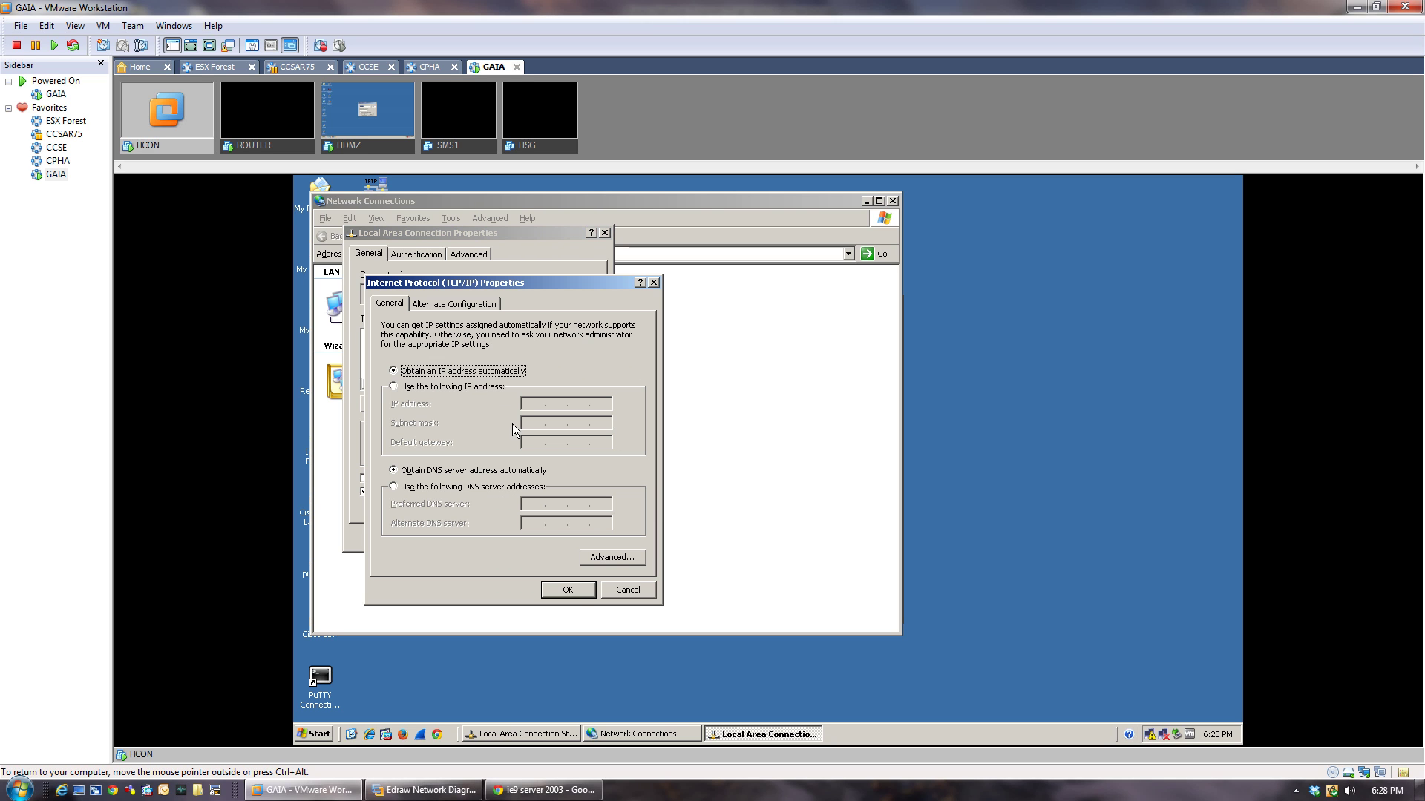
{"action": "left_click", "coordinate": [451, 389]}
{"action": "left_click", "coordinate": [415, 791]}
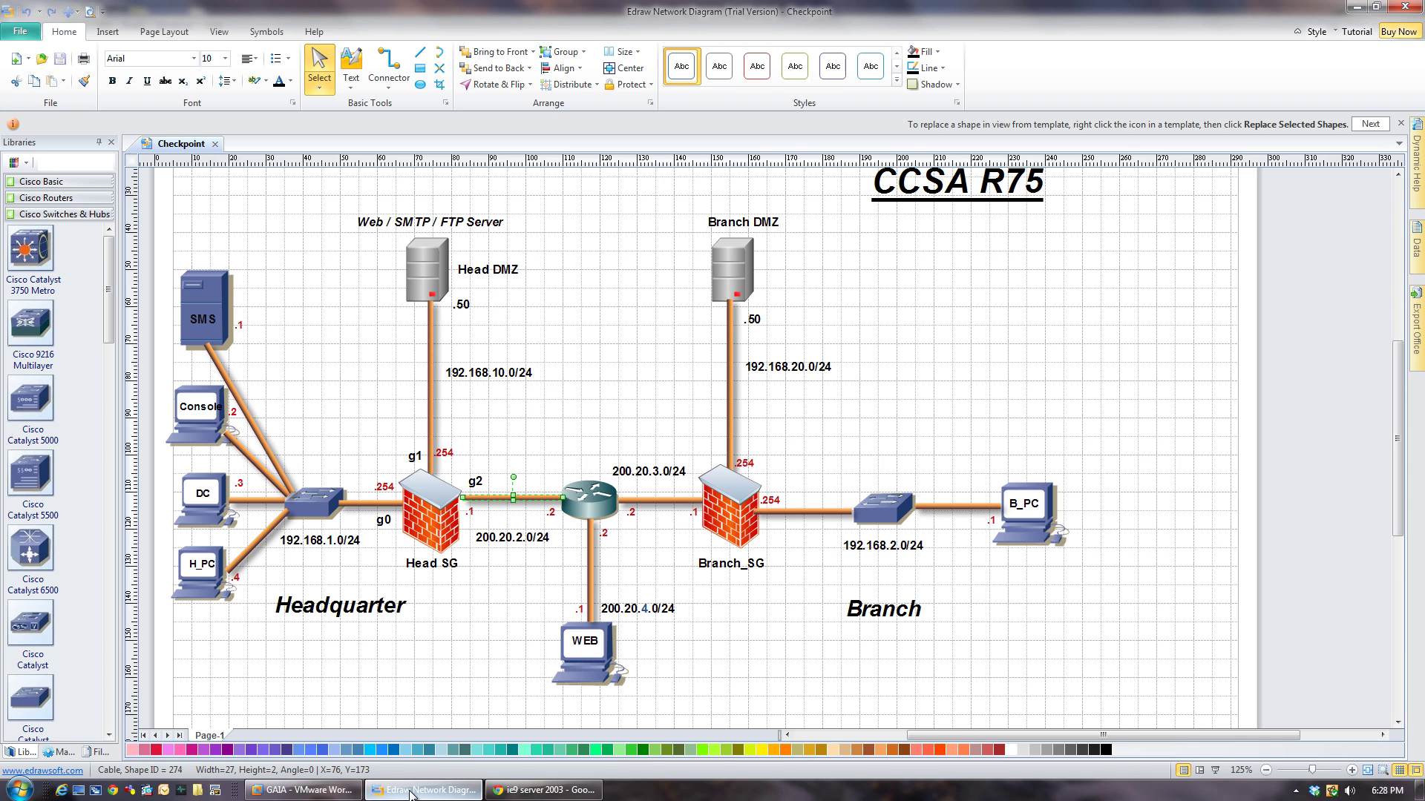
{"action": "left_click", "coordinate": [412, 791]}
Give HCON IP 192.168.1.2, mask 255.255.255.0, gateway 192.168.1.254, and show the tray icon.
{"action": "left_click", "coordinate": [528, 403]}
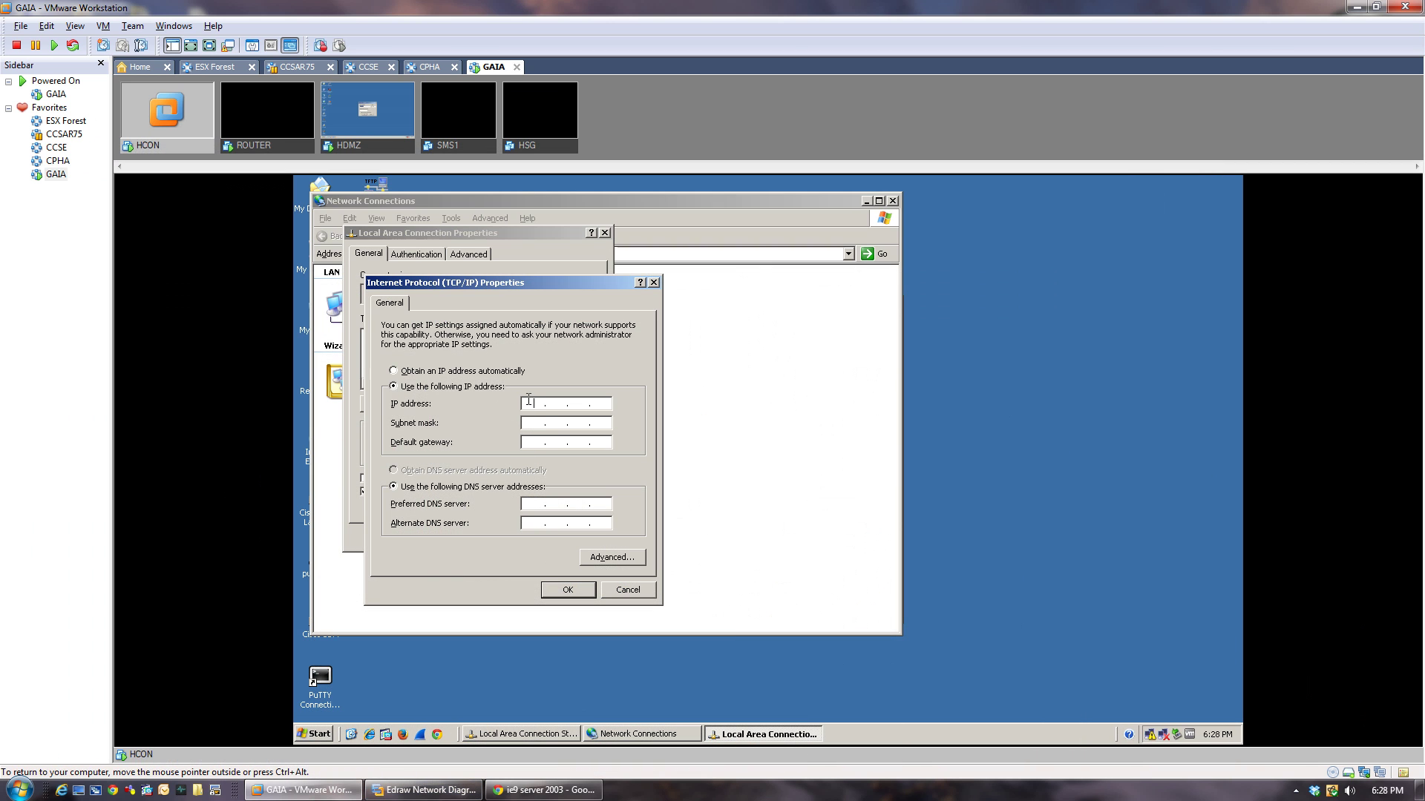
{"action": "type", "text": "192.168.1.2"}
{"action": "key", "text": "Tab"}
{"action": "type", "text": "192 . 168"}
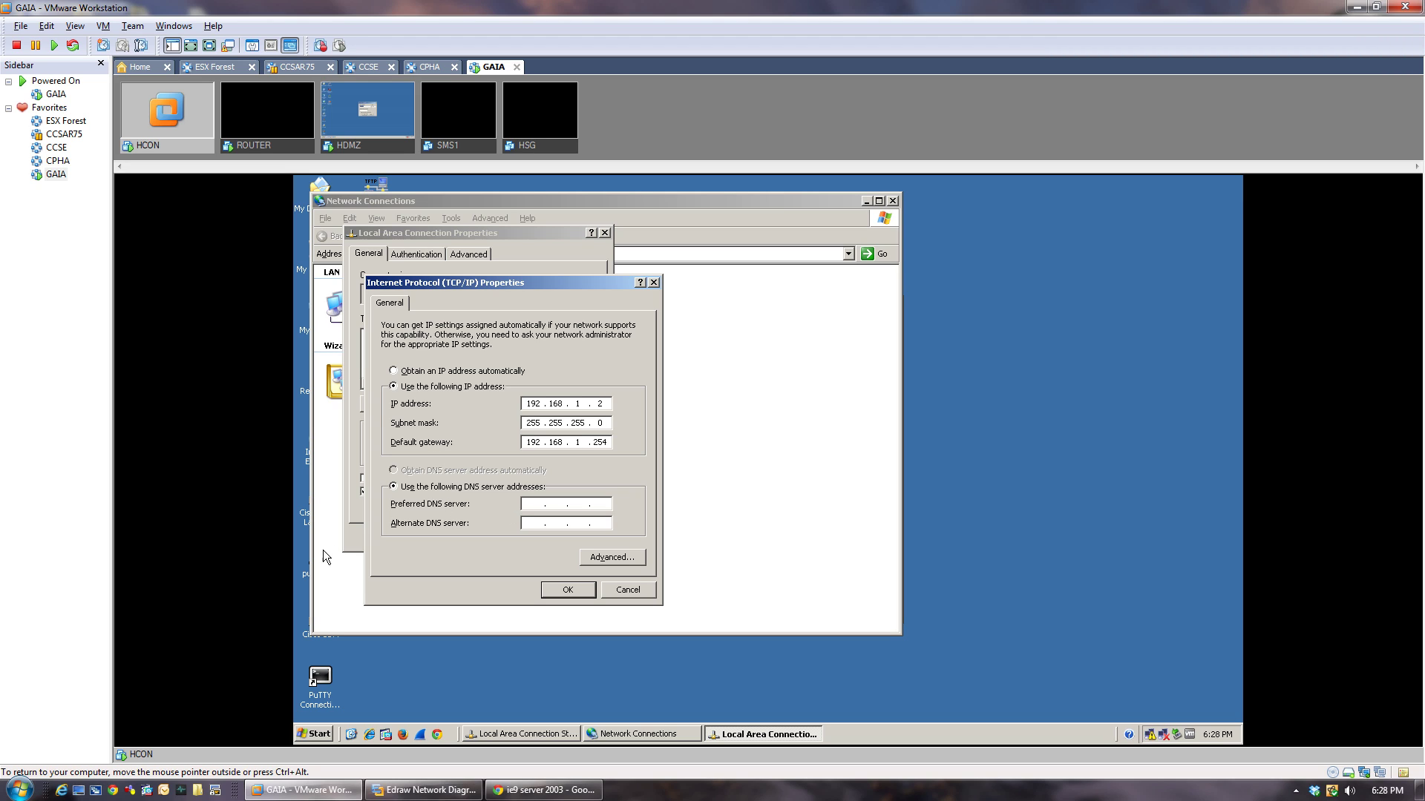
{"action": "left_click", "coordinate": [423, 790]}
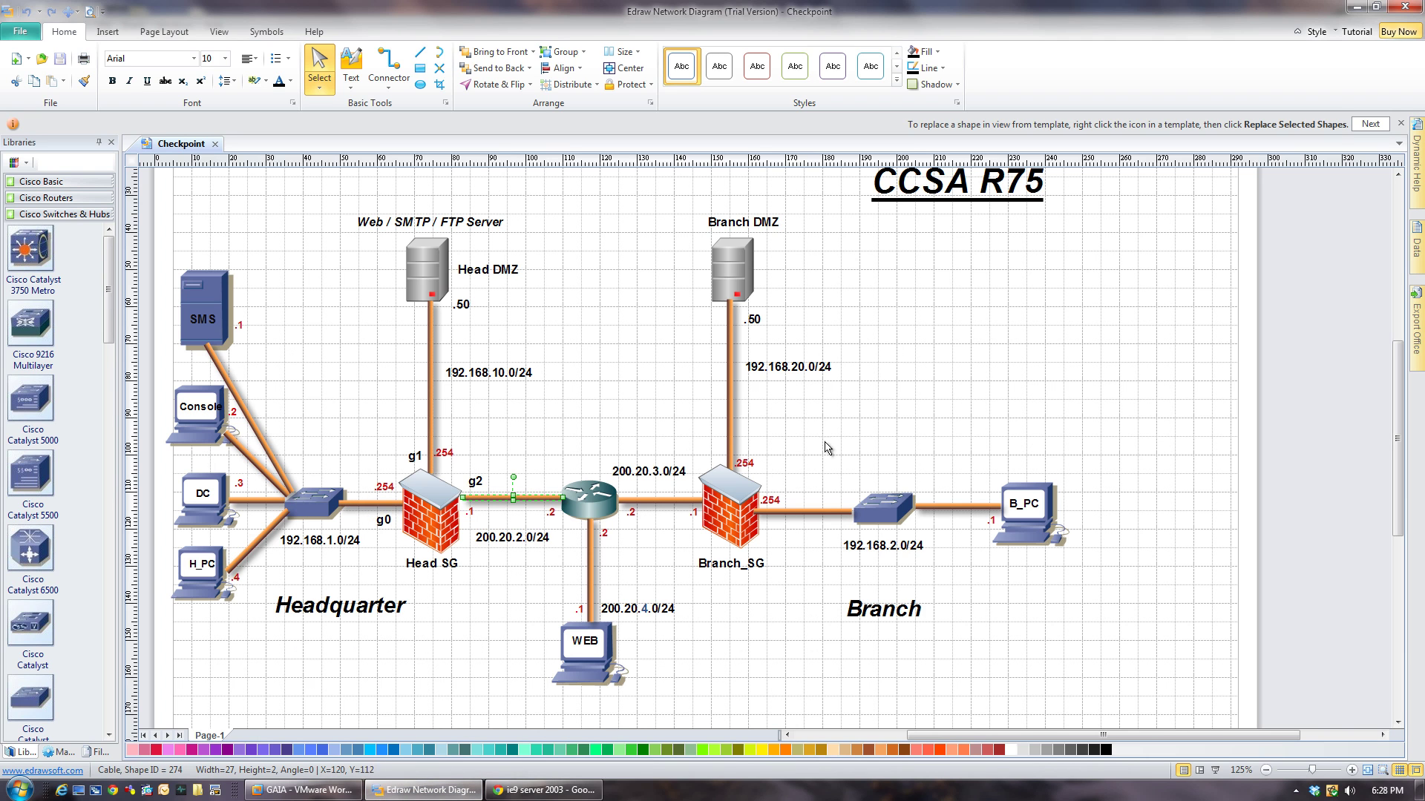
{"action": "left_click", "coordinate": [427, 791]}
{"action": "left_click", "coordinate": [572, 591]}
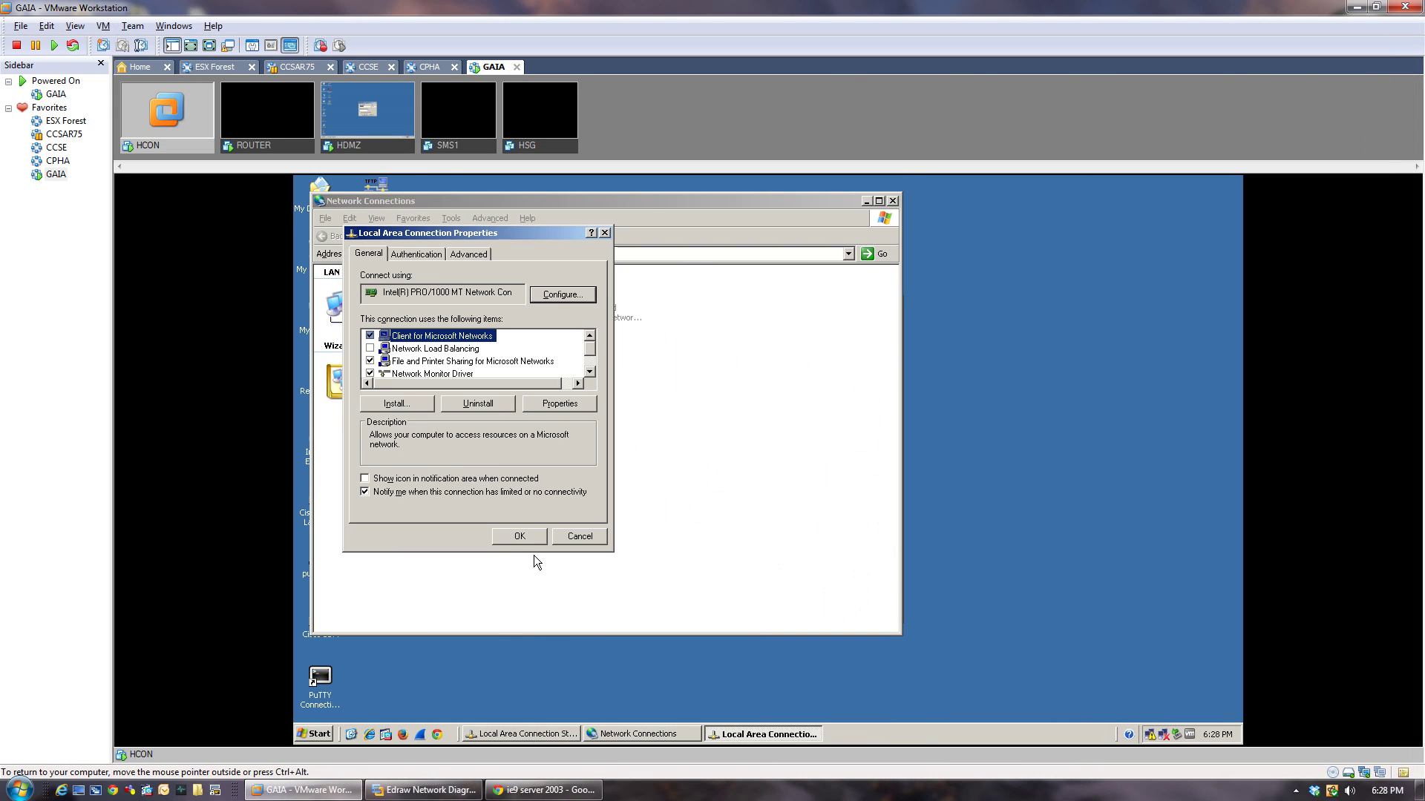
{"action": "left_click", "coordinate": [453, 478]}
{"action": "left_click", "coordinate": [518, 536]}
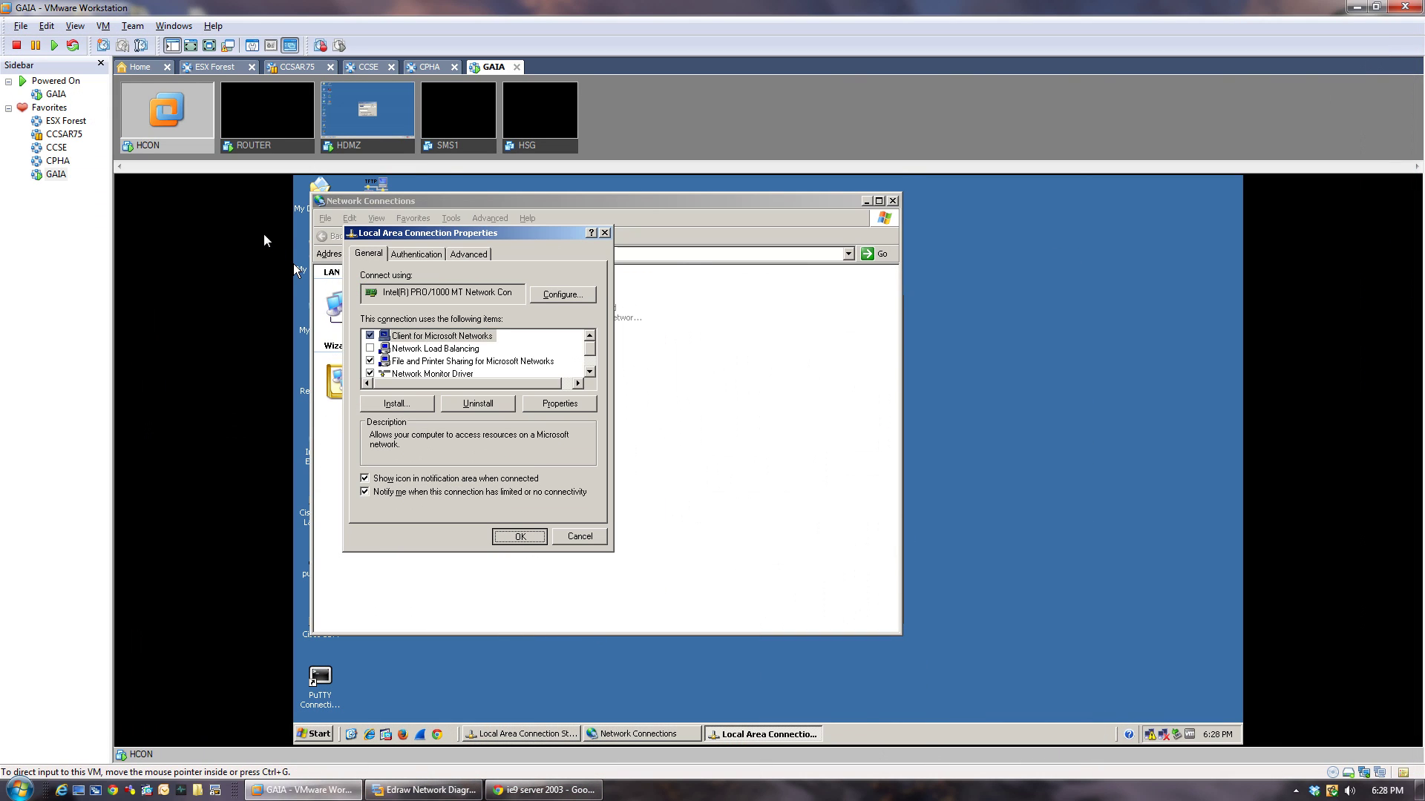
{"action": "left_click", "coordinate": [366, 140]}
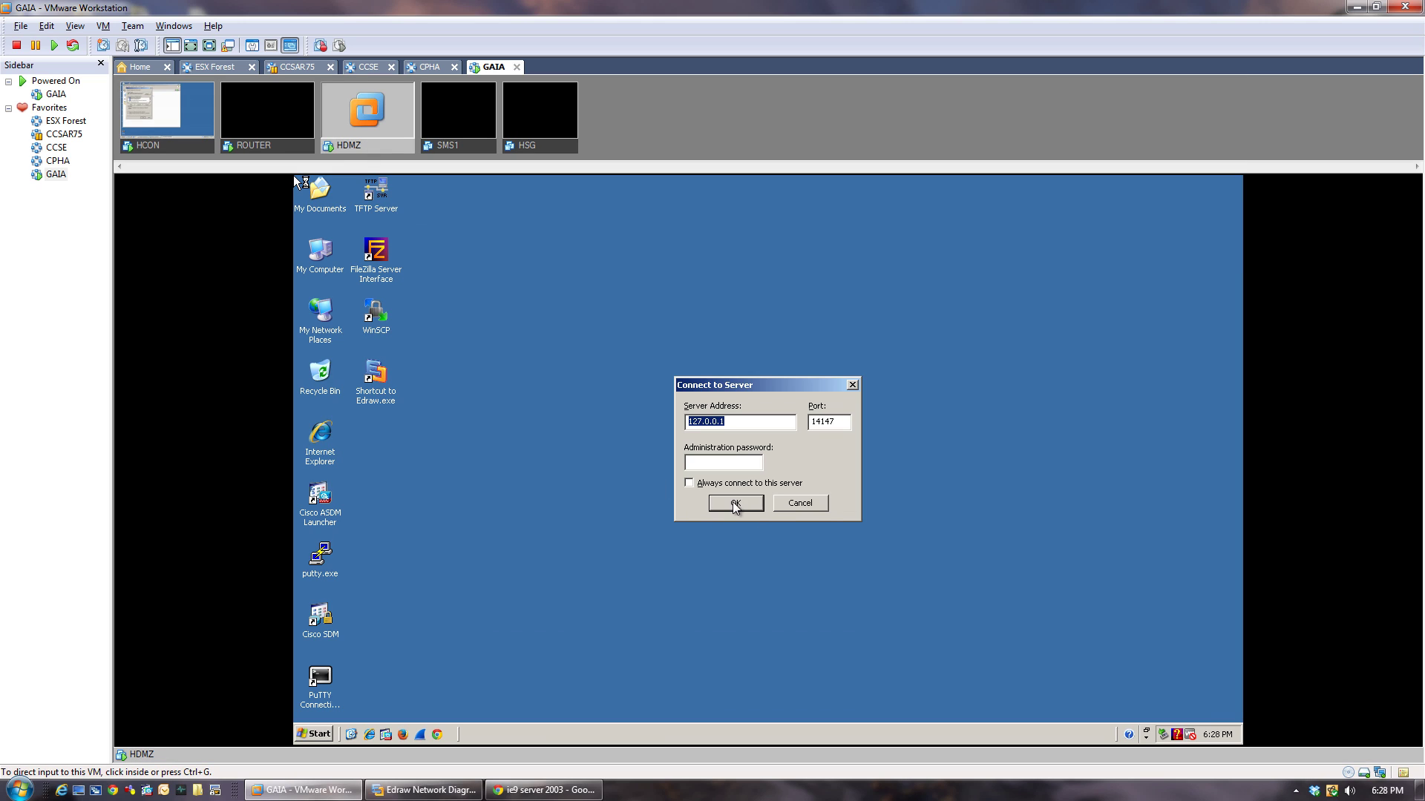
Connect HDMZ's FileZilla Server and open its Local Area Connection properties.
{"action": "left_click", "coordinate": [755, 504]}
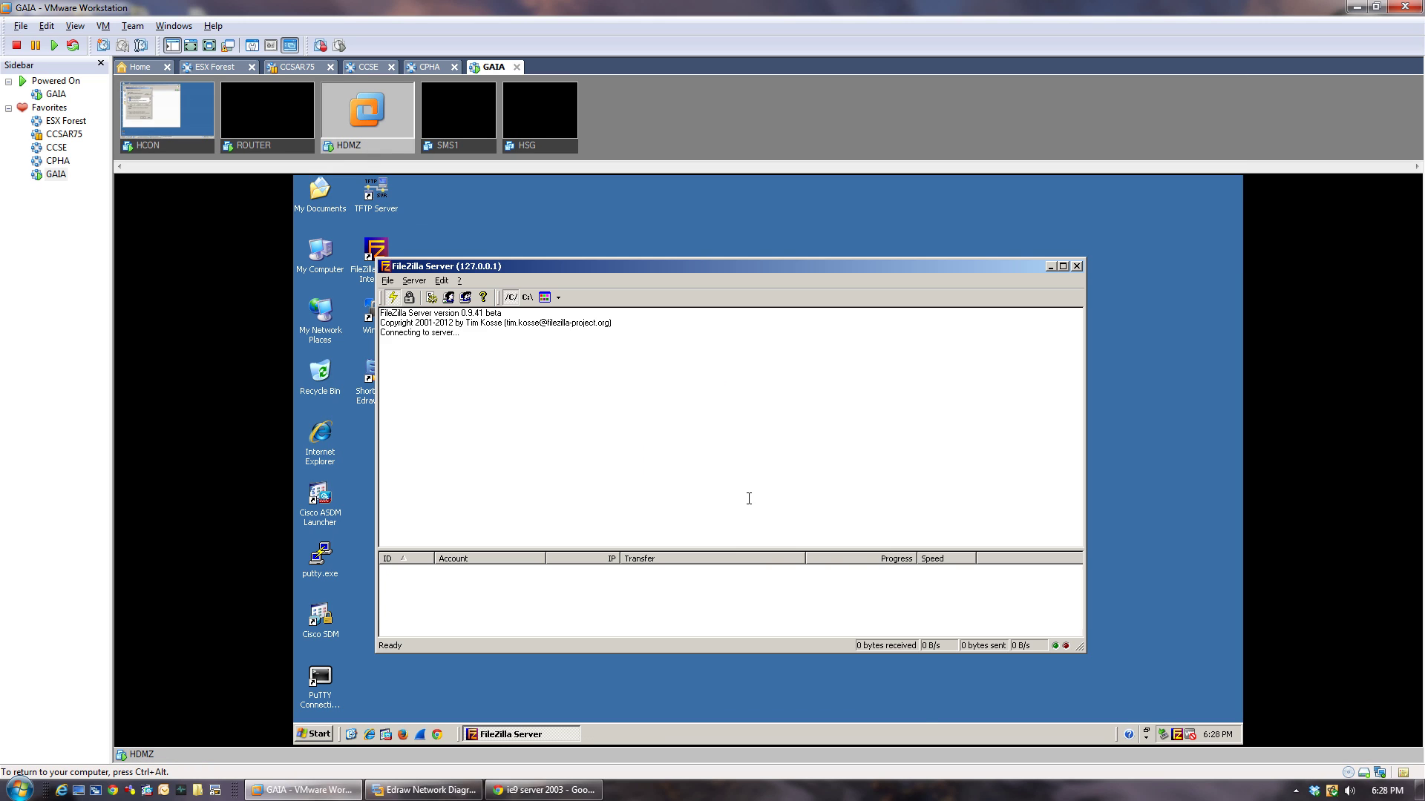
{"action": "right_click", "coordinate": [308, 269]}
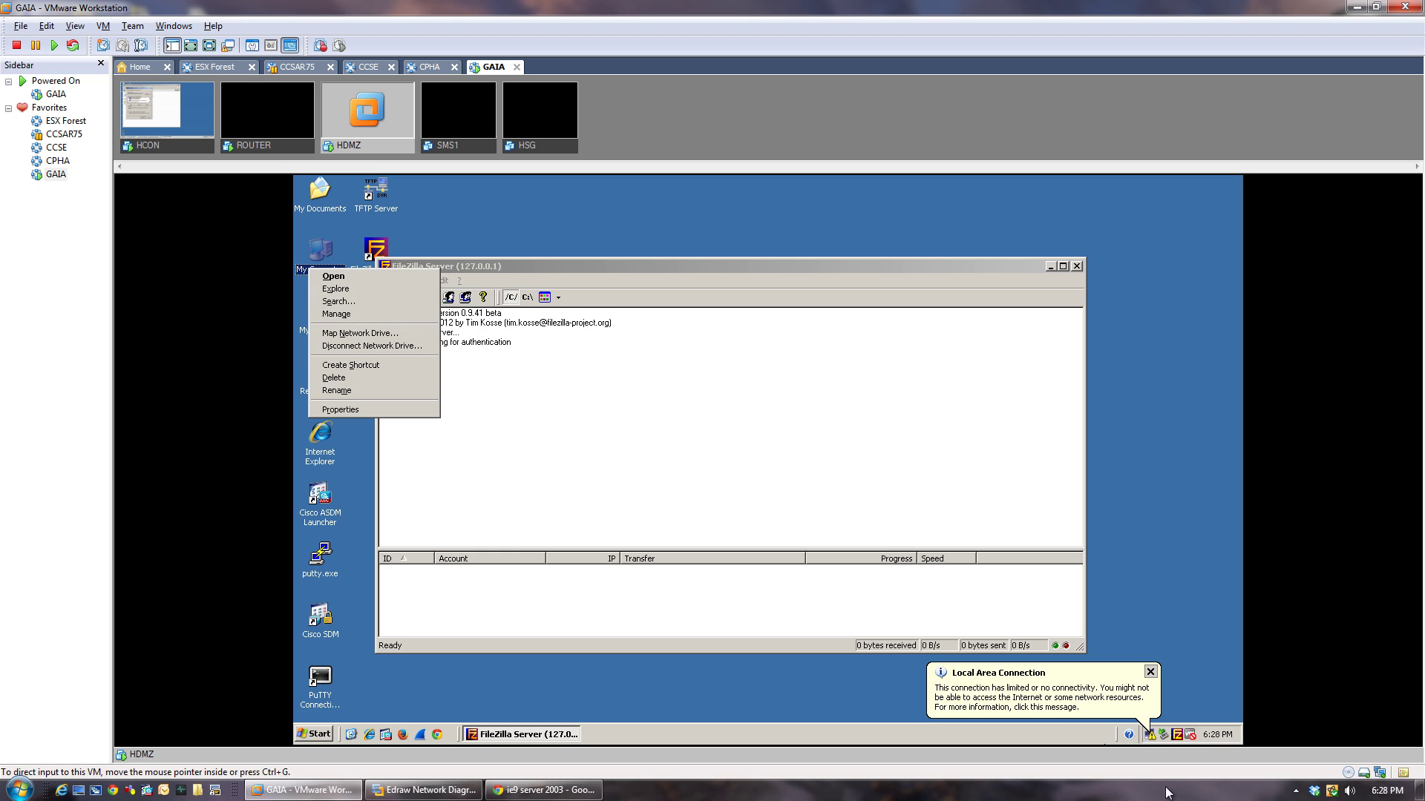
{"action": "right_click", "coordinate": [1149, 733]}
{"action": "left_click", "coordinate": [1061, 725]}
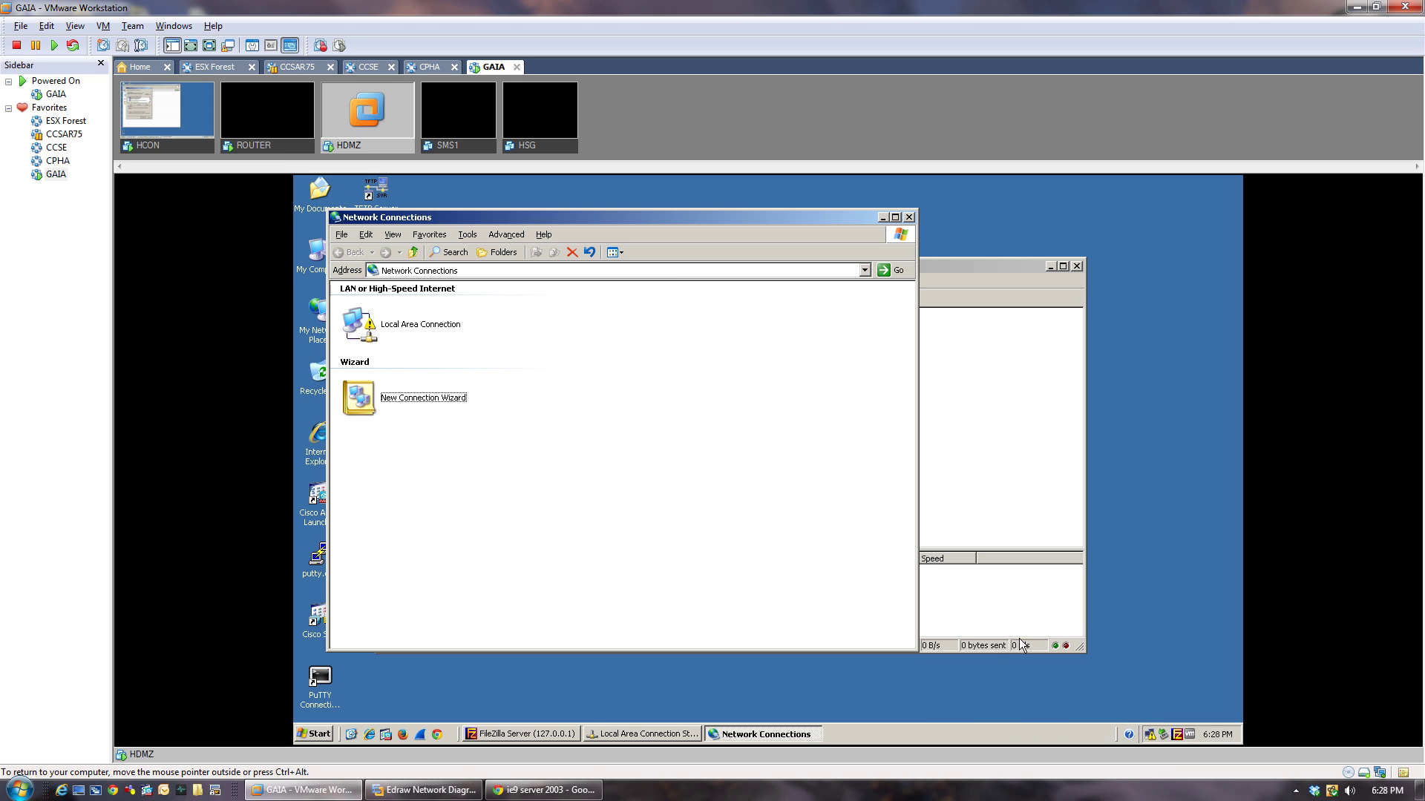
{"action": "right_click", "coordinate": [401, 329]}
{"action": "left_click", "coordinate": [446, 442]}
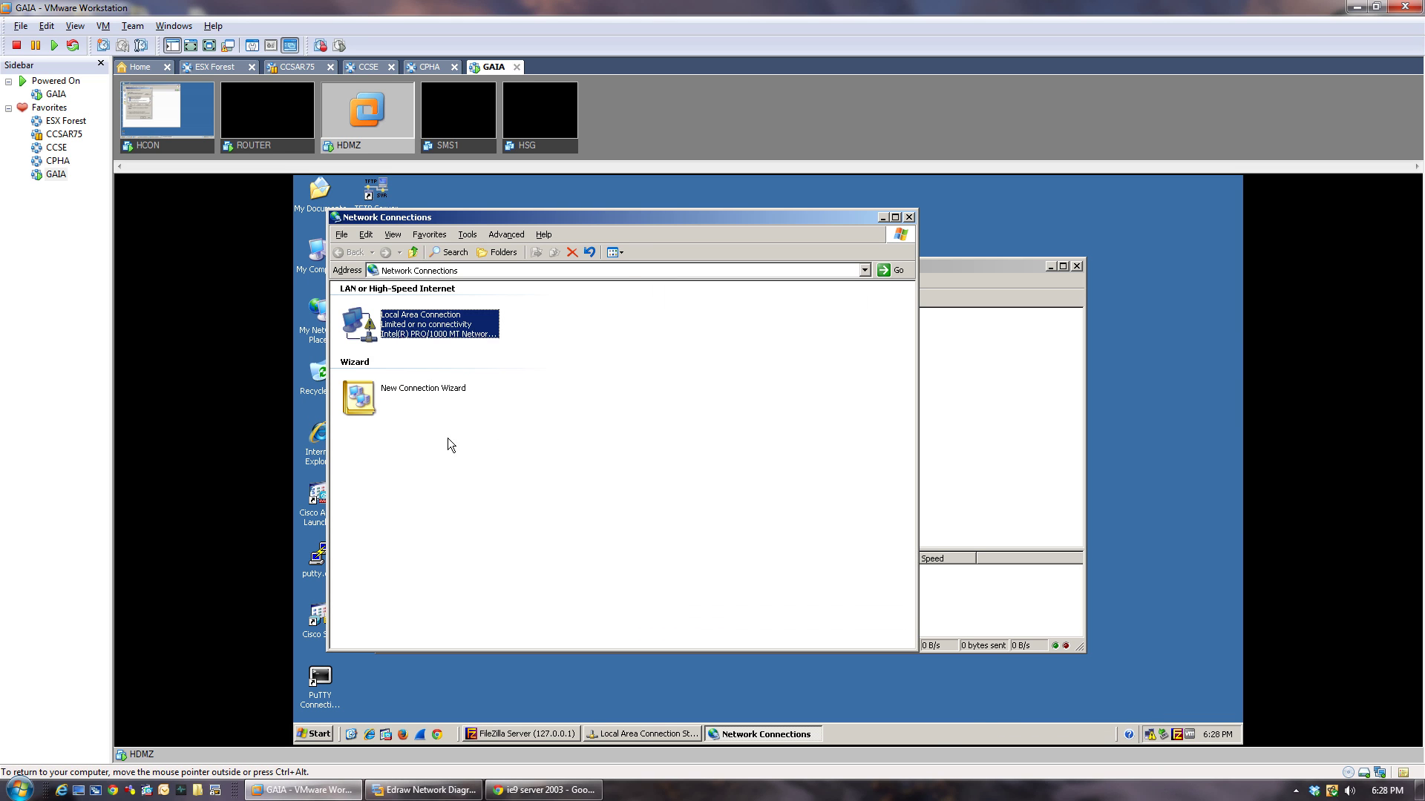
{"action": "scroll", "coordinate": [602, 392], "scroll_direction": "down", "scroll_amount": 1}
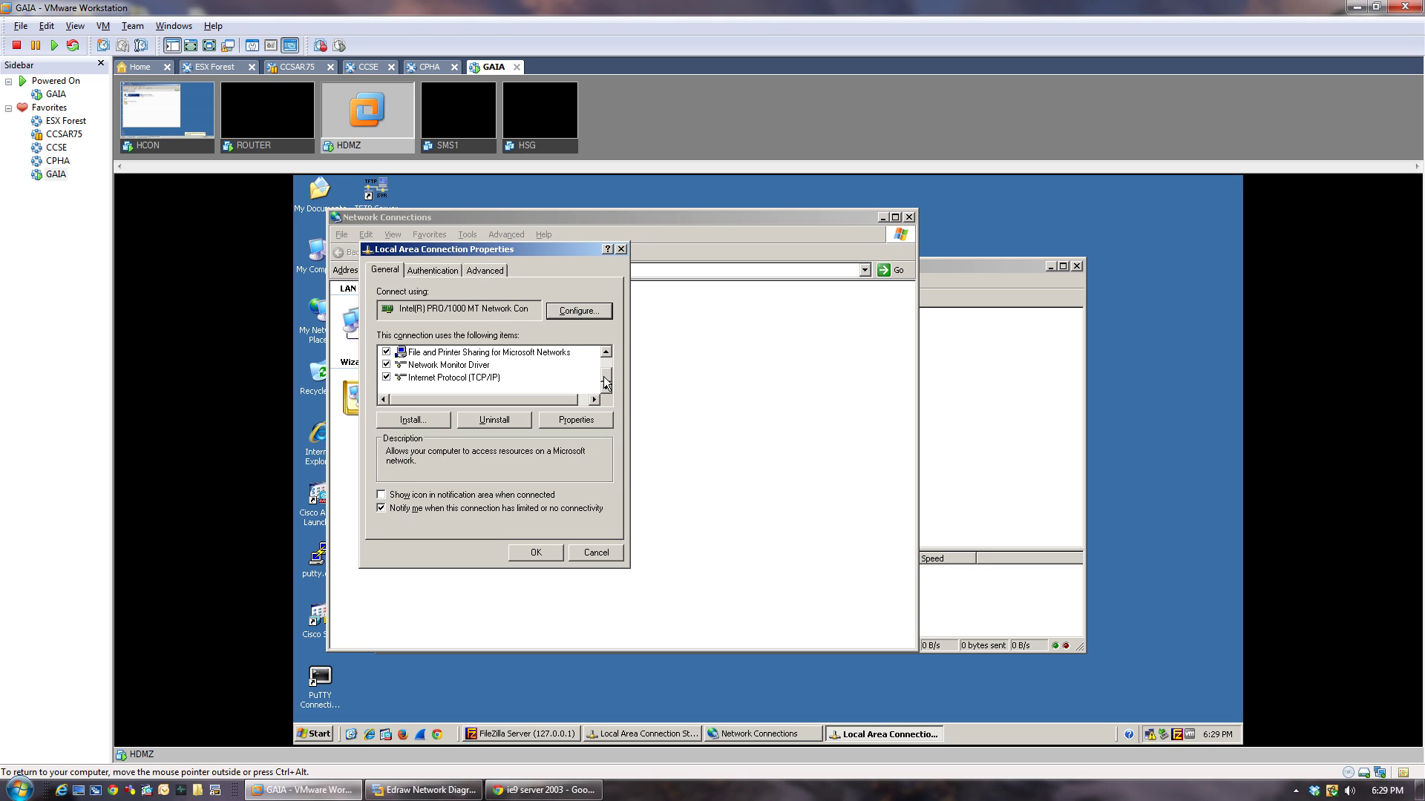
Open HDMZ's Internet Protocol (TCP/IP) properties and choose a fixed IP address.
{"action": "left_click", "coordinate": [471, 366]}
{"action": "left_click", "coordinate": [472, 378]}
{"action": "double_click", "coordinate": [472, 378]}
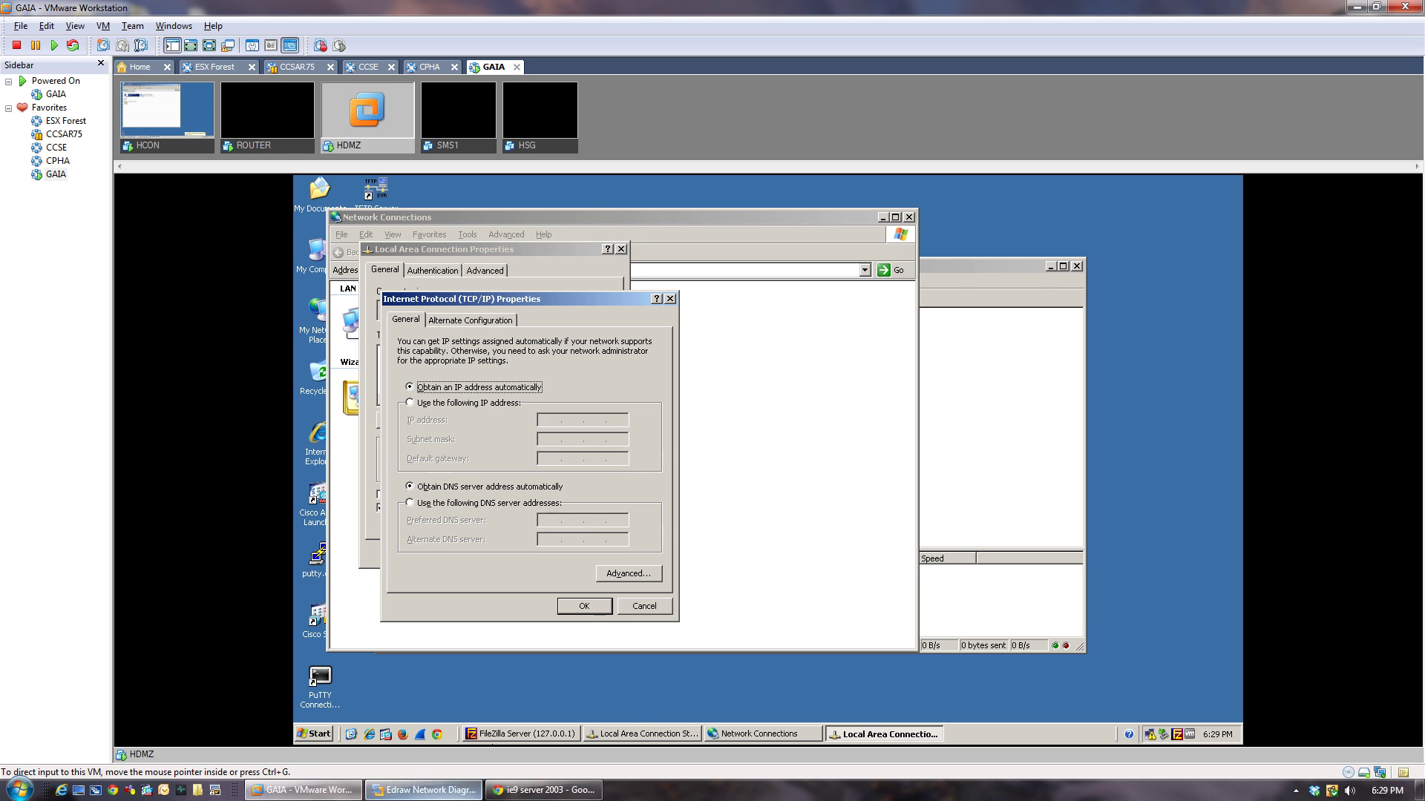
{"action": "left_click", "coordinate": [390, 794]}
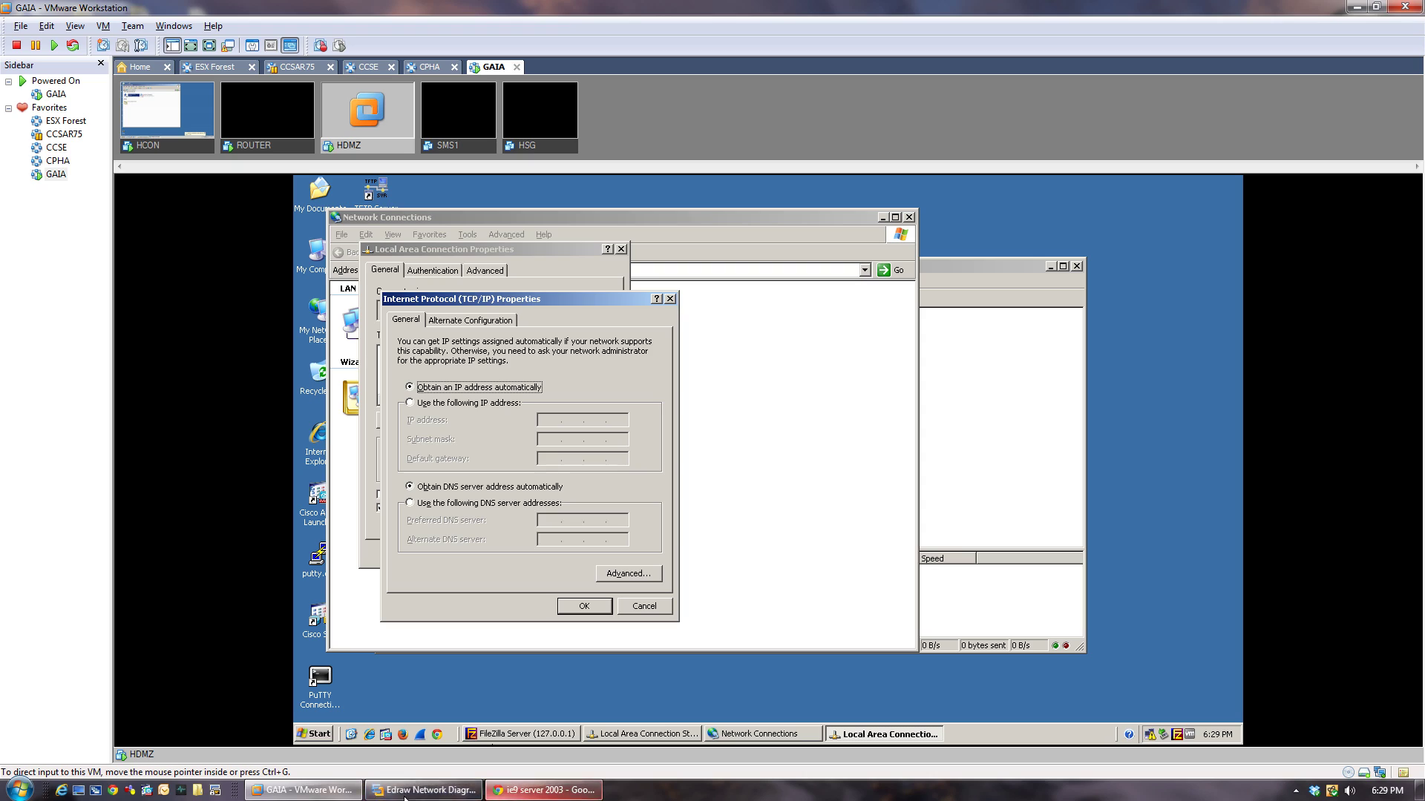
{"action": "left_click", "coordinate": [419, 794]}
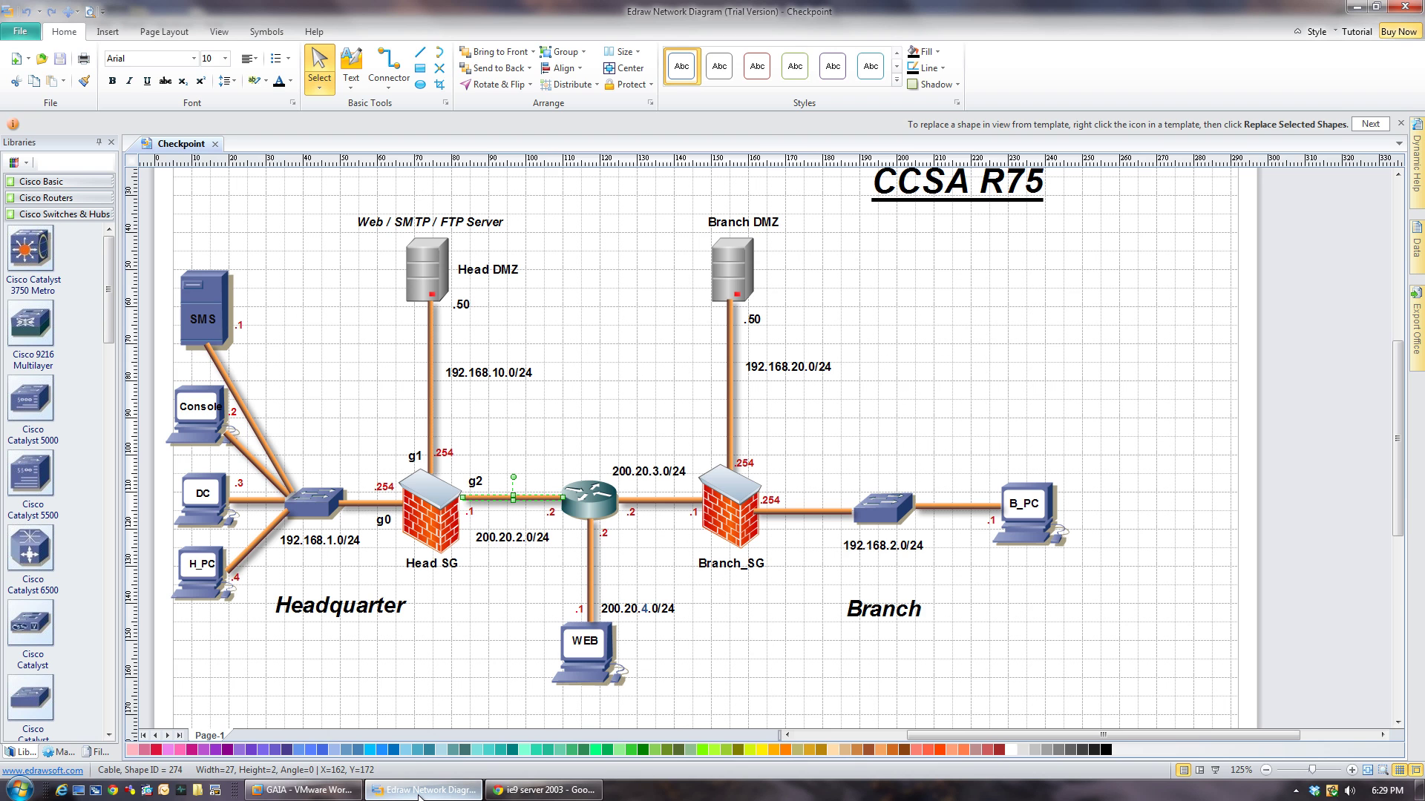
{"action": "left_click", "coordinate": [418, 794]}
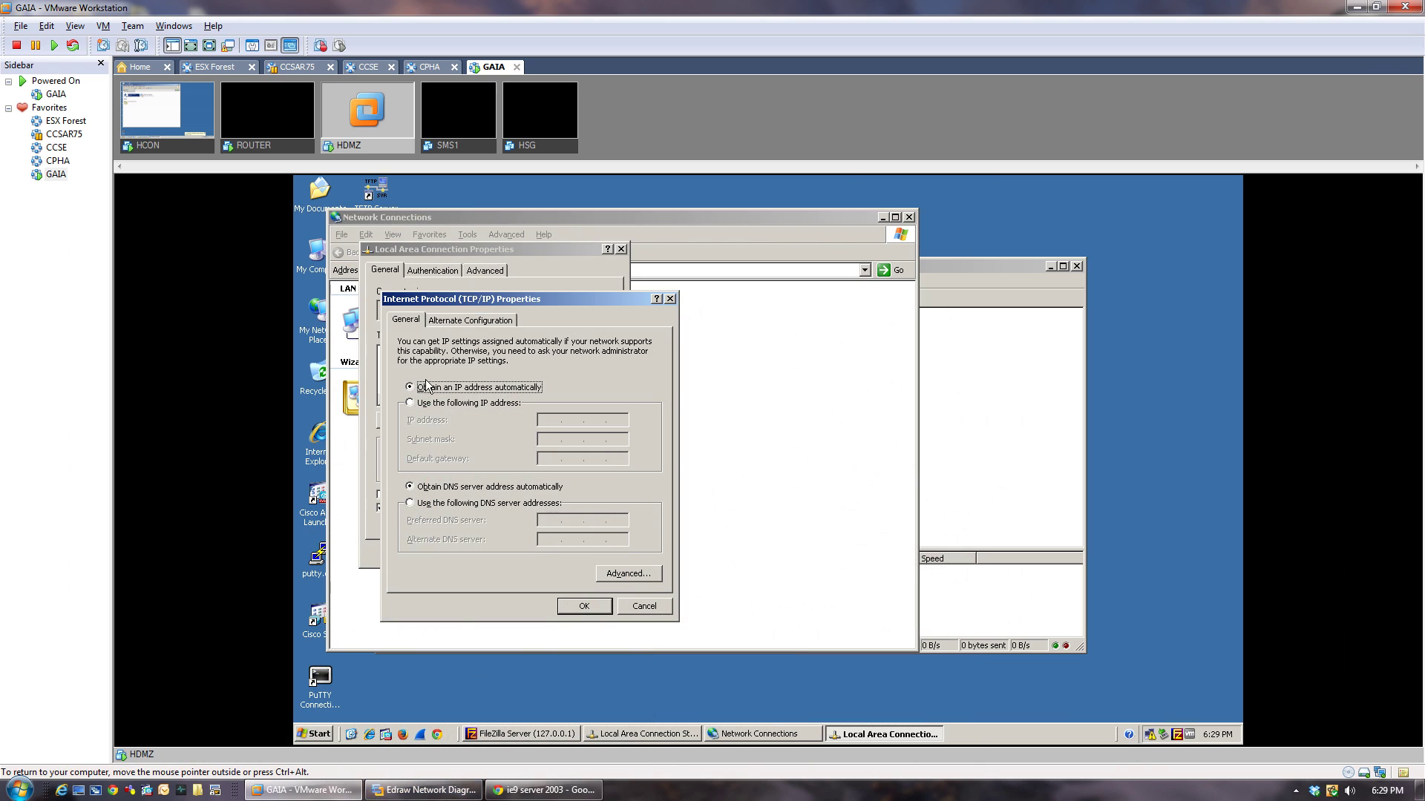
{"action": "left_click", "coordinate": [452, 405]}
Give HDMZ IP 192.168.10.50, mask 255.255.255.0, gateway 192.168.10.254, and show the tray icon.
{"action": "left_click", "coordinate": [543, 420]}
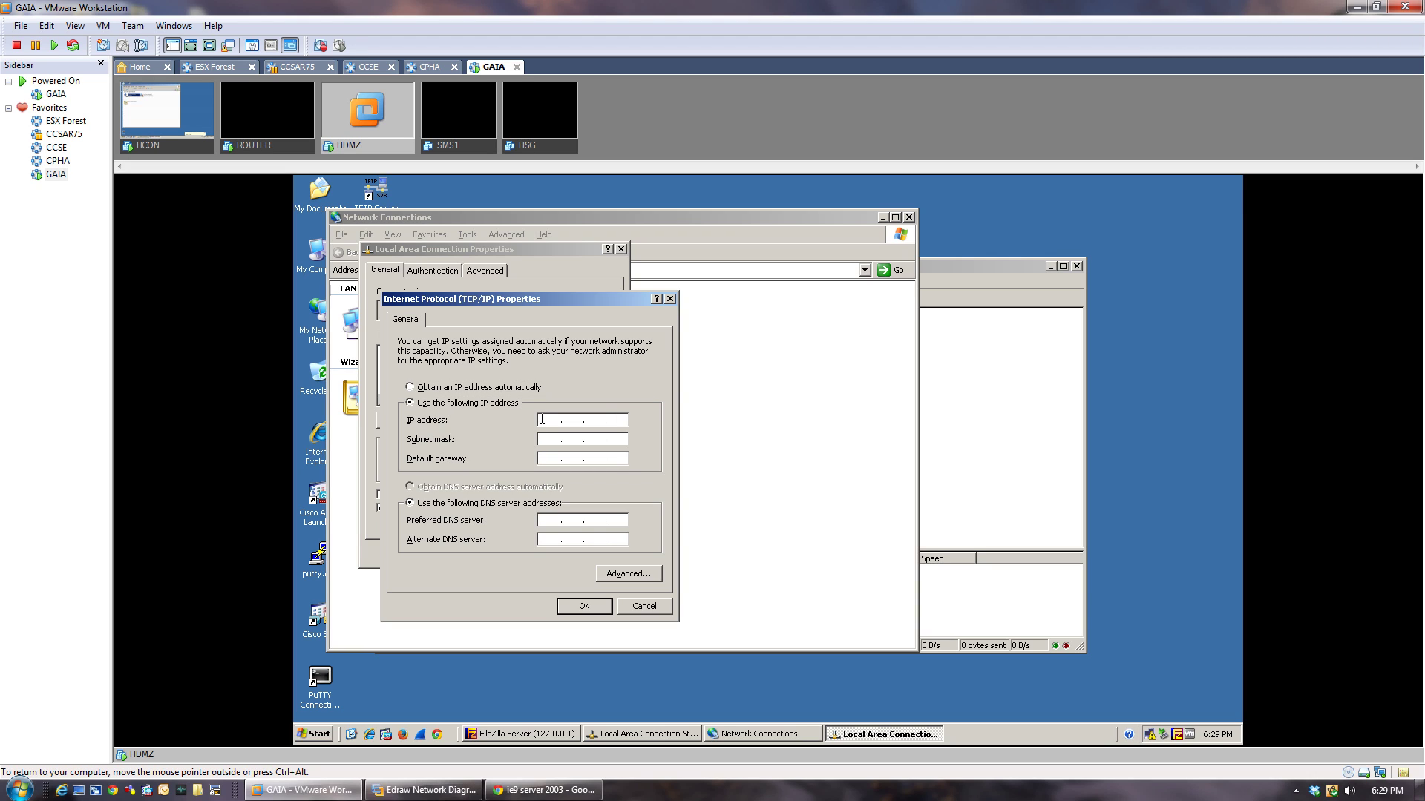
{"action": "type", "text": "192"}
{"action": "key", "text": "Tab"}
{"action": "key", "text": "Tab"}
{"action": "type", "text": "192"}
{"action": "left_click", "coordinate": [583, 607]}
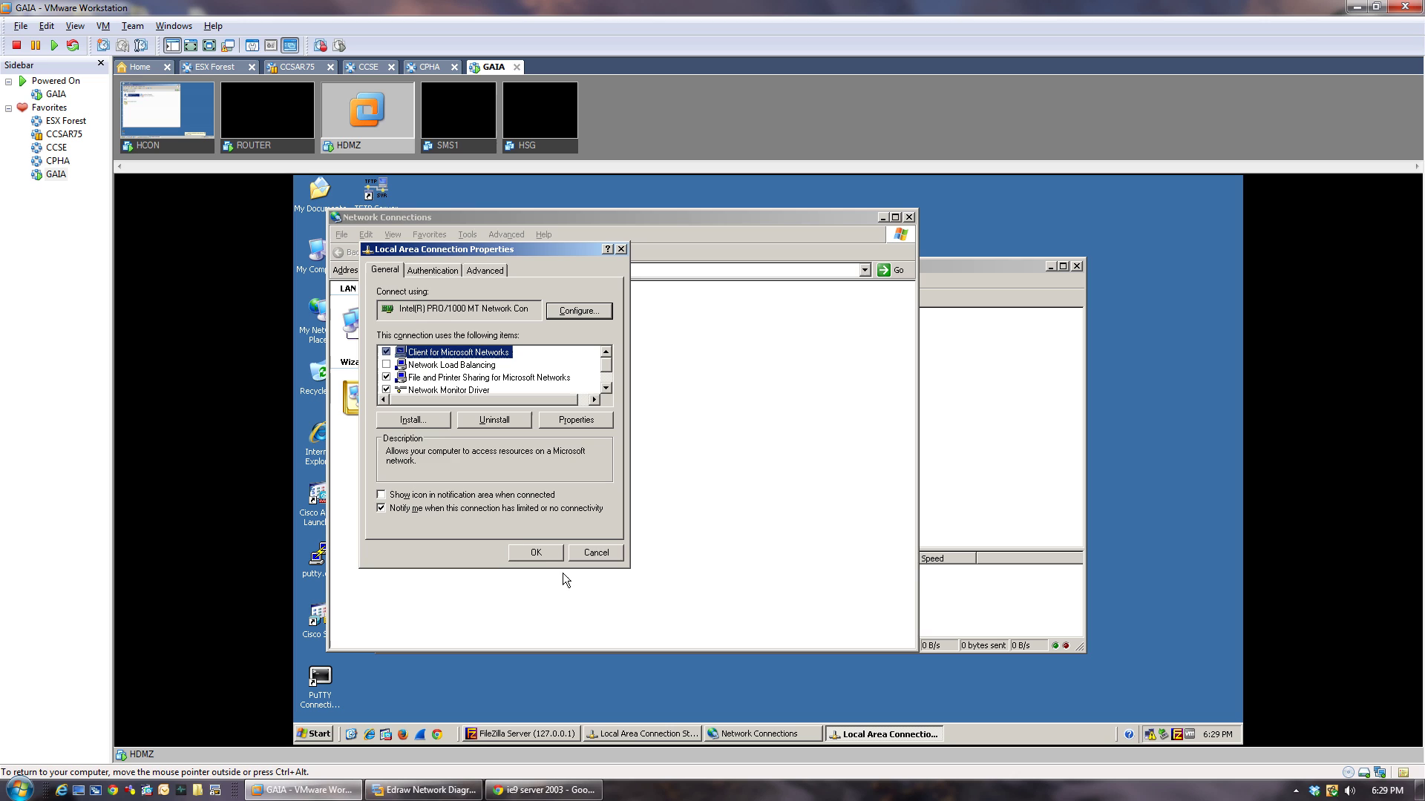
{"action": "left_click", "coordinate": [443, 496]}
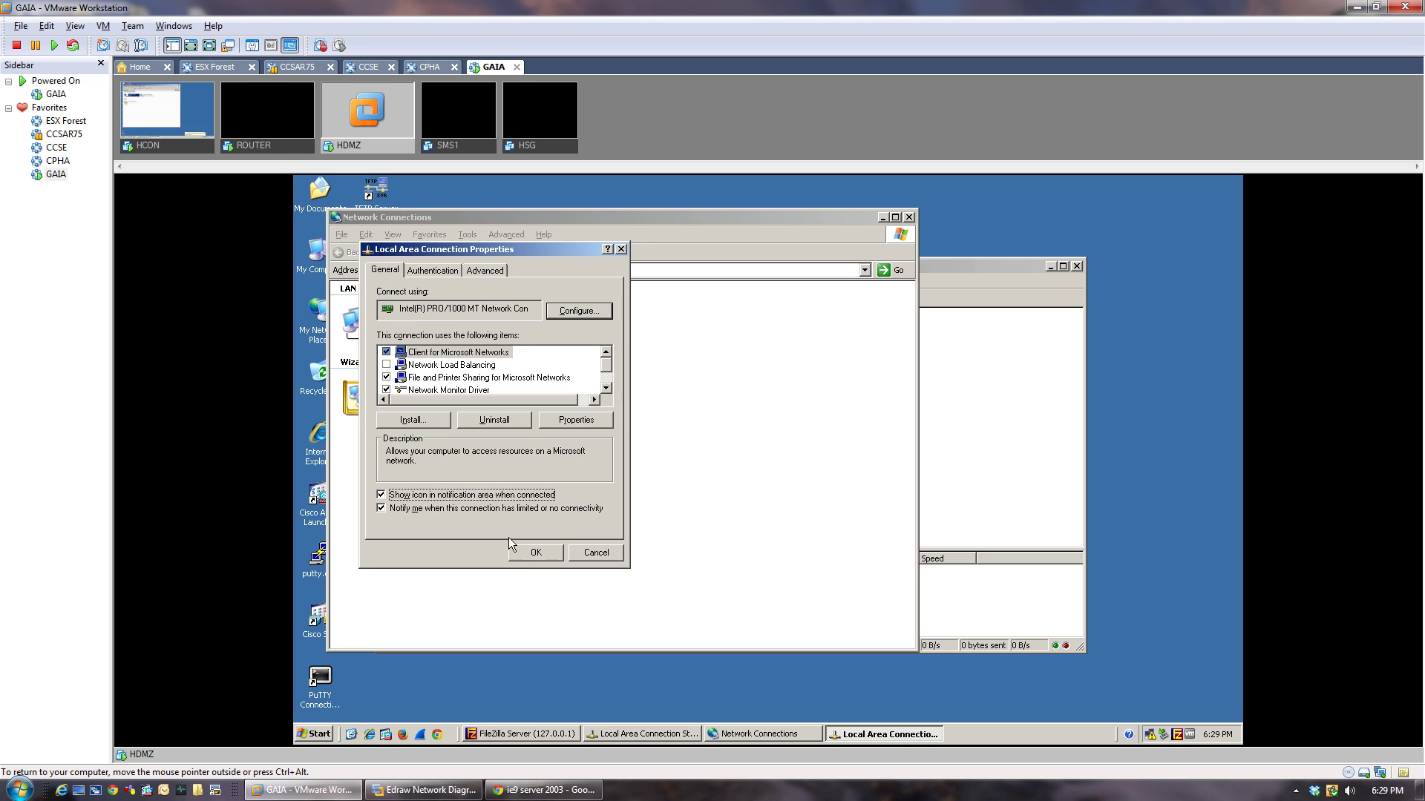
{"action": "left_click", "coordinate": [275, 148]}
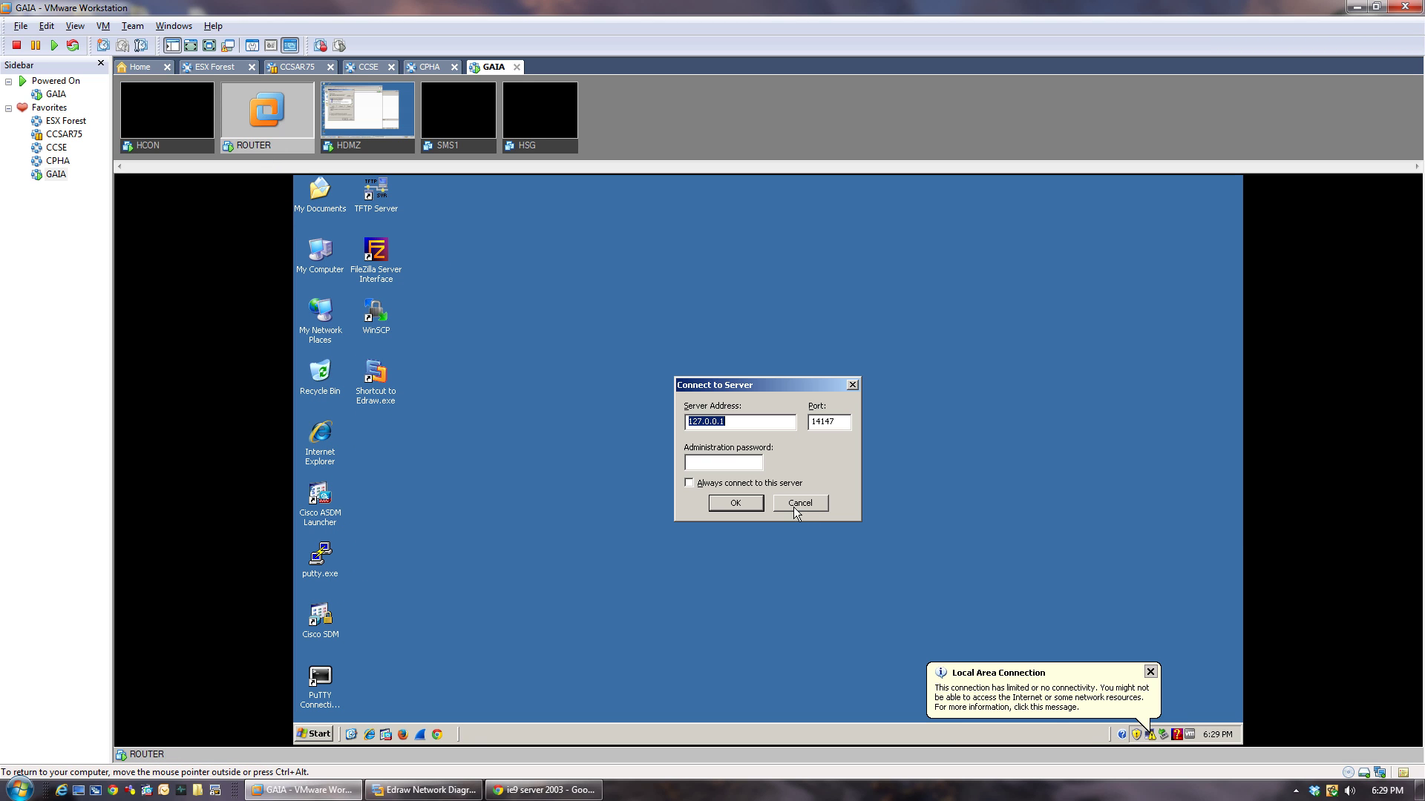
On ROUTER, close the connection status, FileZilla Server window and Norton alert.
{"action": "left_click", "coordinate": [1143, 676]}
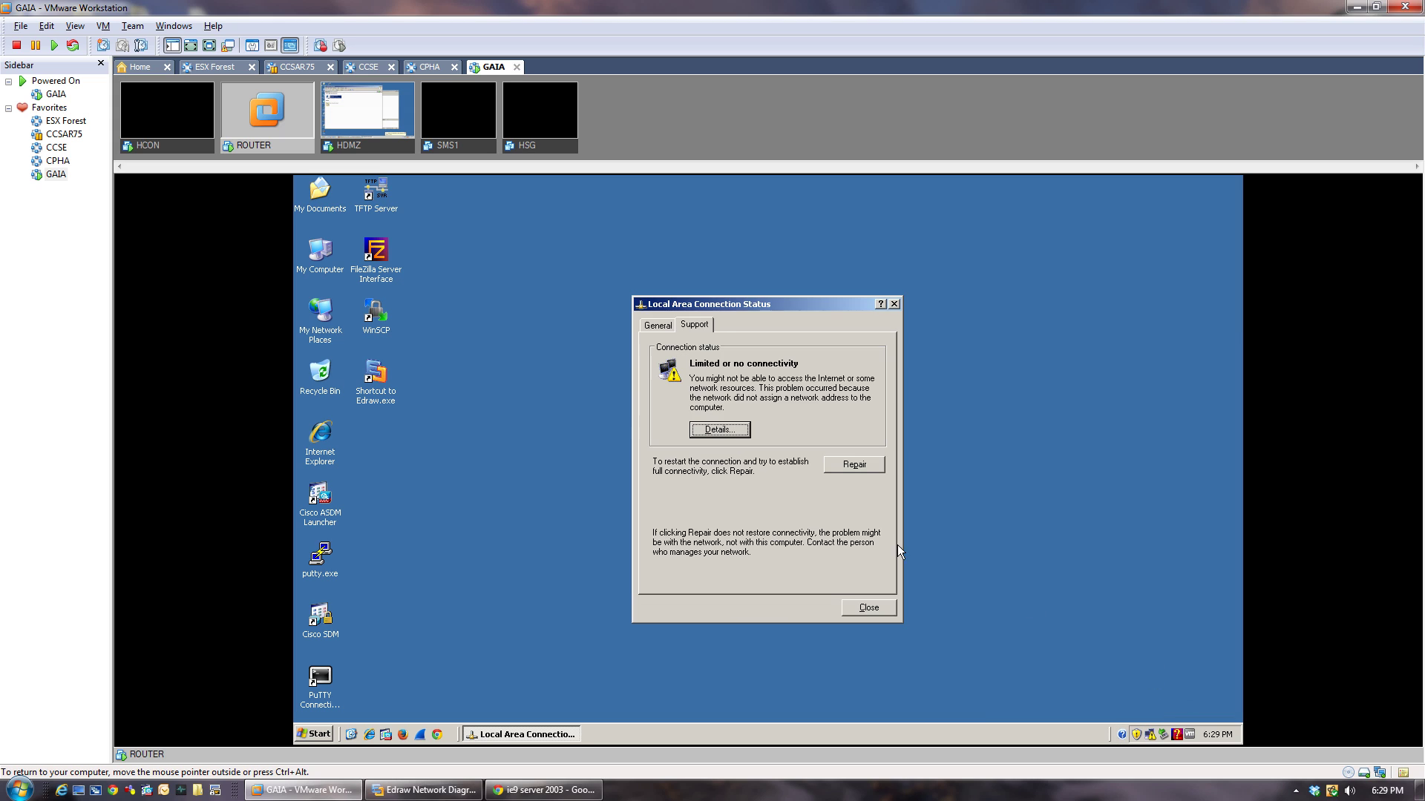
{"action": "left_click", "coordinate": [848, 608]}
{"action": "left_click", "coordinate": [781, 506]}
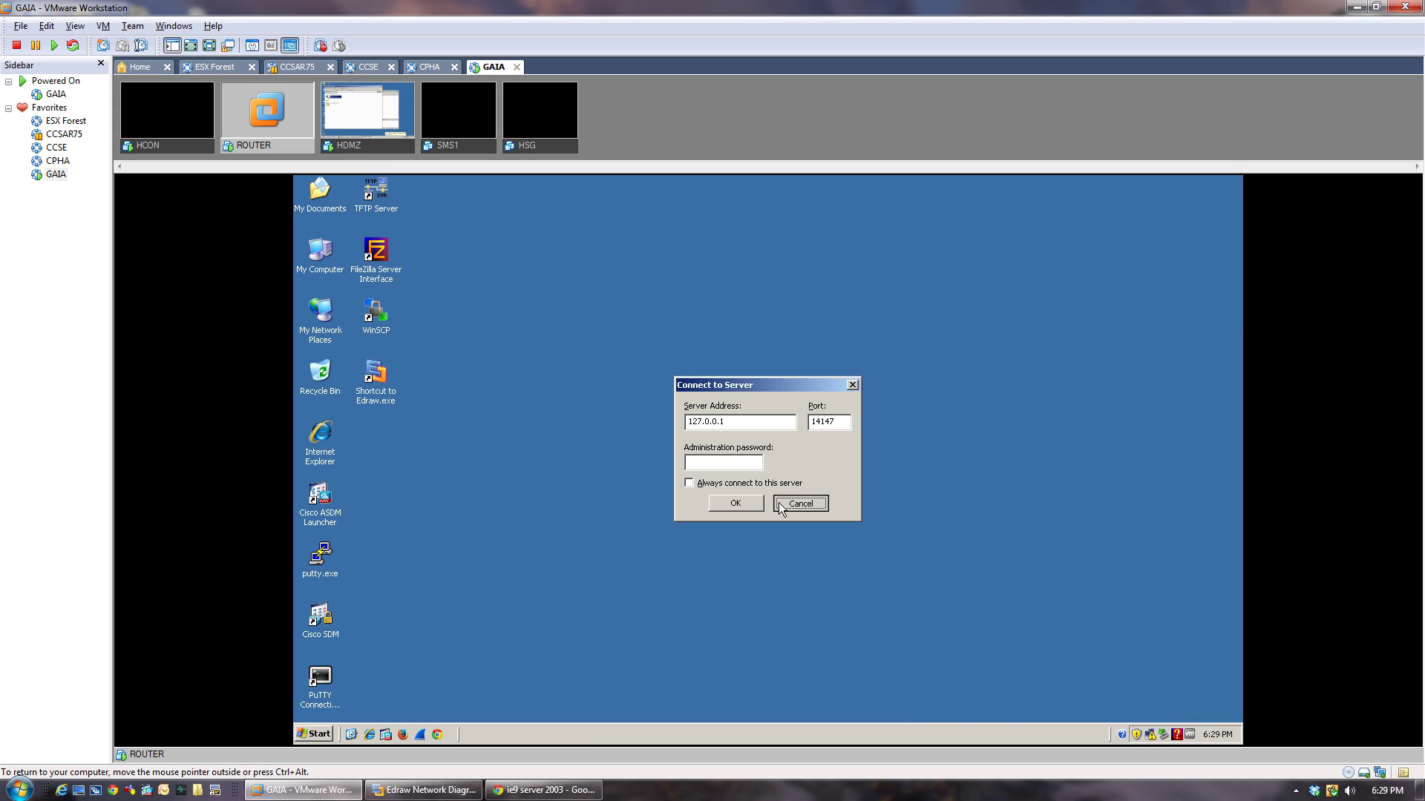
{"action": "left_click", "coordinate": [1076, 265]}
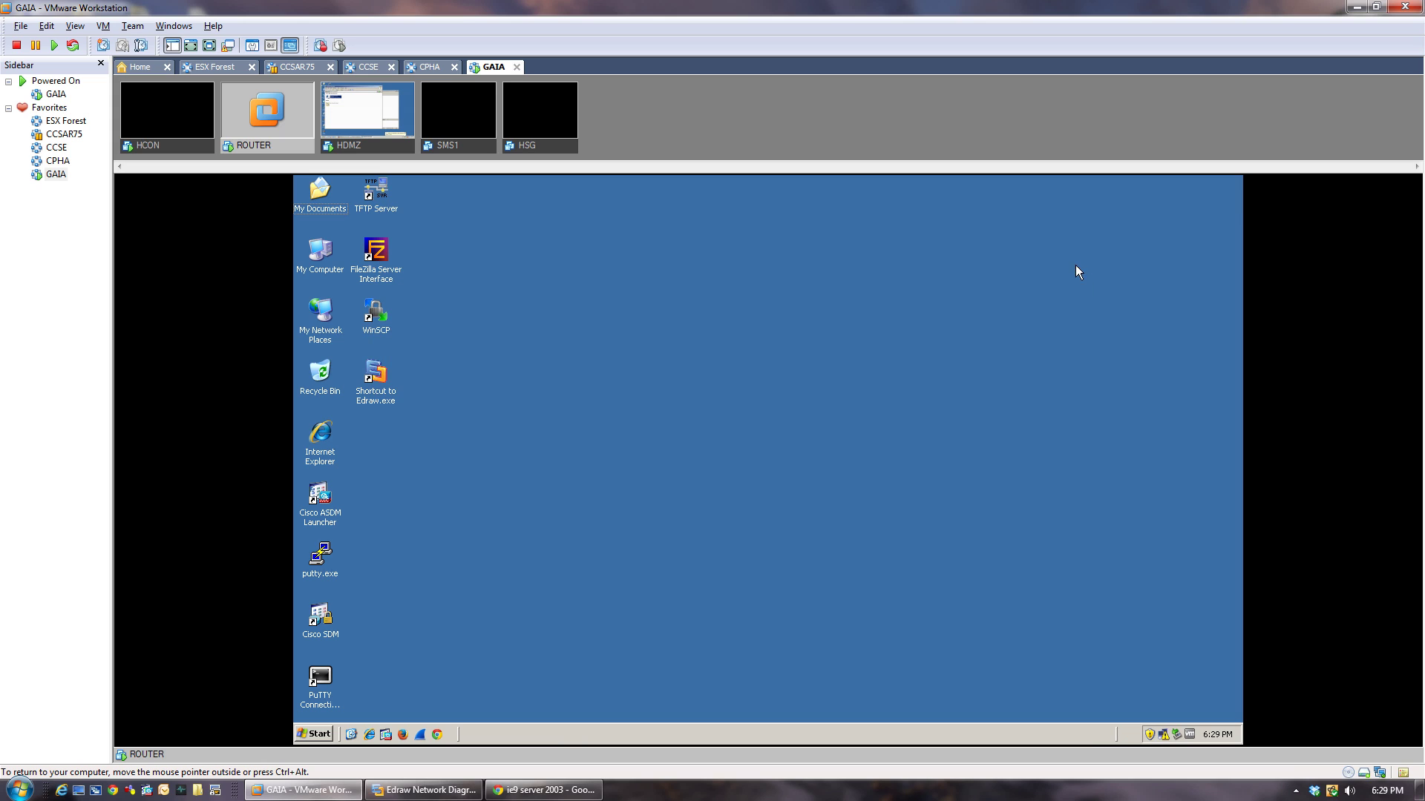
{"action": "left_click", "coordinate": [1414, 650]}
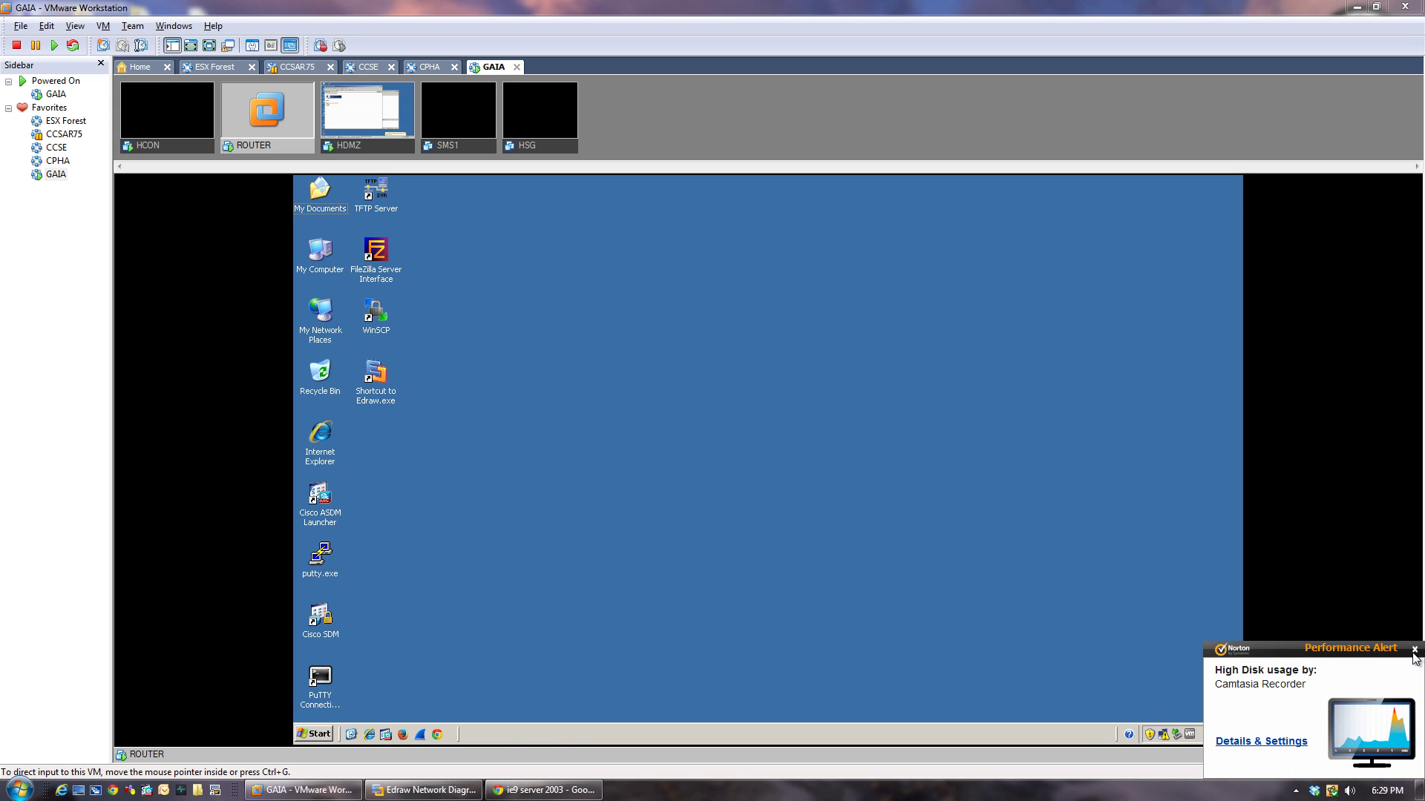
Open ROUTER's Local Area Connection TCP/IP properties and choose a fixed IP address.
{"action": "right_click", "coordinate": [1163, 735]}
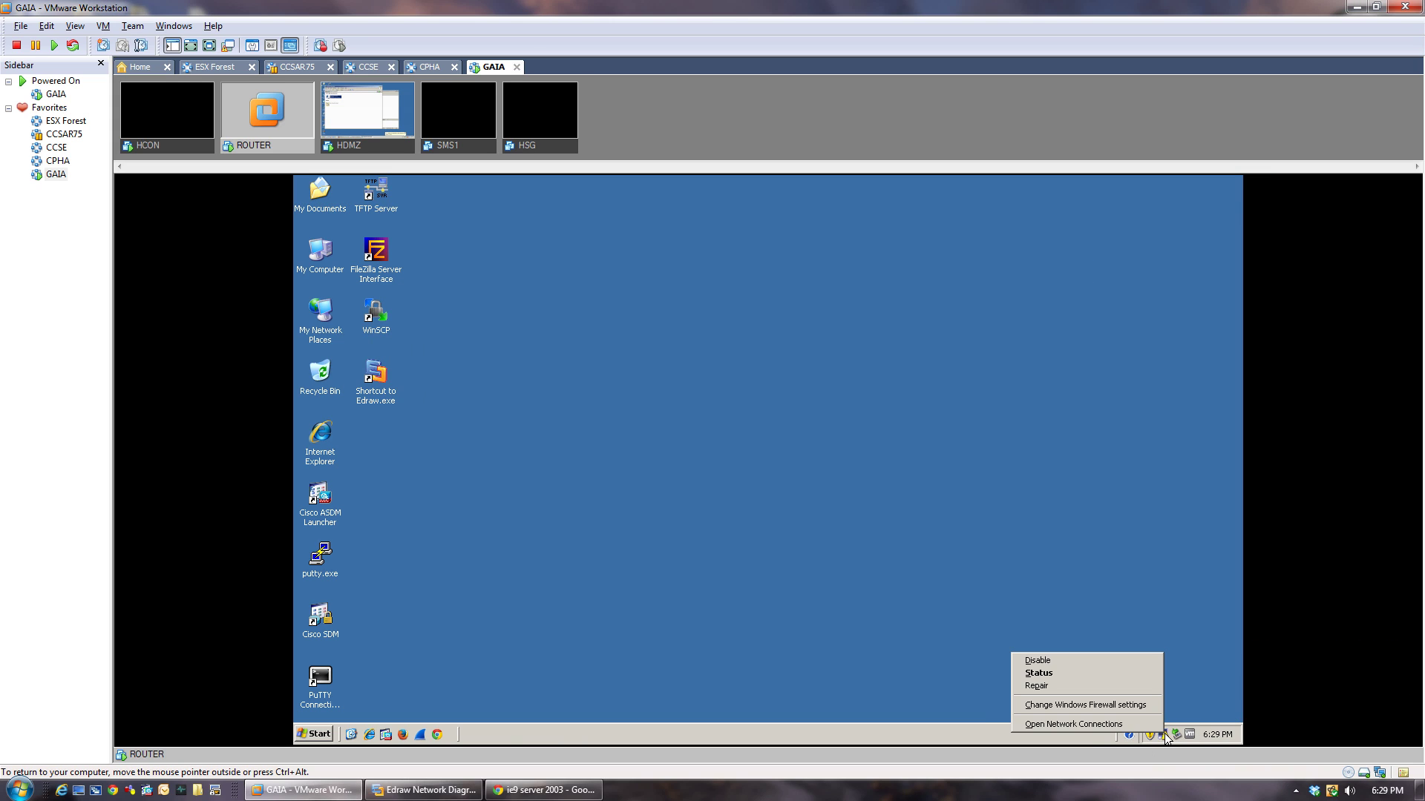
{"action": "left_click", "coordinate": [1062, 725]}
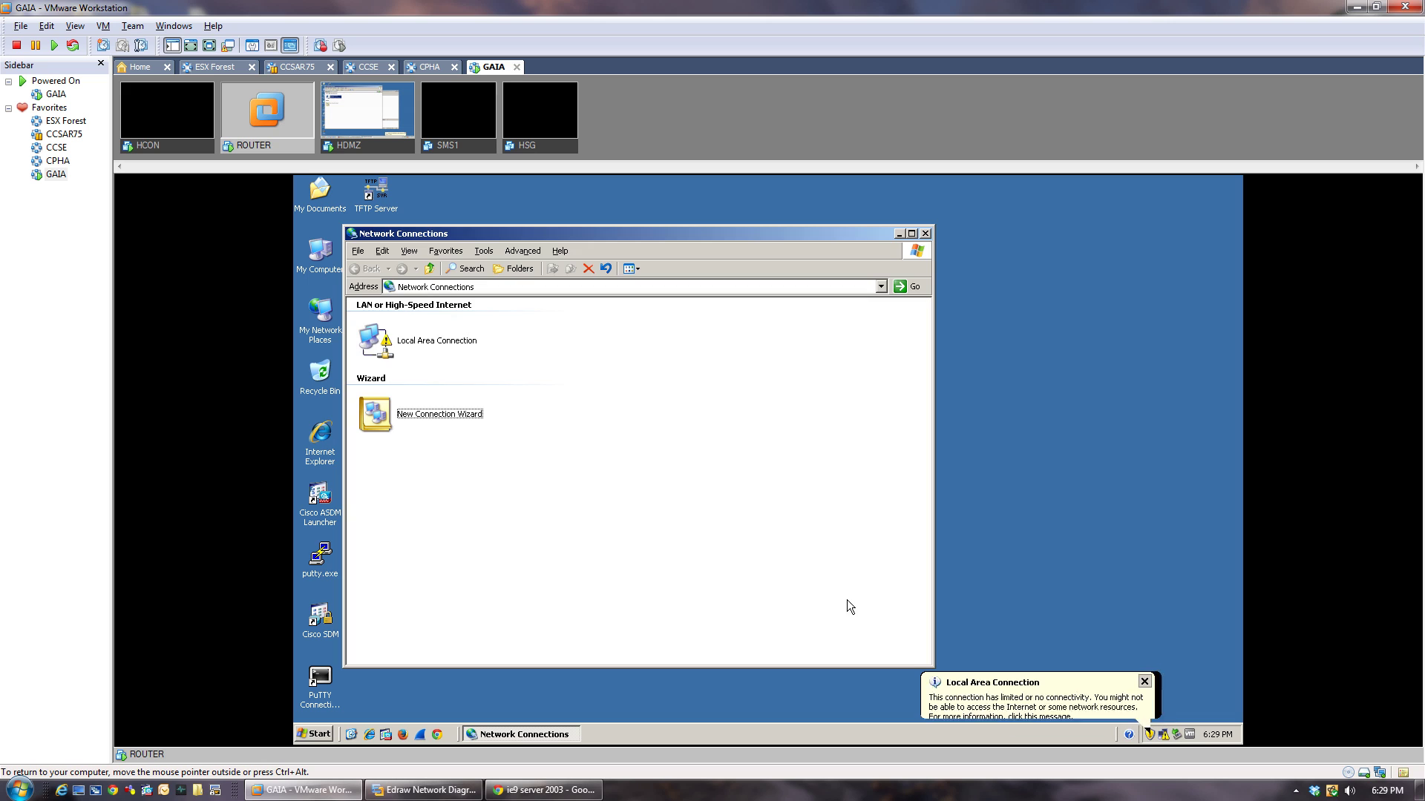
{"action": "right_click", "coordinate": [429, 340]}
{"action": "left_click", "coordinate": [454, 456]}
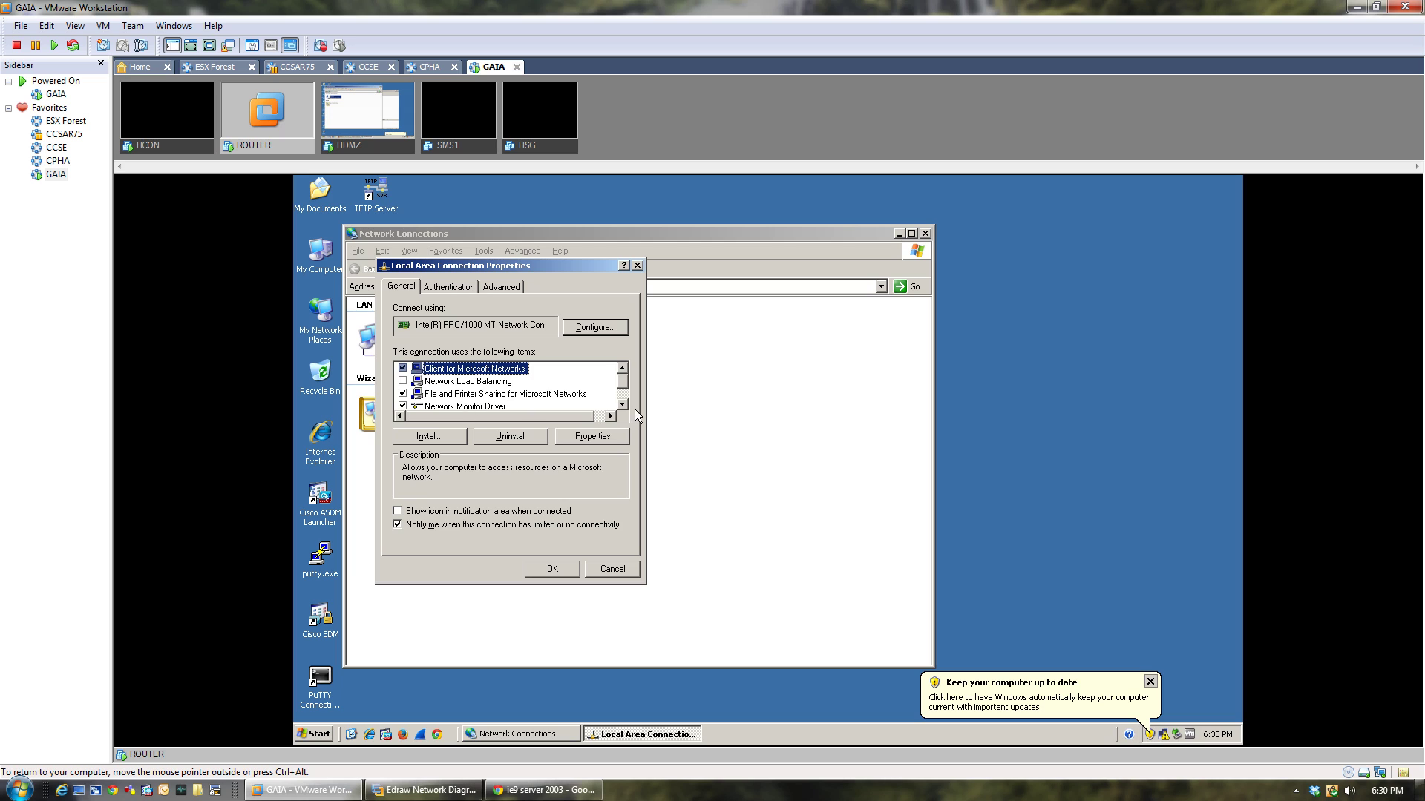
{"action": "left_click", "coordinate": [624, 397]}
{"action": "double_click", "coordinate": [486, 401]}
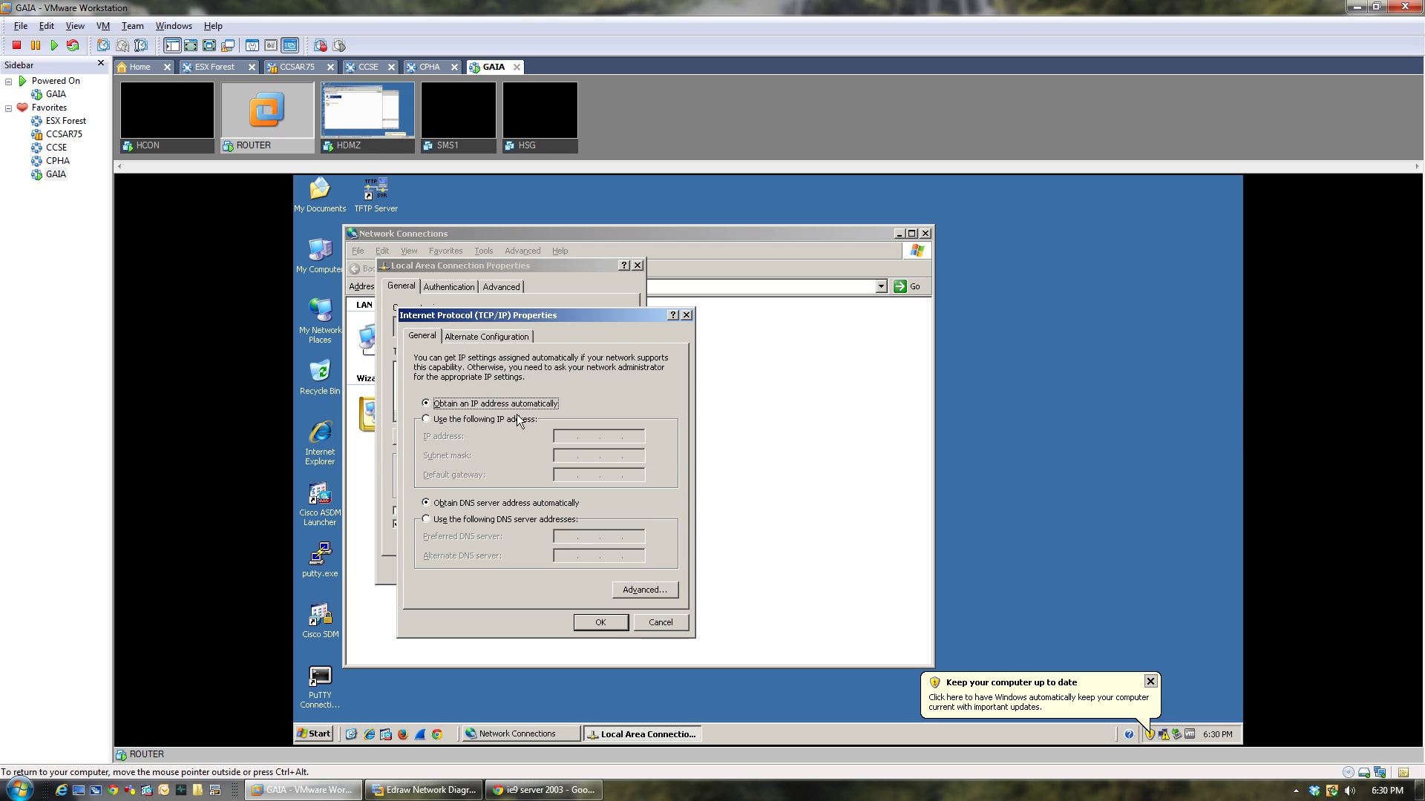
{"action": "left_click", "coordinate": [483, 419]}
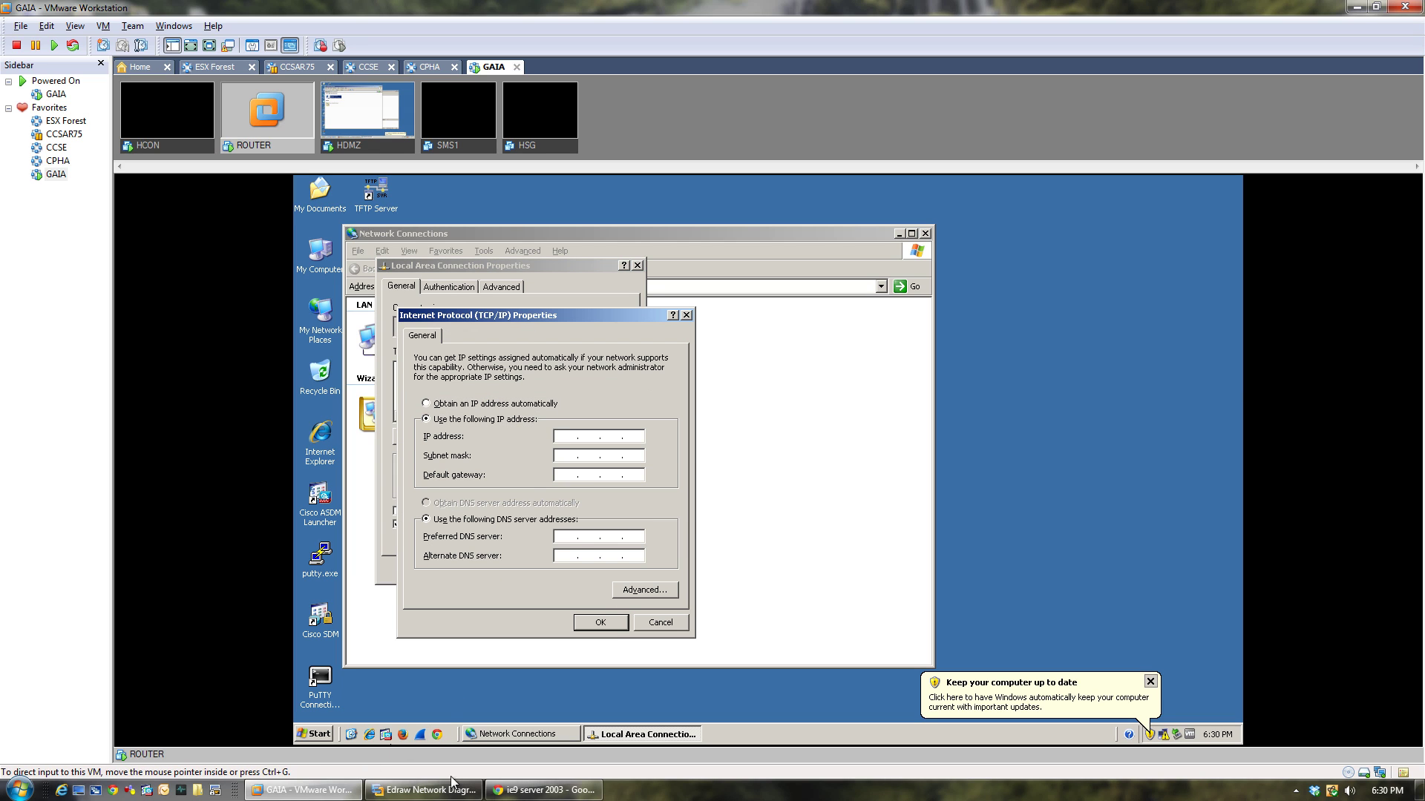
{"action": "left_click", "coordinate": [426, 790]}
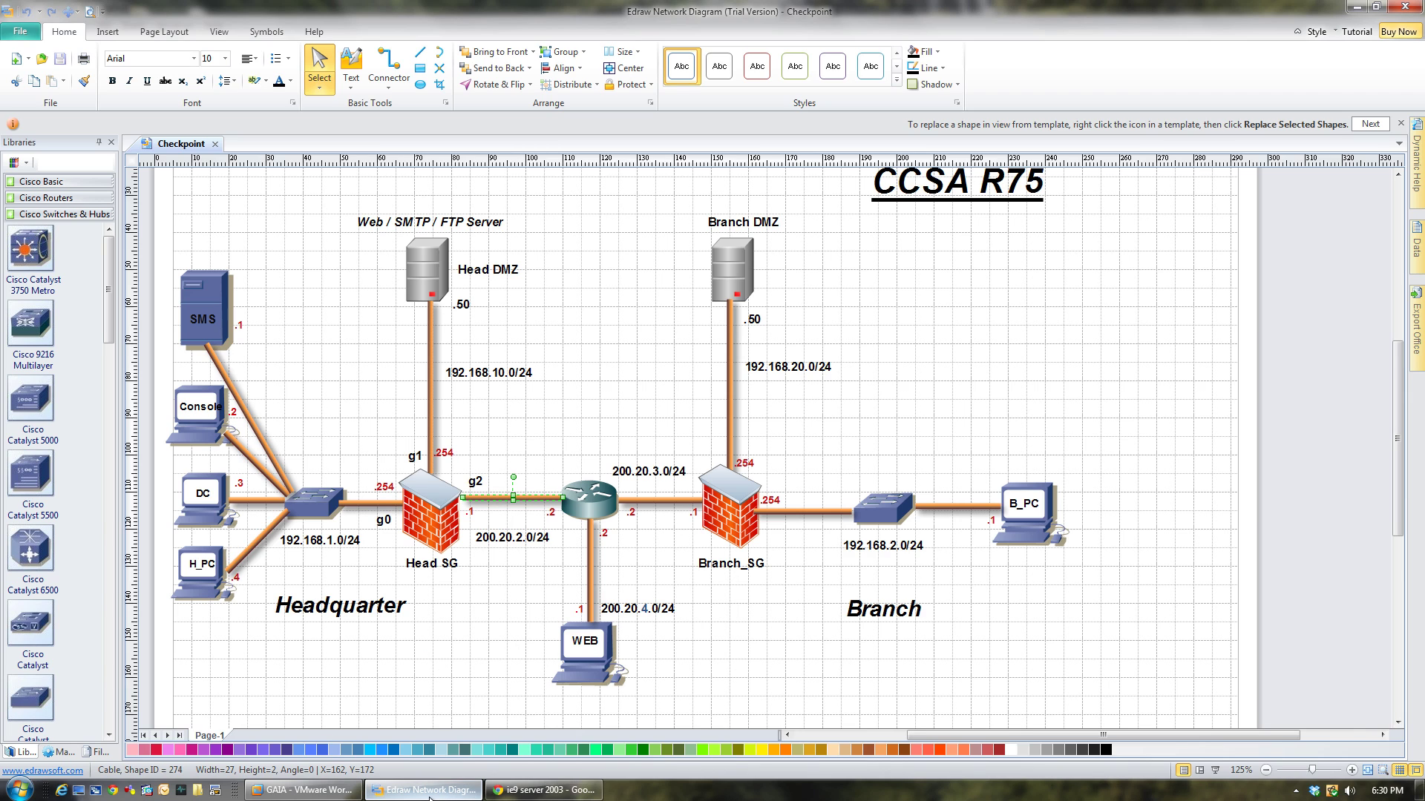
{"action": "left_click", "coordinate": [428, 792]}
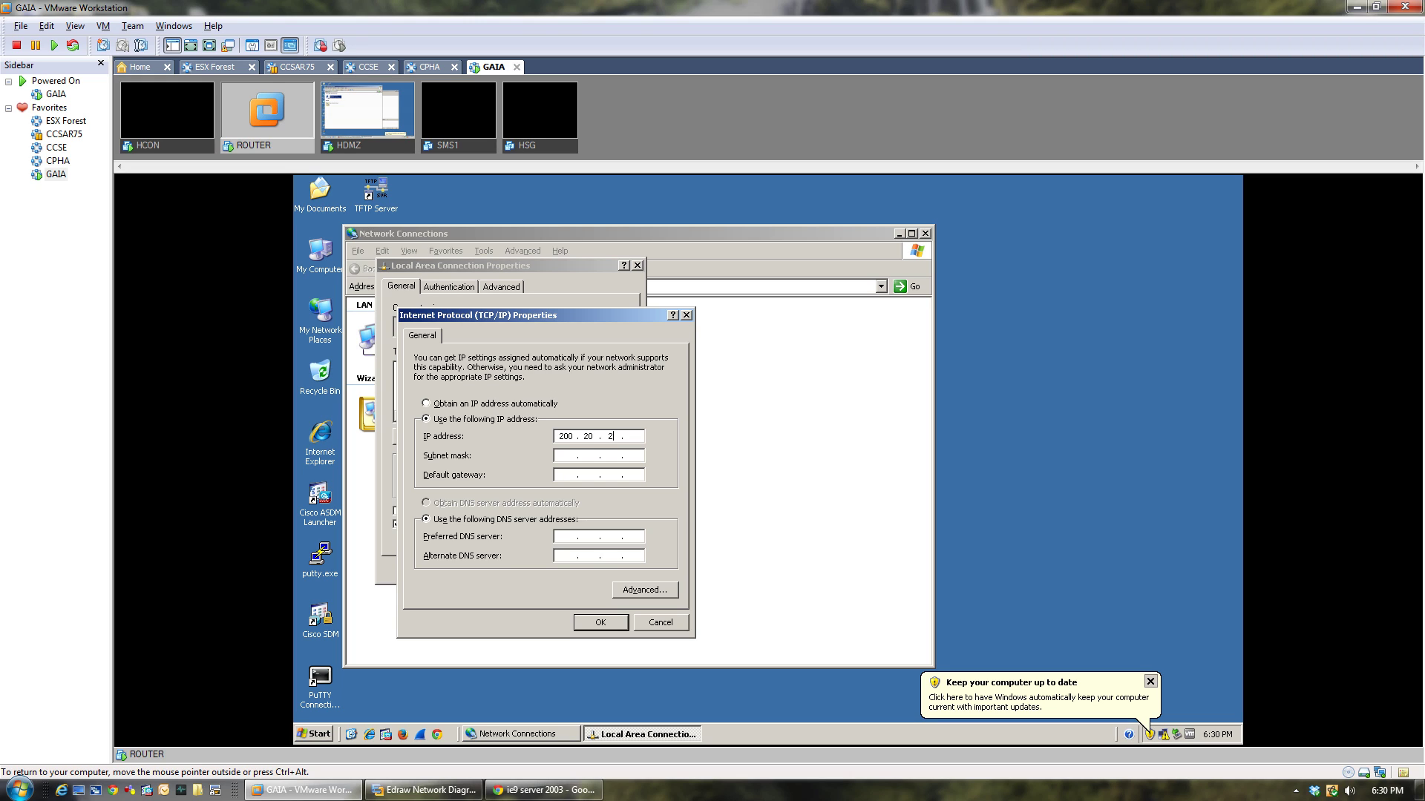
Finish ROUTER's IP 200.20.2.2 with mask 255.255.255.0, show the tray icon, and apply.
{"action": "type", "text": "2"}
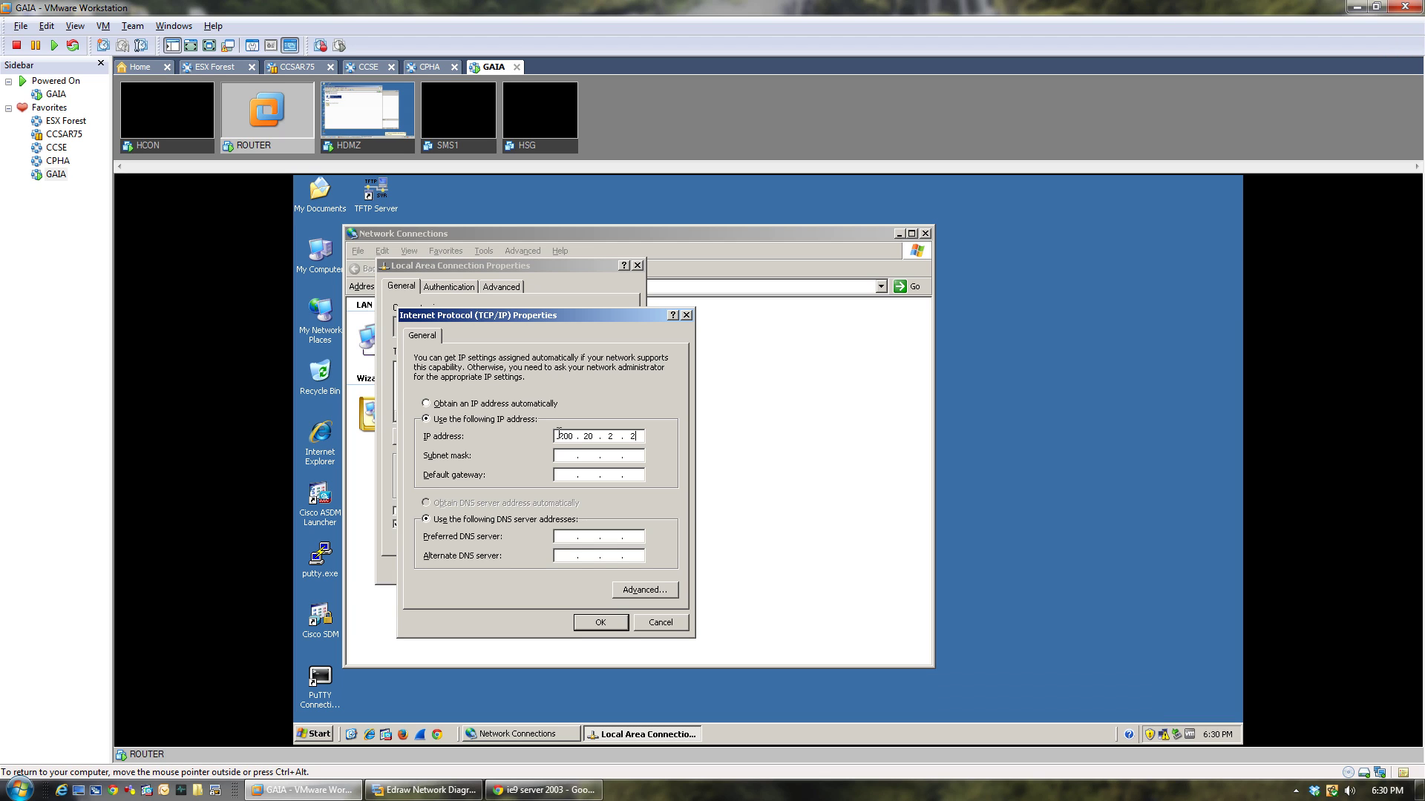
{"action": "key", "text": "Tab"}
{"action": "key", "text": "Tab"}
{"action": "key", "text": "Tab"}
{"action": "left_click", "coordinate": [598, 622]}
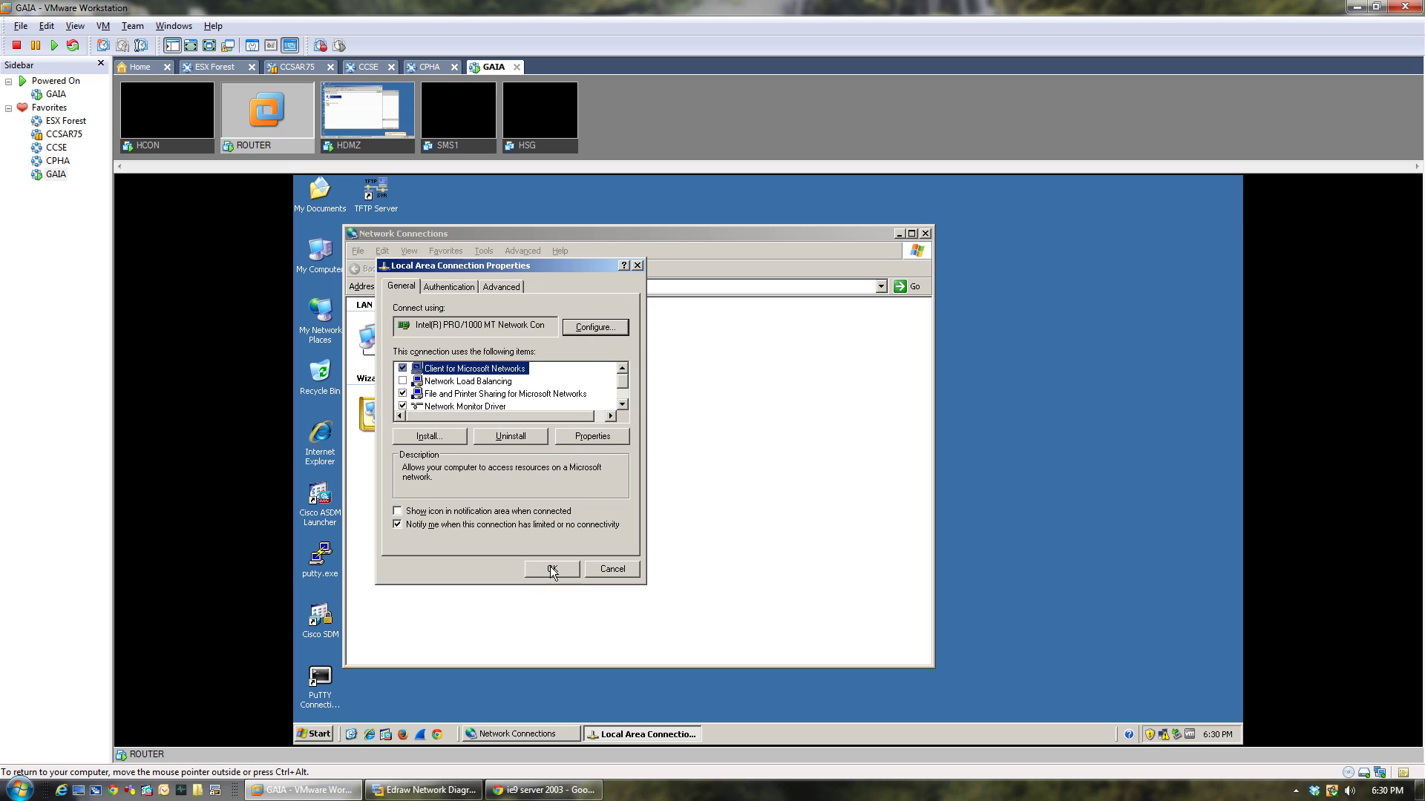
{"action": "left_click", "coordinate": [518, 513]}
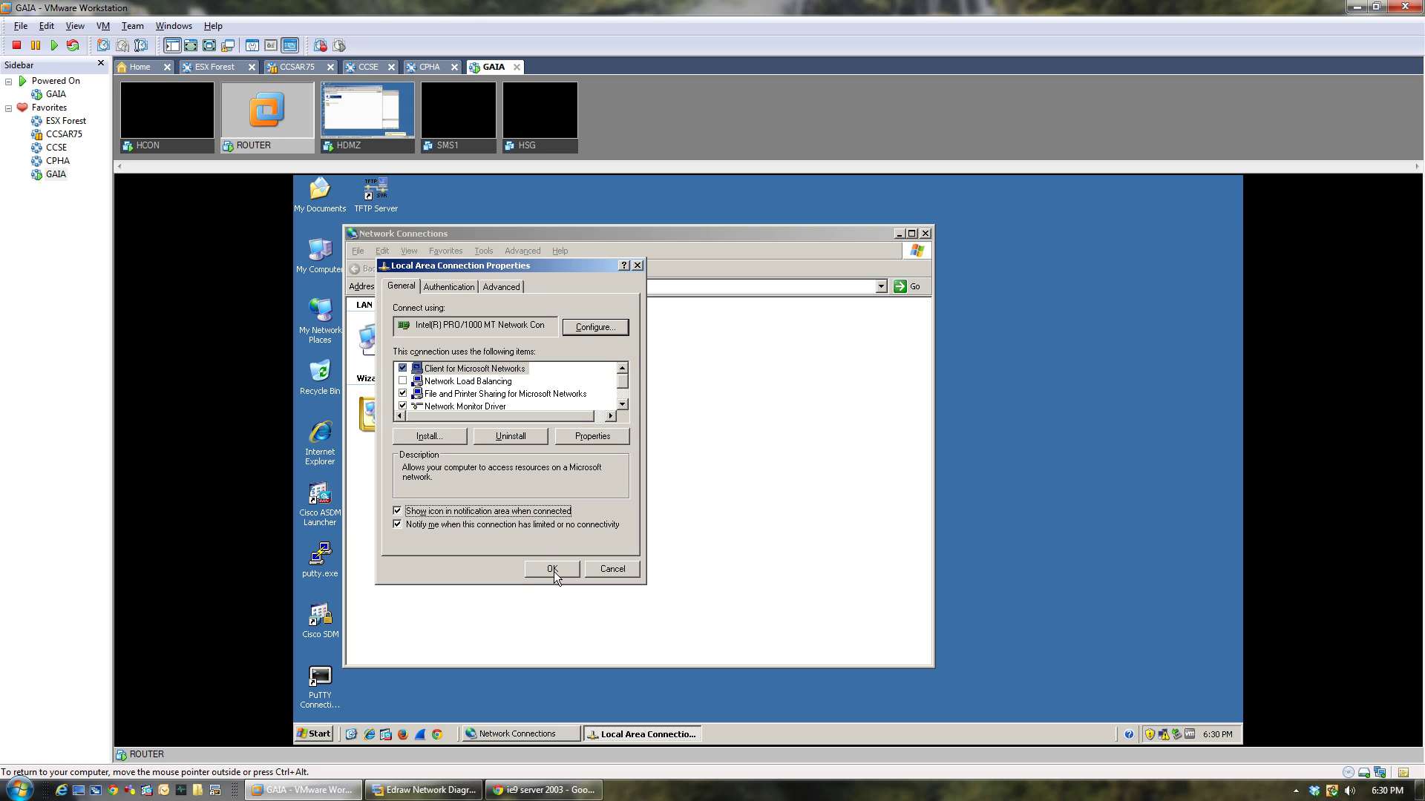
{"action": "left_click", "coordinate": [552, 571]}
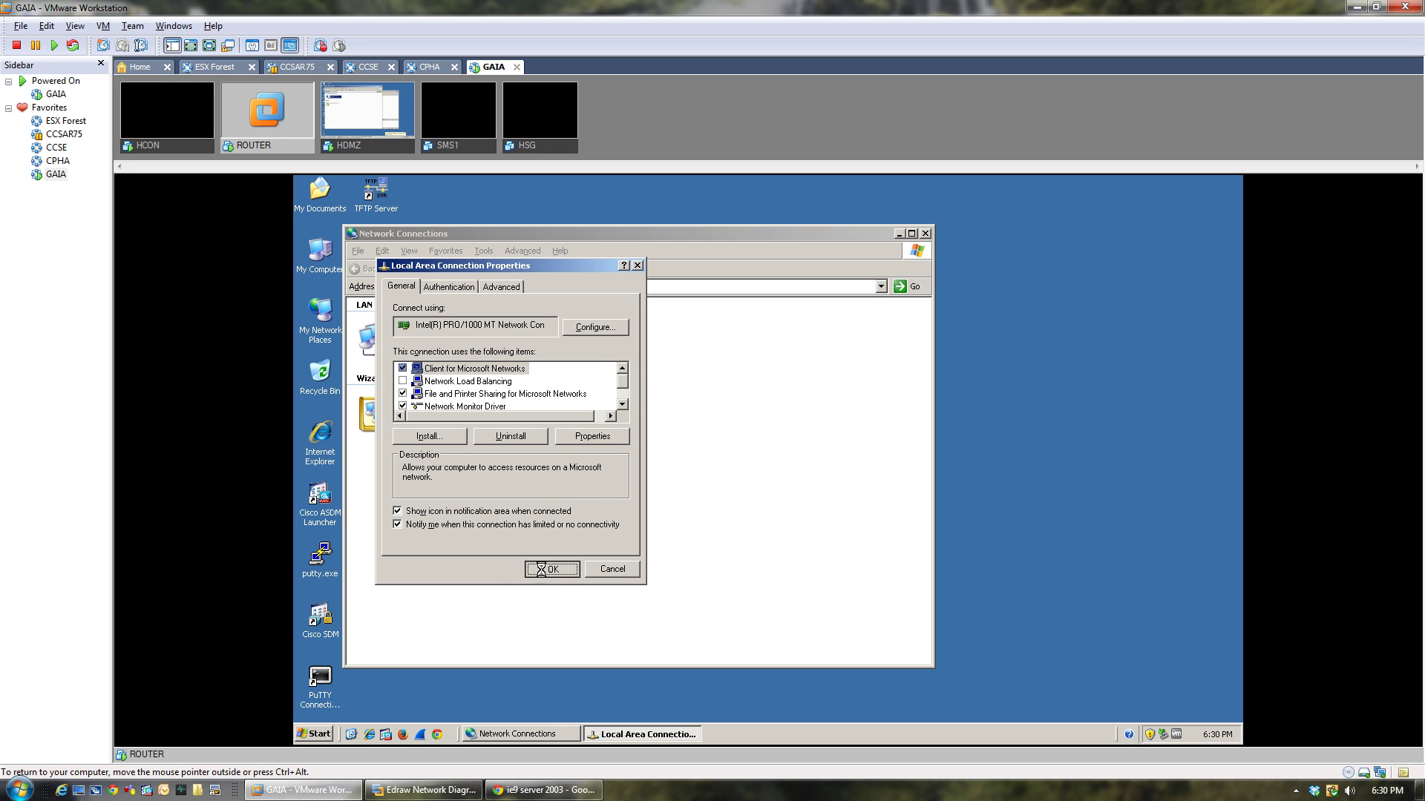
{"action": "left_click", "coordinate": [315, 735]}
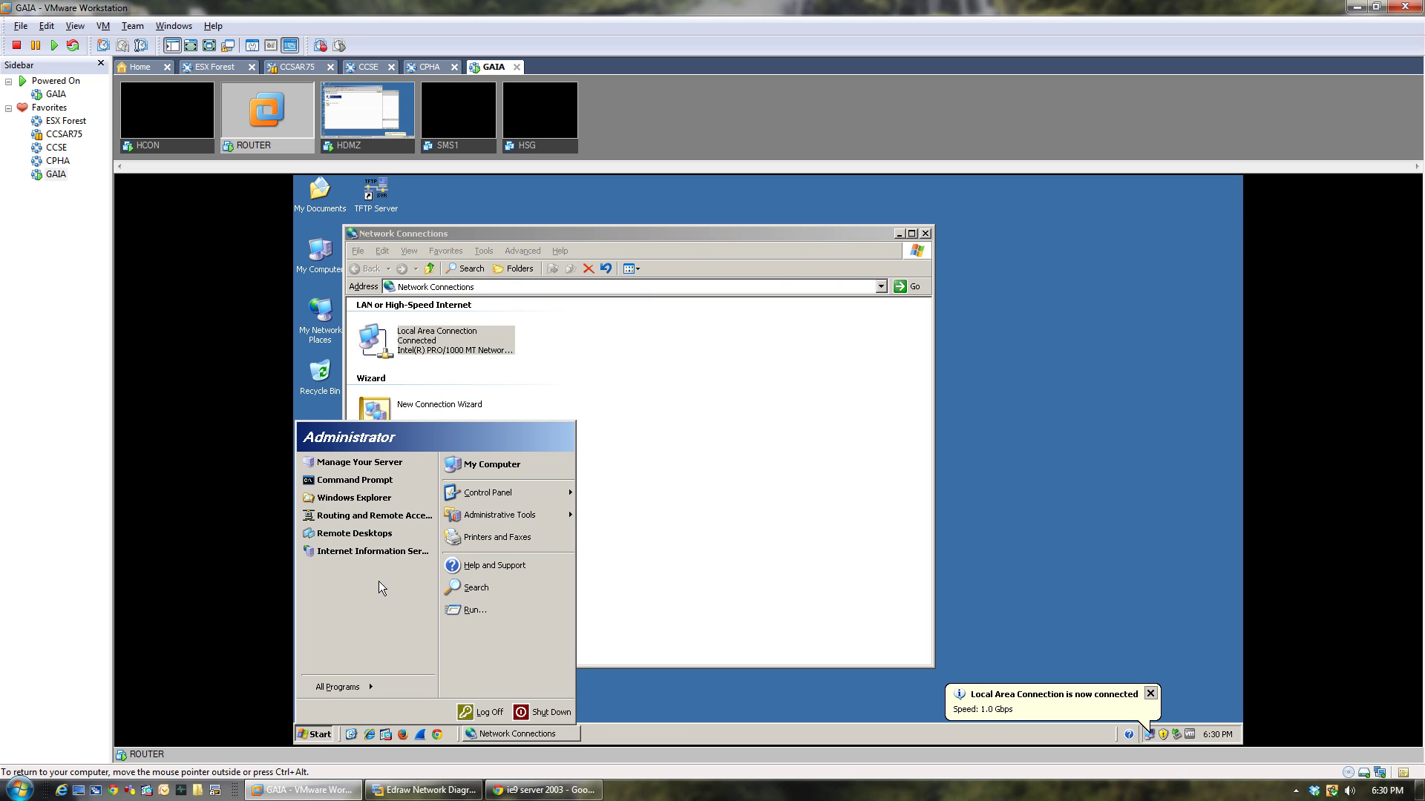
Close the accidentally opened IIS Manager and launch Routing and Remote Access instead.
{"action": "left_click", "coordinate": [370, 555]}
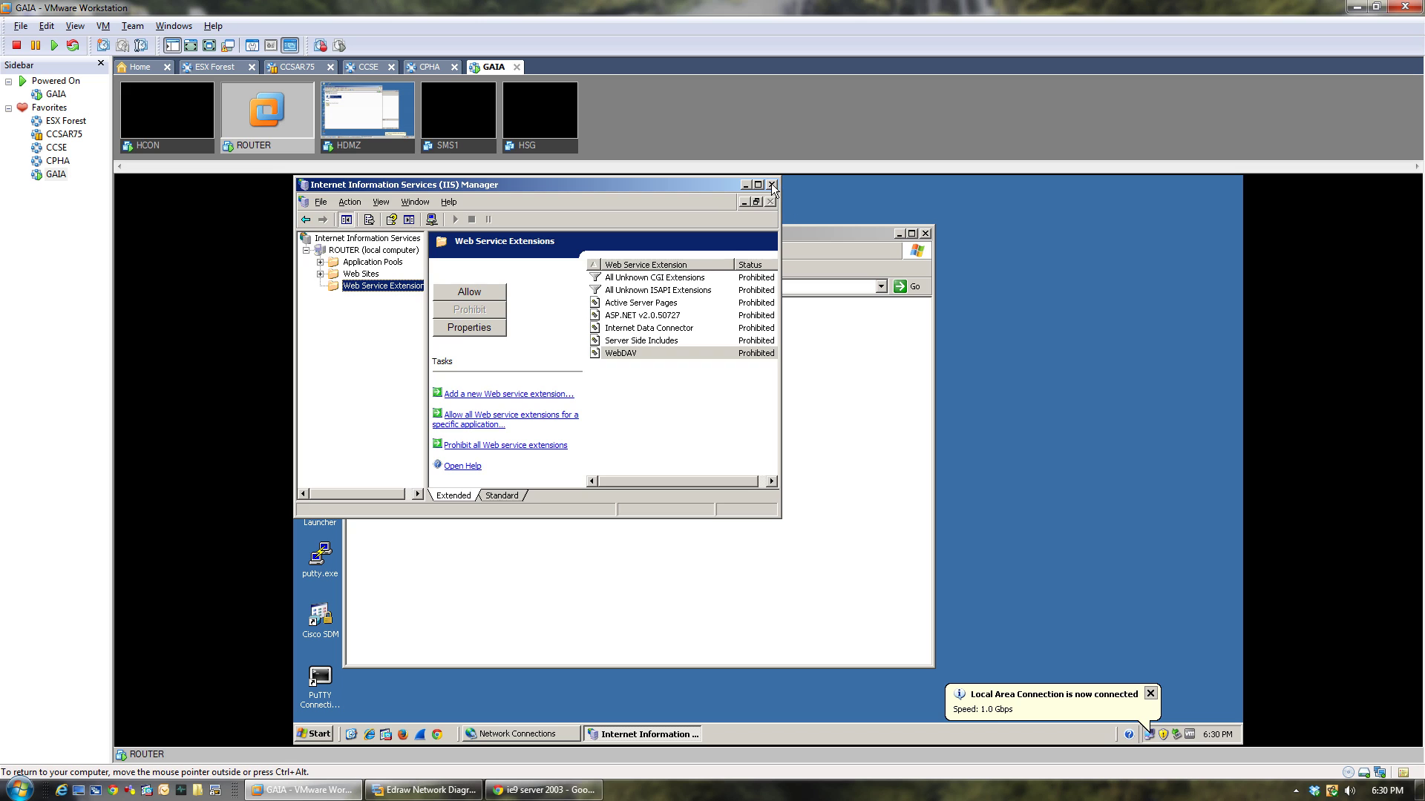
{"action": "left_click", "coordinate": [774, 187]}
{"action": "left_click", "coordinate": [321, 735]}
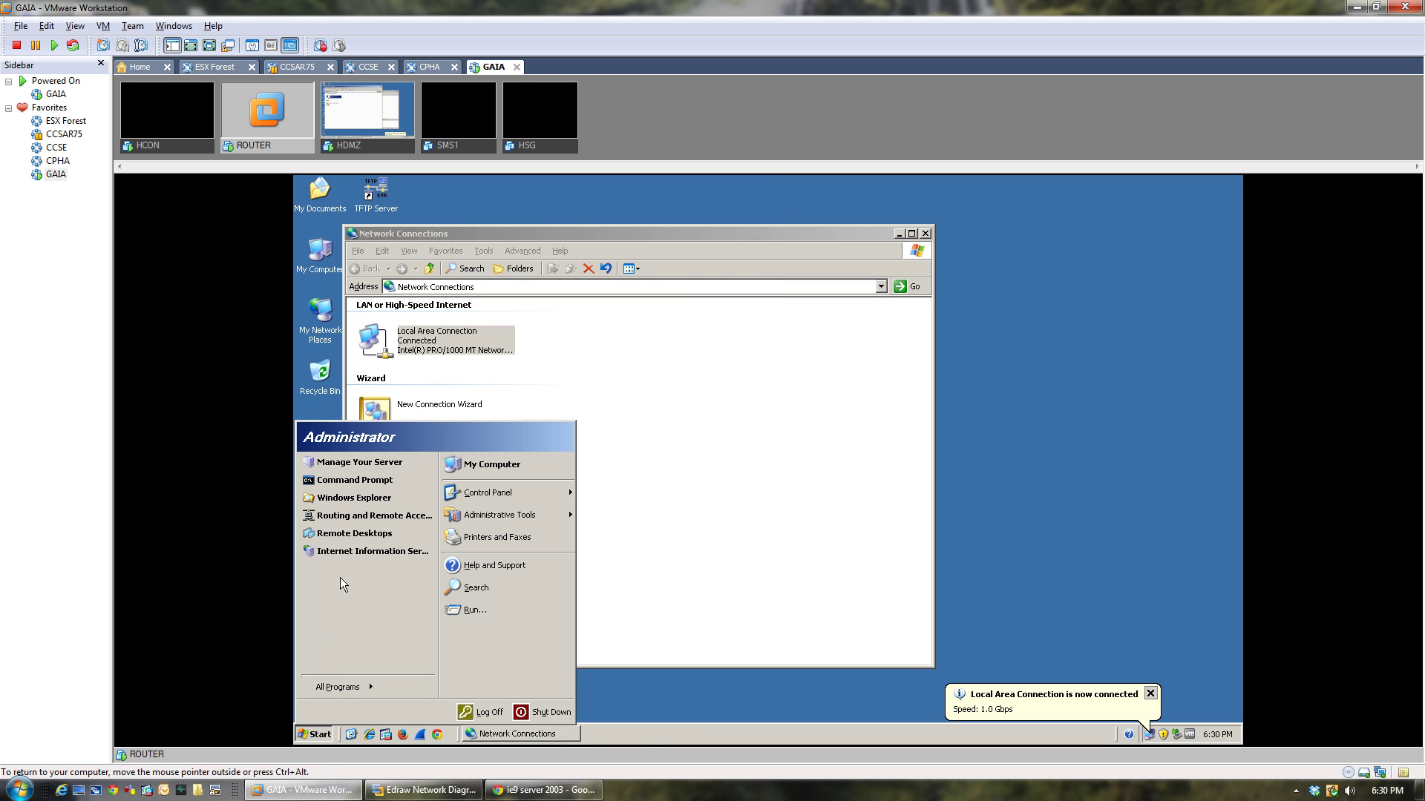
{"action": "left_click", "coordinate": [362, 516]}
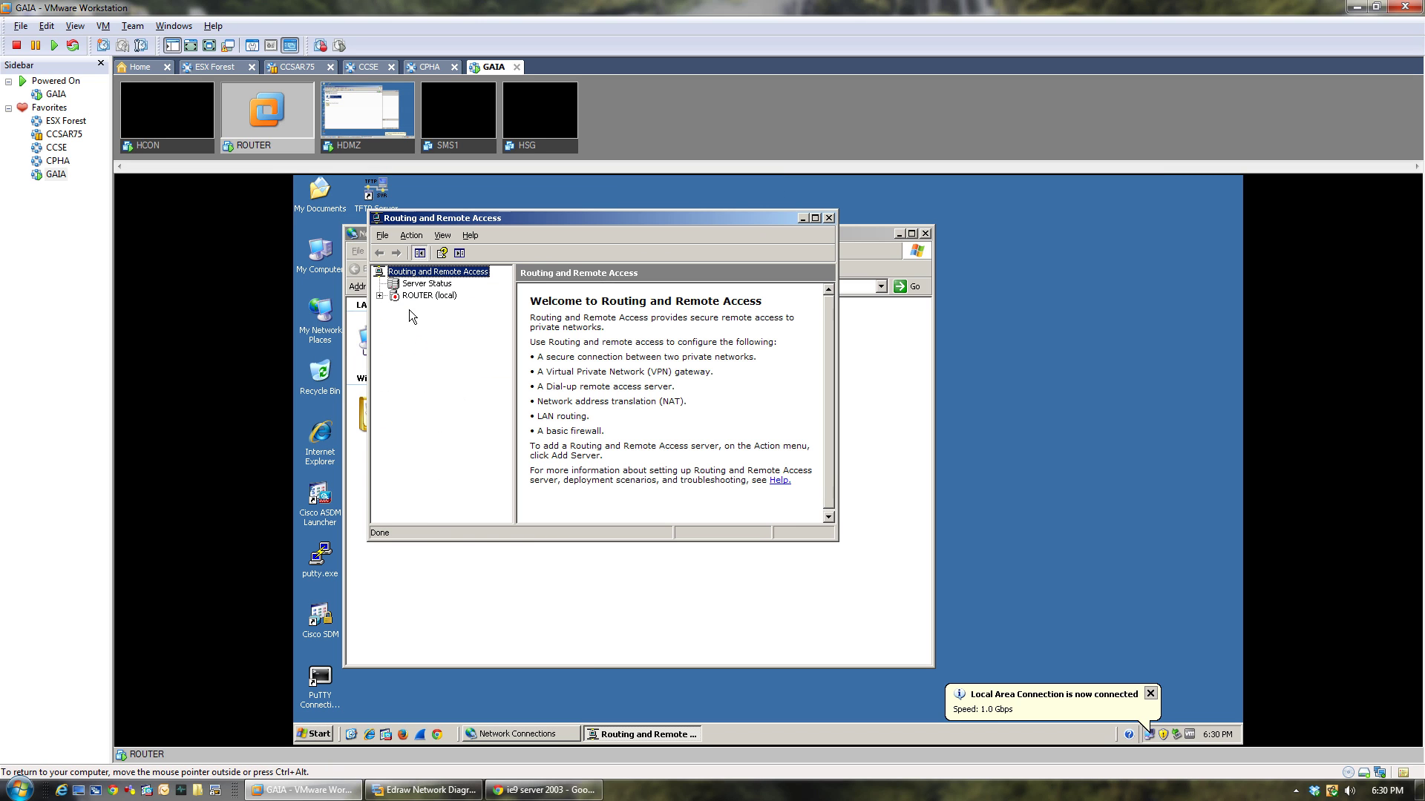
Configure ROUTER with a custom LAN routing setup, start the service, and maximize the console.
{"action": "right_click", "coordinate": [413, 296]}
{"action": "left_click", "coordinate": [429, 306]}
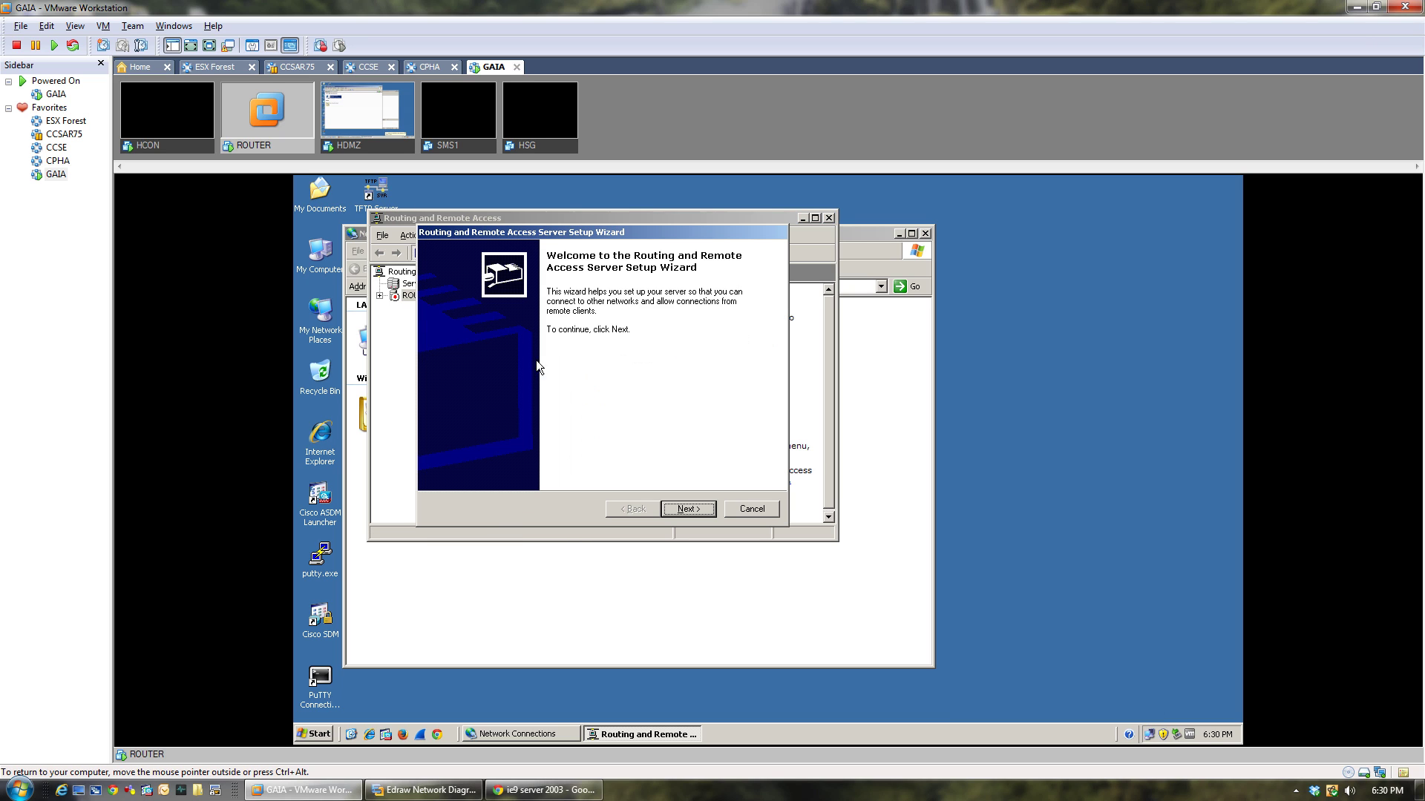
{"action": "left_click", "coordinate": [664, 509]}
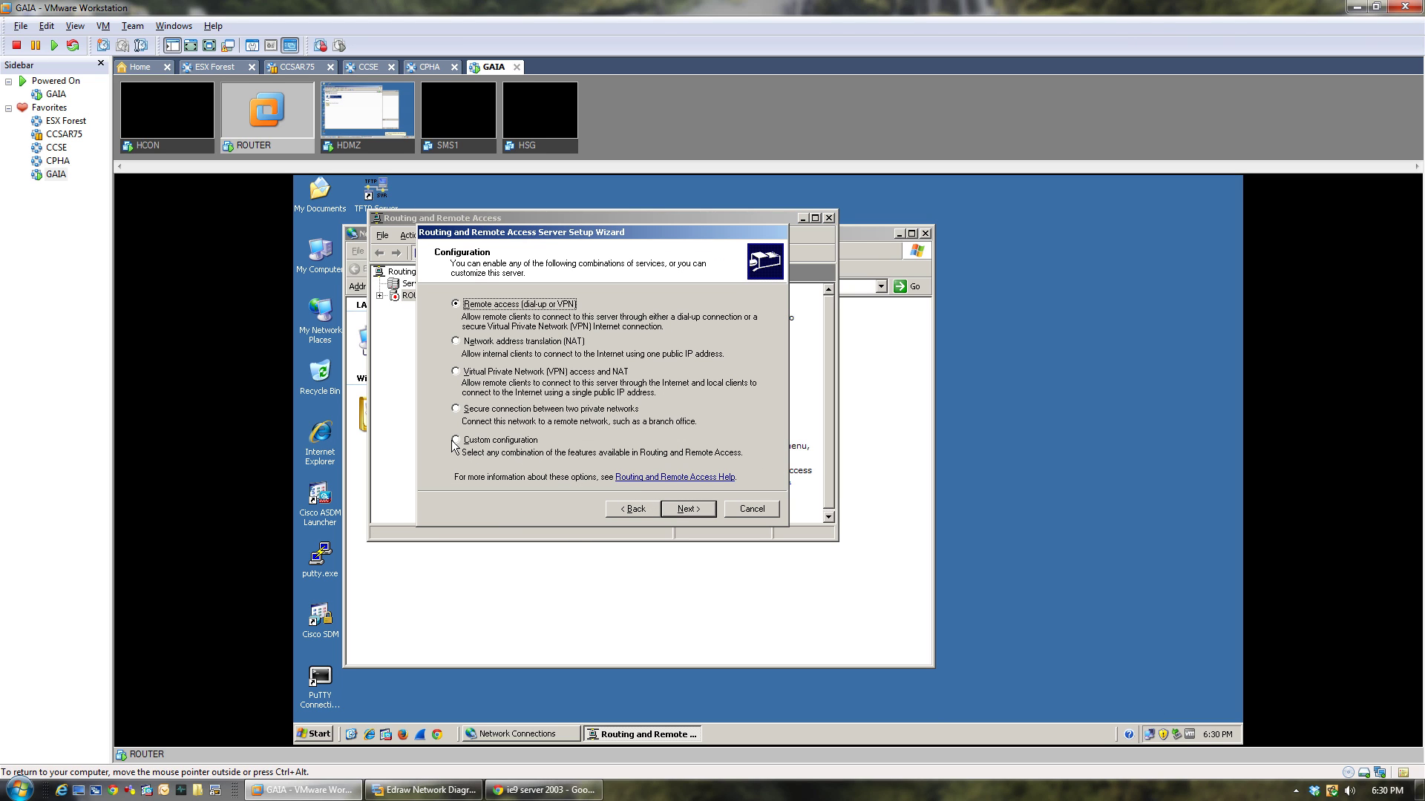
{"action": "left_click", "coordinate": [455, 441]}
{"action": "left_click", "coordinate": [680, 512]}
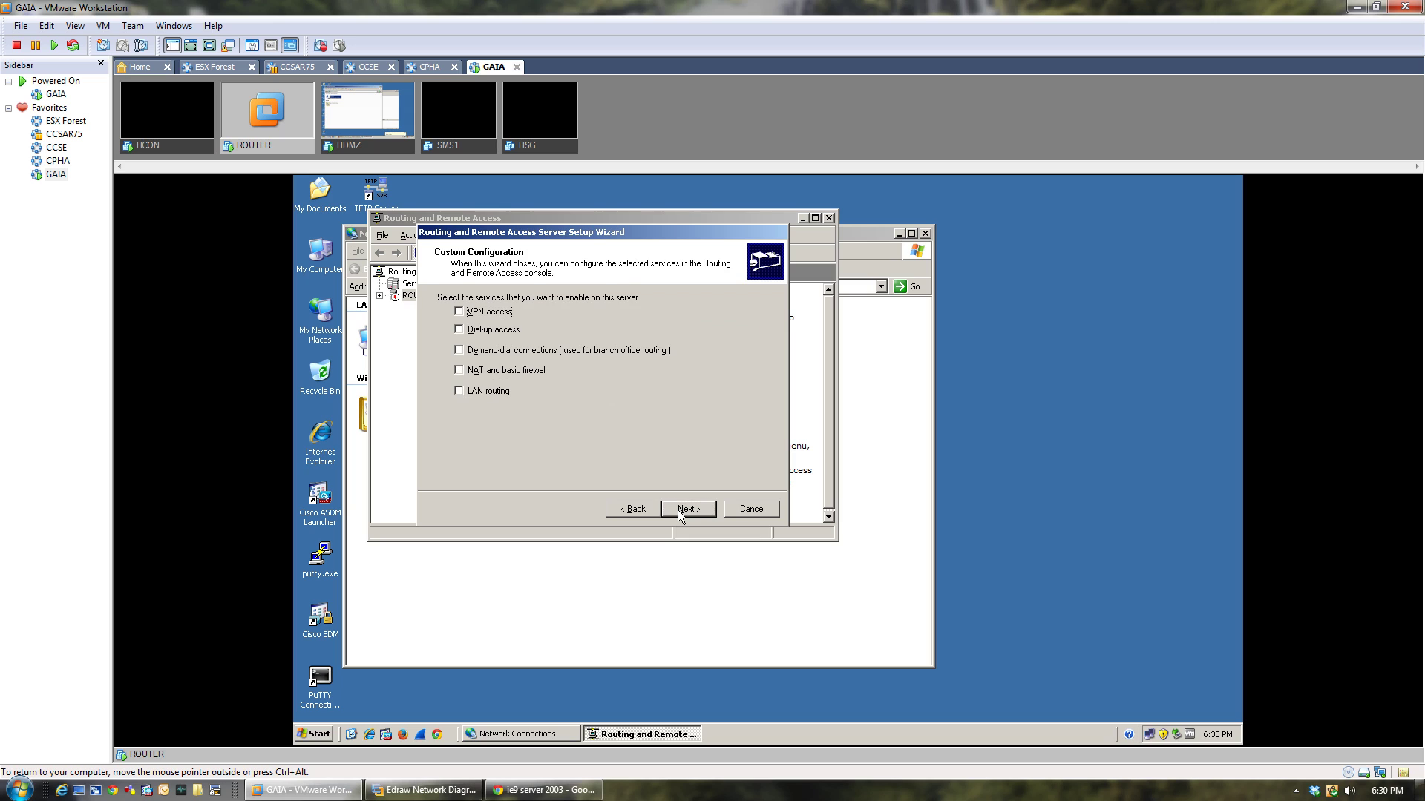
{"action": "left_click", "coordinate": [459, 391]}
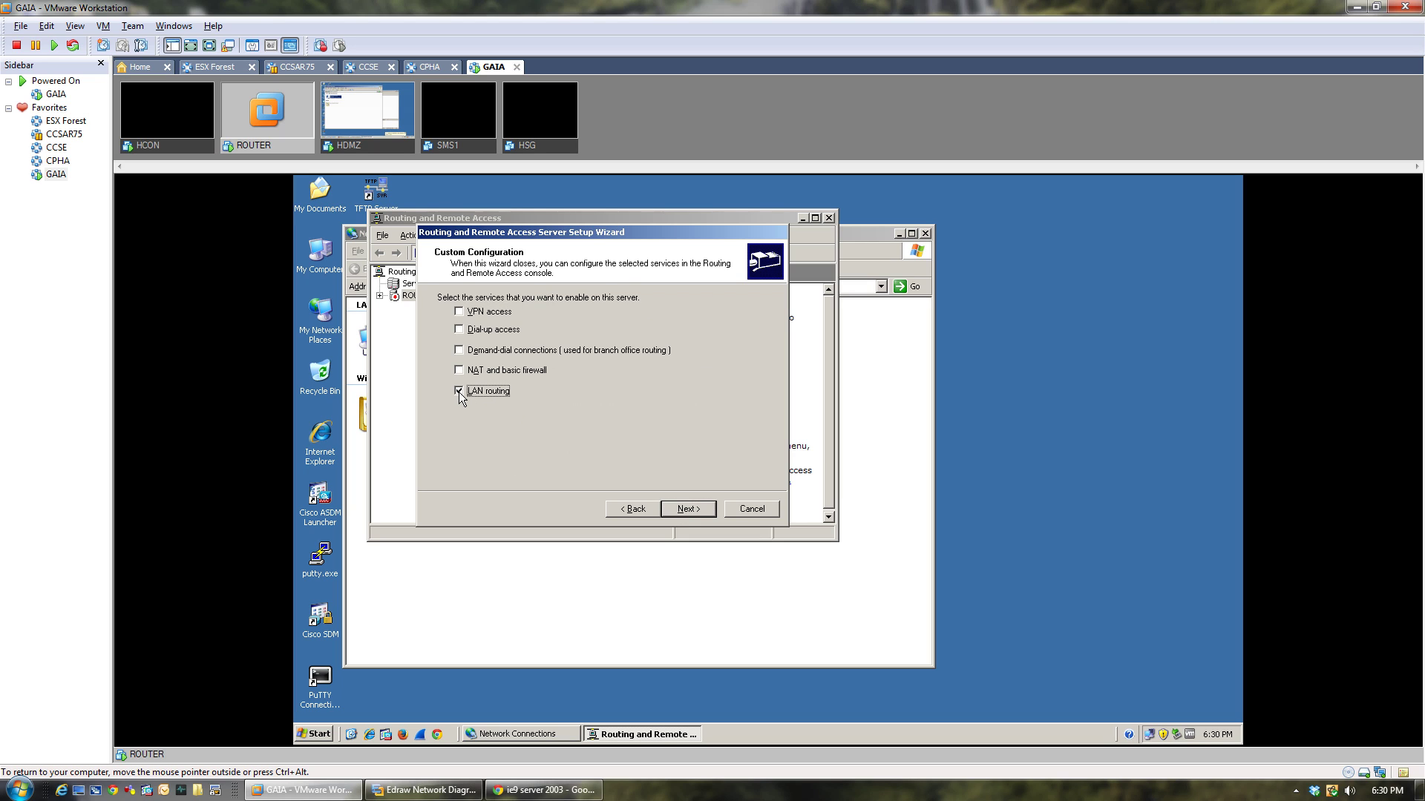
{"action": "left_click", "coordinate": [684, 509]}
{"action": "left_click", "coordinate": [684, 509]}
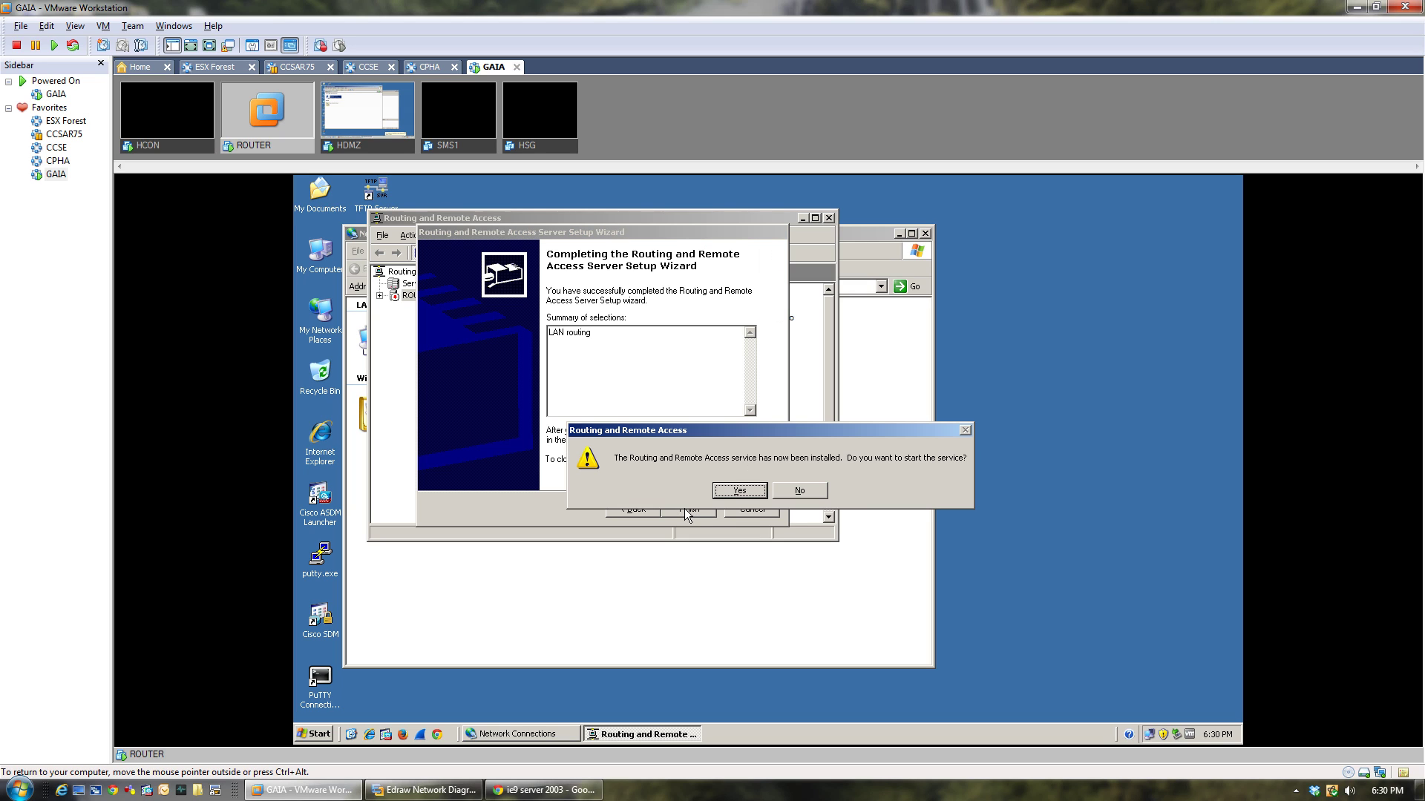
{"action": "left_click", "coordinate": [731, 492]}
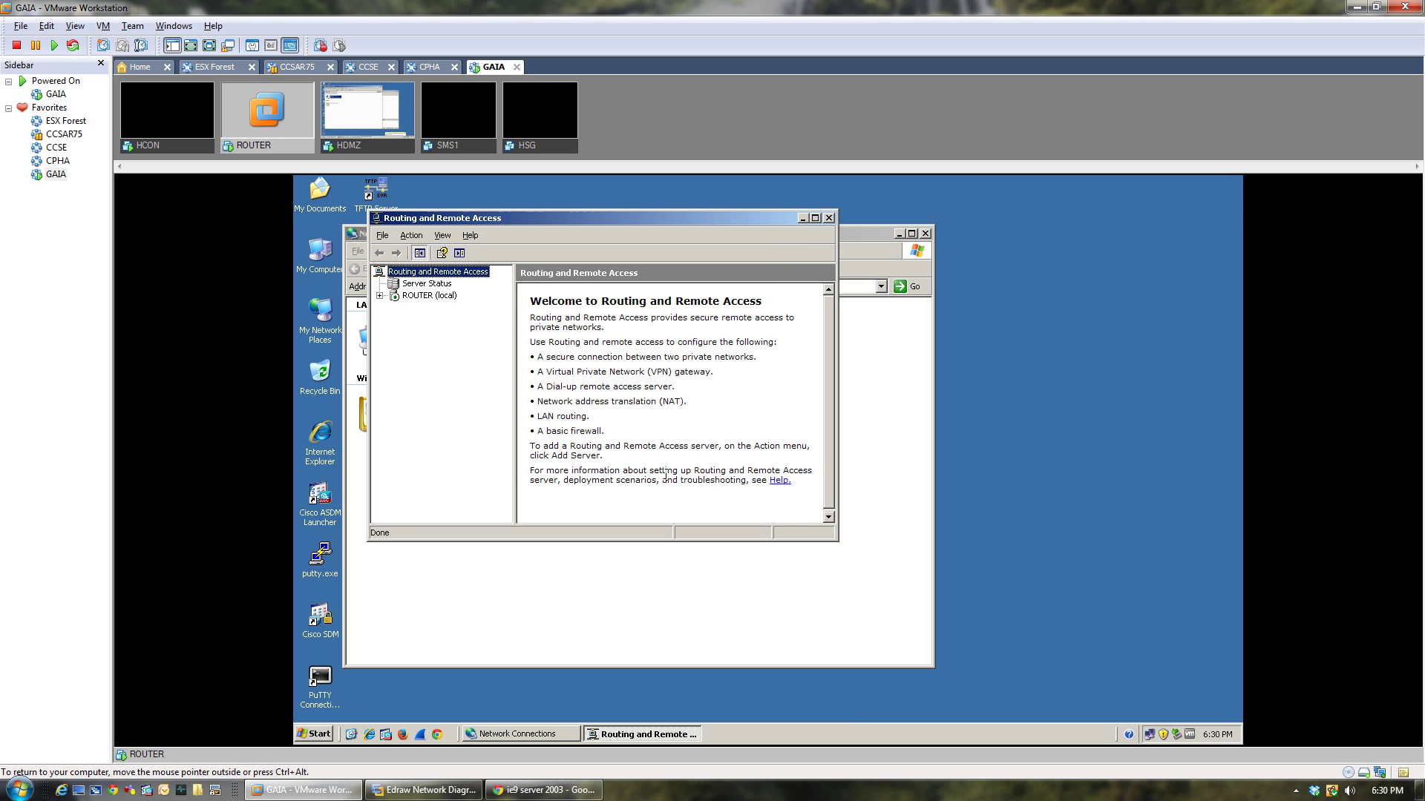
{"action": "double_click", "coordinate": [693, 222]}
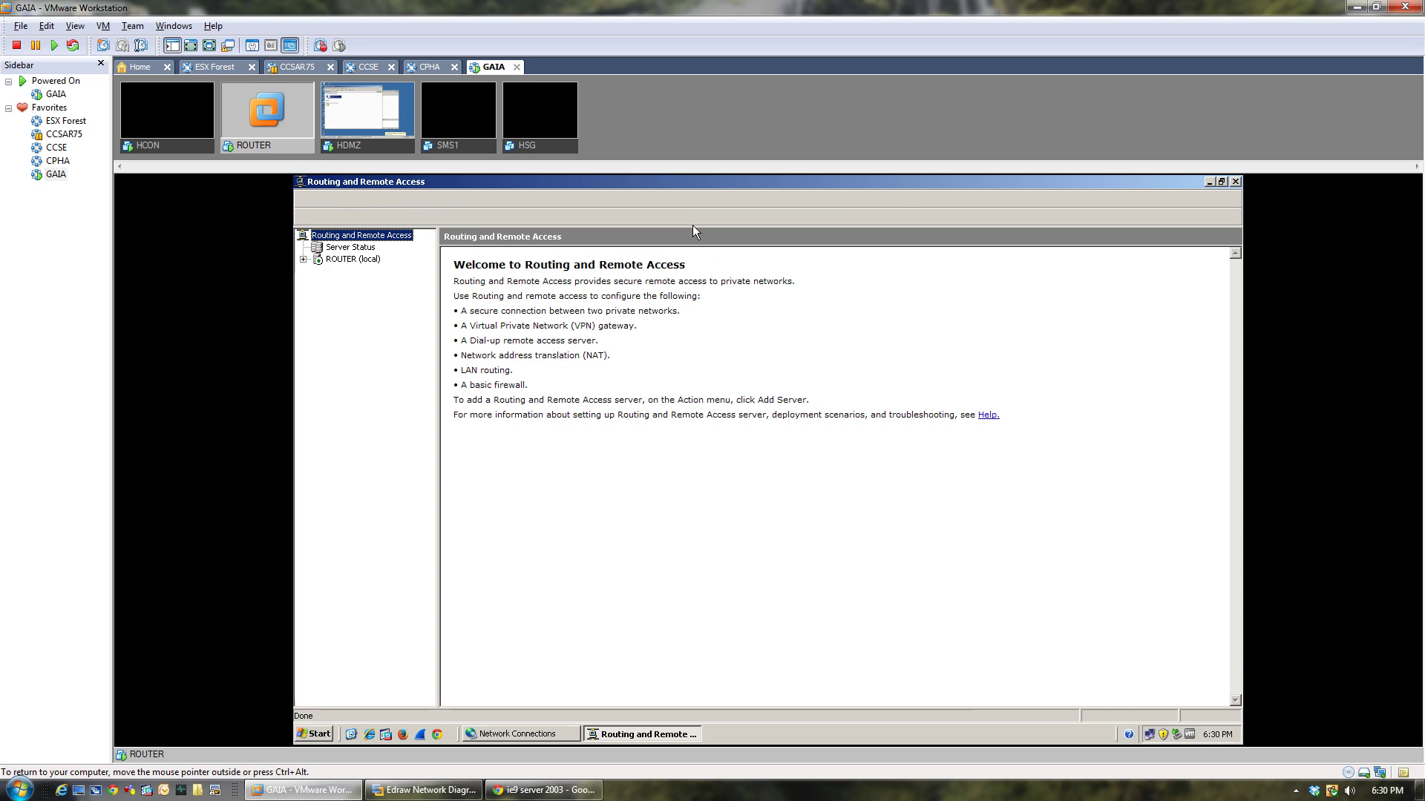
Add a static route to 192.168.1.0 mask 255.255.255.0 via gateway 200.20.2.1.
{"action": "left_click", "coordinate": [302, 259]}
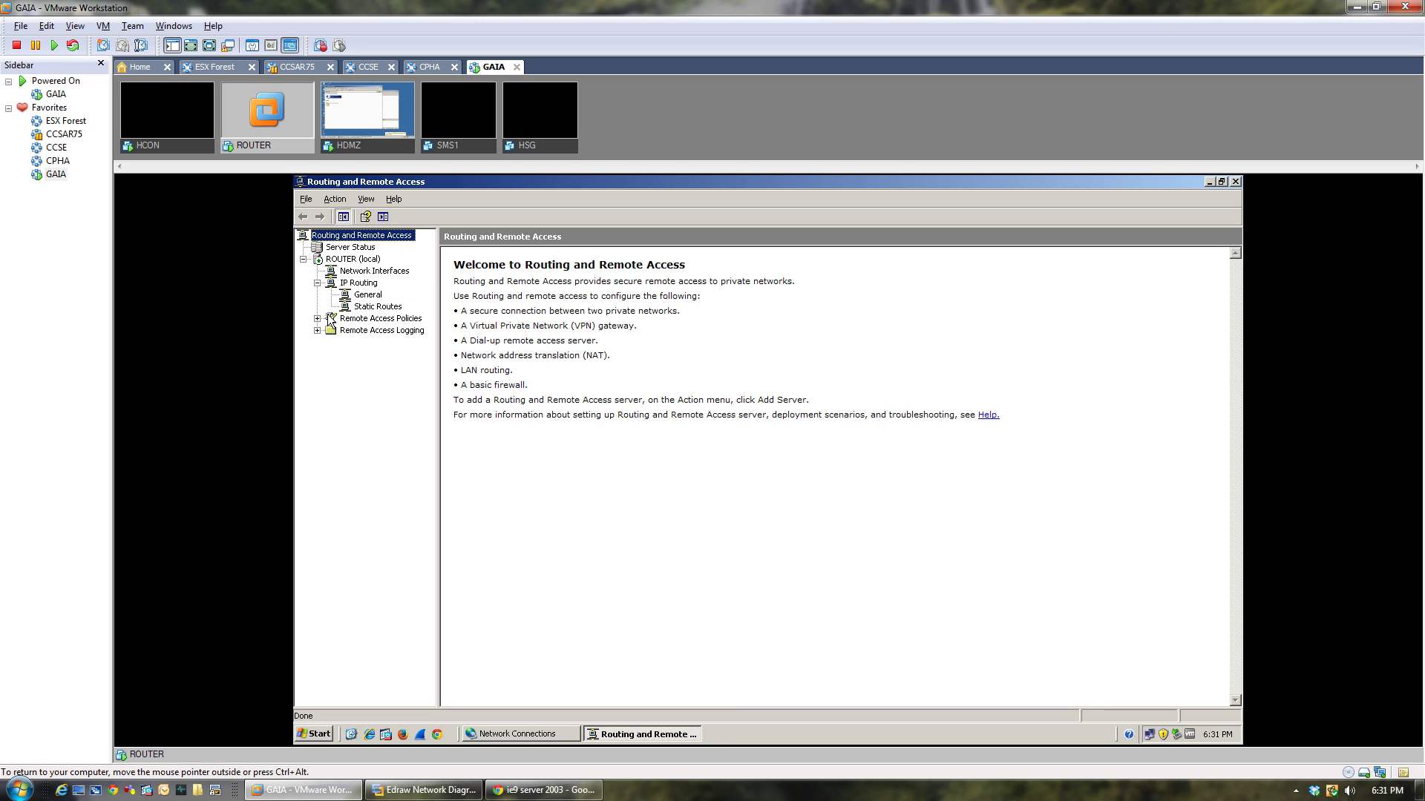
{"action": "right_click", "coordinate": [353, 310]}
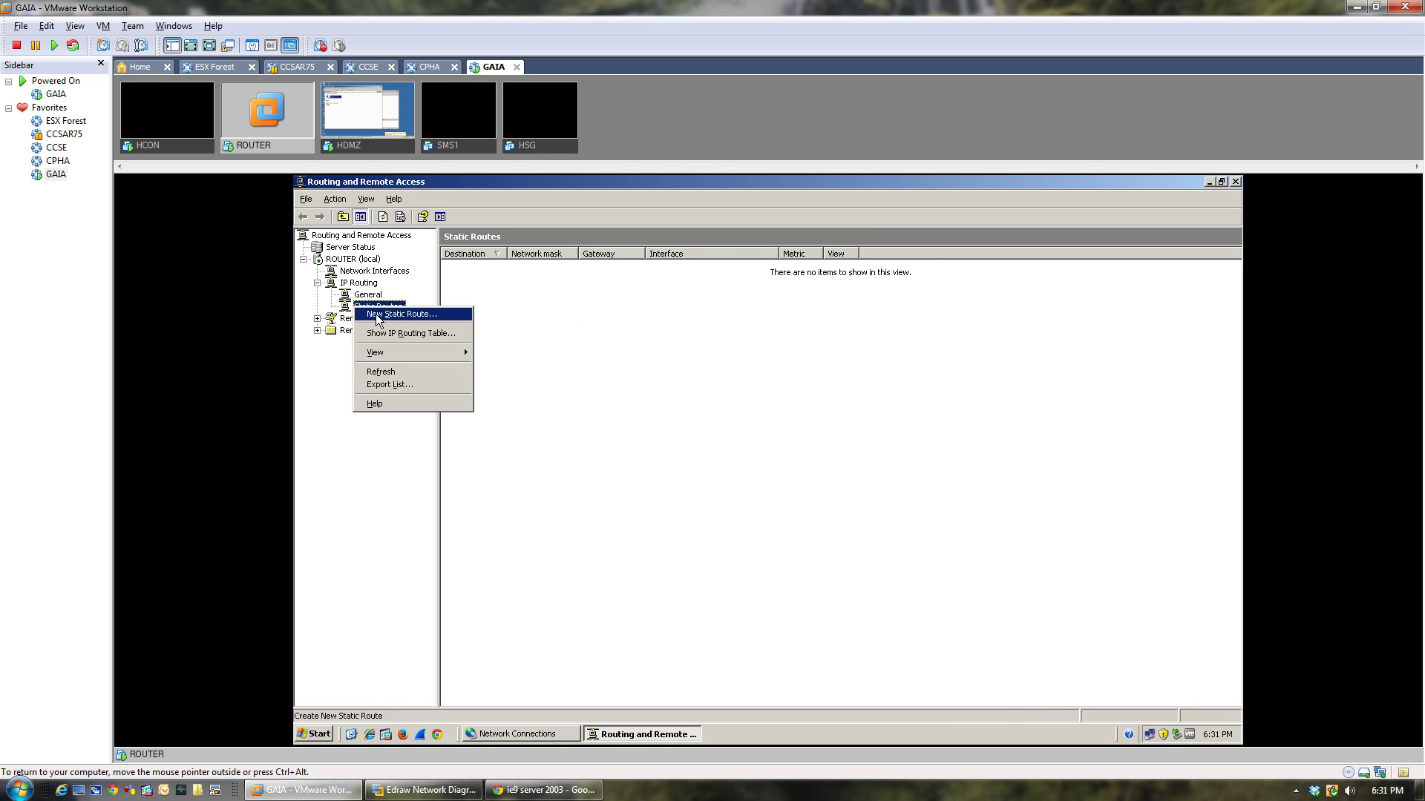
{"action": "left_click", "coordinate": [375, 315]}
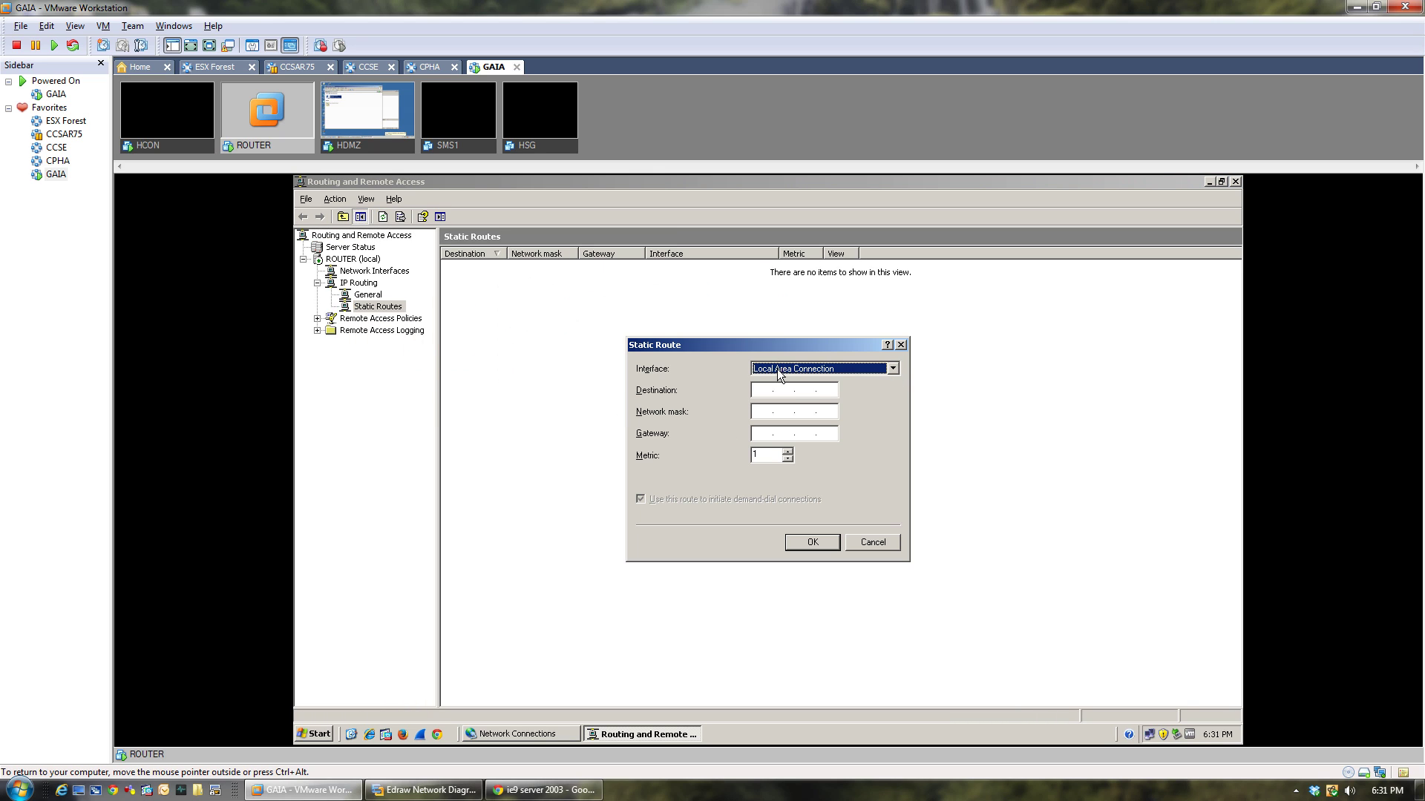
{"action": "left_click", "coordinate": [763, 390]}
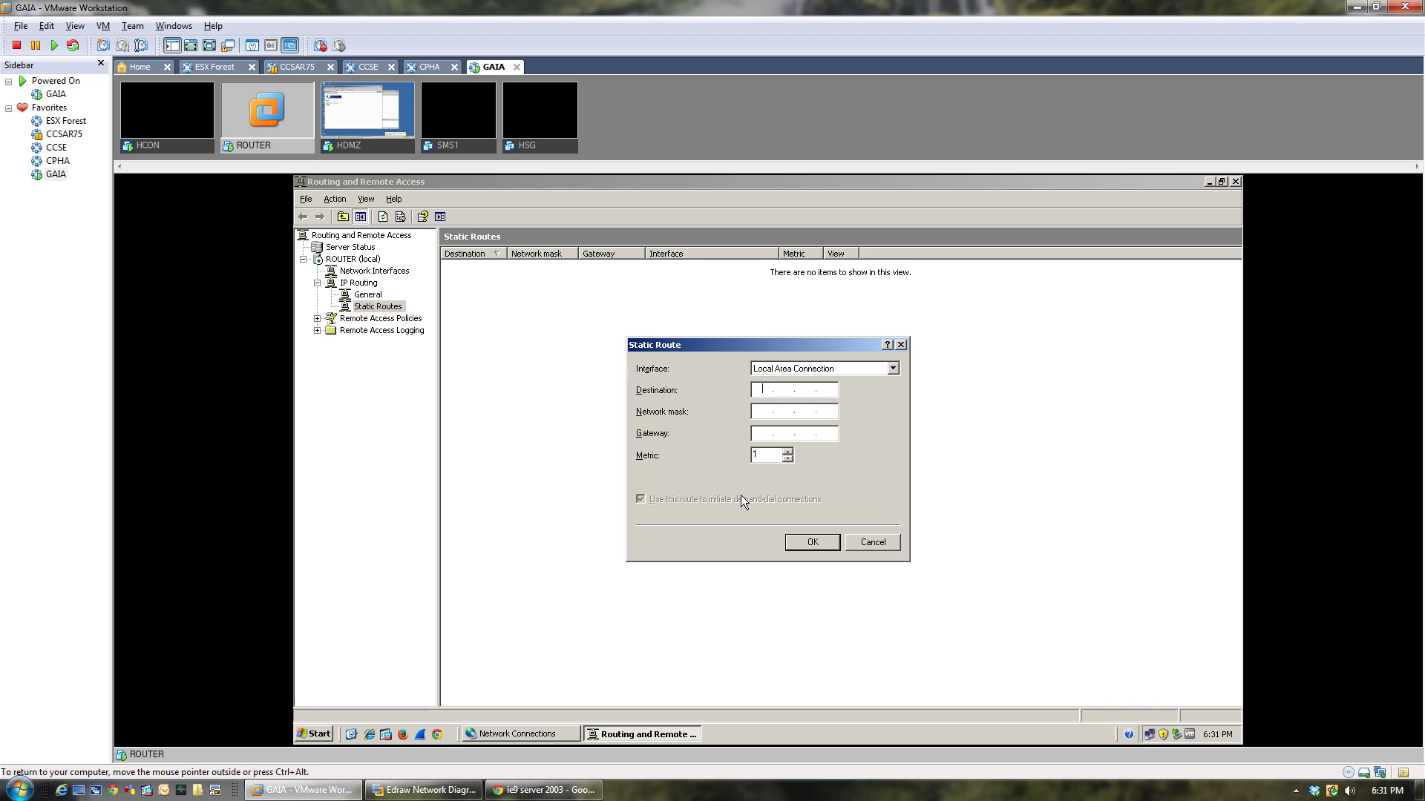
{"action": "type", "text": "192255.255.255.20020"}
{"action": "left_click", "coordinate": [424, 789]}
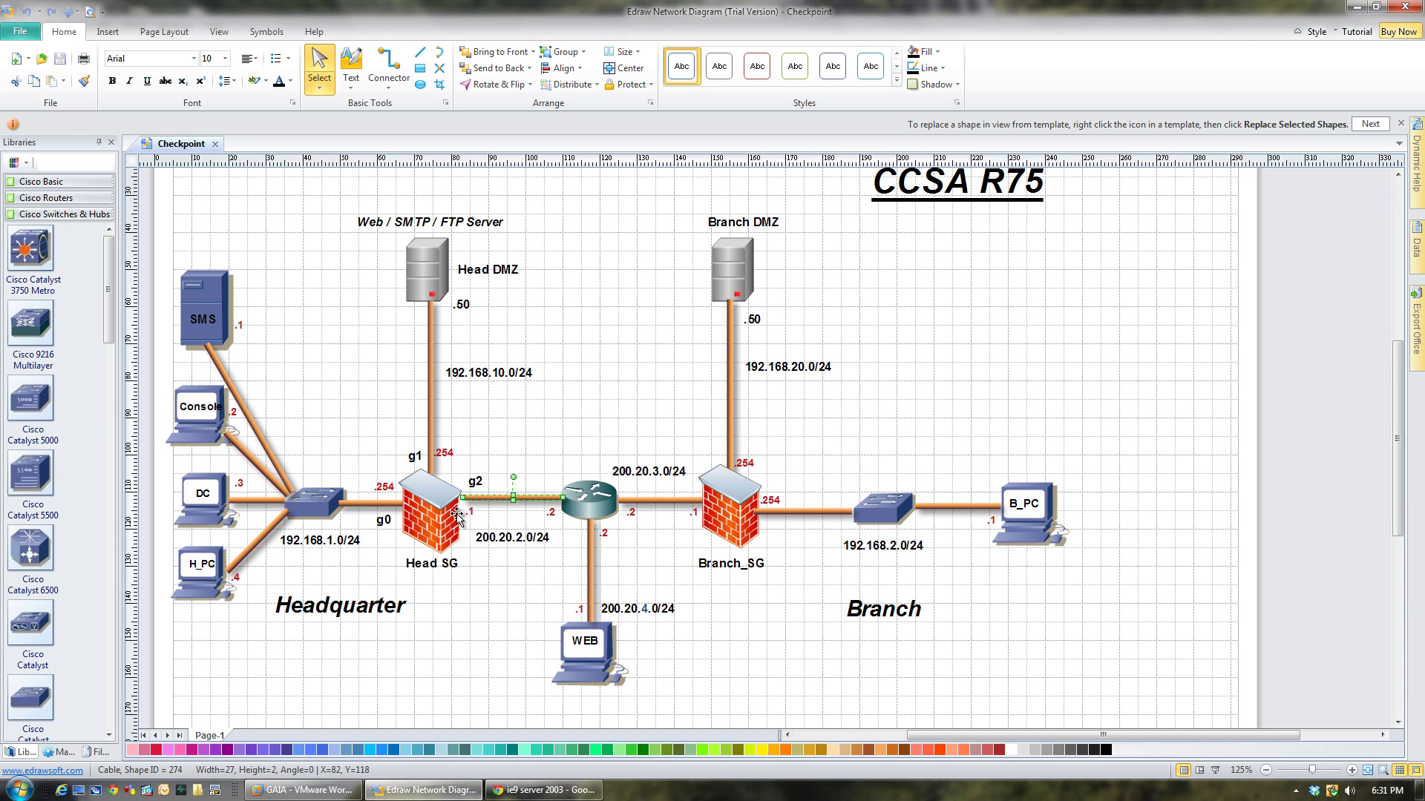
{"action": "left_click", "coordinate": [500, 750]}
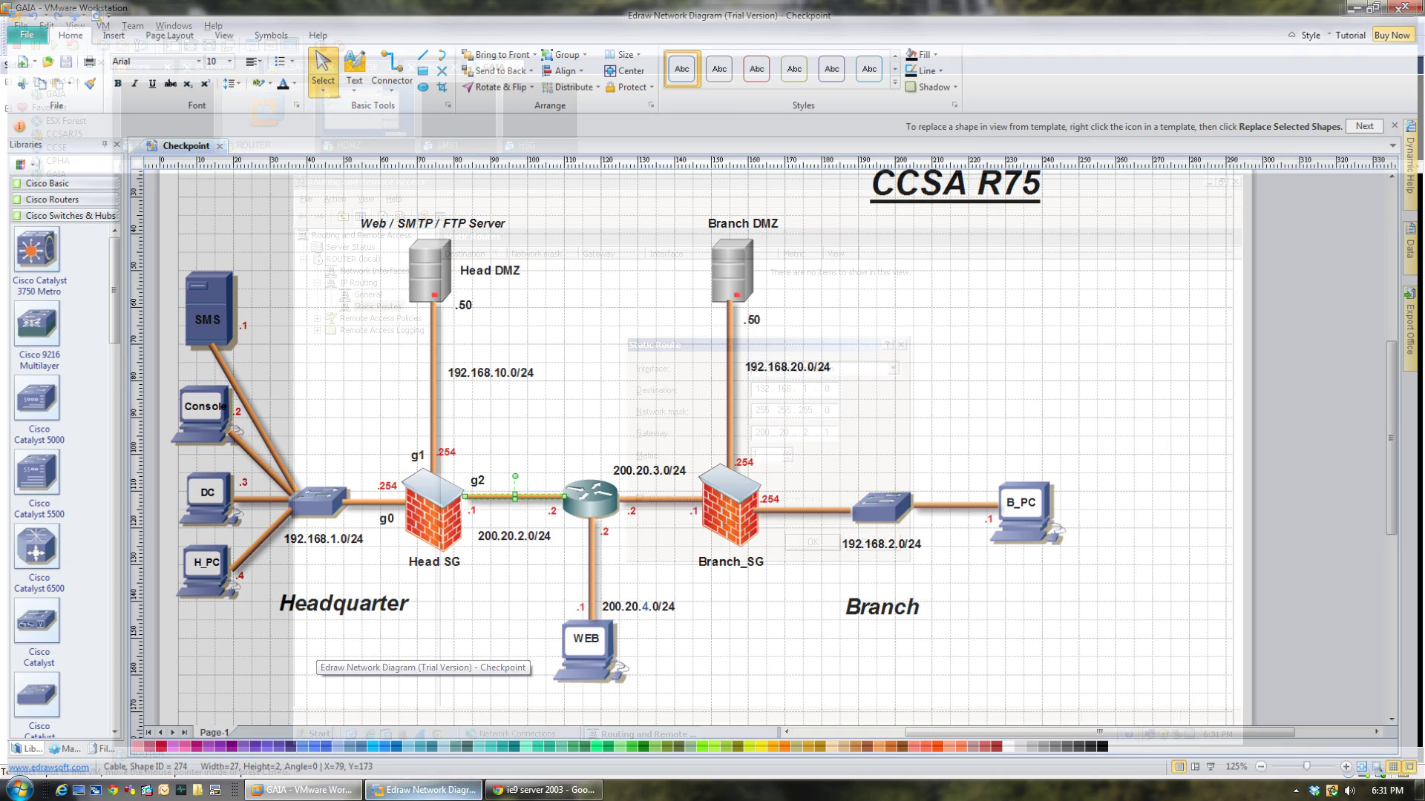
{"action": "left_click", "coordinate": [304, 789]}
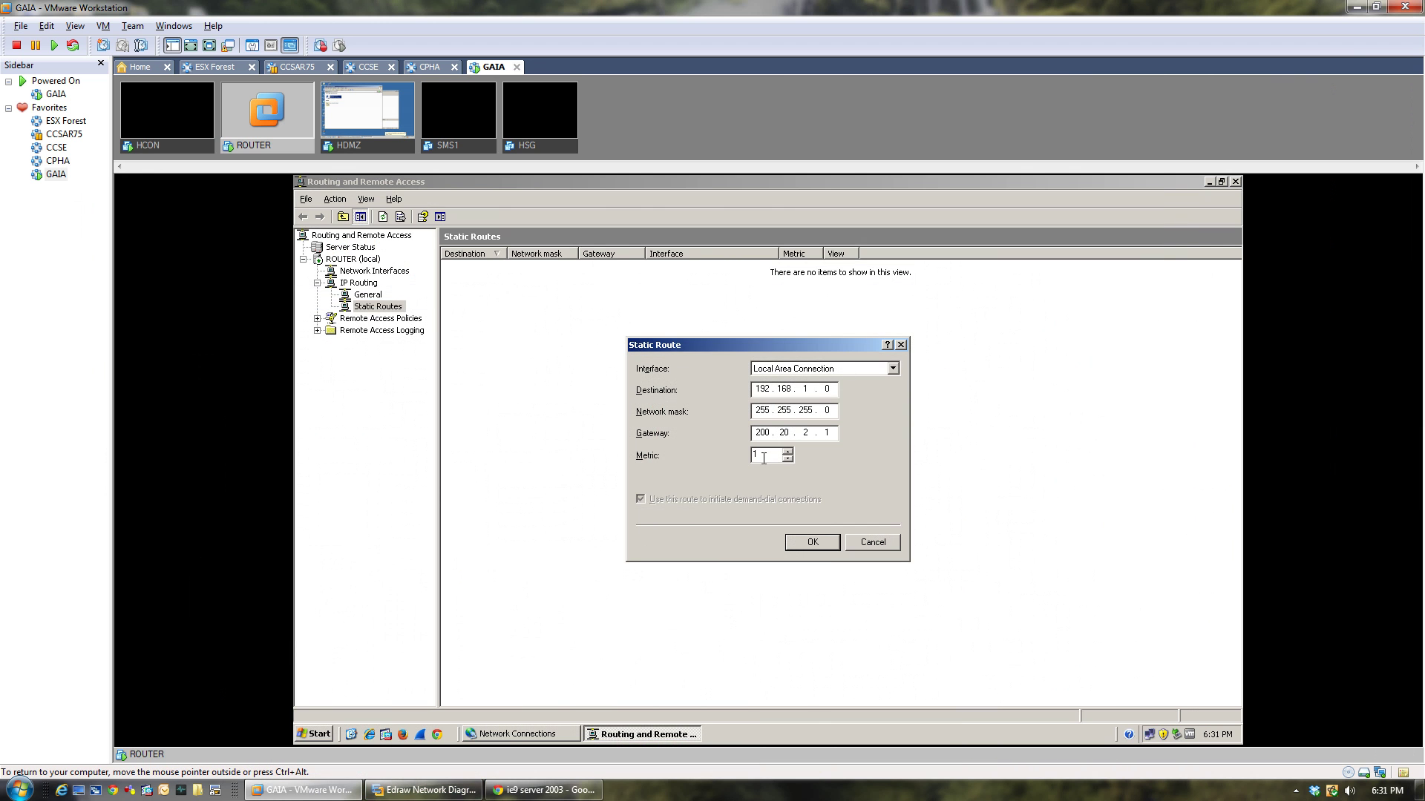
{"action": "left_click", "coordinate": [811, 544]}
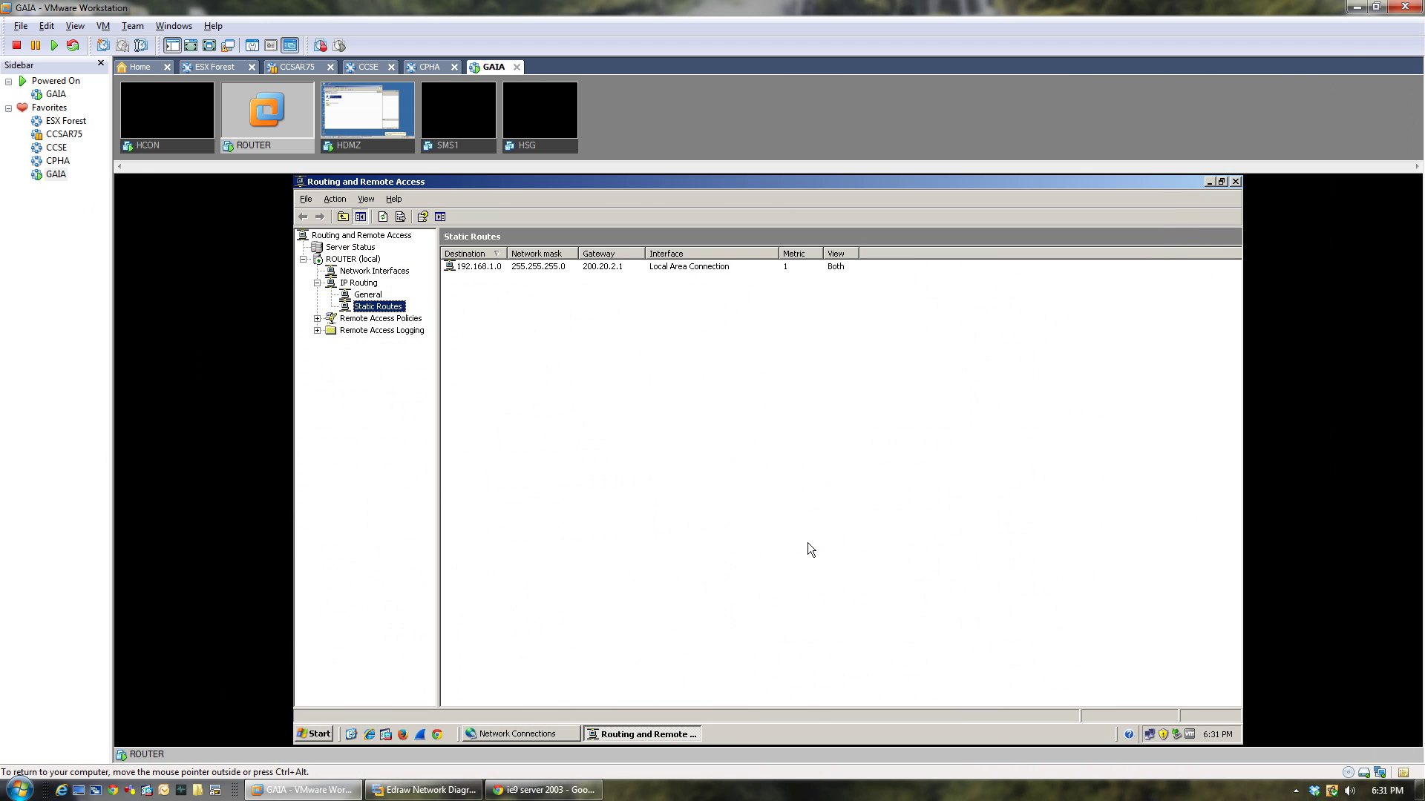
Add a static route to 192.168.10.0, mask 255.255.255.0, via gateway 200.20.2.1.
{"action": "right_click", "coordinate": [377, 307]}
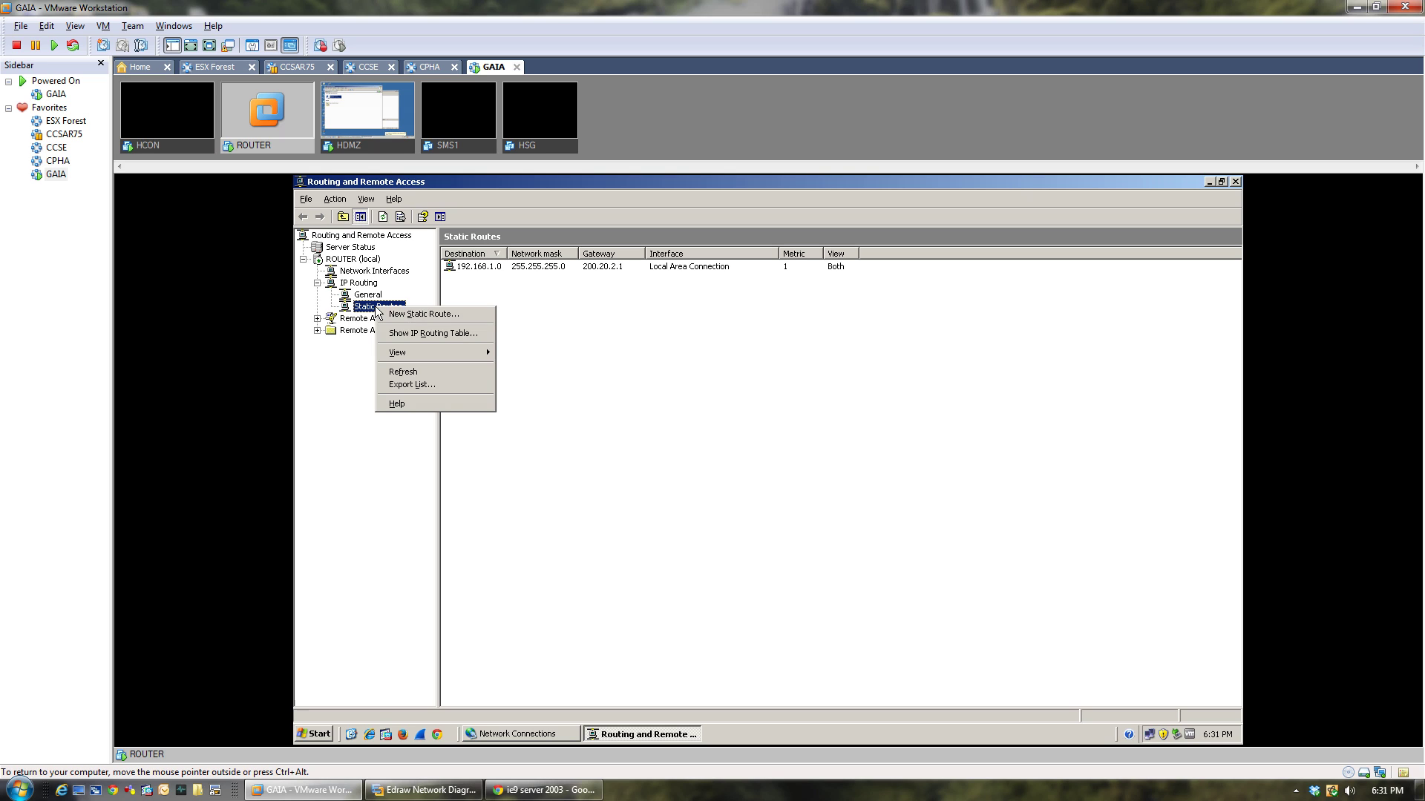
{"action": "left_click", "coordinate": [412, 315]}
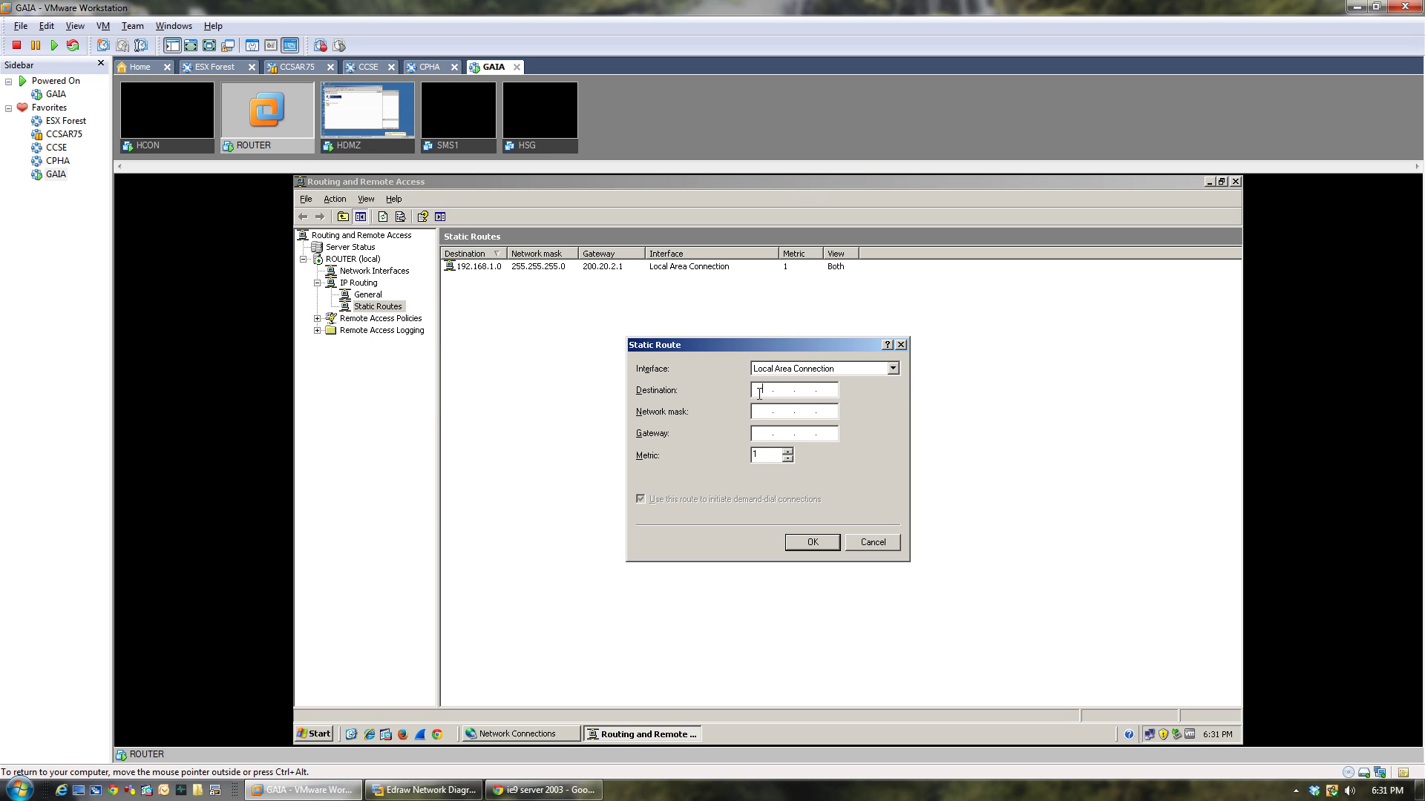
{"action": "type", "text": "192"}
{"action": "type", "text": "255255255"}
{"action": "type", "text": "200.20.2.1"}
{"action": "left_click", "coordinate": [806, 548]}
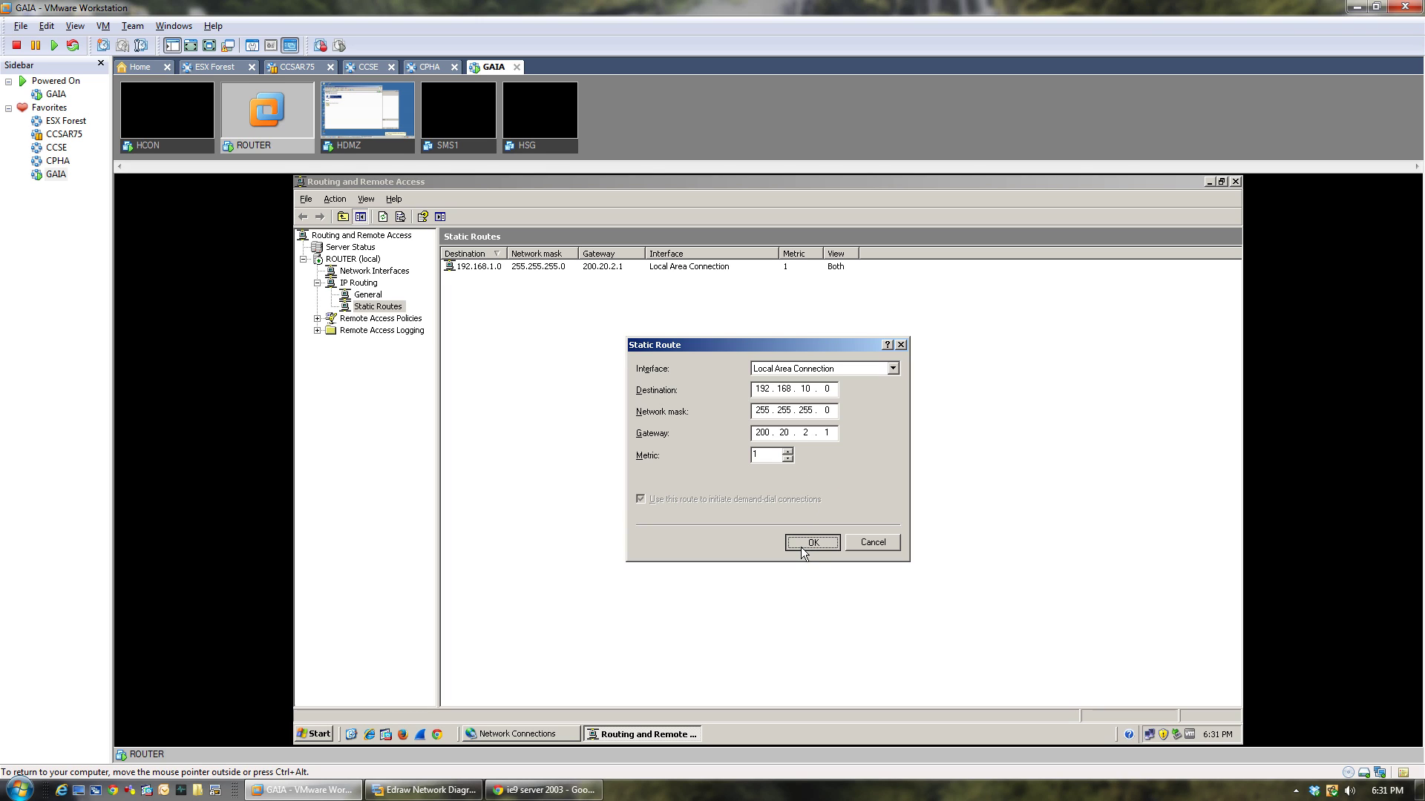
Check the 192.168.1.0 and 192.168.10.0 entries in the static routes list.
{"action": "left_click", "coordinate": [542, 357]}
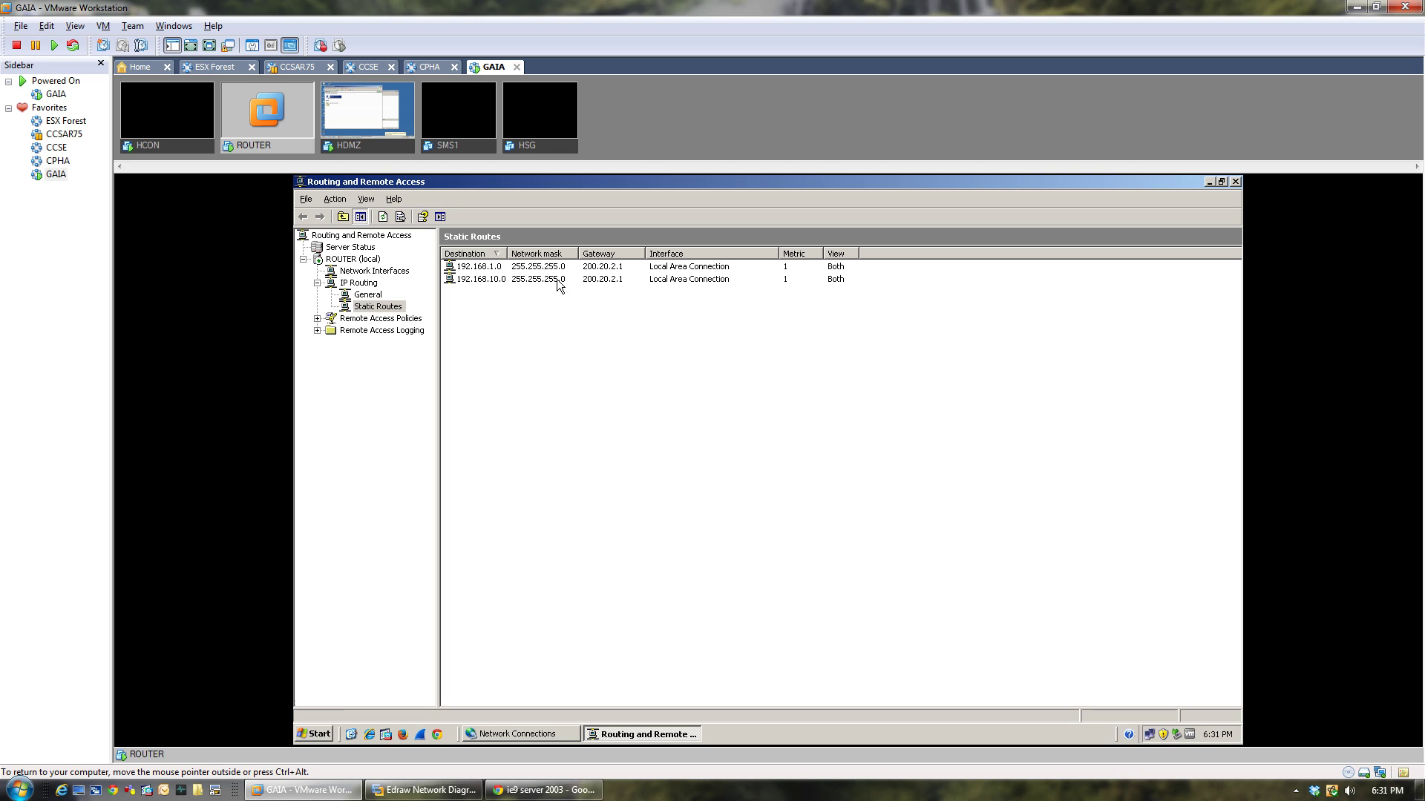
{"action": "left_click", "coordinate": [481, 269]}
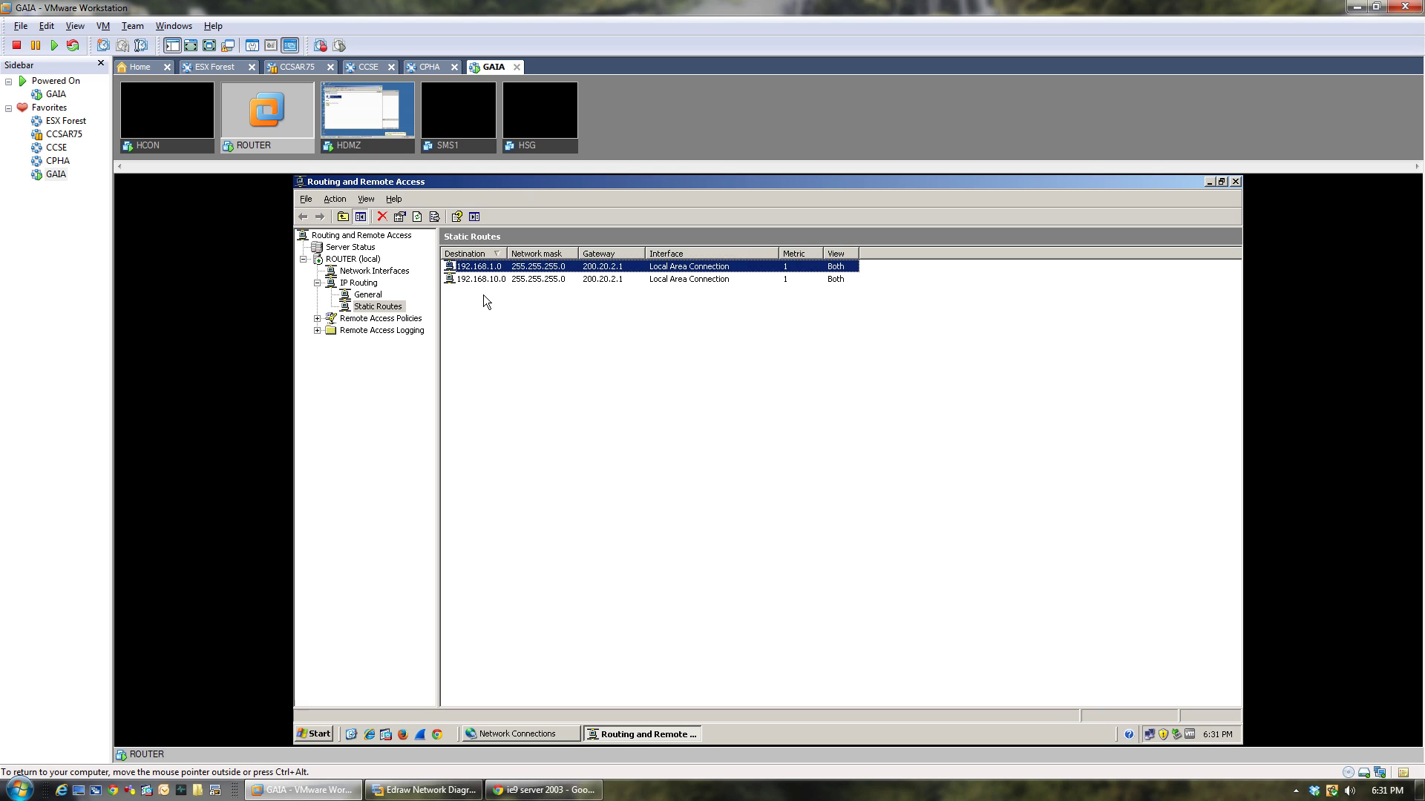
{"action": "left_click", "coordinate": [480, 280]}
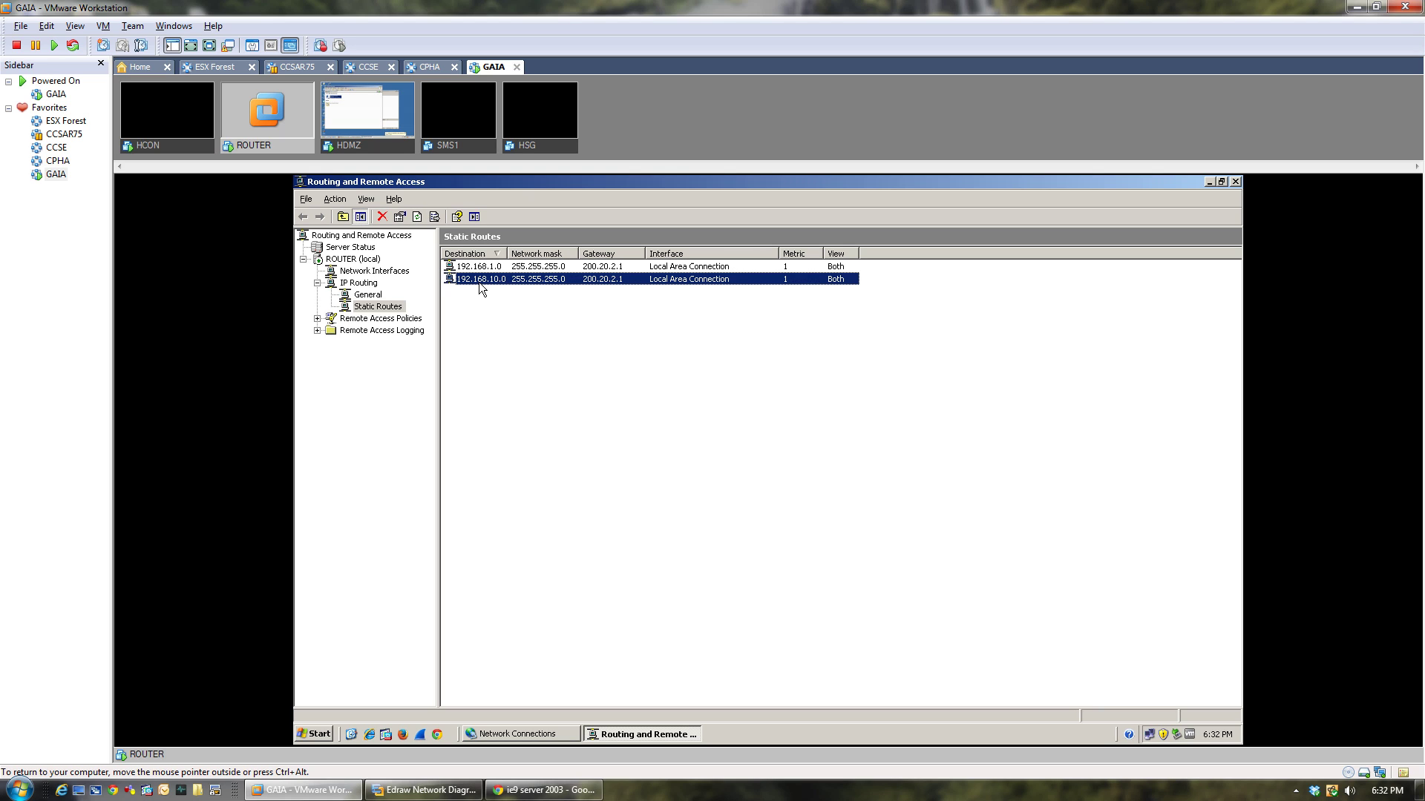
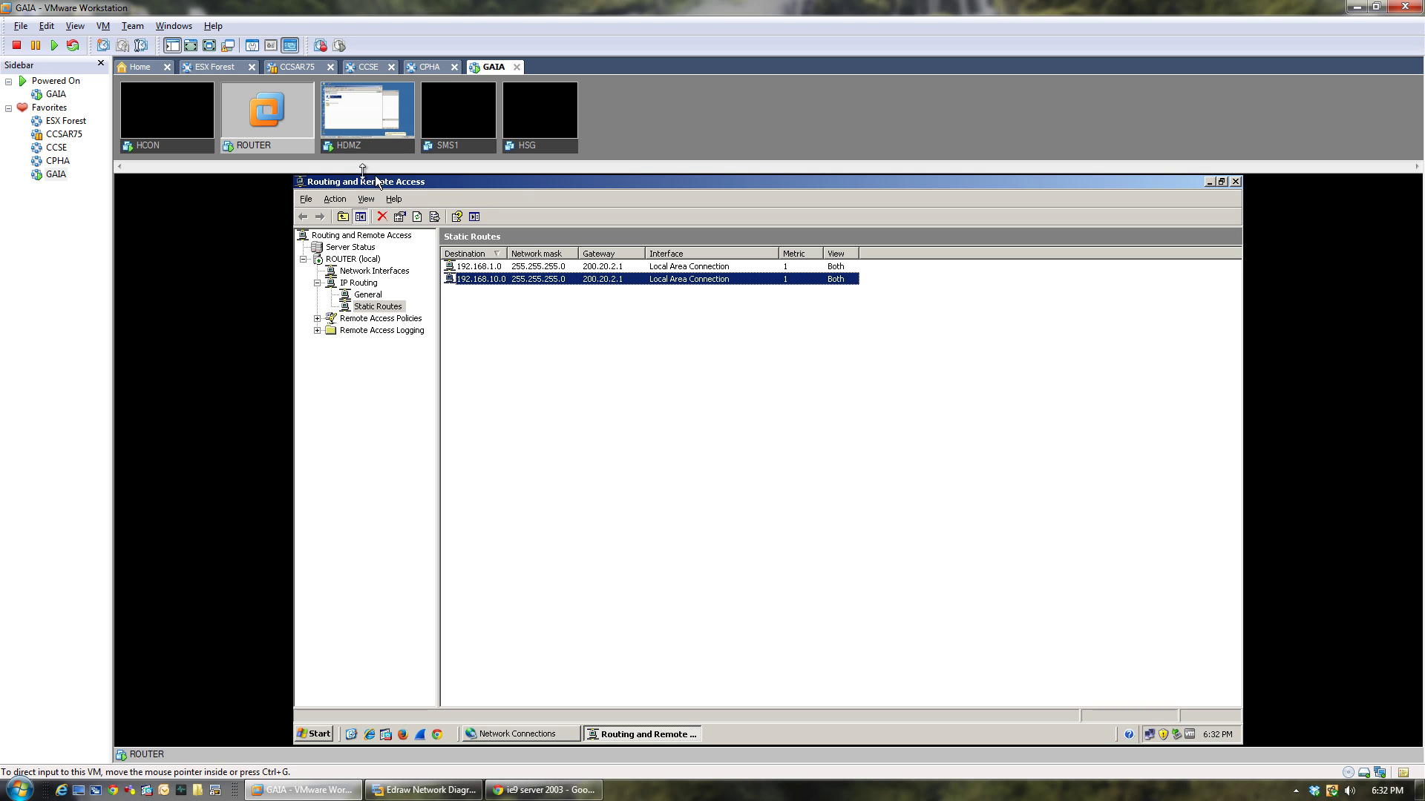
Close Routing and Remote Access on ROUTER, minimize Network Connections, and switch to SMS1.
{"action": "left_click", "coordinate": [1237, 184]}
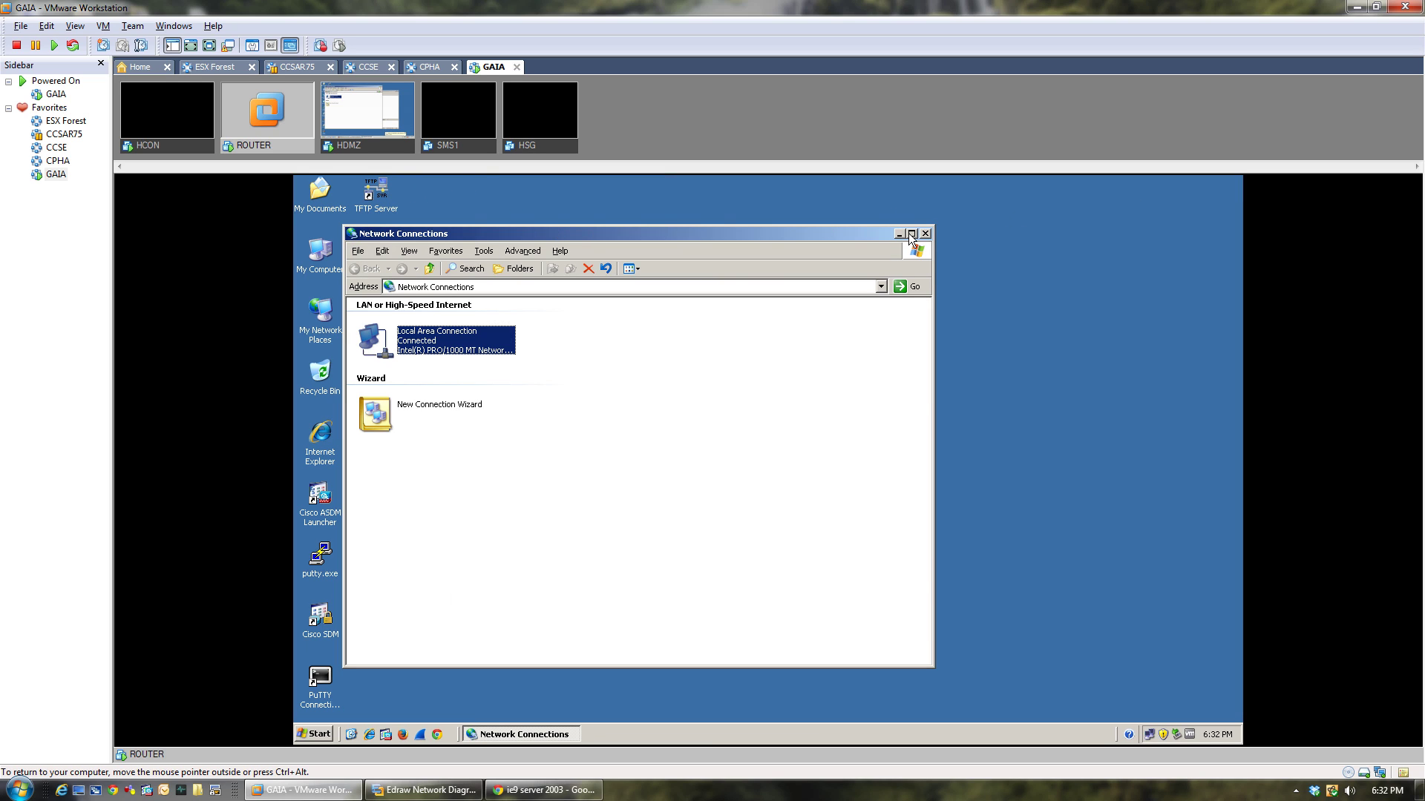
{"action": "left_click", "coordinate": [898, 233]}
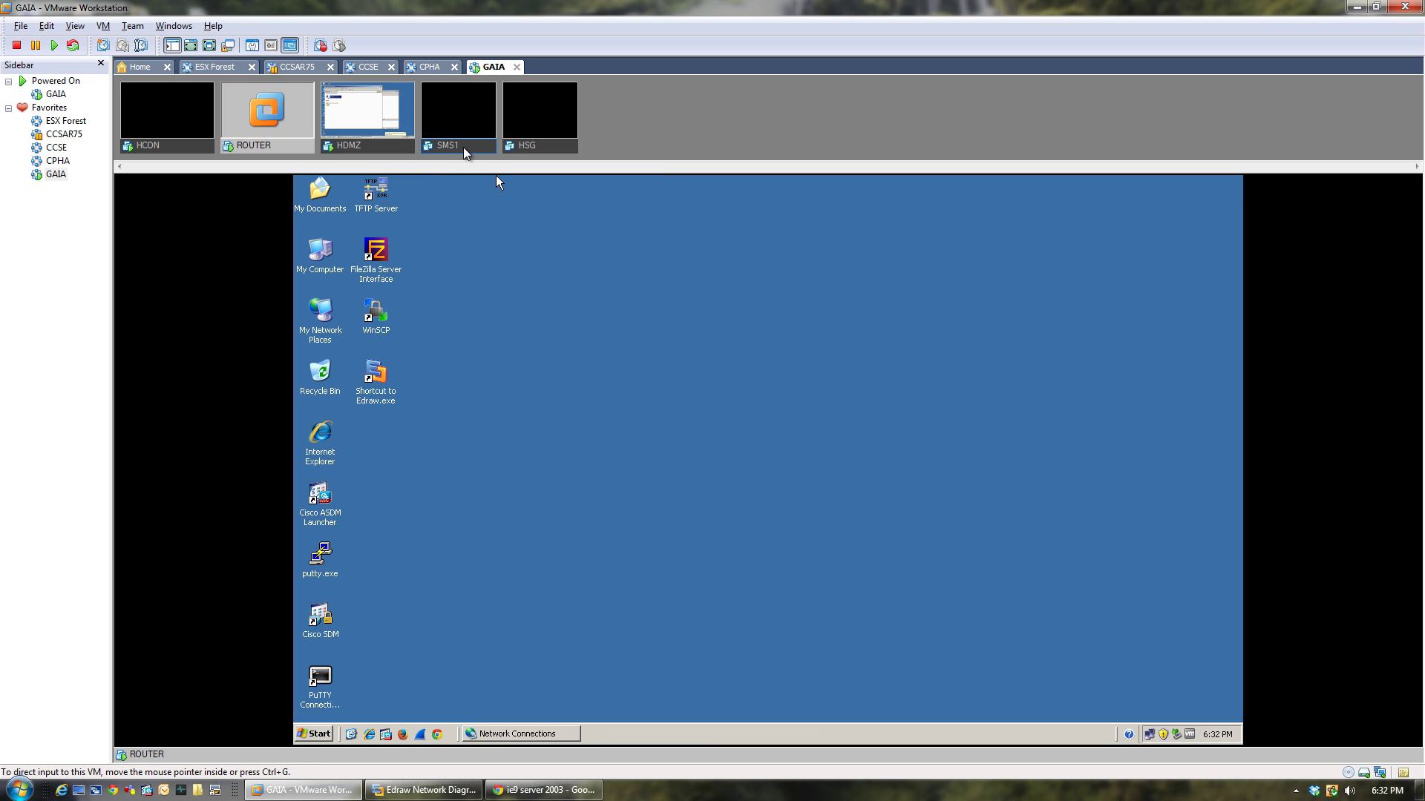
{"action": "left_click", "coordinate": [463, 145]}
Power on SMS1 and boot it from the local drive.
{"action": "right_click", "coordinate": [463, 145]}
{"action": "left_click", "coordinate": [472, 150]}
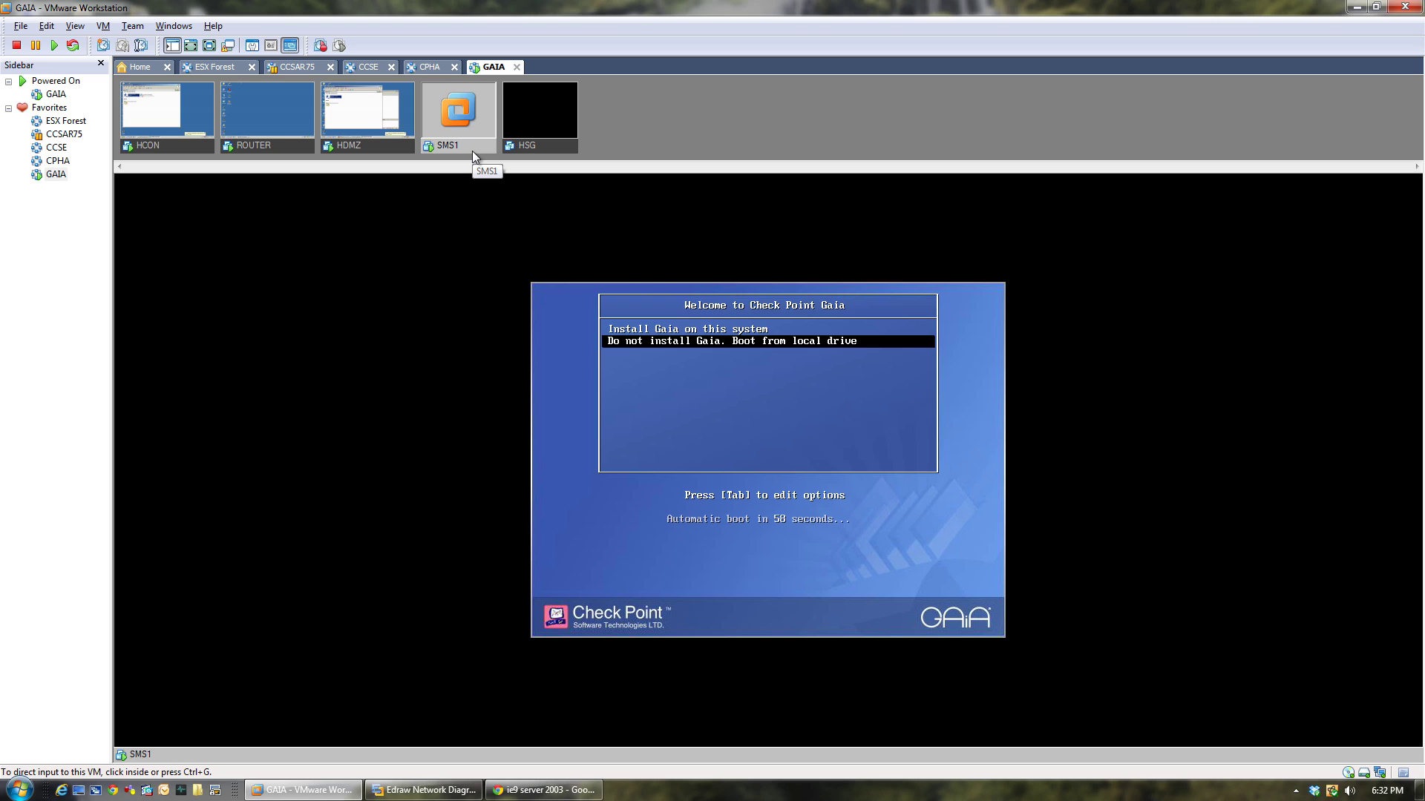
{"action": "left_click", "coordinate": [559, 368]}
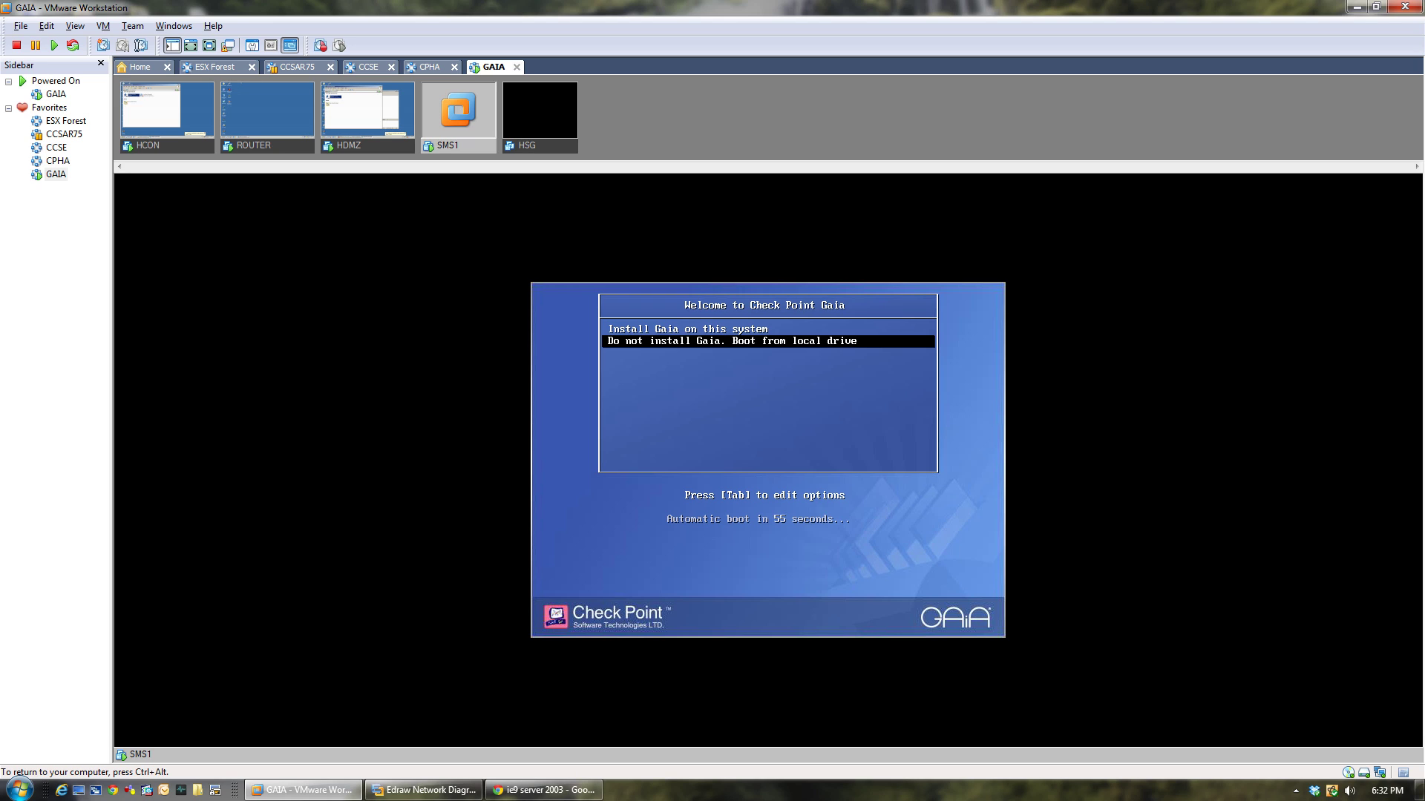
{"action": "key", "text": "Up"}
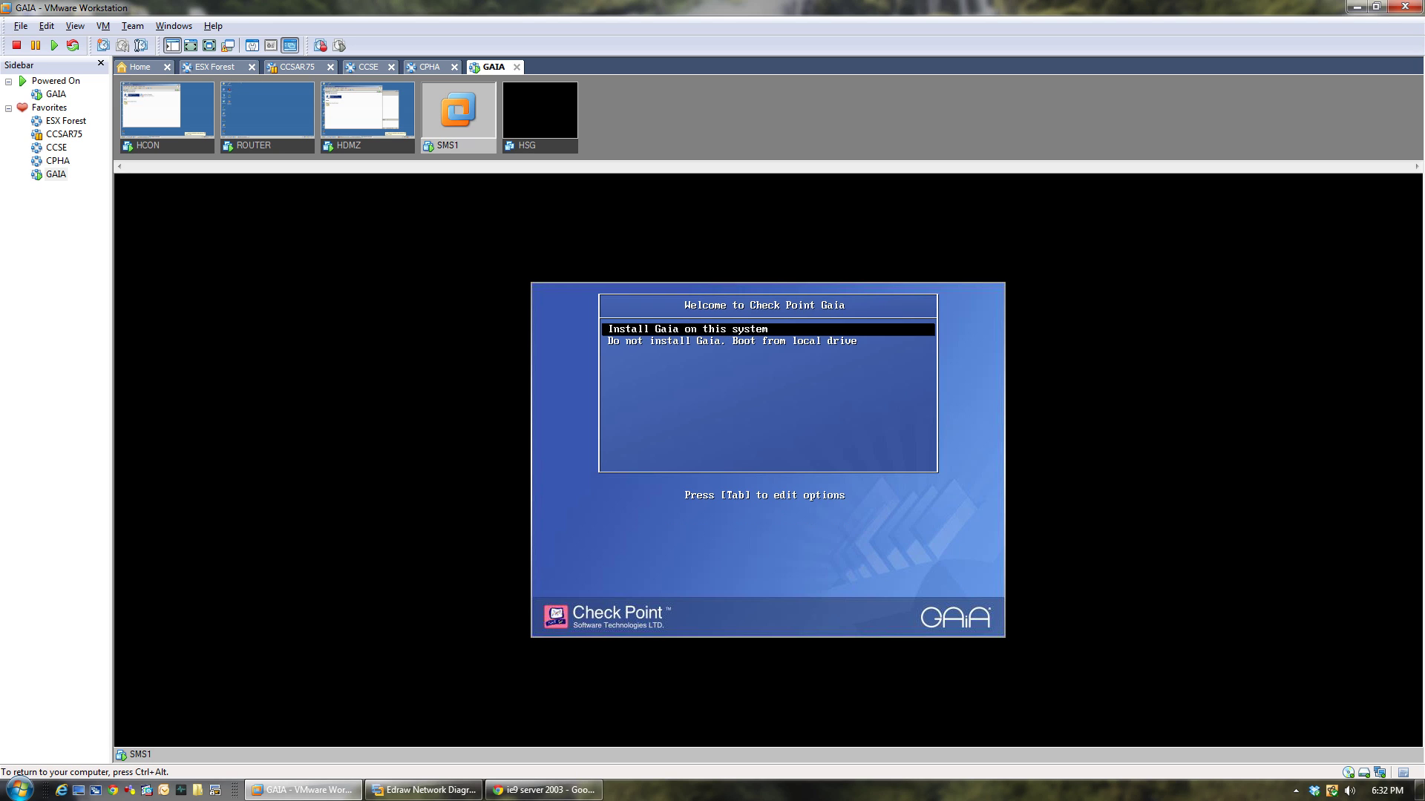
{"action": "key", "text": "Down"}
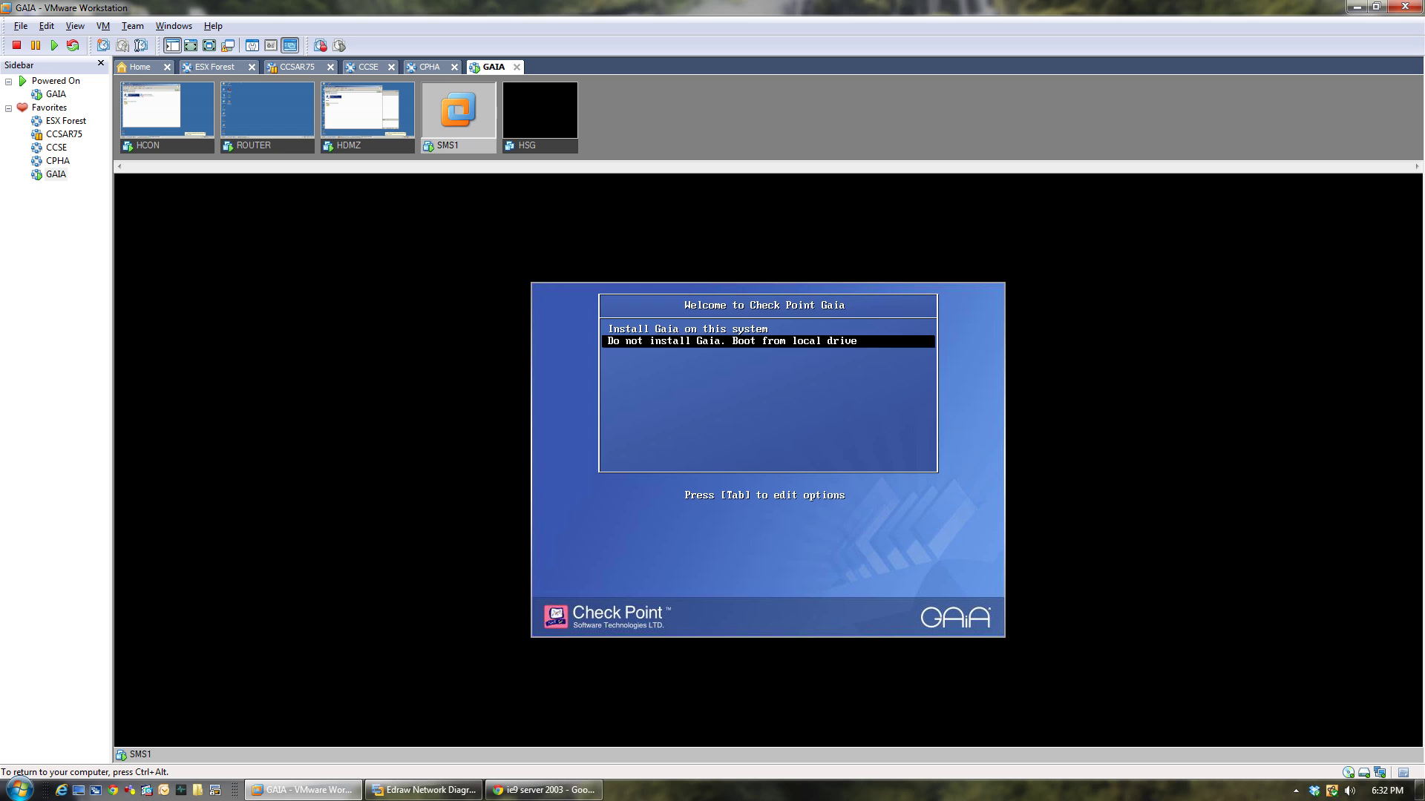
{"action": "key", "text": "Up"}
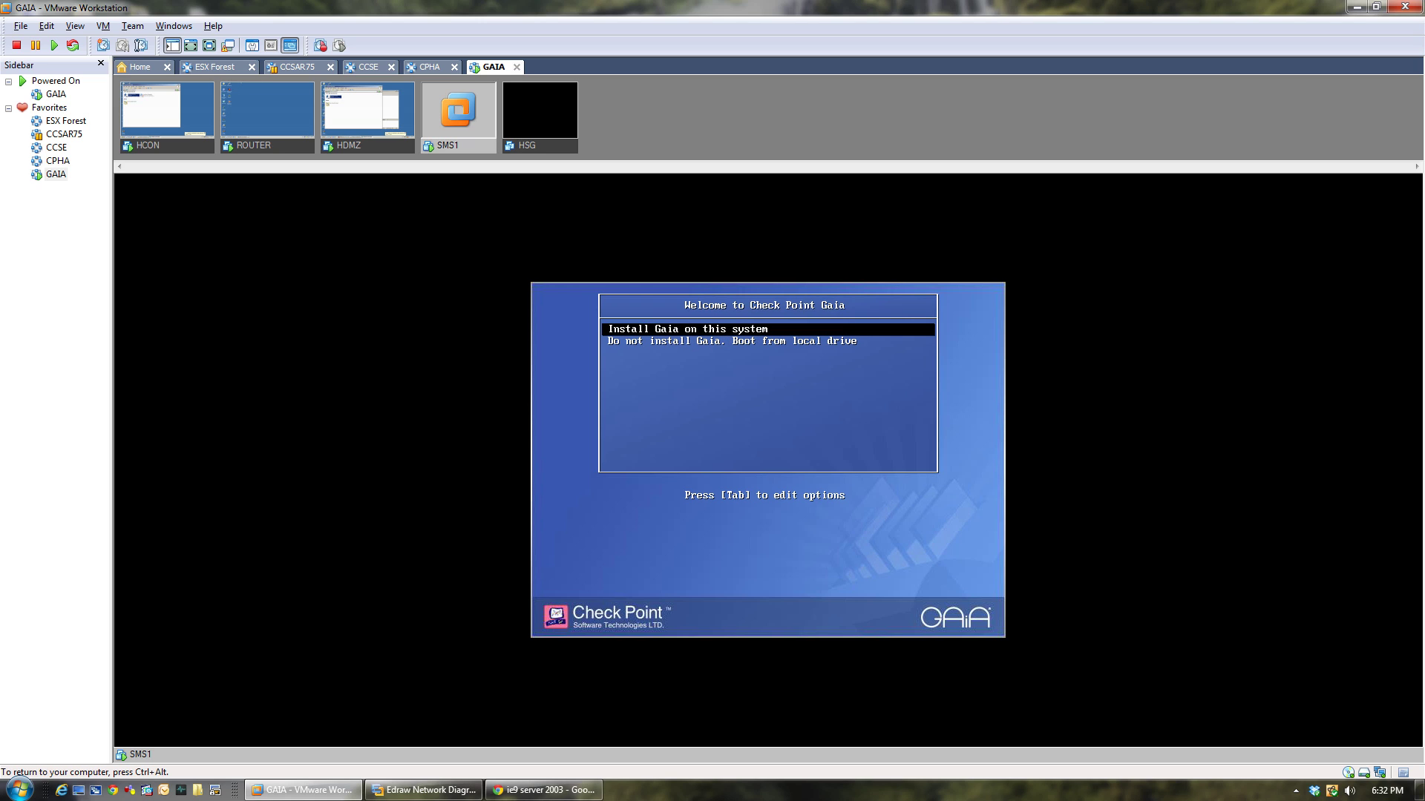
{"action": "key", "text": "Down"}
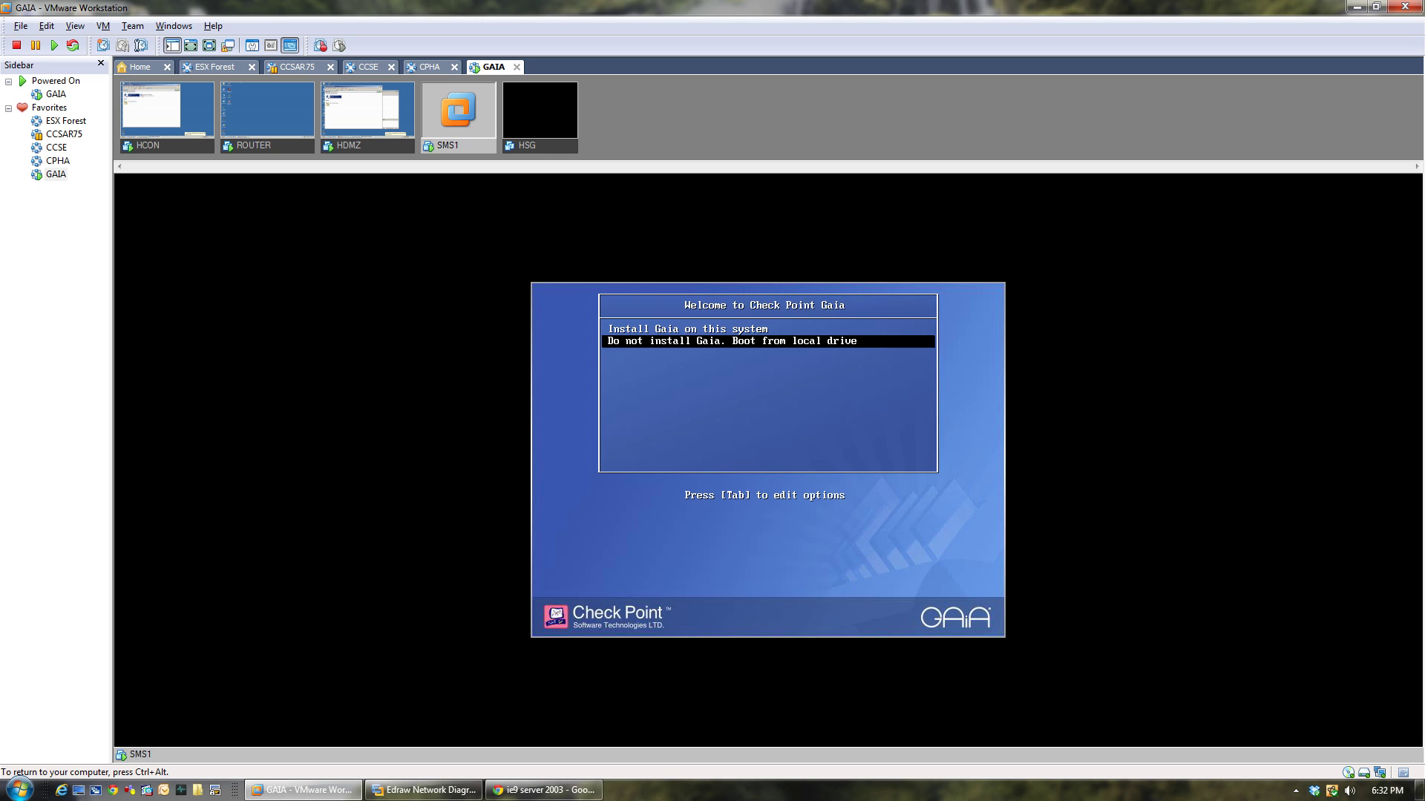
{"action": "key", "text": "Return"}
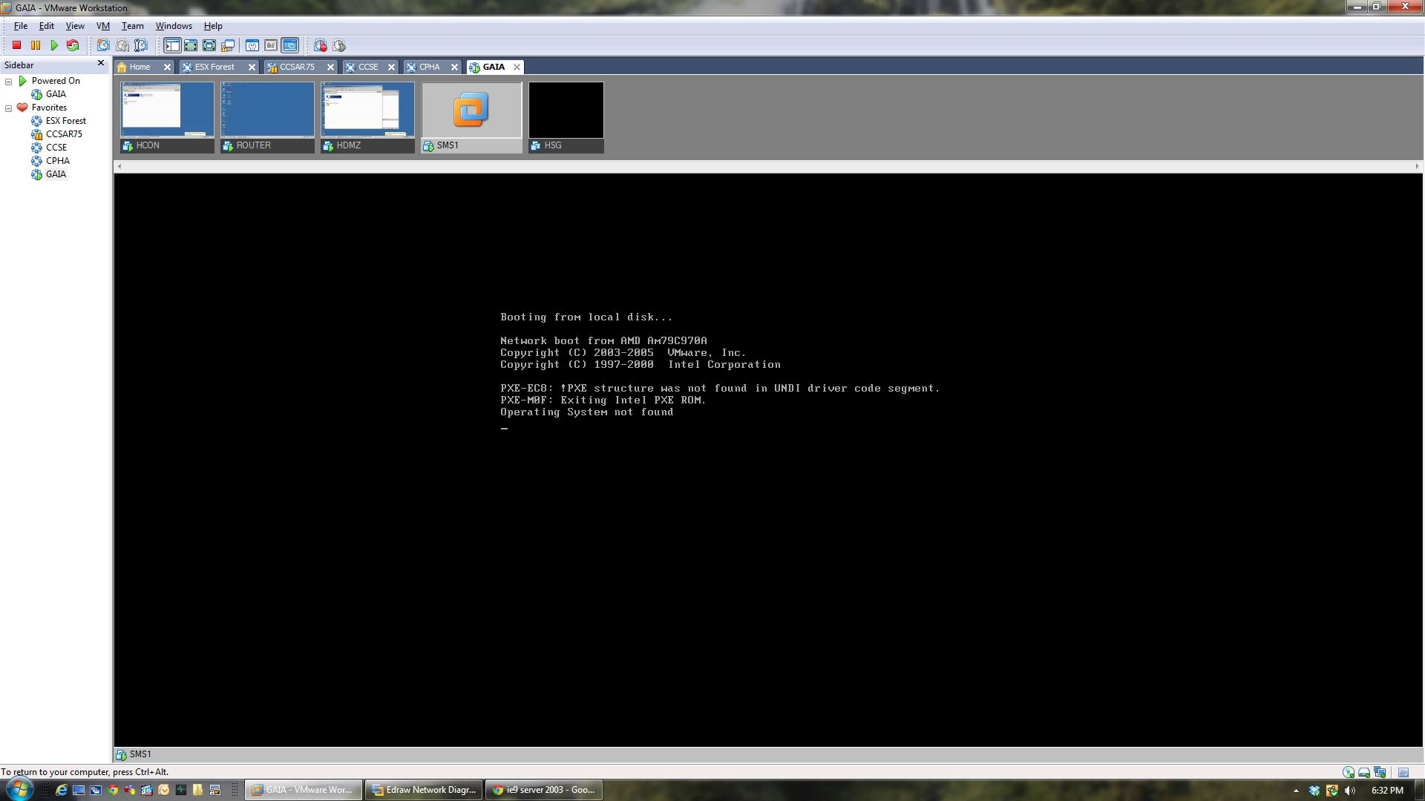
{"action": "key", "text": "ctrl+alt"}
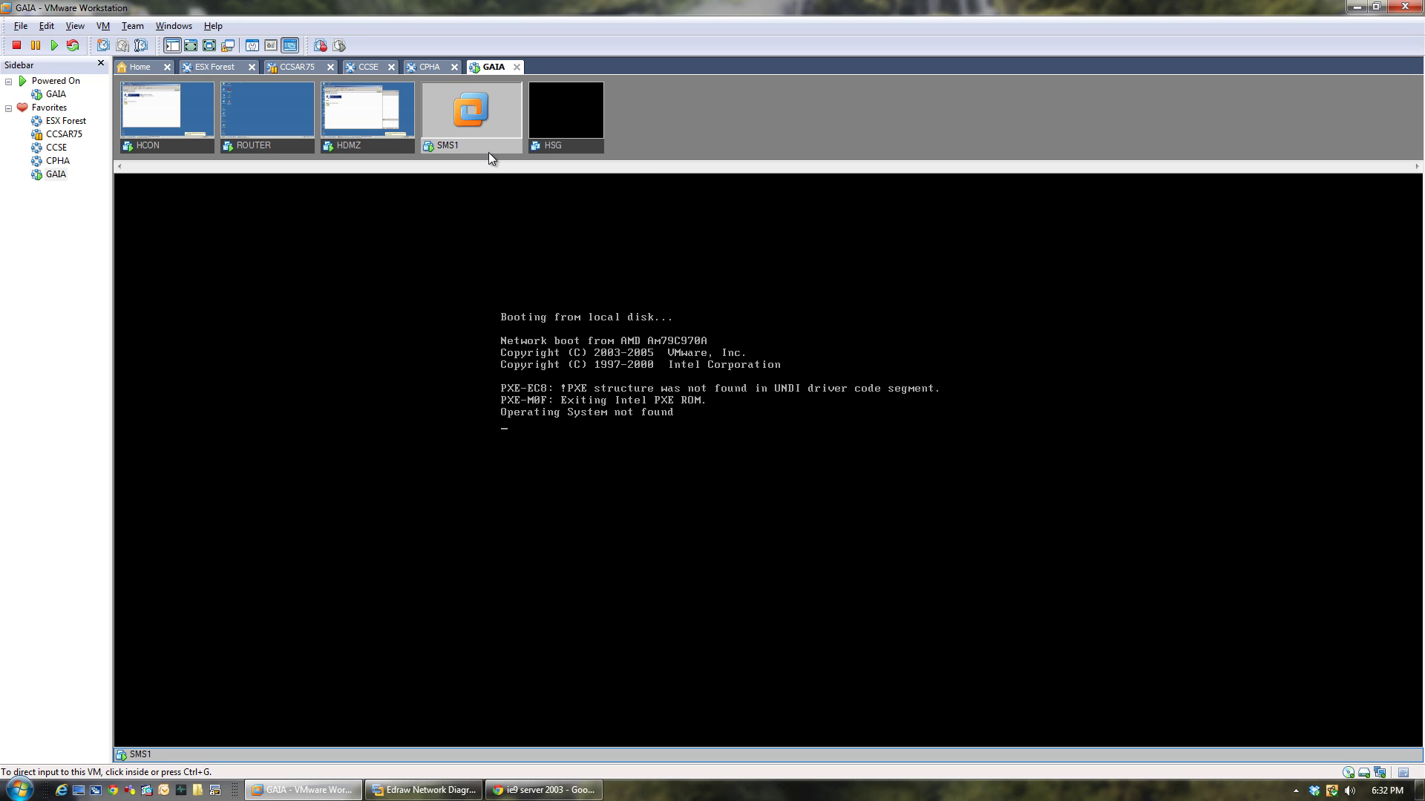
Power-cycle SMS1 and boot 'Install Gaia on this system' instead.
{"action": "right_click", "coordinate": [488, 149]}
{"action": "left_click", "coordinate": [510, 178]}
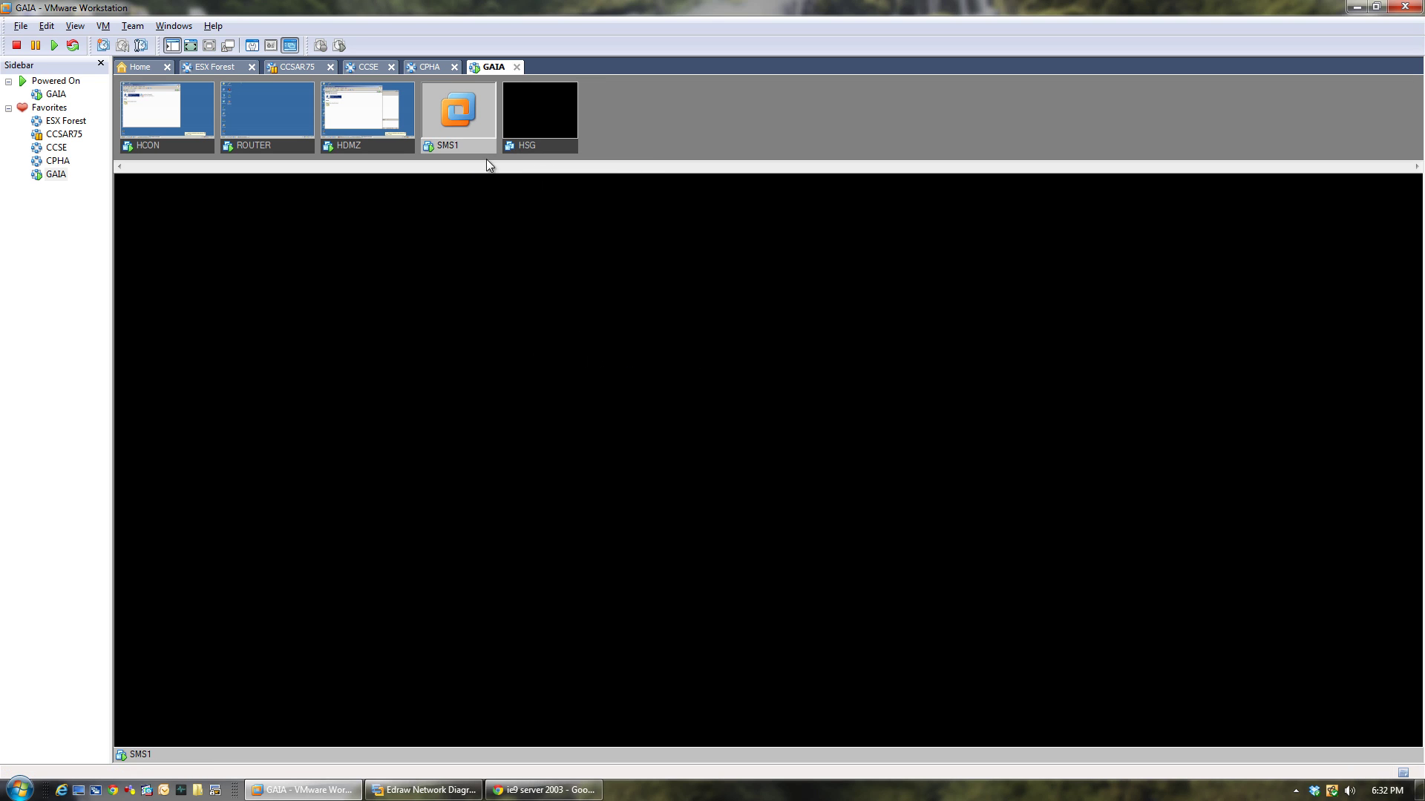
{"action": "right_click", "coordinate": [463, 147]}
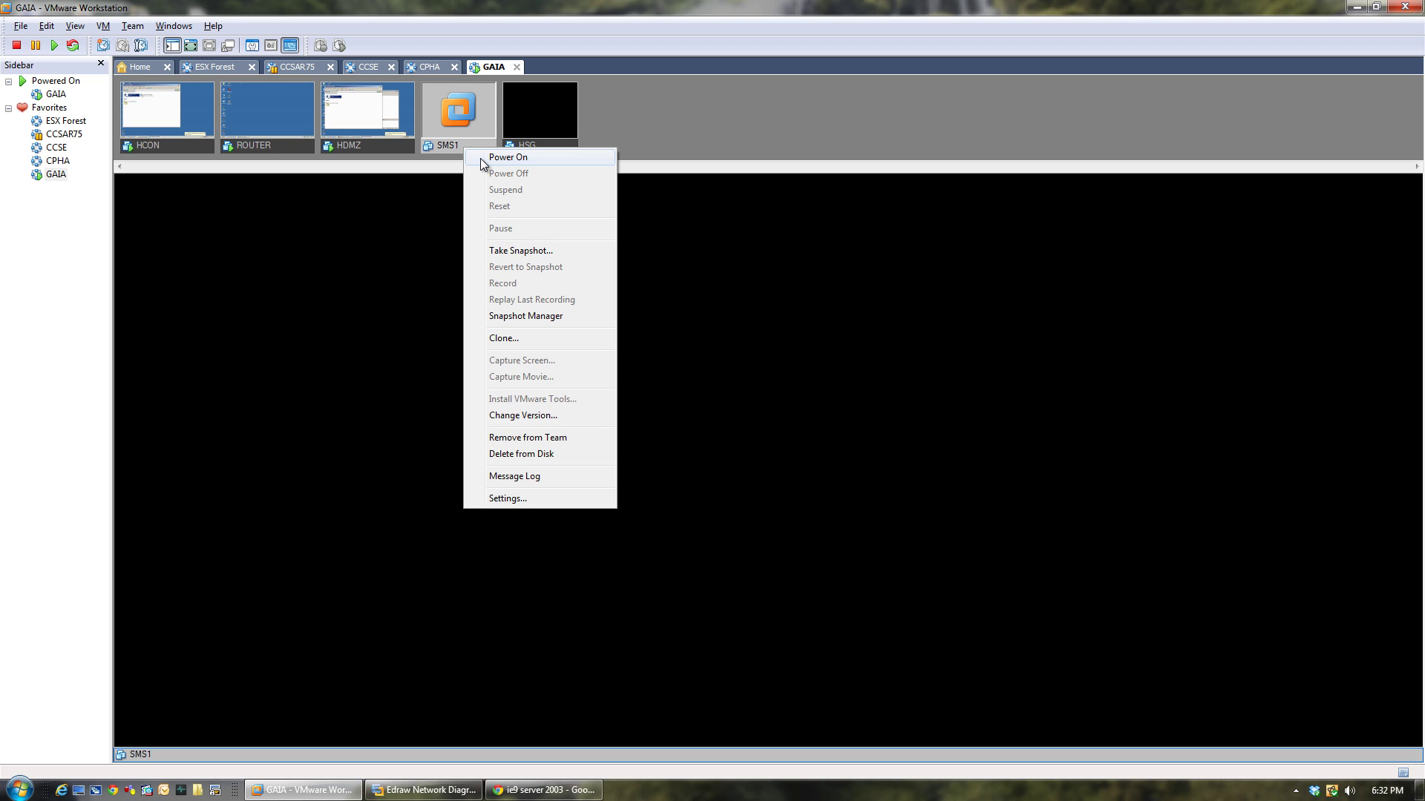
{"action": "left_click", "coordinate": [479, 158]}
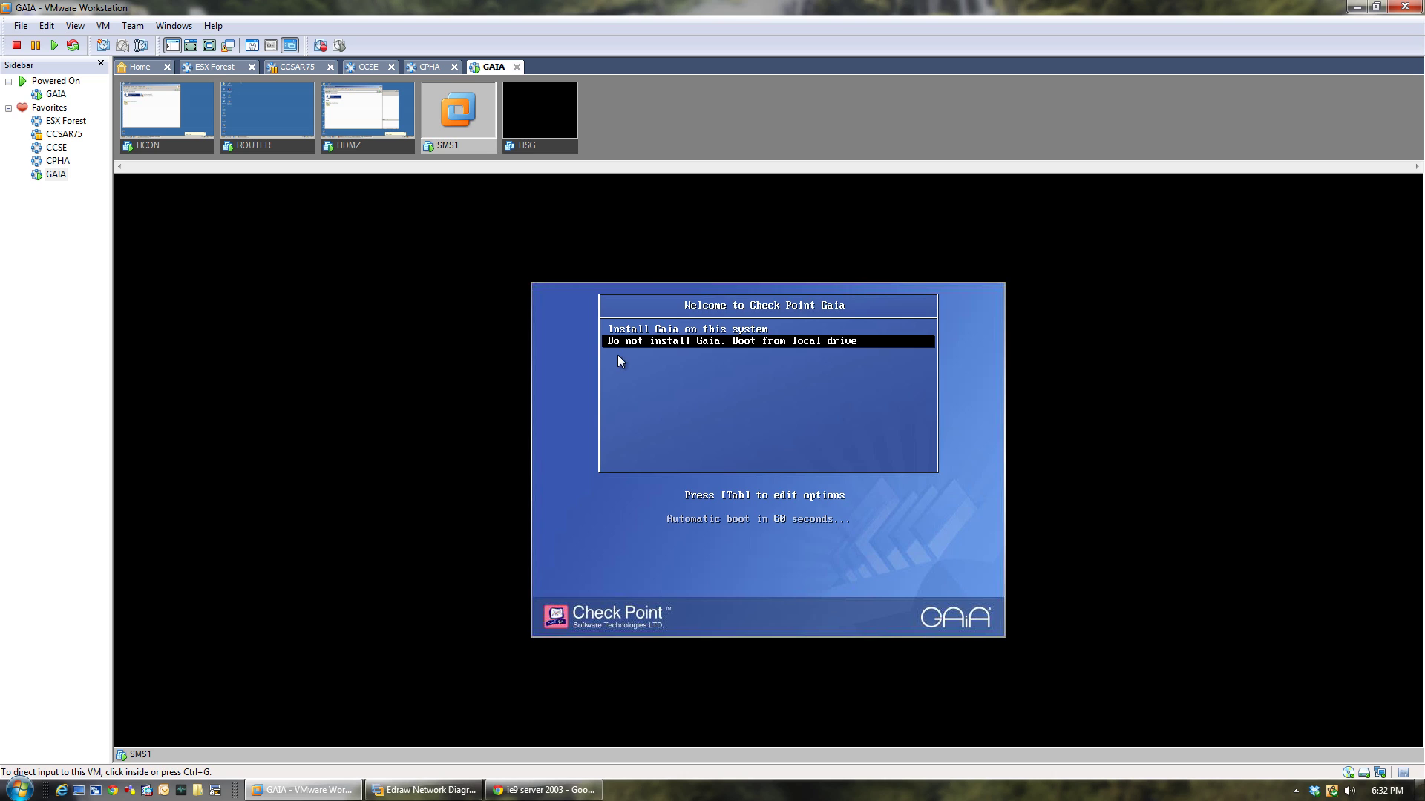
{"action": "left_click", "coordinate": [540, 410]}
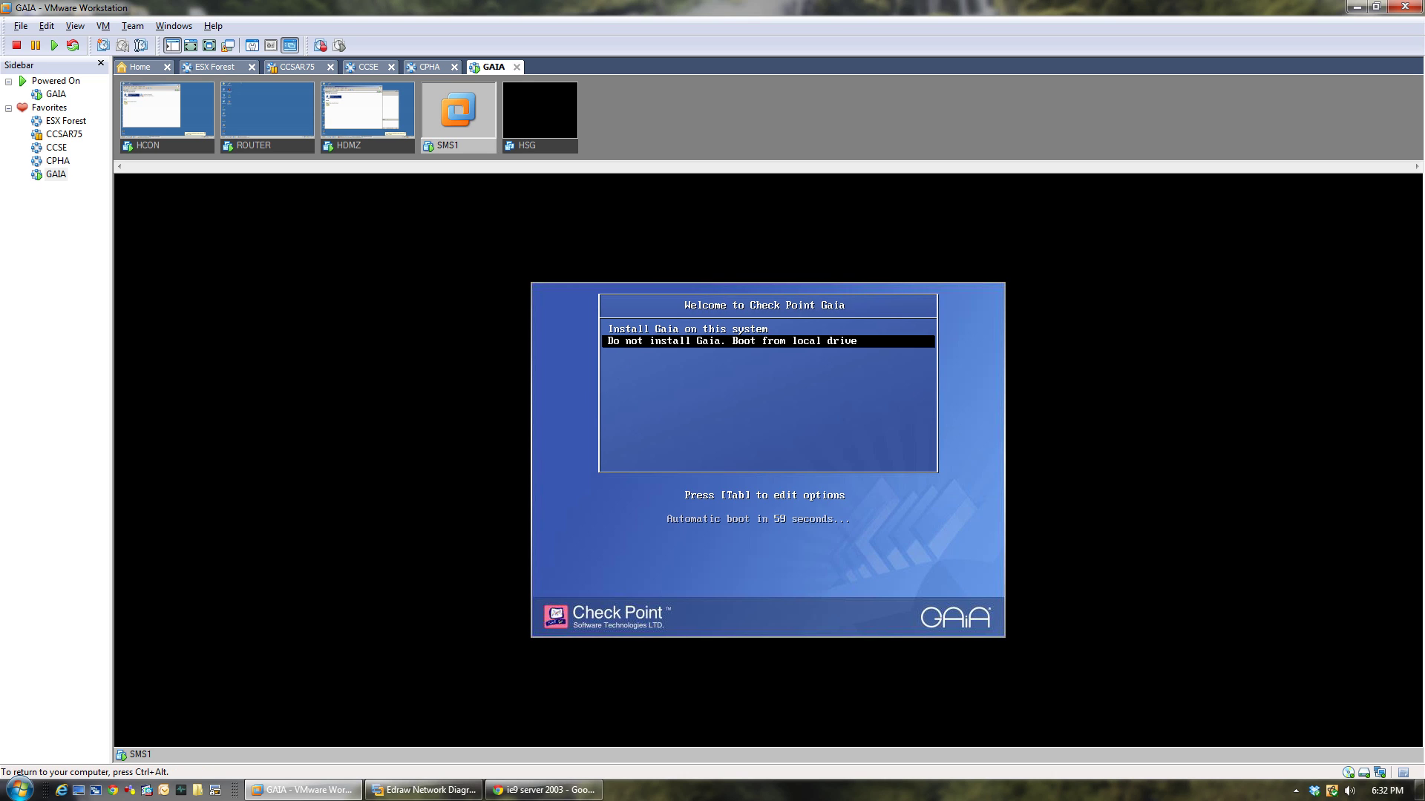
{"action": "key", "text": "Up"}
{"action": "key", "text": "Return"}
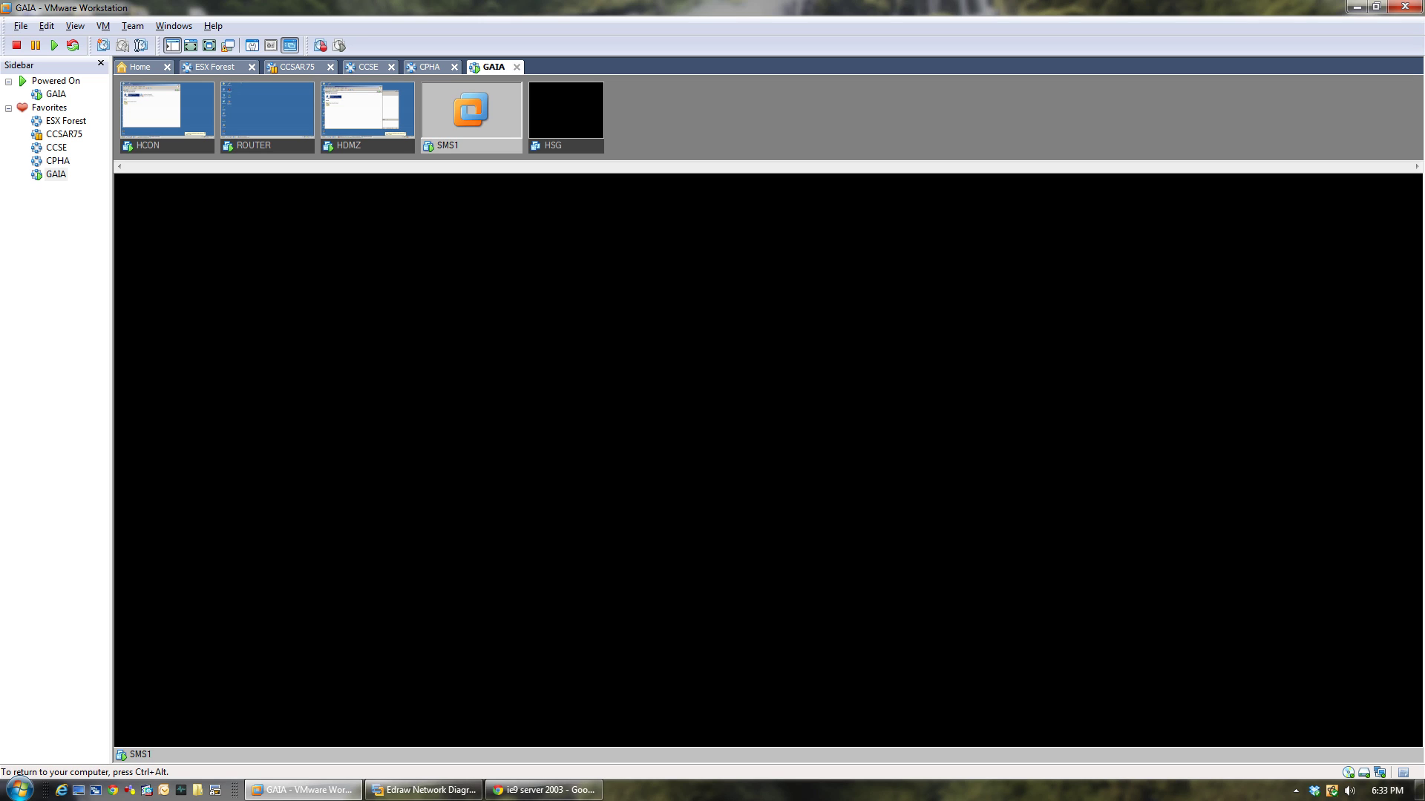
{"action": "key", "text": "ctrl+alt"}
Suspend the HCON, ROUTER and HDMZ virtual machines.
{"action": "right_click", "coordinate": [186, 150]}
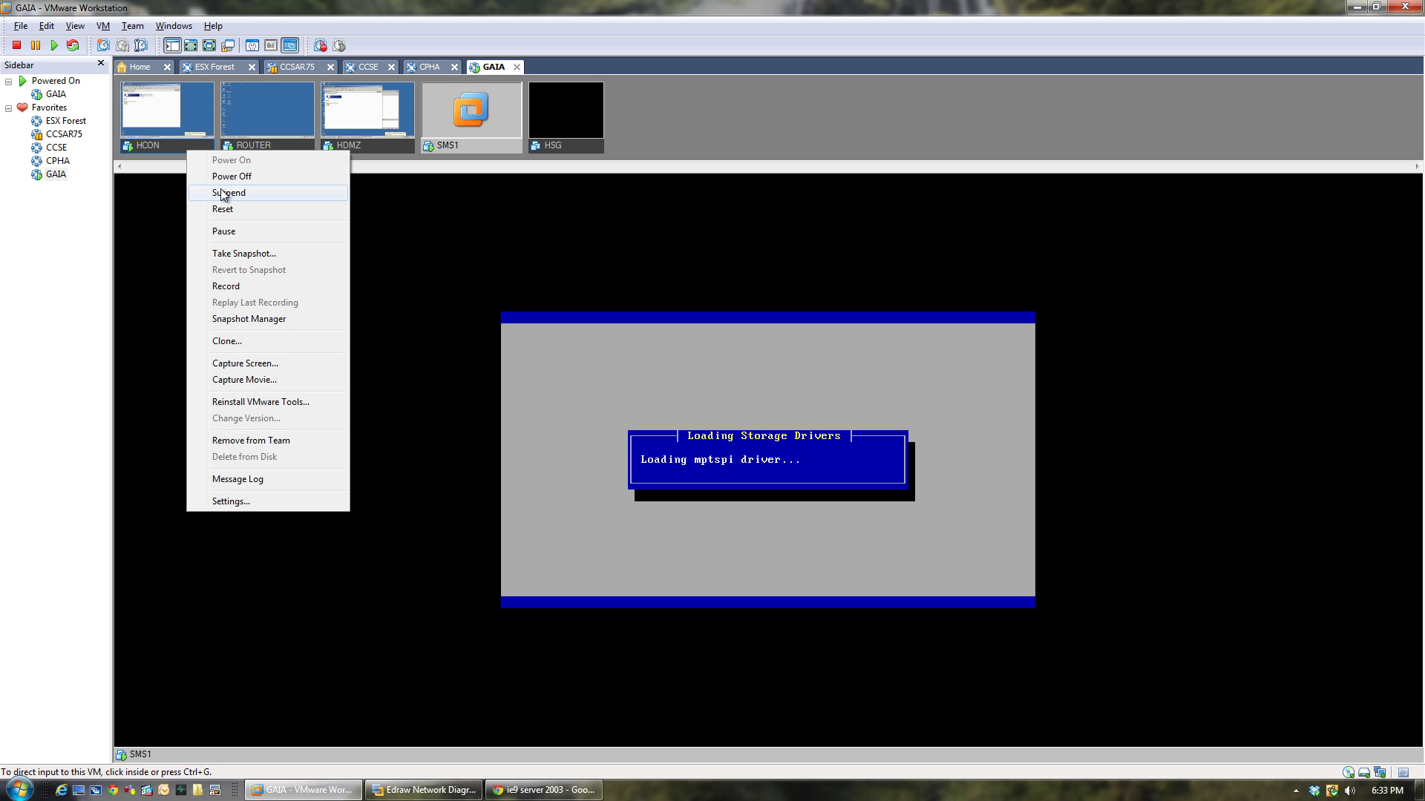
{"action": "left_click", "coordinate": [220, 191]}
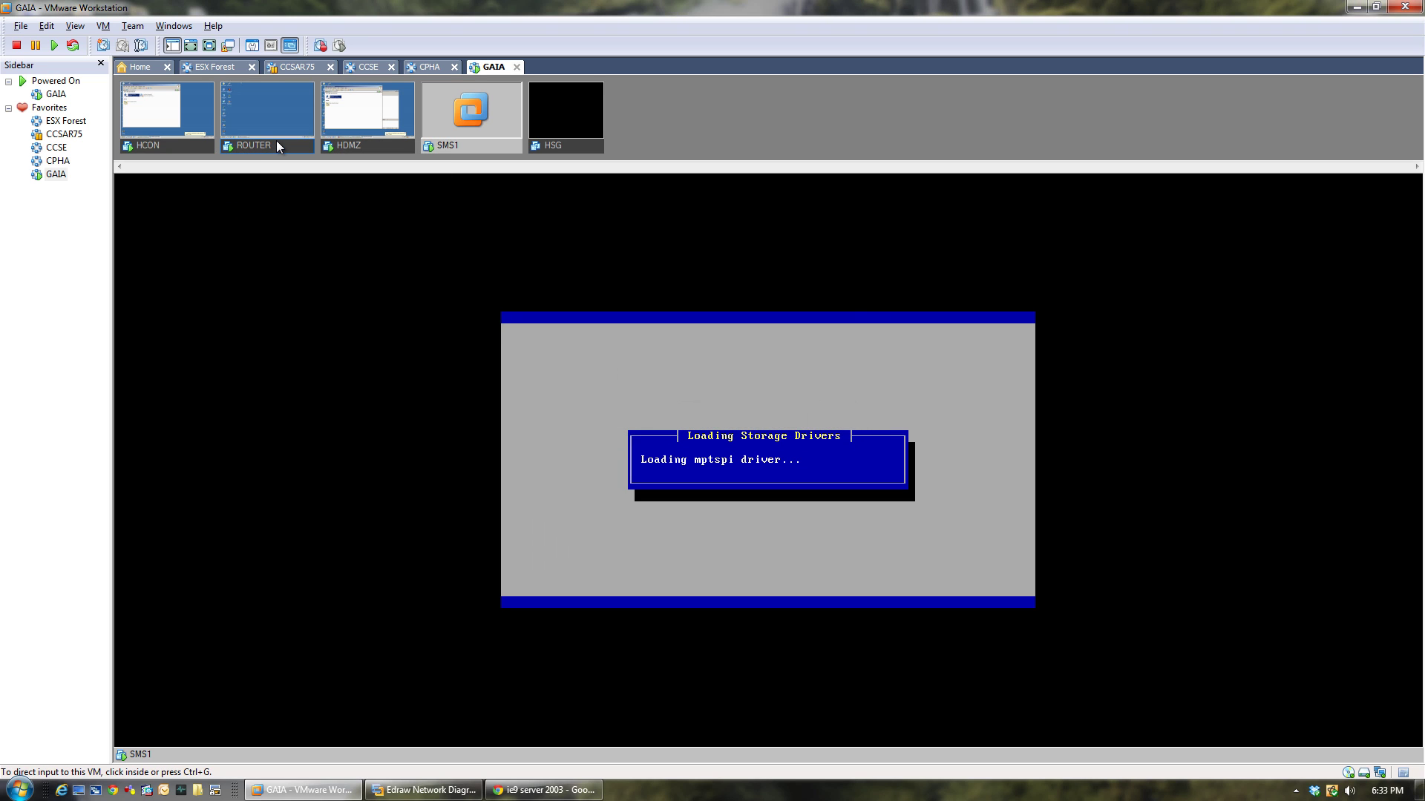
{"action": "right_click", "coordinate": [278, 148]}
{"action": "left_click", "coordinate": [291, 189]}
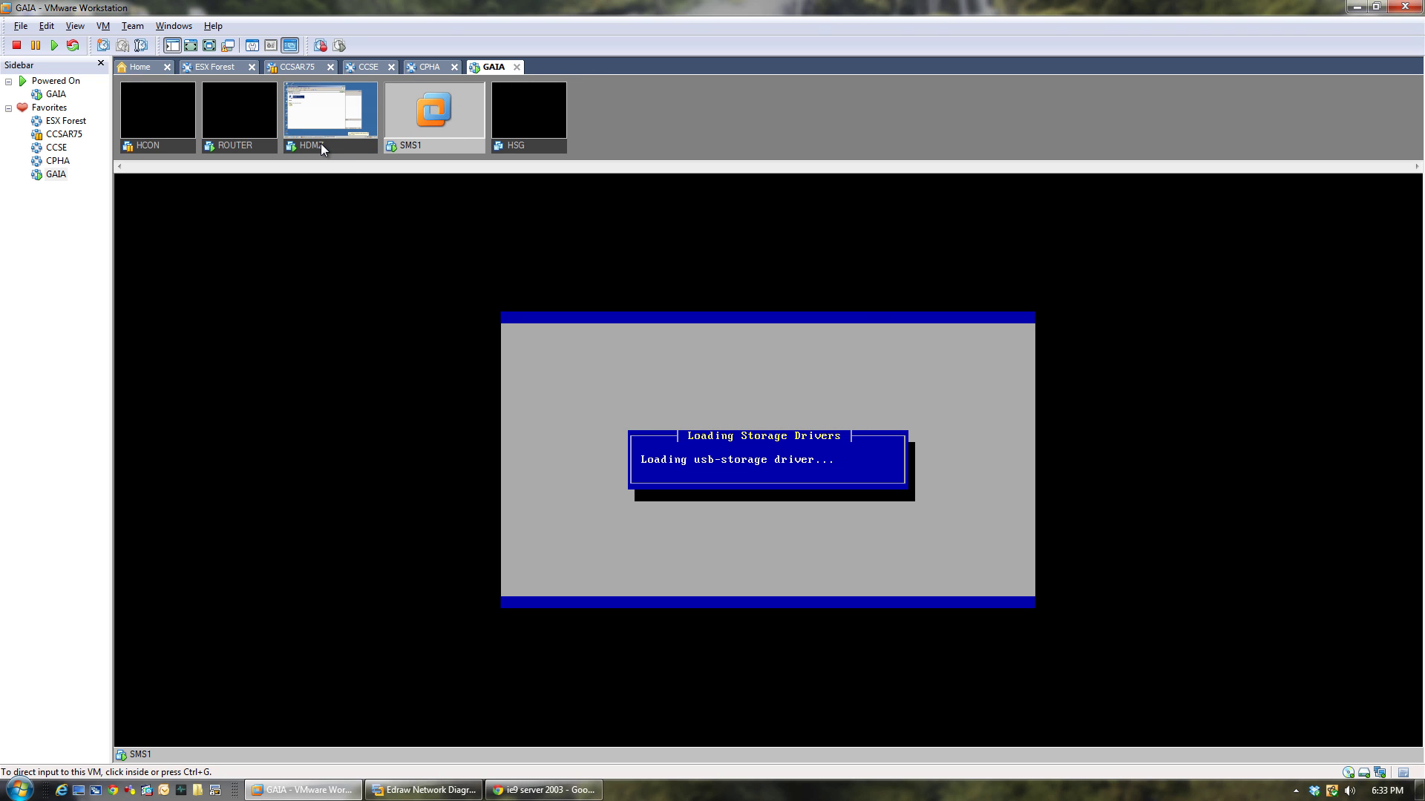
{"action": "right_click", "coordinate": [321, 144]}
{"action": "left_click", "coordinate": [339, 187]}
Check host resource and disk usage in Task Manager and Resource Monitor, then close them.
{"action": "right_click", "coordinate": [747, 789]}
{"action": "left_click", "coordinate": [783, 742]}
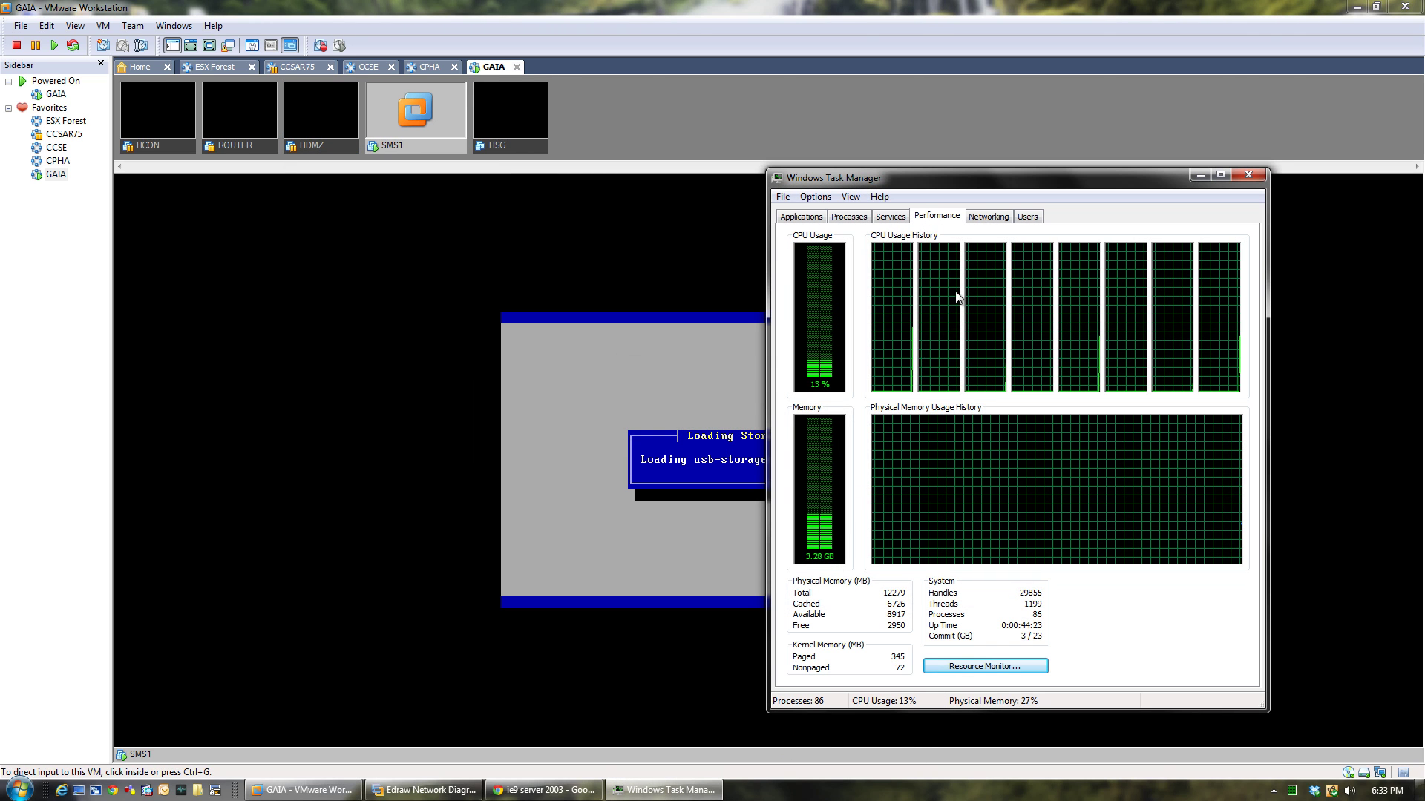
{"action": "left_click", "coordinate": [966, 667]}
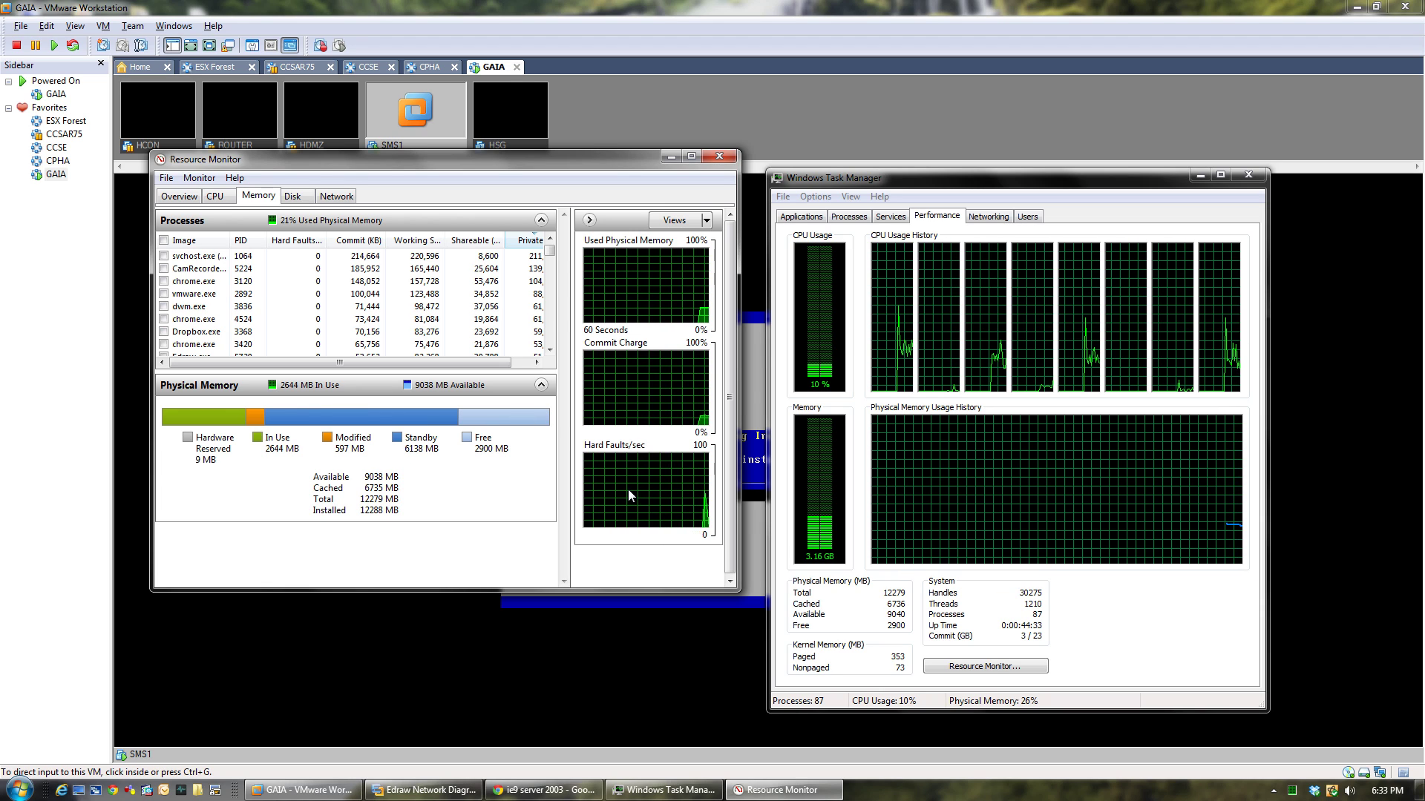
{"action": "left_click", "coordinate": [293, 195]}
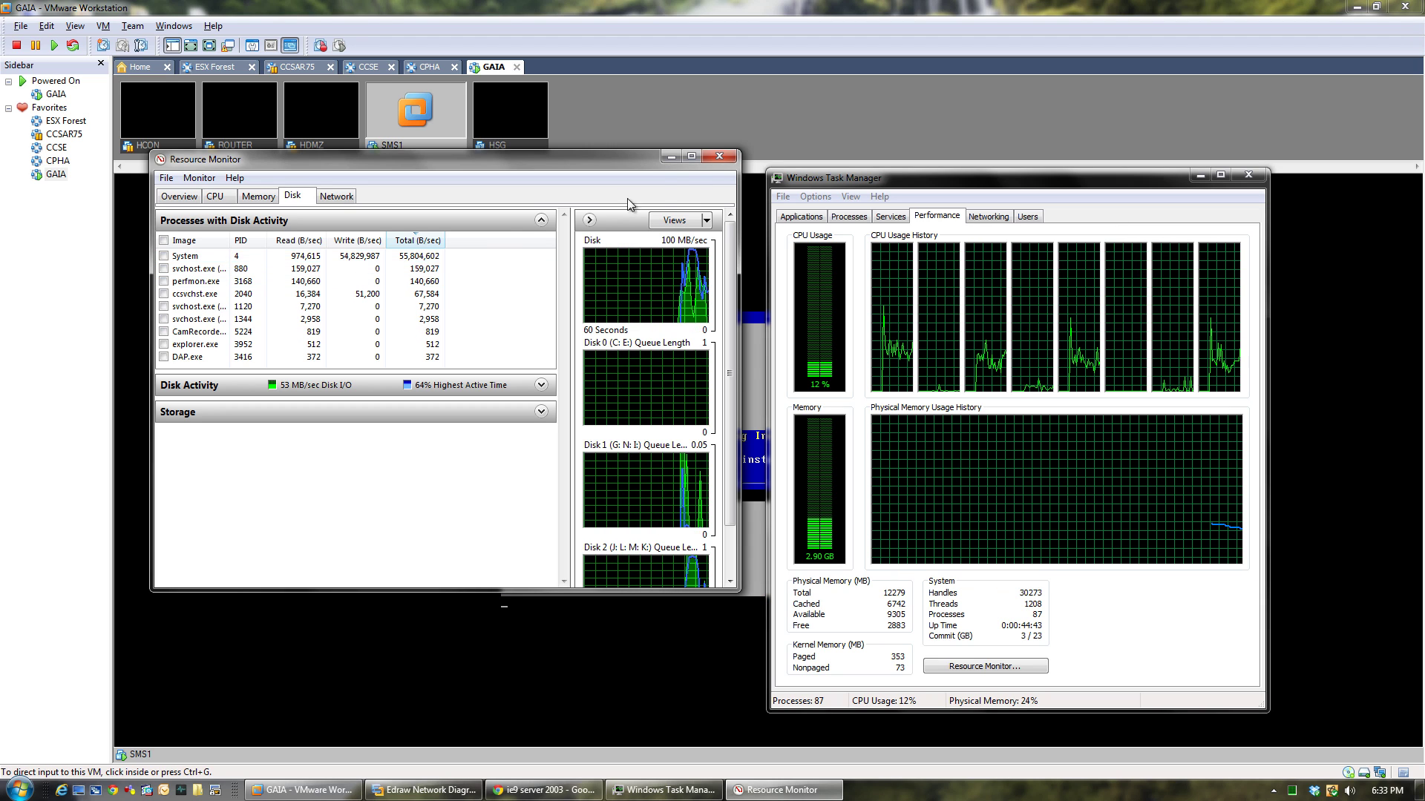
{"action": "left_click", "coordinate": [671, 156]}
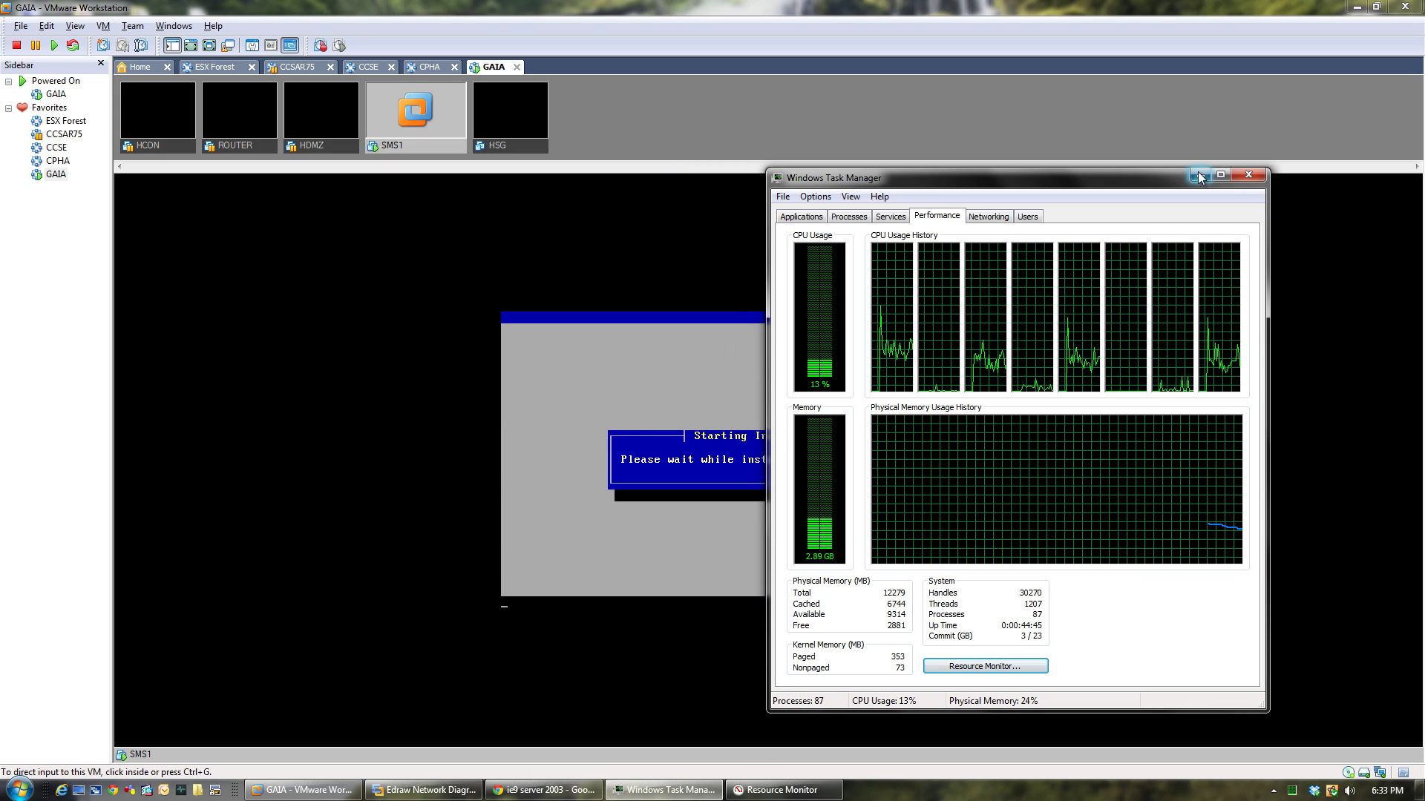
{"action": "left_click", "coordinate": [1248, 175]}
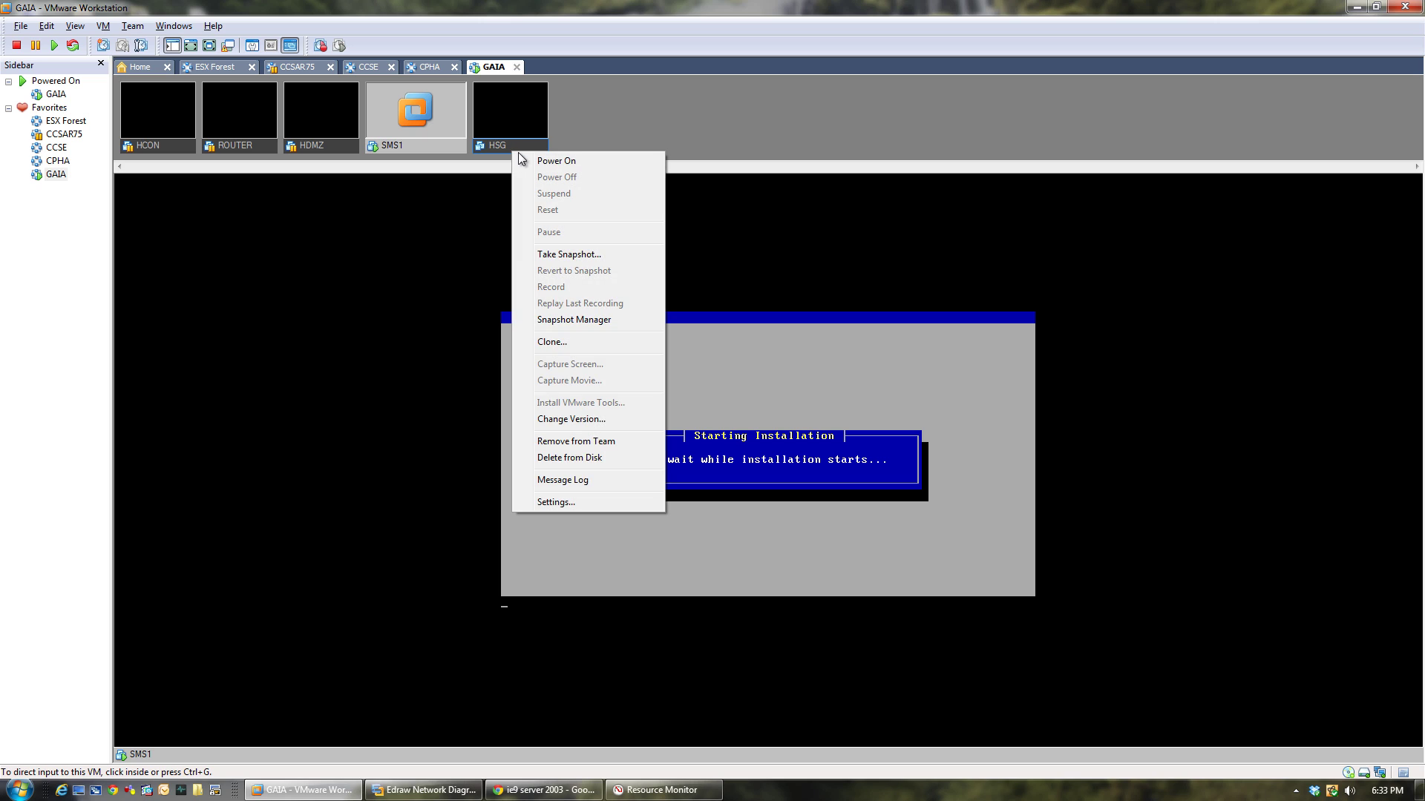
Power on HSG, boot 'Install Gaia on this system', then return to the SMS1 console.
{"action": "left_click", "coordinate": [526, 161]}
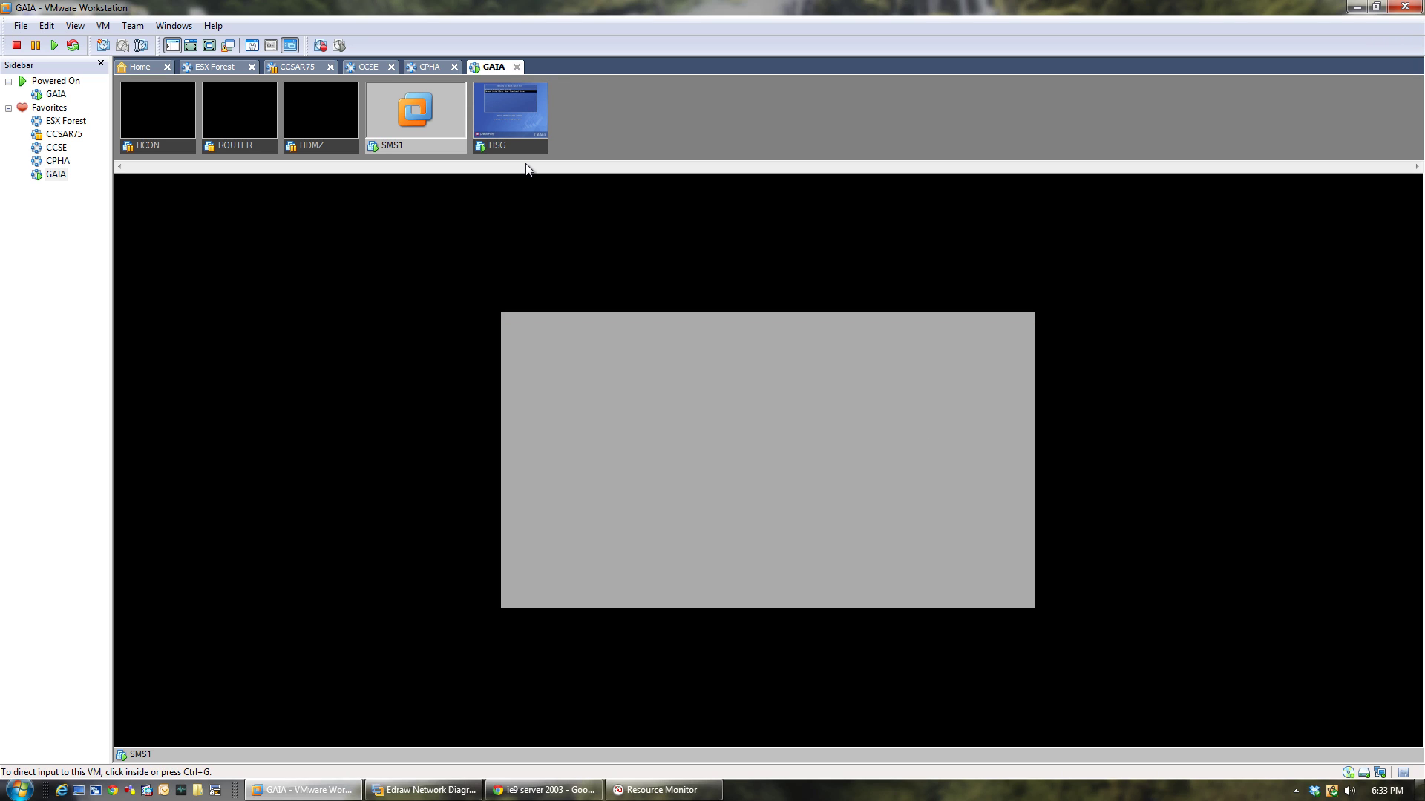
{"action": "left_click", "coordinate": [524, 390]}
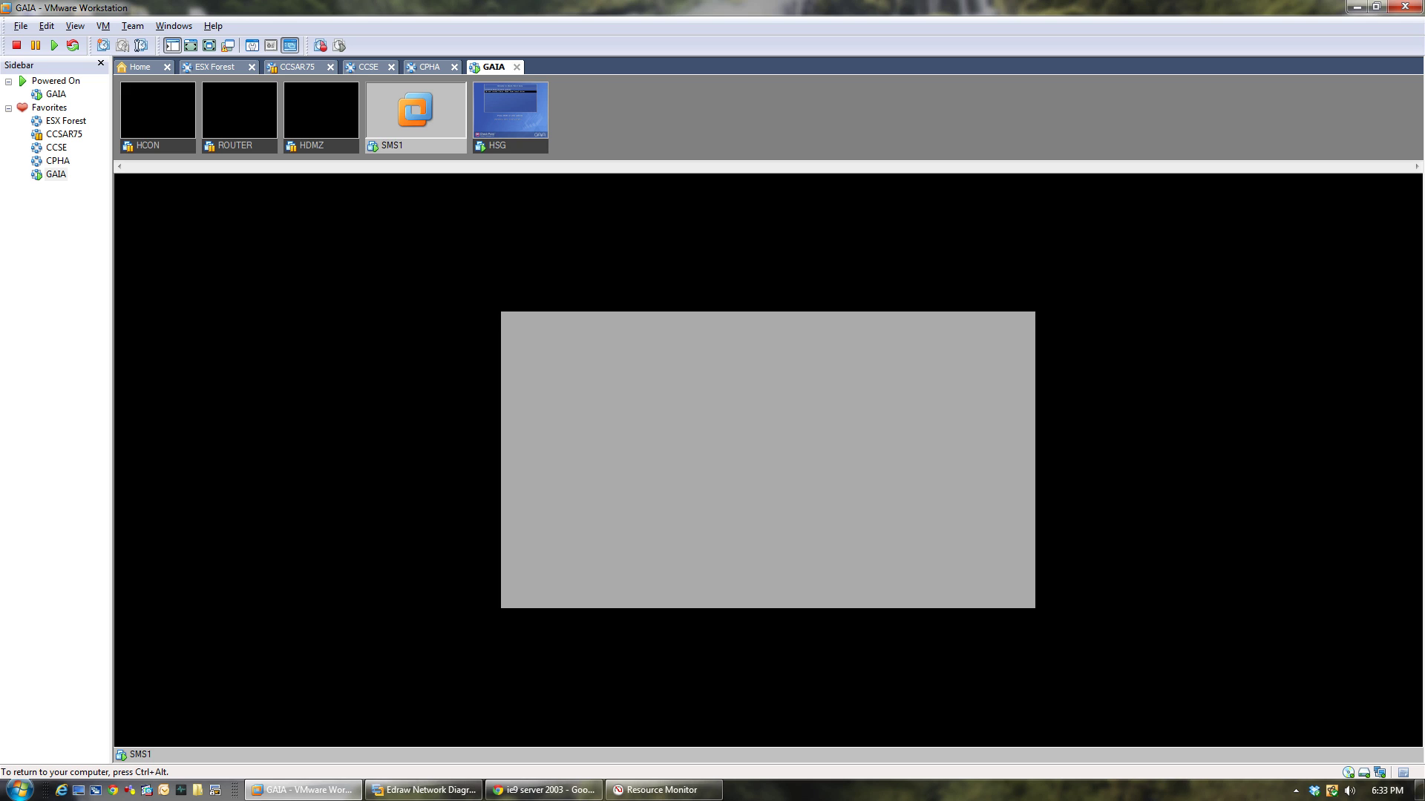
{"action": "key", "text": "ctrl+alt"}
{"action": "left_click", "coordinate": [513, 150]}
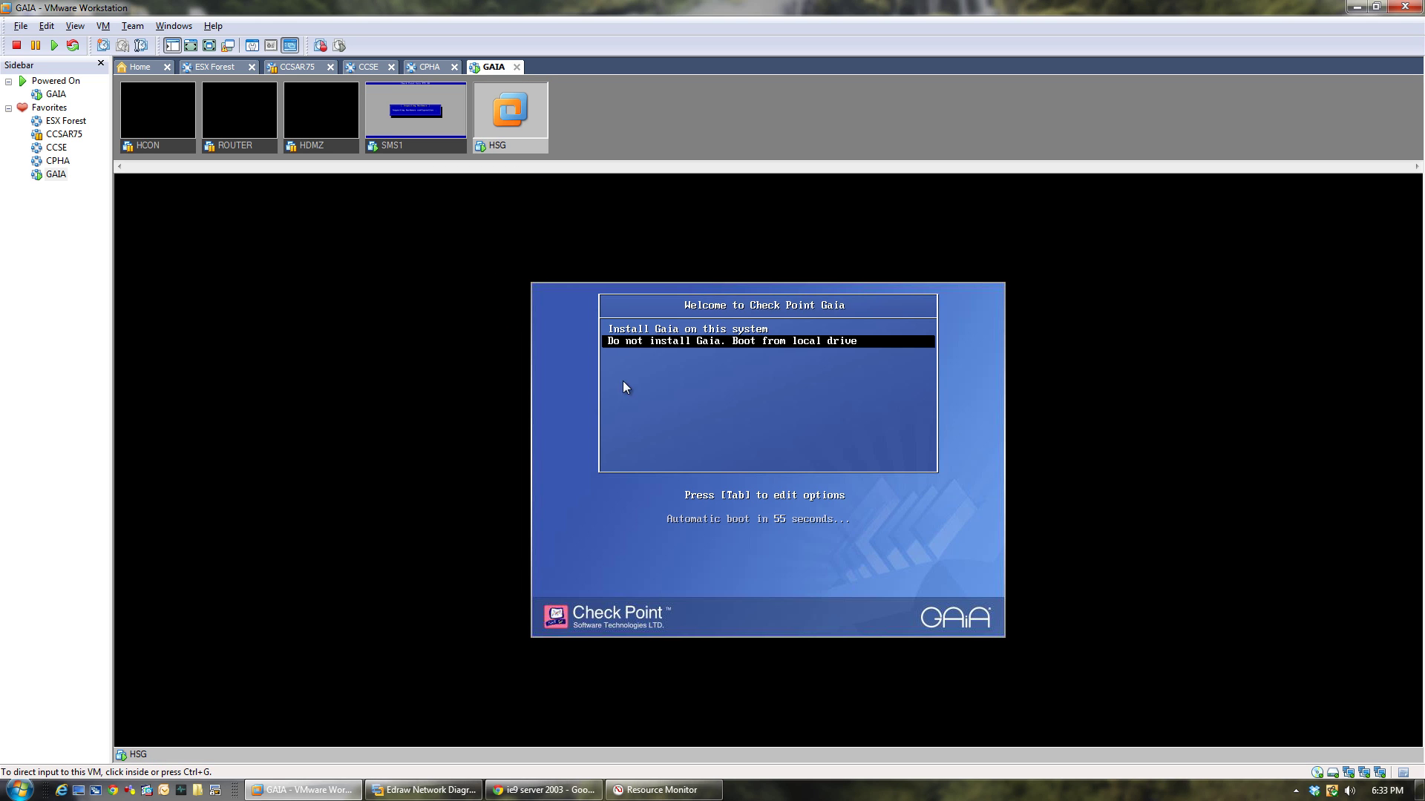
{"action": "key", "text": "ctrl+g"}
{"action": "key", "text": "Up"}
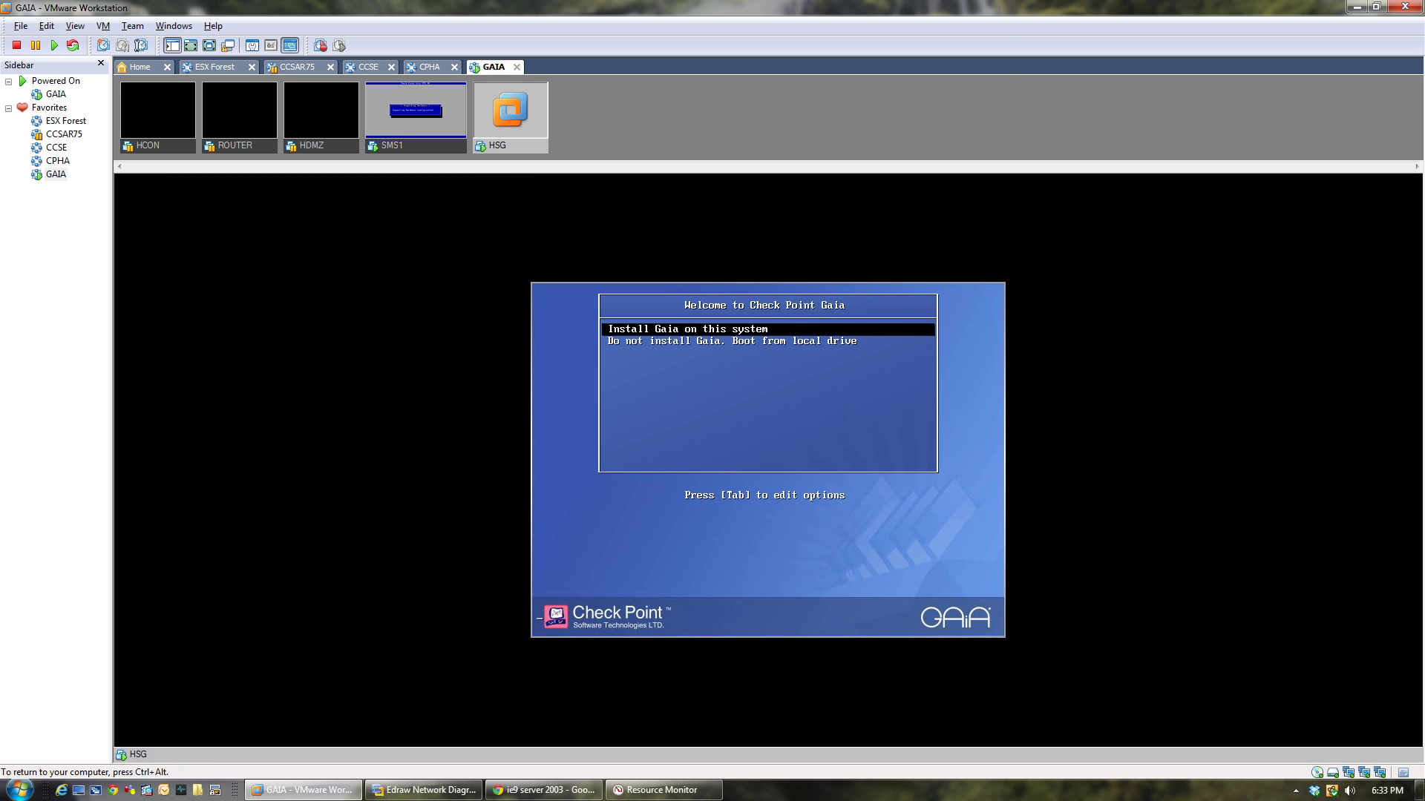
{"action": "key", "text": "Return"}
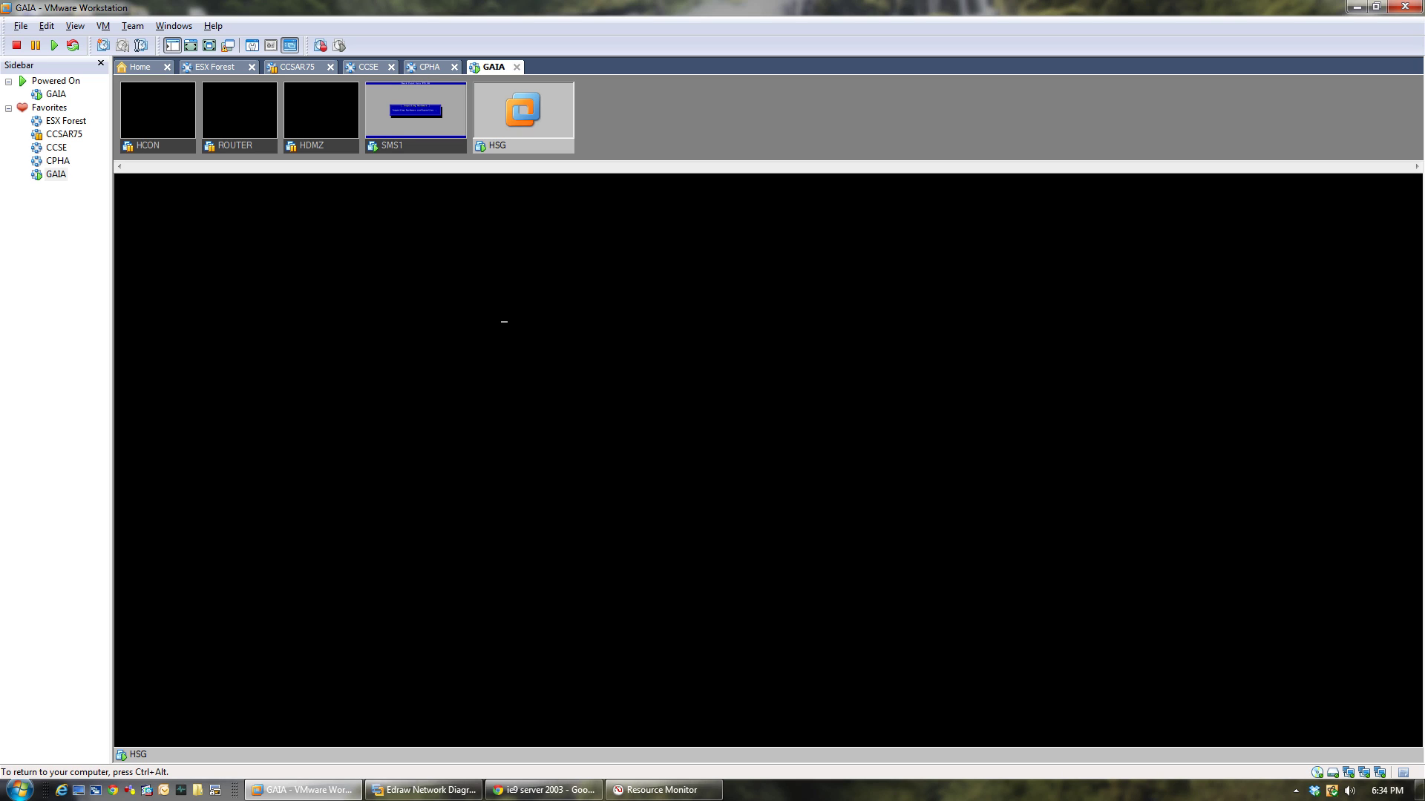
{"action": "key", "text": "ctrl+alt"}
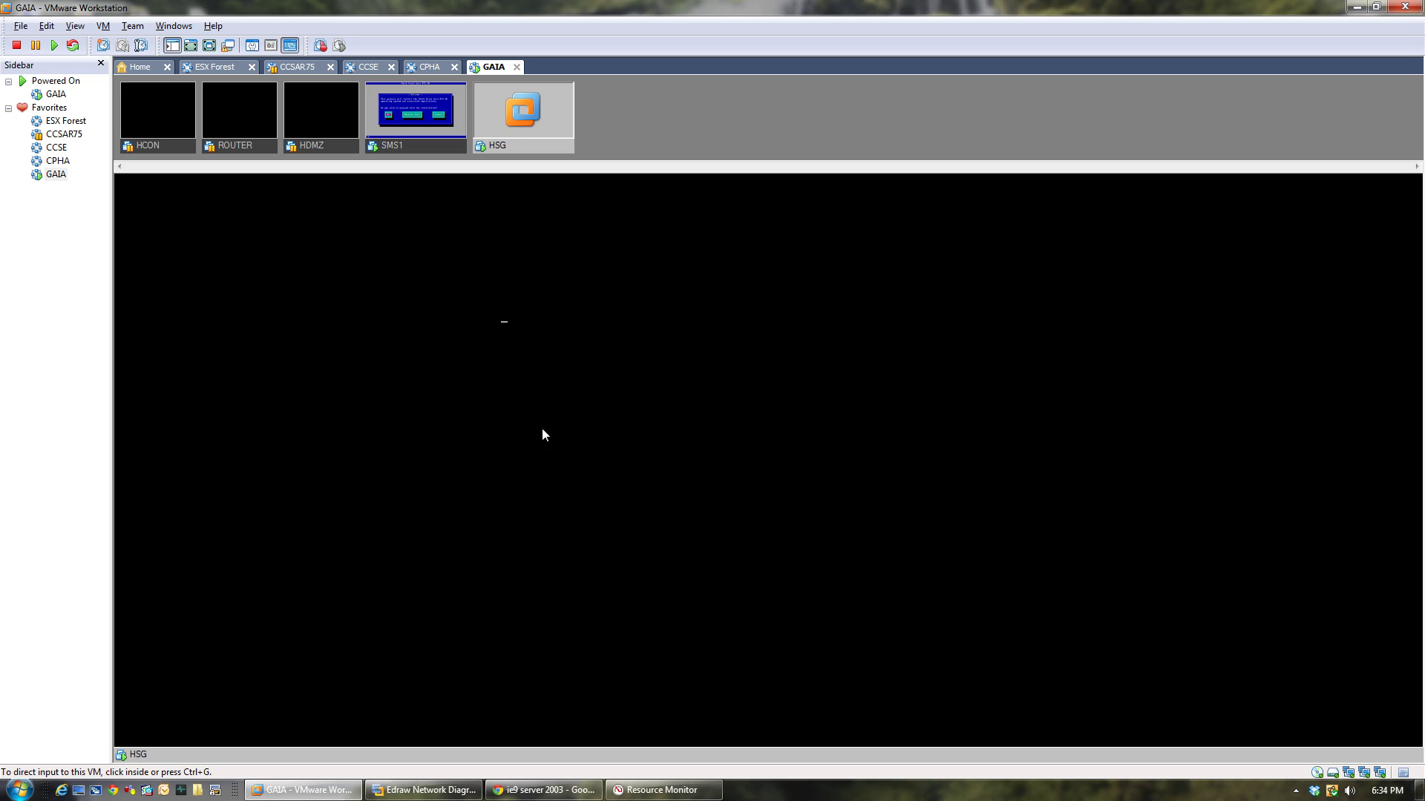
{"action": "left_click", "coordinate": [433, 149]}
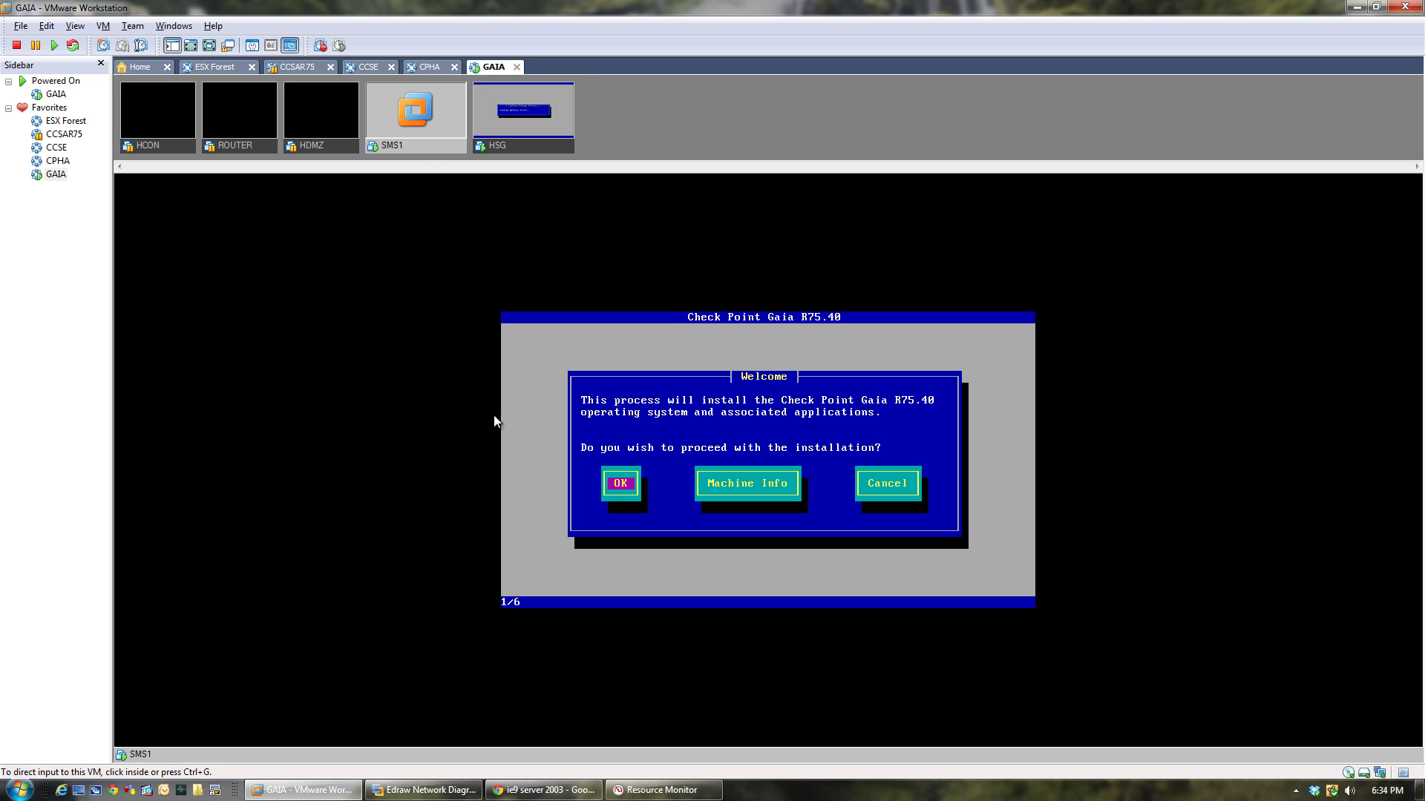
Proceed past SMS1's Gaia welcome screen and accept the US keyboard layout.
{"action": "left_click", "coordinate": [522, 495]}
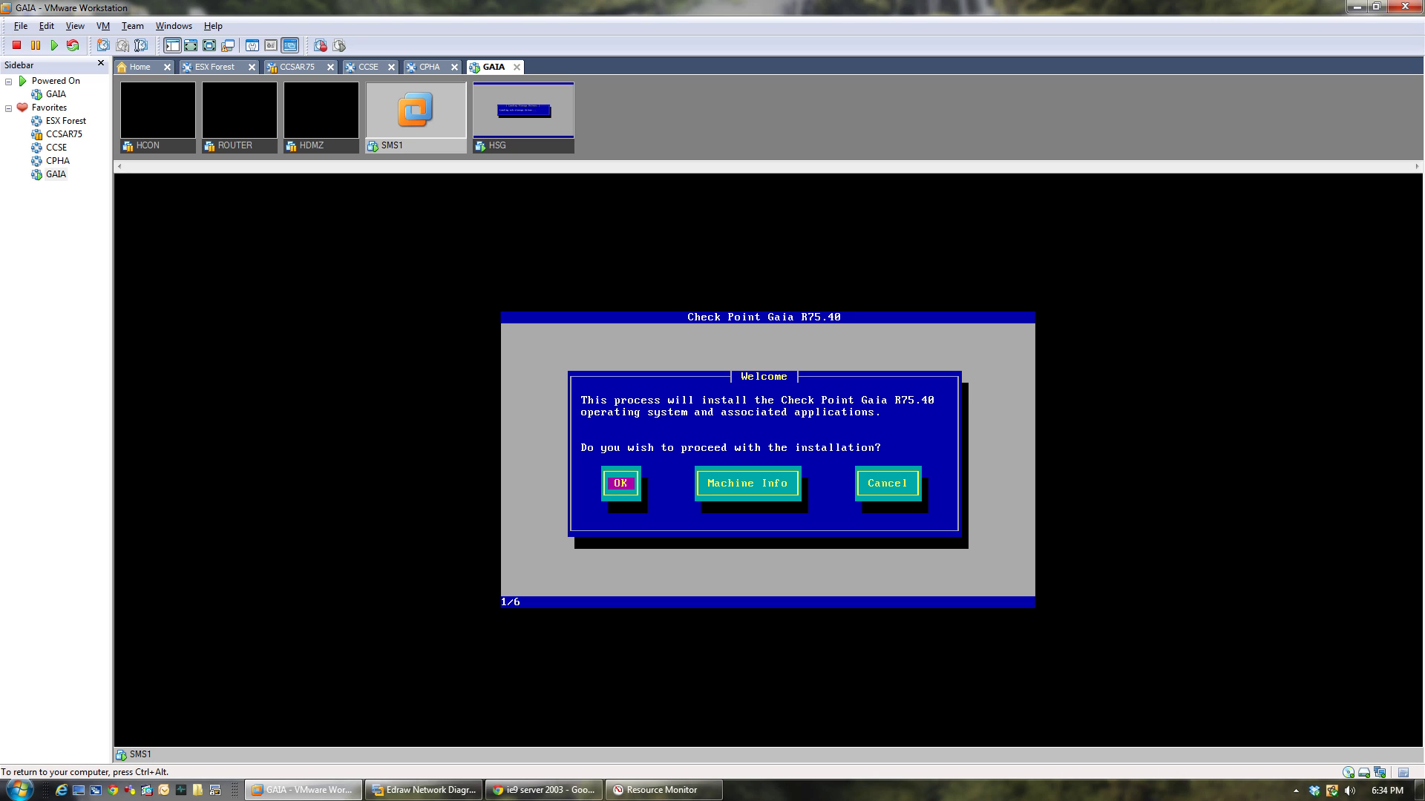
{"action": "key", "text": "Return"}
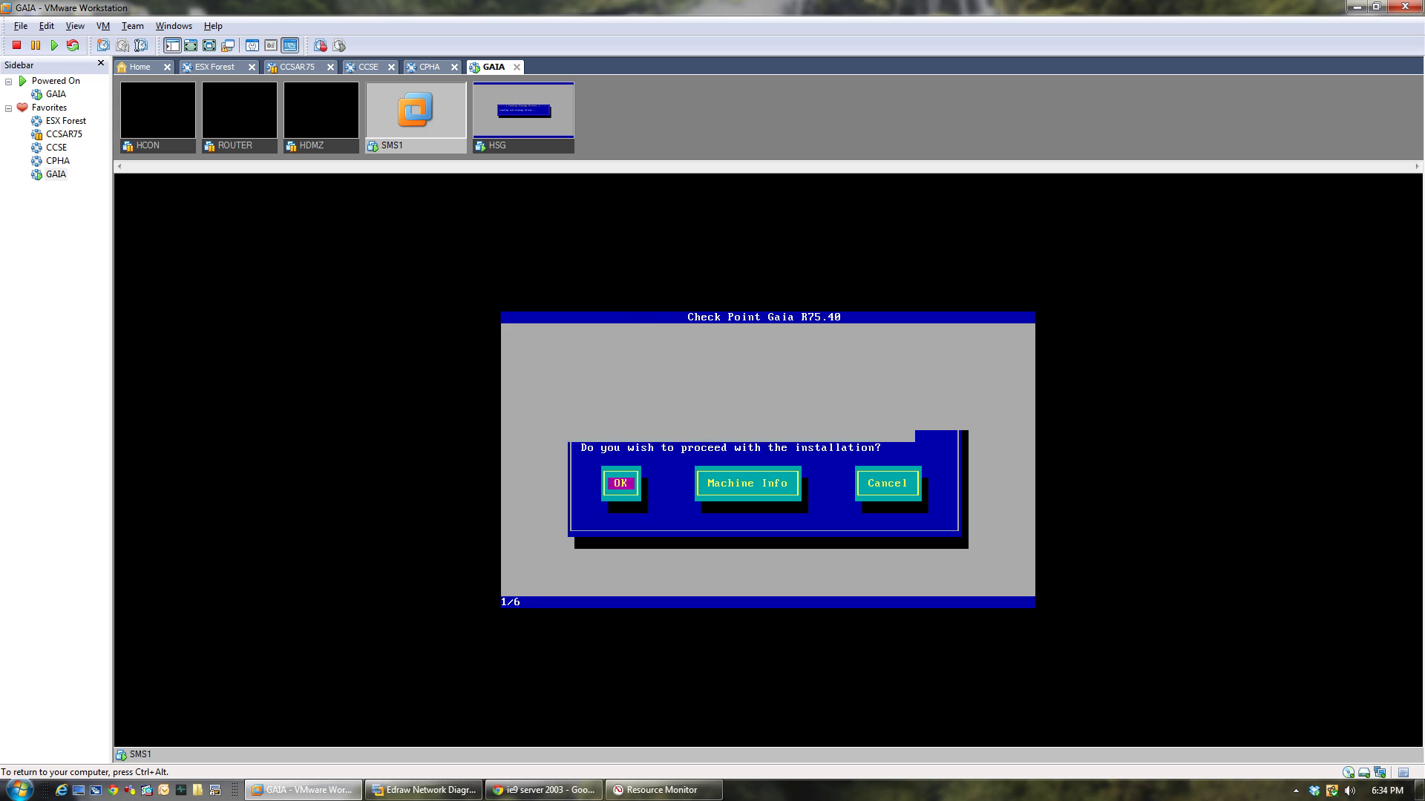
{"action": "key", "text": "Tab"}
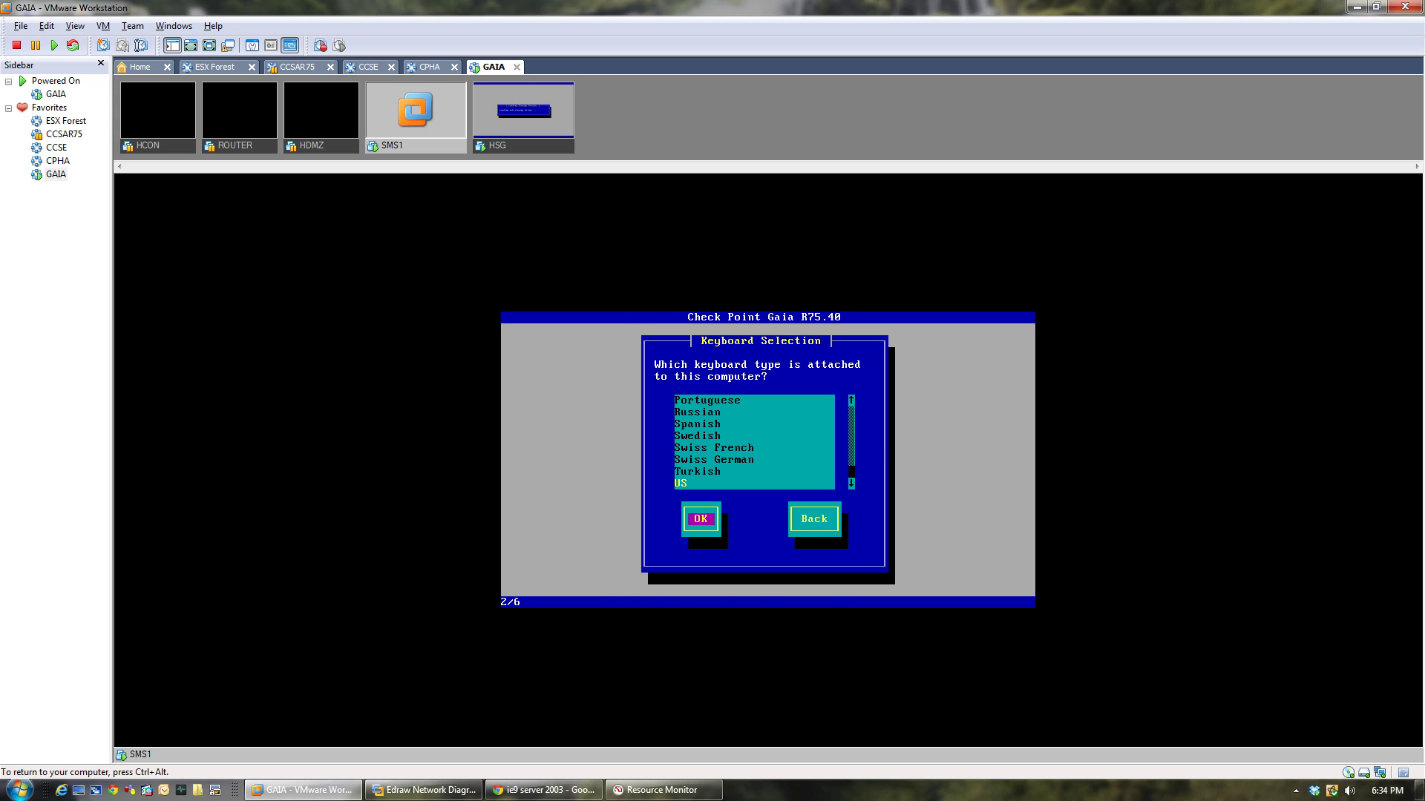
{"action": "key", "text": "Return"}
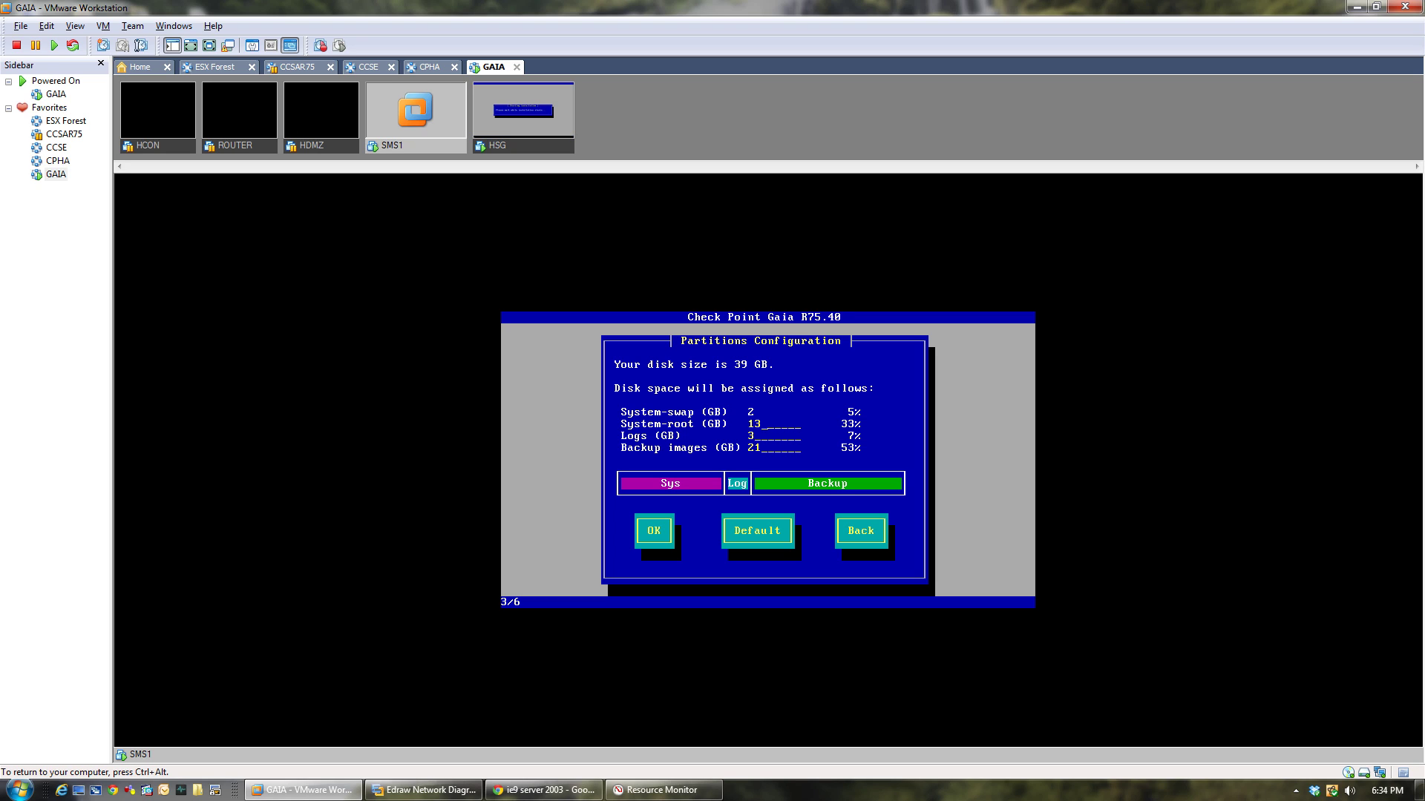
Clear the System-root and Logs sizes, dismissing the invalid-size warnings.
{"action": "key", "text": "BackSpace"}
{"action": "key", "text": "BackSpace"}
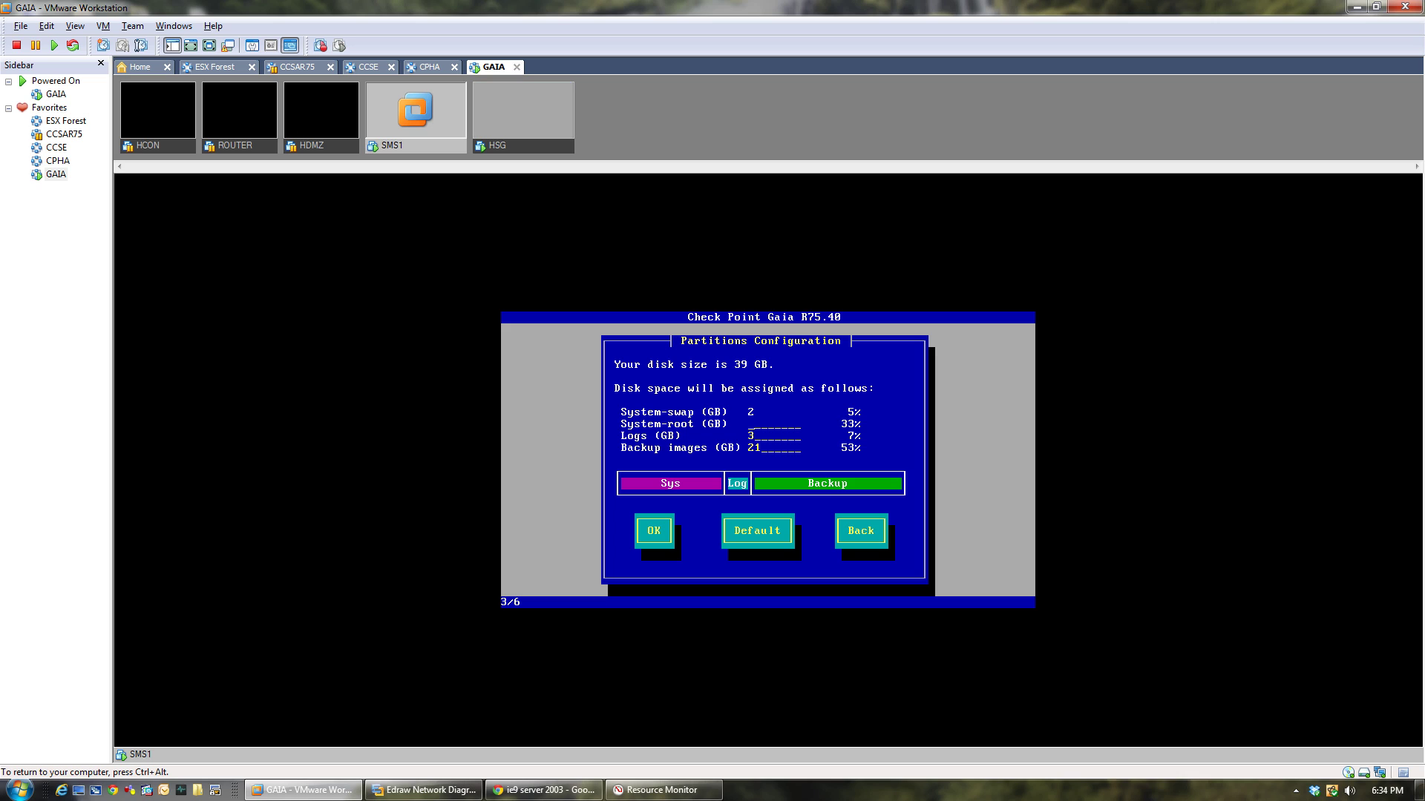
{"action": "key", "text": "Tab"}
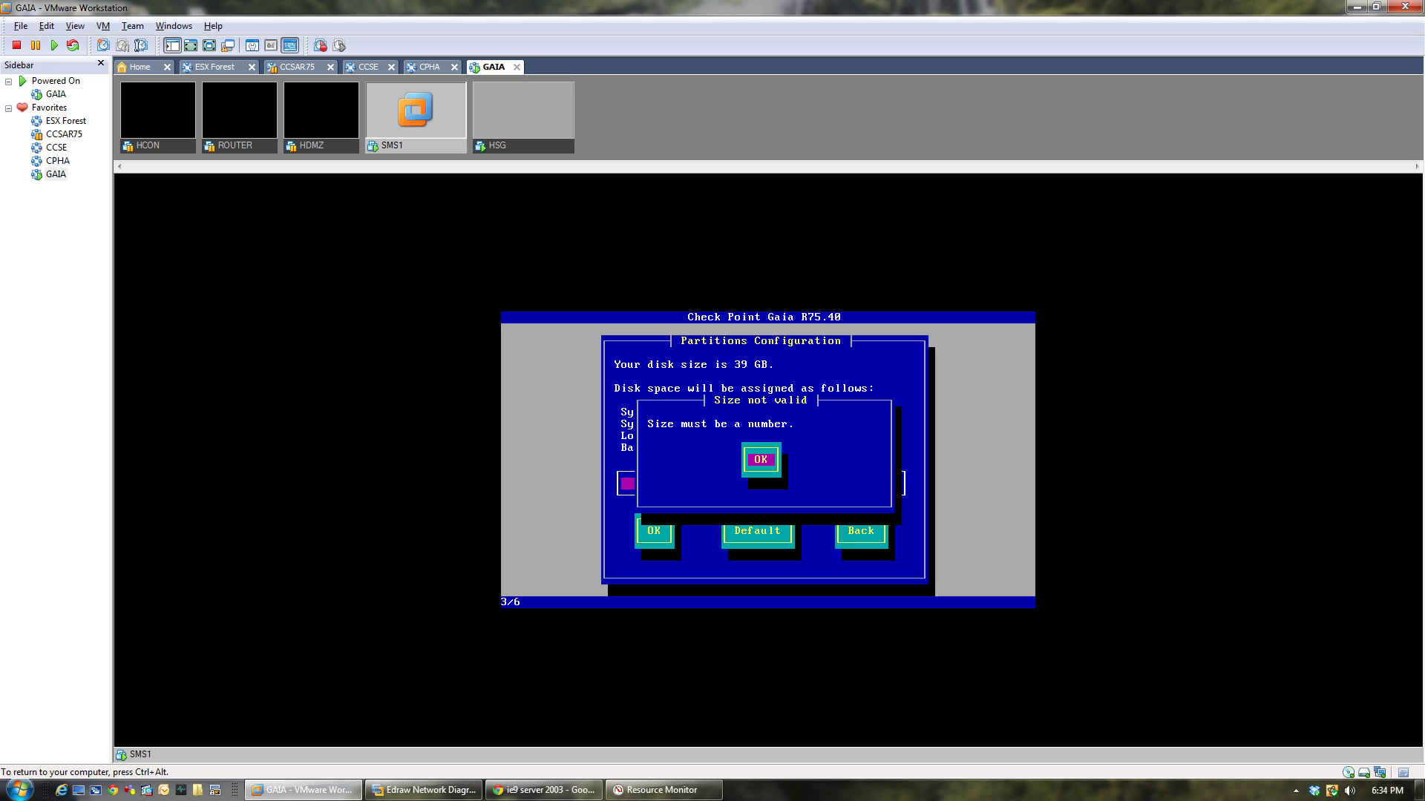
{"action": "key", "text": "Return"}
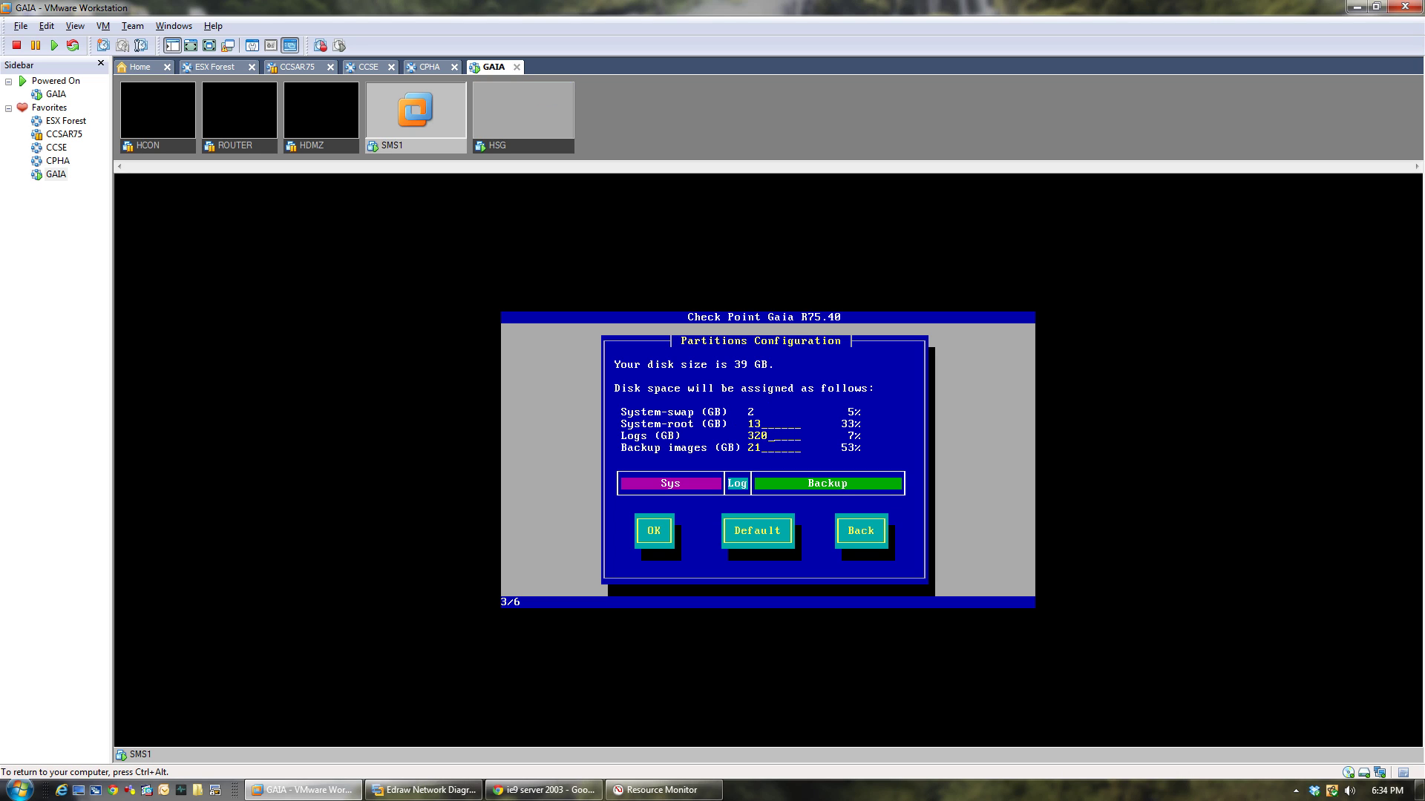
{"action": "key", "text": "BackSpace"}
{"action": "key", "text": "Tab"}
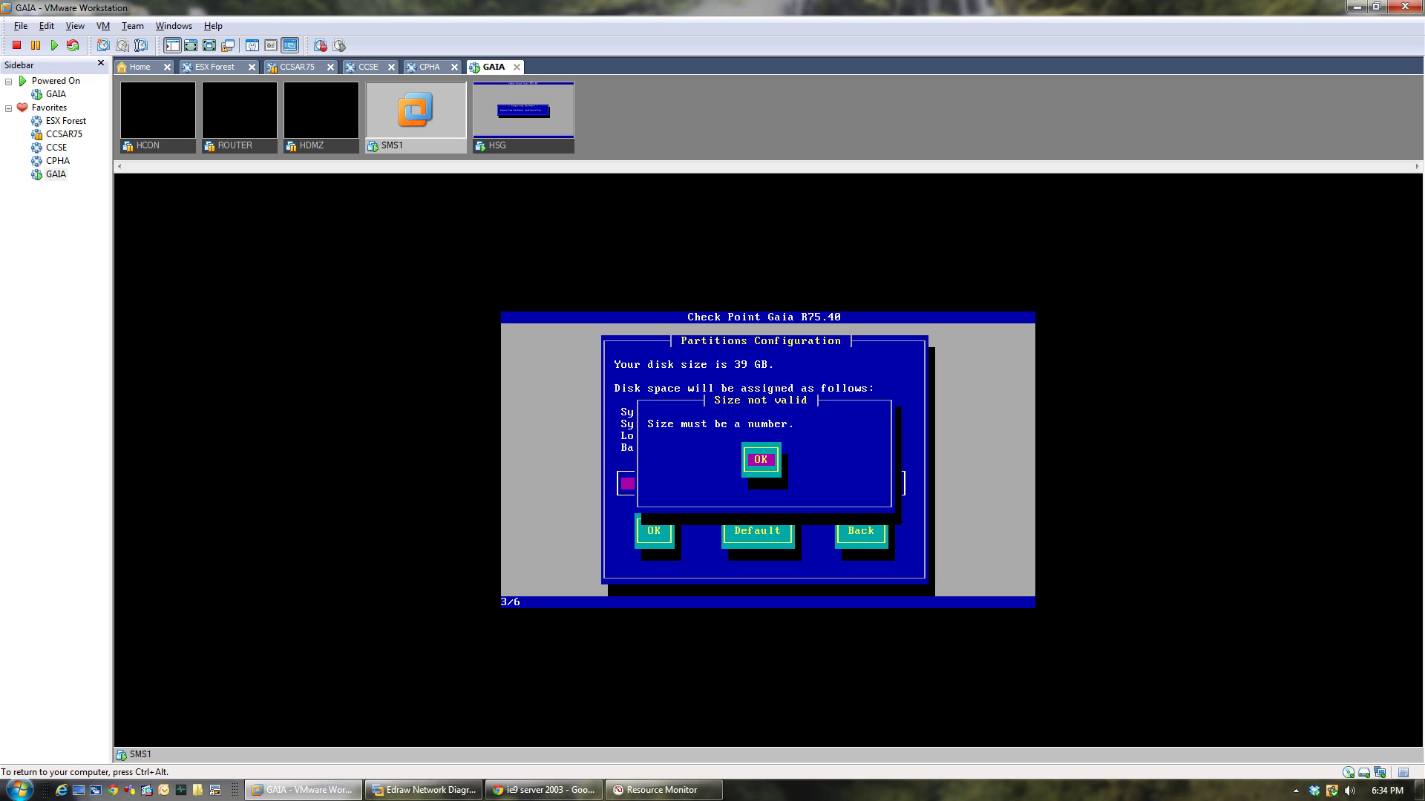
{"action": "key", "text": "Return"}
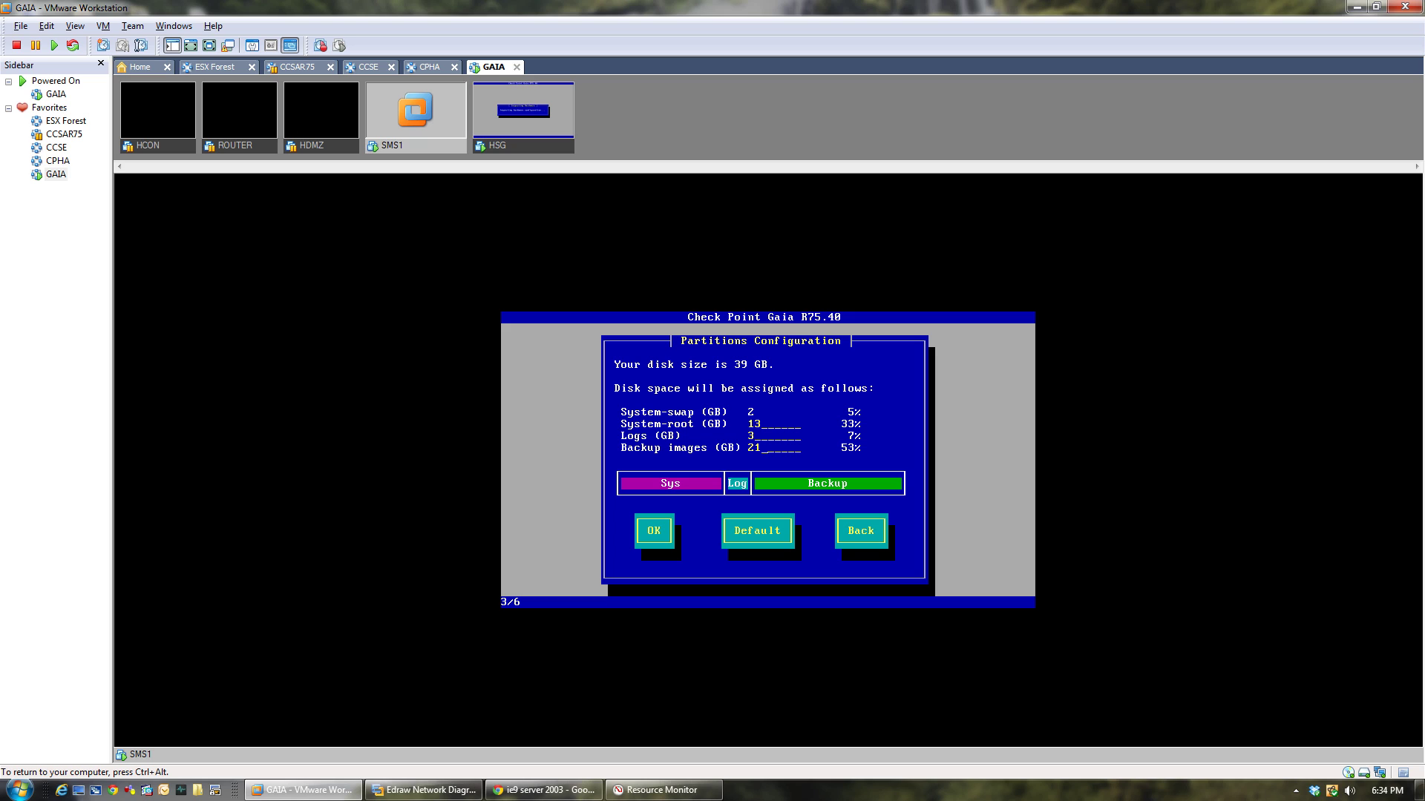
Set System-root to 20 GB and accept the partition layout.
{"action": "key", "text": "Tab"}
{"action": "key", "text": "Tab"}
{"action": "key", "text": "Tab"}
{"action": "key", "text": "Tab"}
{"action": "key", "text": "Tab"}
{"action": "key", "text": "Tab"}
{"action": "key", "text": "Tab"}
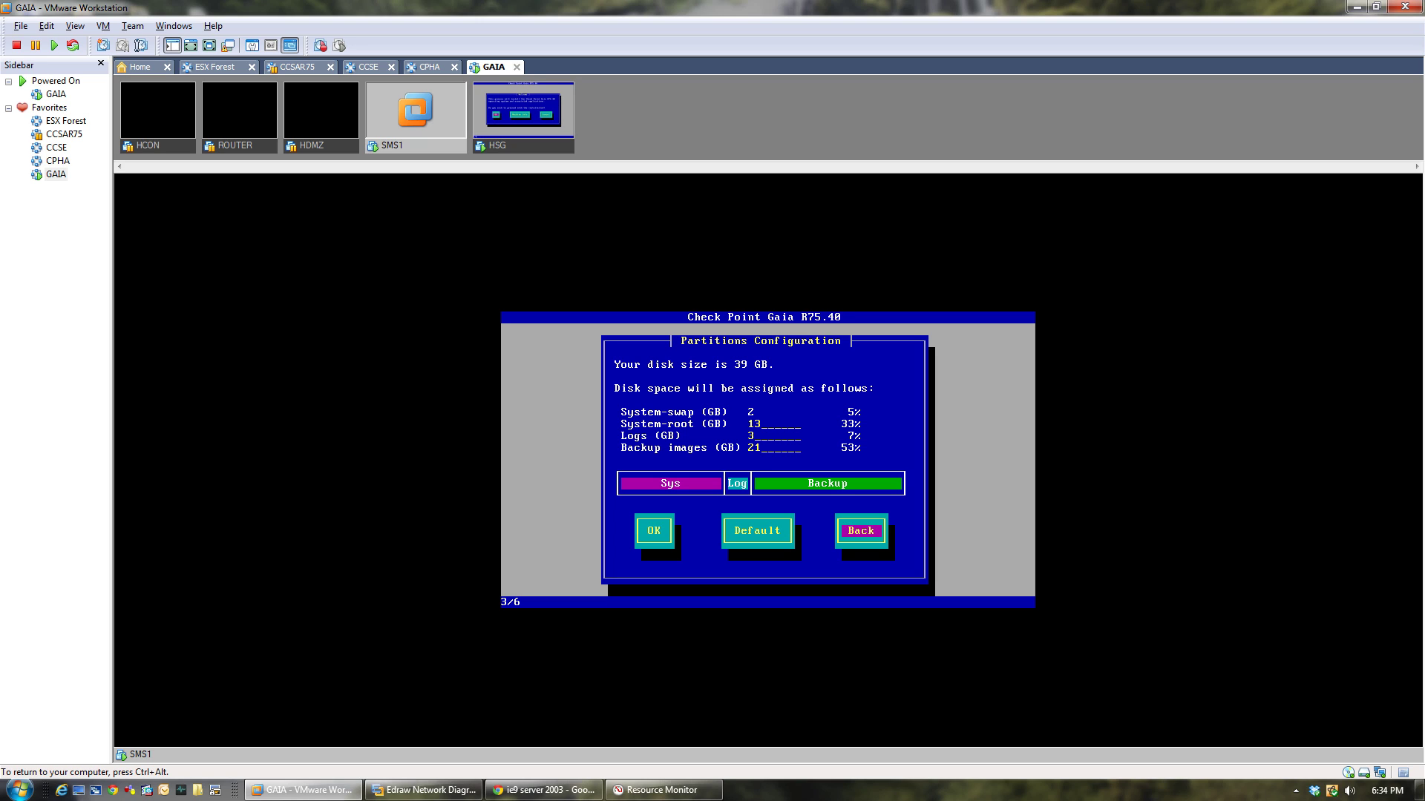
{"action": "key", "text": "Tab"}
{"action": "key", "text": "BackSpace"}
{"action": "type", "text": "20"}
{"action": "key", "text": "Tab"}
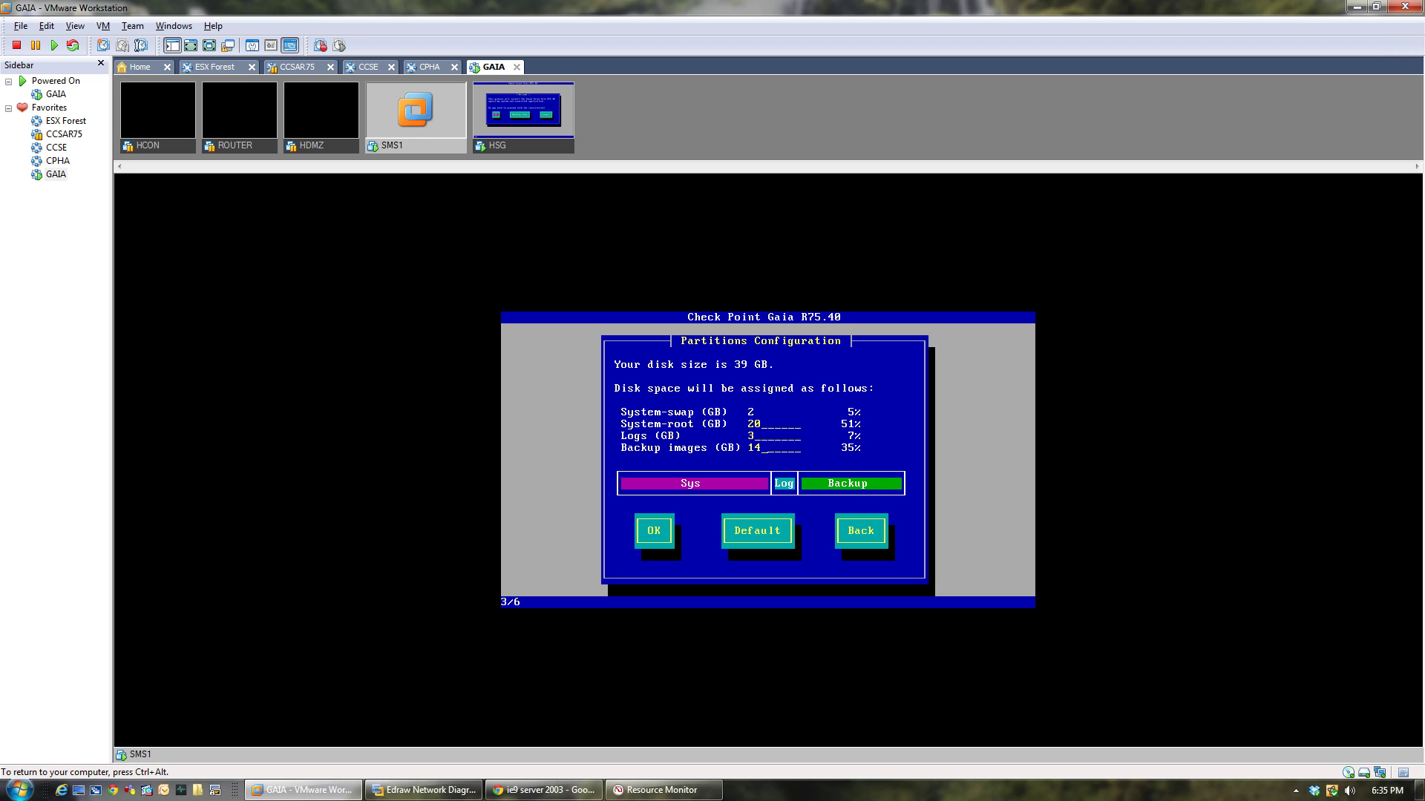
{"action": "key", "text": "Tab"}
{"action": "key", "text": "Tab"}
{"action": "key", "text": "Tab"}
{"action": "key", "text": "Tab"}
{"action": "key", "text": "Tab"}
{"action": "key", "text": "Return"}
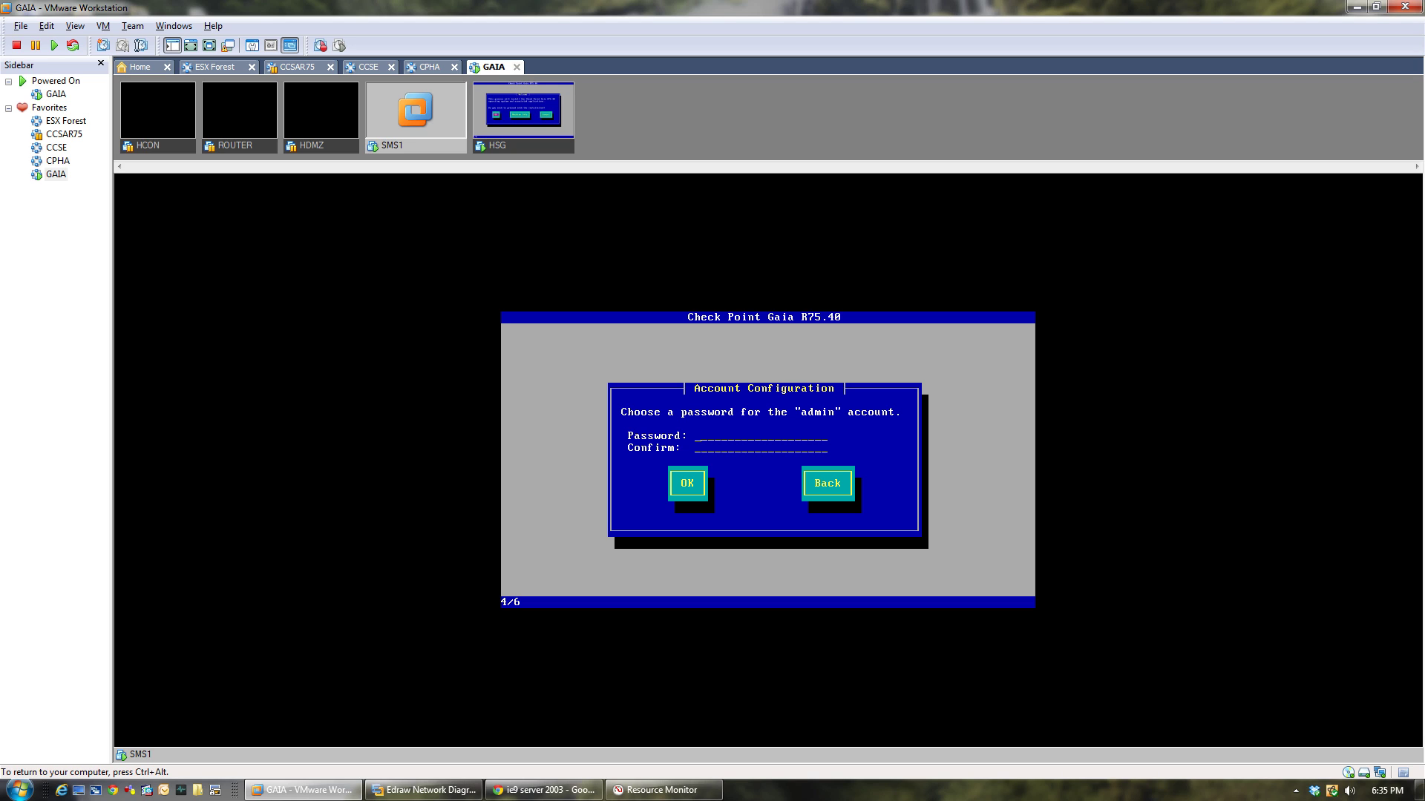
Enter and confirm the SMS1 admin account password.
{"action": "type", "text": "*******"}
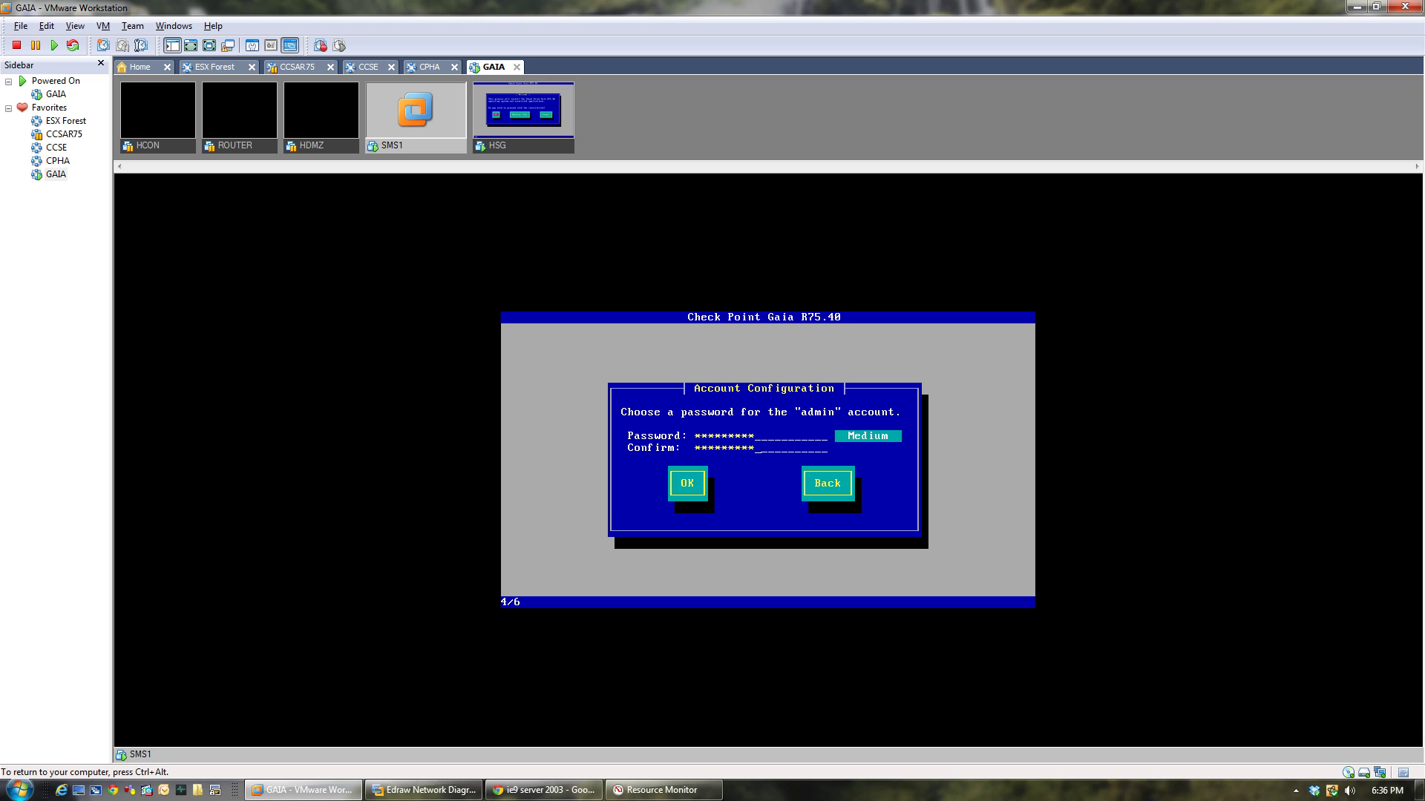
{"action": "key", "text": "Tab"}
{"action": "key", "text": "Return"}
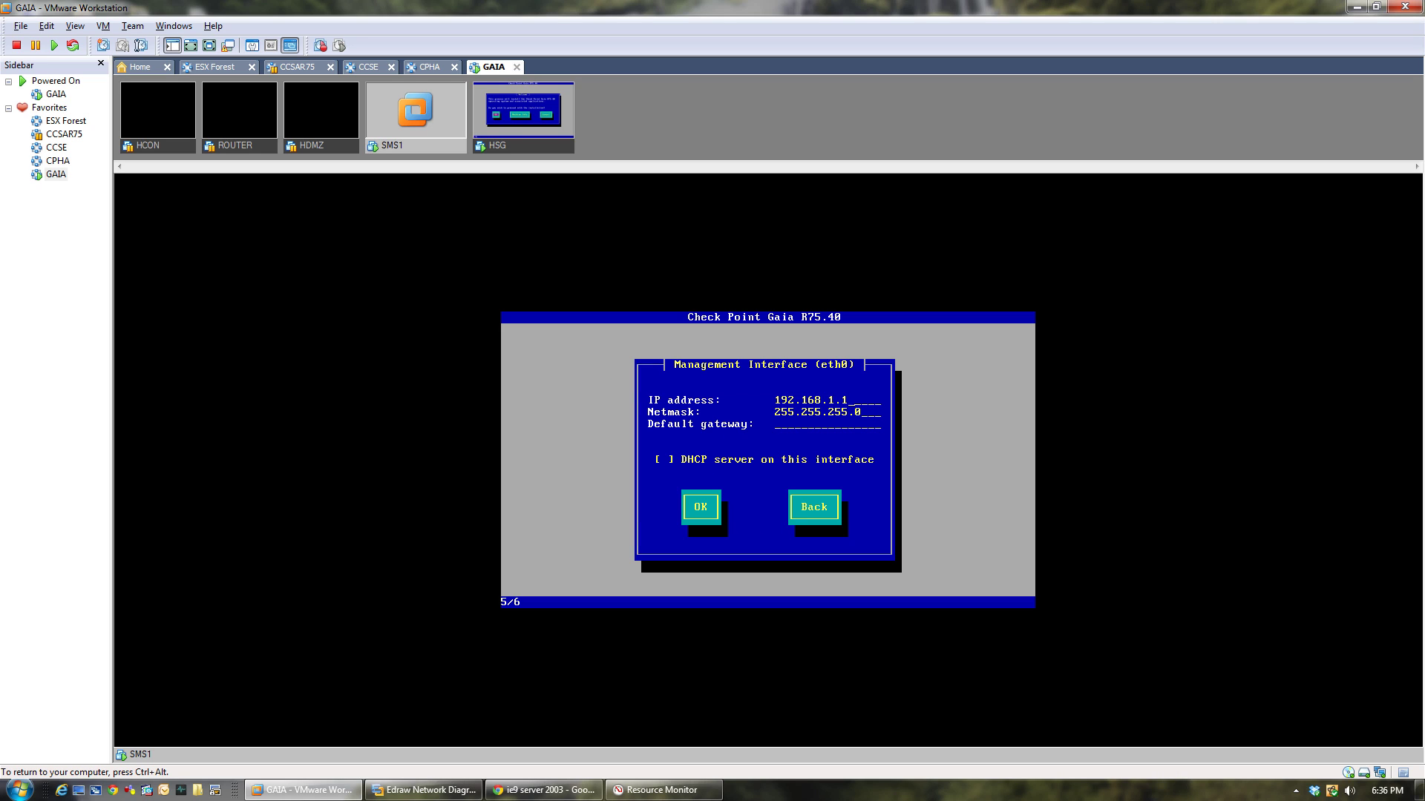
Set SMS1's eth0 default gateway to 192.168.1.254, checking the network diagram.
{"action": "key", "text": "ctrl+alt"}
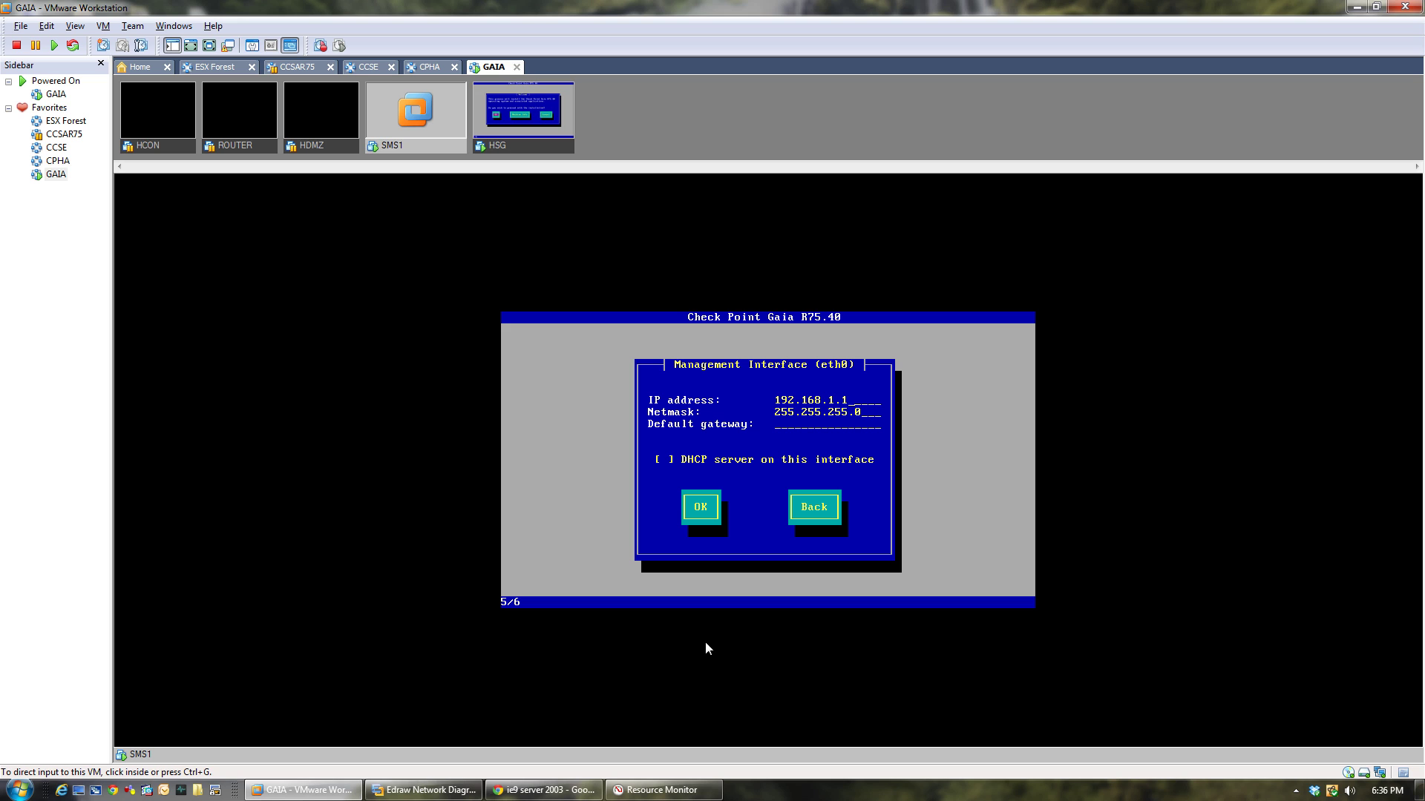
{"action": "left_click", "coordinate": [434, 789]}
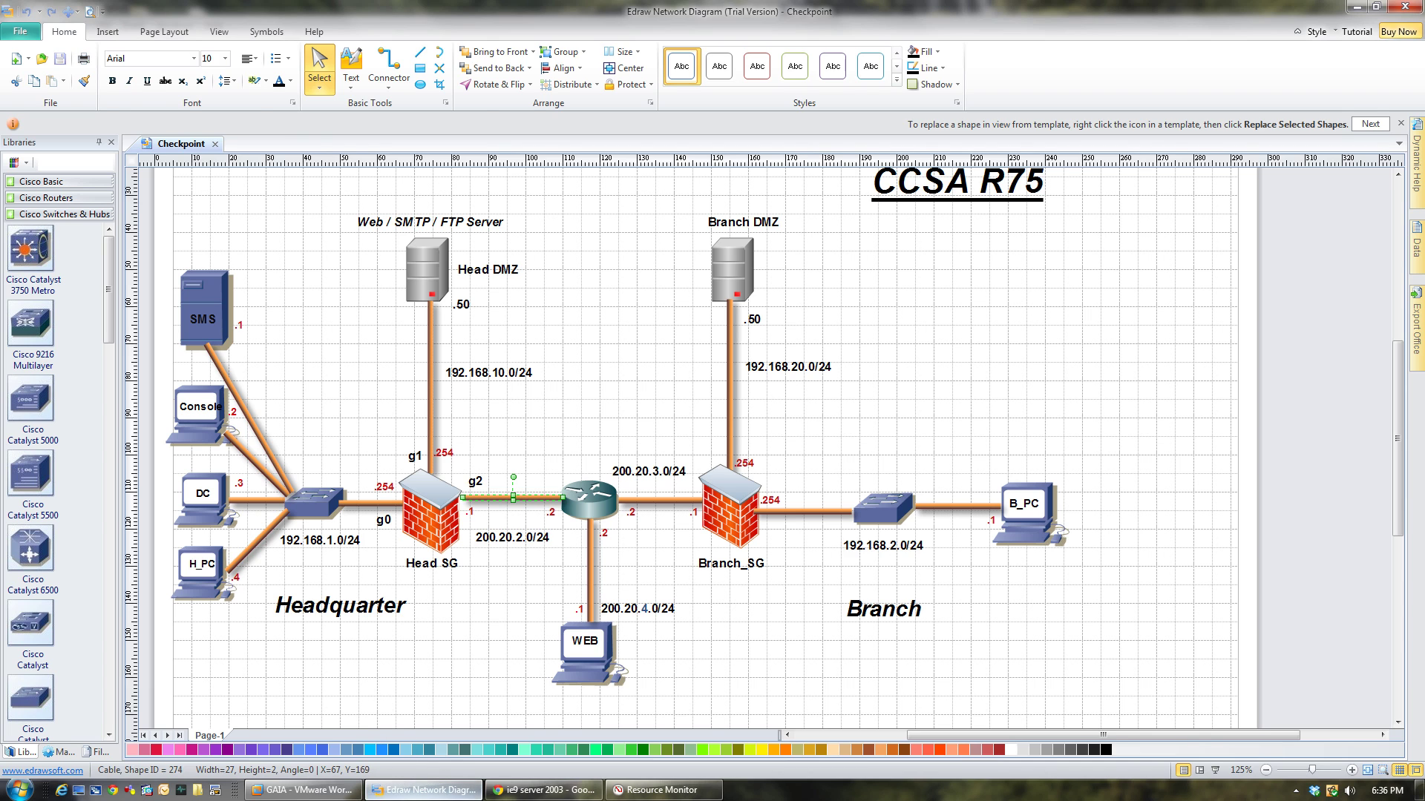
{"action": "left_click", "coordinate": [442, 790]}
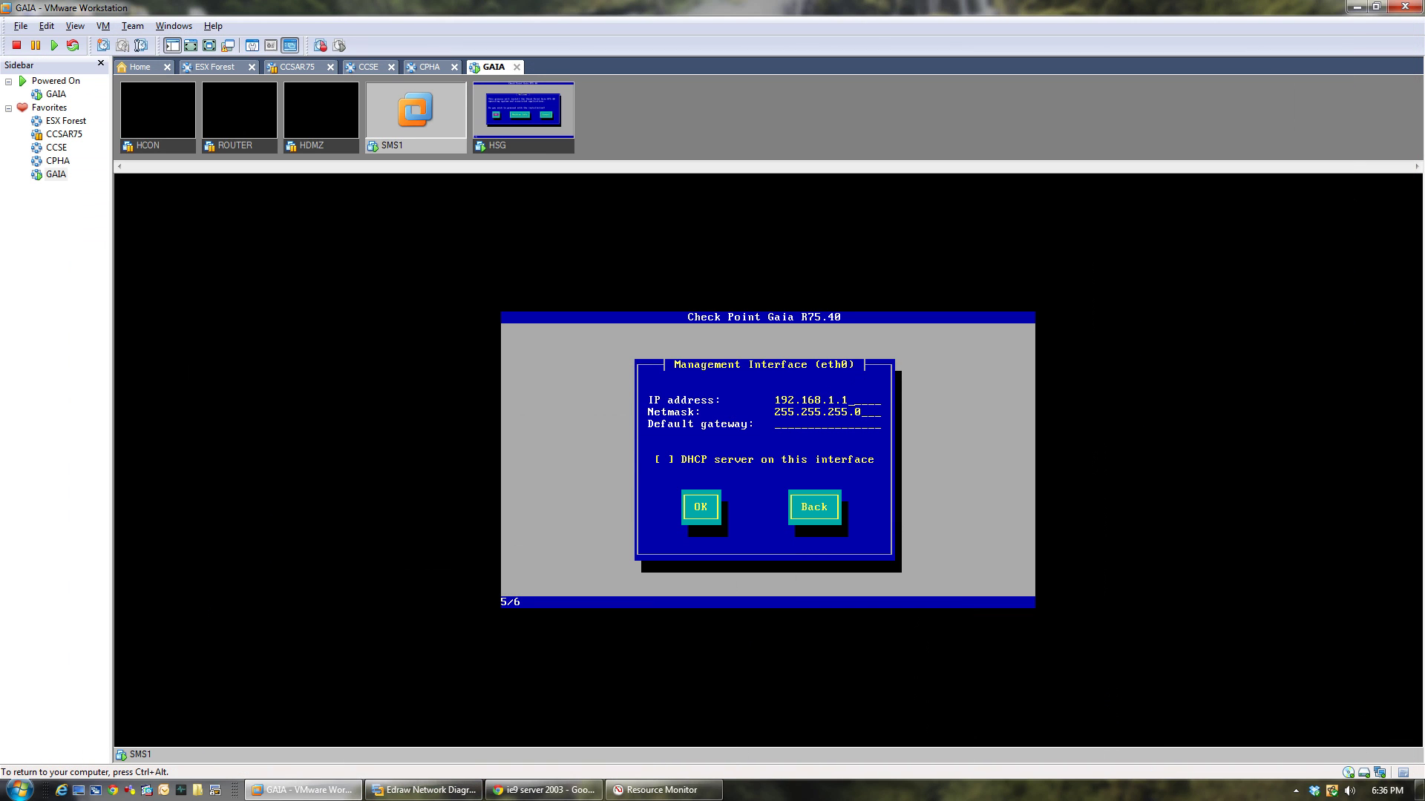
{"action": "type", "text": "192.168.1.254"}
{"action": "key", "text": "Tab"}
{"action": "key", "text": "Tab"}
{"action": "key", "text": "Return"}
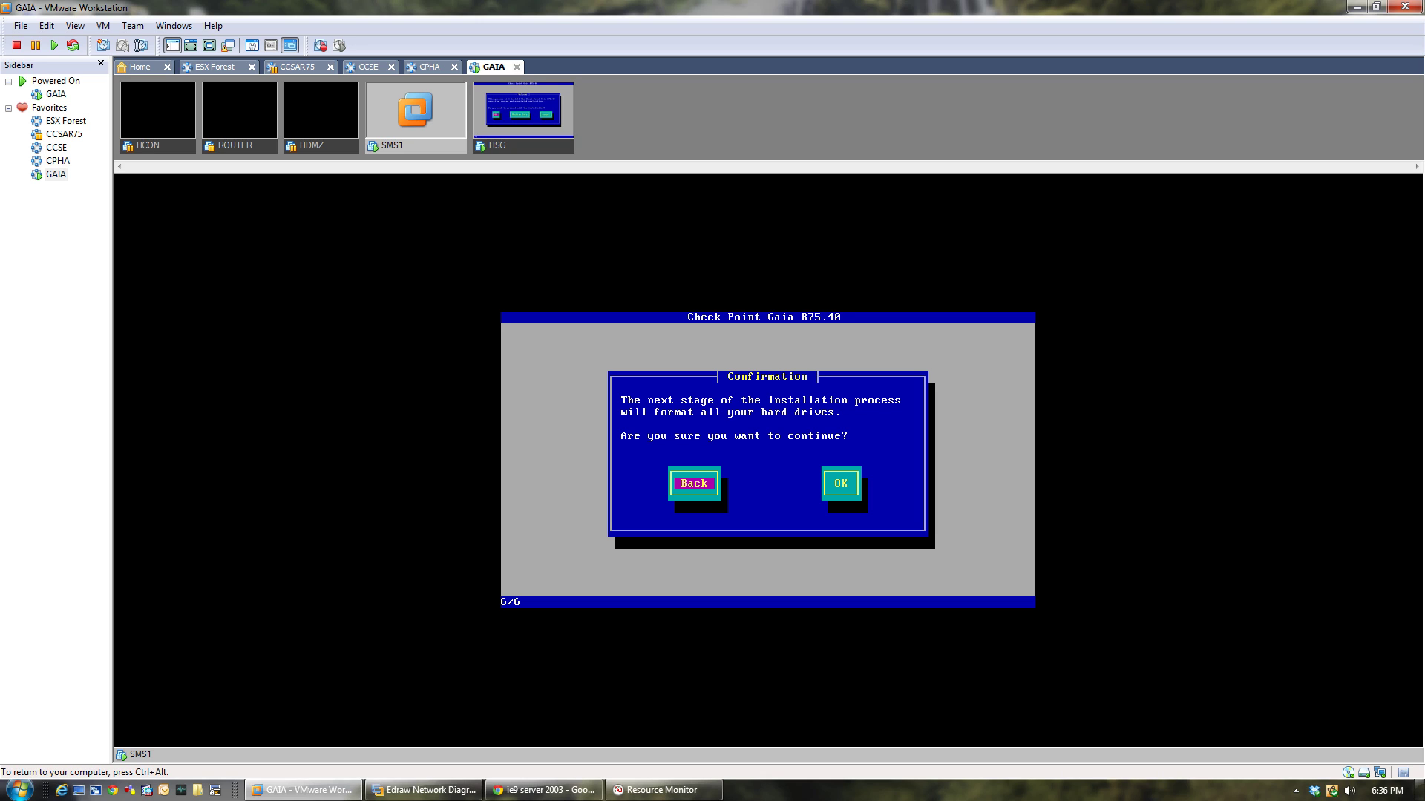
Confirm drive formatting to start SMS1's installation, then switch to HSG.
{"action": "key", "text": "Tab"}
{"action": "key", "text": "Return"}
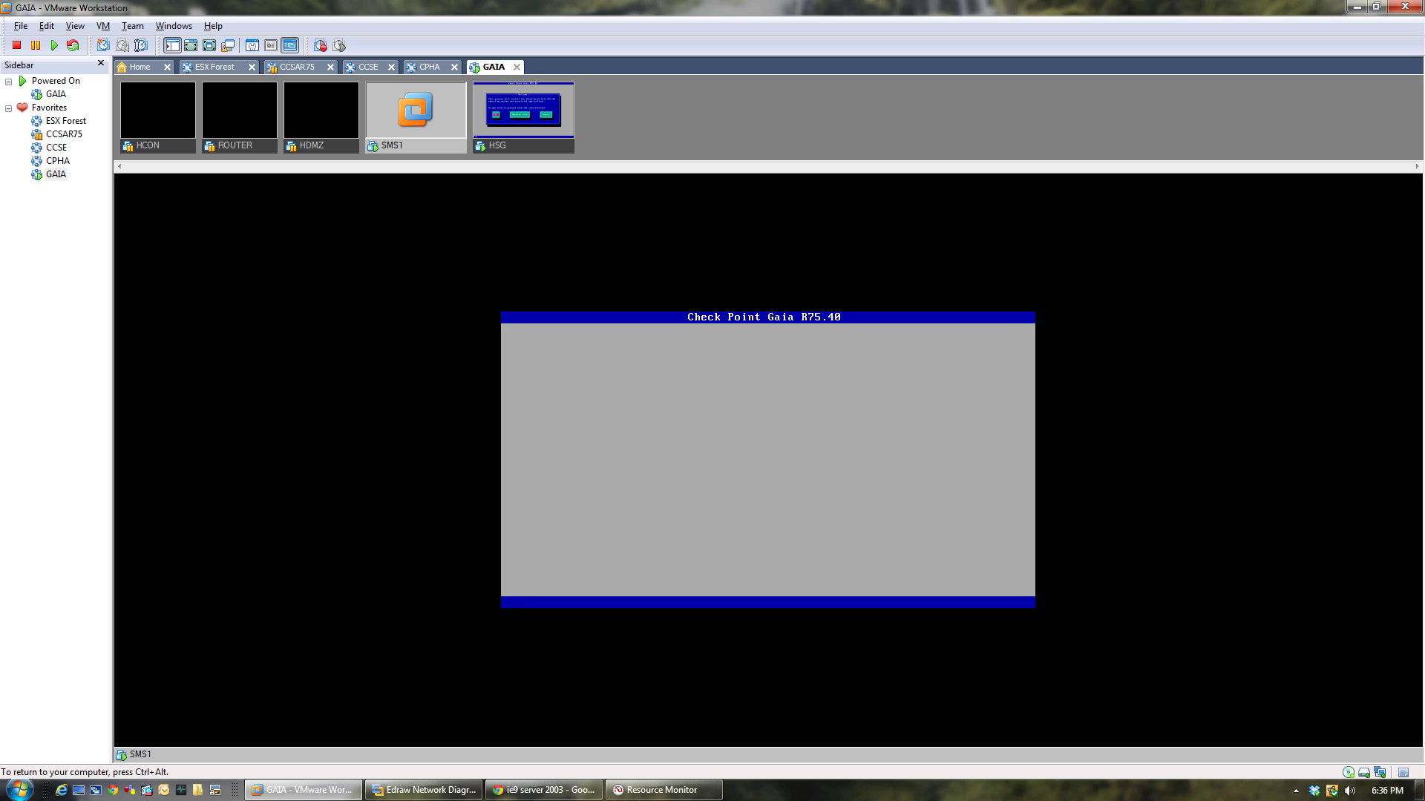
{"action": "key", "text": "ctrl+alt"}
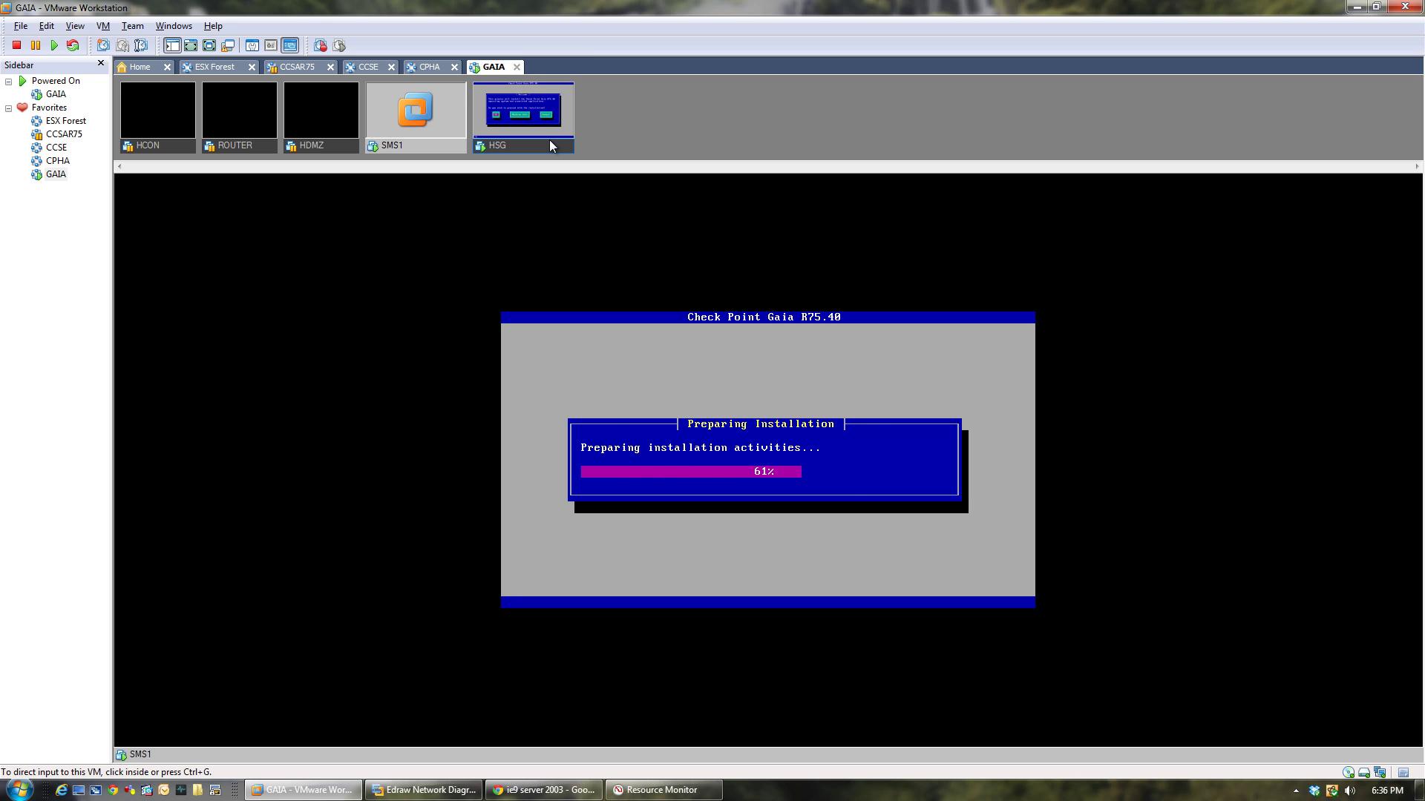
{"action": "left_click", "coordinate": [549, 144]}
Start HSG's Gaia installer and set its System-root partition to 20 GB.
{"action": "left_click", "coordinate": [537, 448]}
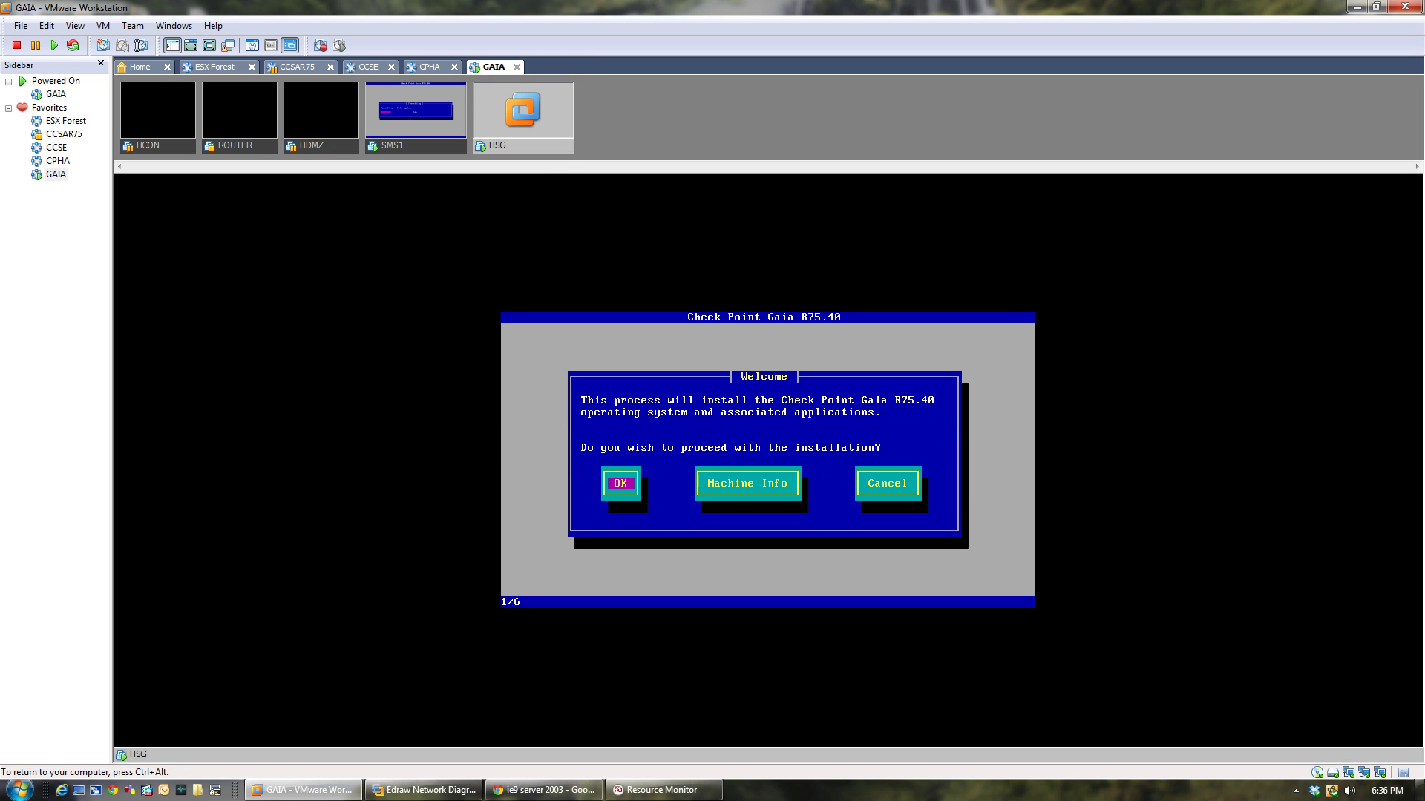
{"action": "key", "text": "Return"}
{"action": "key", "text": "Return"}
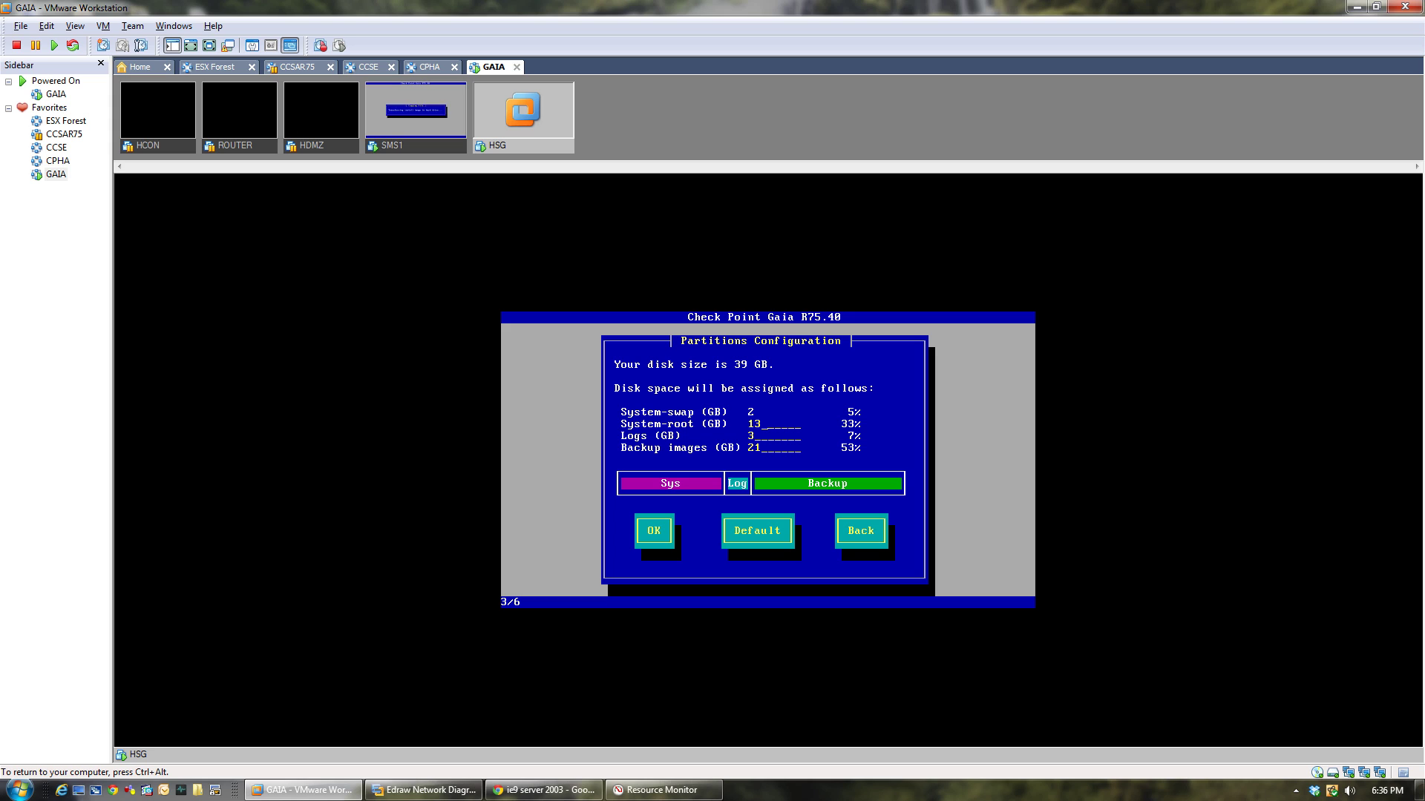
{"action": "key", "text": "BackSpace"}
{"action": "type", "text": "20"}
{"action": "key", "text": "Tab"}
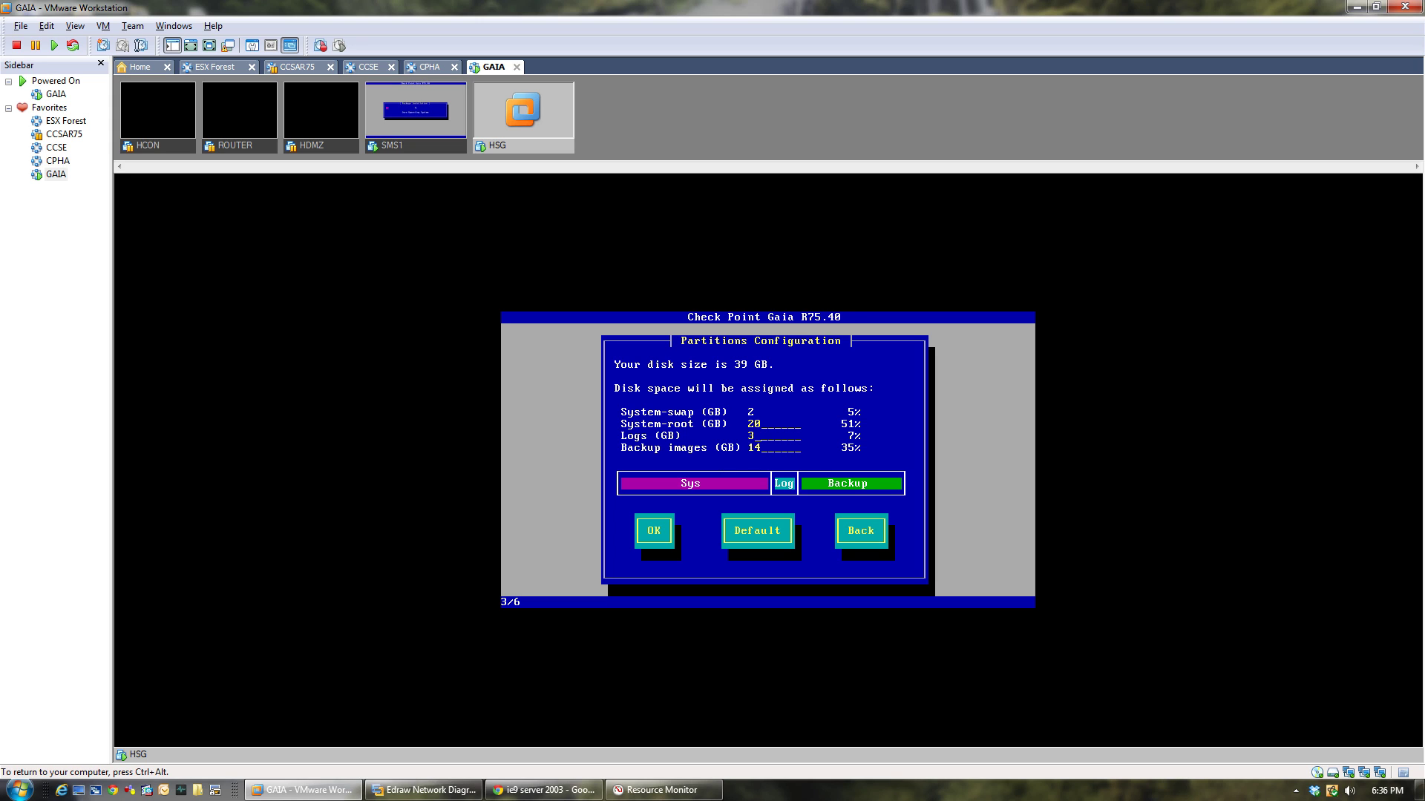
{"action": "key", "text": "Tab"}
{"action": "key", "text": "Return"}
Enter and confirm HSG's admin account password.
{"action": "type", "text": "****"}
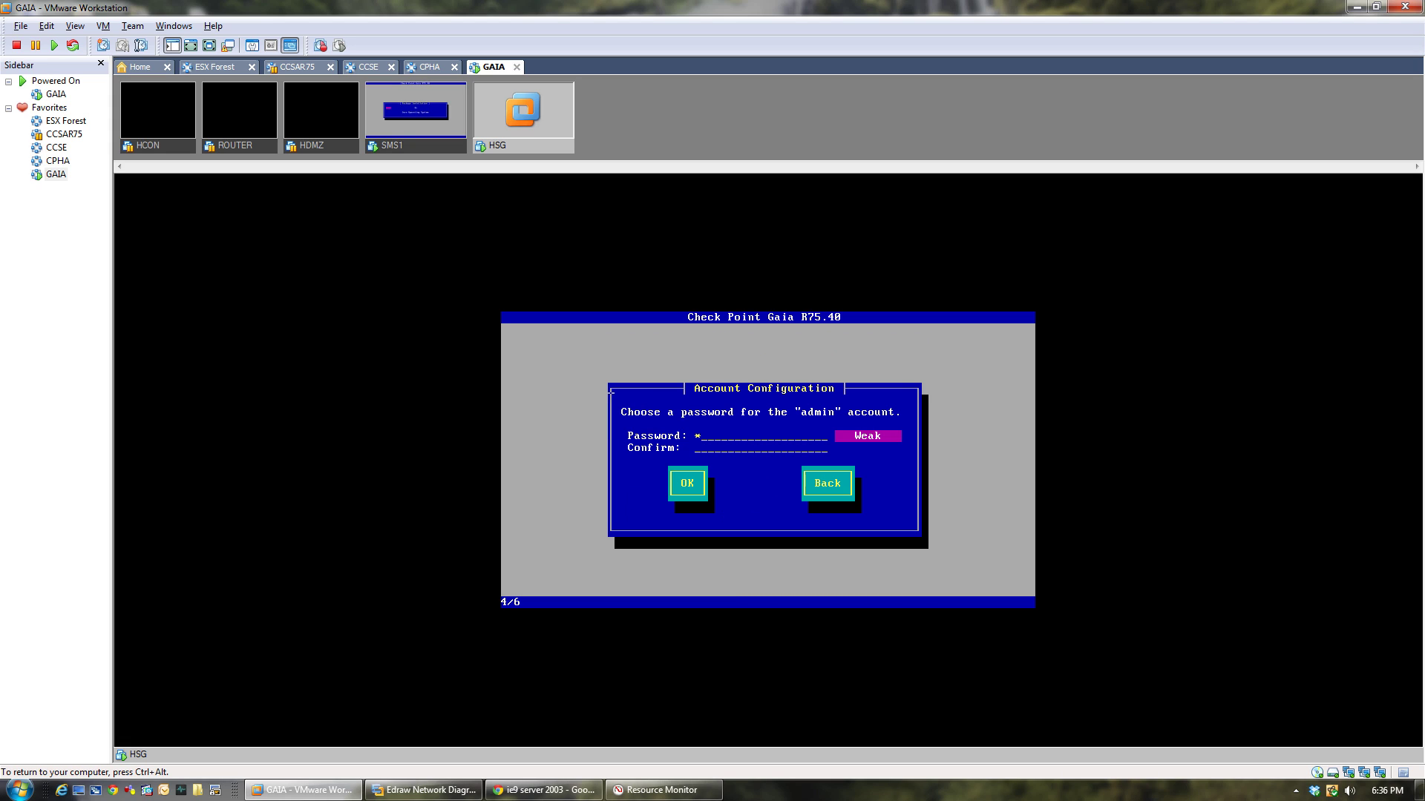
{"action": "type", "text": "*****"}
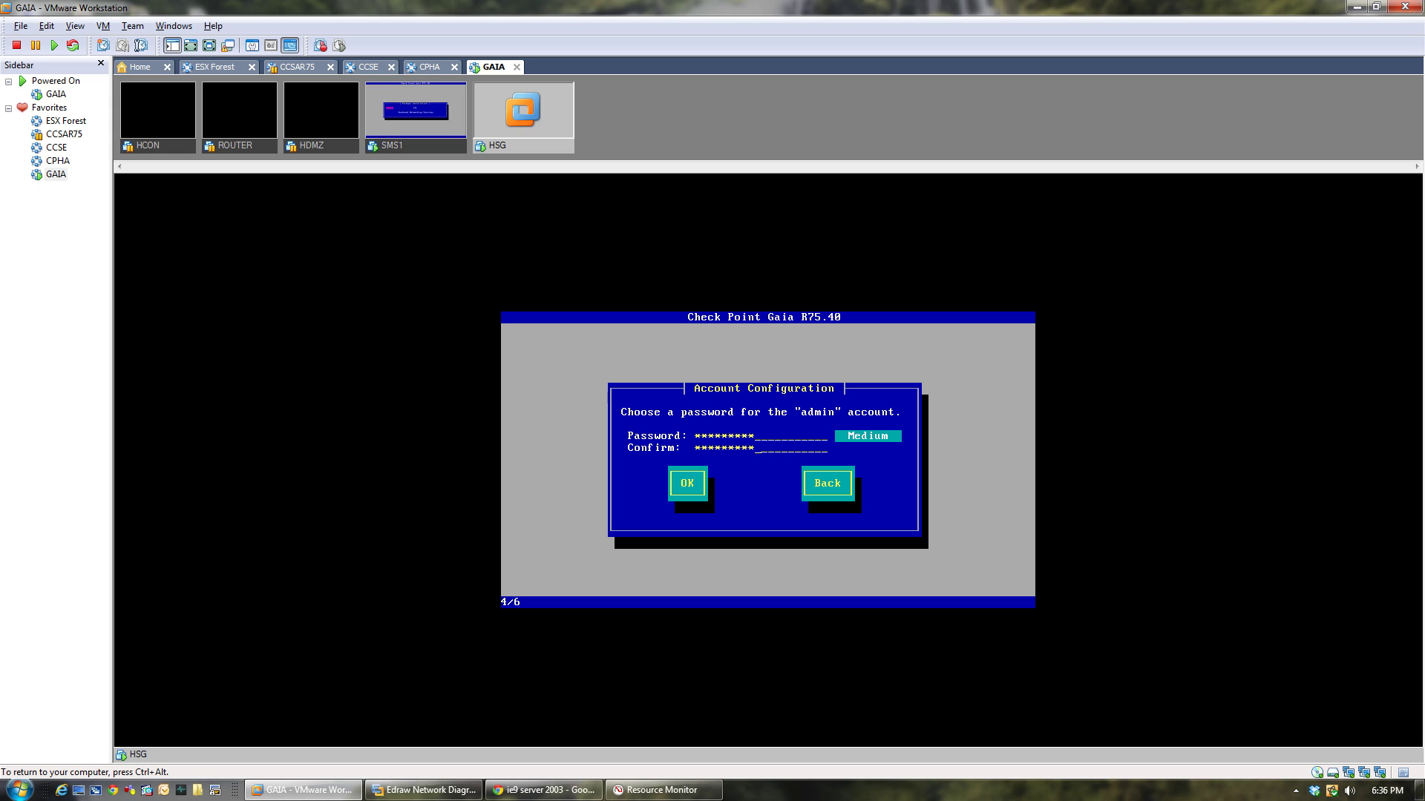
{"action": "key", "text": "Tab"}
{"action": "key", "text": "Return"}
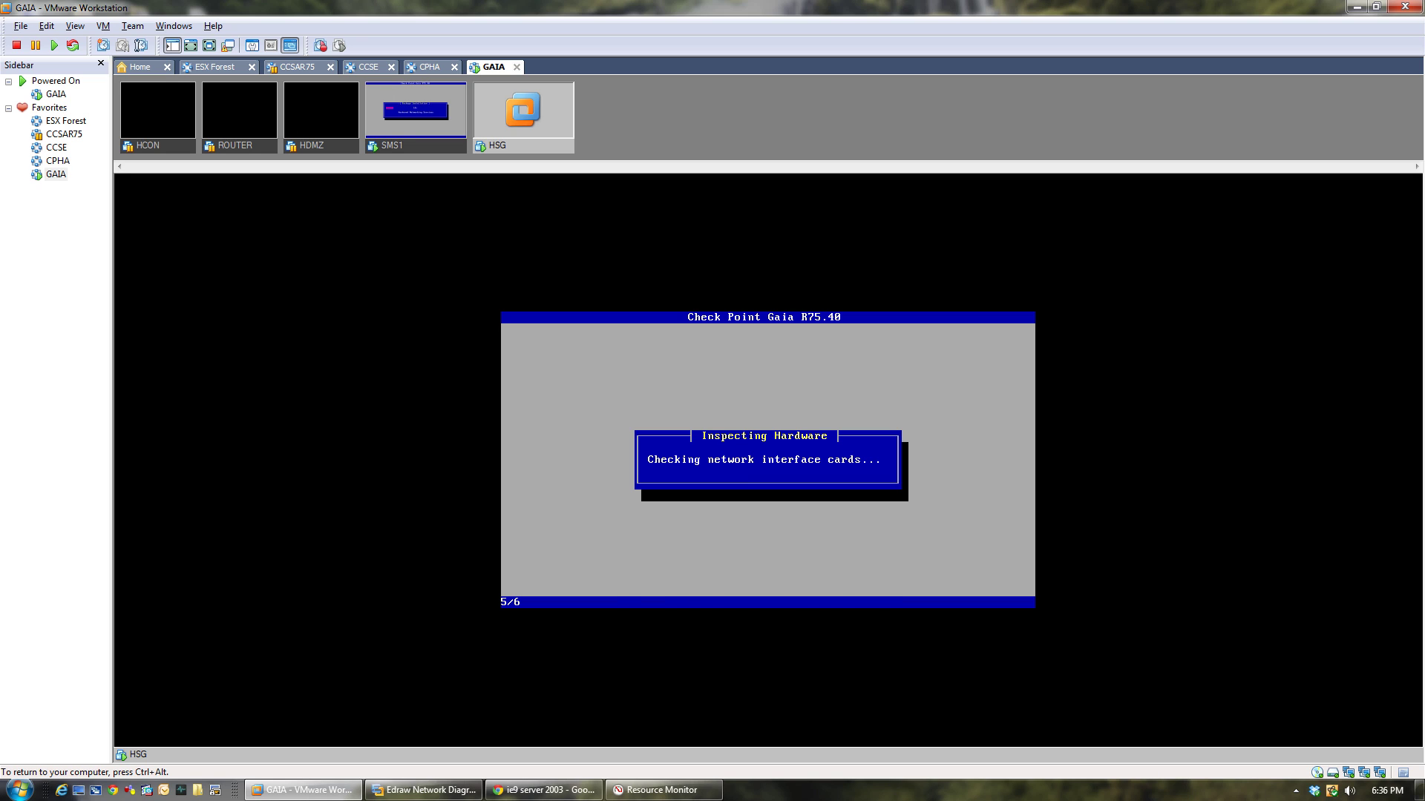
Use eth0 as HSG's management port with IP 192.168.1.254.
{"action": "key", "text": "Tab"}
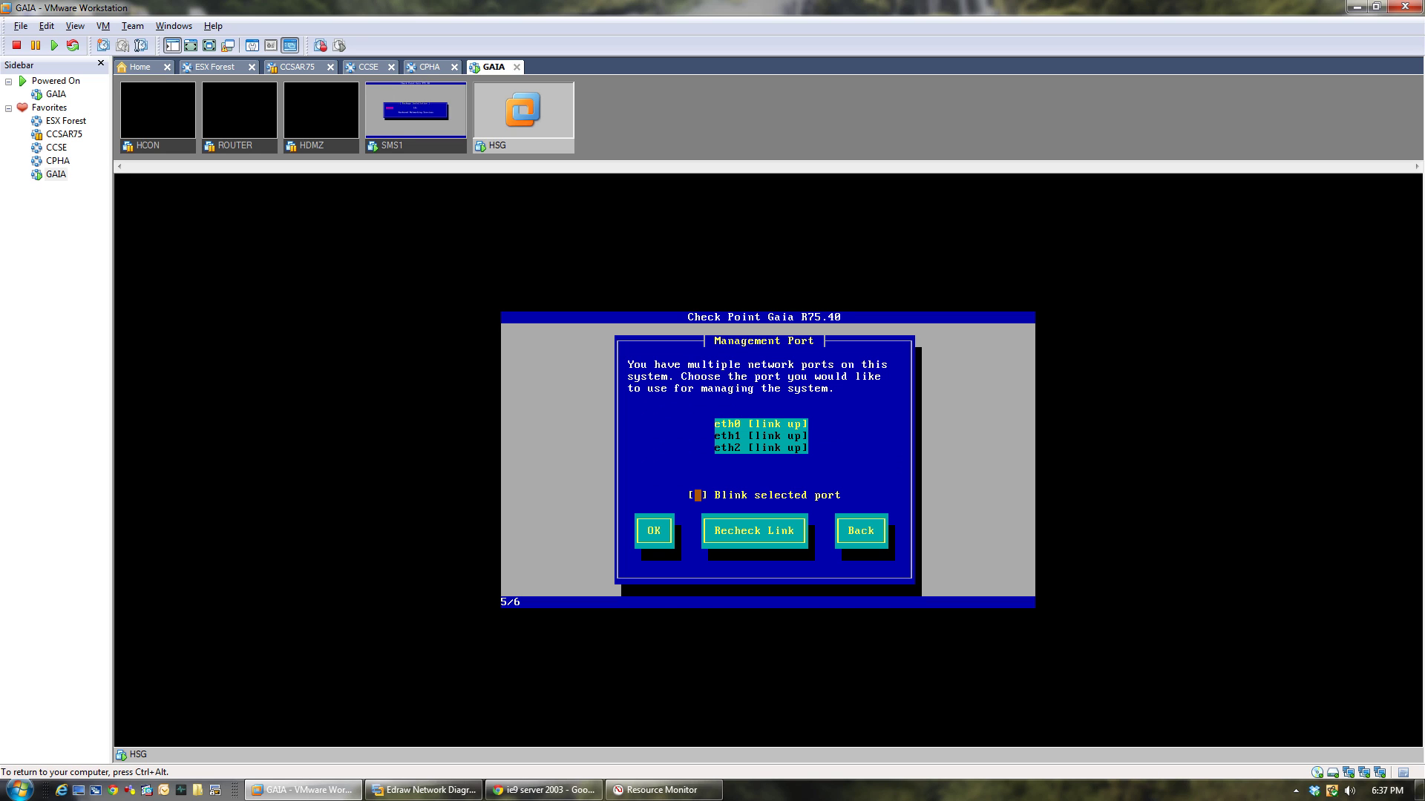
{"action": "key", "text": "Tab"}
{"action": "key", "text": "Return"}
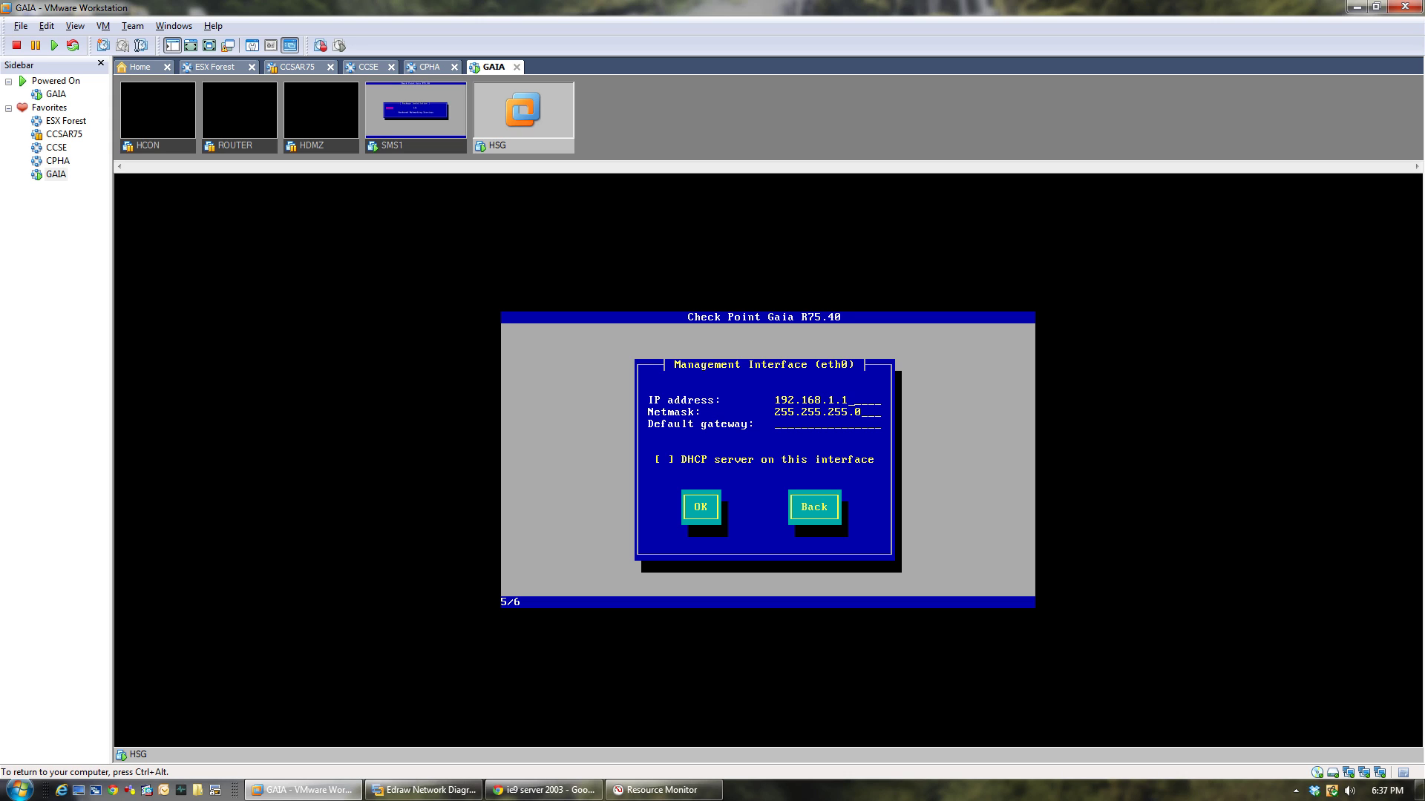
{"action": "key", "text": "BackSpace"}
{"action": "key", "text": "BackSpace"}
{"action": "key", "text": "BackSpace"}
{"action": "type", "text": "1.254"}
{"action": "key", "text": "ctrl+alt"}
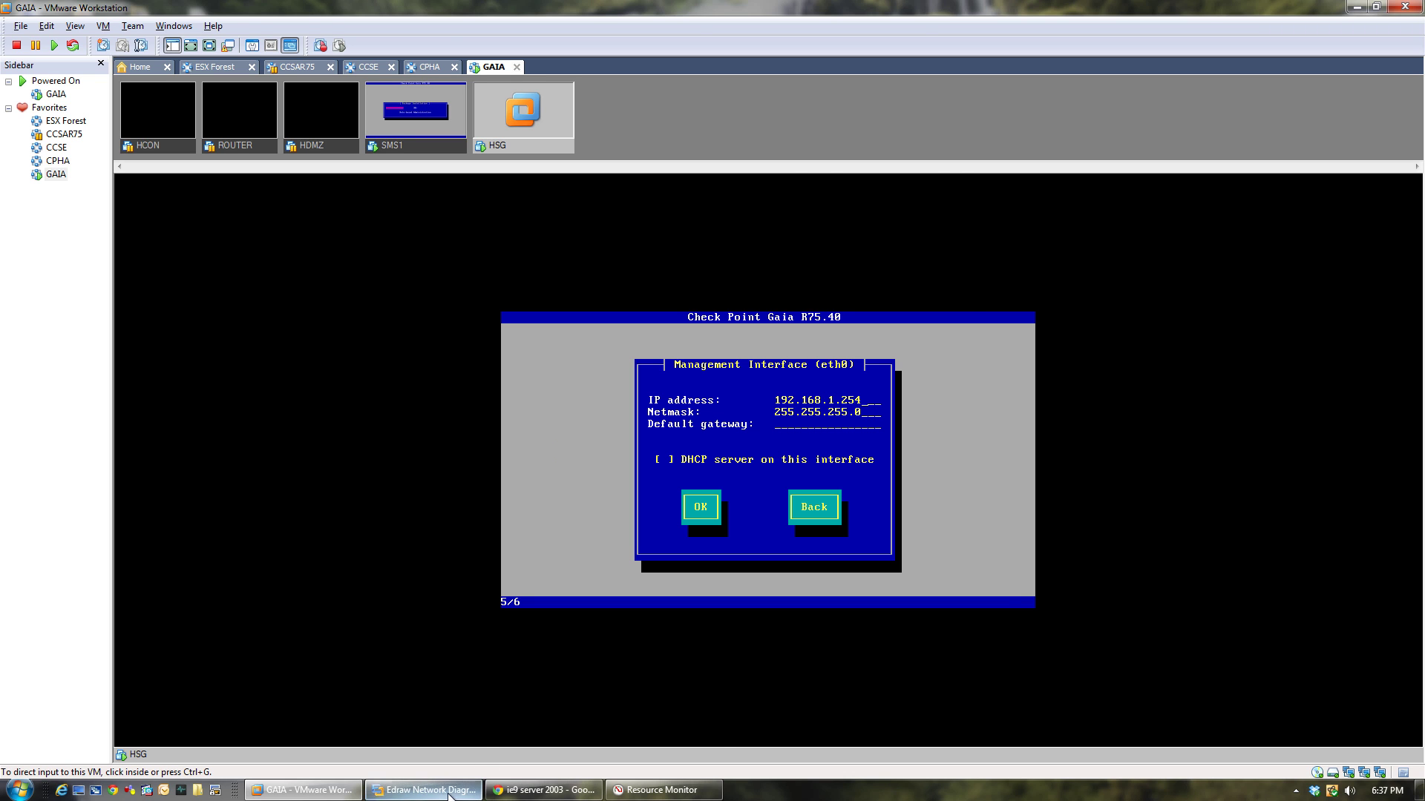
{"action": "left_click", "coordinate": [423, 790]}
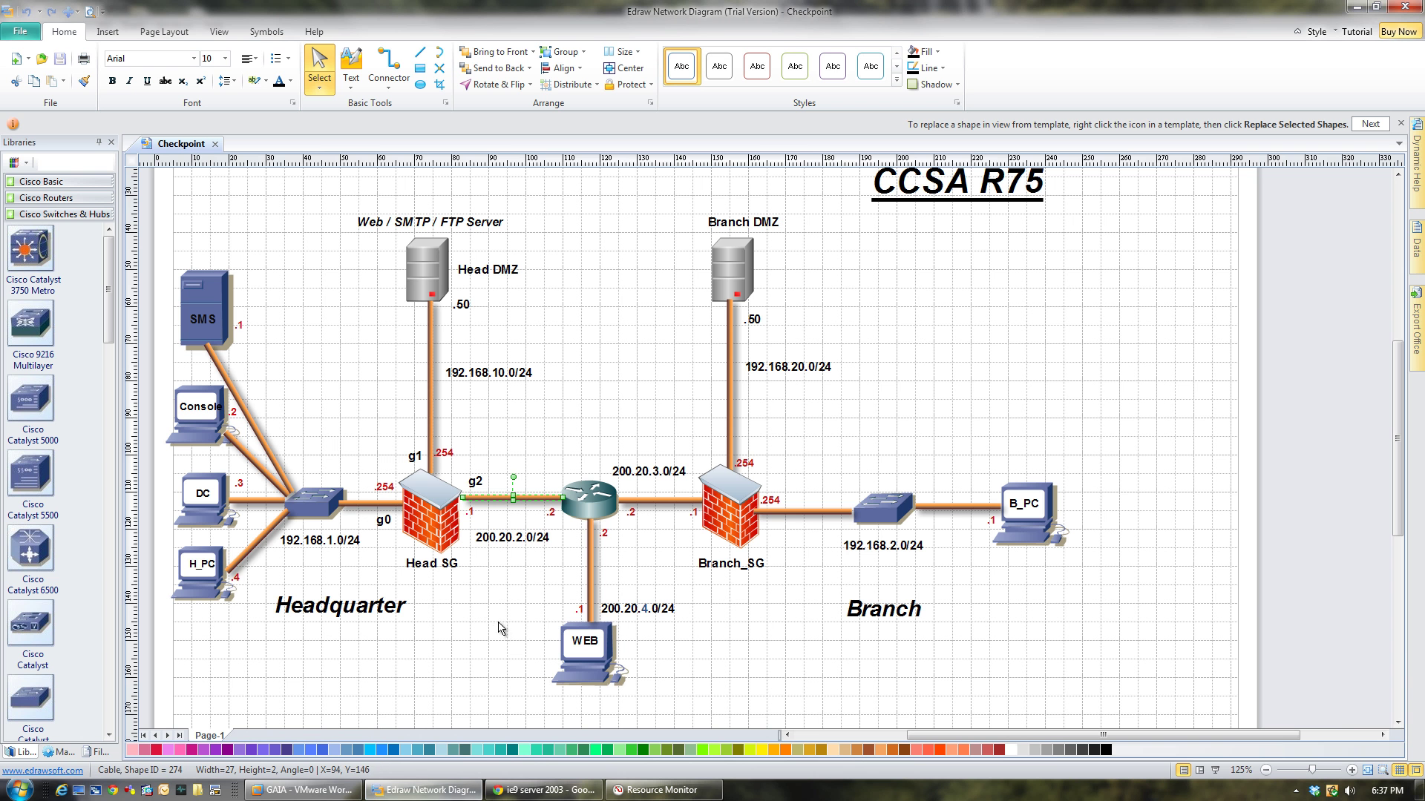
{"action": "left_click", "coordinate": [420, 792]}
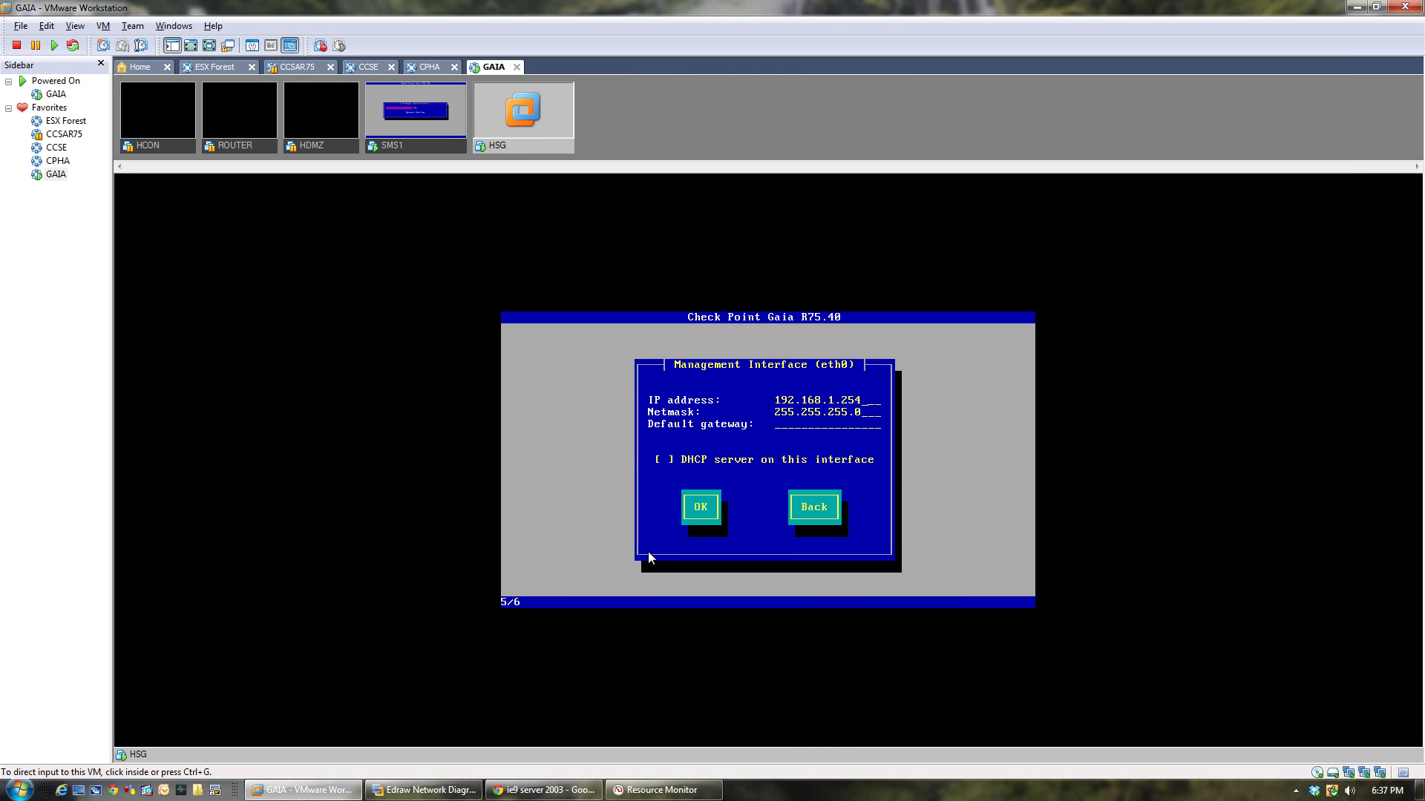
Clear the default gateway, accept the interface settings, and confirm disk formatting.
{"action": "left_click", "coordinate": [648, 554]}
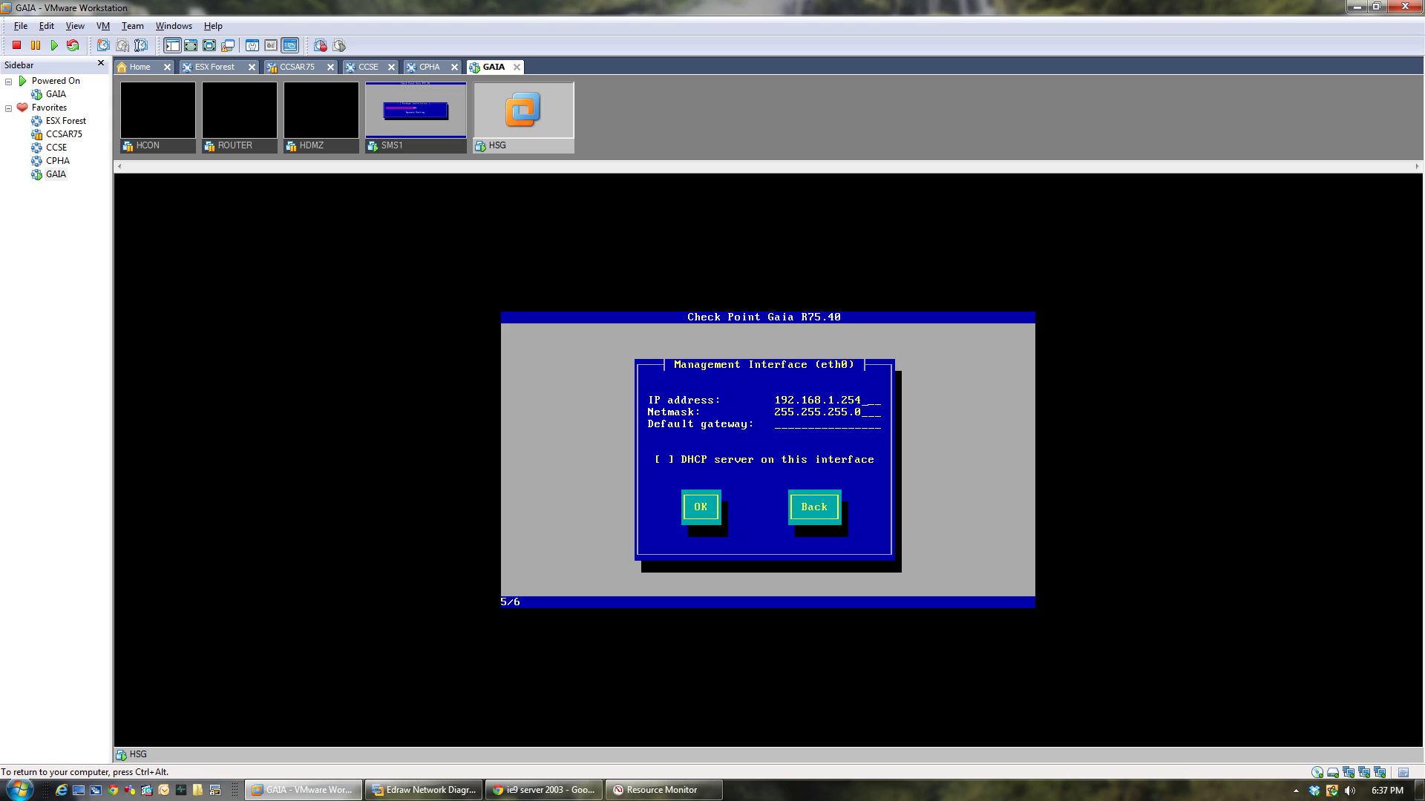
{"action": "key", "text": "Tab"}
{"action": "key", "text": "BackSpace"}
{"action": "key", "text": "BackSpace"}
{"action": "key", "text": "BackSpace"}
{"action": "key", "text": "BackSpace"}
{"action": "key", "text": "BackSpace"}
{"action": "key", "text": "BackSpace"}
{"action": "key", "text": "BackSpace"}
{"action": "key", "text": "BackSpace"}
{"action": "key", "text": "BackSpace"}
{"action": "key", "text": "BackSpace"}
{"action": "key", "text": "BackSpace"}
{"action": "key", "text": "BackSpace"}
{"action": "key", "text": "BackSpace"}
{"action": "key", "text": "Tab"}
{"action": "key", "text": "Tab"}
{"action": "key", "text": "Return"}
{"action": "key", "text": "Tab"}
{"action": "key", "text": "Return"}
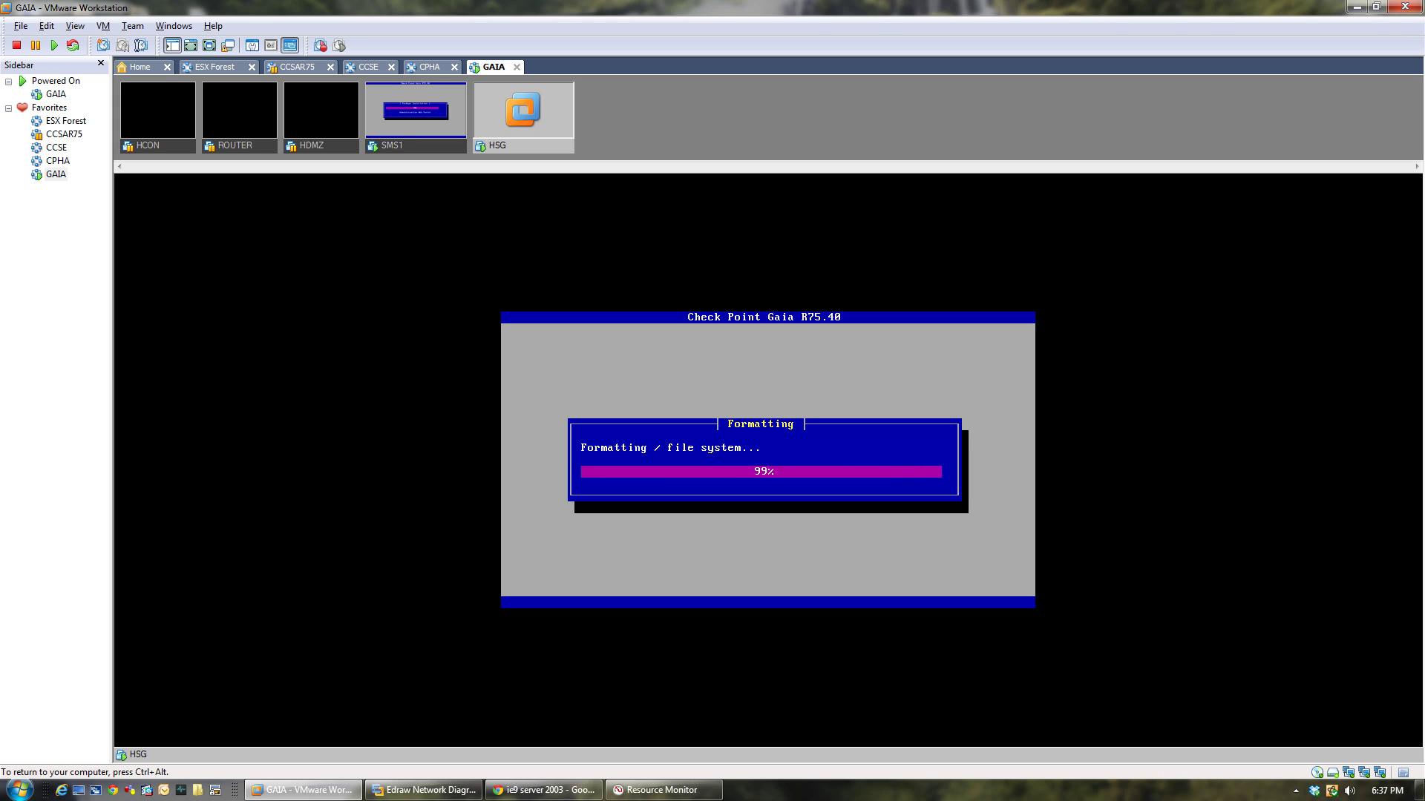
Switch the console to SMS1 and close Resource Monitor from the taskbar.
{"action": "key", "text": "ctrl+alt"}
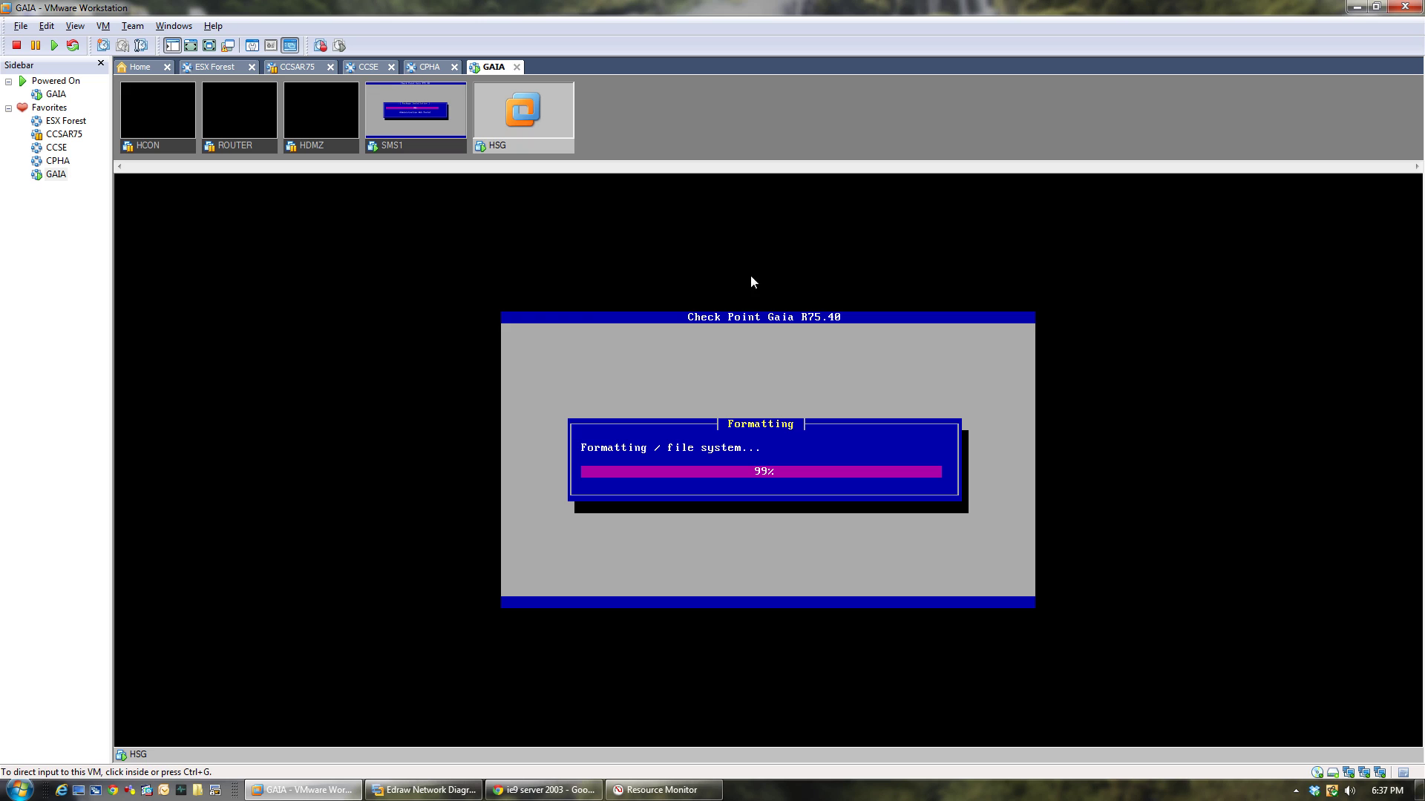
{"action": "left_click", "coordinate": [426, 149]}
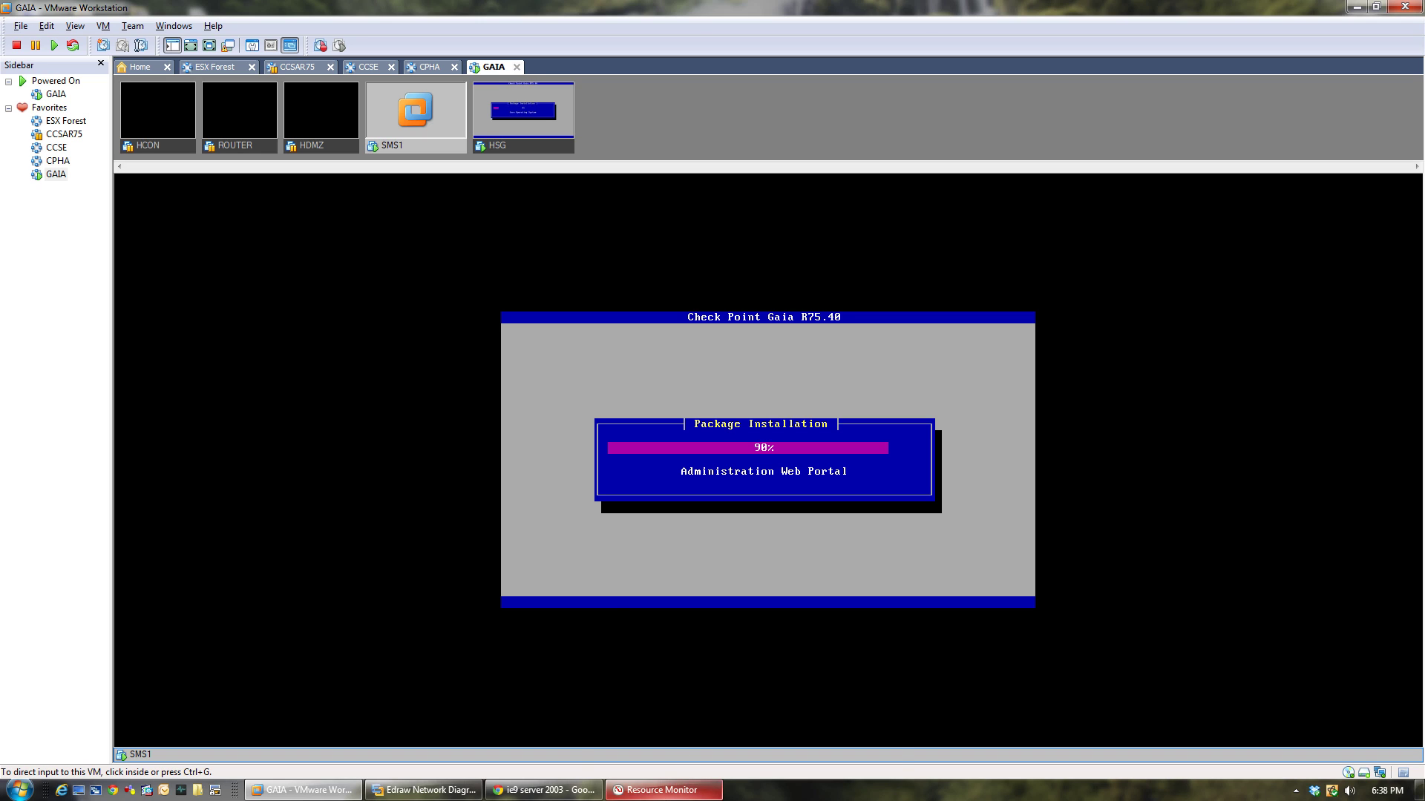
{"action": "right_click", "coordinate": [662, 789]}
{"action": "left_click", "coordinate": [663, 756]}
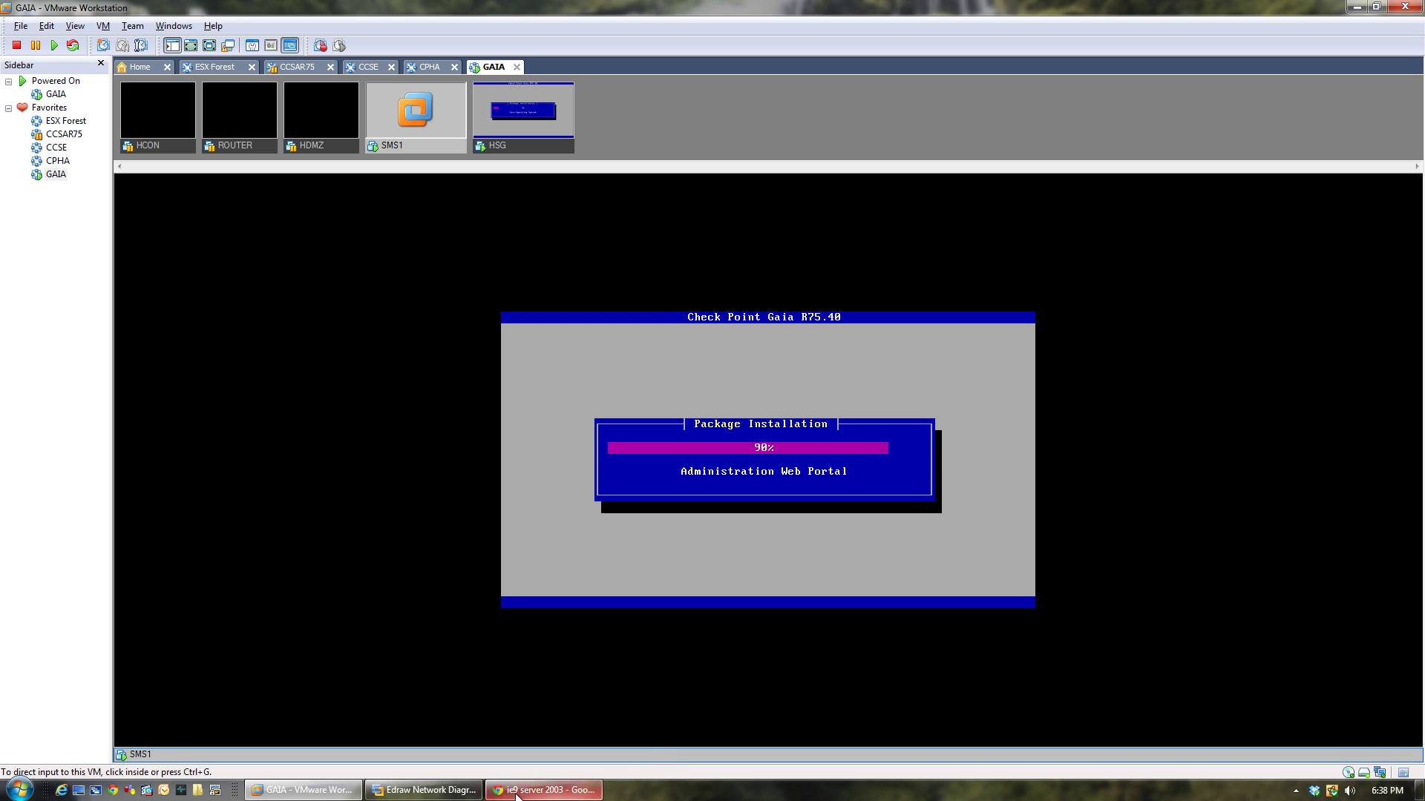
Restore the VMware window to a smaller size on the right side of the desktop.
{"action": "double_click", "coordinate": [606, 6]}
{"action": "left_click_drag", "start_coordinate": [824, 100], "coordinate": [884, 29]}
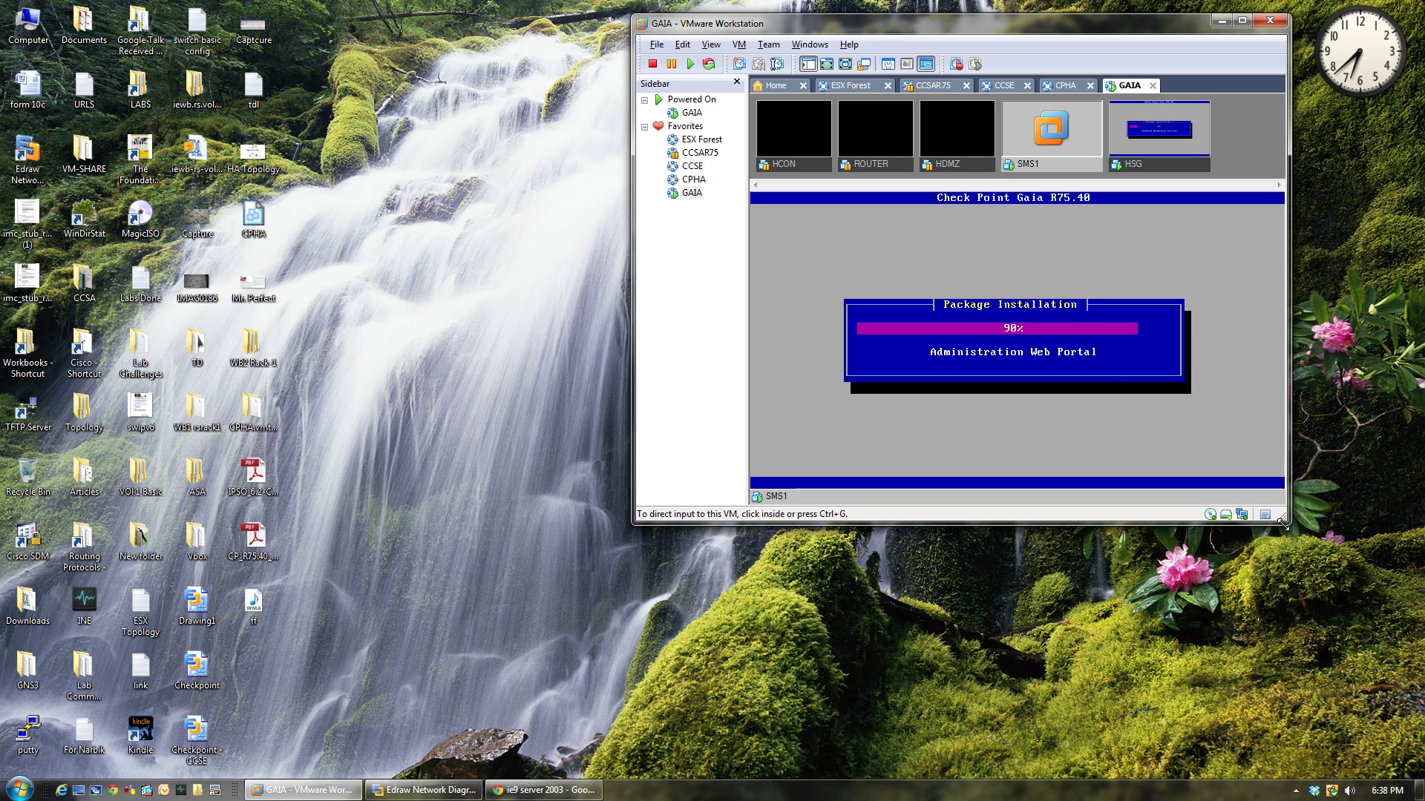
{"action": "left_click_drag", "start_coordinate": [1286, 519], "coordinate": [1418, 774]}
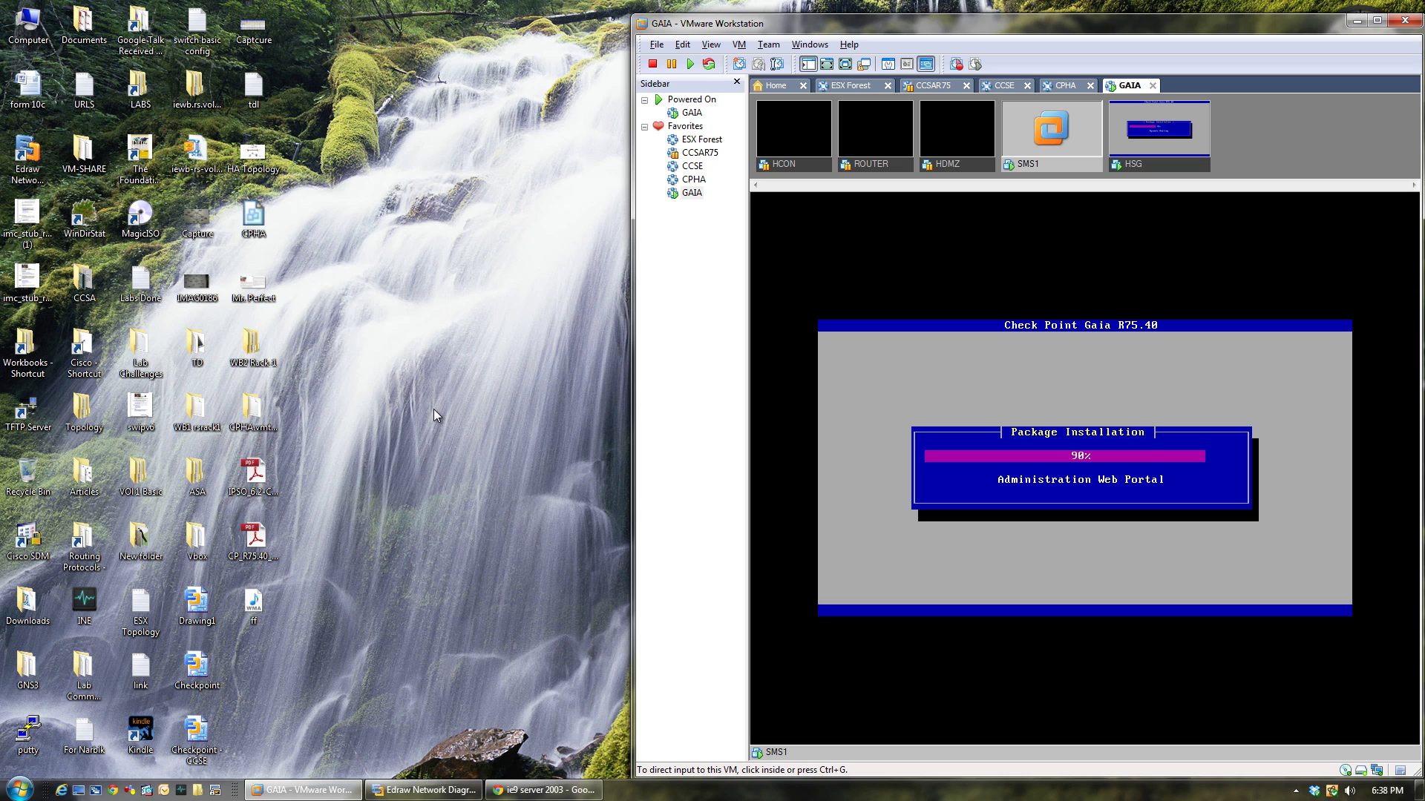
Open IPSO_6.2-CLI_ReferenceGuide.pdf from the desktop, leaving the Gaia admin guide's name unchanged.
{"action": "left_click", "coordinate": [260, 540]}
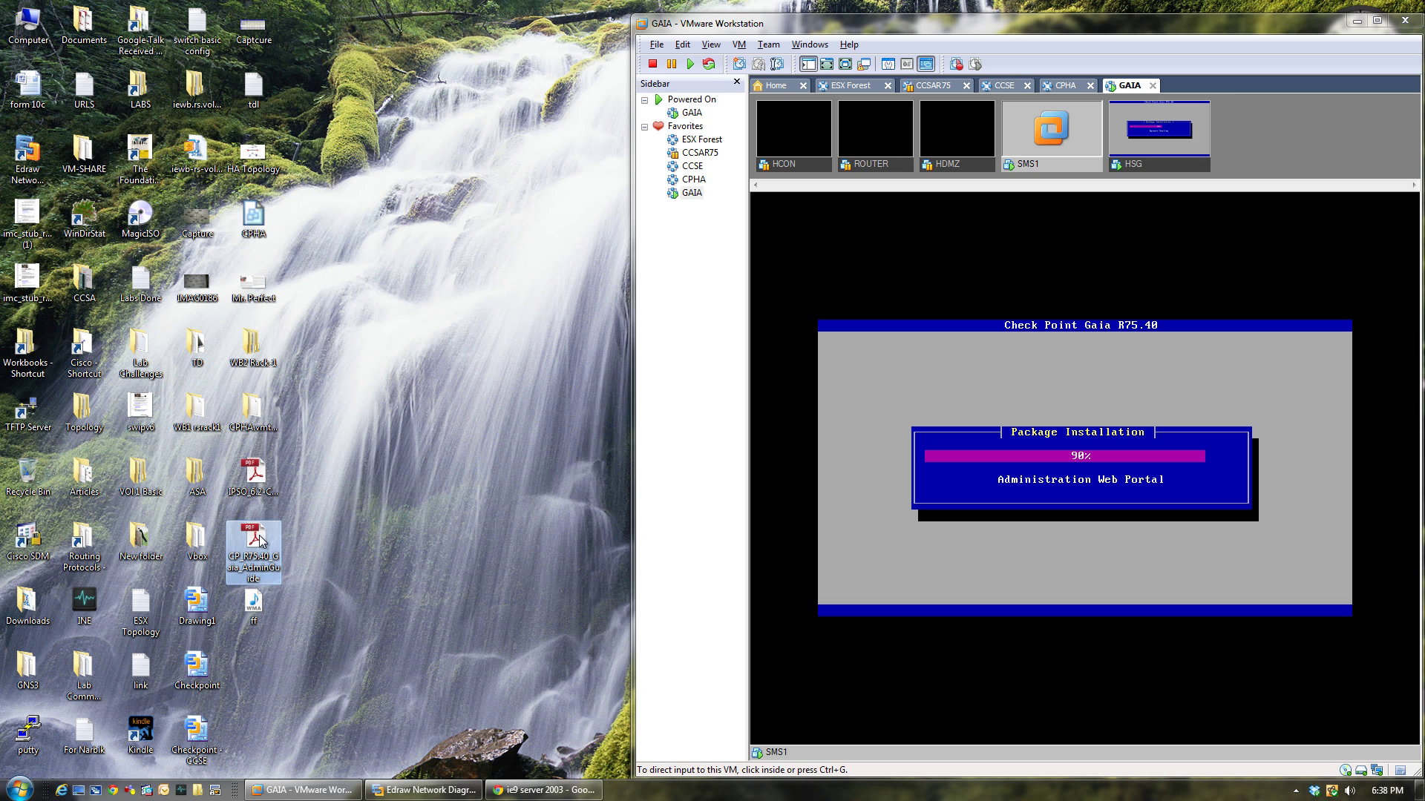
{"action": "right_click", "coordinate": [267, 589]}
{"action": "left_click", "coordinate": [296, 549]}
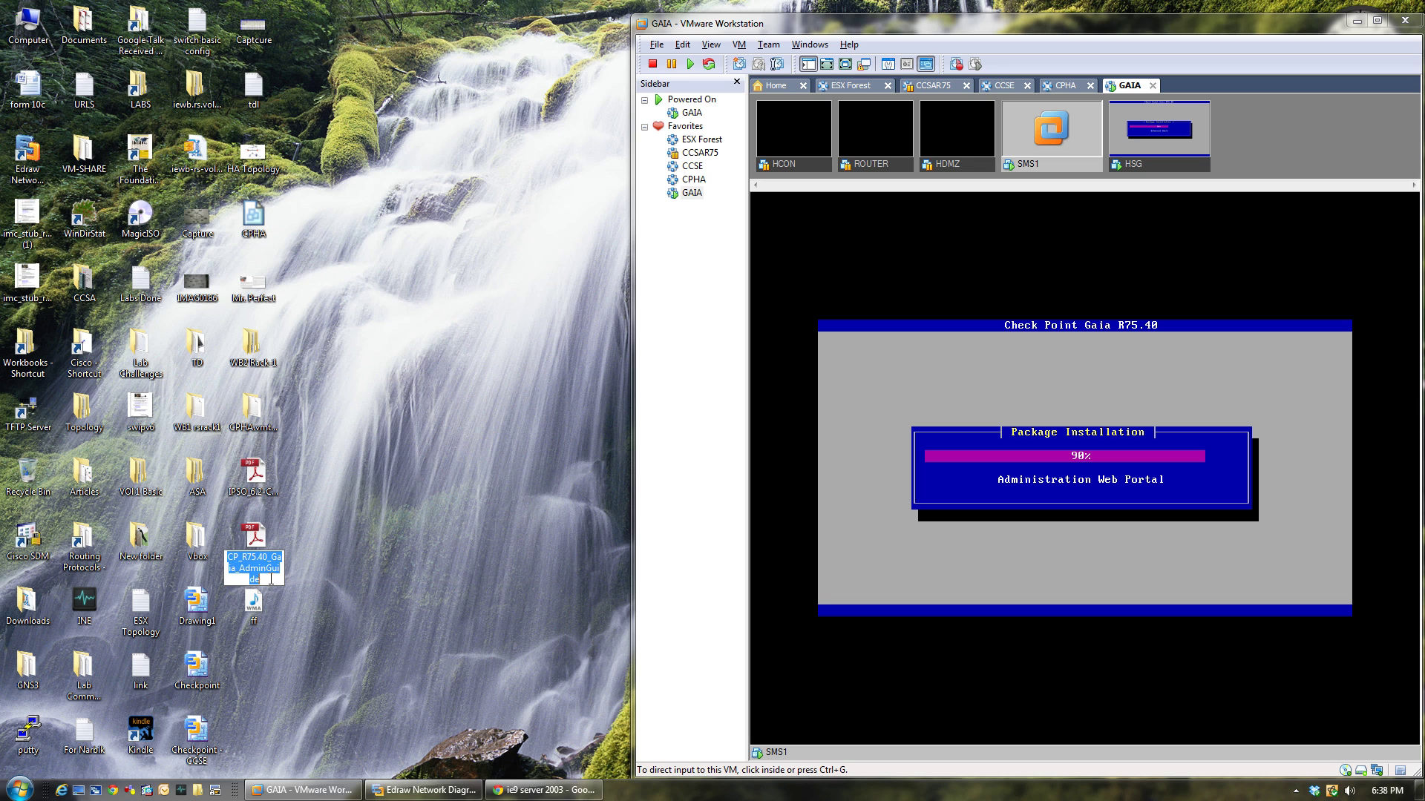
{"action": "left_click", "coordinate": [315, 561]}
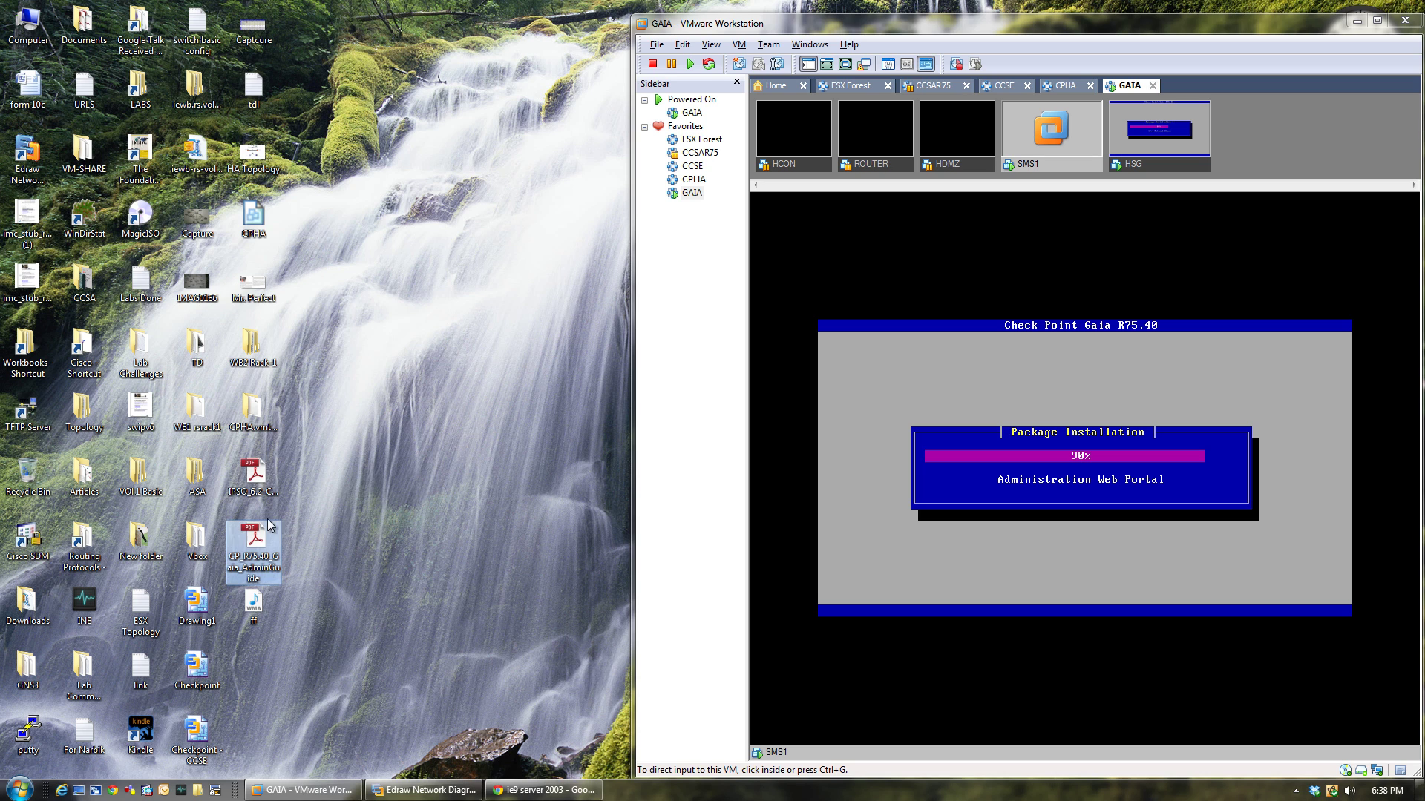
{"action": "left_click", "coordinate": [253, 496]}
{"action": "double_click", "coordinate": [254, 498]}
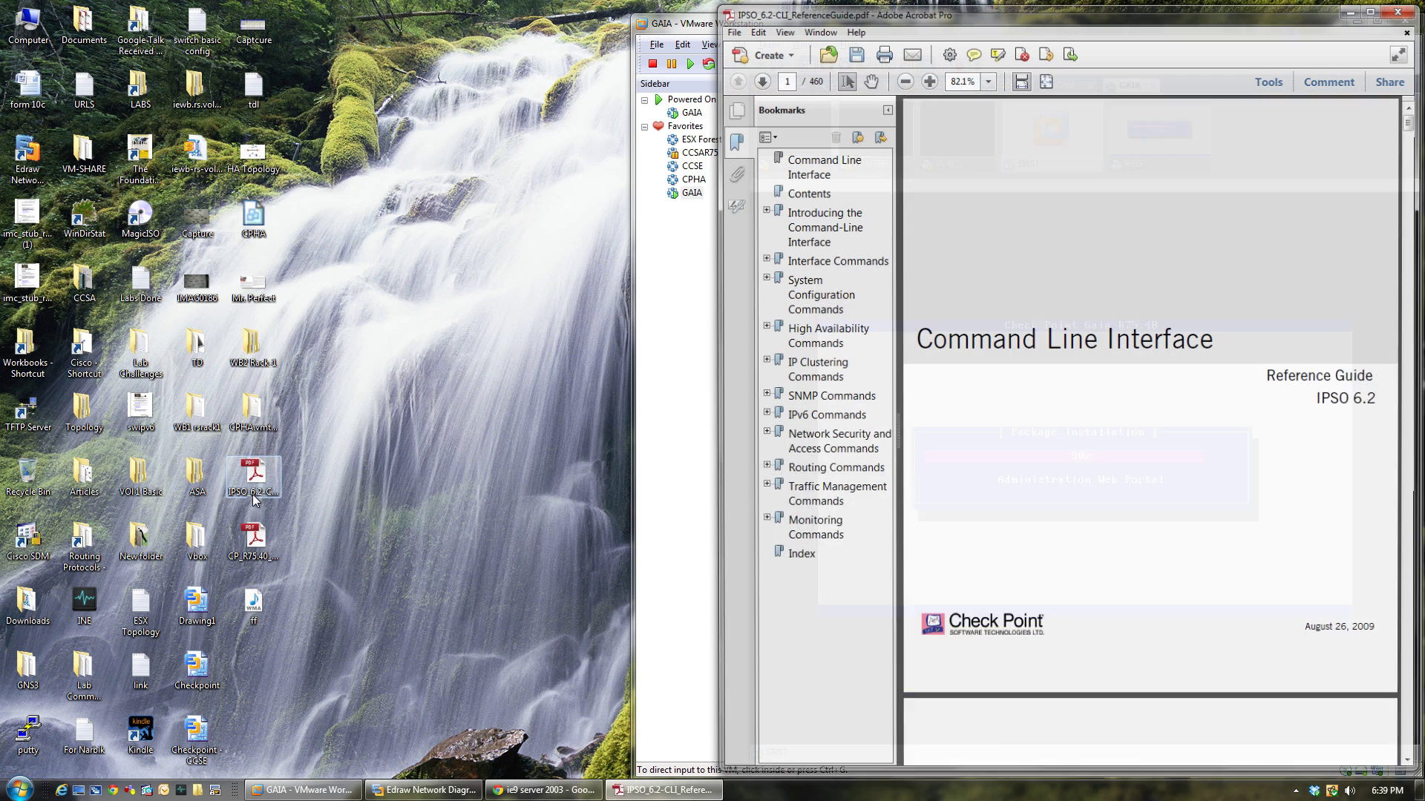
Scroll through the IPSO guide's contents pages, then minimize Adobe Acrobat.
{"action": "scroll", "coordinate": [973, 474], "scroll_direction": "down", "scroll_amount": 20}
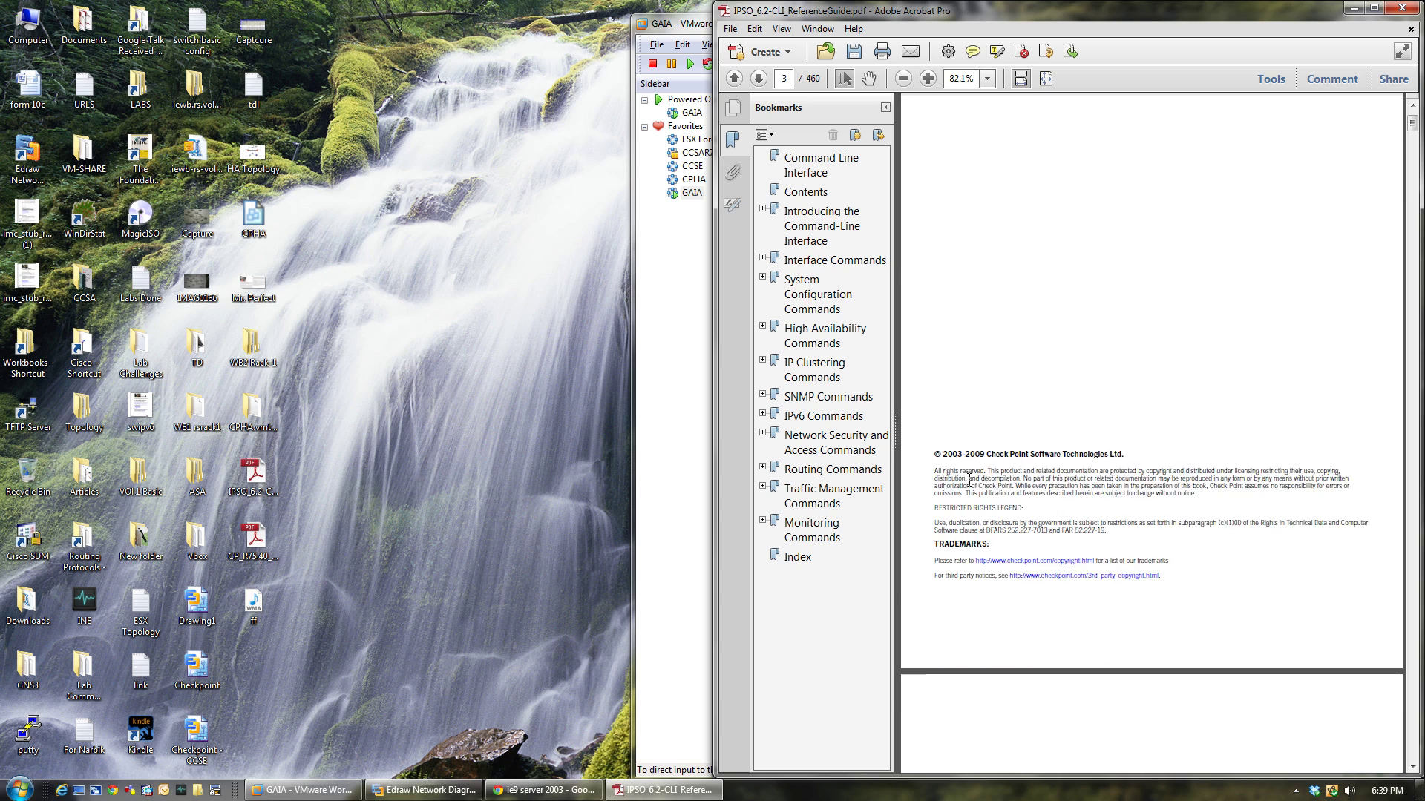
{"action": "scroll", "coordinate": [968, 483], "scroll_direction": "down", "scroll_amount": 10}
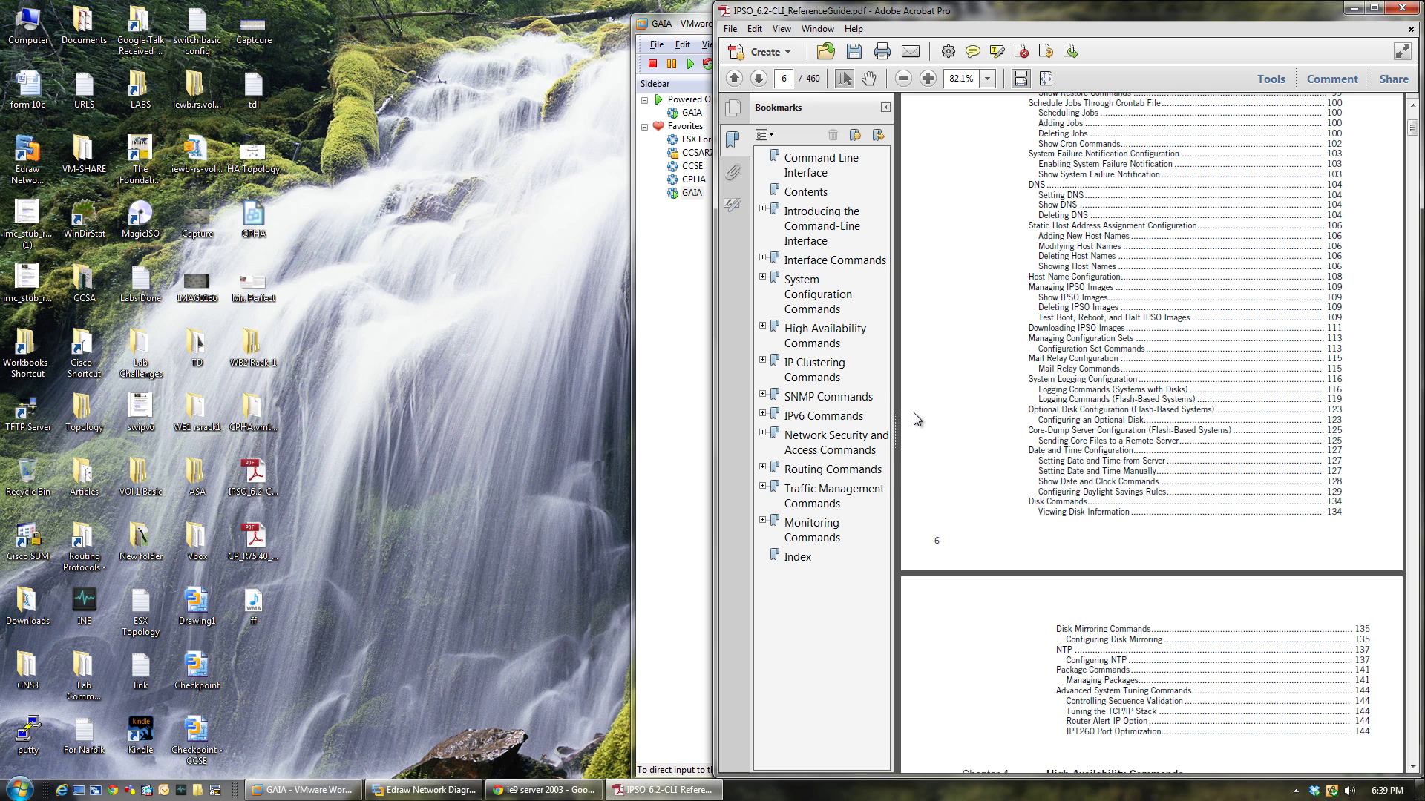
{"action": "left_click", "coordinate": [1352, 9]}
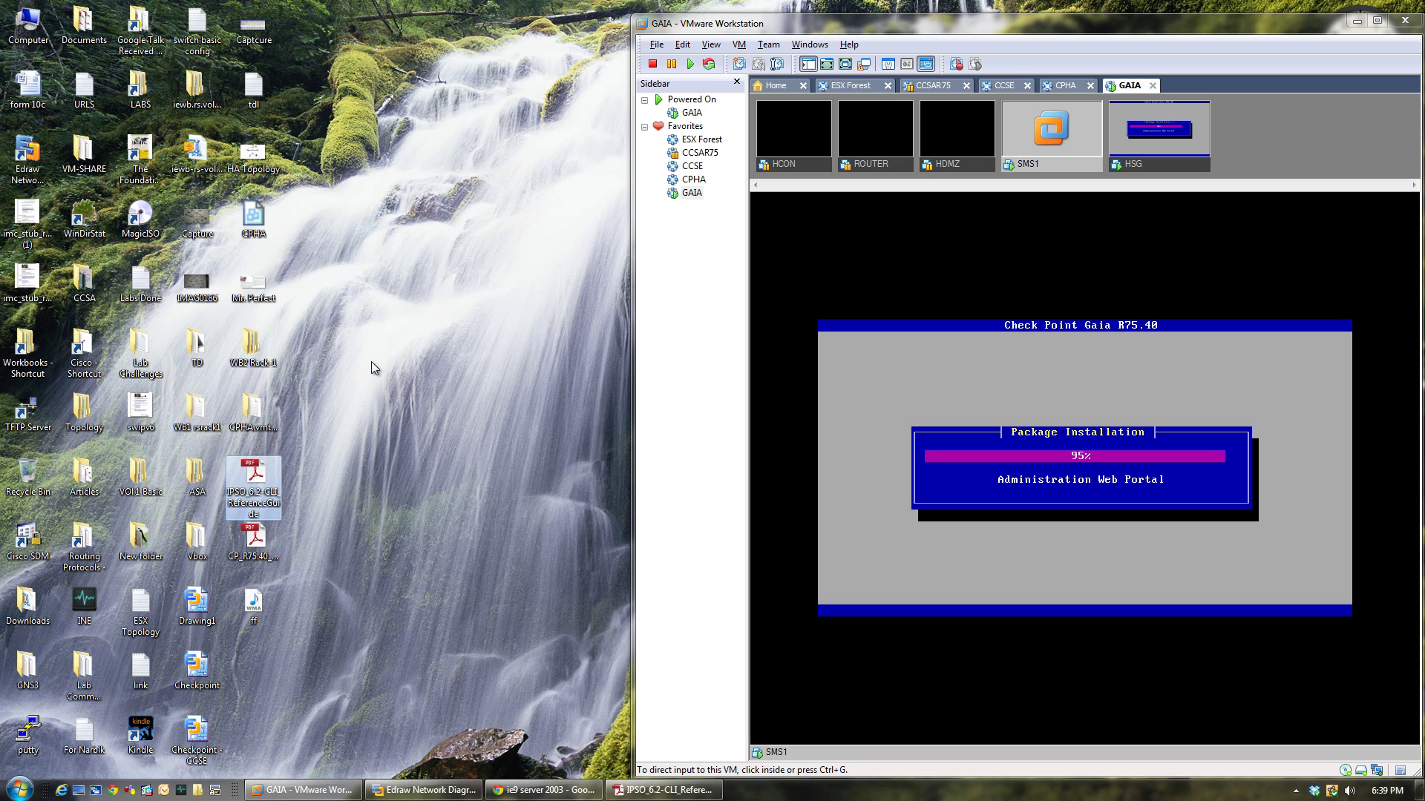
Inspect and cancel both desktop PDFs' properties, then check HSG and return to SMS1.
{"action": "right_click", "coordinate": [262, 497]}
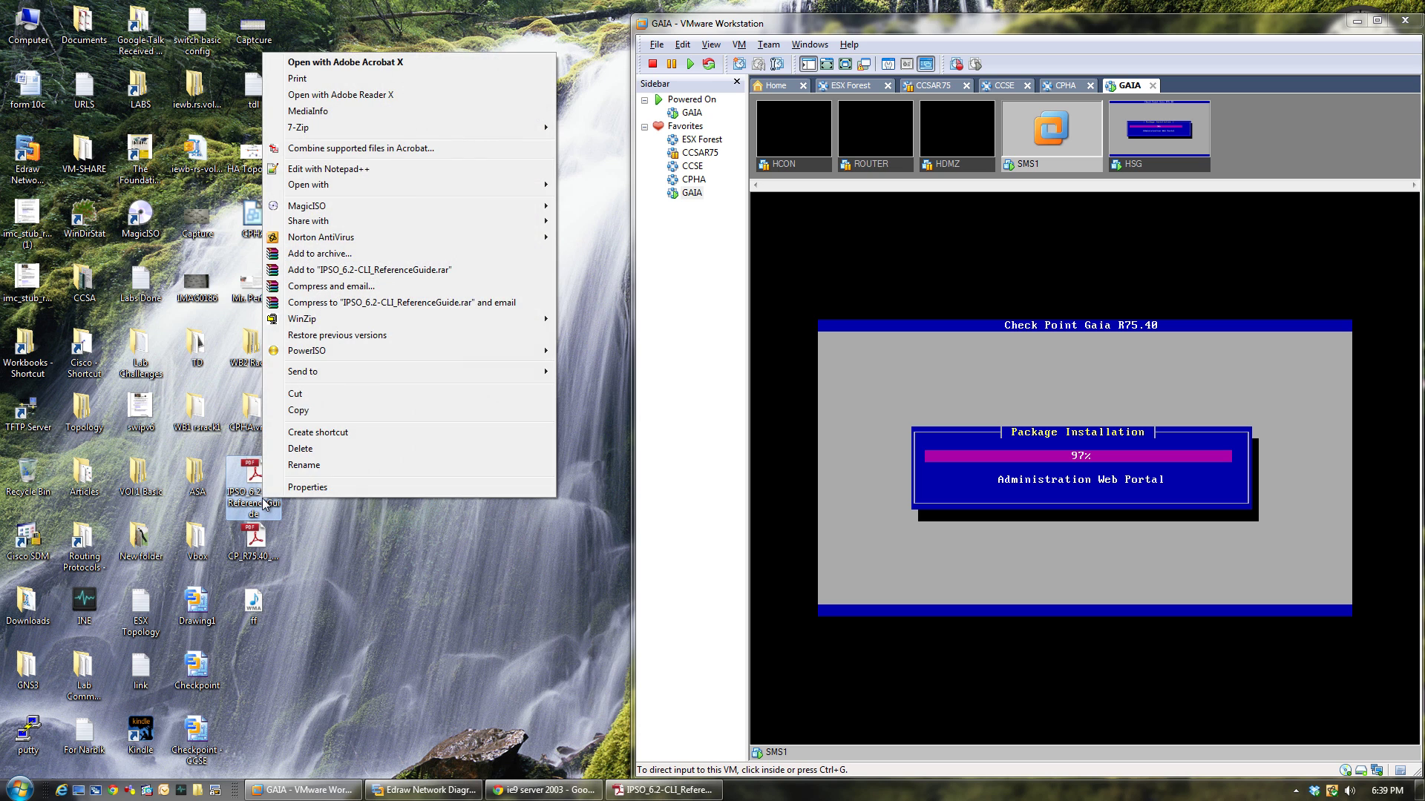
{"action": "left_click", "coordinate": [275, 488]}
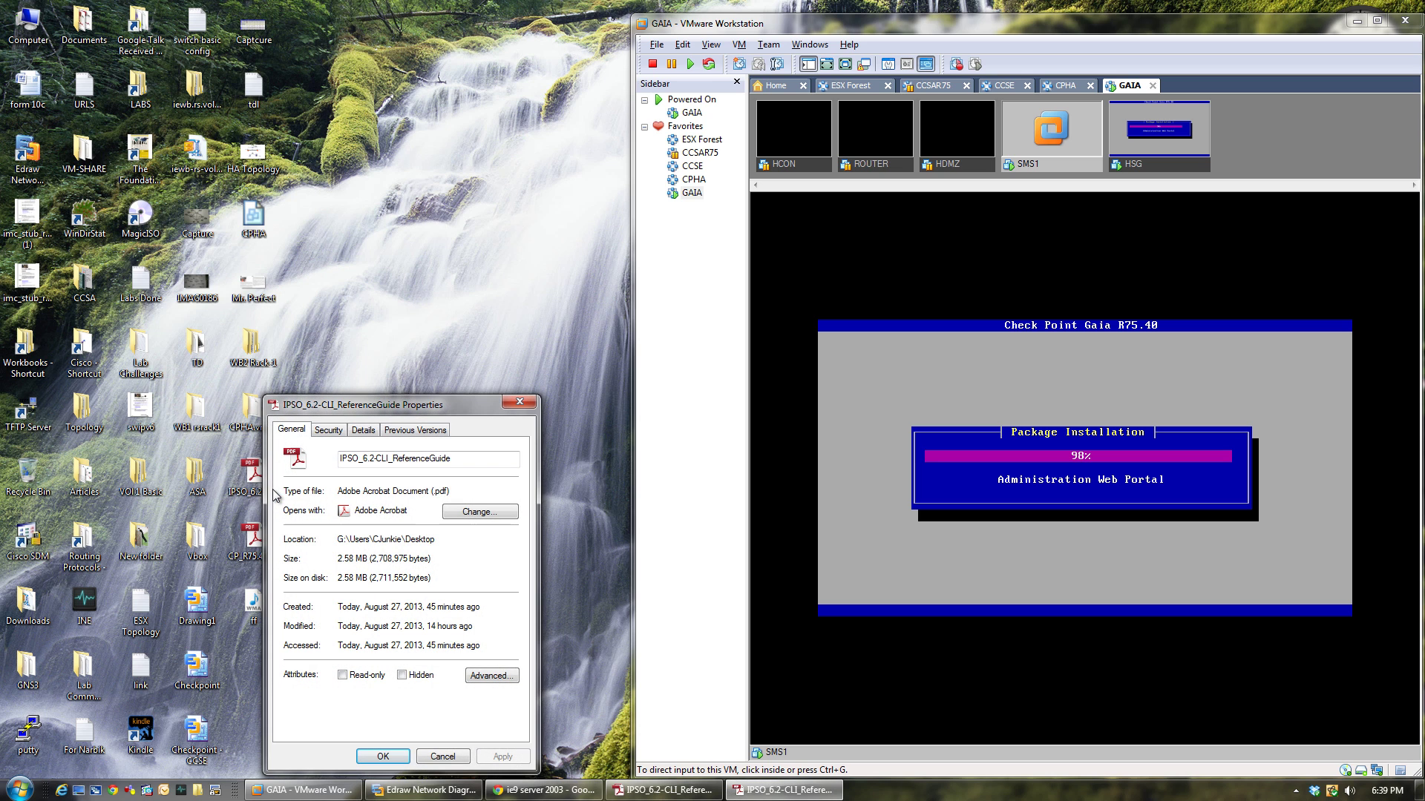
{"action": "left_click", "coordinate": [442, 756]}
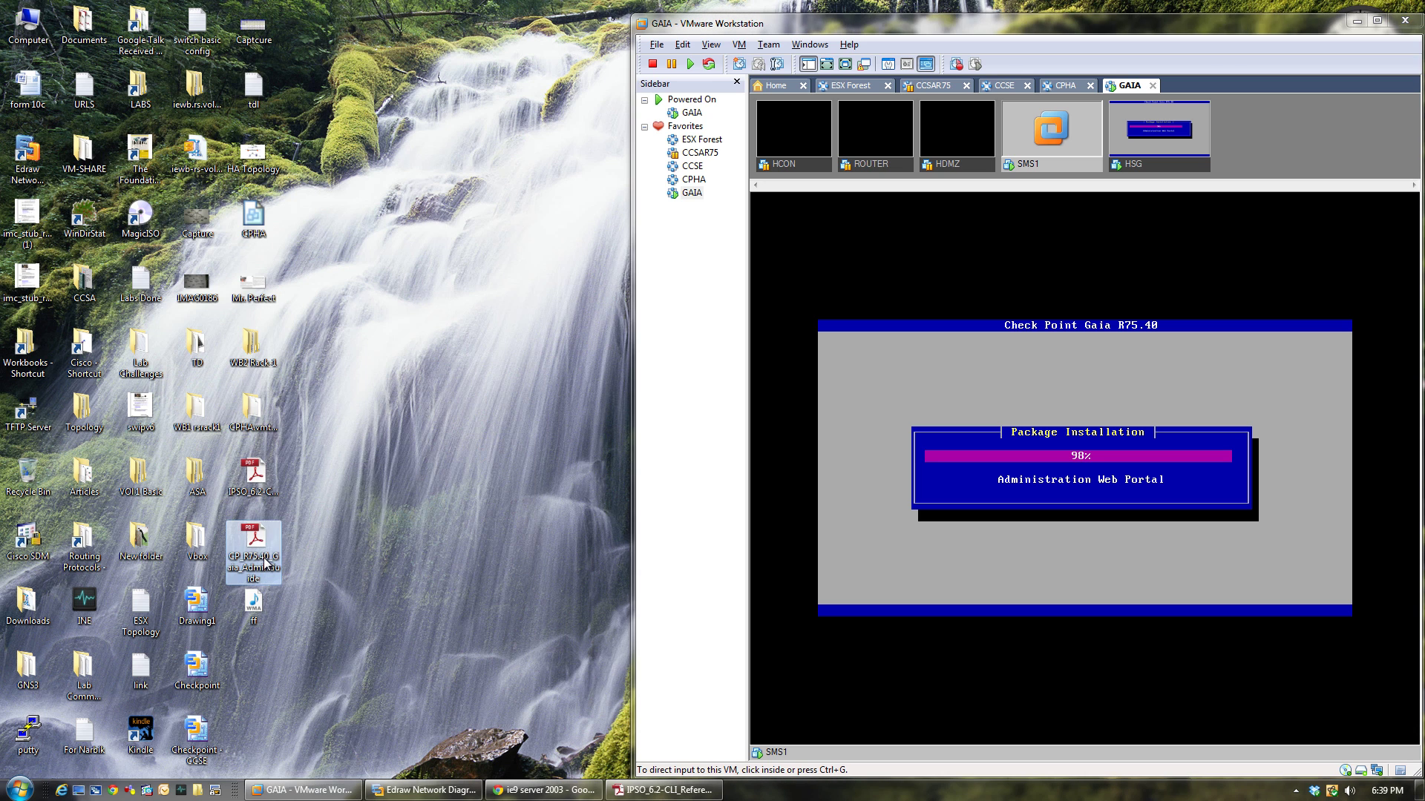
{"action": "right_click", "coordinate": [265, 564]}
{"action": "left_click", "coordinate": [297, 542]}
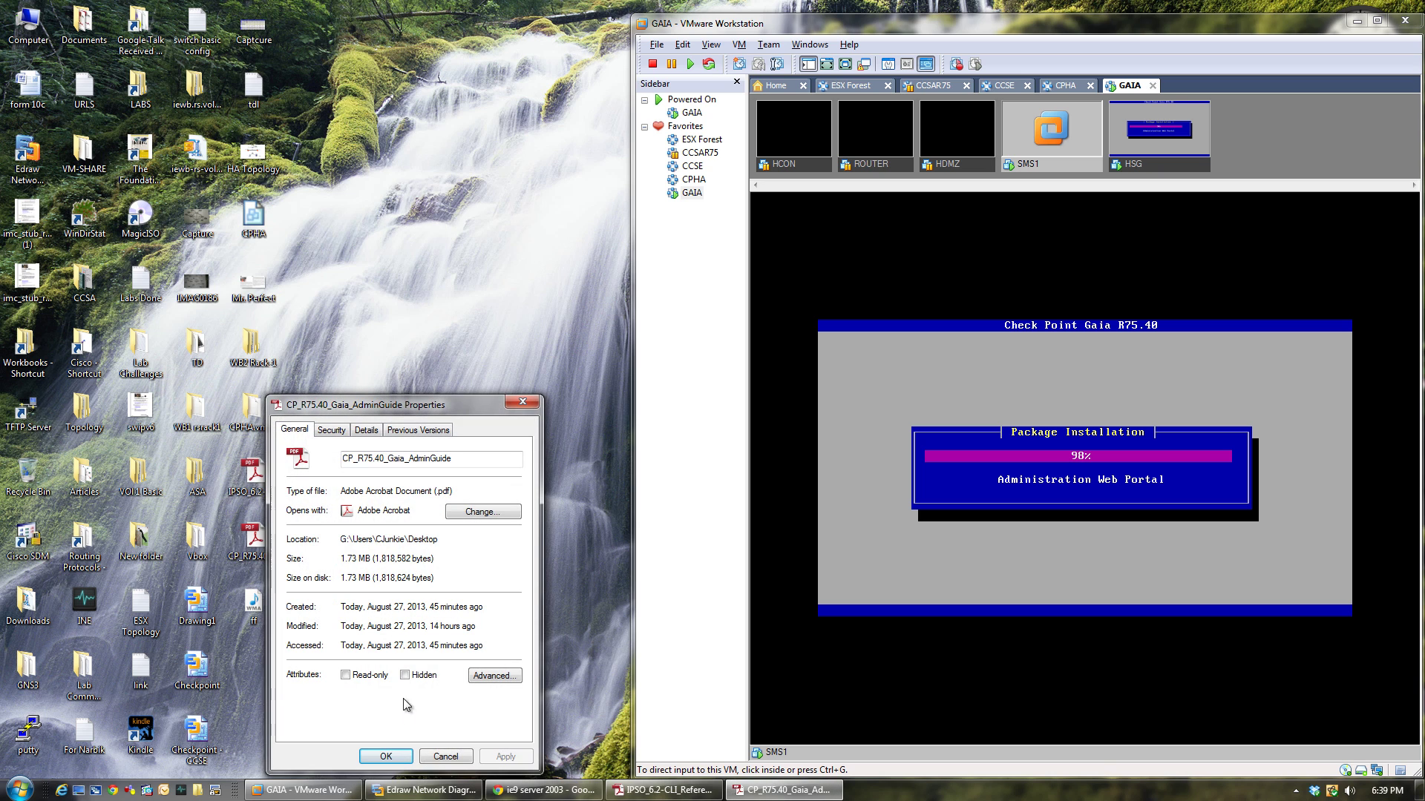
{"action": "left_click", "coordinate": [444, 757]}
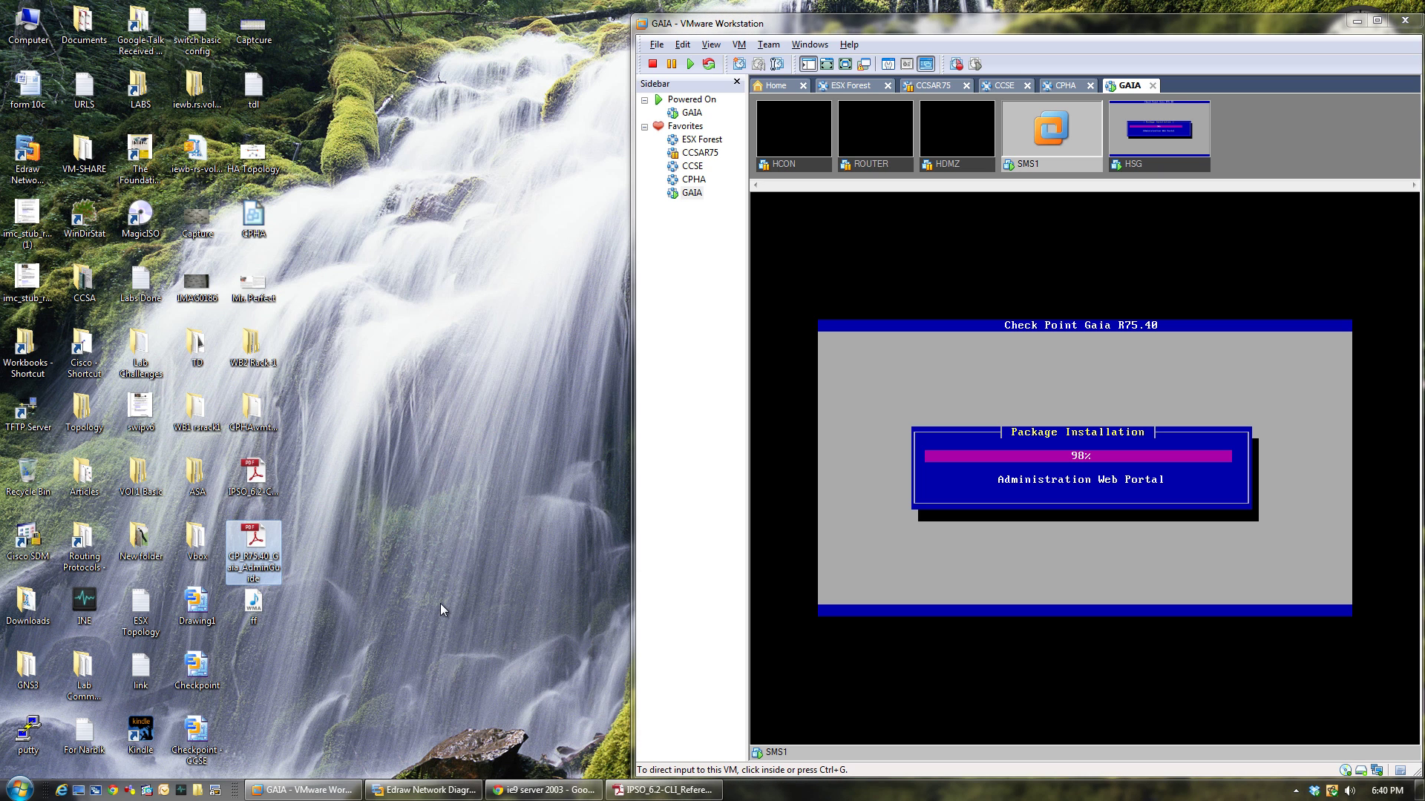
{"action": "left_click", "coordinate": [1151, 165]}
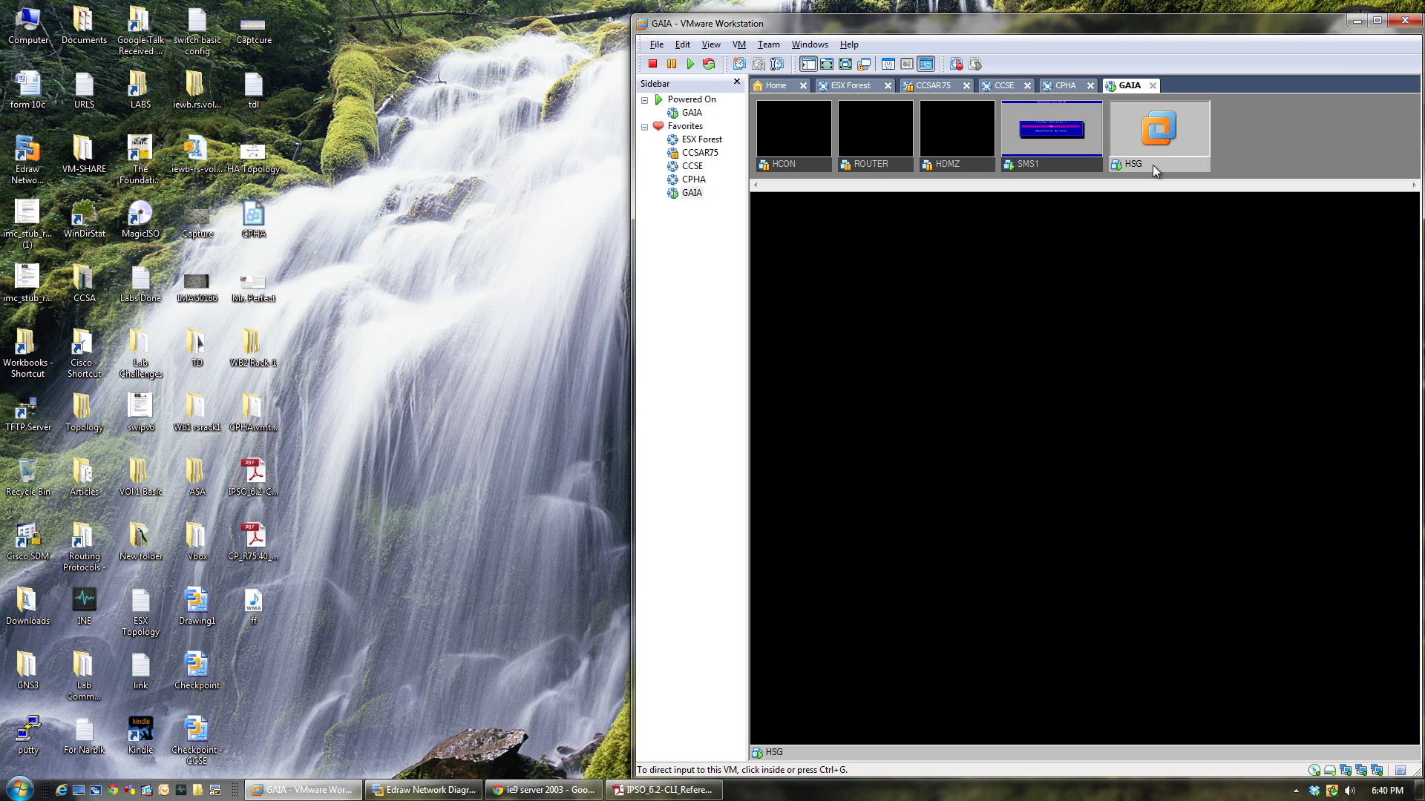
{"action": "left_click", "coordinate": [1174, 165]}
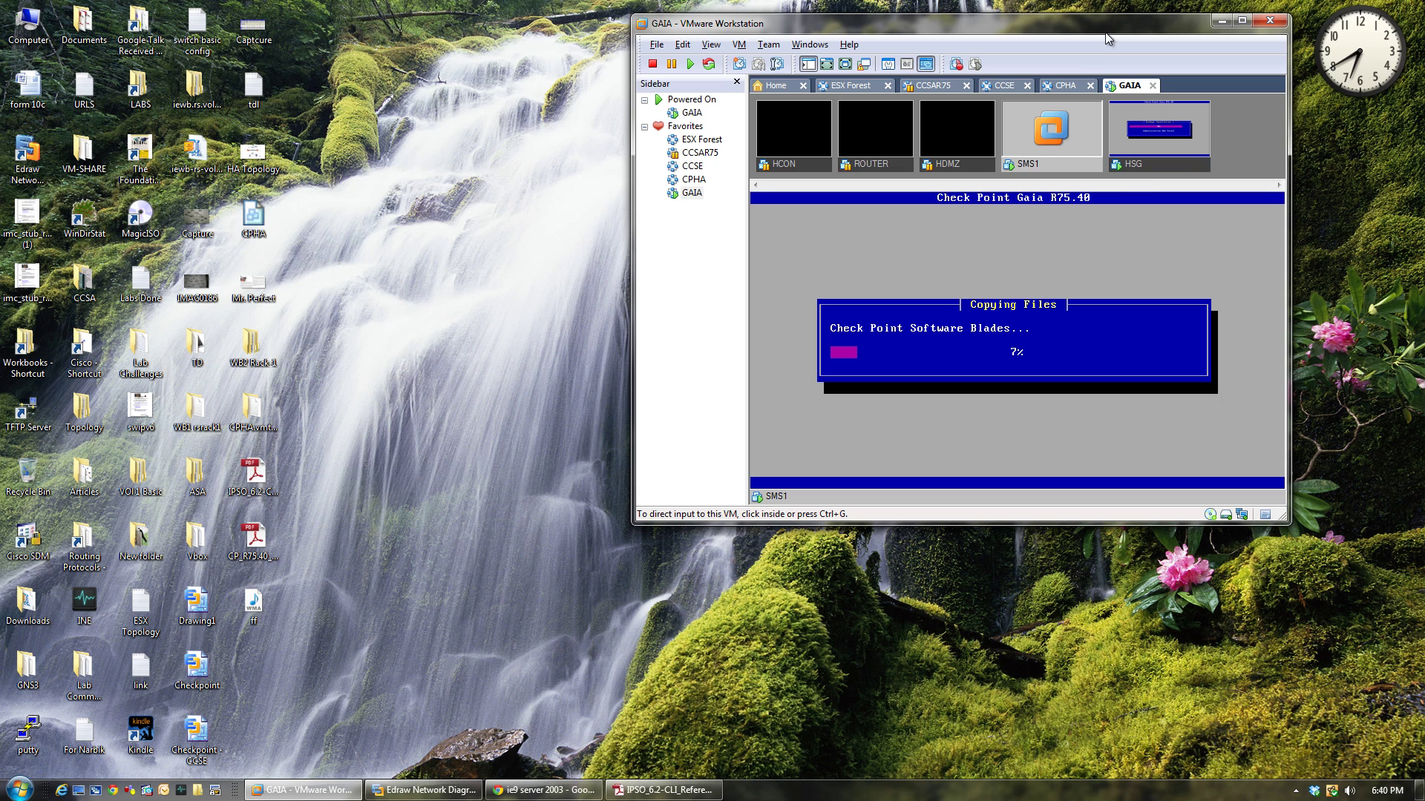
Maximize VMware Workstation and start Windows Task Manager from the taskbar.
{"action": "left_click", "coordinate": [1240, 21]}
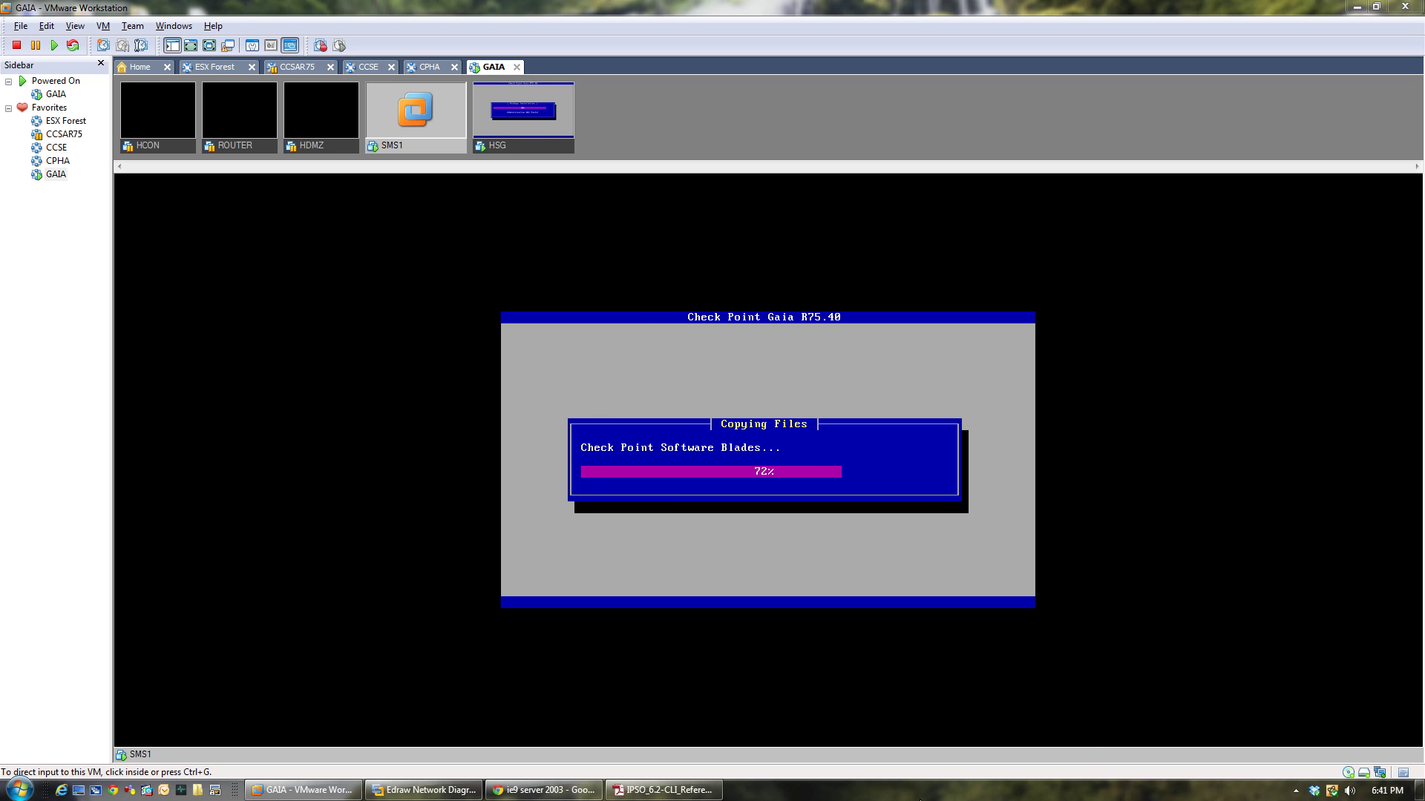
{"action": "right_click", "coordinate": [922, 794]}
{"action": "left_click", "coordinate": [954, 750]}
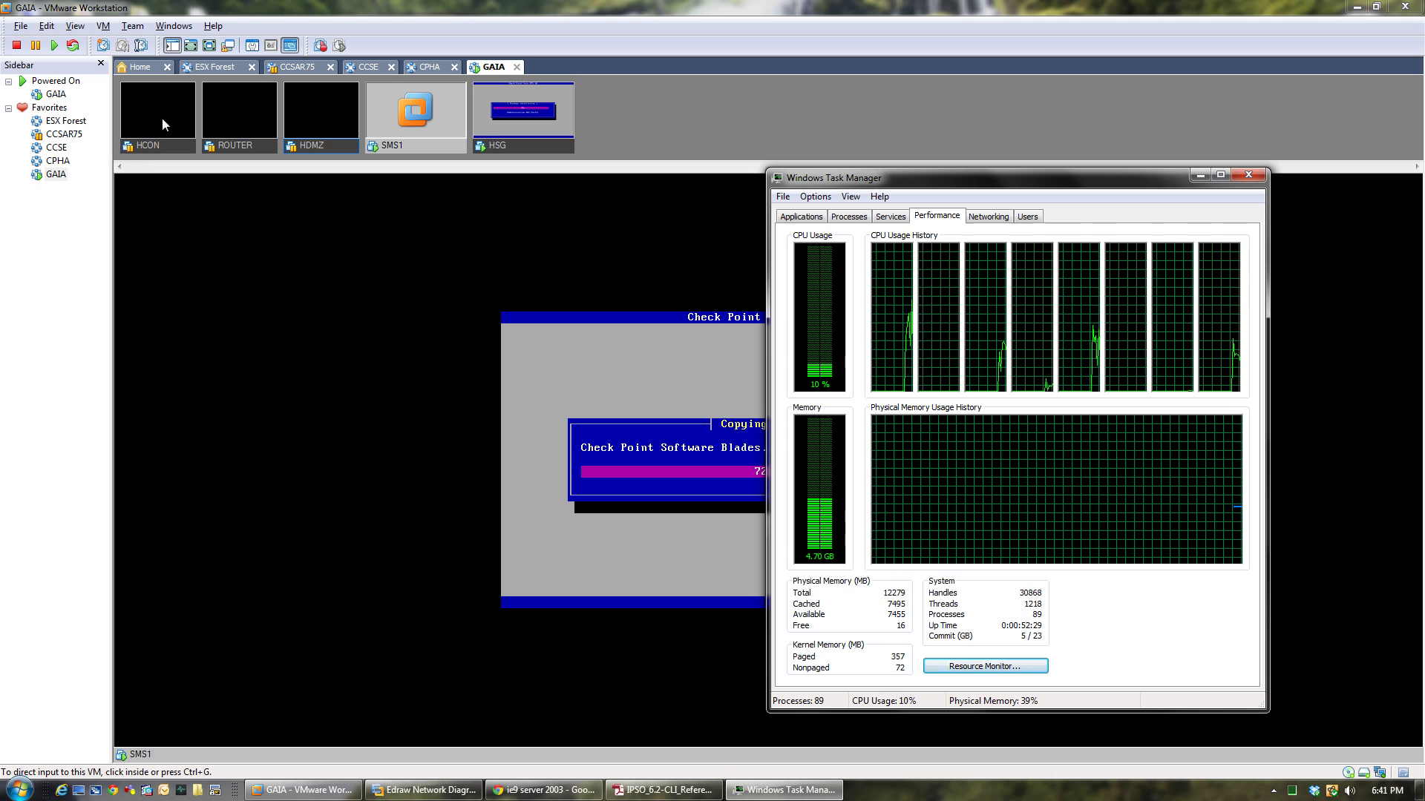
Minimize Task Manager to reveal SMS1's completed Gaia R75.40 installation.
{"action": "left_click", "coordinate": [1199, 177]}
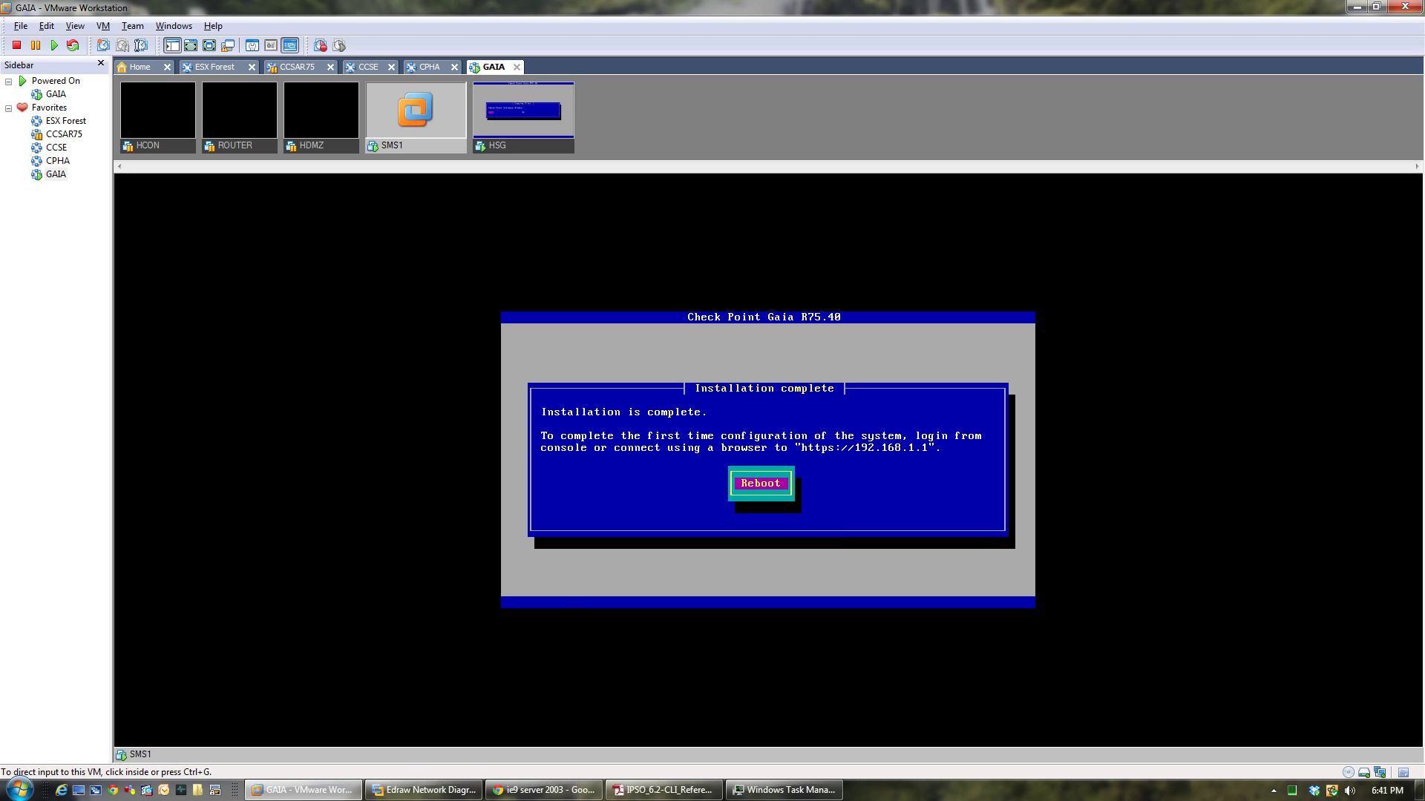
Reboot SMS1 from its installation-complete screen and release input from the VM.
{"action": "left_click", "coordinate": [668, 504]}
{"action": "key", "text": "Return"}
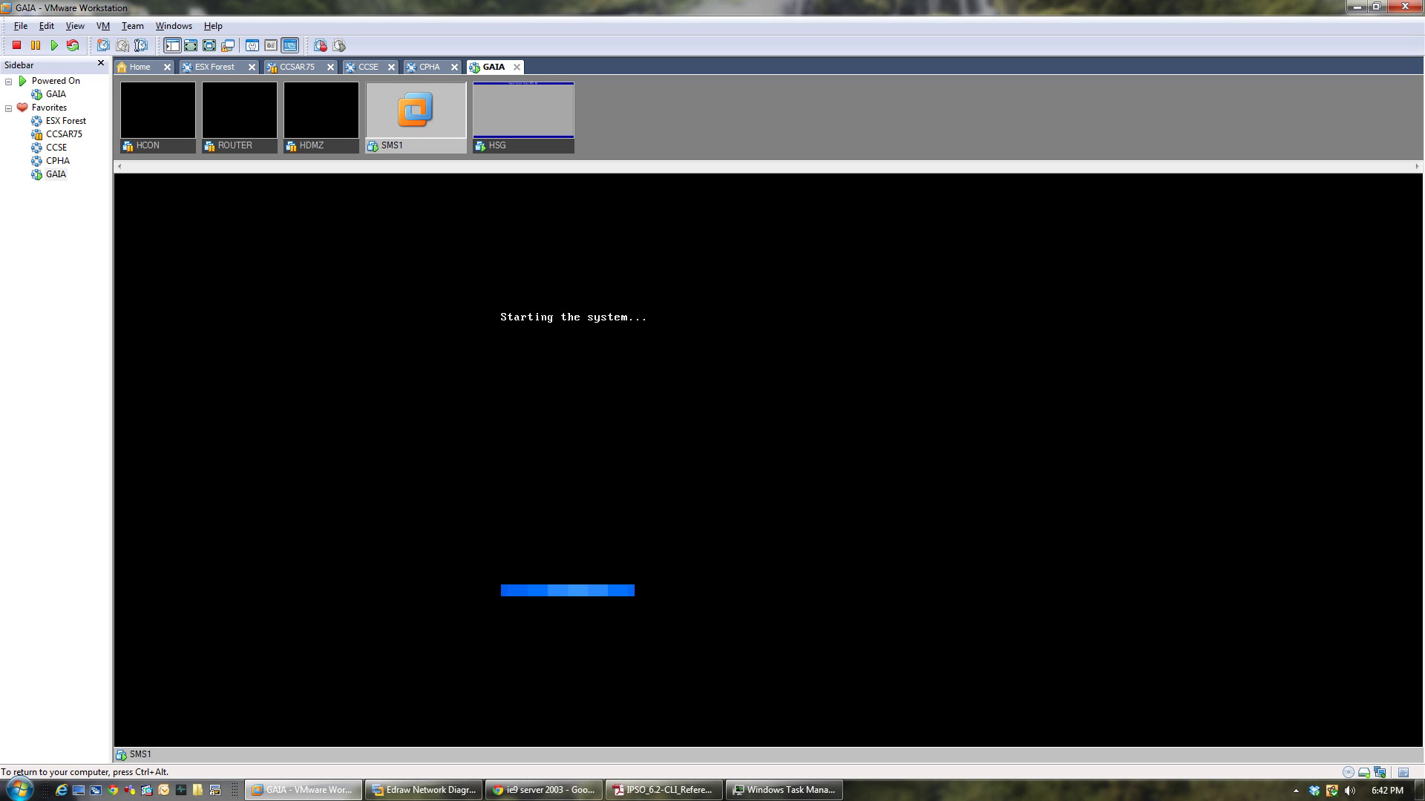
{"action": "key", "text": "ctrl+alt"}
Reboot HSG after its completed installation, then return to the SMS1 console.
{"action": "left_click", "coordinate": [541, 142]}
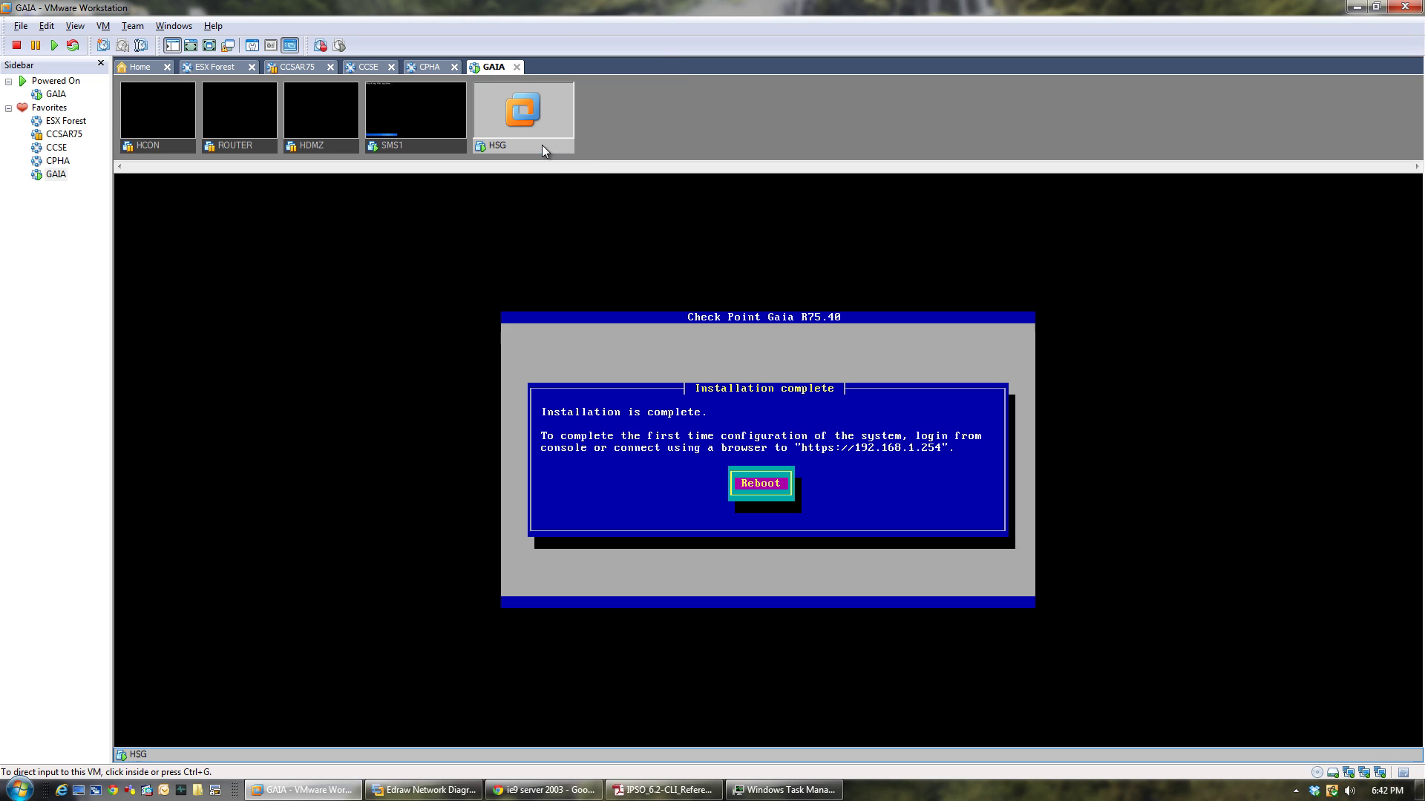
{"action": "left_click", "coordinate": [762, 419]}
{"action": "key", "text": "Return"}
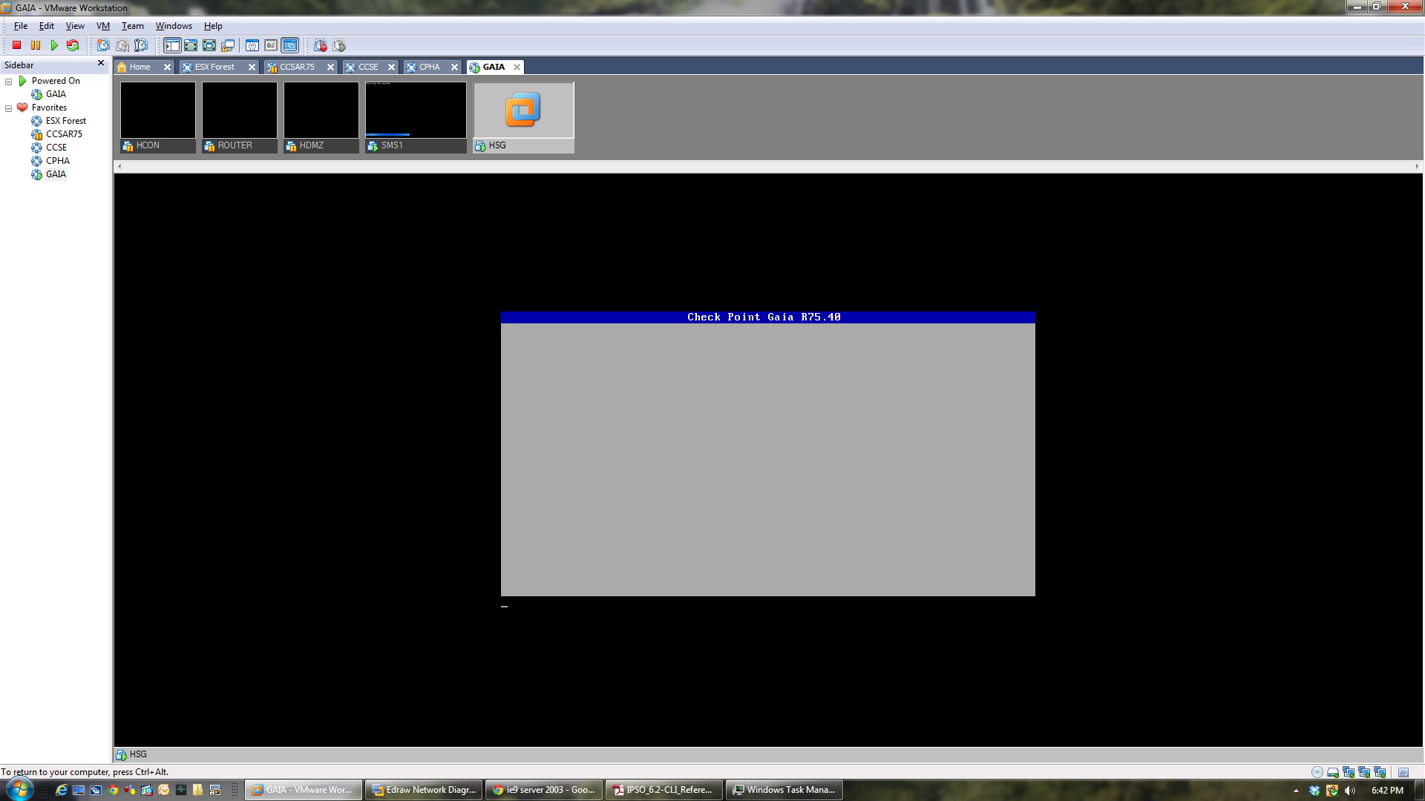
{"action": "key", "text": "ctrl+alt"}
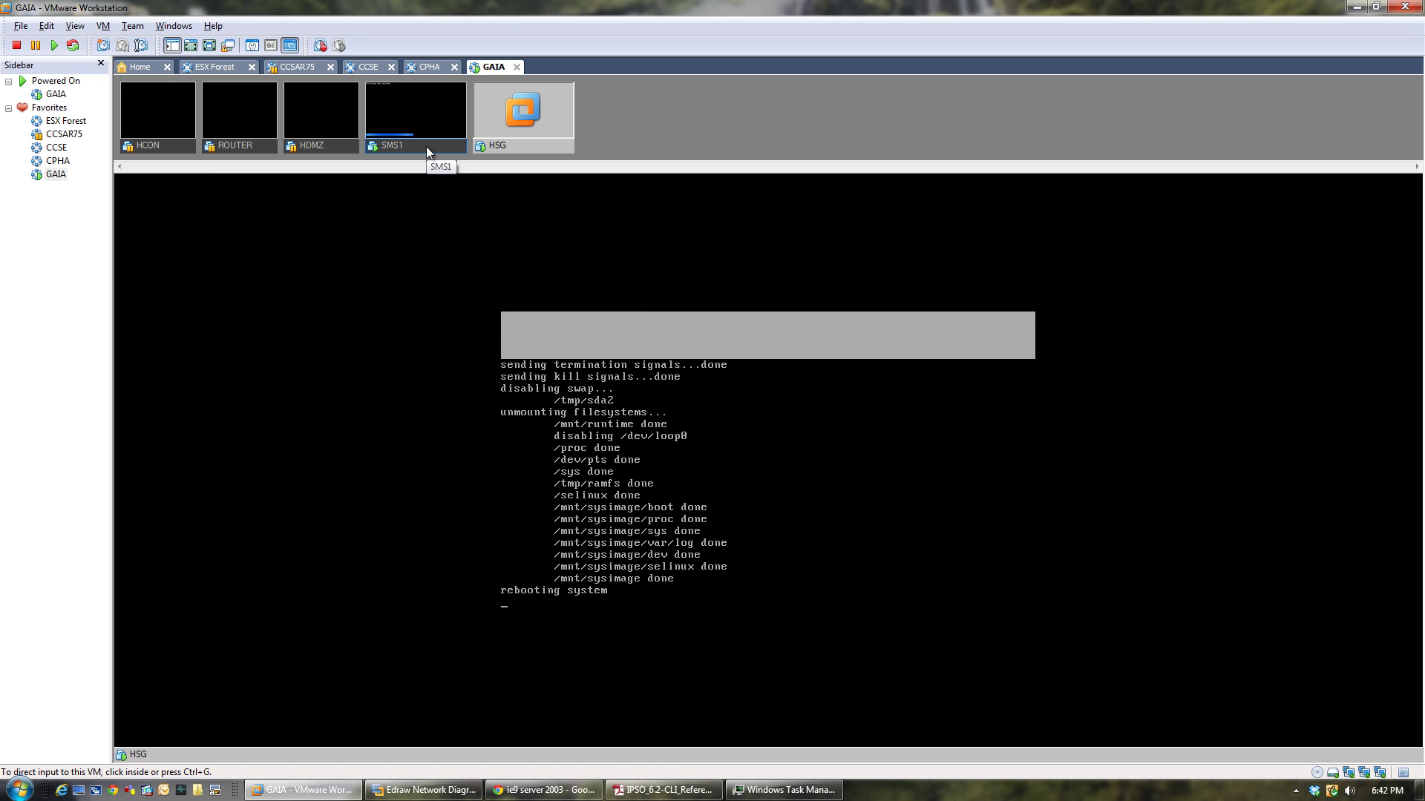
{"action": "left_click", "coordinate": [426, 146]}
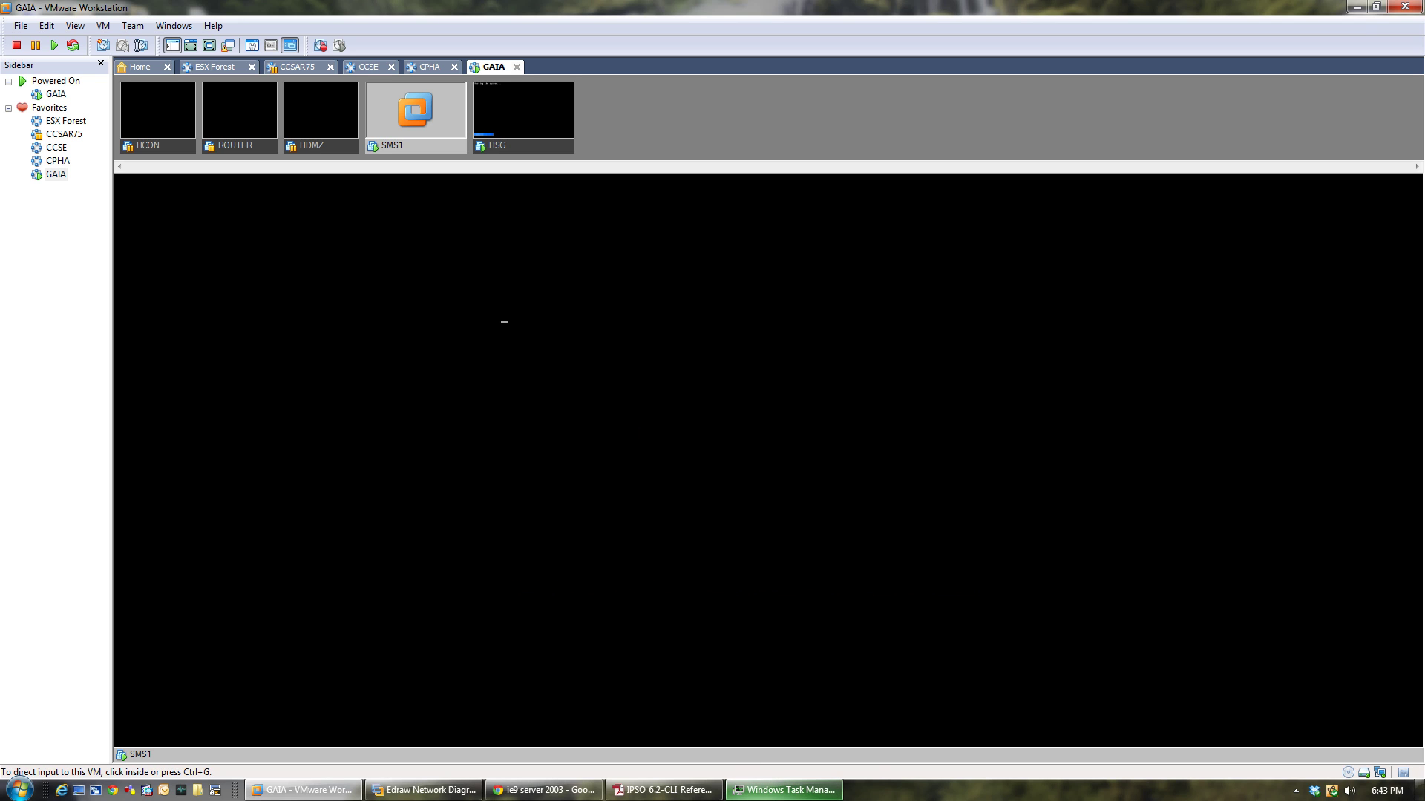
Bring up SMS1's login prompt, toggling Task Manager away and releasing VM input.
{"action": "left_click", "coordinate": [784, 790]}
{"action": "left_click", "coordinate": [784, 789]}
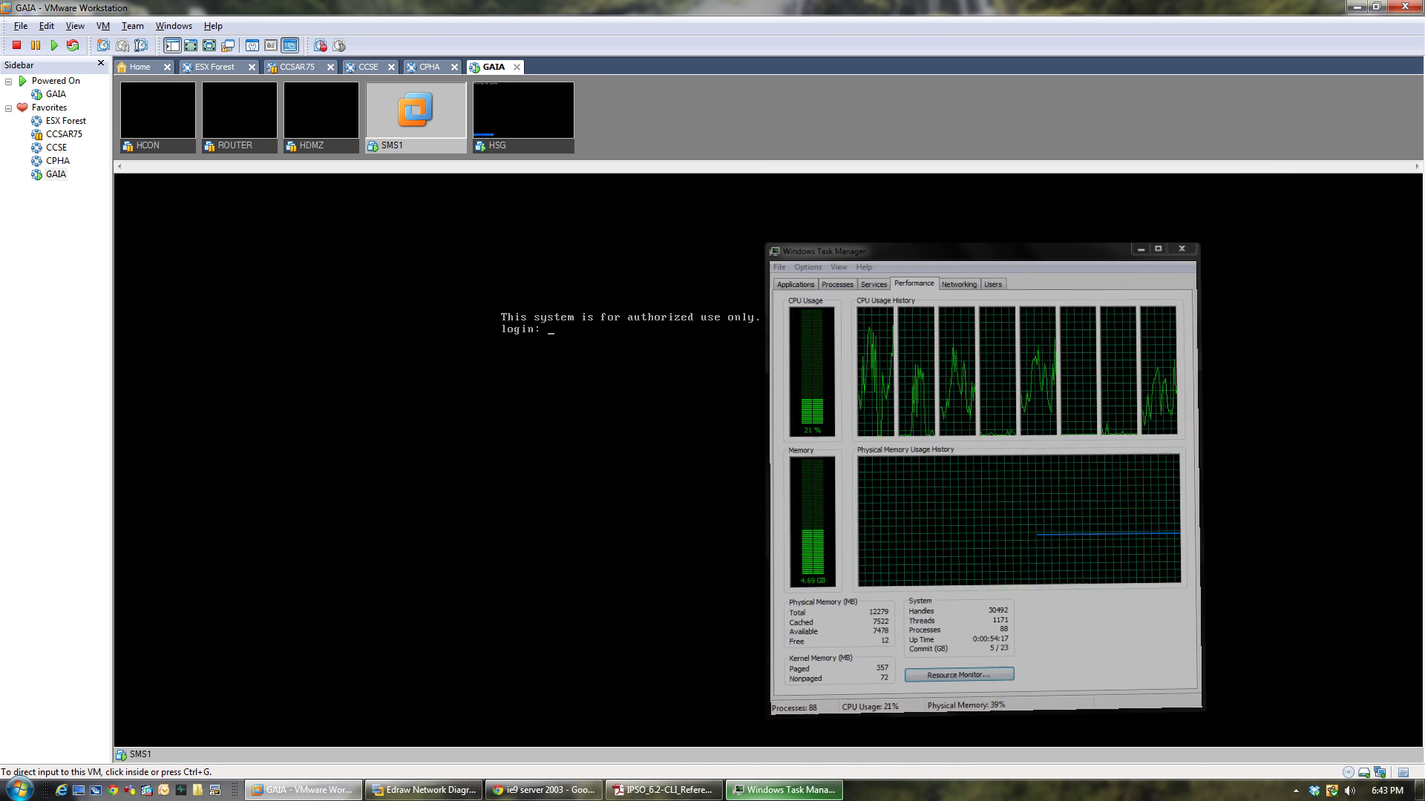
{"action": "key", "text": "ctrl+g"}
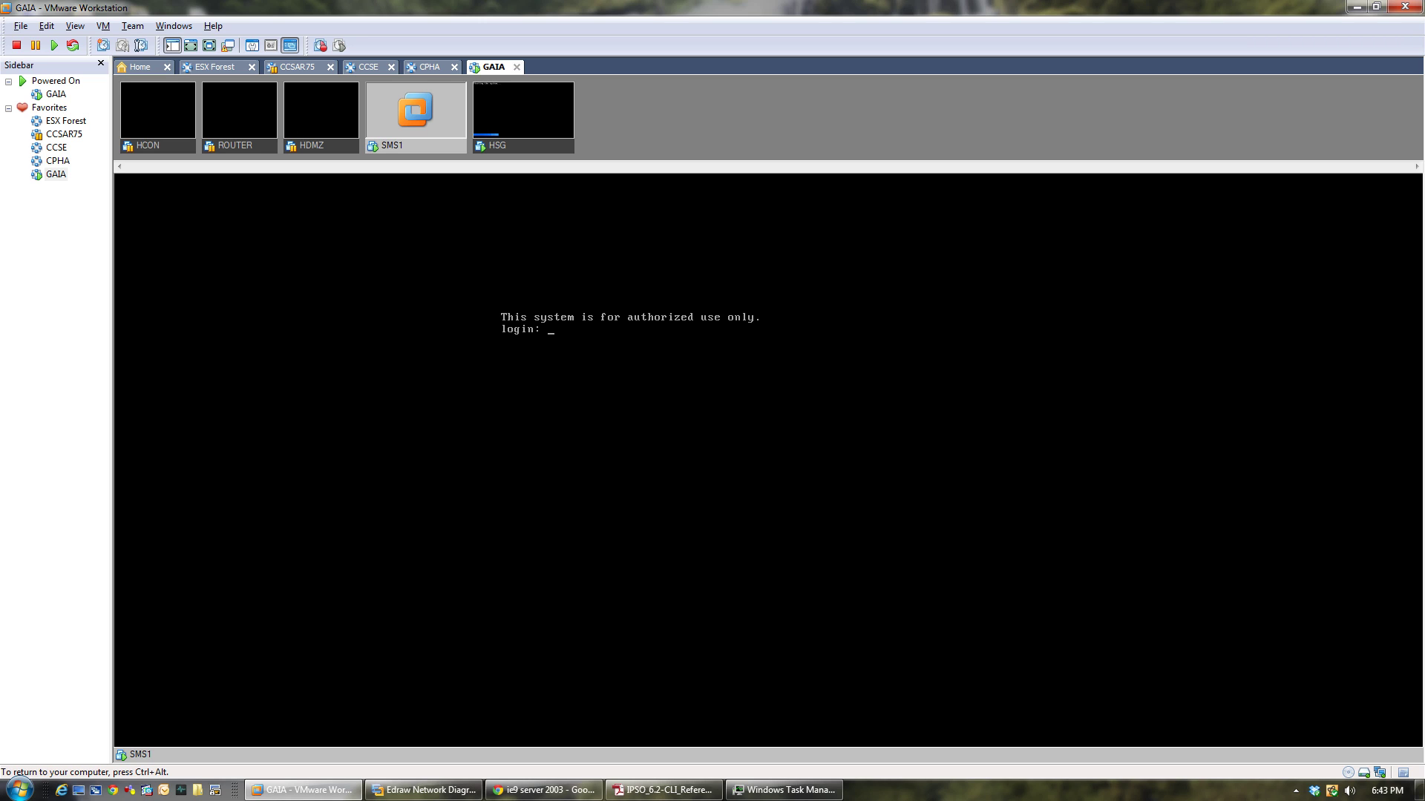
{"action": "key", "text": "ctrl+alt"}
{"action": "left_click", "coordinate": [591, 341]}
{"action": "key", "text": "ctrl+alt"}
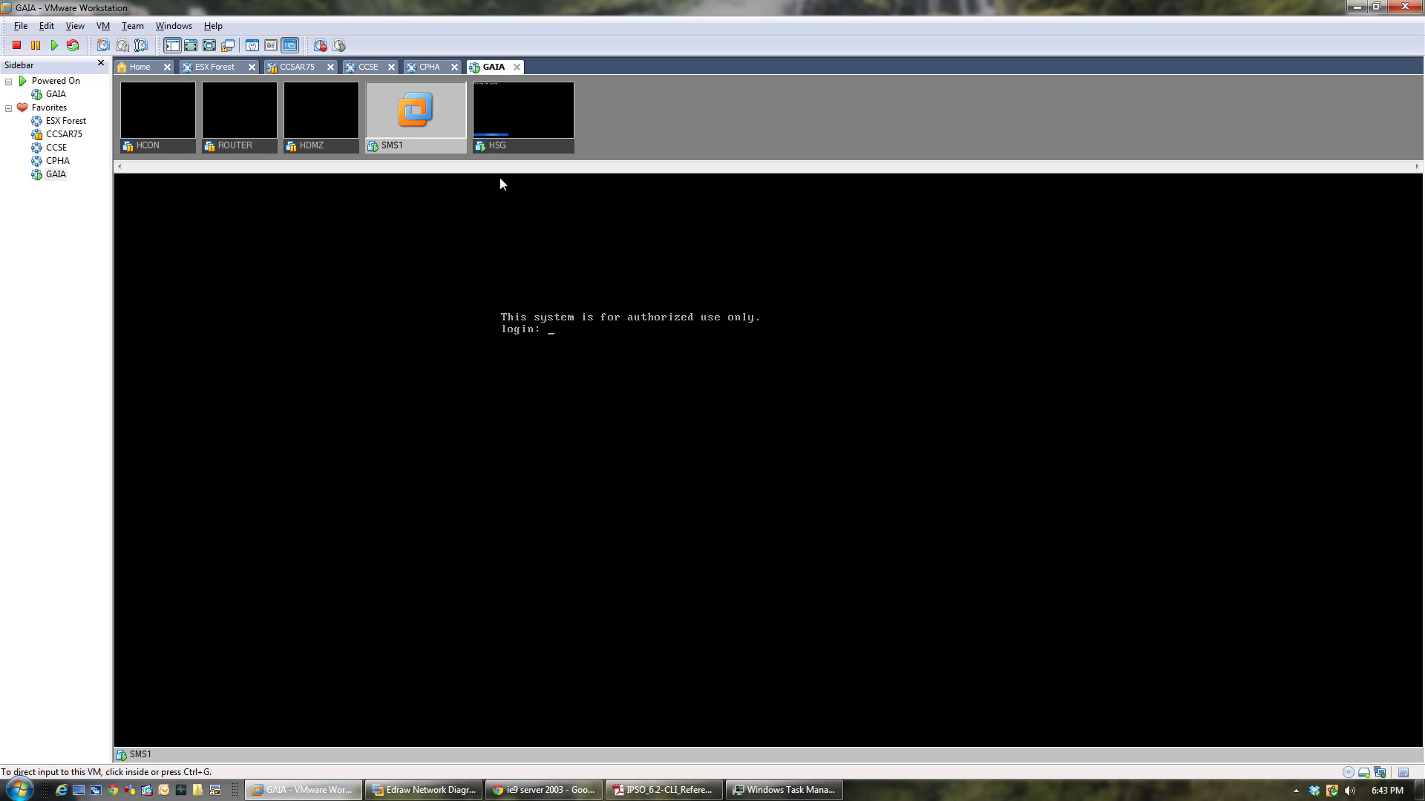
Alternate between the HSG and SMS1 consoles while HSG boots to its login prompt.
{"action": "left_click", "coordinate": [522, 149]}
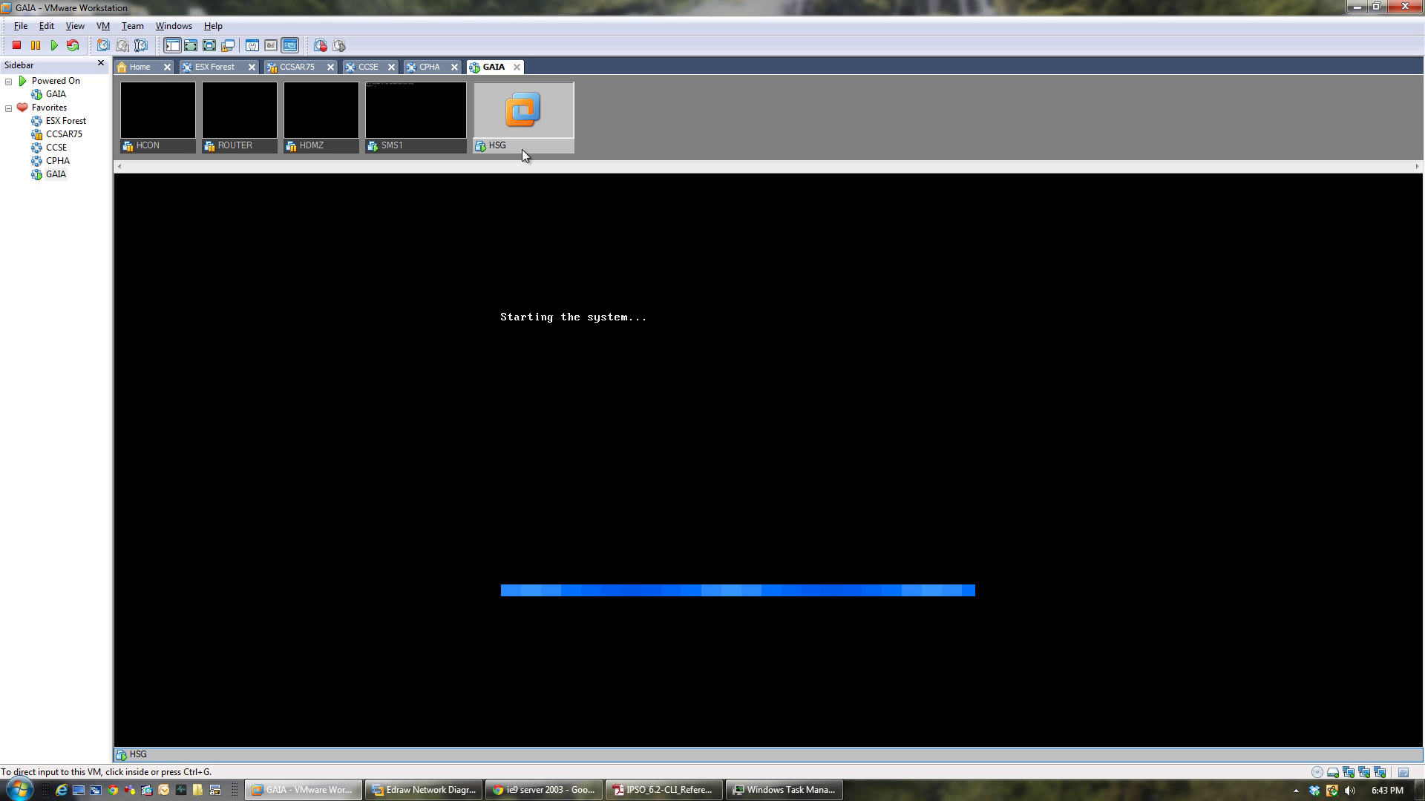
{"action": "left_click", "coordinate": [406, 144]}
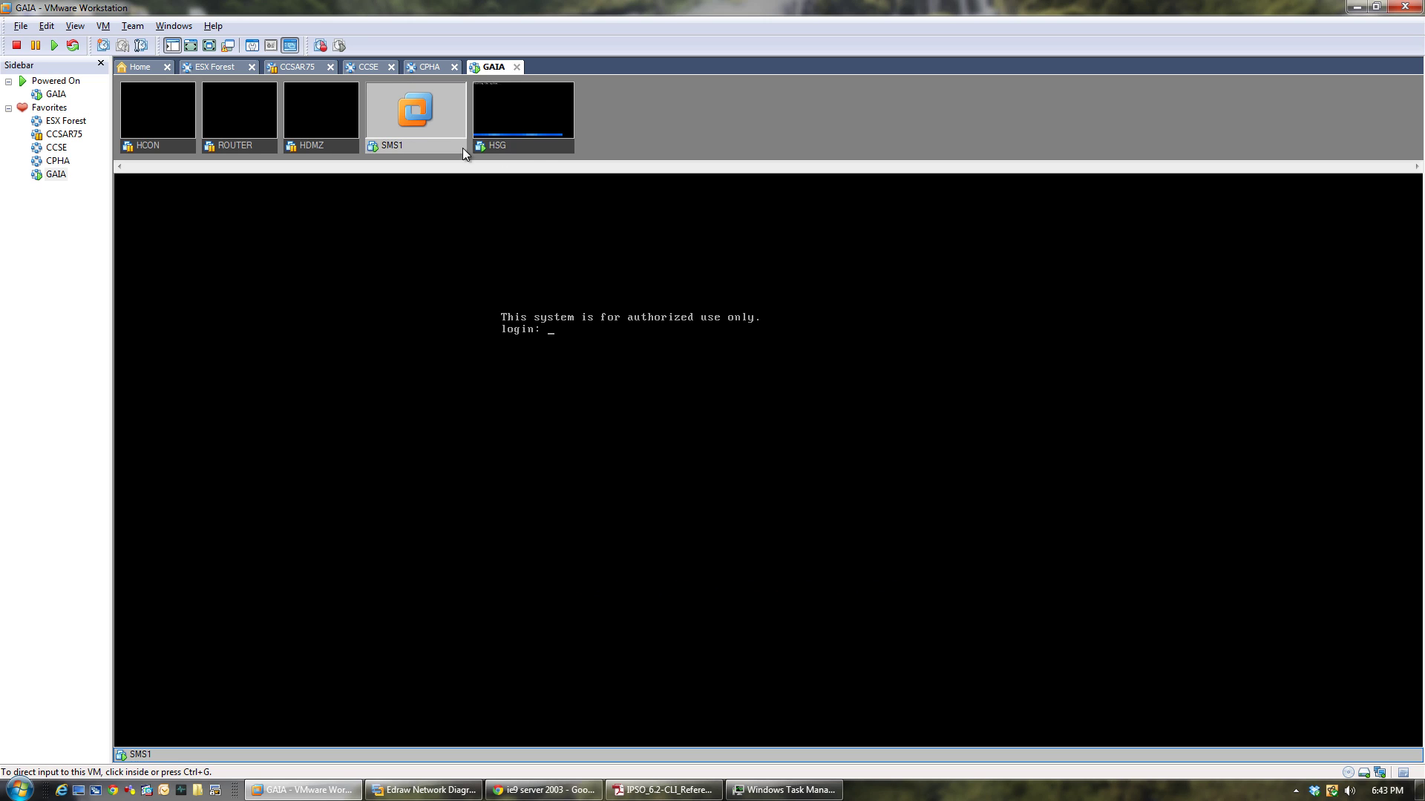
{"action": "left_click", "coordinate": [544, 147]}
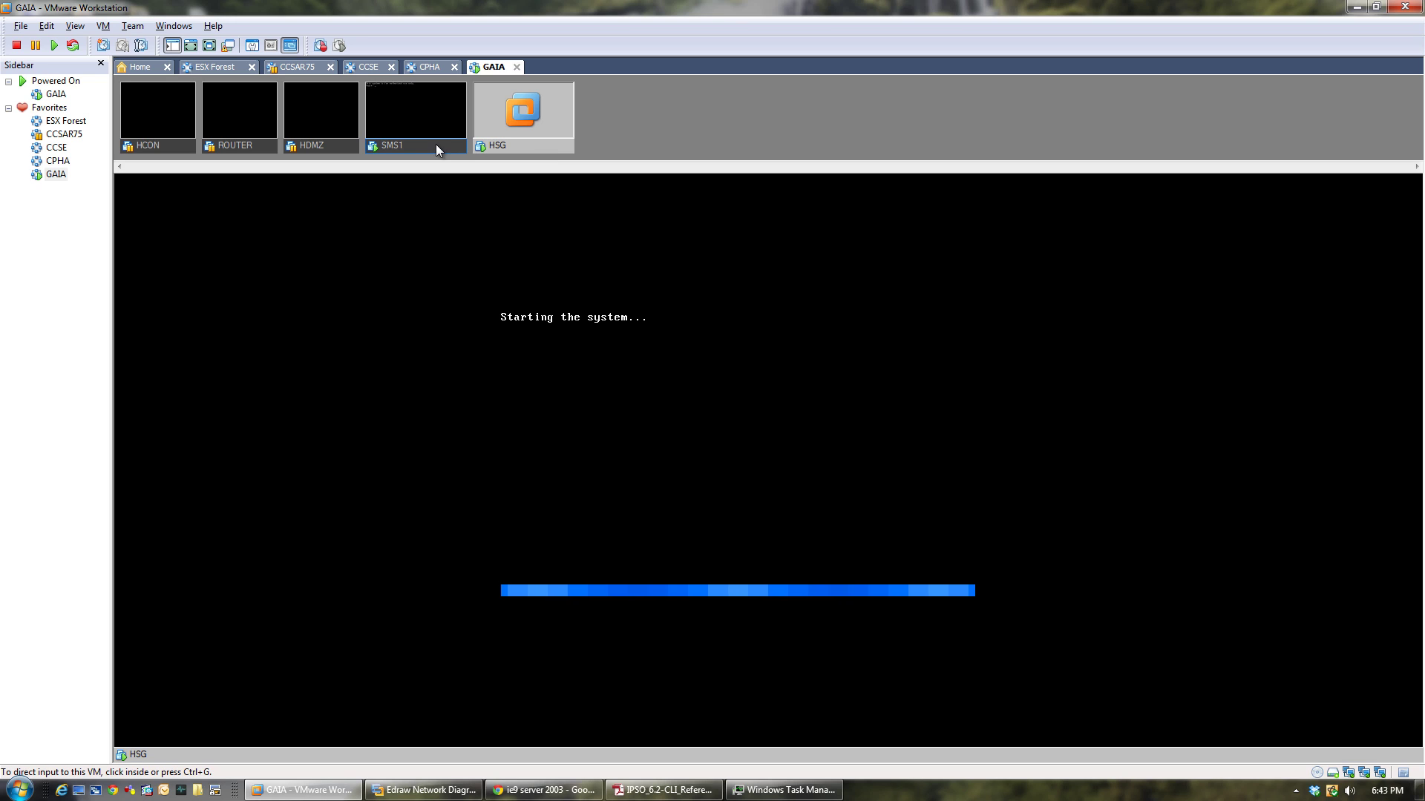
{"action": "left_click", "coordinate": [436, 144]}
{"action": "left_click", "coordinate": [533, 144]}
{"action": "left_click", "coordinate": [423, 142]}
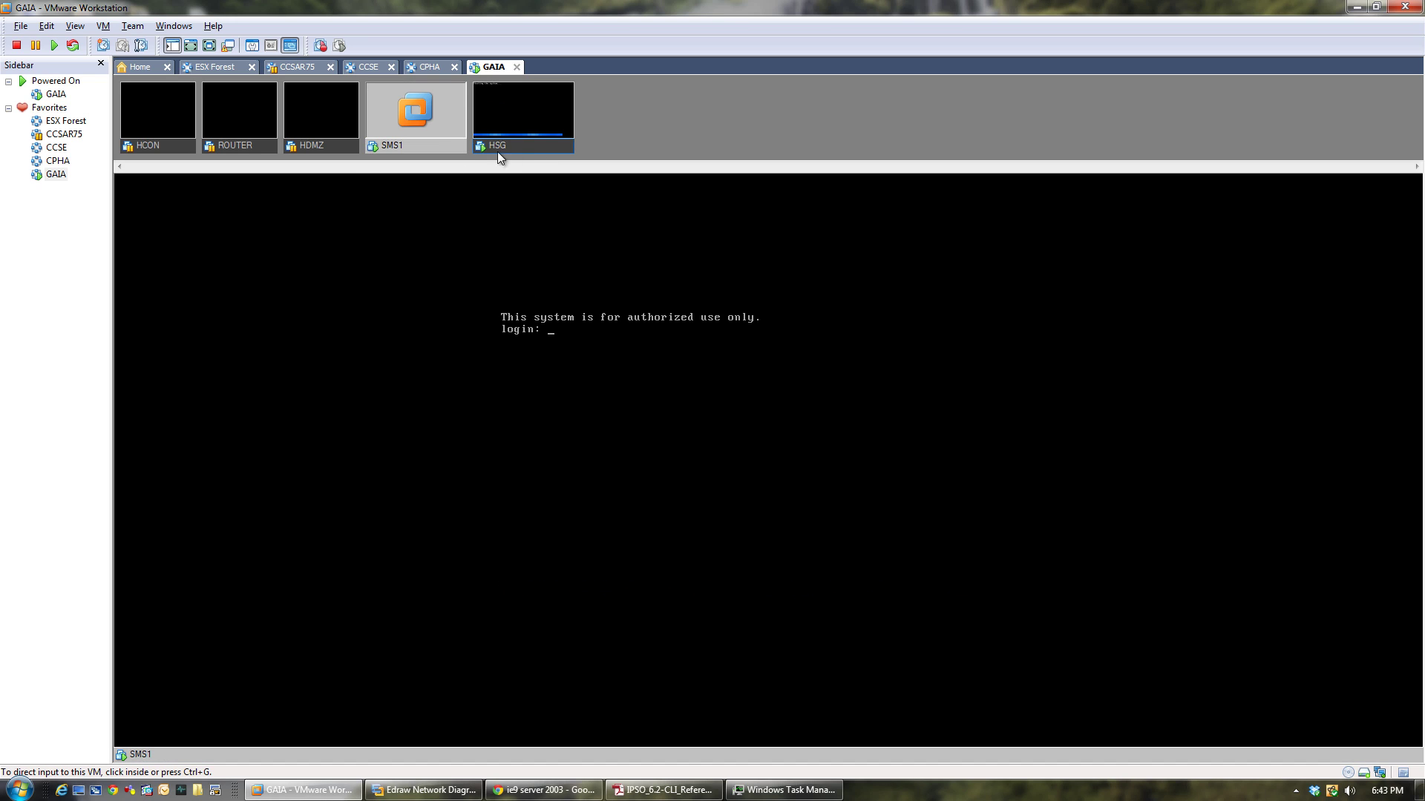
{"action": "left_click", "coordinate": [533, 153]}
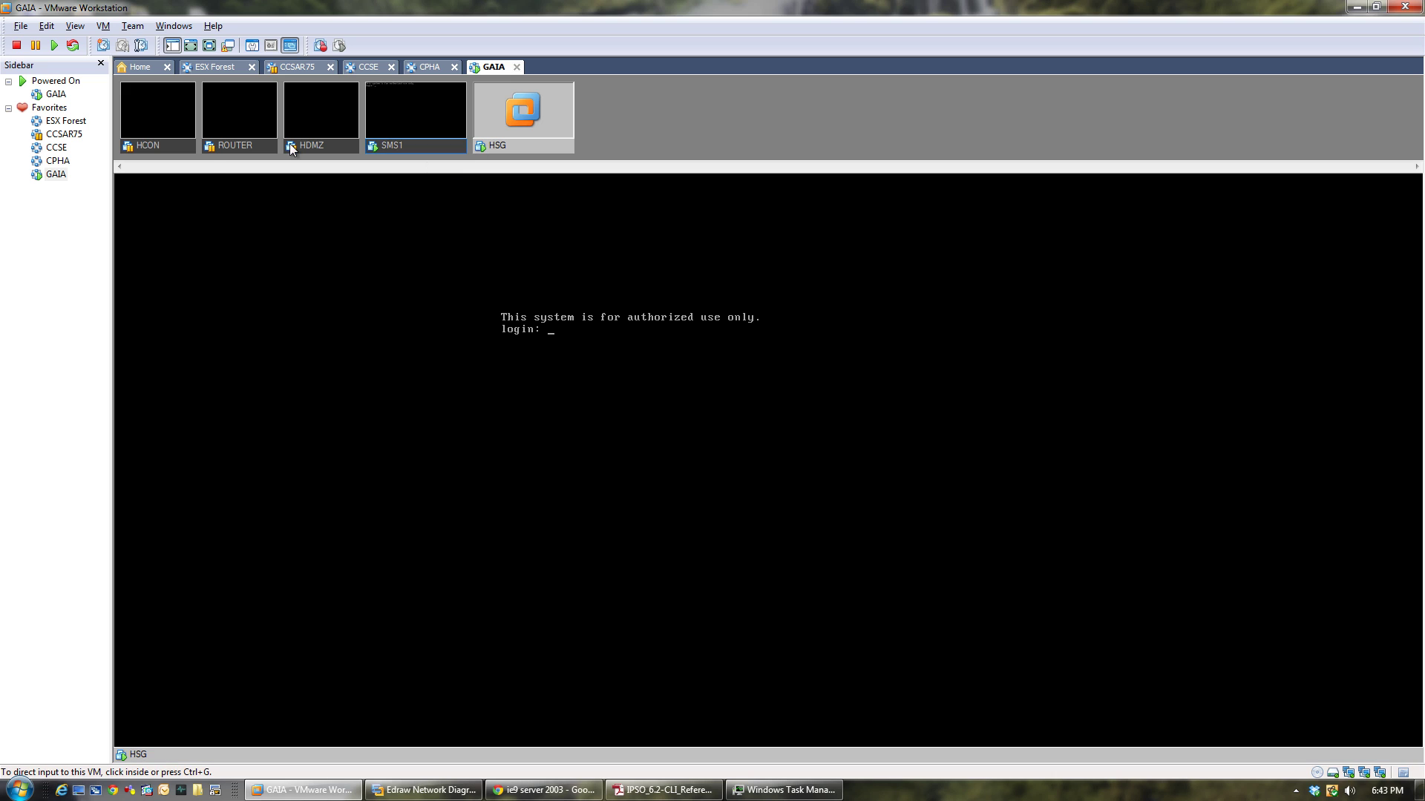
Resume the suspended HCON machine from its thumbnail menu.
{"action": "left_click", "coordinate": [158, 150]}
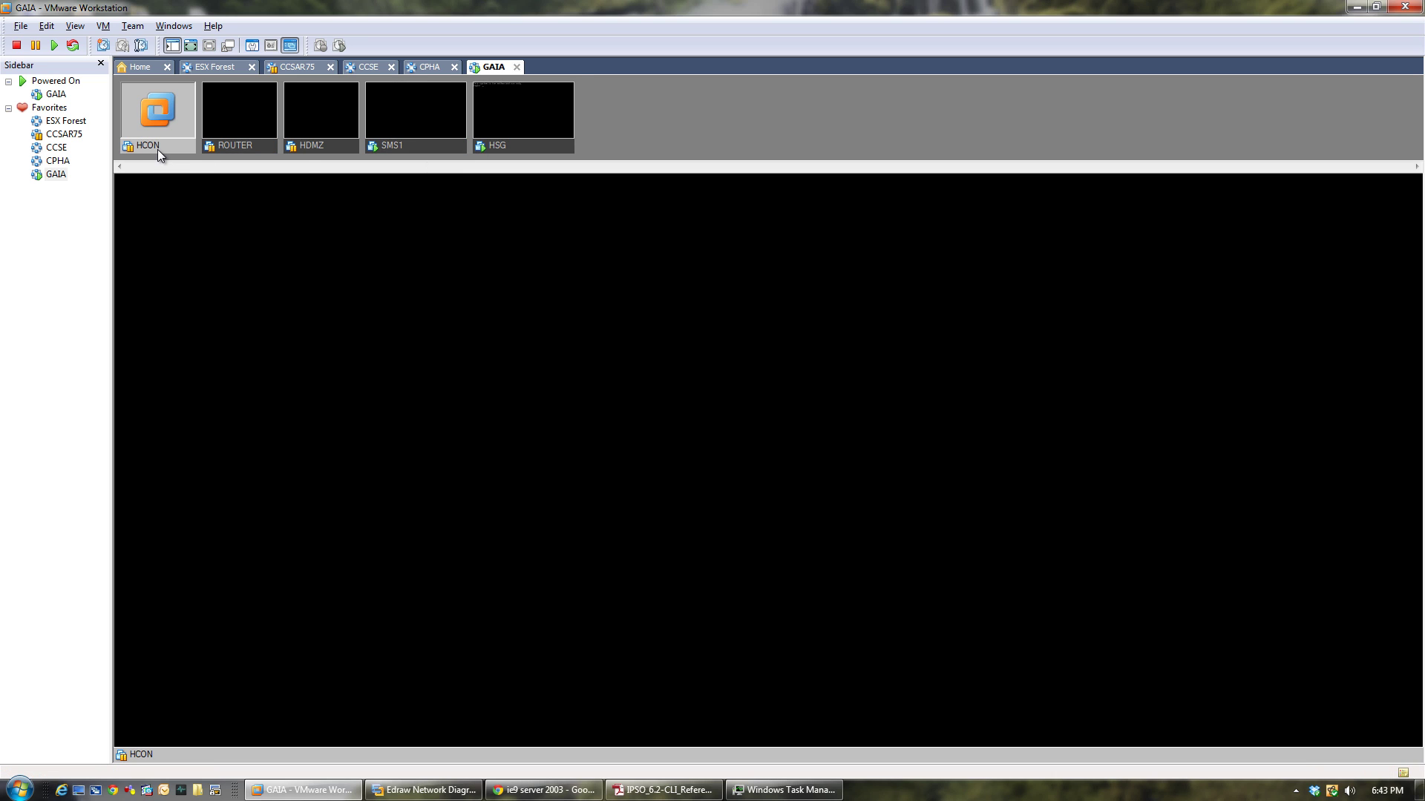
{"action": "right_click", "coordinate": [157, 149]}
{"action": "left_click", "coordinate": [182, 160]}
{"action": "right_click", "coordinate": [239, 148]}
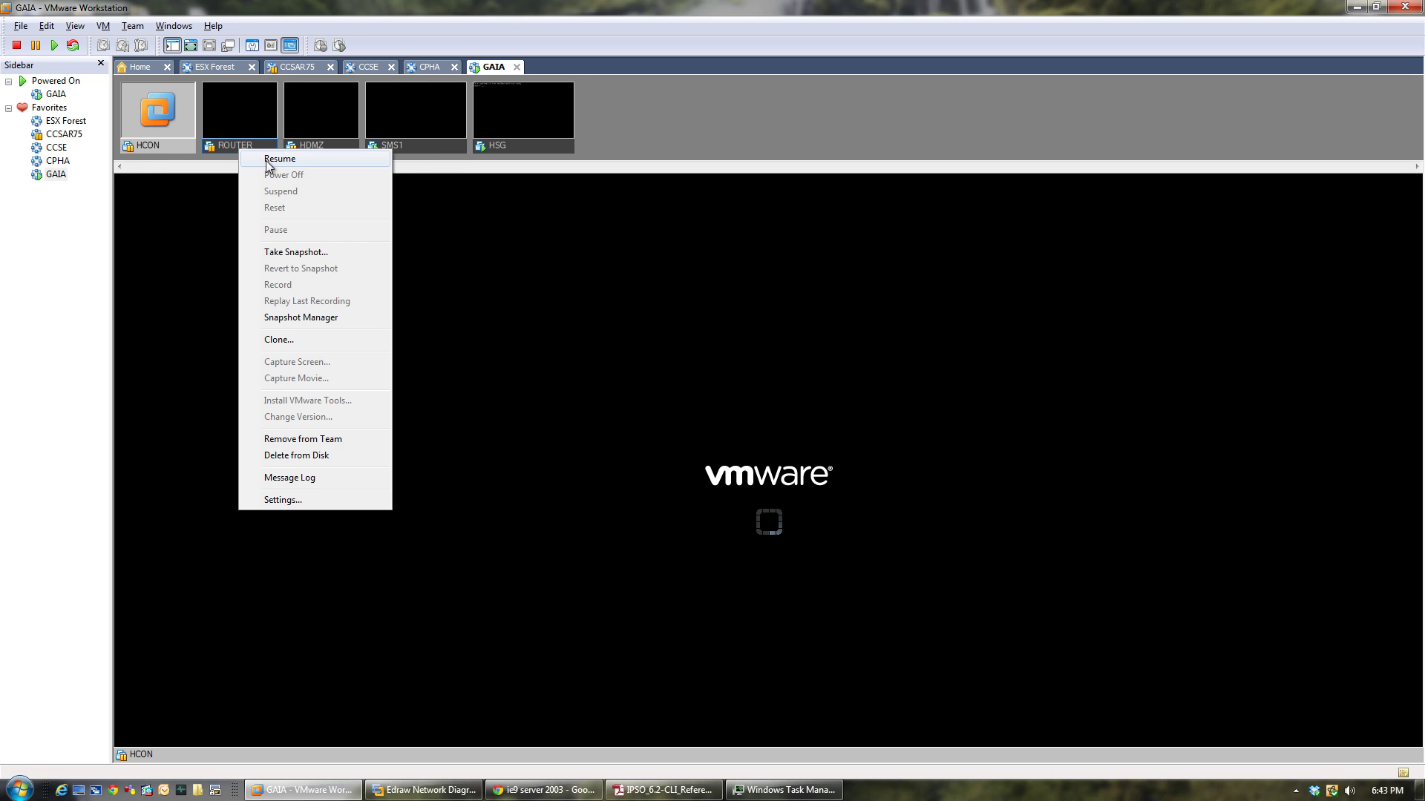
{"action": "left_click", "coordinate": [322, 157]}
Resume the HDMZ and ROUTER machines, then dismiss HCON's Windows update notification.
{"action": "right_click", "coordinate": [233, 144]}
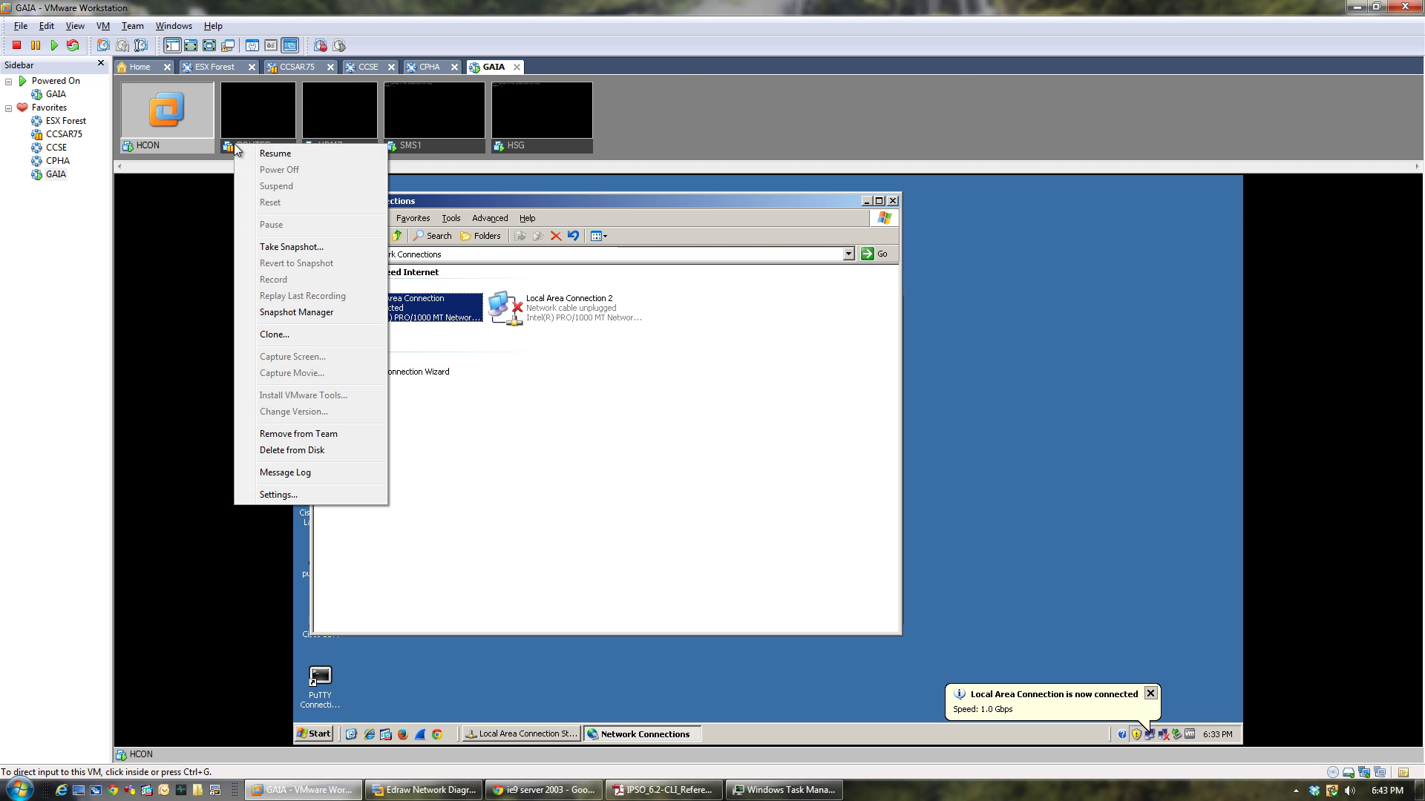
{"action": "left_click", "coordinate": [352, 153]}
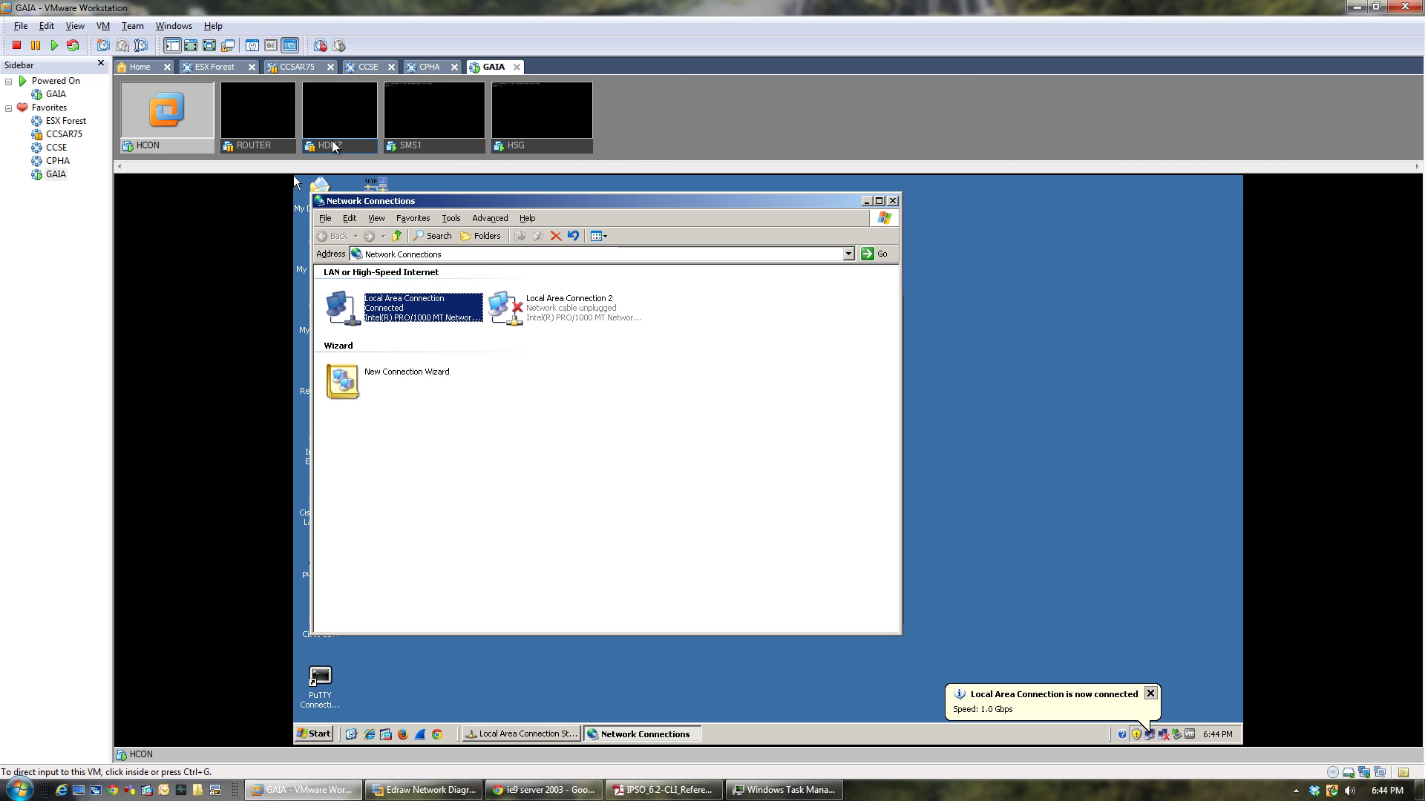
{"action": "right_click", "coordinate": [332, 146]}
{"action": "key", "text": "Escape"}
{"action": "right_click", "coordinate": [251, 147]}
{"action": "left_click", "coordinate": [261, 153]}
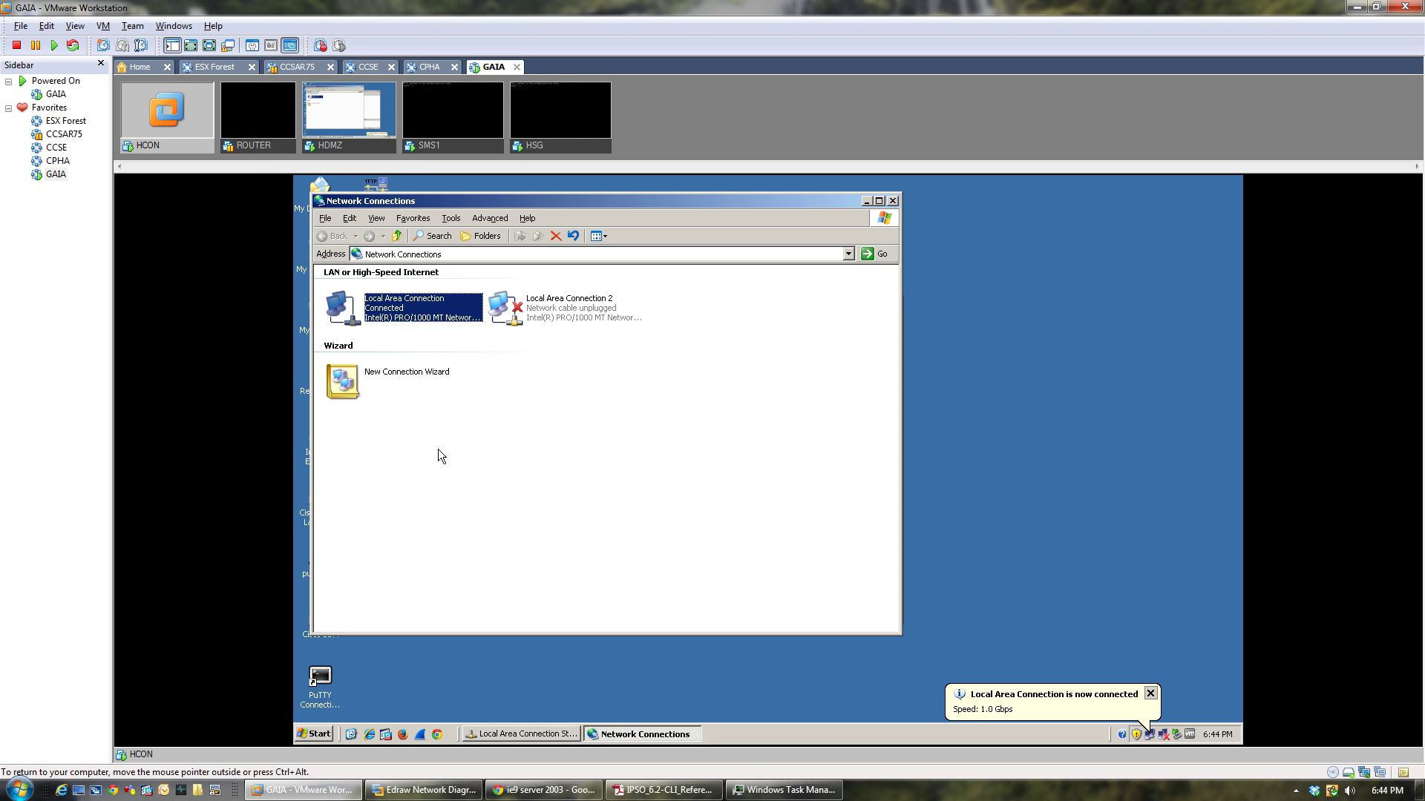
{"action": "right_click", "coordinate": [248, 147]}
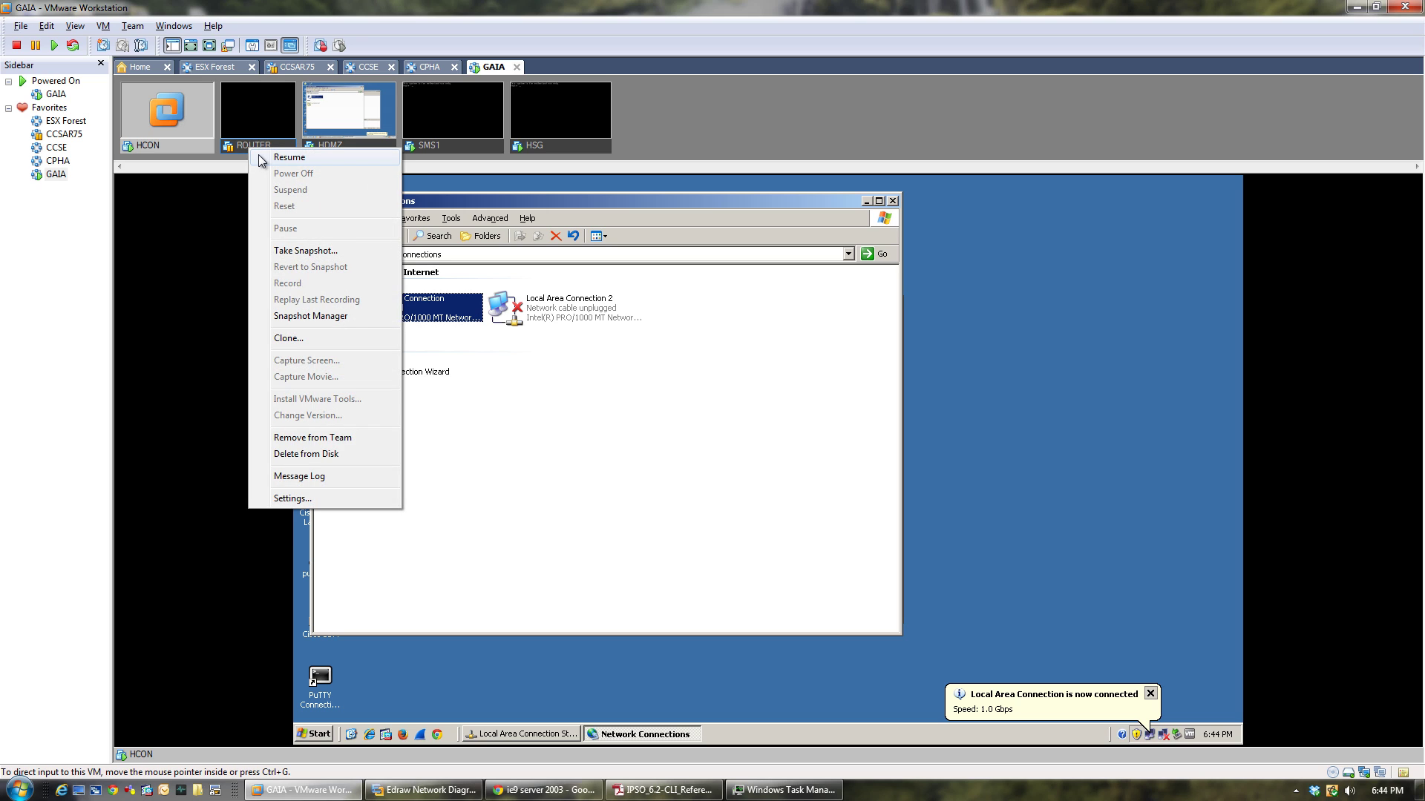
{"action": "left_click", "coordinate": [258, 155]}
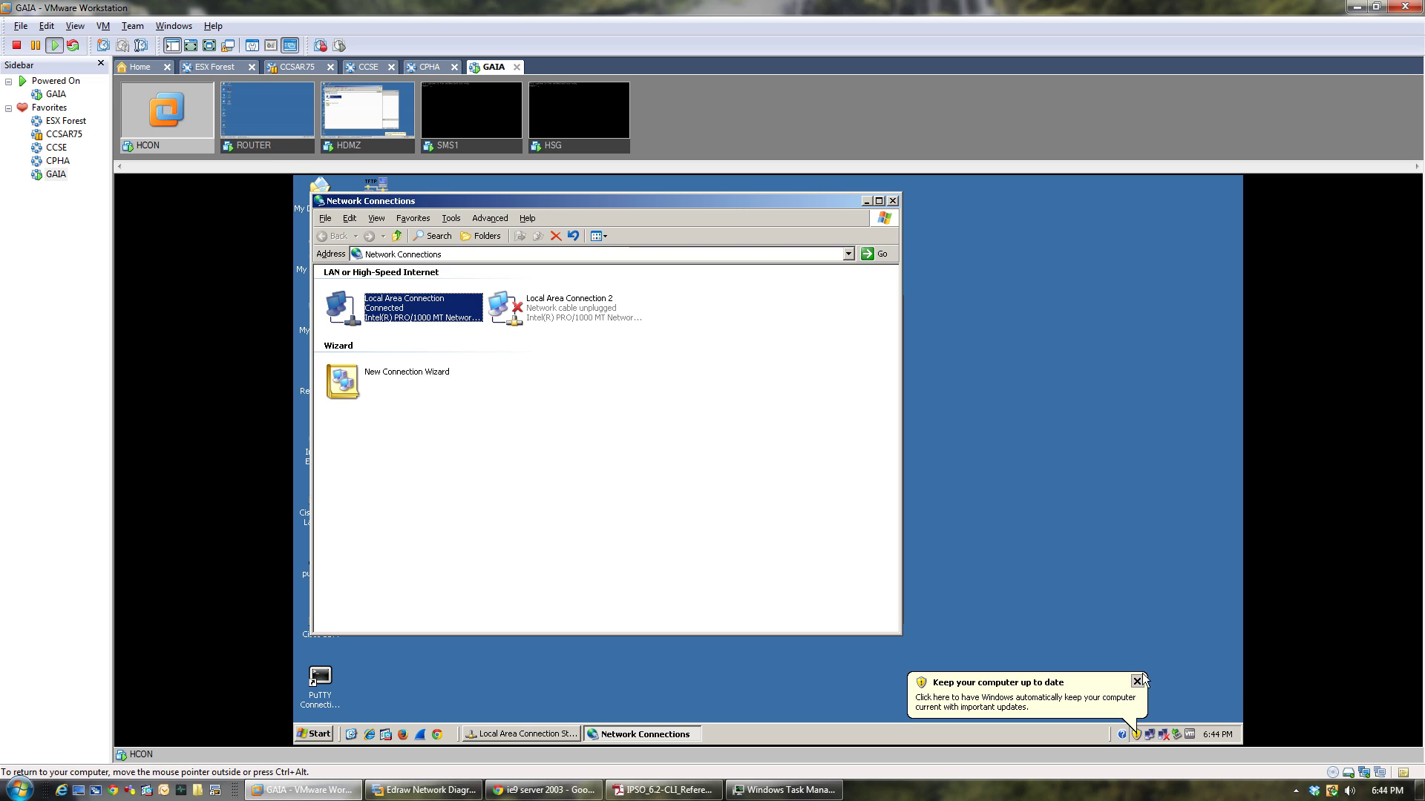
{"action": "left_click", "coordinate": [1136, 681]}
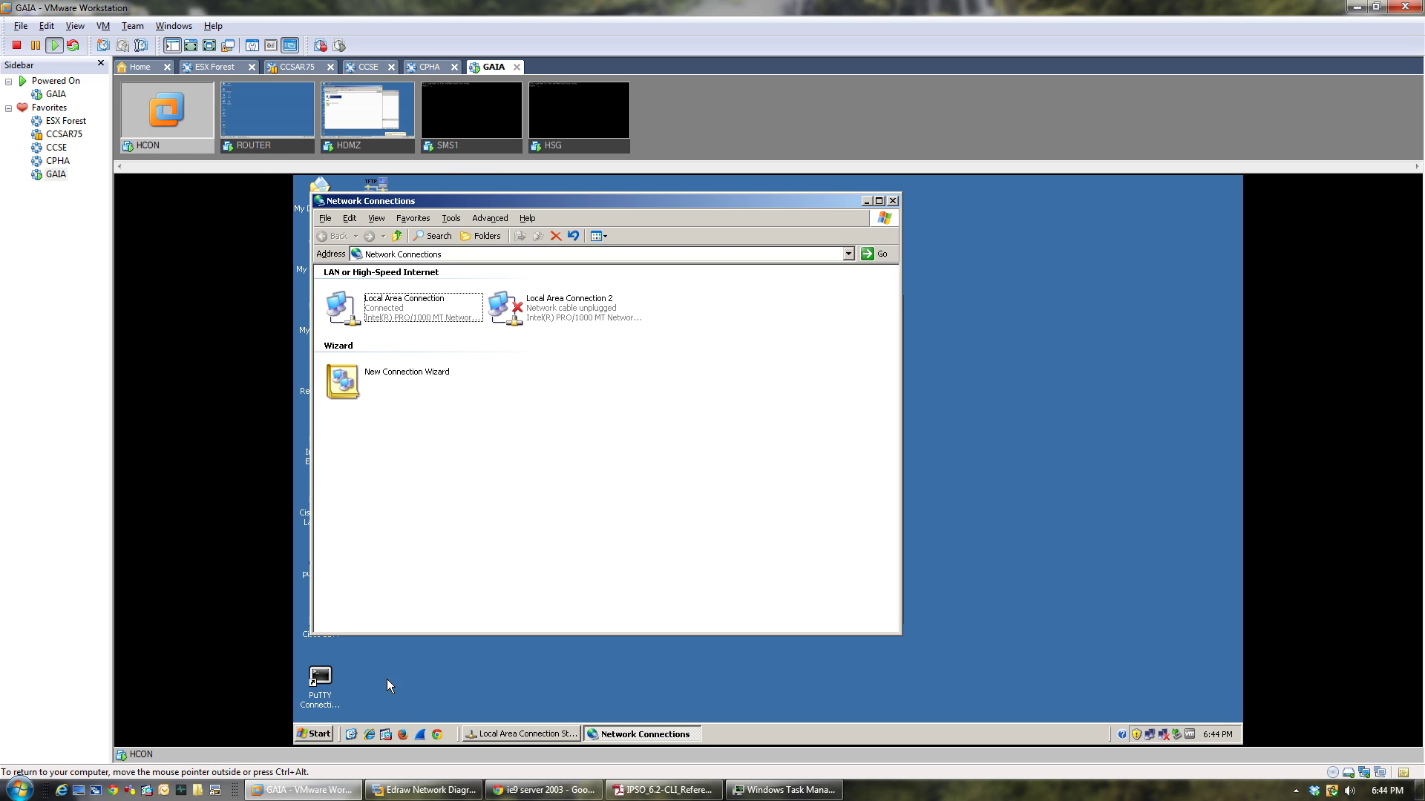
{"action": "left_click", "coordinate": [367, 736]}
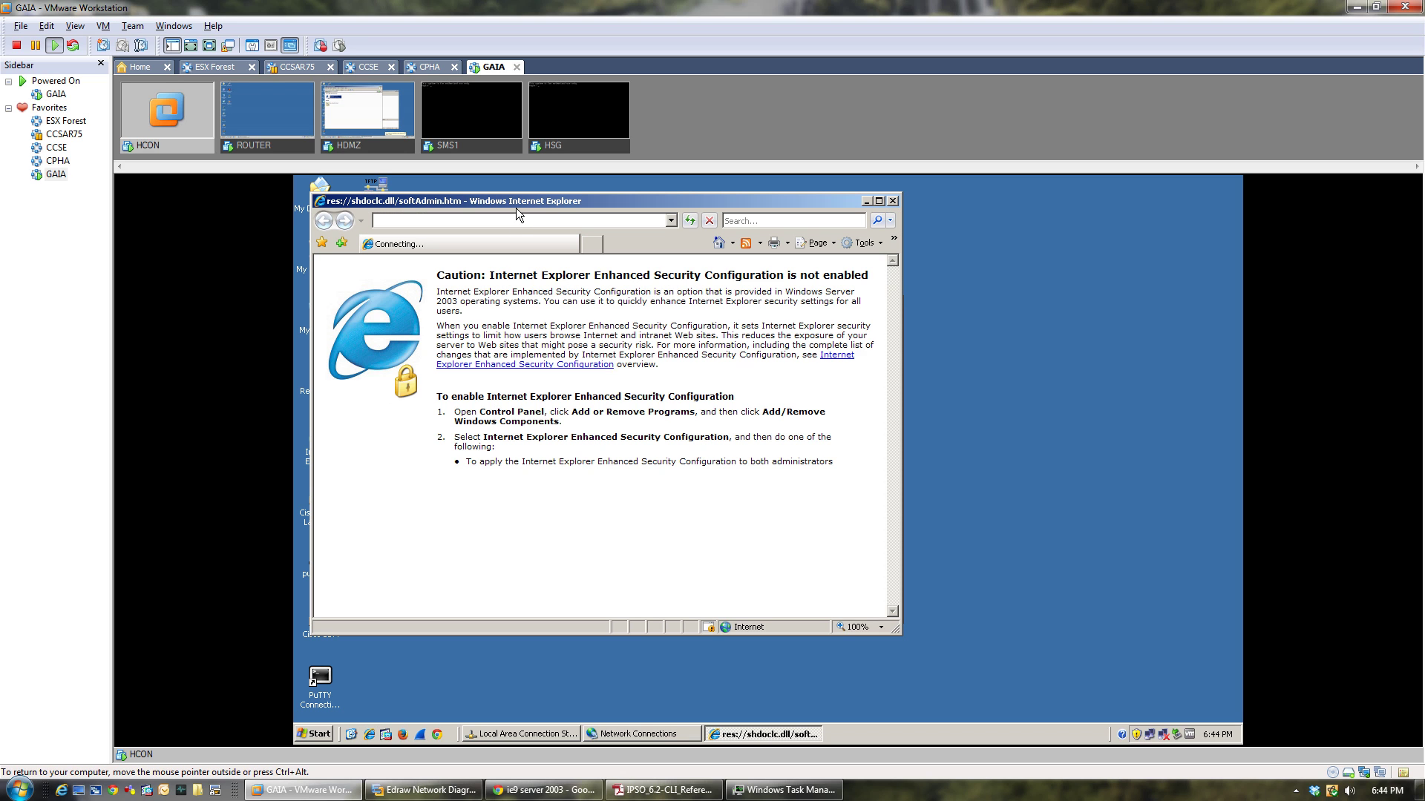
{"action": "left_click", "coordinate": [523, 221]}
{"action": "type", "text": "h"}
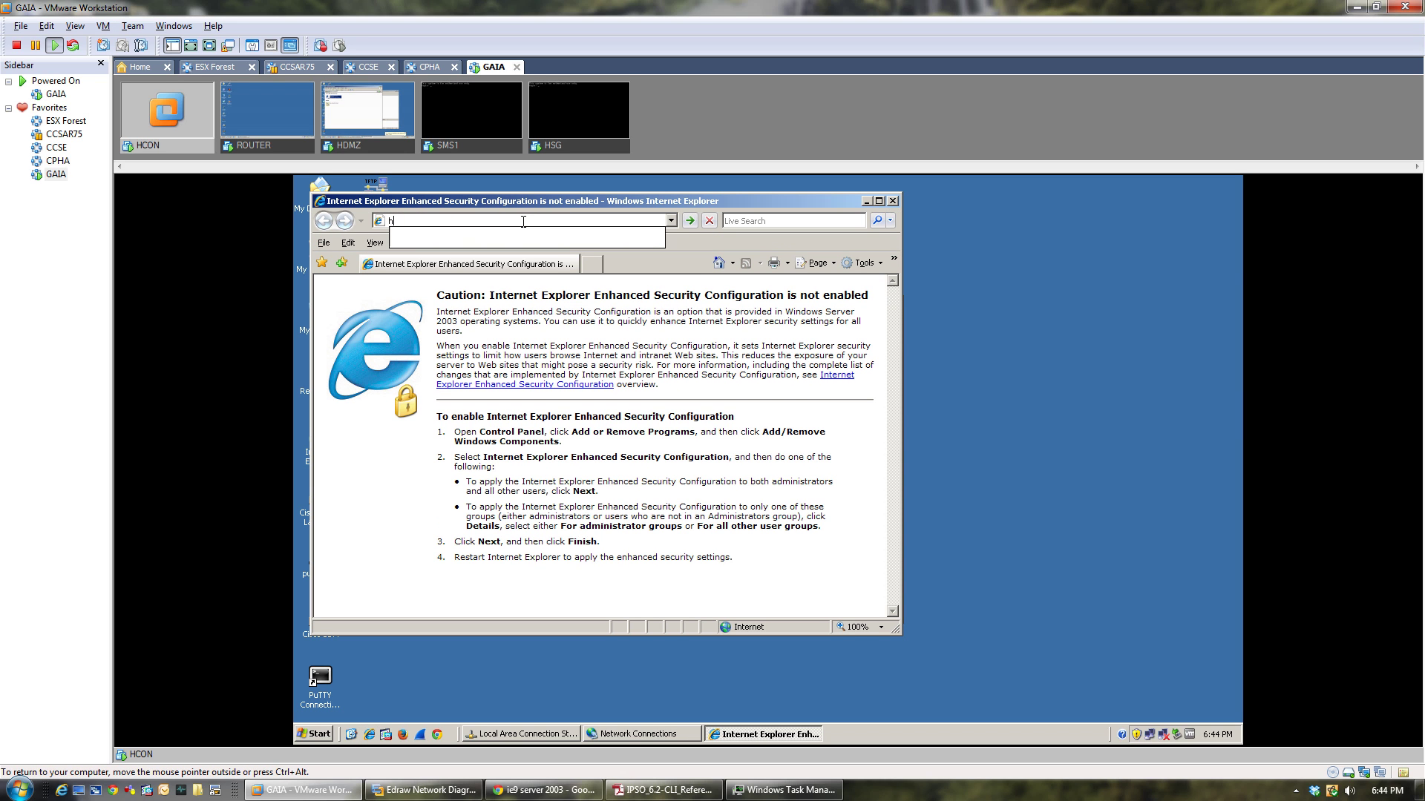
{"action": "type", "text": "ttp:"}
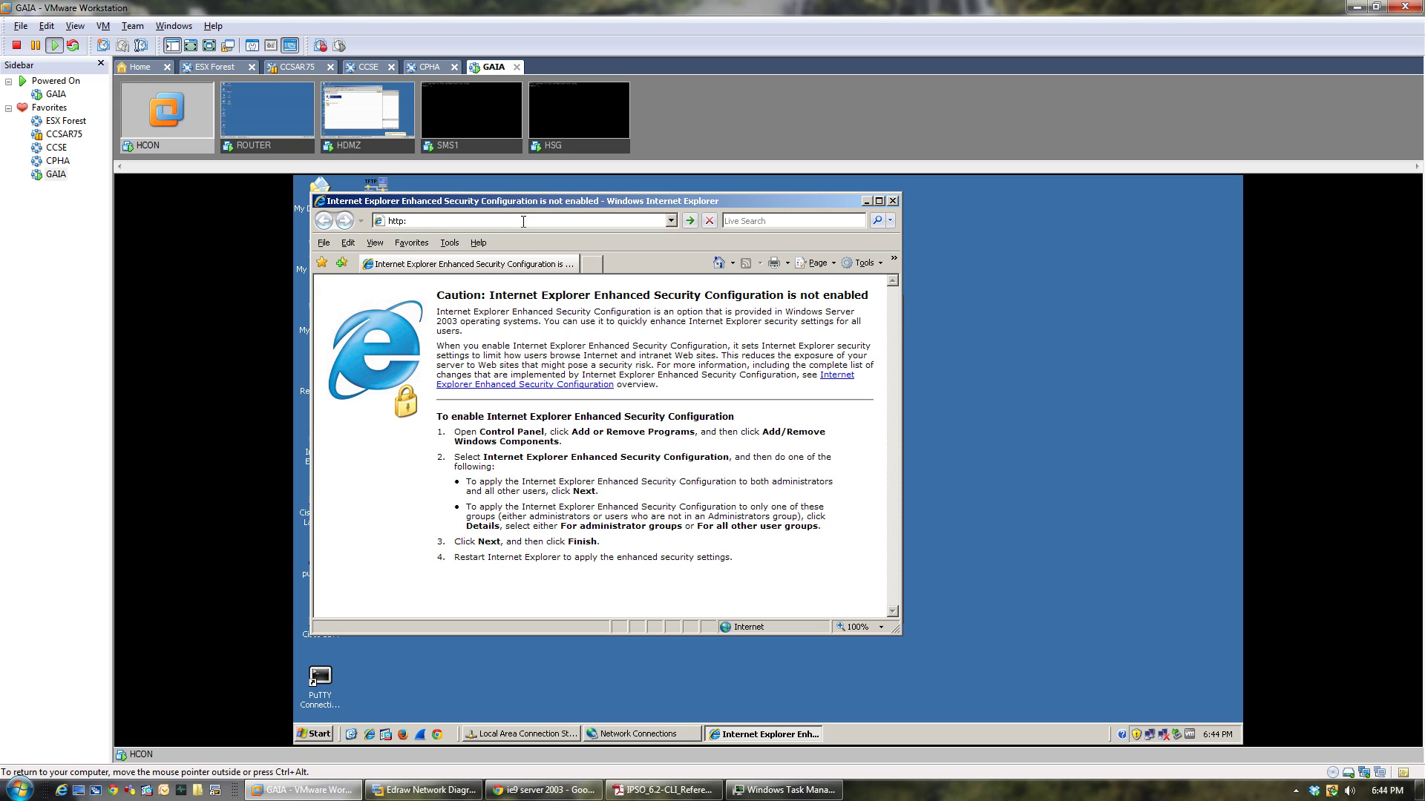
{"action": "key", "text": "BackSpace"}
{"action": "type", "text": "s://192.168.1.1"}
{"action": "key", "text": "Return"}
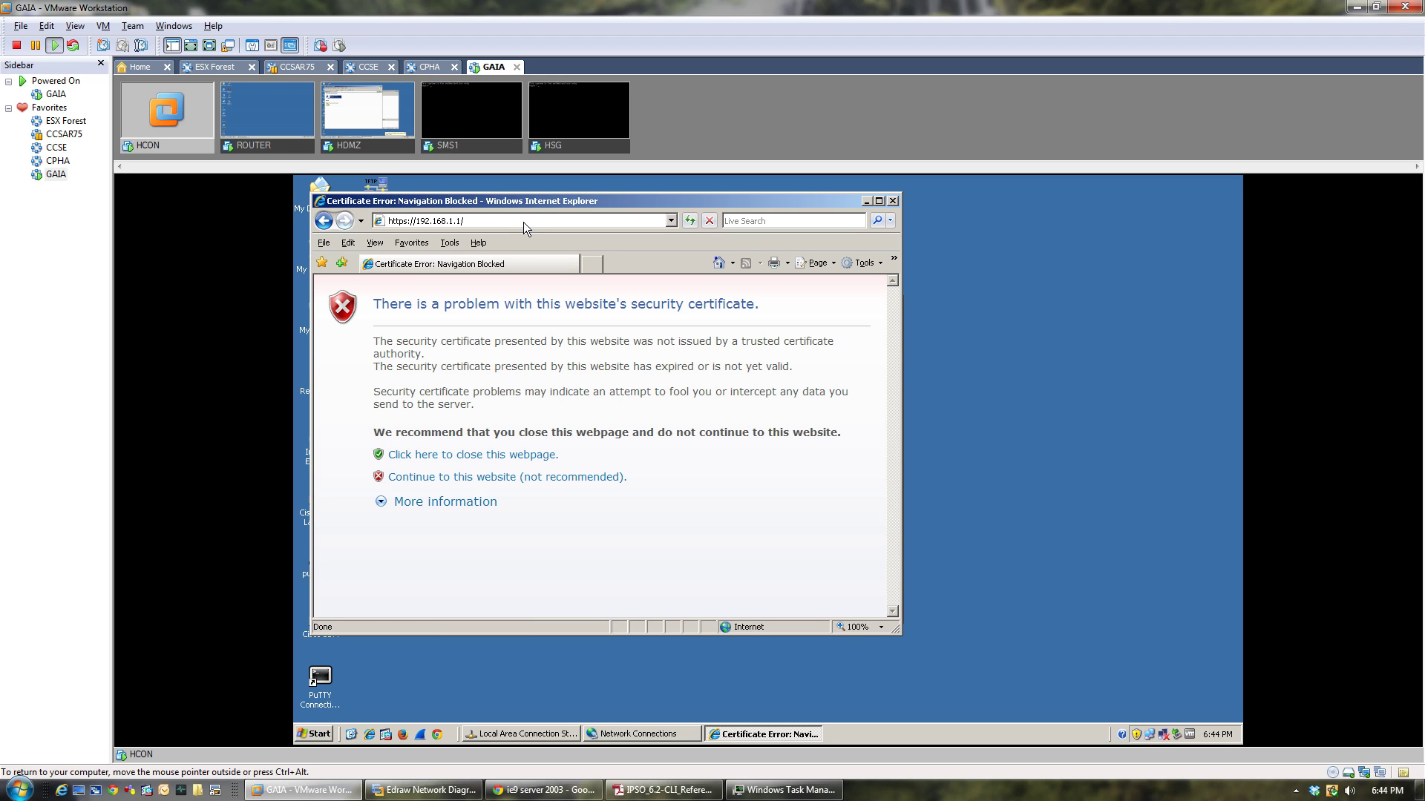
{"action": "left_click", "coordinate": [558, 477]}
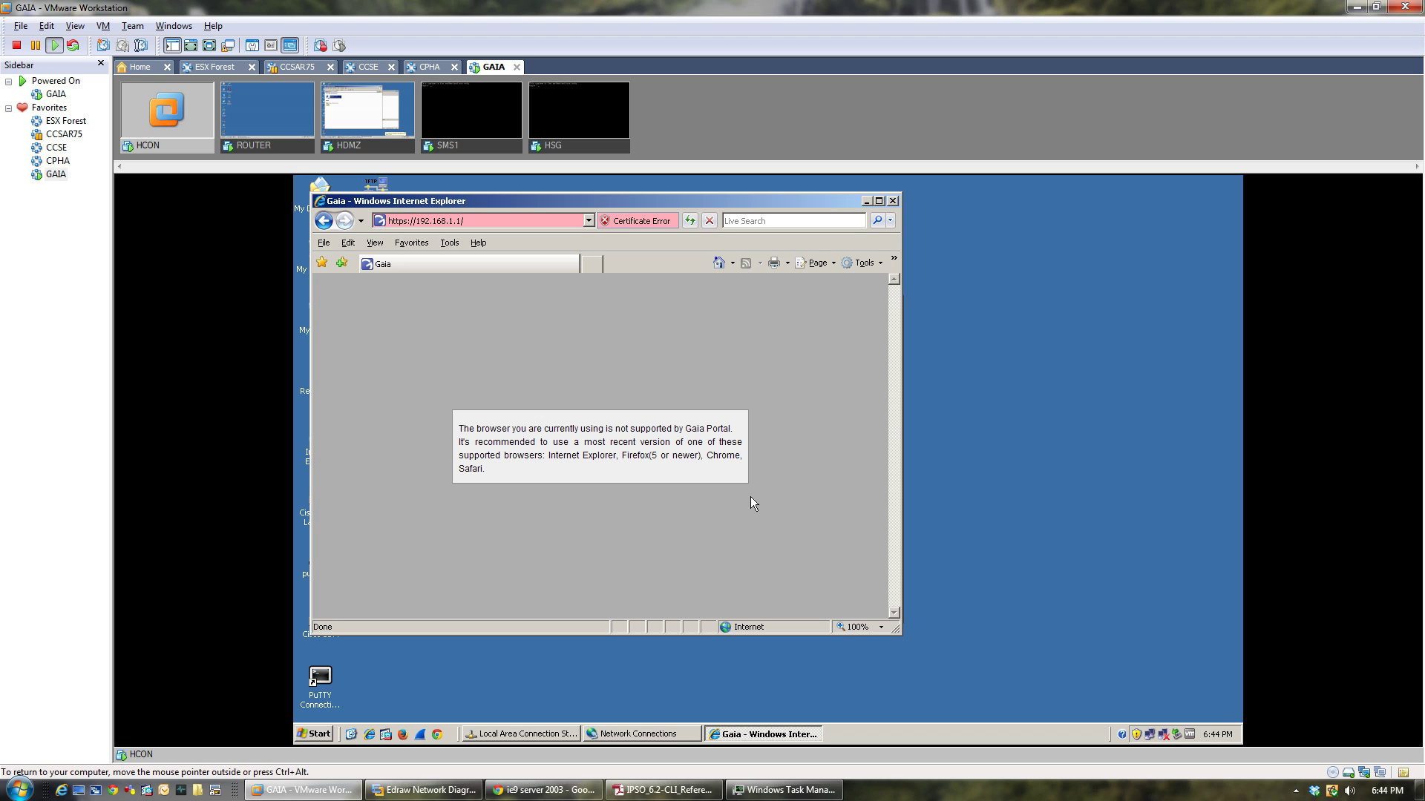
{"action": "left_click", "coordinate": [893, 202]}
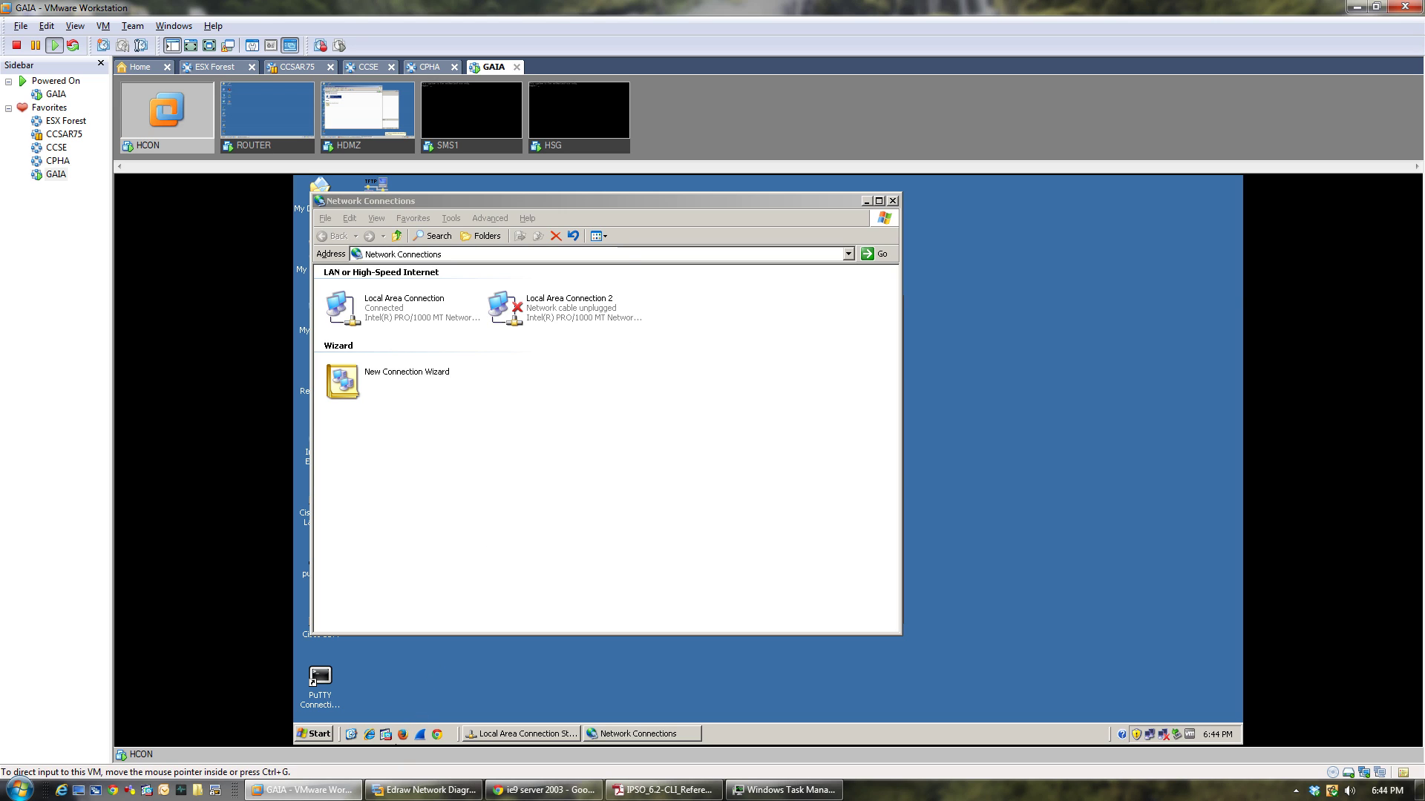
Launch Firefox and check that Local Area Connection shows Connected at 1.0 Gbps.
{"action": "left_click", "coordinate": [403, 735]}
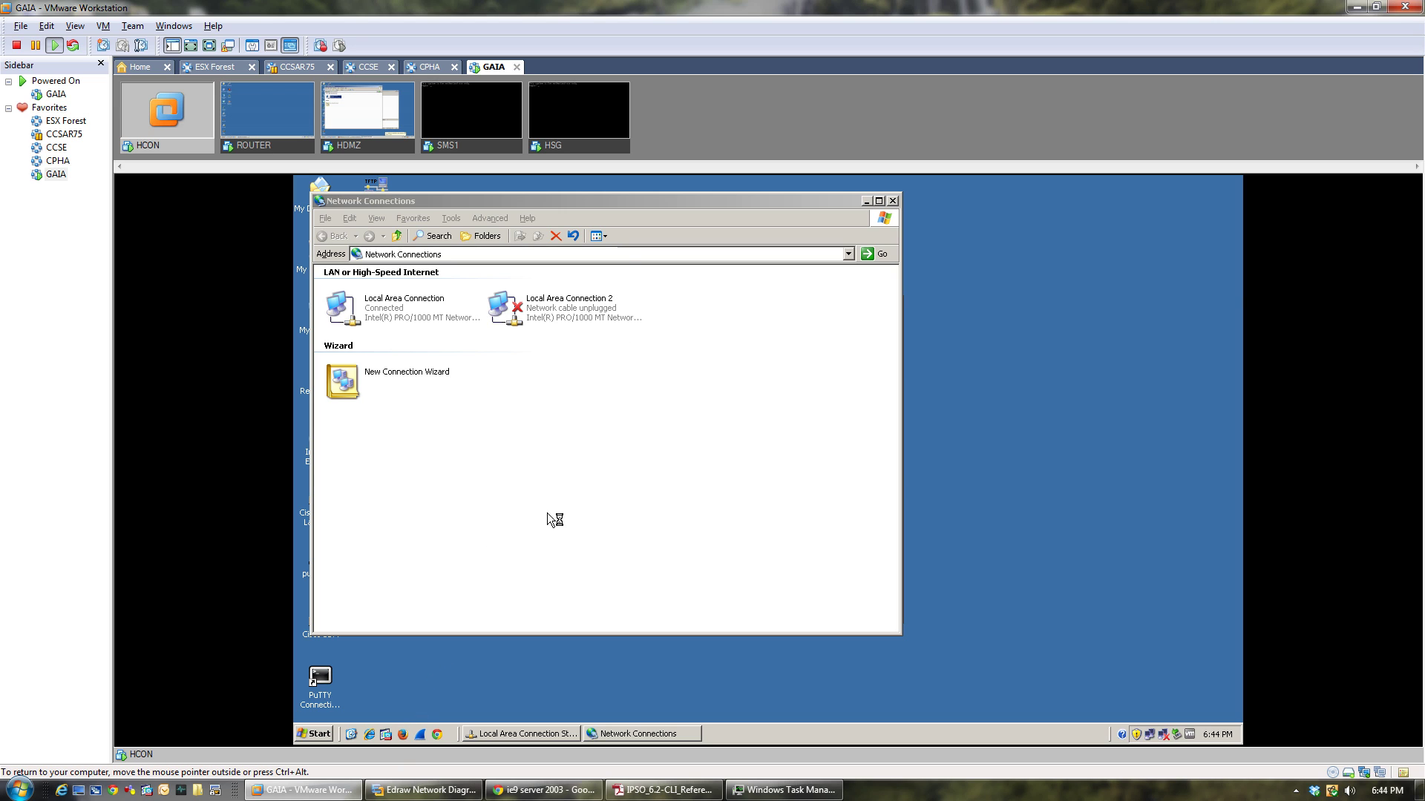
{"action": "left_click", "coordinate": [880, 201]}
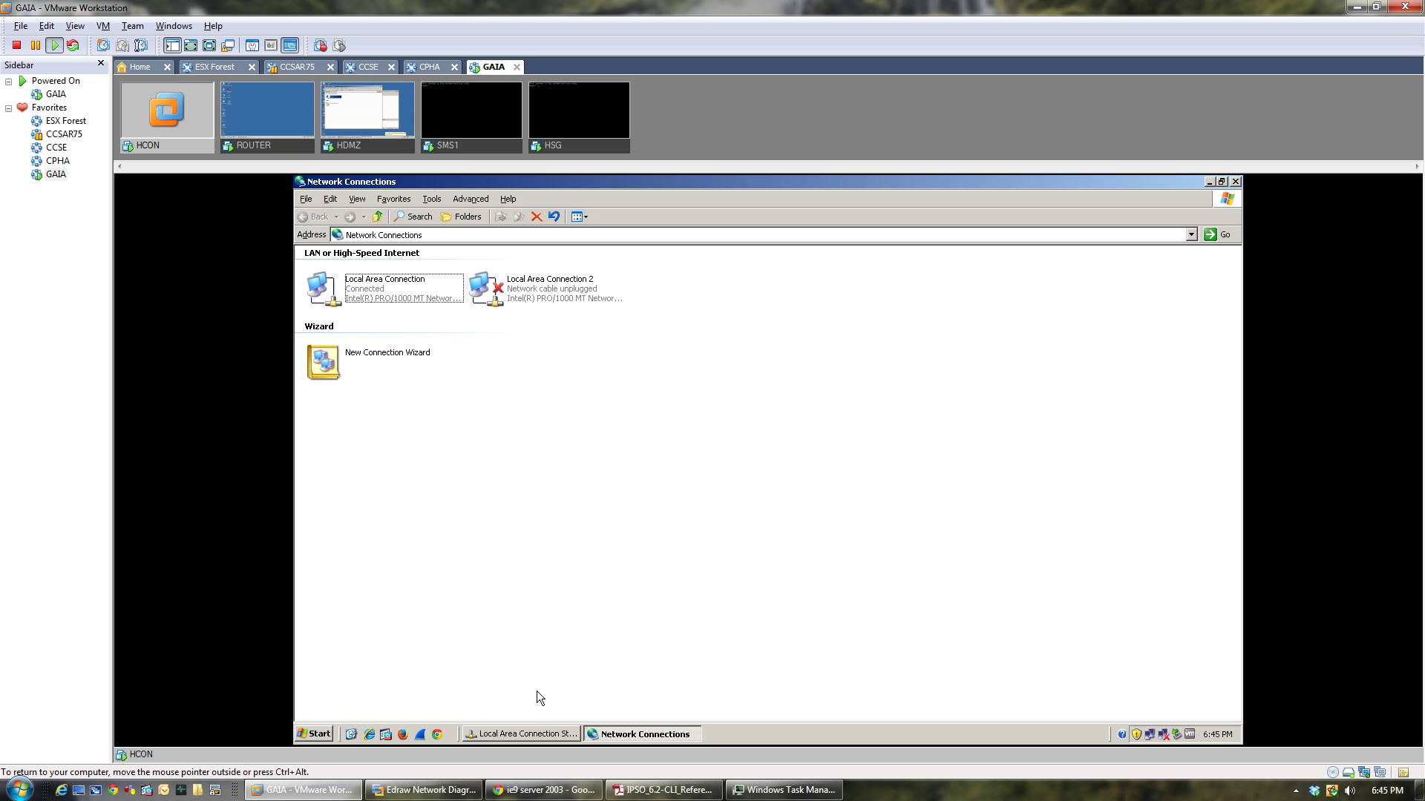
{"action": "left_click", "coordinate": [524, 734]}
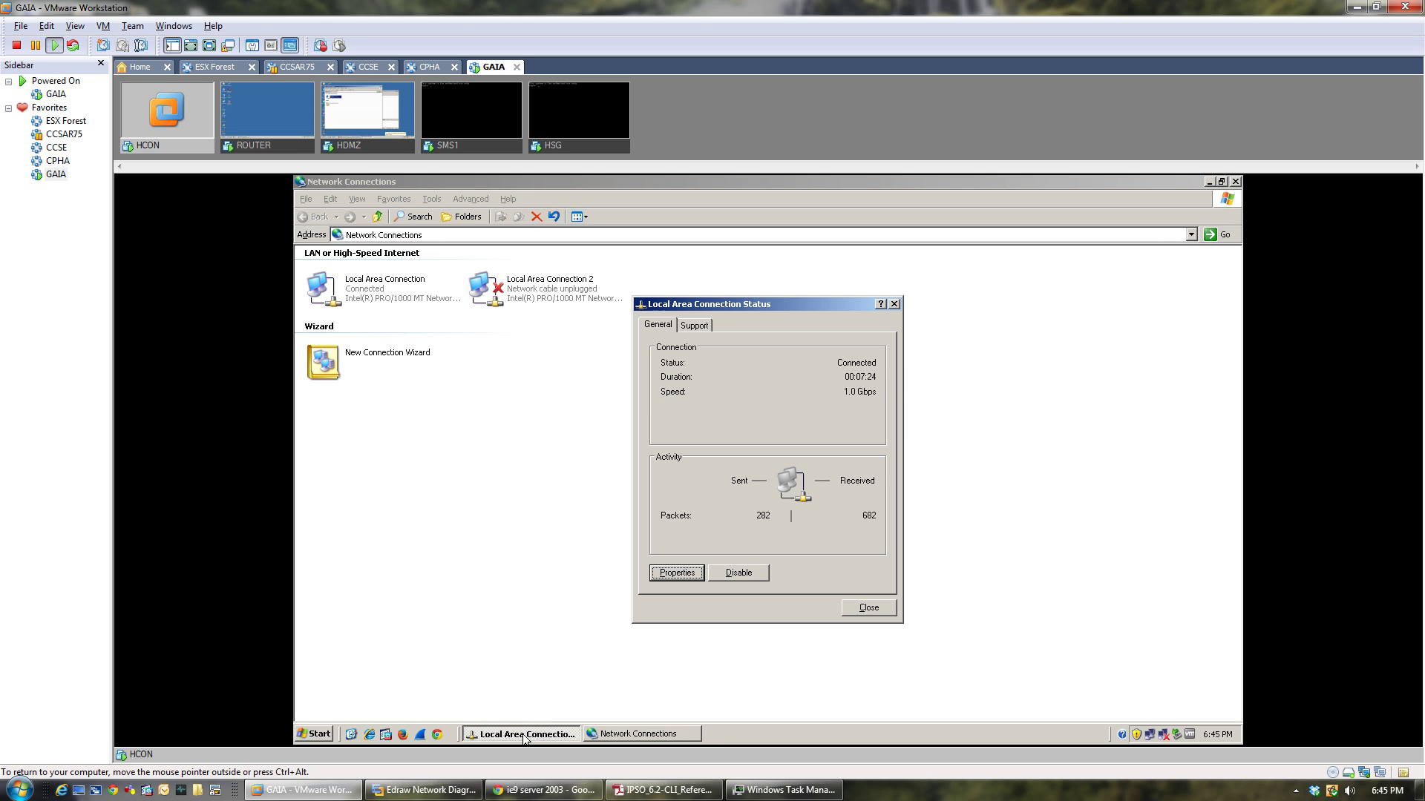
{"action": "left_click", "coordinate": [860, 616]}
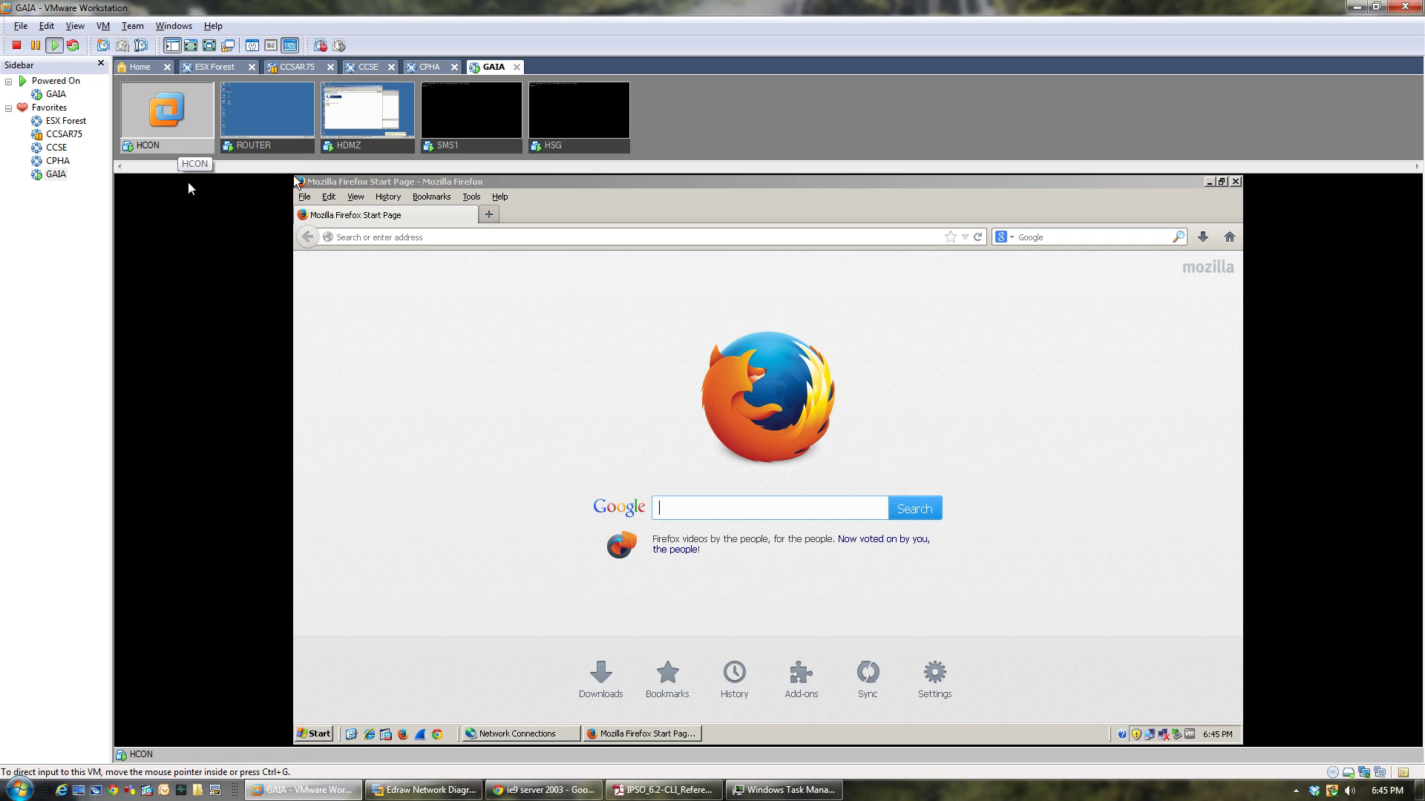
{"action": "left_click", "coordinate": [440, 235]}
{"action": "type", "text": "ht"}
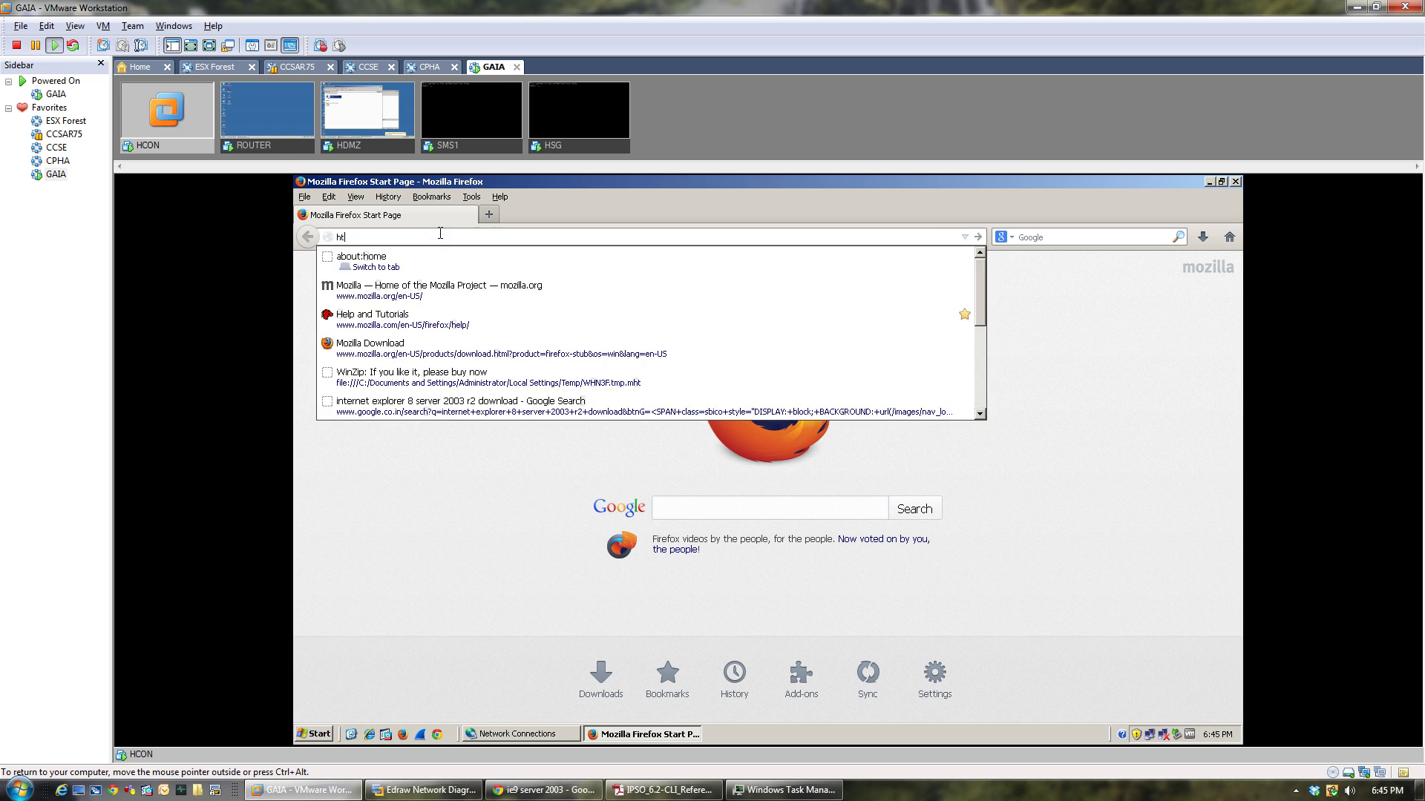
{"action": "type", "text": "tps:"}
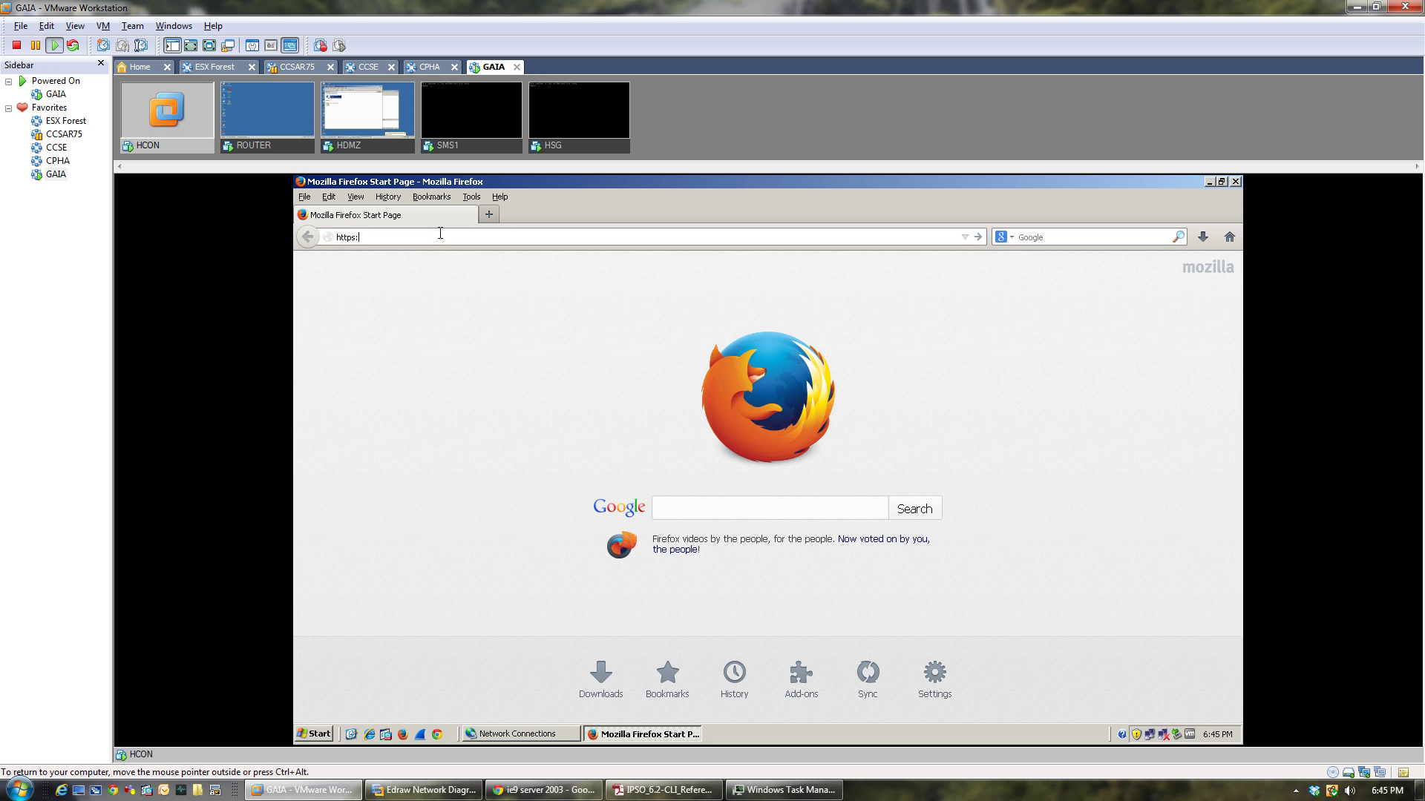
{"action": "type", "text": "//192.168.1.1"}
{"action": "key", "text": "Return"}
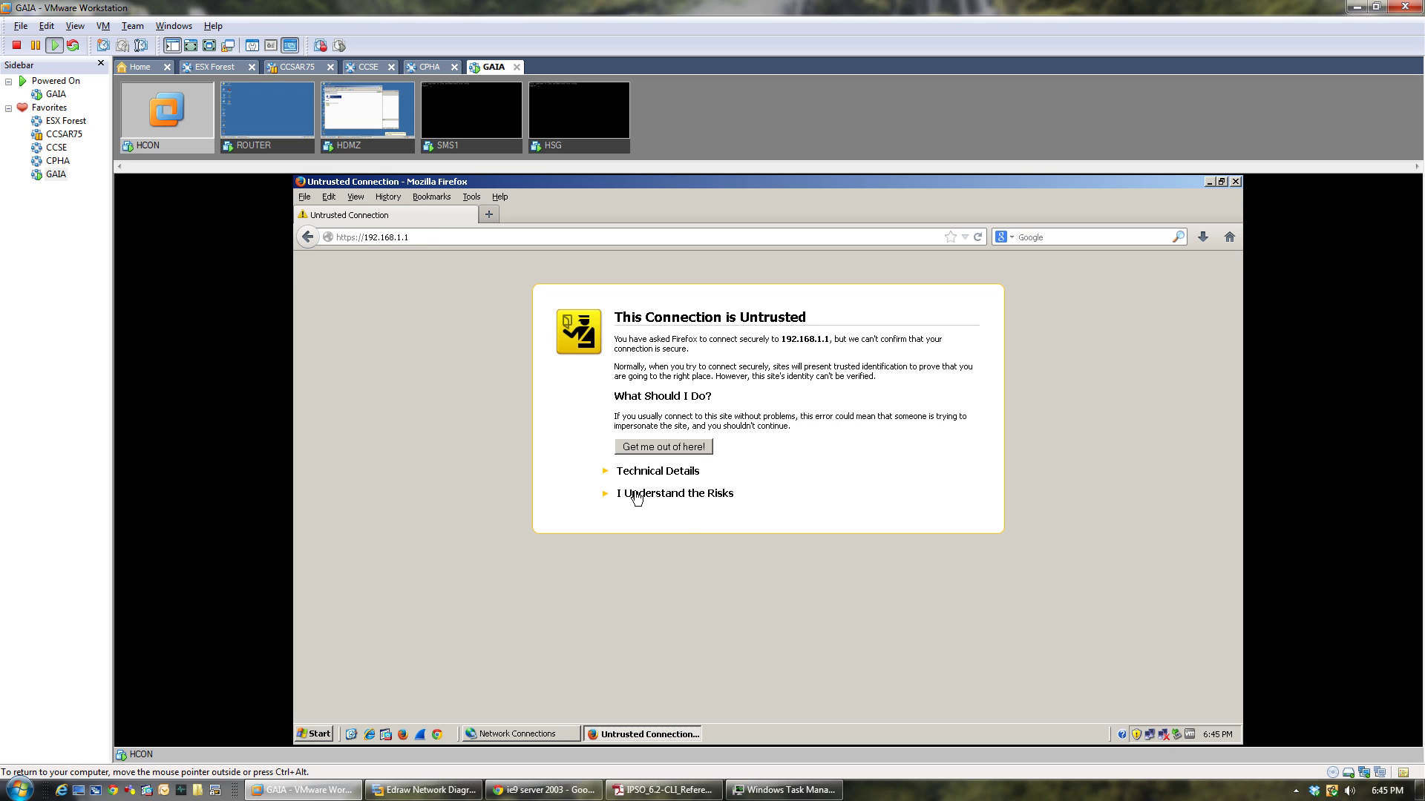
{"action": "left_click", "coordinate": [637, 494]}
{"action": "left_click", "coordinate": [648, 585]}
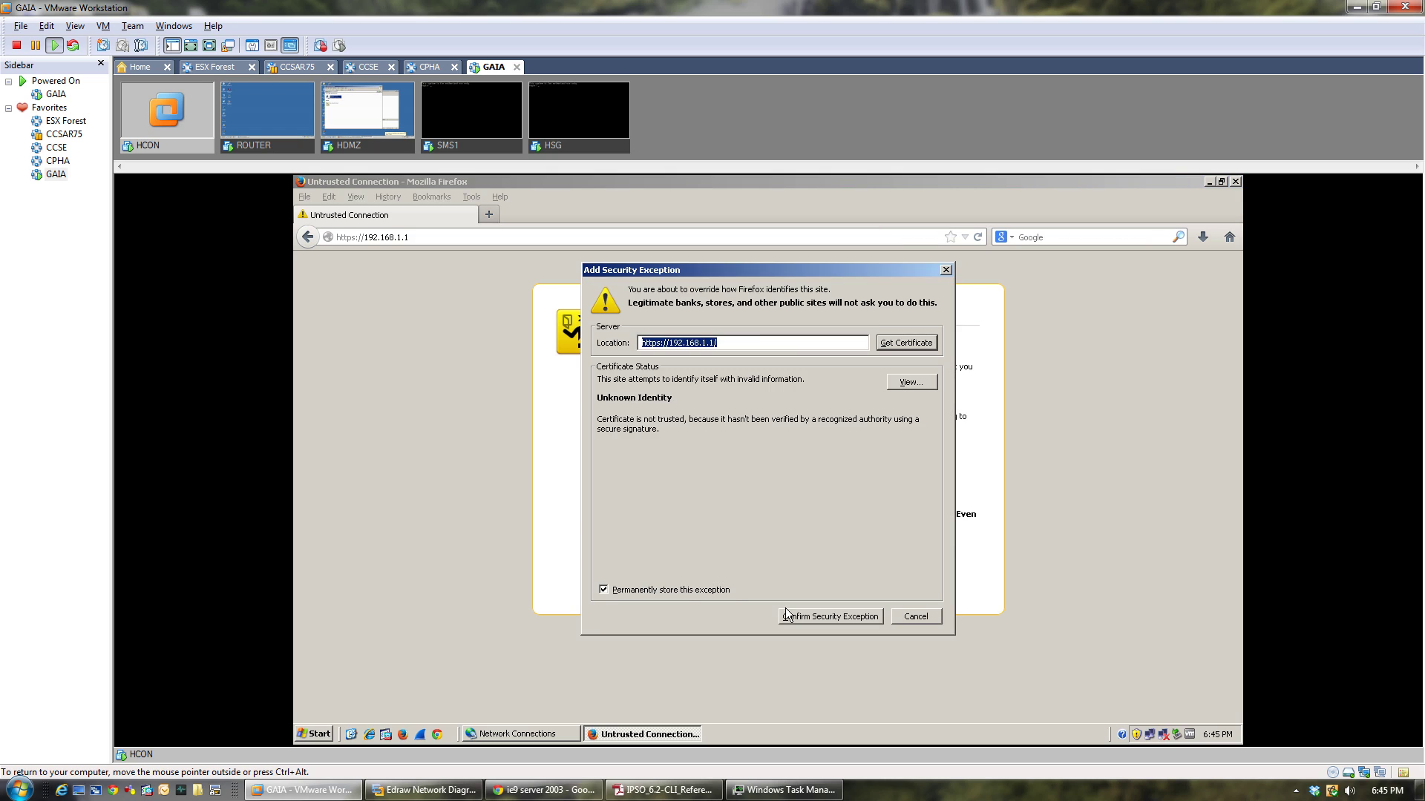
{"action": "left_click", "coordinate": [809, 616]}
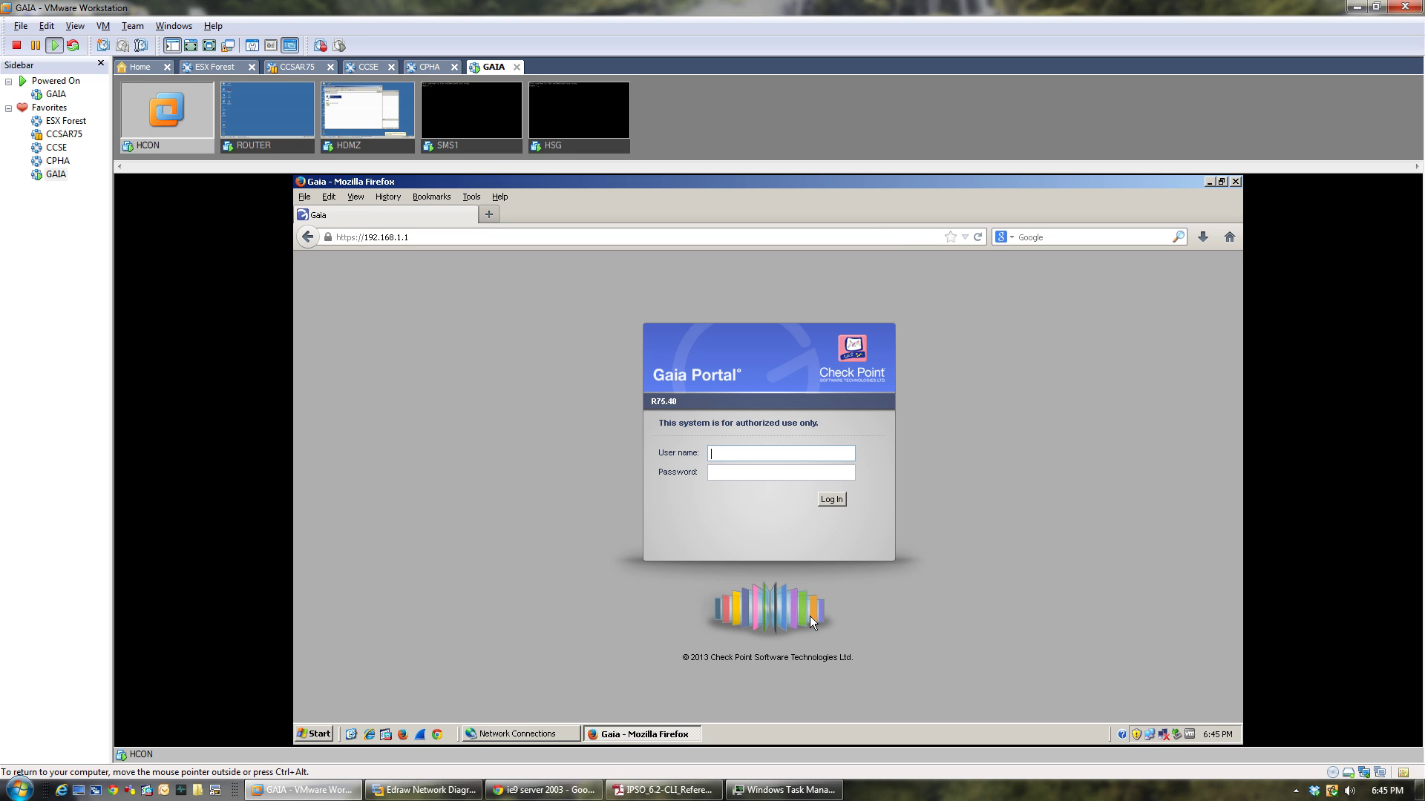
Log in to Gaia Portal as admin, retrying after it returns 'Permission denied'.
{"action": "key", "text": "Tab"}
{"action": "key", "text": "Return"}
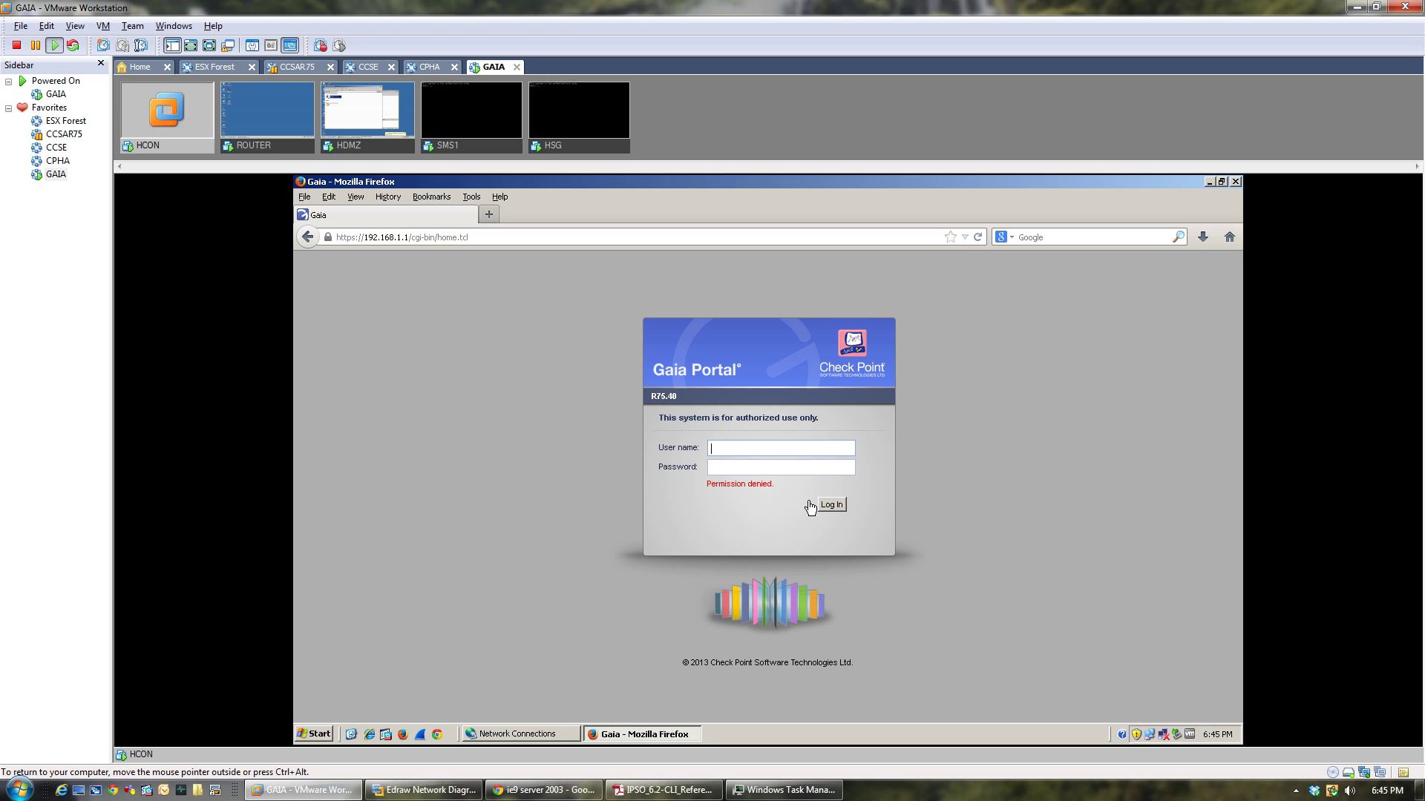
{"action": "left_click", "coordinate": [745, 445]}
{"action": "key", "text": "Return"}
Attempt an admin login on SMS1's console, then return to HCON's Gaia Portal login page.
{"action": "left_click", "coordinate": [449, 145]}
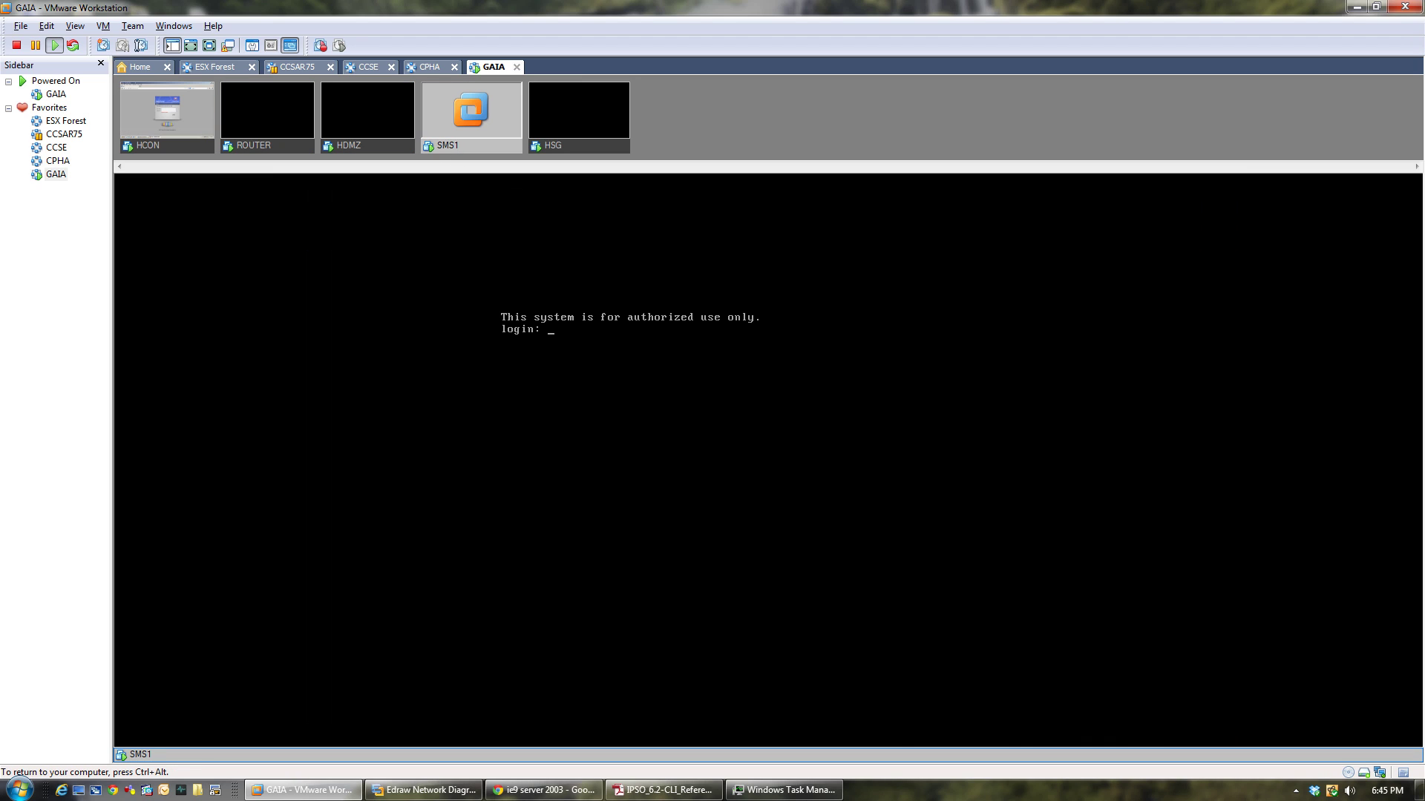
{"action": "type", "text": "admin"}
{"action": "key", "text": "Return"}
{"action": "key", "text": "ctrl+alt"}
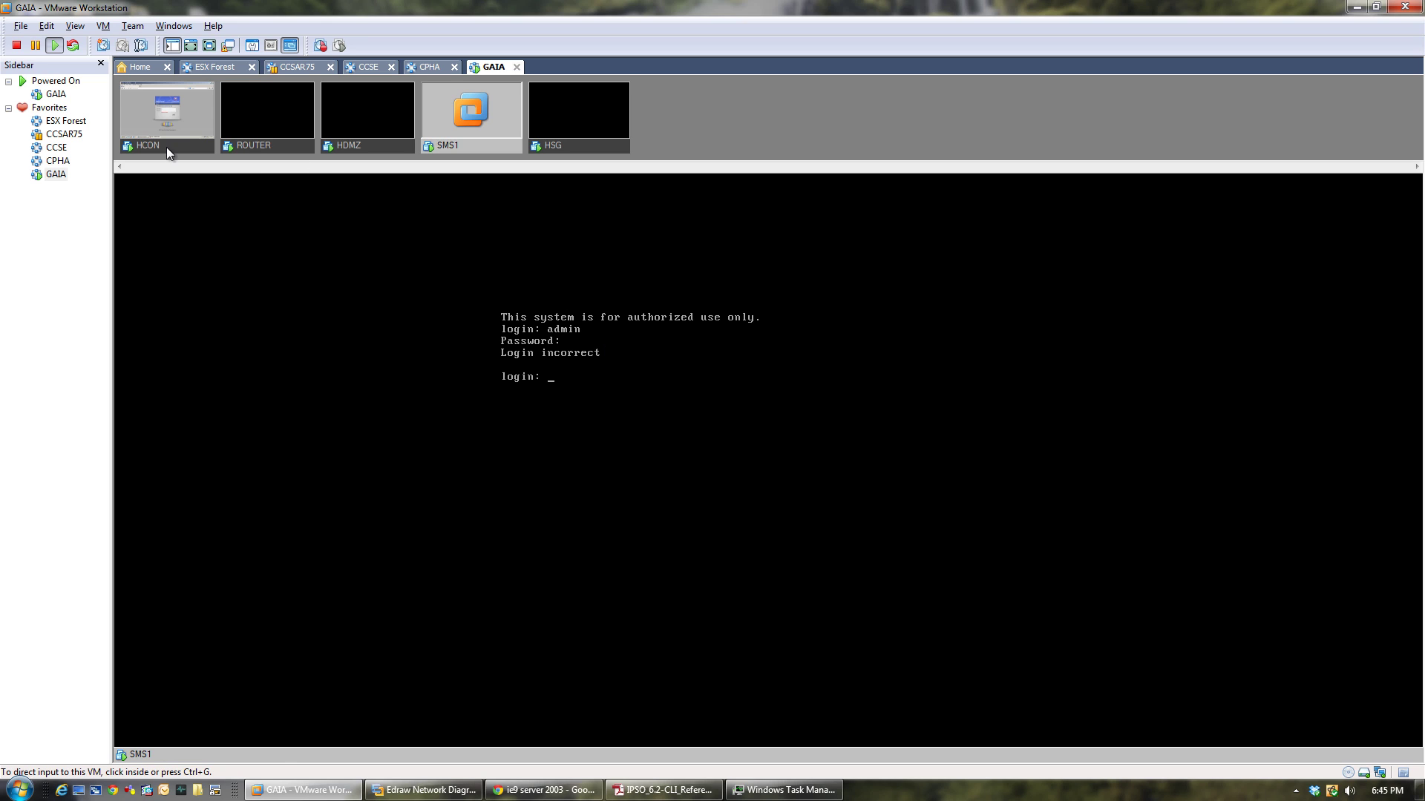
{"action": "left_click", "coordinate": [166, 145]}
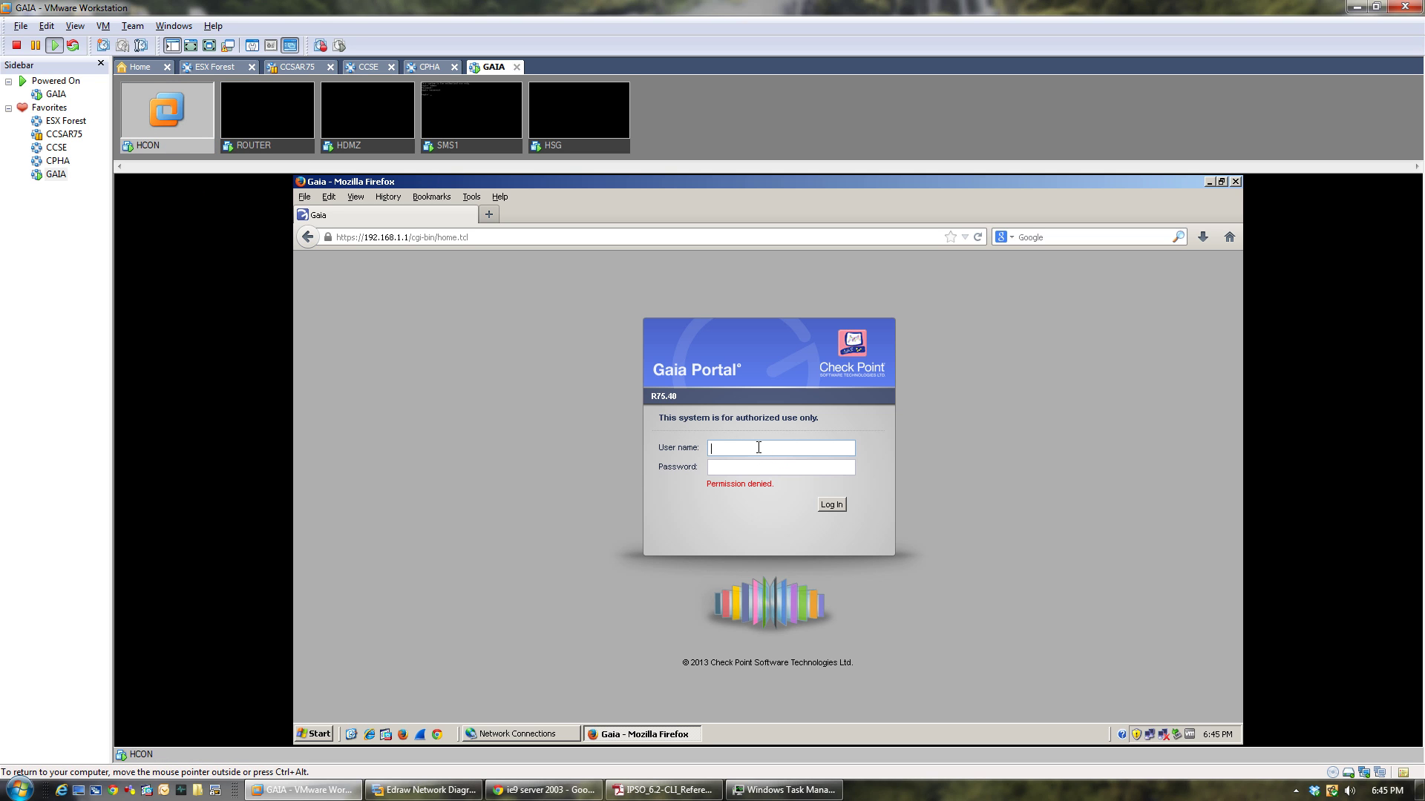
Log in to Gaia Portal as admin with the account password.
{"action": "type", "text": "admin"}
{"action": "key", "text": "Tab"}
{"action": "type", "text": "*********"}
{"action": "key", "text": "Return"}
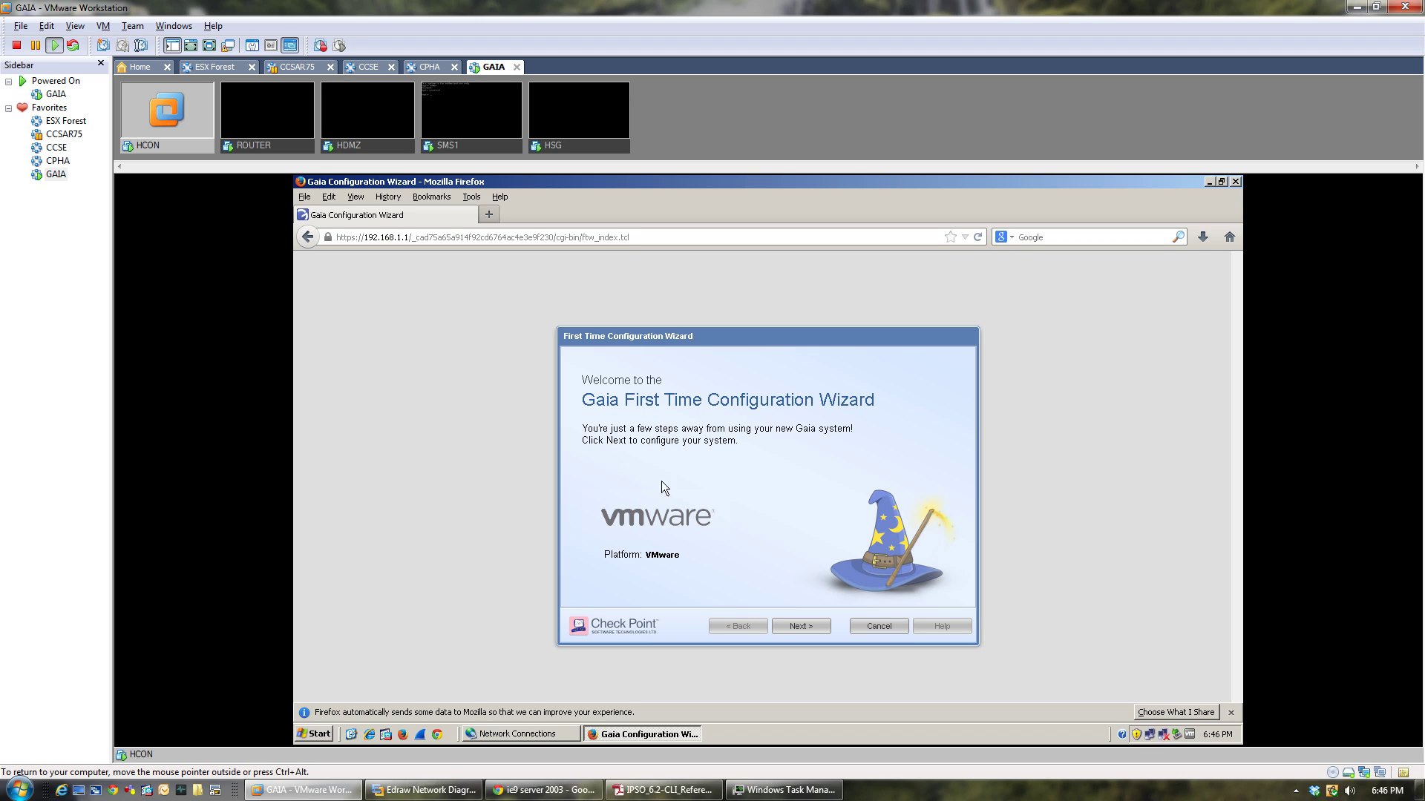
Accept the date and time settings and set the host name to SMS.
{"action": "left_click", "coordinate": [815, 627]}
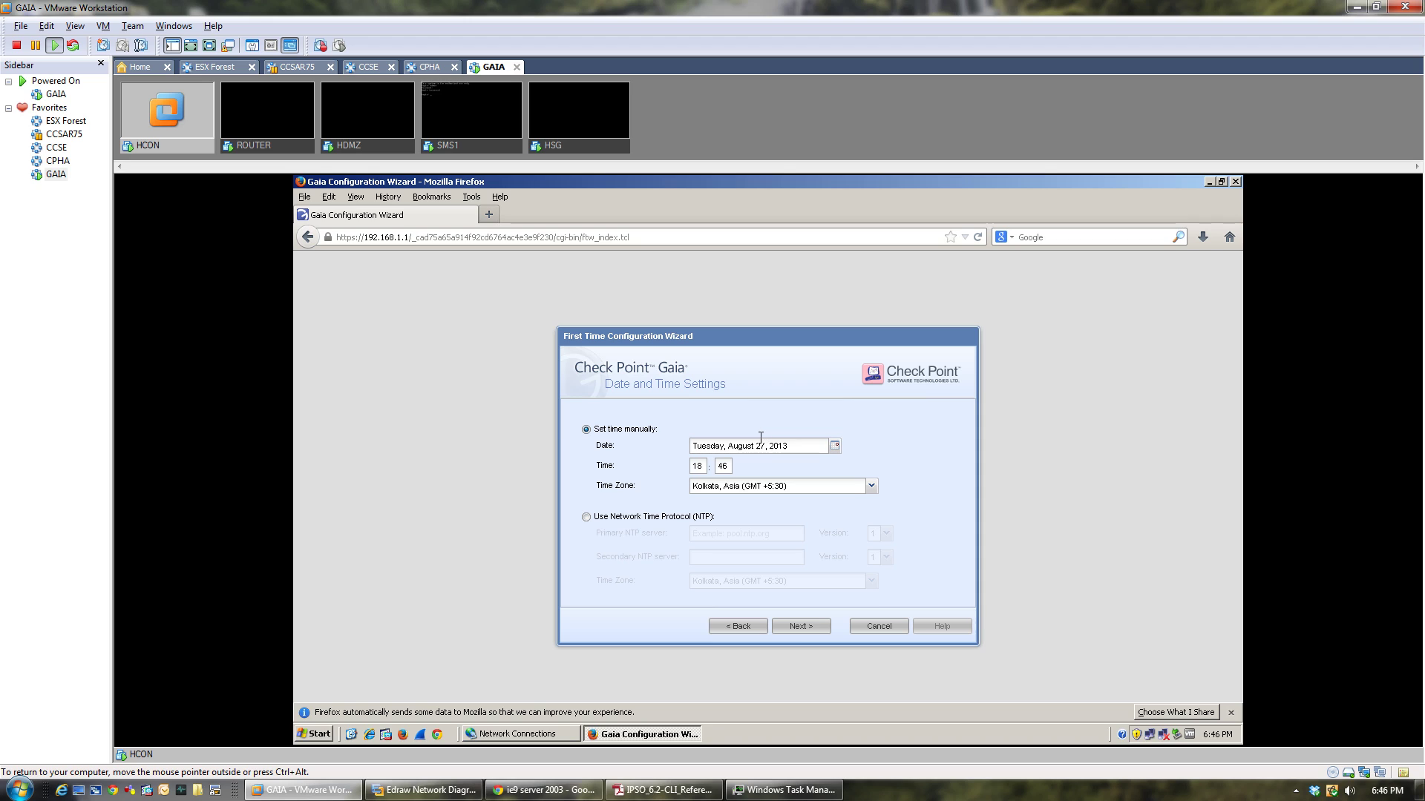
{"action": "left_click", "coordinate": [796, 631]}
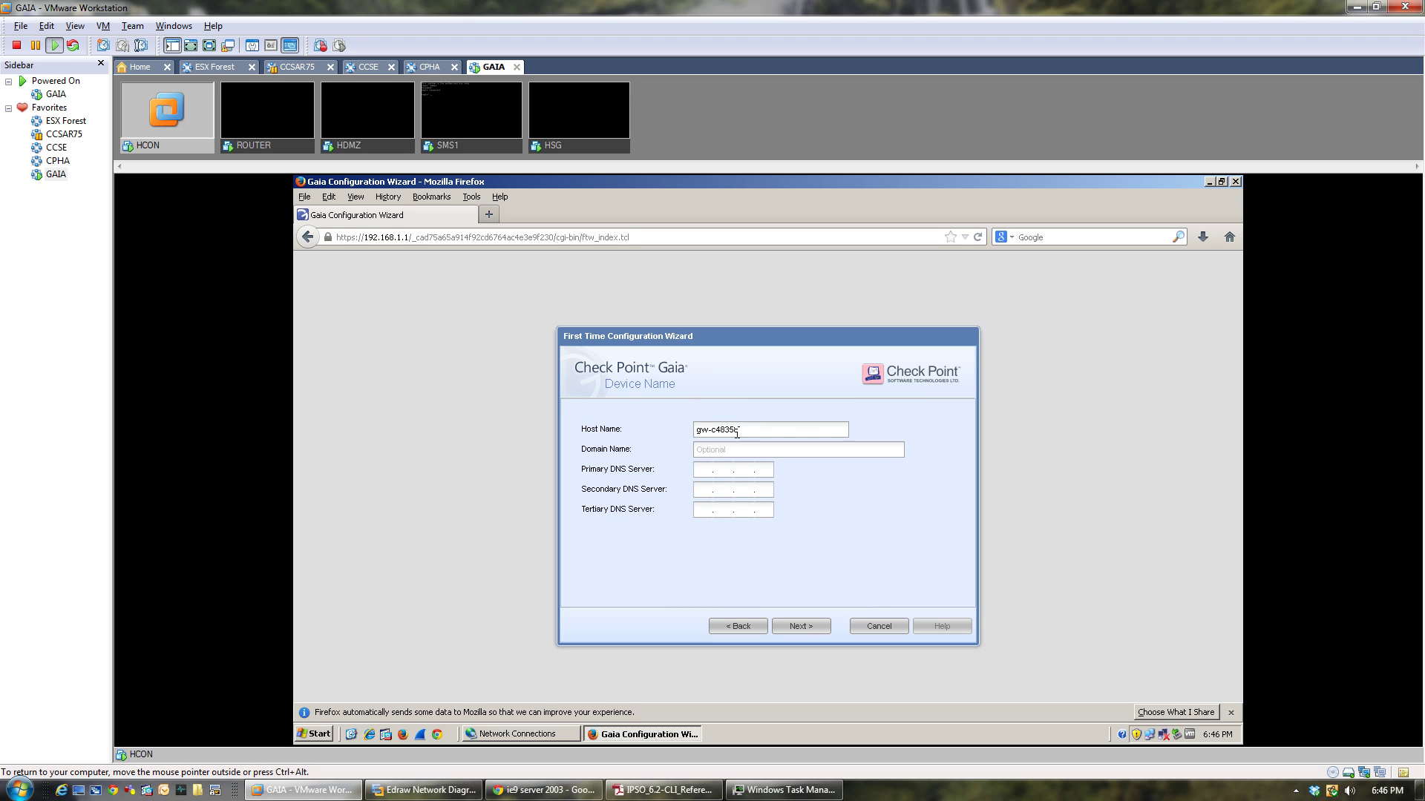
{"action": "left_click_drag", "start_coordinate": [737, 433], "coordinate": [601, 436]}
{"action": "type", "text": "SMS"}
{"action": "key", "text": "Tab"}
{"action": "key", "text": "Tab"}
{"action": "key", "text": "Tab"}
{"action": "key", "text": "Tab"}
{"action": "left_click", "coordinate": [794, 625]}
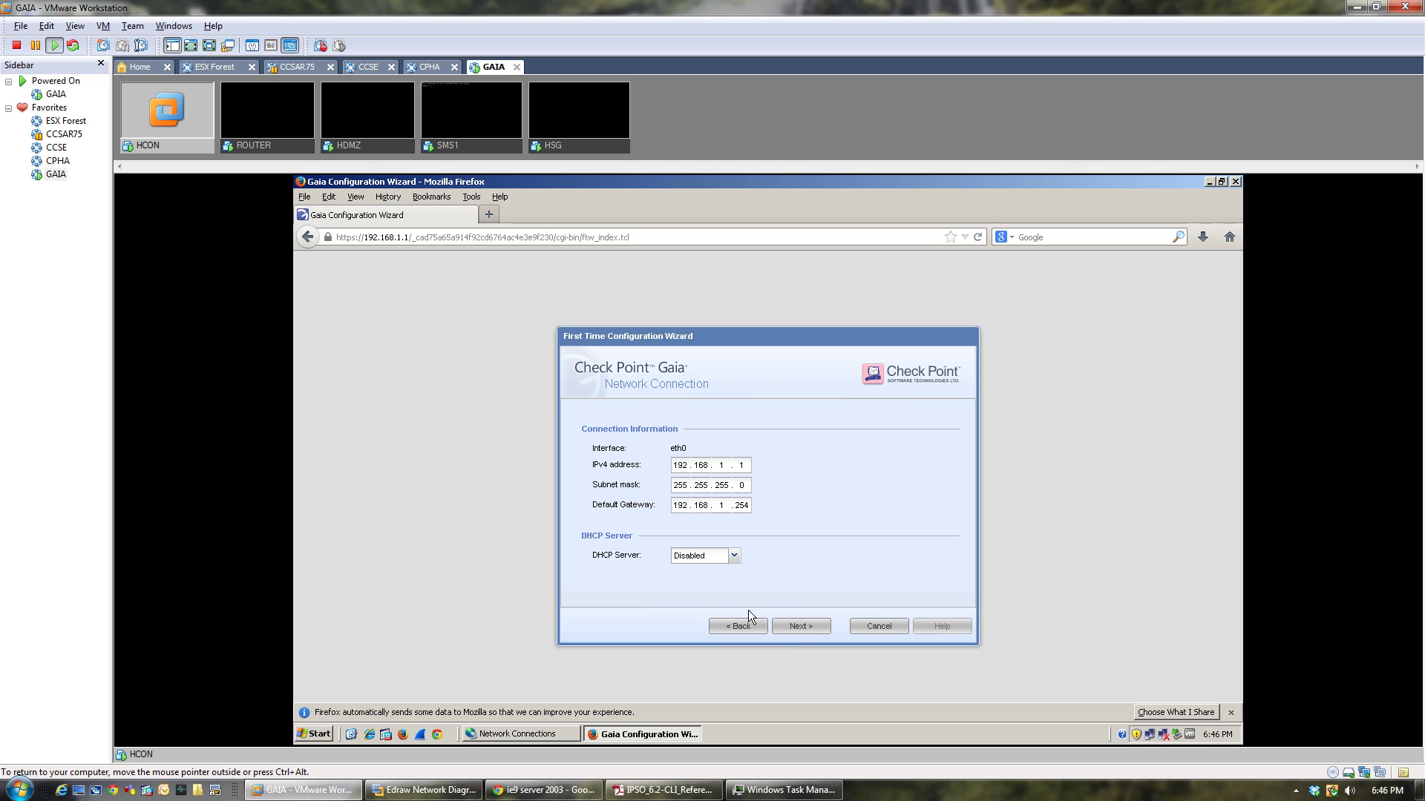
Keep the network settings and install only Security Management as Primary.
{"action": "left_click", "coordinate": [797, 627]}
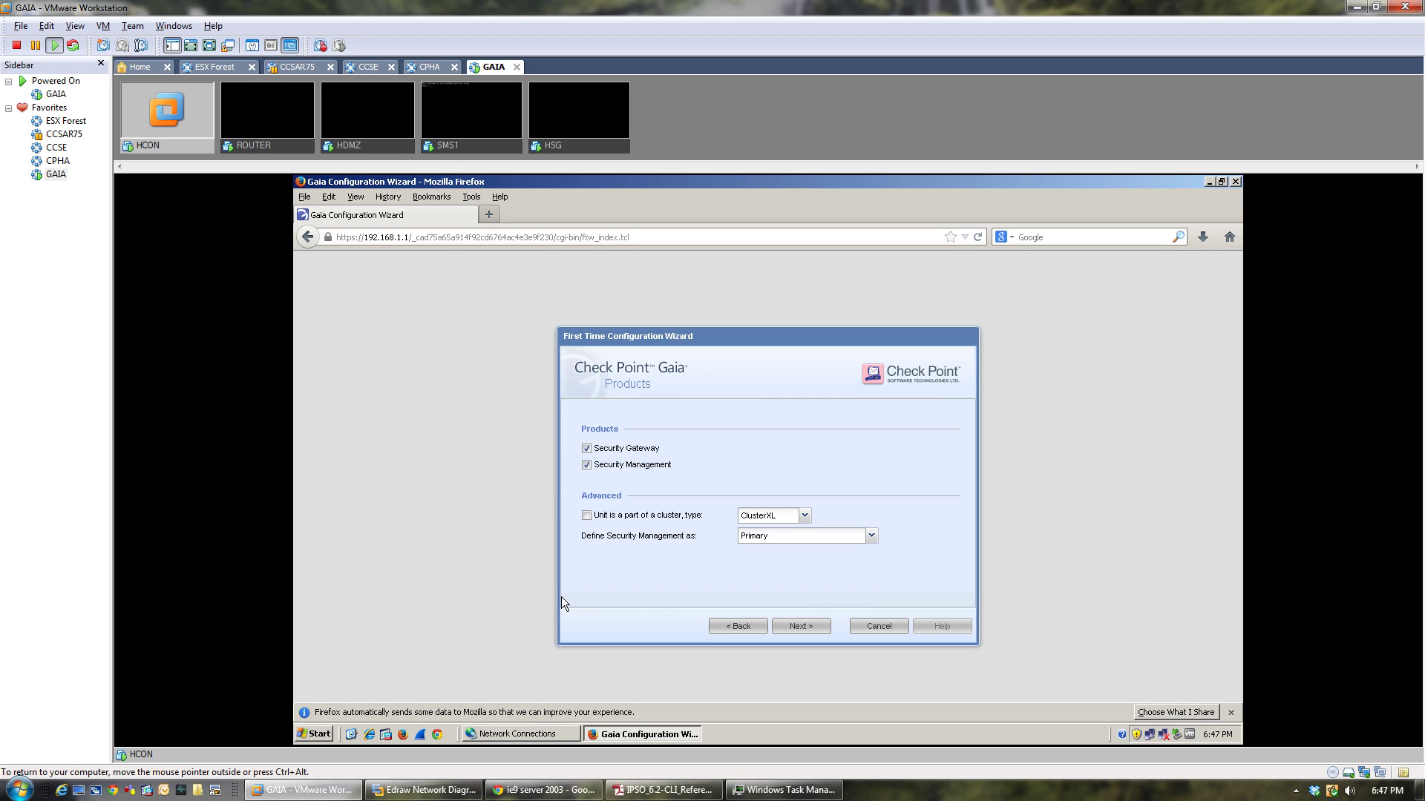
{"action": "left_click", "coordinate": [586, 449]}
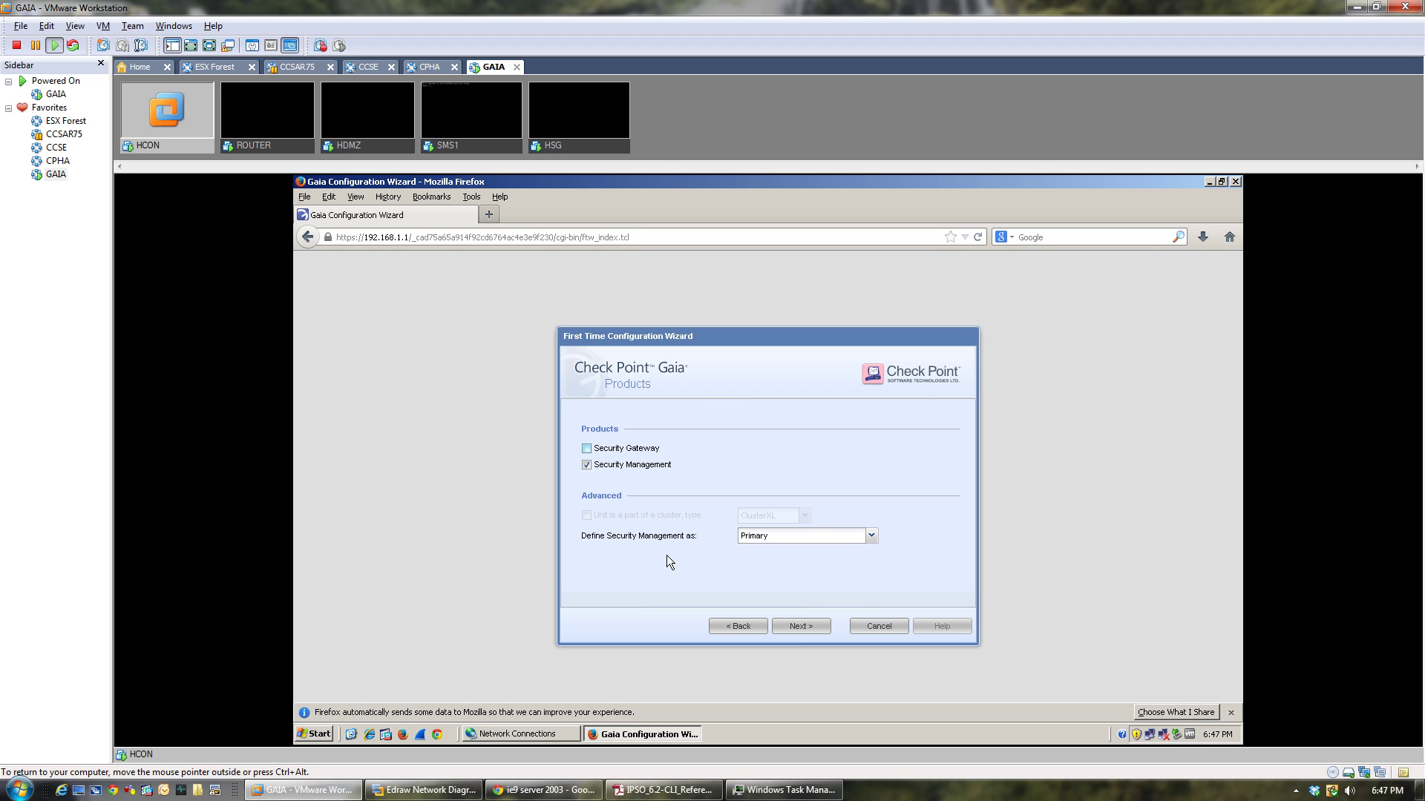
{"action": "left_click", "coordinate": [802, 546]}
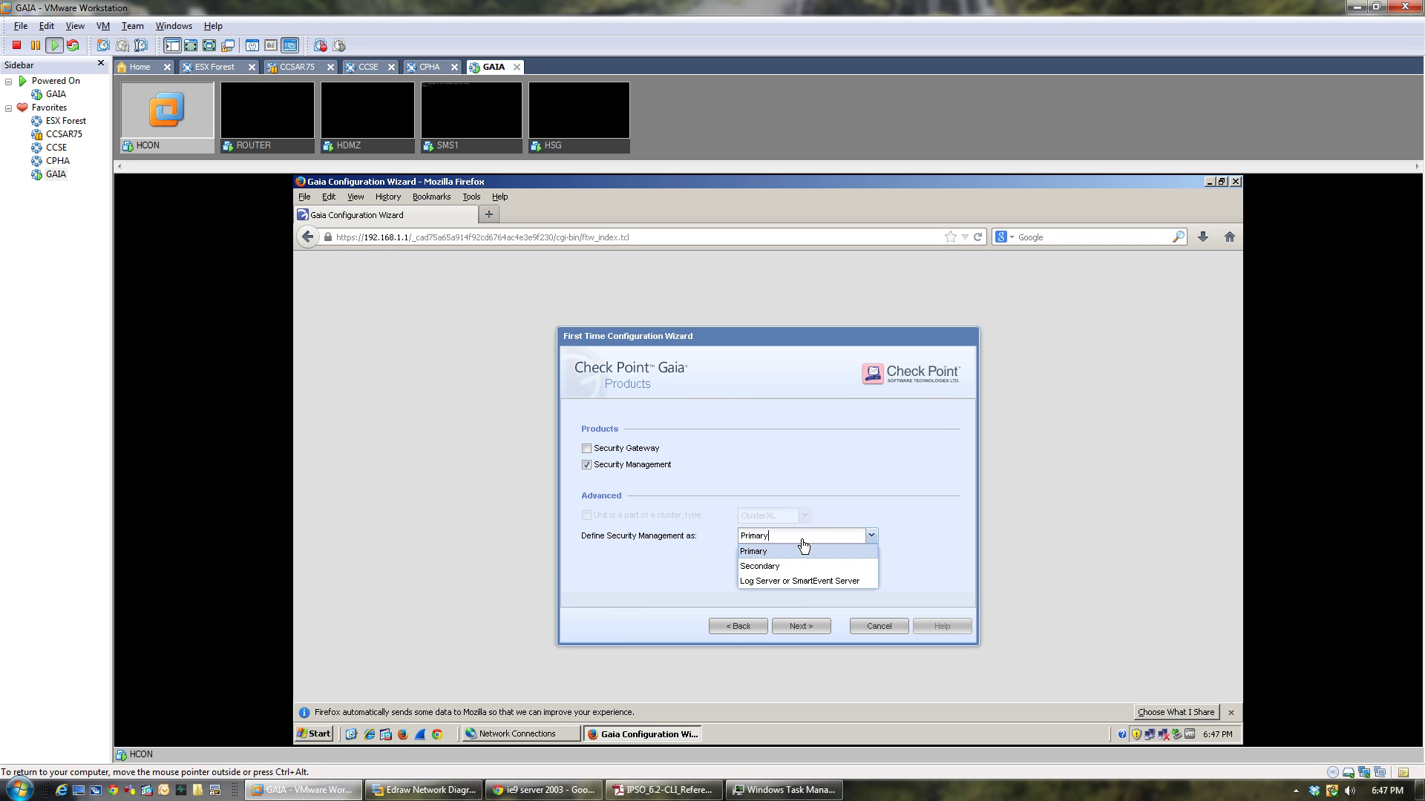
{"action": "left_click", "coordinate": [919, 530]}
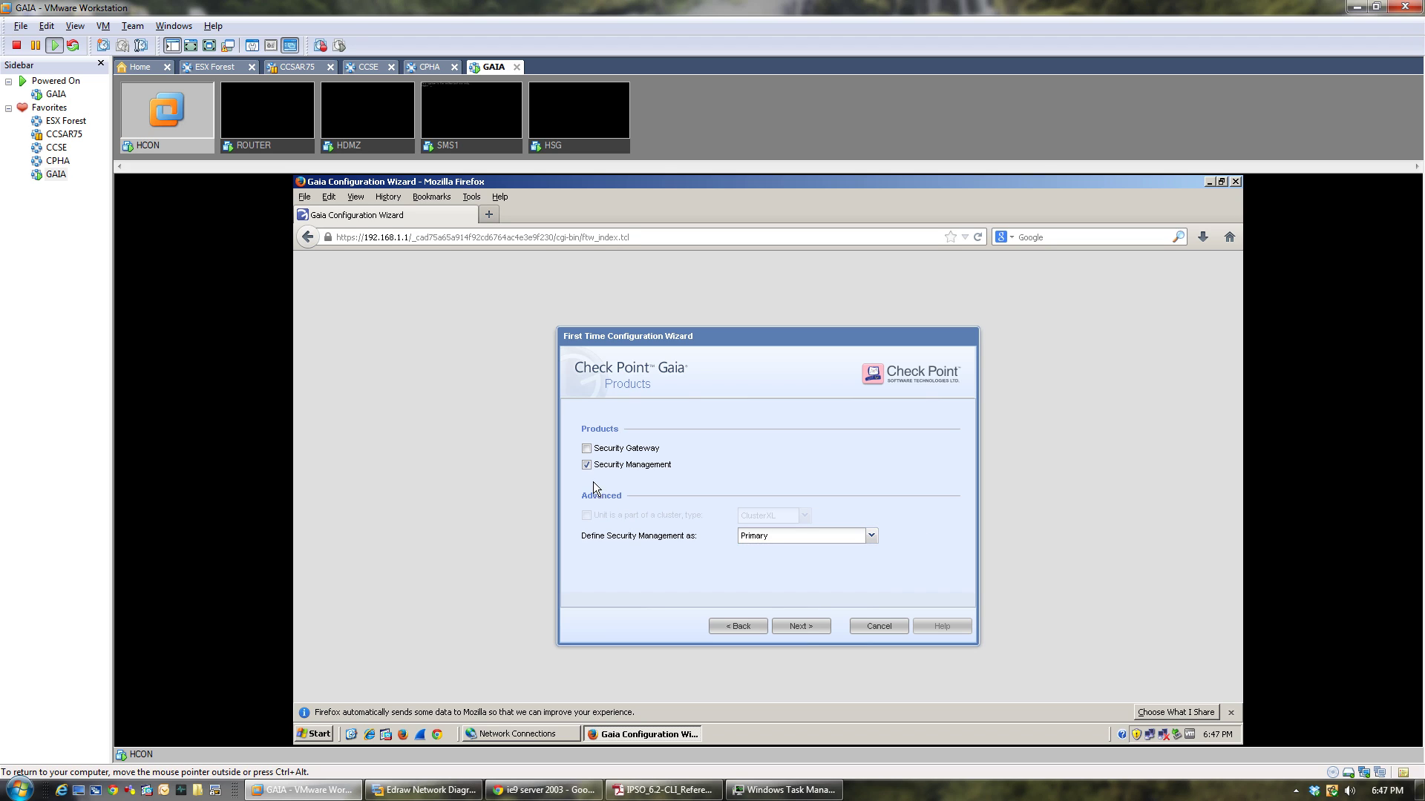
{"action": "left_click", "coordinate": [807, 630]}
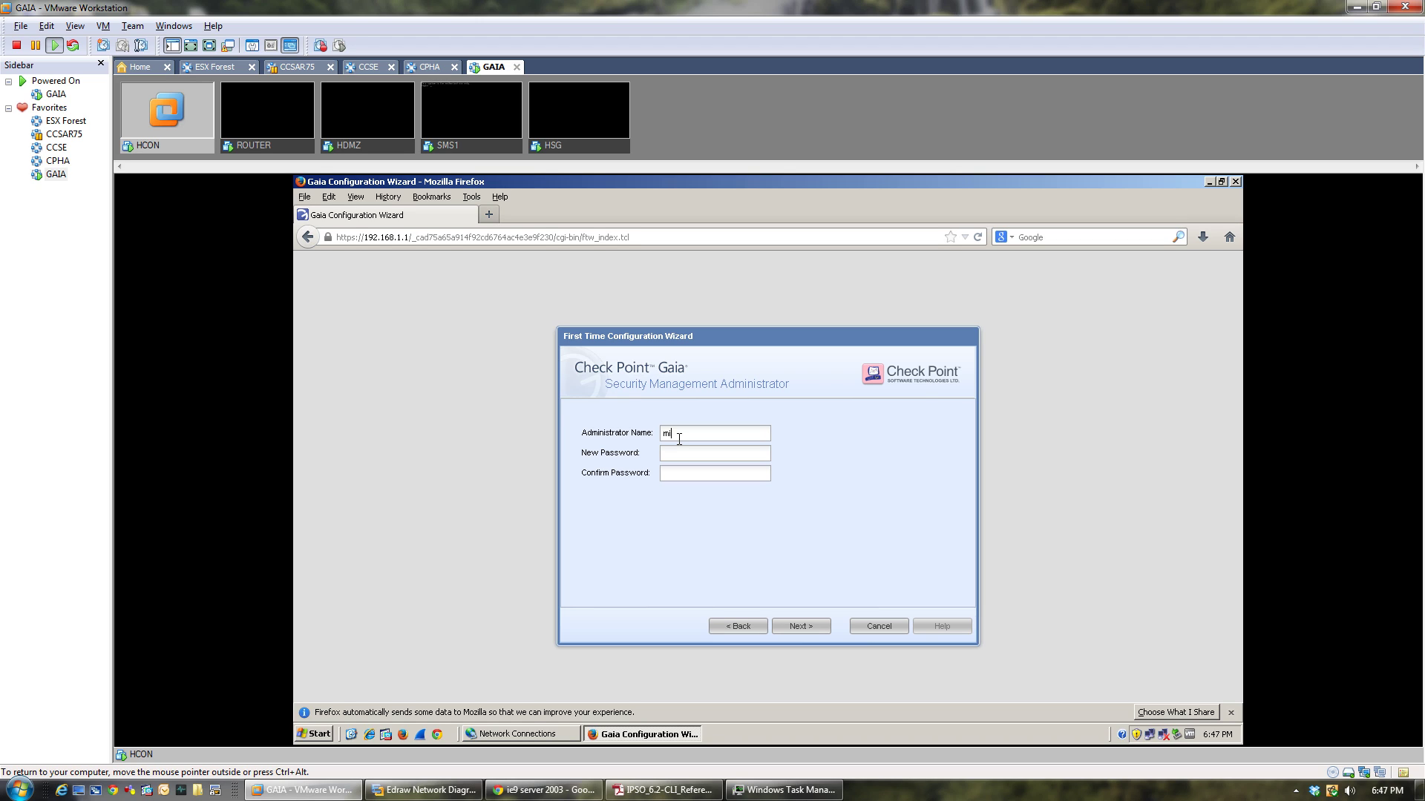
Create the administrator account and allow GUI clients only from this machine, 192.168.1.2.
{"action": "type", "text": "chael**********"}
{"action": "key", "text": "Tab"}
{"action": "type", "text": "*********"}
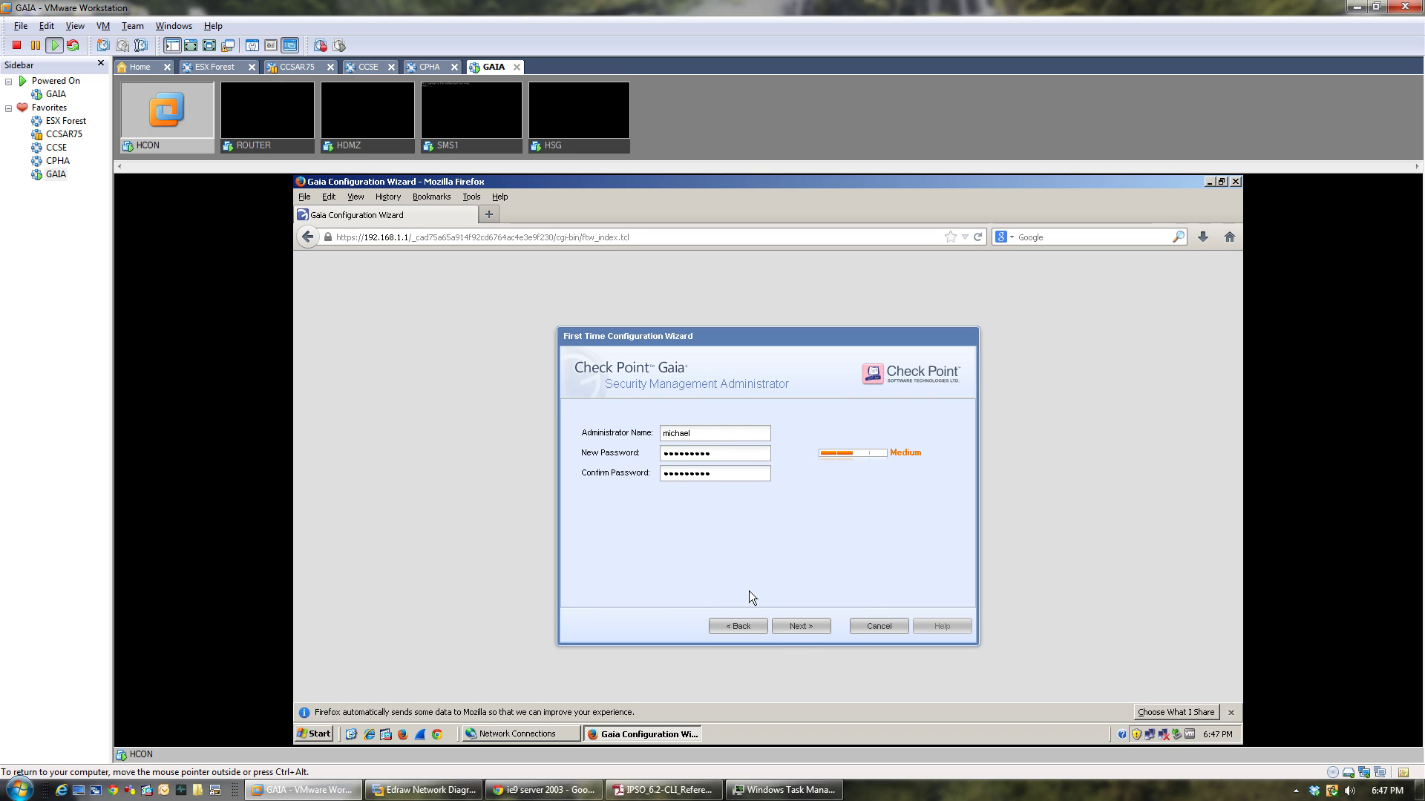
{"action": "left_click", "coordinate": [802, 628]}
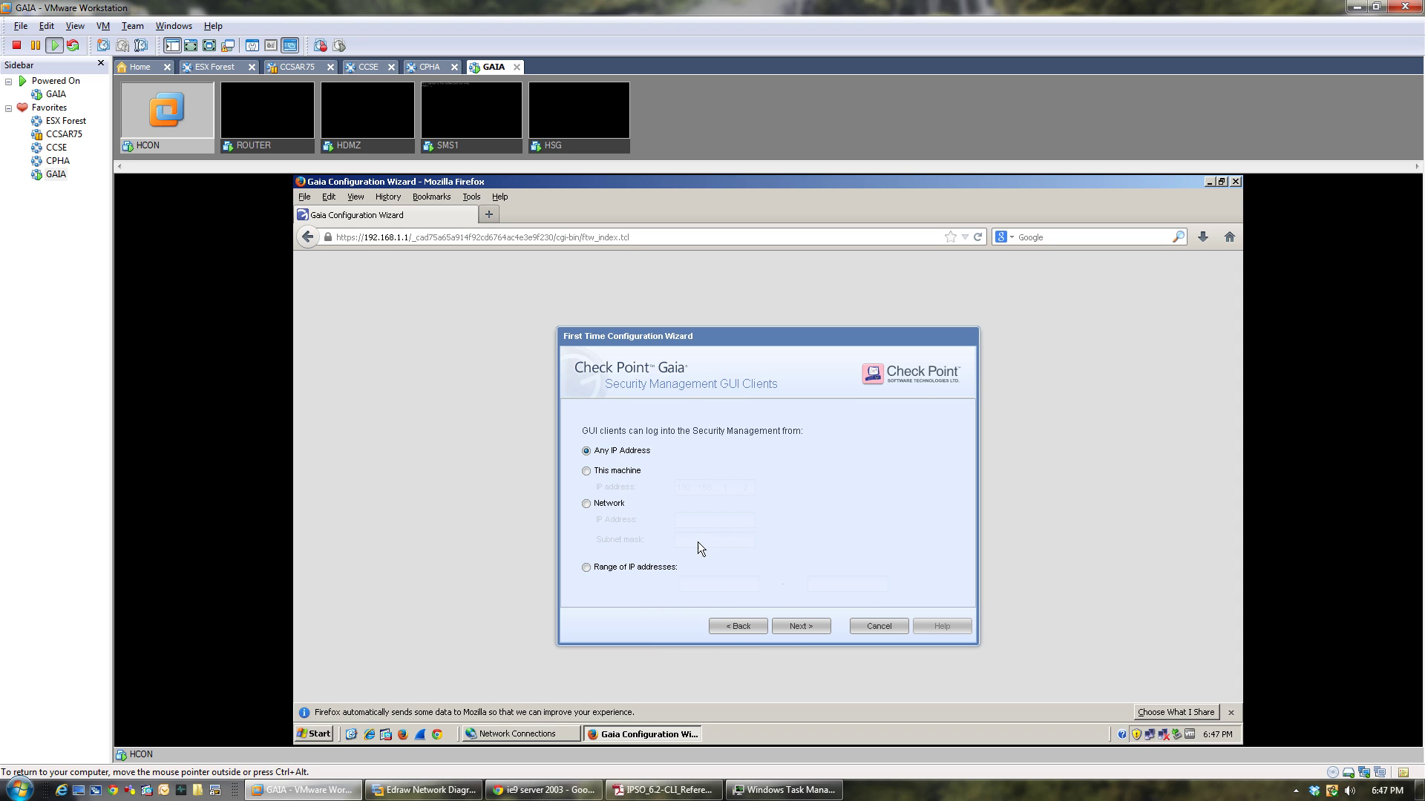
{"action": "left_click", "coordinate": [586, 471]}
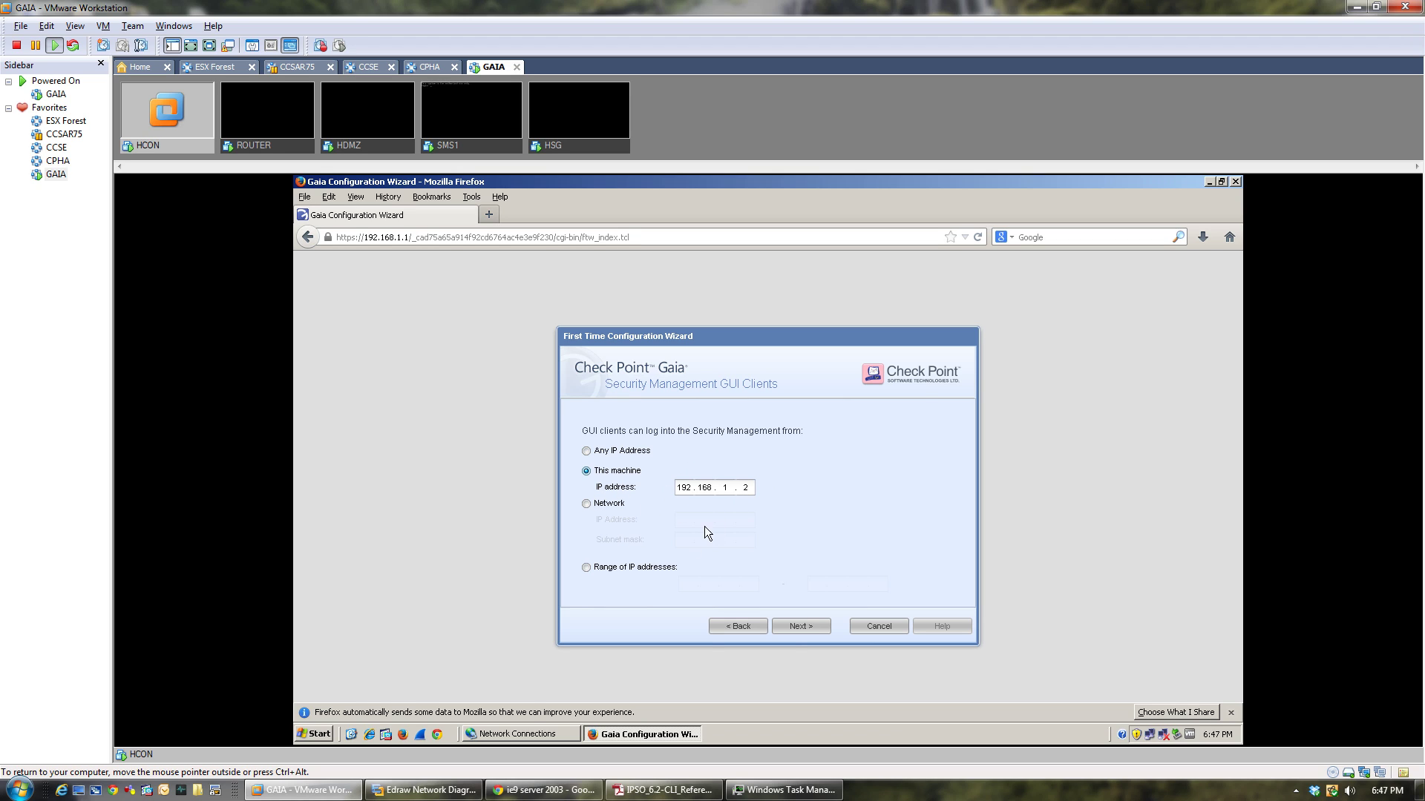
Finish SMS1's wizard and confirm starting configuration, briefly viewing HSG before returning to HCON.
{"action": "left_click", "coordinate": [804, 627]}
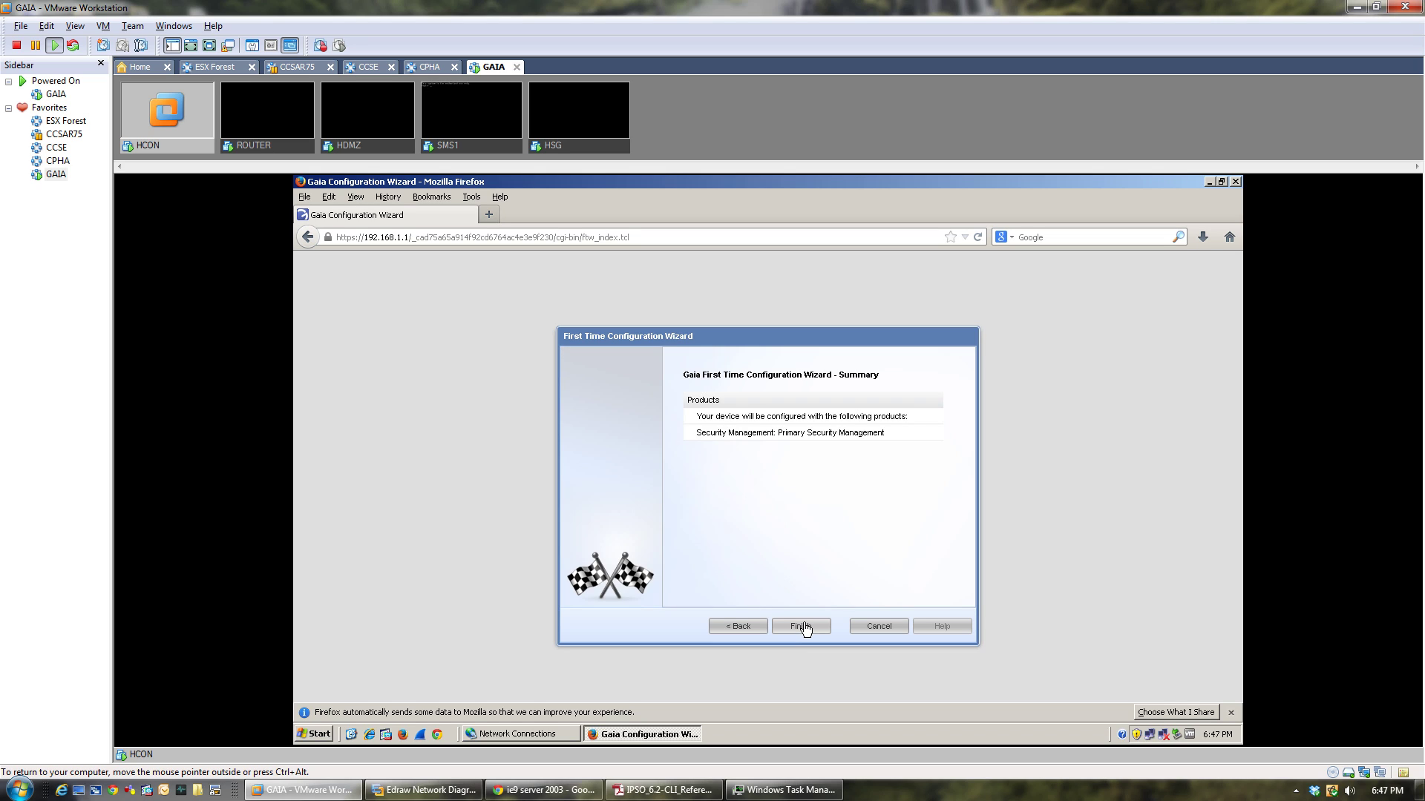
{"action": "left_click", "coordinate": [805, 627]}
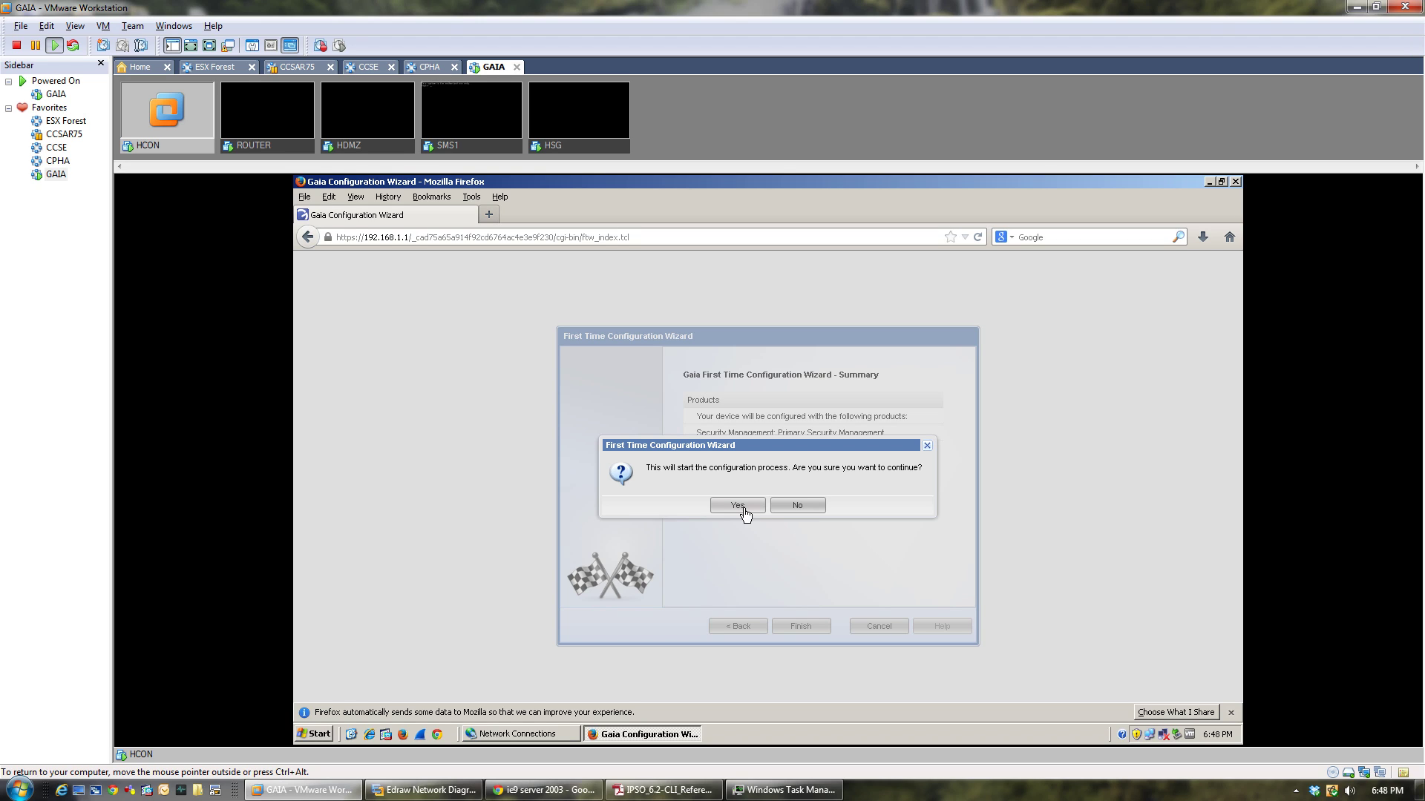
{"action": "left_click", "coordinate": [742, 507]}
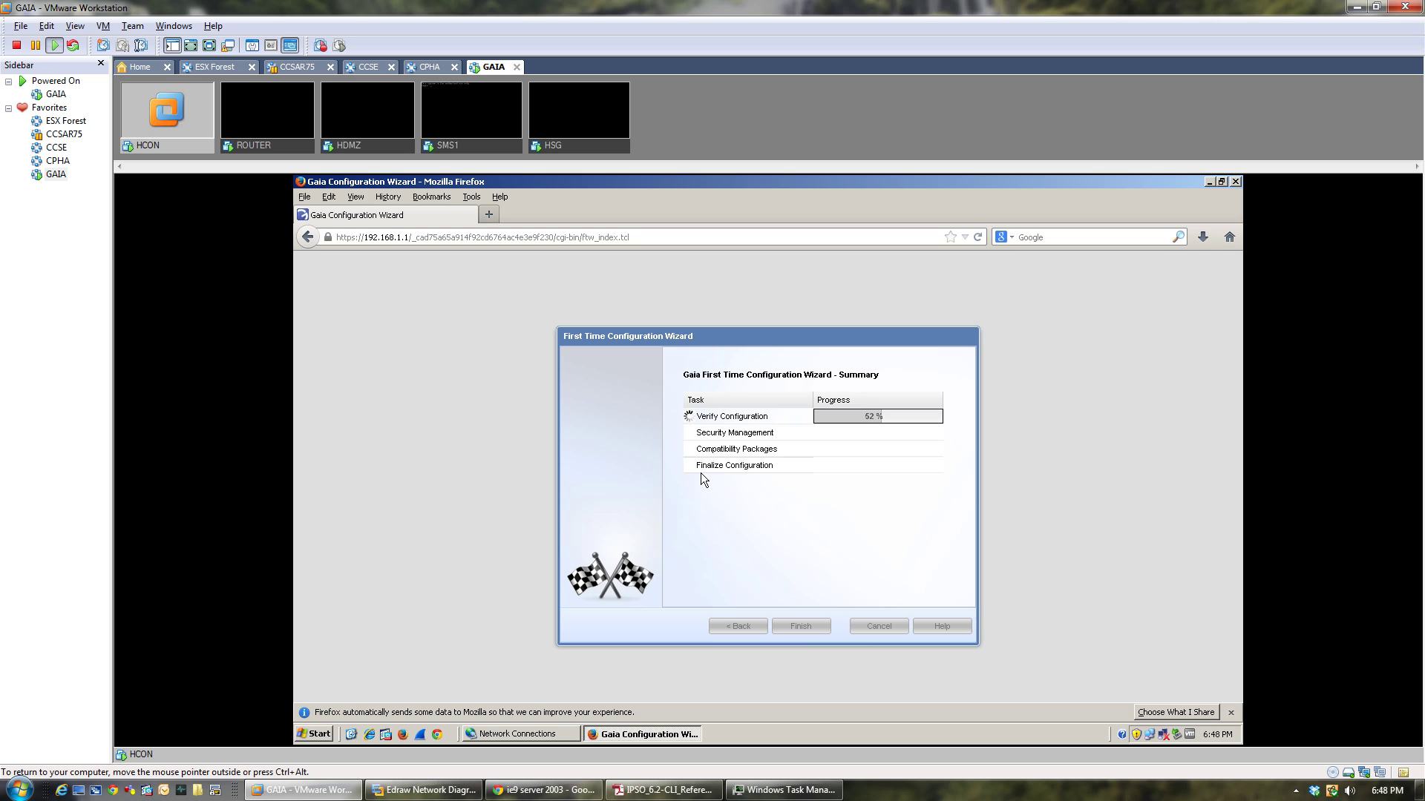
{"action": "left_click", "coordinate": [566, 147]}
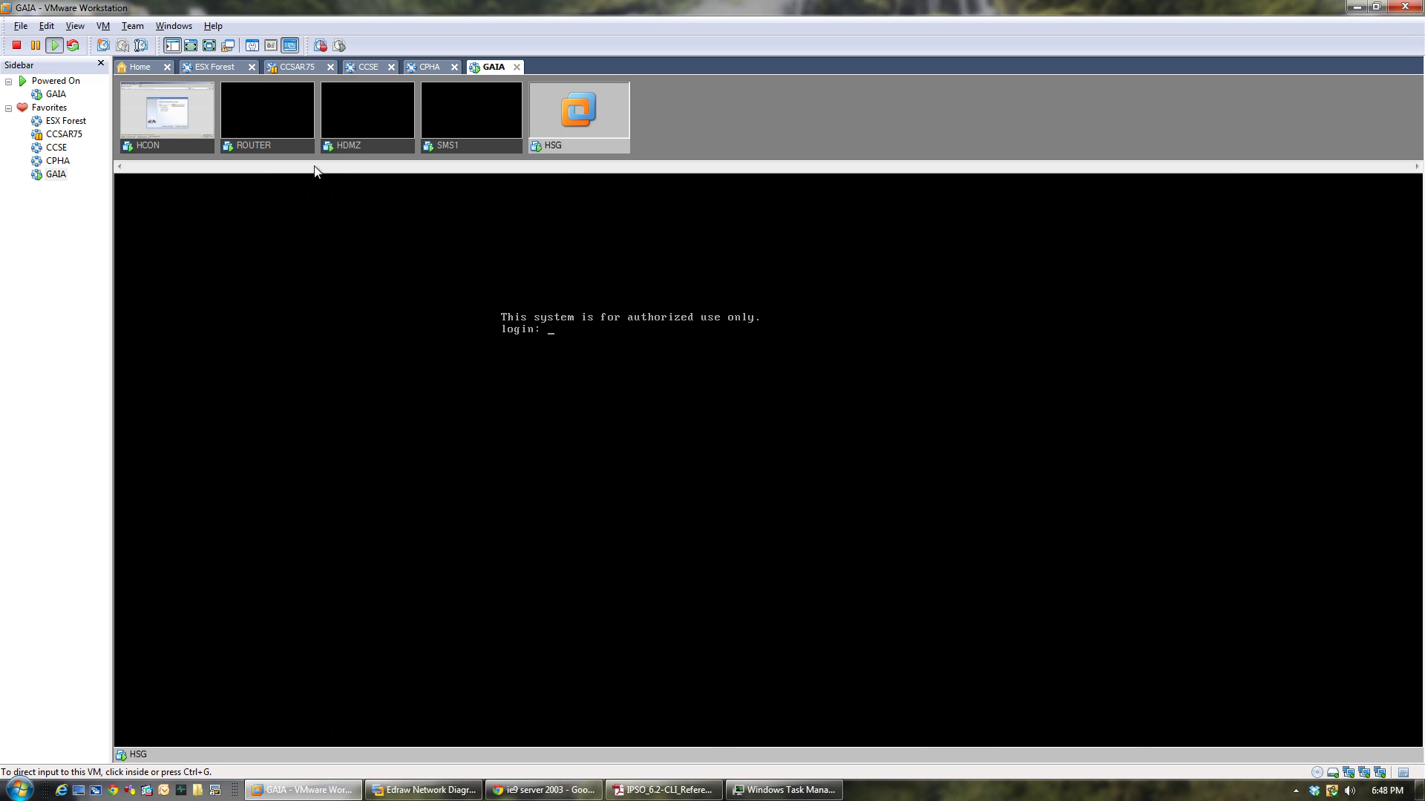
{"action": "left_click", "coordinate": [165, 145]}
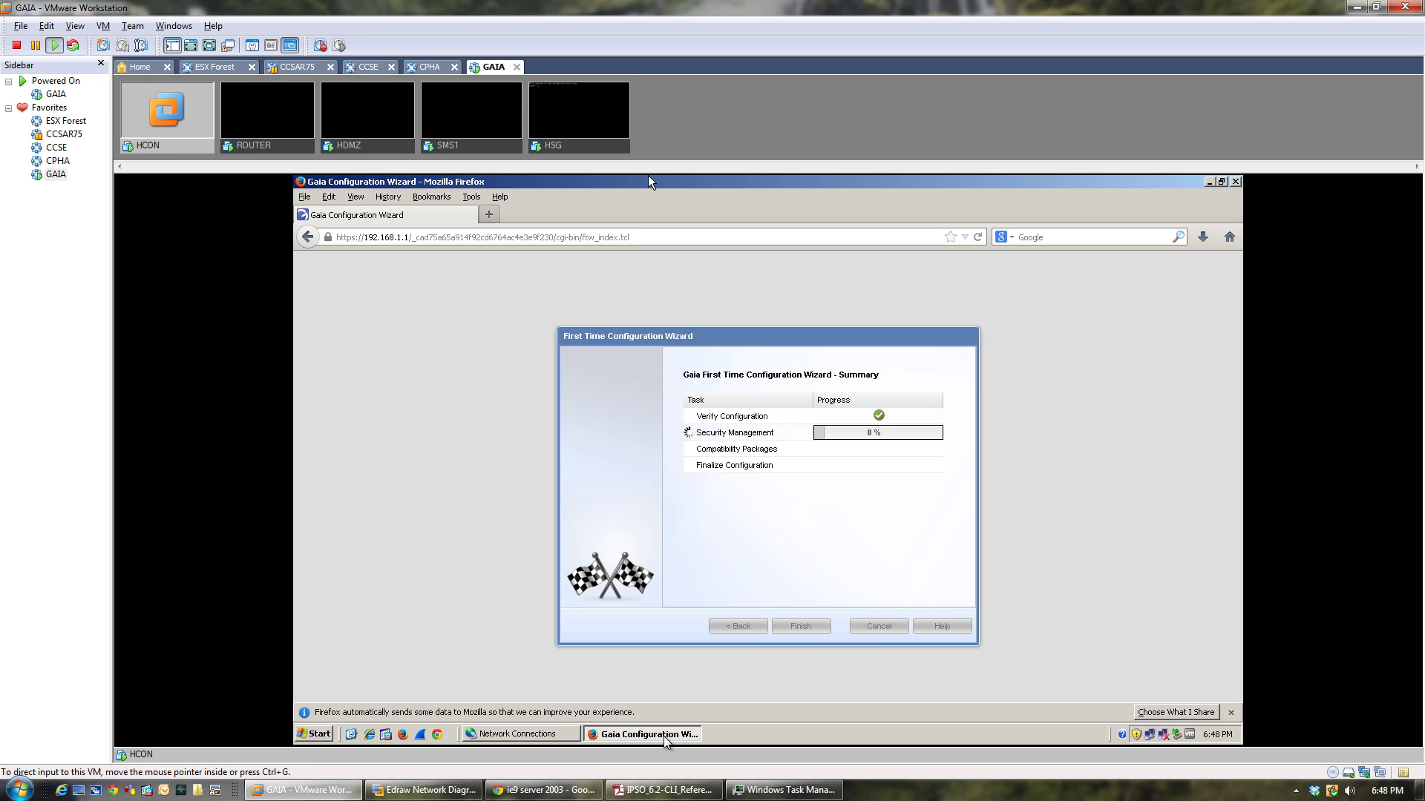
{"action": "left_click", "coordinate": [402, 734]}
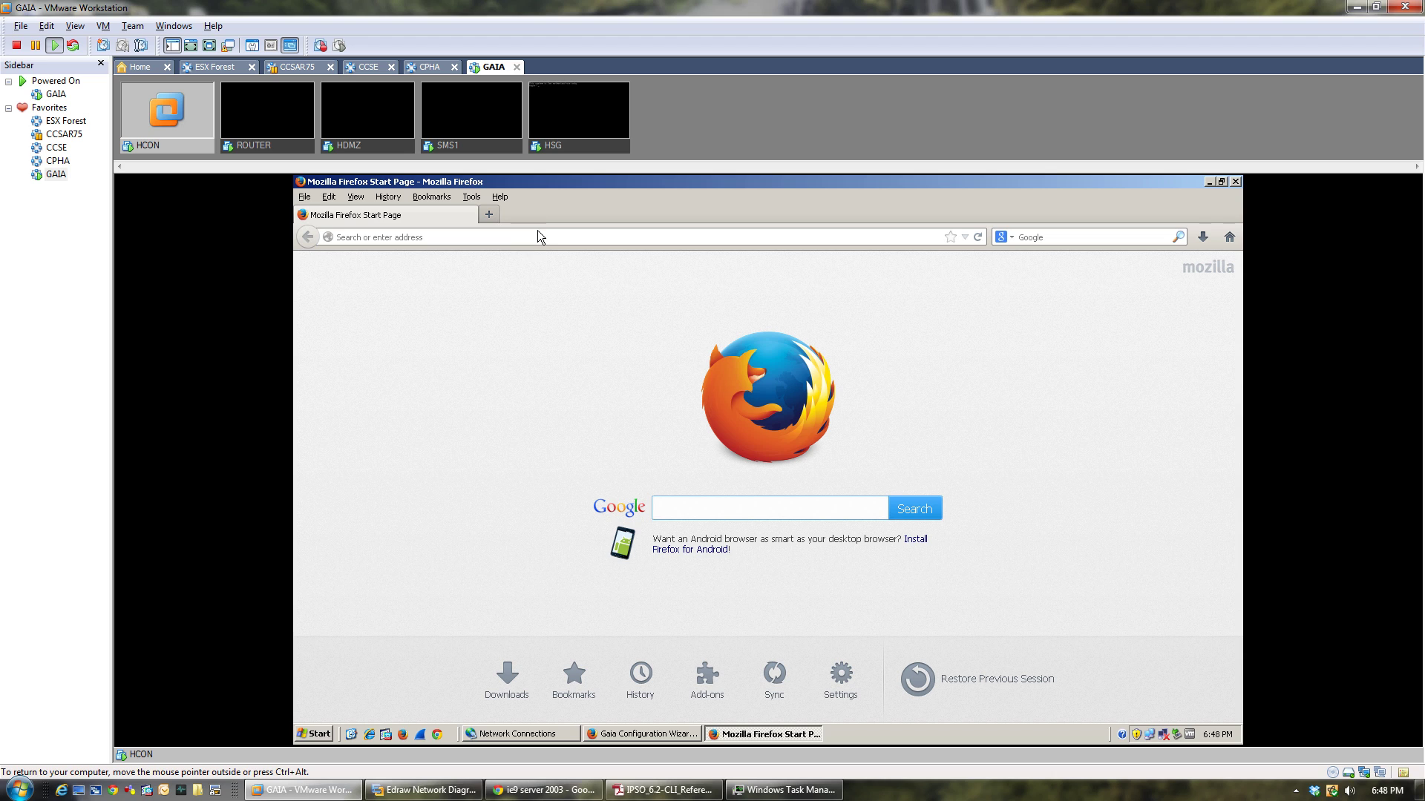
{"action": "left_click", "coordinate": [539, 235]}
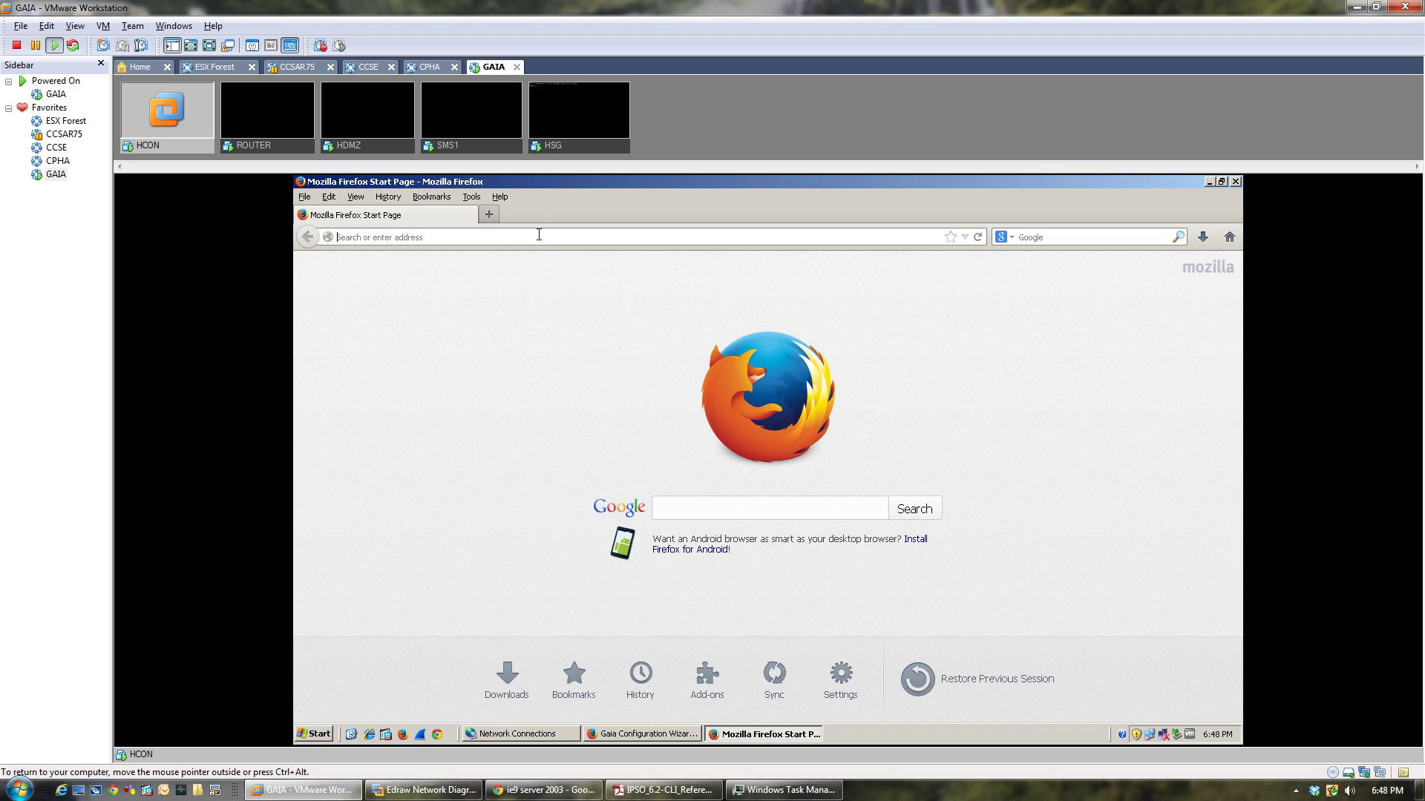
{"action": "type", "text": "https://"}
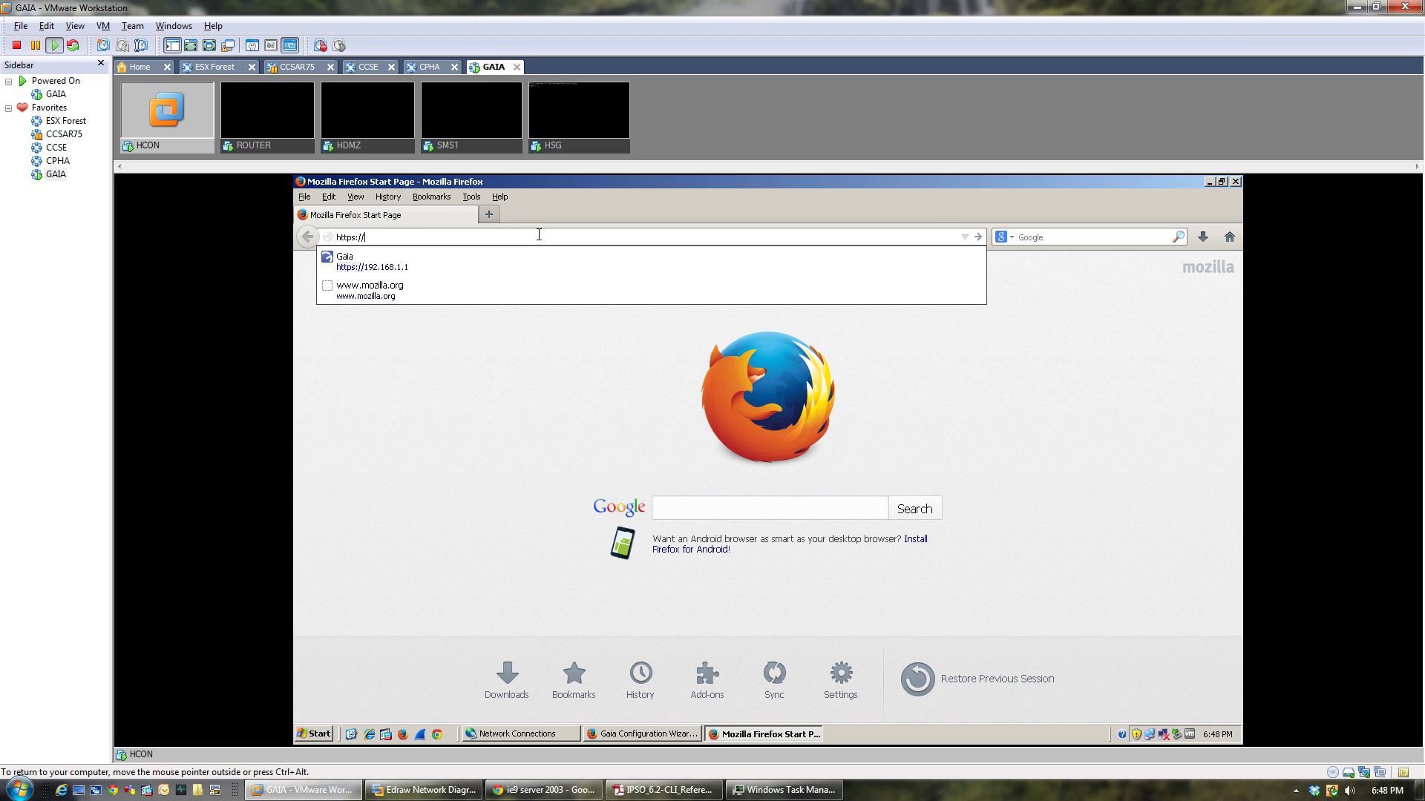
{"action": "type", "text": "192.168.1.254"}
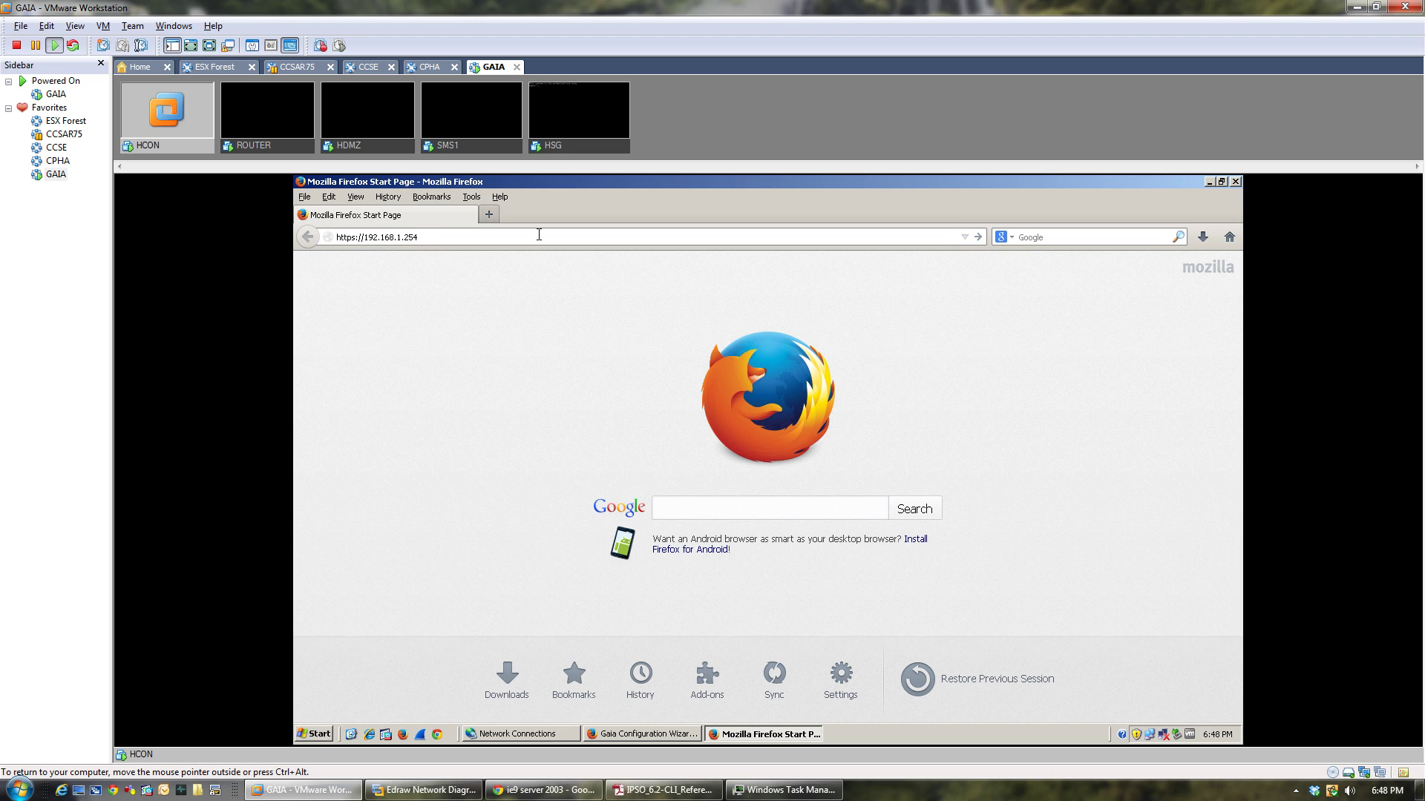
{"action": "key", "text": "Return"}
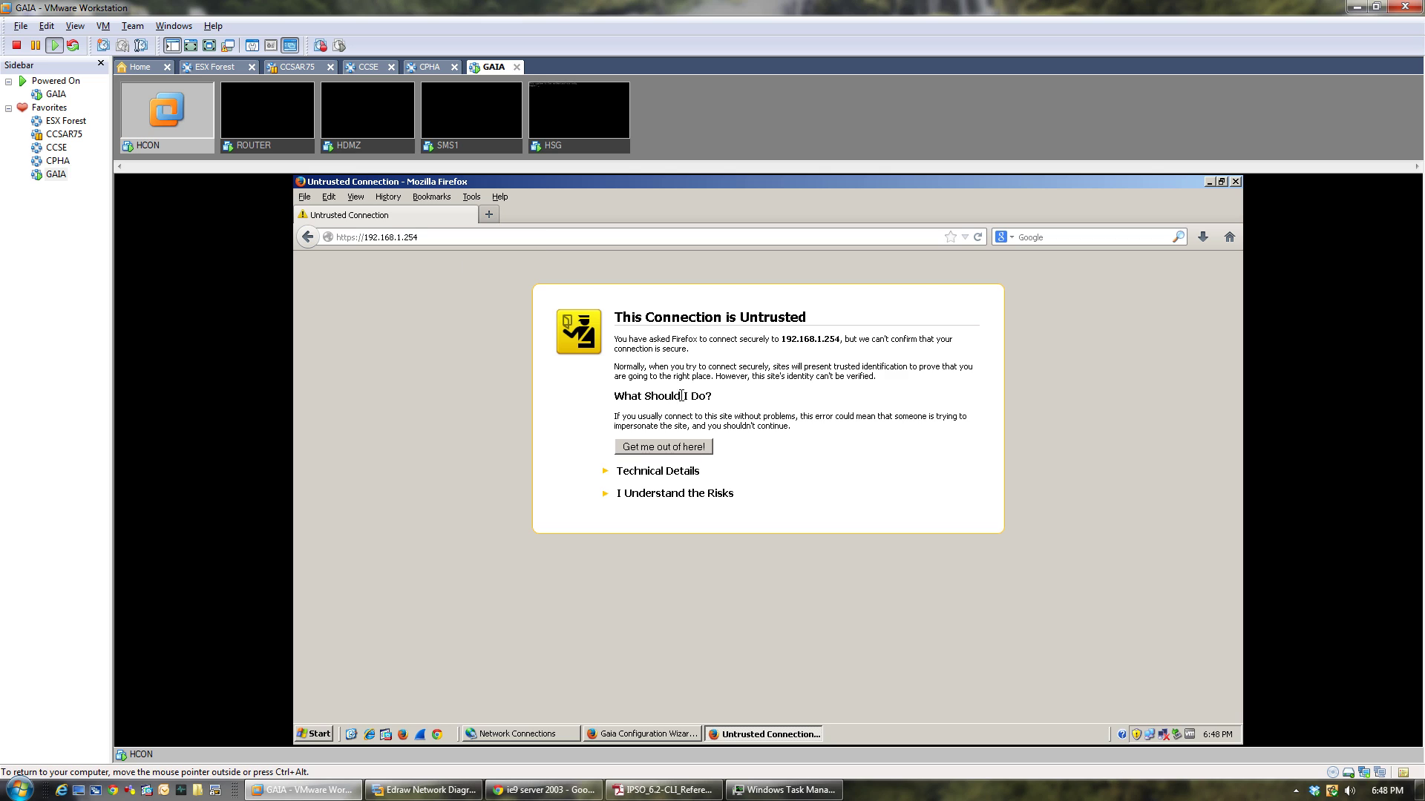
{"action": "left_click", "coordinate": [667, 495]}
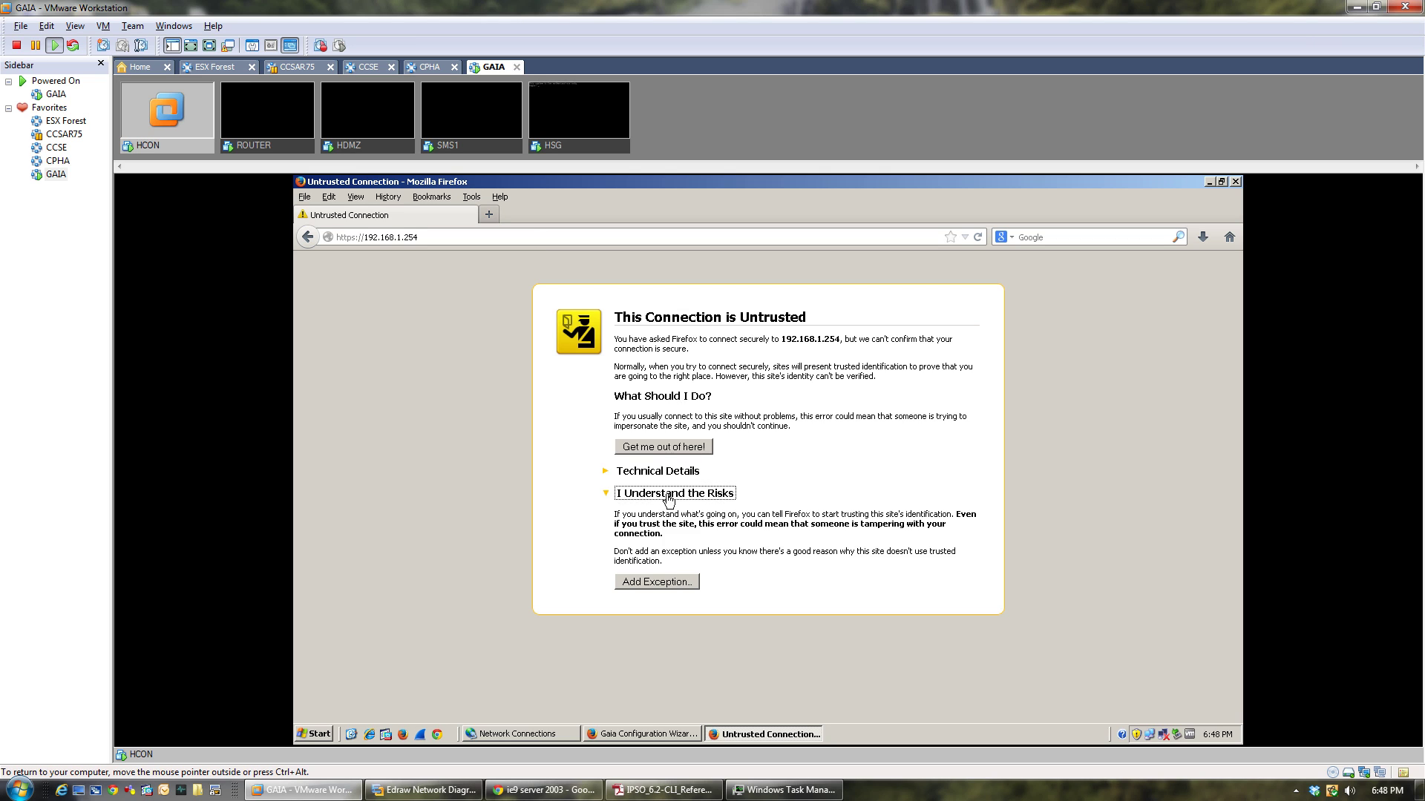
{"action": "left_click", "coordinate": [657, 582]}
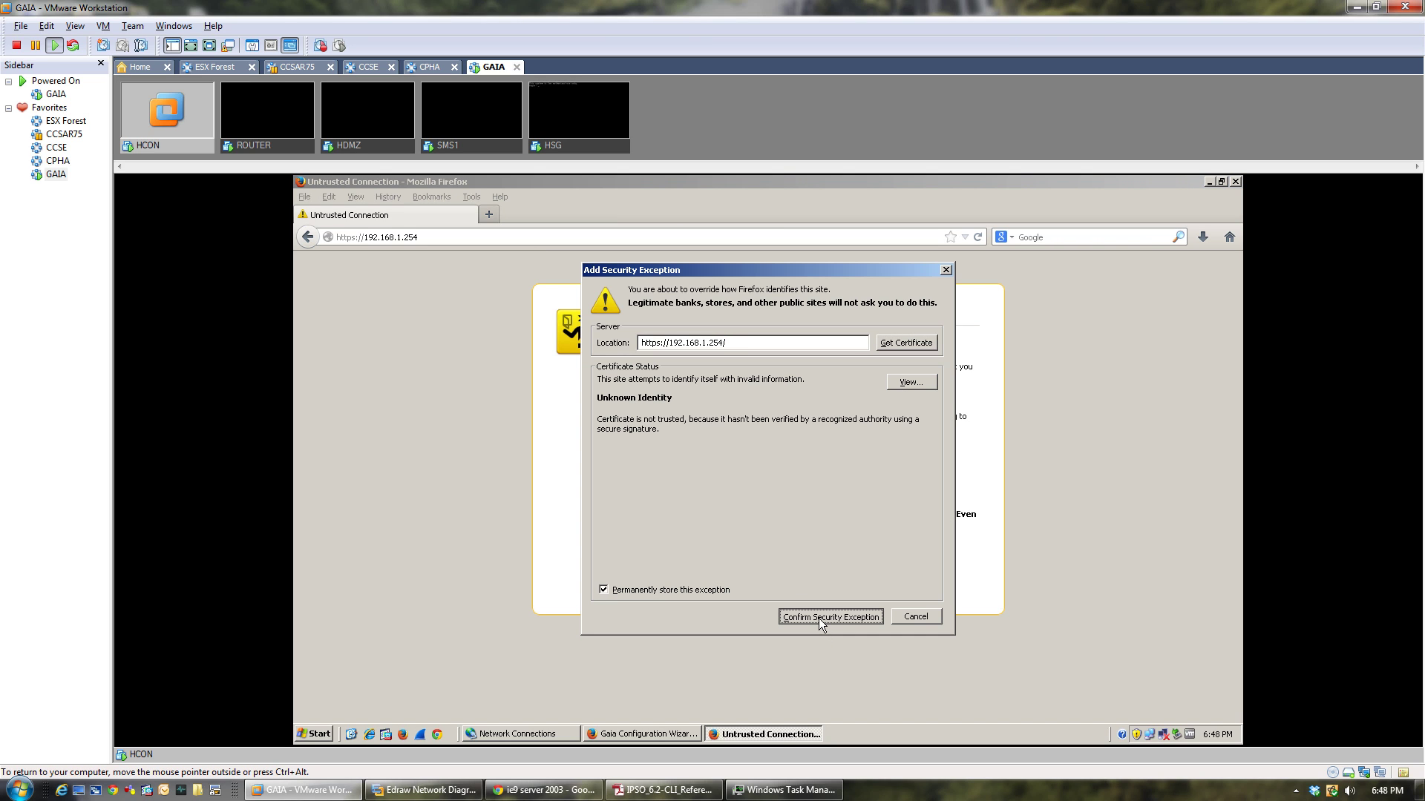
{"action": "left_click", "coordinate": [818, 618]}
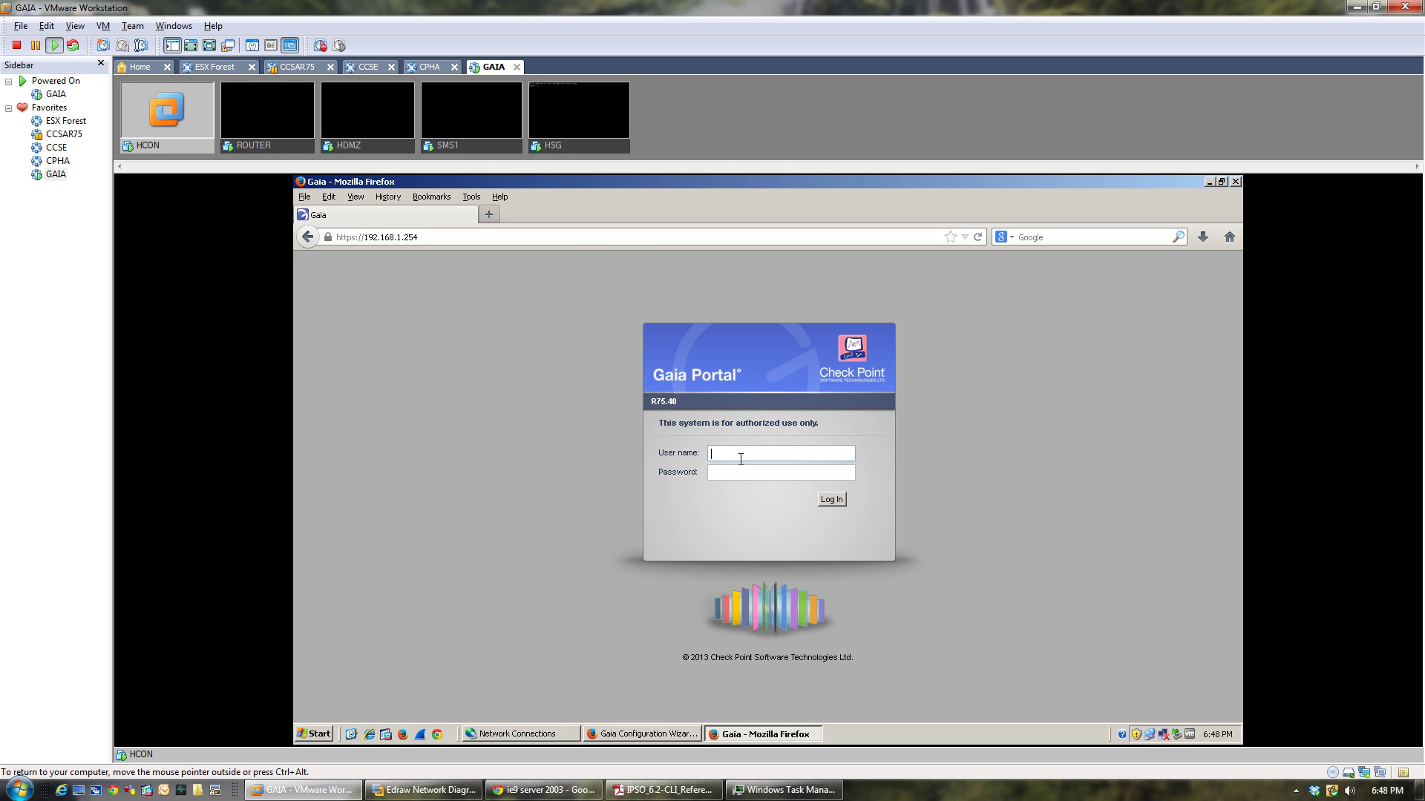
Log in to HSG's Gaia Portal as admin with the account password.
{"action": "type", "text": "admin"}
{"action": "key", "text": "Tab"}
{"action": "type", "text": "*********"}
{"action": "key", "text": "Return"}
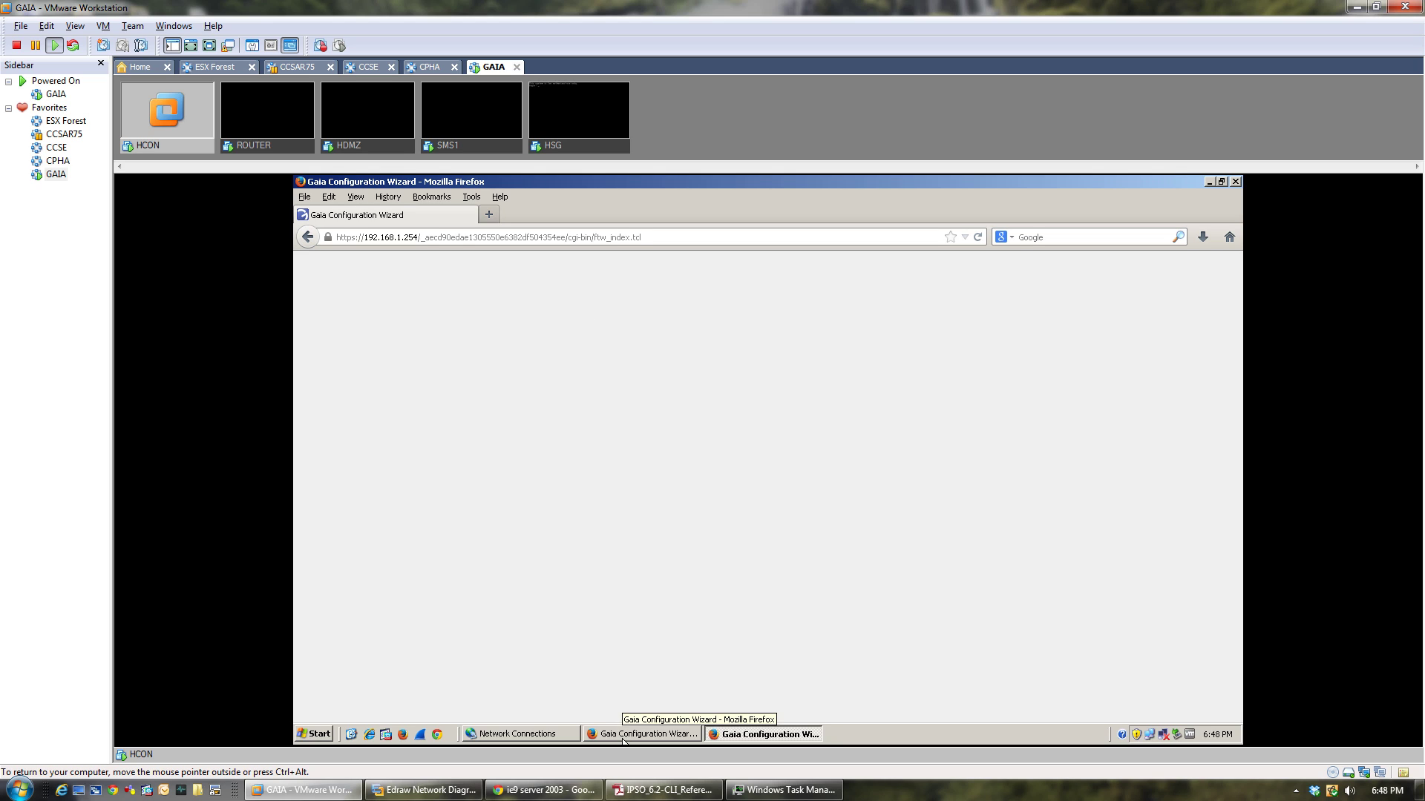
Bring HSG's Gaia configuration wizard window to the front.
{"action": "left_click", "coordinate": [626, 737]}
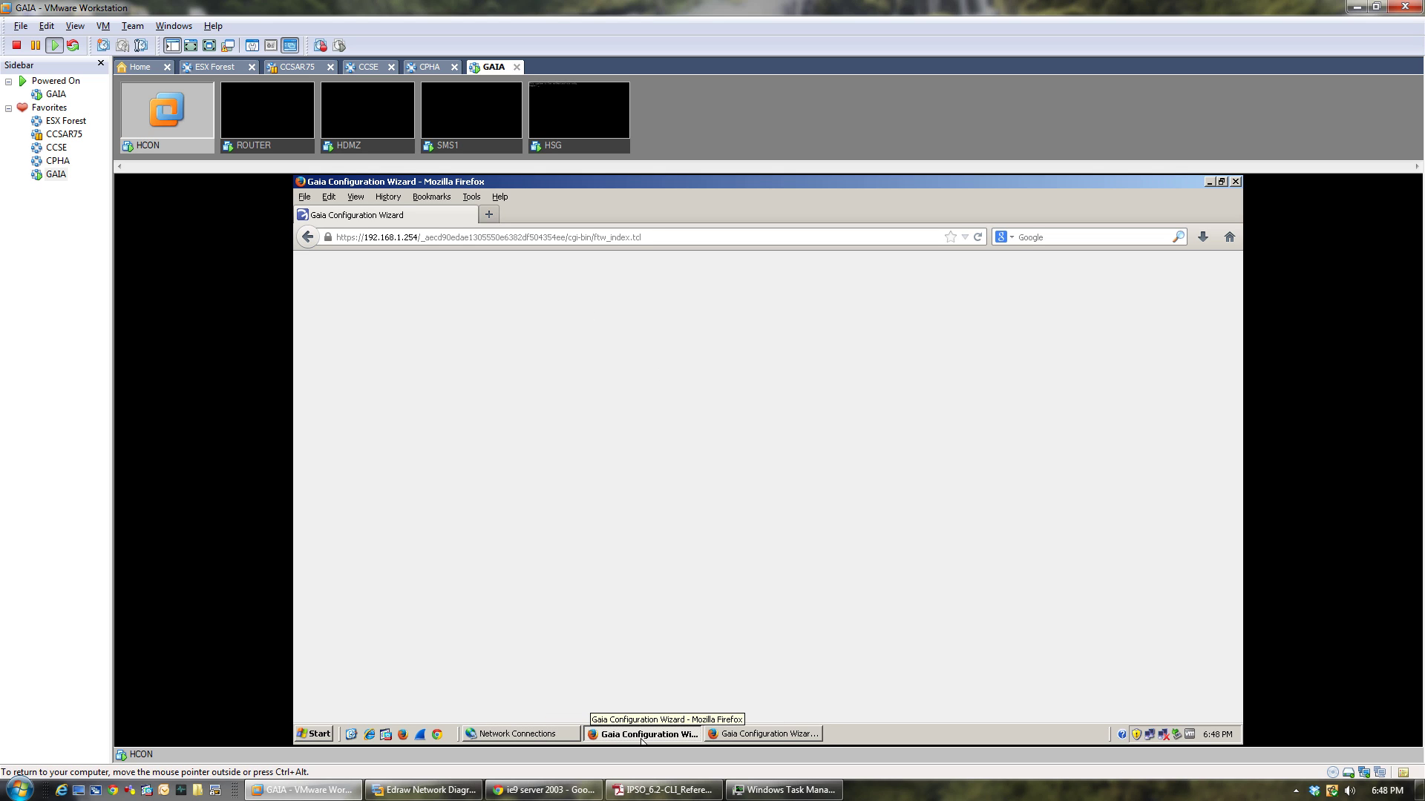
{"action": "left_click", "coordinate": [643, 738]}
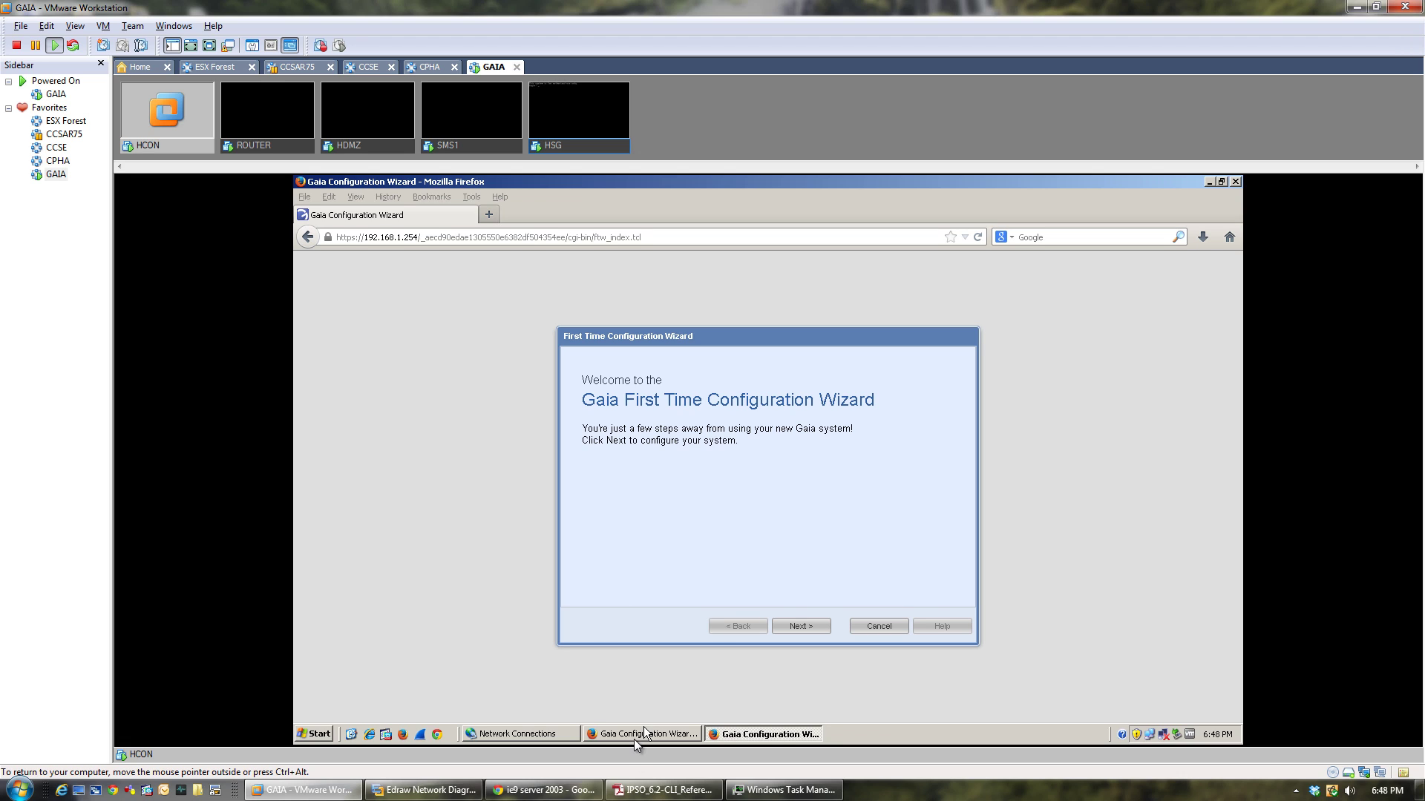
{"action": "left_click", "coordinate": [635, 734]}
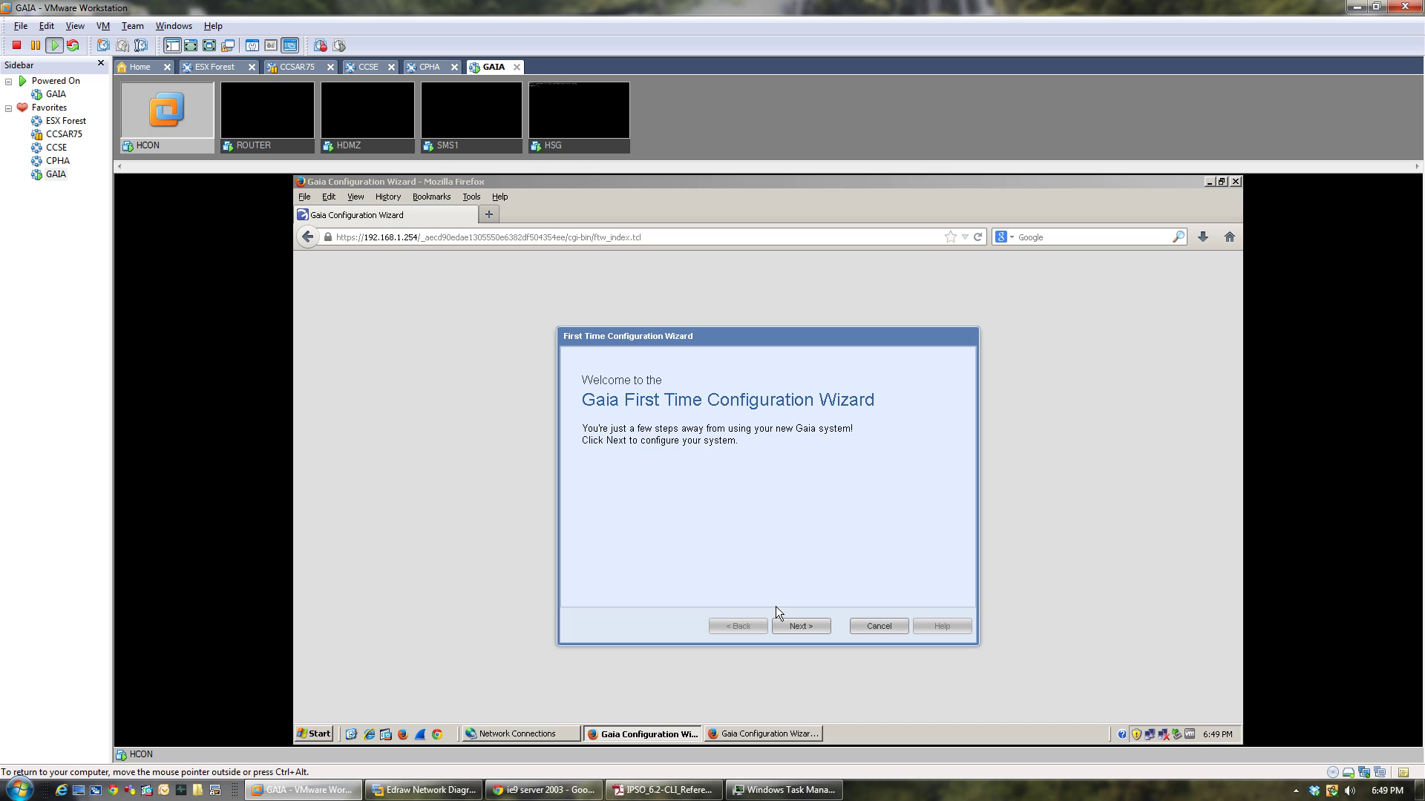
{"action": "left_click", "coordinate": [803, 621]}
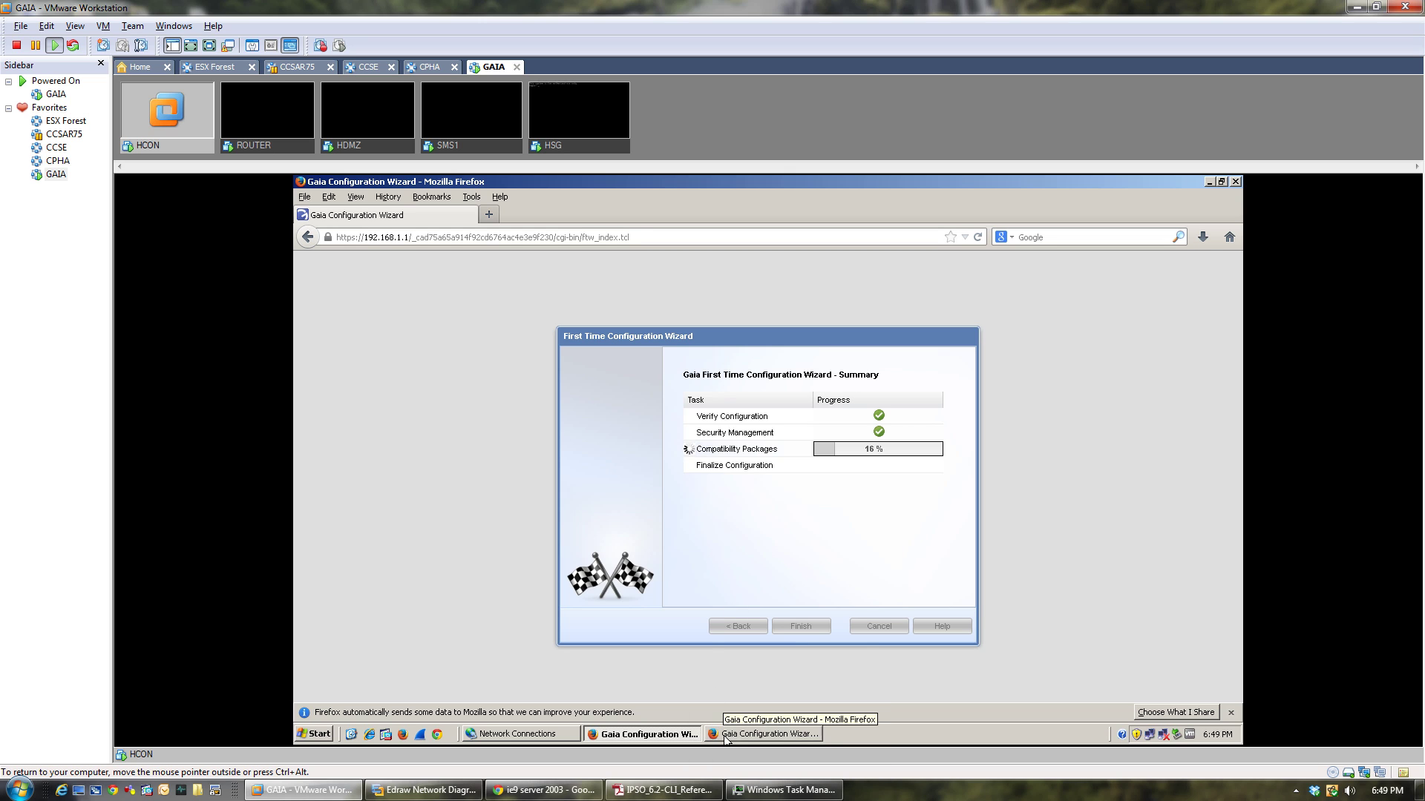
{"action": "left_click", "coordinate": [742, 735]}
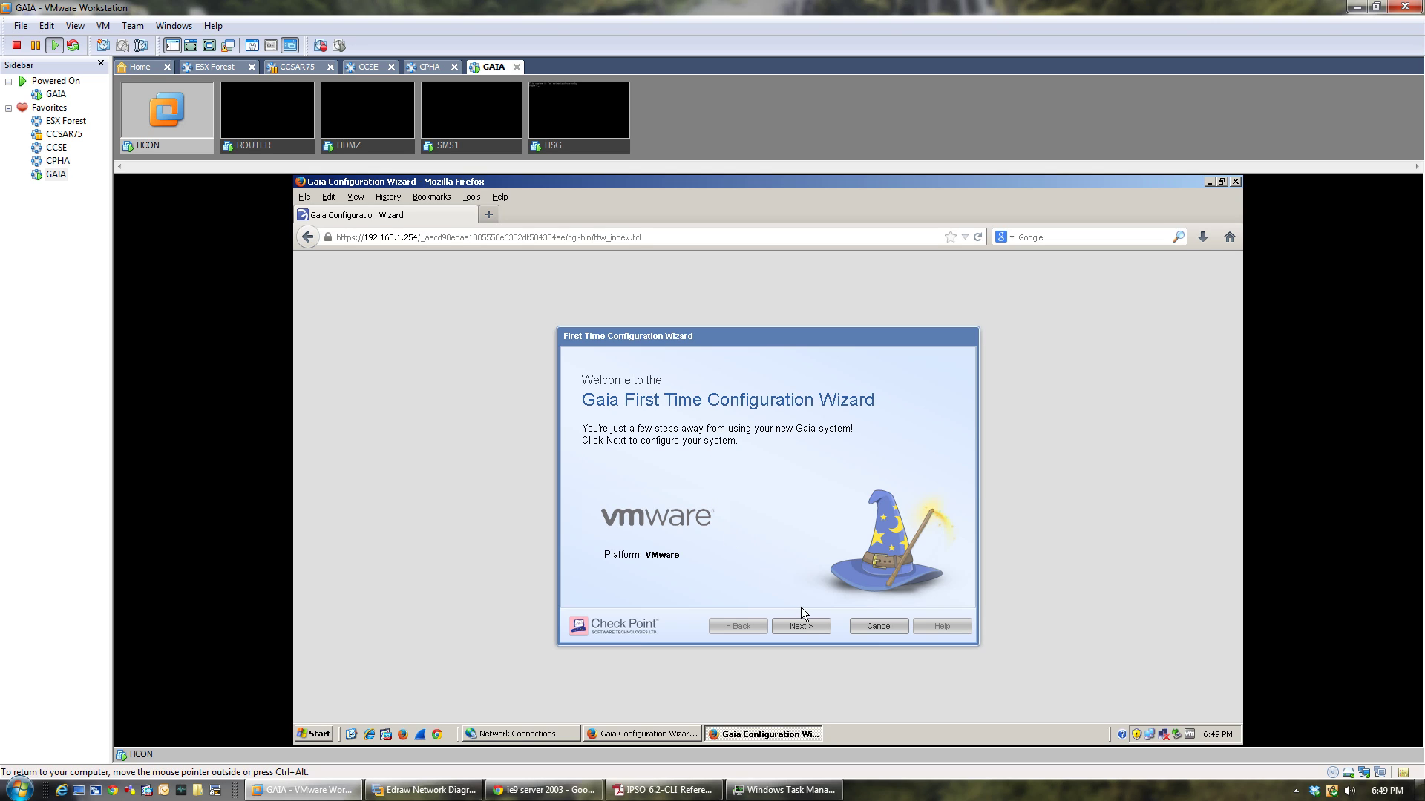
Move past Welcome, keep manual date and time, and set host name HSG.
{"action": "left_click", "coordinate": [801, 628]}
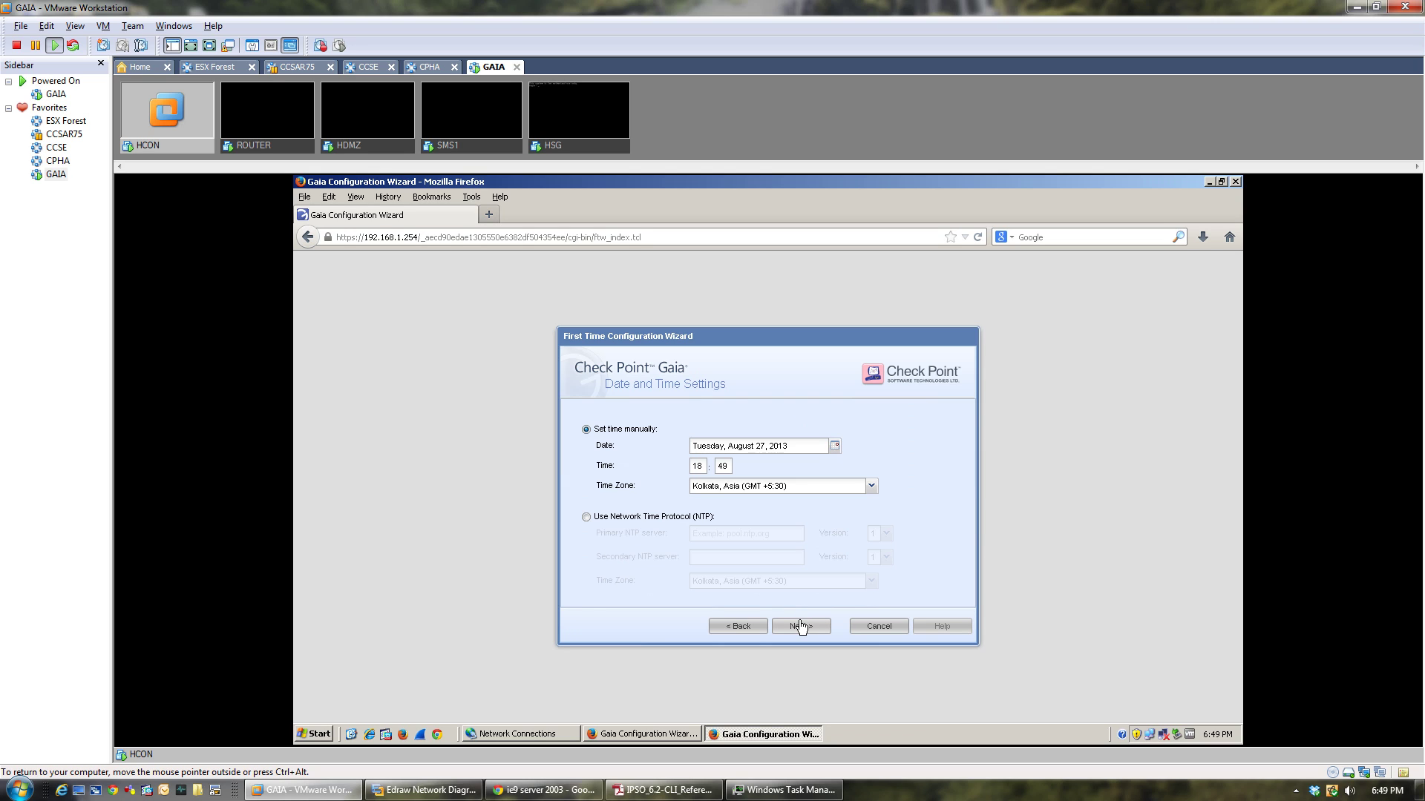
{"action": "left_click", "coordinate": [801, 628]}
{"action": "left_click", "coordinate": [740, 628]}
{"action": "left_click", "coordinate": [586, 518]}
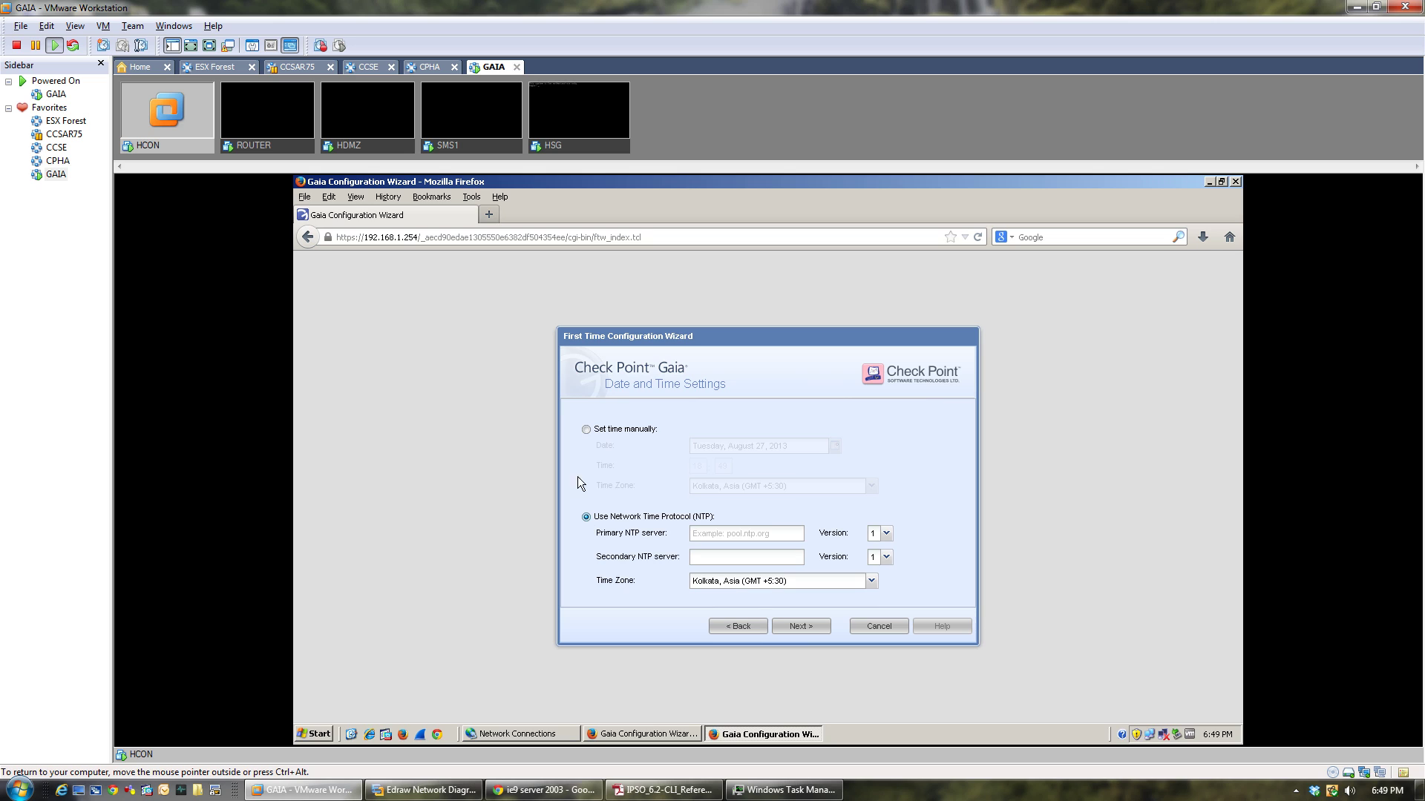
{"action": "left_click", "coordinate": [584, 429]}
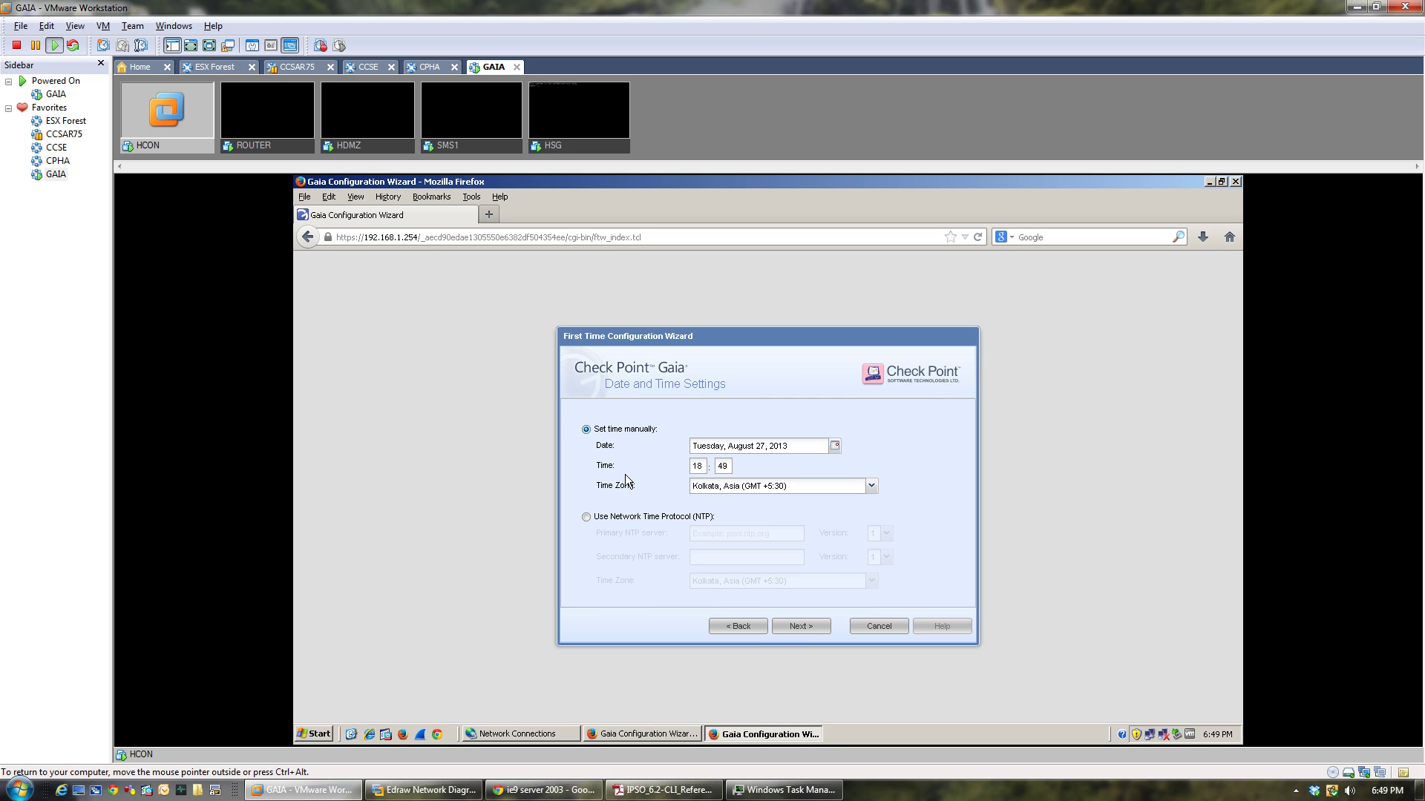
{"action": "left_click", "coordinate": [803, 628]}
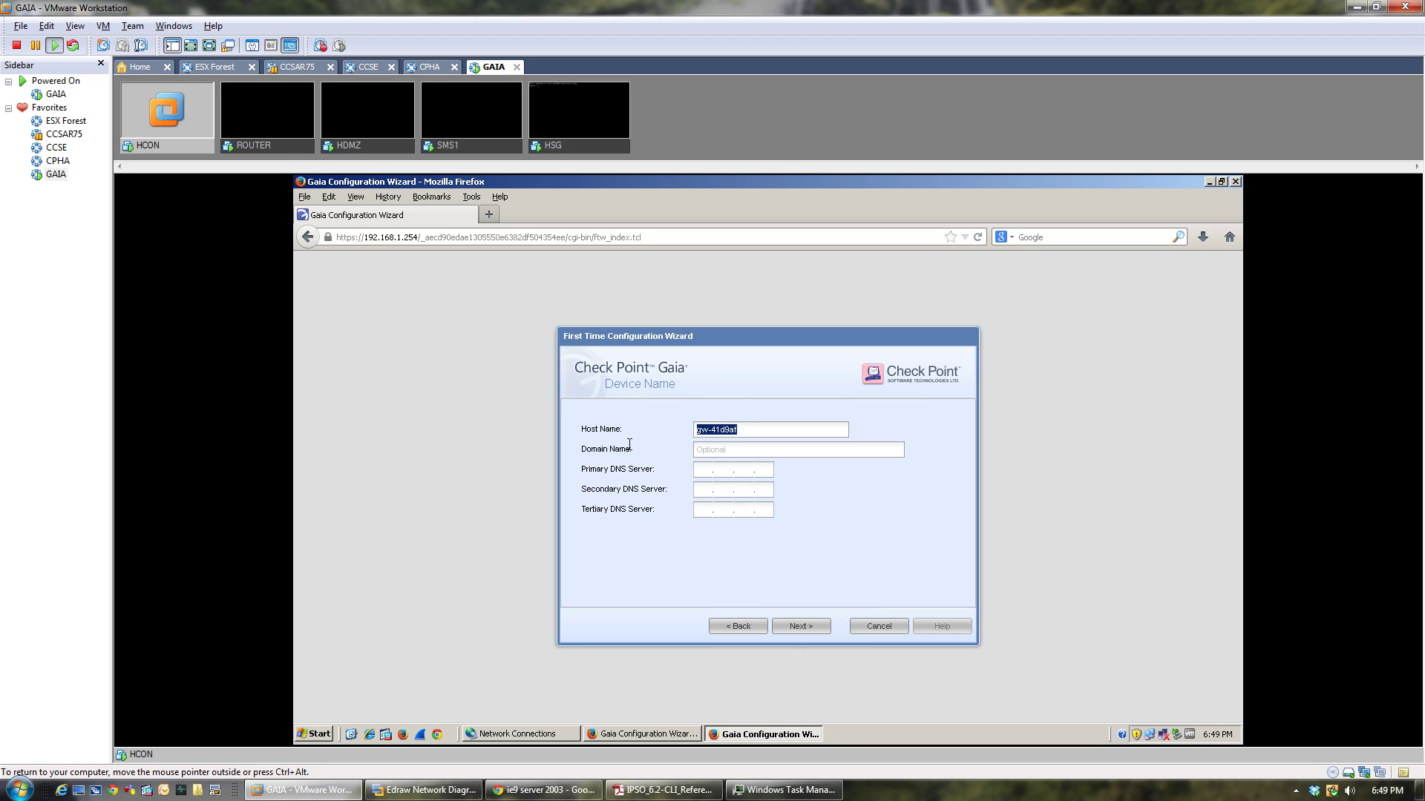
{"action": "type", "text": "HSG"}
{"action": "left_click", "coordinate": [803, 629]}
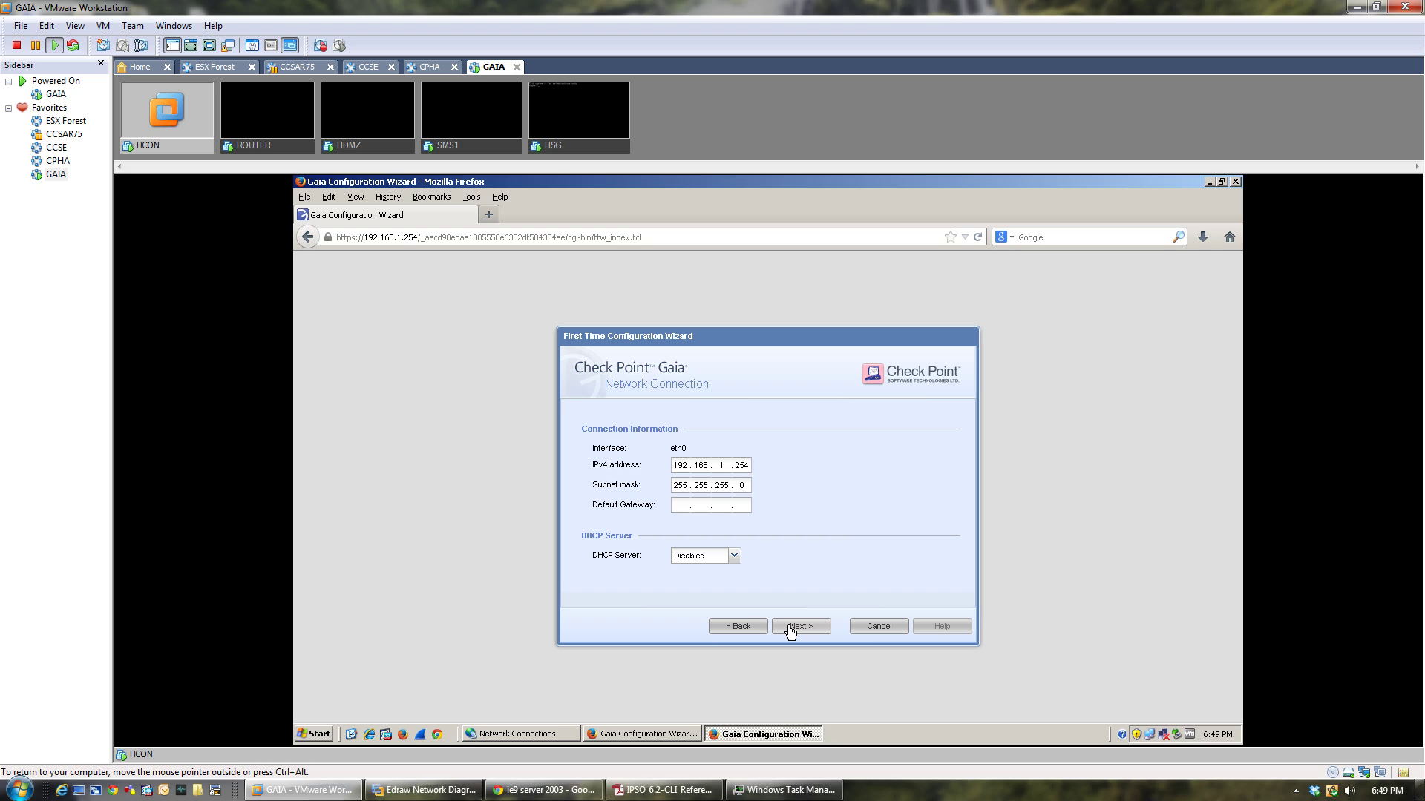
Keep eth0 settings, install only Security Gateway without DAIP, and enter the SIC activation key.
{"action": "left_click", "coordinate": [790, 627]}
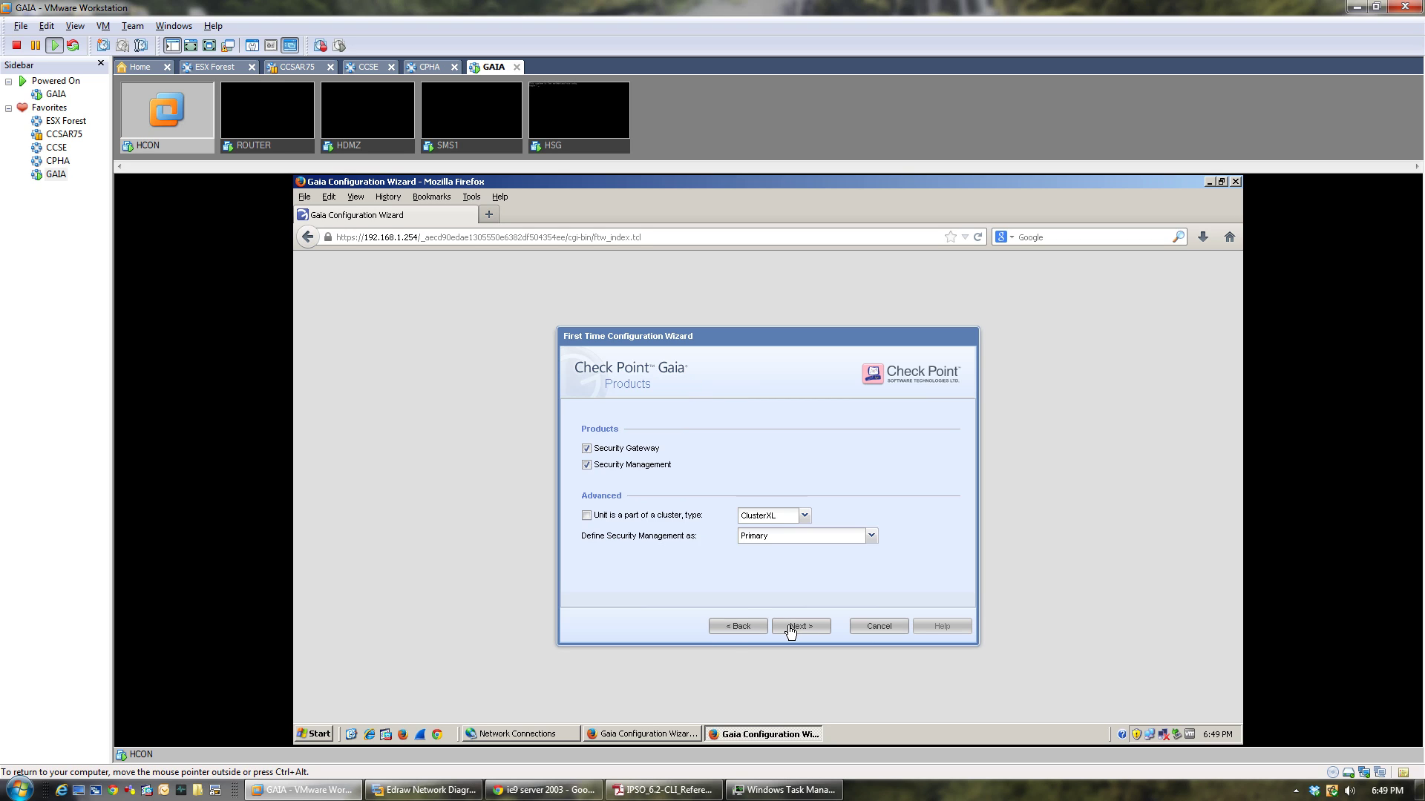
{"action": "left_click", "coordinate": [587, 466]}
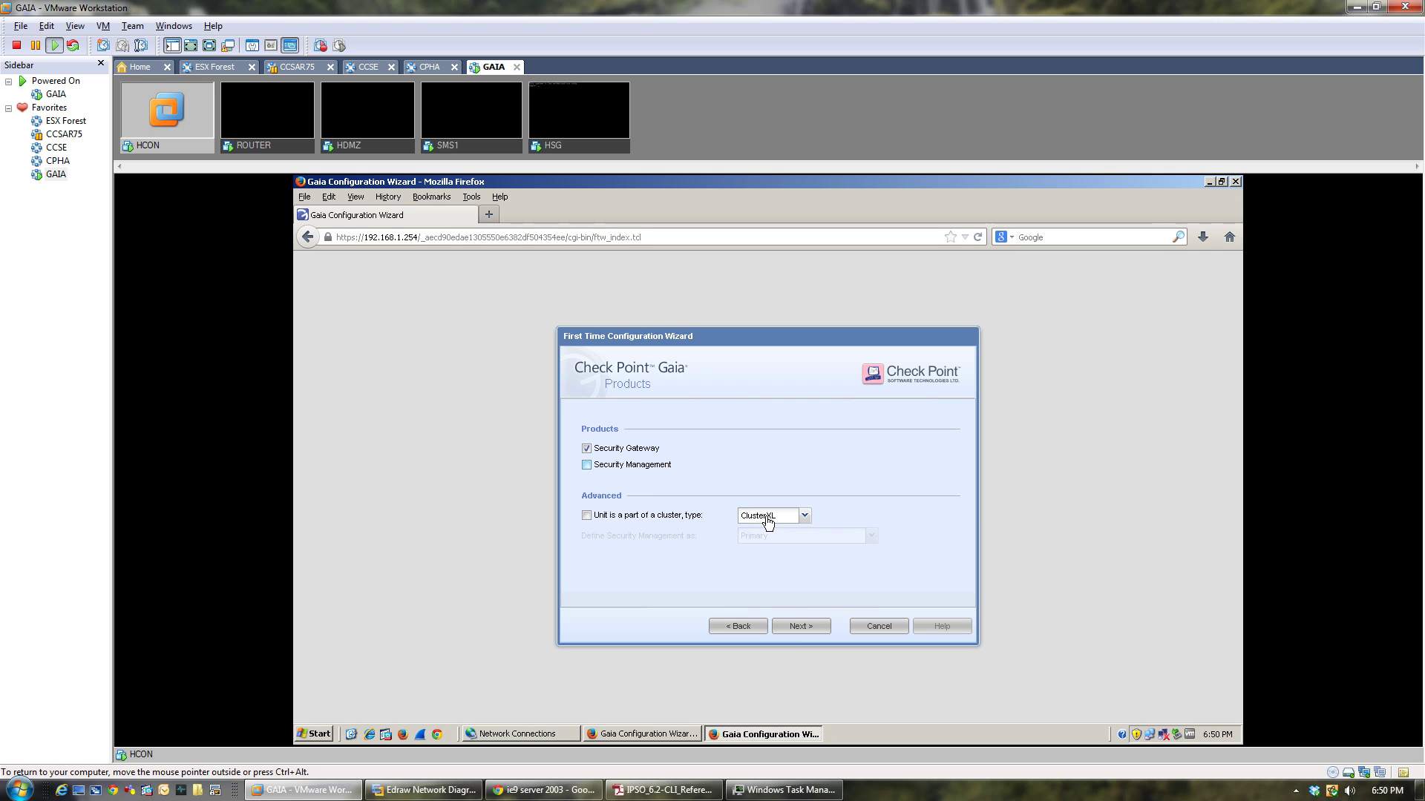
{"action": "left_click", "coordinate": [801, 628]}
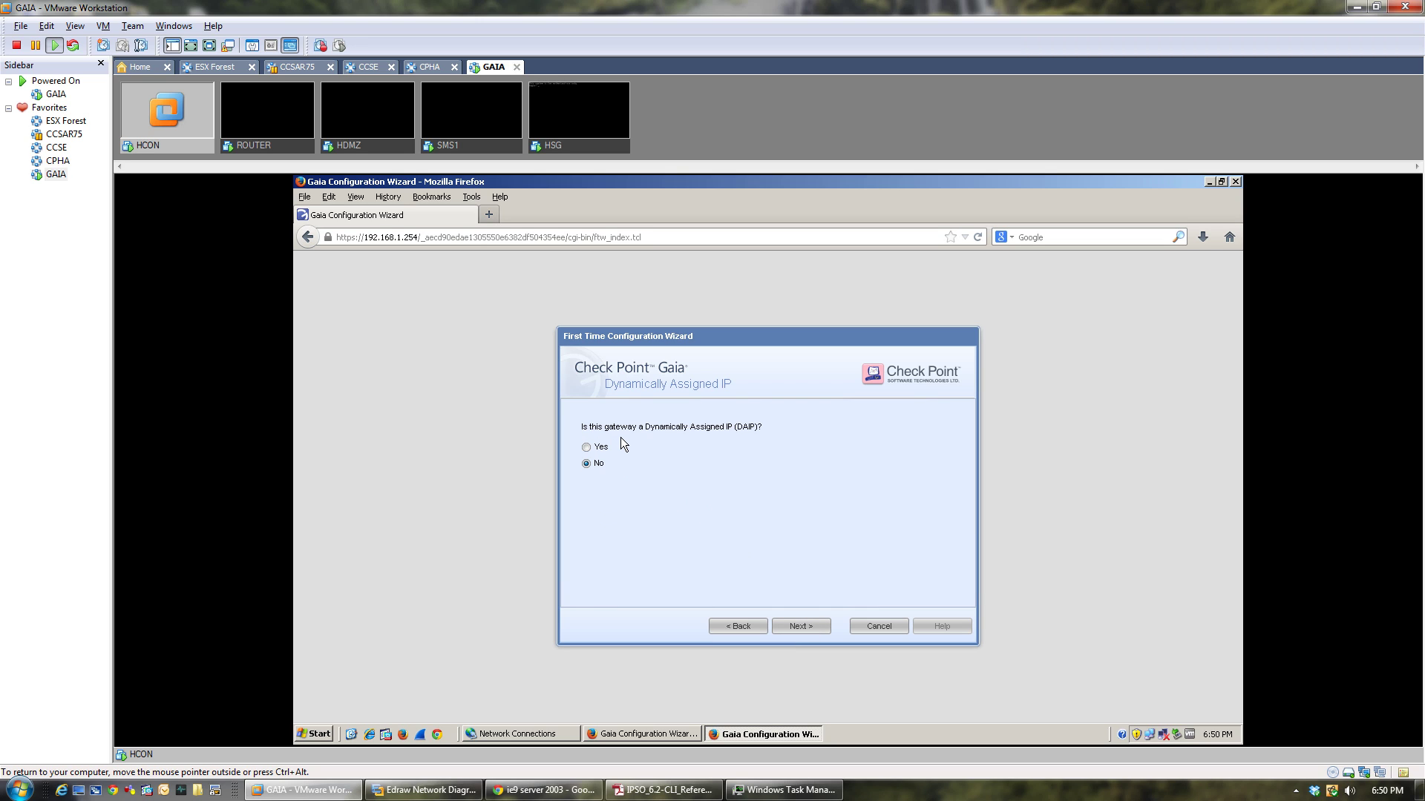
{"action": "left_click", "coordinate": [798, 626]}
{"action": "left_click", "coordinate": [693, 431]}
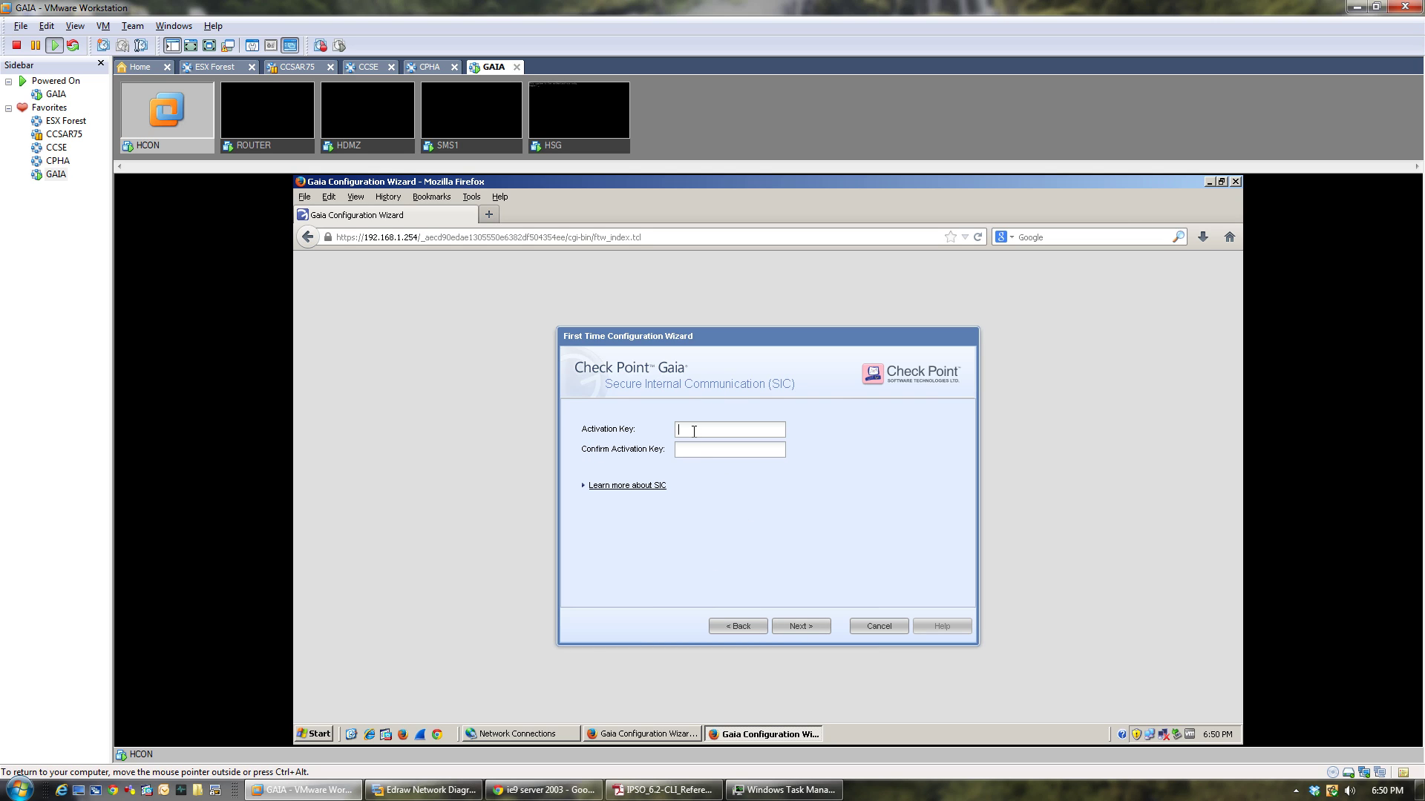
{"action": "left_click", "coordinate": [813, 633]}
Start applying the HSG gateway configuration, then check the SMS1 wizard's progress and VM consoles.
{"action": "left_click", "coordinate": [812, 630]}
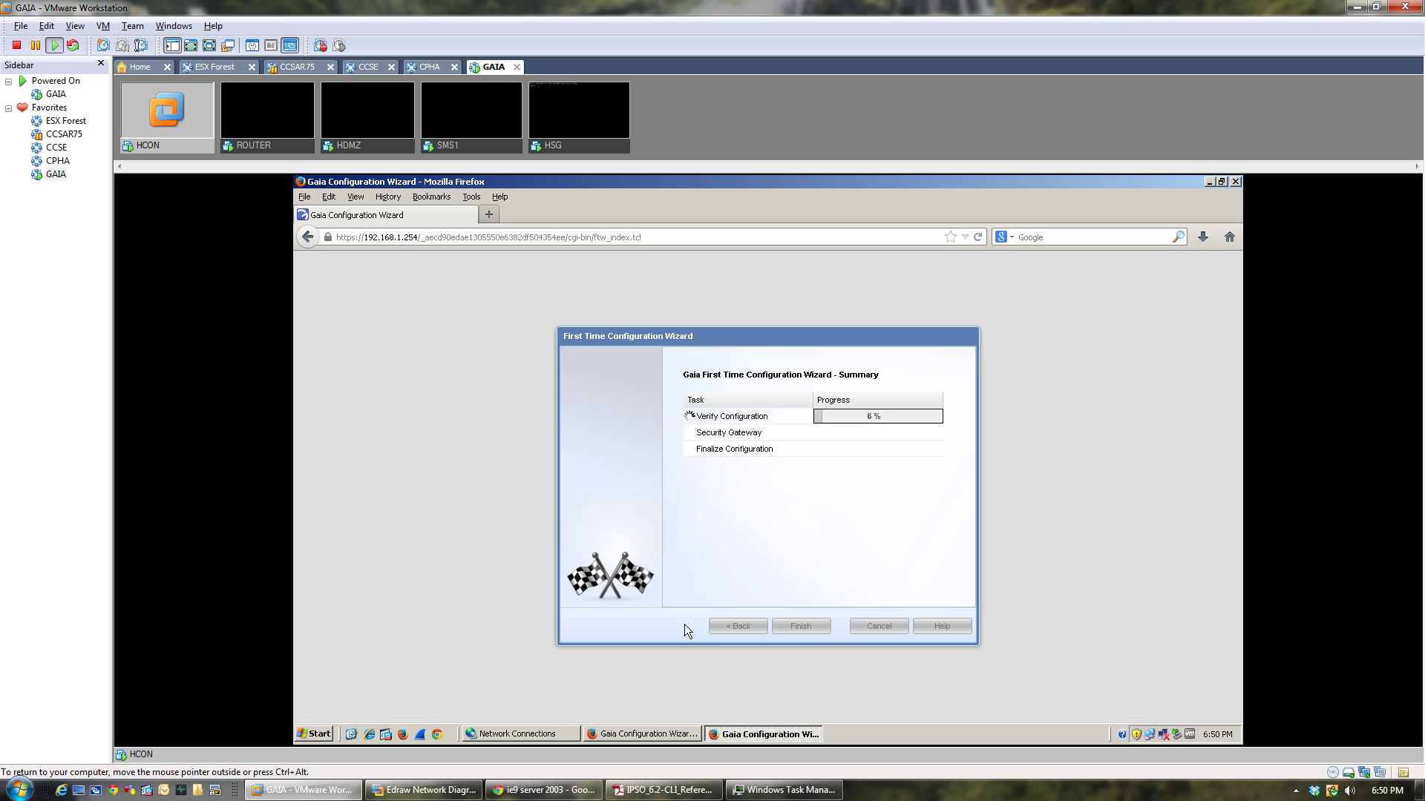
{"action": "left_click", "coordinate": [669, 736]}
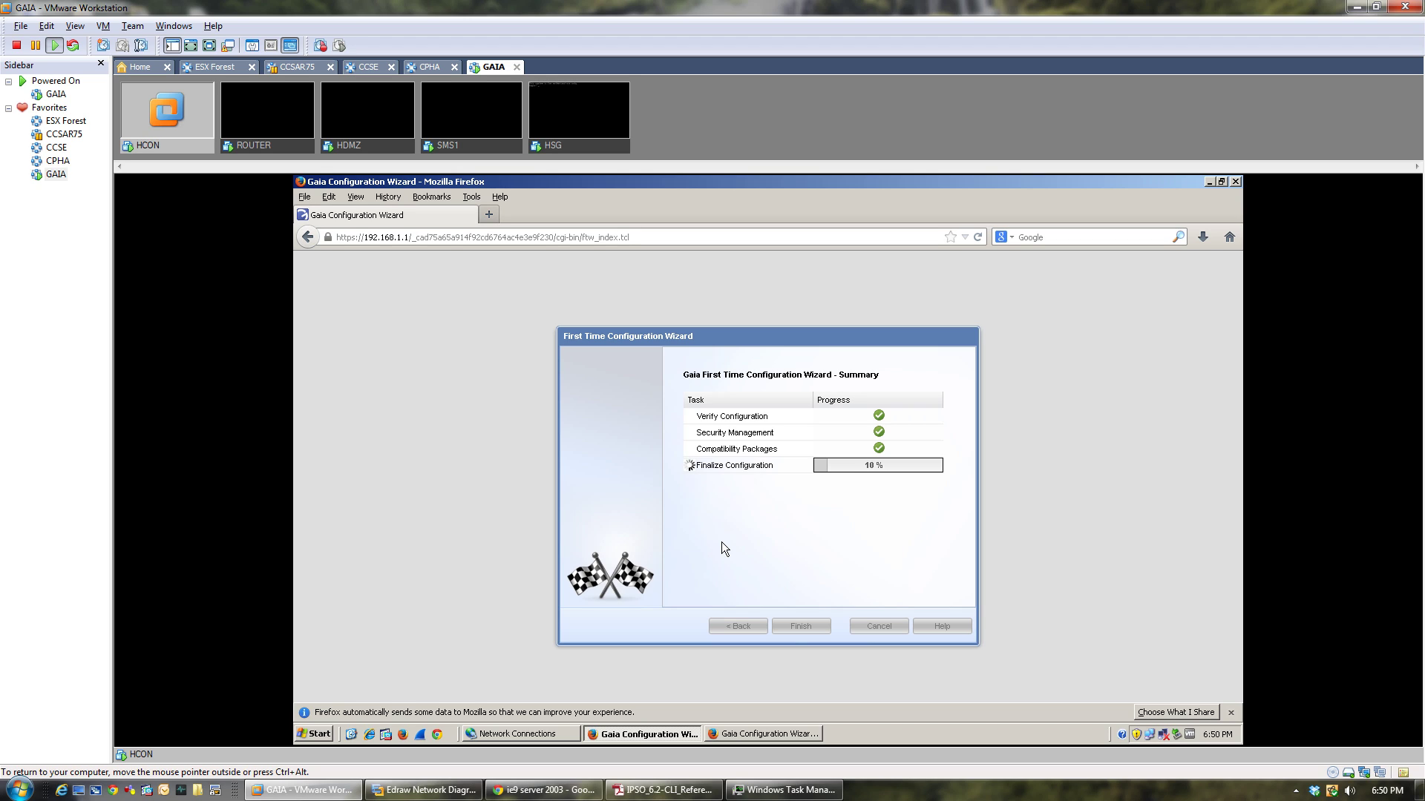
{"action": "left_click", "coordinate": [576, 148]}
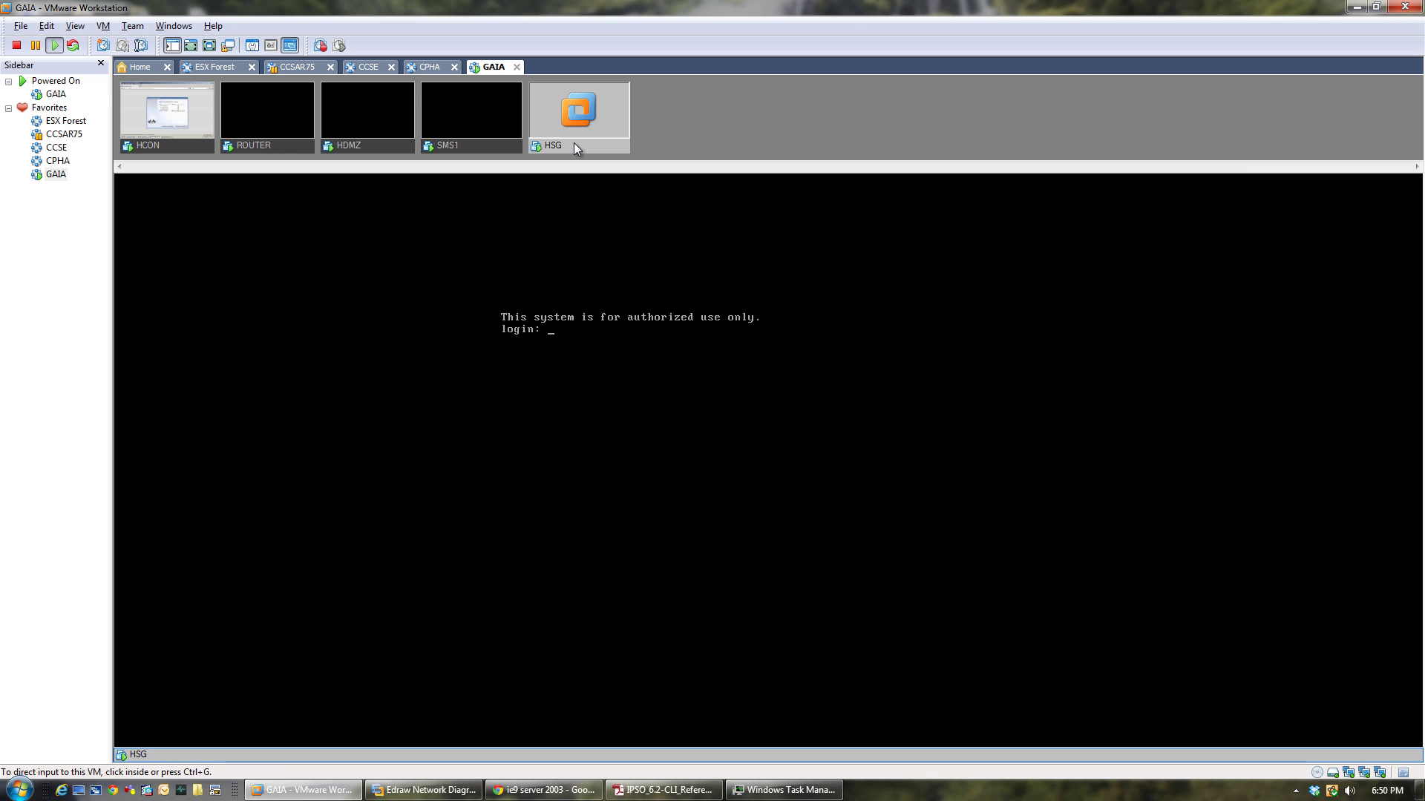
{"action": "left_click", "coordinate": [462, 146]}
{"action": "left_click", "coordinate": [186, 149]}
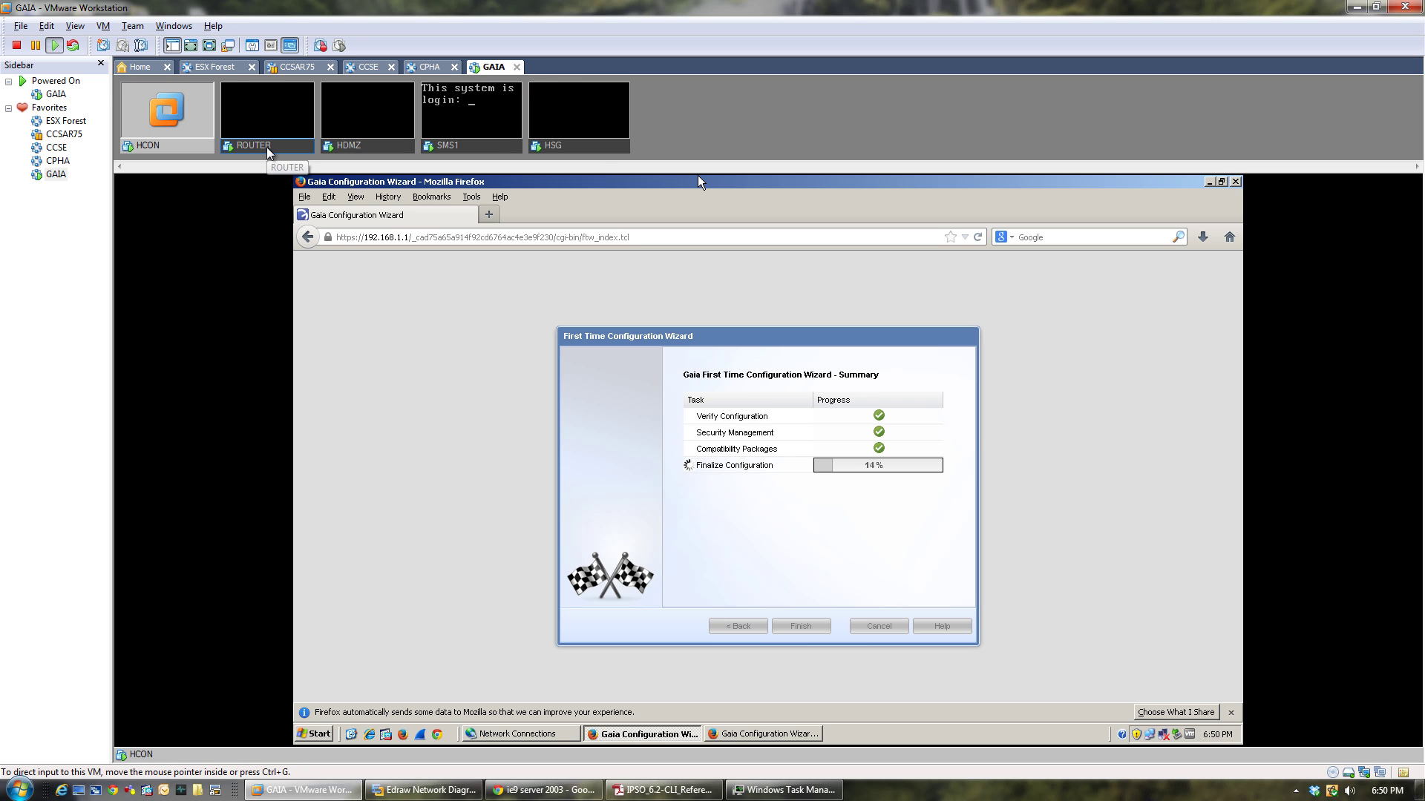
Review the SMS1 and HSG consoles and the host Task Manager, then return to HCON.
{"action": "left_click", "coordinate": [485, 146]}
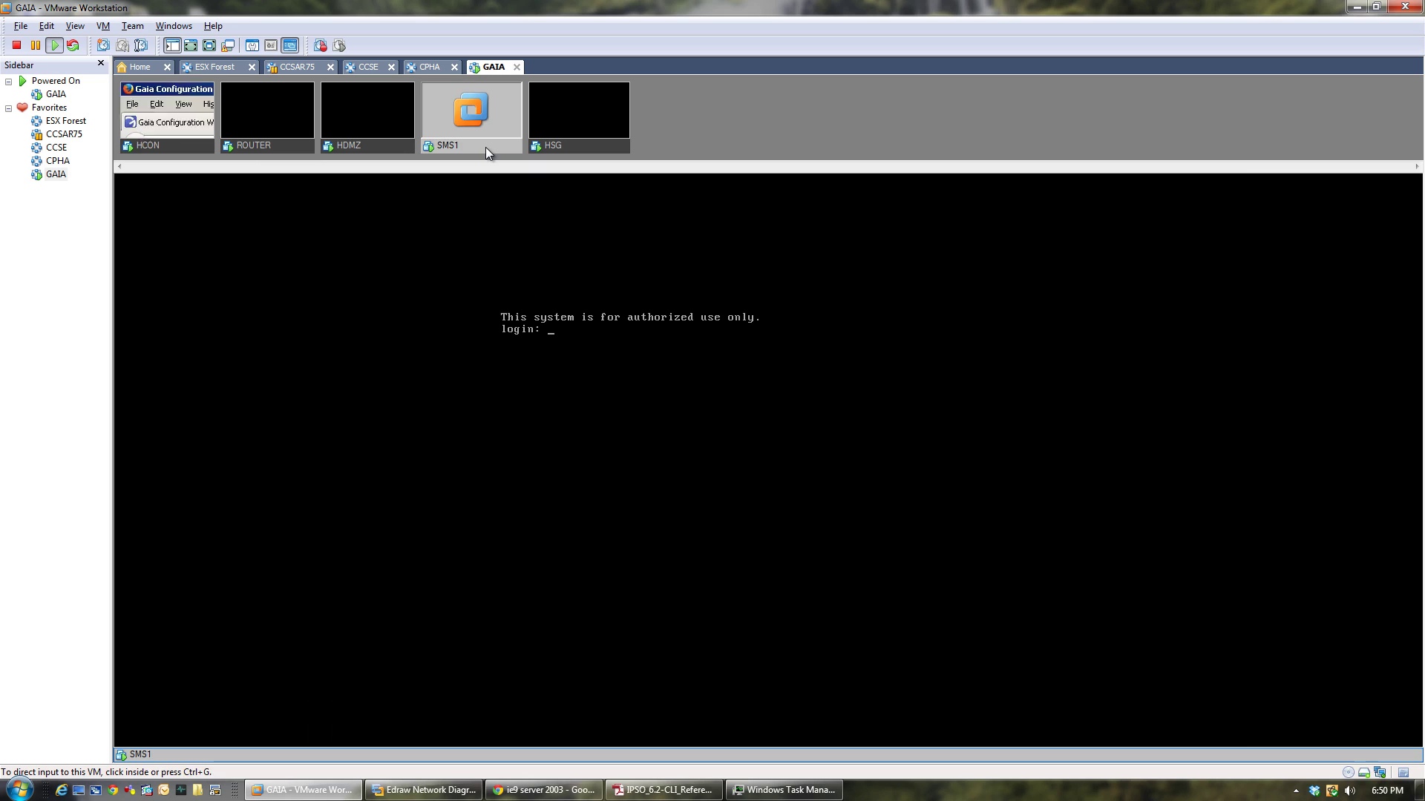
{"action": "left_click", "coordinate": [585, 151]}
{"action": "left_click", "coordinate": [184, 147]}
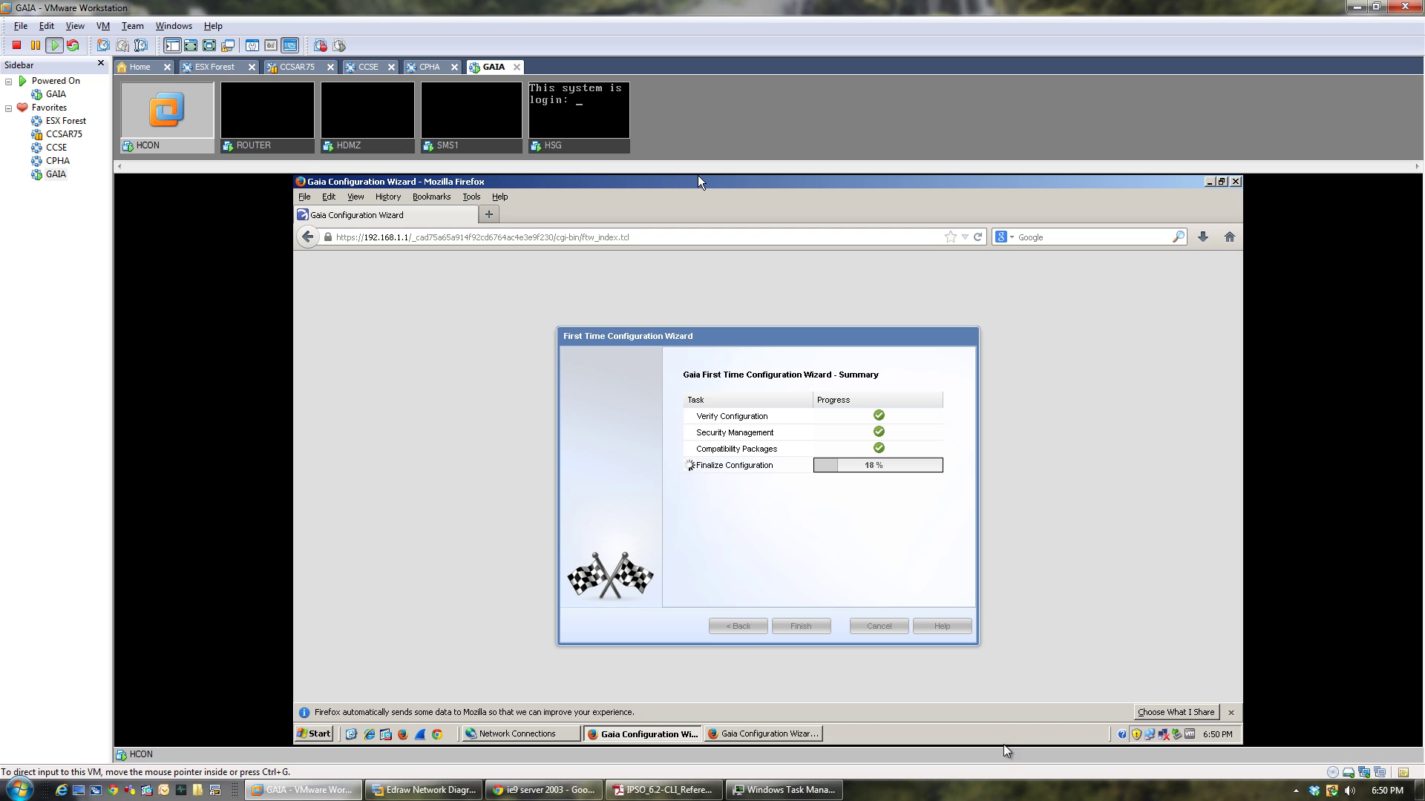
{"action": "left_click", "coordinate": [779, 791]}
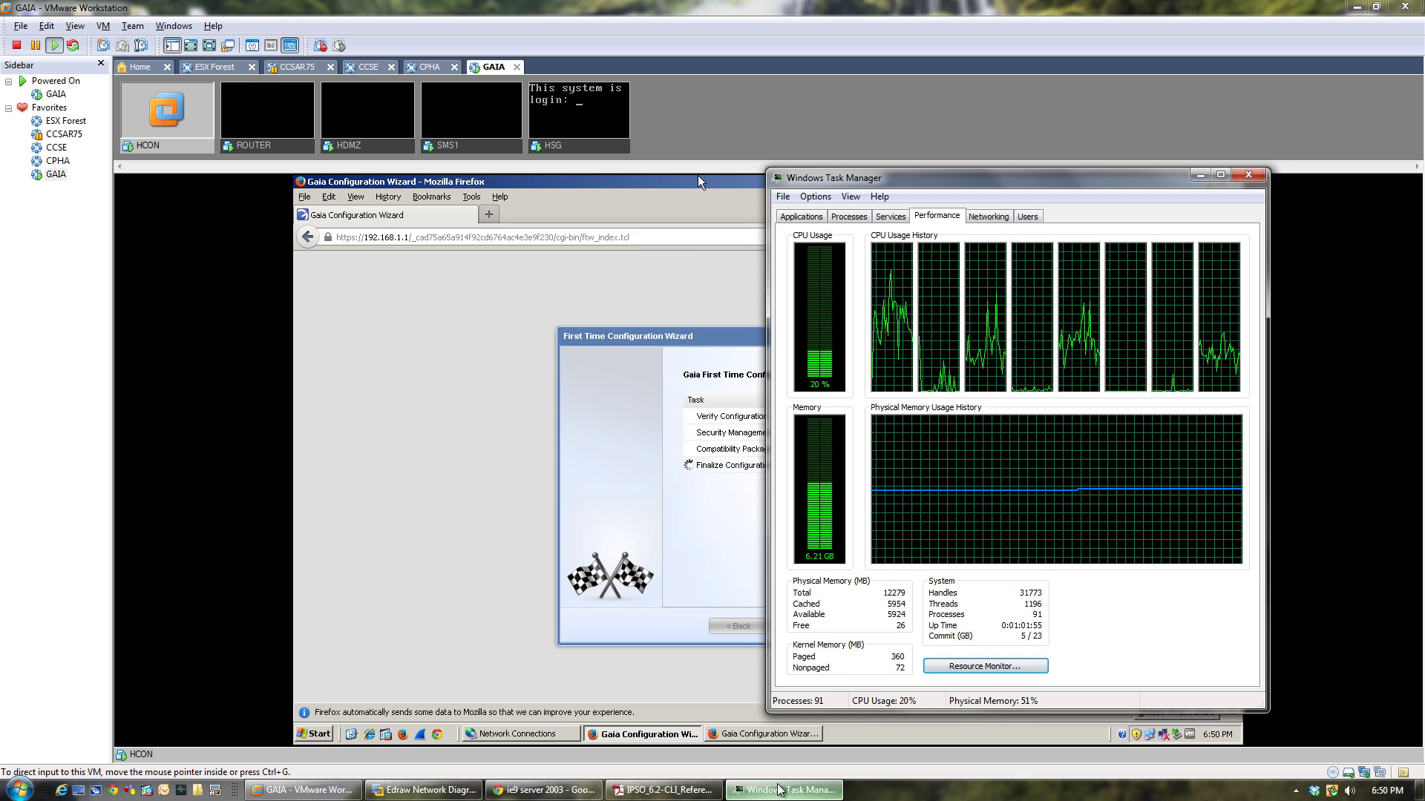
{"action": "left_click", "coordinate": [779, 790]}
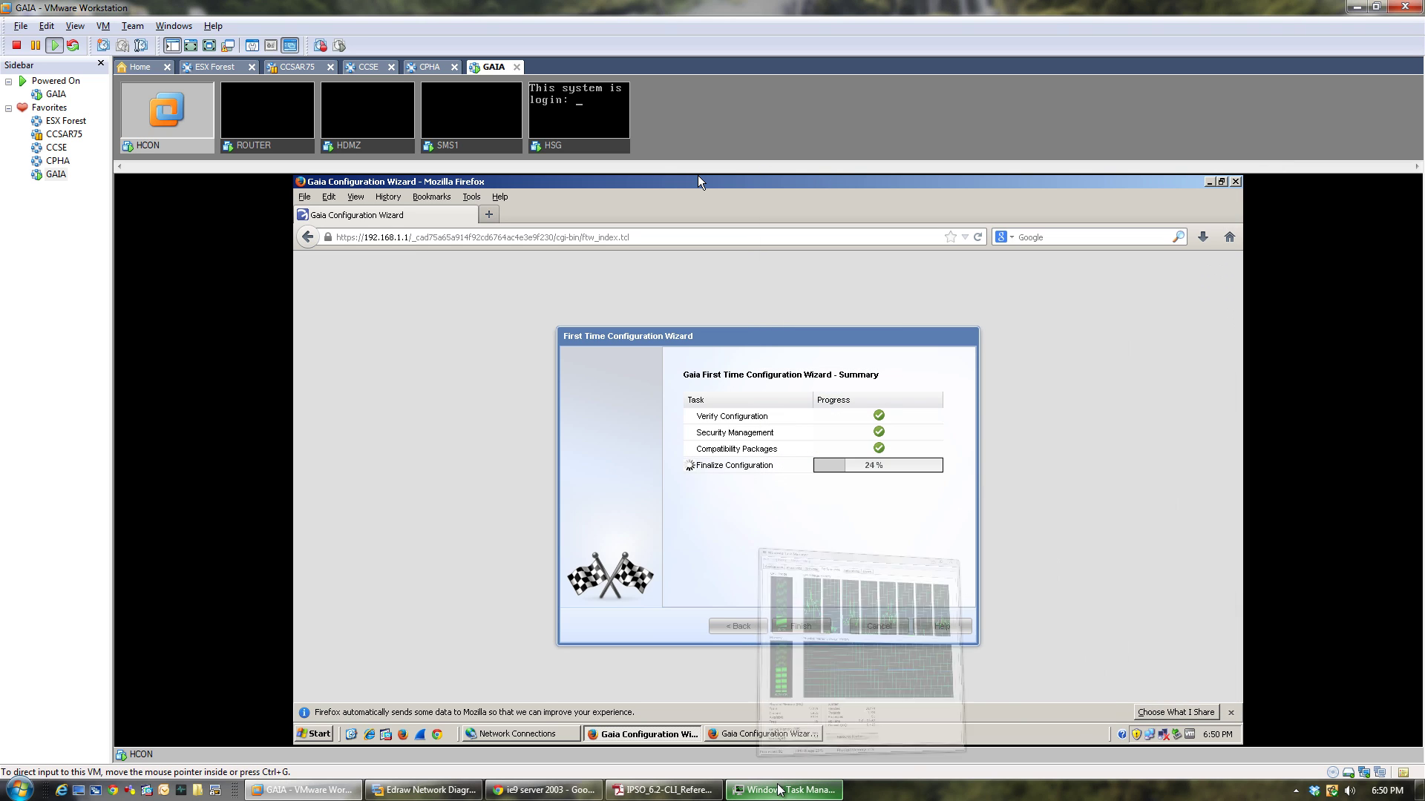
{"action": "right_click", "coordinate": [154, 144]}
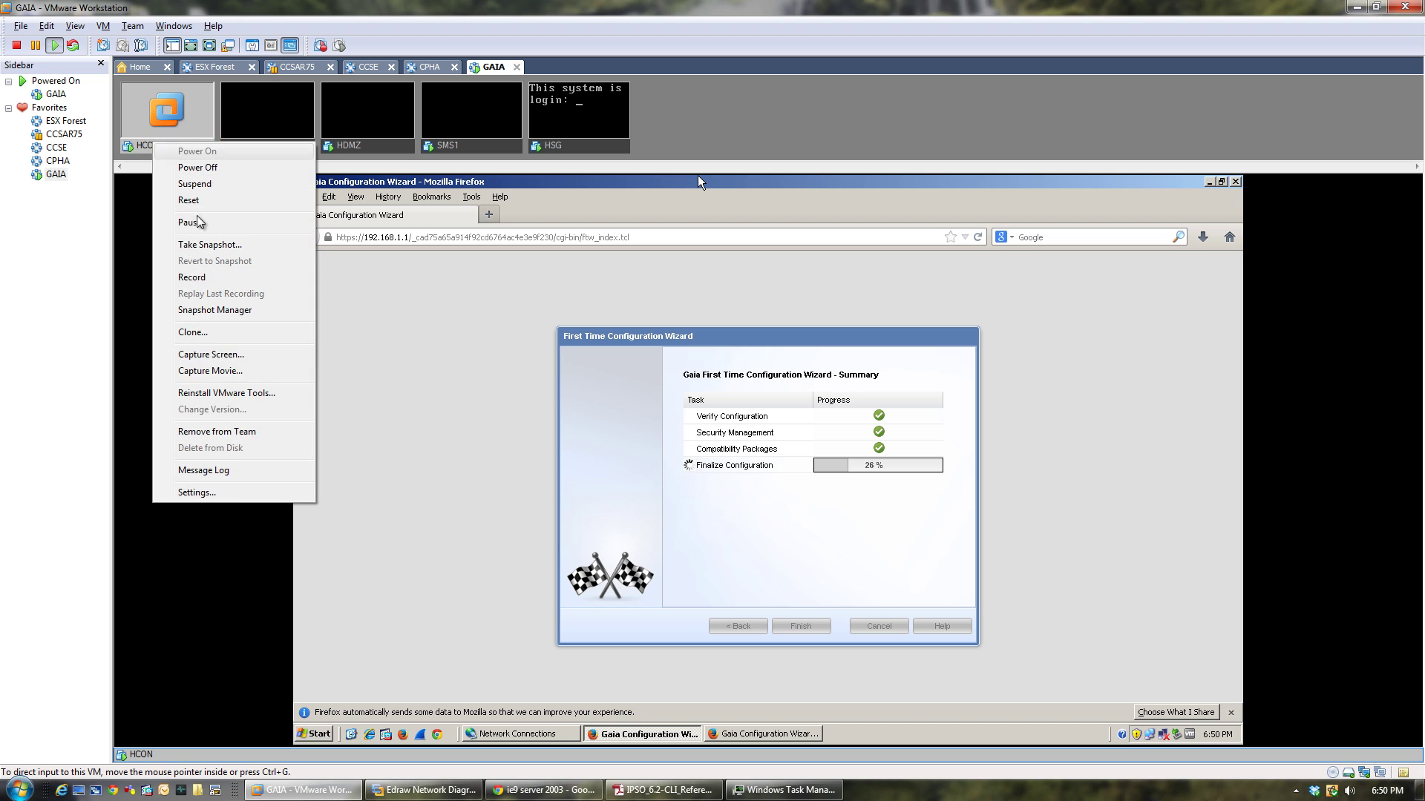
{"action": "left_click", "coordinate": [232, 499]}
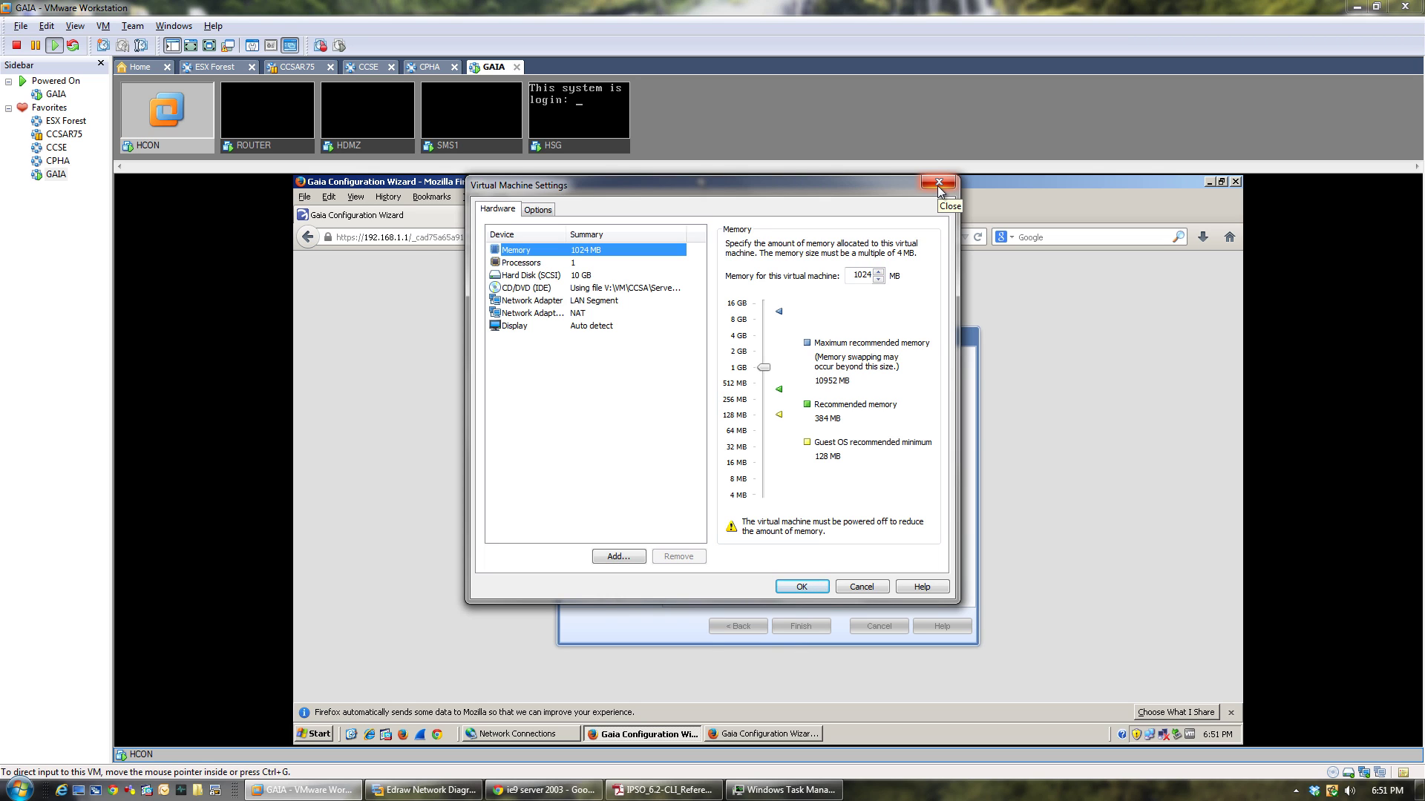
{"action": "left_click", "coordinate": [939, 184]}
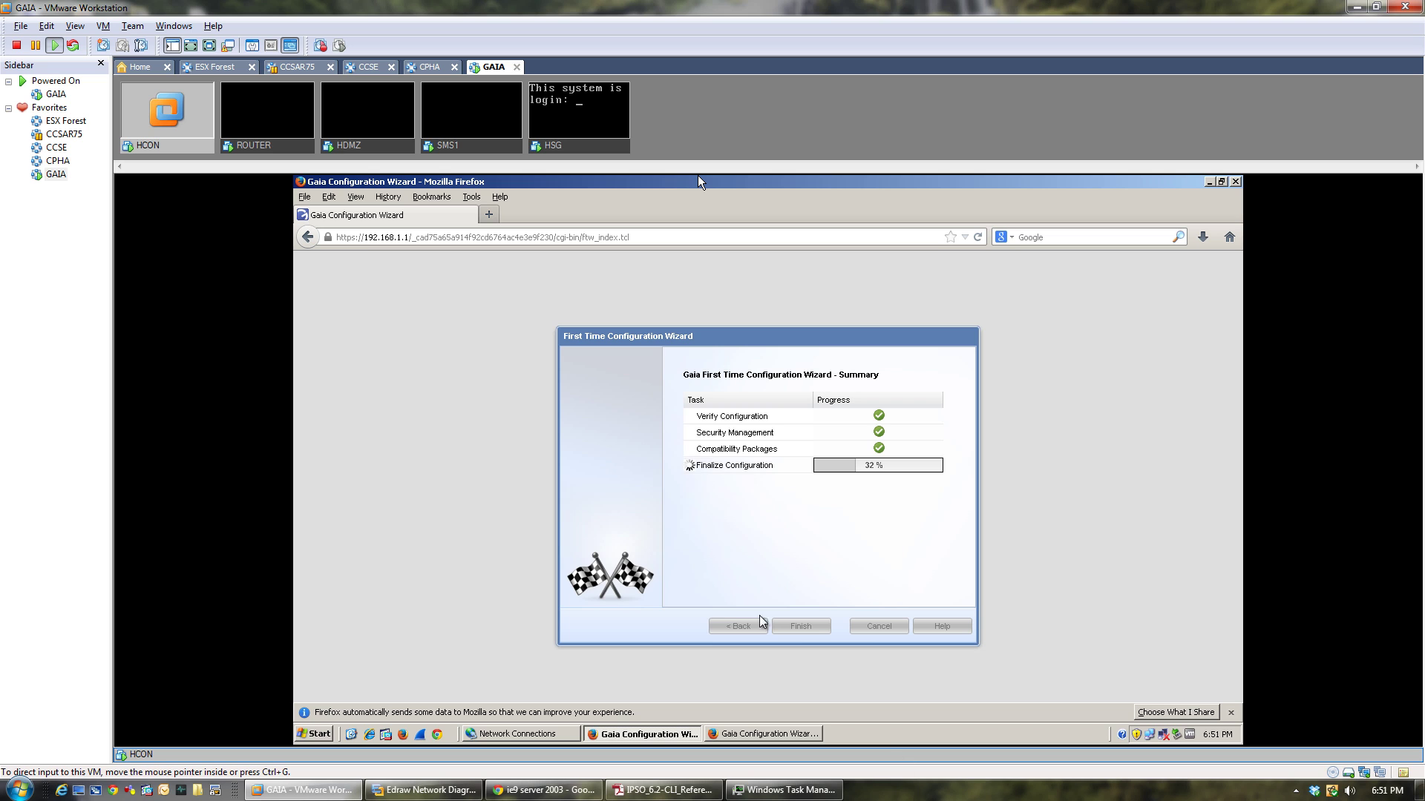
Acknowledge 'Configuration completed successfully' so the SMS Gaia Portal loads in HCON's browser.
{"action": "right_click", "coordinate": [944, 791]}
{"action": "left_click", "coordinate": [770, 791]}
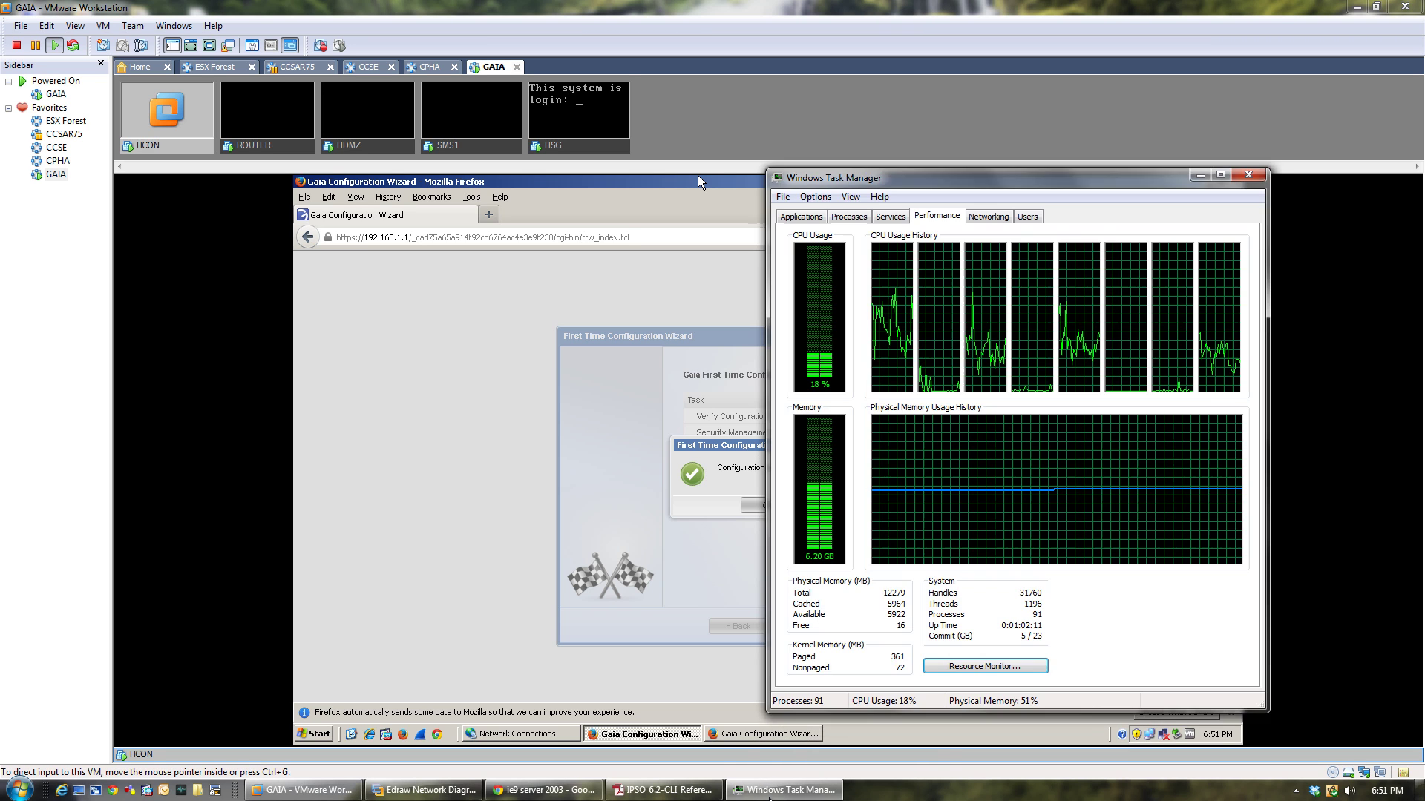
{"action": "left_click", "coordinate": [770, 791]}
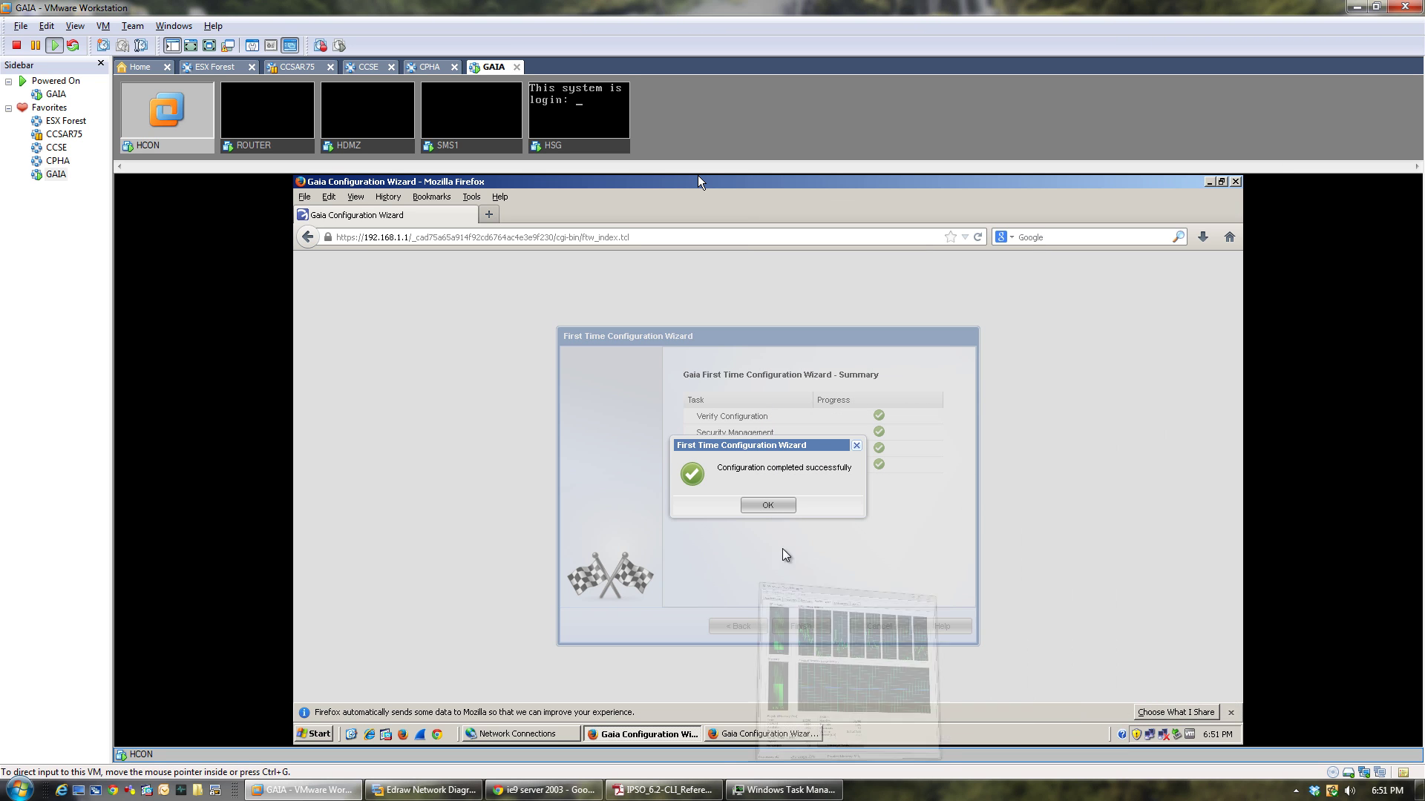
{"action": "left_click", "coordinate": [769, 510]}
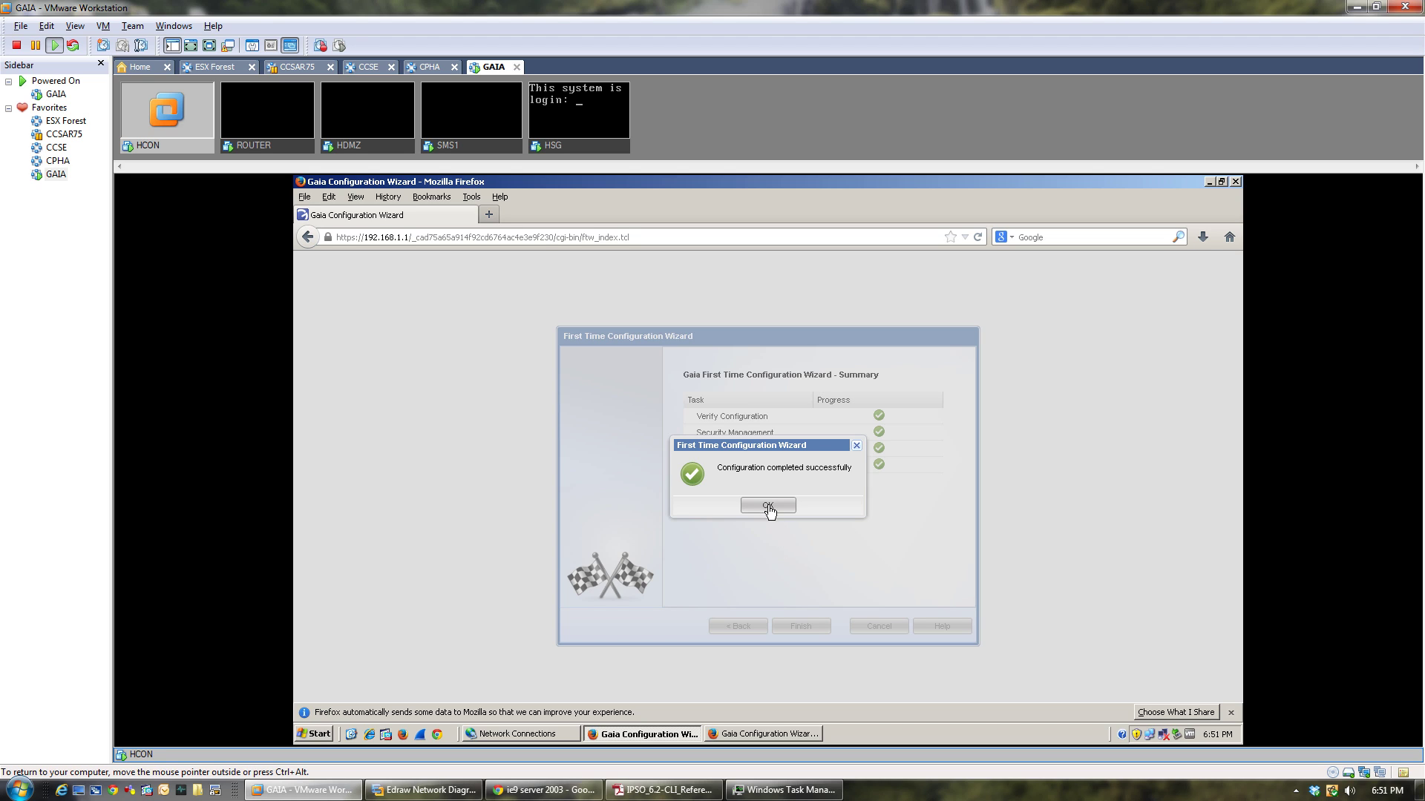
{"action": "left_click", "coordinate": [768, 505]}
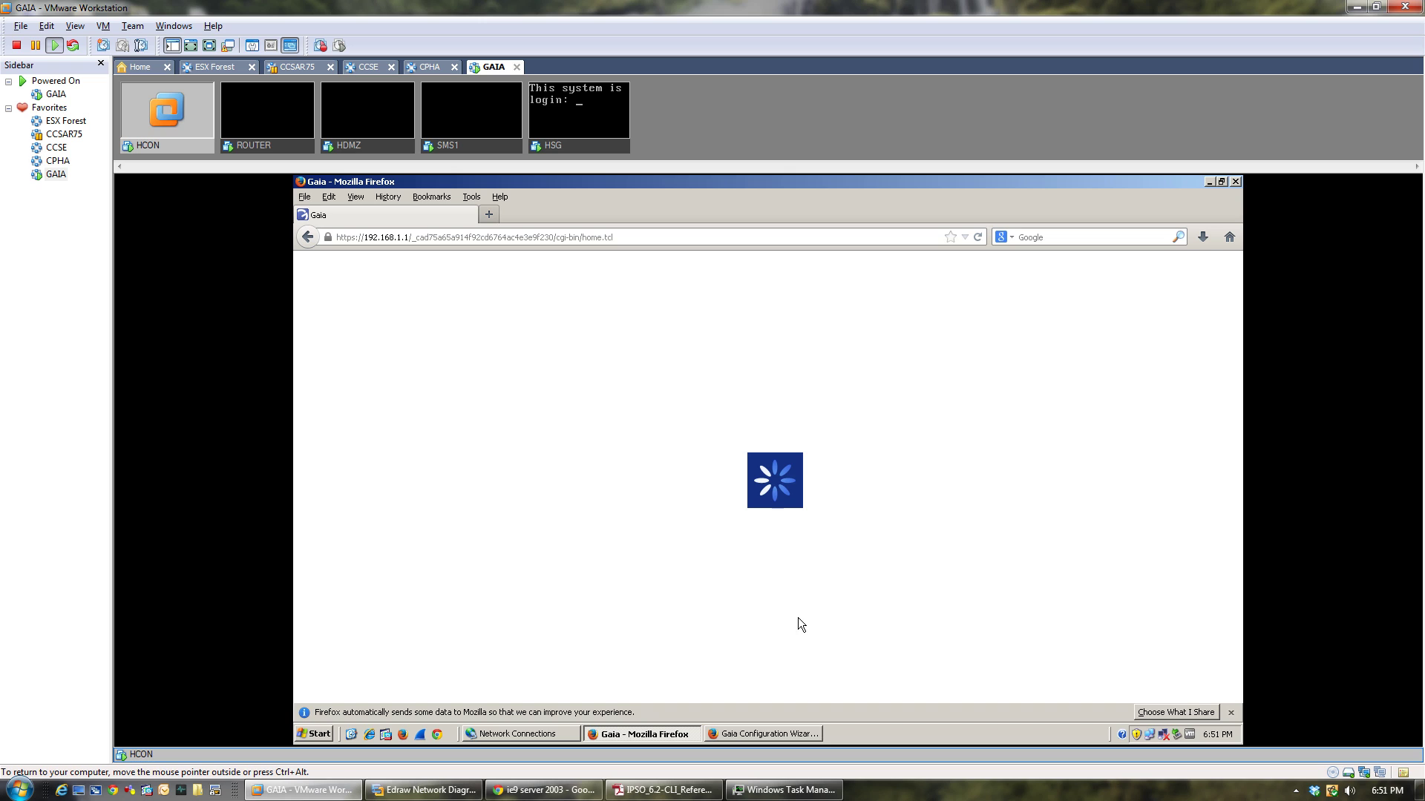
{"action": "left_click", "coordinate": [479, 148]}
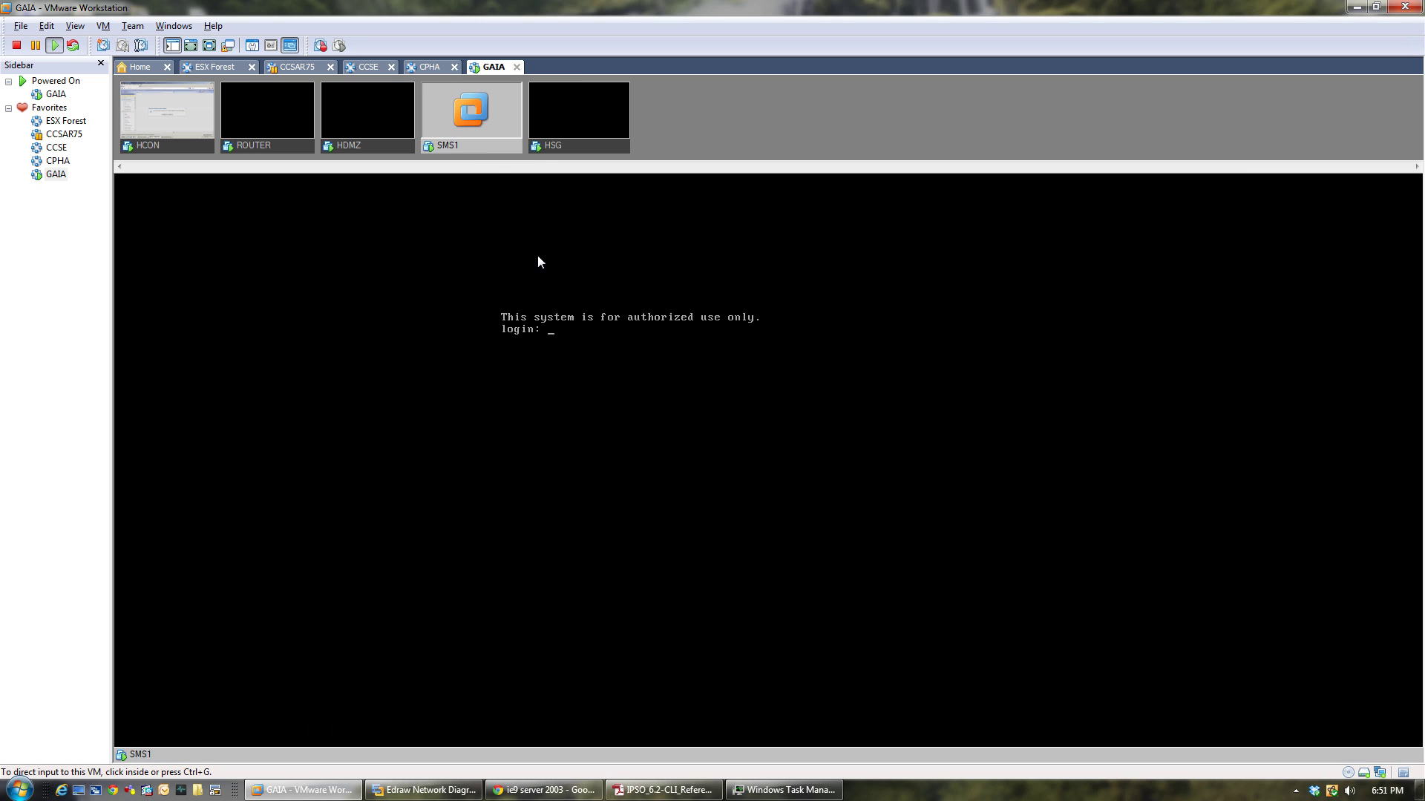
{"action": "left_click", "coordinate": [181, 142]}
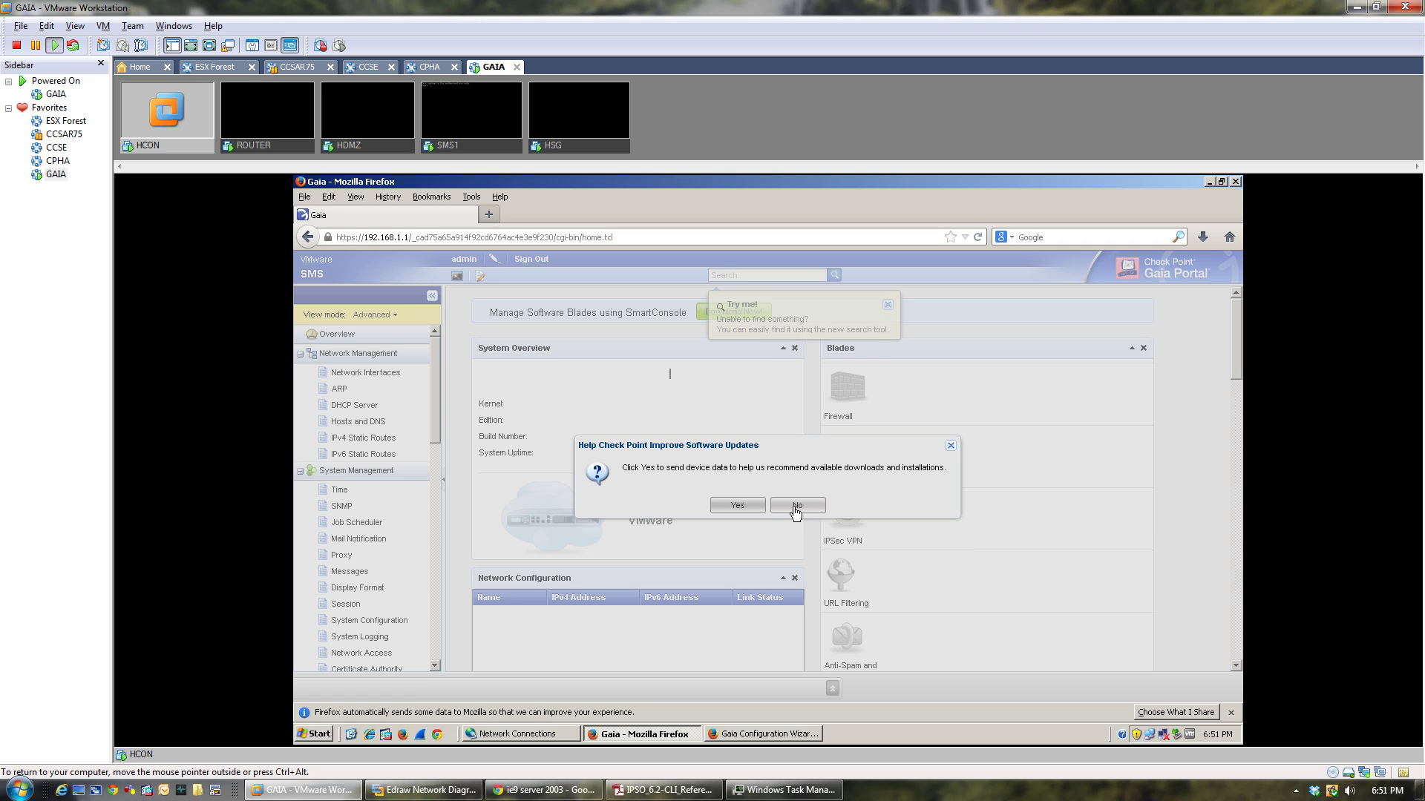
{"action": "left_click", "coordinate": [795, 507]}
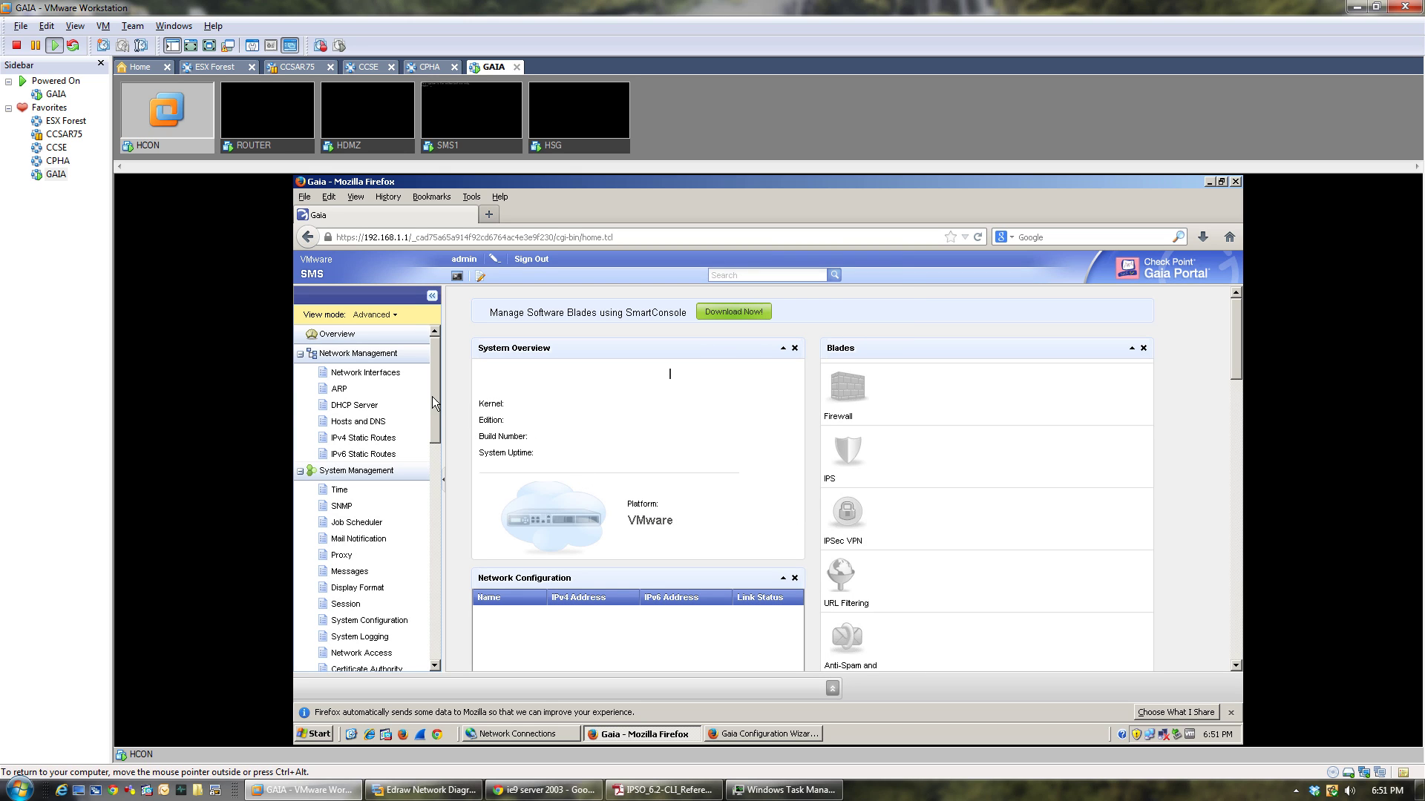
{"action": "left_click_drag", "start_coordinate": [432, 396], "coordinate": [445, 630]}
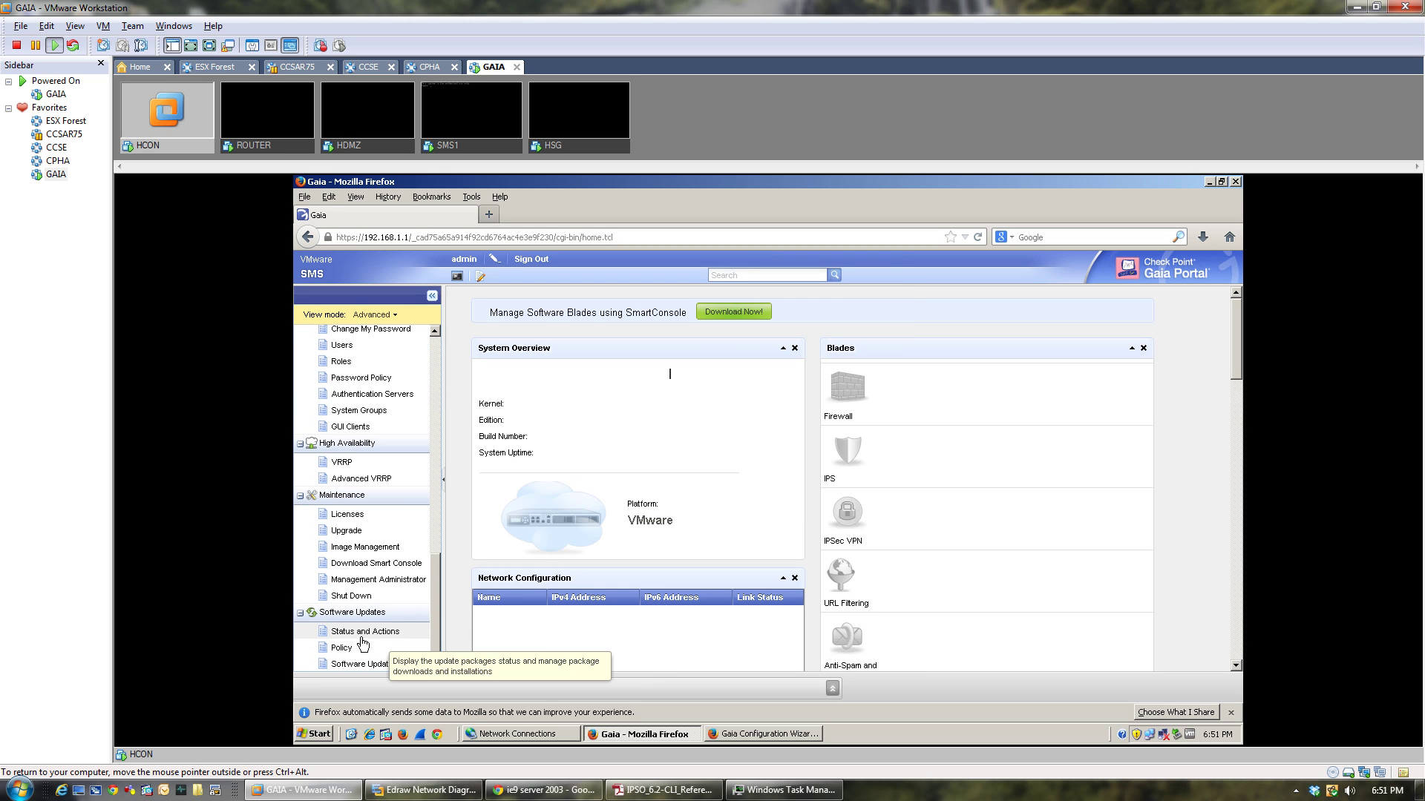
{"action": "left_click", "coordinate": [354, 596]}
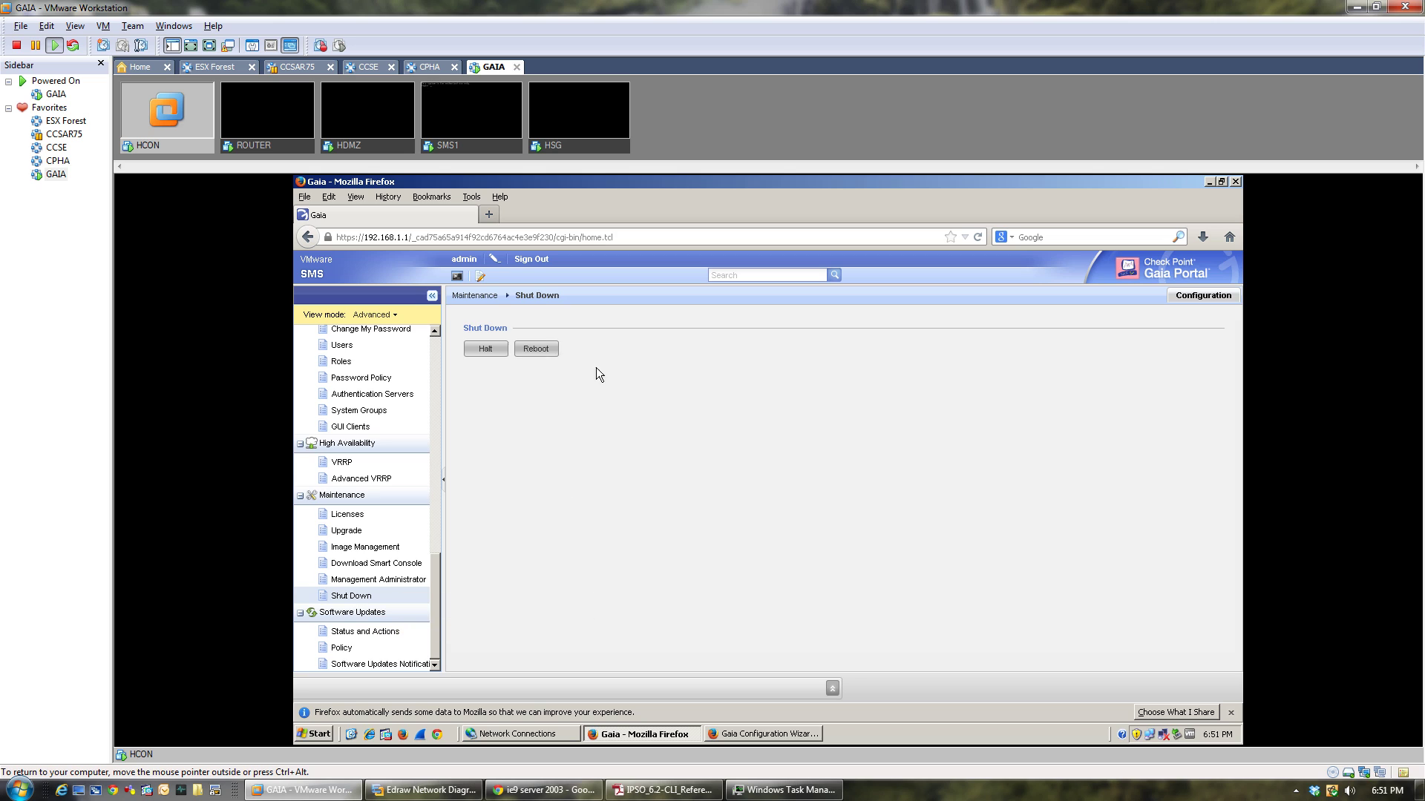
{"action": "left_click", "coordinate": [531, 352]}
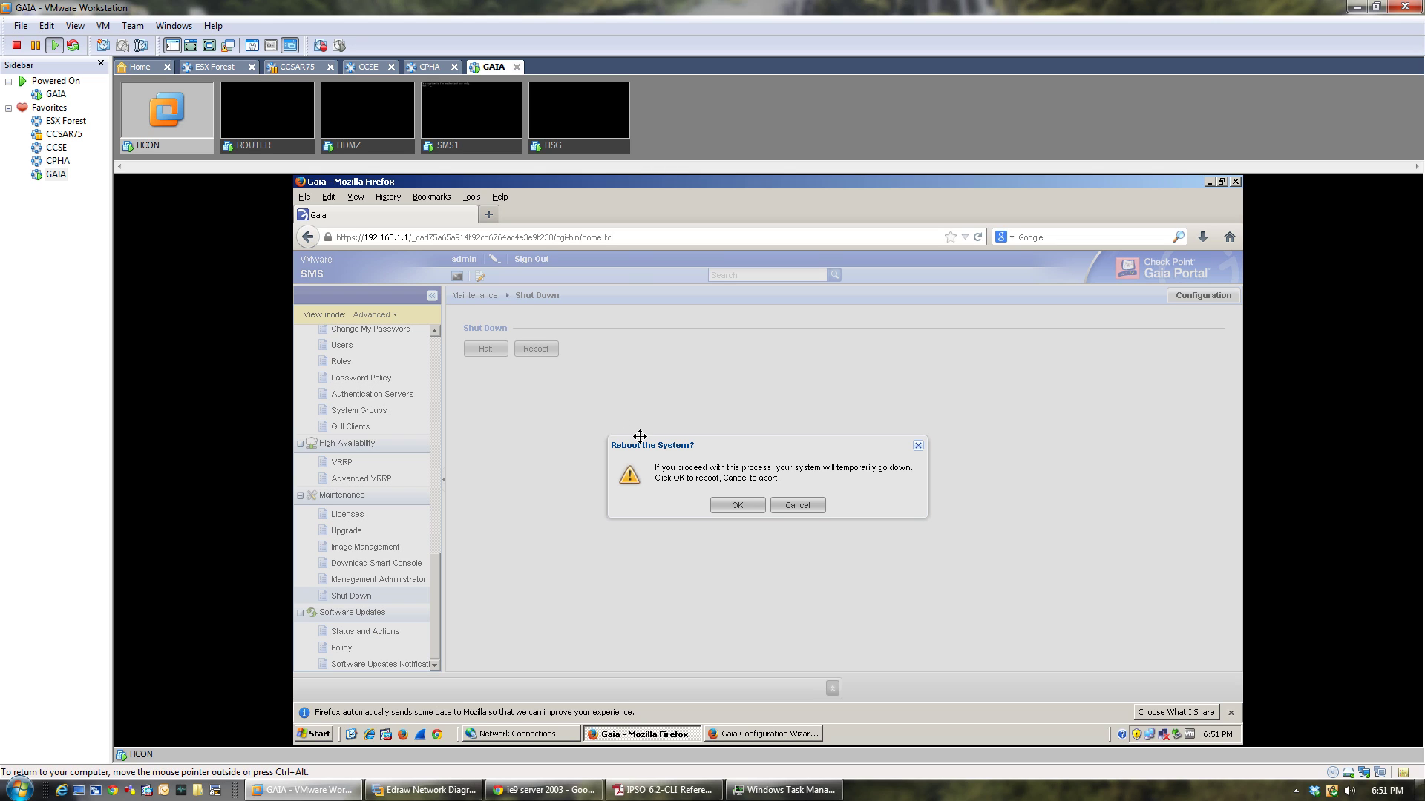
{"action": "left_click", "coordinate": [734, 507]}
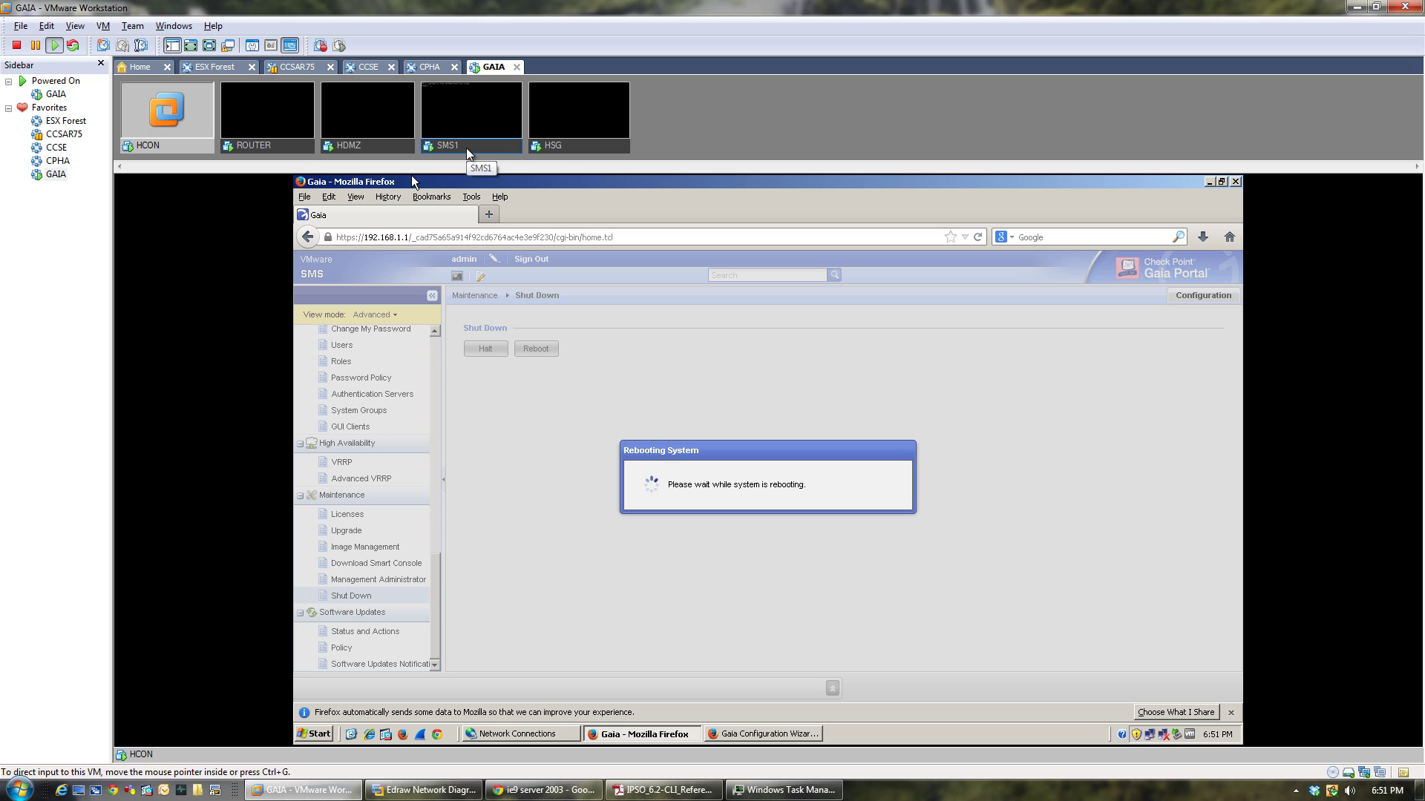
{"action": "left_click", "coordinate": [567, 149]}
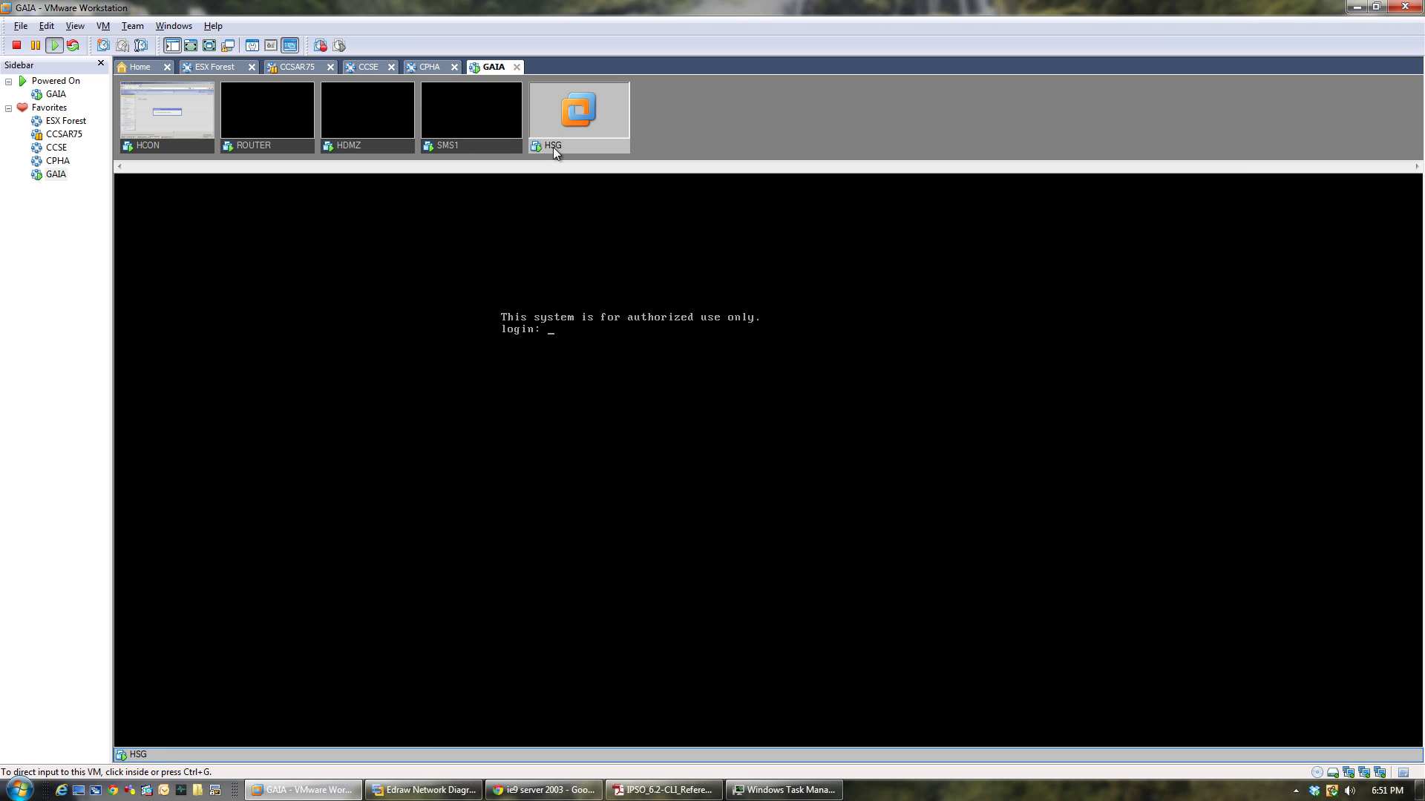
{"action": "left_click", "coordinate": [168, 146]}
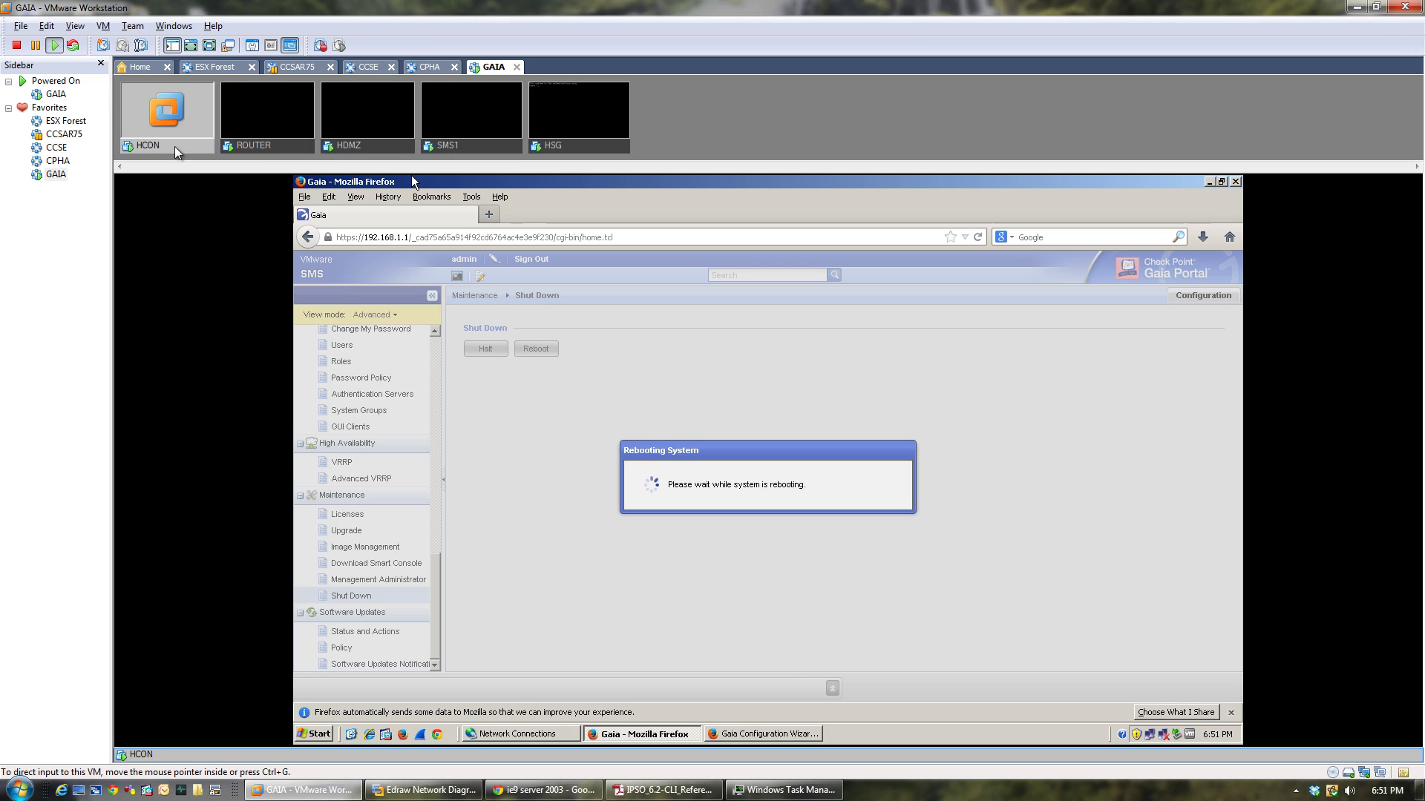
{"action": "left_click", "coordinate": [461, 151]}
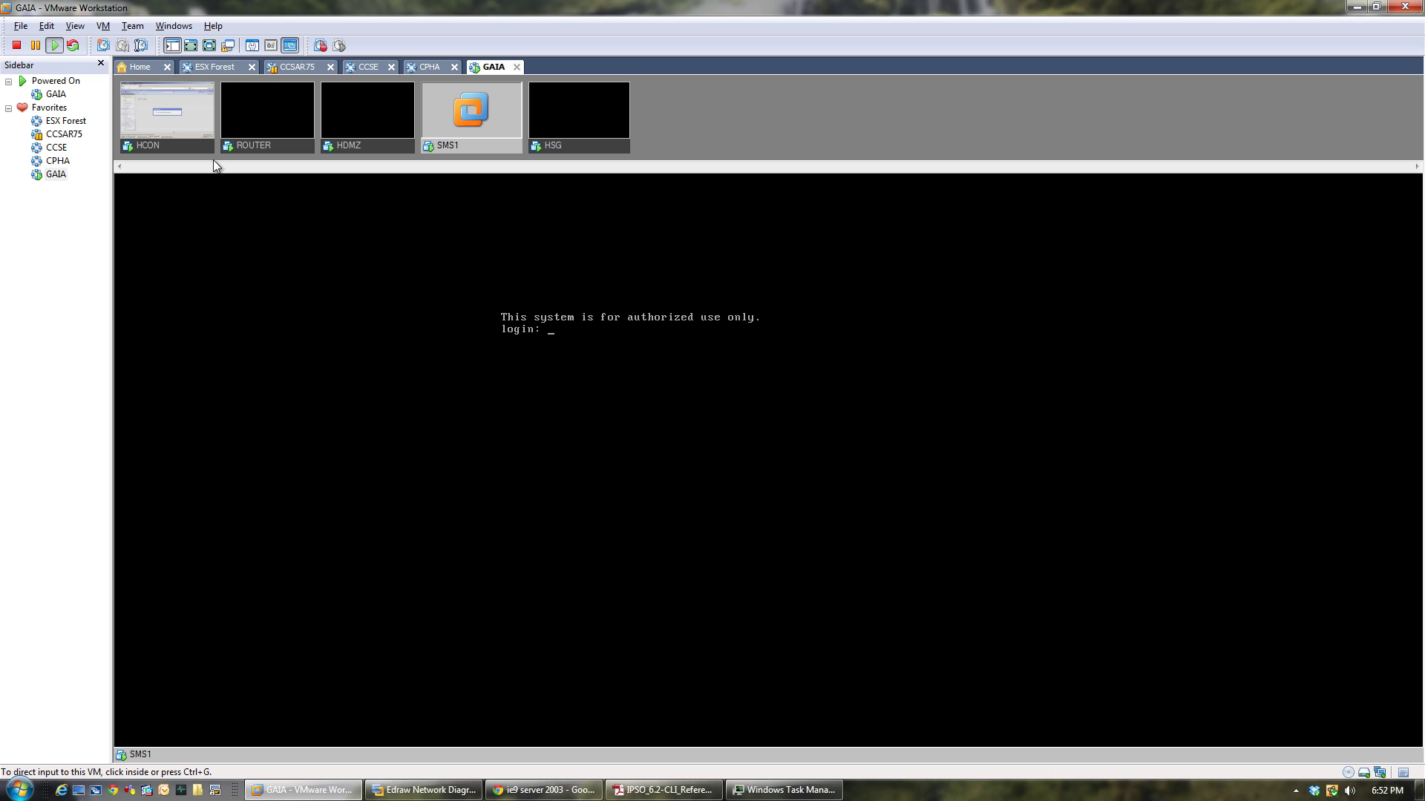
Confirm the HSG Security Gateway restart in its wizard, then view SMS1's console loading the system.
{"action": "left_click", "coordinate": [173, 145]}
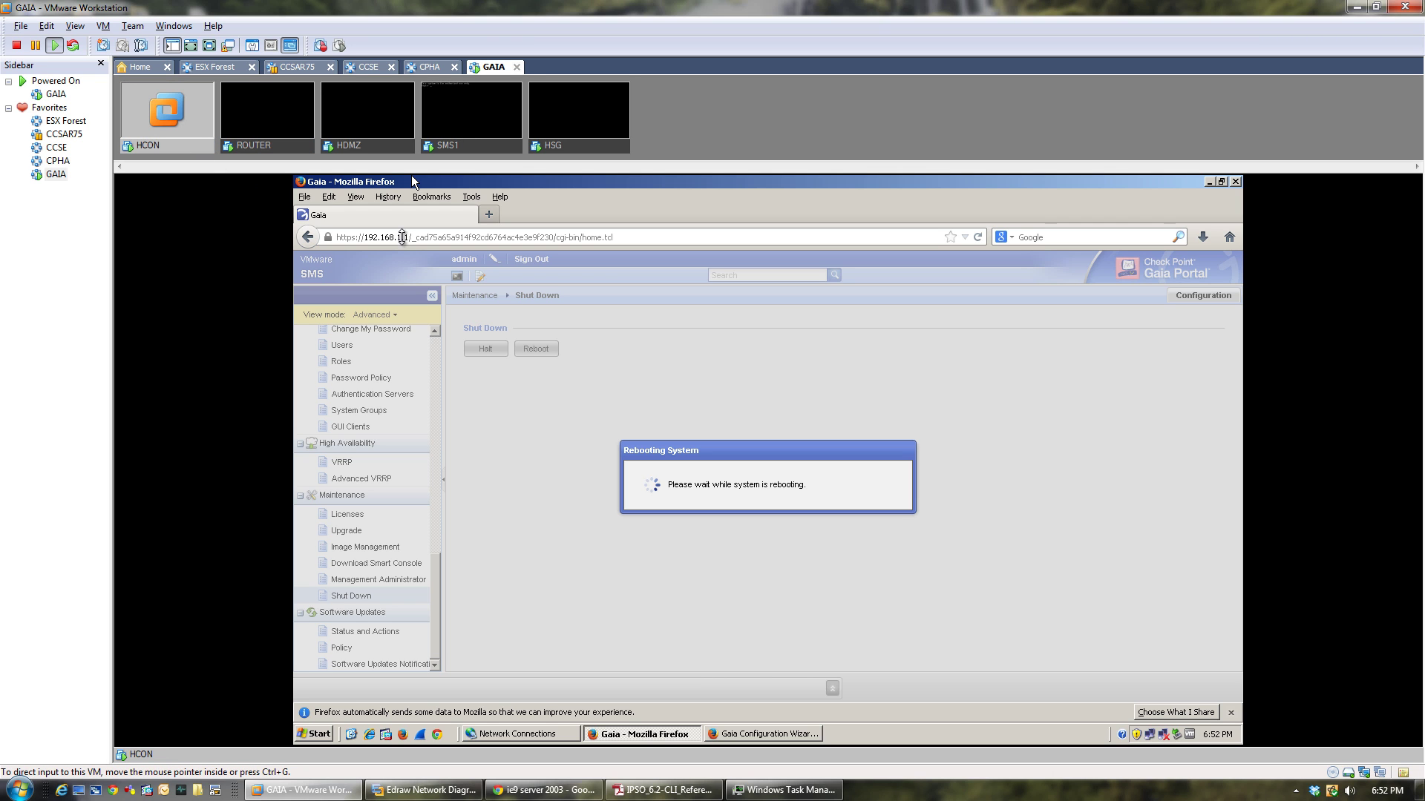
{"action": "left_click", "coordinate": [763, 734]}
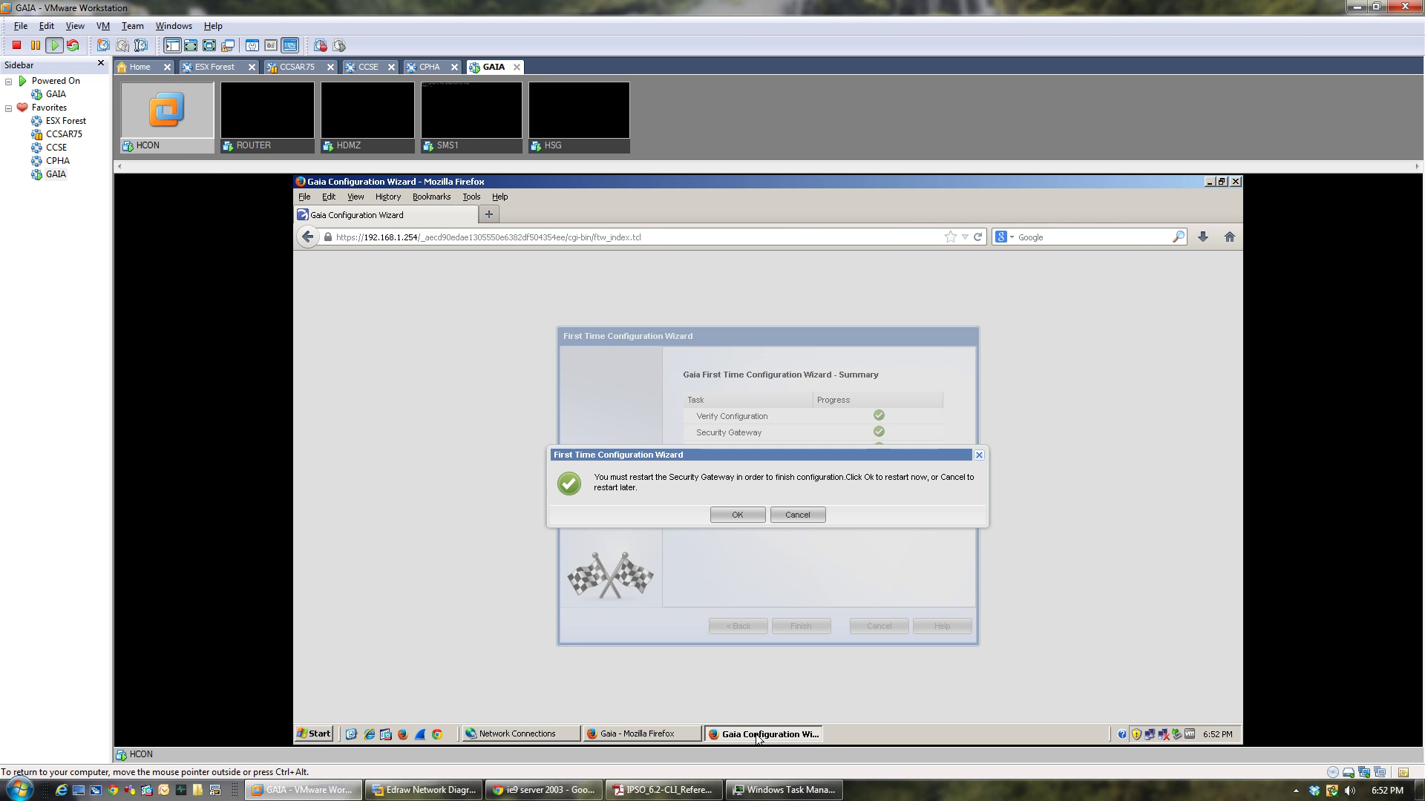
{"action": "left_click", "coordinate": [739, 512]}
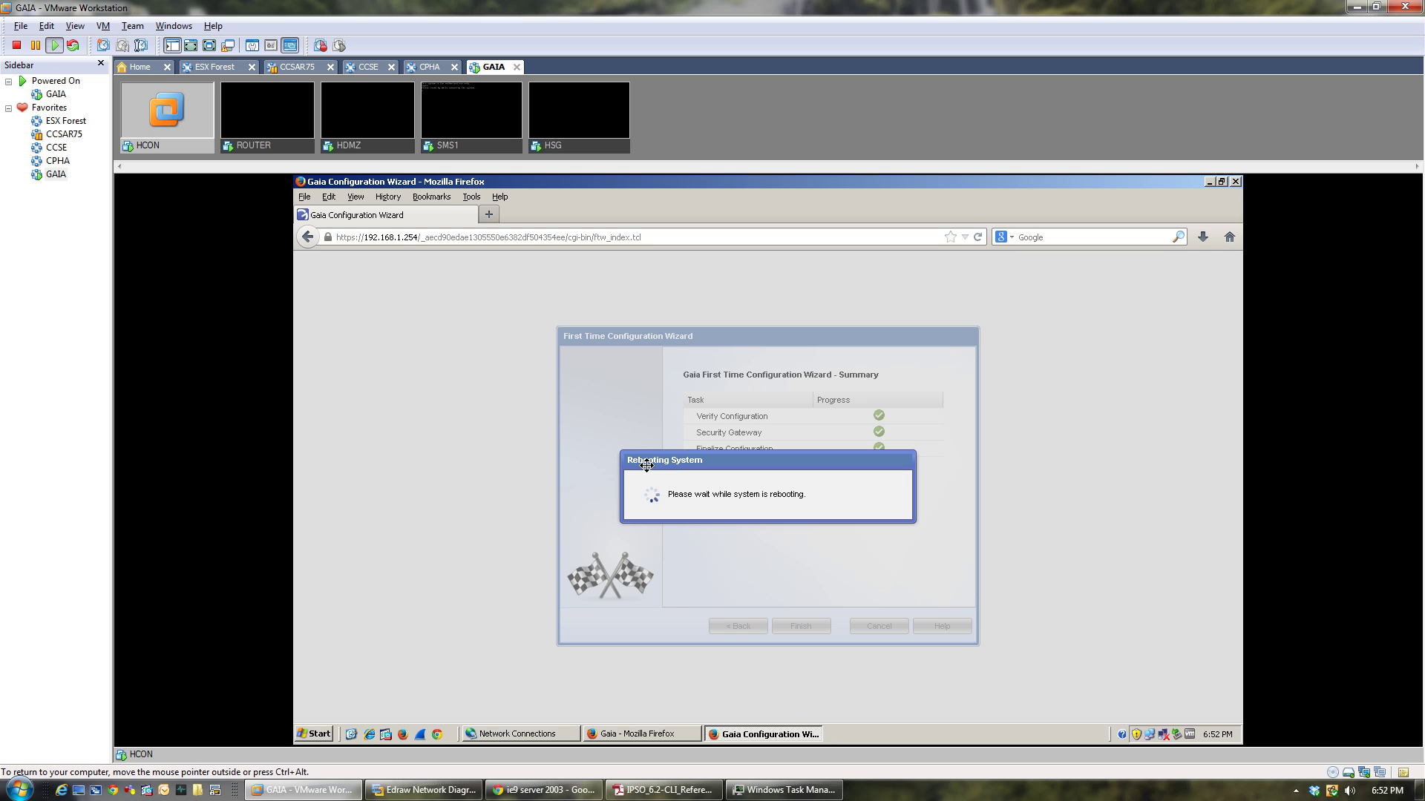
{"action": "left_click", "coordinate": [478, 145]}
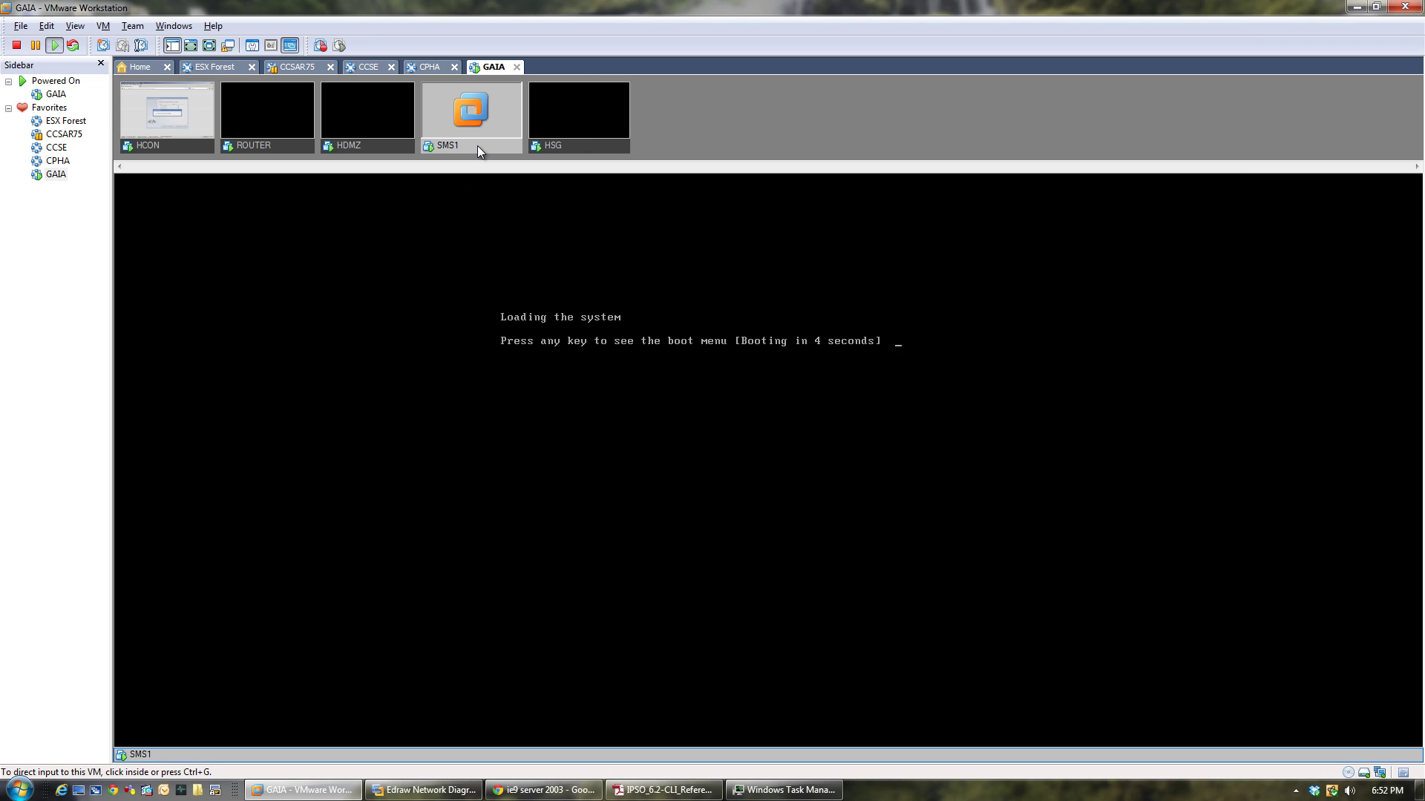
Monitor SMS1 and HSG boot progress alongside HCON's wizard reboot status.
{"action": "left_click", "coordinate": [586, 148]}
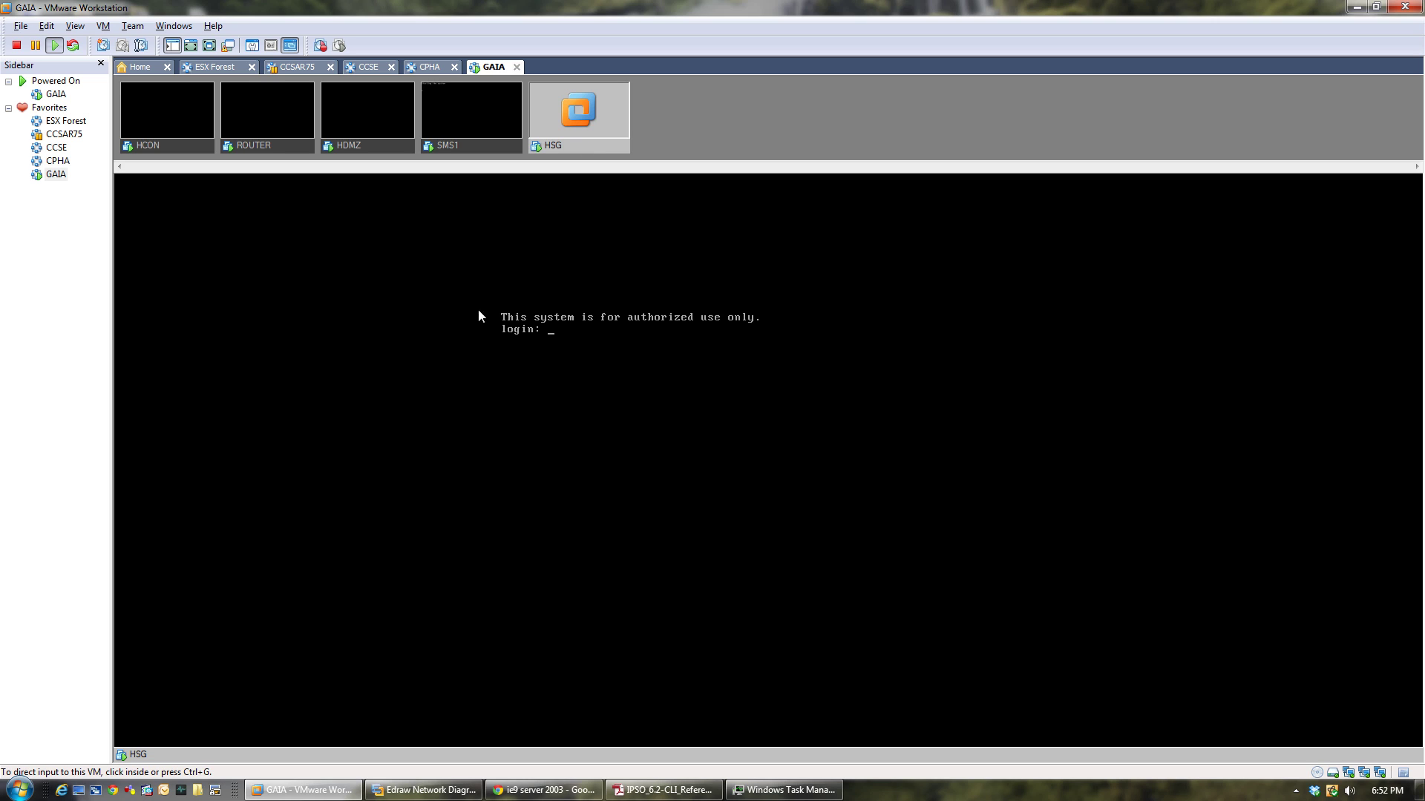
{"action": "left_click", "coordinate": [476, 151]}
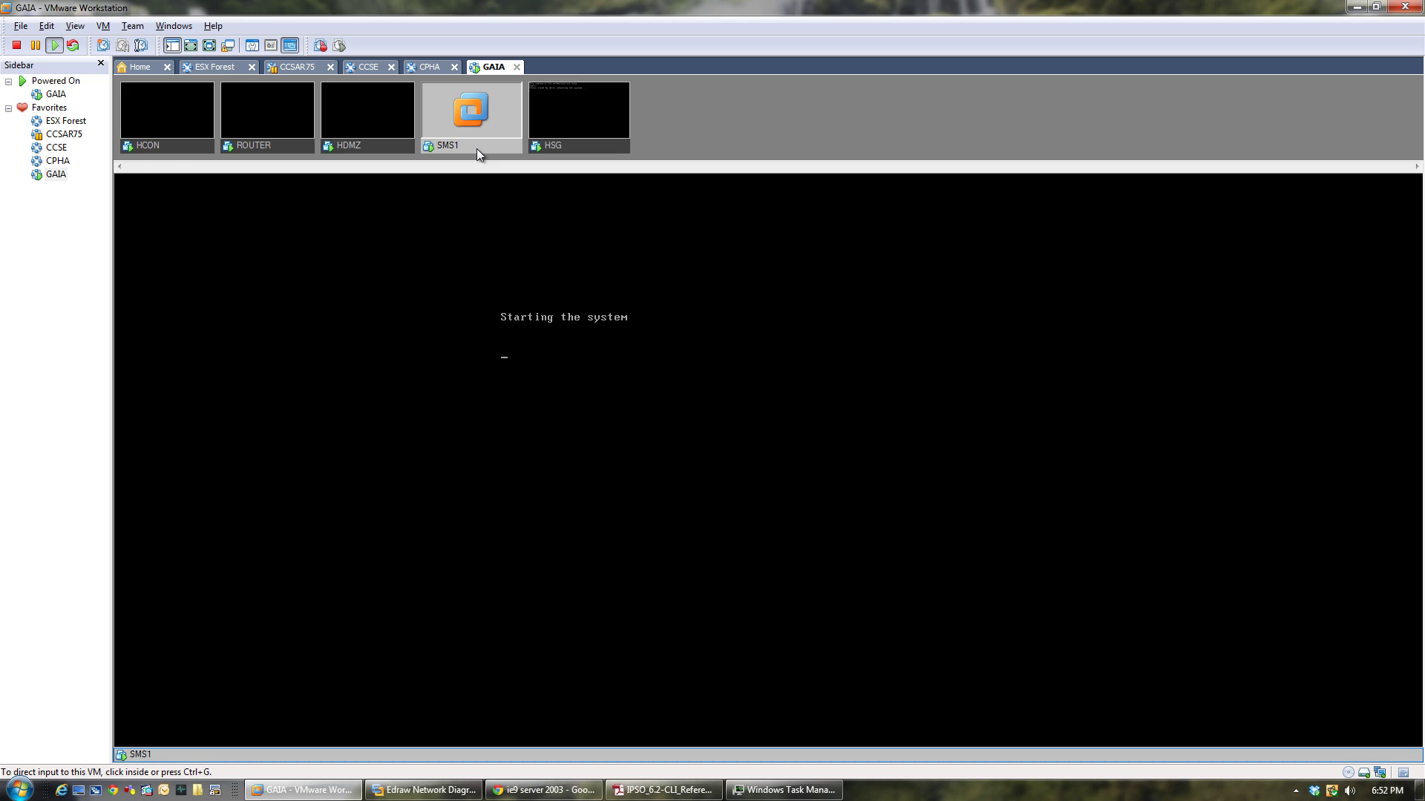
{"action": "left_click", "coordinate": [172, 152]}
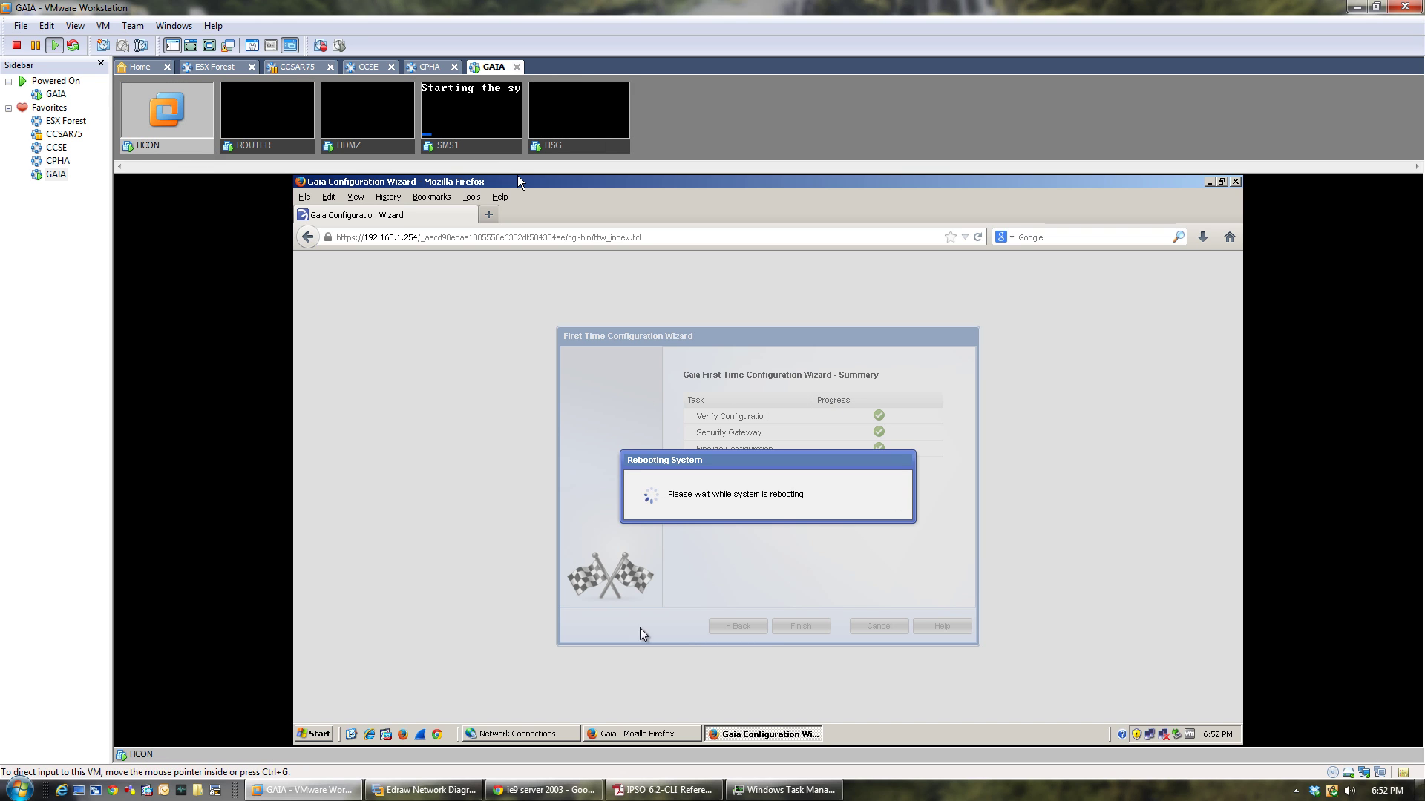
{"action": "left_click", "coordinate": [479, 152]}
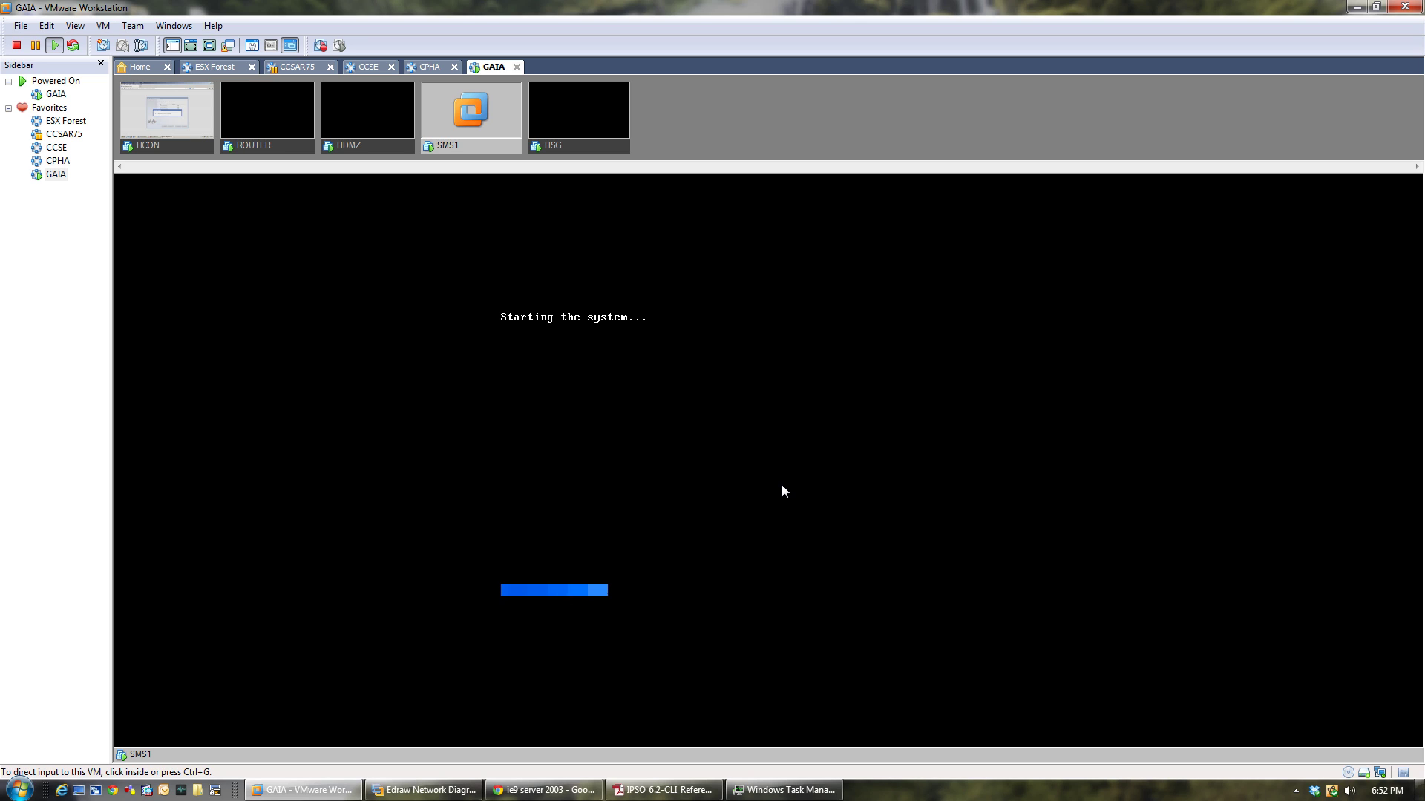
{"action": "left_click", "coordinate": [185, 152]}
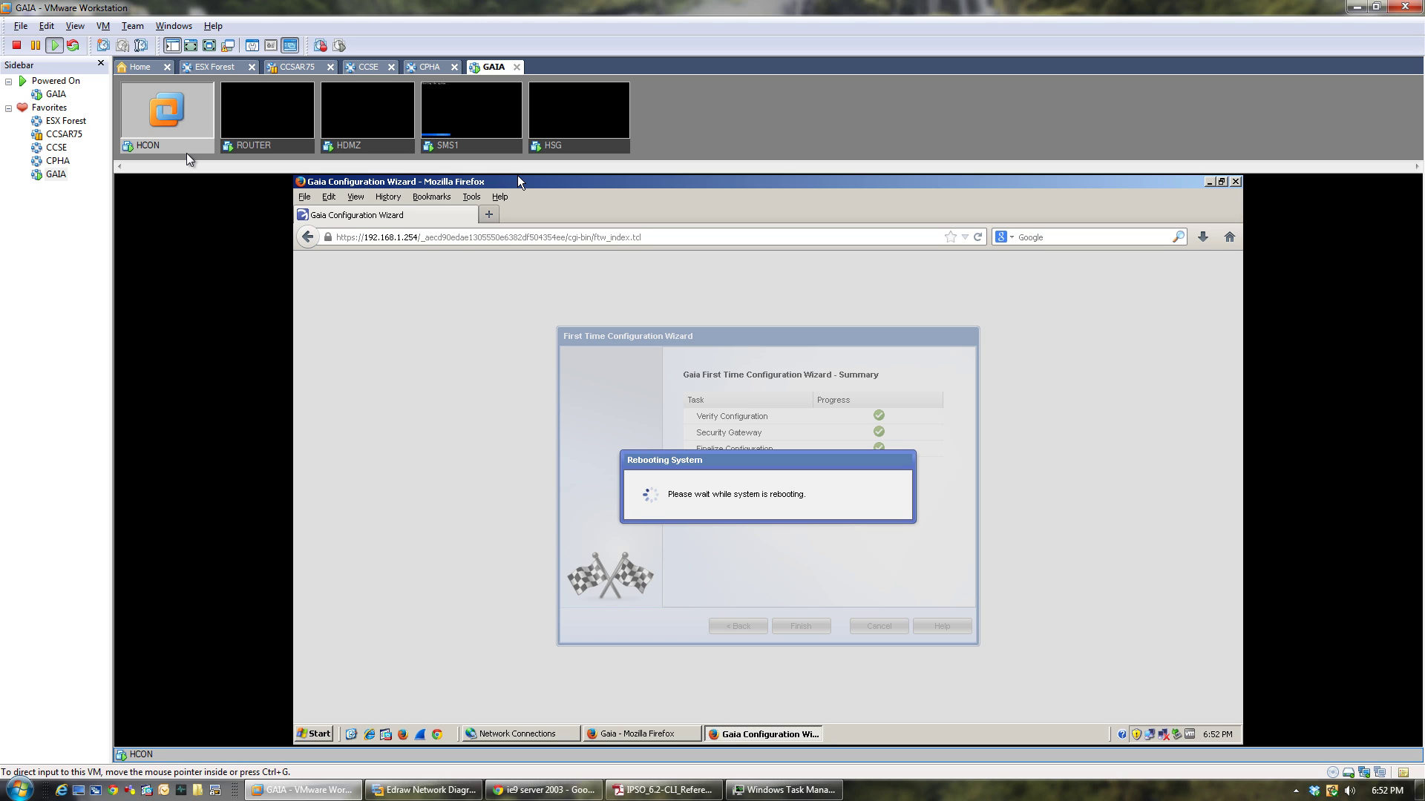
{"action": "left_click", "coordinate": [494, 147]}
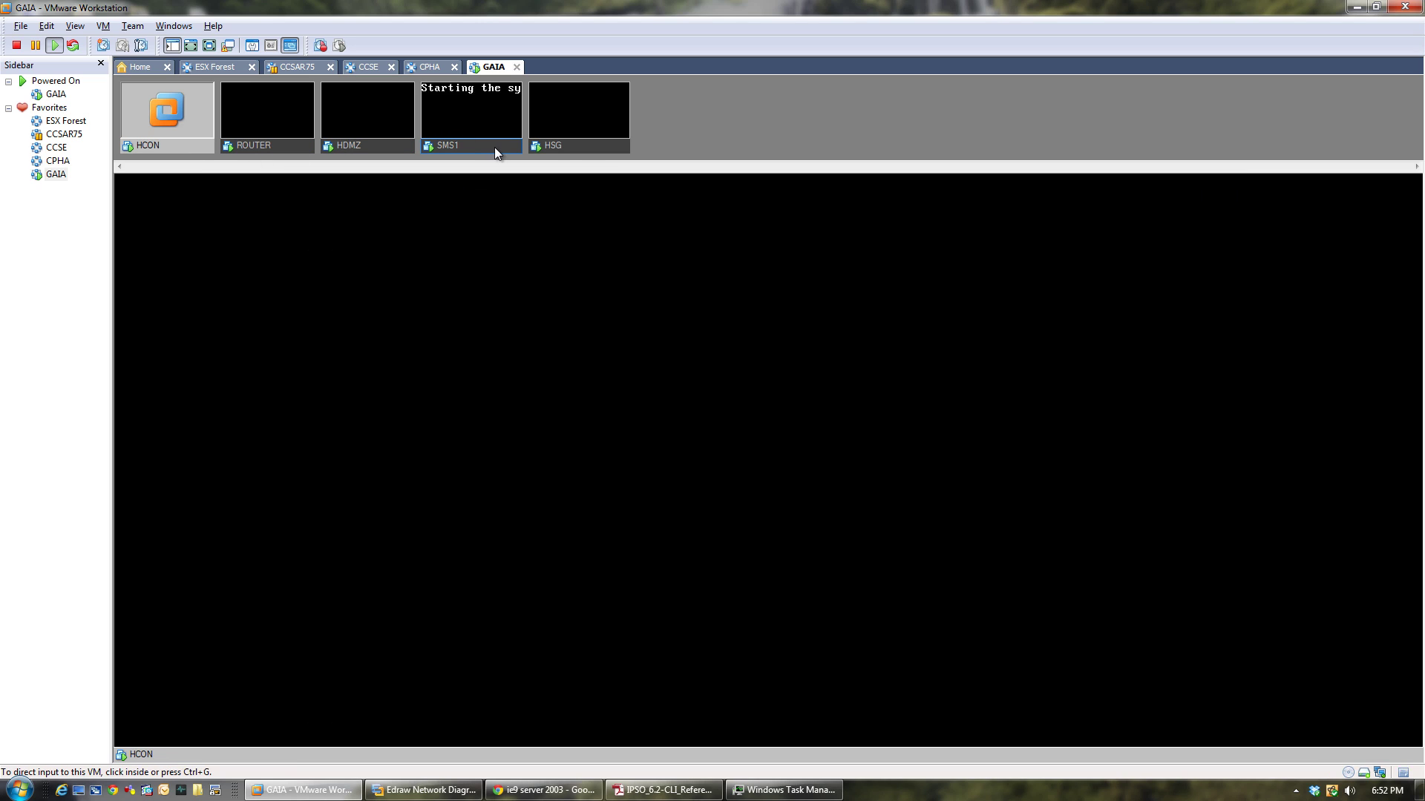
{"action": "left_click", "coordinate": [589, 149]}
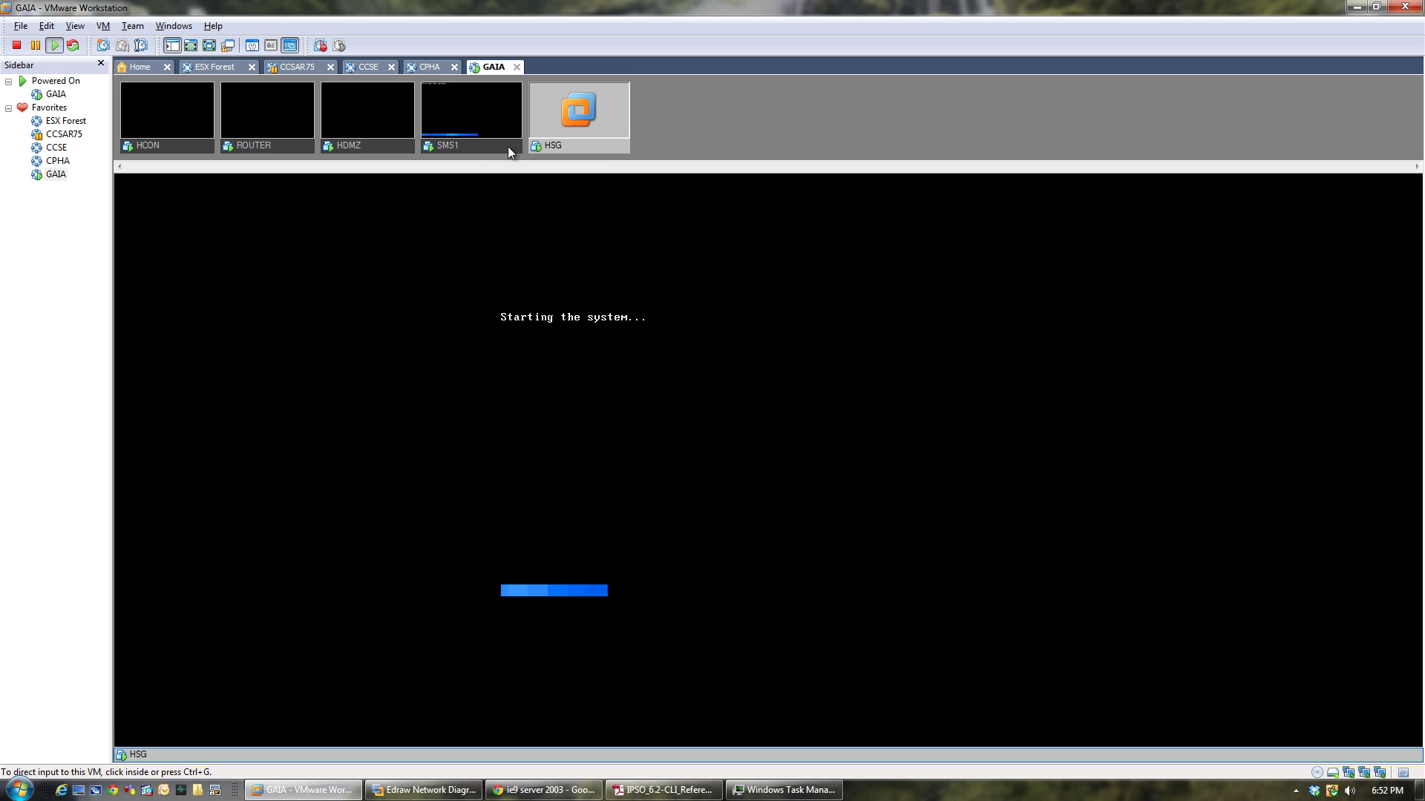
{"action": "left_click", "coordinate": [470, 145]}
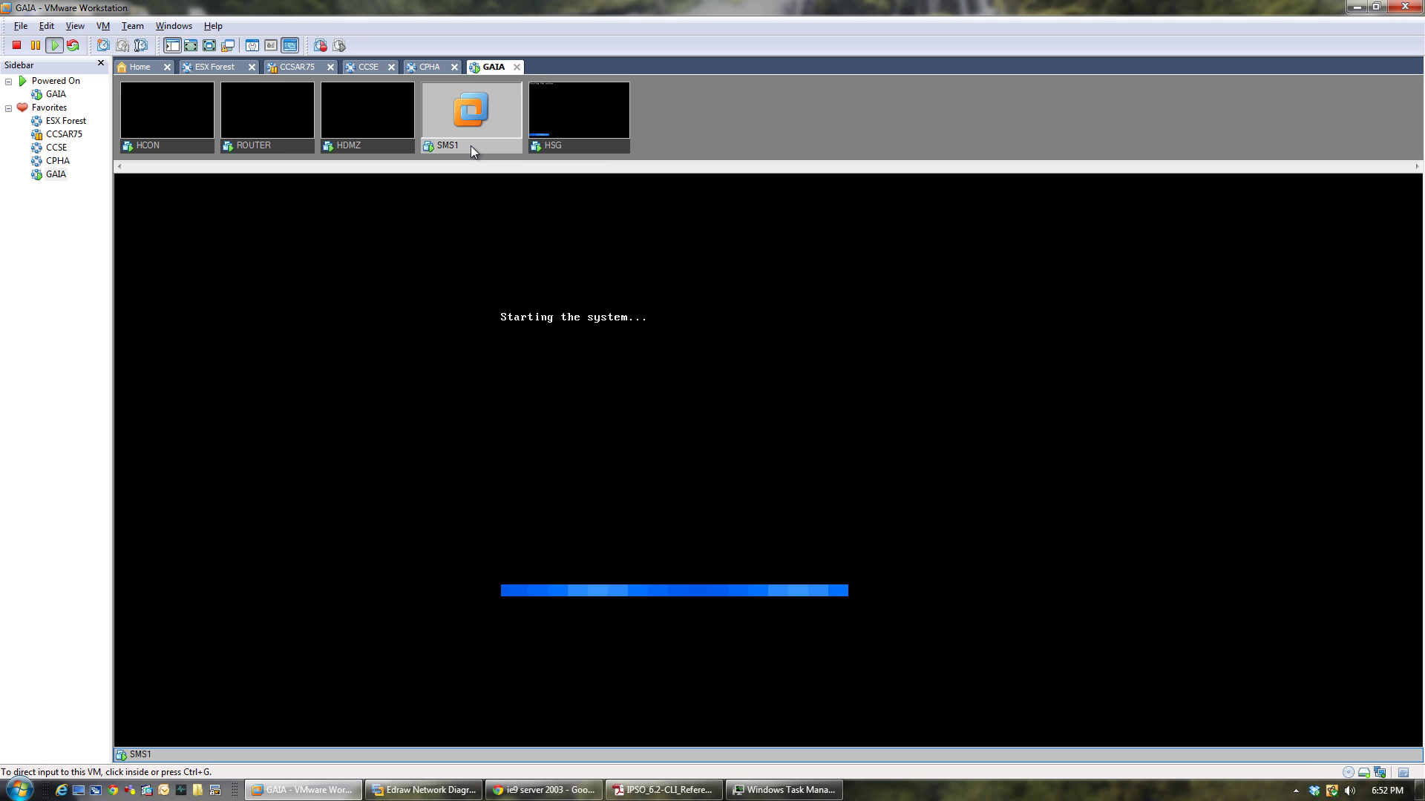
{"action": "left_click", "coordinate": [589, 153]}
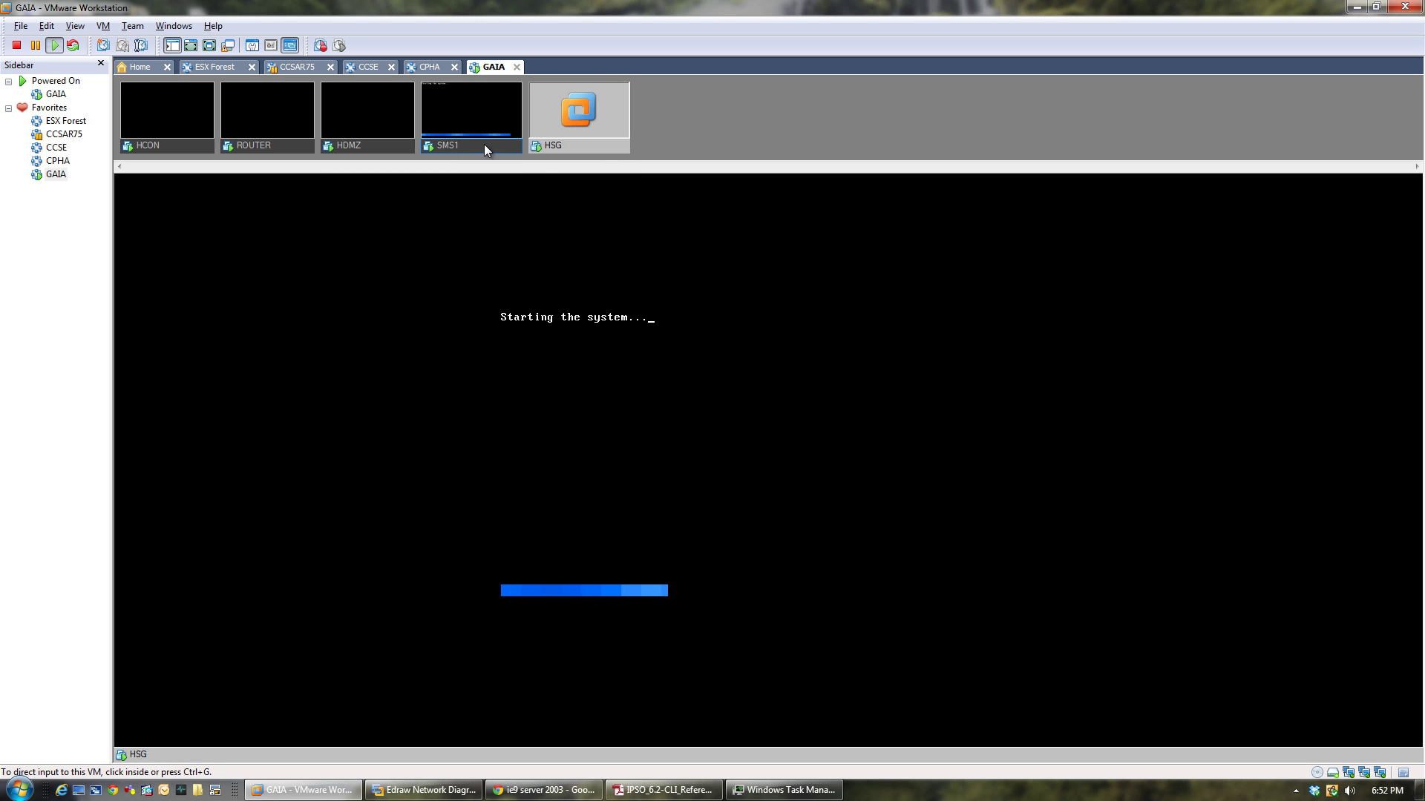
{"action": "left_click", "coordinate": [484, 144]}
Check the HDMZ and ROUTER desktops, host Task Manager, and the SMS1 and HSG boot screens.
{"action": "left_click", "coordinate": [381, 147]}
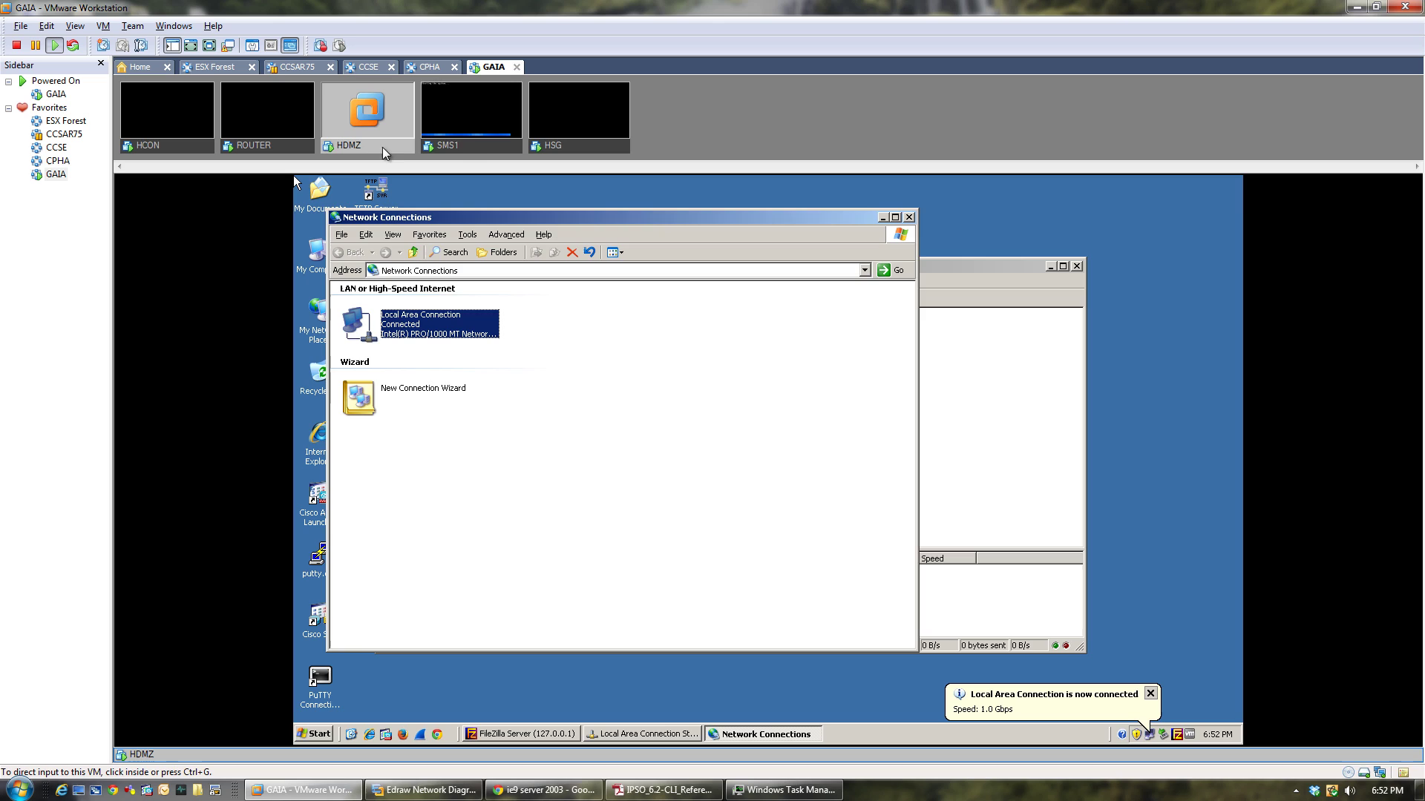
{"action": "left_click", "coordinate": [487, 145]}
{"action": "left_click", "coordinate": [568, 150]}
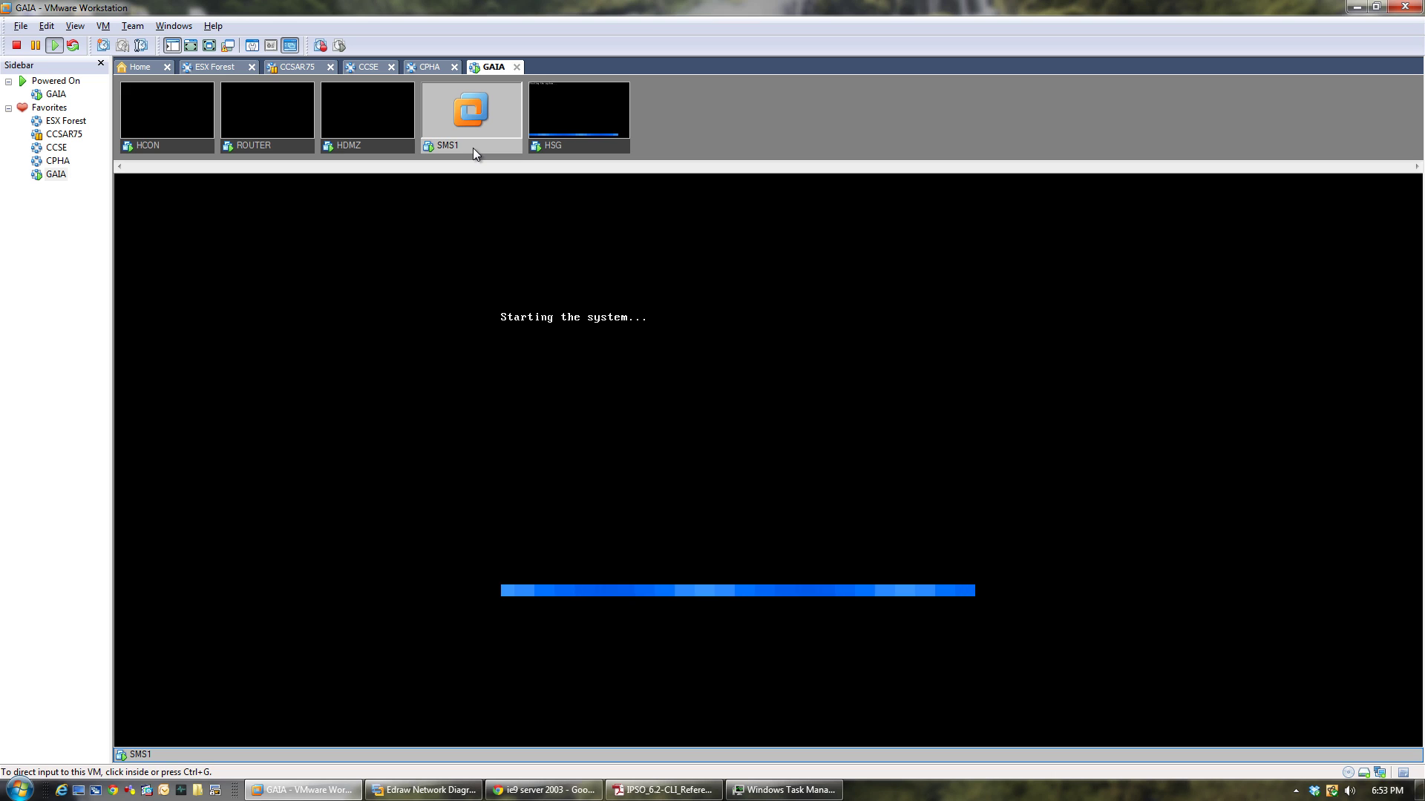
{"action": "left_click", "coordinate": [281, 150]}
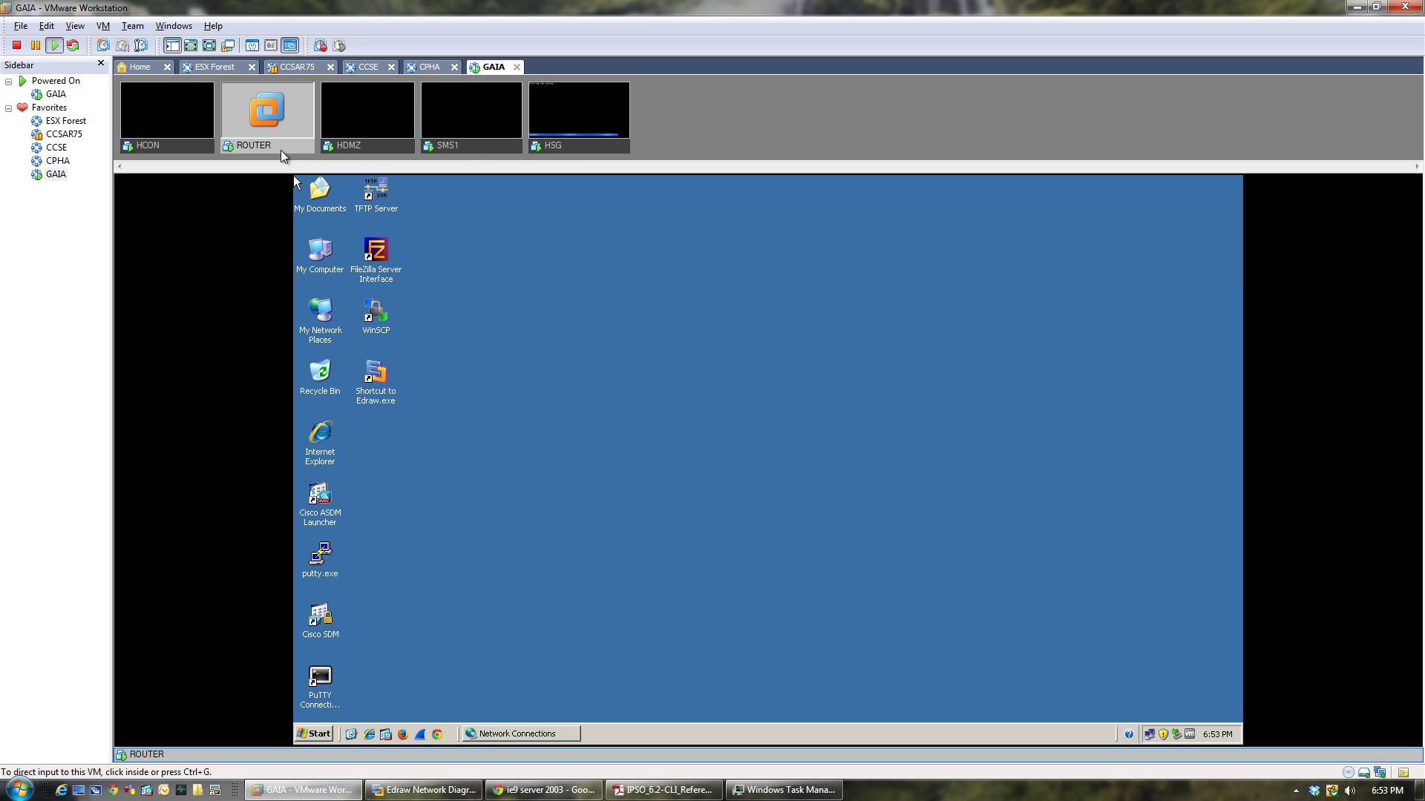
{"action": "left_click", "coordinate": [791, 791]}
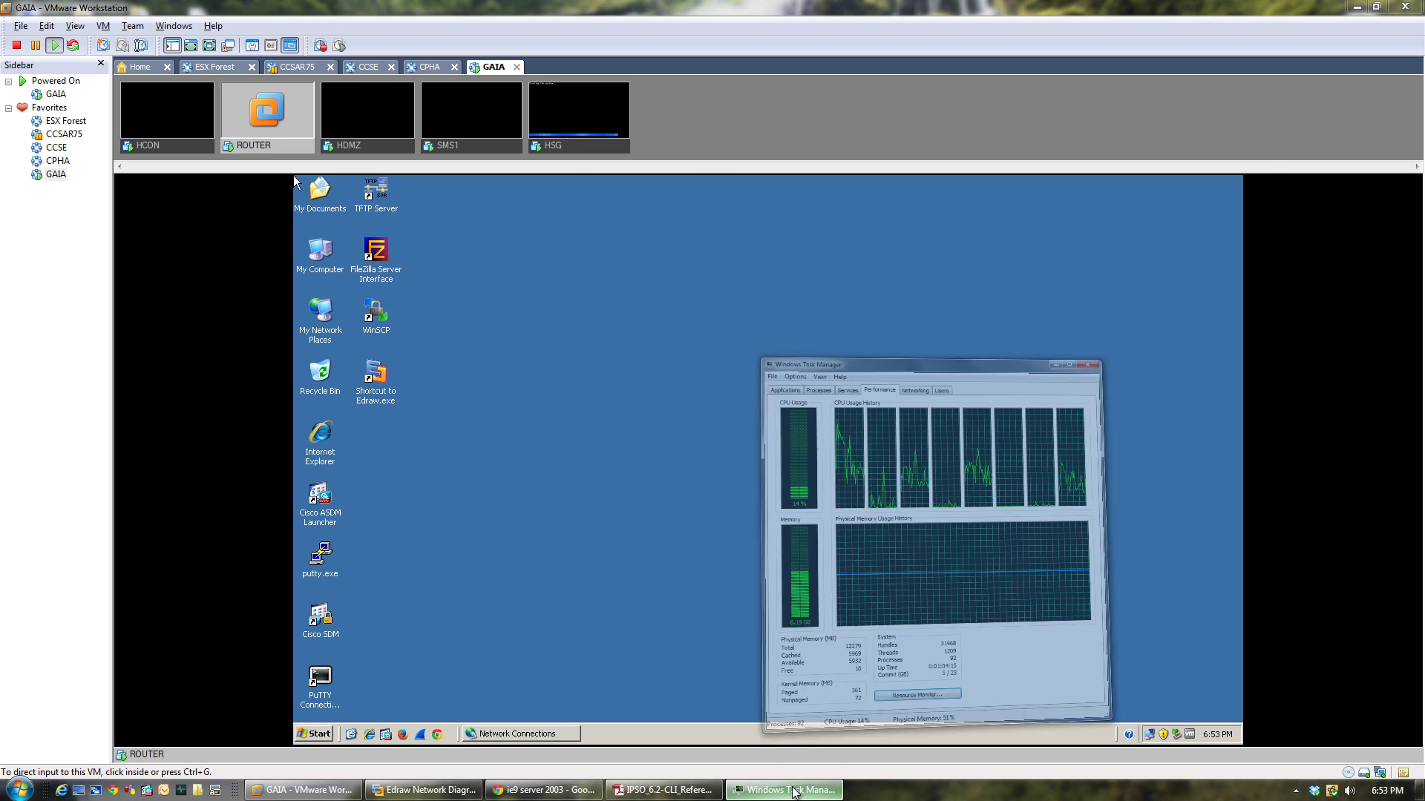
{"action": "left_click", "coordinate": [791, 788]}
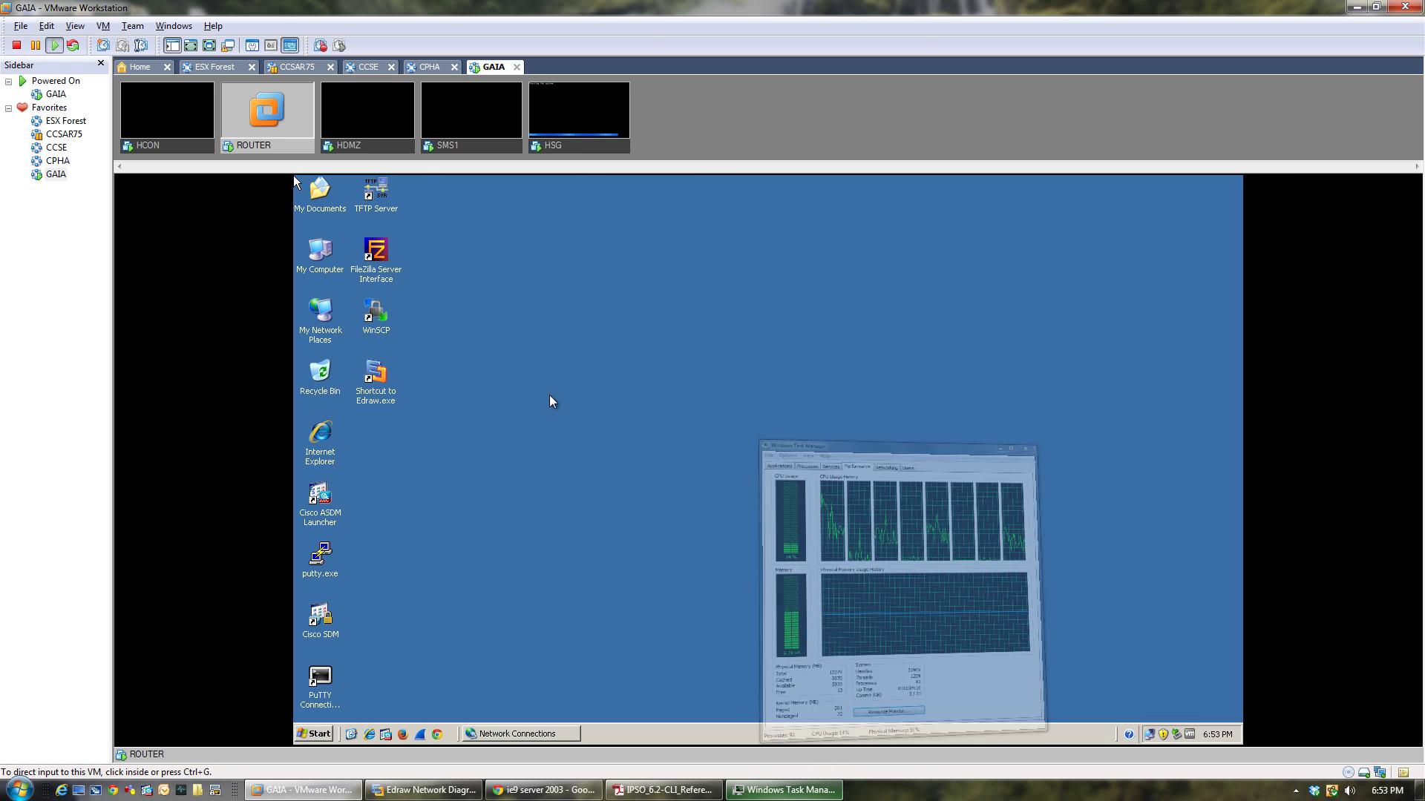
{"action": "left_click", "coordinate": [562, 146]}
{"action": "left_click", "coordinate": [441, 151]}
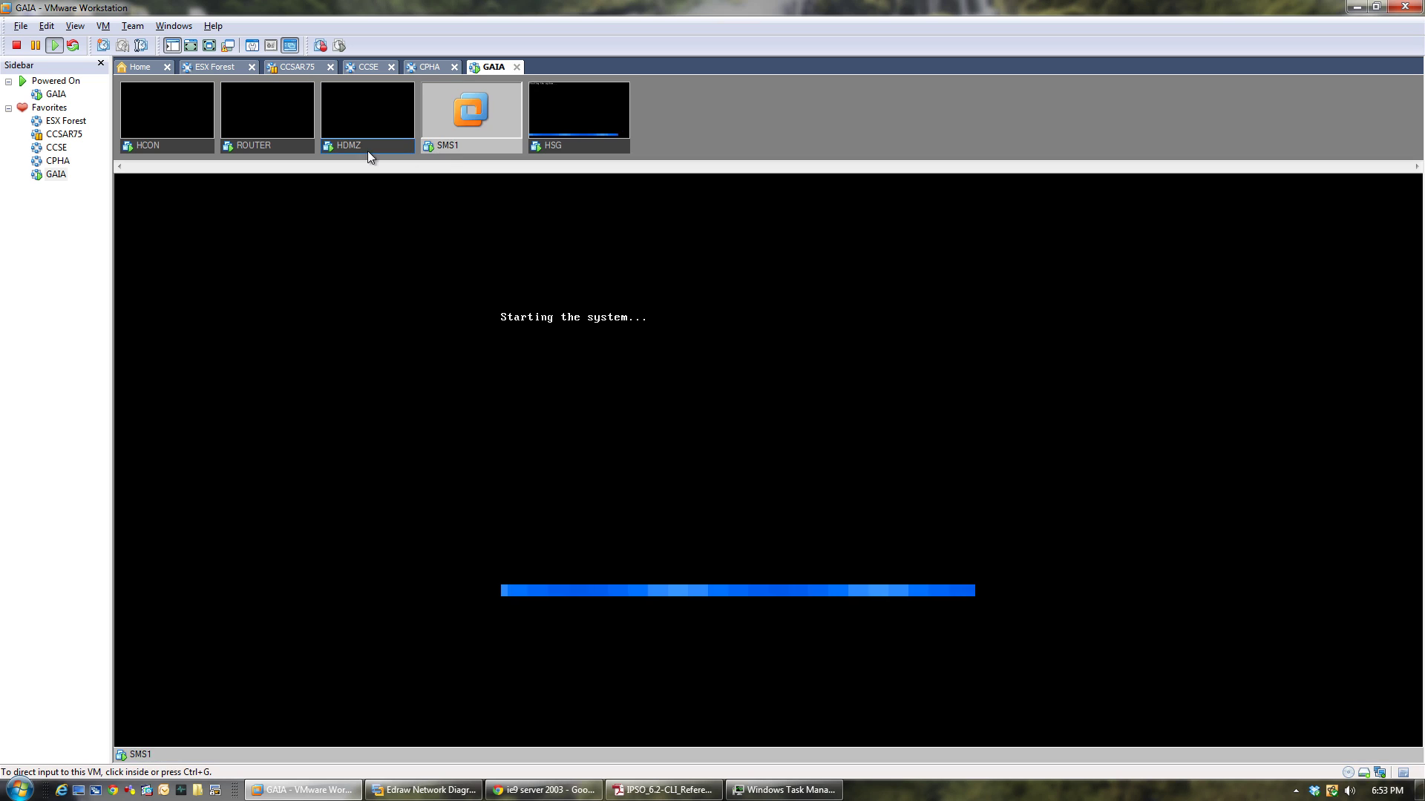
On HDMZ, close the Network Connections window and the Local Area Connection Status dialog.
{"action": "left_click", "coordinate": [367, 150]}
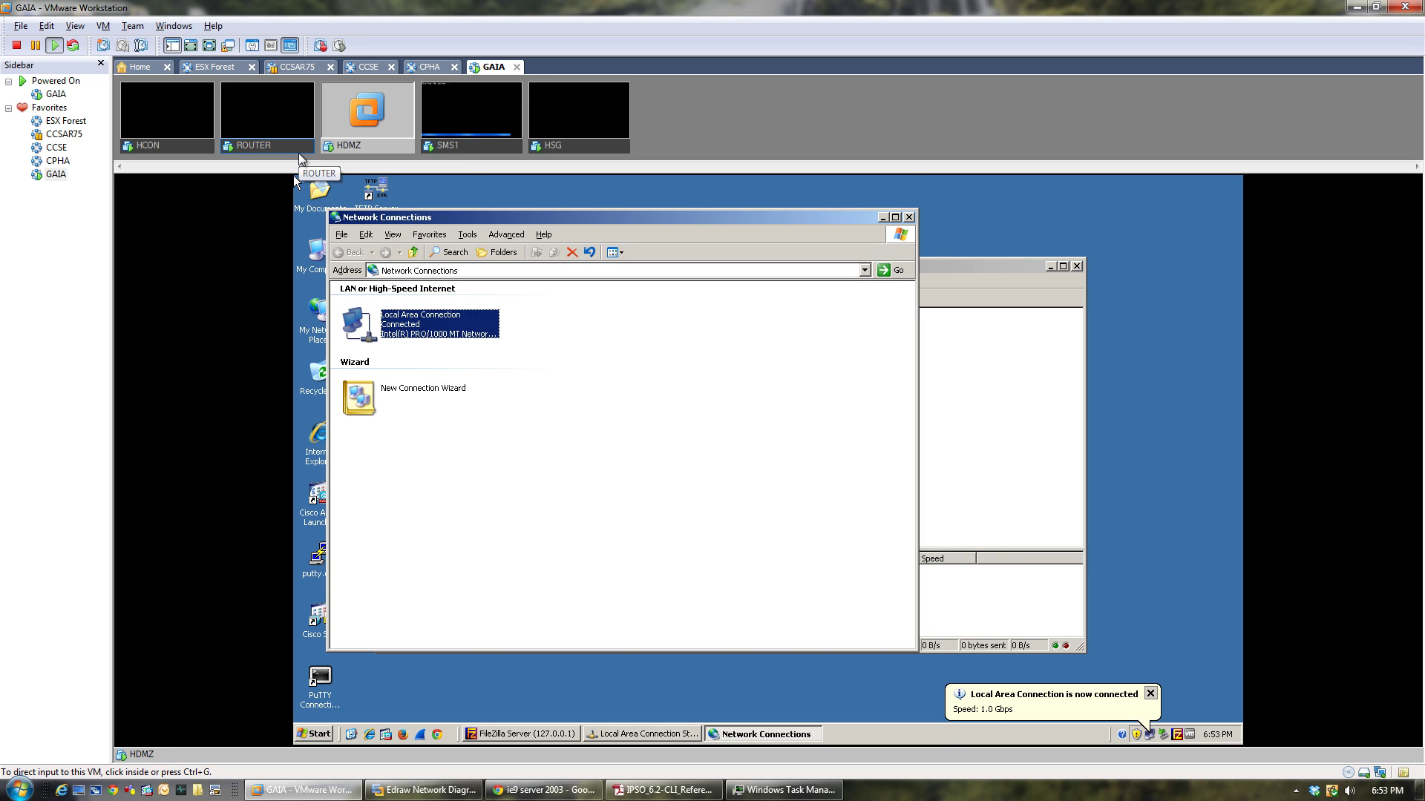
{"action": "left_click", "coordinate": [908, 217]}
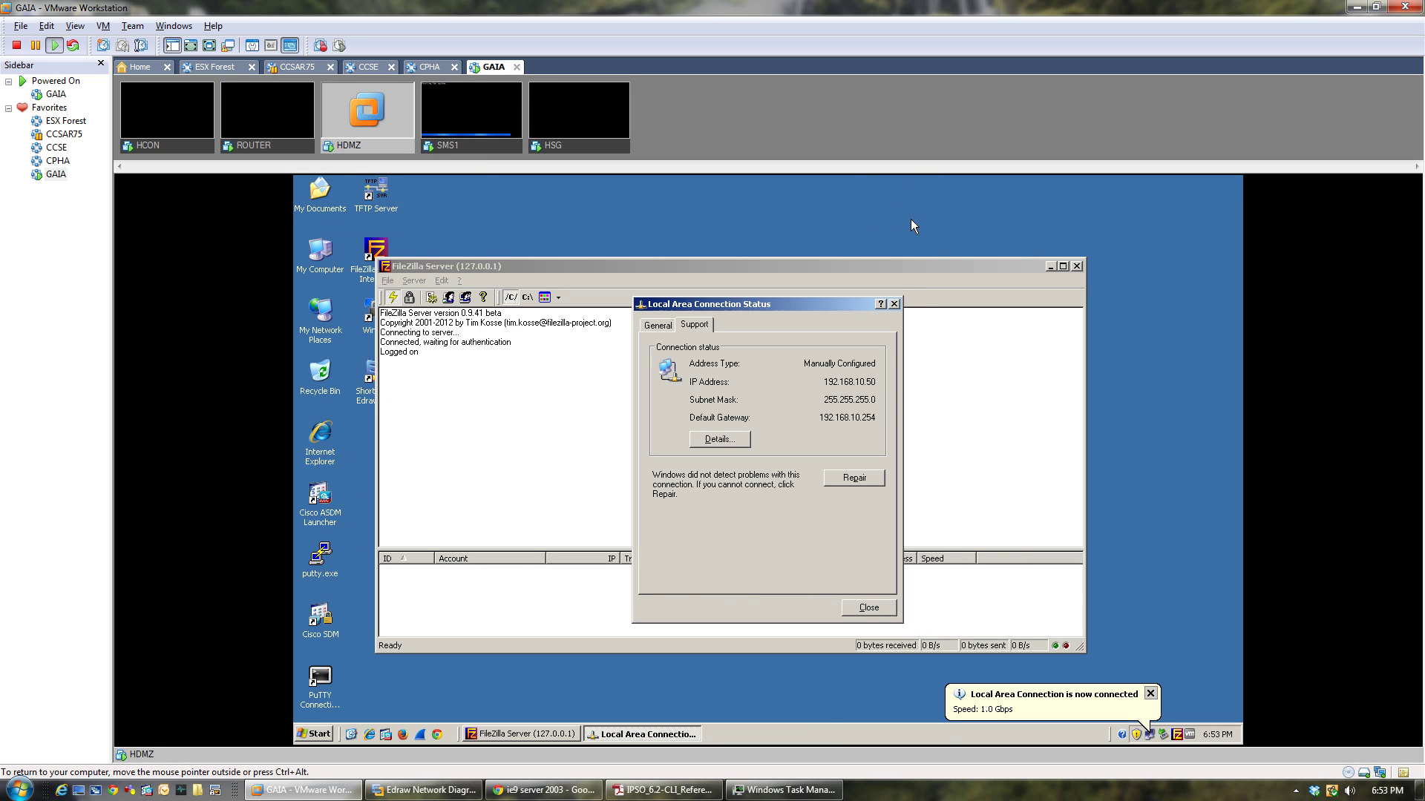
{"action": "left_click", "coordinate": [895, 304]}
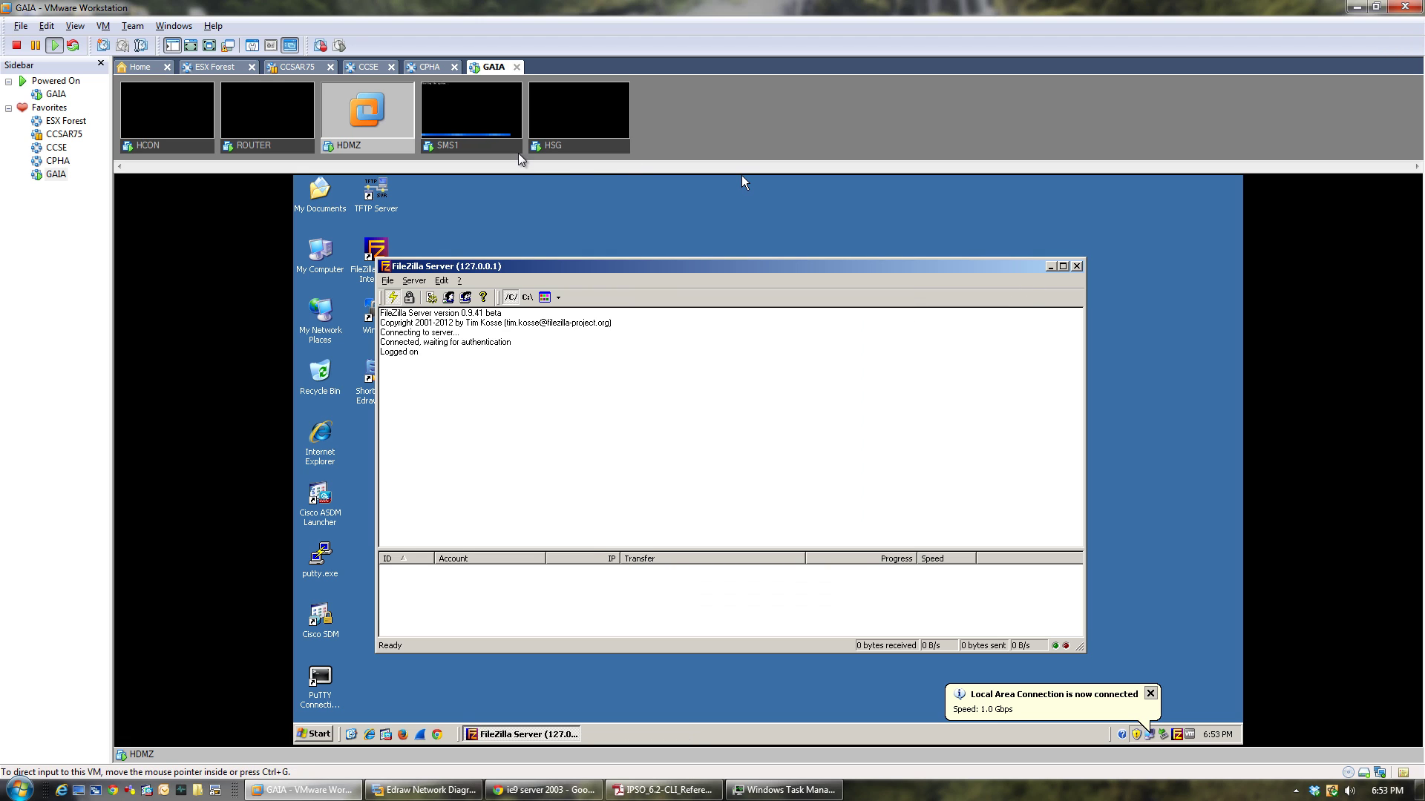
Resume watching SMS1's 'Starting the system...' boot, HSG's progress and HCON's reboot status.
{"action": "left_click", "coordinate": [486, 145]}
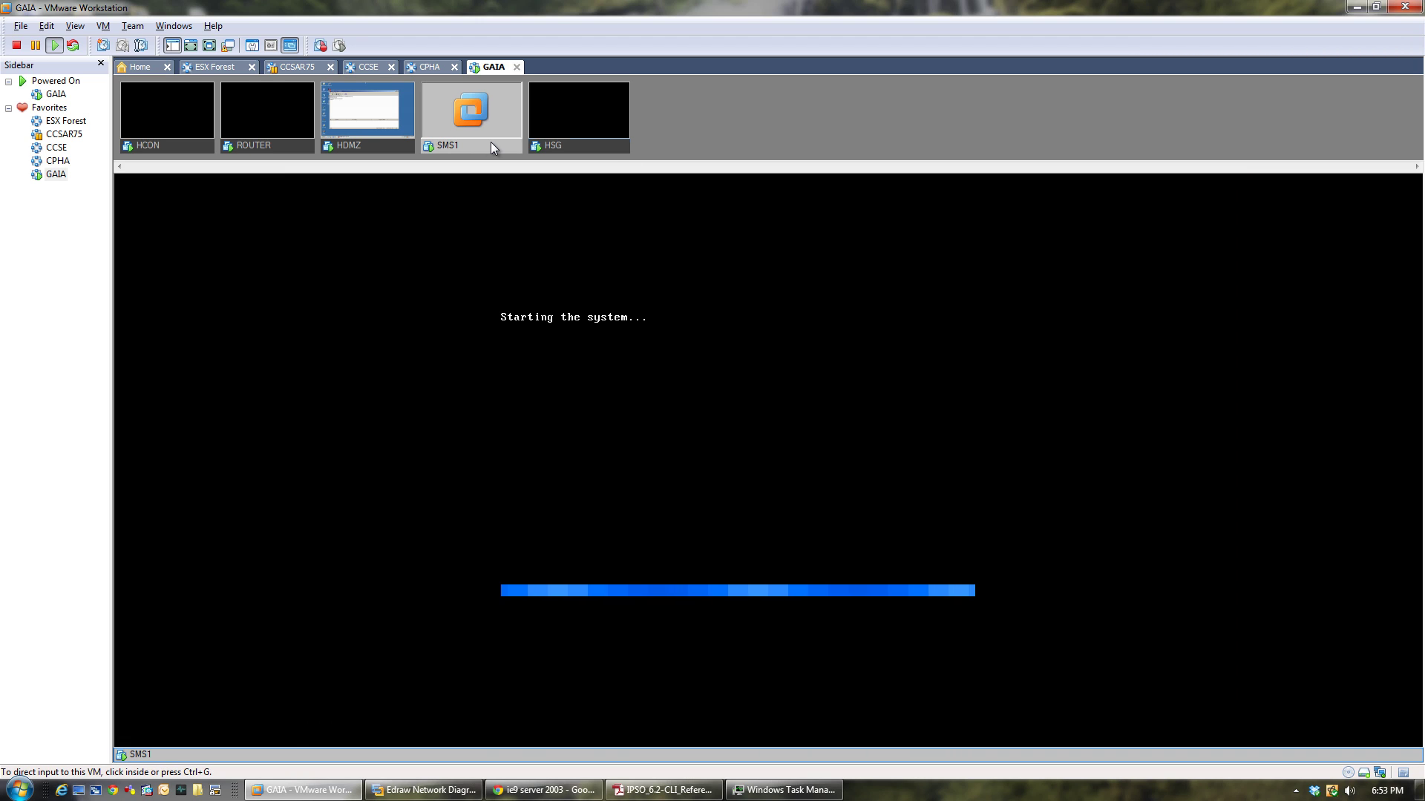
{"action": "left_click", "coordinate": [607, 150]}
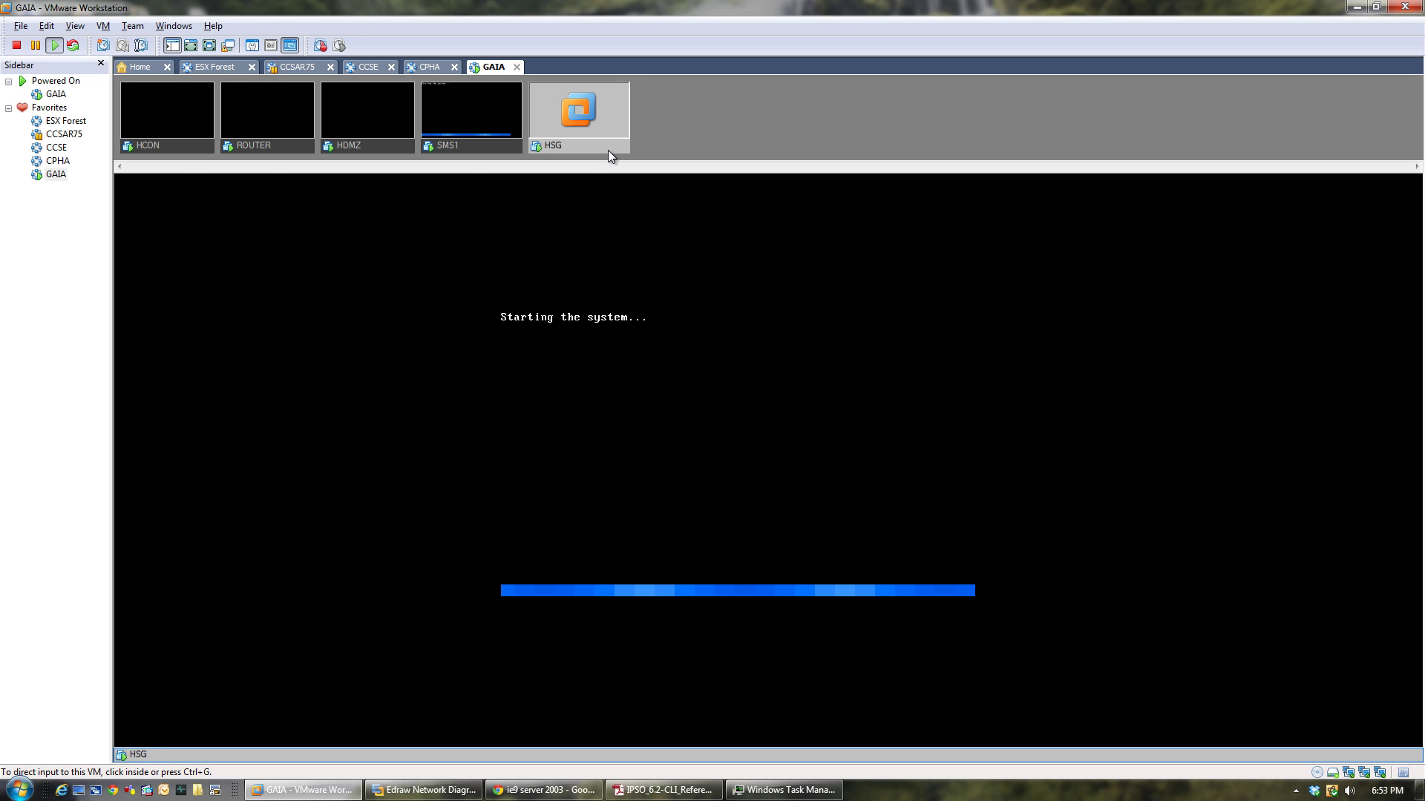
{"action": "left_click", "coordinate": [182, 148]}
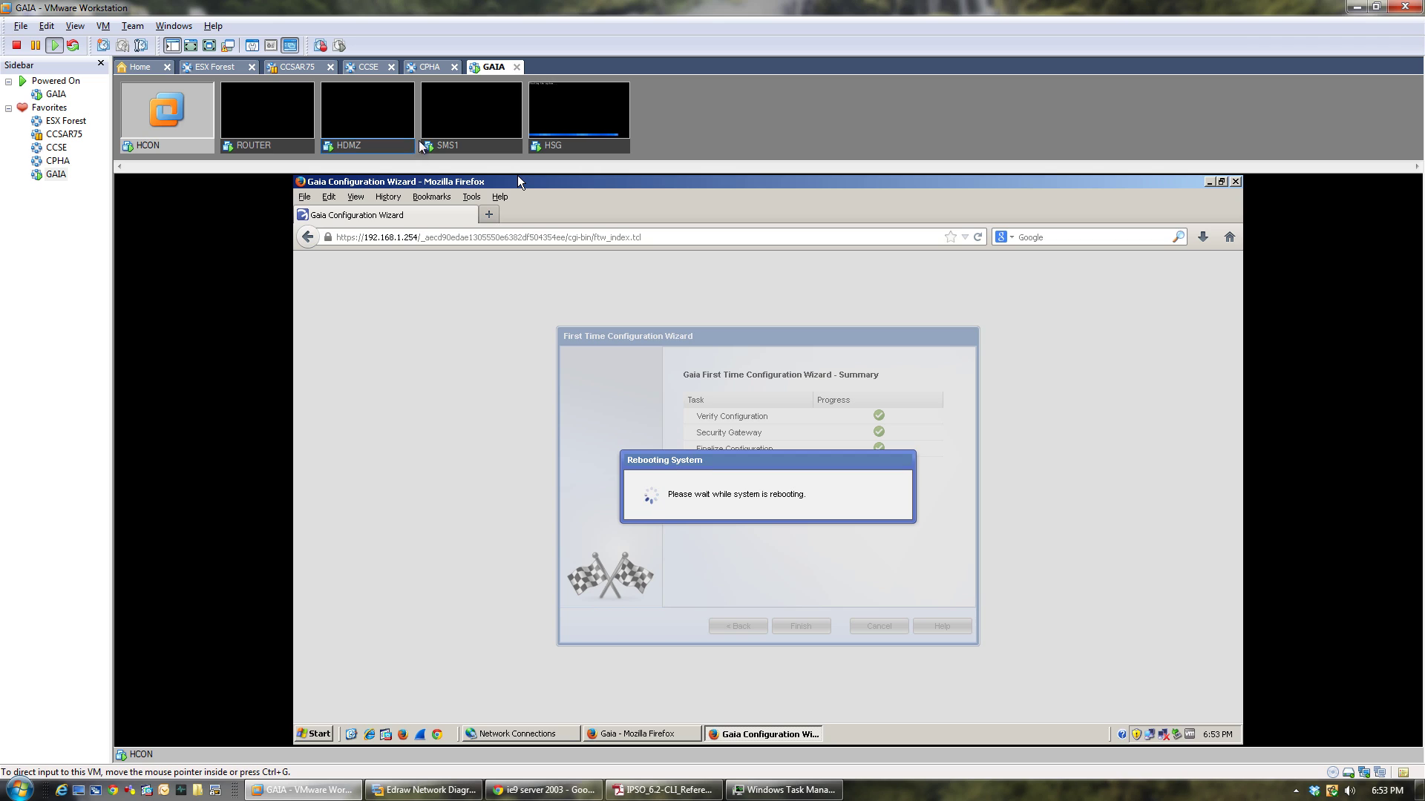
{"action": "left_click", "coordinate": [469, 148]}
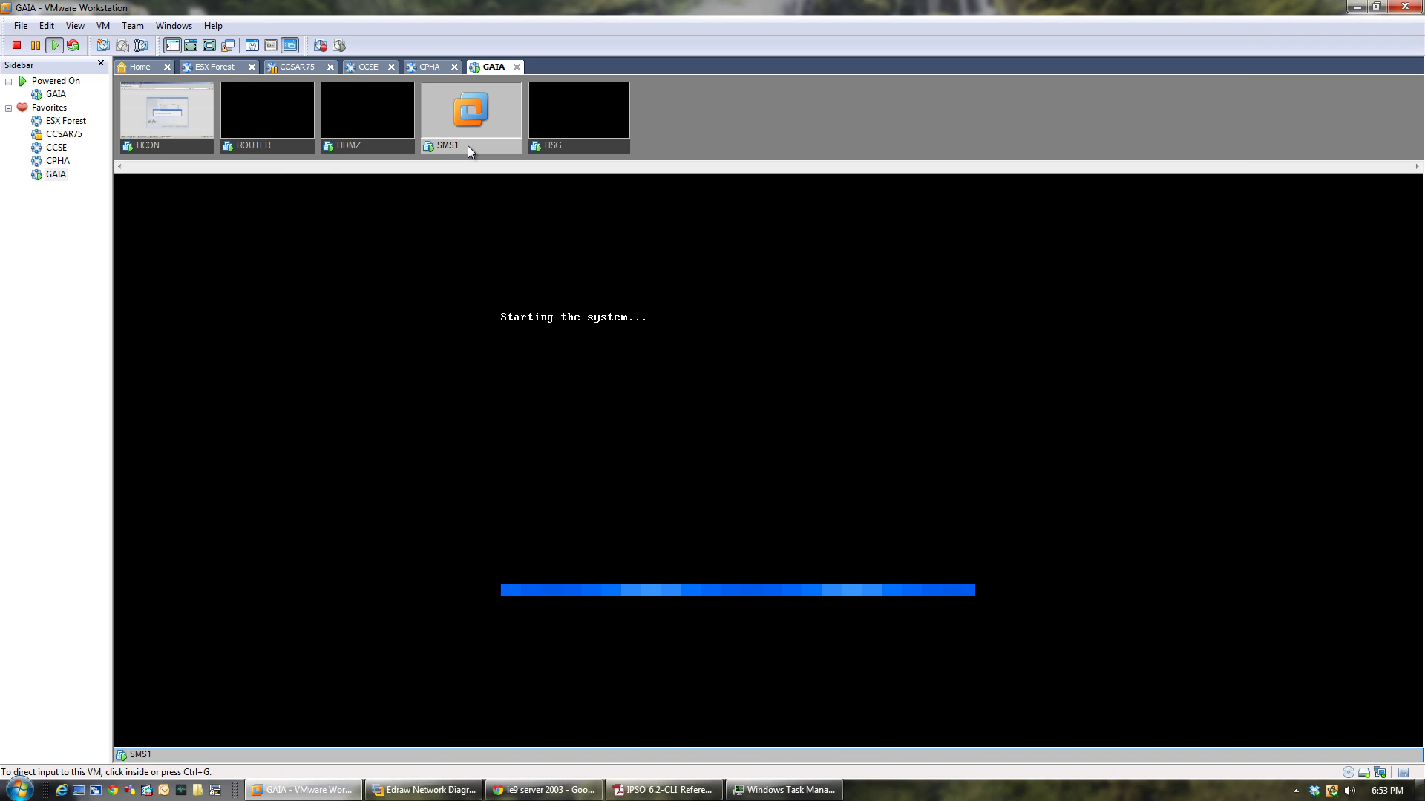
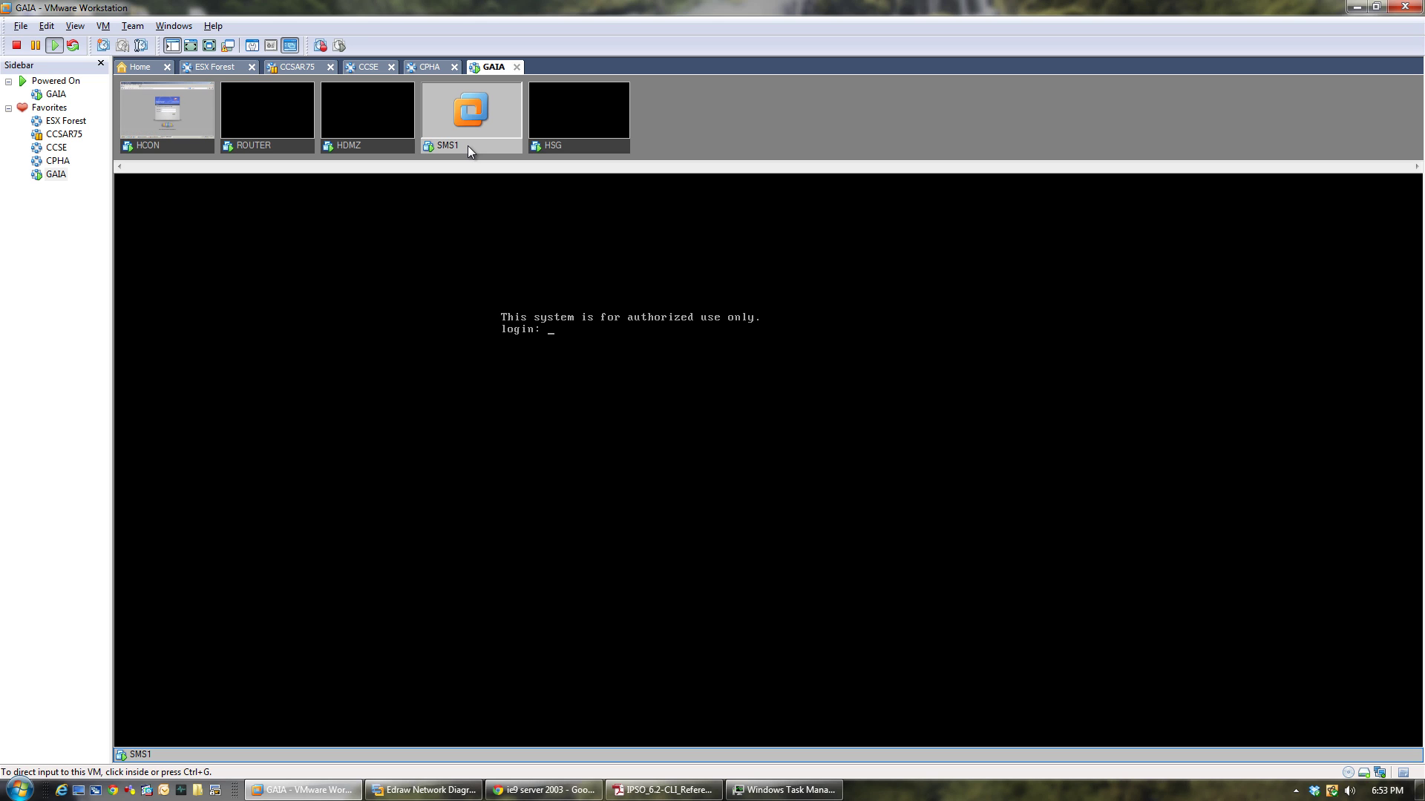
On HCON, sign in as admin to the HSG Gaia Portal at 192.168.1.254.
{"action": "left_click", "coordinate": [190, 149]}
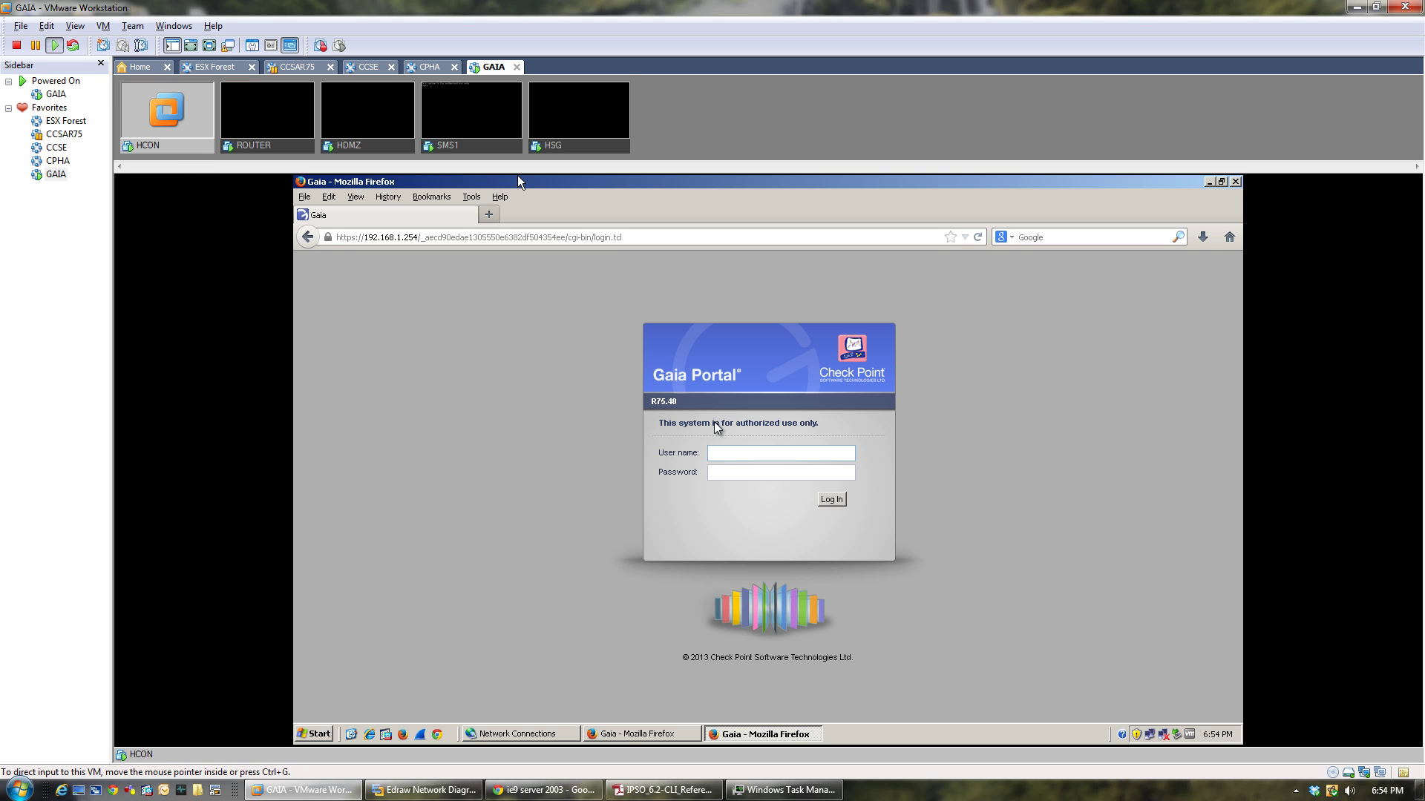
{"action": "left_click", "coordinate": [754, 452]}
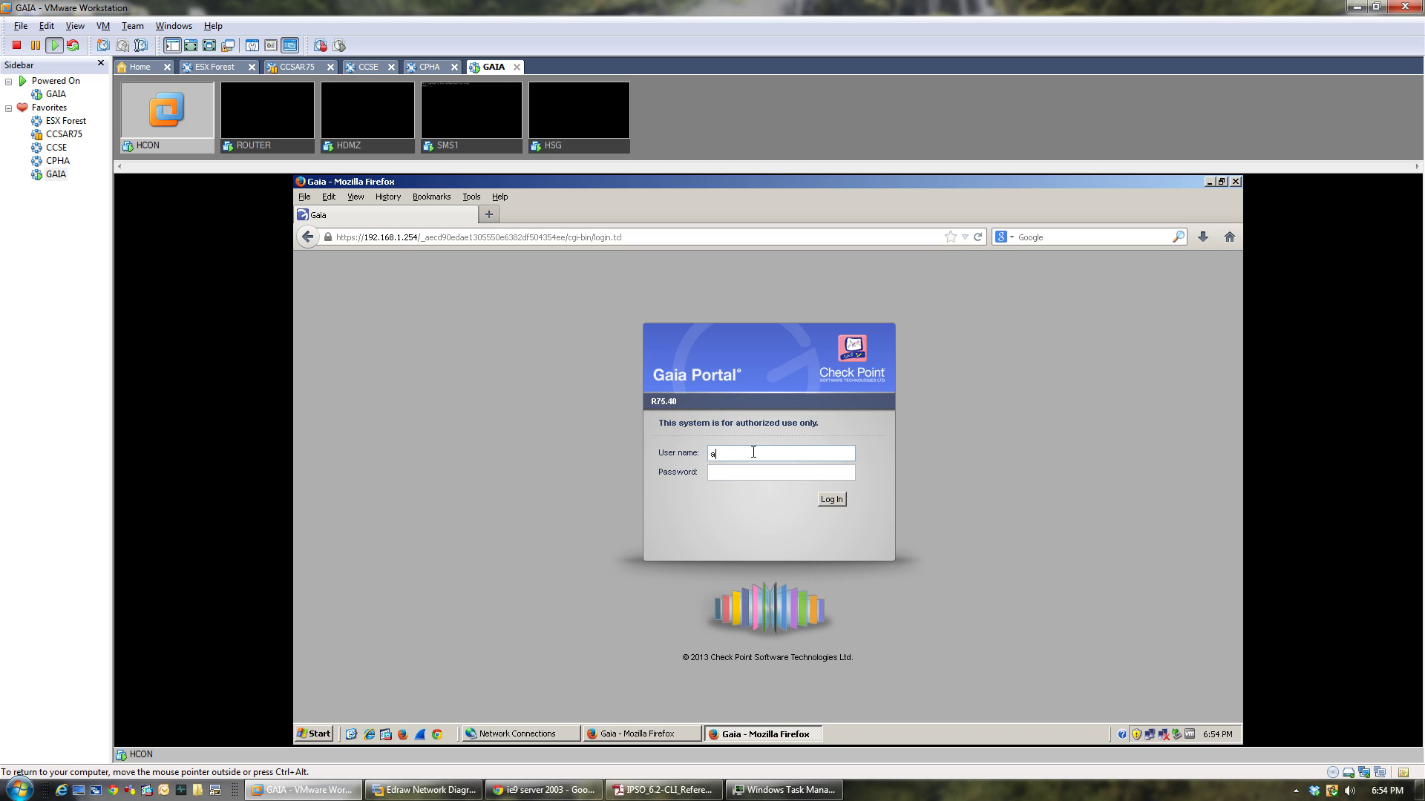
{"action": "key", "text": "Tab"}
{"action": "key", "text": "Return"}
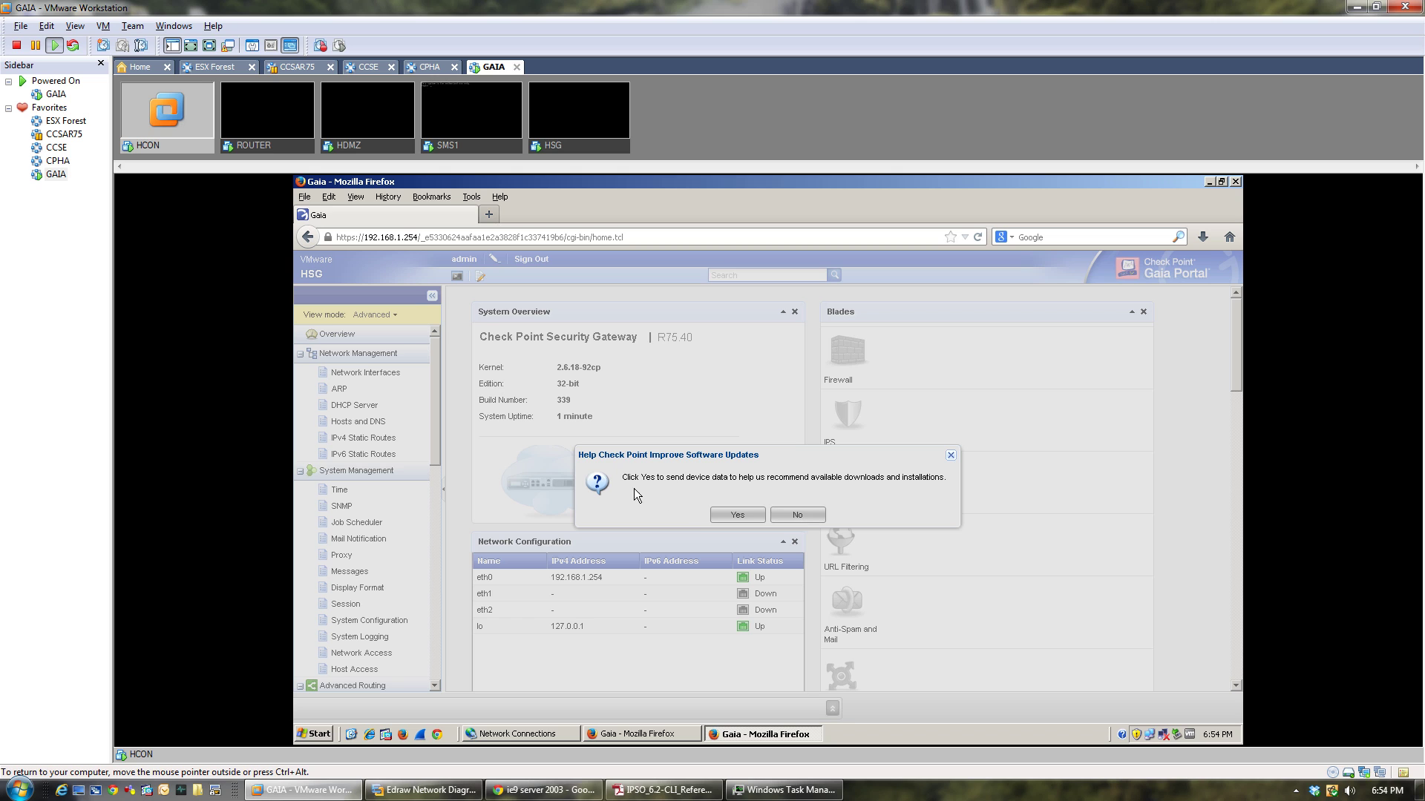
{"action": "left_click", "coordinate": [798, 515]}
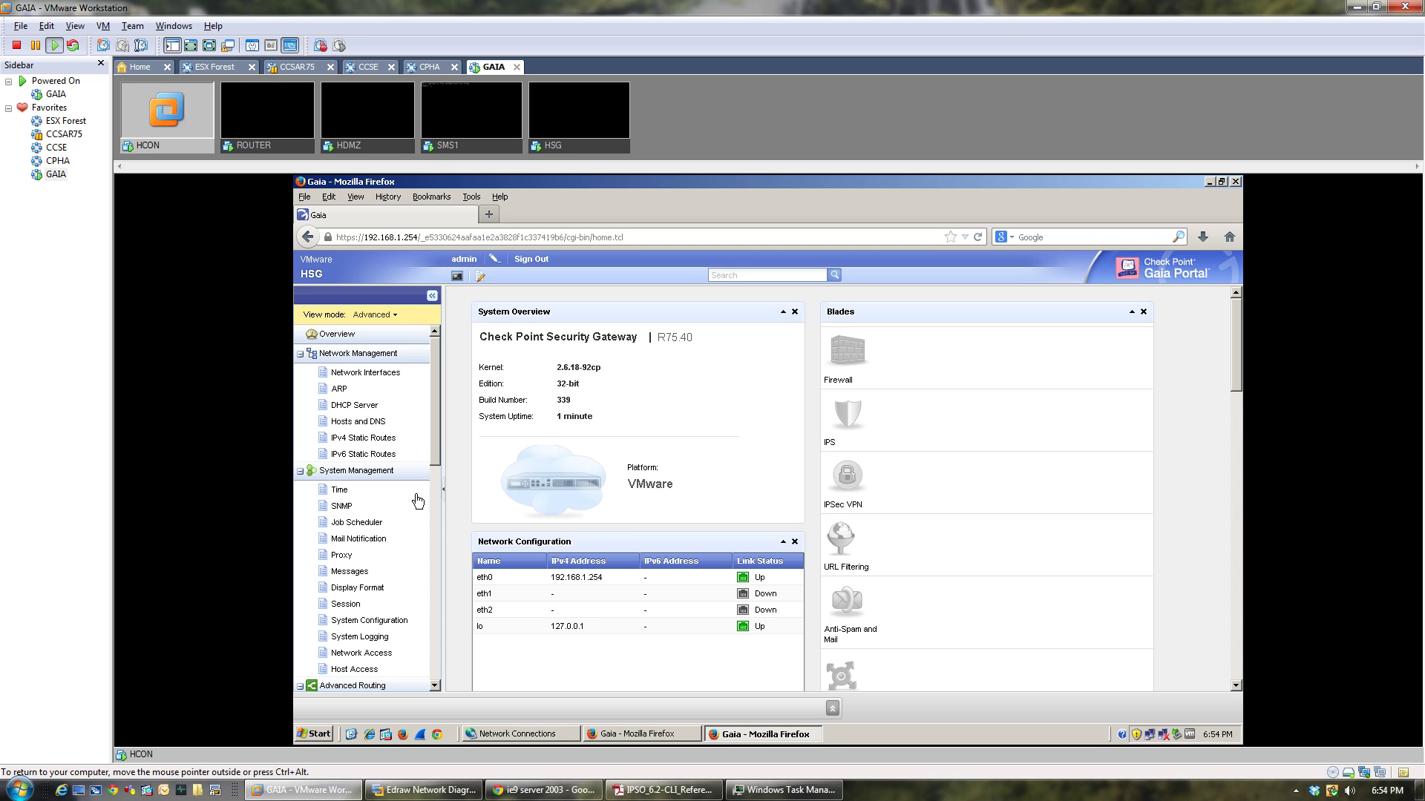
{"action": "scroll", "coordinate": [437, 469], "scroll_direction": "down", "scroll_amount": 1}
{"action": "left_click_drag", "start_coordinate": [438, 469], "coordinate": [453, 671]}
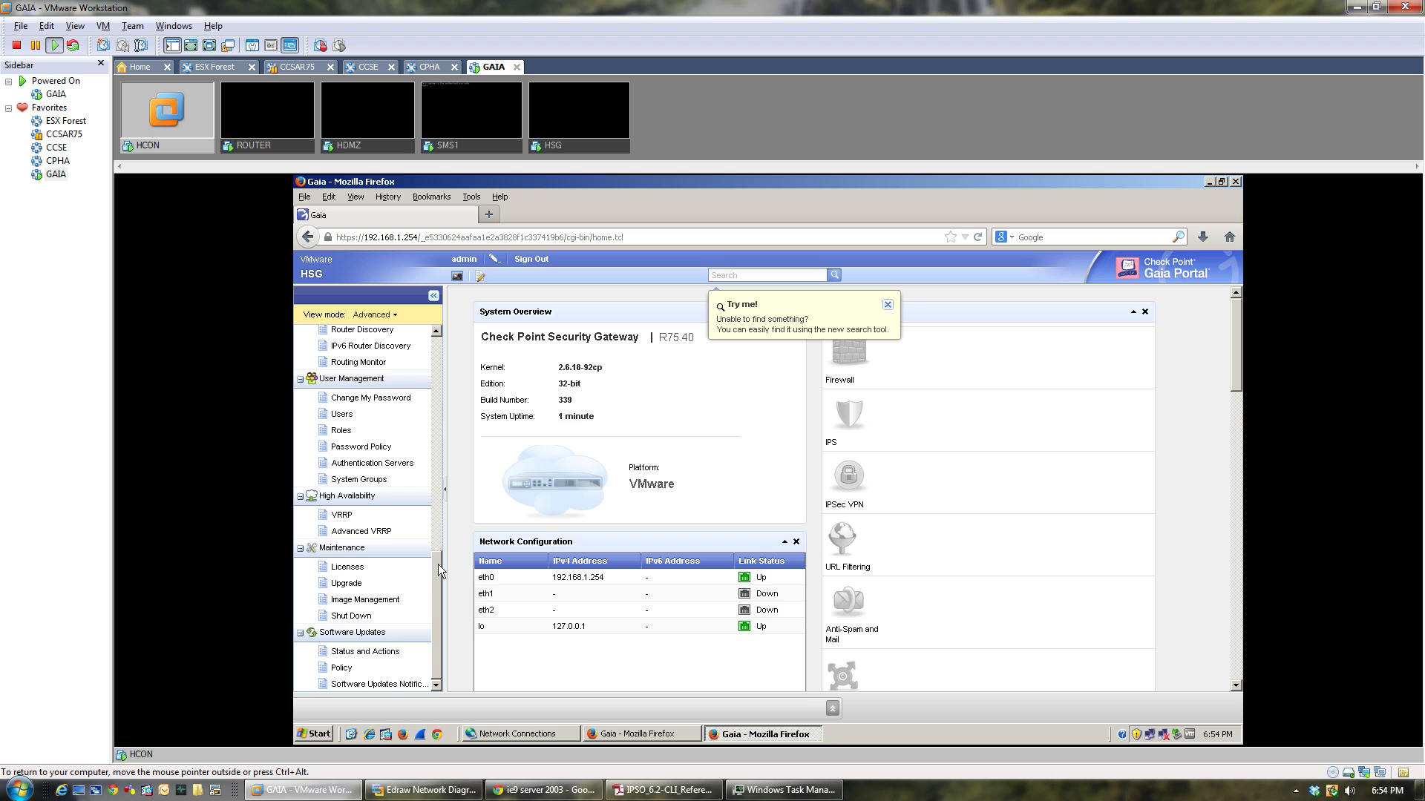
{"action": "left_click_drag", "start_coordinate": [438, 564], "coordinate": [457, 350]}
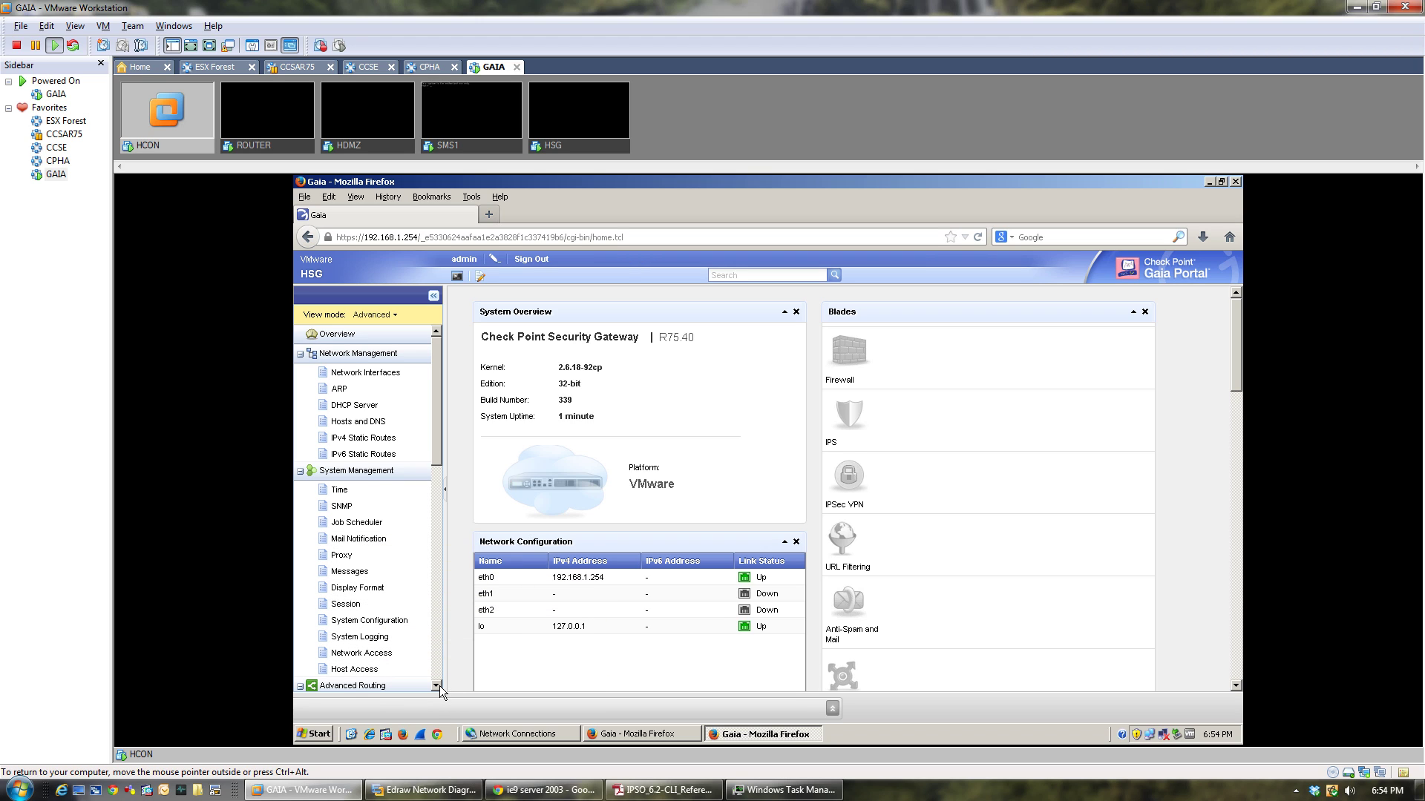
{"action": "scroll", "coordinate": [438, 686], "scroll_direction": "down", "scroll_amount": 8}
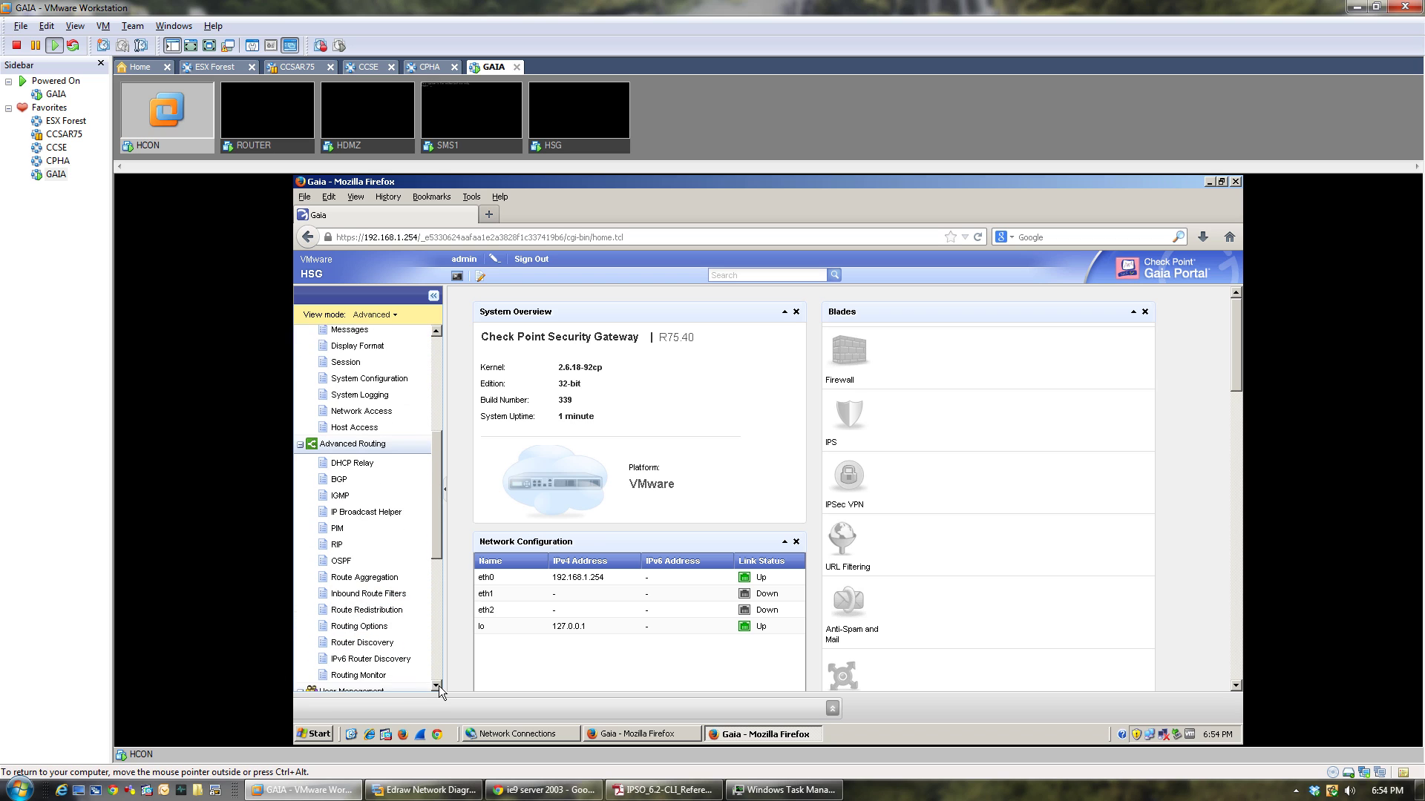
{"action": "scroll", "coordinate": [439, 685], "scroll_direction": "down", "scroll_amount": 3}
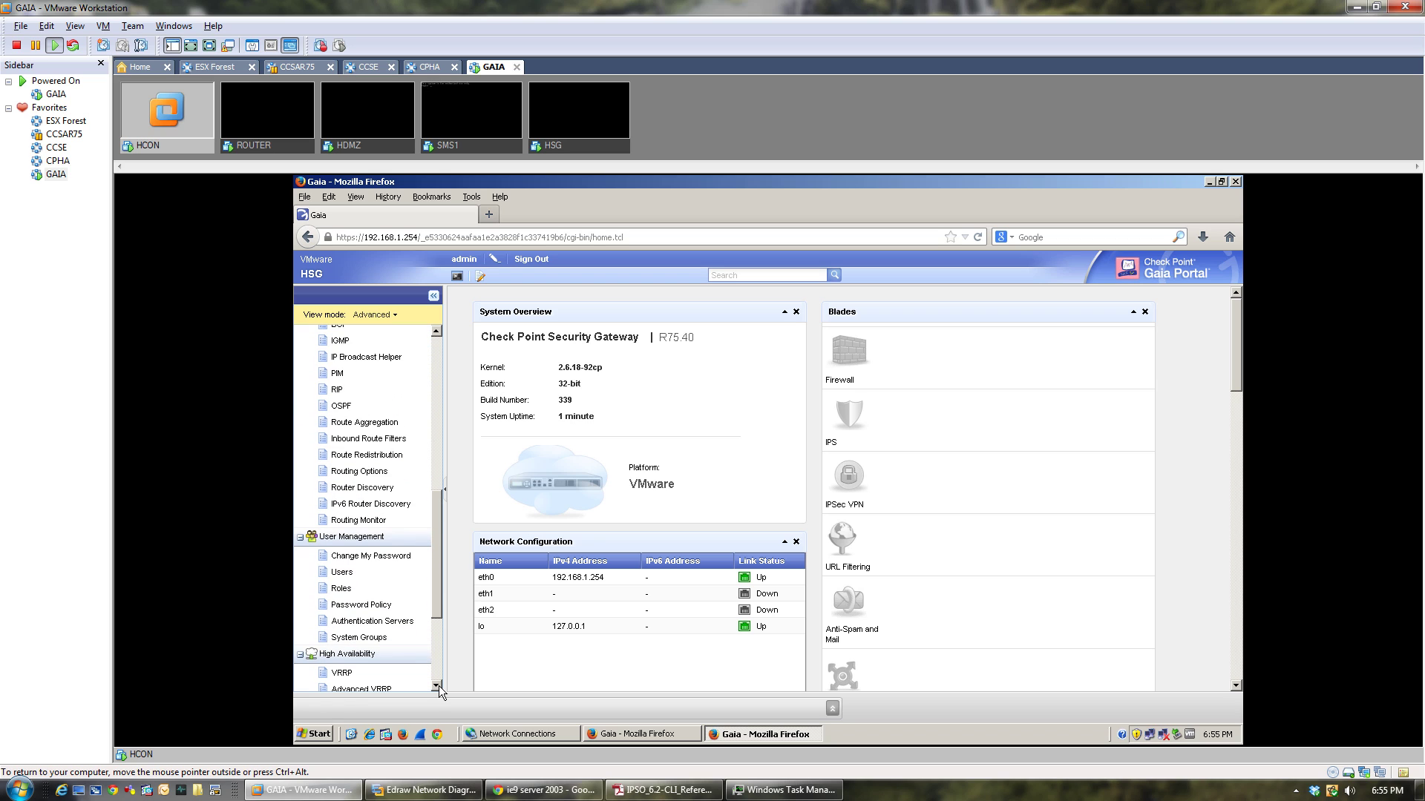
{"action": "scroll", "coordinate": [439, 685], "scroll_direction": "down", "scroll_amount": 3}
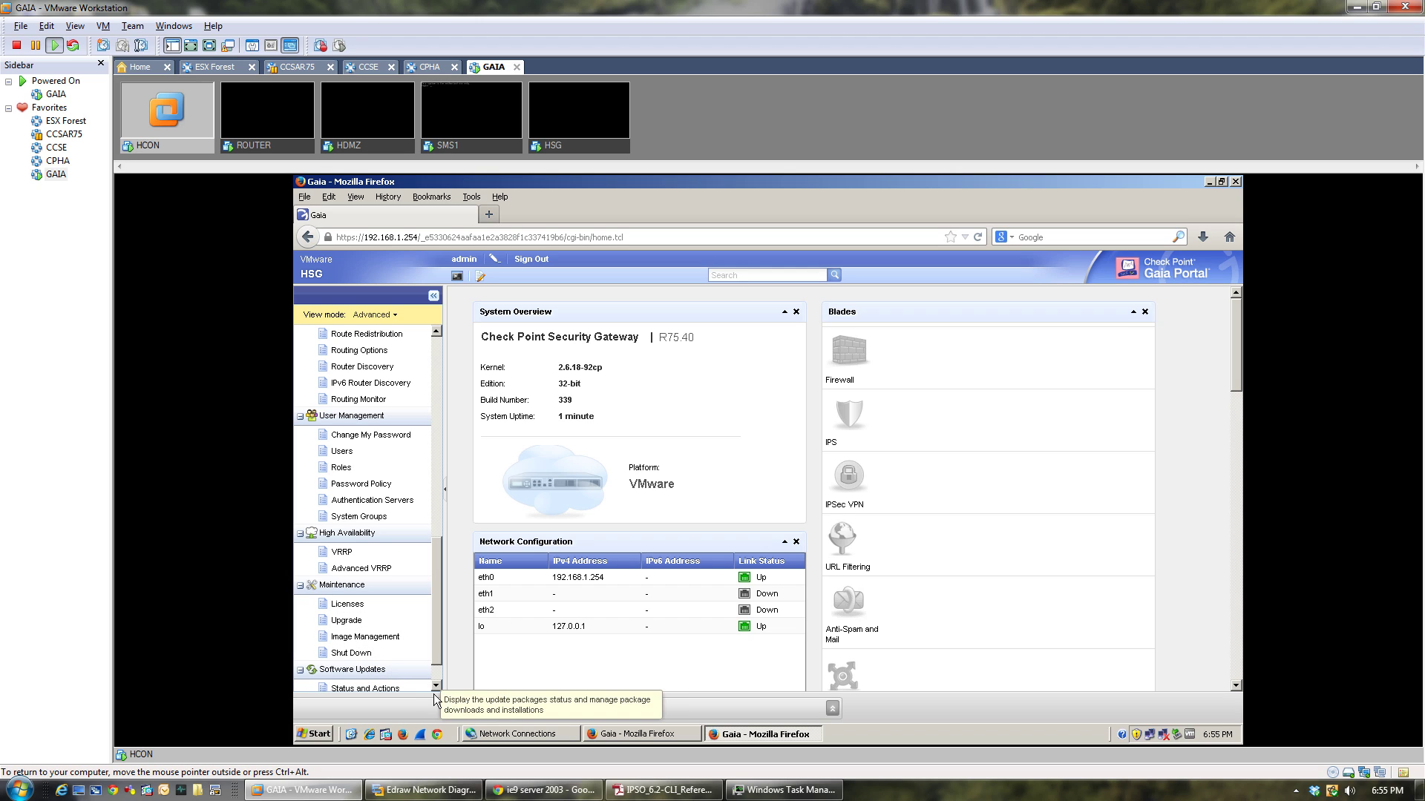
{"action": "scroll", "coordinate": [437, 689], "scroll_direction": "down", "scroll_amount": 1}
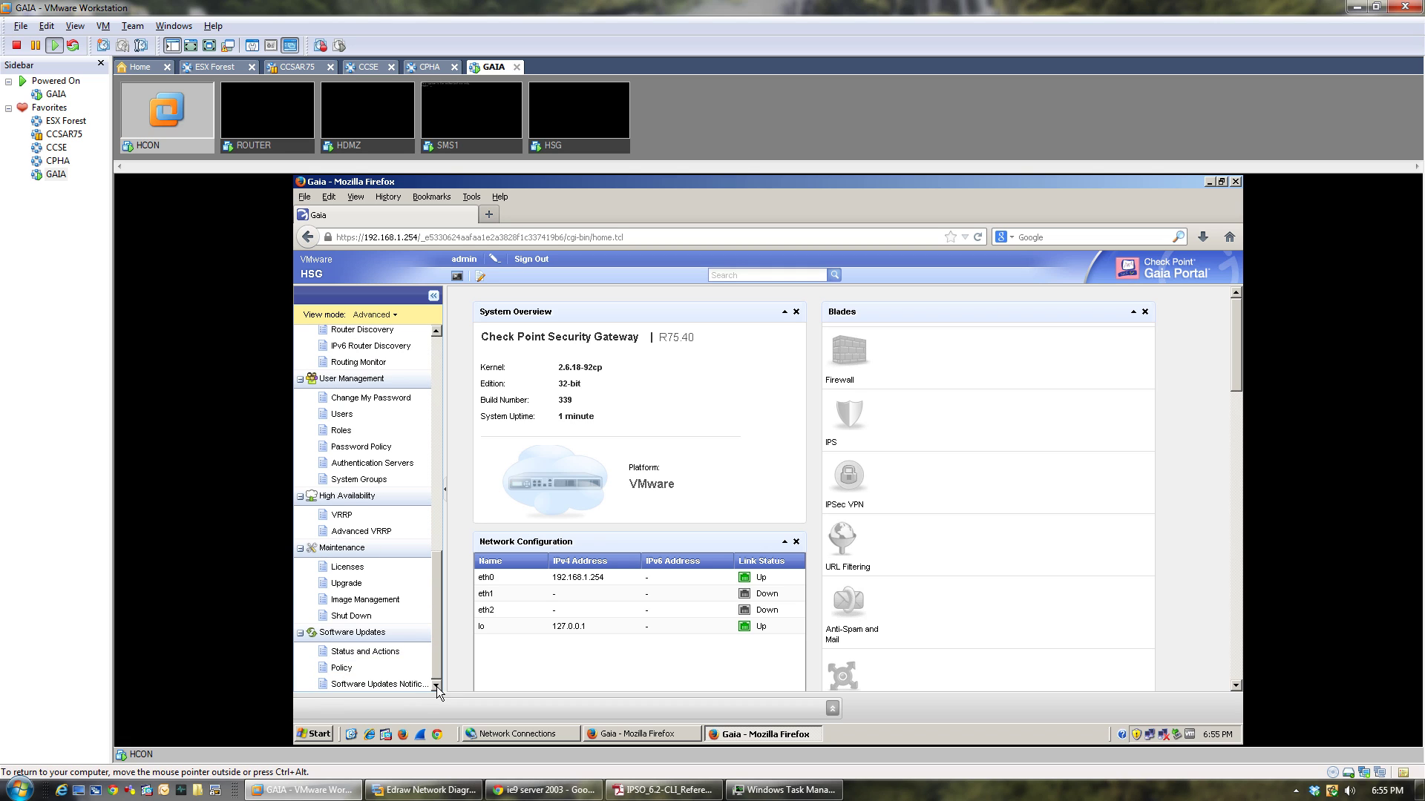
{"action": "left_click", "coordinate": [573, 141]}
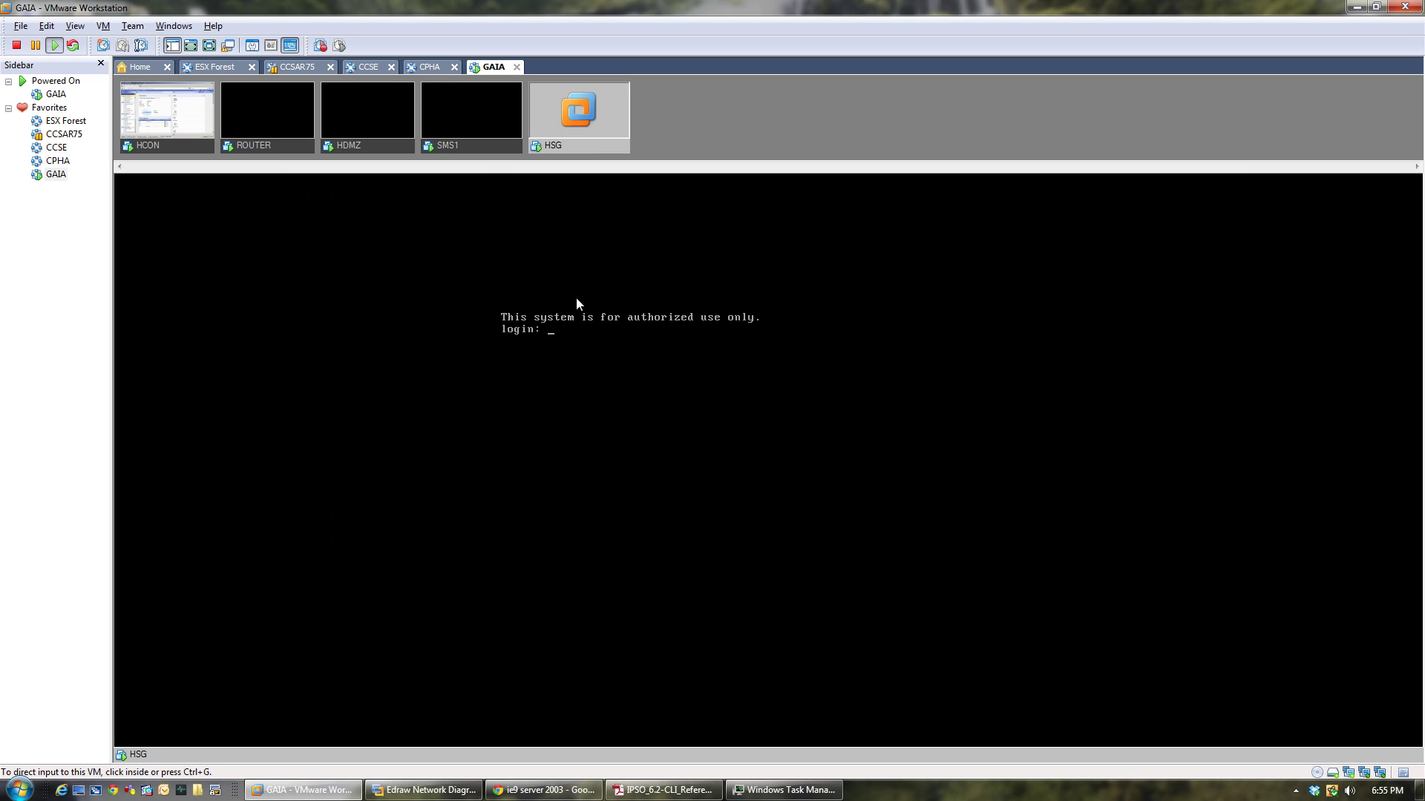
{"action": "left_click", "coordinate": [187, 144]}
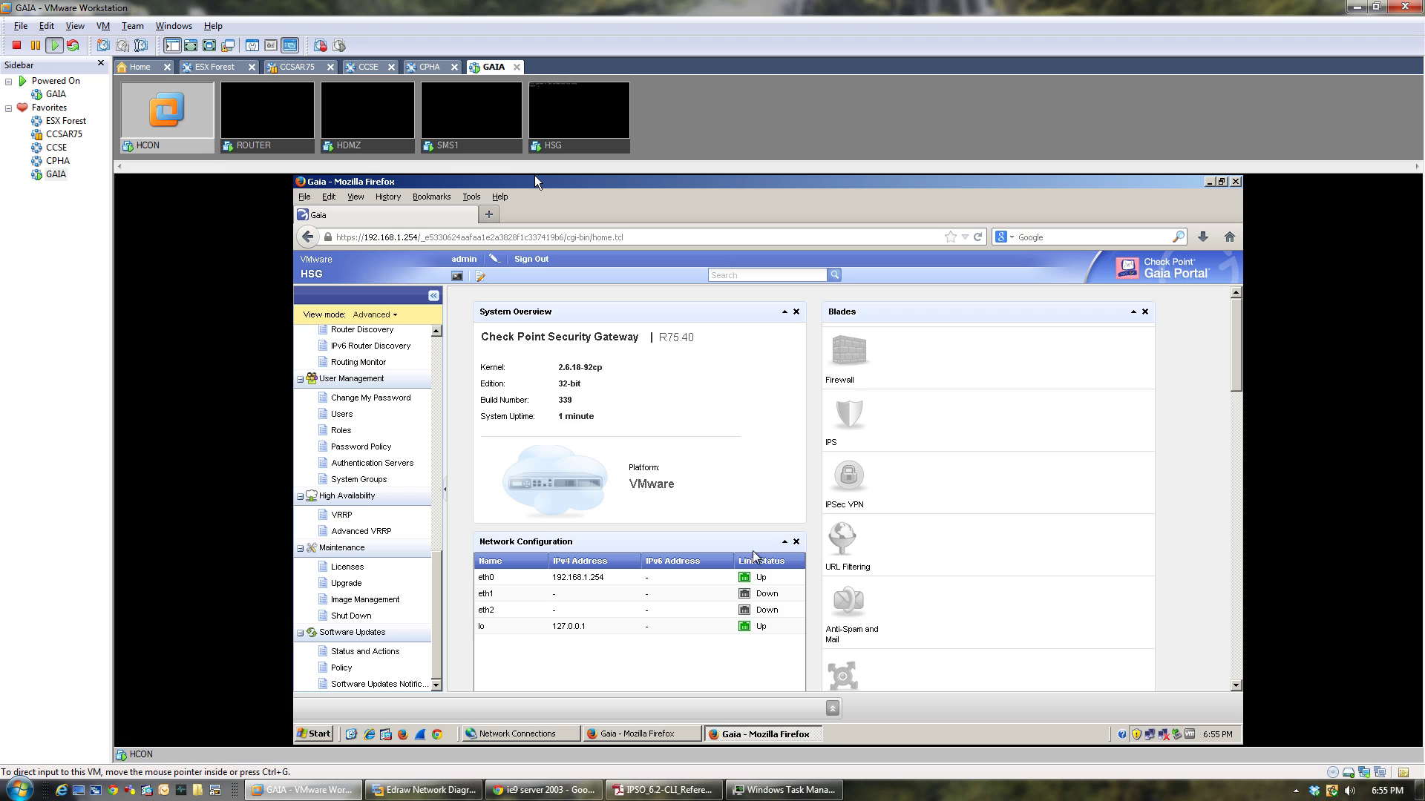
Sign in as admin to the SMS portal at 192.168.1.1, then return to the HSG portal window.
{"action": "left_click", "coordinate": [678, 736]}
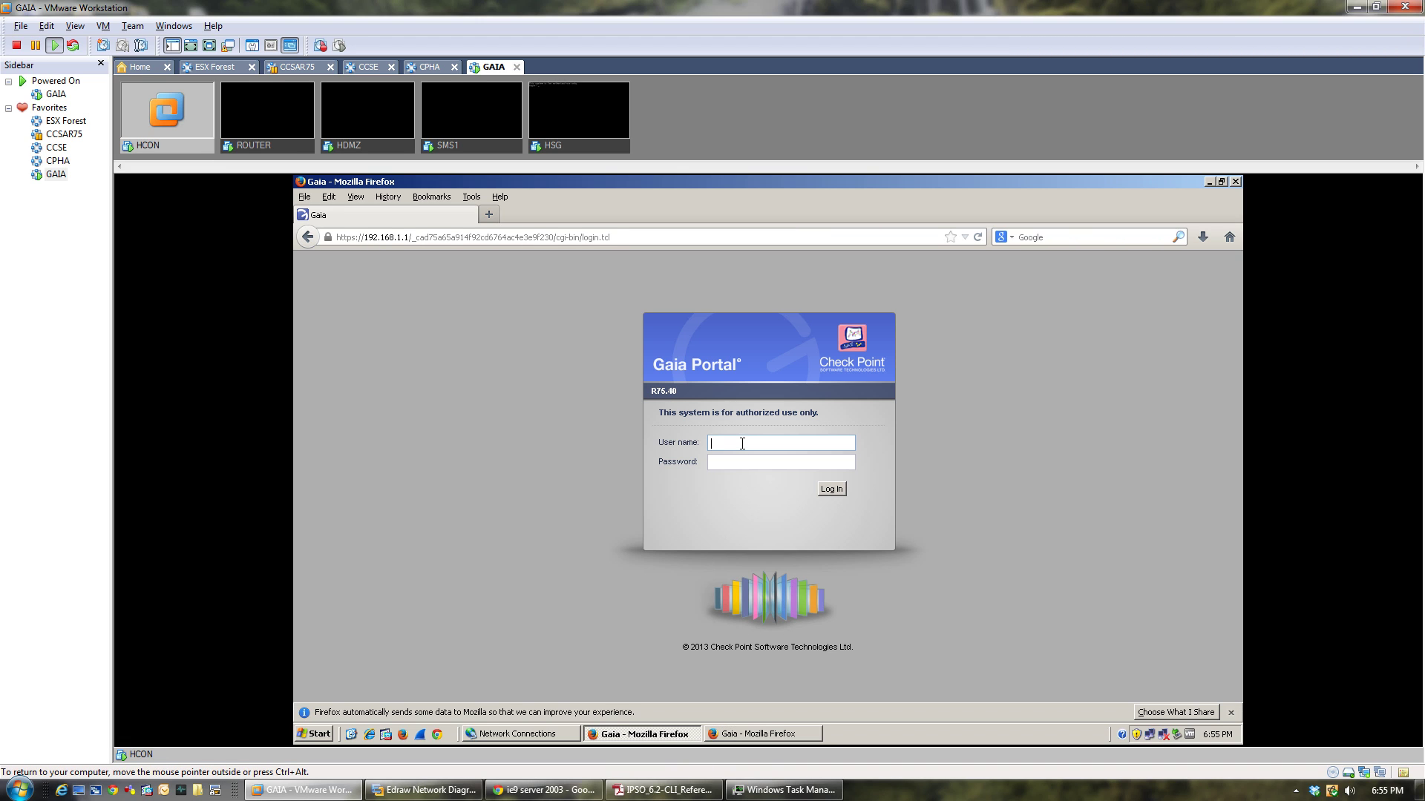
{"action": "left_click", "coordinate": [742, 444]}
{"action": "type", "text": "admin"}
{"action": "key", "text": "Tab"}
{"action": "key", "text": "Return"}
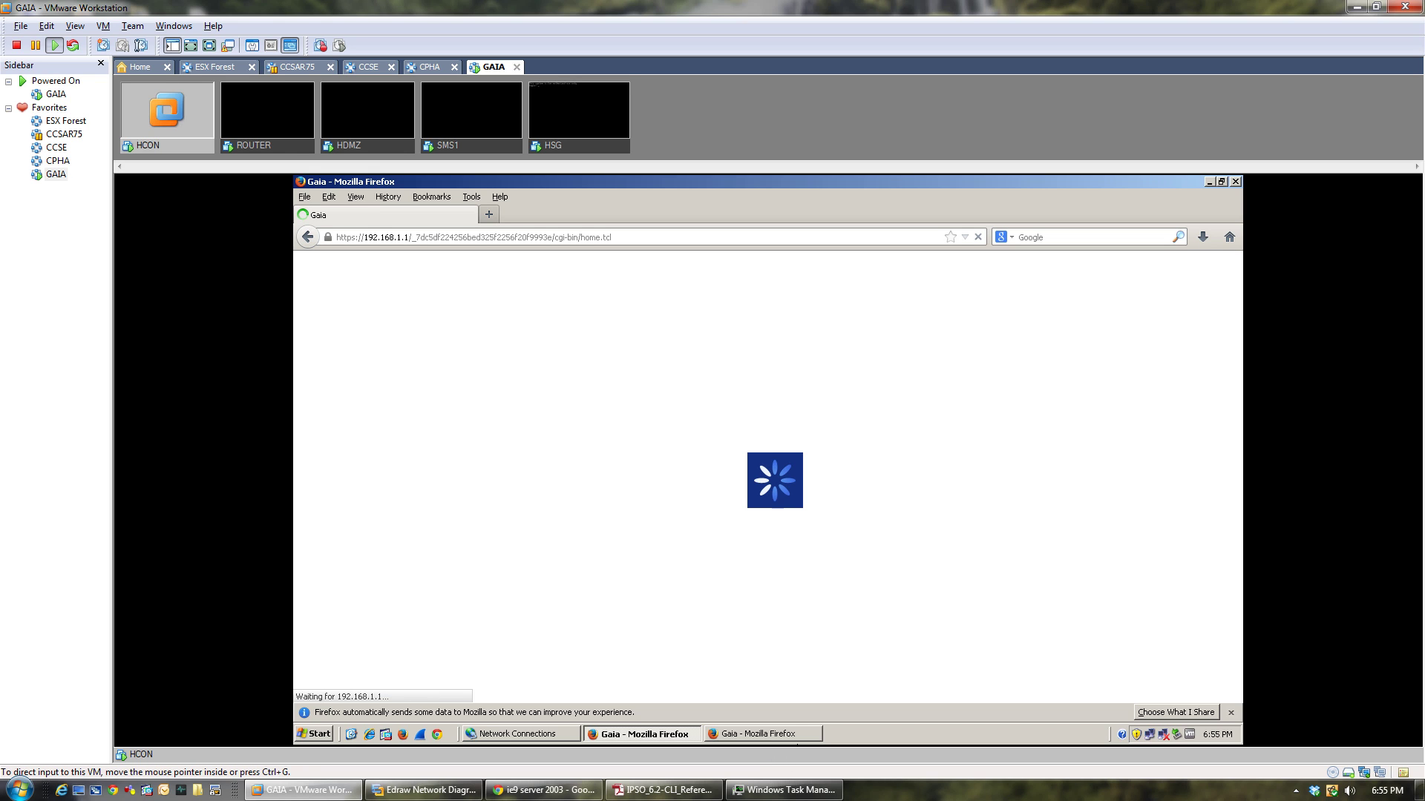
{"action": "left_click", "coordinate": [765, 736]}
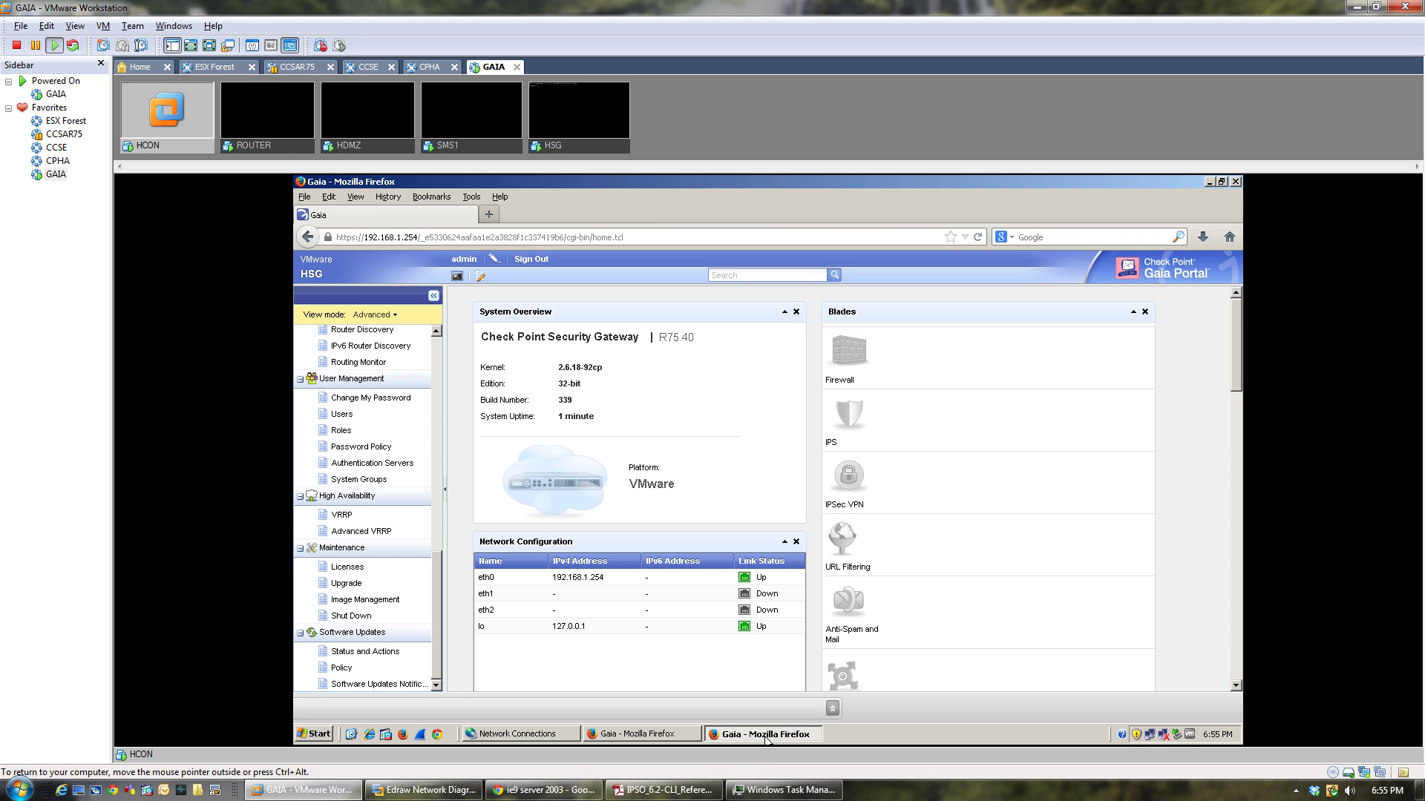
Switch the HSG portal's view mode to Basic.
{"action": "left_click", "coordinate": [389, 322]}
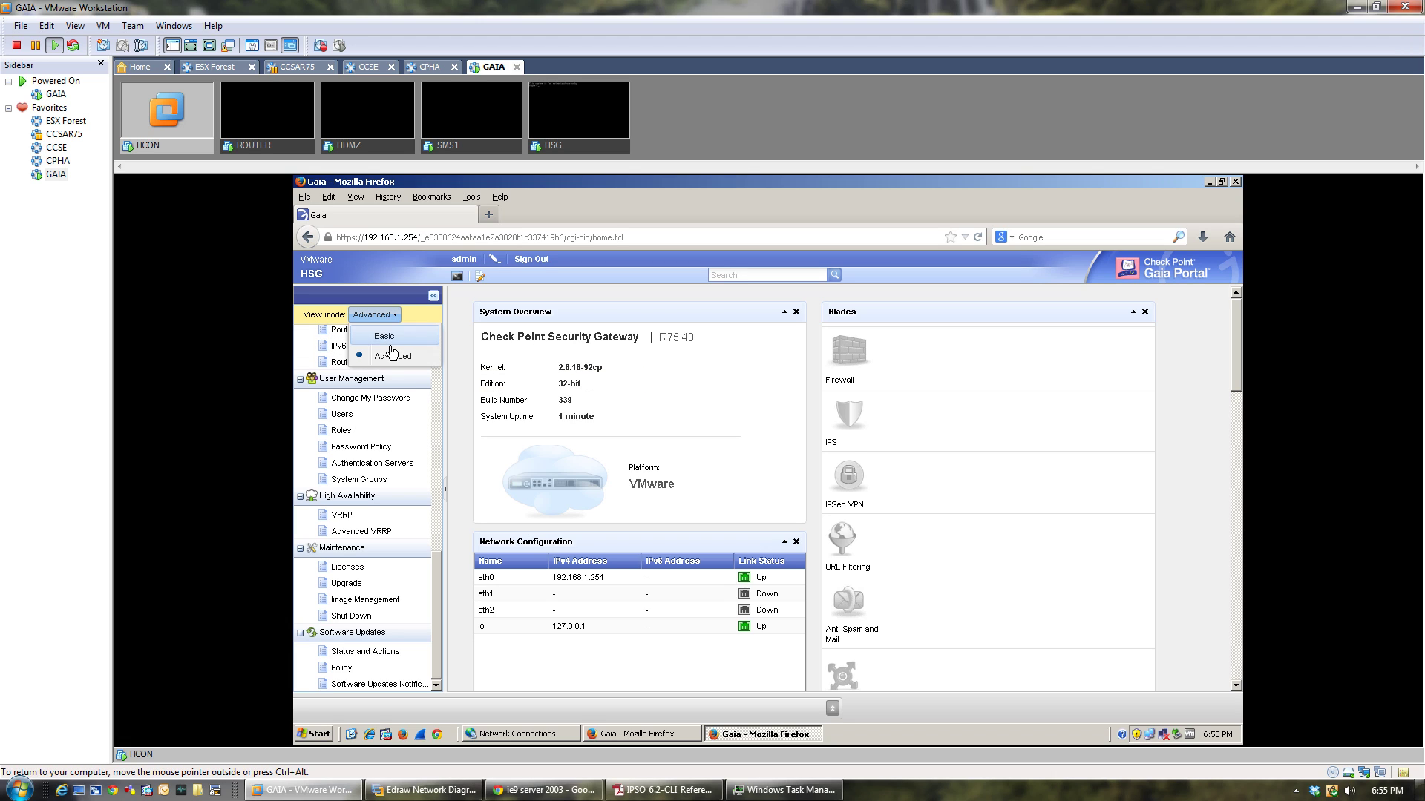
{"action": "left_click", "coordinate": [385, 337]}
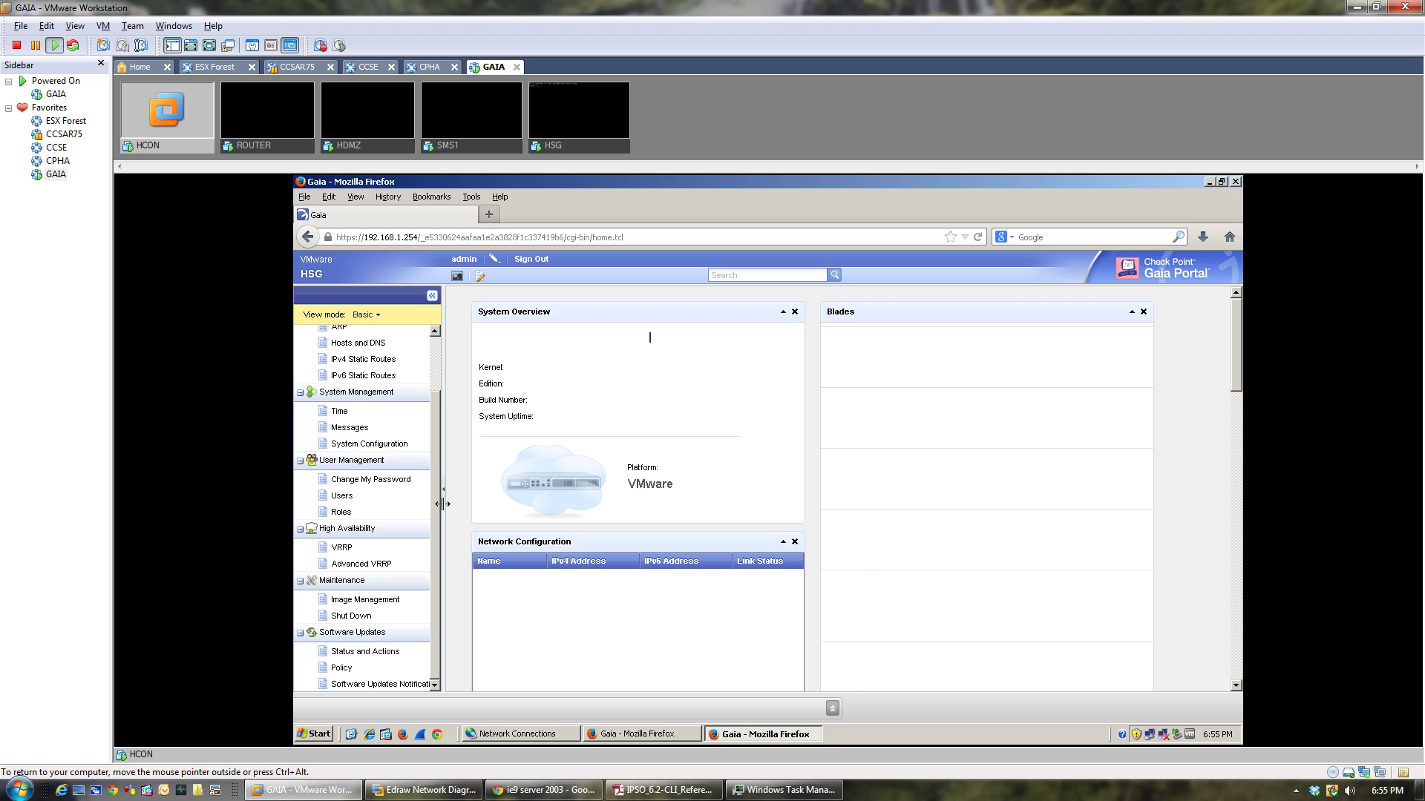
{"action": "scroll", "coordinate": [434, 483], "scroll_direction": "up", "scroll_amount": 2}
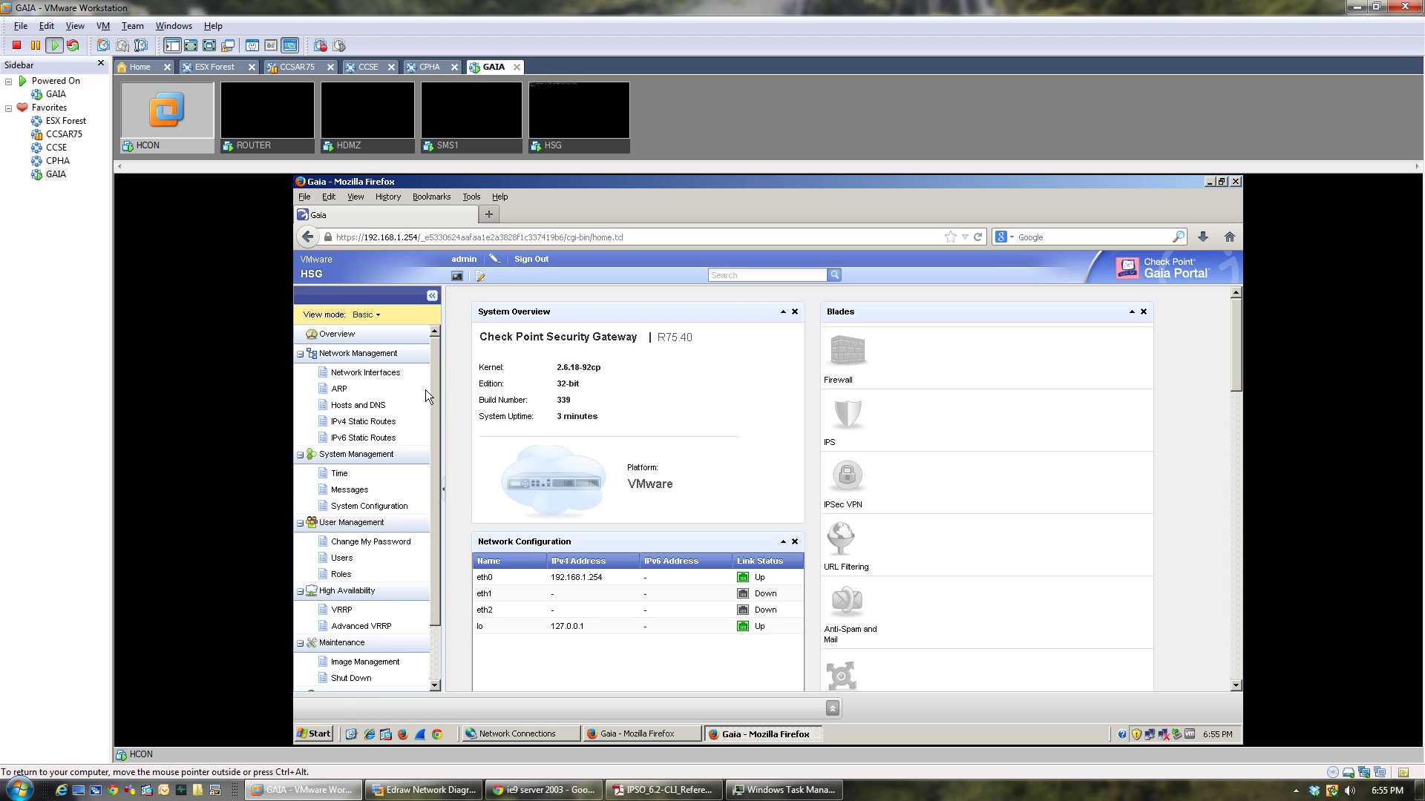
{"action": "scroll", "coordinate": [438, 417], "scroll_direction": "down", "scroll_amount": 1}
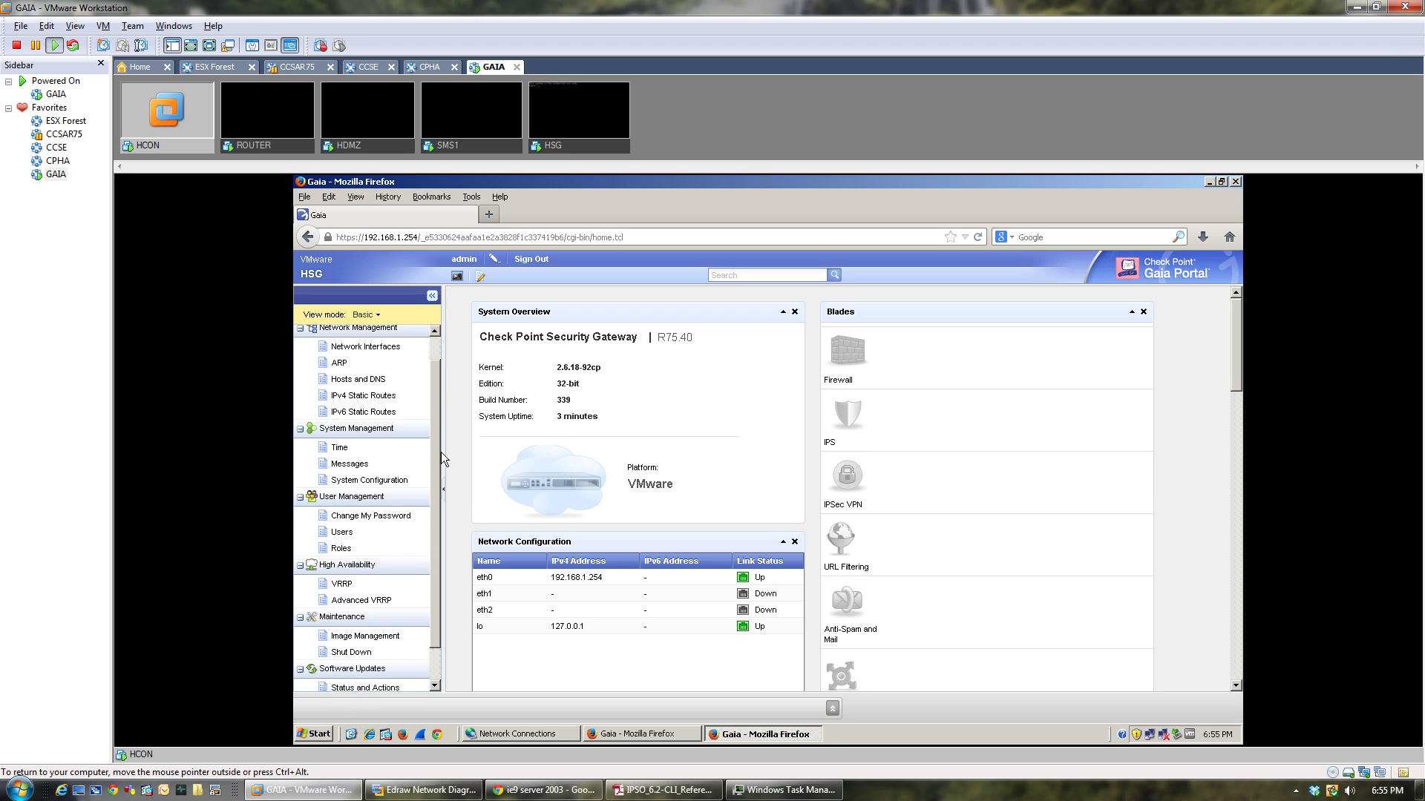
Open Software Updates Notifications, then System Configuration, which shows IPv6 Support Off.
{"action": "scroll", "coordinate": [440, 452], "scroll_direction": "down", "scroll_amount": 2}
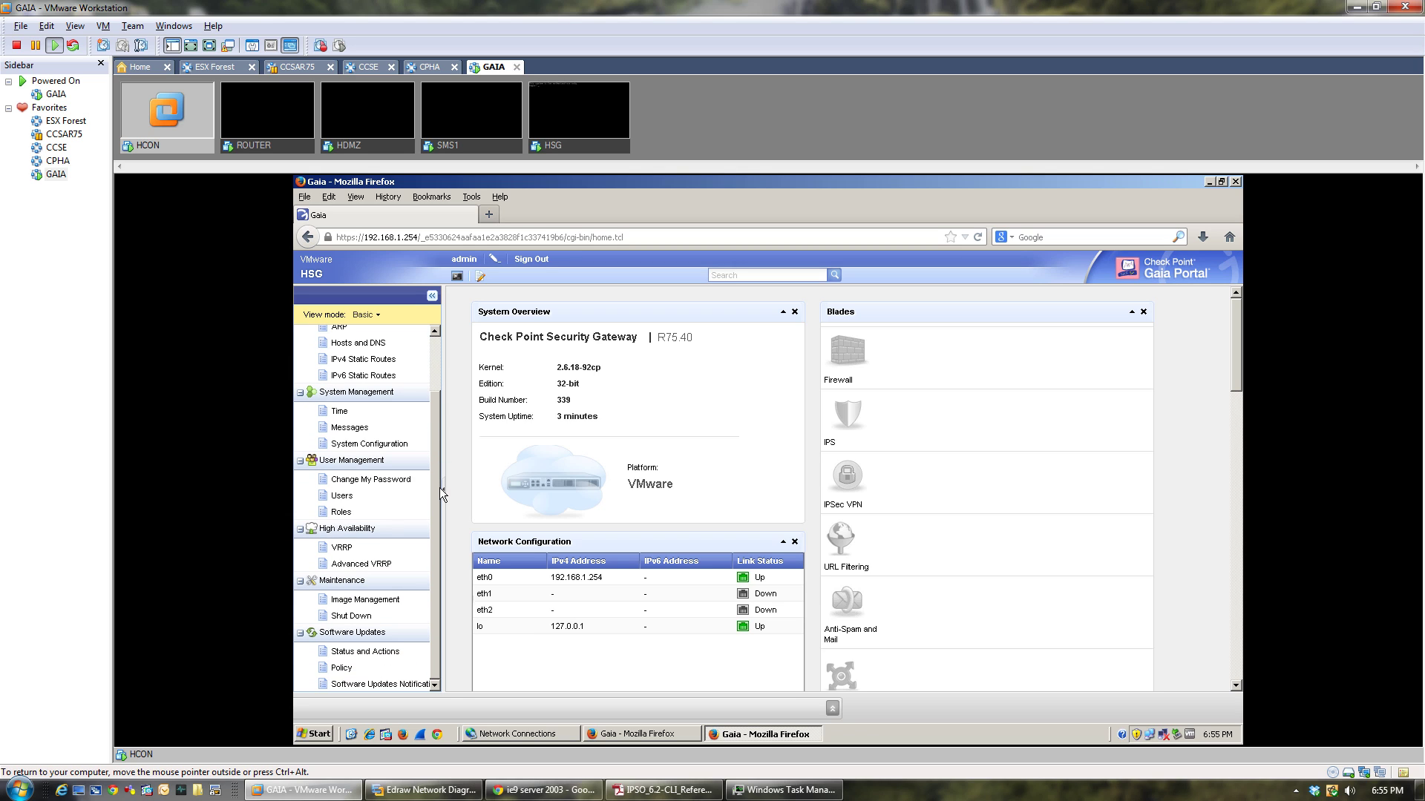
{"action": "left_click", "coordinate": [397, 685]}
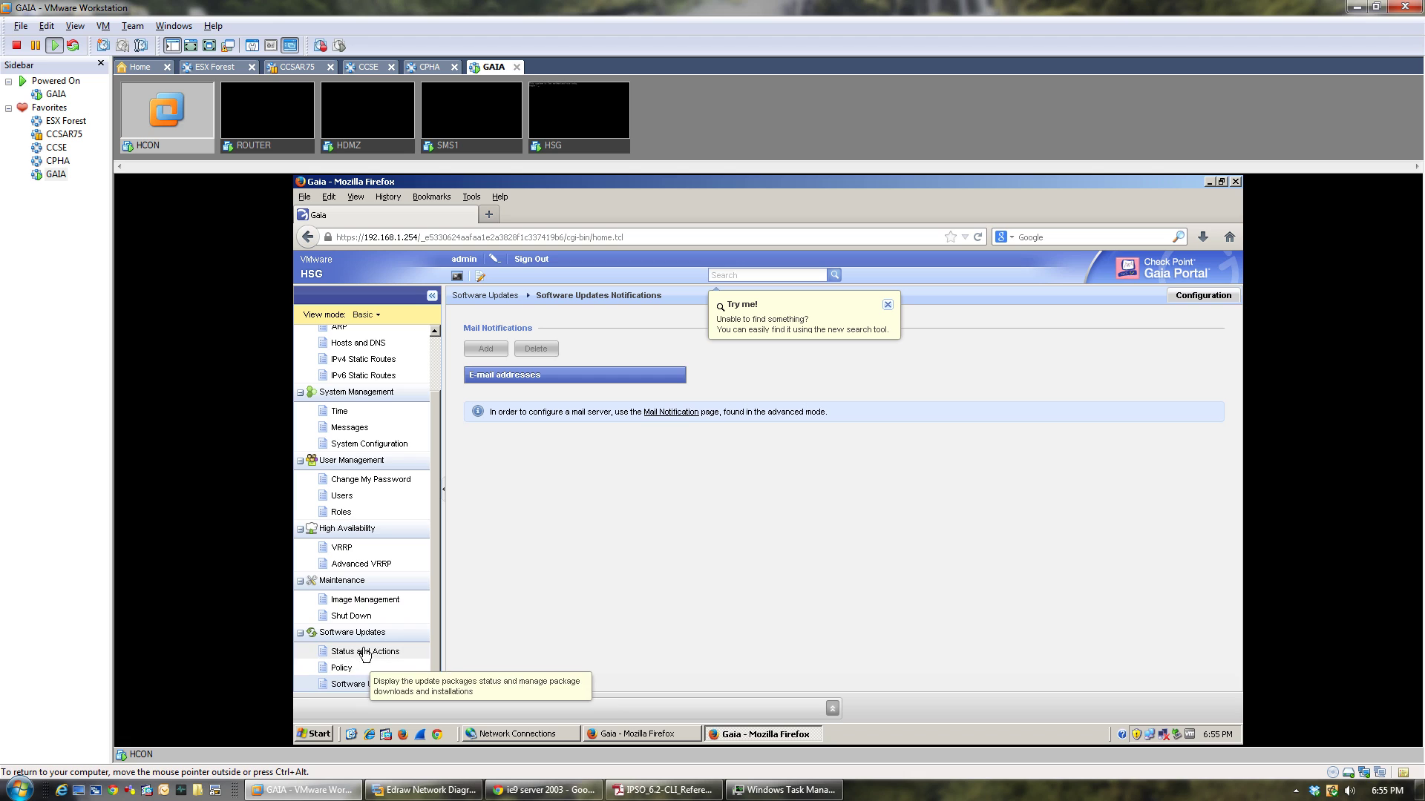
{"action": "left_click", "coordinate": [344, 444]}
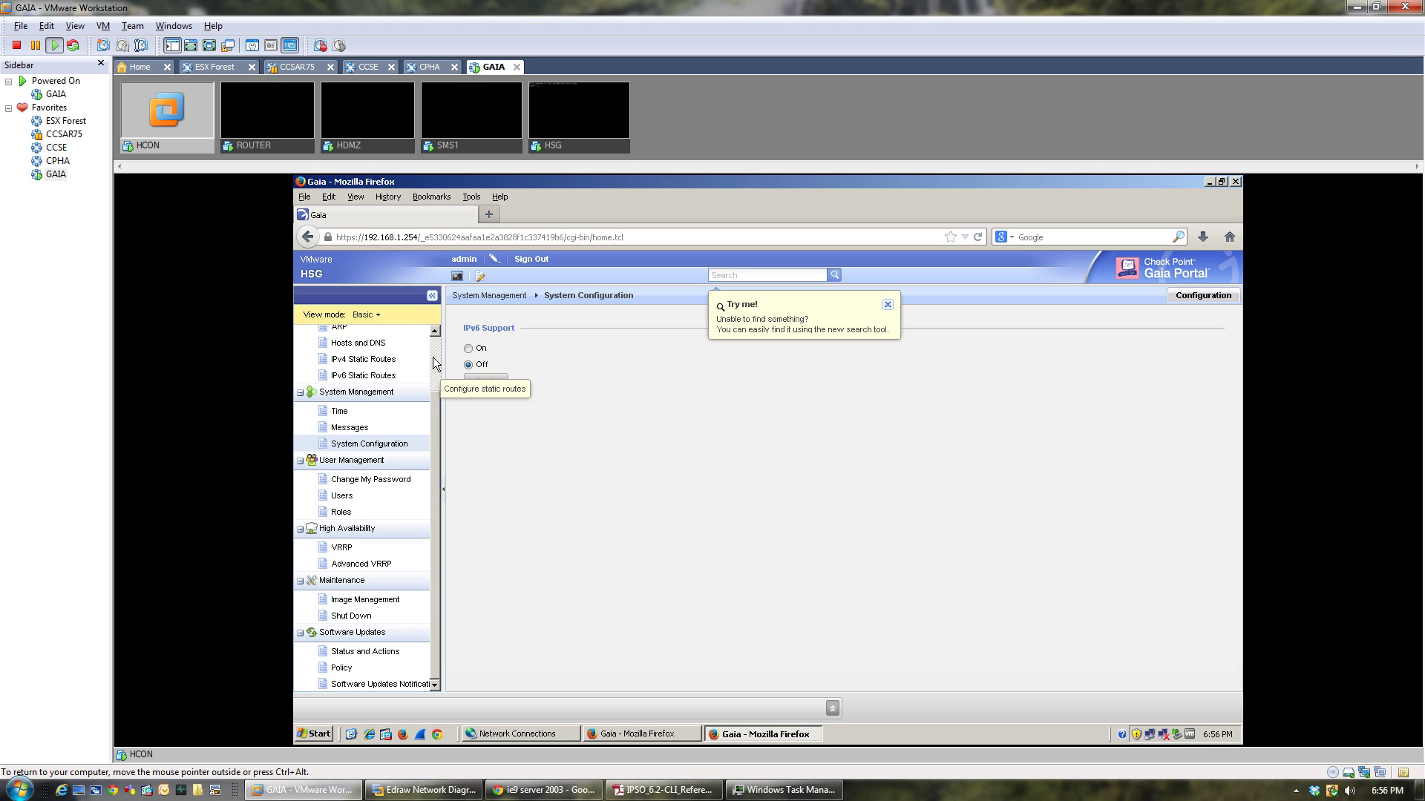
{"action": "scroll", "coordinate": [434, 349], "scroll_direction": "up", "scroll_amount": 3}
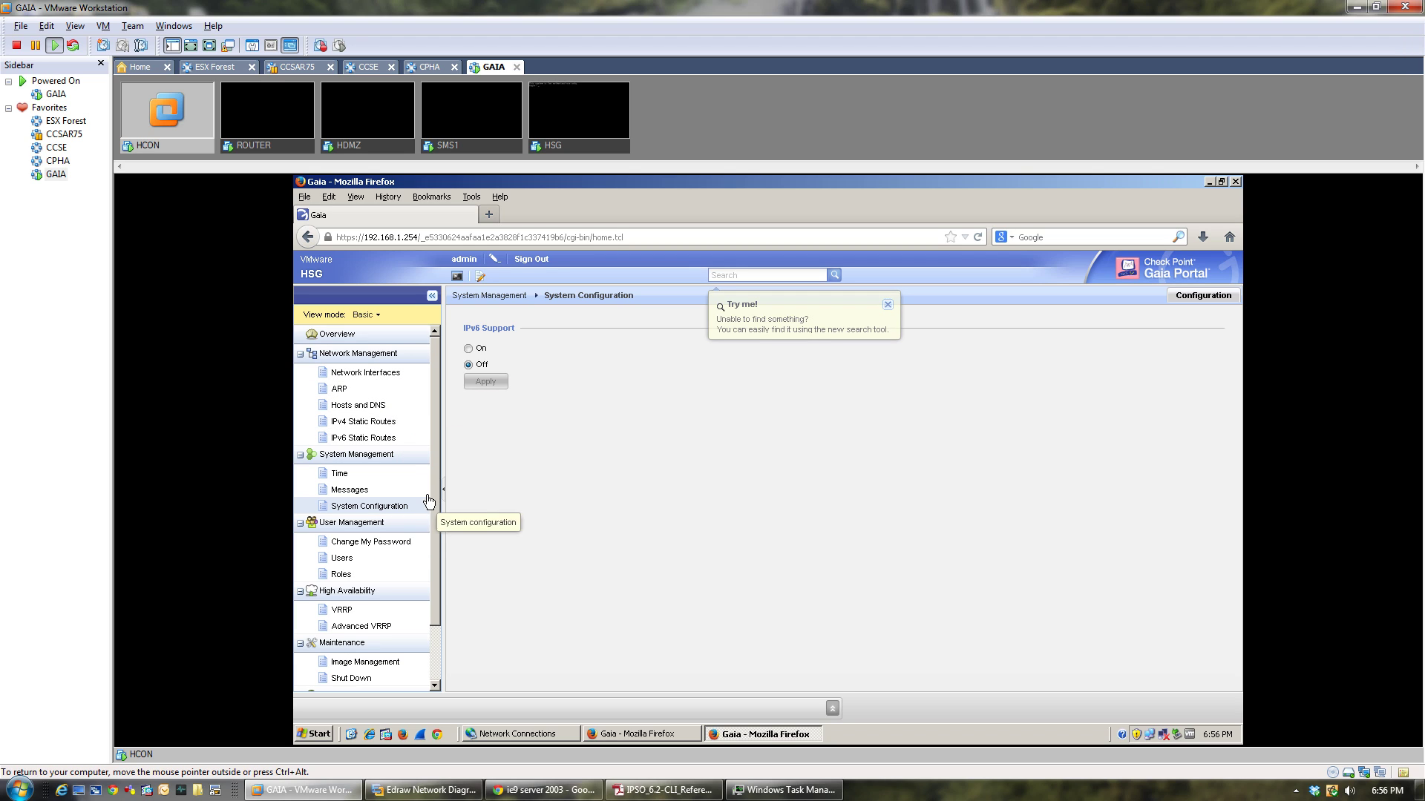
{"action": "mouse_move", "coordinate": [434, 461]}
{"action": "left_mouse_down"}
{"action": "mouse_move", "coordinate": [439, 569]}
{"action": "mouse_move", "coordinate": [433, 453]}
{"action": "left_mouse_up"}
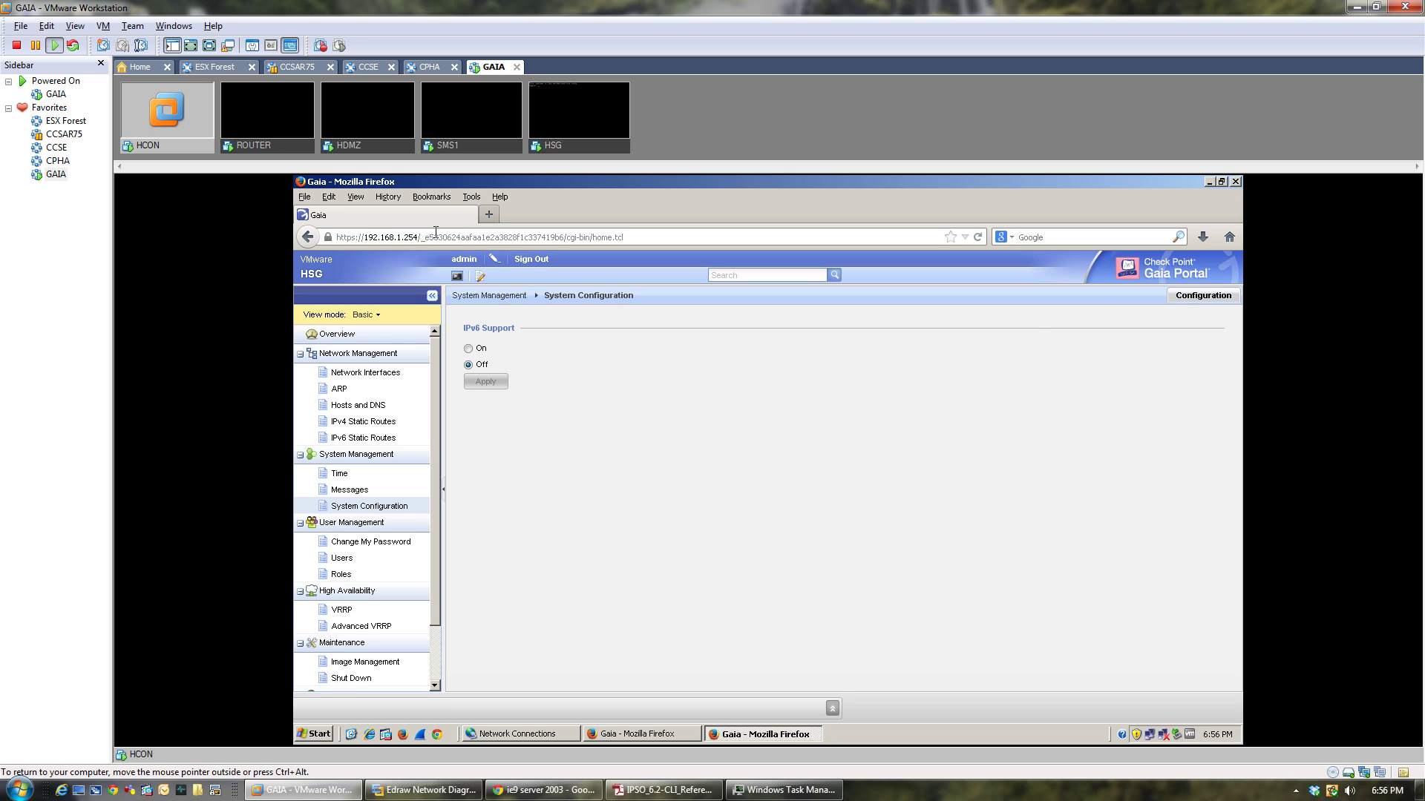
From the 192.168.1.1 SMS portal, use Download Now! and save SmartConsole.exe.
{"action": "left_click", "coordinate": [641, 734]}
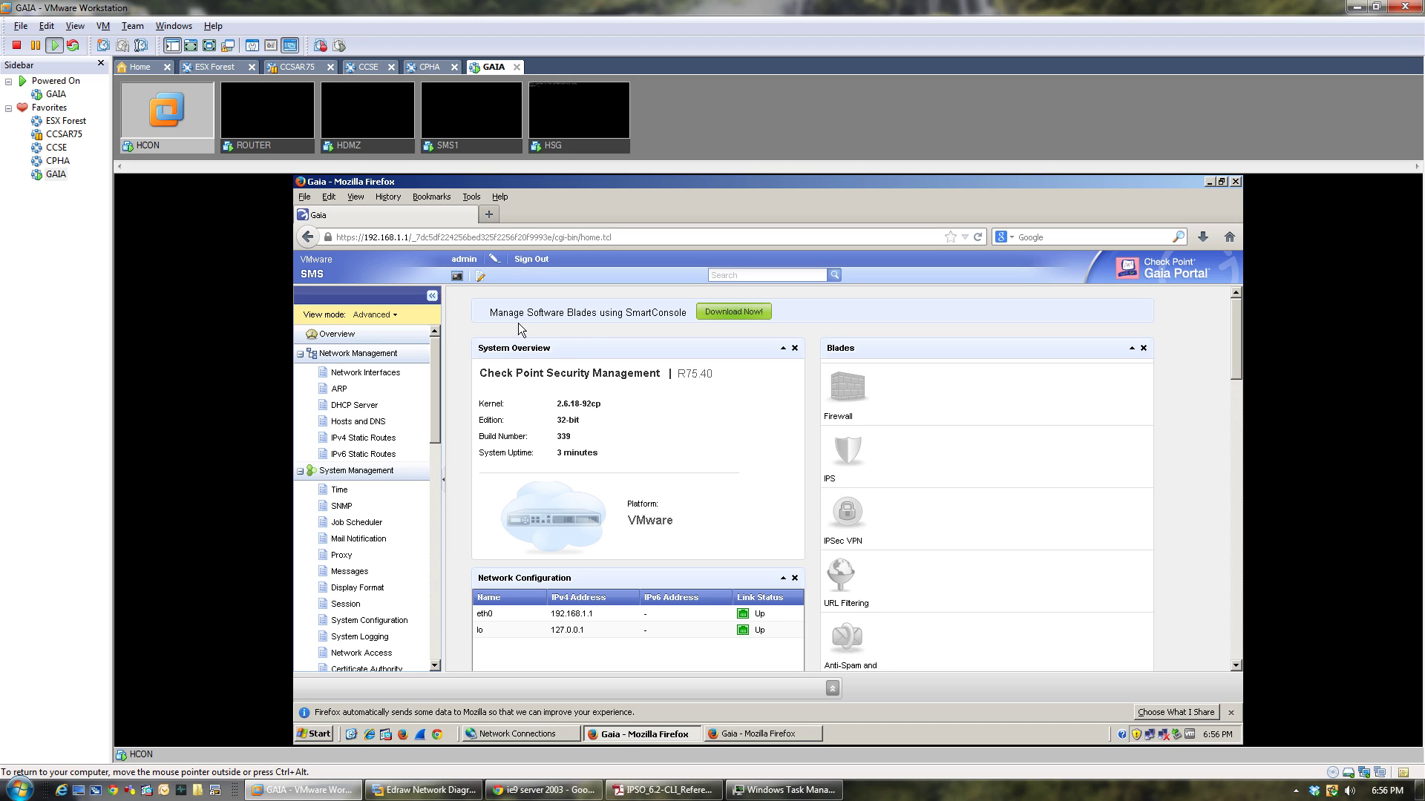
{"action": "left_click", "coordinate": [744, 312]}
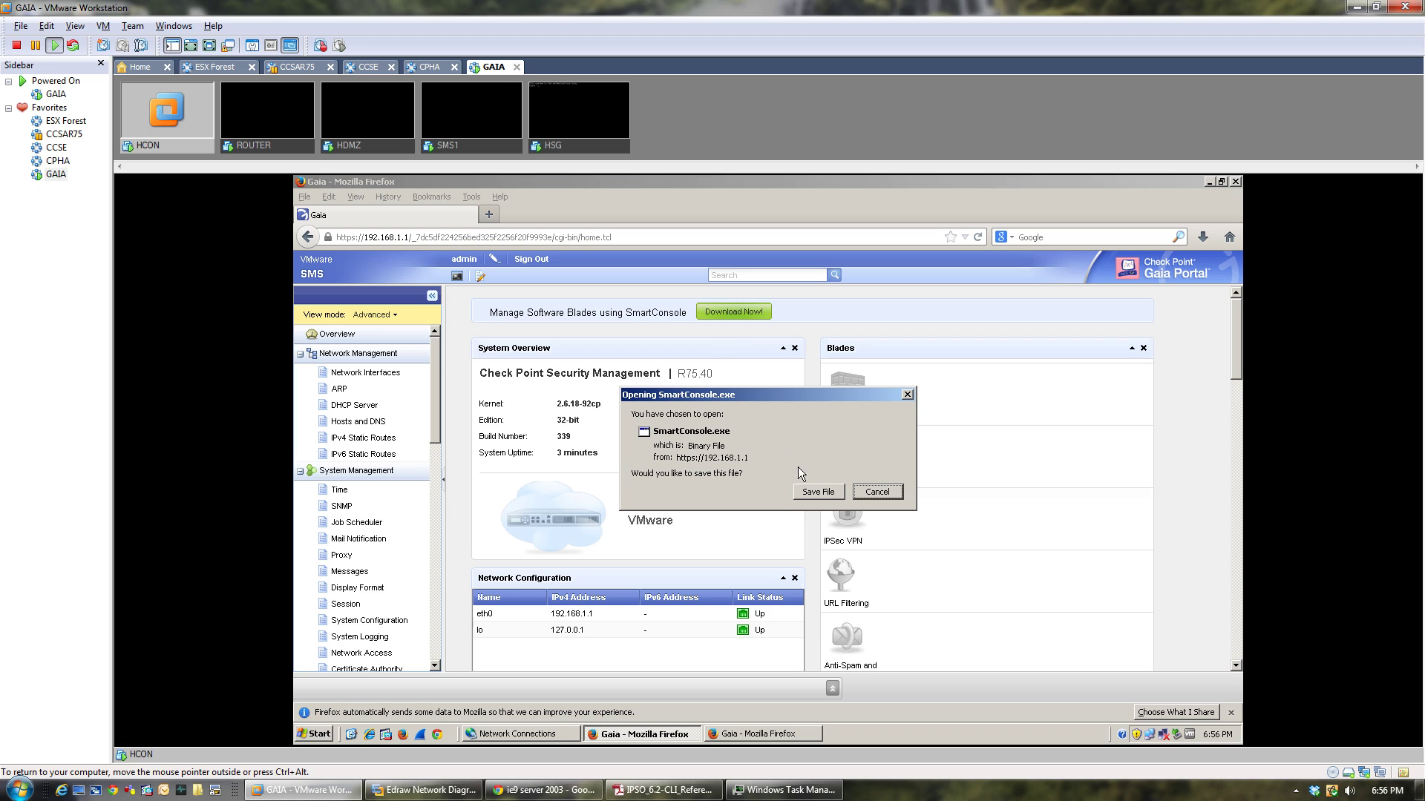
{"action": "left_click", "coordinate": [433, 403]}
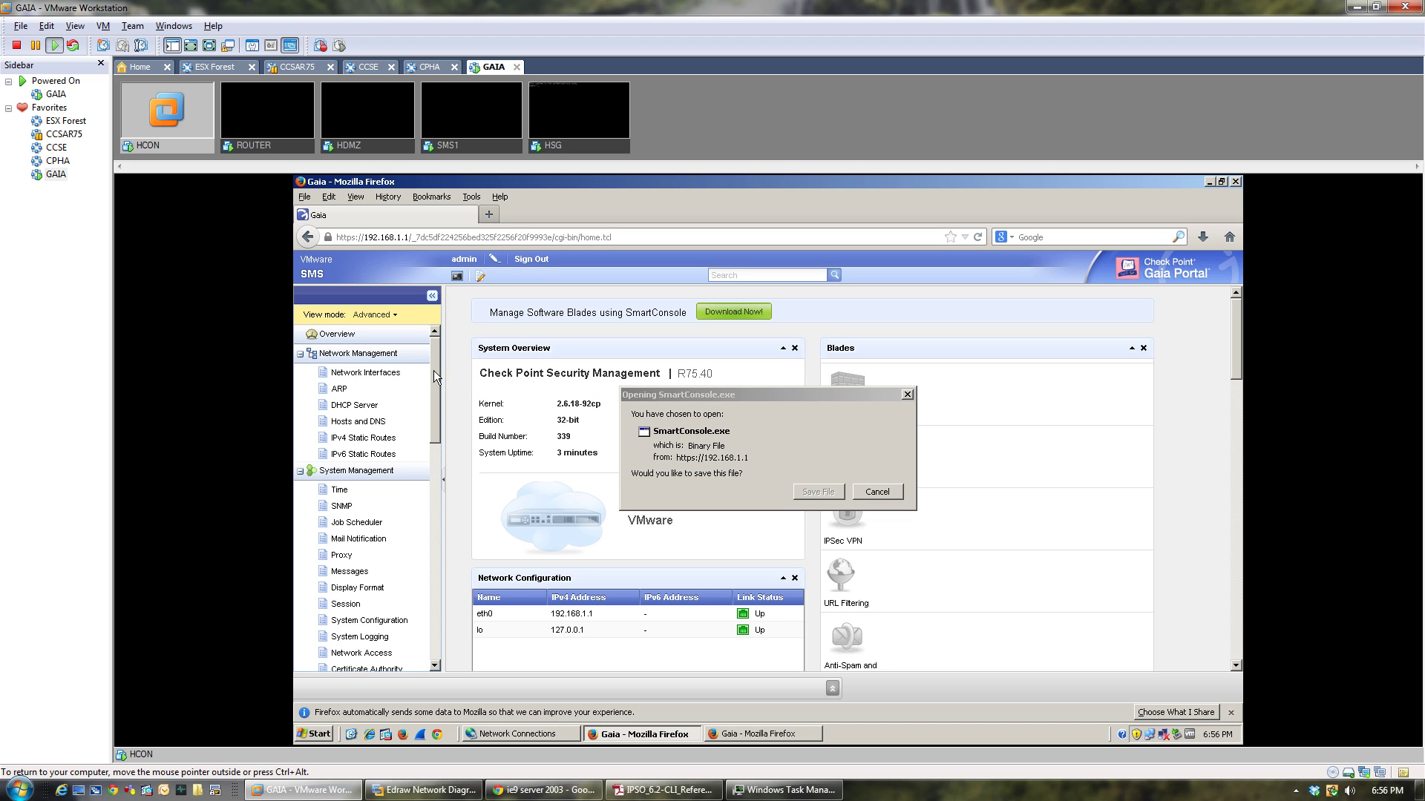
{"action": "scroll", "coordinate": [433, 381], "scroll_direction": "down", "scroll_amount": 2}
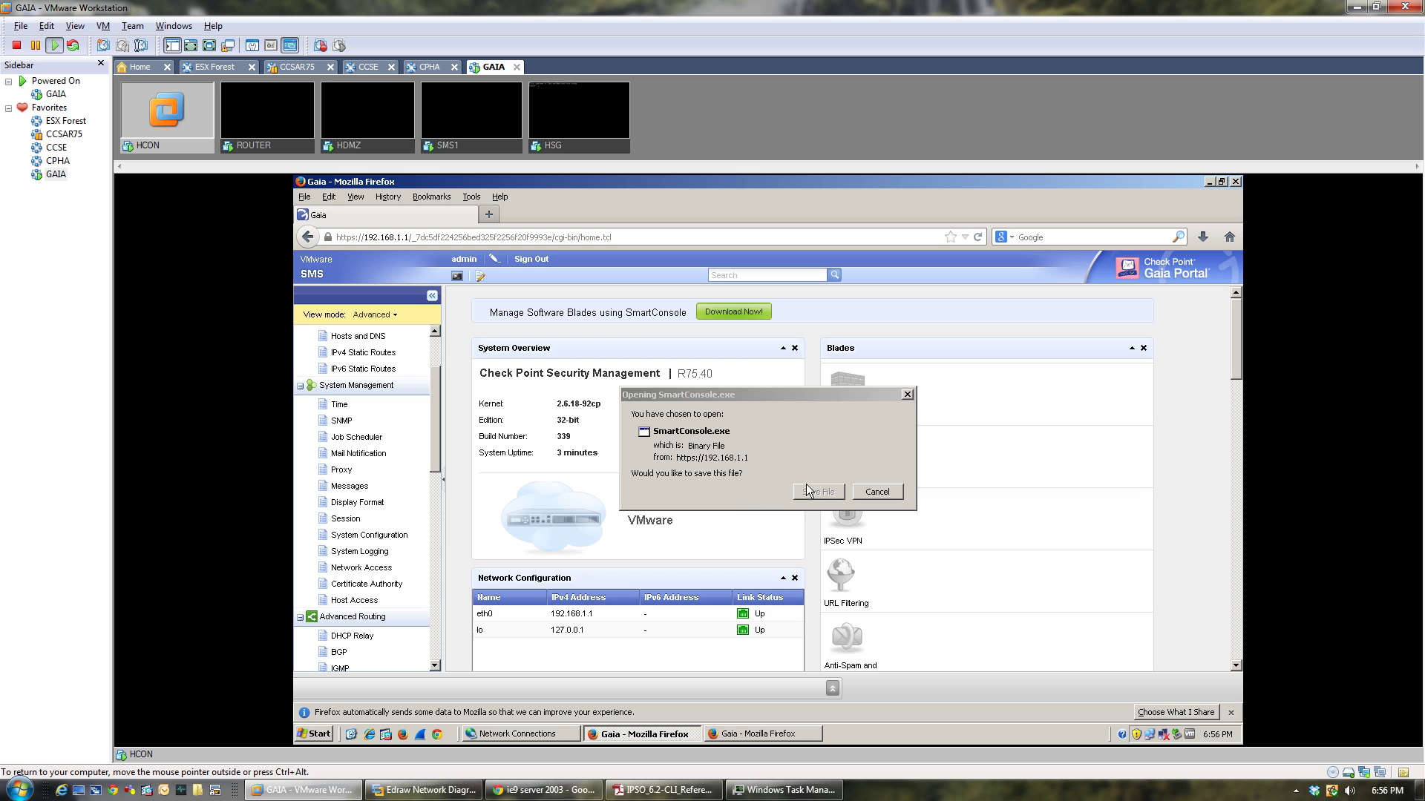
{"action": "left_click", "coordinate": [745, 394]}
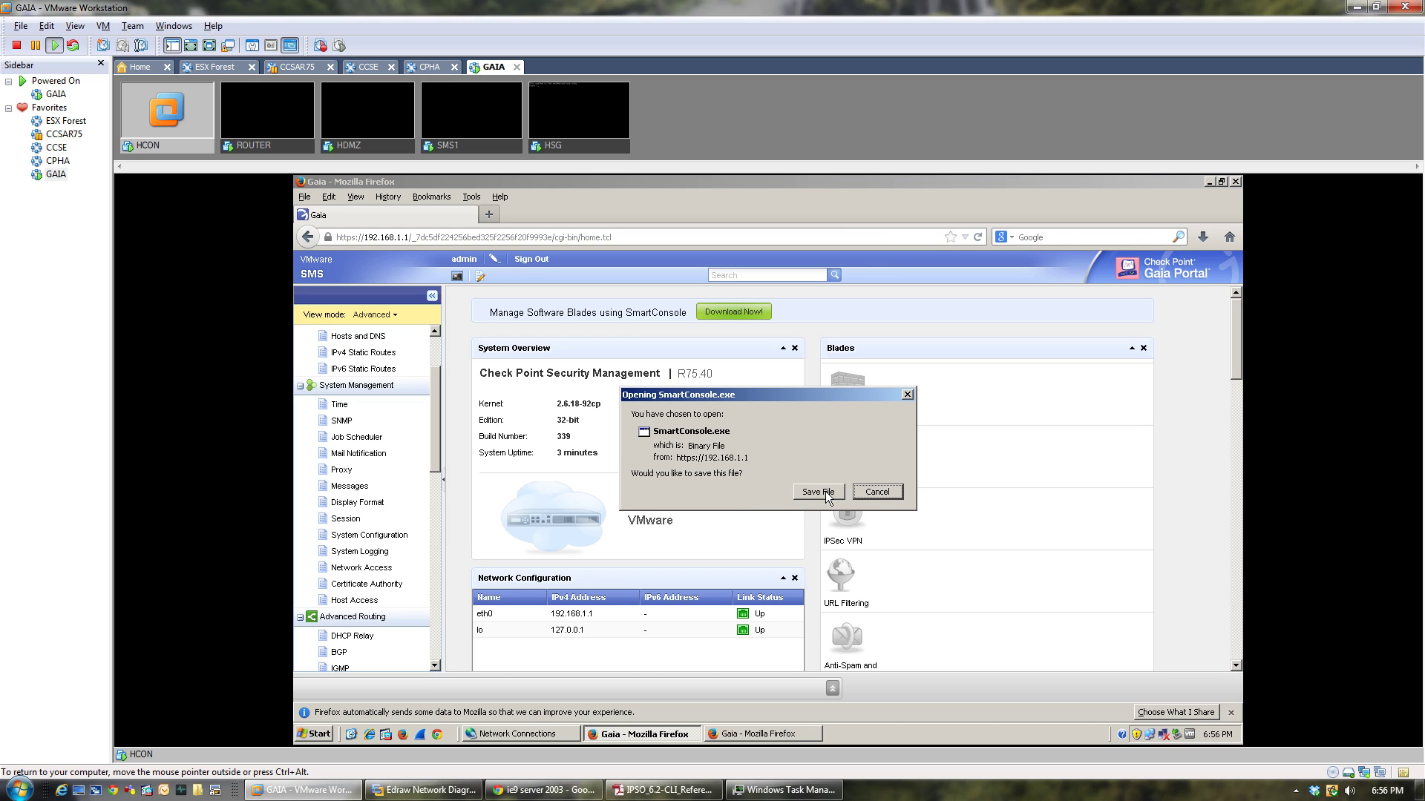
{"action": "left_click", "coordinate": [825, 491]}
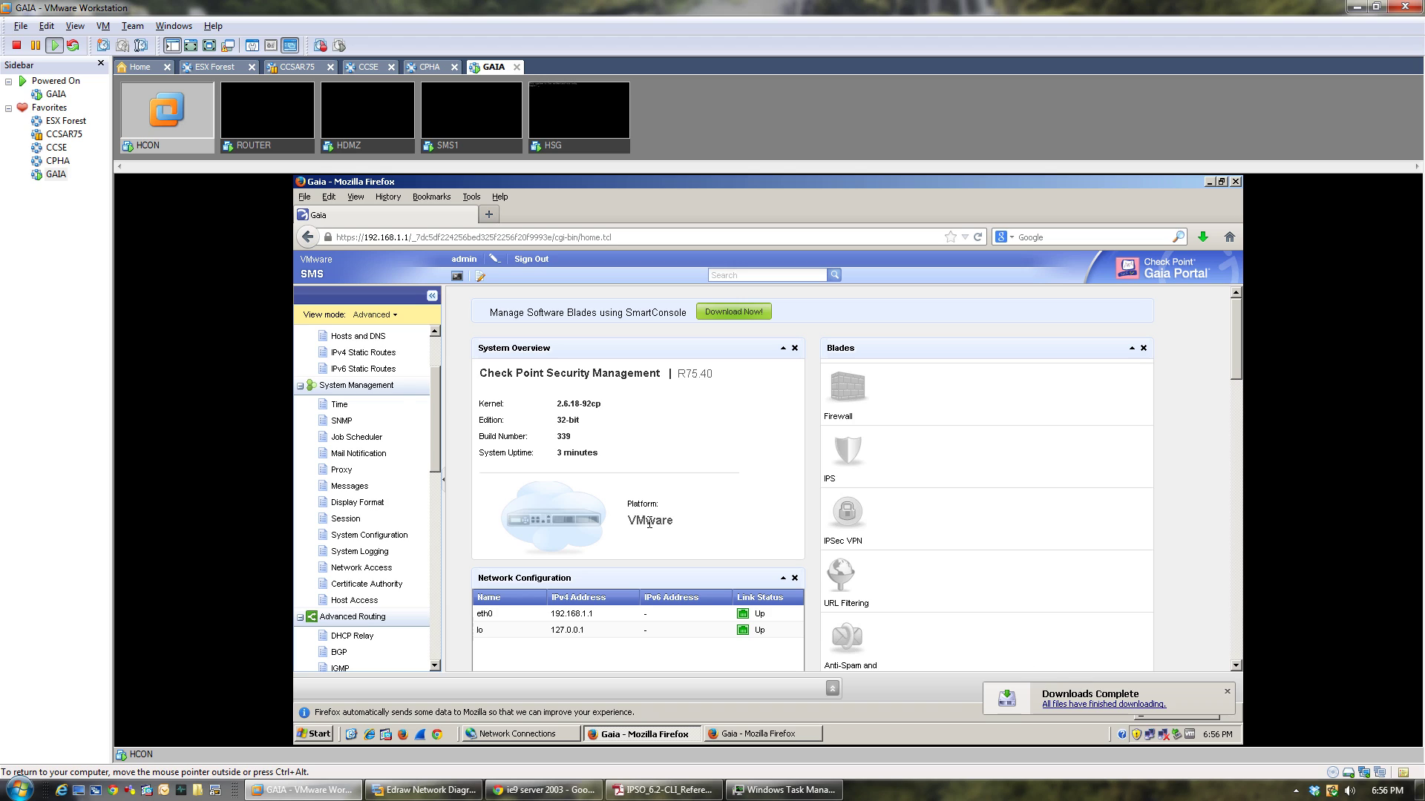
{"action": "left_click_drag", "start_coordinate": [432, 390], "coordinate": [448, 434]}
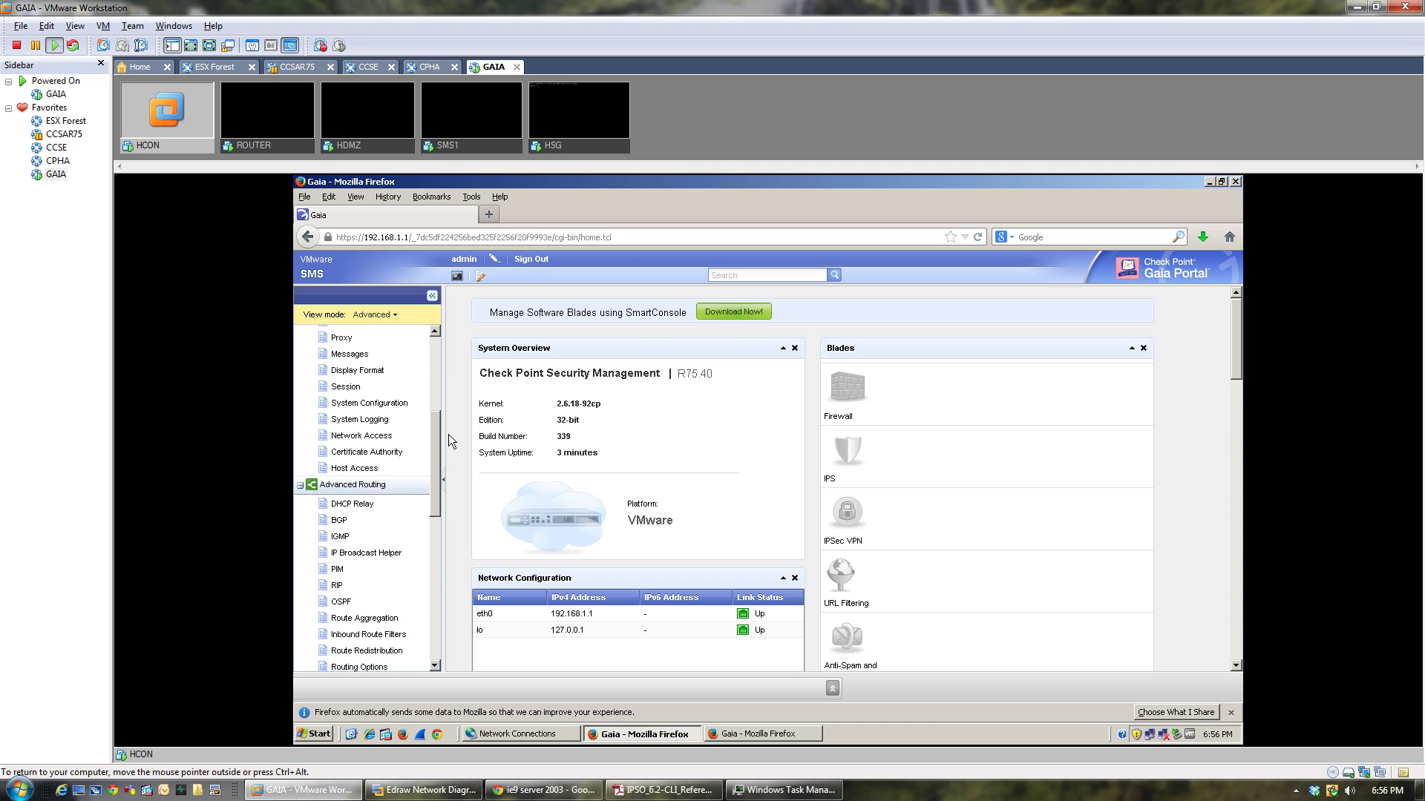
Start the SmartConsole package download from the SMS portal's Download SmartConsole page.
{"action": "left_click", "coordinate": [386, 408]}
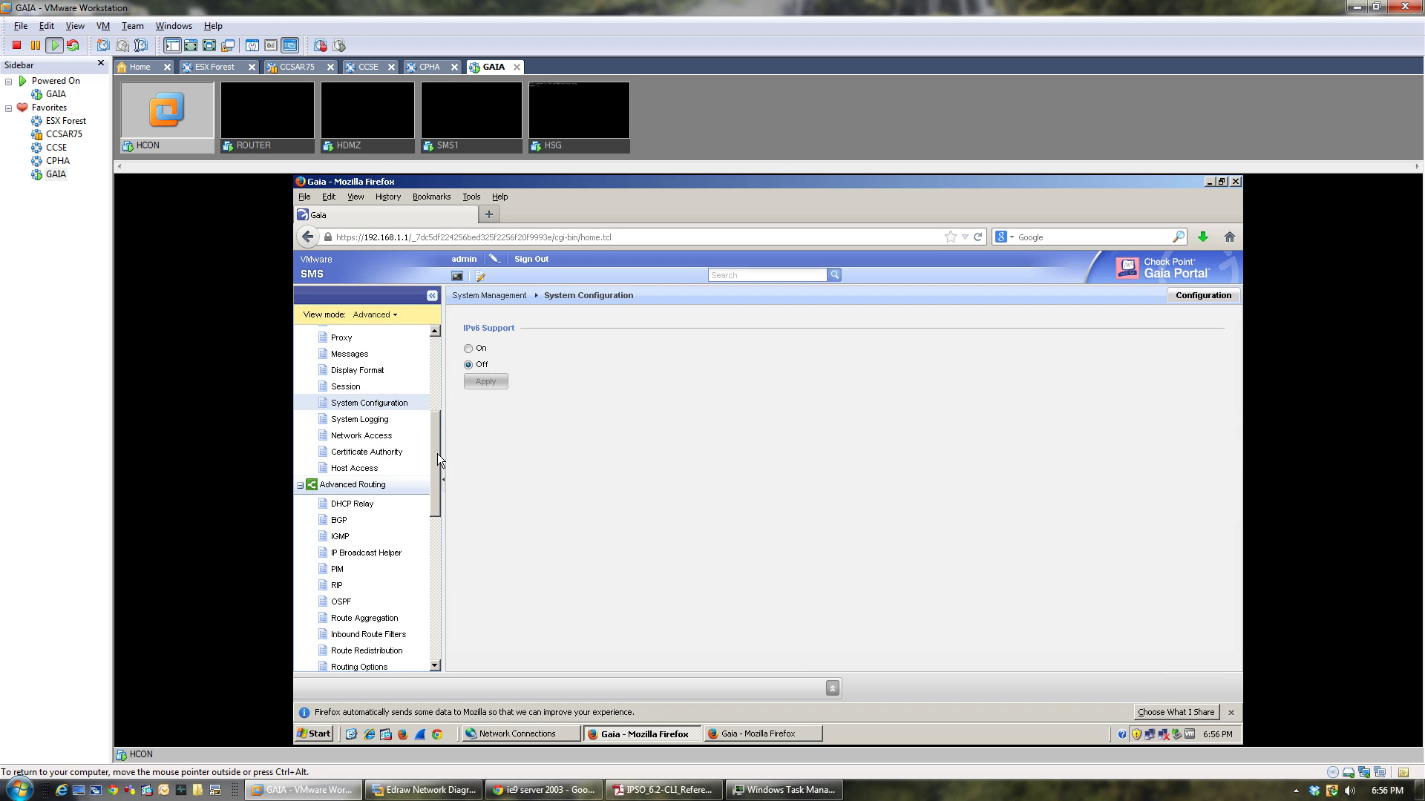
{"action": "left_click_drag", "start_coordinate": [438, 452], "coordinate": [438, 523]}
{"action": "left_click_drag", "start_coordinate": [435, 530], "coordinate": [435, 541]}
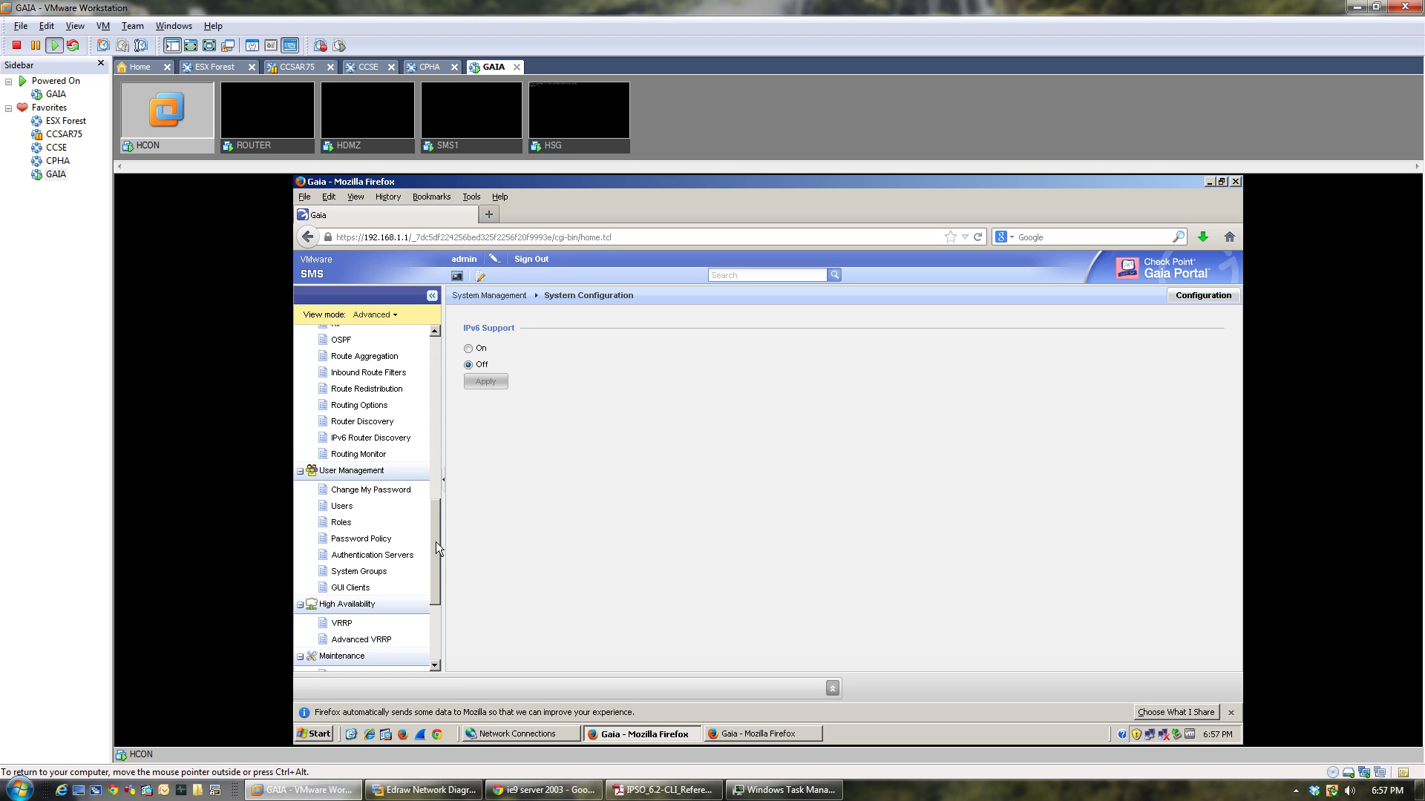
{"action": "left_click", "coordinate": [344, 587]}
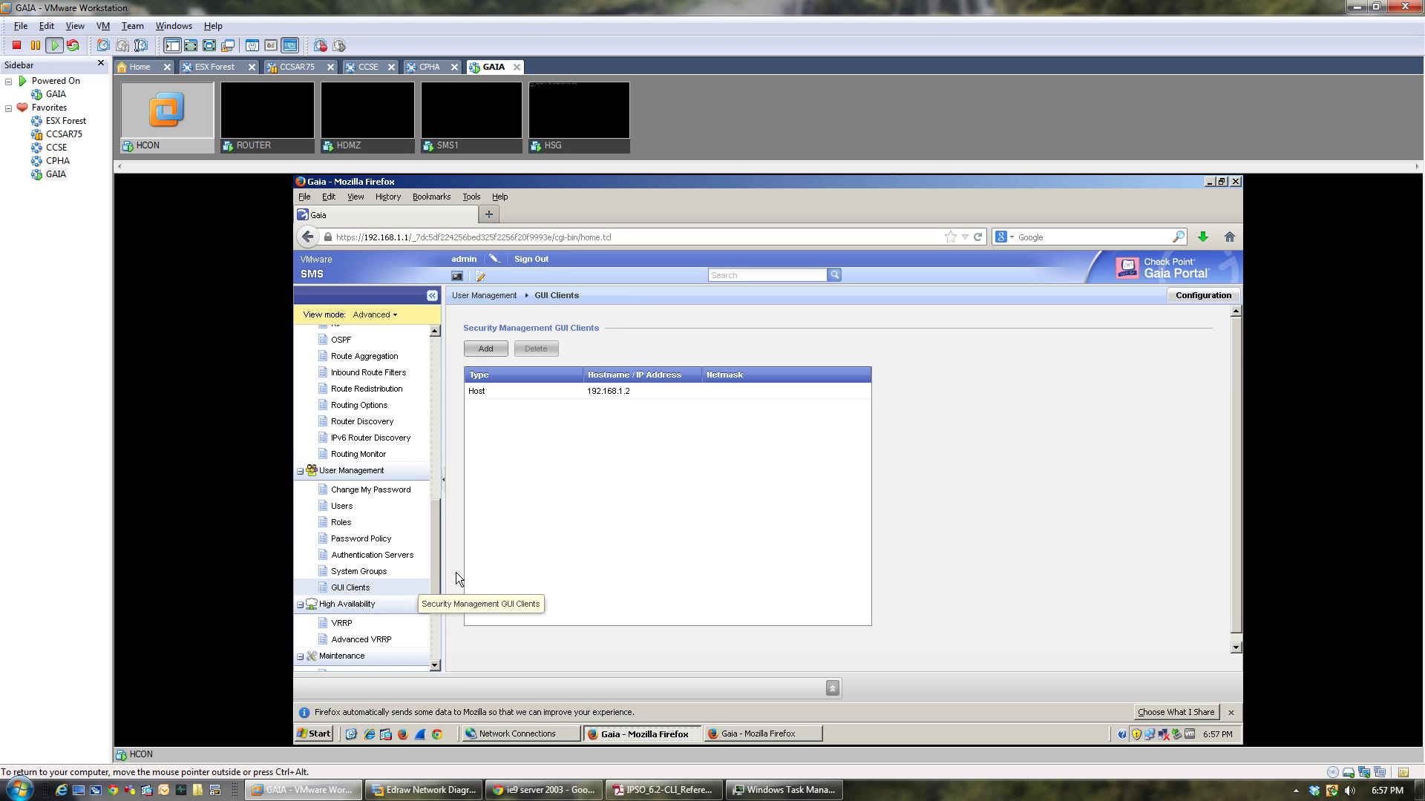
{"action": "left_click_drag", "start_coordinate": [435, 526], "coordinate": [434, 567]}
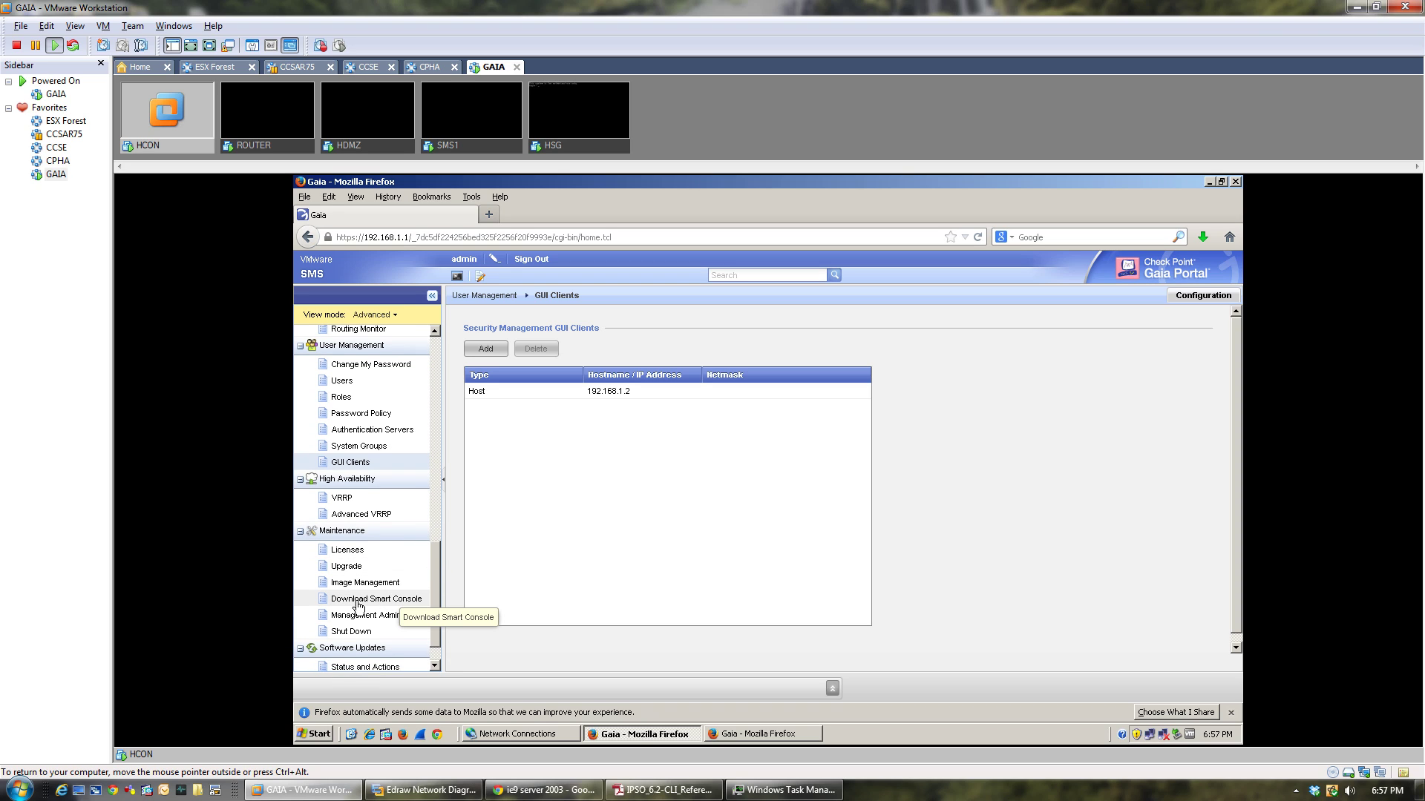
{"action": "left_click", "coordinate": [358, 601]}
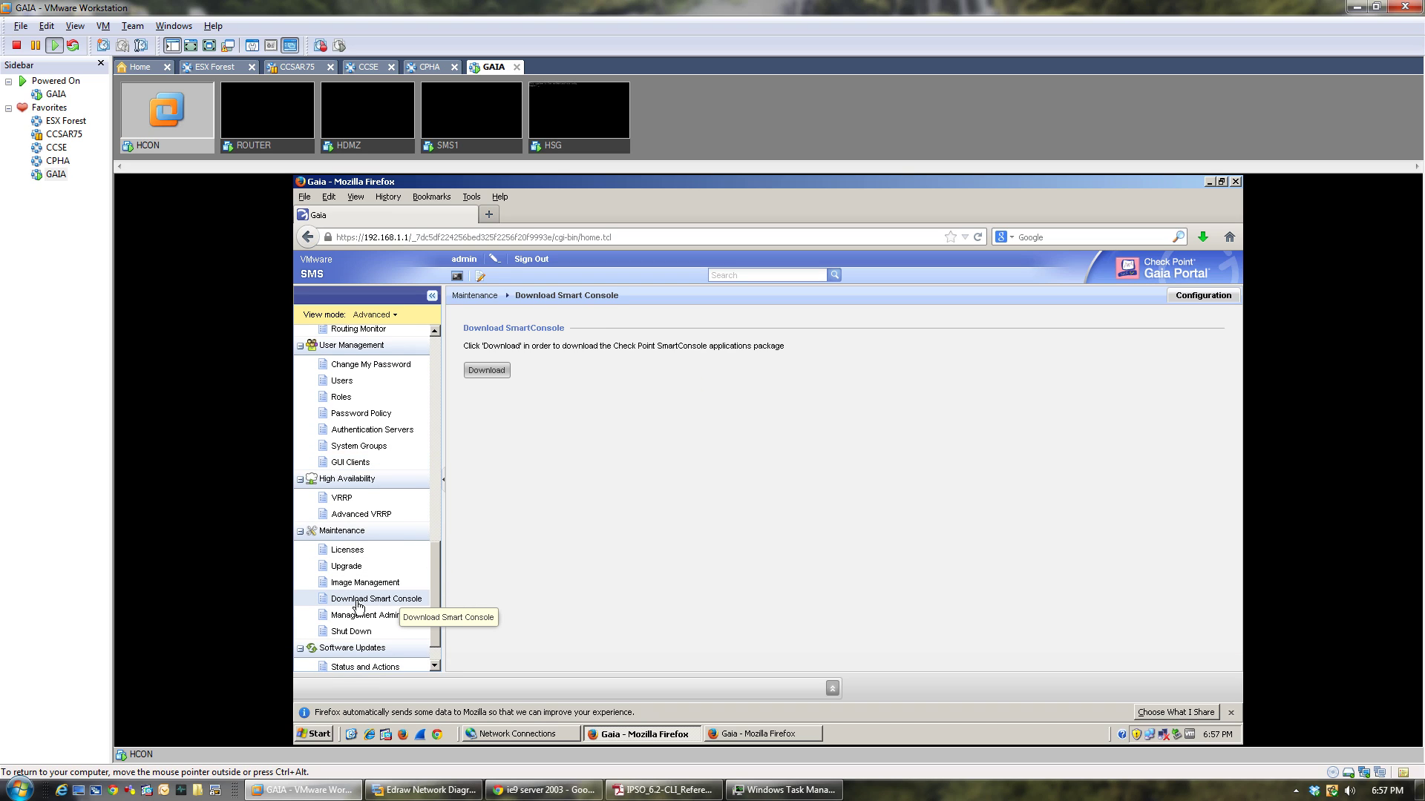
{"action": "left_click", "coordinate": [491, 371]}
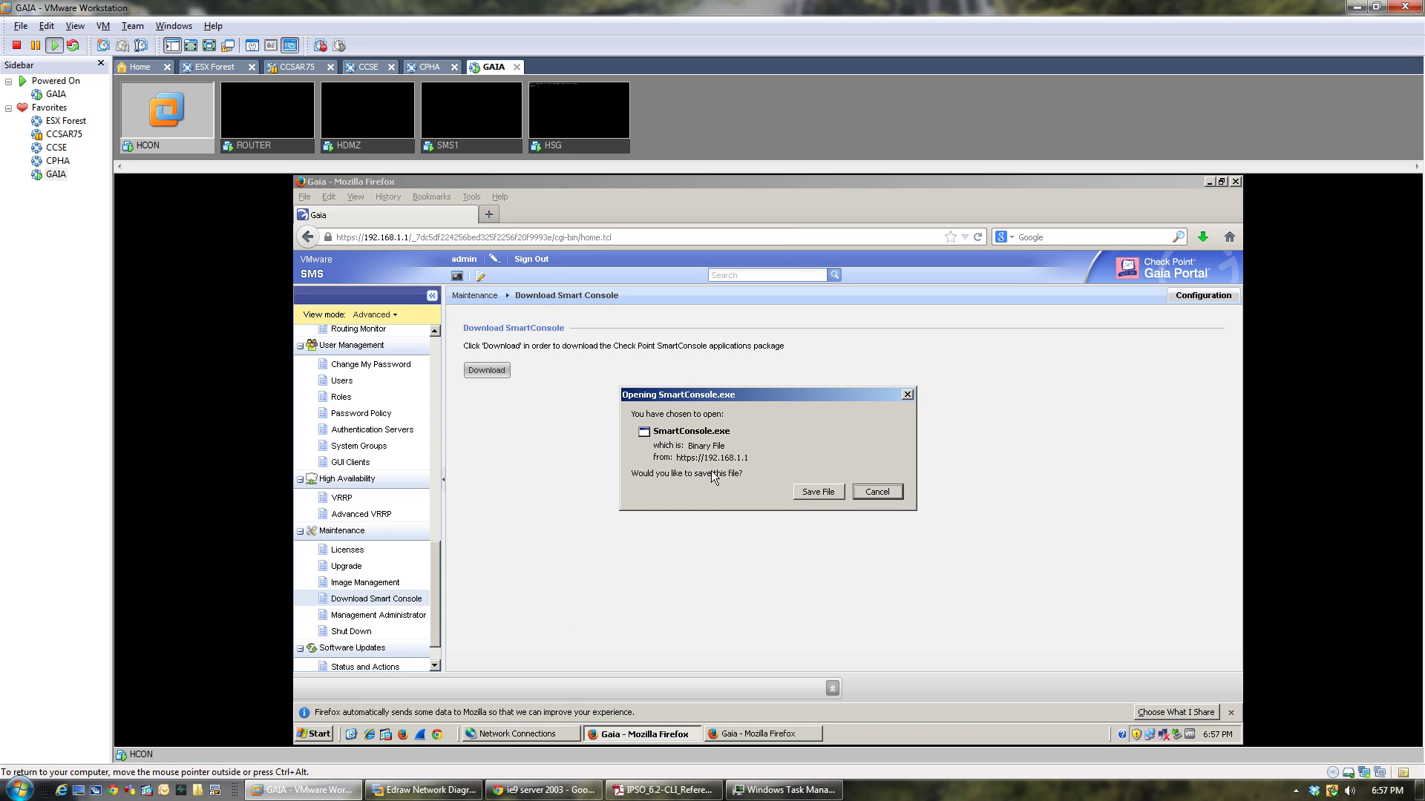
Open the downloaded SmartConsole.exe from Firefox's downloads list.
{"action": "left_click", "coordinate": [900, 492]}
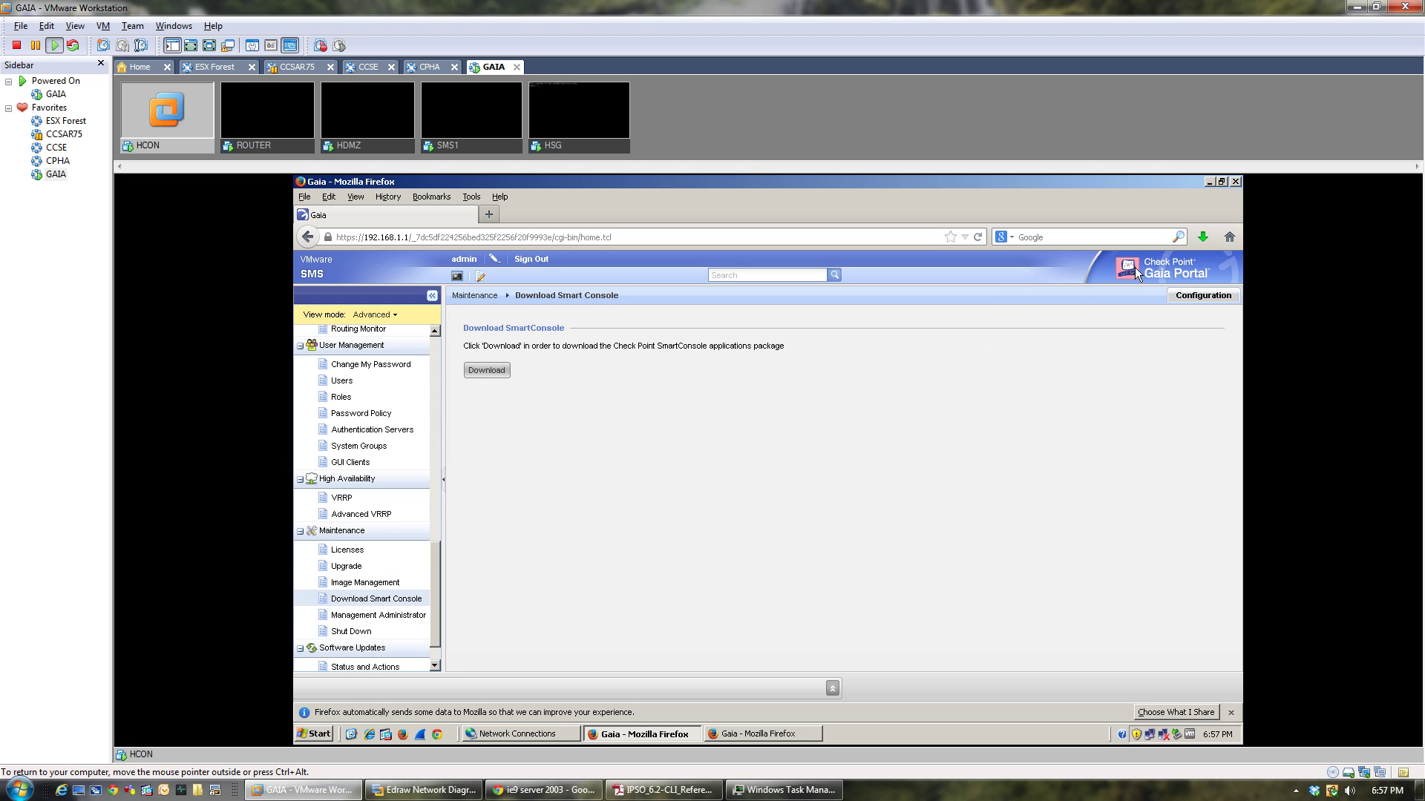
{"action": "left_click", "coordinate": [1202, 238]}
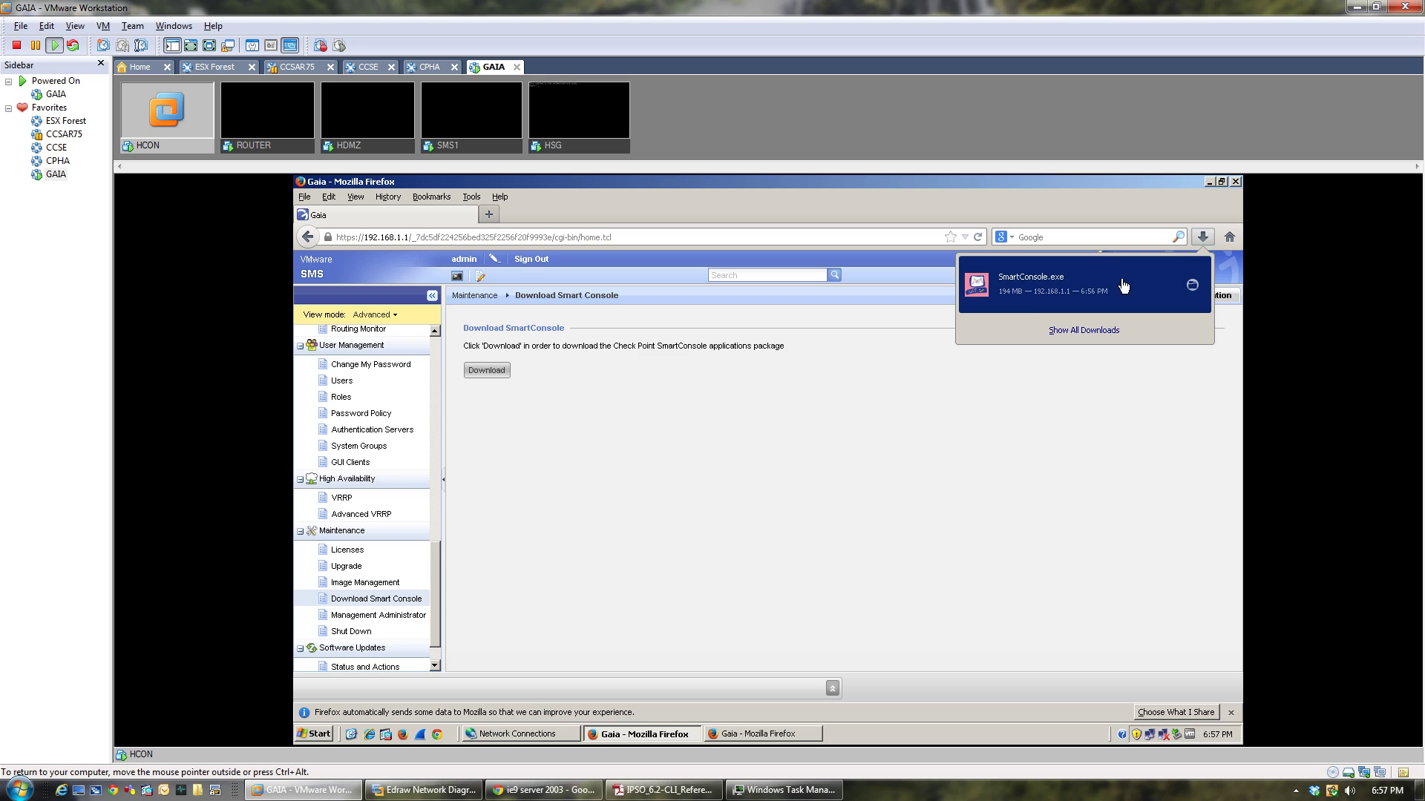
{"action": "left_click", "coordinate": [1026, 301]}
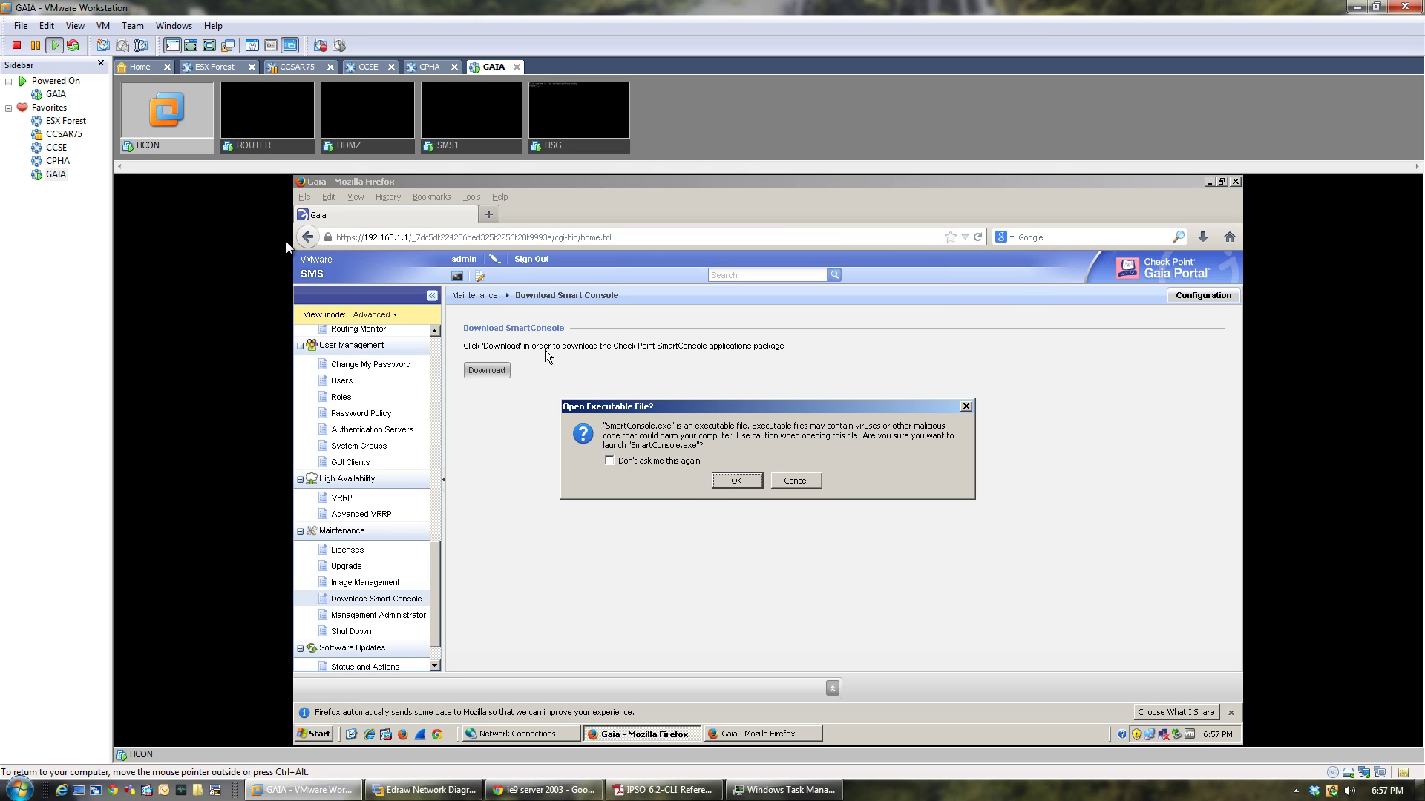
Set HCON's NAT network adapter to Connected and Connect at power on.
{"action": "right_click", "coordinate": [184, 148]}
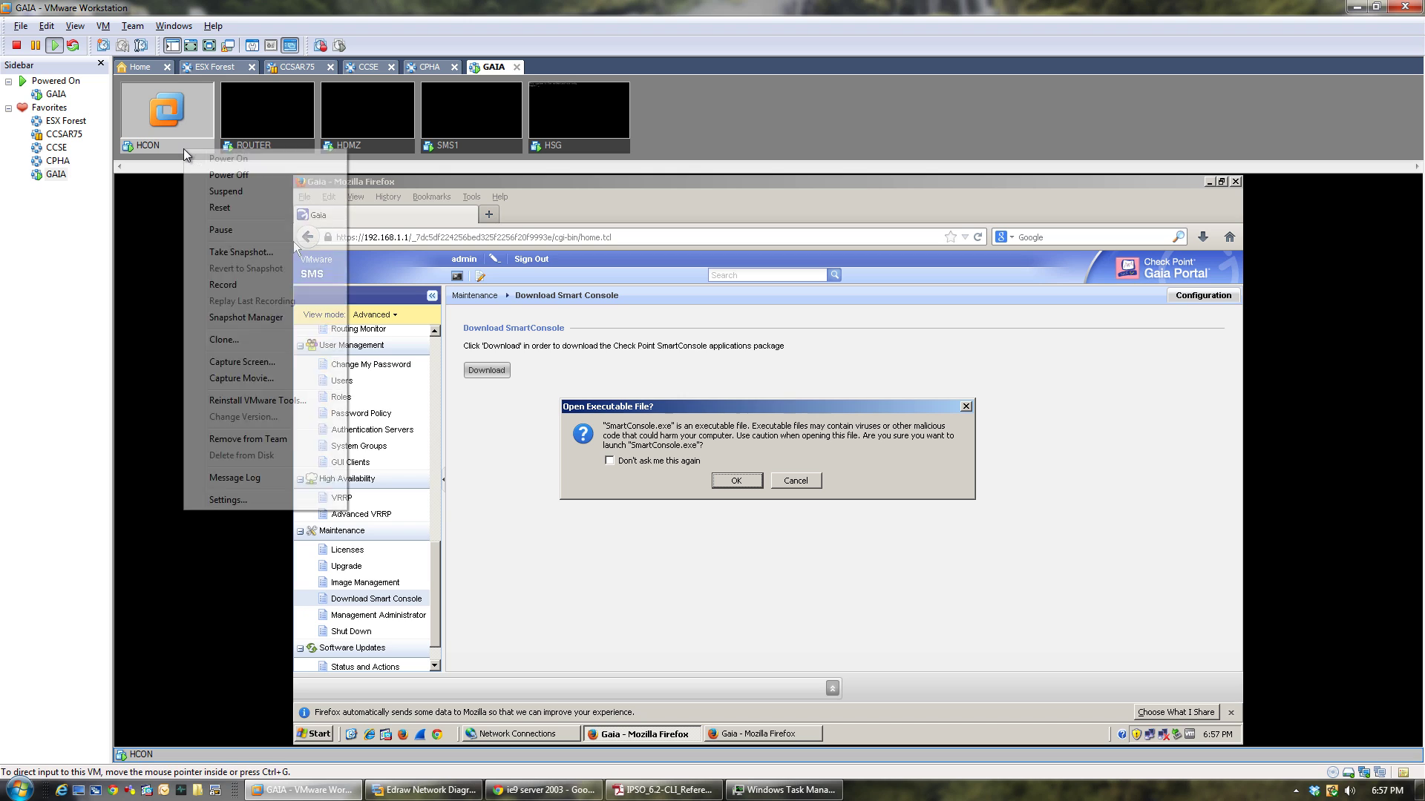
{"action": "left_click", "coordinate": [247, 499]}
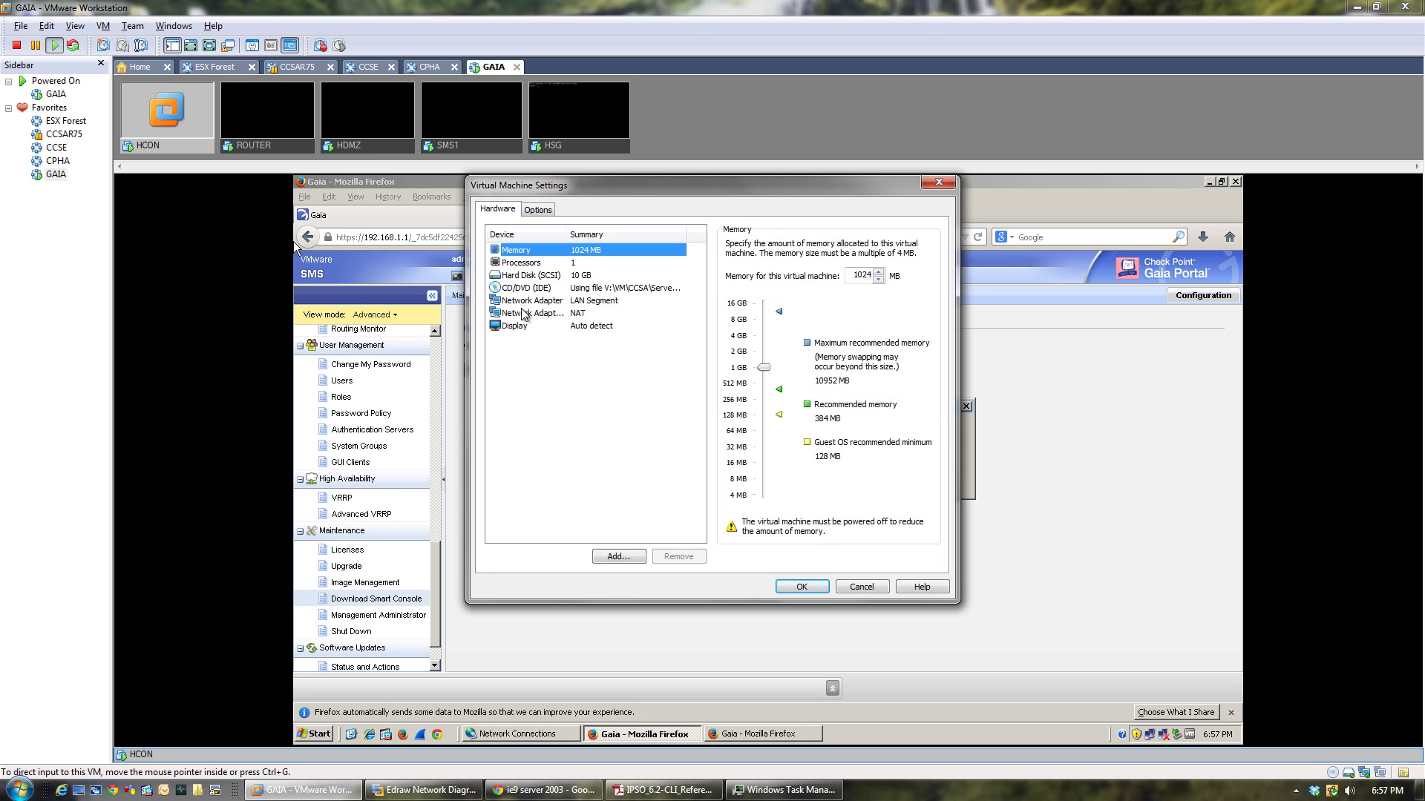
{"action": "left_click", "coordinate": [526, 313]}
{"action": "left_click", "coordinate": [731, 244]}
{"action": "left_click", "coordinate": [731, 258]}
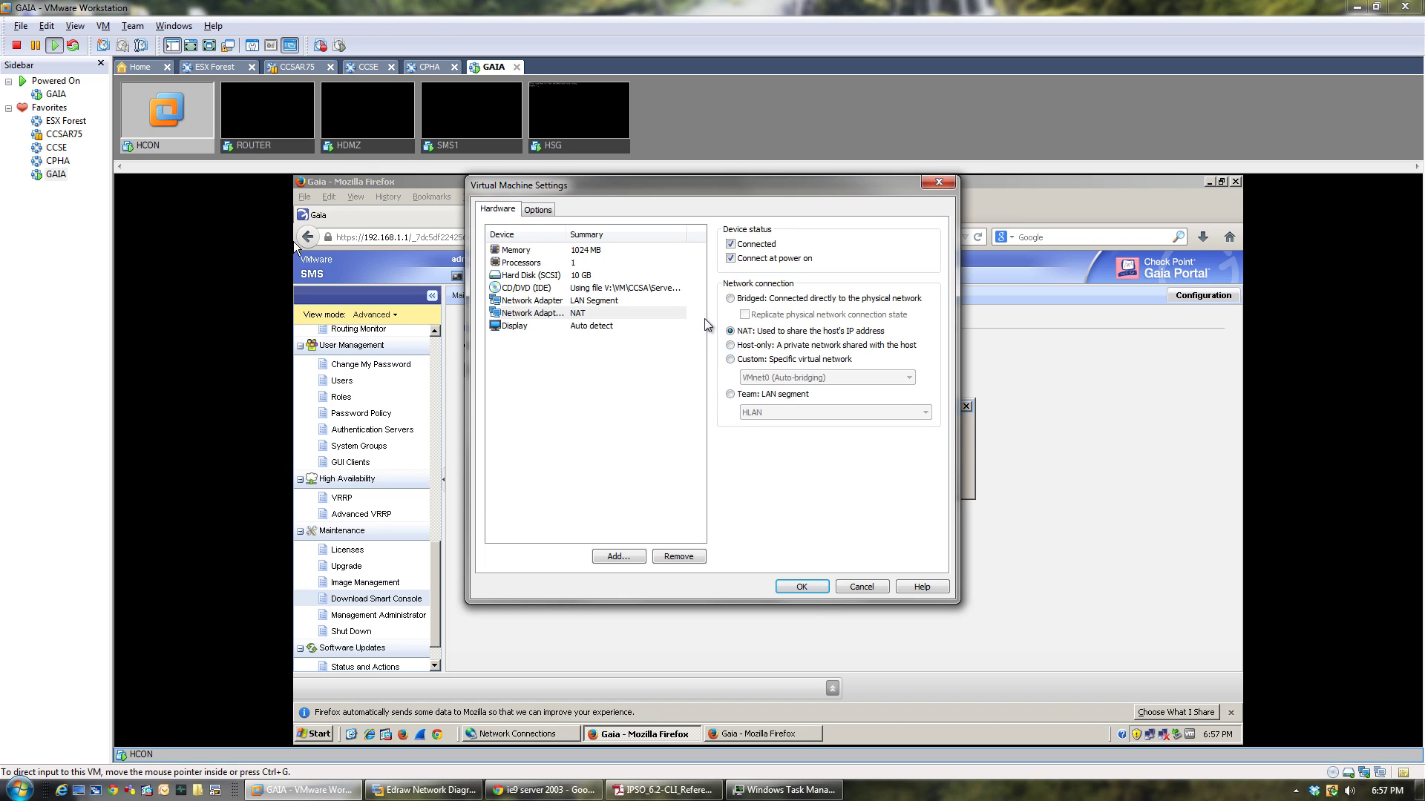
{"action": "left_click", "coordinate": [803, 587]}
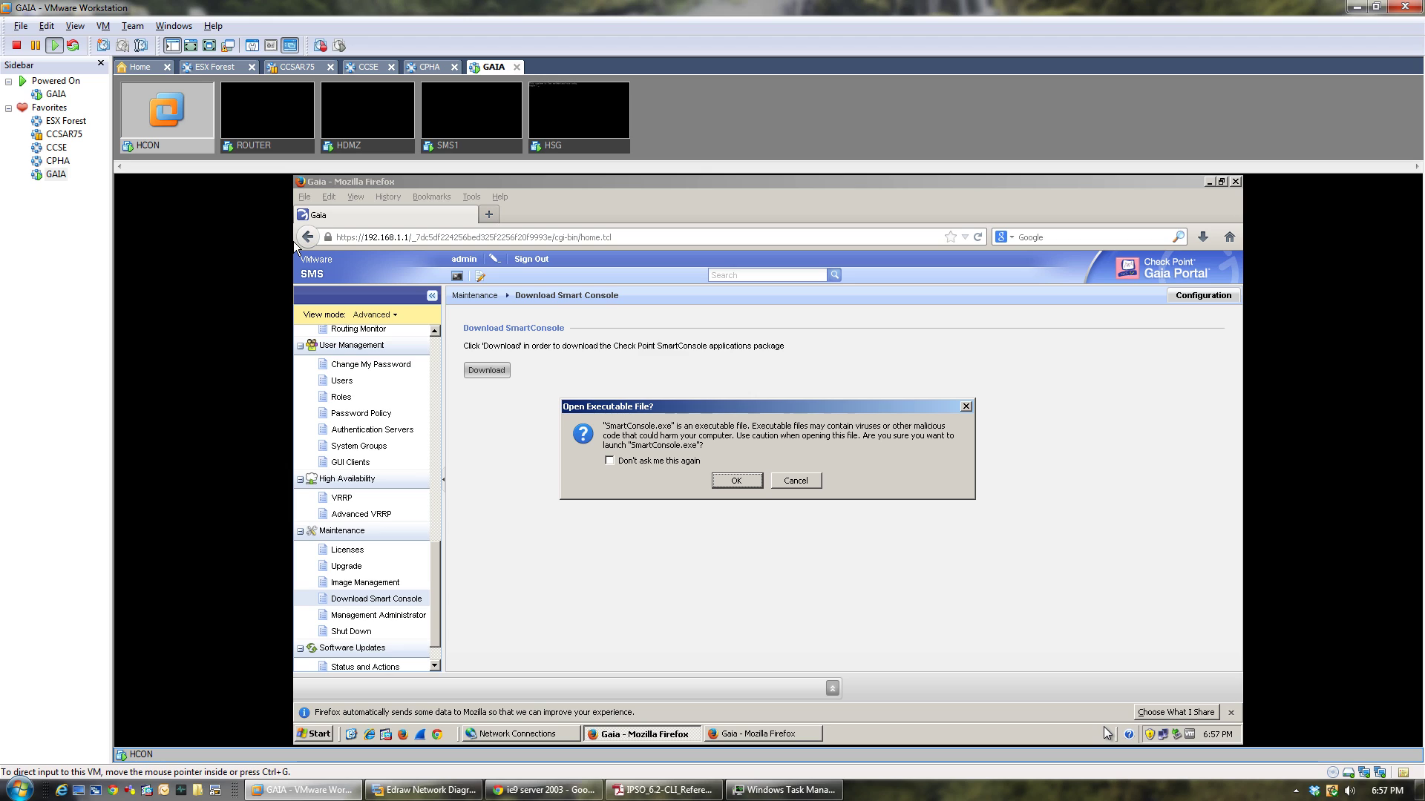
Confirm and run the SmartConsole.exe installer, then bring the HSG portal window forward.
{"action": "left_click", "coordinate": [738, 482]}
{"action": "left_click", "coordinate": [737, 483]}
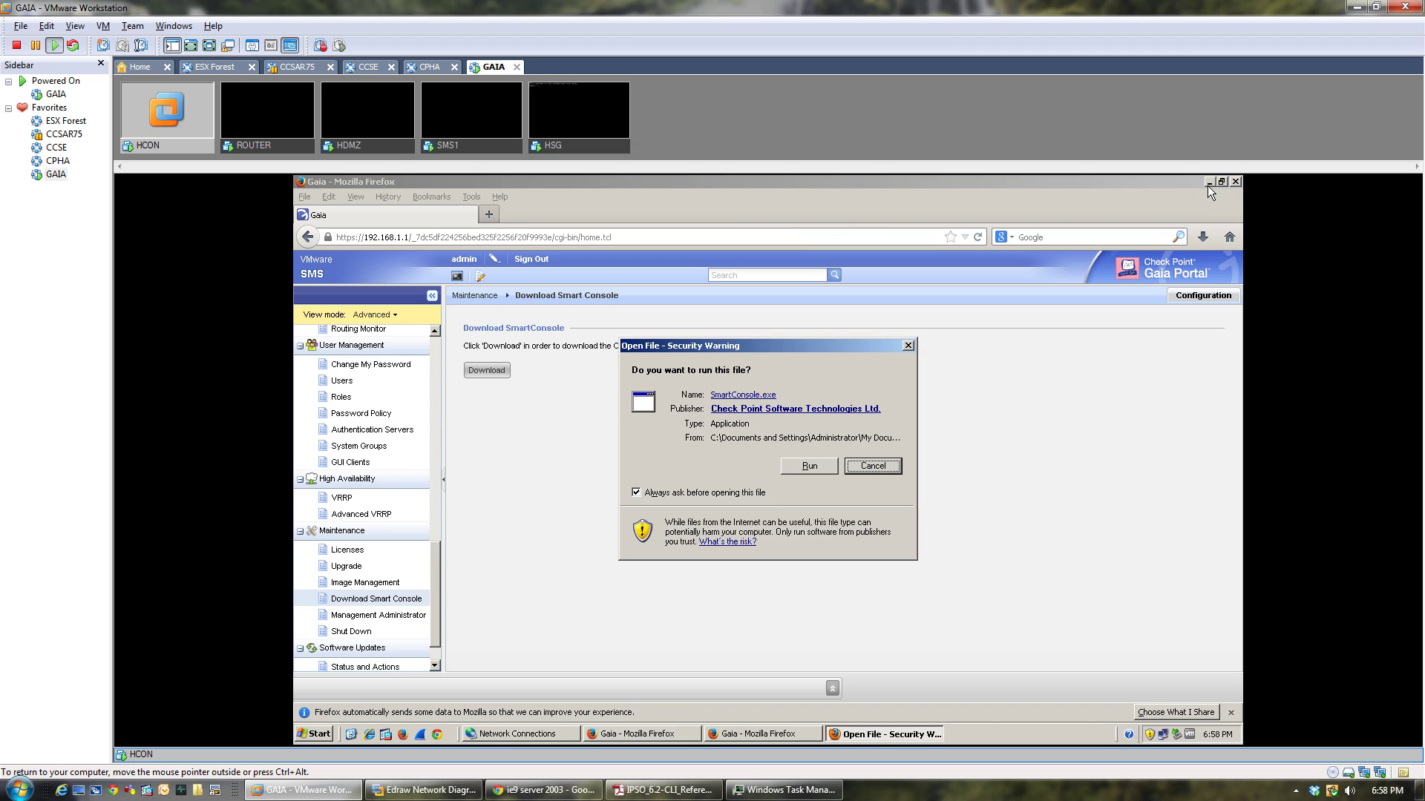
{"action": "left_click", "coordinate": [810, 467]}
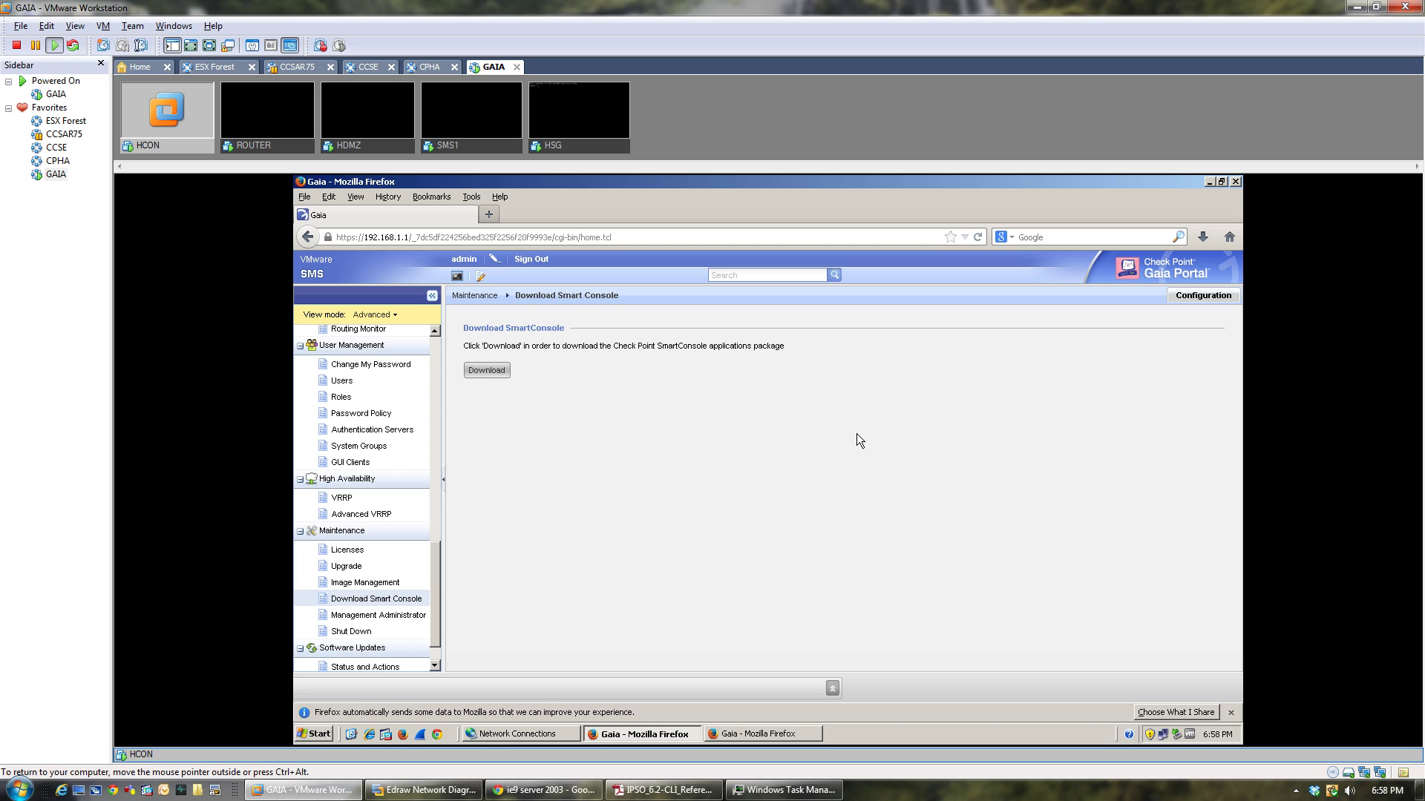
{"action": "left_click", "coordinate": [772, 734]}
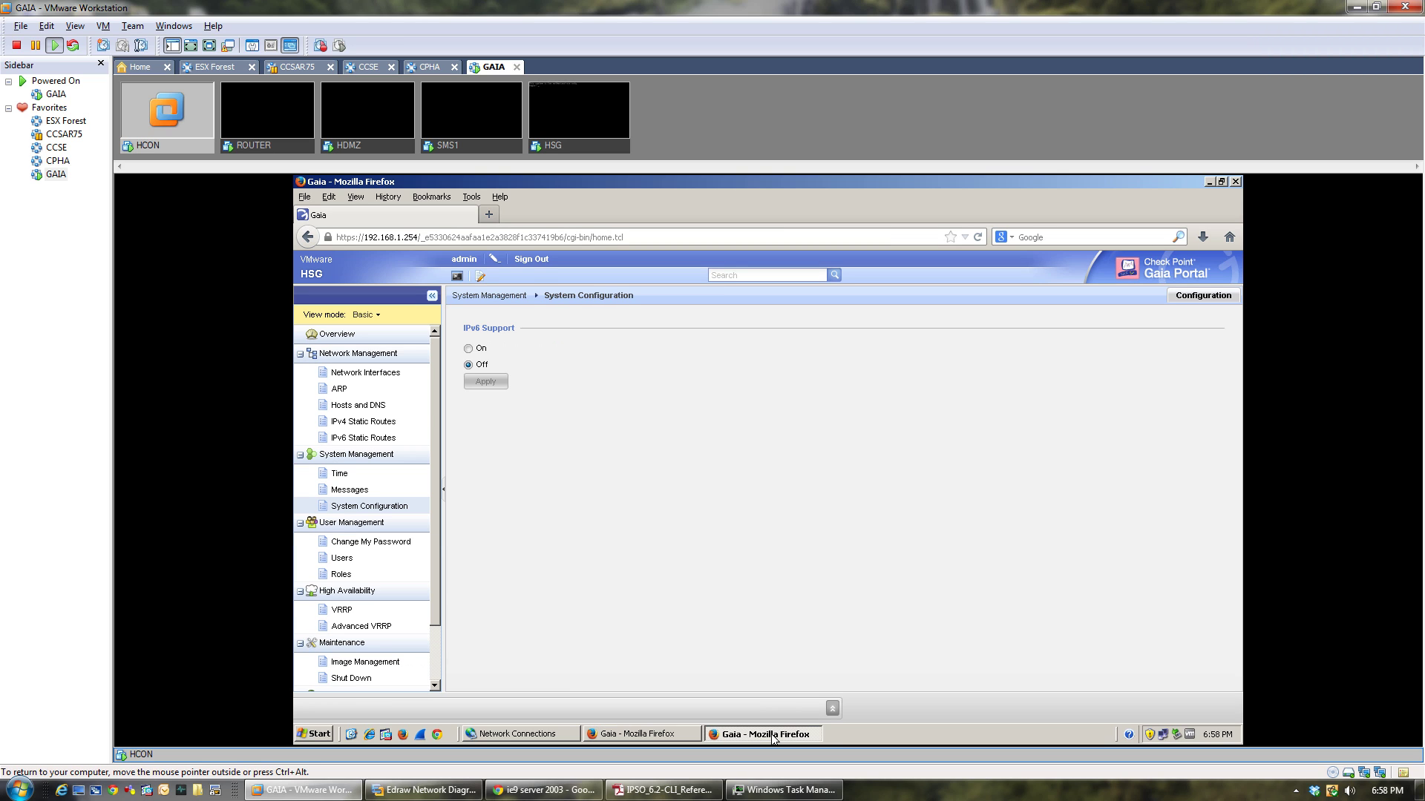
Install the .NET Framework 2.0 SP2 prerequisite, then restore the HSG portal window.
{"action": "left_click", "coordinate": [1209, 182]}
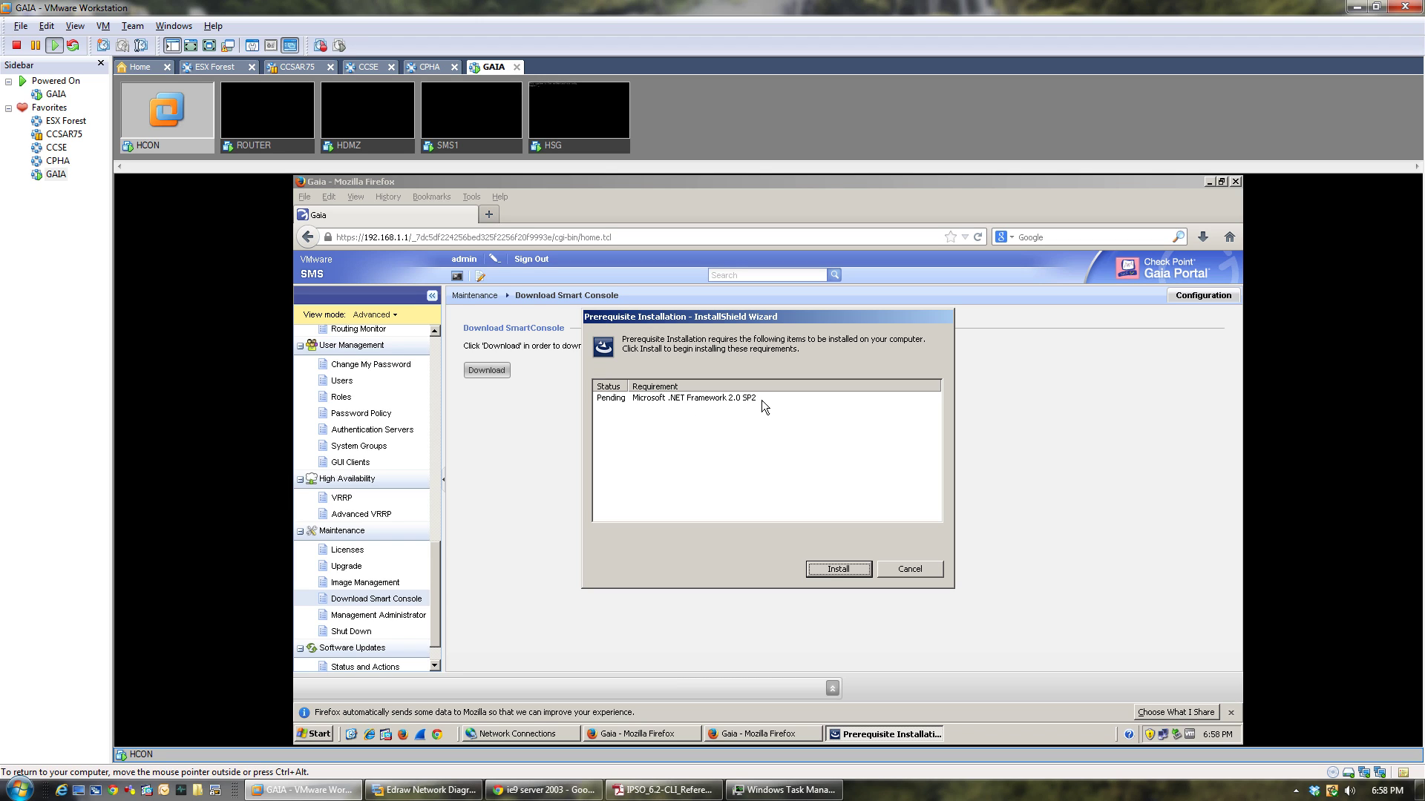
{"action": "left_click", "coordinate": [825, 568]}
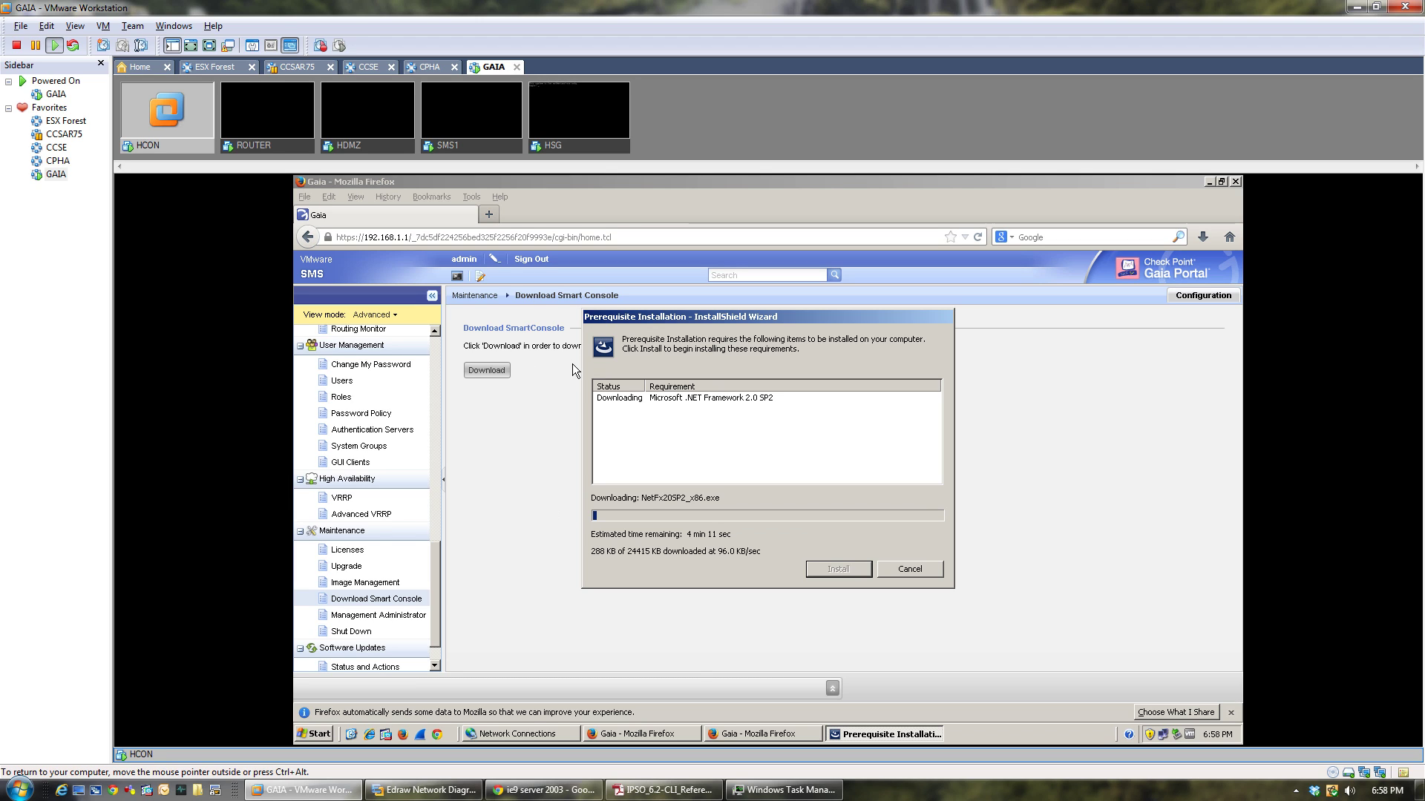
{"action": "left_click", "coordinate": [565, 144]}
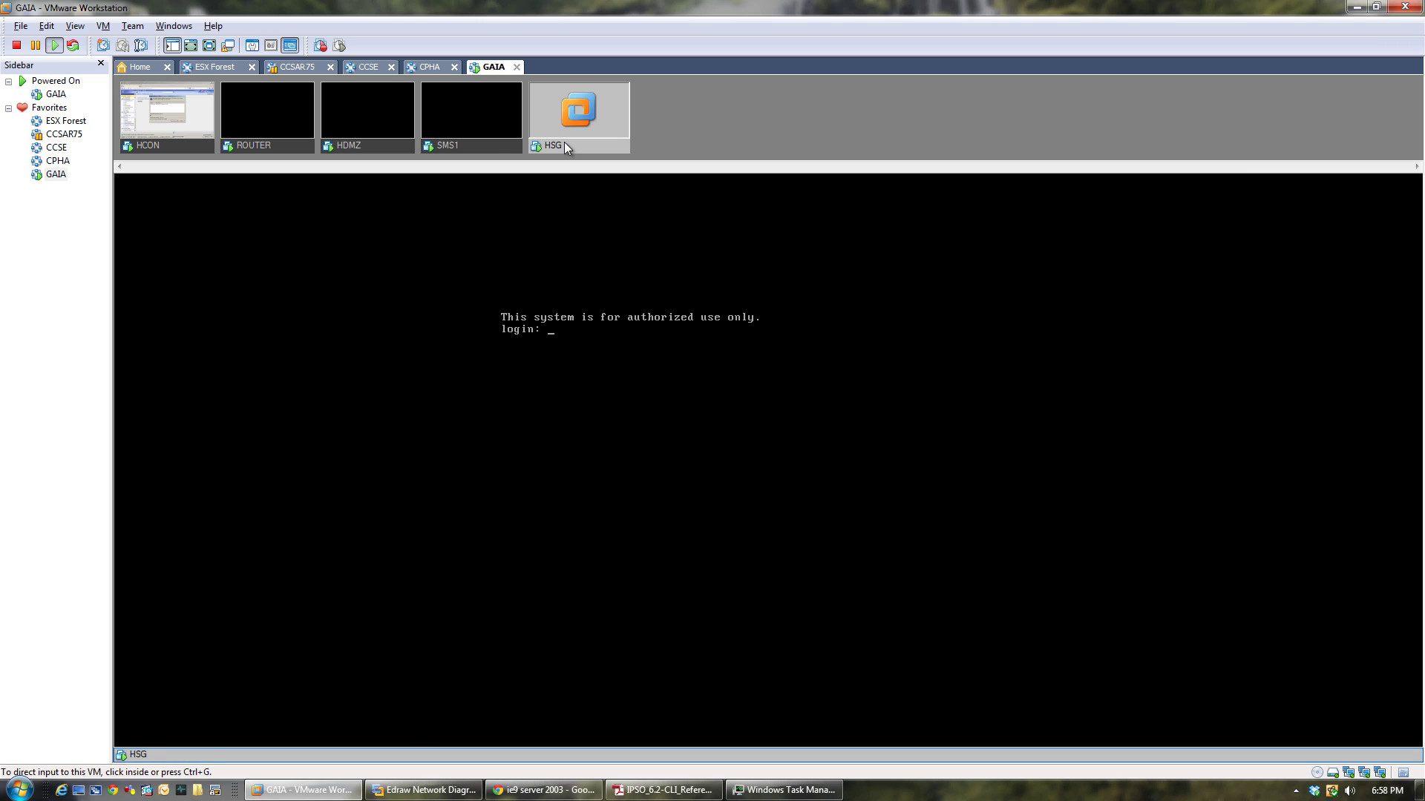
{"action": "left_click", "coordinate": [190, 145]}
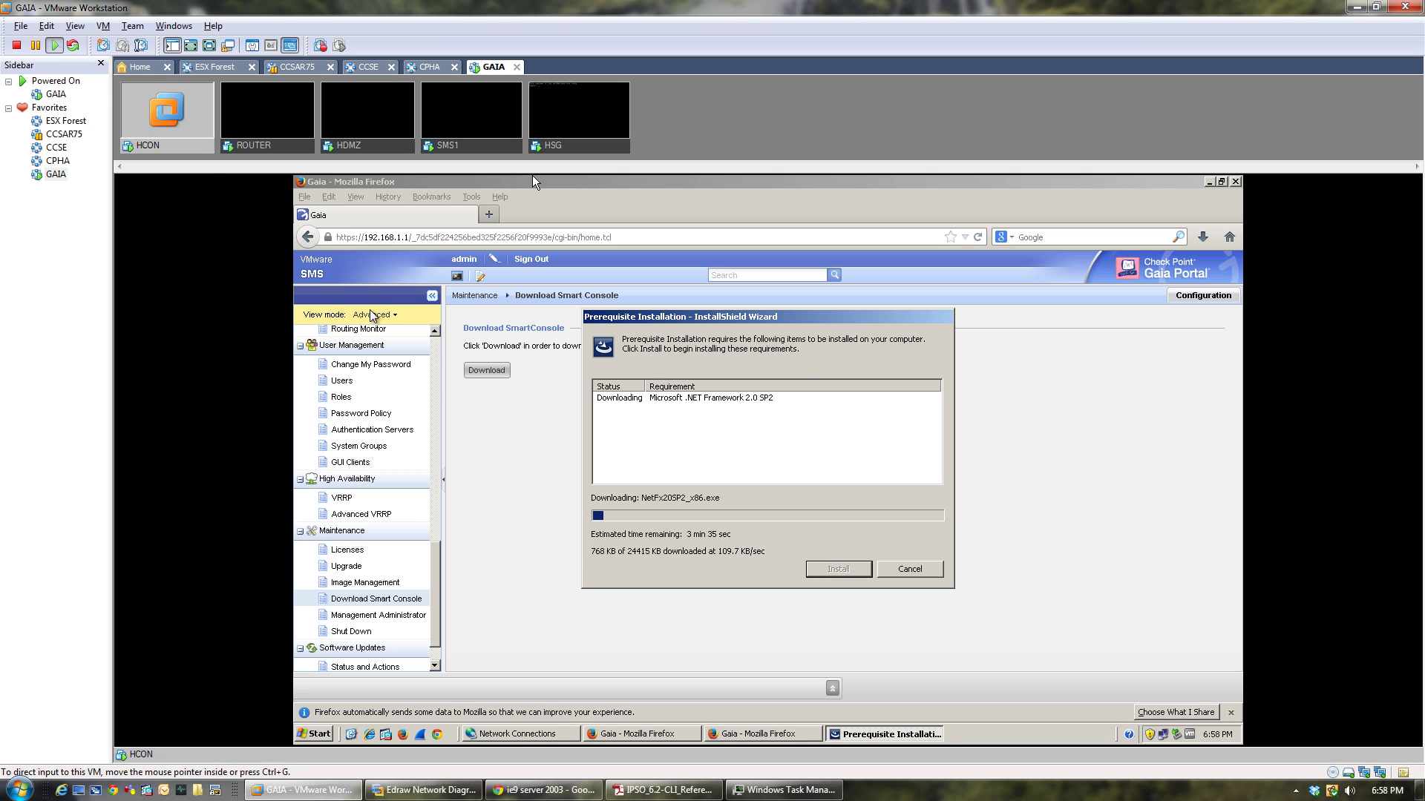
{"action": "left_click", "coordinate": [742, 735]}
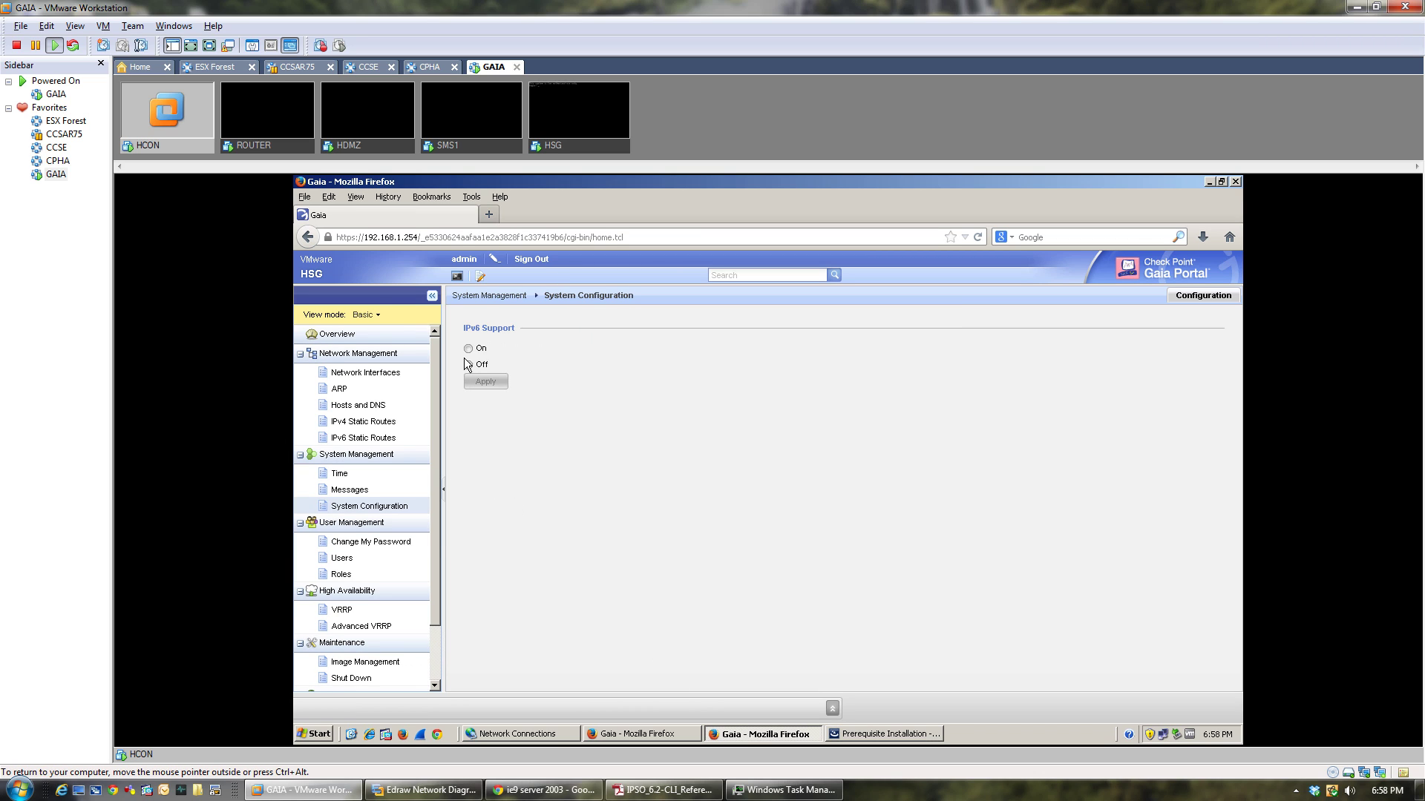
Switch the HSG portal to Advanced view and select eth1 under Network Interfaces.
{"action": "left_click", "coordinate": [365, 315]}
{"action": "left_click", "coordinate": [386, 358]}
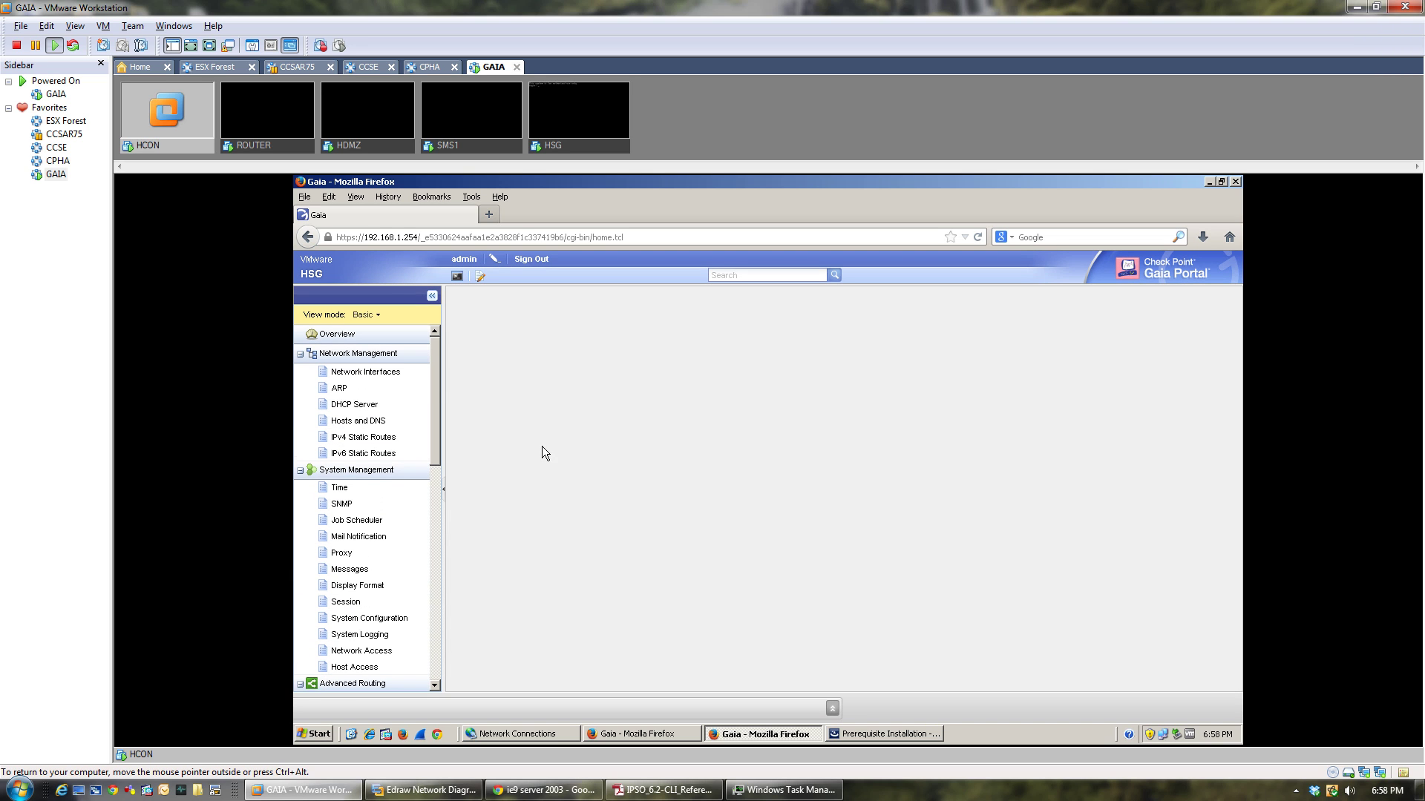
{"action": "left_click_drag", "start_coordinate": [438, 443], "coordinate": [461, 349]}
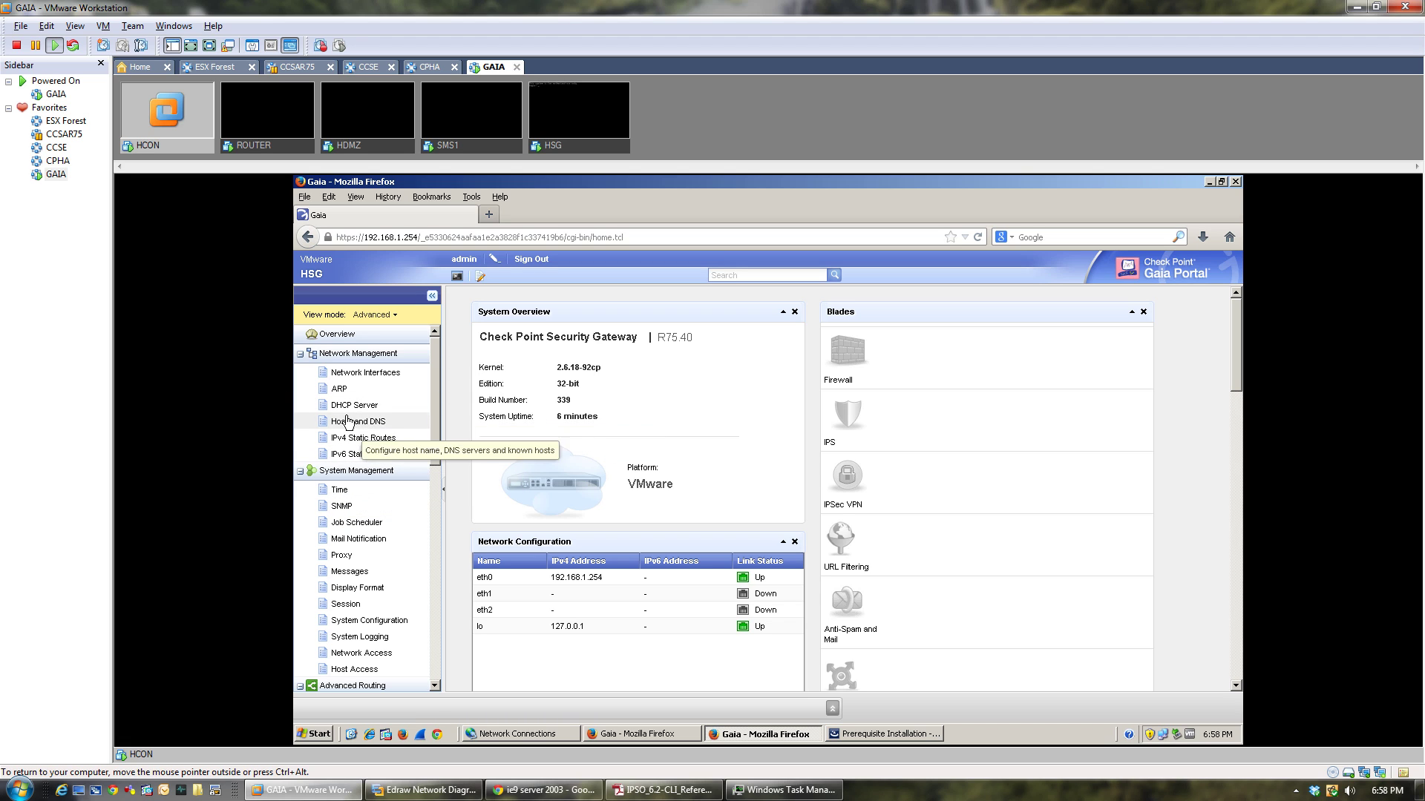
{"action": "left_click", "coordinate": [348, 373]}
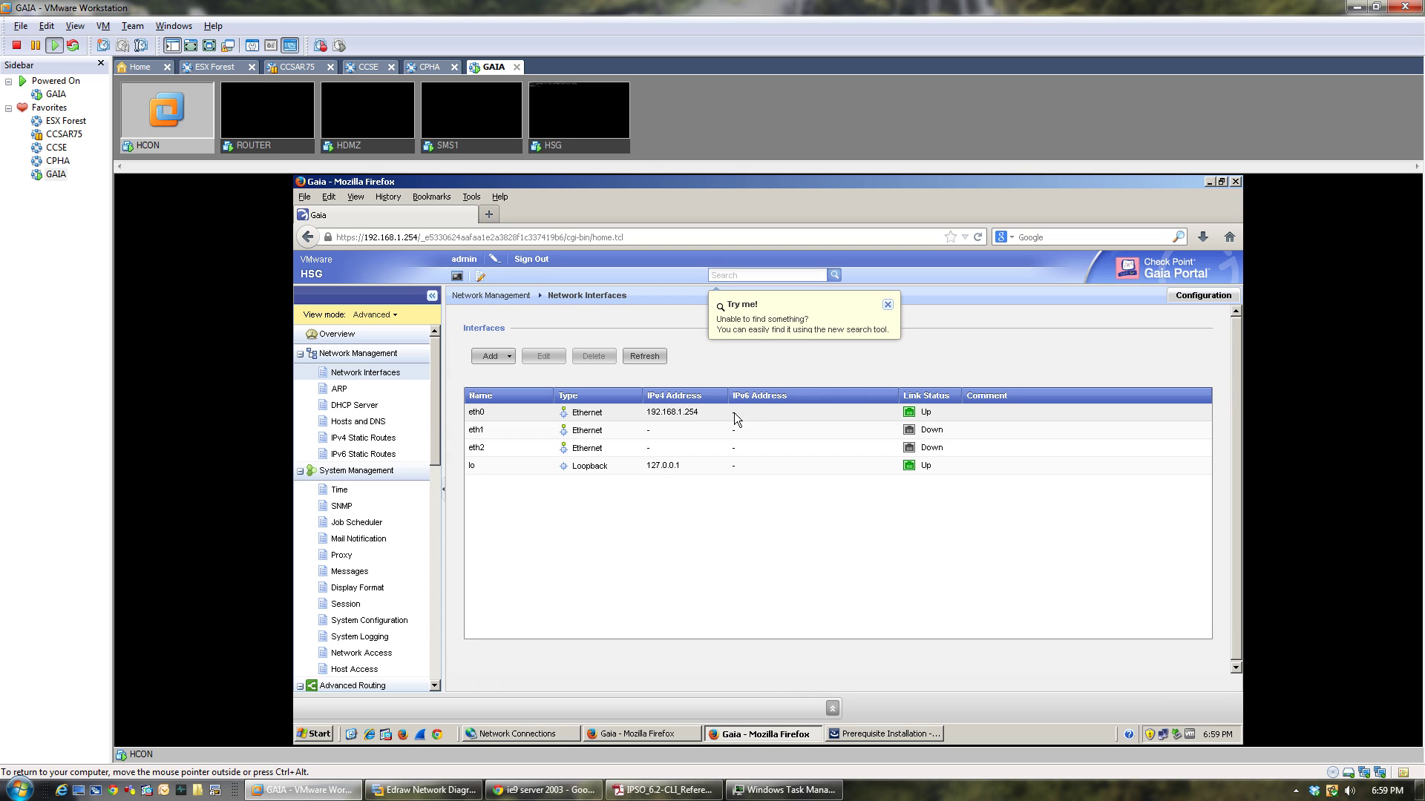
{"action": "left_click", "coordinate": [479, 429]}
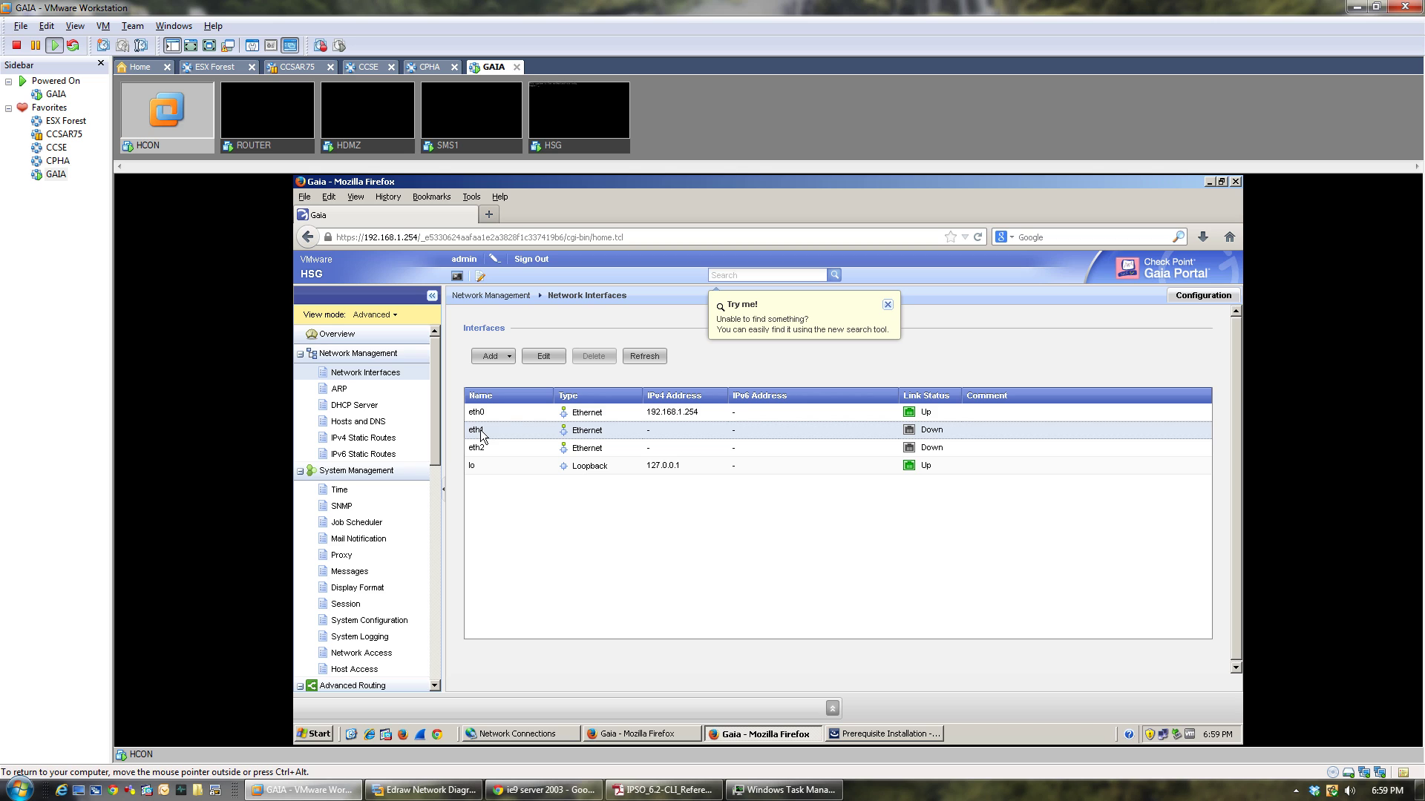
Enable eth1 and give it IPv4 address 192.168.10.254 with mask 255.255.255.0.
{"action": "left_click", "coordinate": [544, 360]}
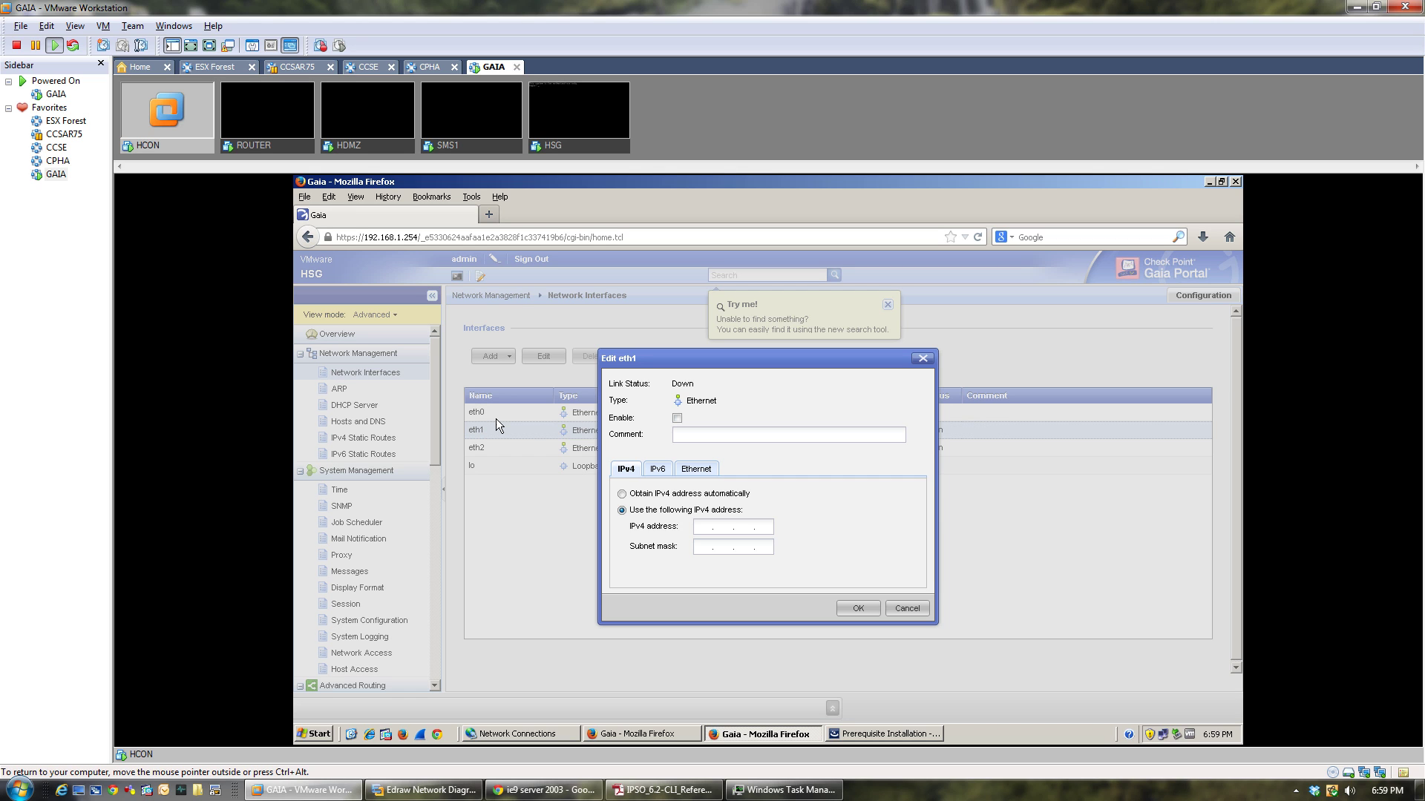
{"action": "left_click", "coordinate": [677, 418]}
{"action": "left_click", "coordinate": [680, 433]}
{"action": "type", "text": "192.168.10.254"}
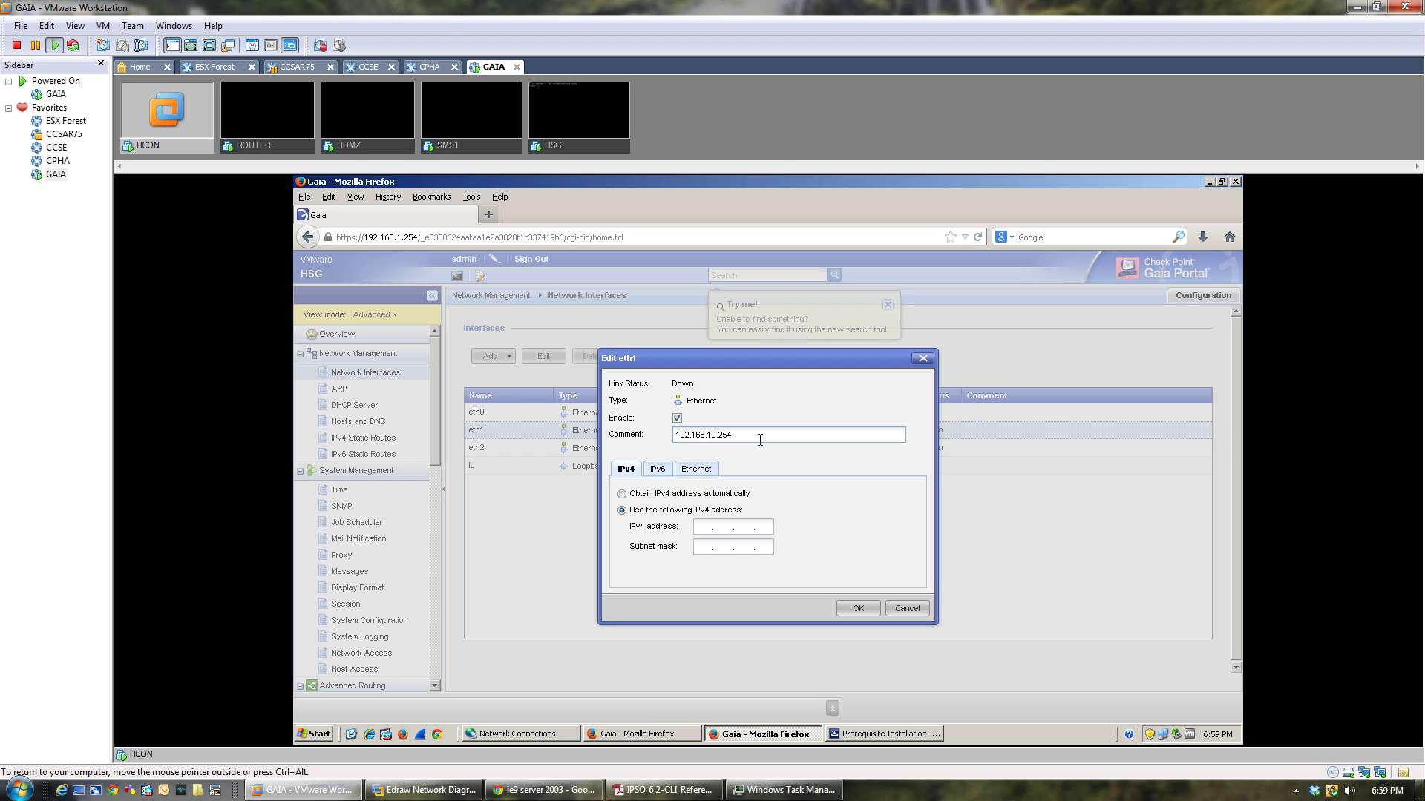
{"action": "left_click_drag", "start_coordinate": [757, 438], "coordinate": [634, 437]}
{"action": "key", "text": "BackSpace"}
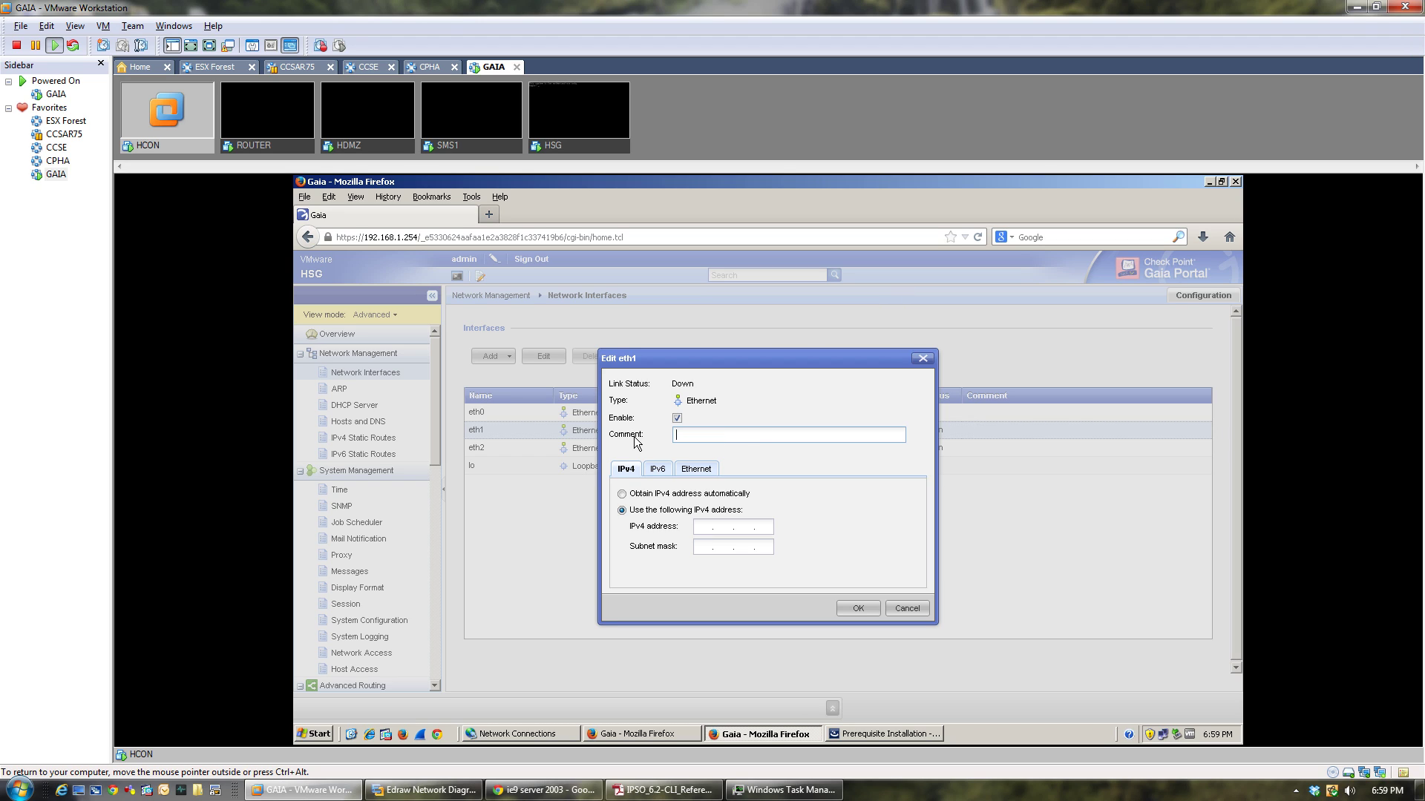
{"action": "left_click", "coordinate": [702, 526]}
{"action": "type", "text": "192 . 168 . 10 . 254"}
{"action": "left_click", "coordinate": [694, 546]}
{"action": "type", "text": "255.255.255.0"}
Add the comment HDMZ to eth1, review its IPv6 and Ethernet settings, and save.
{"action": "left_click", "coordinate": [720, 434]}
{"action": "type", "text": "HDMZ"}
{"action": "left_click", "coordinate": [657, 469]}
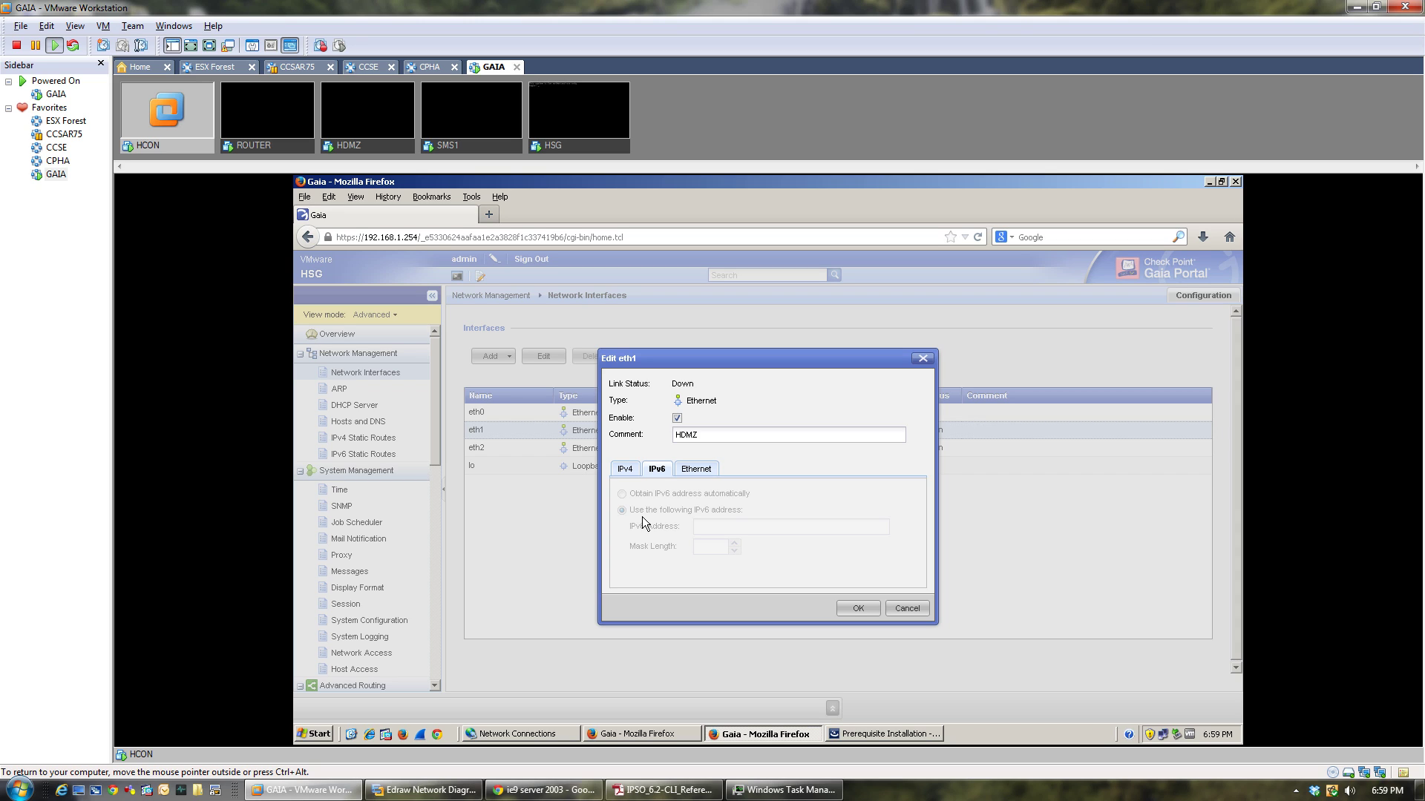
{"action": "left_click", "coordinate": [683, 475]}
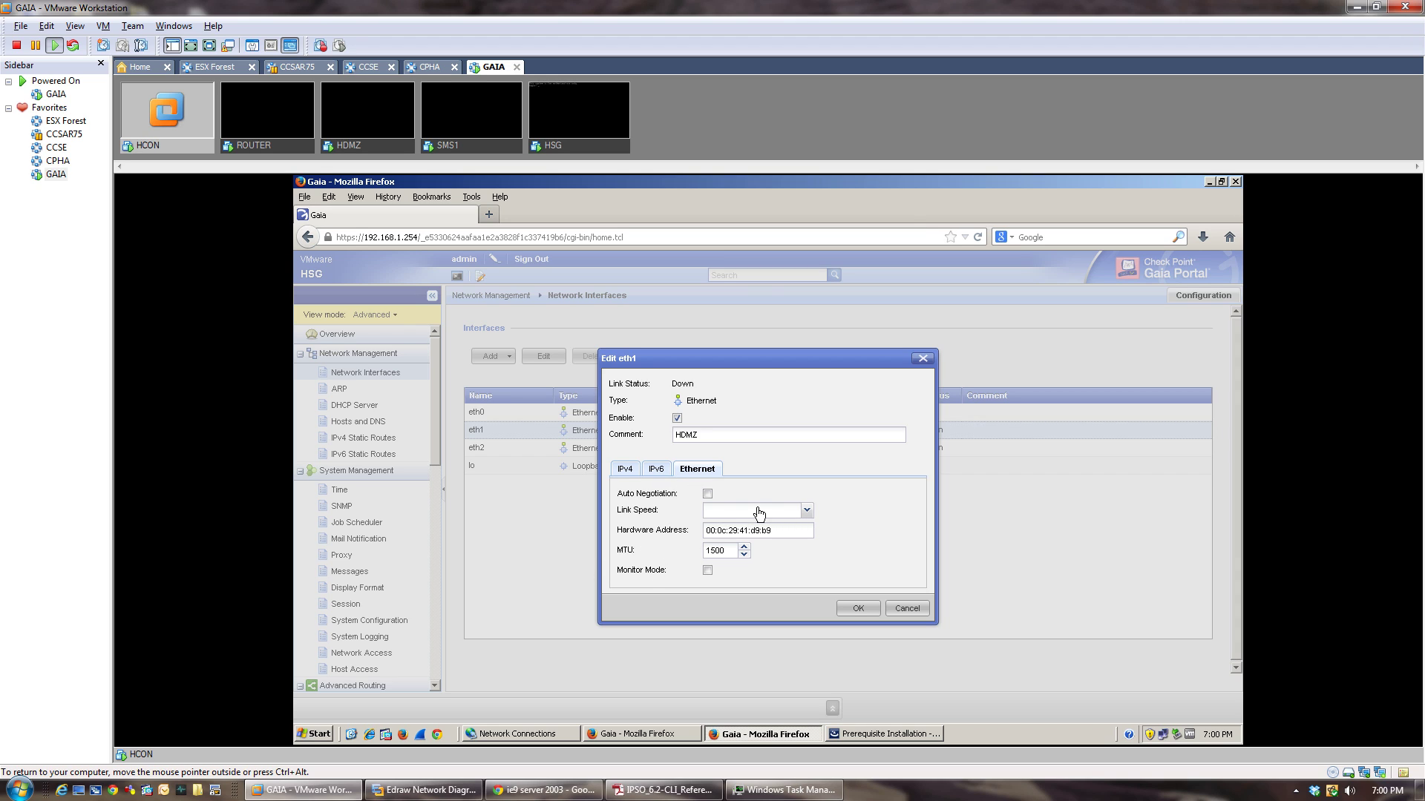
{"action": "left_click", "coordinate": [627, 471]}
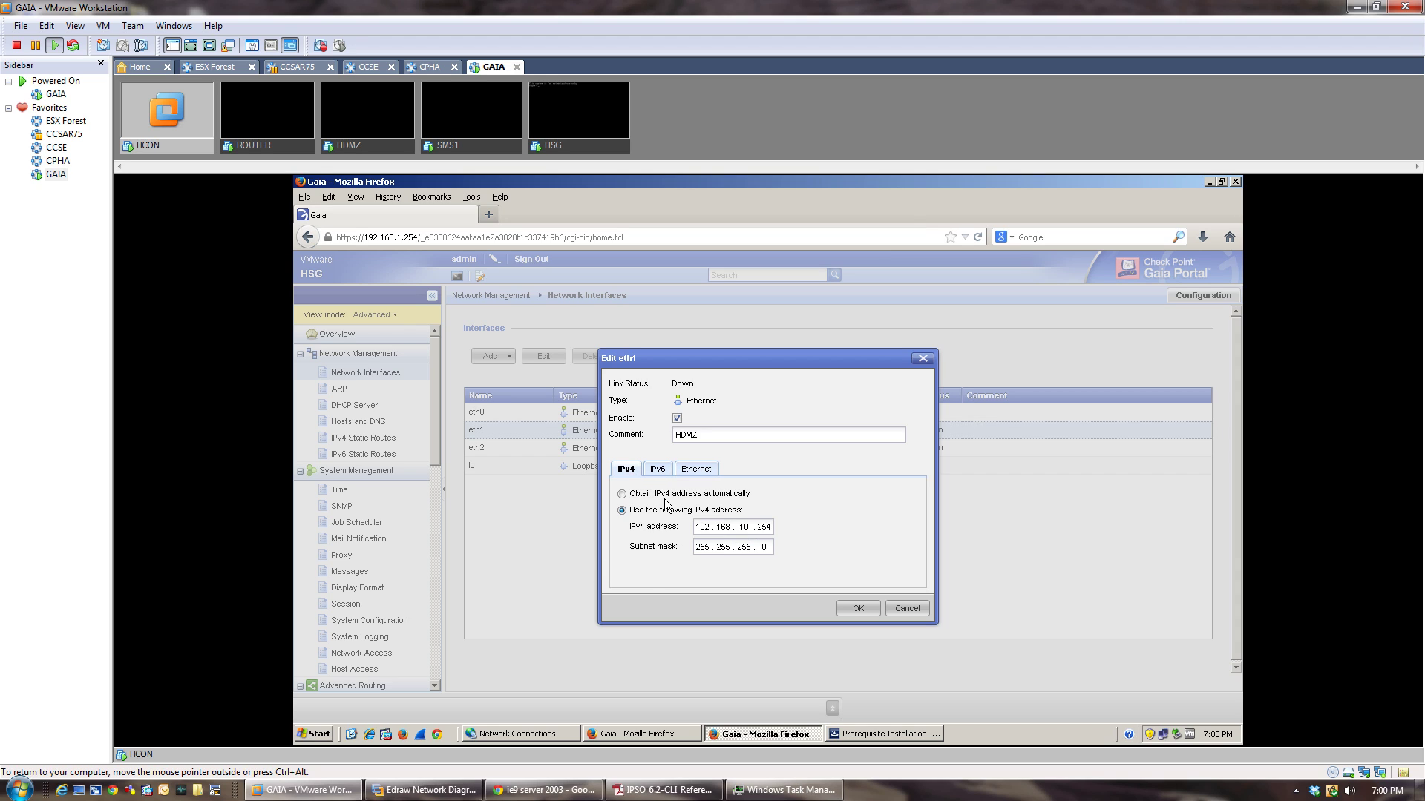
{"action": "left_click", "coordinate": [858, 609]}
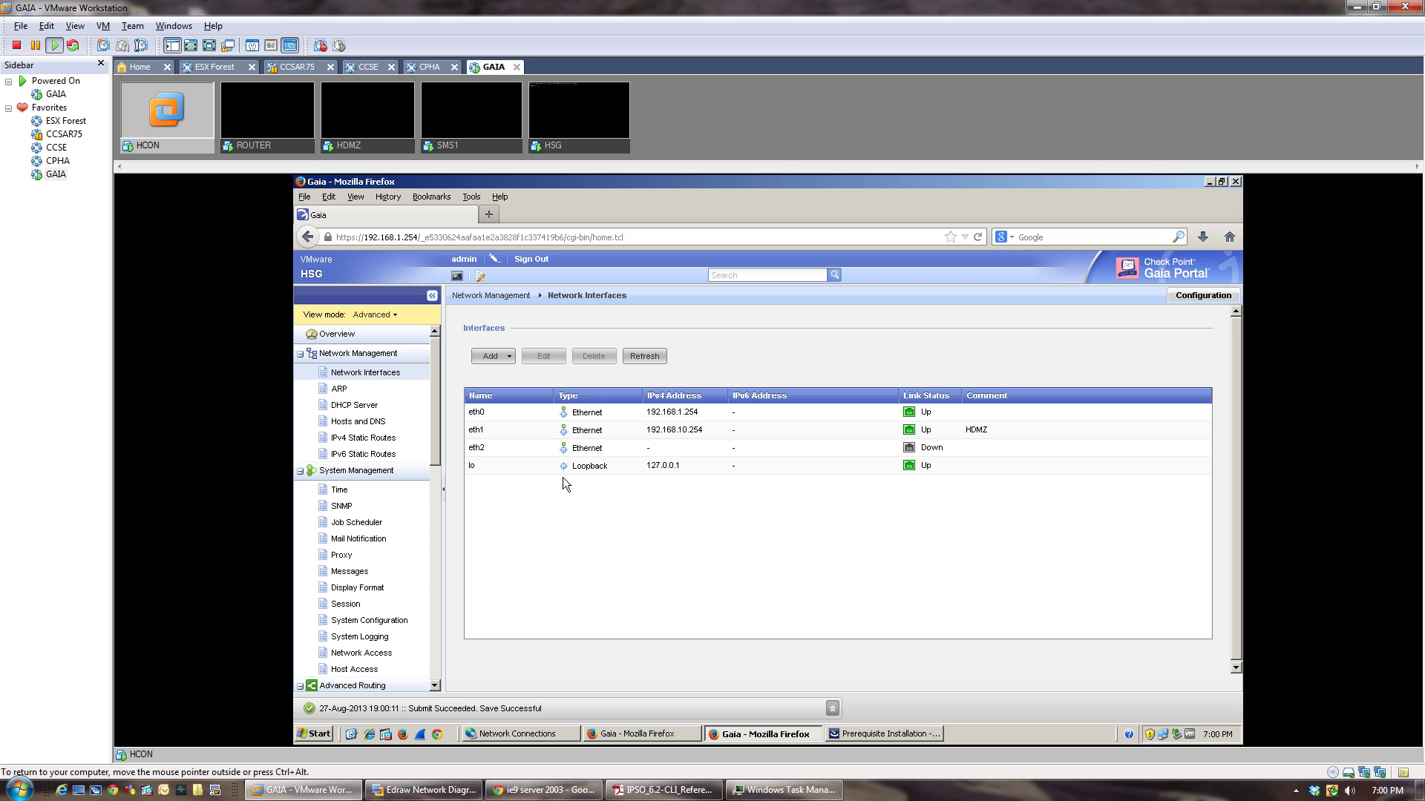
Fill in HSG's eth2 form: enabled, comment WAN, IPv4 200.20.2.1, mask 255.255.255.0.
{"action": "left_click", "coordinate": [476, 449]}
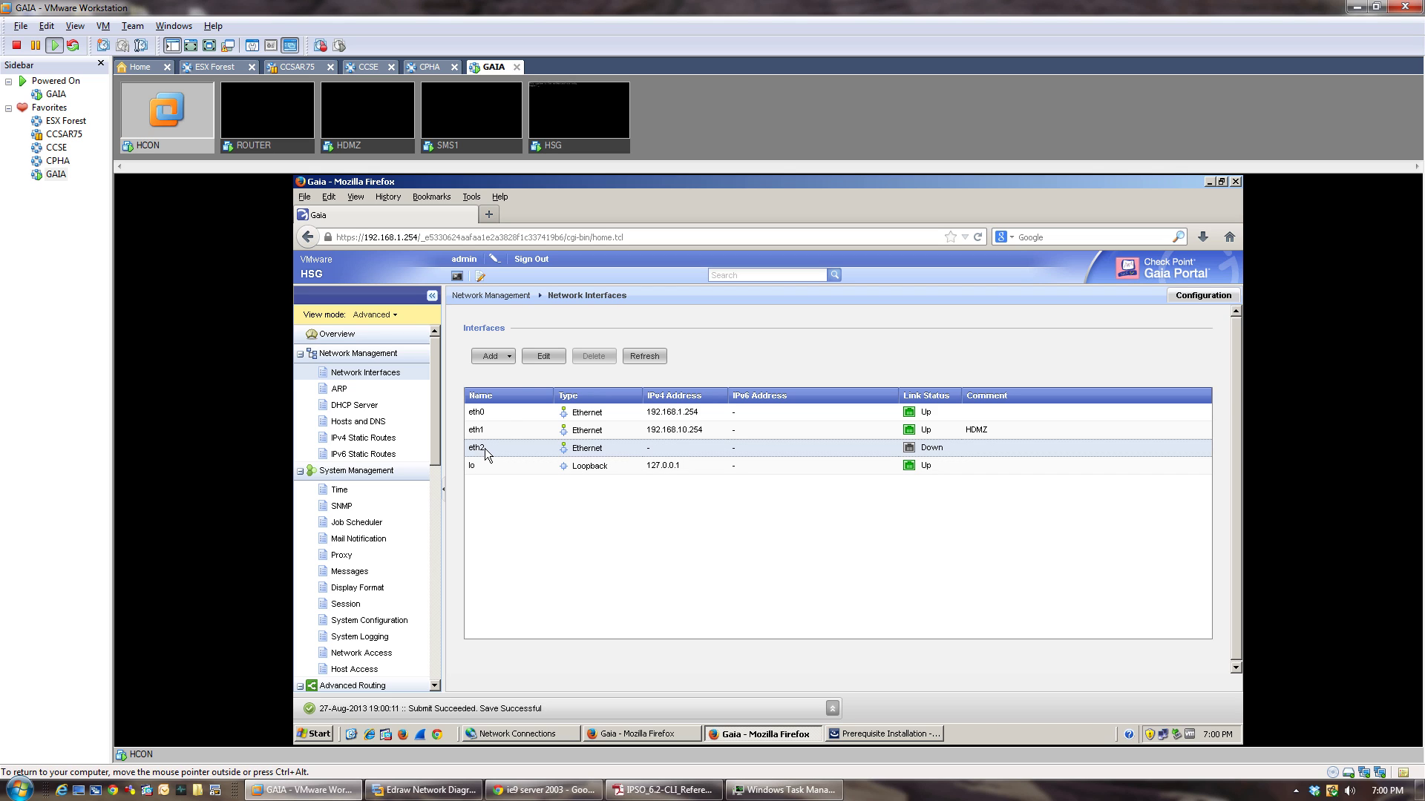
{"action": "left_click", "coordinate": [528, 361]}
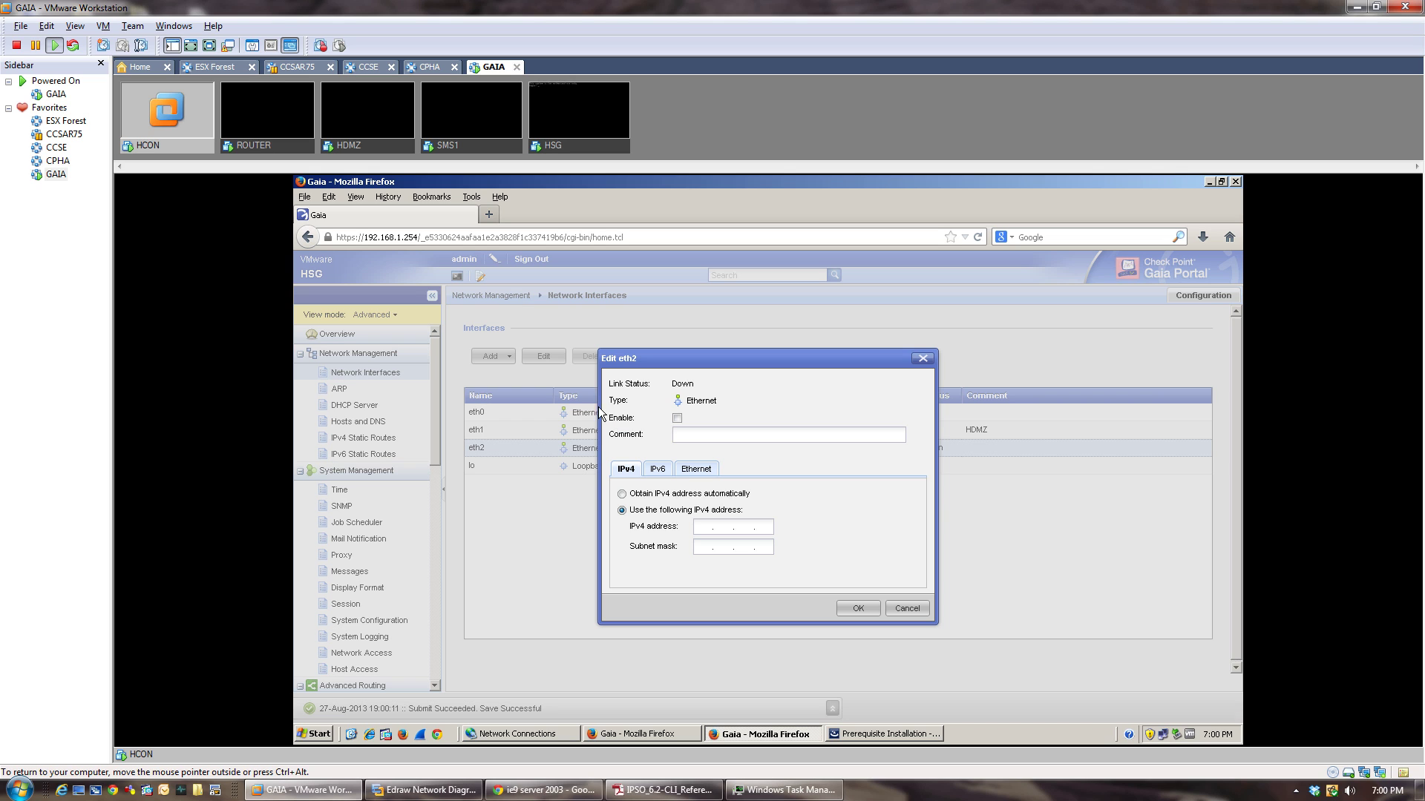
{"action": "left_click", "coordinate": [709, 434]}
{"action": "type", "text": "WAN"}
{"action": "left_click", "coordinate": [675, 417]}
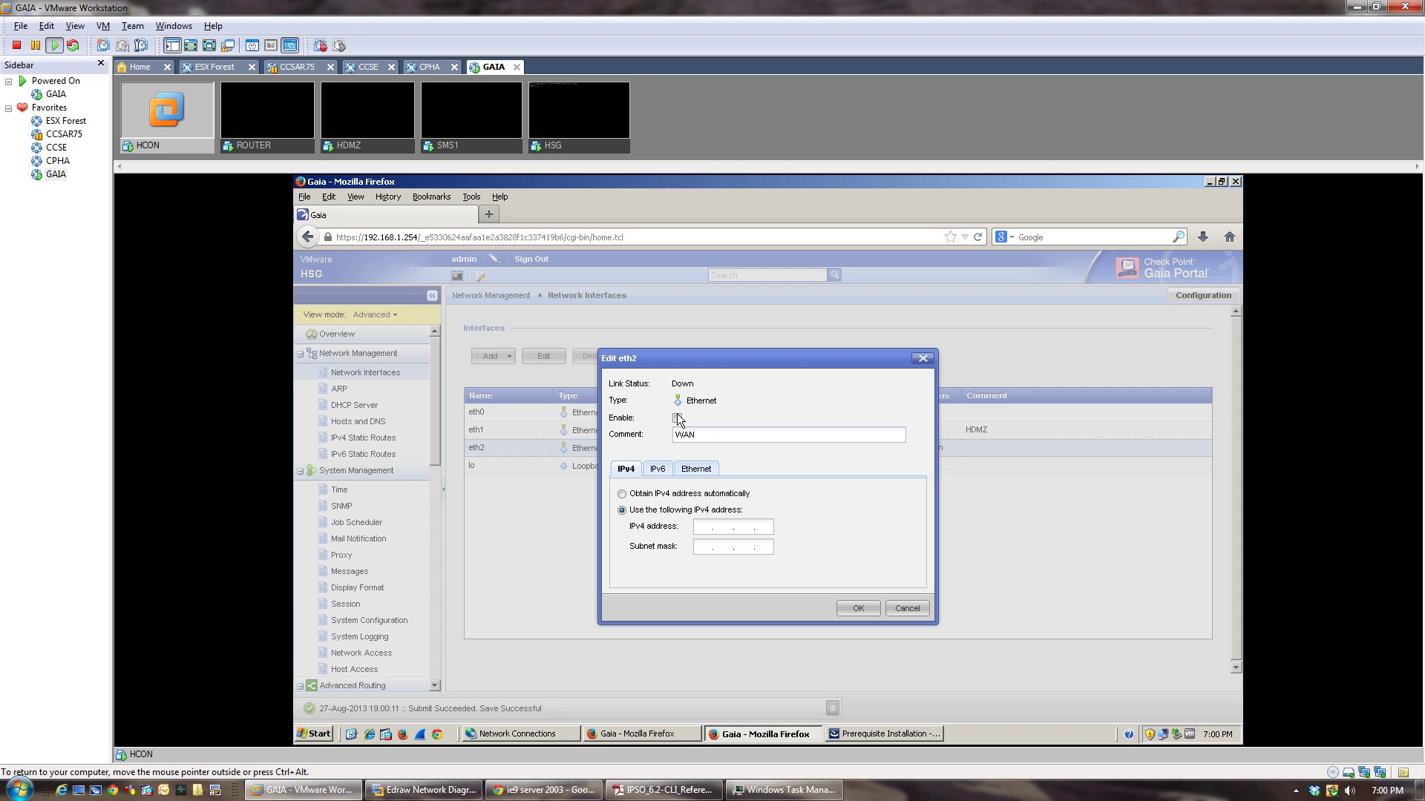
{"action": "left_click", "coordinate": [703, 524]}
{"action": "type", "text": "200"}
{"action": "type", "text": "255.255.255.2"}
{"action": "key", "text": "BackSpace"}
Check the Edraw topology, then save eth2 as 200.20.2.1 (WAN) and go to IPv4 Static Routes.
{"action": "left_click", "coordinate": [430, 790]}
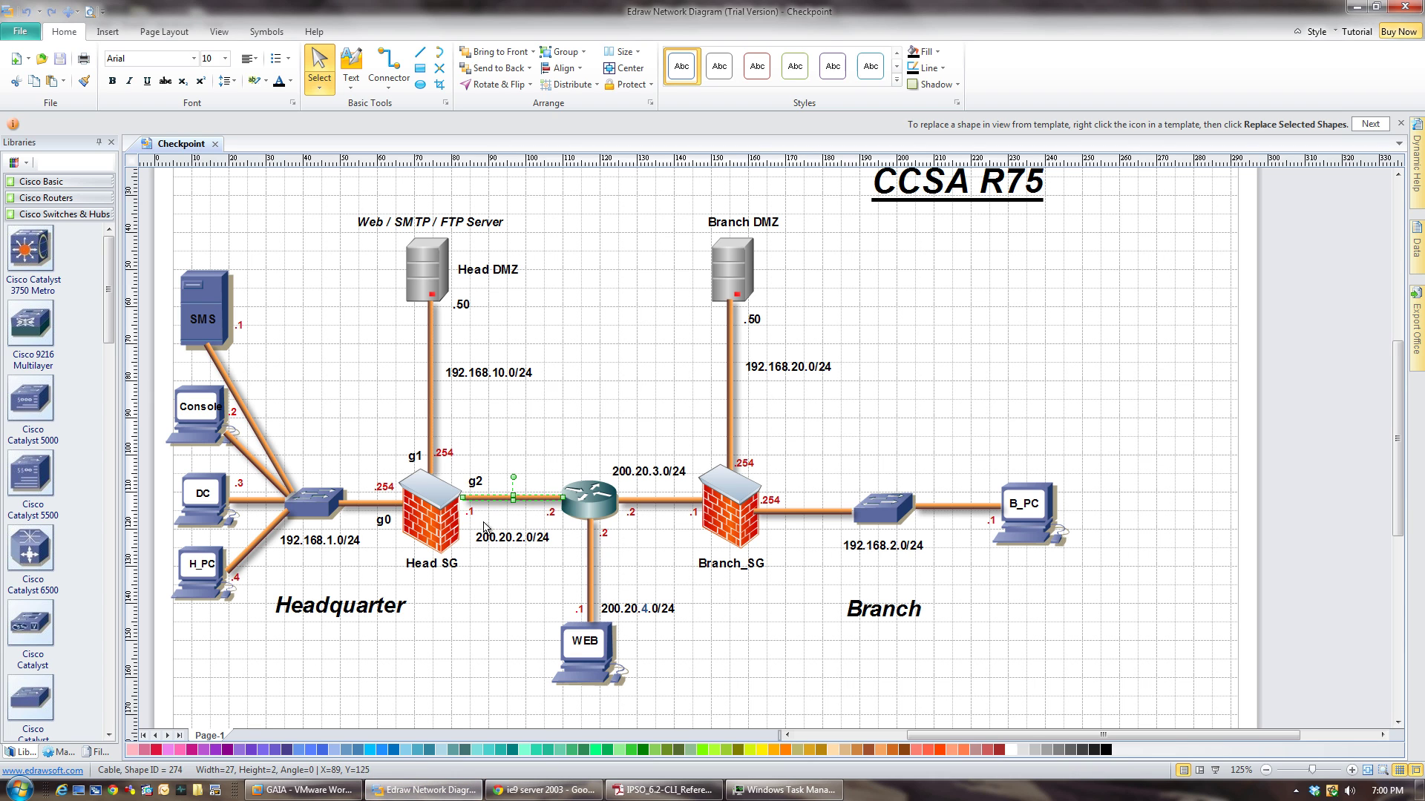
{"action": "key", "text": "alt+Tab"}
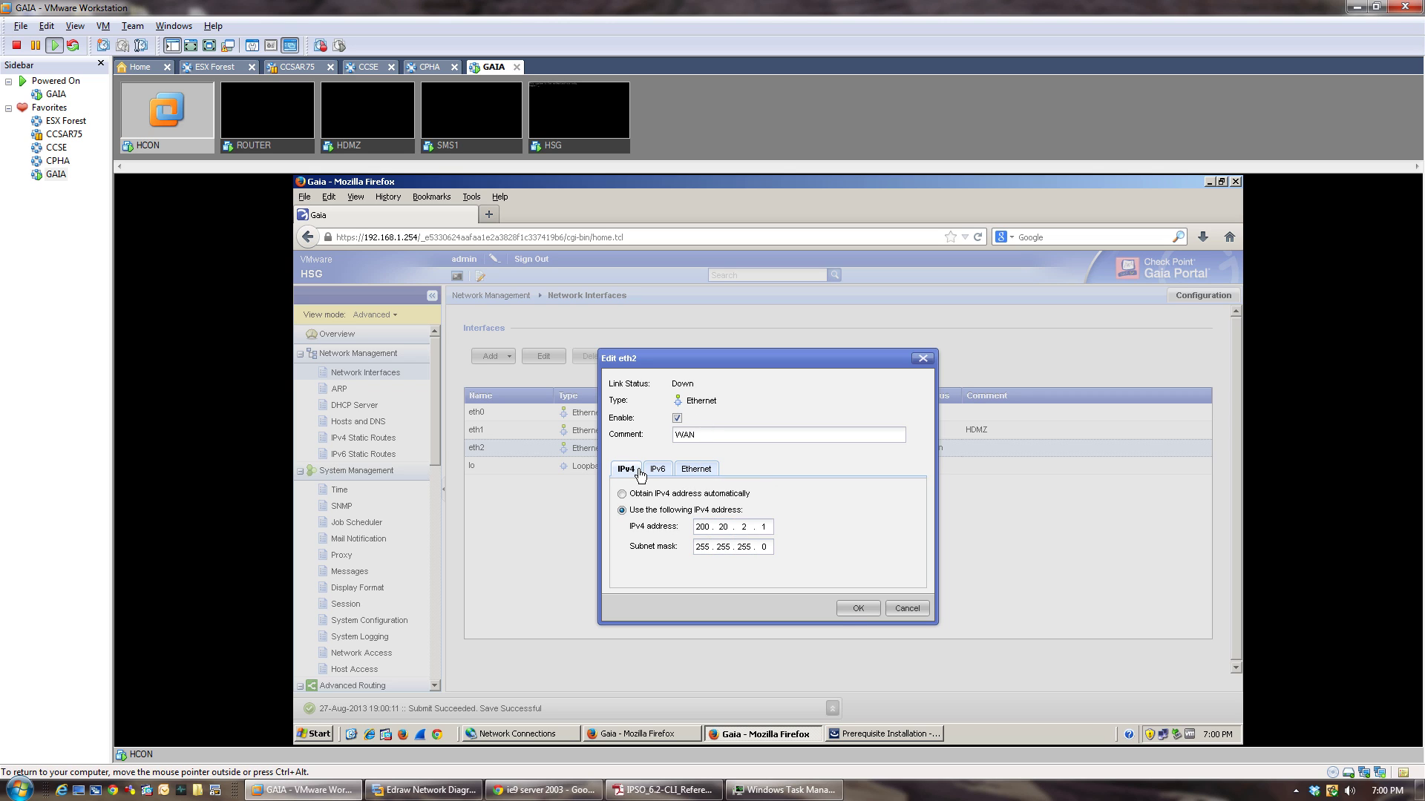
{"action": "left_click", "coordinate": [855, 610]}
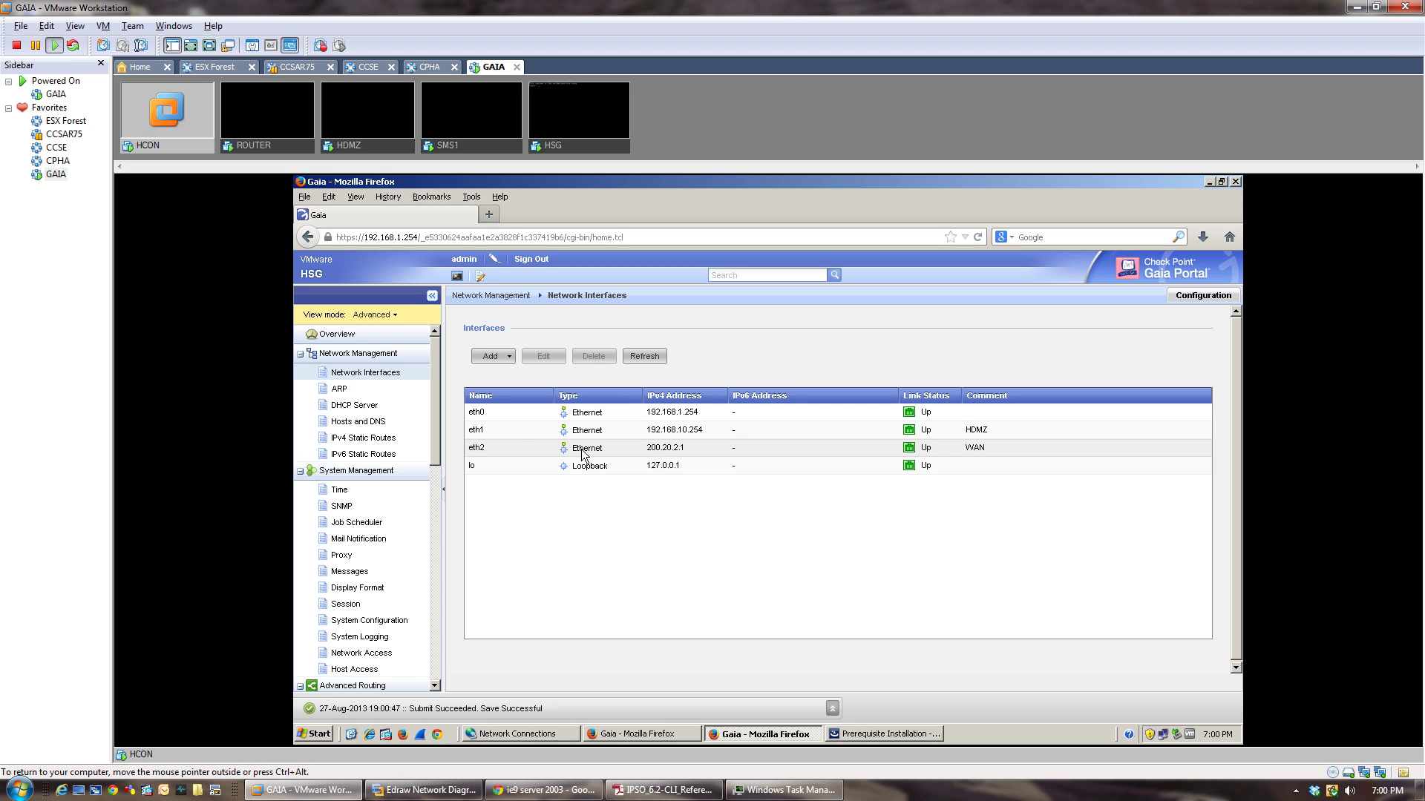
{"action": "left_click", "coordinate": [368, 440]}
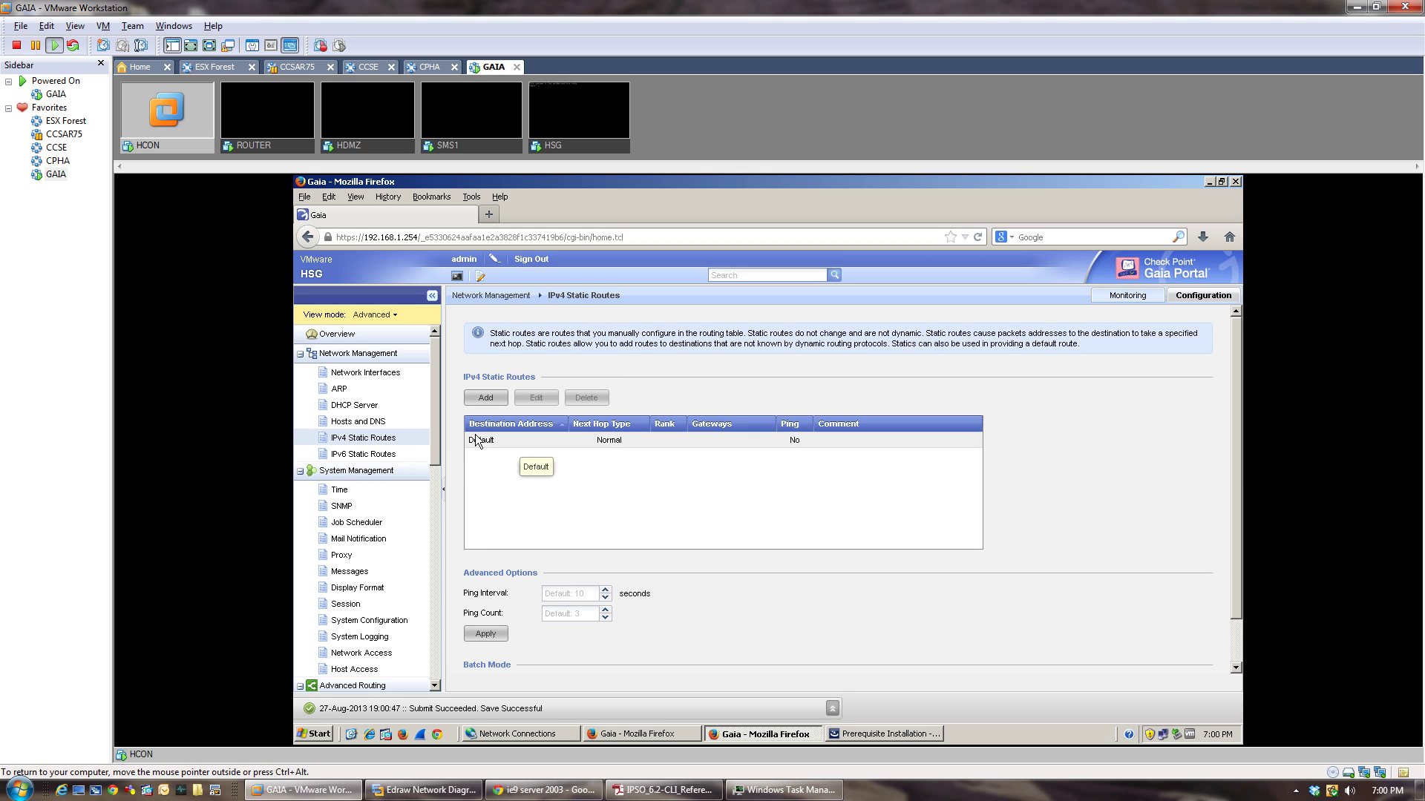
Give the Default IPv4 route a Normal next hop with gateway 200.20.2.2 and save it.
{"action": "left_click", "coordinate": [518, 443]}
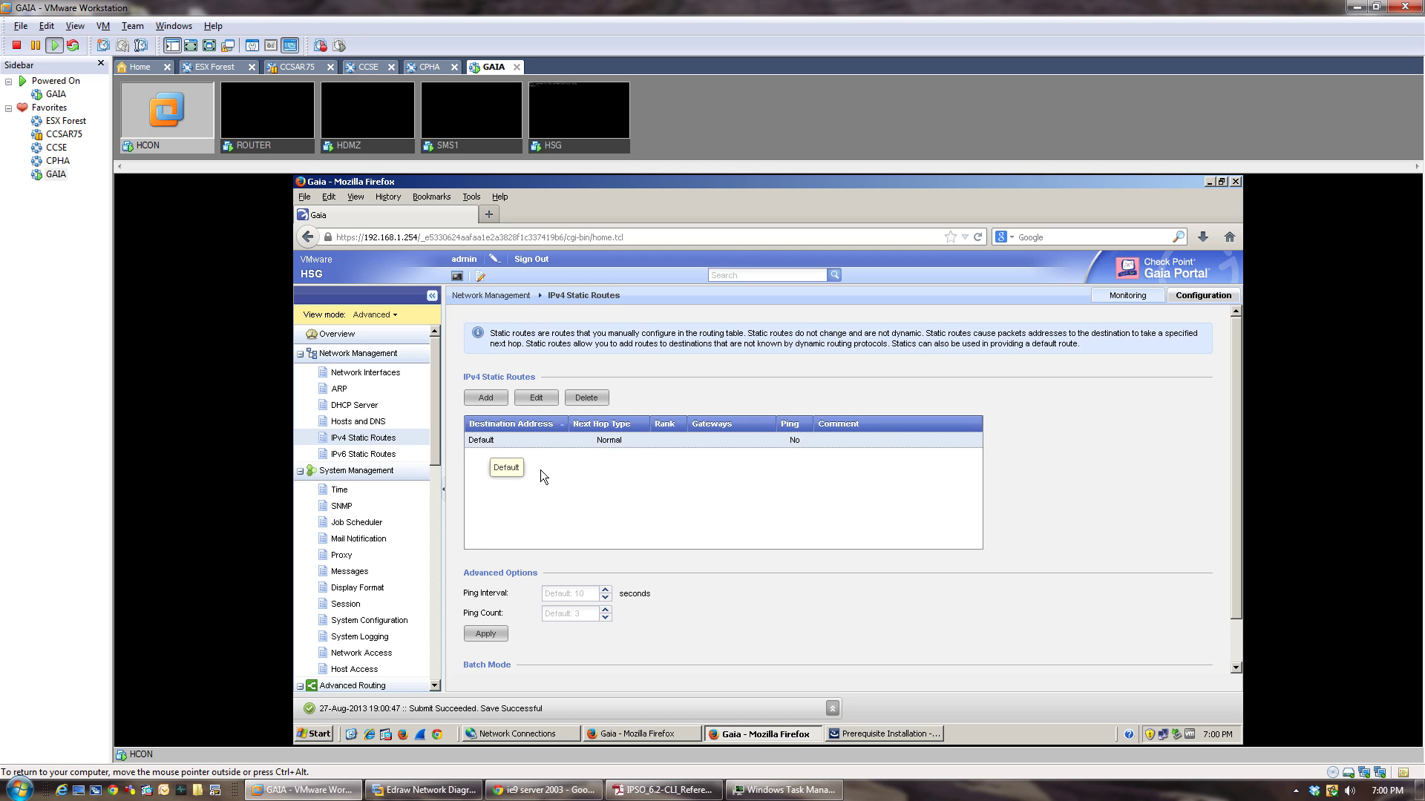
{"action": "left_click", "coordinate": [535, 401]}
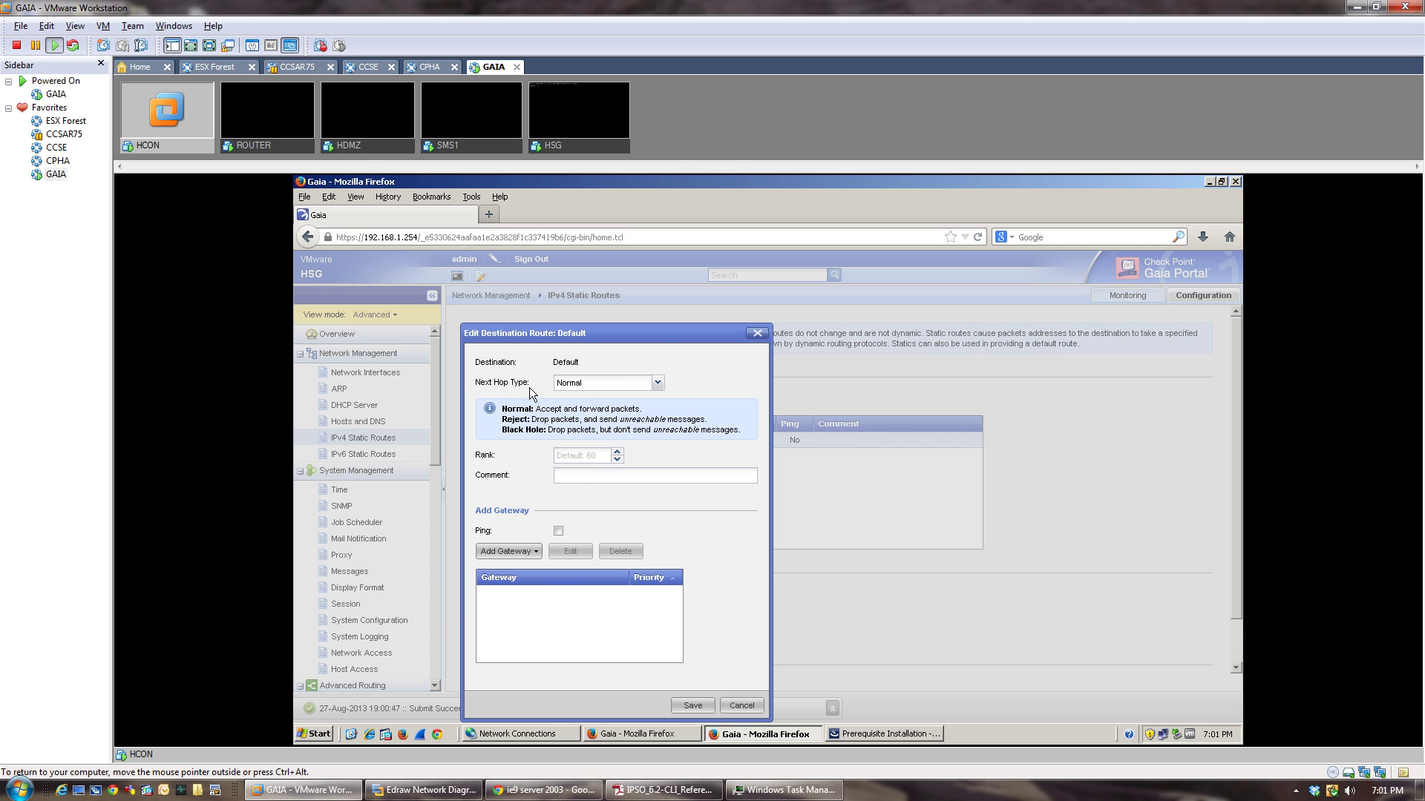
{"action": "left_click", "coordinate": [658, 383]}
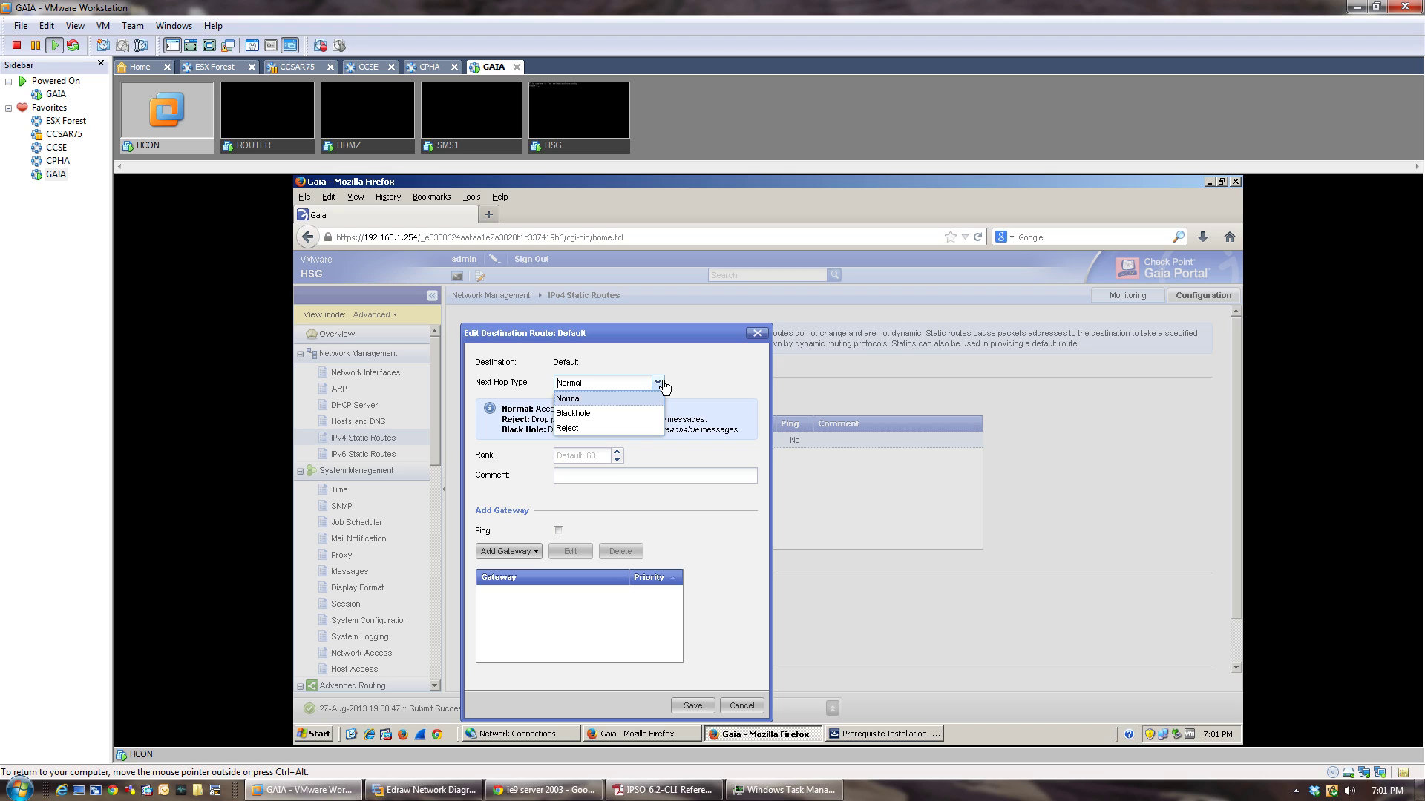
{"action": "left_click", "coordinate": [711, 363]}
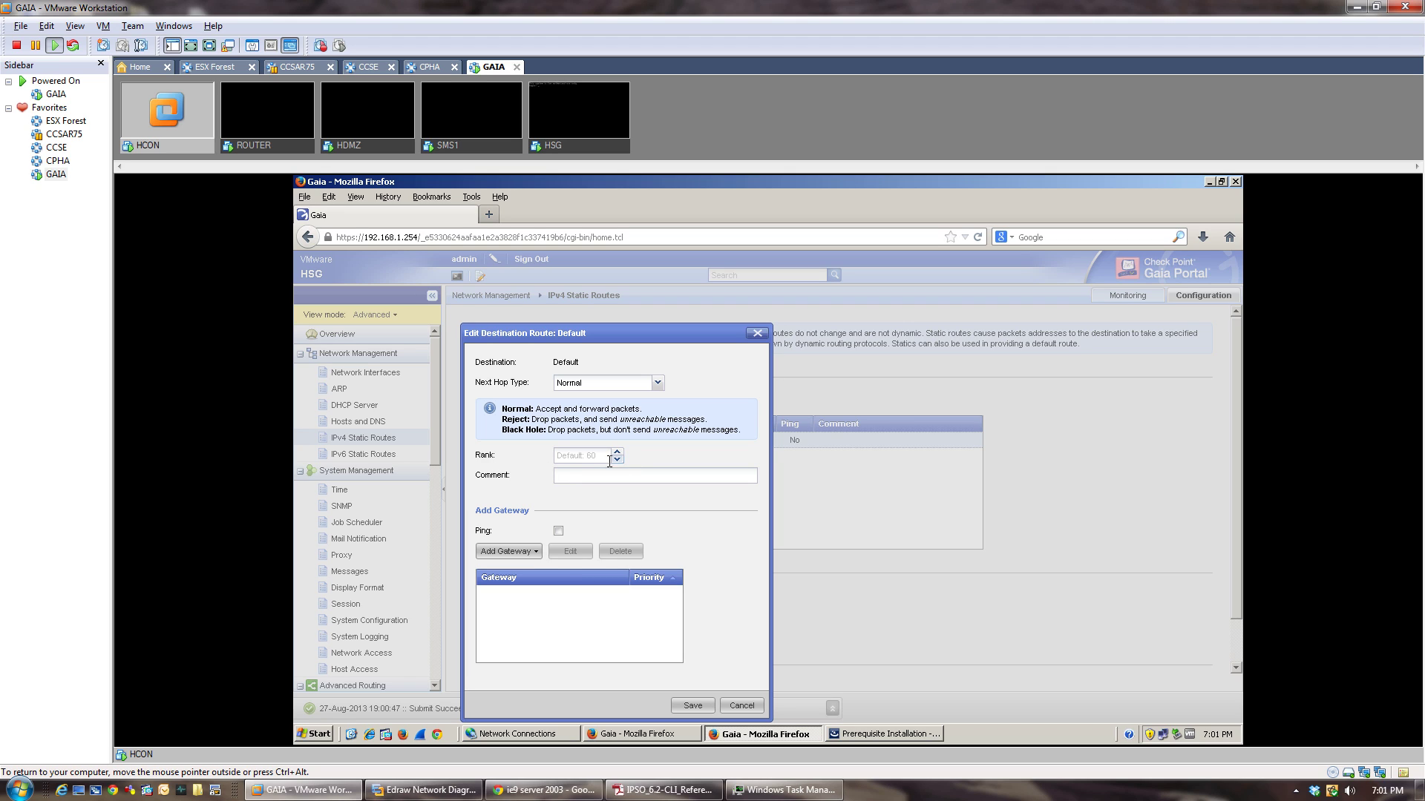
{"action": "left_click", "coordinate": [533, 553]}
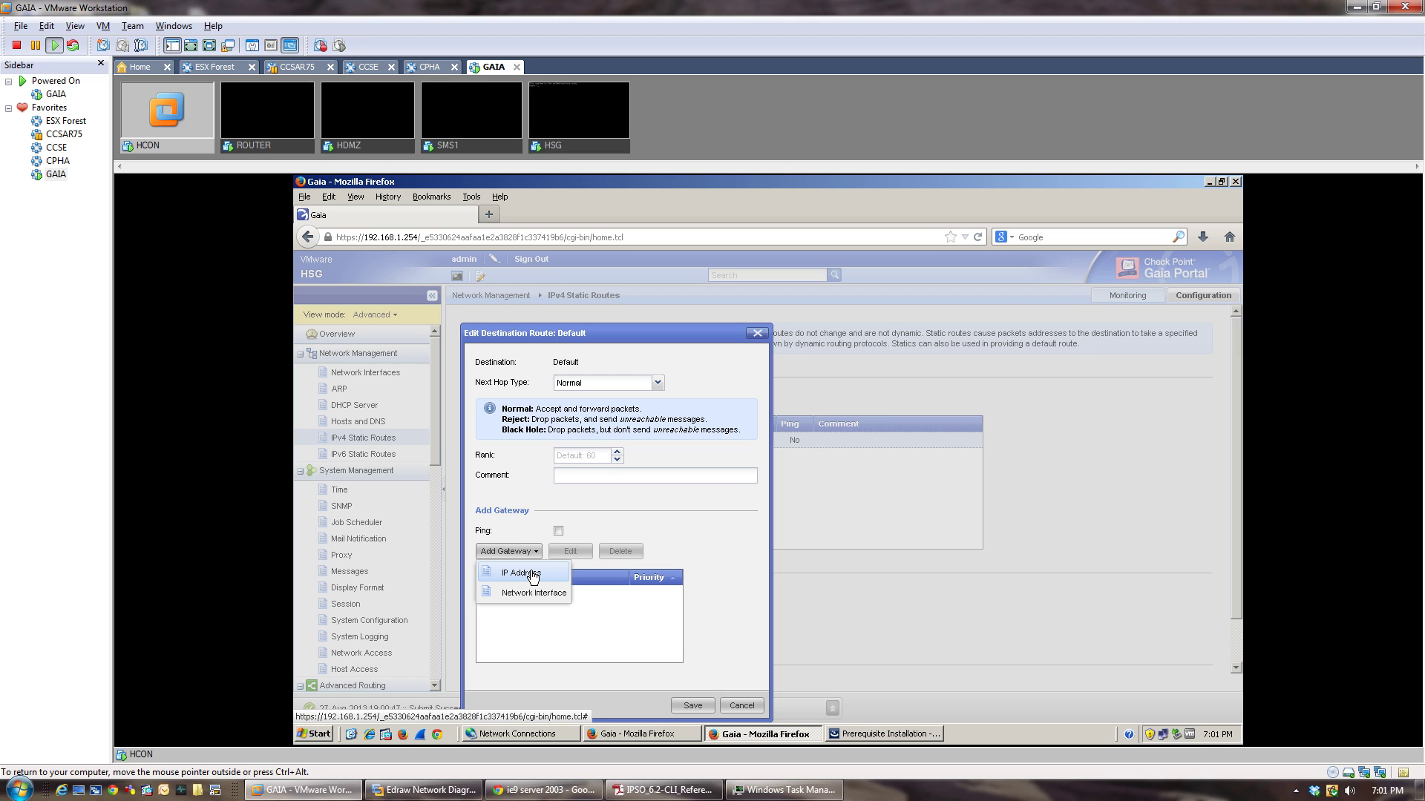
{"action": "left_click", "coordinate": [532, 574]}
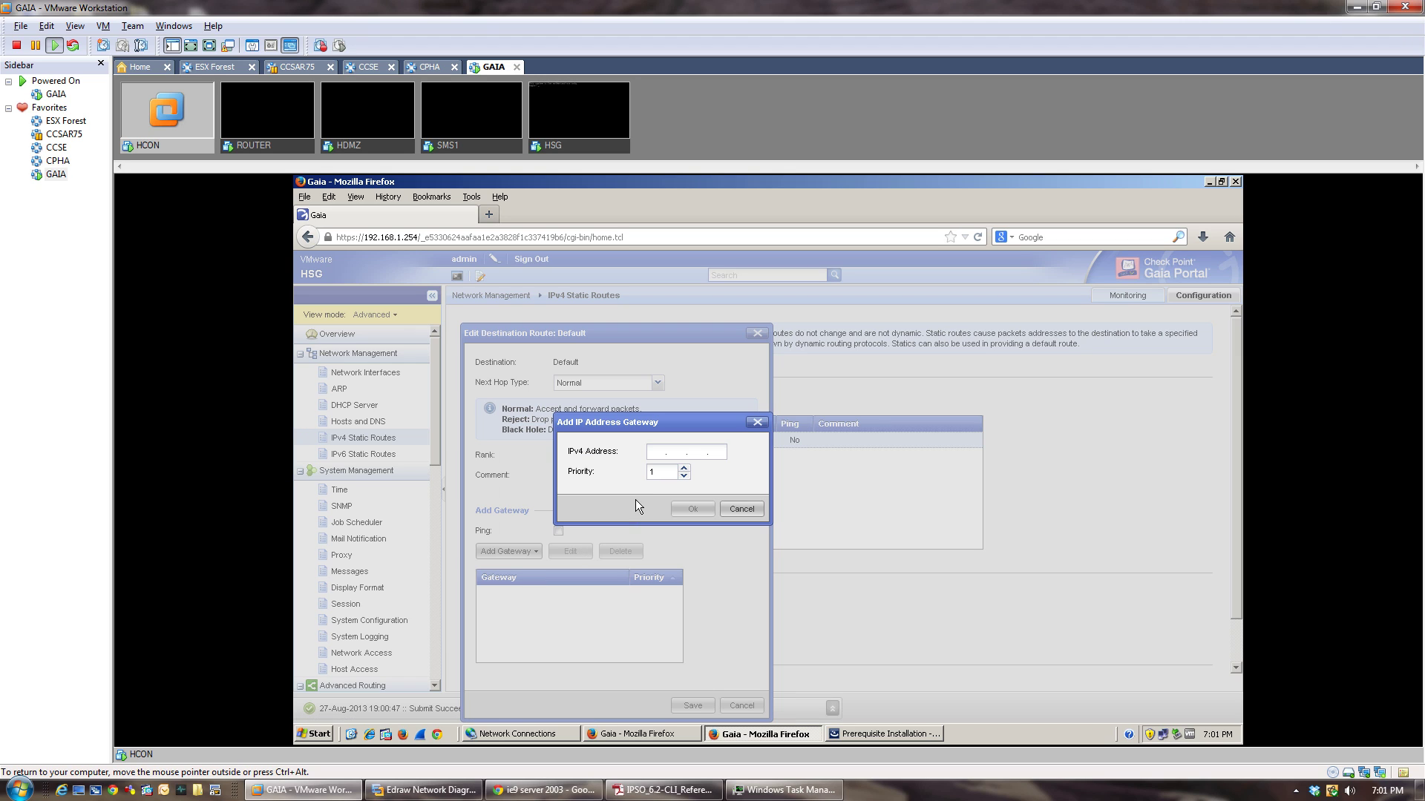
{"action": "type", "text": "200.20.2.2"}
{"action": "left_click", "coordinate": [689, 507]}
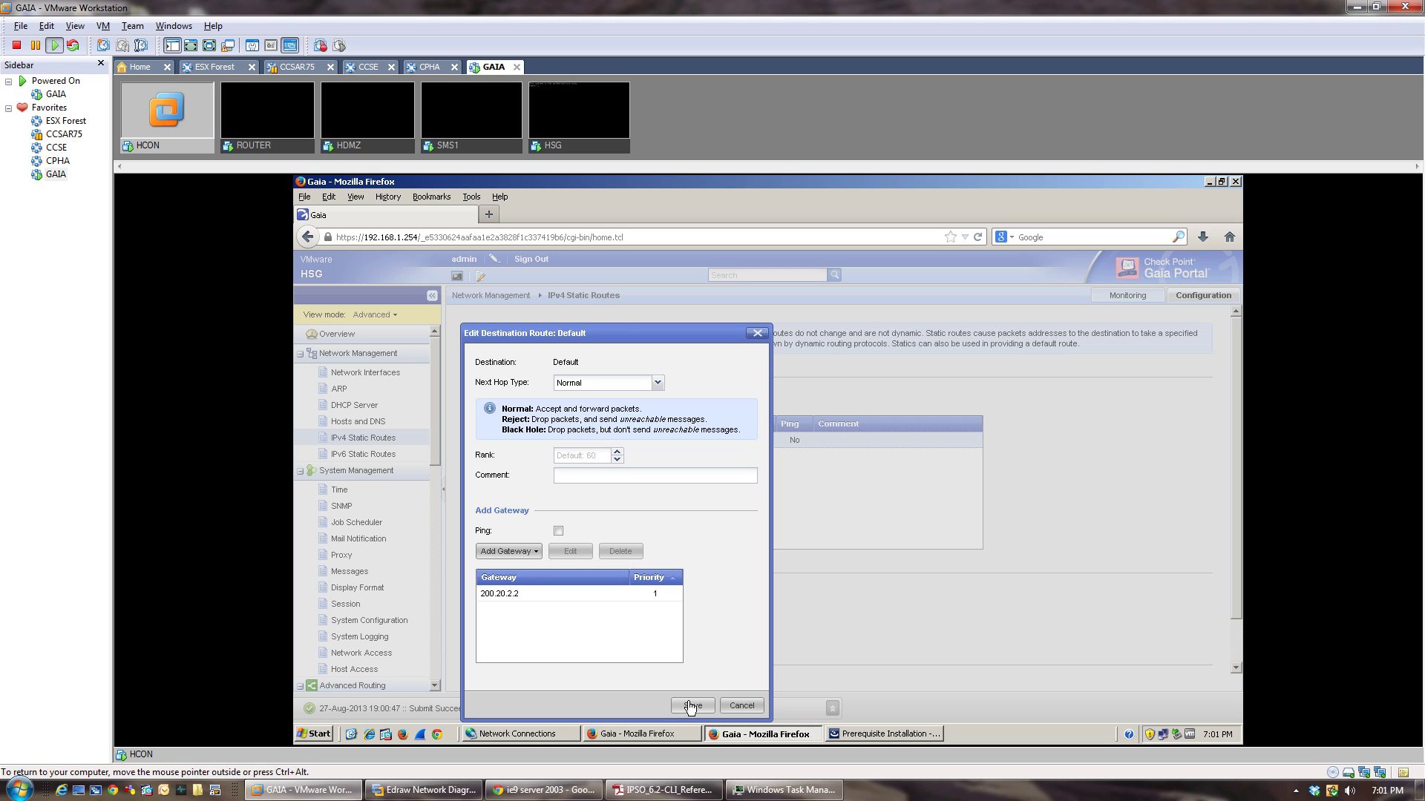
{"action": "left_click", "coordinate": [690, 705]}
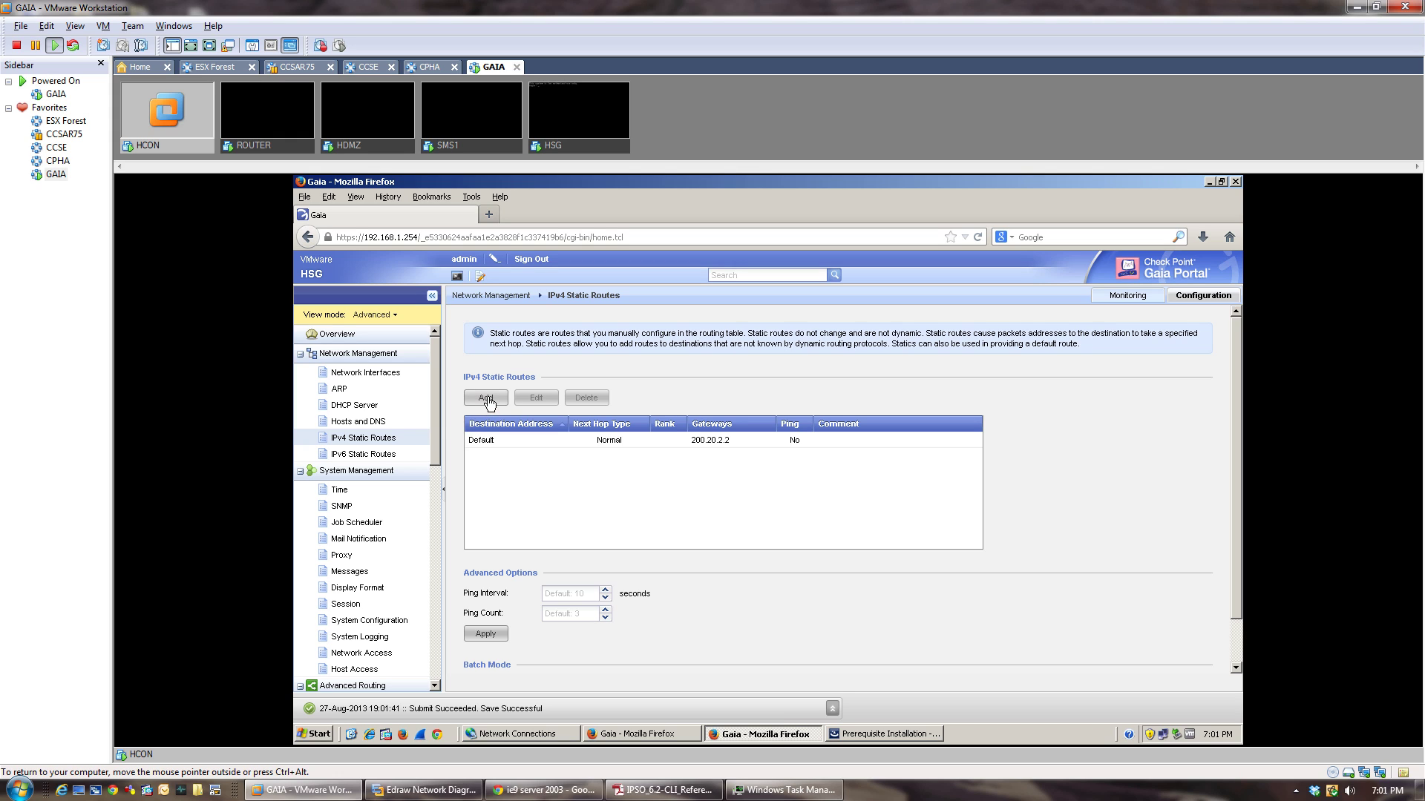
{"action": "left_click", "coordinate": [392, 373]}
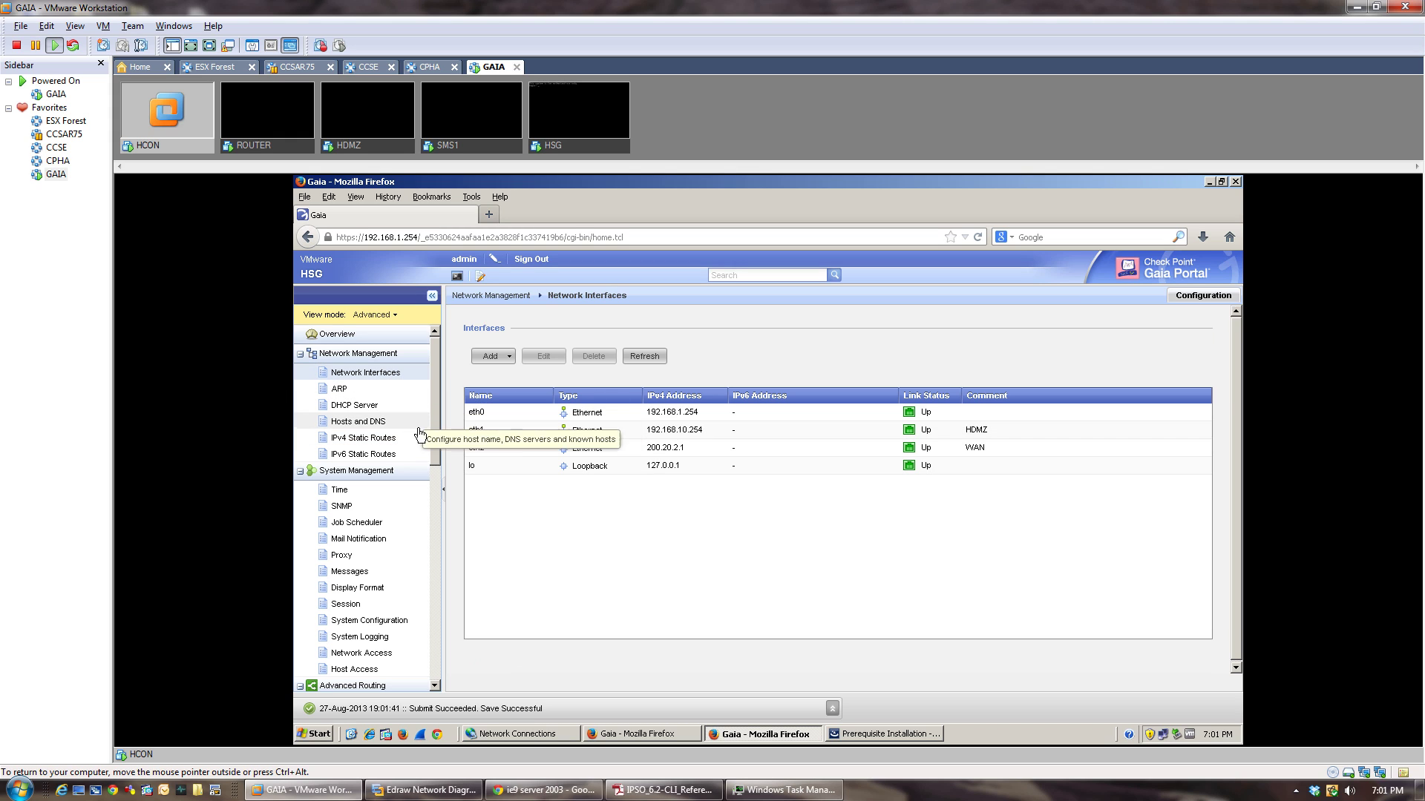
Look over the Add interface choices, then the Time and SNMP settings pages.
{"action": "left_click", "coordinate": [505, 358]}
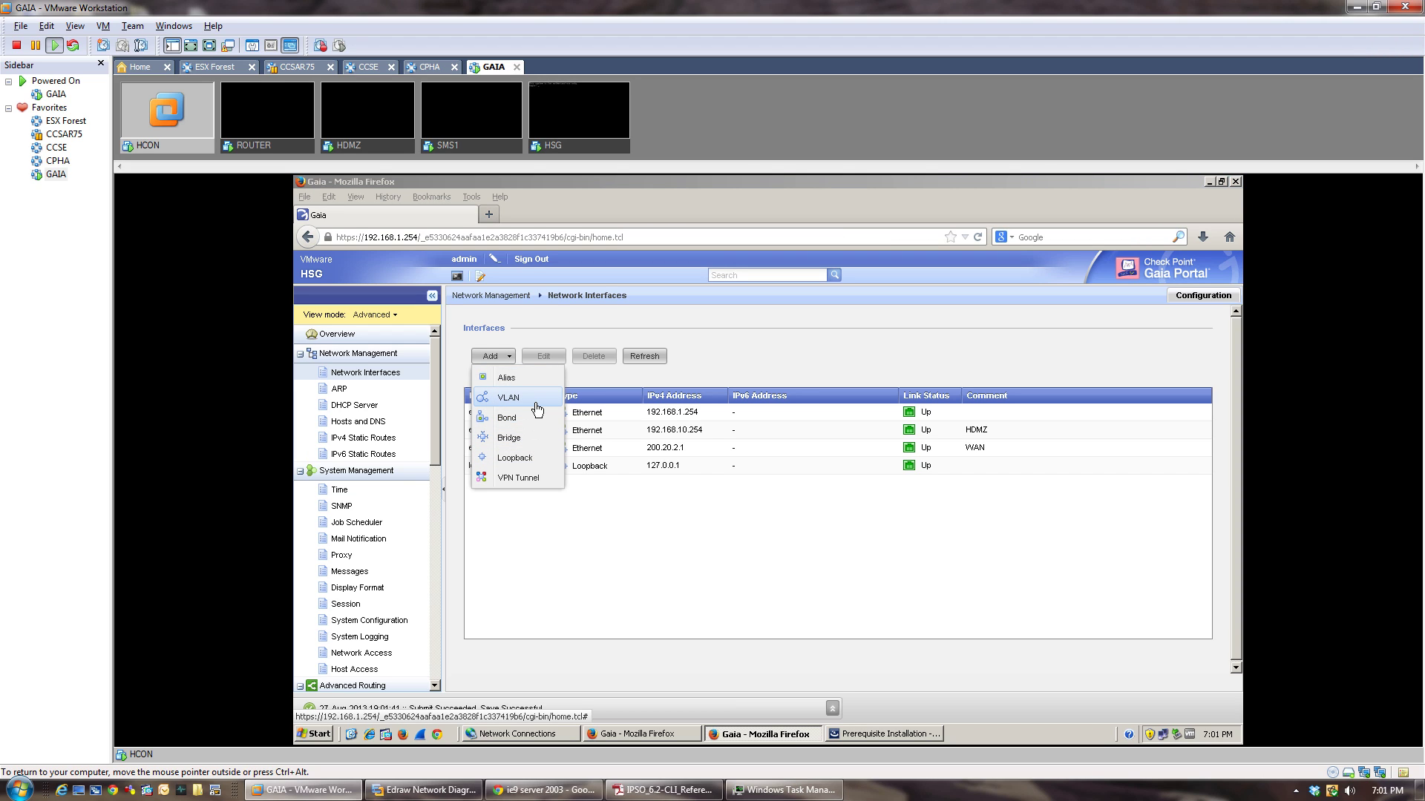
{"action": "left_click", "coordinate": [431, 387]}
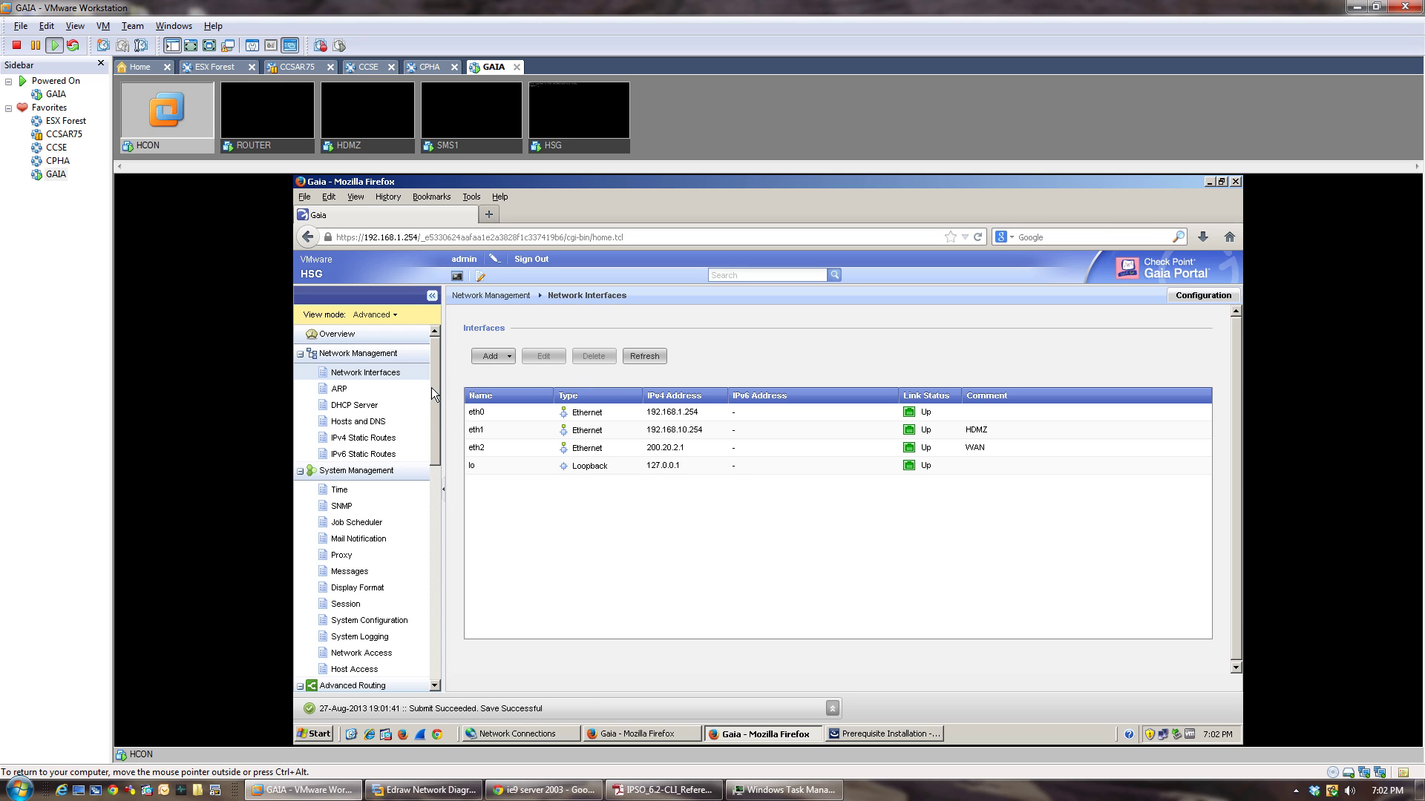
{"action": "left_click_drag", "start_coordinate": [431, 387], "coordinate": [434, 432]}
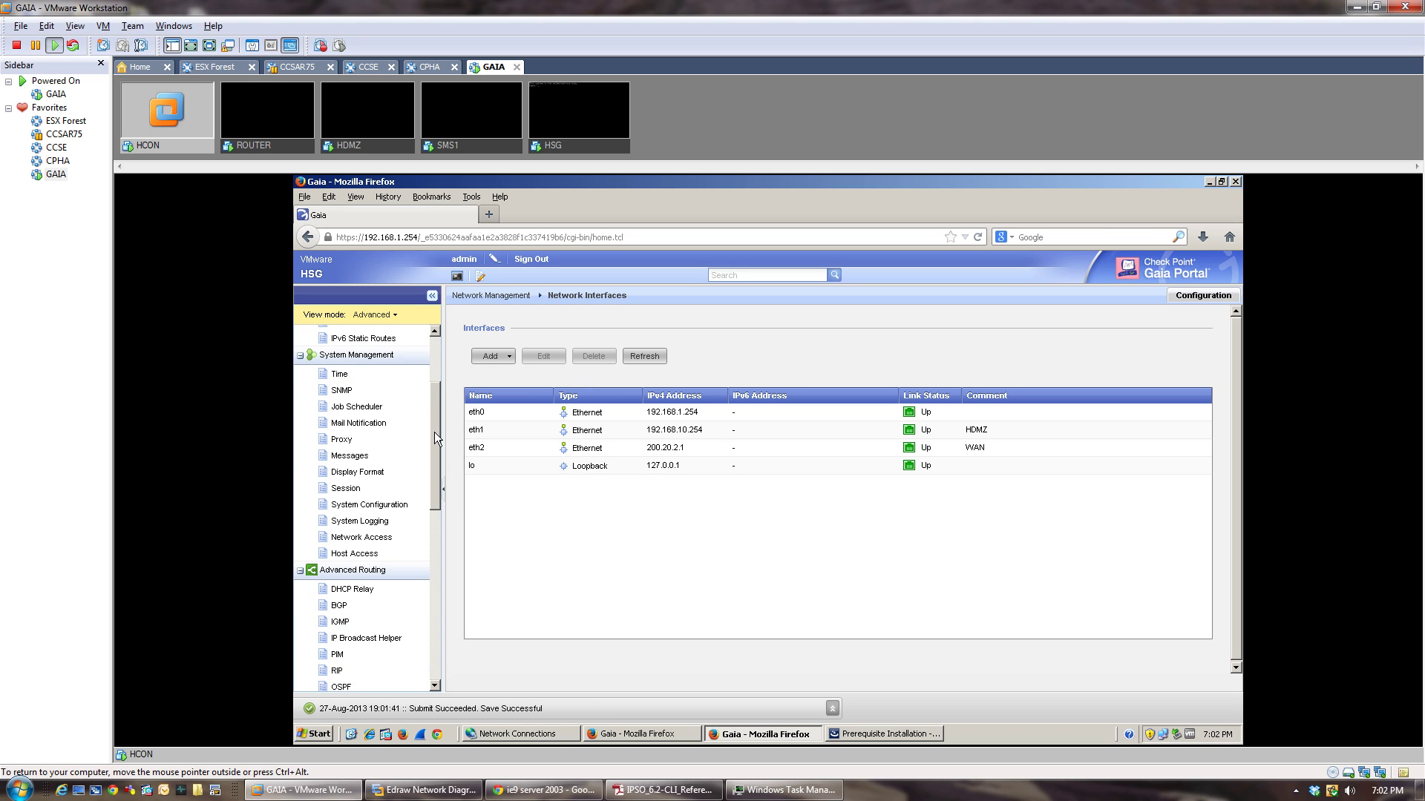
{"action": "left_click", "coordinate": [337, 376]}
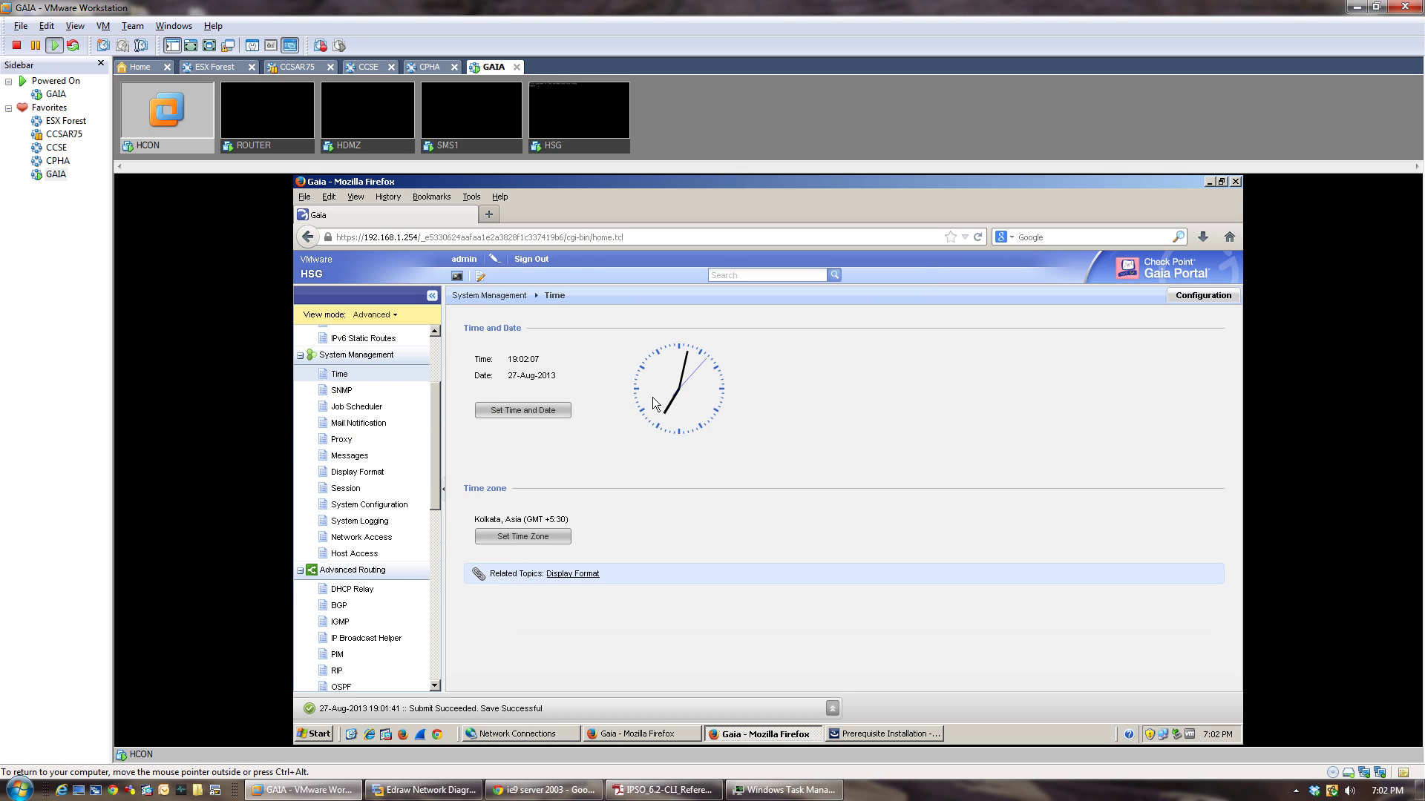
{"action": "left_click", "coordinate": [340, 391]}
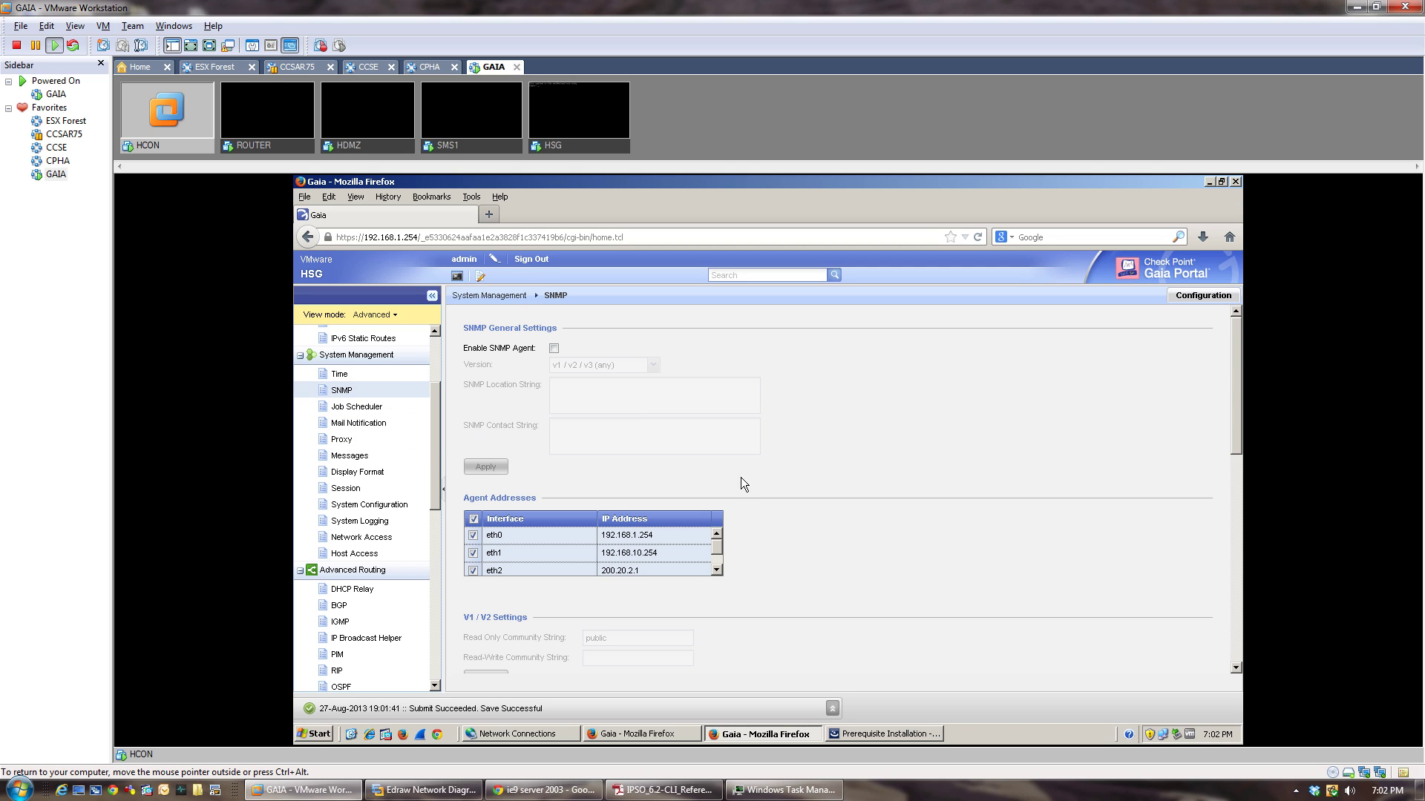
{"action": "scroll", "coordinate": [718, 550], "scroll_direction": "down", "scroll_amount": 1}
{"action": "scroll", "coordinate": [724, 564], "scroll_direction": "up", "scroll_amount": 1}
Review the login banner Messages page and bring the .NET 2.0 SP2 prerequisite installer forward.
{"action": "left_click", "coordinate": [361, 460]}
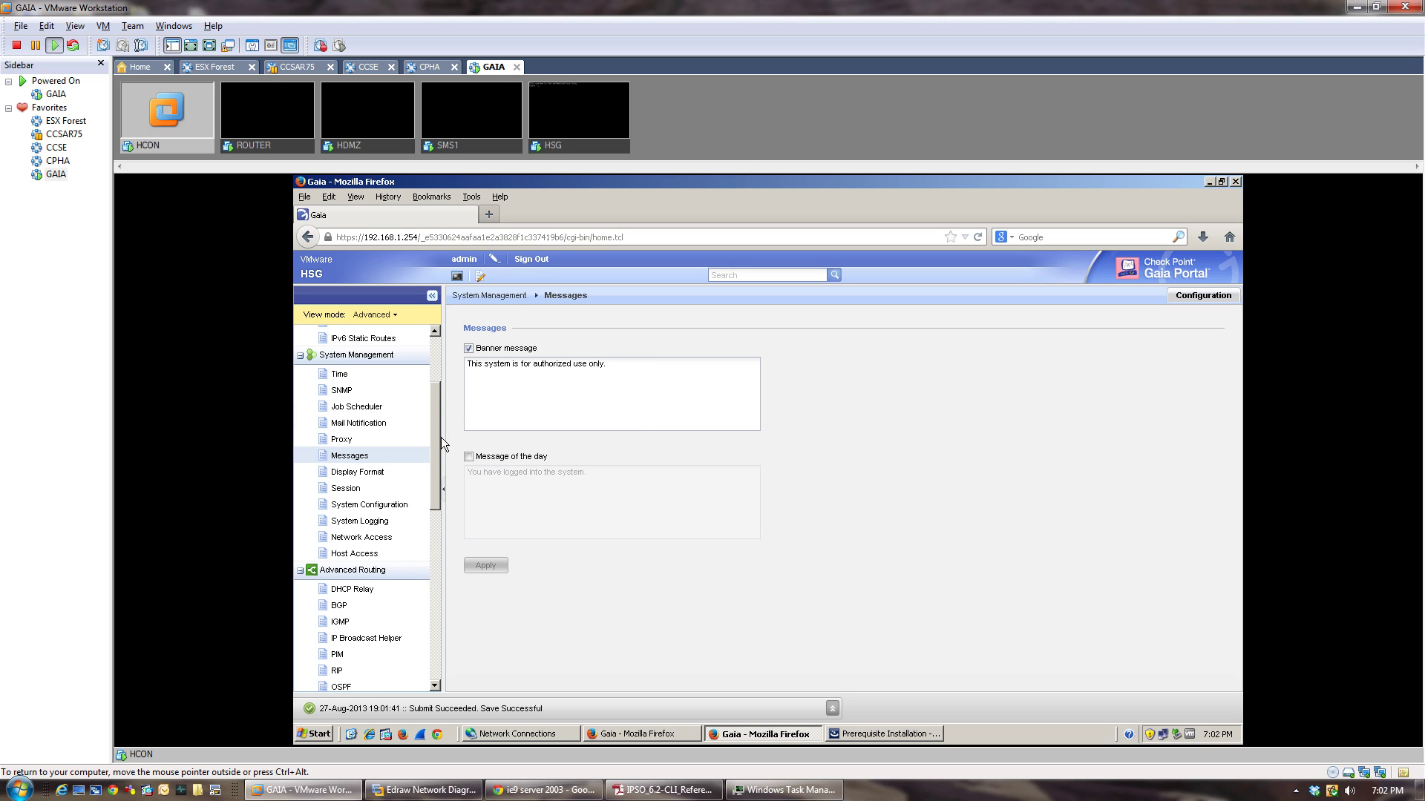
{"action": "scroll", "coordinate": [435, 437], "scroll_direction": "down", "scroll_amount": 5}
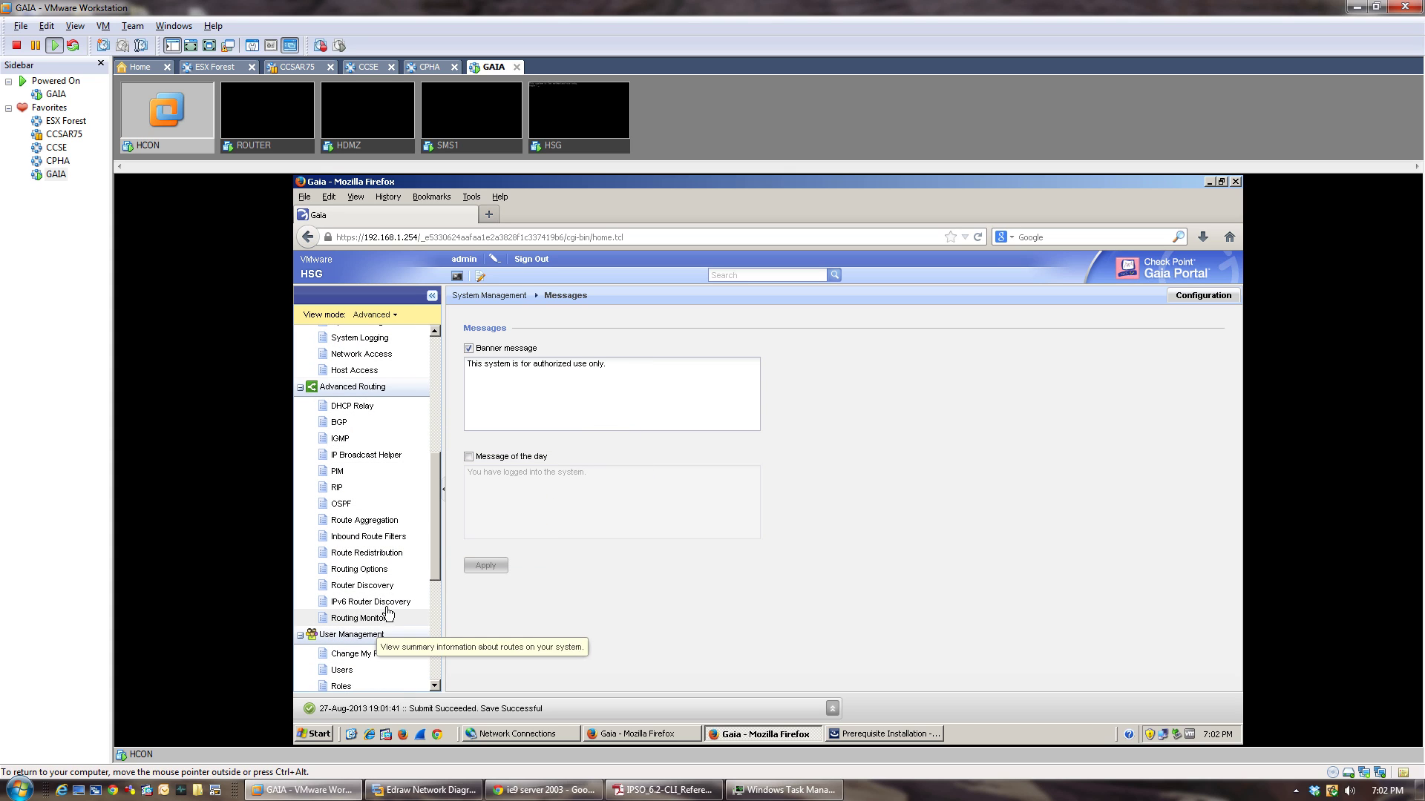
{"action": "left_click_drag", "start_coordinate": [438, 506], "coordinate": [433, 592]}
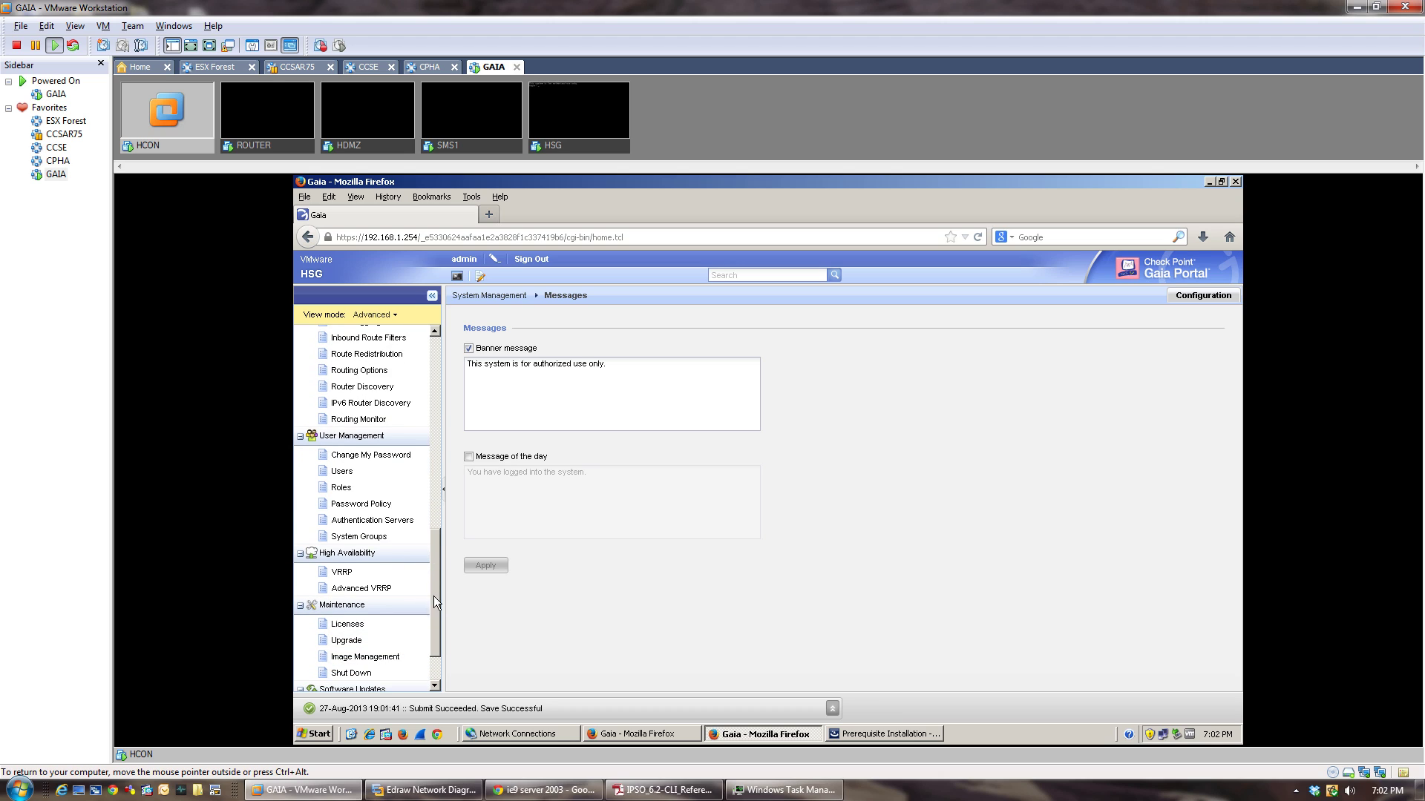
{"action": "left_click_drag", "start_coordinate": [438, 431], "coordinate": [438, 435]}
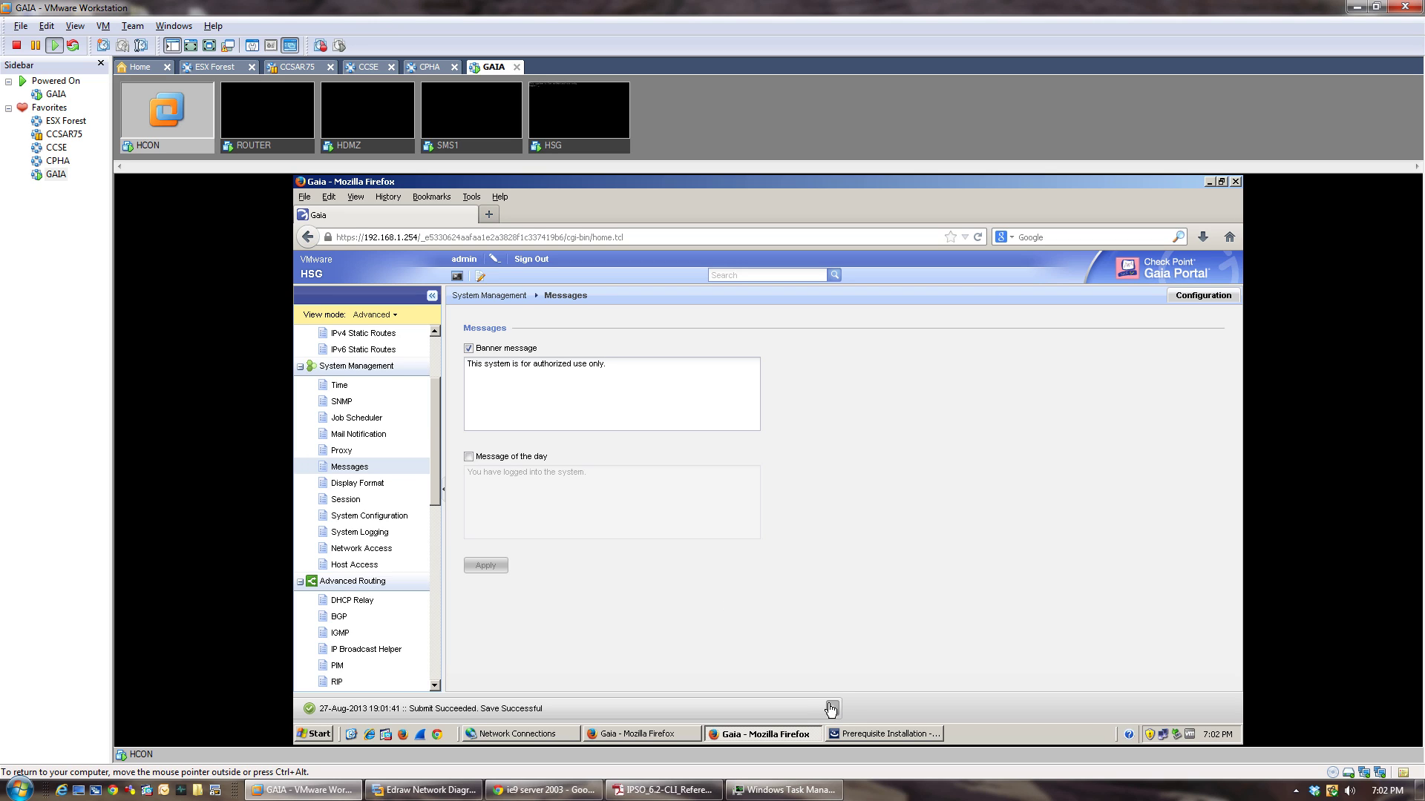
{"action": "left_click", "coordinate": [860, 736]}
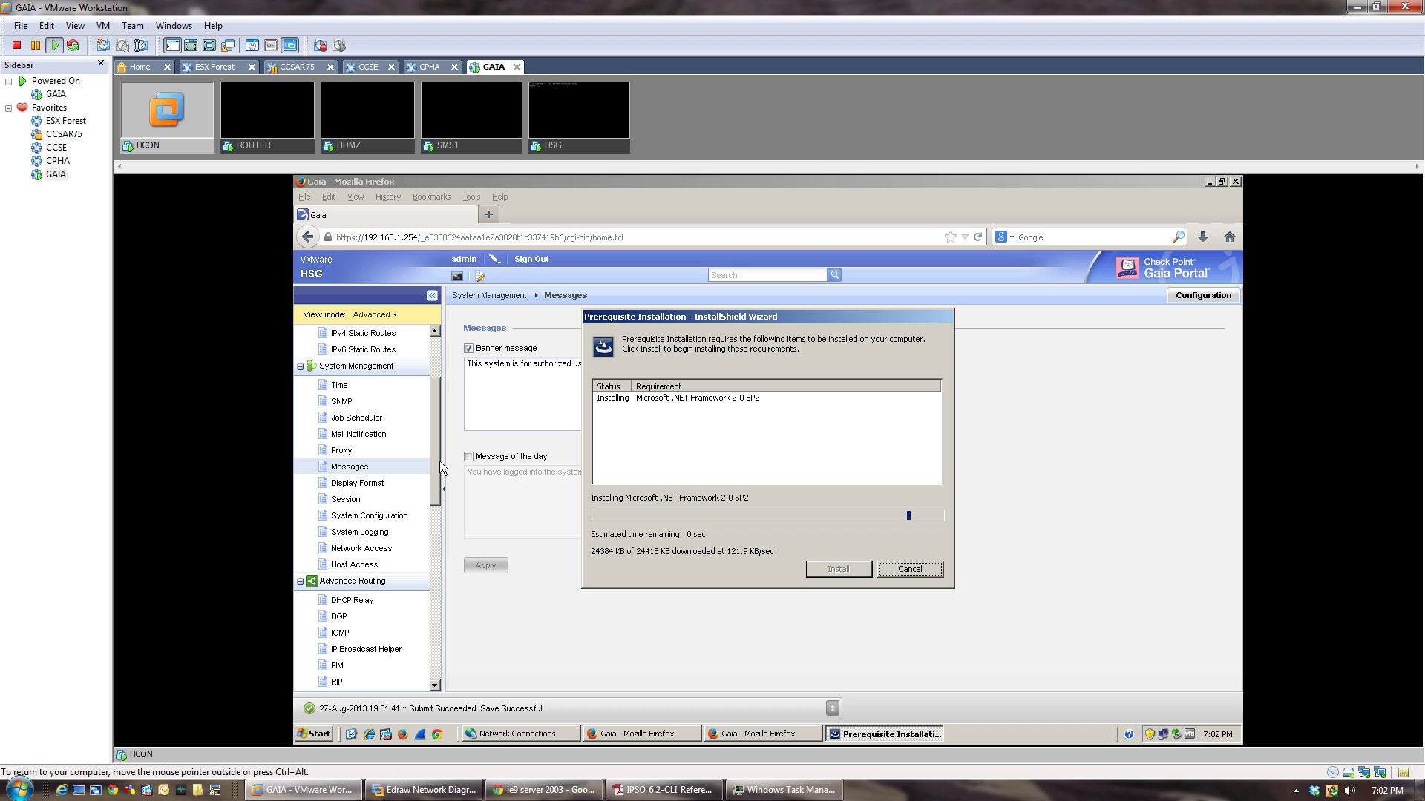
Check CPU graphs in the guest's Task Manager and sort processes to find msiexec.exe.
{"action": "scroll", "coordinate": [434, 386], "scroll_direction": "up", "scroll_amount": 3}
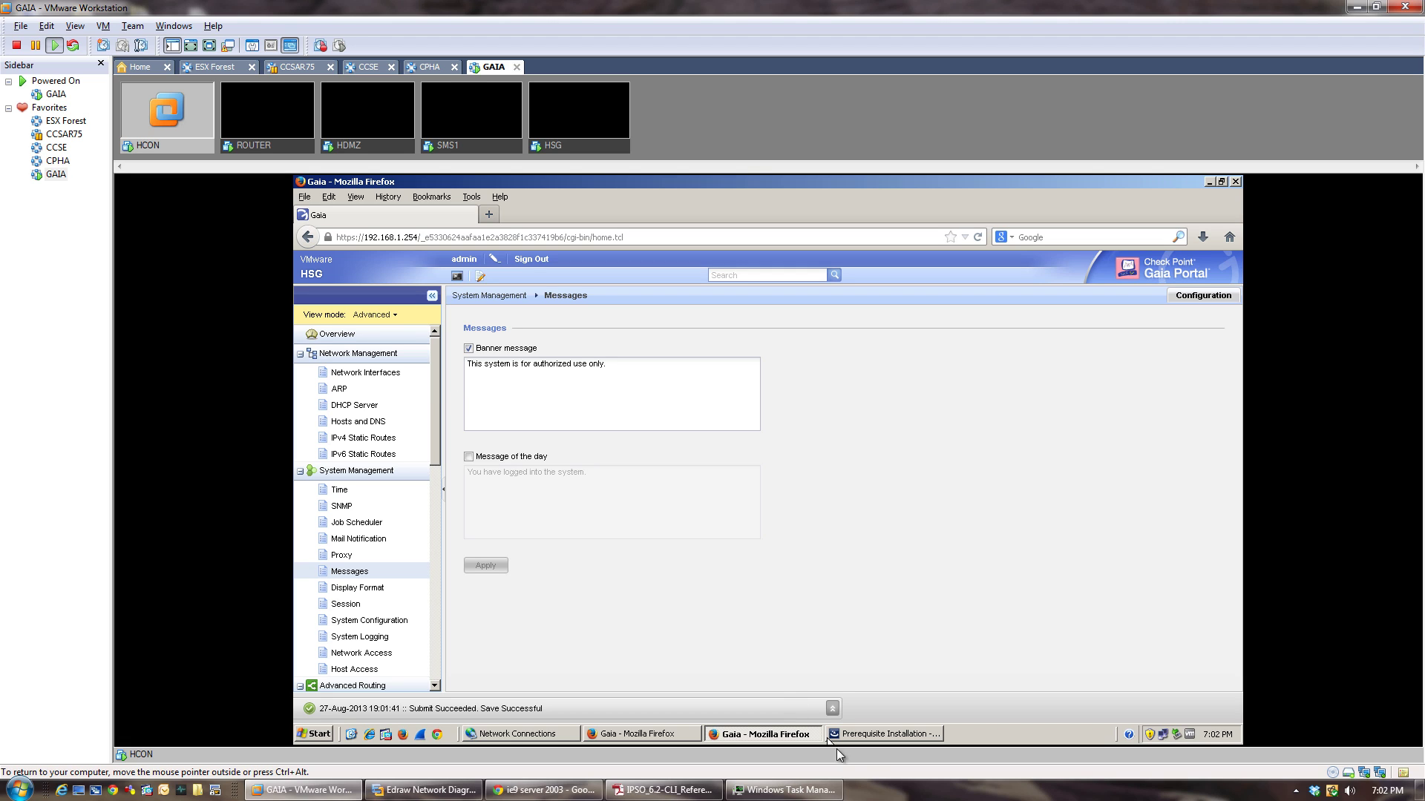
{"action": "left_click", "coordinate": [867, 736]}
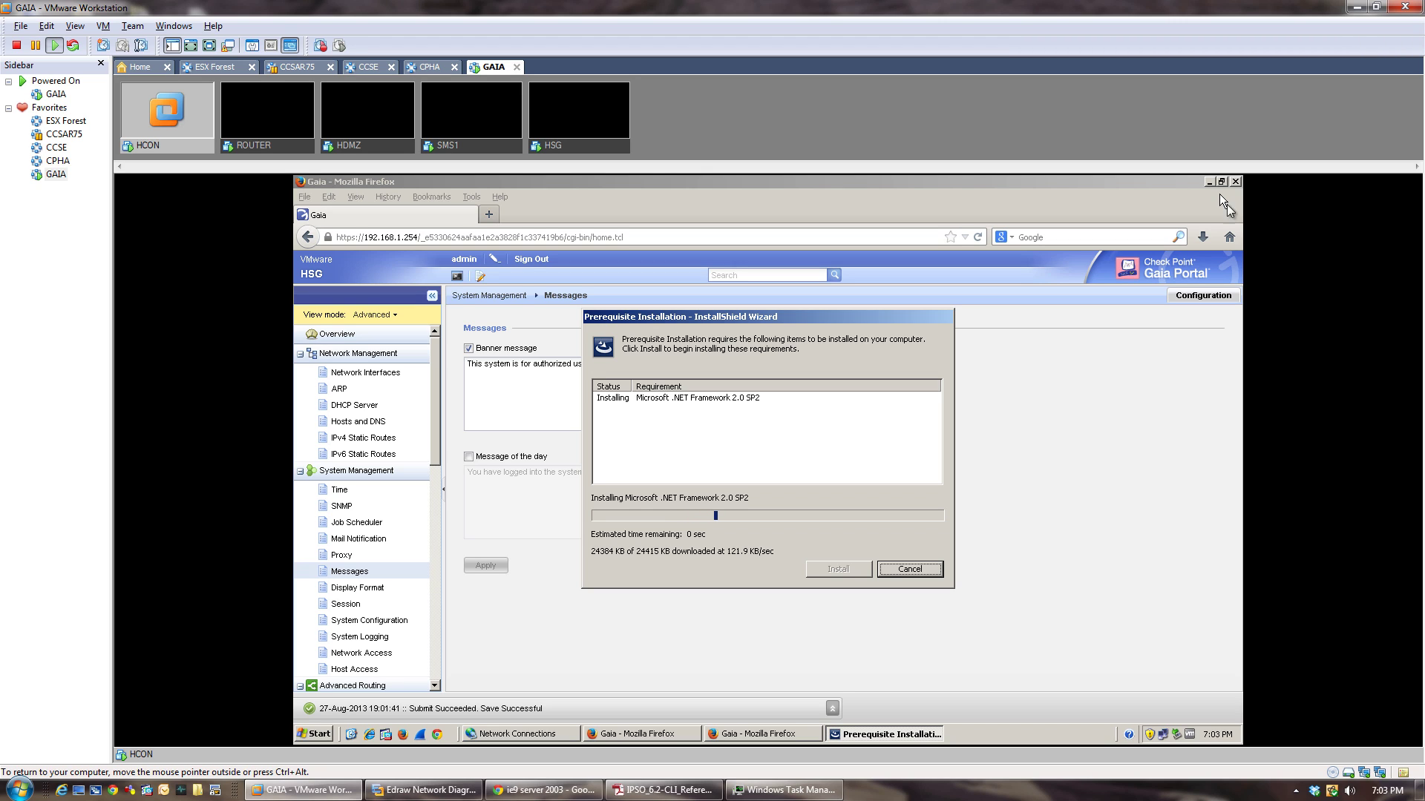
{"action": "left_click", "coordinate": [1011, 740]}
{"action": "right_click", "coordinate": [1012, 740]}
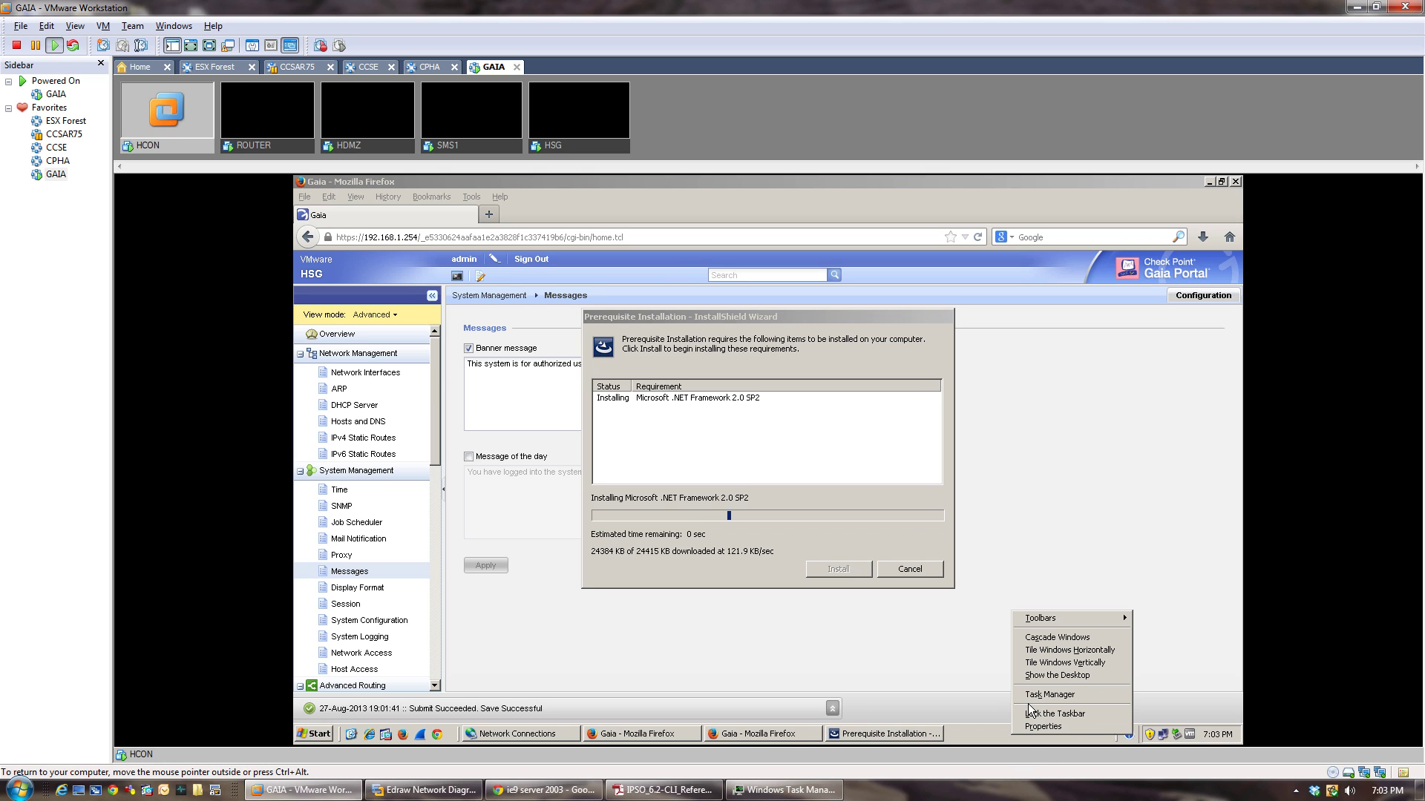
{"action": "left_click", "coordinate": [1032, 690]}
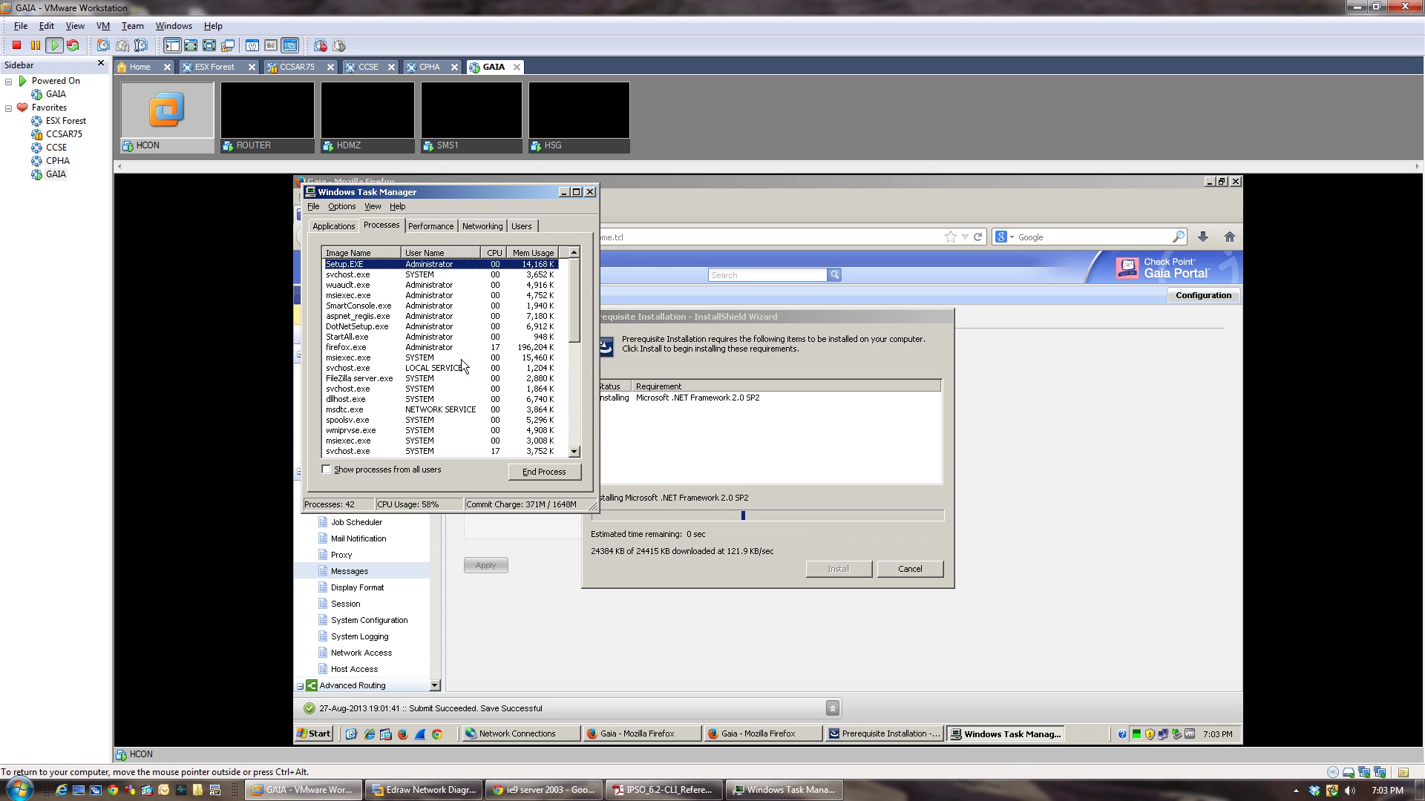
{"action": "left_click", "coordinate": [428, 224]}
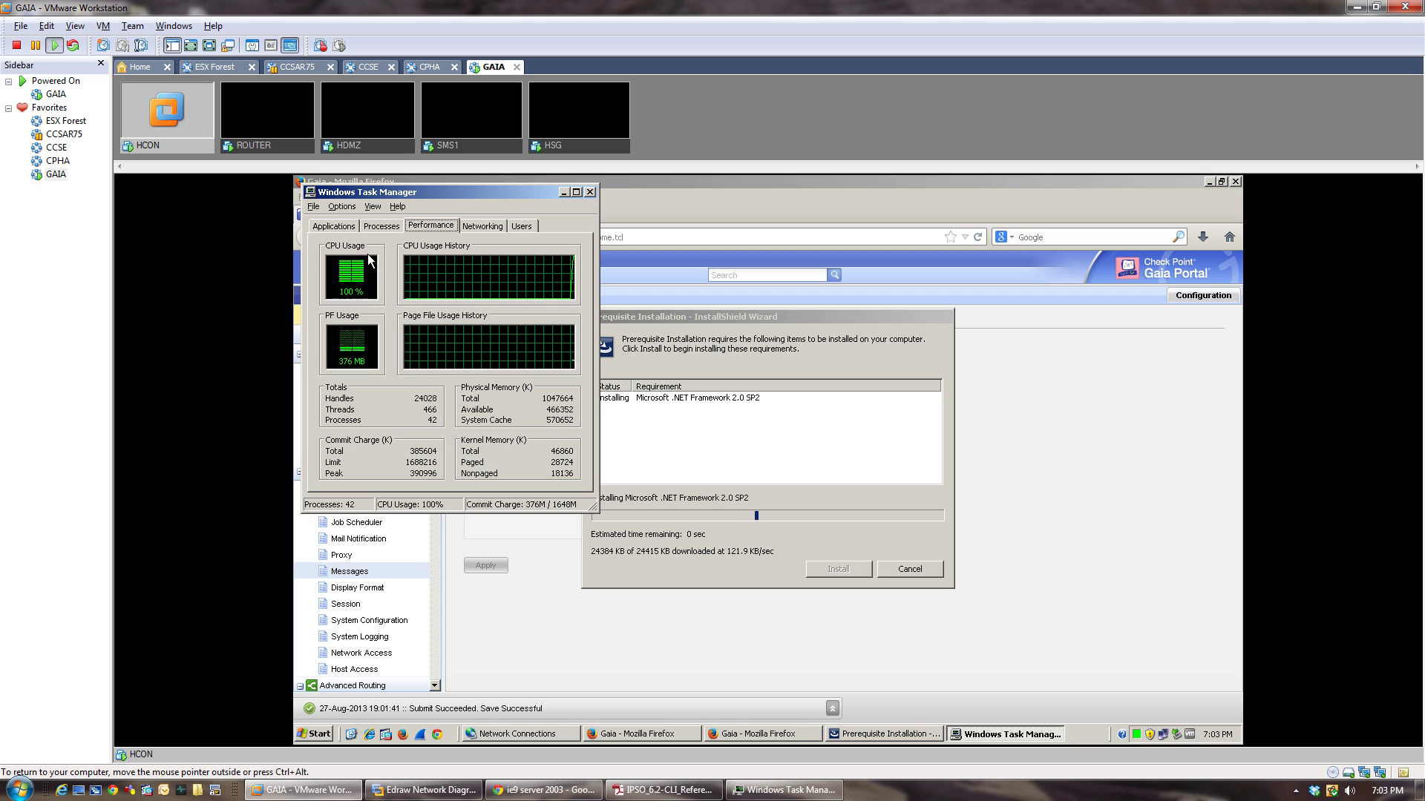
{"action": "left_click", "coordinate": [383, 224]}
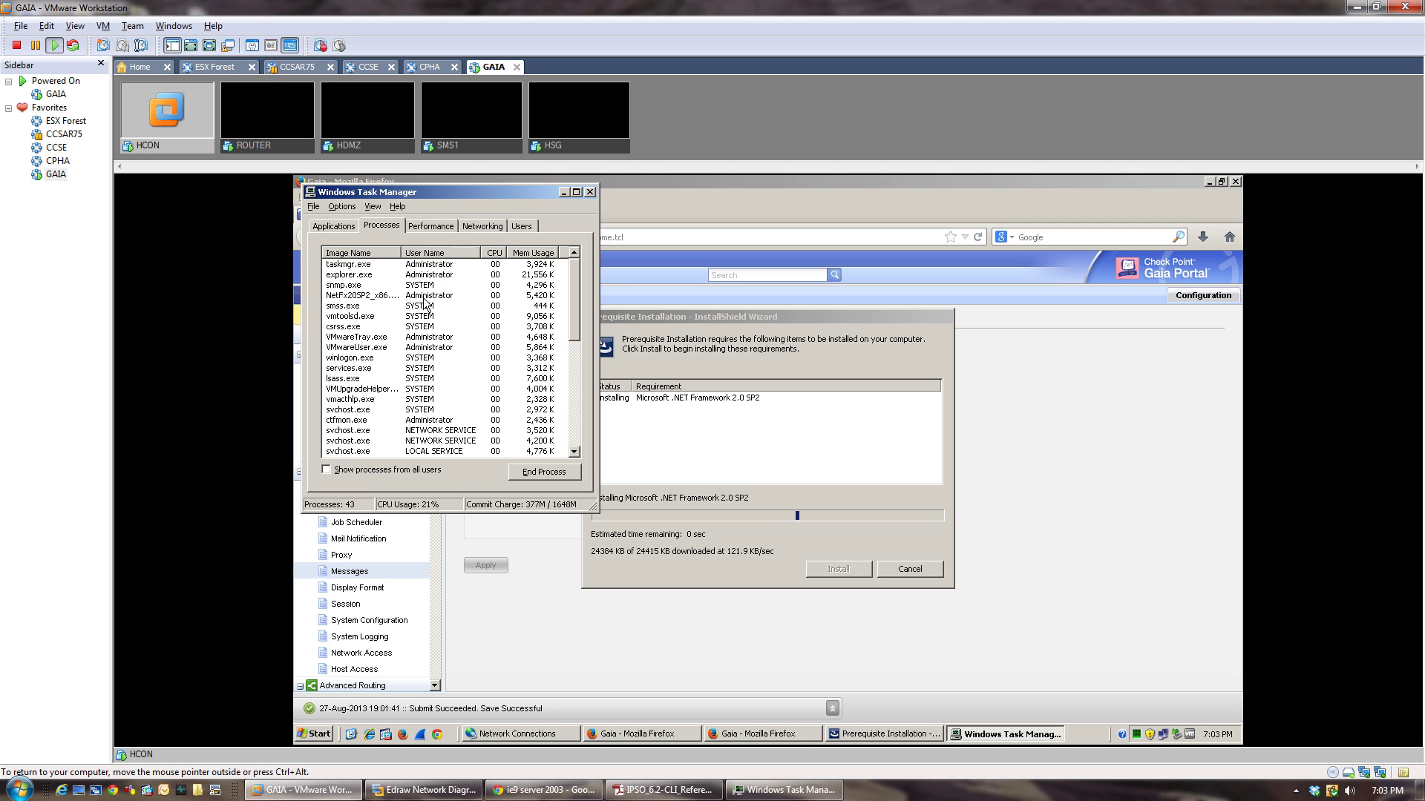
{"action": "left_click", "coordinate": [360, 253]}
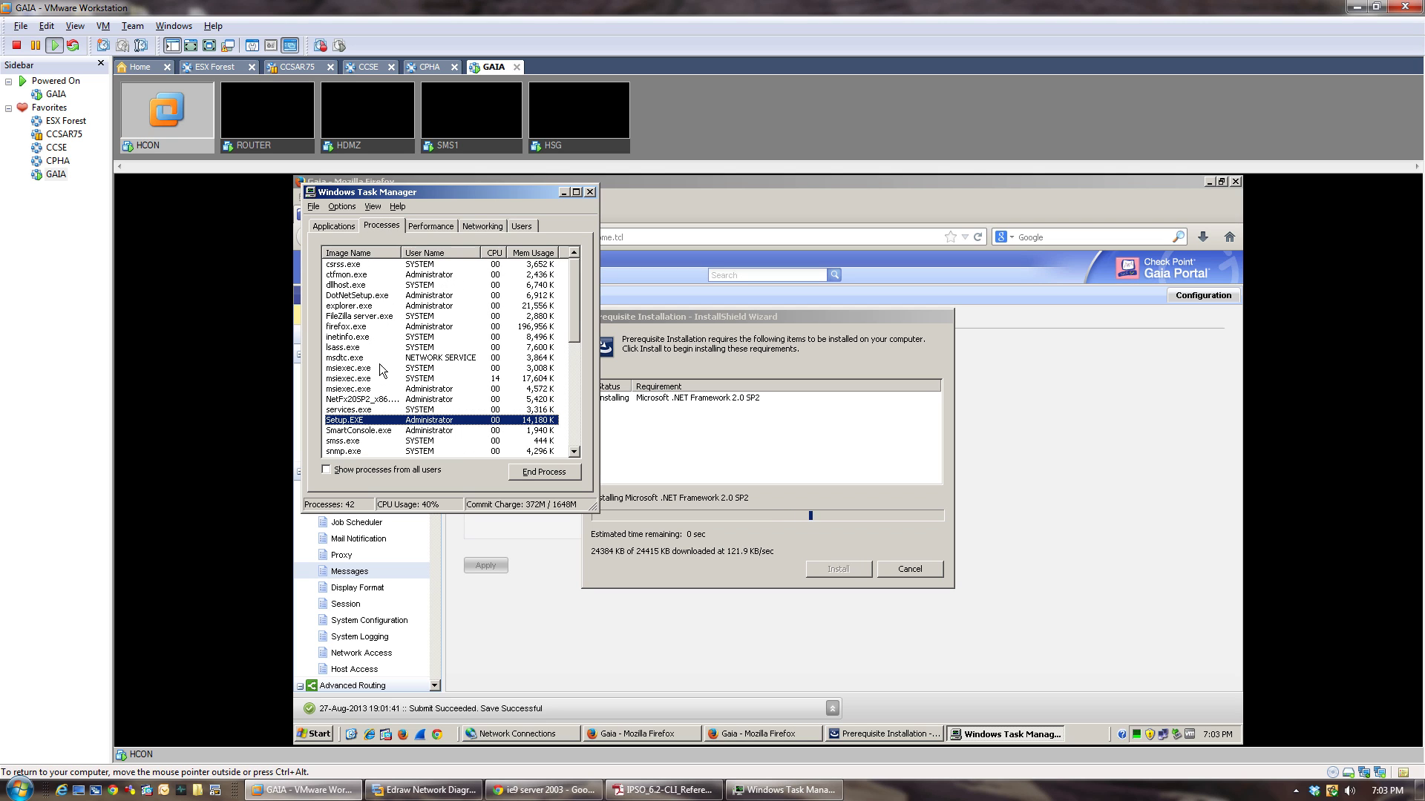
{"action": "left_click", "coordinate": [486, 380]}
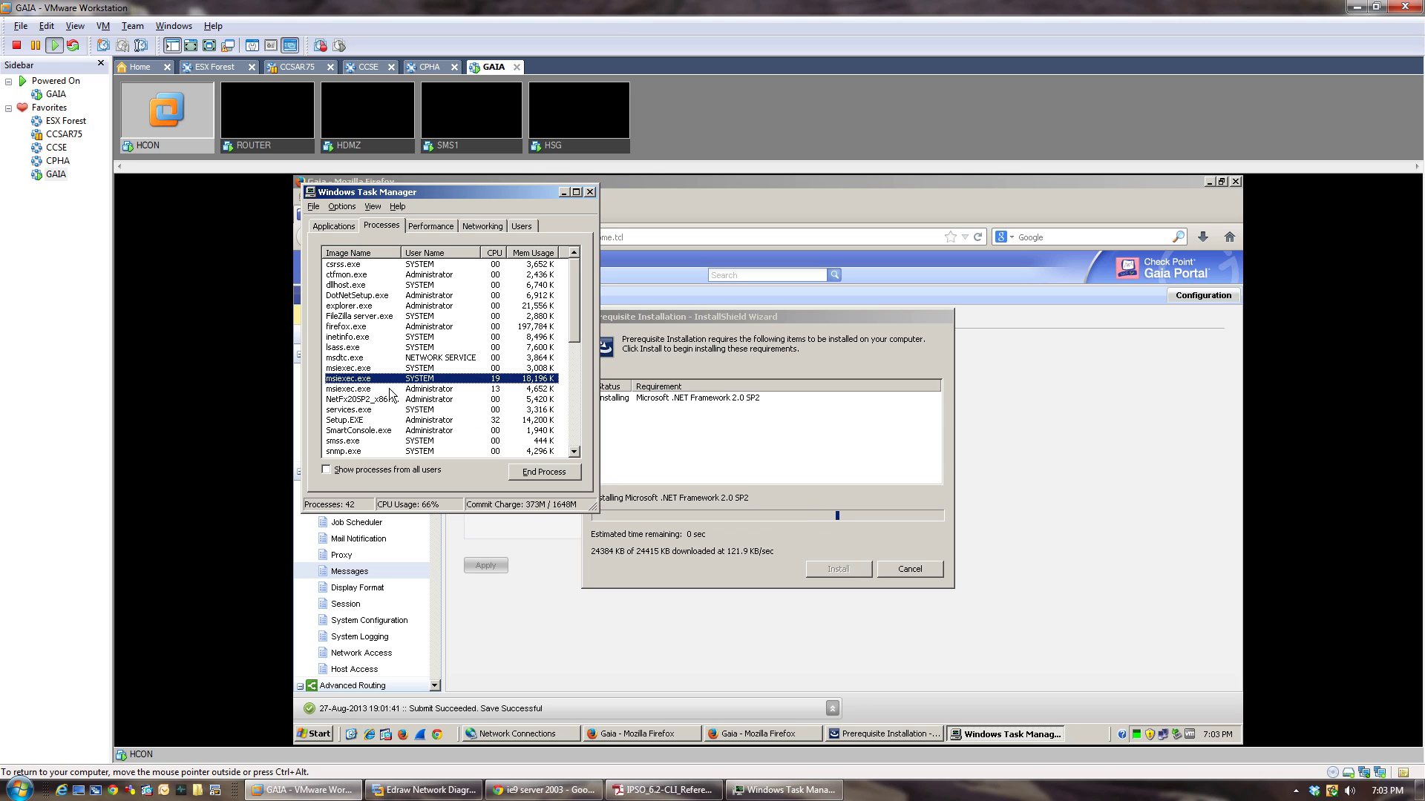
Accept the Visual C++ 2005 licence terms and bring Task Manager back into view.
{"action": "left_click", "coordinate": [563, 197]}
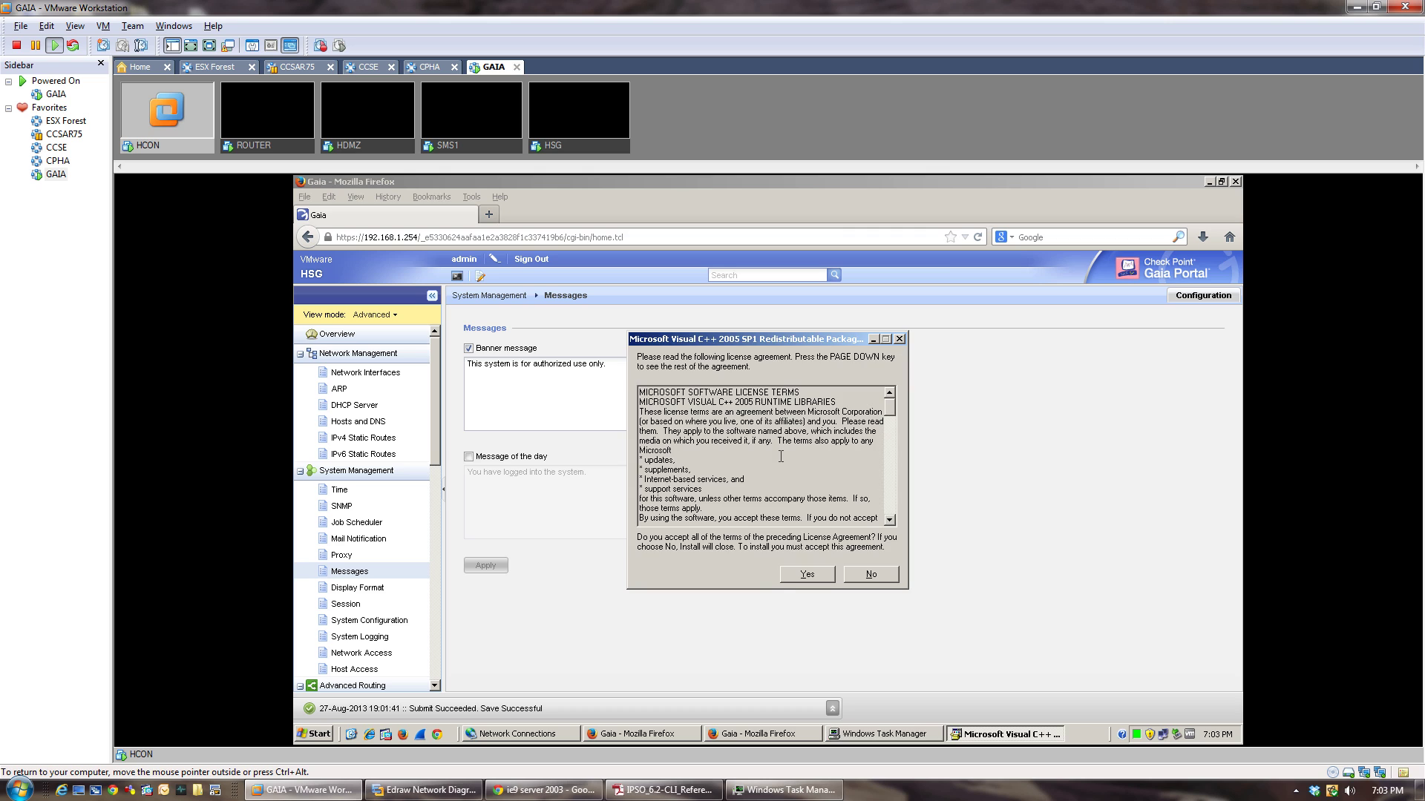
{"action": "left_click", "coordinate": [803, 568]}
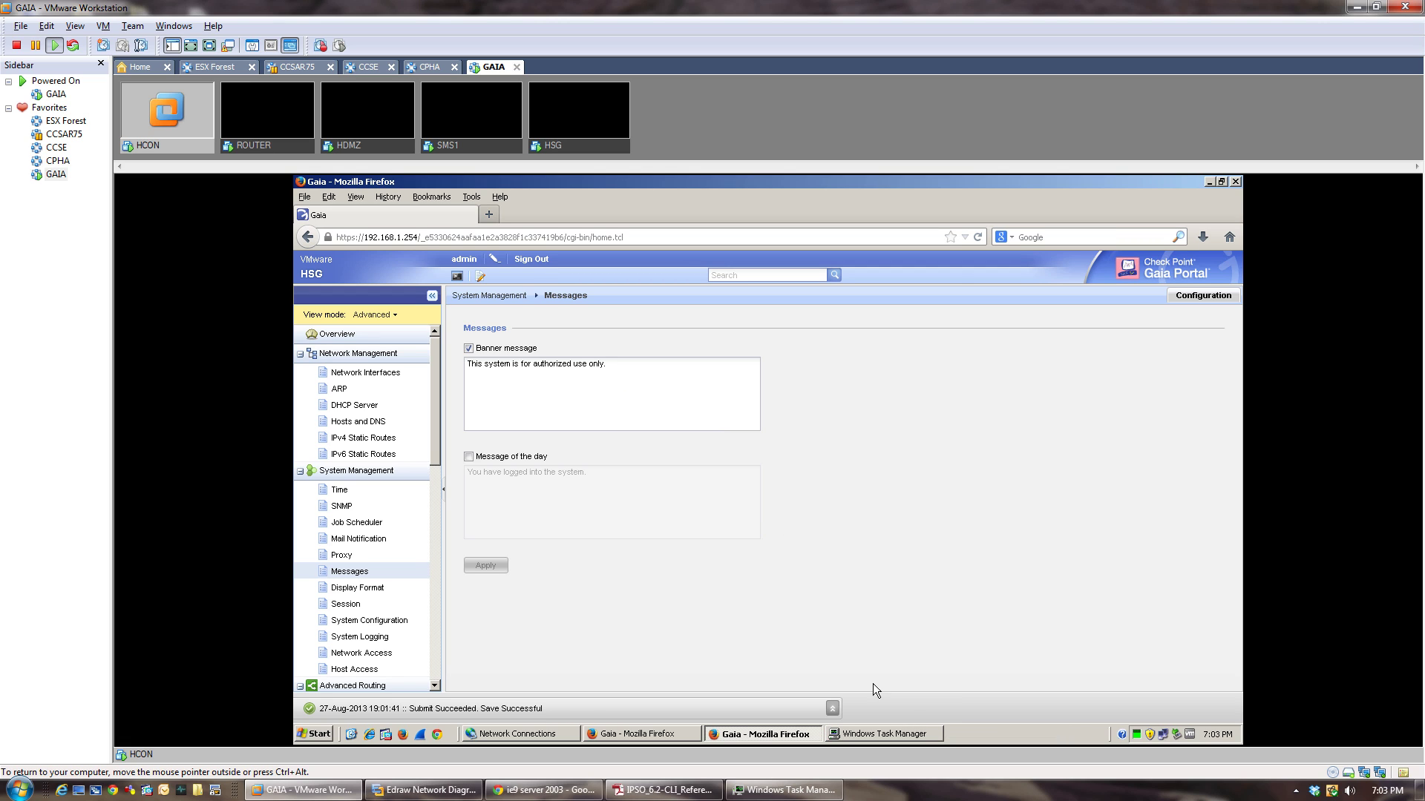
{"action": "left_click", "coordinate": [871, 735]}
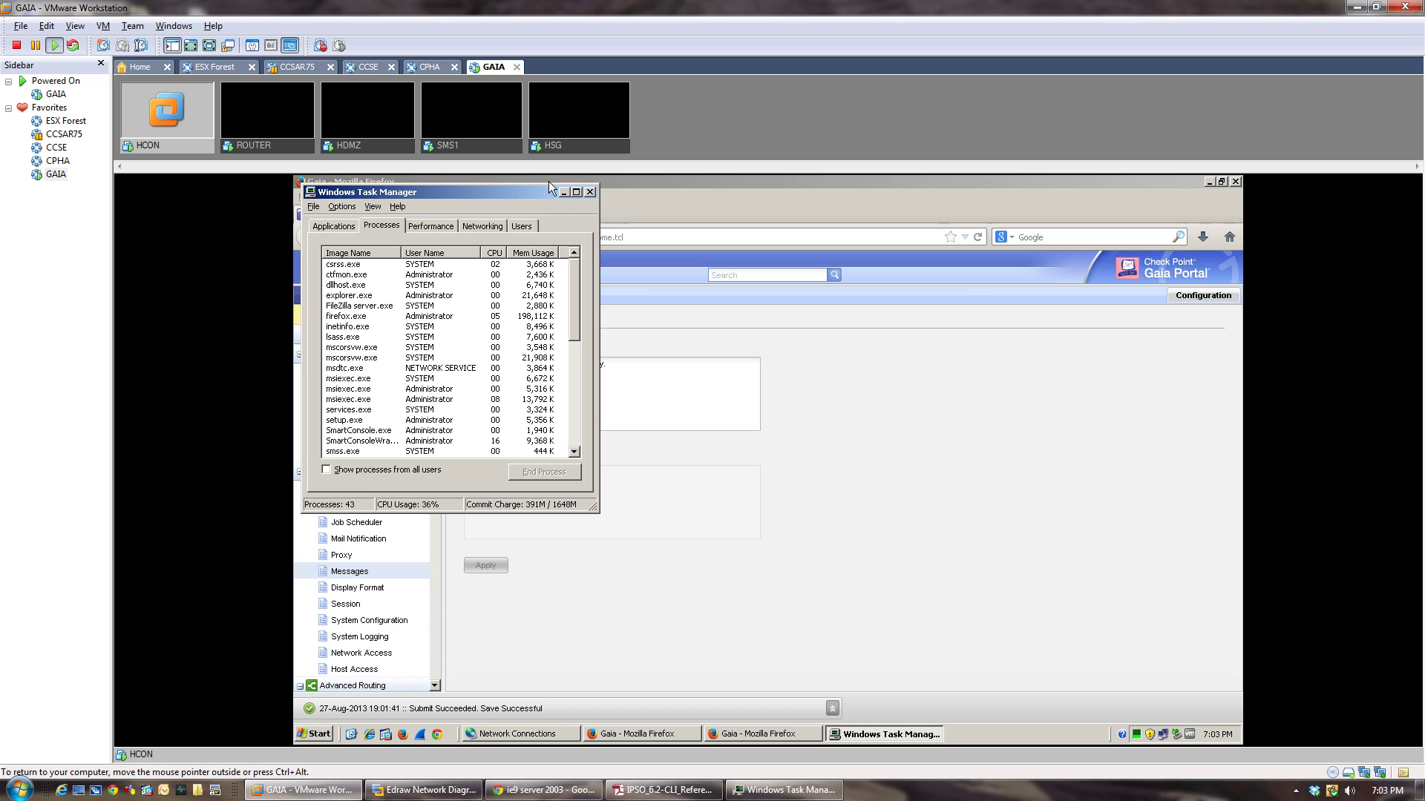
Accept the SmartConsole licence, keep the default folder and all components, past the .Net 3.5 SP1 warning.
{"action": "left_click", "coordinate": [589, 192]}
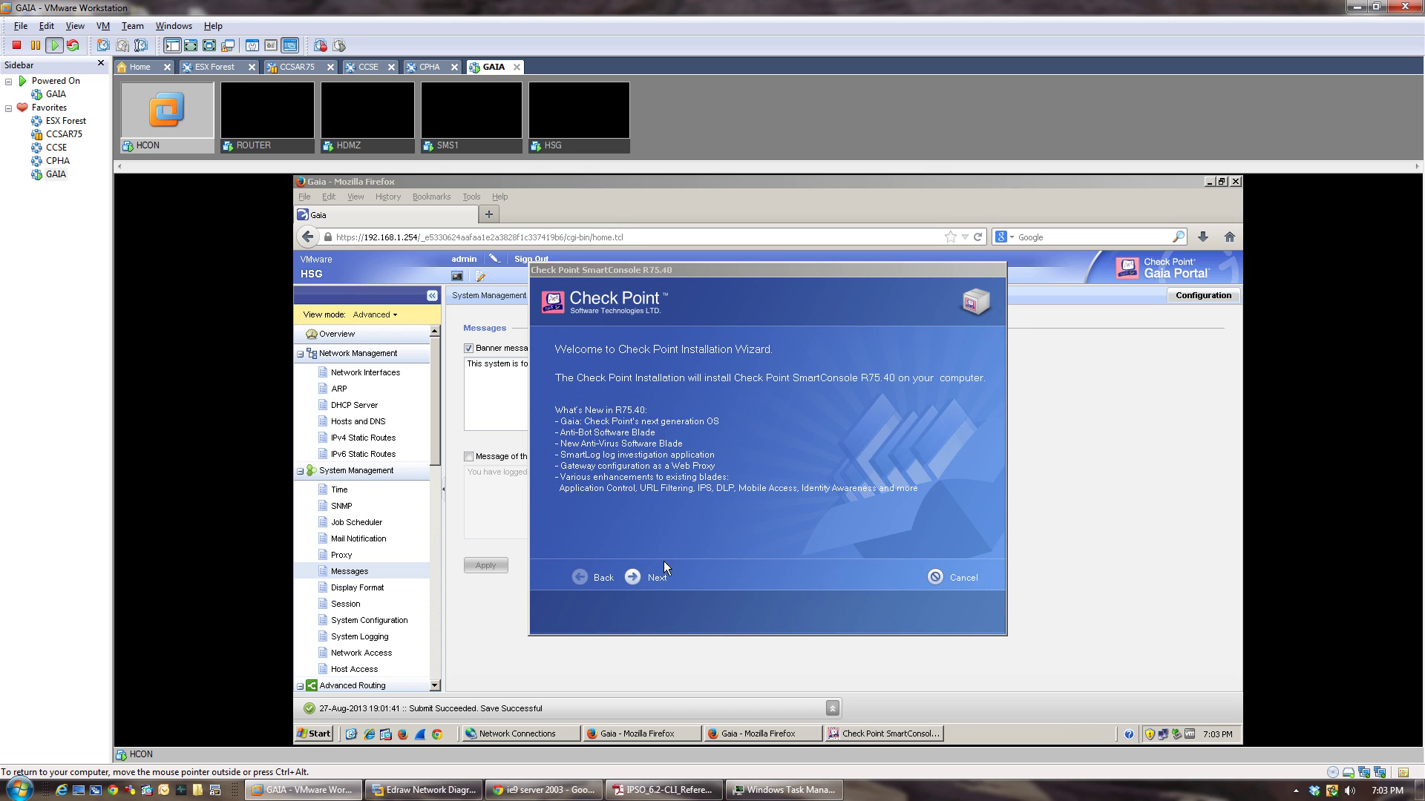
{"action": "left_click", "coordinate": [632, 577]}
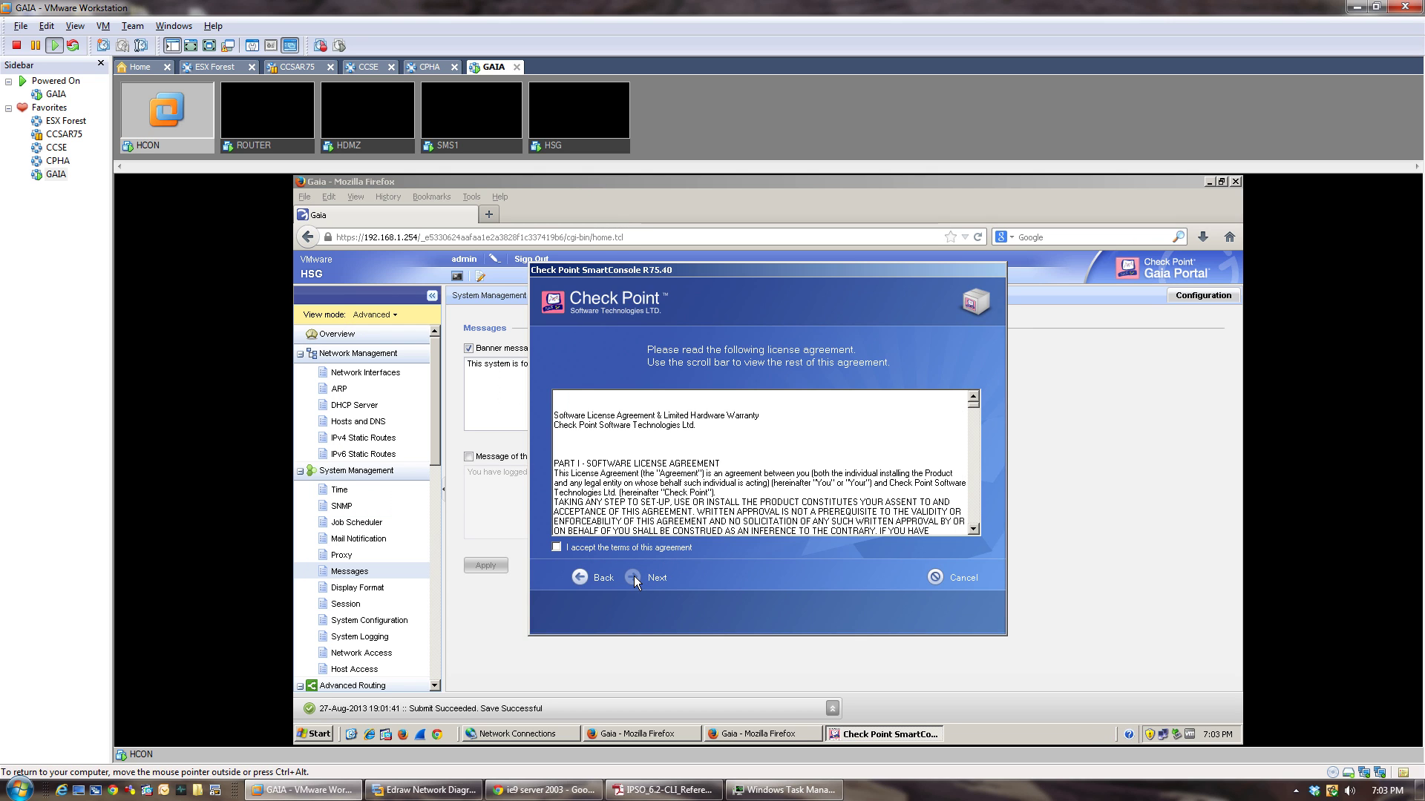
{"action": "key", "text": "ctrl+a"}
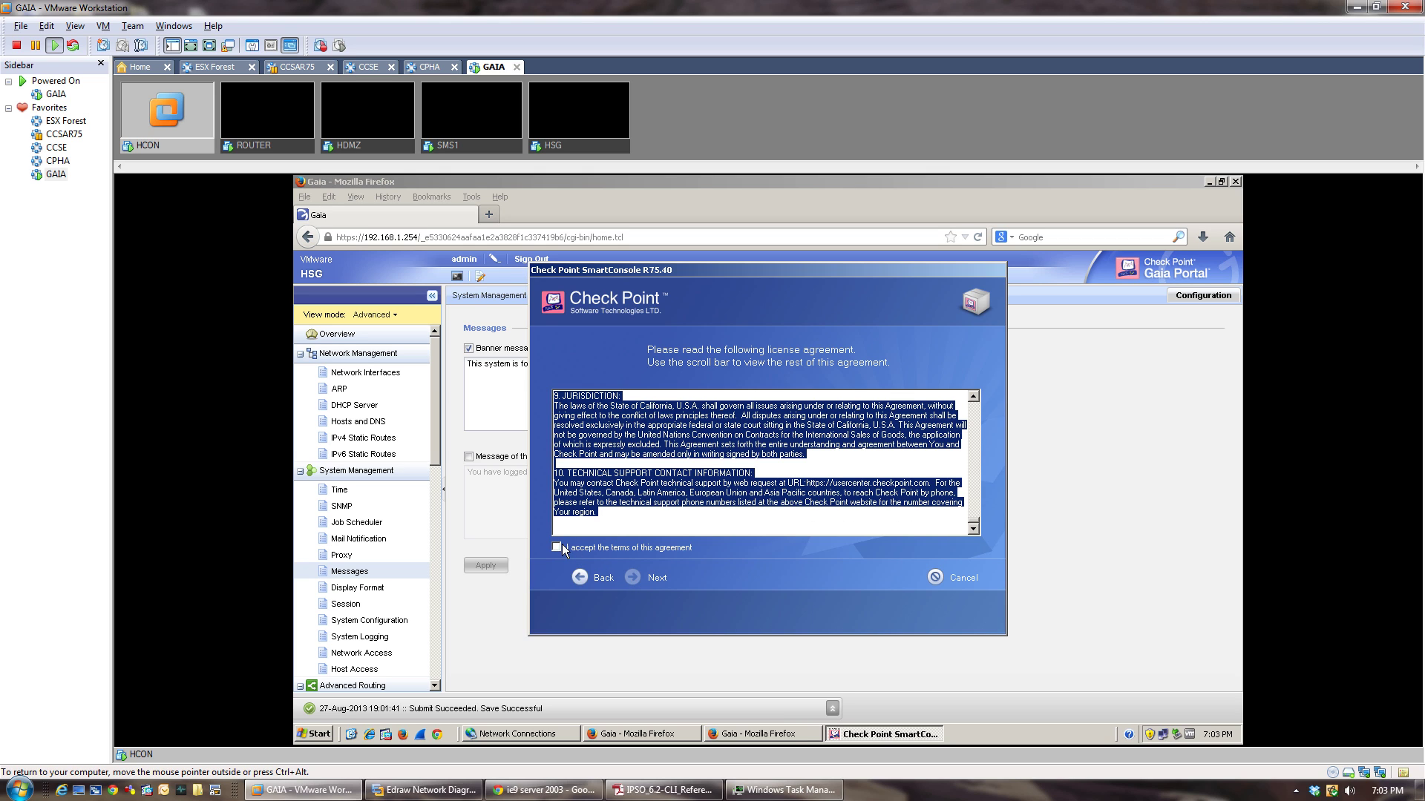
{"action": "left_click", "coordinate": [559, 547]}
{"action": "left_click", "coordinate": [632, 576]}
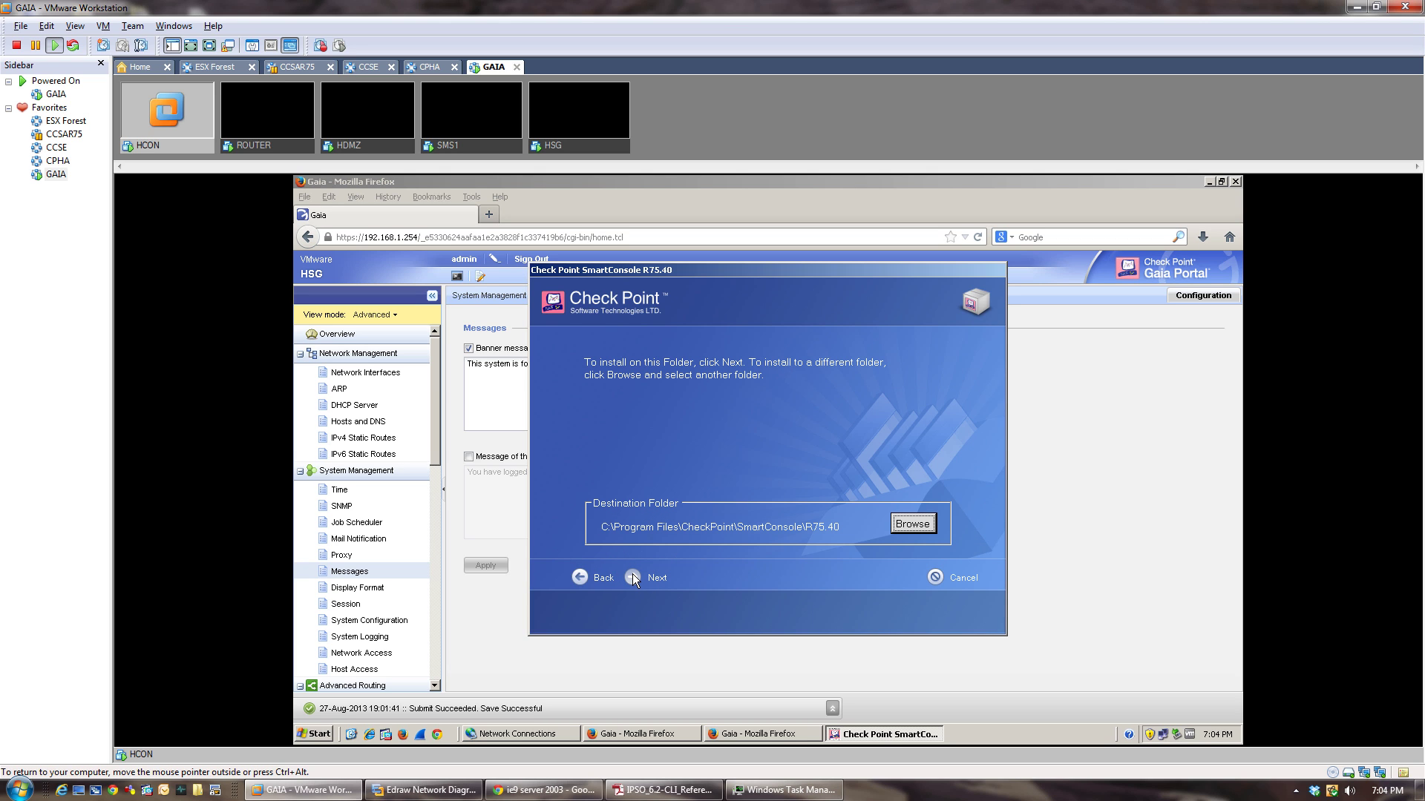
{"action": "left_click", "coordinate": [632, 575]}
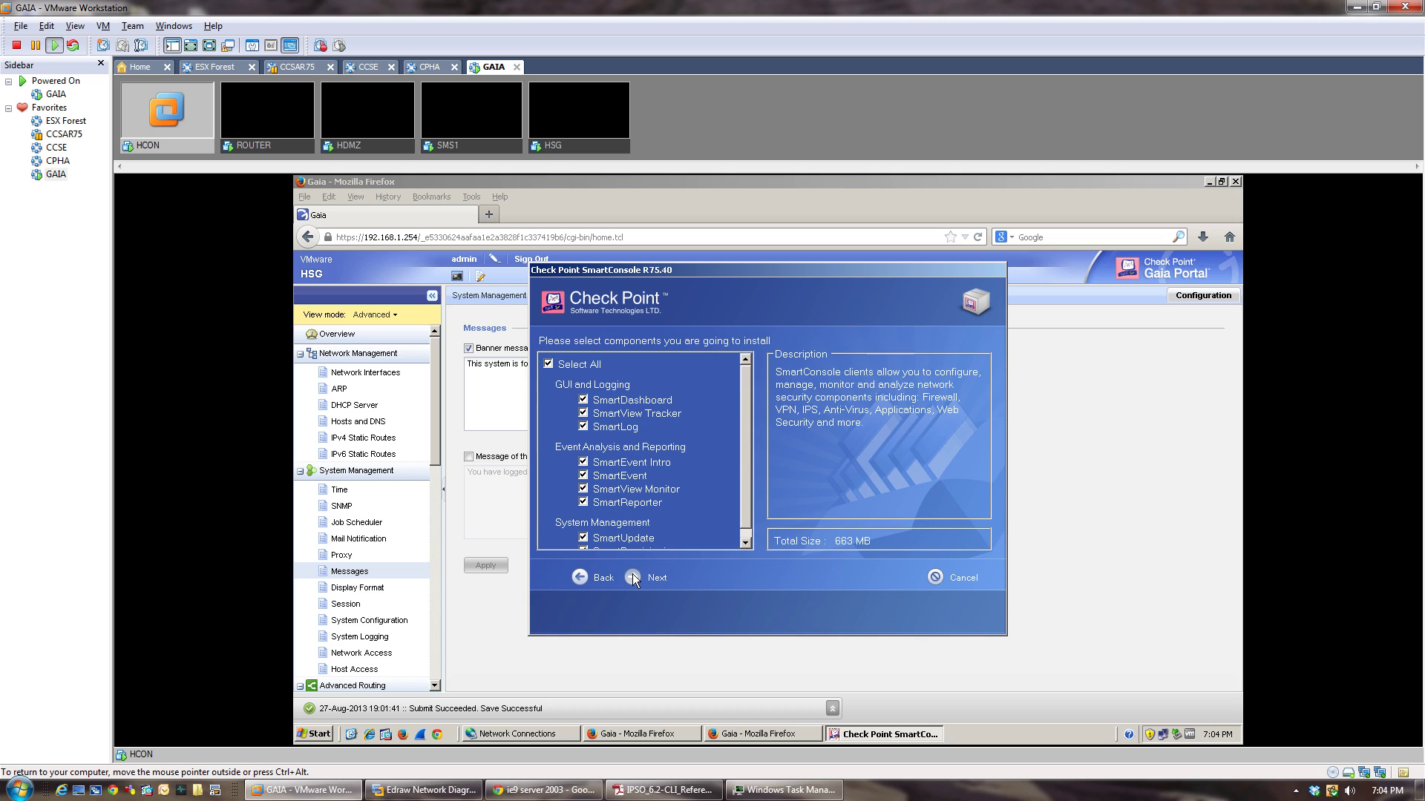
{"action": "scroll", "coordinate": [742, 505], "scroll_direction": "down", "scroll_amount": 1}
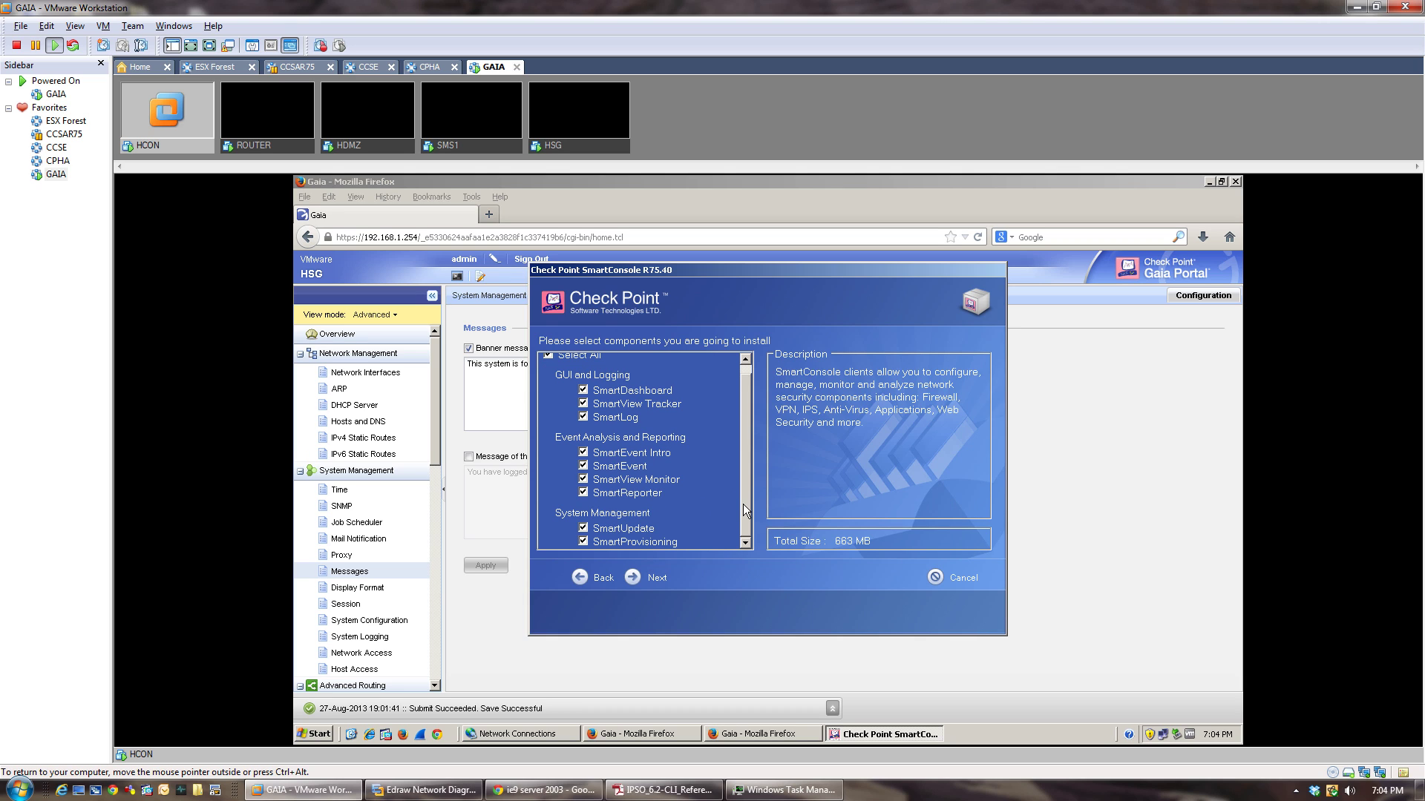
{"action": "left_click", "coordinate": [635, 577]}
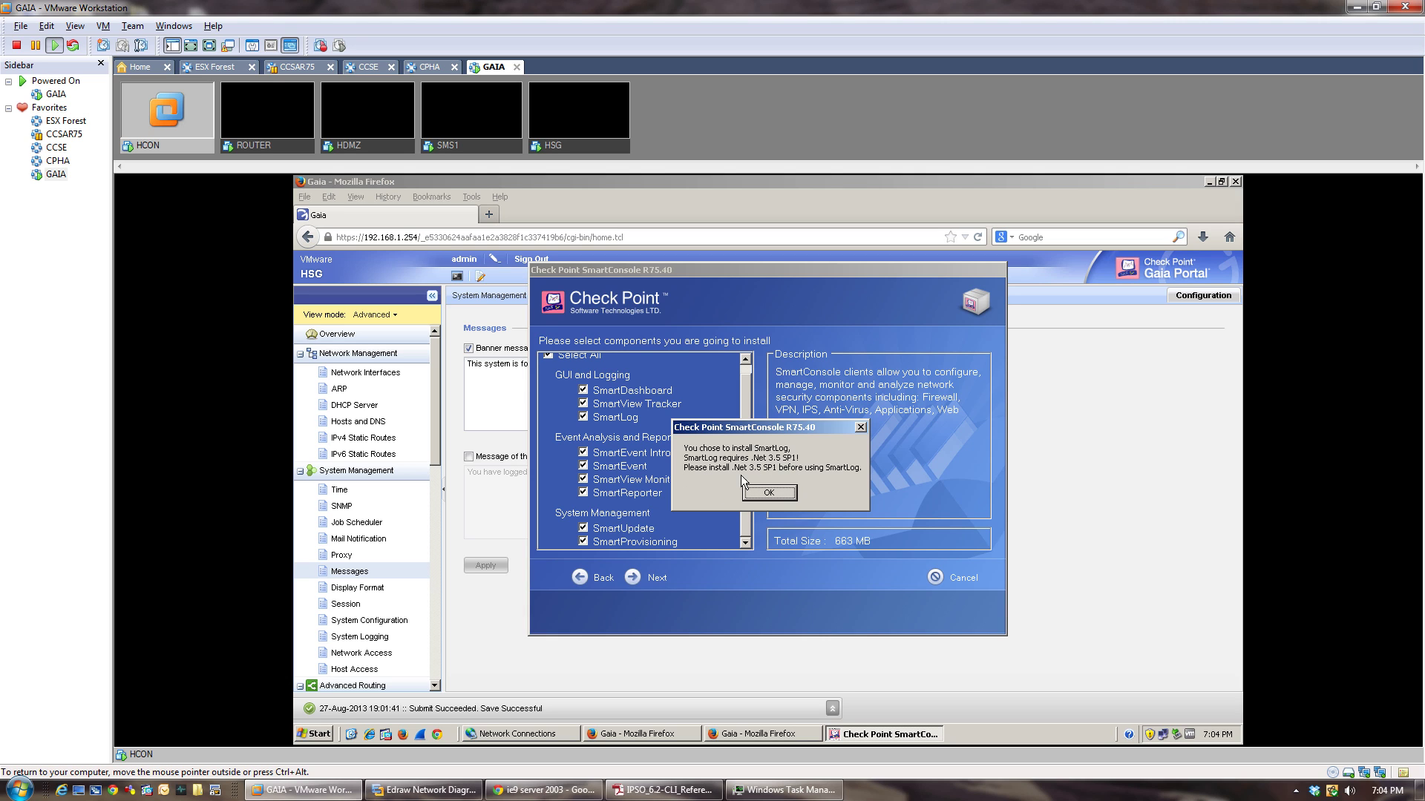
{"action": "left_click", "coordinate": [768, 492]}
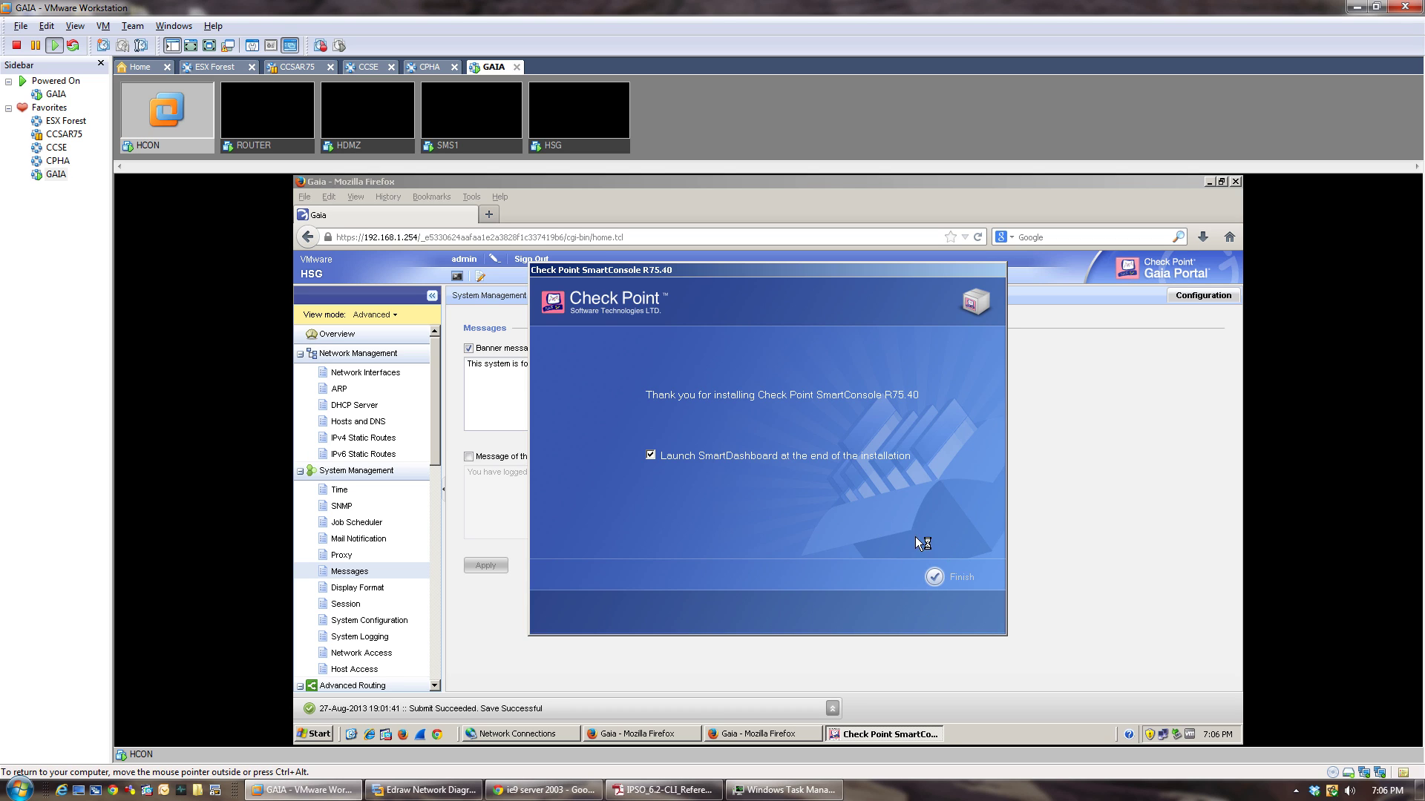
Finish the install to launch SmartDashboard and submit the login user name and password.
{"action": "left_click", "coordinate": [950, 577]}
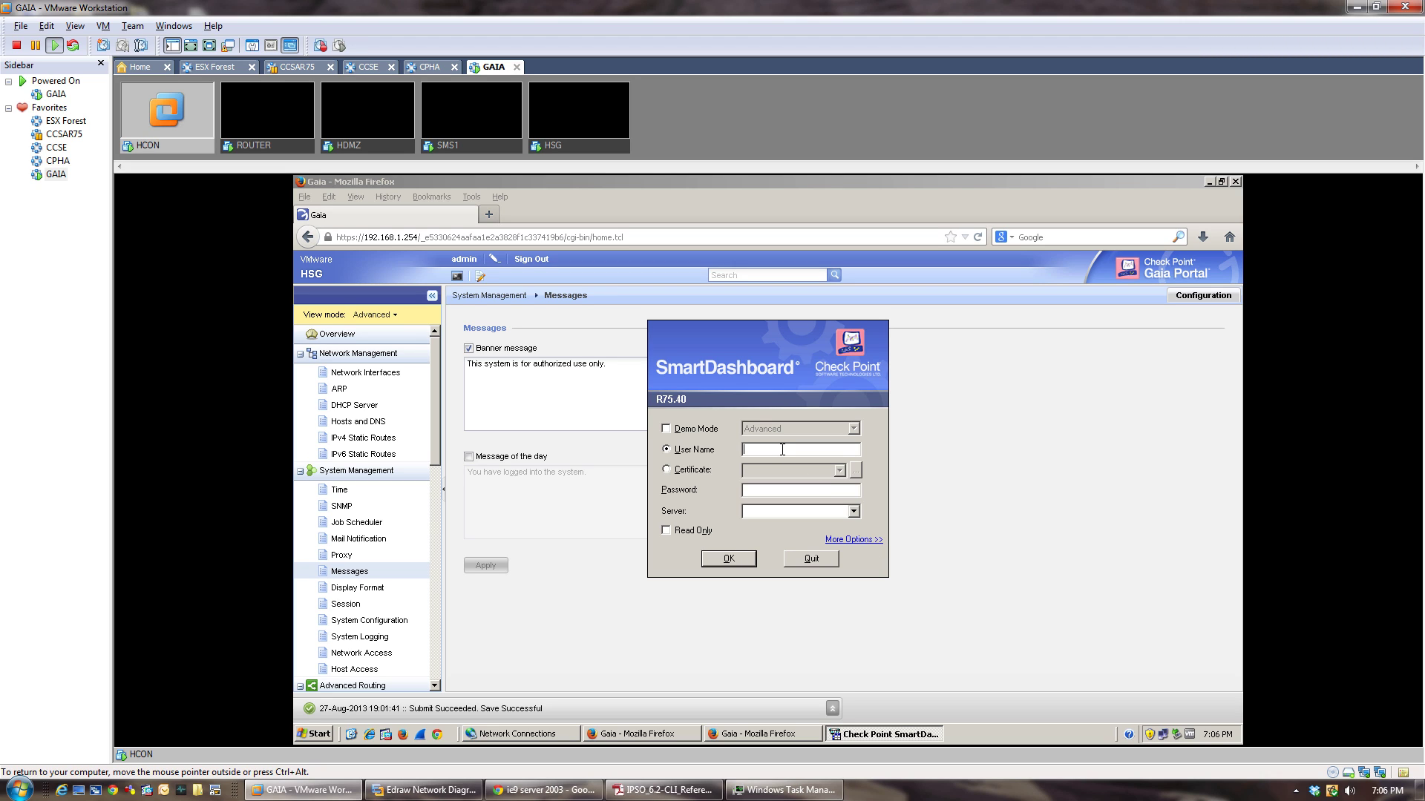
{"action": "key", "text": "Tab"}
{"action": "key", "text": "Return"}
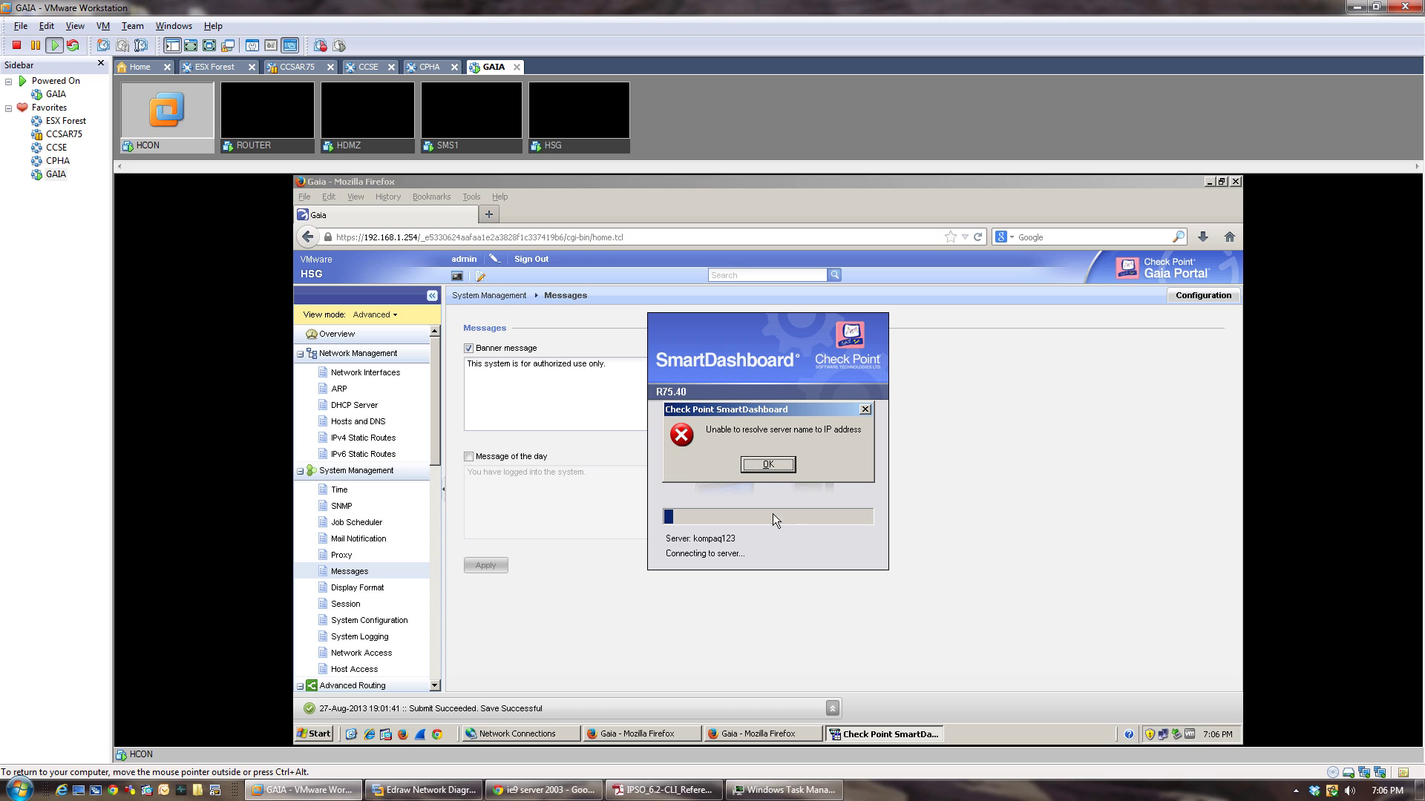
Log in to server 192.168.1.1, approve its fingerprint and dismiss the trial notice.
{"action": "left_click", "coordinate": [768, 465]}
{"action": "left_click_drag", "start_coordinate": [797, 512], "coordinate": [701, 514]}
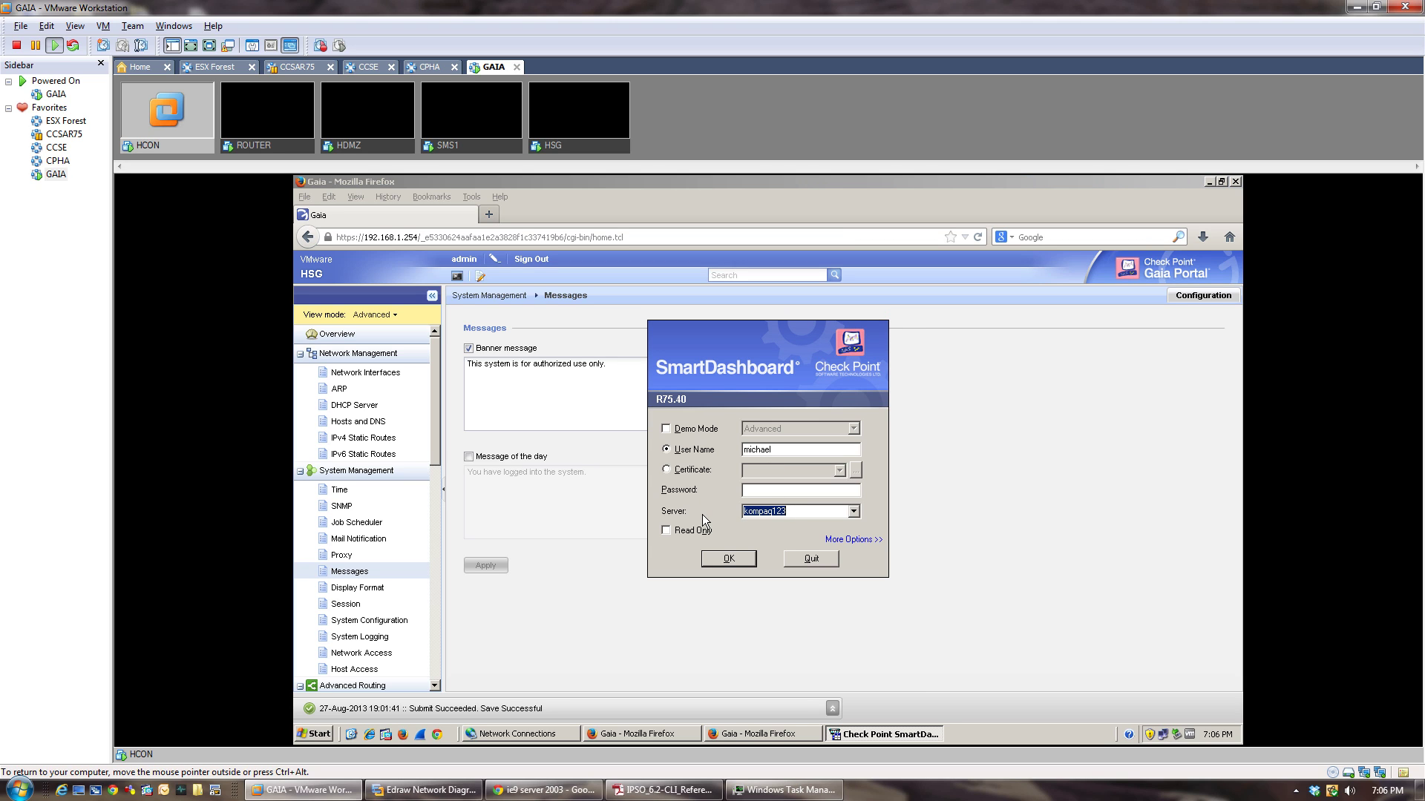
{"action": "key", "text": "BackSpace"}
{"action": "type", "text": "192.1"}
{"action": "type", "text": "68.1.1"}
{"action": "left_click", "coordinate": [727, 559]}
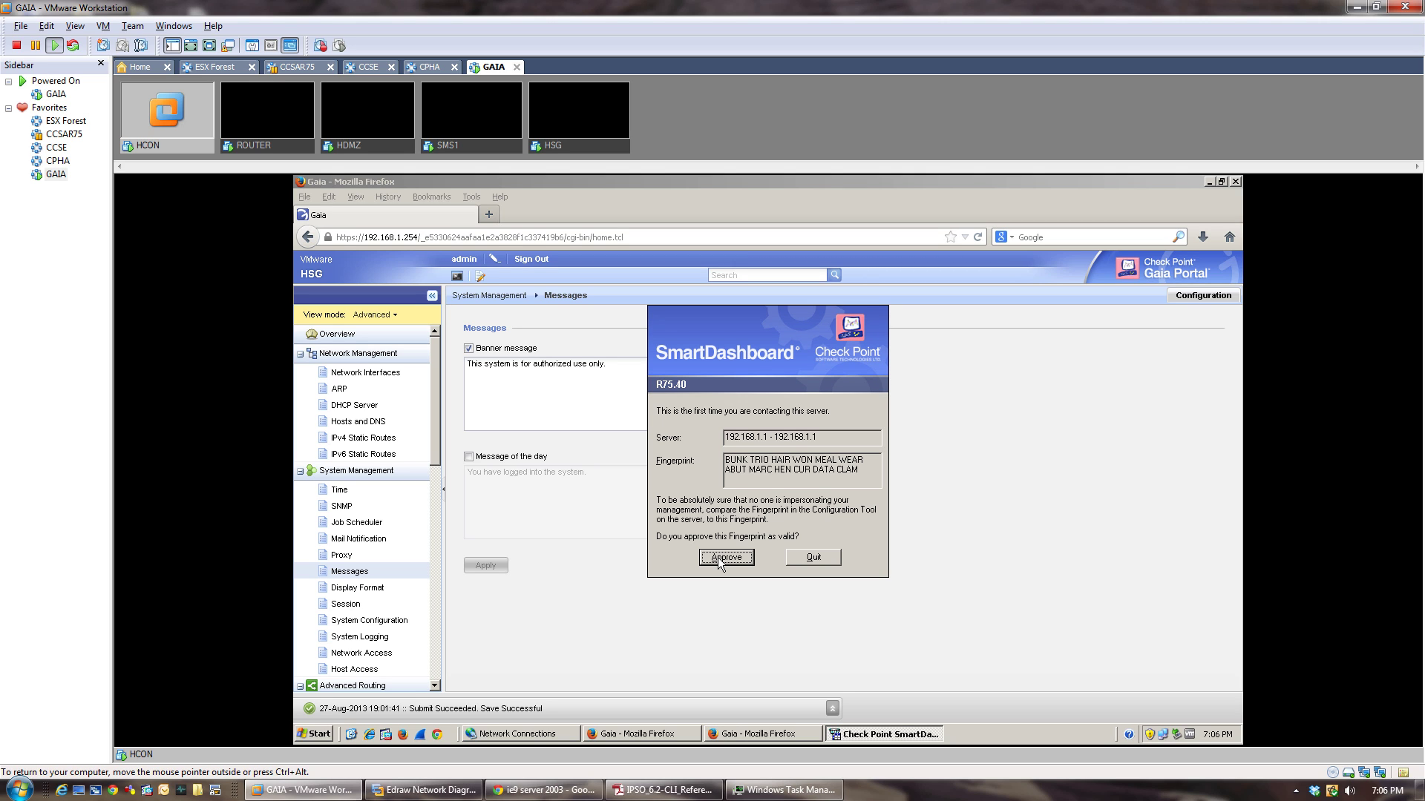
{"action": "left_click", "coordinate": [719, 558]}
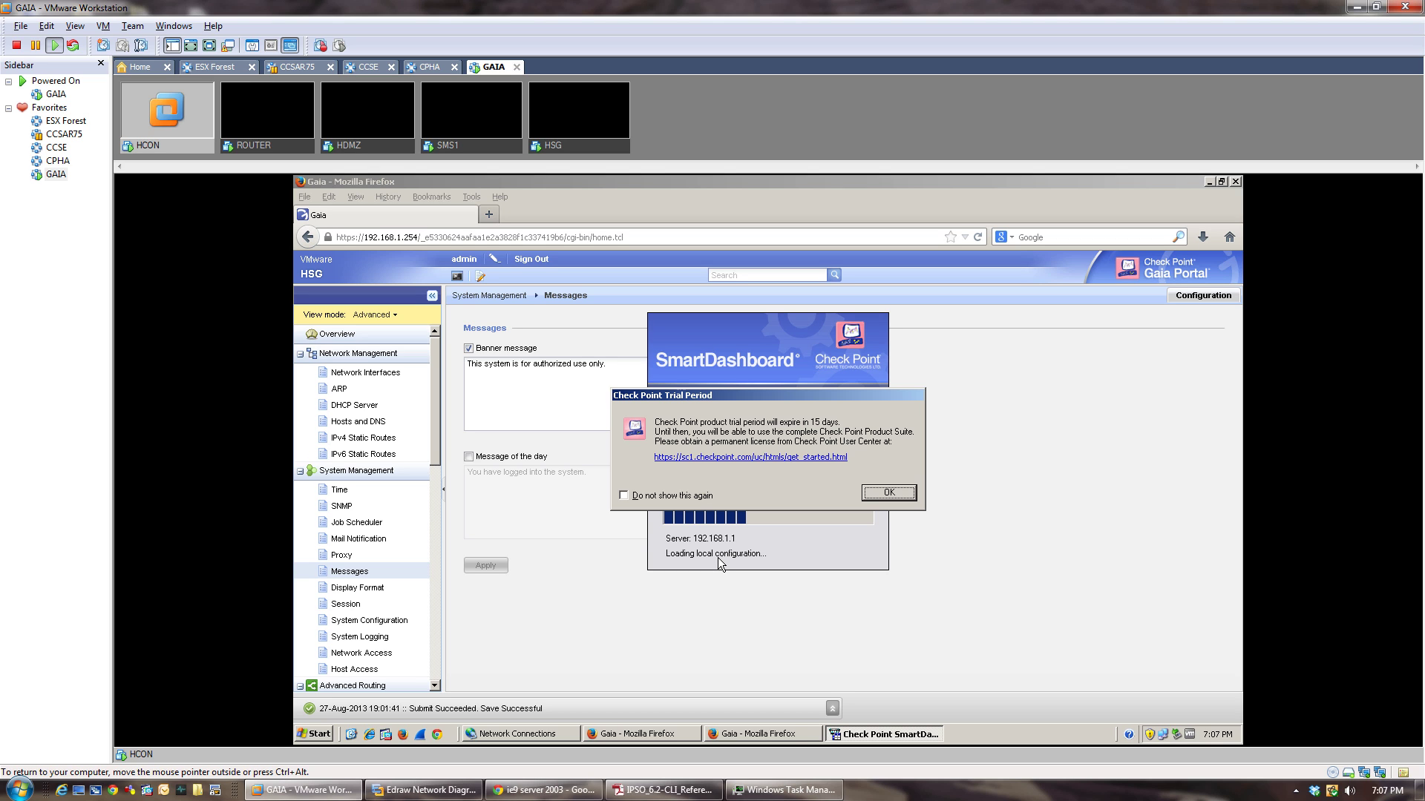
{"action": "left_click", "coordinate": [888, 492]}
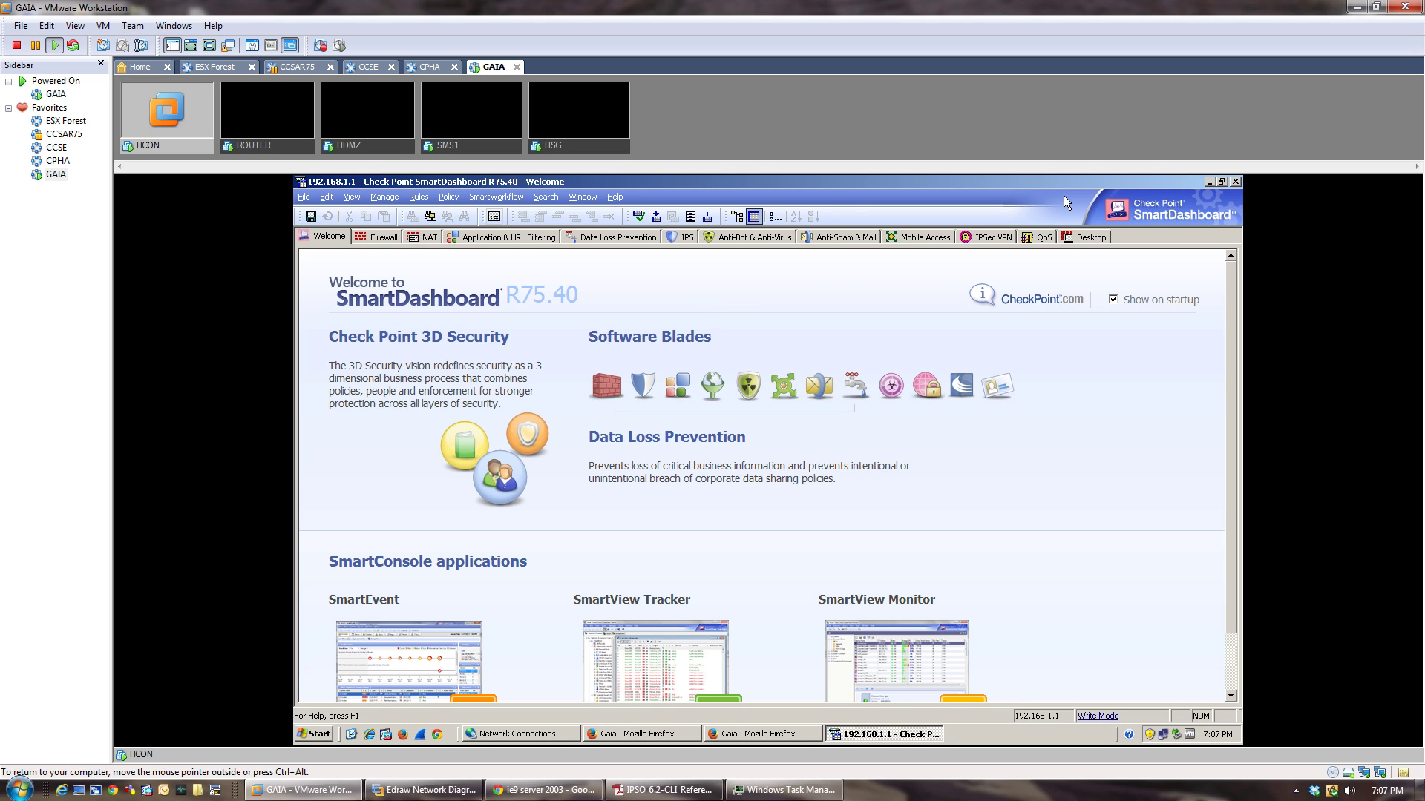
Look through the Firewall, IPS and Anti-Bot & Anti-Virus tabs.
{"action": "left_click", "coordinate": [380, 234]}
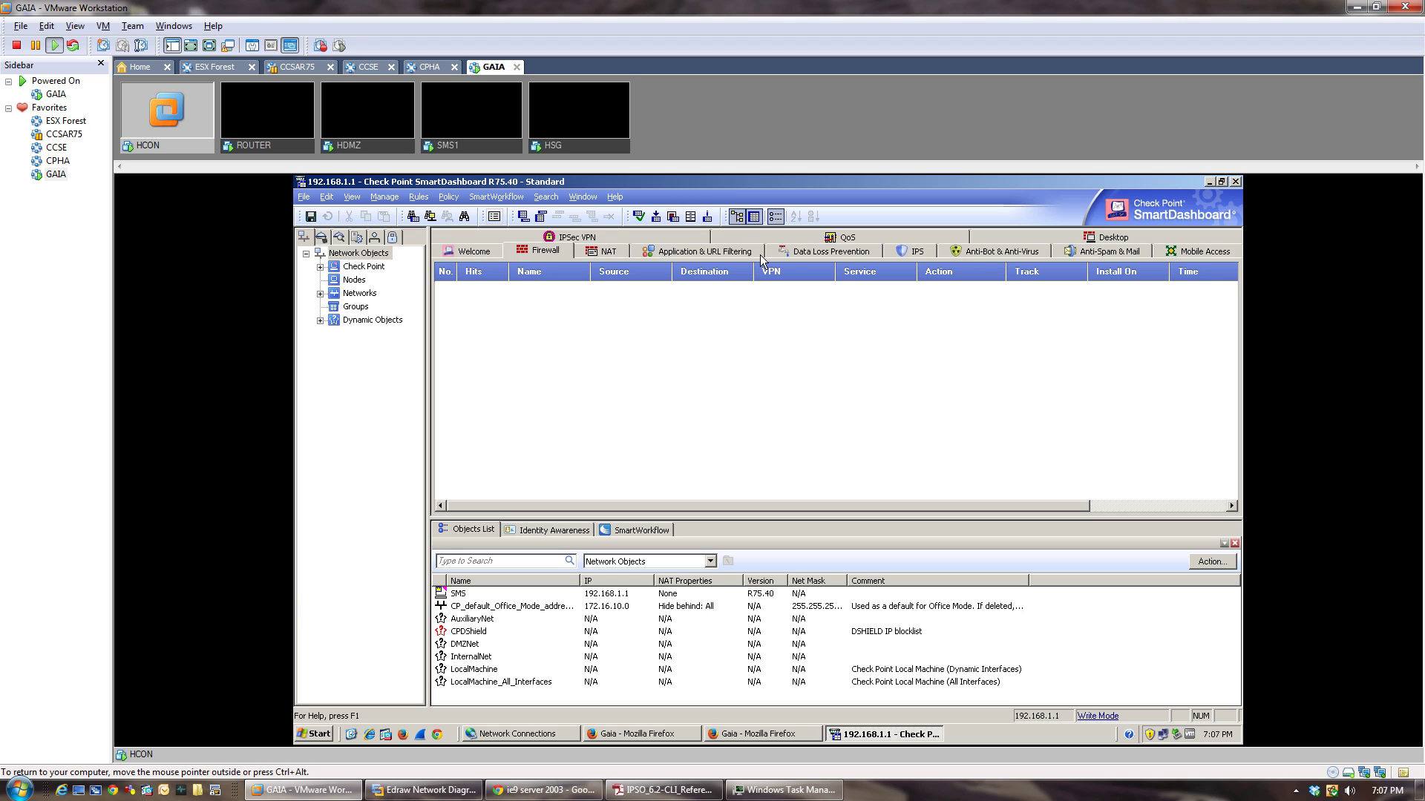
{"action": "left_click", "coordinate": [906, 251]}
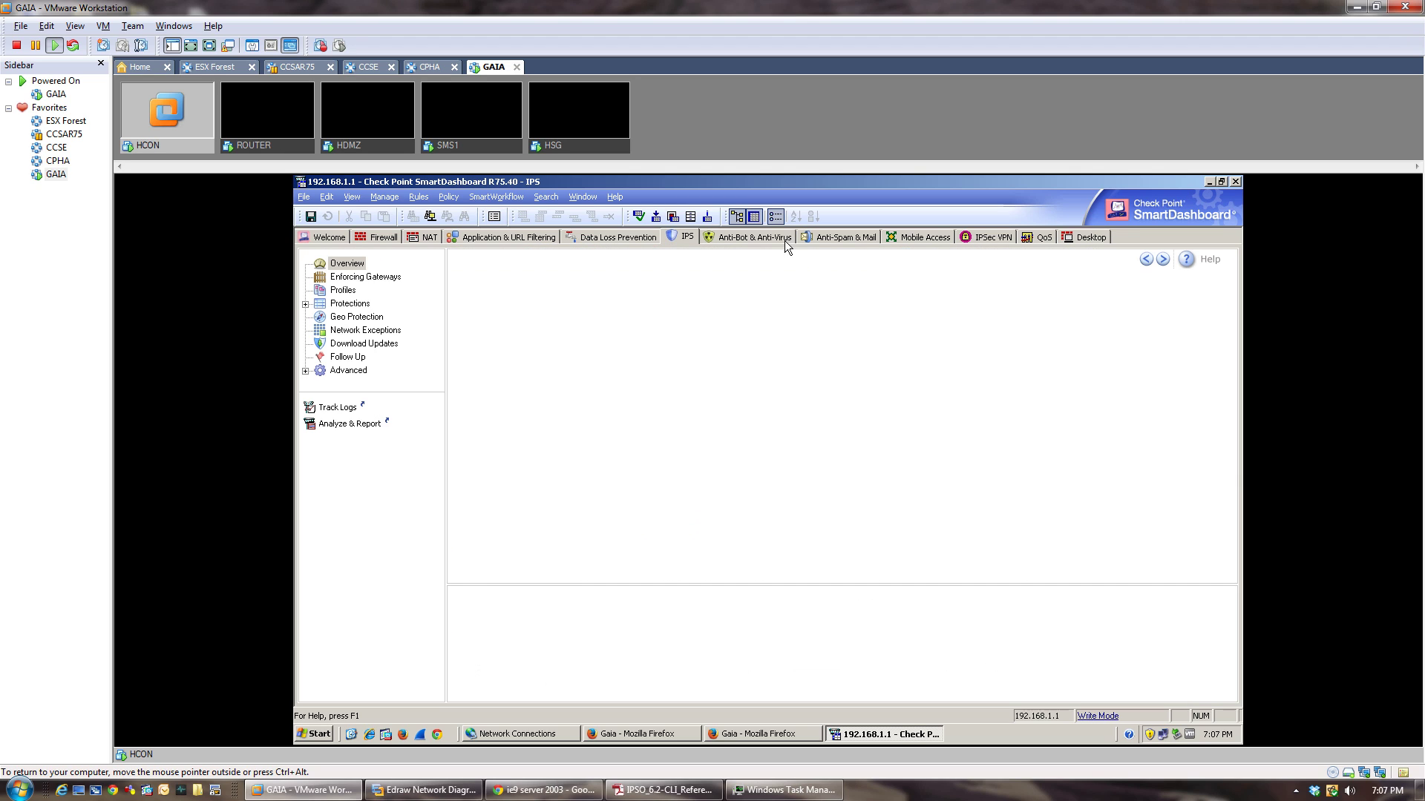
{"action": "left_click", "coordinate": [735, 237]}
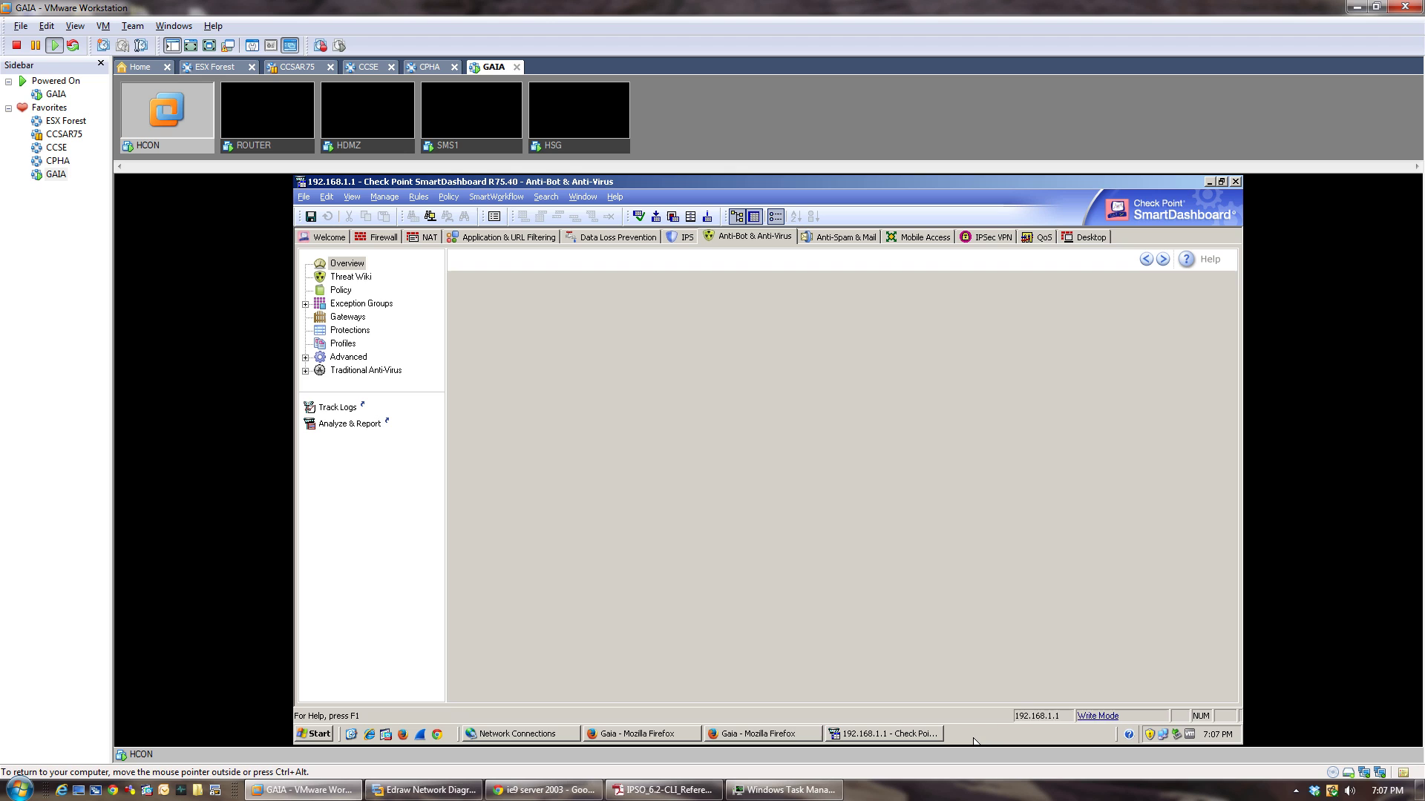
Check CPU and memory usage in Task Manager, view the malware map, then return to Firewall.
{"action": "right_click", "coordinate": [974, 741]}
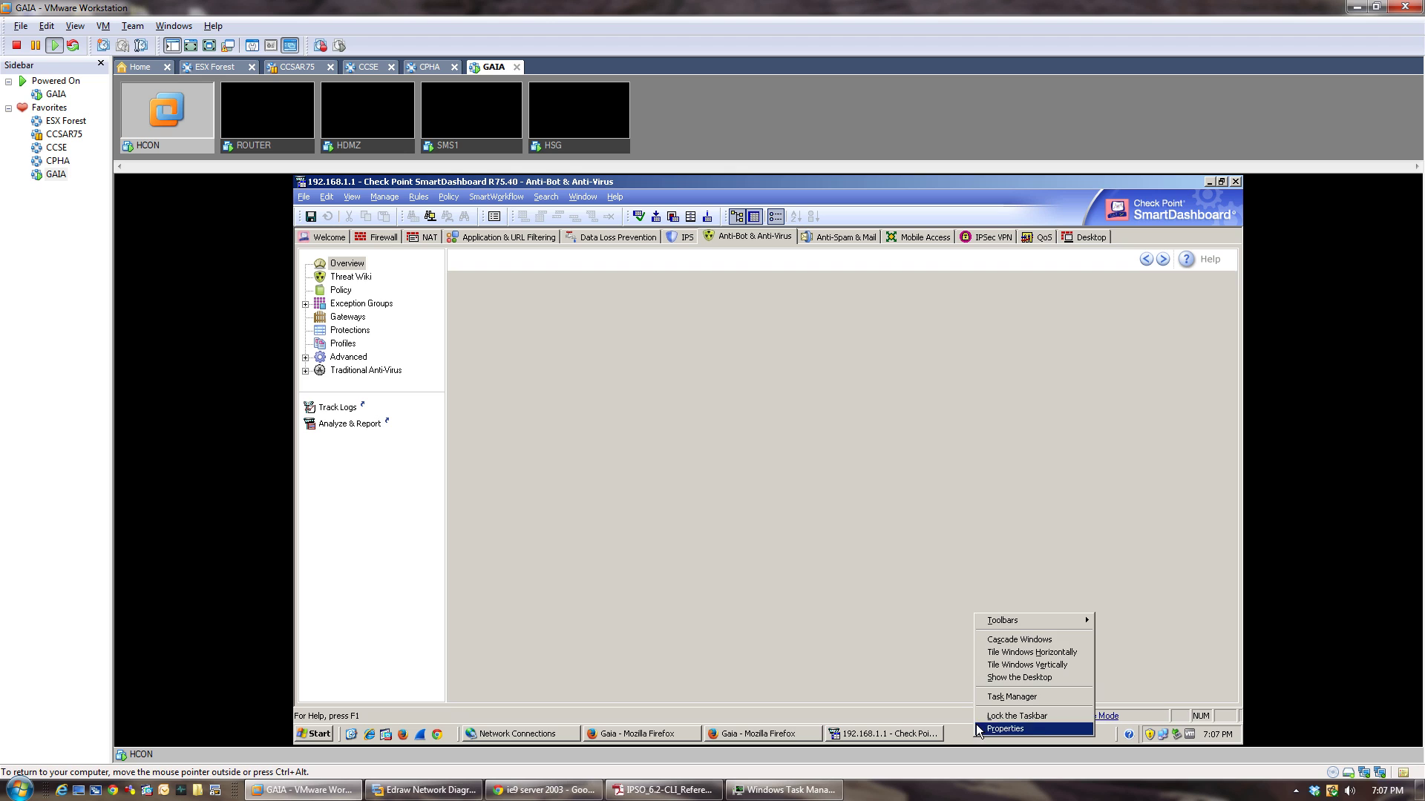
{"action": "left_click", "coordinate": [982, 699]}
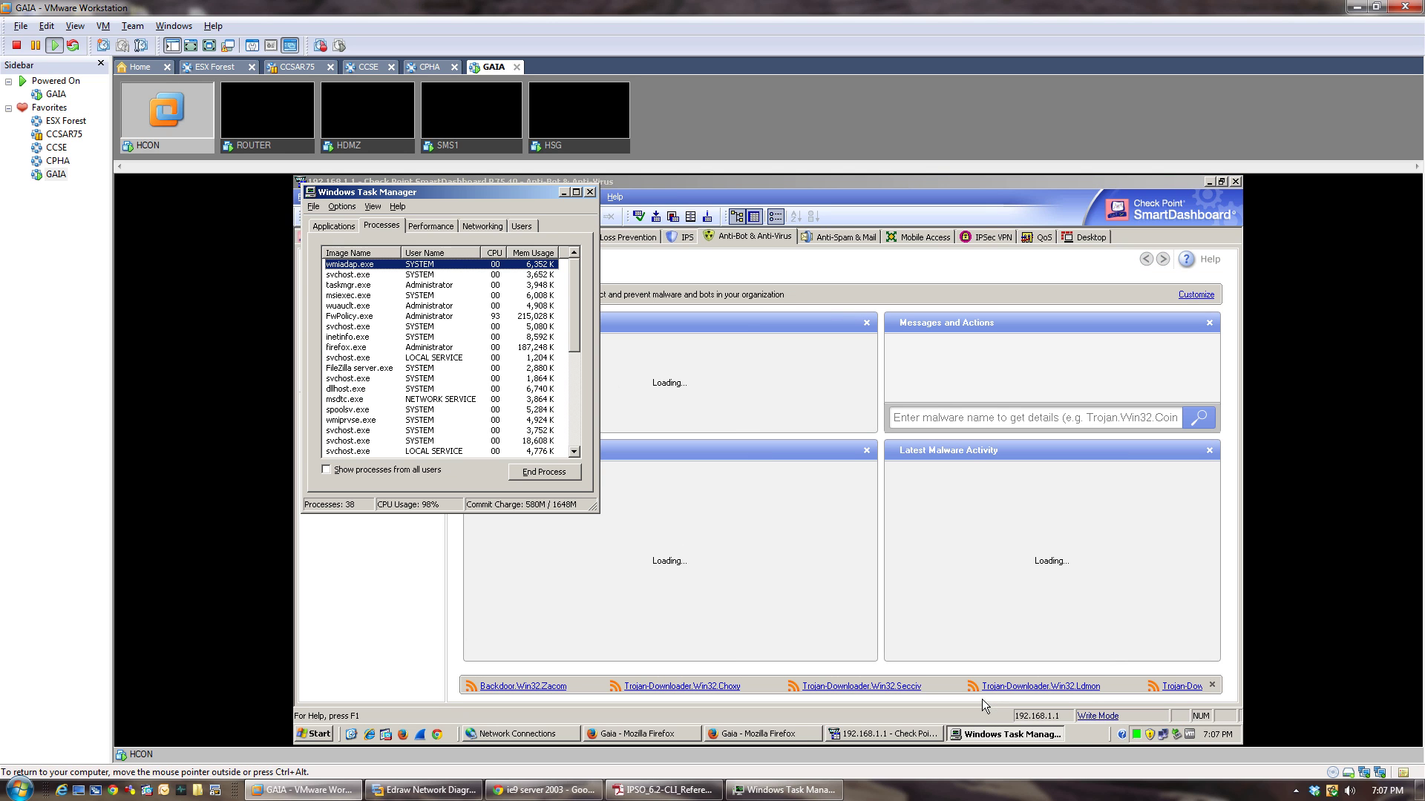
{"action": "left_click", "coordinate": [432, 226]}
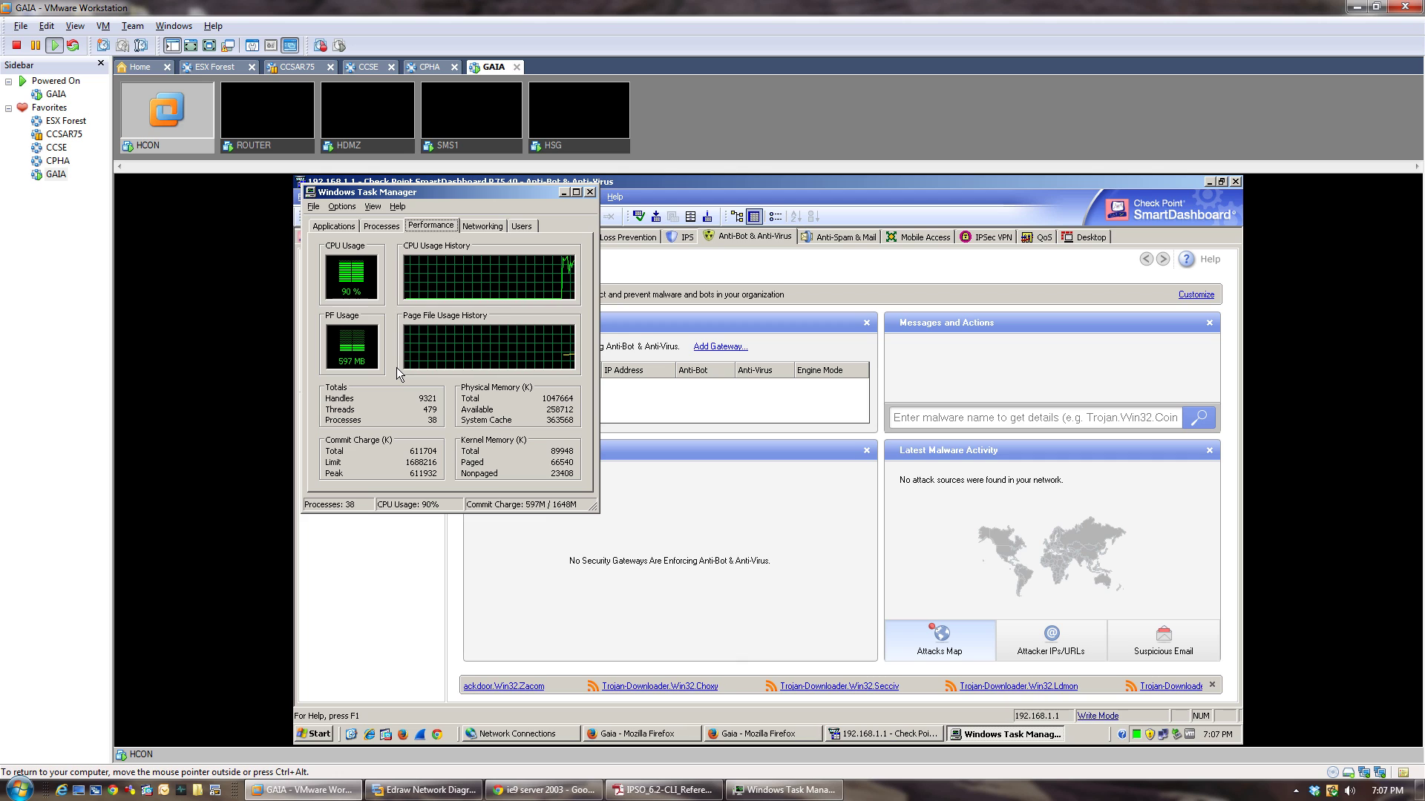
{"action": "left_click", "coordinate": [590, 193]}
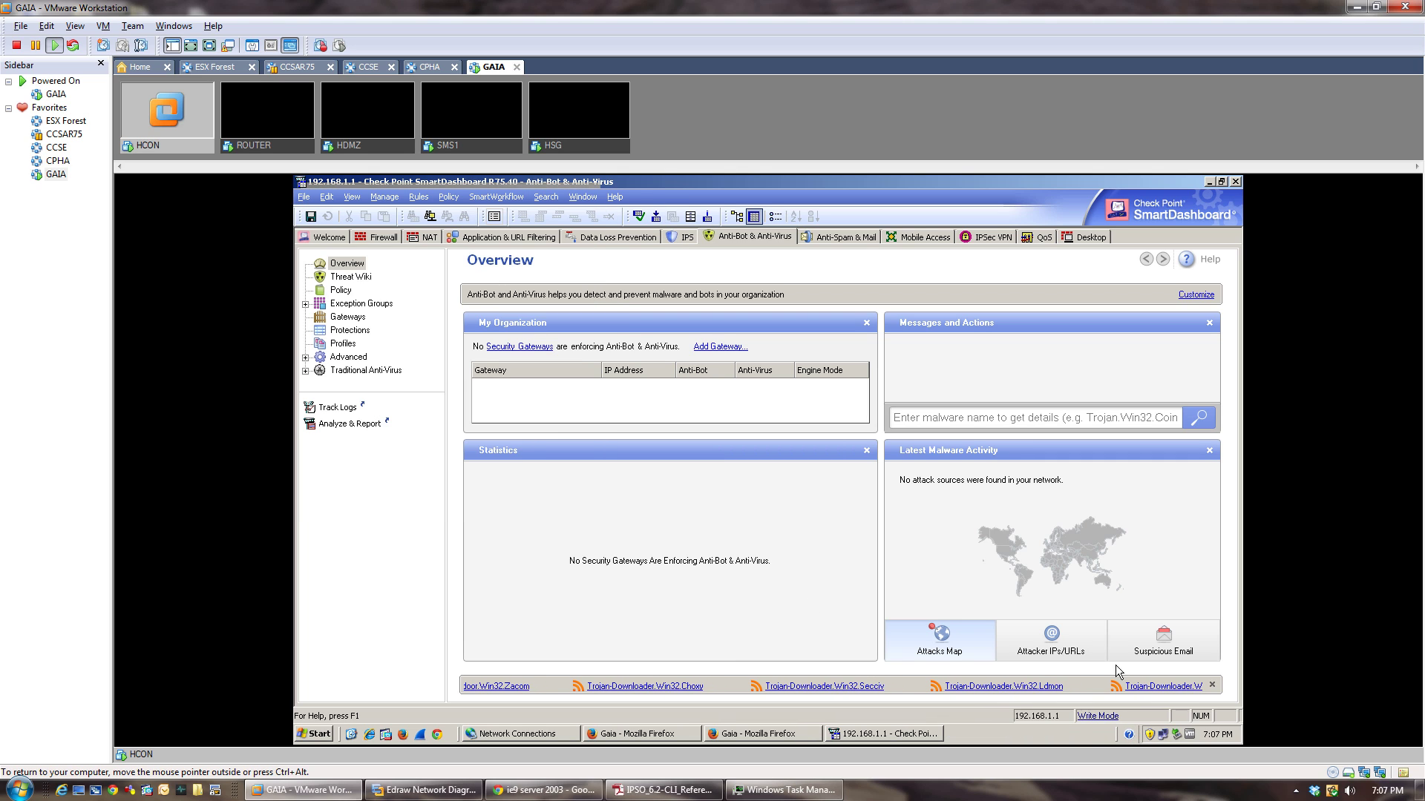
{"action": "left_click", "coordinate": [983, 649]}
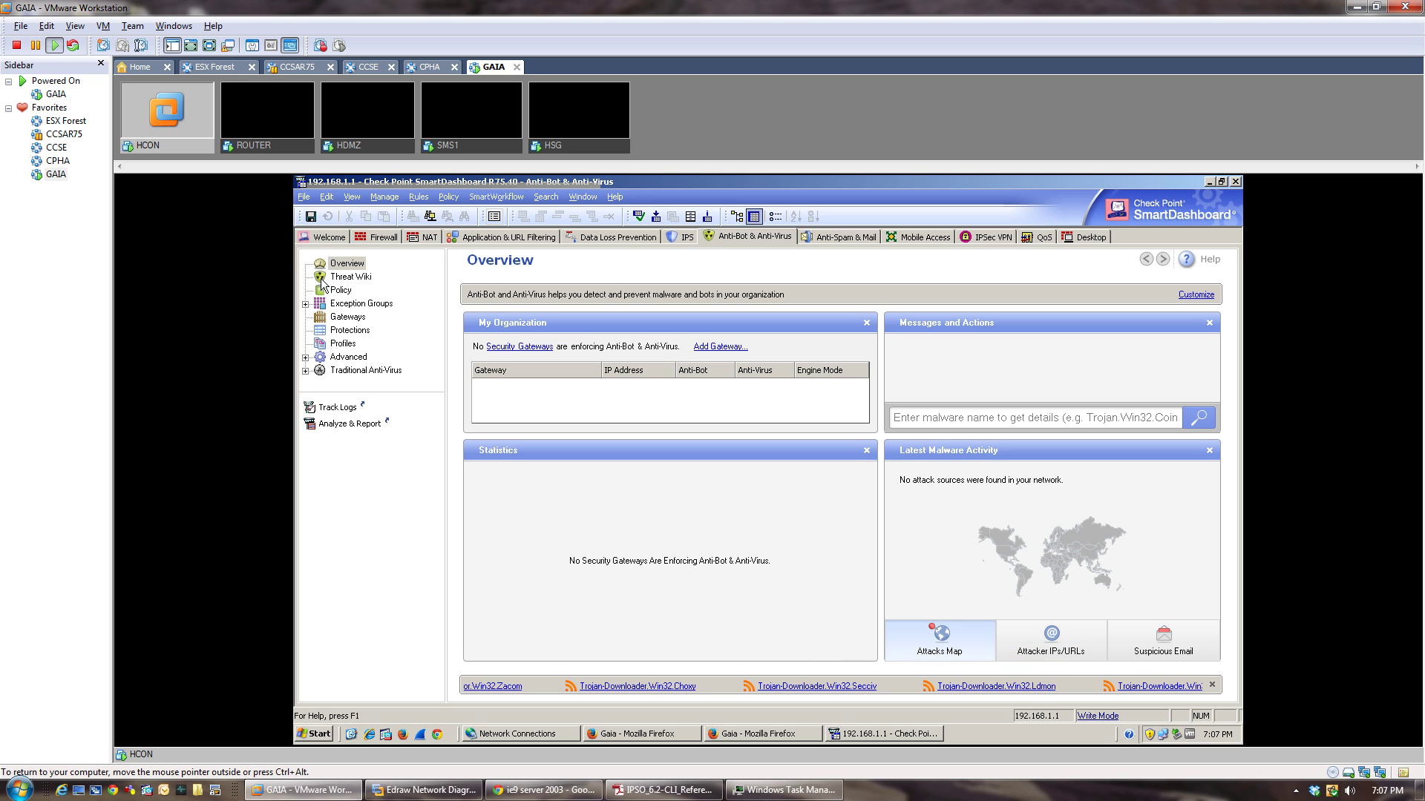
{"action": "left_click", "coordinate": [371, 237]}
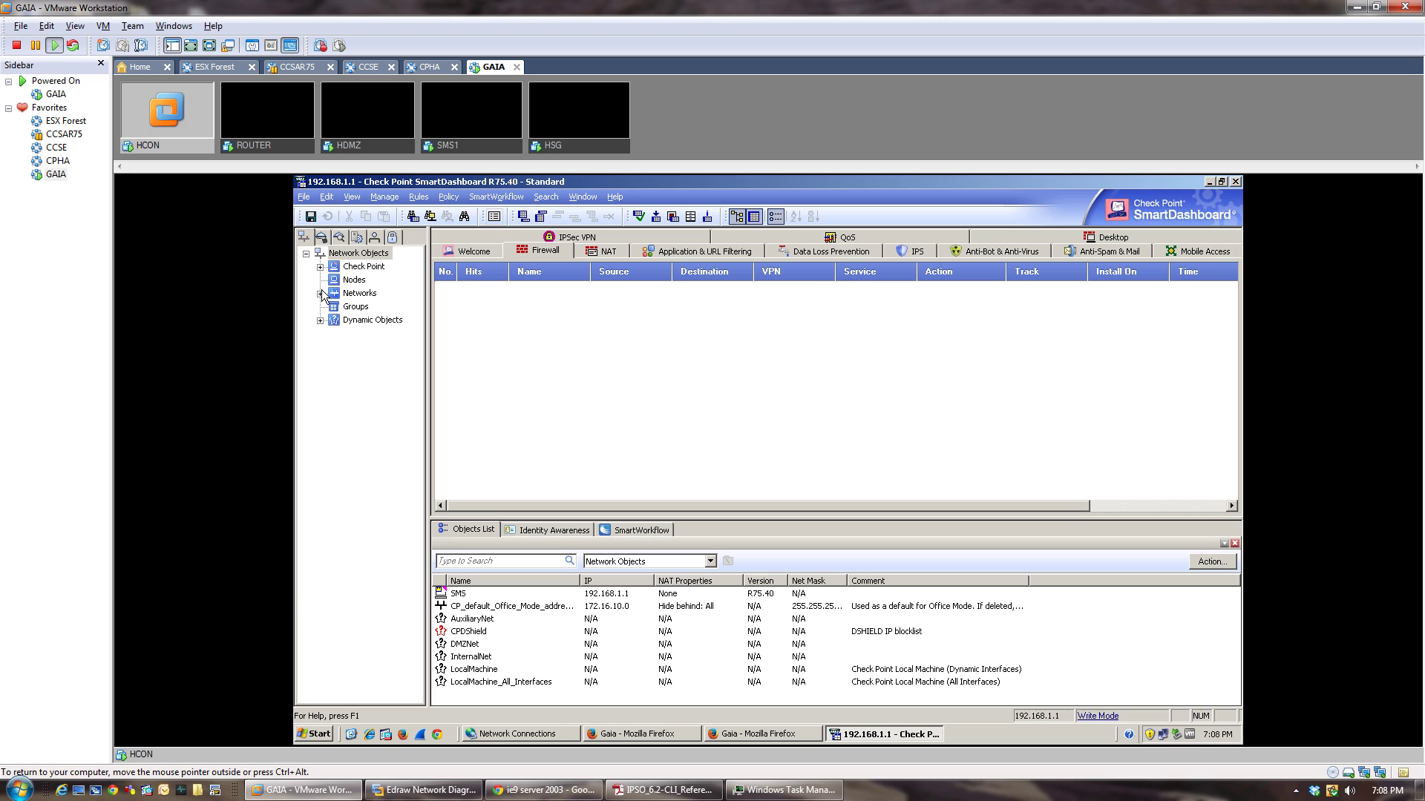
Create the blue CORP_Internal network object, 192.168.1.0 with mask 255.255.255.0.
{"action": "left_click", "coordinate": [320, 294]}
{"action": "right_click", "coordinate": [356, 293]}
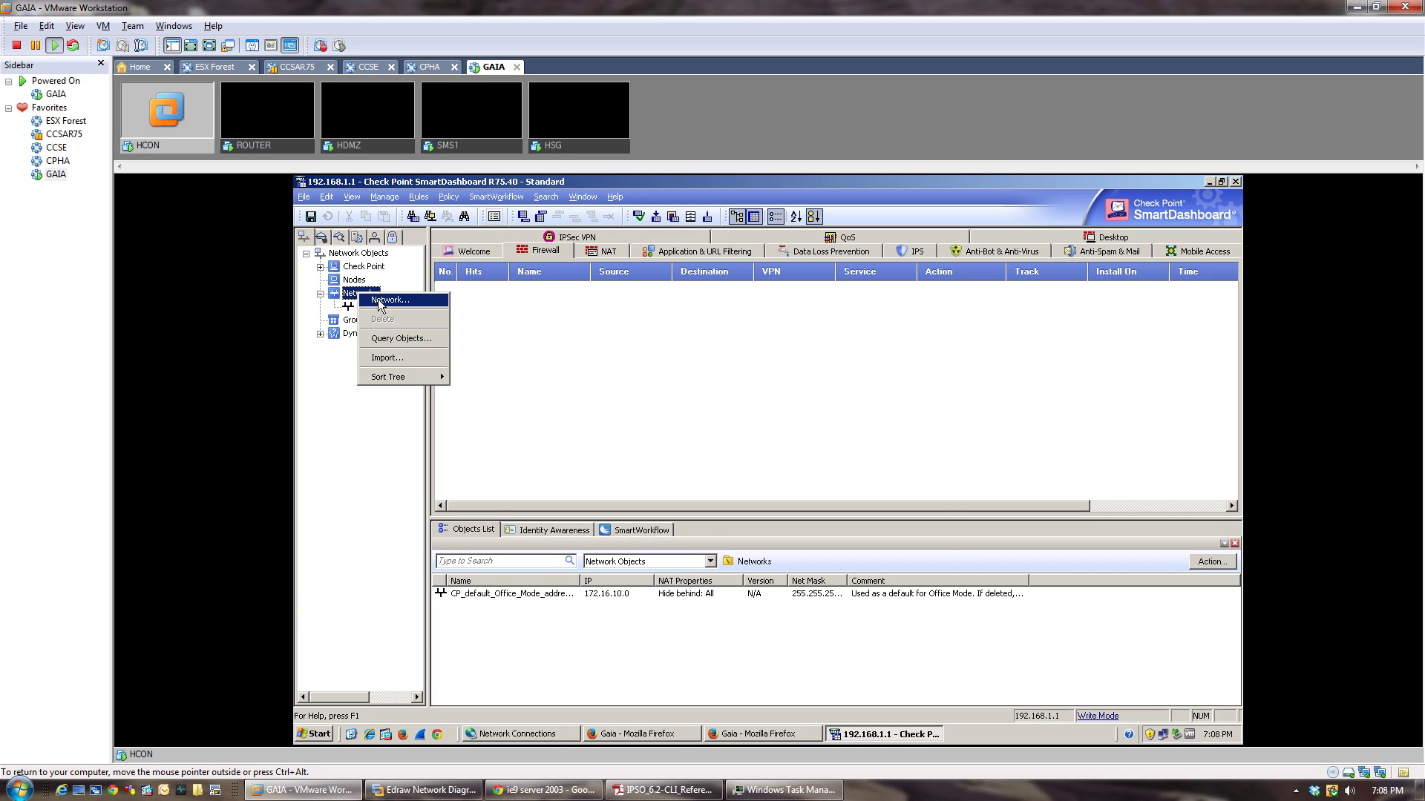
{"action": "left_click", "coordinate": [382, 304]}
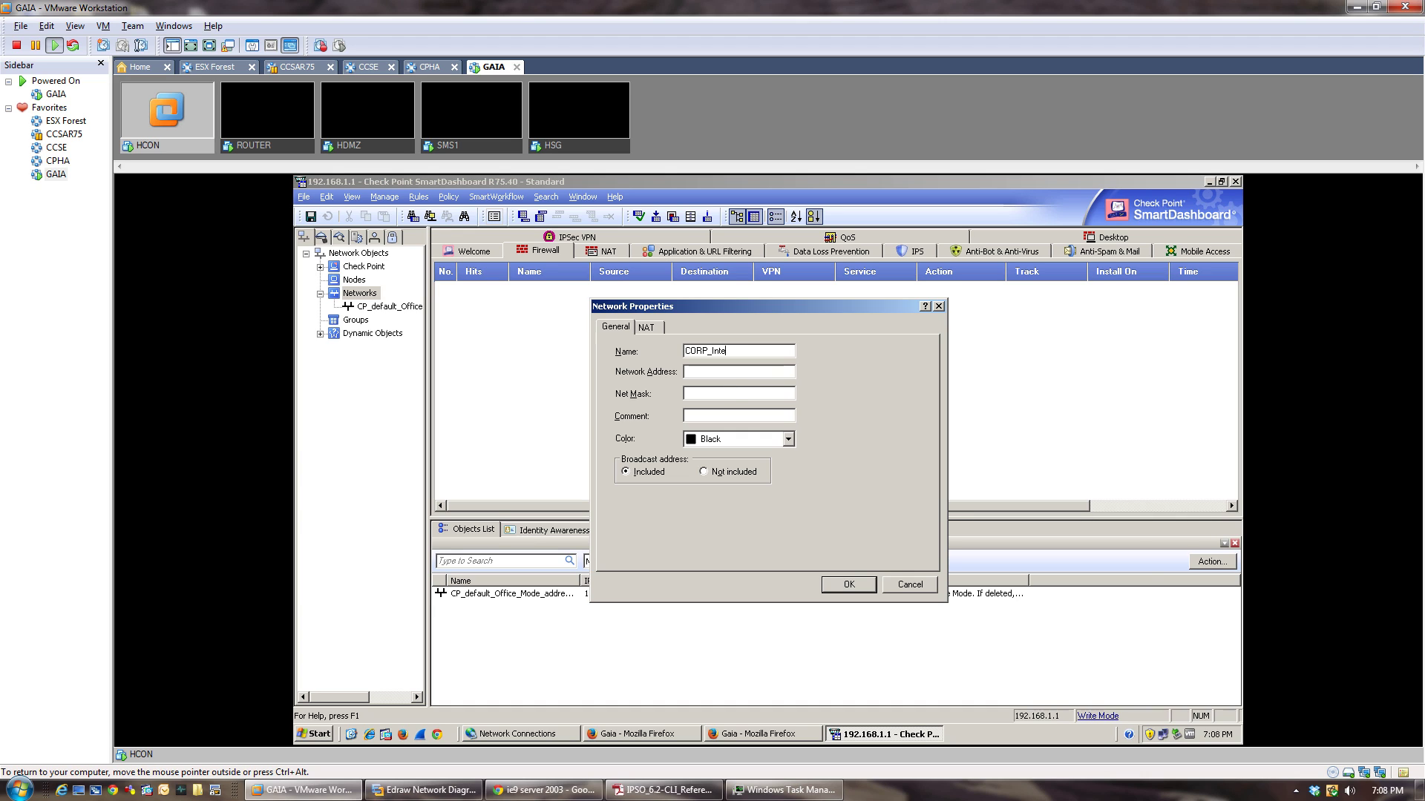
{"action": "type", "text": "CORP_Internal"}
{"action": "key", "text": "Tab"}
{"action": "type", "text": "192.168.1.0"}
{"action": "key", "text": "Tab"}
{"action": "type", "text": "255.255.255.0"}
{"action": "left_click", "coordinate": [754, 438]}
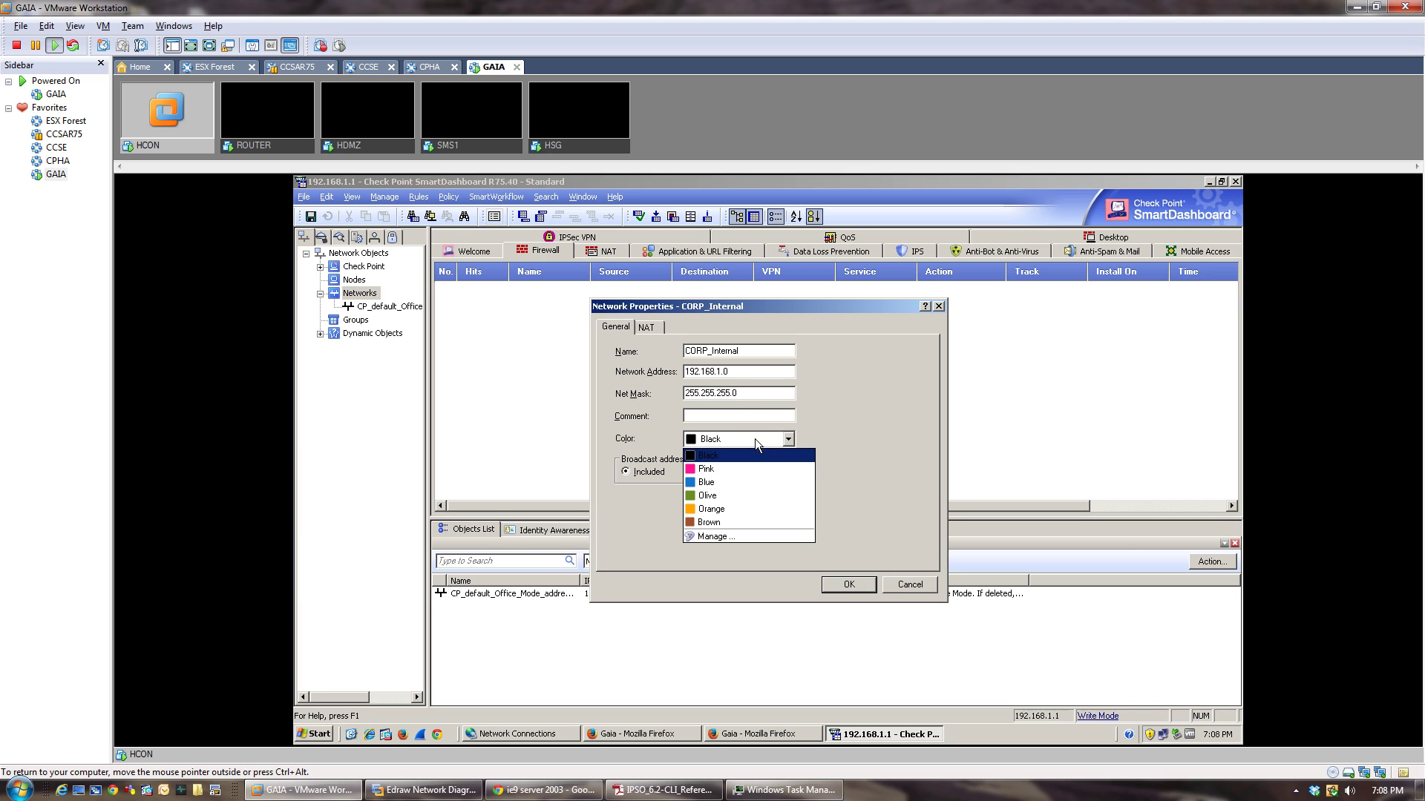
{"action": "left_click", "coordinate": [737, 480]}
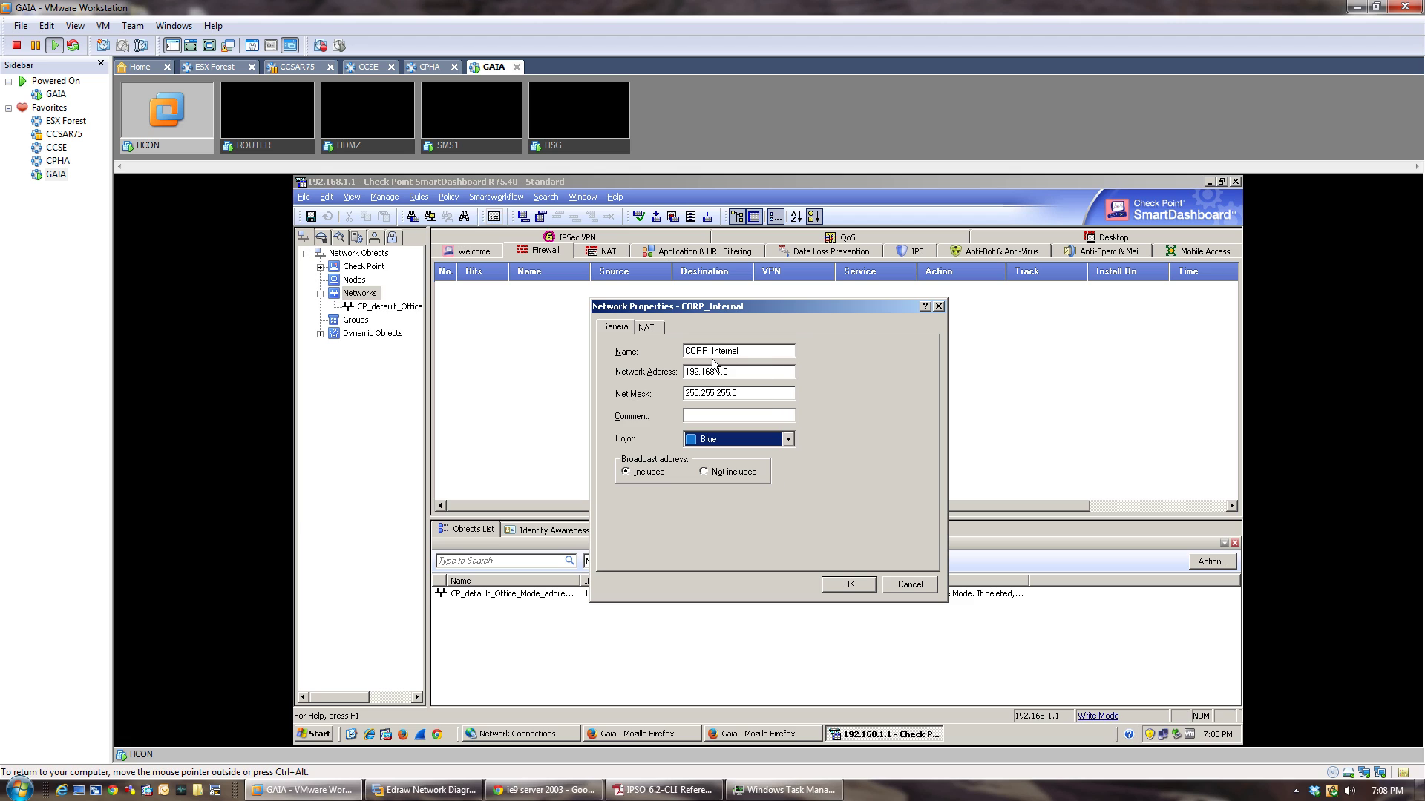
{"action": "left_click", "coordinate": [847, 585]}
Create the DMZ network object, 192.168.10.0 with mask 255.255.255.0.
{"action": "right_click", "coordinate": [364, 293]}
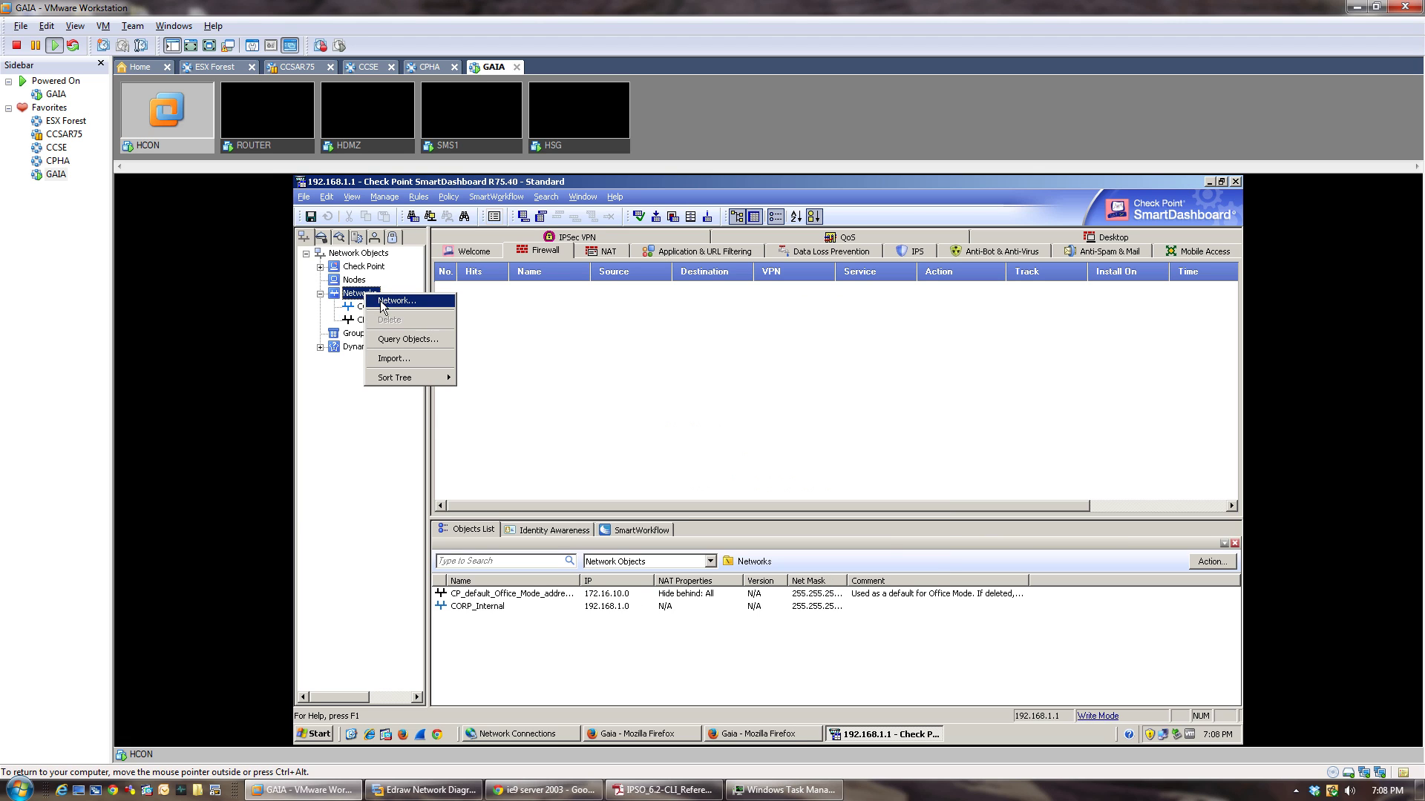
{"action": "left_click", "coordinate": [382, 301]}
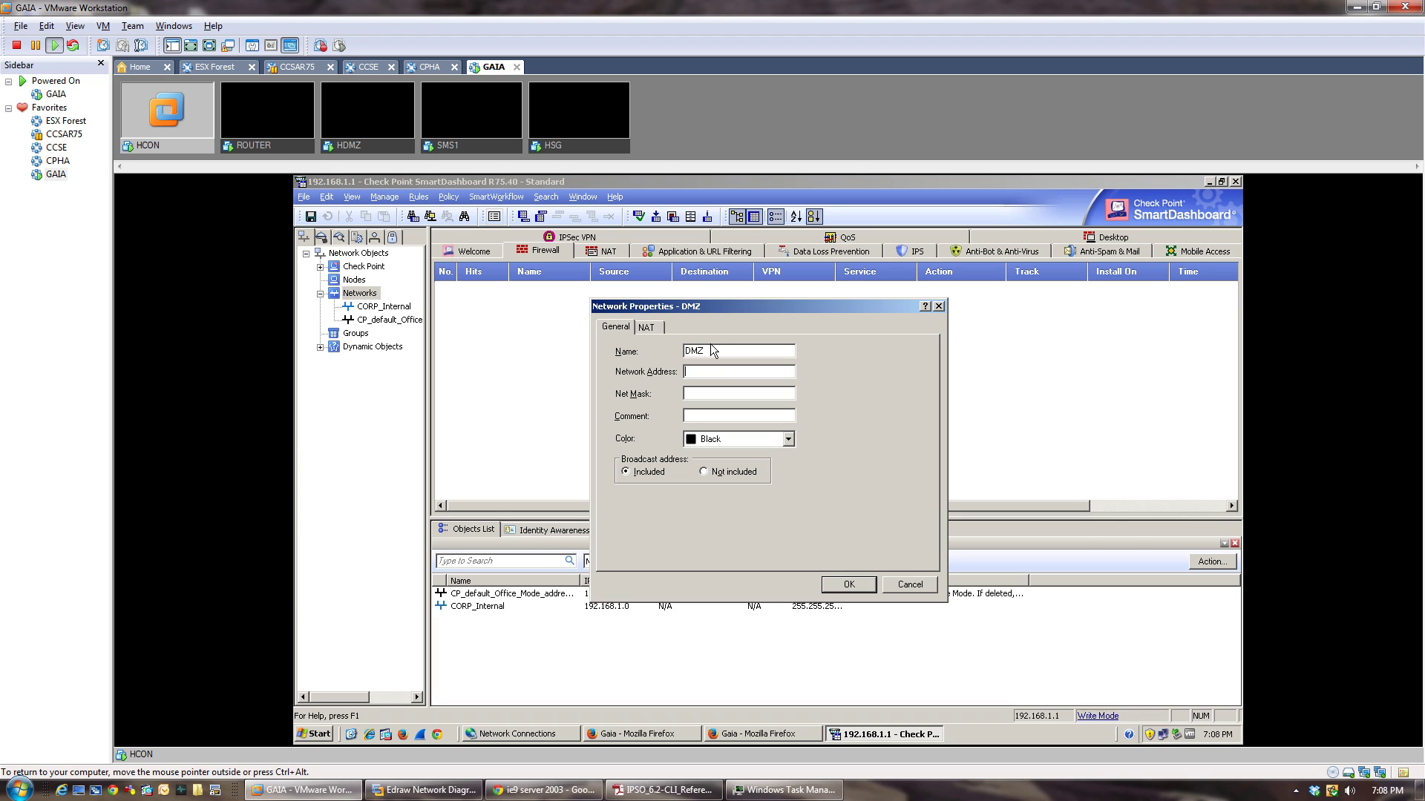
{"action": "type", "text": "192.168."}
{"action": "type", "text": "255.255.255.0"}
{"action": "left_click", "coordinate": [849, 584]}
Create the DMZ_Server host at 192.168.10.50, fixing the duplicate-name clash.
{"action": "right_click", "coordinate": [349, 282]}
{"action": "mouse_move", "coordinate": [415, 290]}
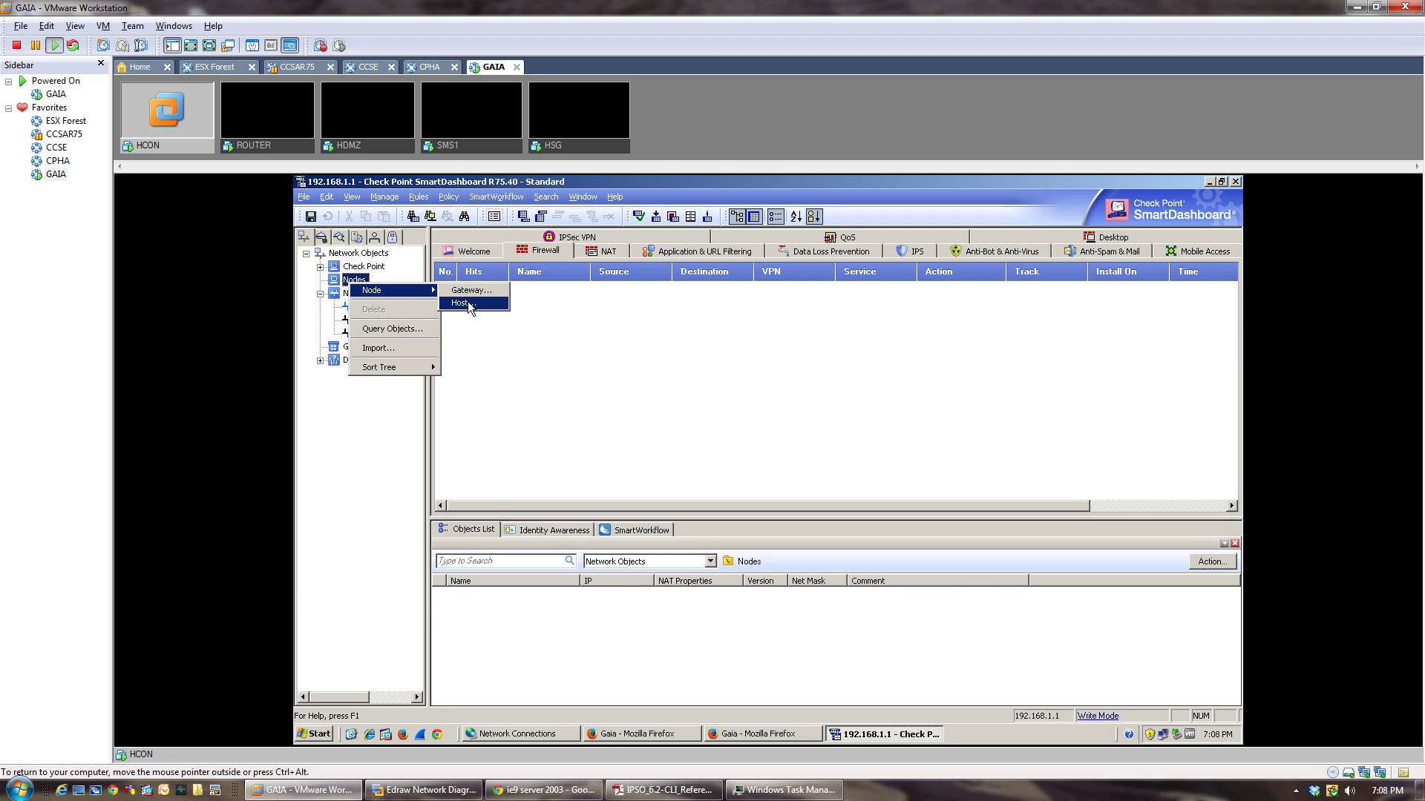
{"action": "left_click", "coordinate": [467, 301]}
{"action": "type", "text": "DMZ"}
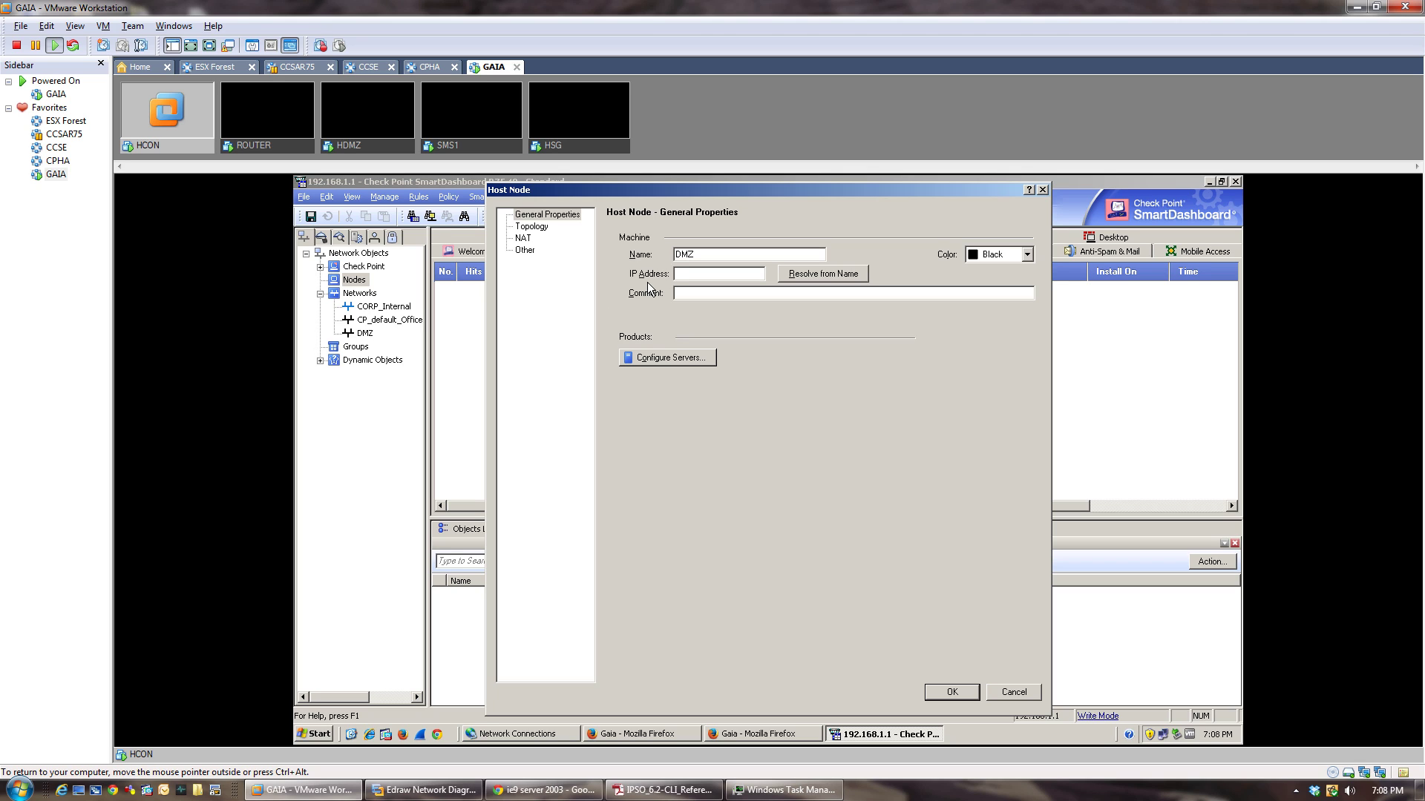
{"action": "key", "text": "Tab"}
{"action": "type", "text": "192.168.10.50"}
{"action": "key", "text": "Tab"}
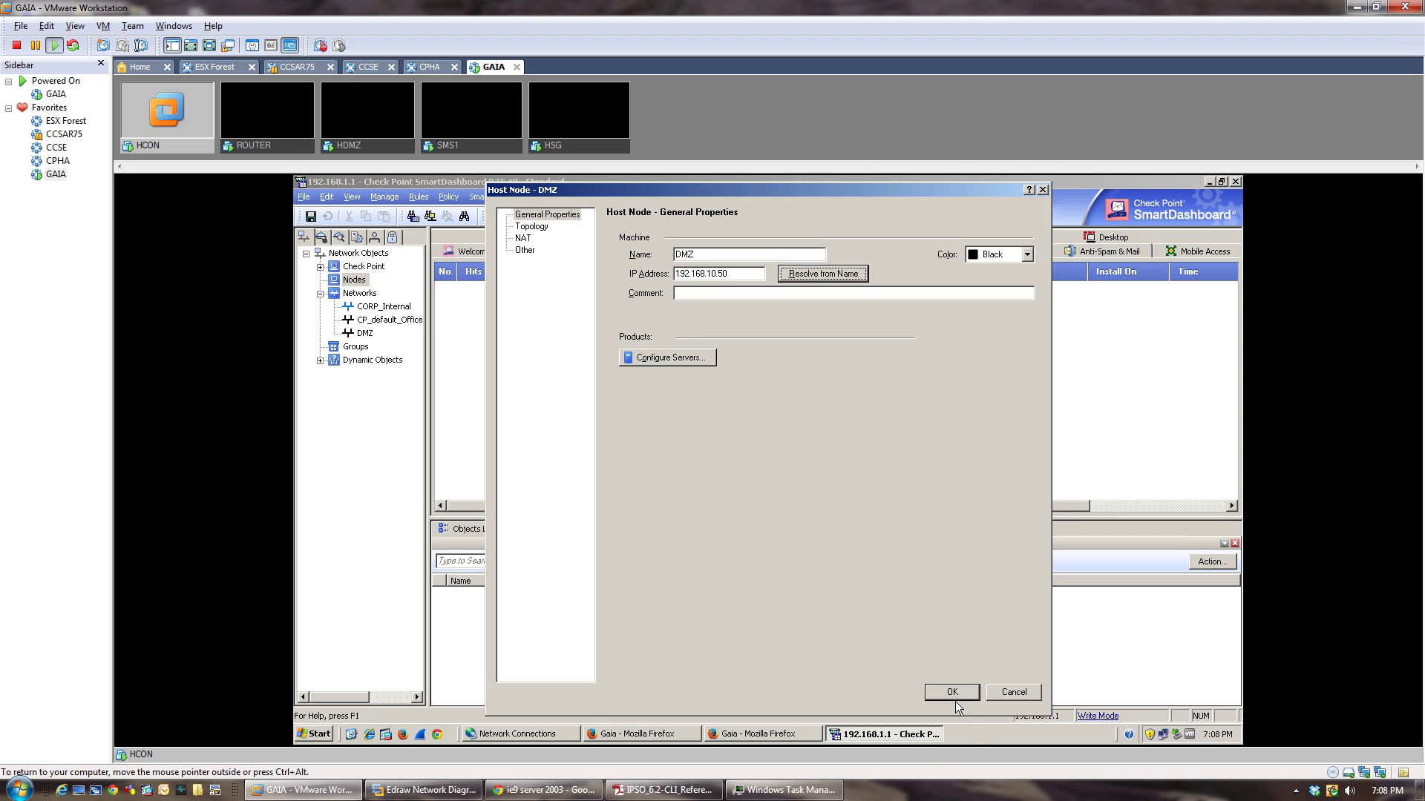
{"action": "left_click", "coordinate": [952, 696]}
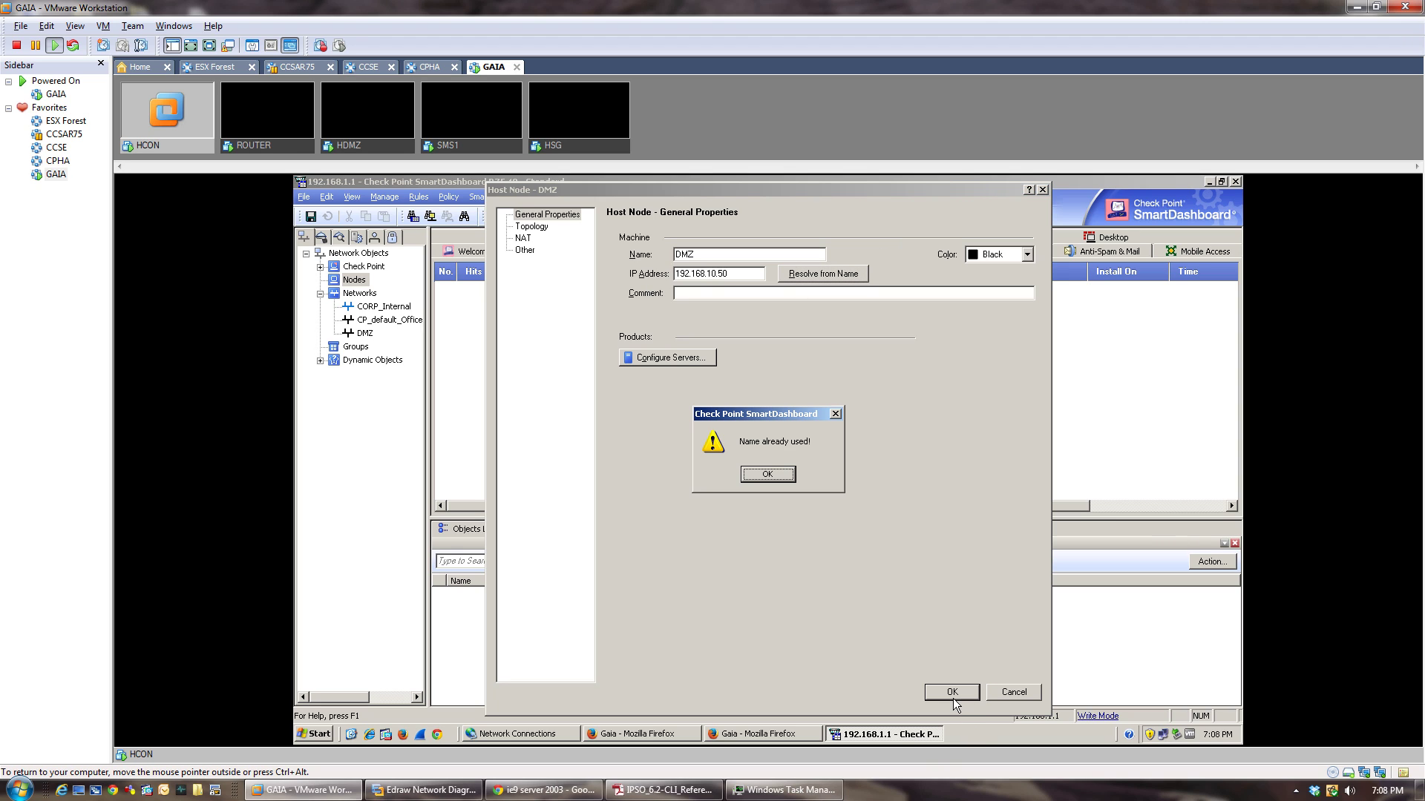
{"action": "left_click", "coordinate": [765, 474]}
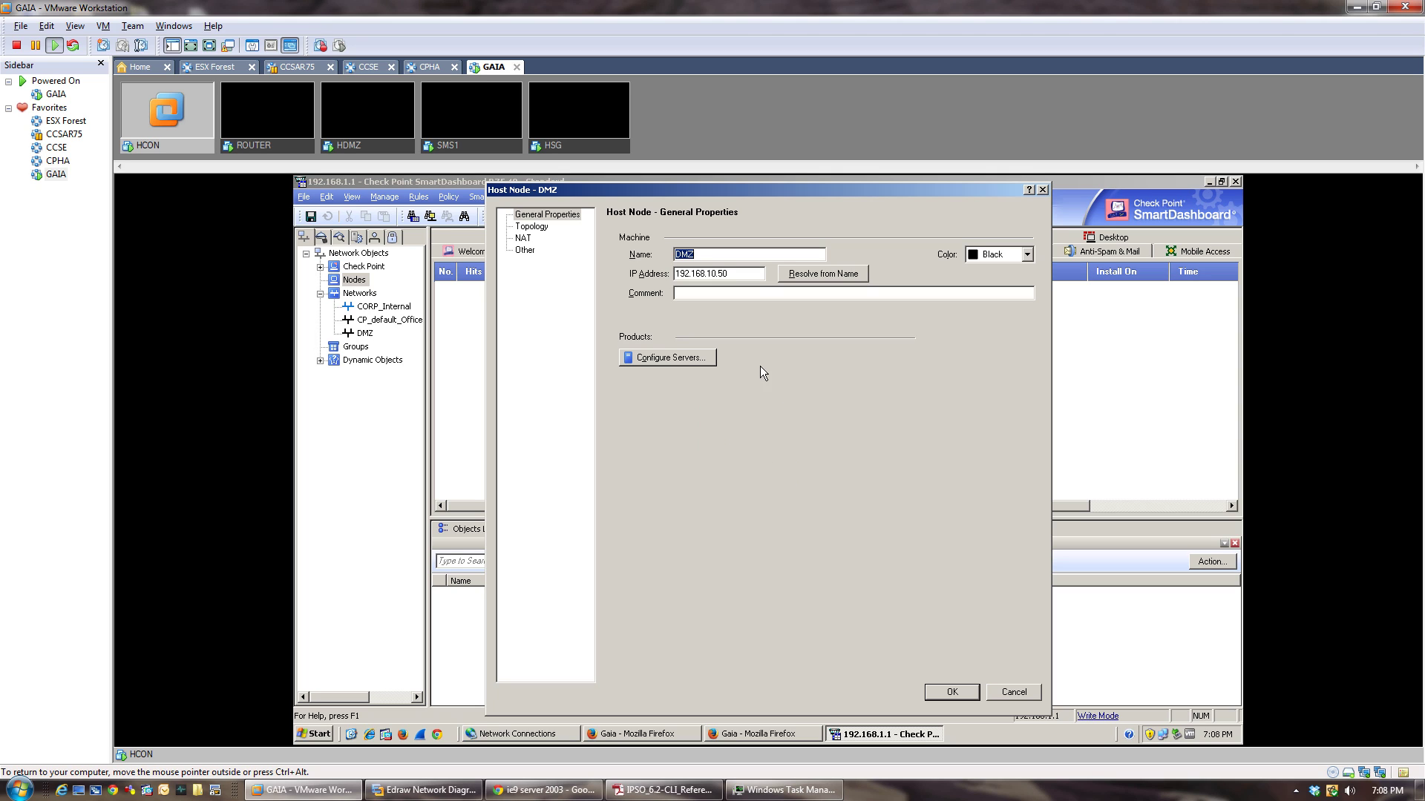
{"action": "left_click", "coordinate": [714, 257]}
{"action": "type", "text": "_Server"}
{"action": "left_click", "coordinate": [952, 693]}
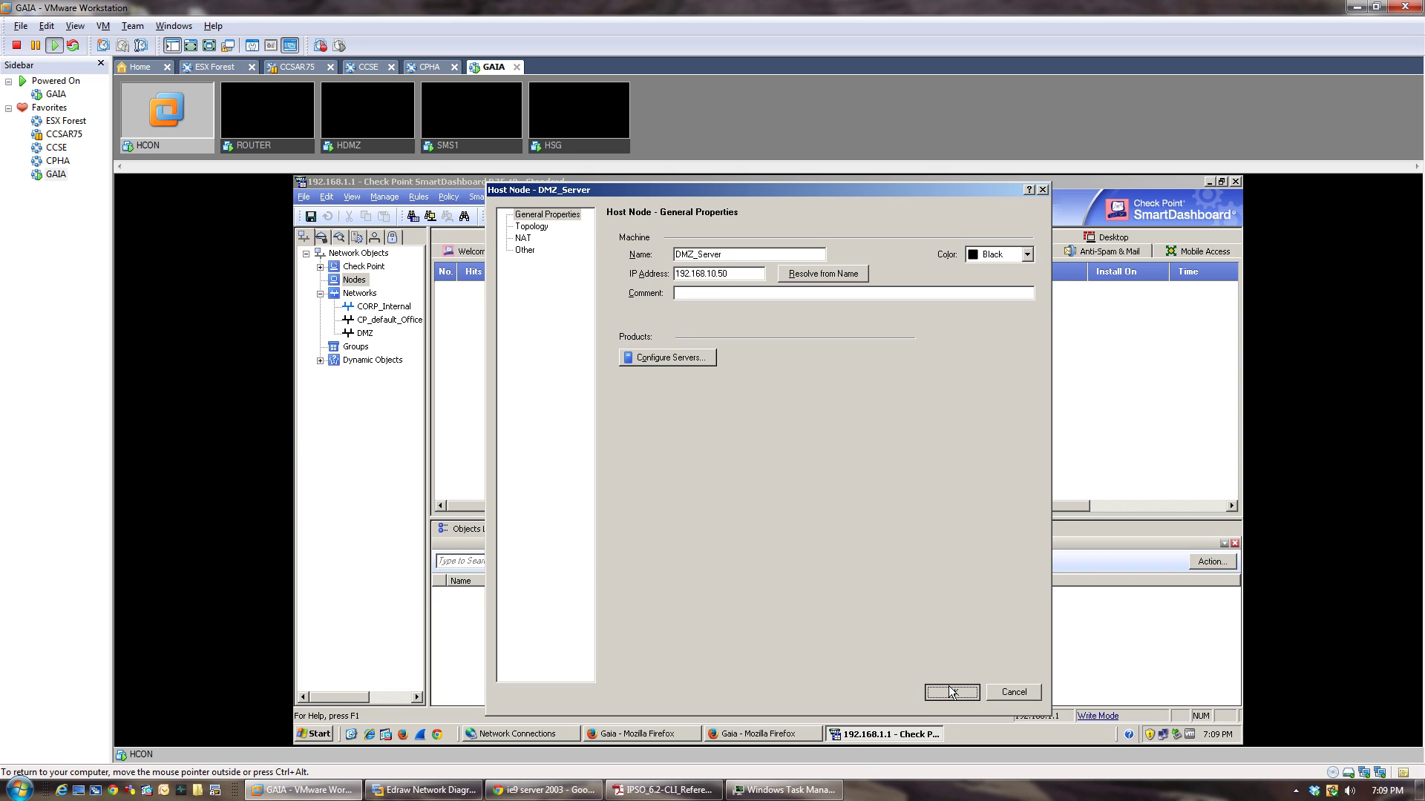
Rename the DMZ network object to DMZ_Network and show the host nodes.
{"action": "right_click", "coordinate": [363, 323]}
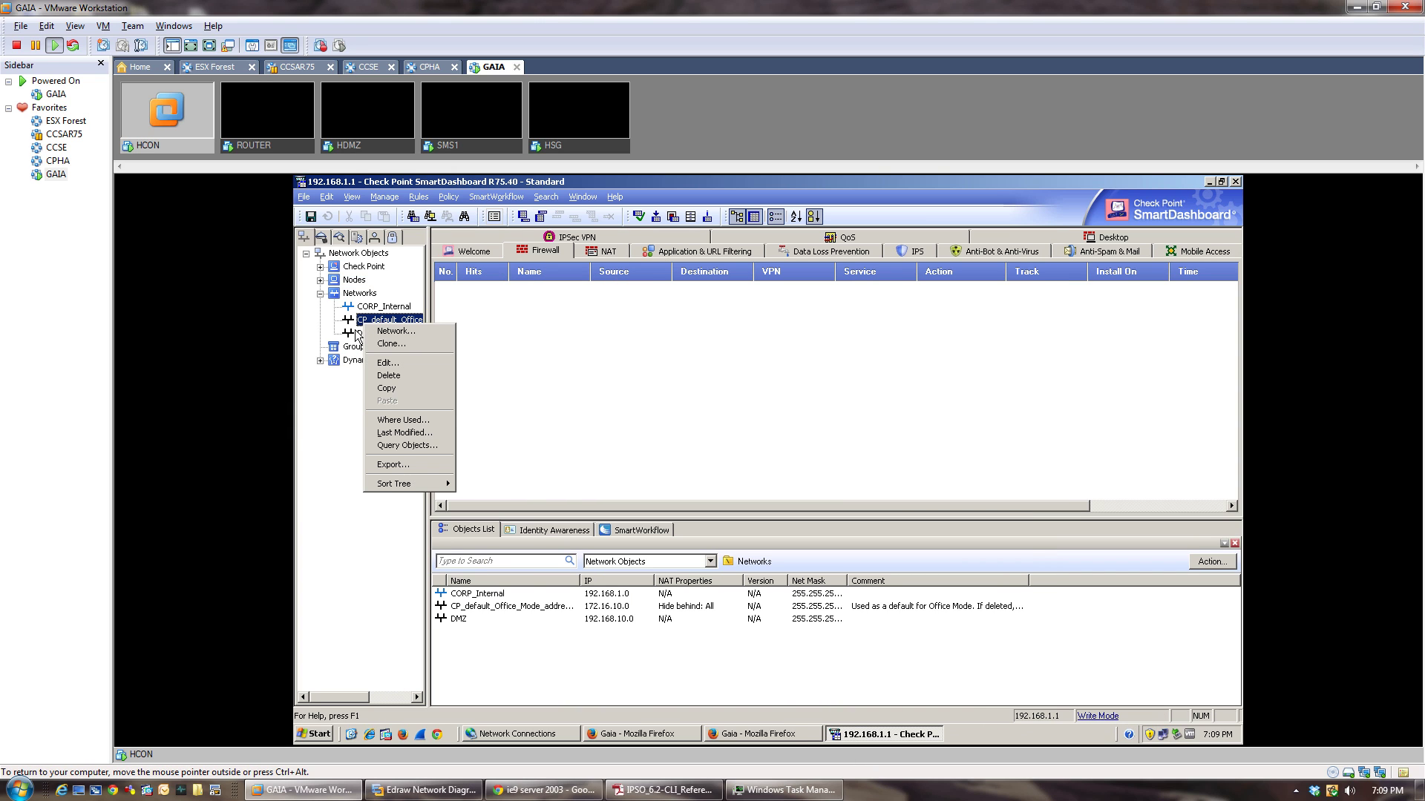
{"action": "right_click", "coordinate": [357, 332]}
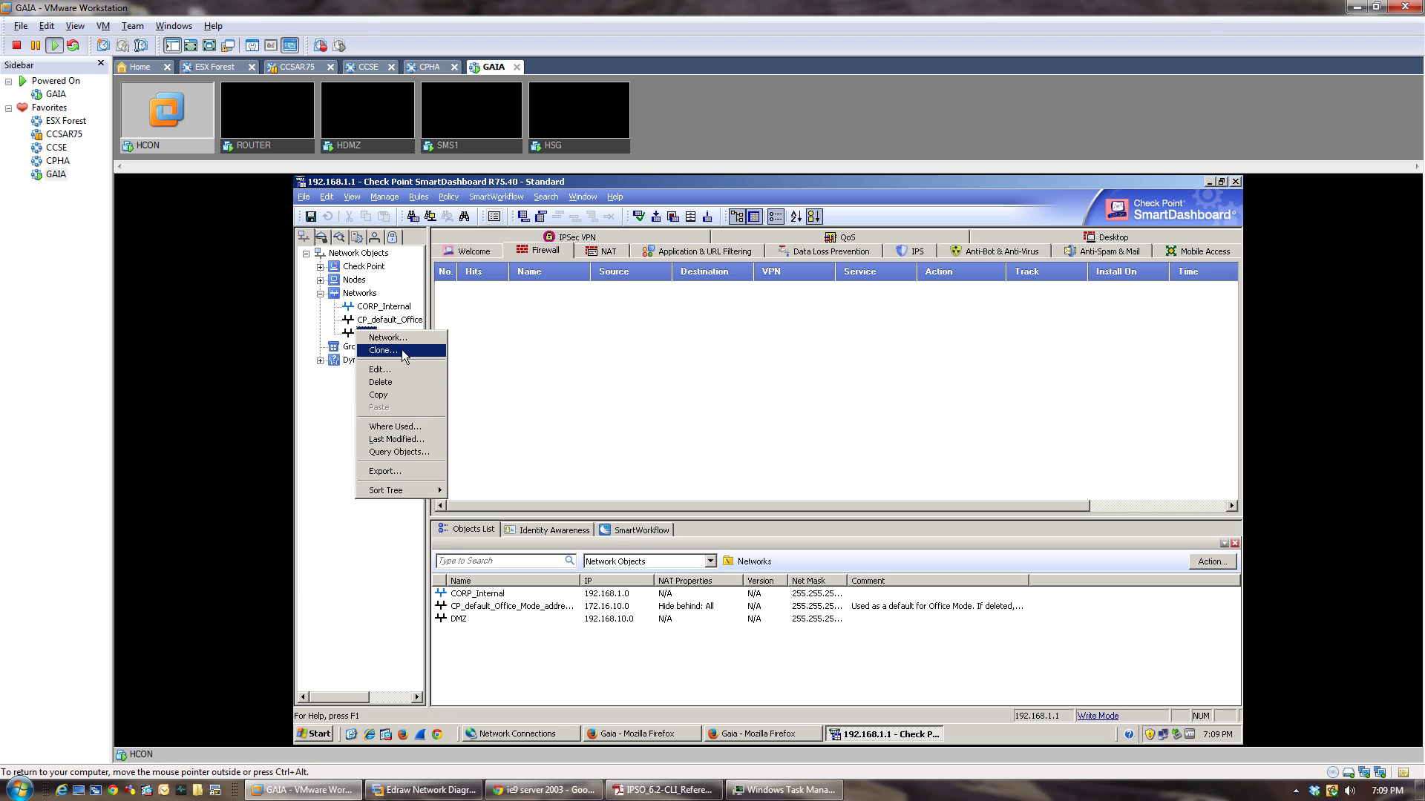
{"action": "left_click", "coordinate": [382, 369]}
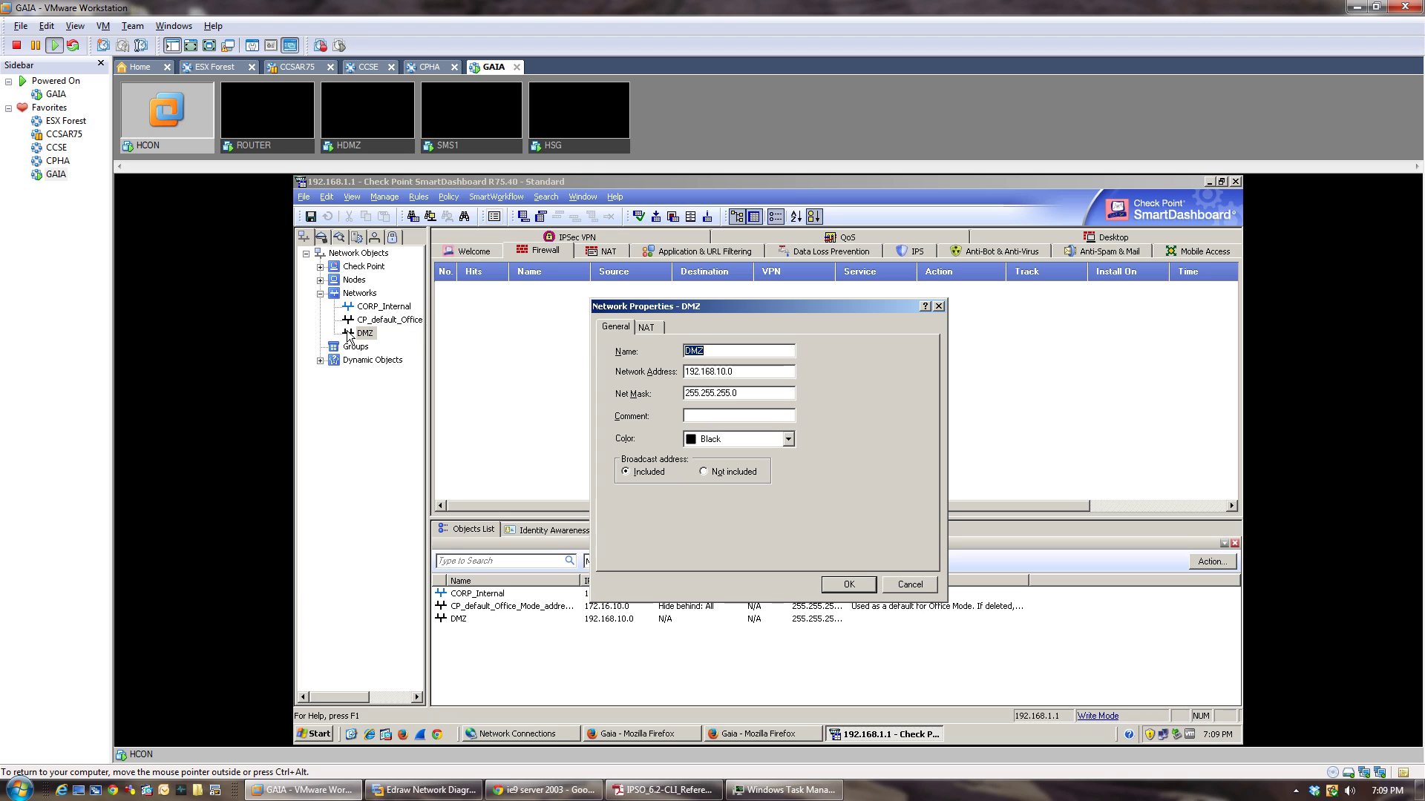
{"action": "left_click", "coordinate": [725, 349]}
{"action": "type", "text": "_Network"}
{"action": "left_click", "coordinate": [846, 584]}
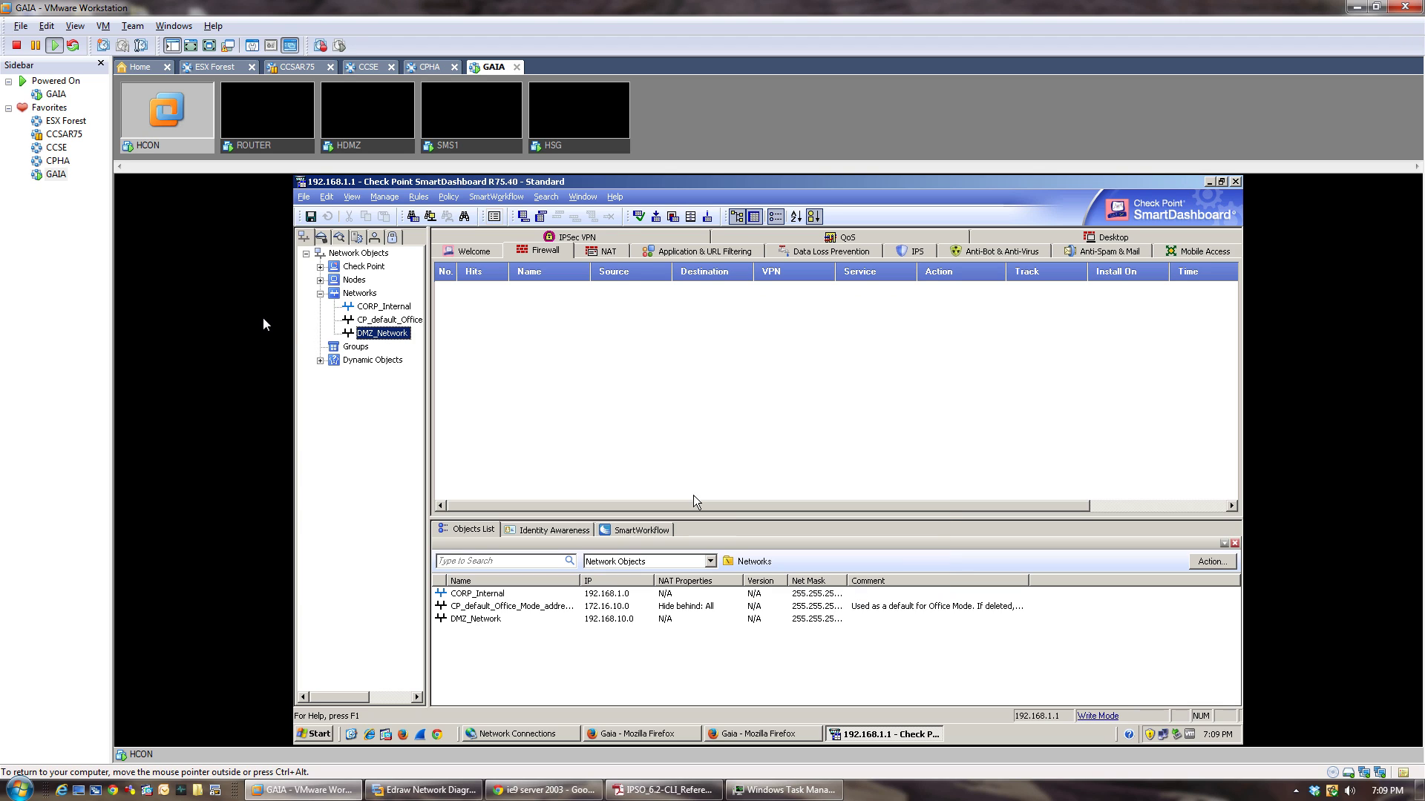
{"action": "left_click", "coordinate": [320, 280]}
Create a host node named GUI with IP address 192.168.1.2.
{"action": "right_click", "coordinate": [353, 280]}
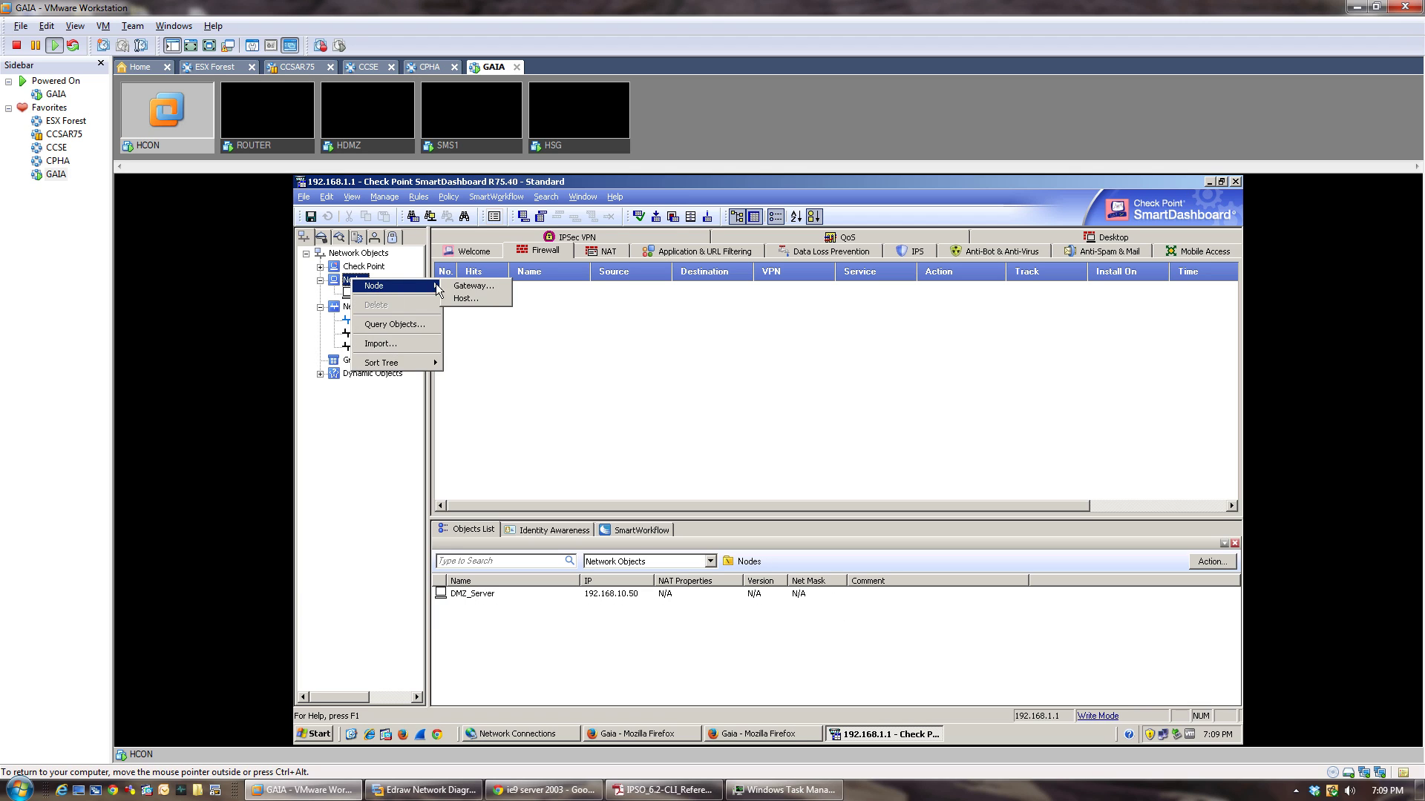
{"action": "left_click", "coordinate": [451, 296]}
{"action": "type", "text": "GU"}
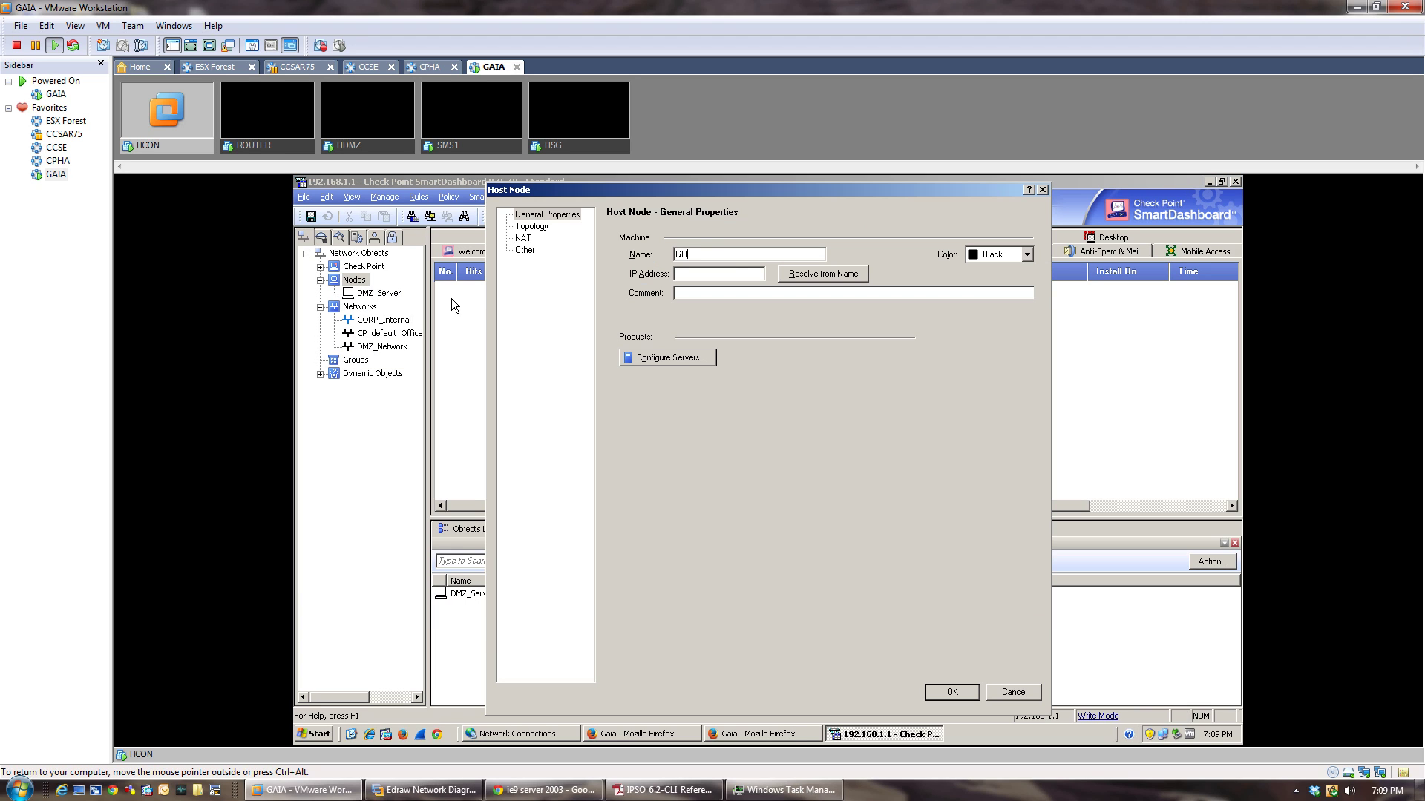
{"action": "type", "text": "I"}
{"action": "key", "text": "Tab"}
{"action": "key", "text": "shift+Tab"}
{"action": "type", "text": "19250"}
{"action": "left_click", "coordinate": [952, 692]}
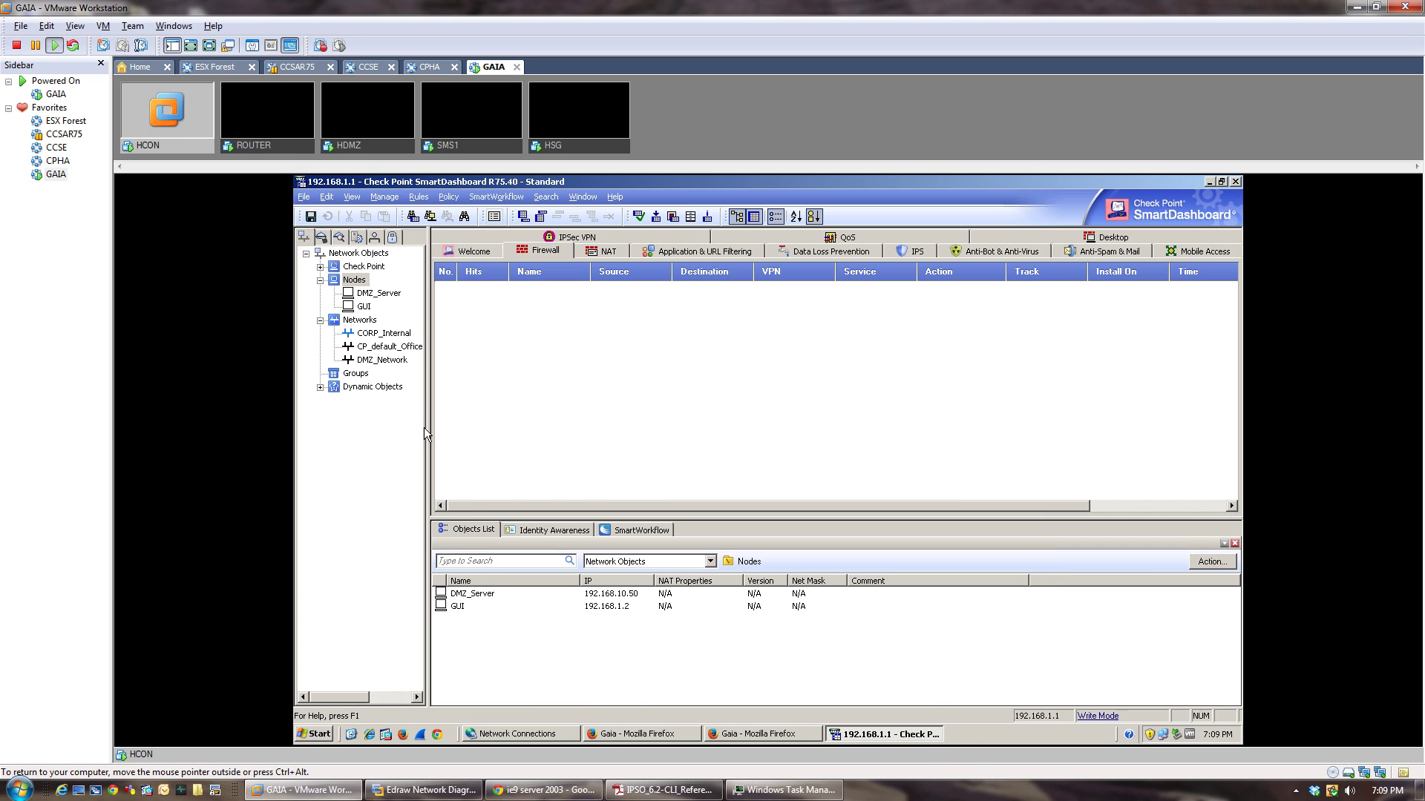
{"action": "left_click", "coordinate": [365, 269]}
Define a new Classic Mode security gateway named HSG with IP address 192.168.1.254.
{"action": "right_click", "coordinate": [365, 270]}
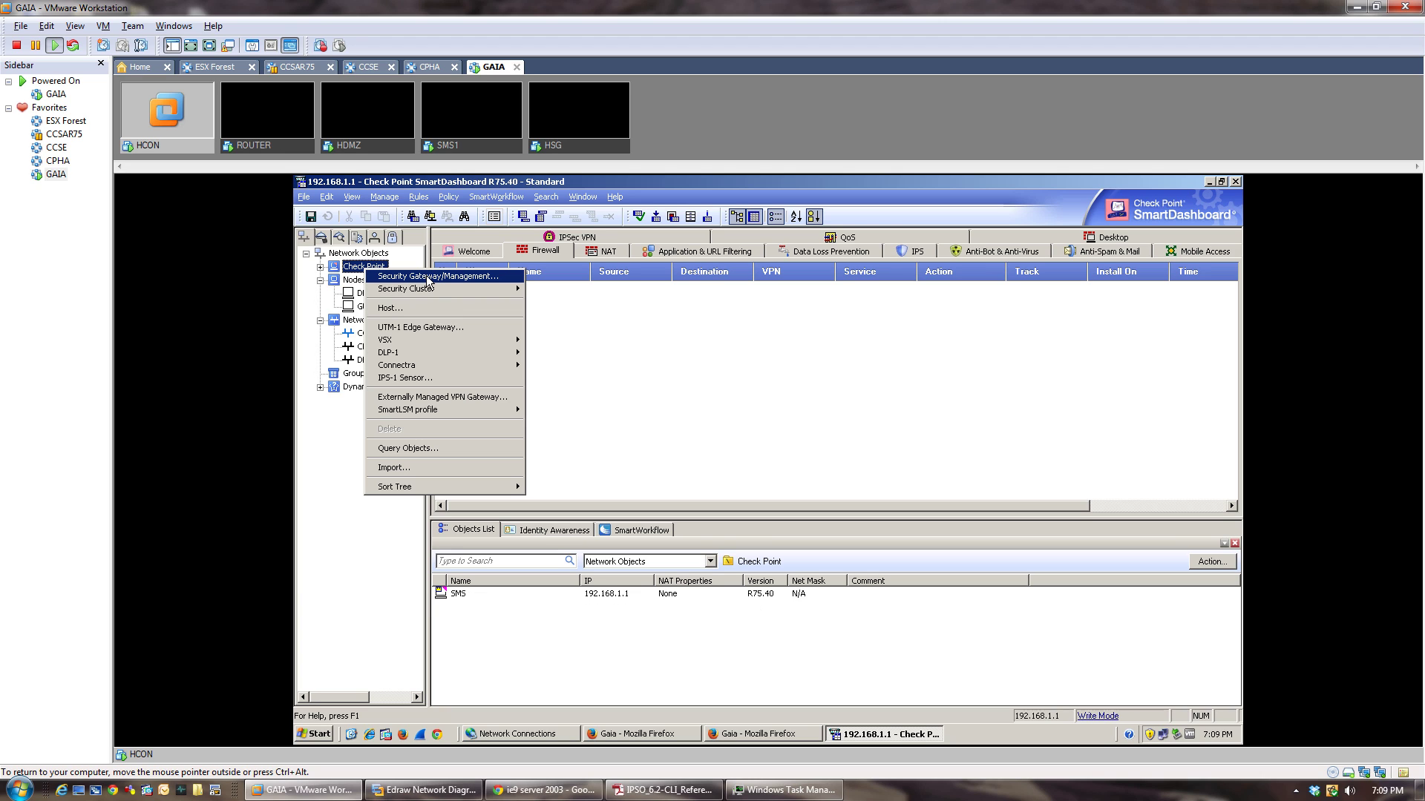
{"action": "mouse_move", "coordinate": [437, 293]}
{"action": "left_click", "coordinate": [454, 284]}
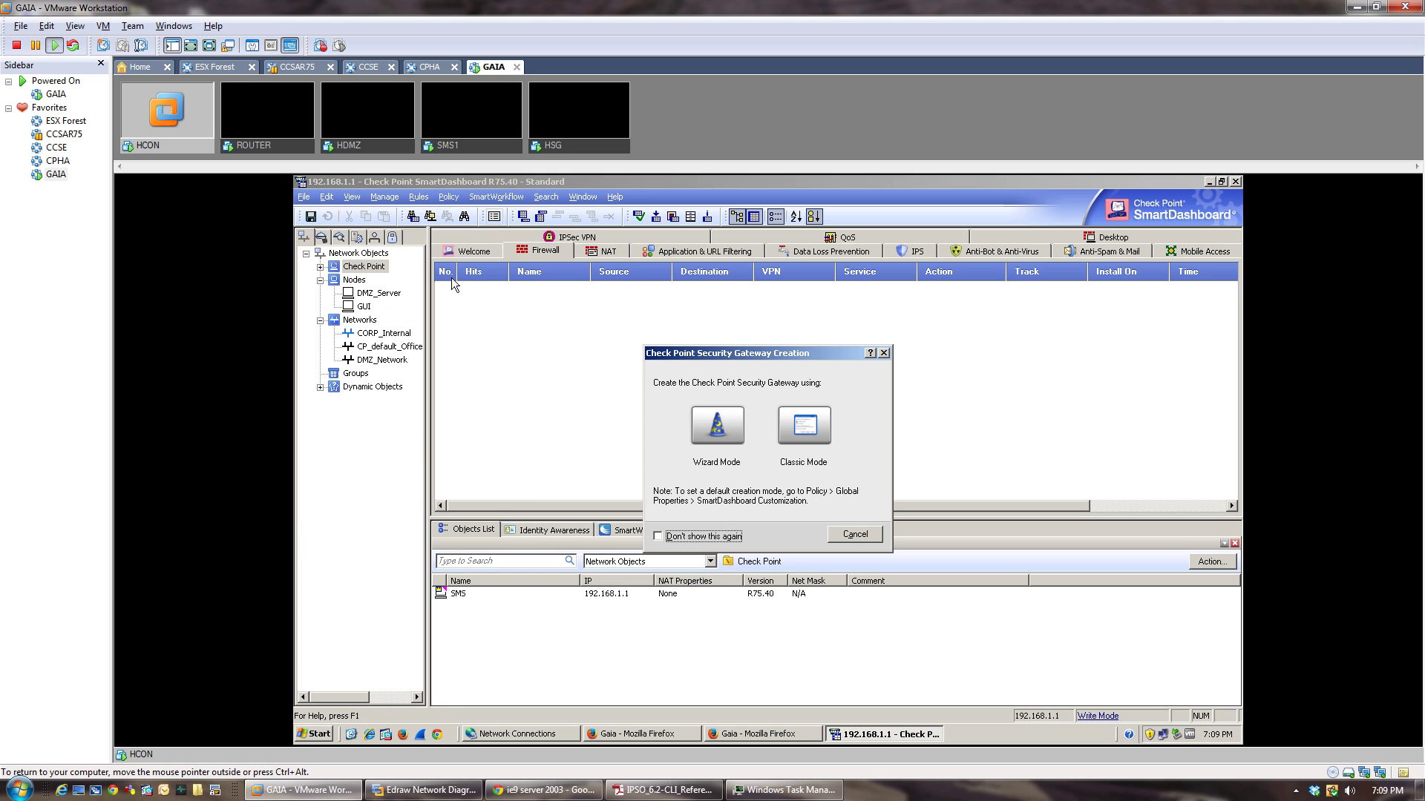
{"action": "left_click", "coordinate": [814, 426]}
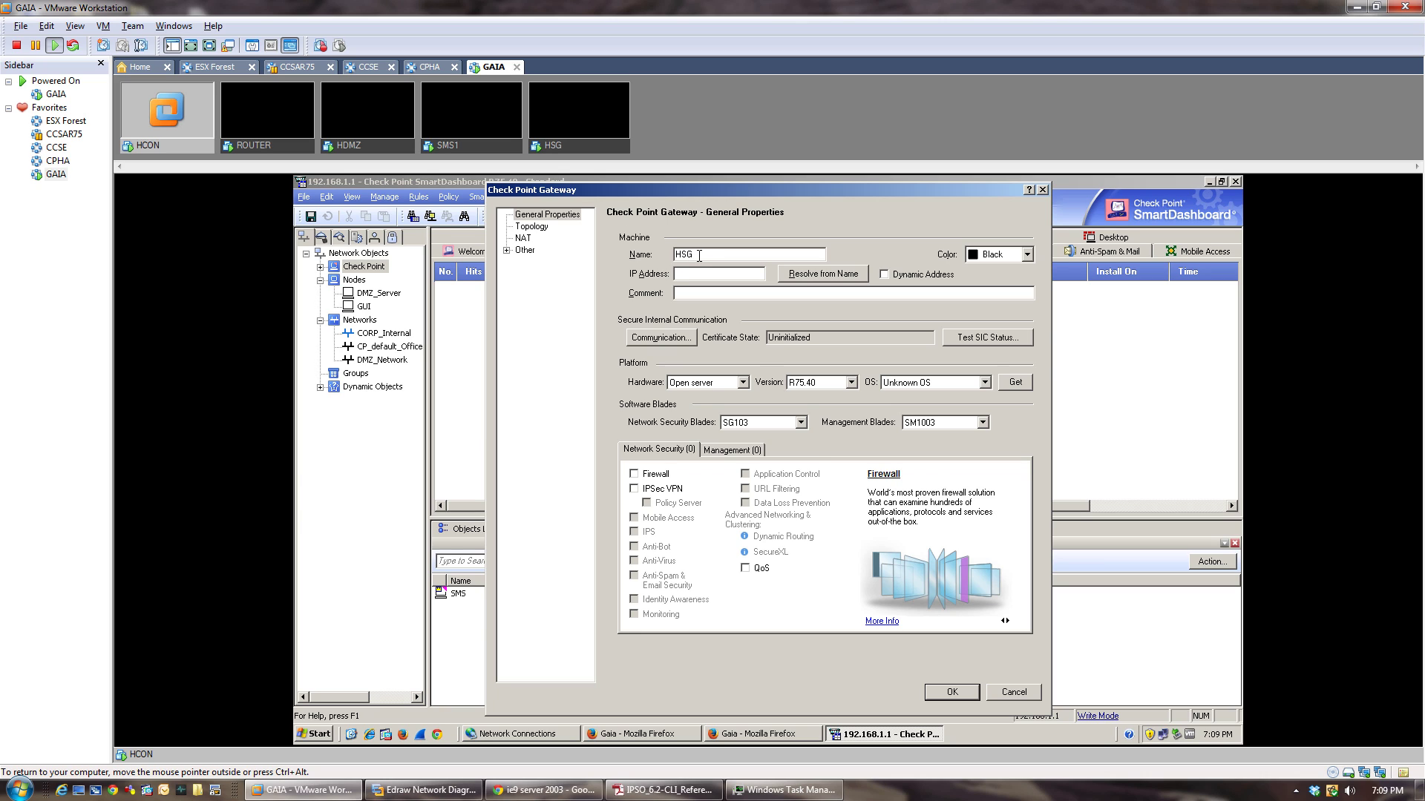
{"action": "key", "text": "Tab"}
{"action": "type", "text": "192.168.1.254"}
{"action": "left_click", "coordinate": [430, 791]}
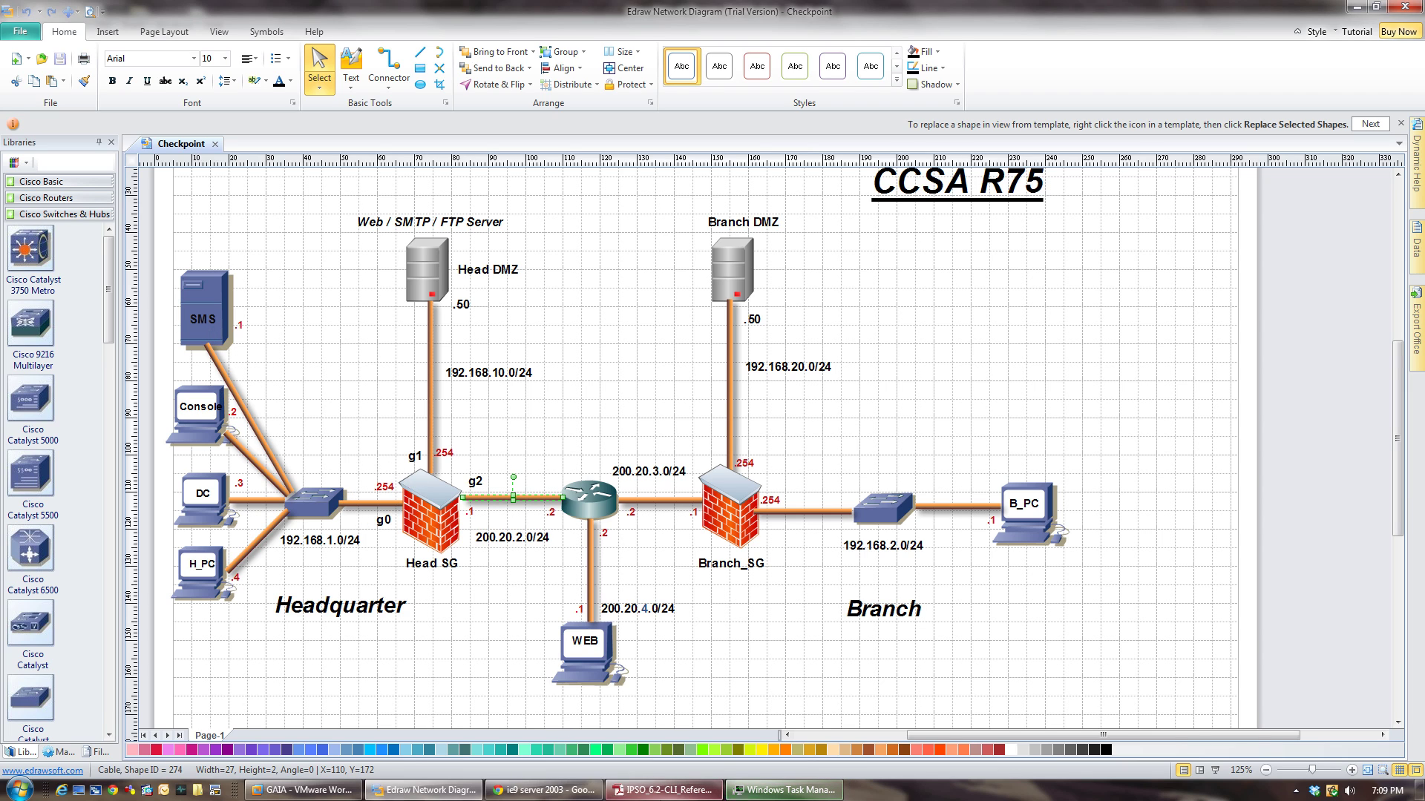
{"action": "left_click", "coordinate": [304, 790]}
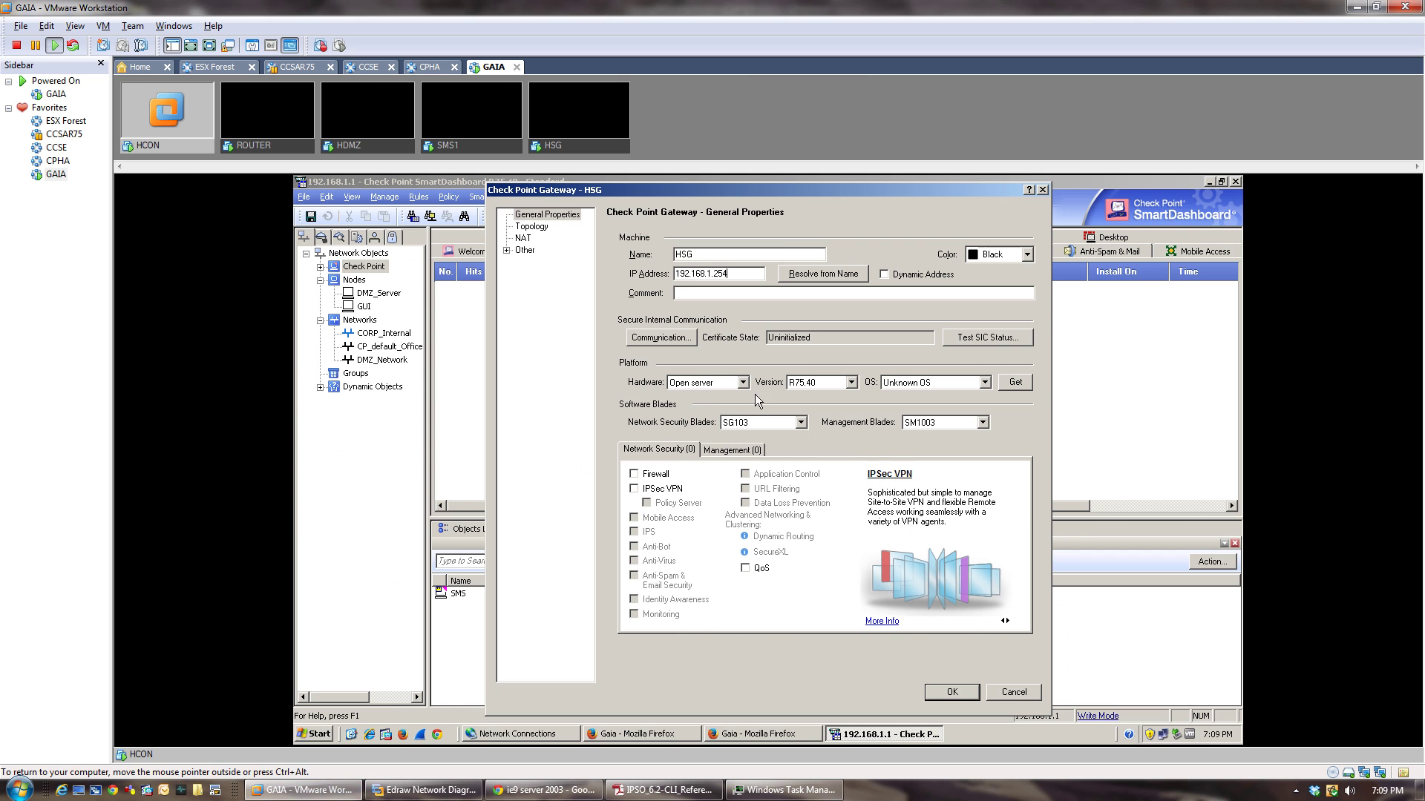
Enter a one-time password for trusted communication and enable the Firewall, IPSec VPN and Monitoring blades on HSG.
{"action": "left_click", "coordinate": [647, 341]}
{"action": "key", "text": "Tab"}
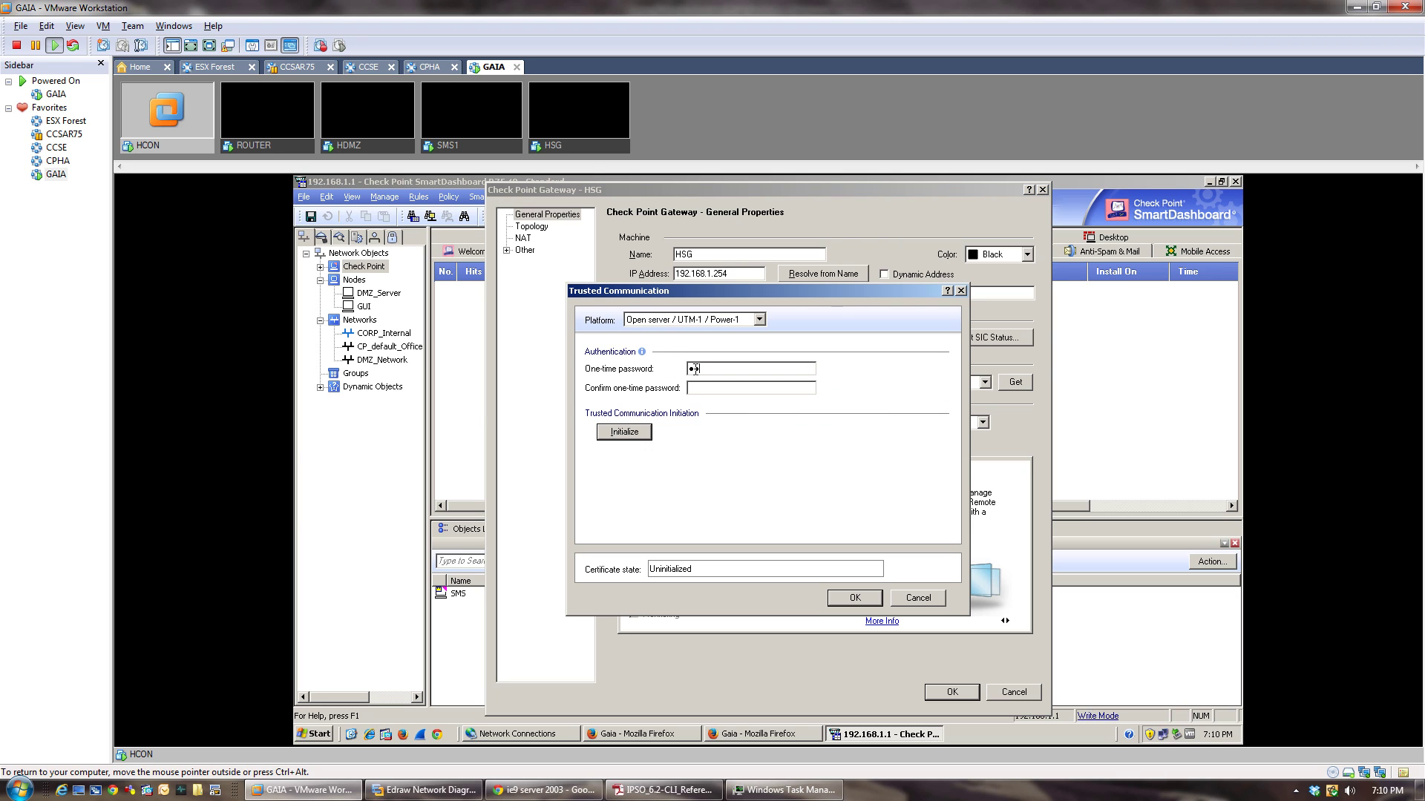
{"action": "key", "text": "Tab"}
{"action": "left_click", "coordinate": [919, 597]}
{"action": "left_click", "coordinate": [633, 474]}
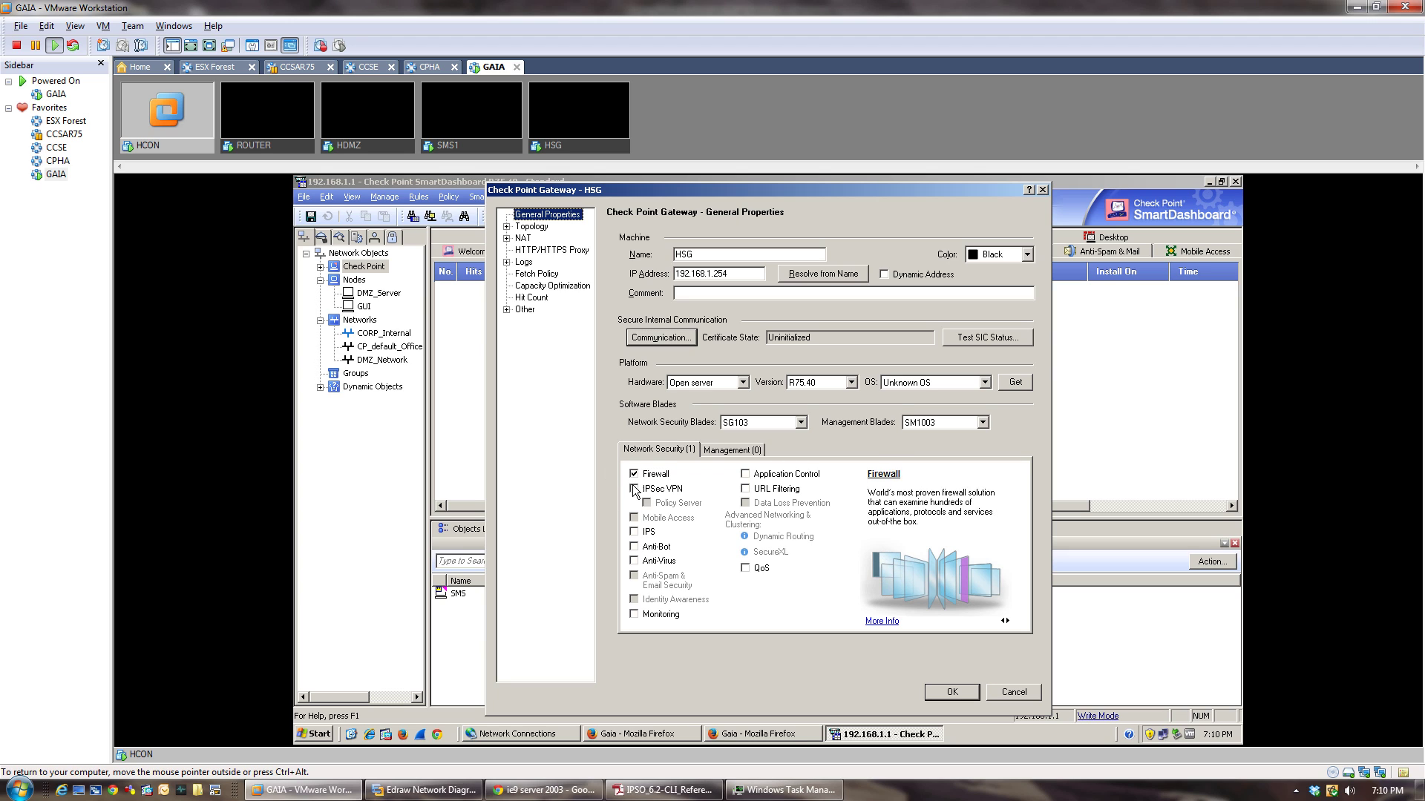
{"action": "left_click", "coordinate": [634, 488]}
{"action": "left_click", "coordinate": [634, 614]}
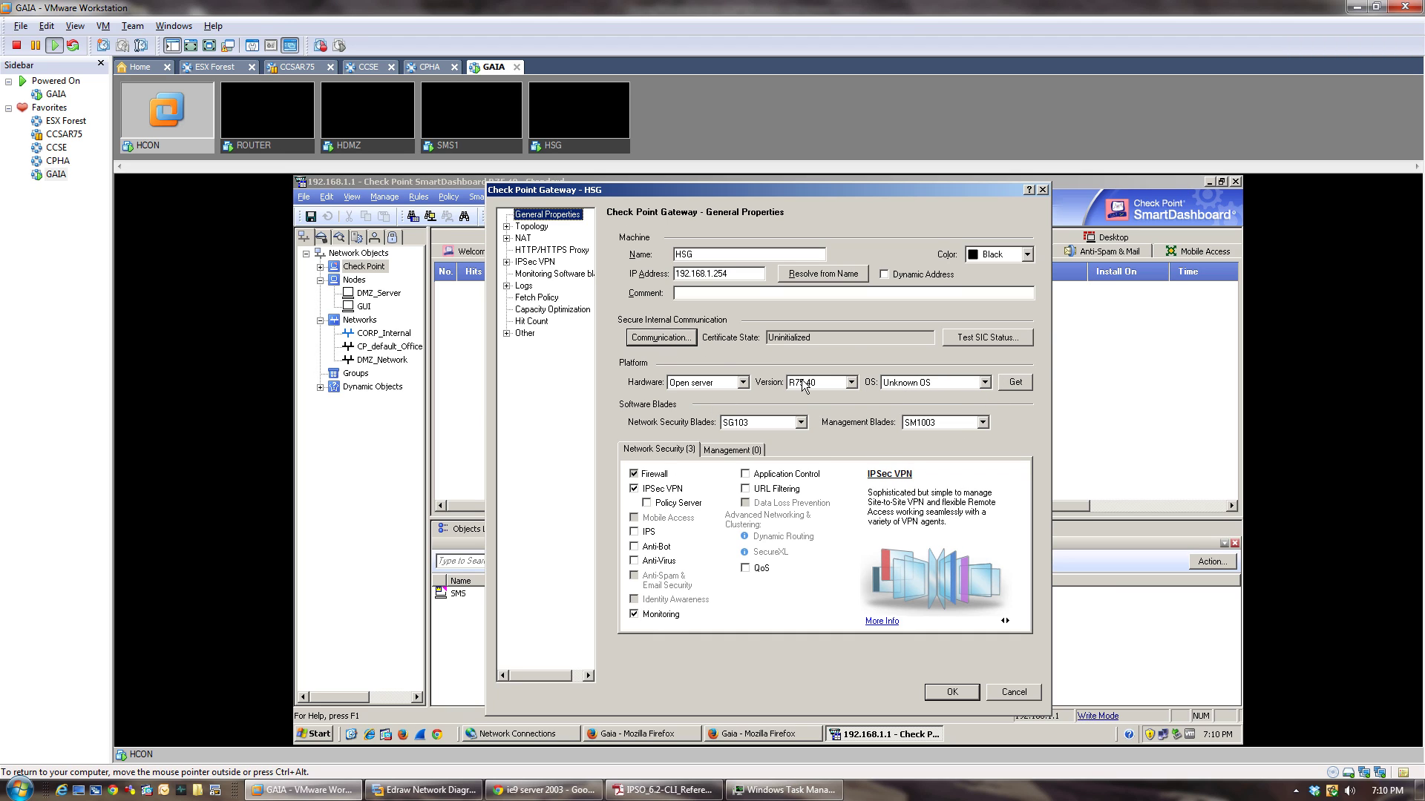
Re-enter the one-time password and establish trust between management and HSG.
{"action": "left_click", "coordinate": [643, 339]}
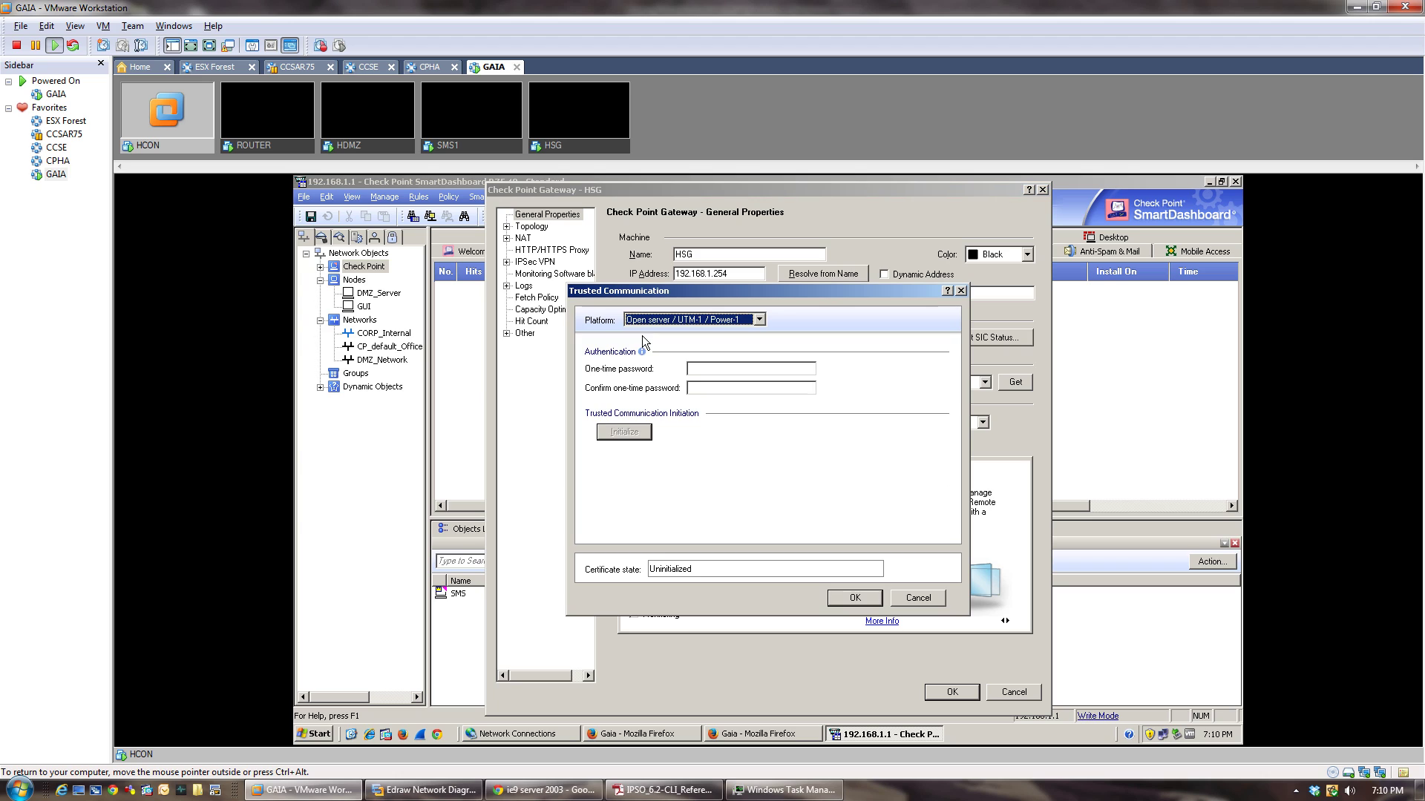
{"action": "left_click", "coordinate": [704, 368]}
{"action": "type", "text": "v"}
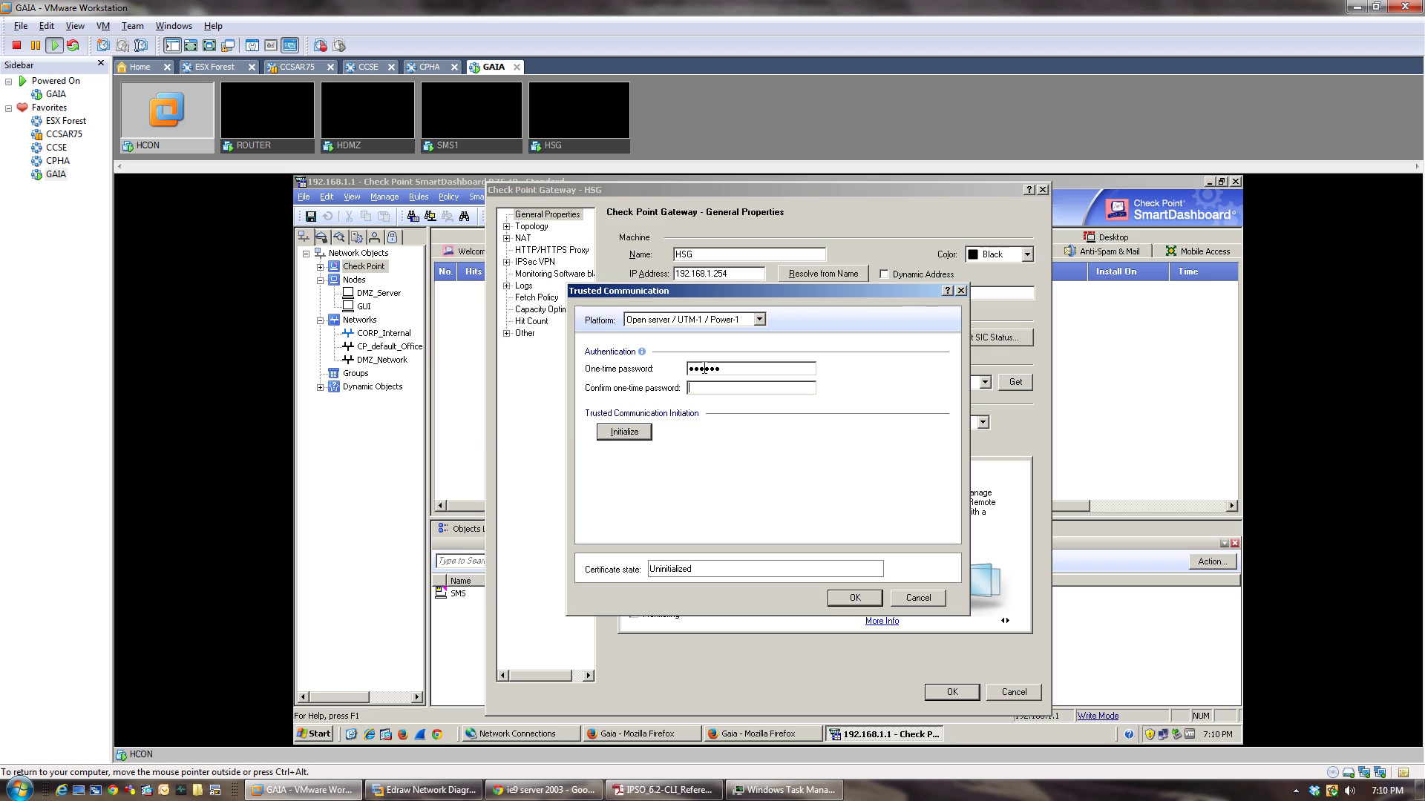
{"action": "key", "text": "Tab"}
{"action": "type", "text": "******"}
{"action": "left_click", "coordinate": [643, 431]}
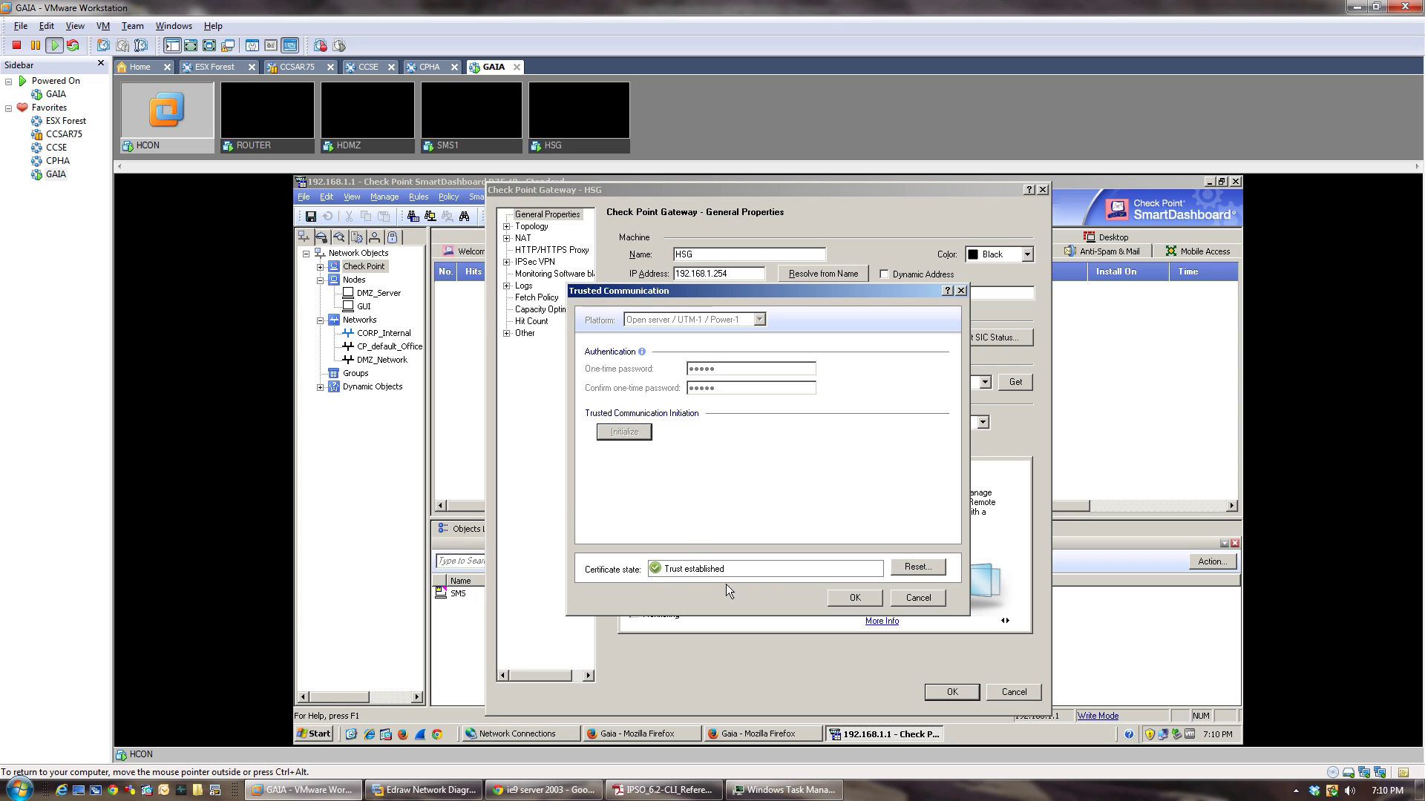
Confirm the trust, dismiss the topology results and save the HSG gateway.
{"action": "left_click", "coordinate": [854, 597]}
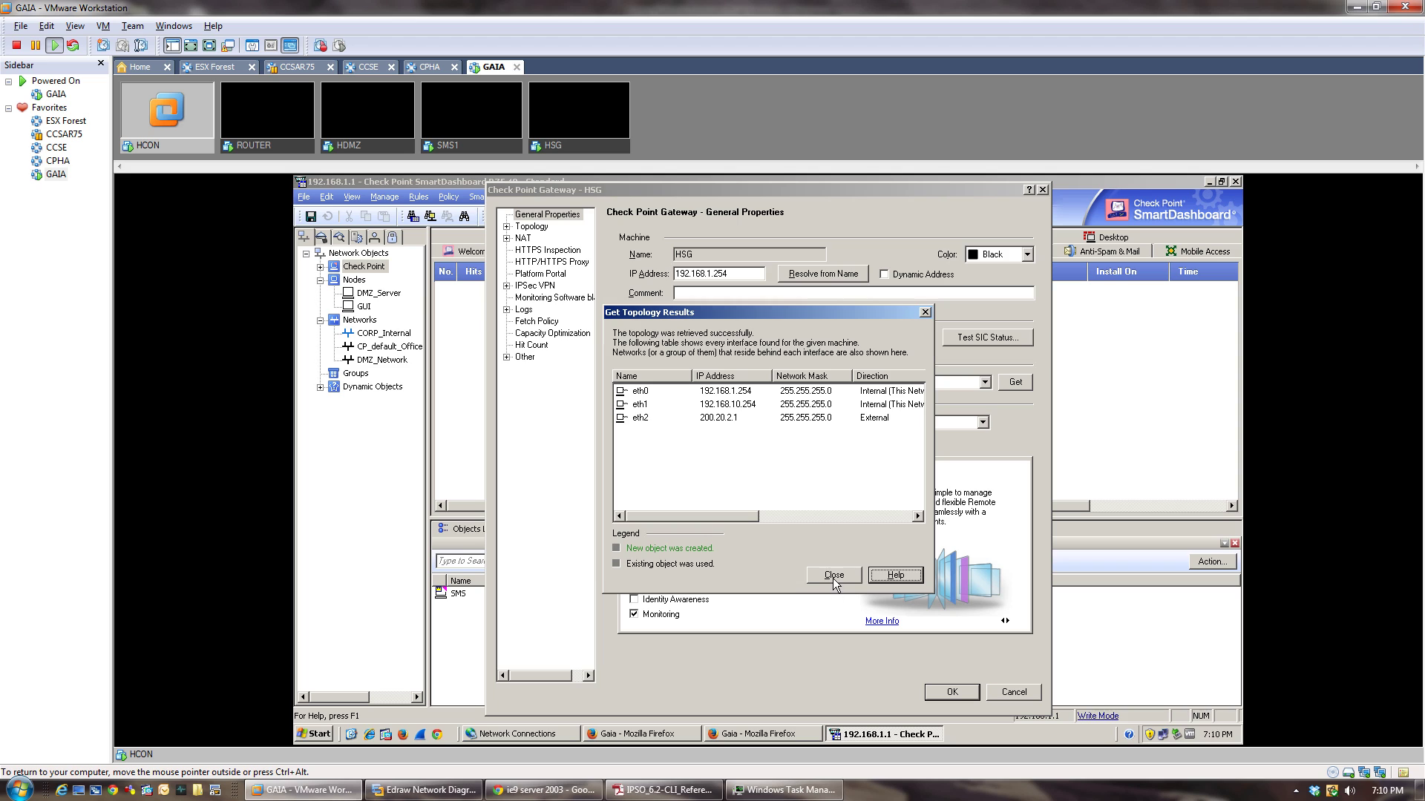
{"action": "left_click", "coordinate": [833, 578]}
{"action": "left_click", "coordinate": [945, 697]}
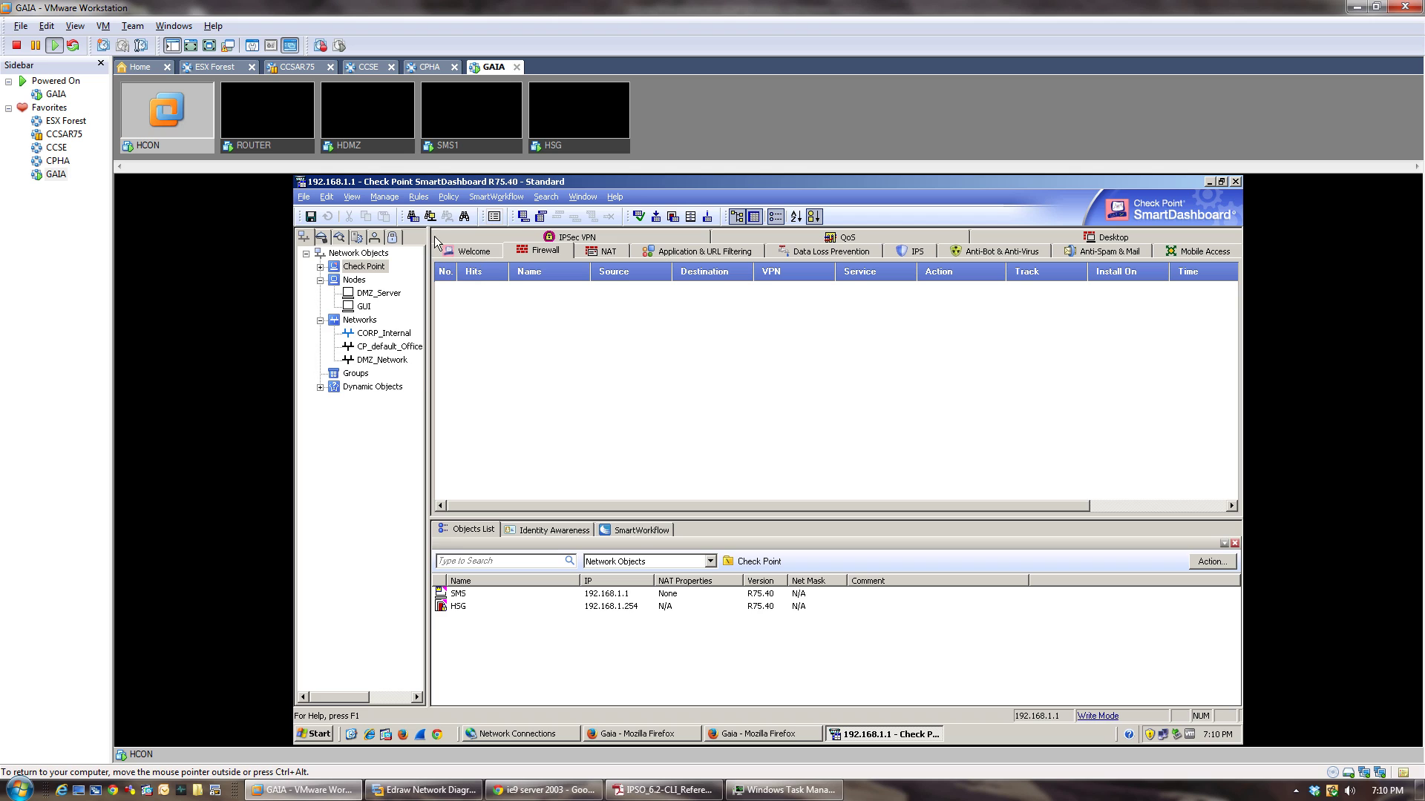
Add a bottom rule named Cleanup that drops Any to Any, tracked with Log.
{"action": "left_click", "coordinate": [419, 196]}
{"action": "mouse_move", "coordinate": [437, 214]}
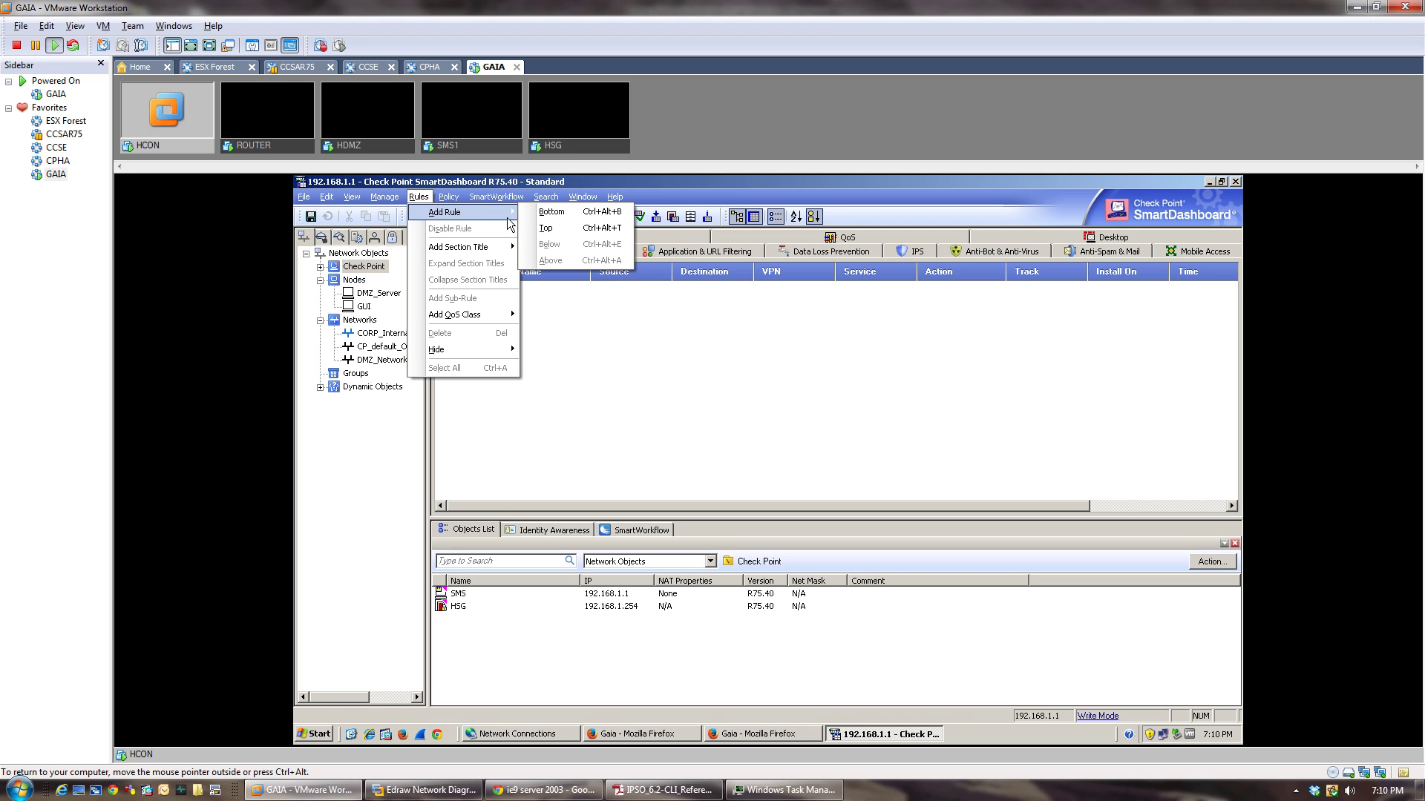
{"action": "left_click", "coordinate": [548, 228]}
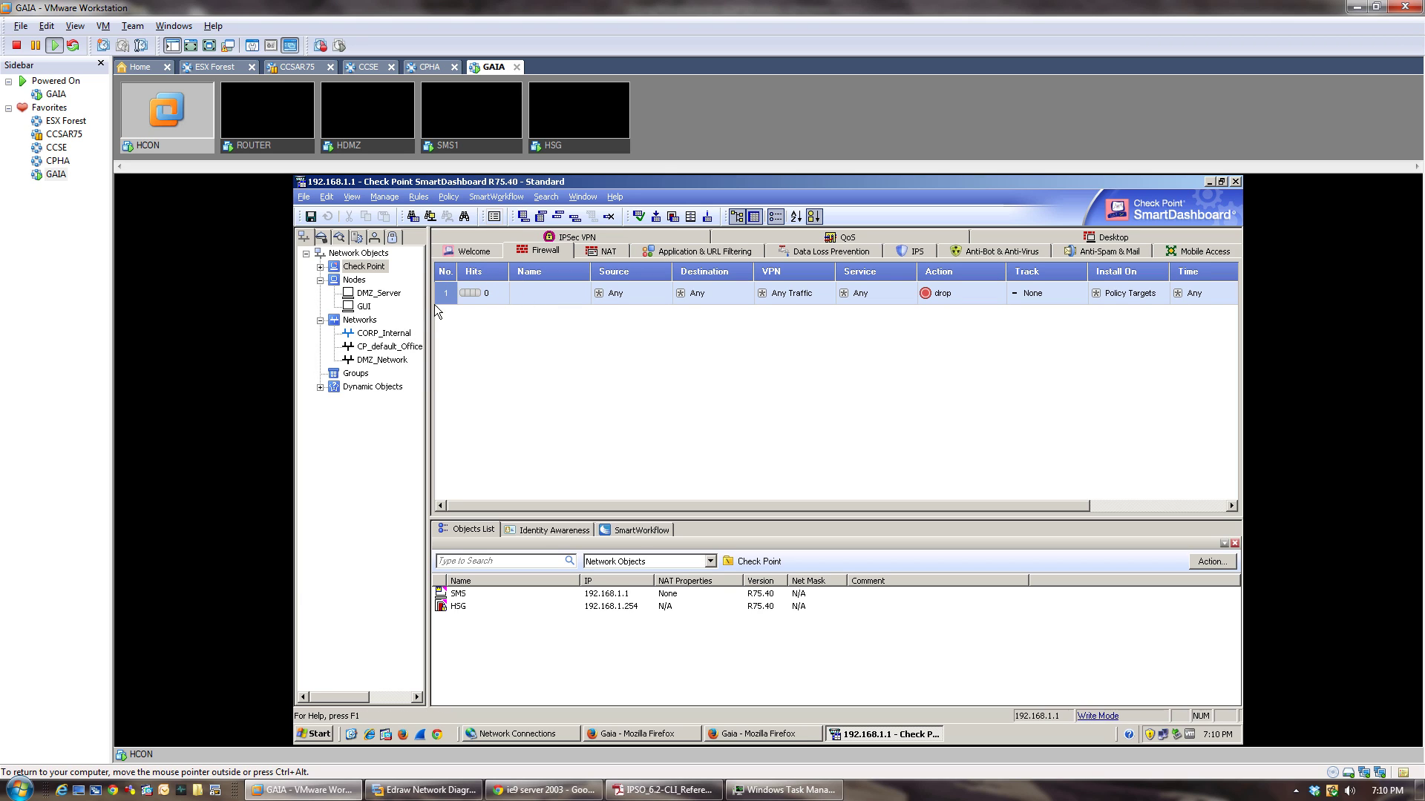
{"action": "double_click", "coordinate": [544, 293]}
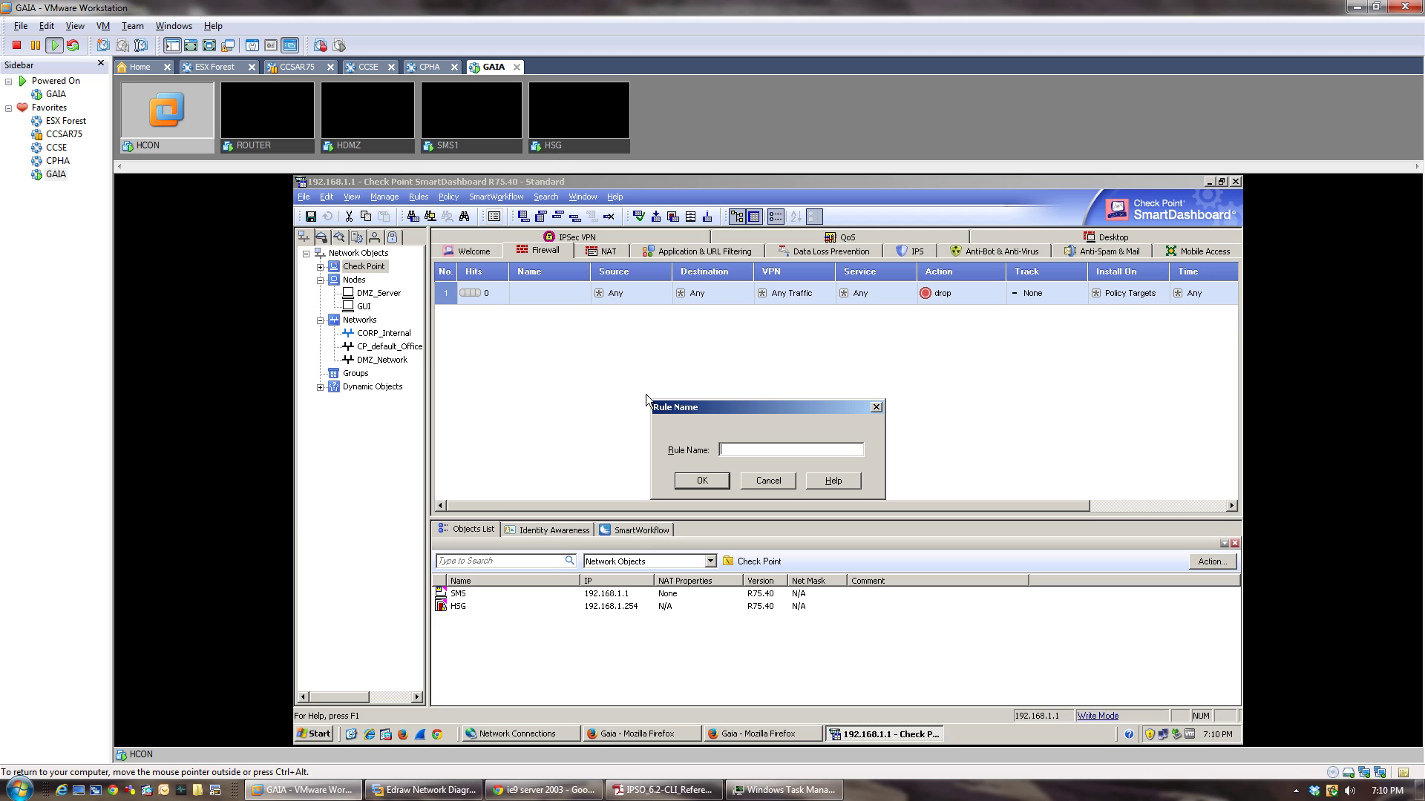
{"action": "type", "text": "Cleanupo"}
{"action": "left_click", "coordinate": [691, 483]}
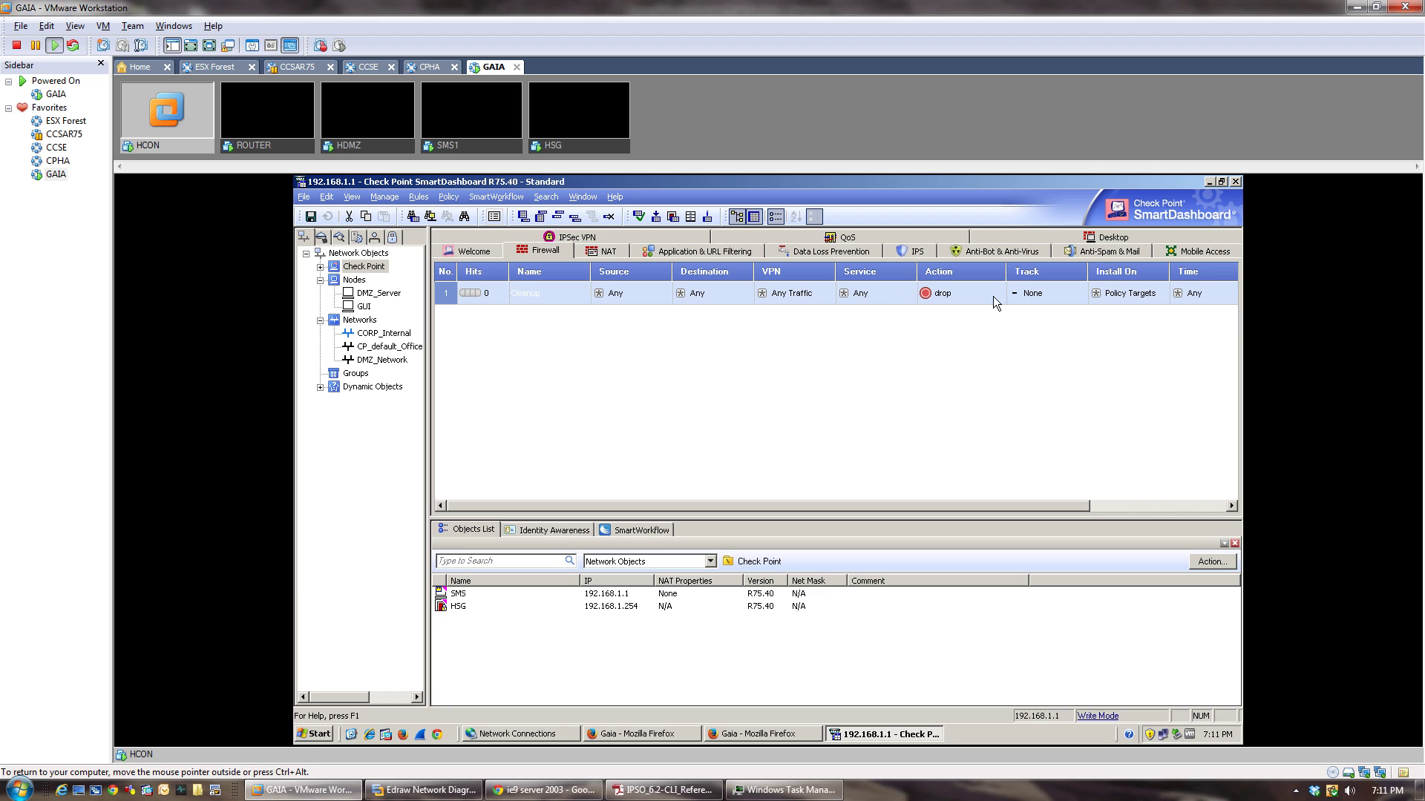
{"action": "right_click", "coordinate": [1046, 297]}
{"action": "left_click", "coordinate": [1058, 320]}
{"action": "left_click", "coordinate": [419, 197]}
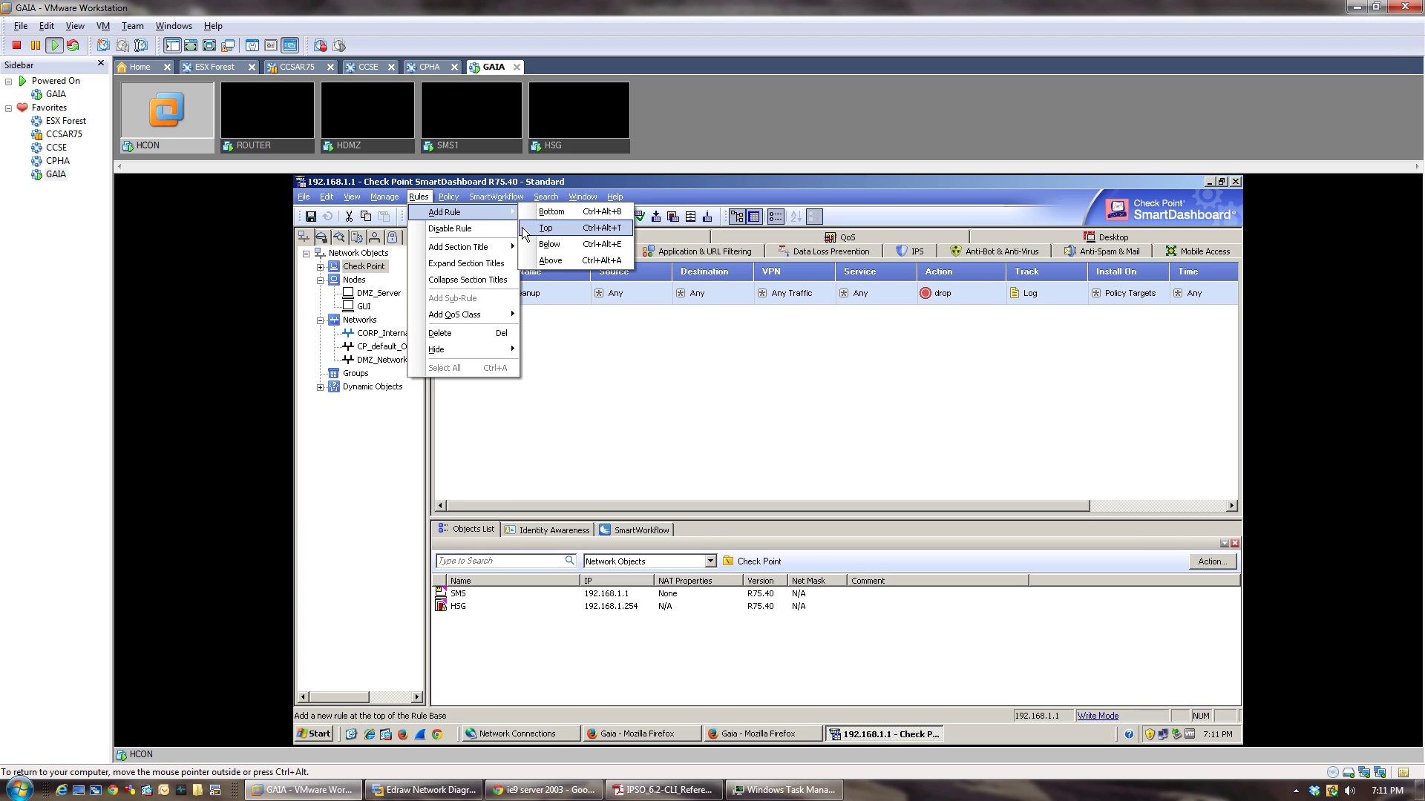
Add a new rule at the top named Management Rule.
{"action": "mouse_move", "coordinate": [434, 216]}
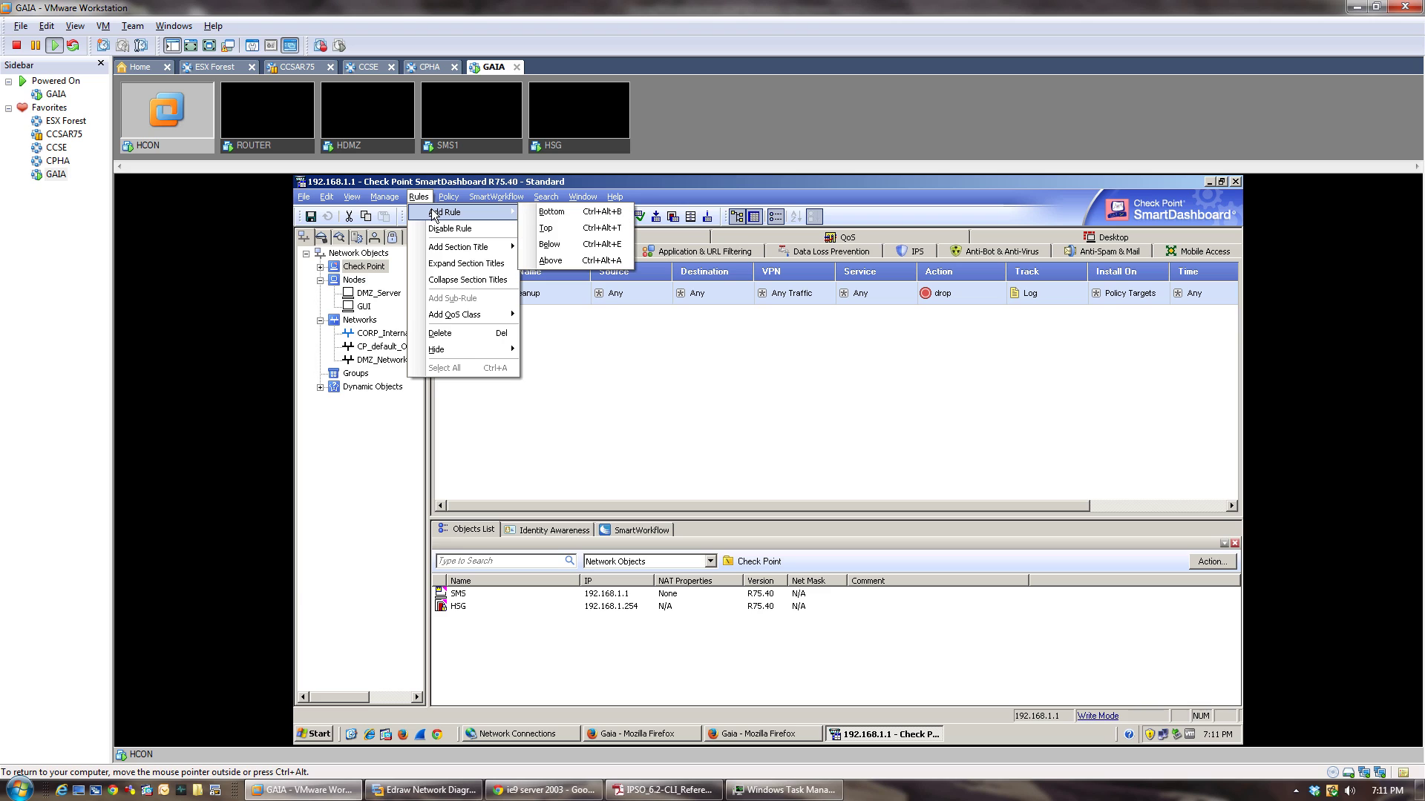
{"action": "left_click", "coordinate": [536, 229]}
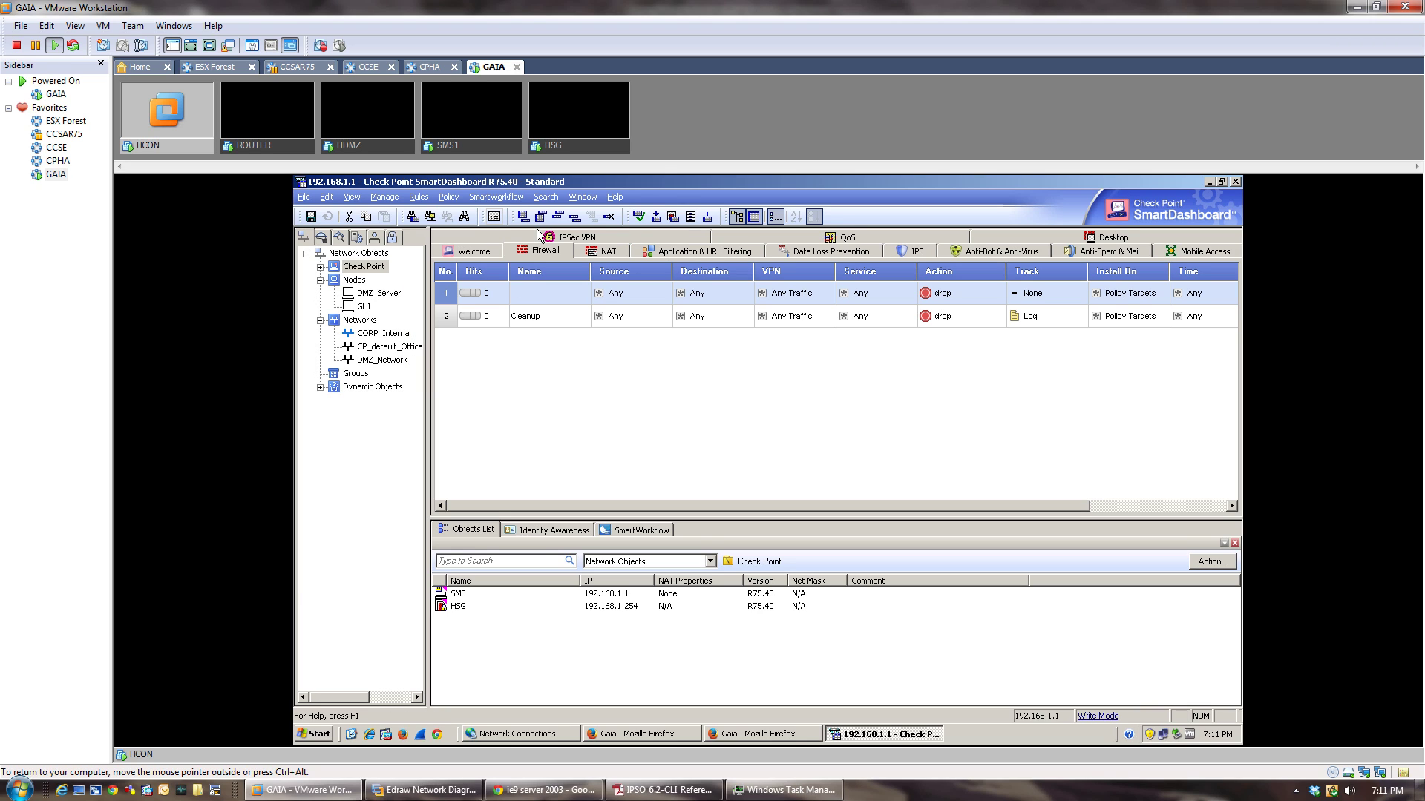
{"action": "double_click", "coordinate": [524, 294]}
{"action": "type", "text": "Man"}
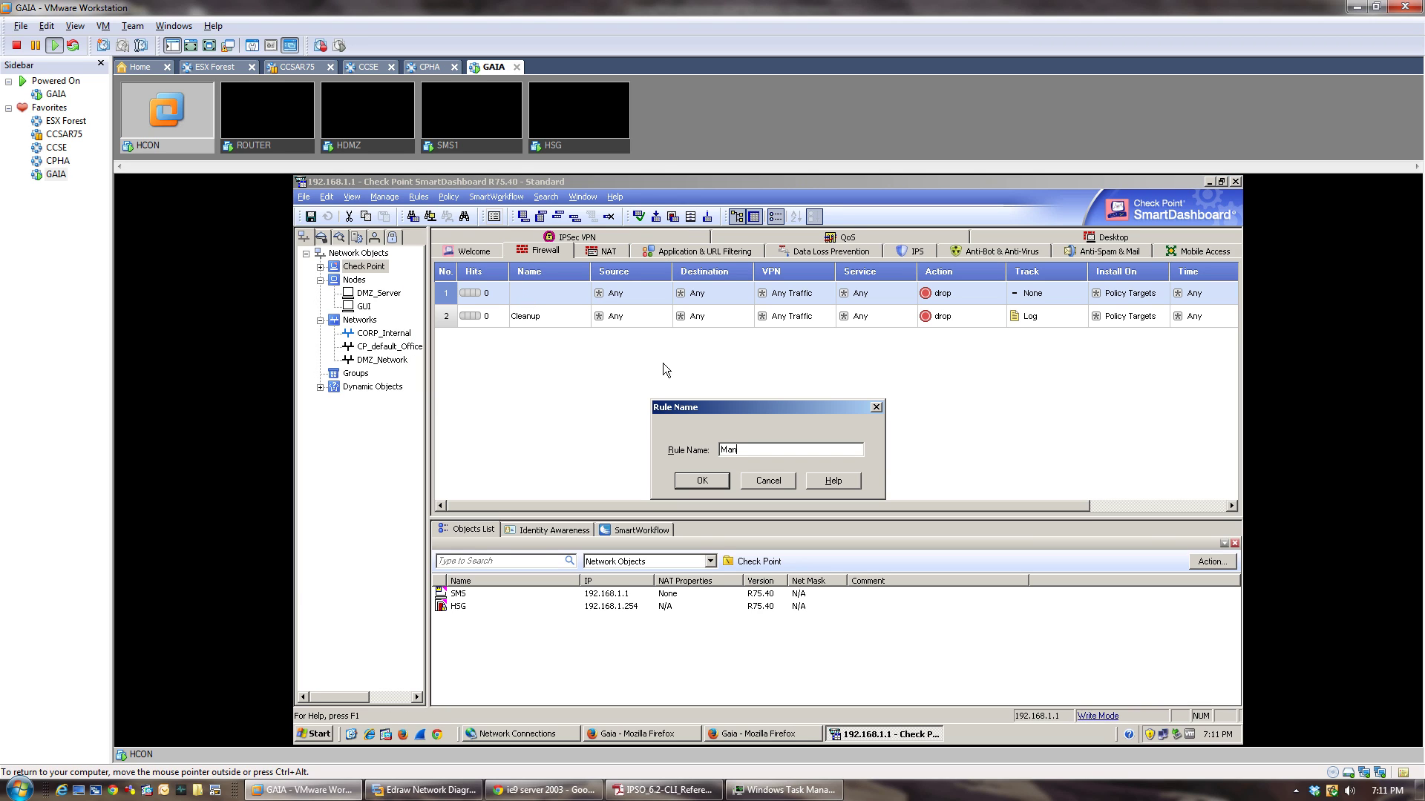
{"action": "type", "text": "agemne"}
{"action": "type", "text": "t"}
{"action": "key", "text": "BackSpace"}
{"action": "key", "text": "BackSpace"}
{"action": "key", "text": "BackSpace"}
{"action": "type", "text": "eb"}
{"action": "type", "text": "t"}
{"action": "type", "text": " Rule"}
{"action": "left_click", "coordinate": [718, 483]}
Set GUI and SMS as the Management Rule's sources and HSG as its destination.
{"action": "left_click", "coordinate": [365, 306]}
{"action": "mouse_move", "coordinate": [365, 310]}
{"action": "left_mouse_down"}
{"action": "mouse_move", "coordinate": [652, 308]}
{"action": "mouse_move", "coordinate": [635, 287]}
{"action": "left_mouse_up"}
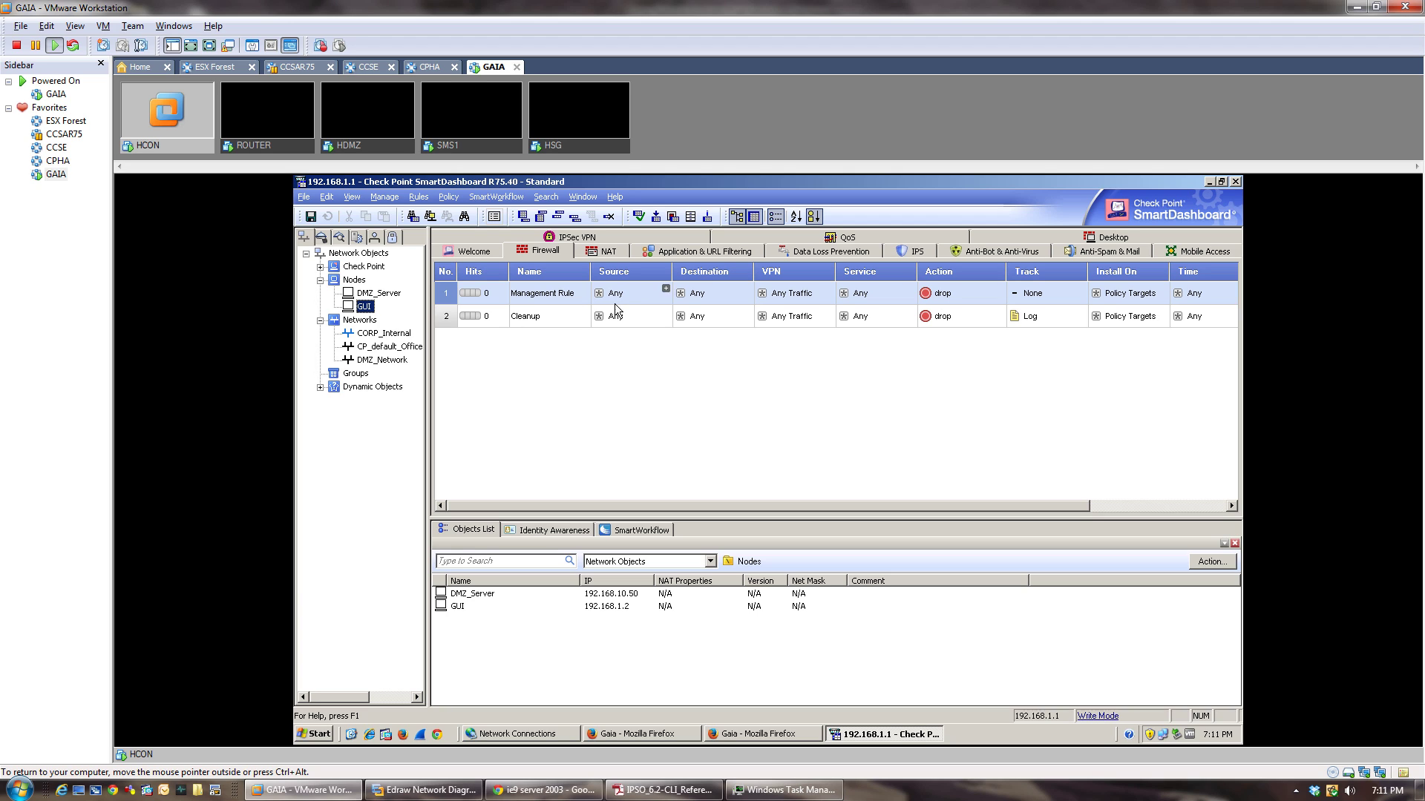
{"action": "left_click_drag", "start_coordinate": [365, 307], "coordinate": [616, 294]}
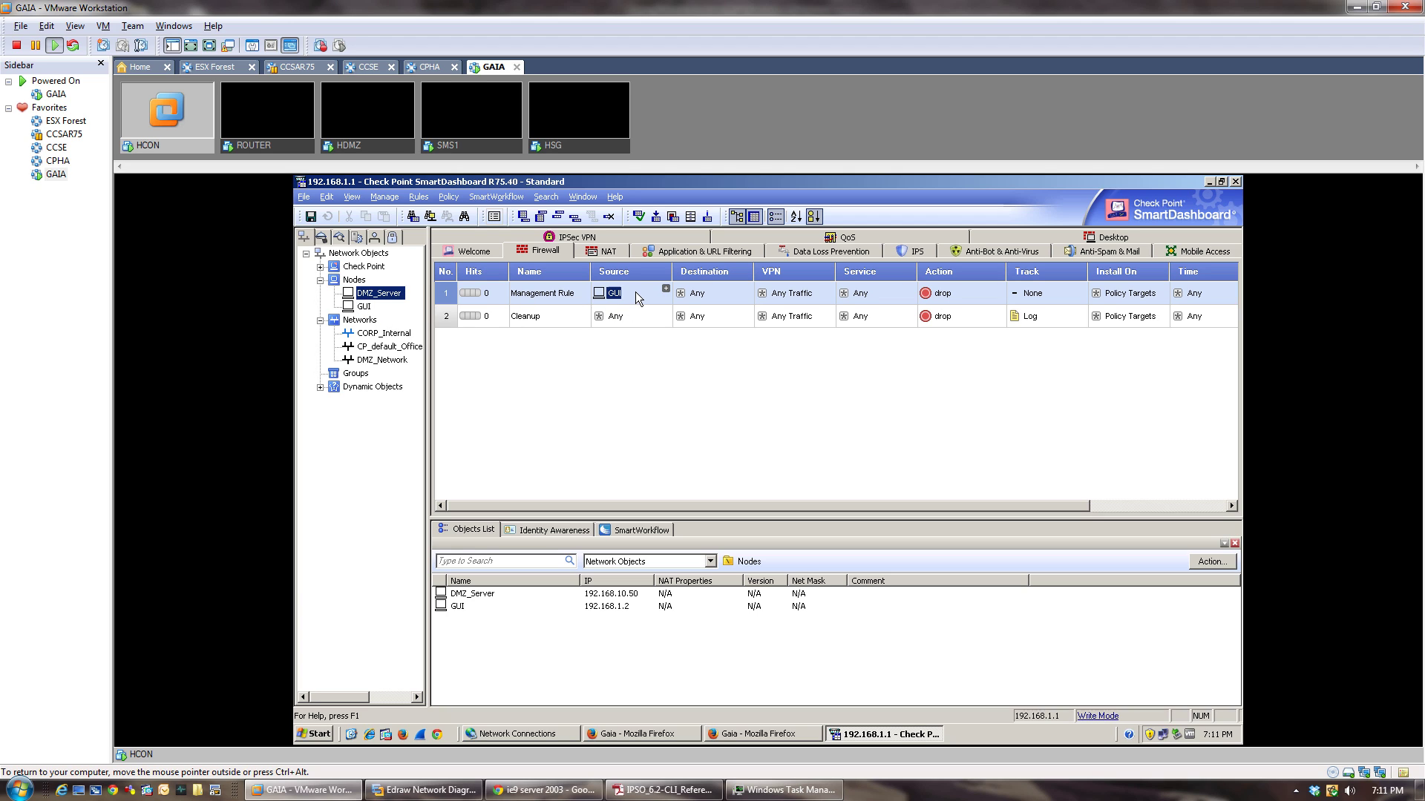
{"action": "left_click", "coordinate": [320, 266]}
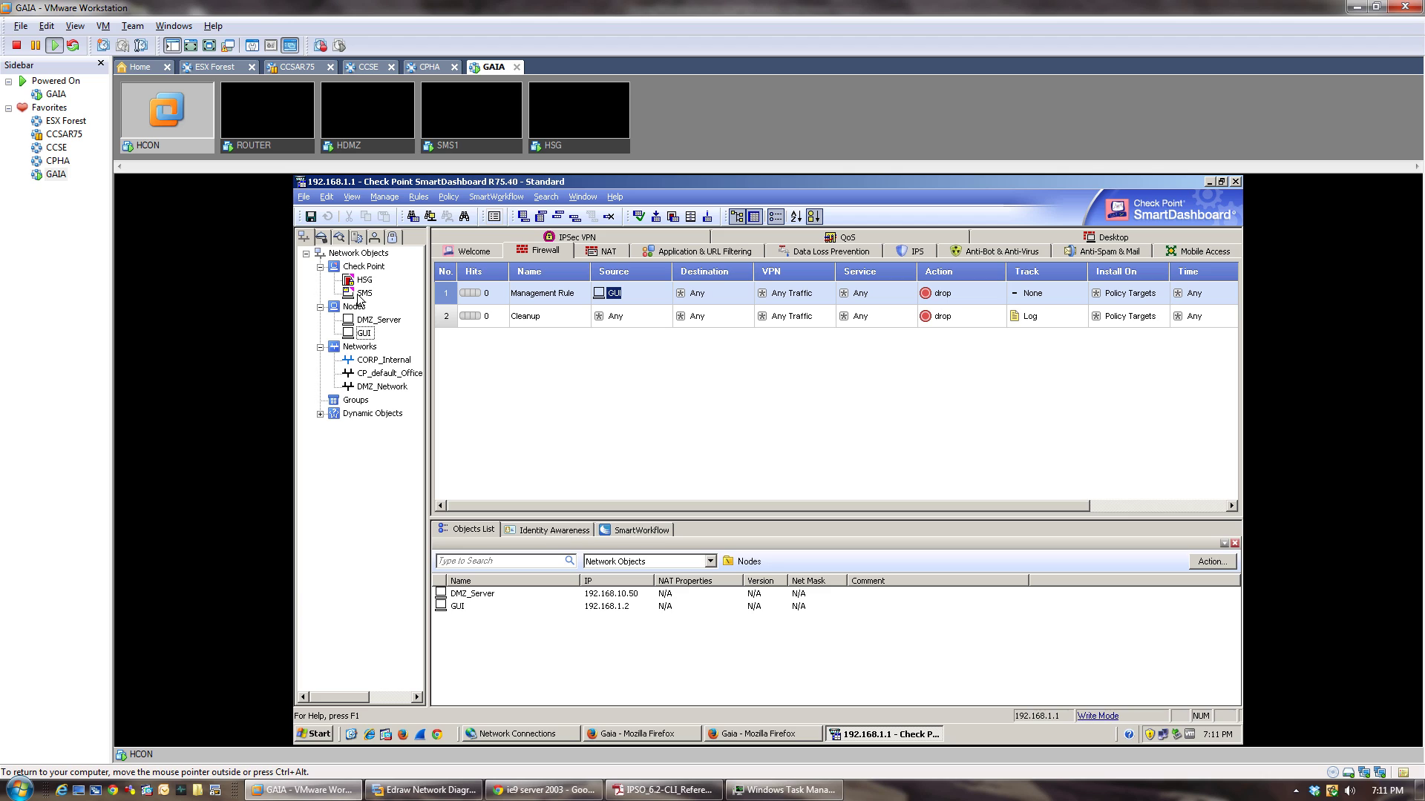
{"action": "mouse_move", "coordinate": [365, 293]}
{"action": "left_mouse_down"}
{"action": "mouse_move", "coordinate": [701, 291]}
{"action": "mouse_move", "coordinate": [637, 294]}
{"action": "left_mouse_up"}
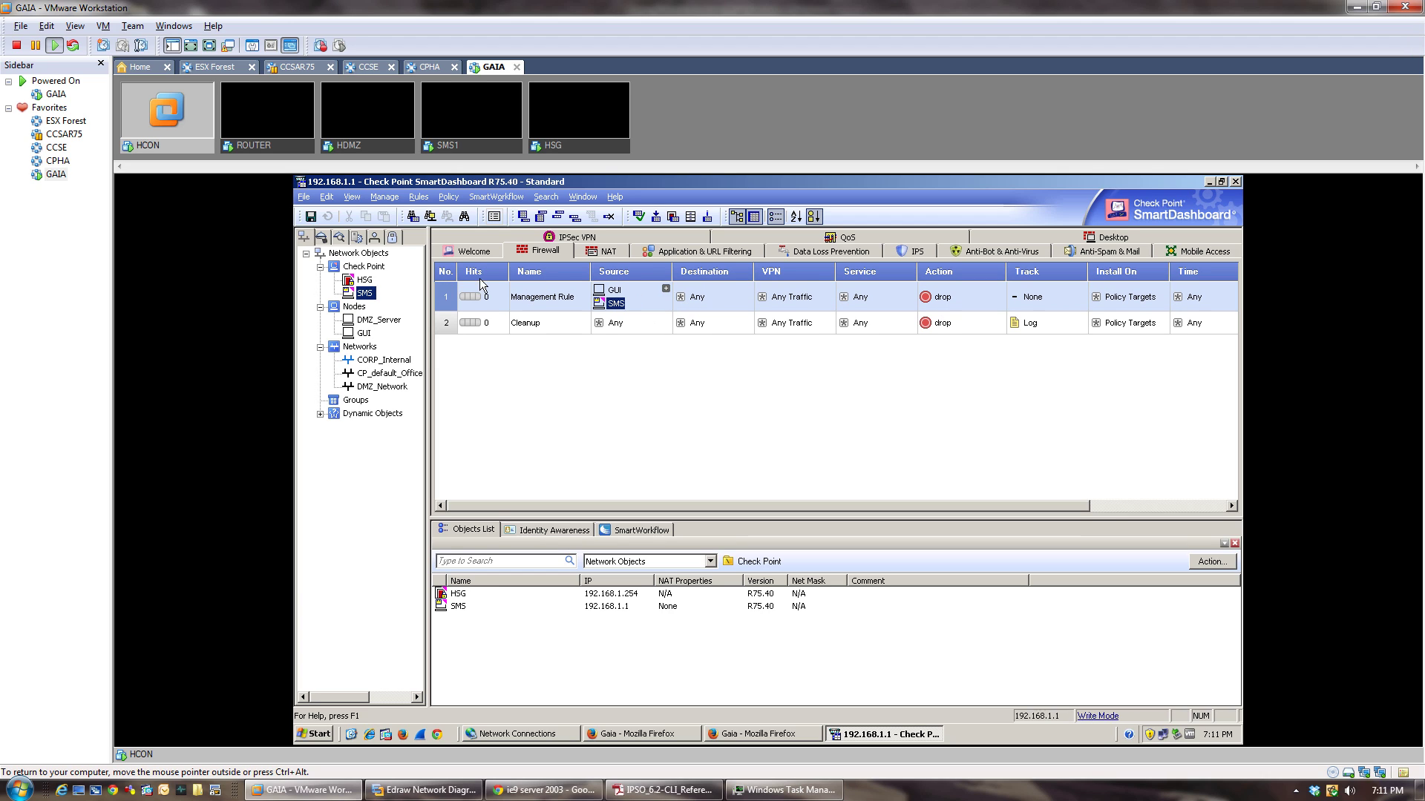
{"action": "left_click_drag", "start_coordinate": [373, 282], "coordinate": [723, 304]}
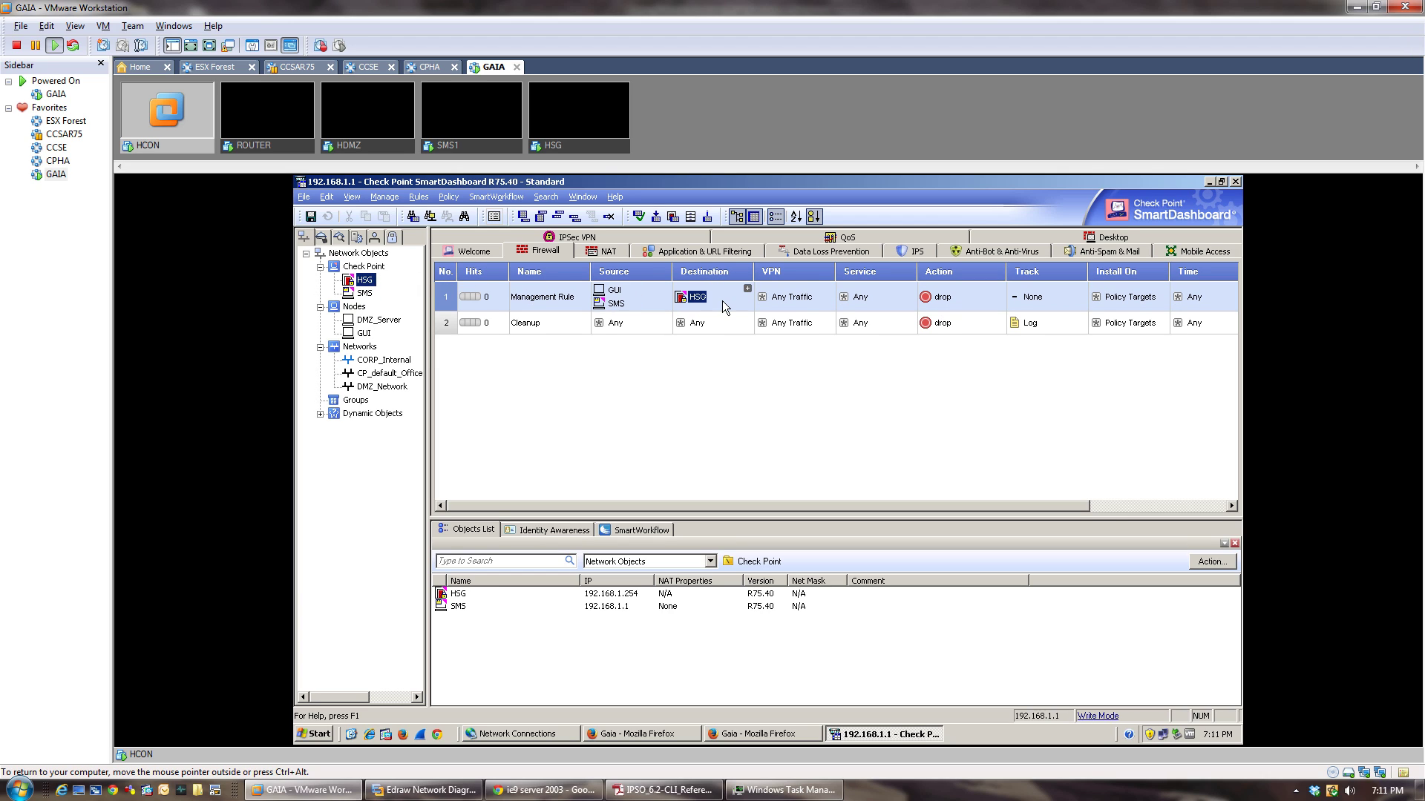
Give the Management Rule the https service and Log tracking.
{"action": "left_click", "coordinate": [911, 288]}
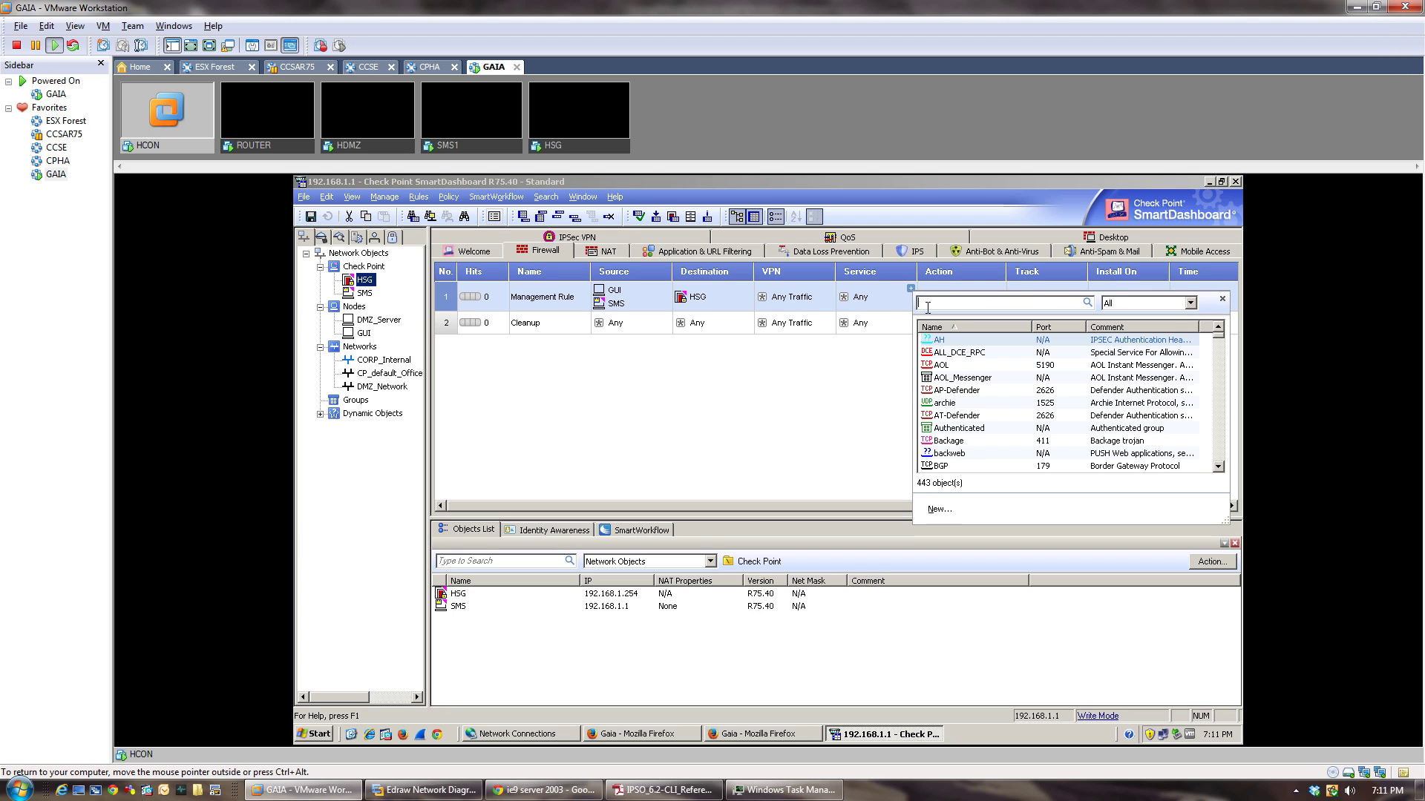
{"action": "type", "text": "http"}
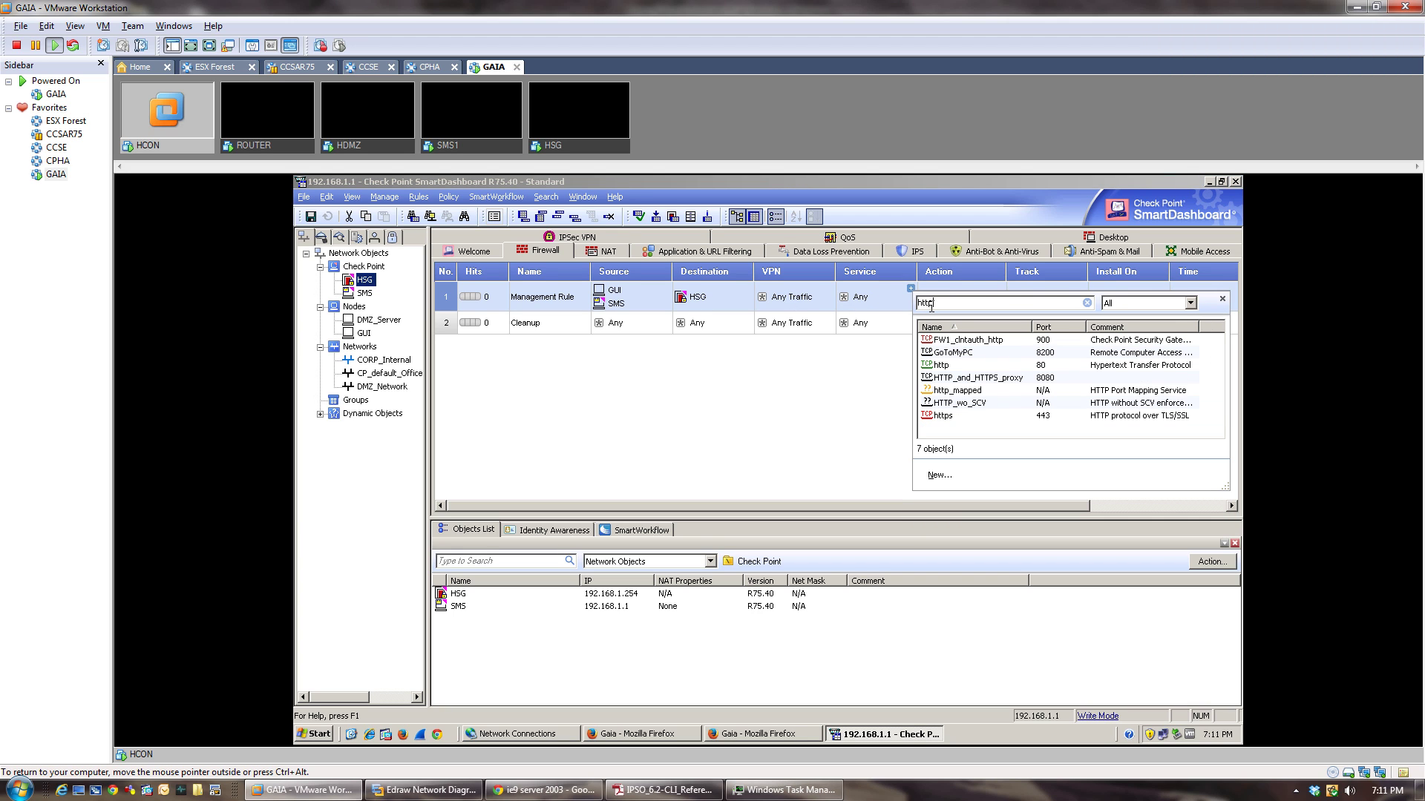
{"action": "left_click", "coordinate": [962, 366]}
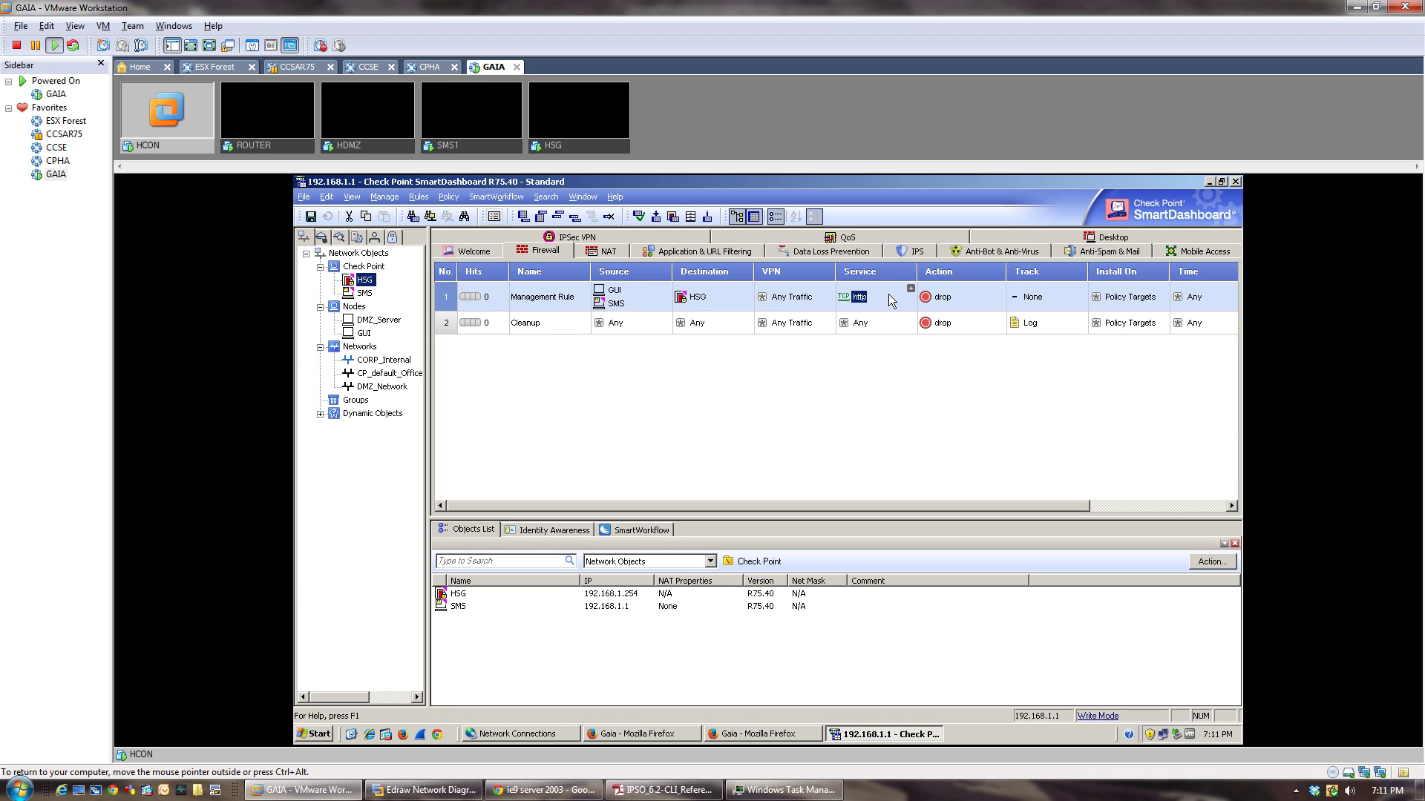
{"action": "key", "text": "Delete"}
{"action": "left_click", "coordinate": [911, 289]}
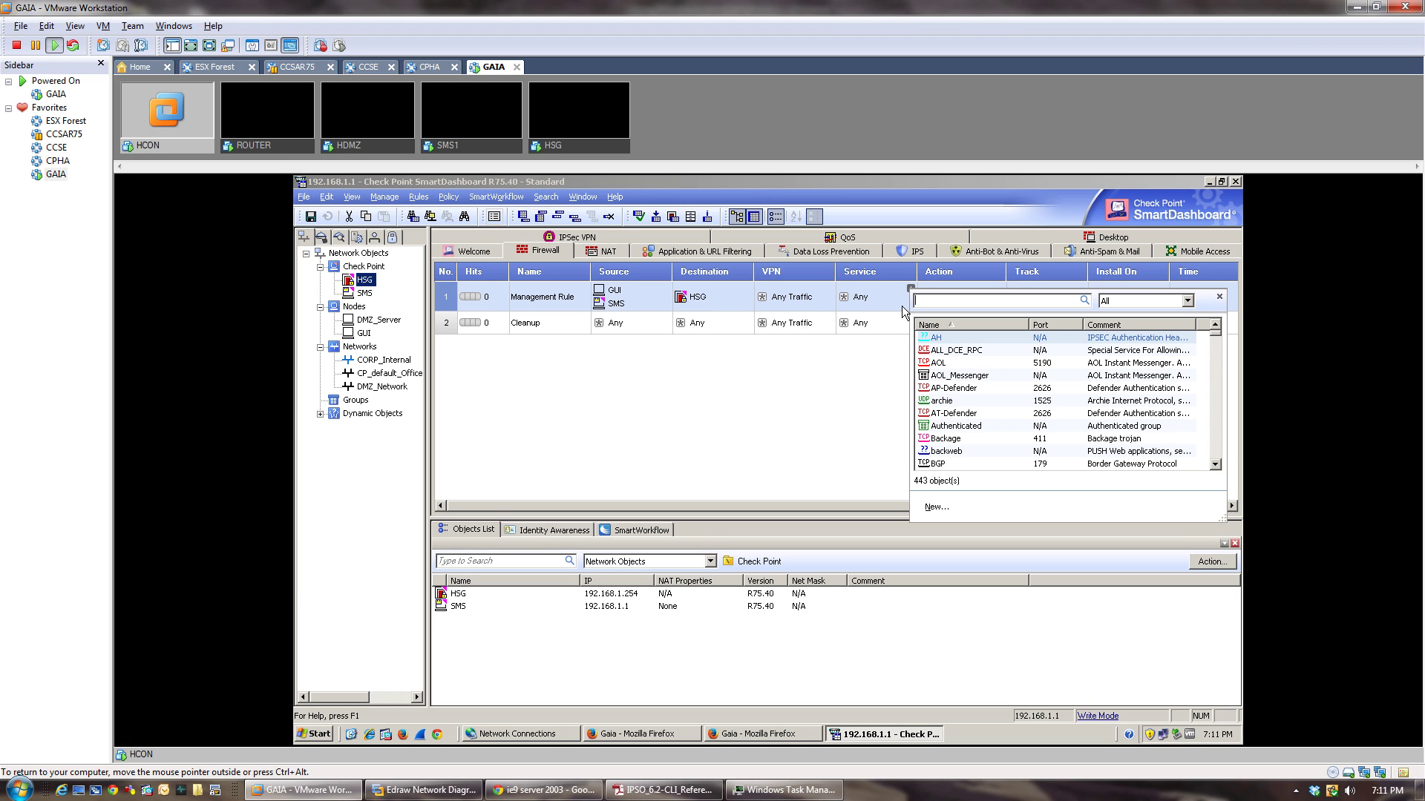
{"action": "type", "text": "https"}
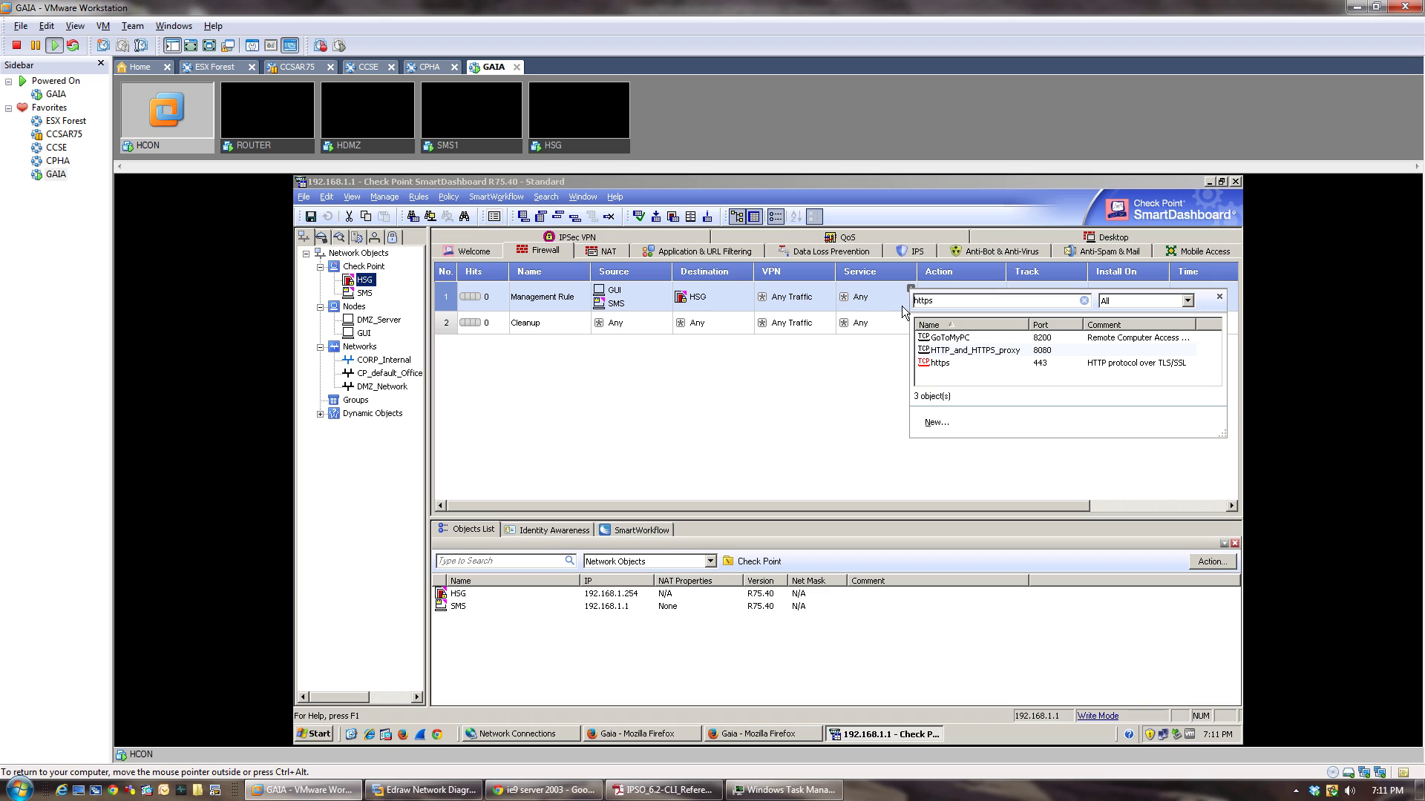
{"action": "double_click", "coordinate": [941, 362]}
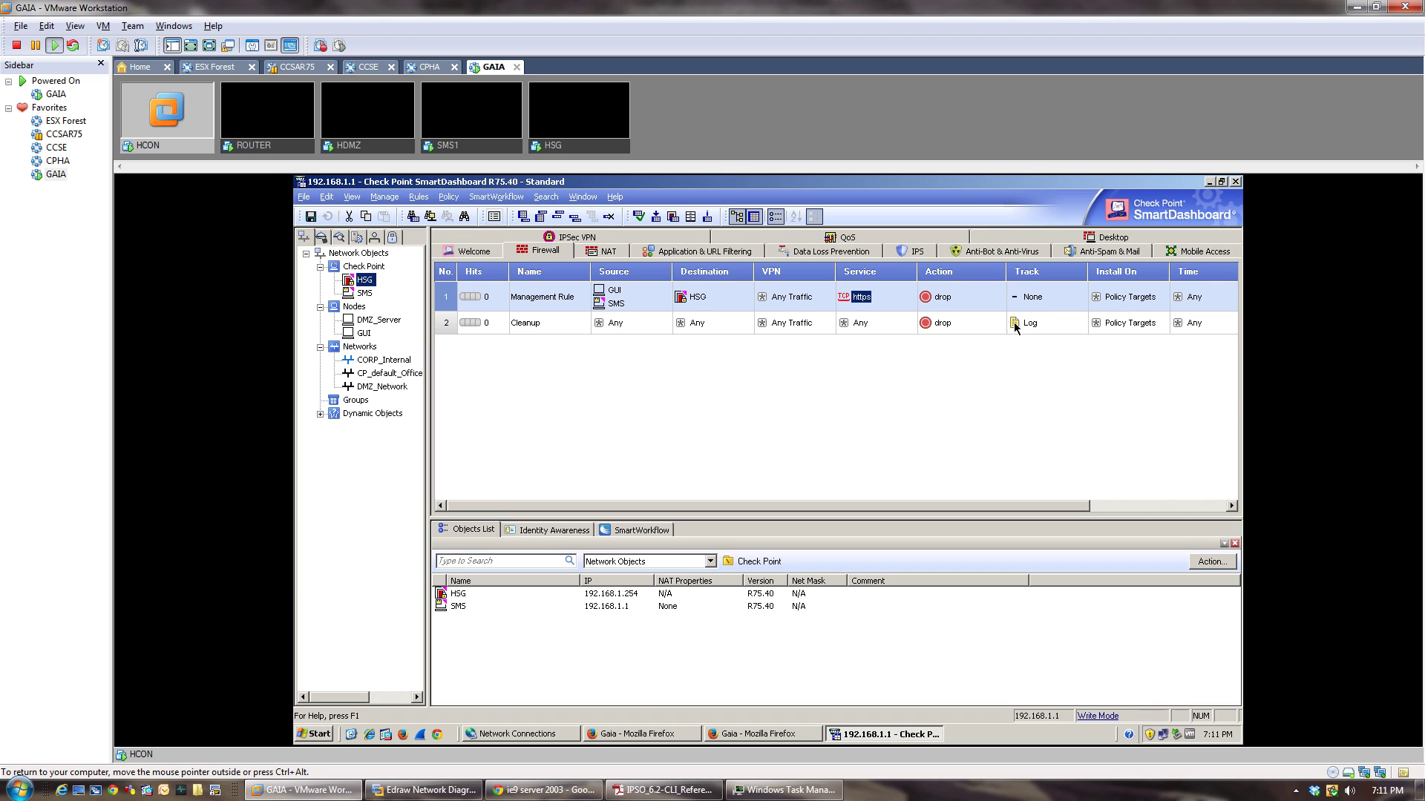
{"action": "right_click", "coordinate": [1037, 307]}
{"action": "left_click", "coordinate": [1057, 325]}
Insert a new rule above Cleanup named Stealth Rule.
{"action": "right_click", "coordinate": [446, 327]}
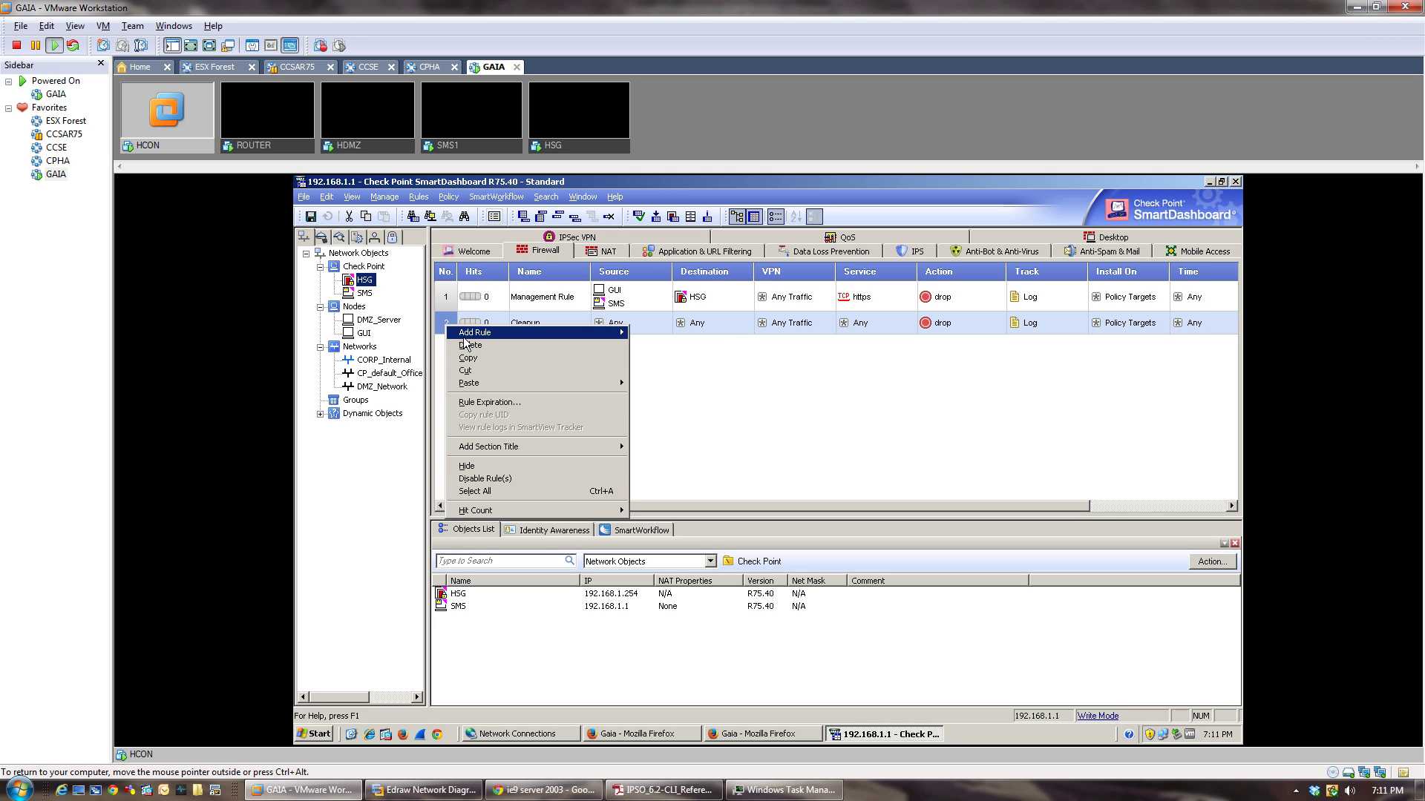
{"action": "mouse_move", "coordinate": [489, 330]}
{"action": "left_click", "coordinate": [635, 342]}
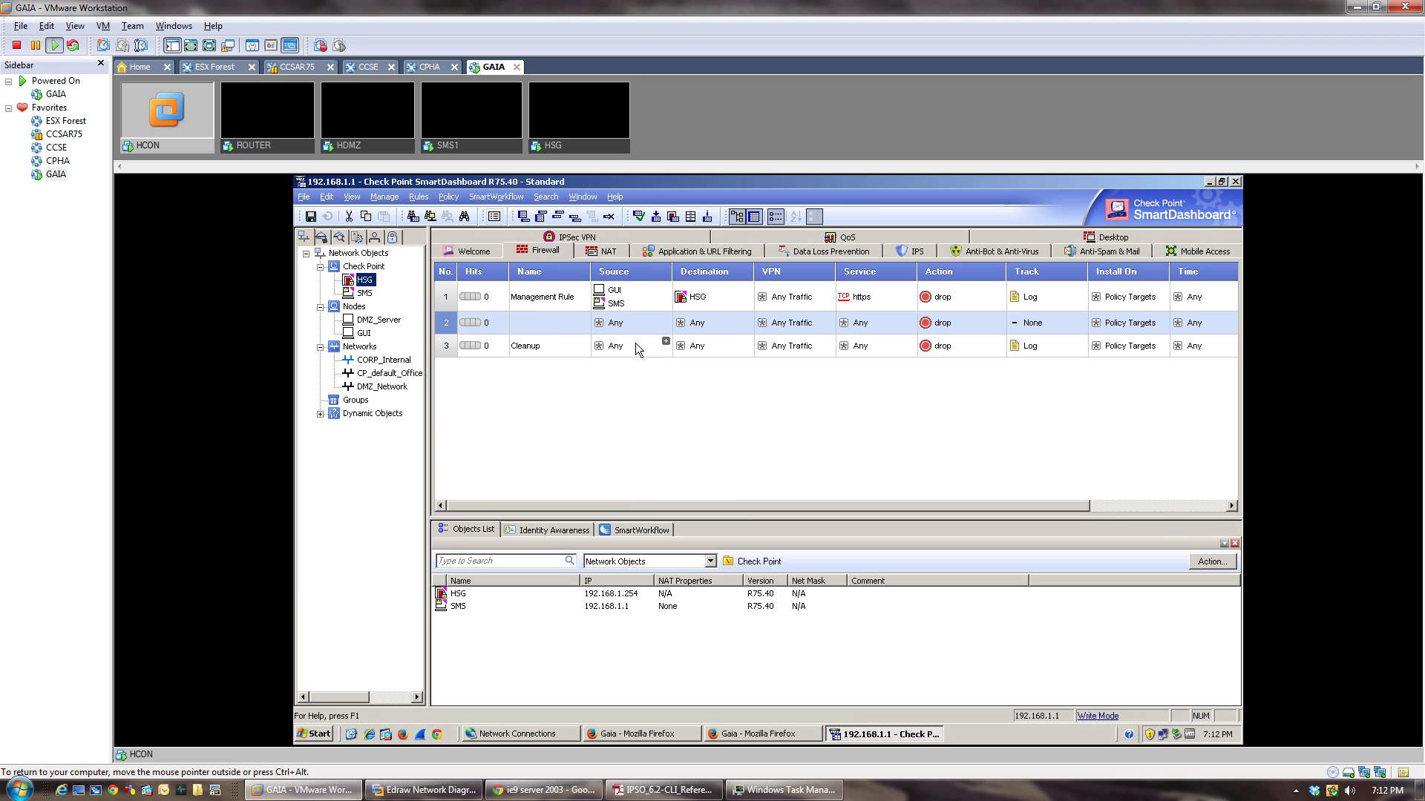
{"action": "double_click", "coordinate": [539, 327]}
{"action": "type", "text": "DS"}
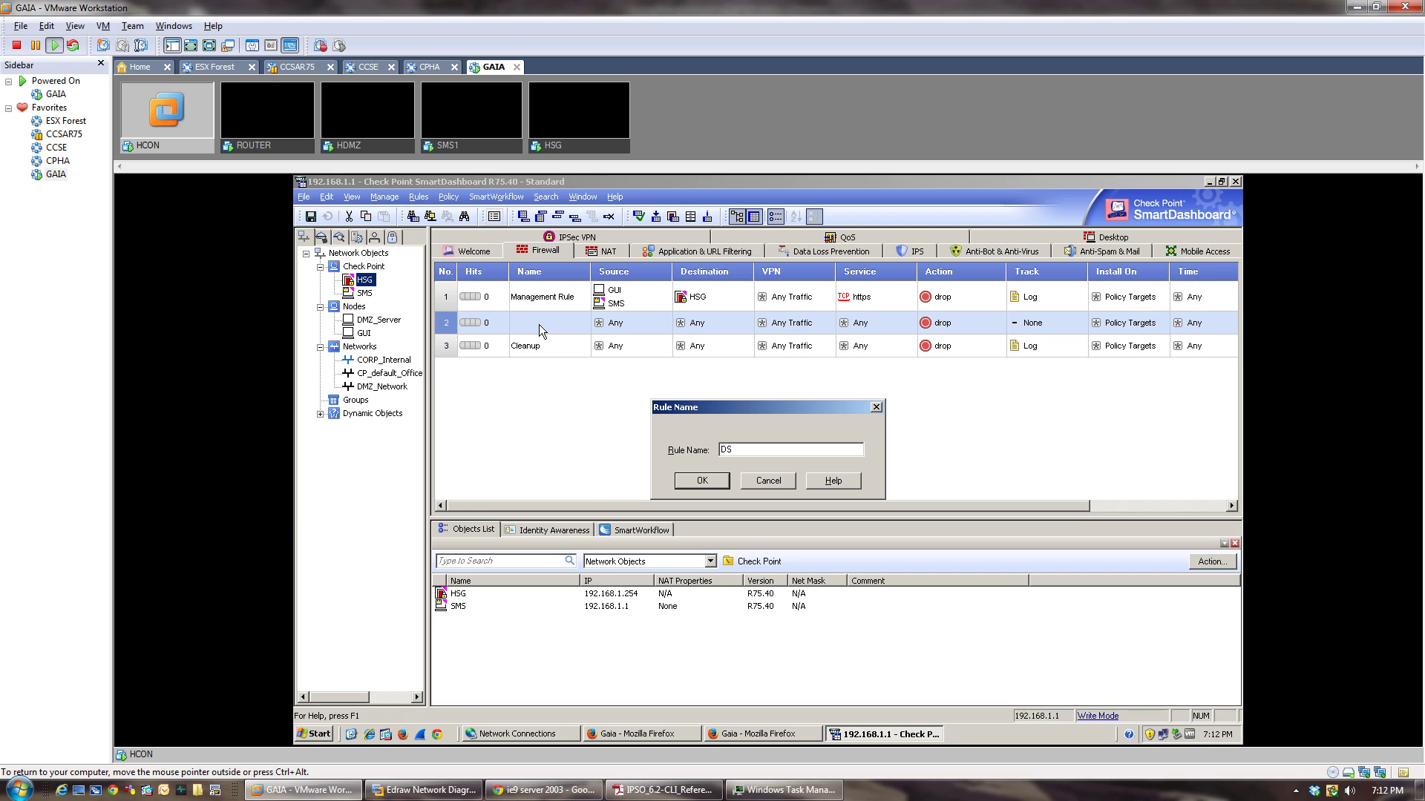
{"action": "key", "text": "BackSpace"}
{"action": "type", "text": "tealth"}
{"action": "key", "text": "BackSpace"}
{"action": "key", "text": "BackSpace"}
{"action": "key", "text": "BackSpace"}
{"action": "key", "text": "BackSpace"}
{"action": "key", "text": "BackSpace"}
{"action": "key", "text": "BackSpace"}
{"action": "key", "text": "BackSpace"}
{"action": "type", "text": "Stealth Rule"}
{"action": "left_click", "coordinate": [701, 481]}
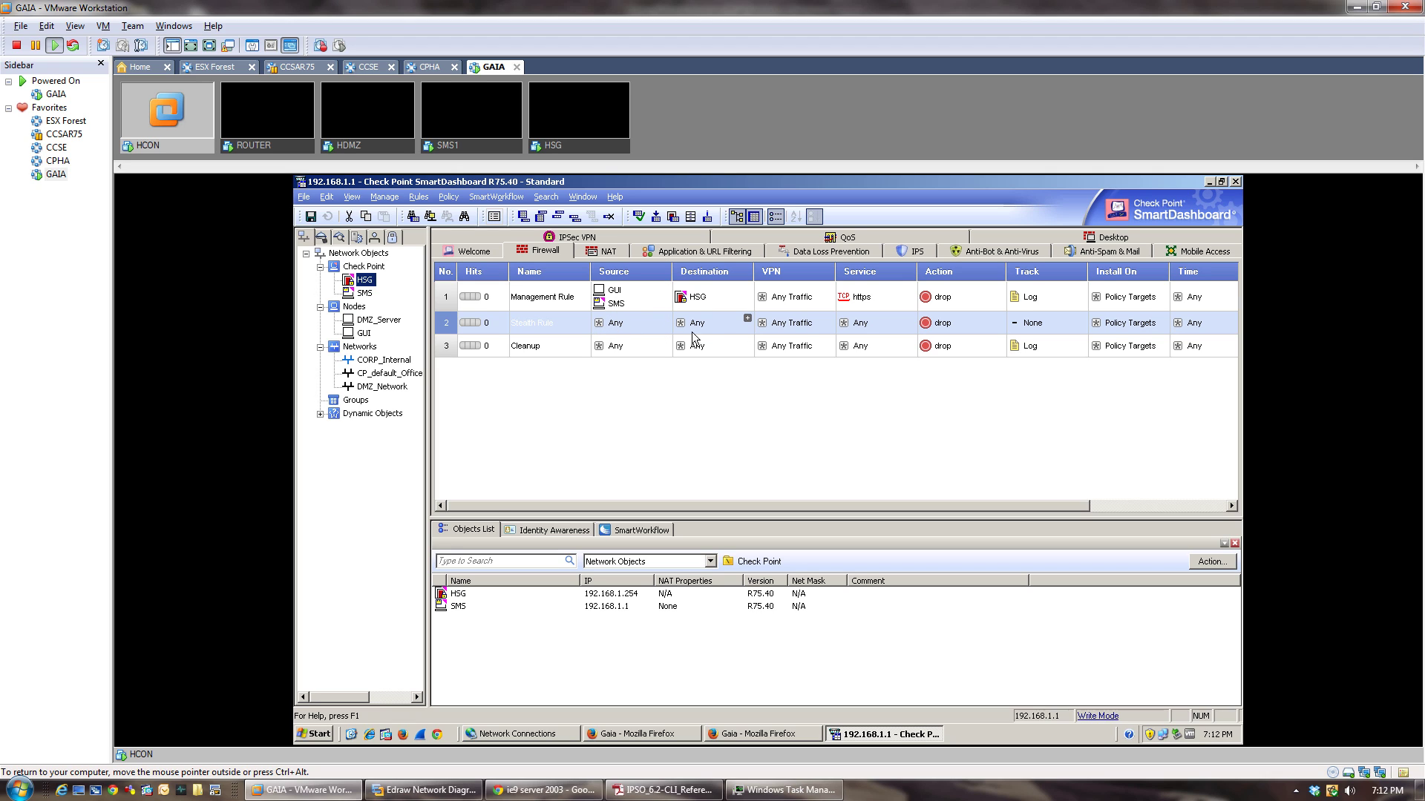
Target HSG with the Stealth Rule, log it, and make the Management Rule accept.
{"action": "left_click_drag", "start_coordinate": [696, 308], "coordinate": [719, 327]}
{"action": "right_click", "coordinate": [1026, 321]}
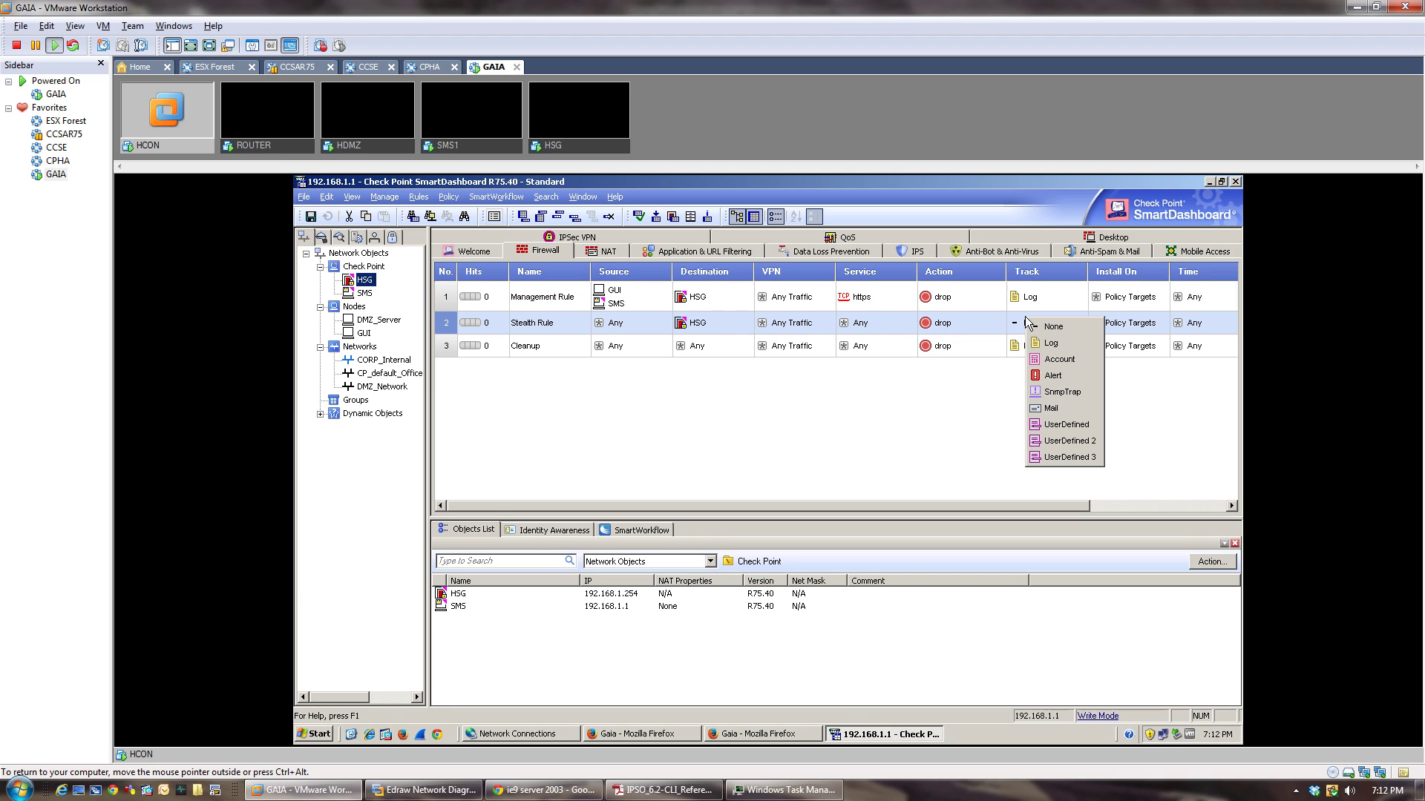
{"action": "left_click", "coordinate": [1059, 347]}
{"action": "right_click", "coordinate": [938, 298]}
{"action": "left_click", "coordinate": [959, 307]}
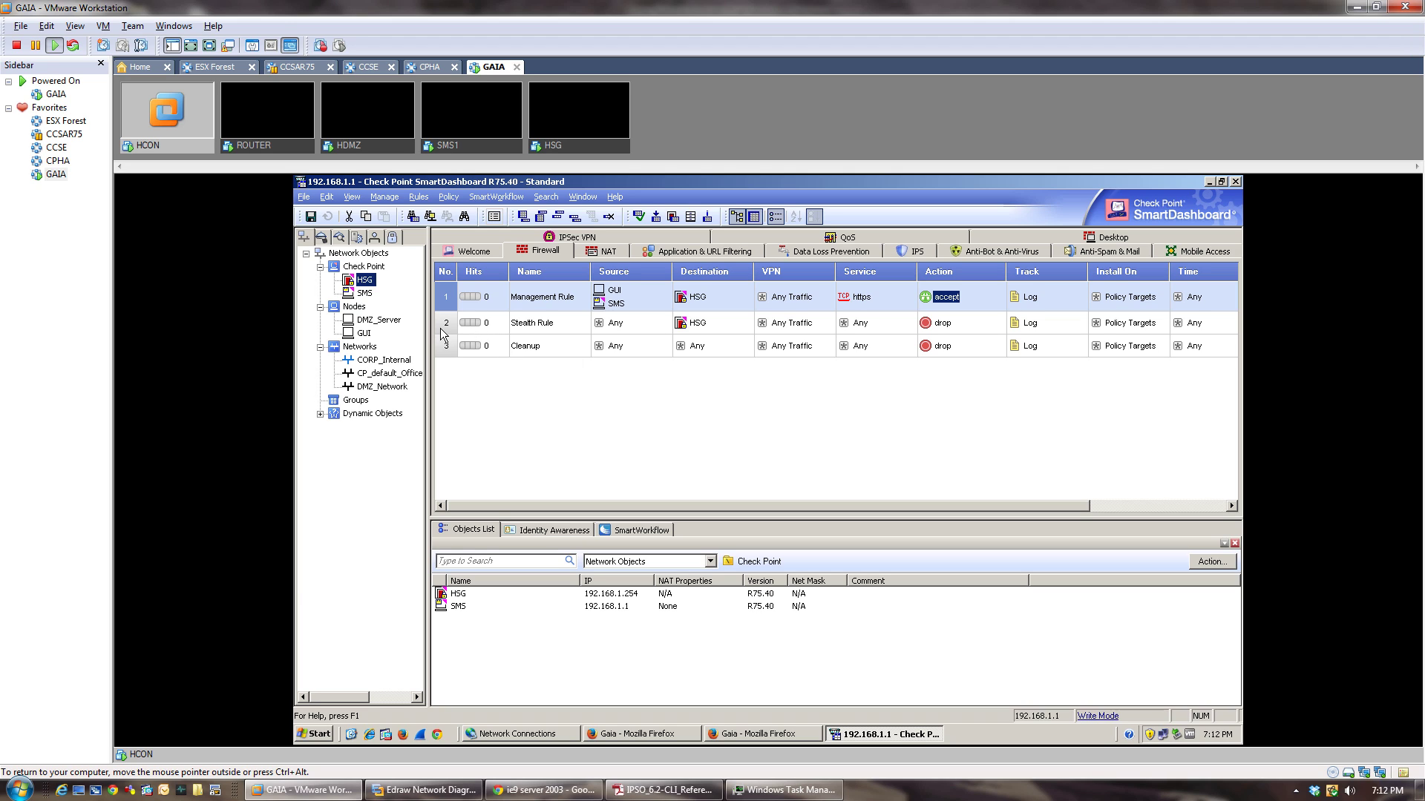
Insert a new rule 3 above Cleanup named Corp_Outgoing.
{"action": "right_click", "coordinate": [445, 351]}
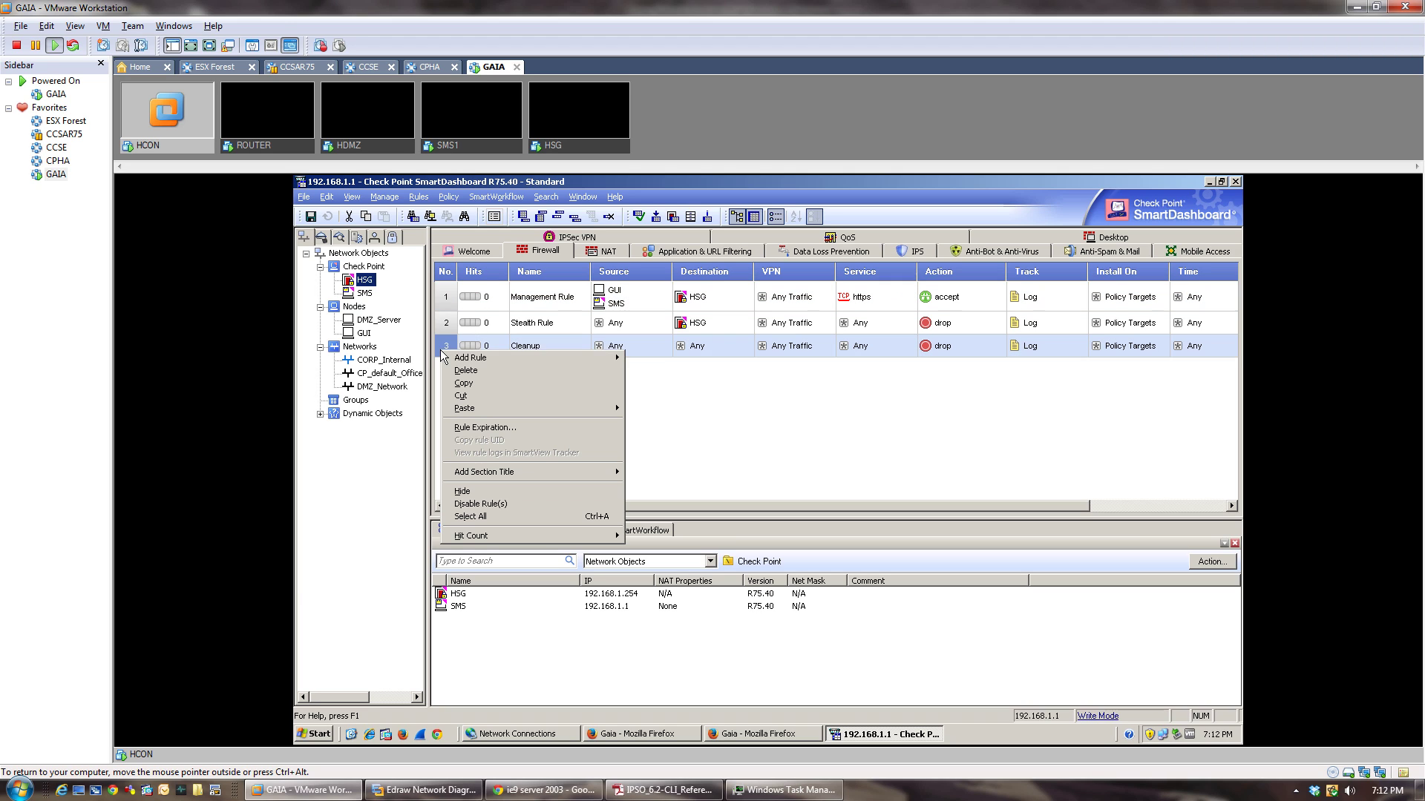
{"action": "mouse_move", "coordinate": [450, 359]}
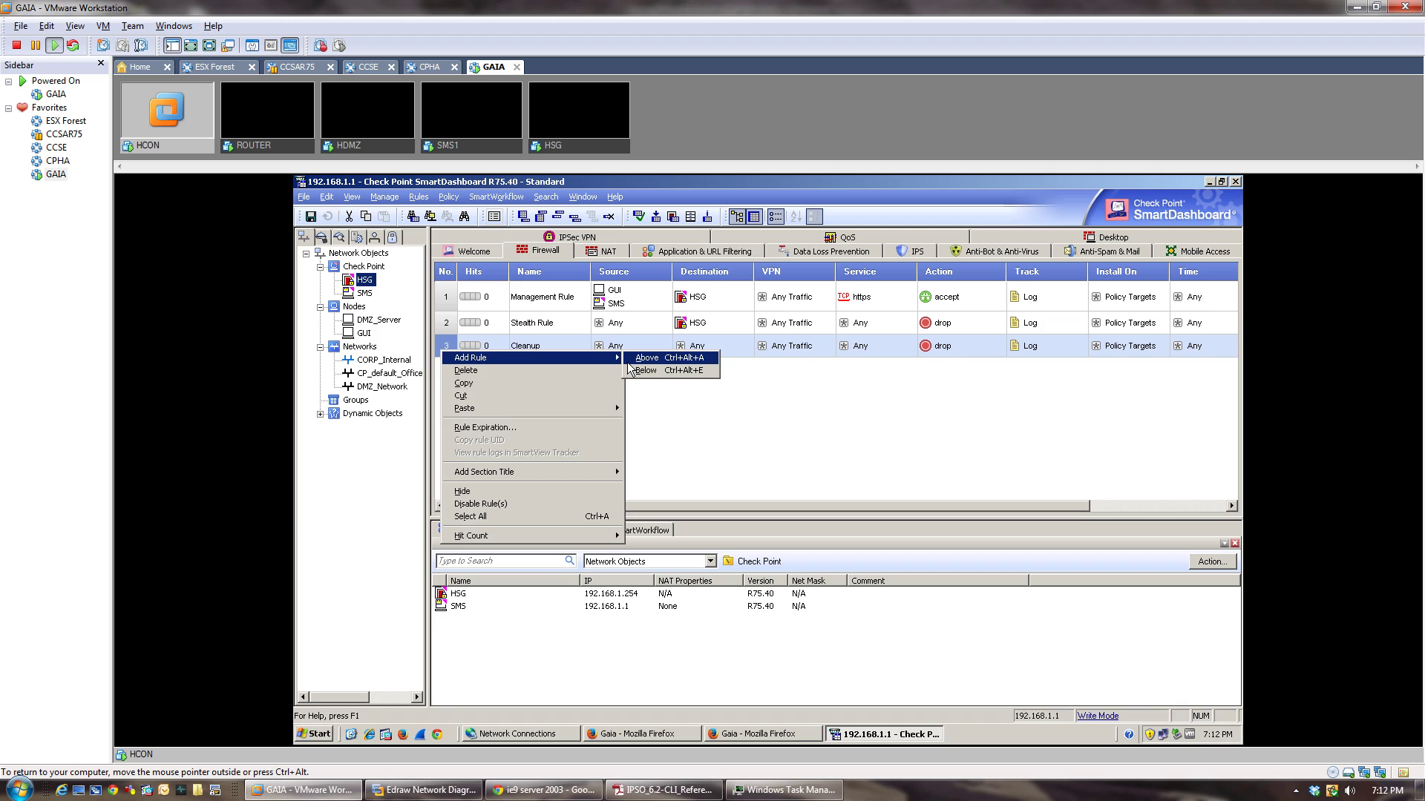
{"action": "left_click", "coordinate": [630, 362]}
{"action": "double_click", "coordinate": [552, 345]}
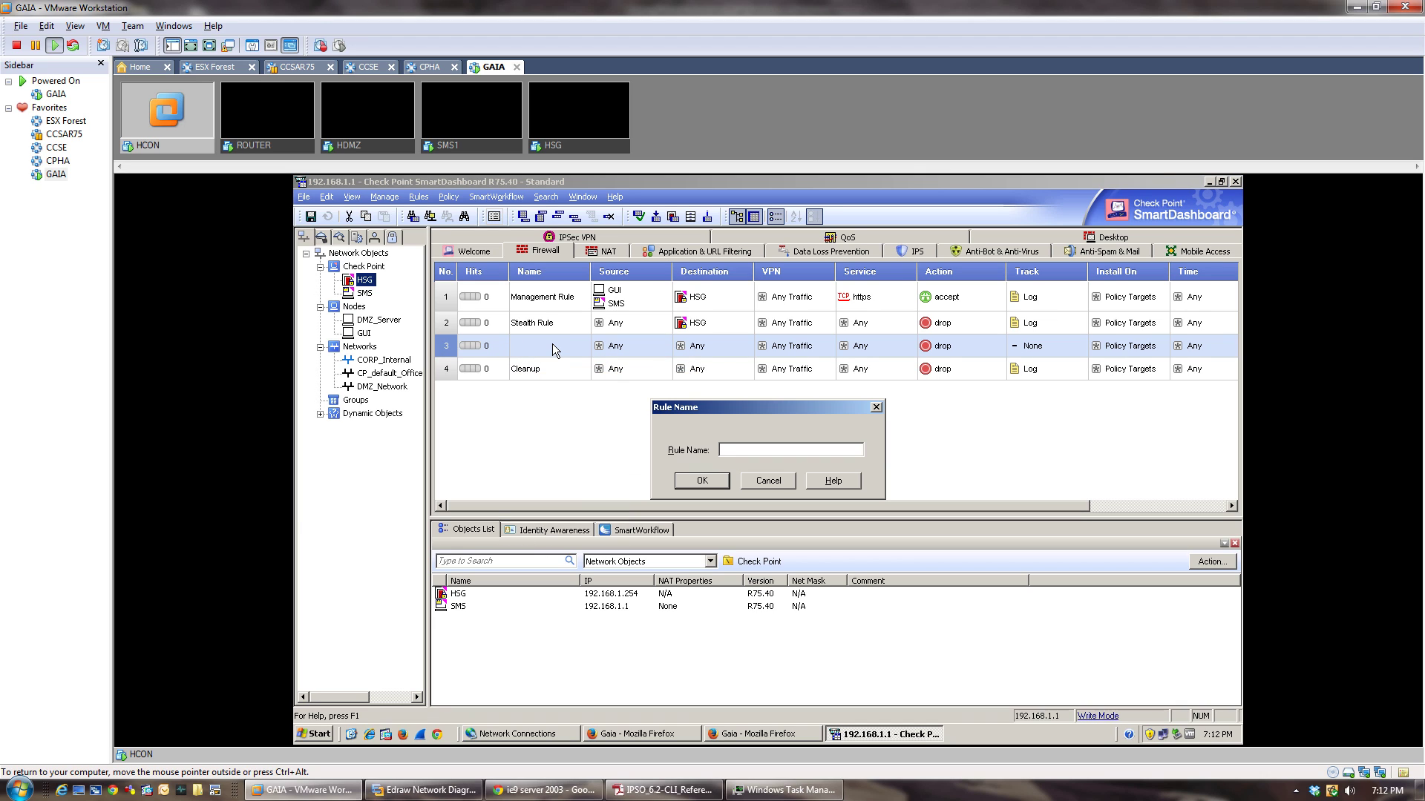
{"action": "type", "text": "Corp"}
{"action": "type", "text": "Outgoing"}
{"action": "left_click", "coordinate": [742, 450]}
{"action": "type", "text": "_"}
{"action": "left_click", "coordinate": [712, 482]}
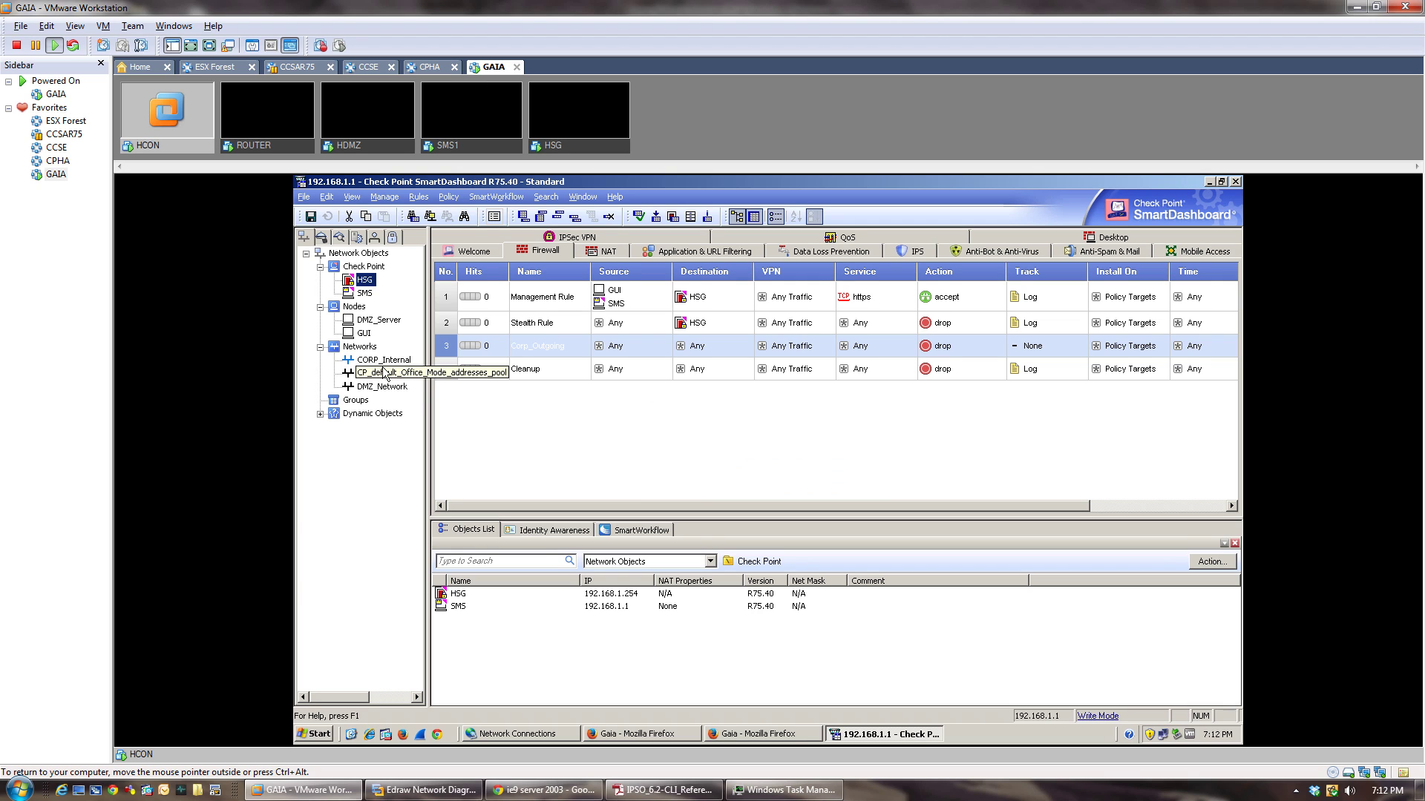
Give Corp_Outgoing source CORP_Internal, action accept and Log tracking.
{"action": "left_click_drag", "start_coordinate": [384, 359], "coordinate": [640, 345]}
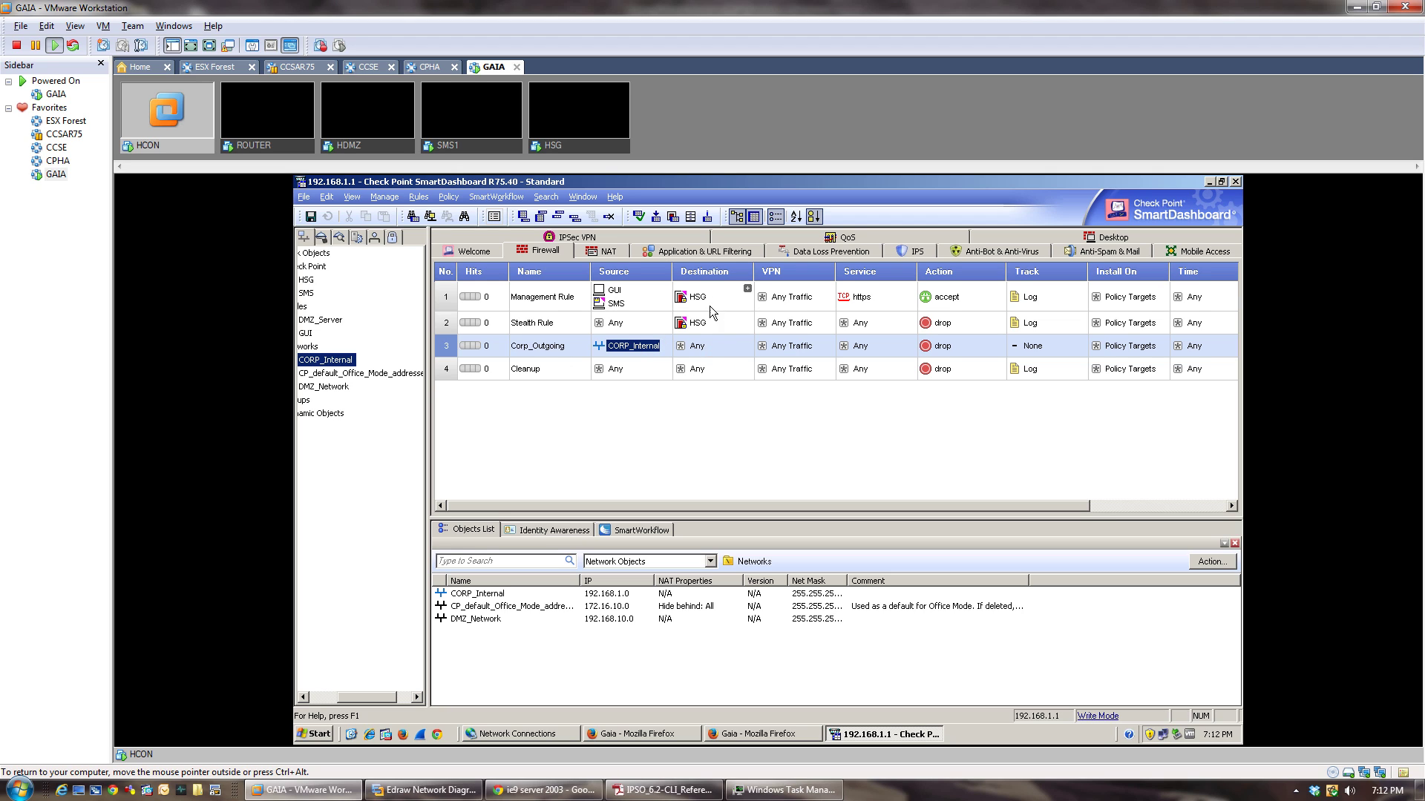
{"action": "right_click", "coordinate": [939, 348]}
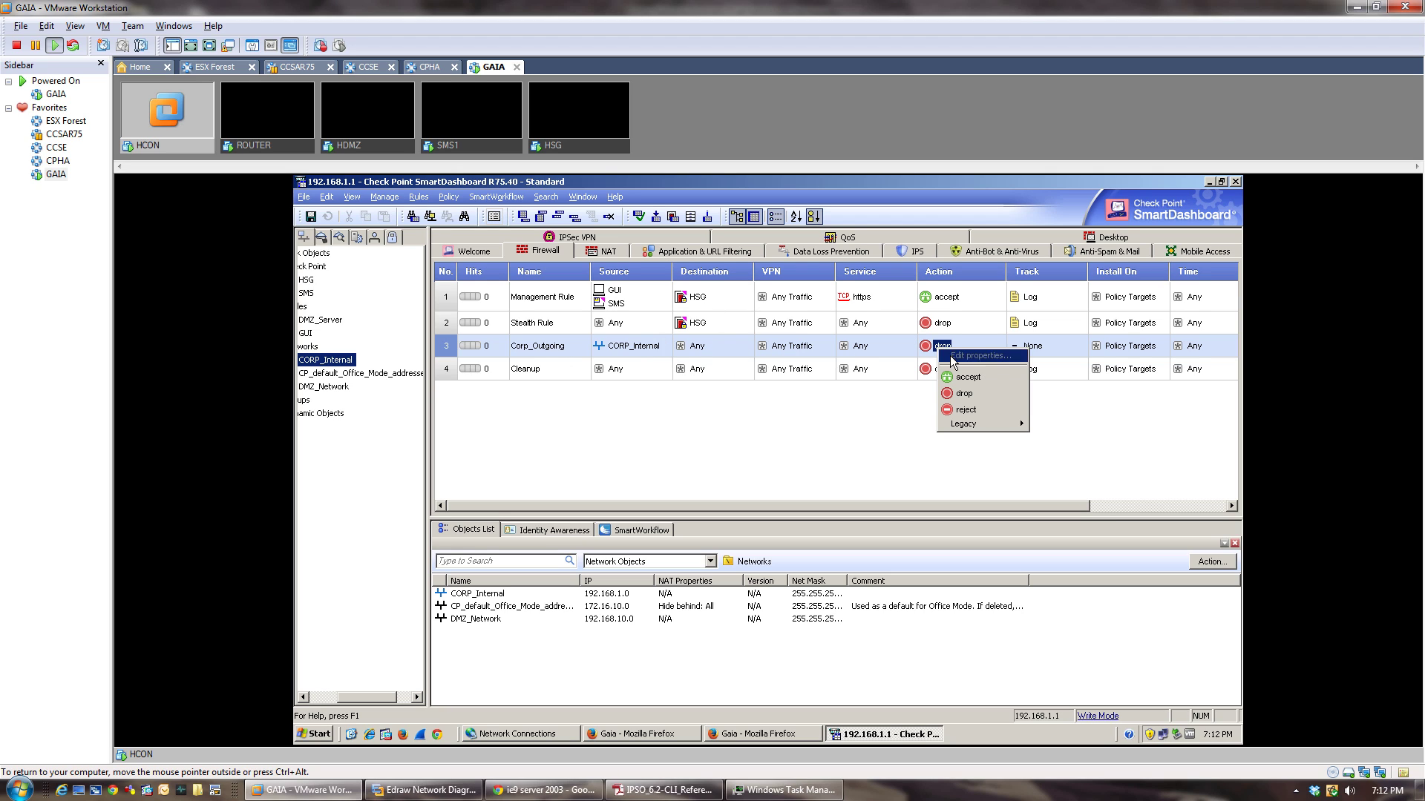
{"action": "left_click", "coordinate": [966, 377]}
{"action": "right_click", "coordinate": [1028, 346]}
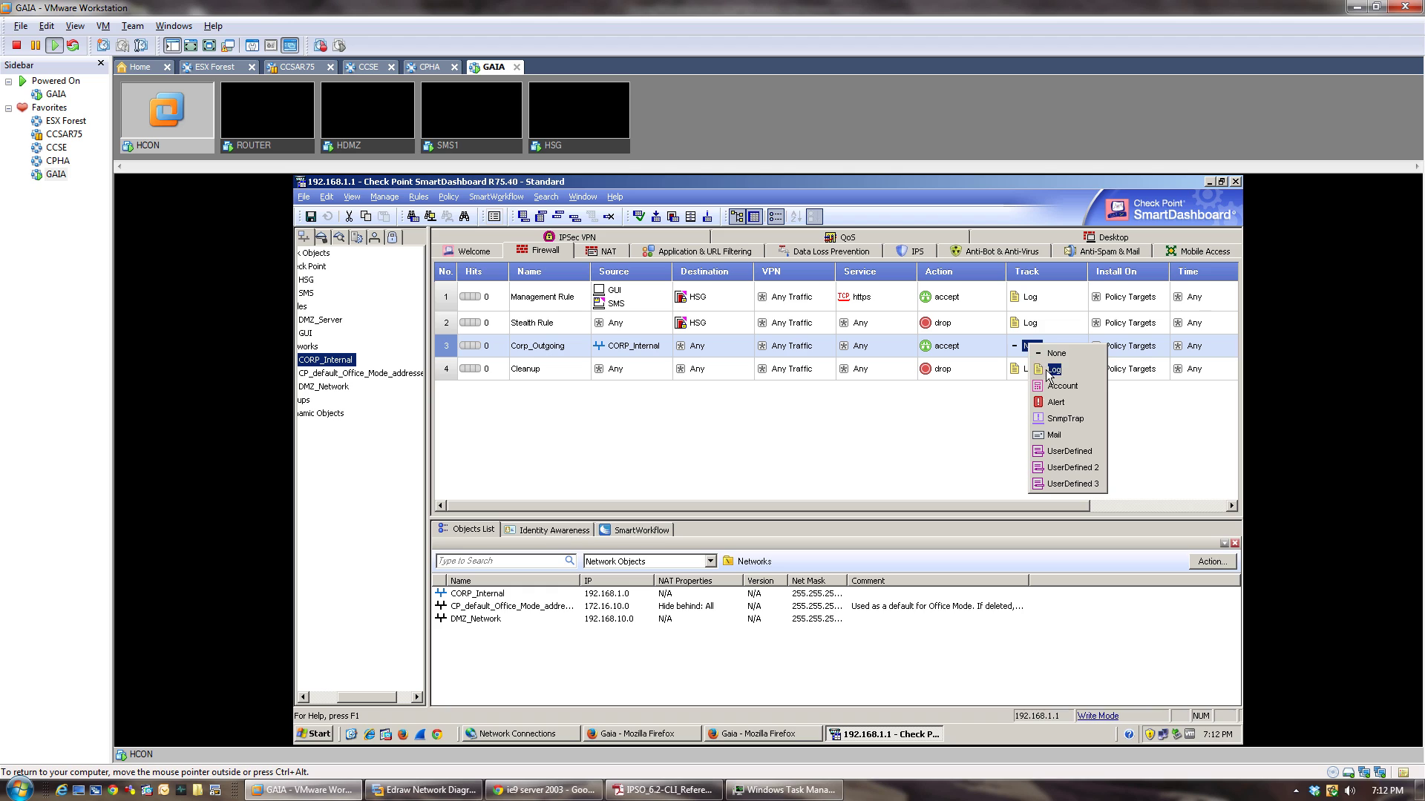
{"action": "left_click", "coordinate": [1052, 370]}
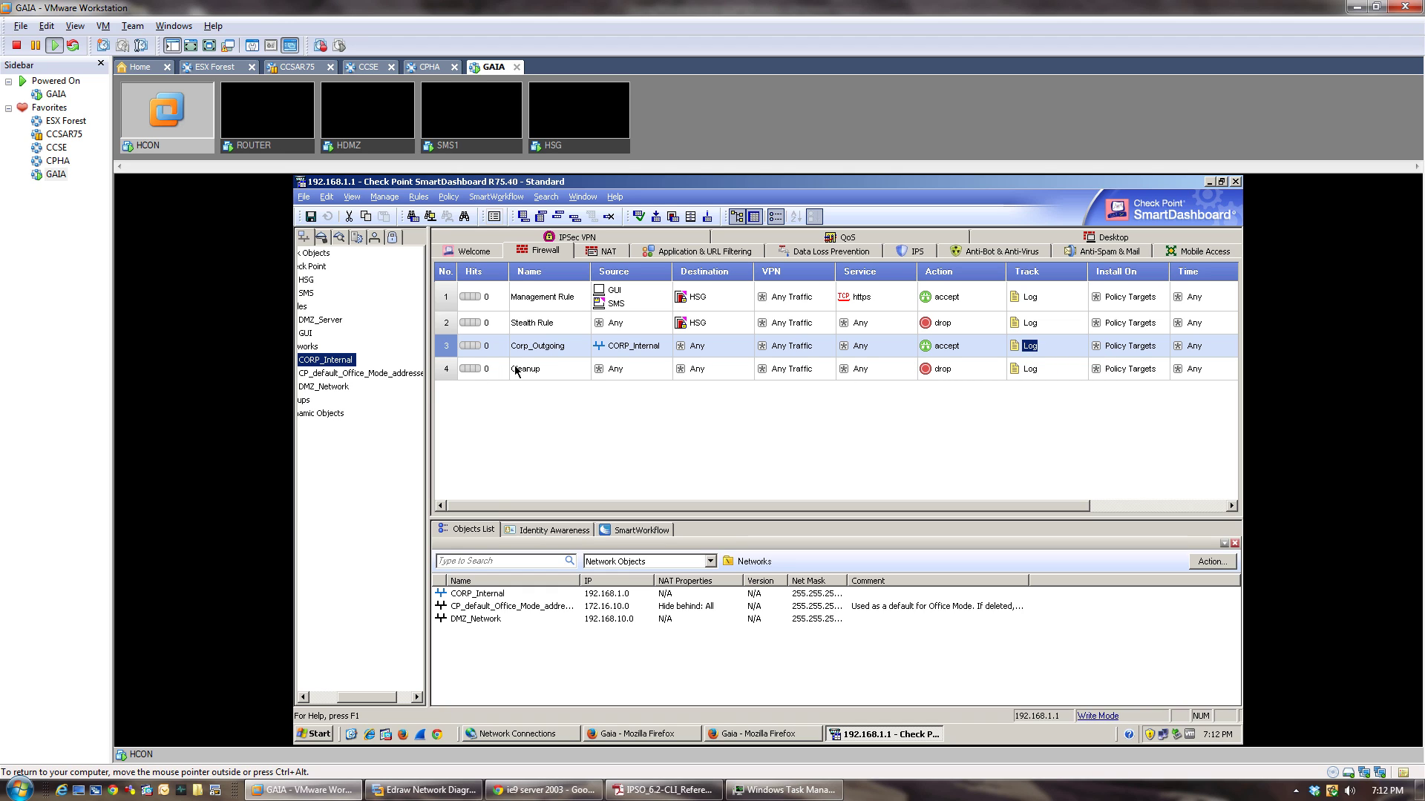
{"action": "right_click", "coordinate": [439, 374]}
Add rule 4 named DMZ_Incoming with DMZ_Server as its destination.
{"action": "mouse_move", "coordinate": [457, 386]}
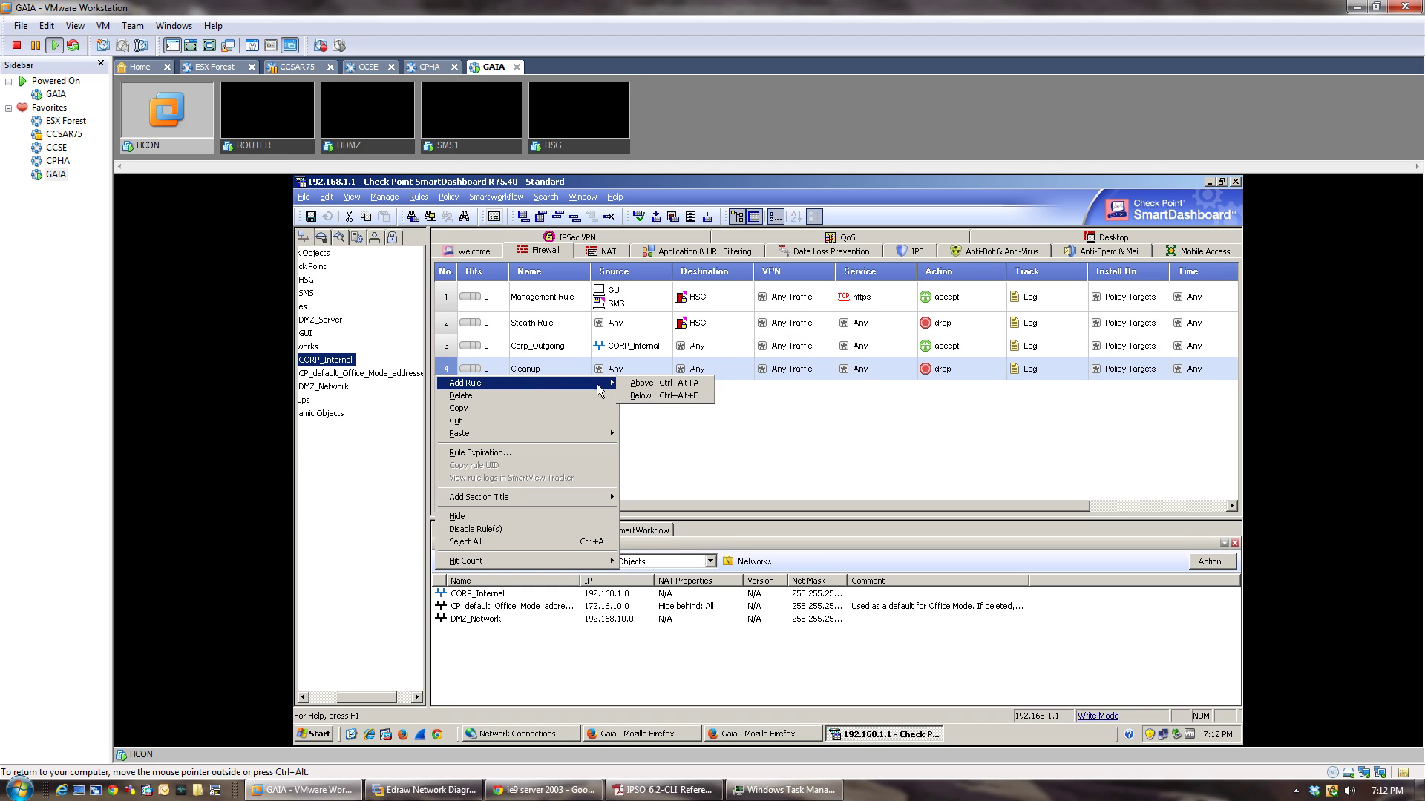
{"action": "left_click", "coordinate": [643, 393]}
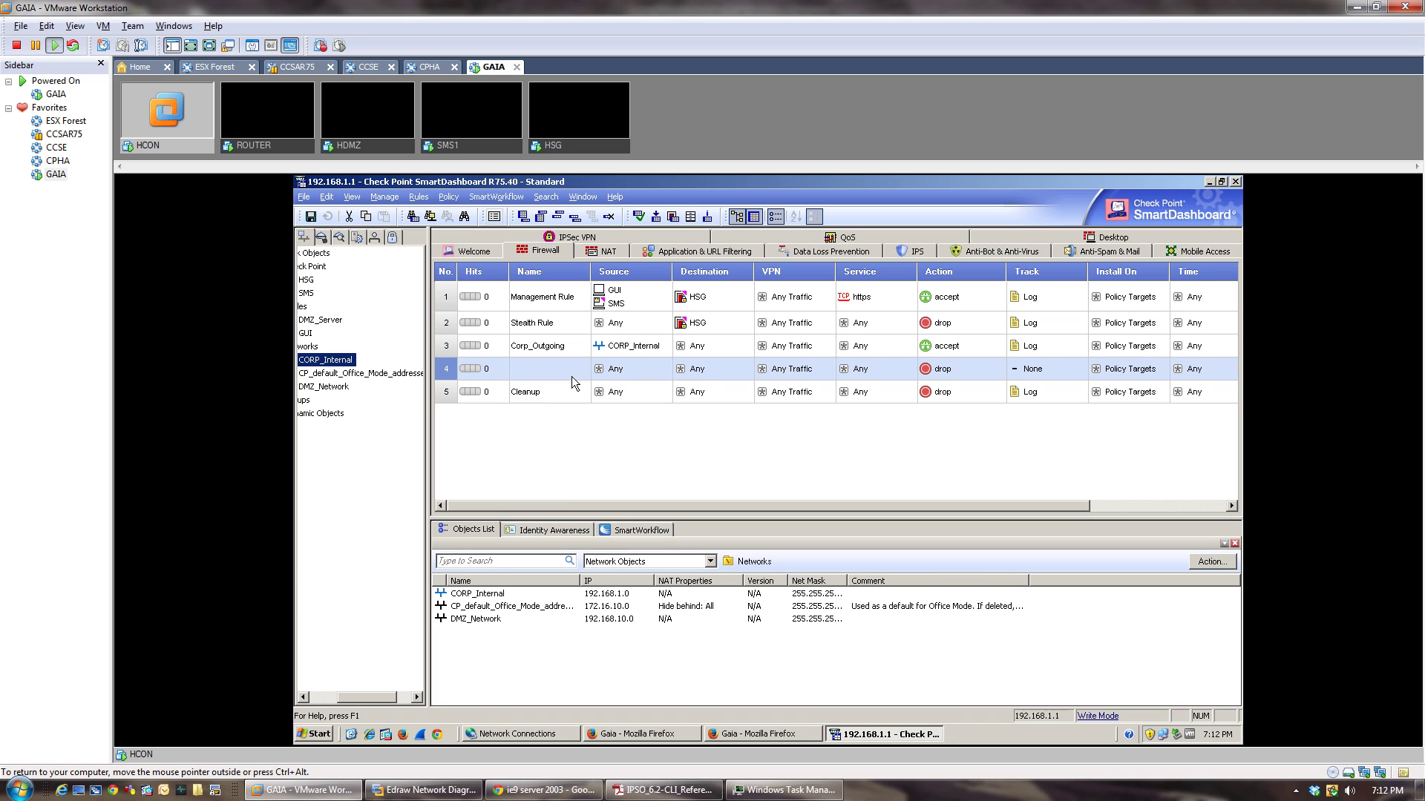
{"action": "double_click", "coordinate": [527, 371]}
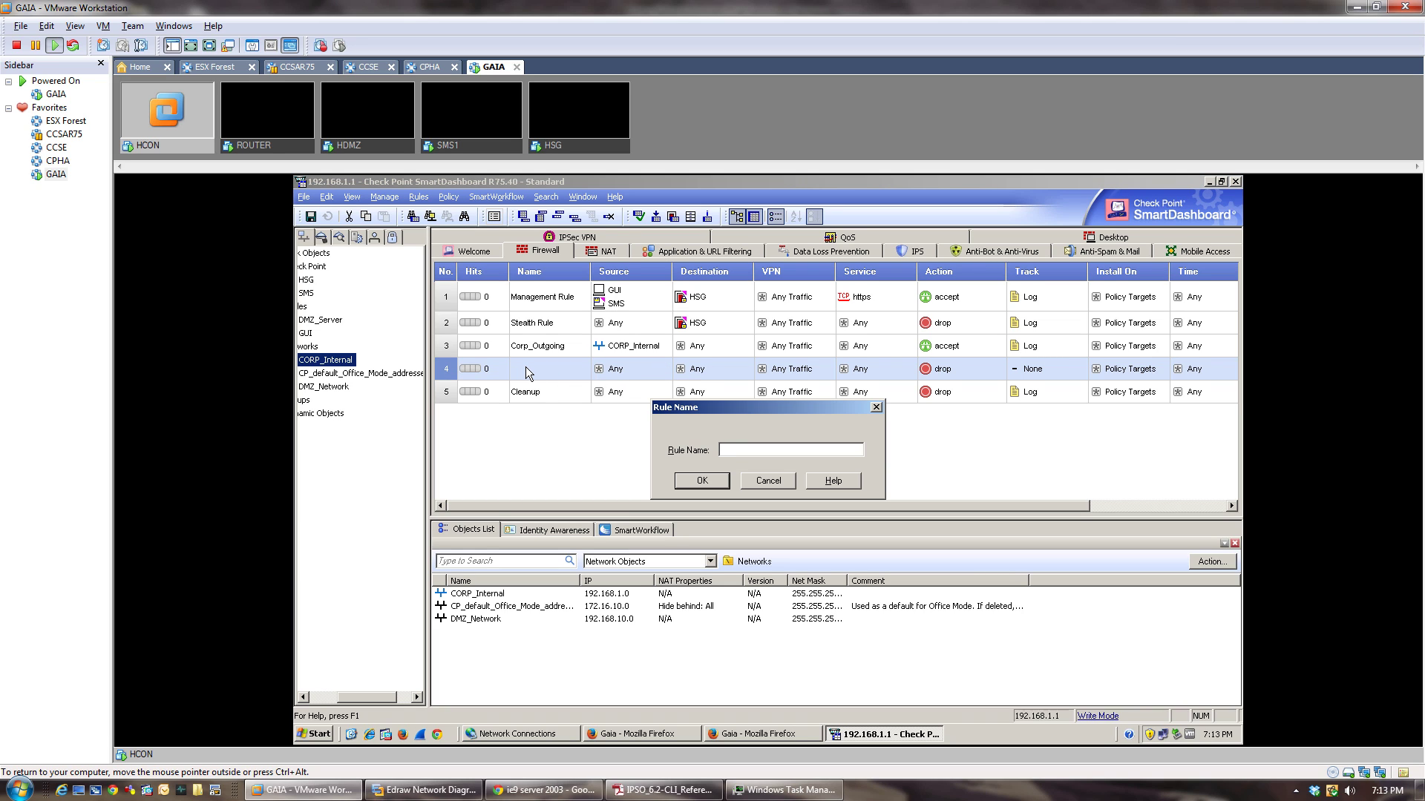
{"action": "type", "text": "DMZ_Incoming"}
{"action": "left_click", "coordinate": [684, 482]}
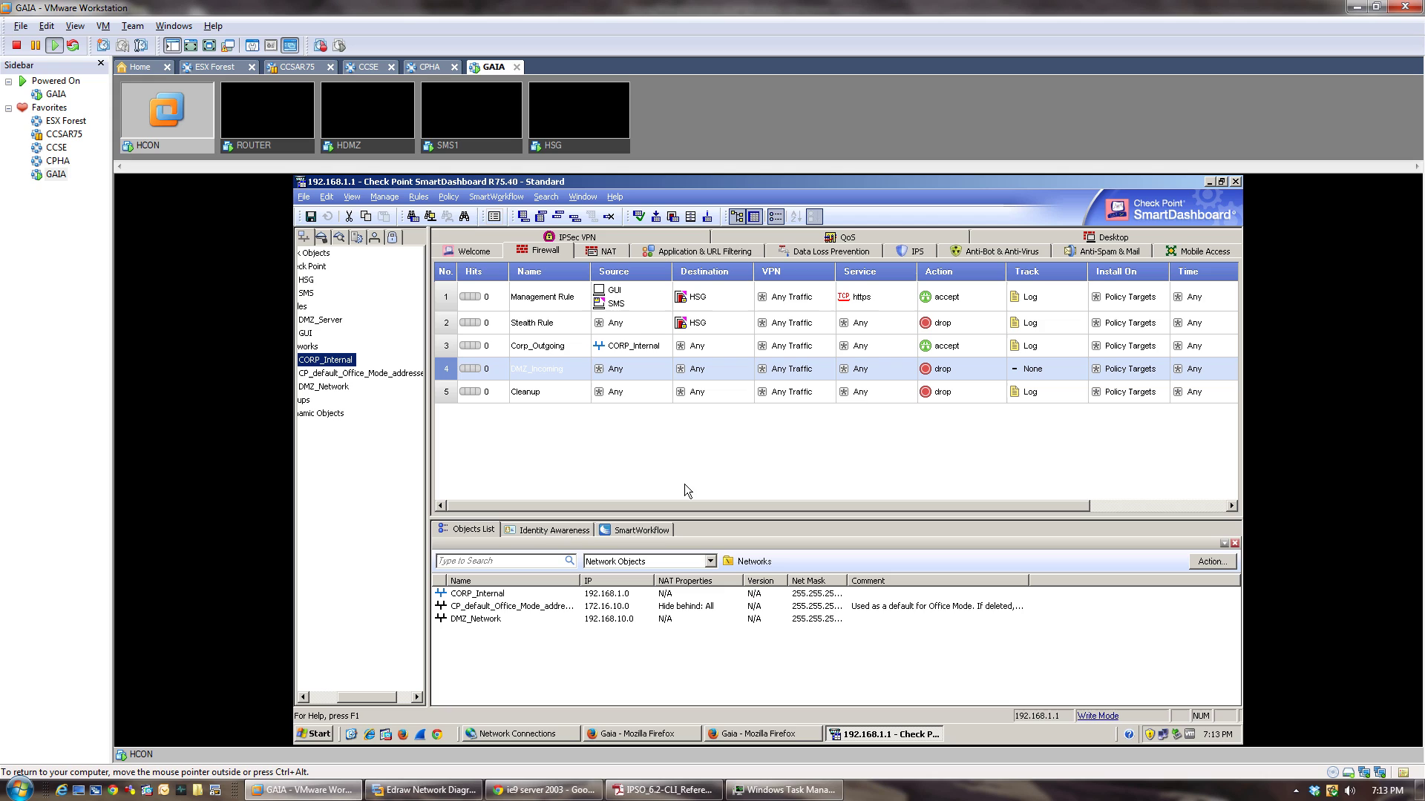
{"action": "right_click", "coordinate": [884, 369]}
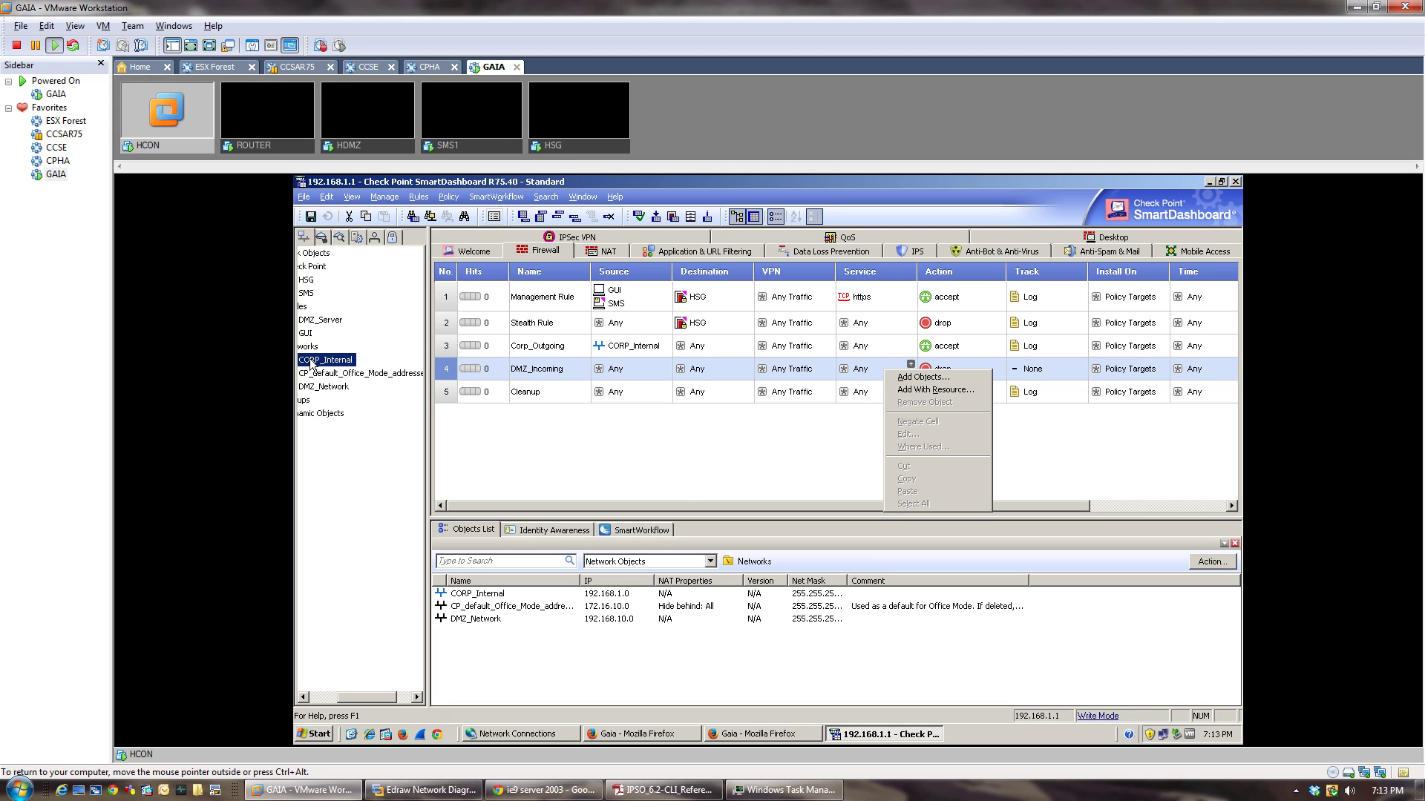
{"action": "left_click_drag", "start_coordinate": [379, 701], "coordinate": [343, 694]}
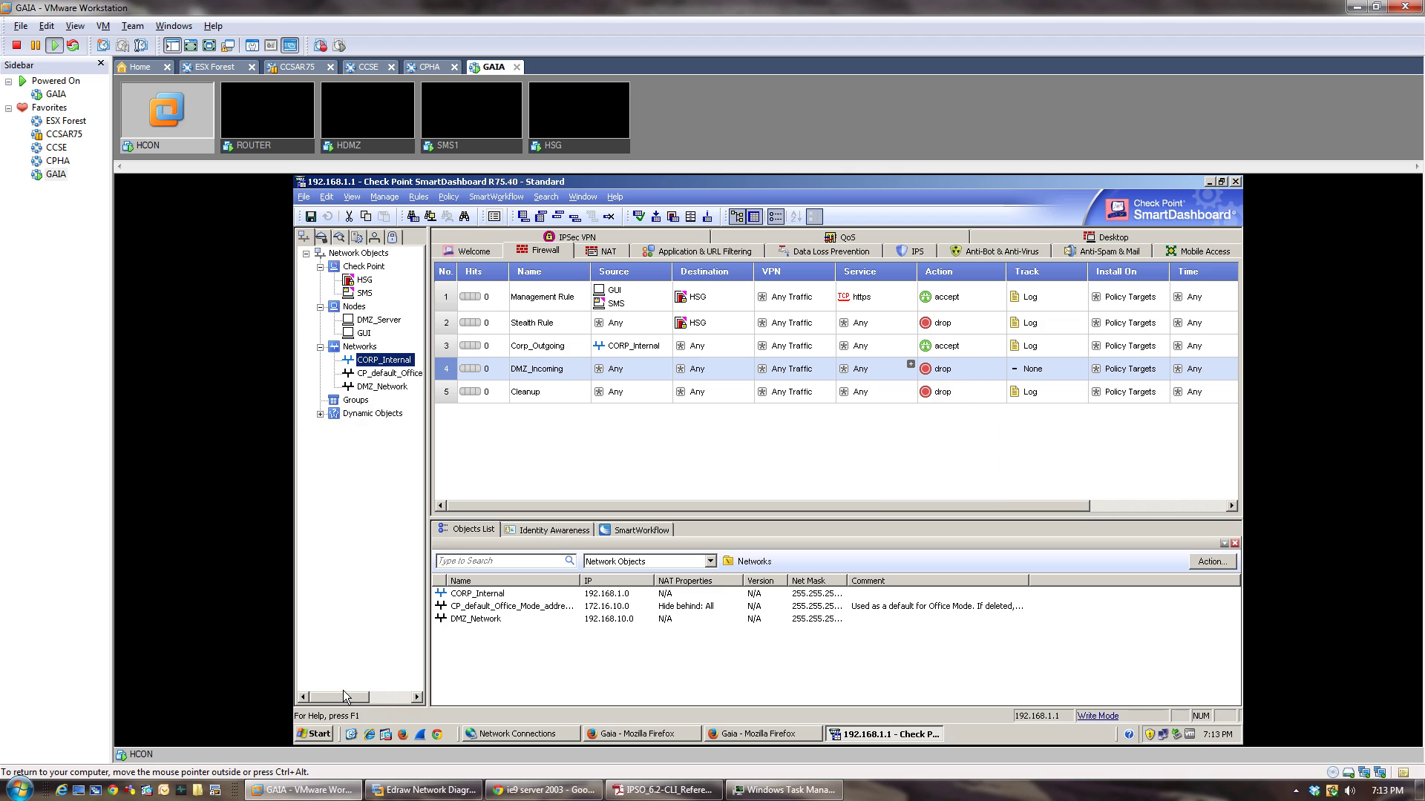
{"action": "left_click_drag", "start_coordinate": [371, 325], "coordinate": [712, 372]}
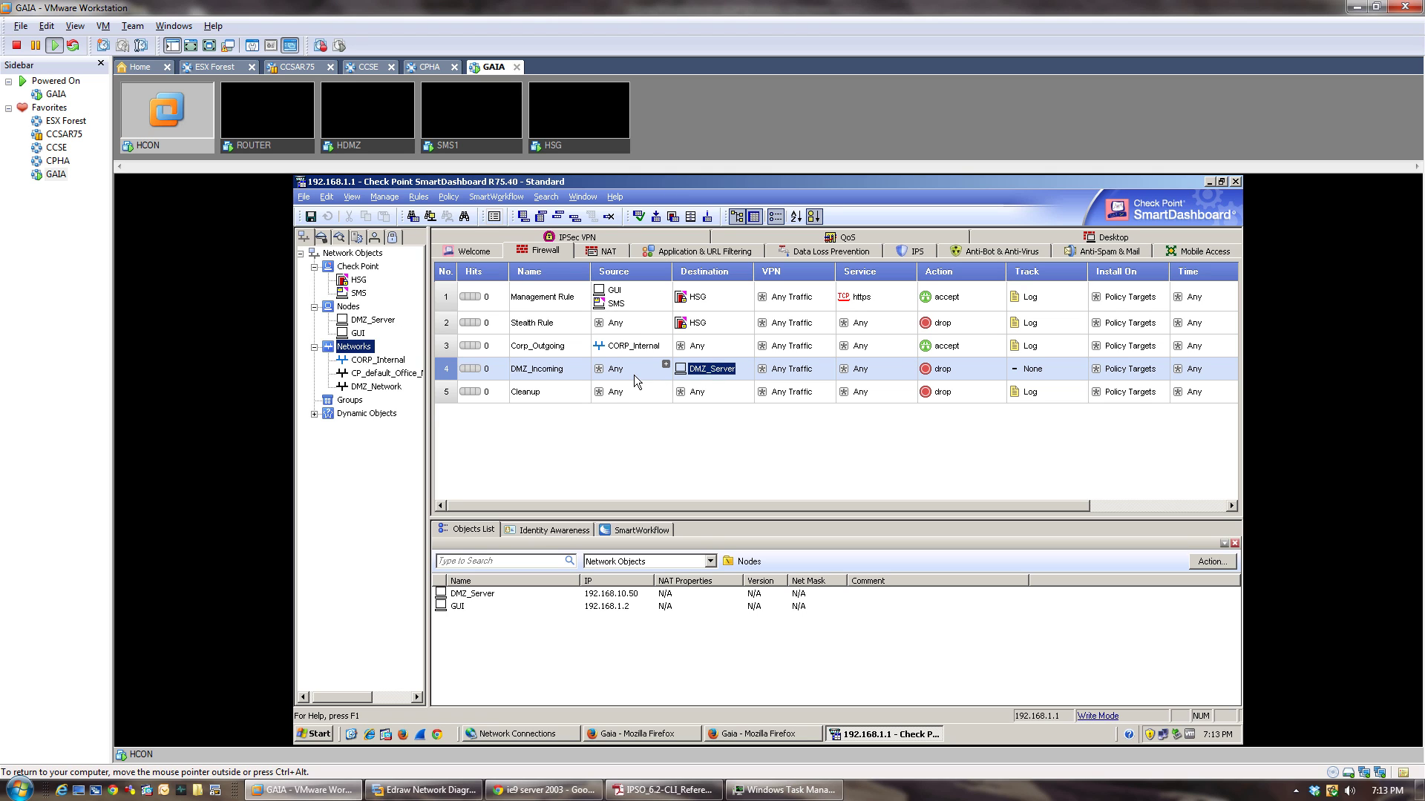
Add services HTTP_and_HTTPS_proxy, http and ftp to DMZ_Incoming.
{"action": "left_click", "coordinate": [909, 368]}
{"action": "type", "text": "http"}
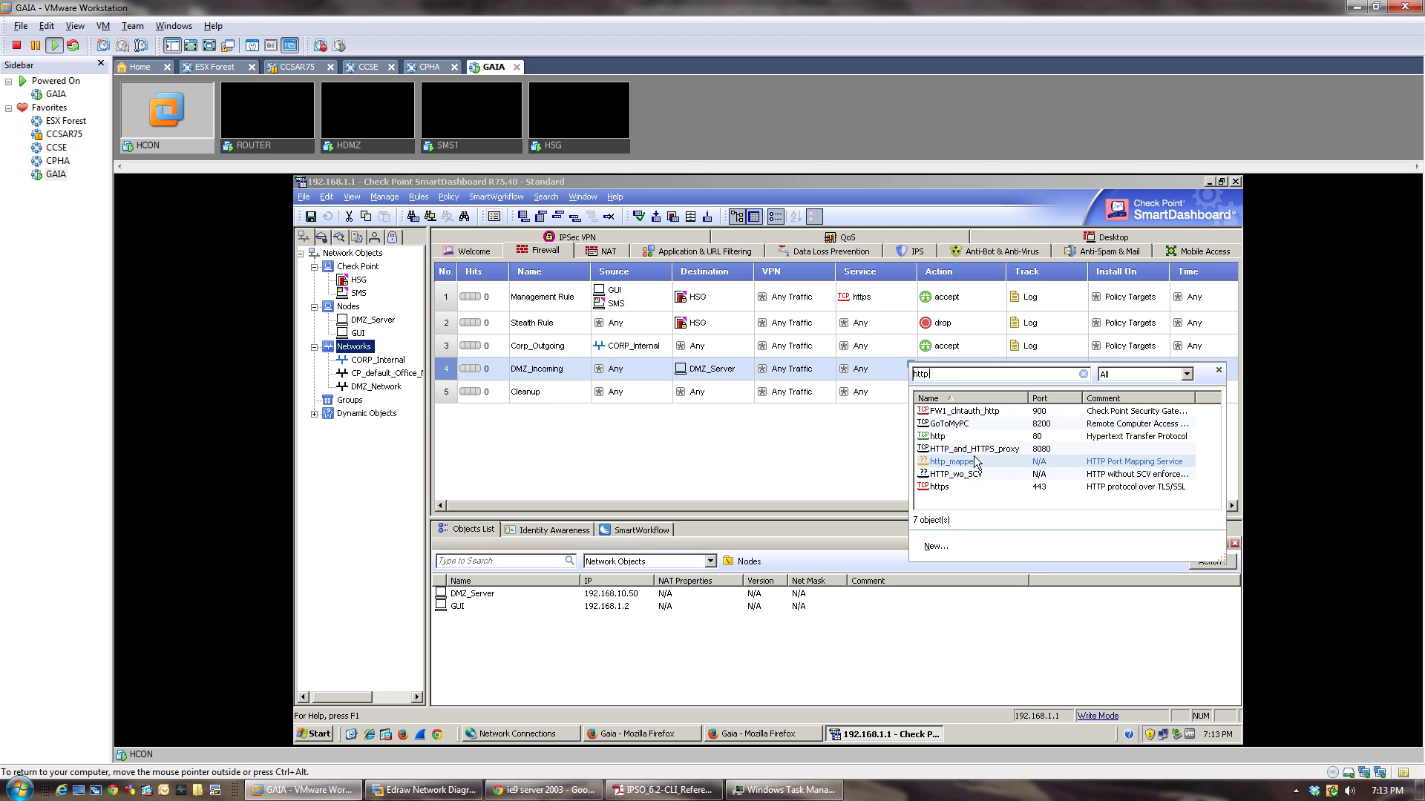
{"action": "double_click", "coordinate": [972, 449]}
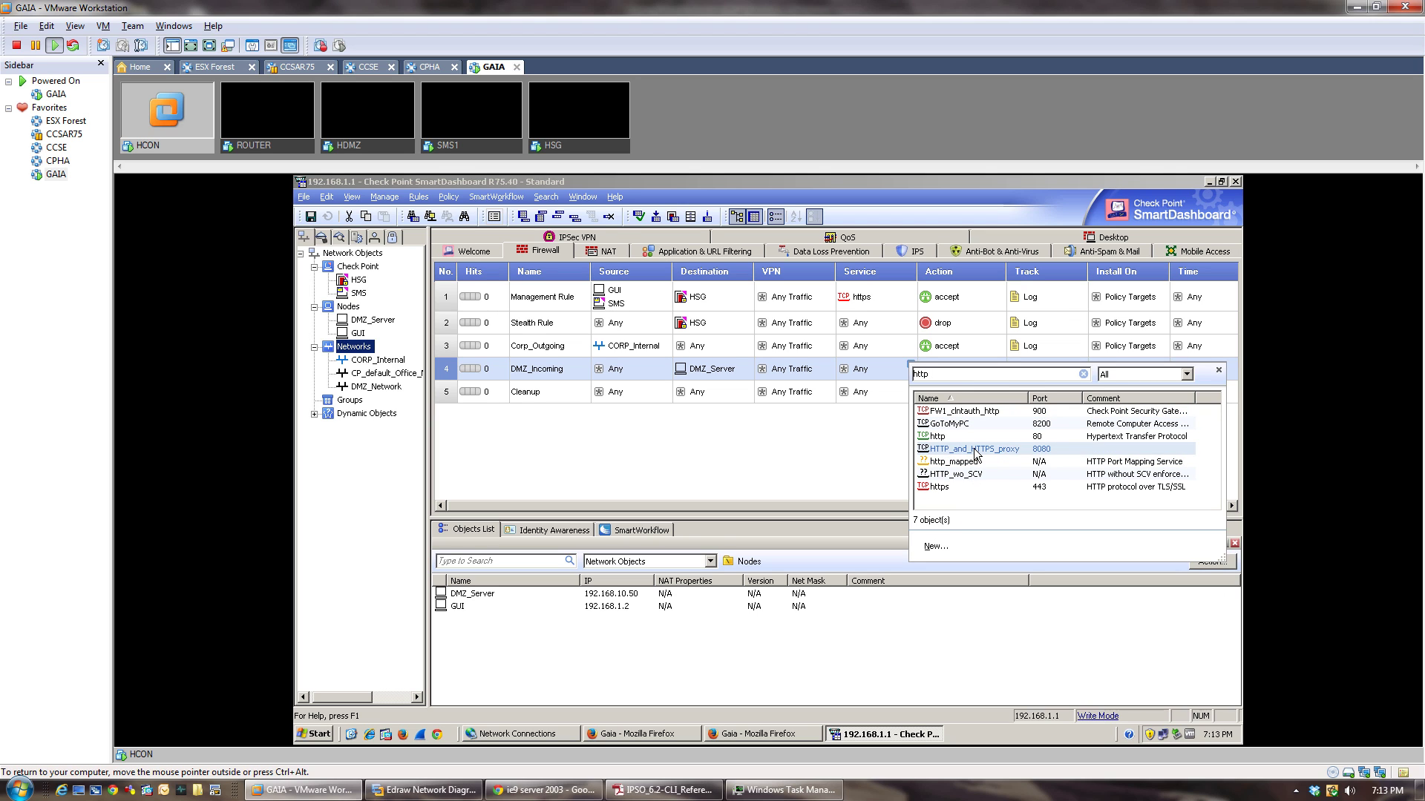
{"action": "left_click", "coordinate": [911, 366]}
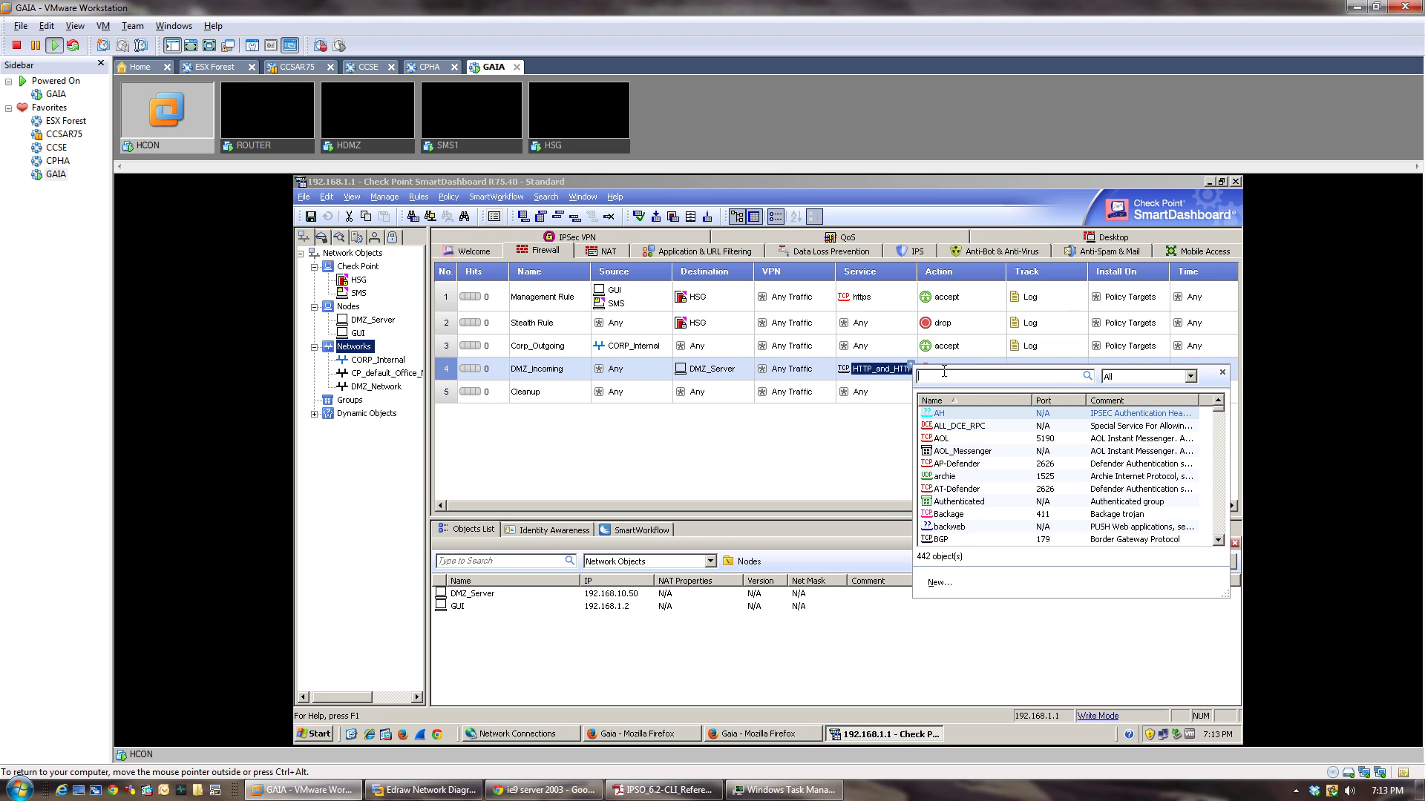
{"action": "type", "text": "http"}
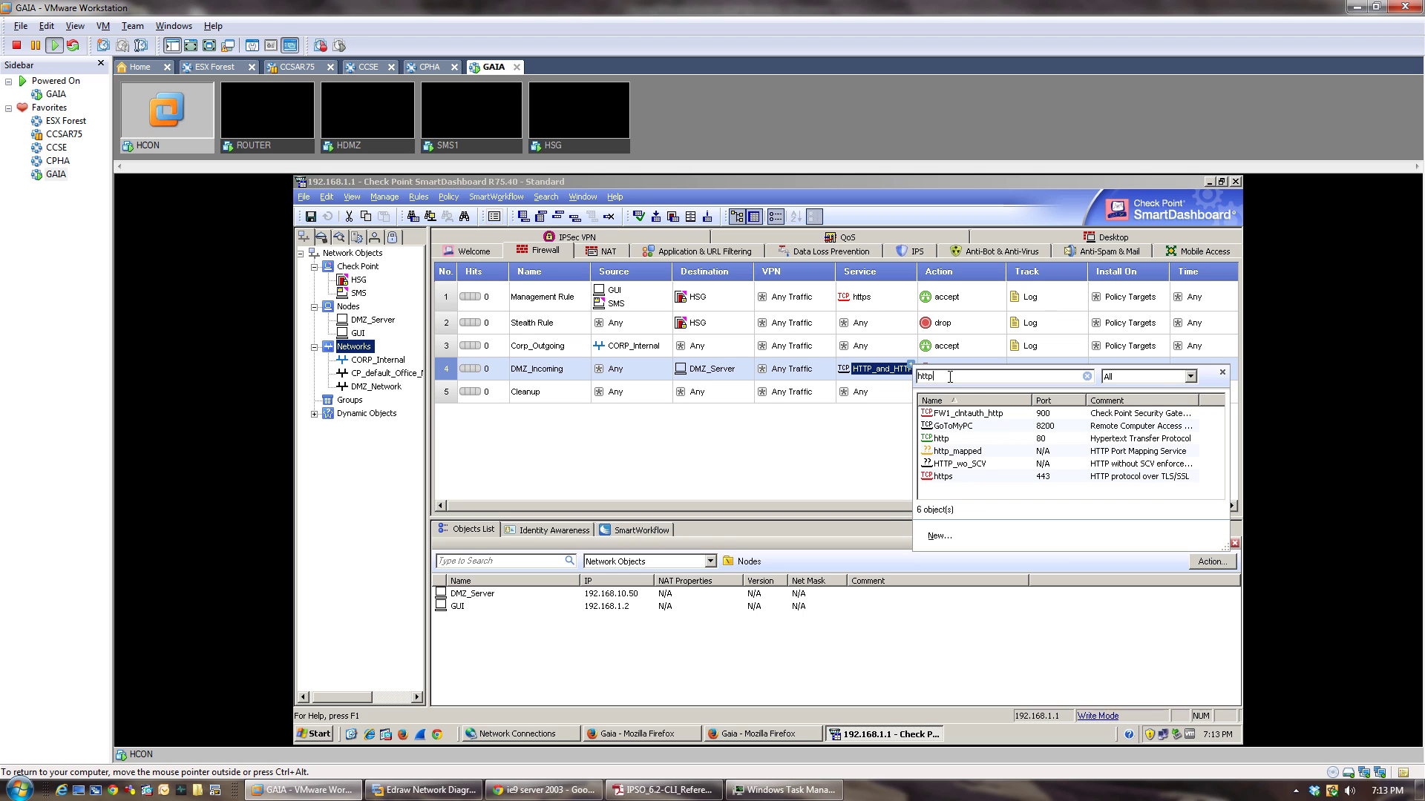
{"action": "double_click", "coordinate": [953, 439]}
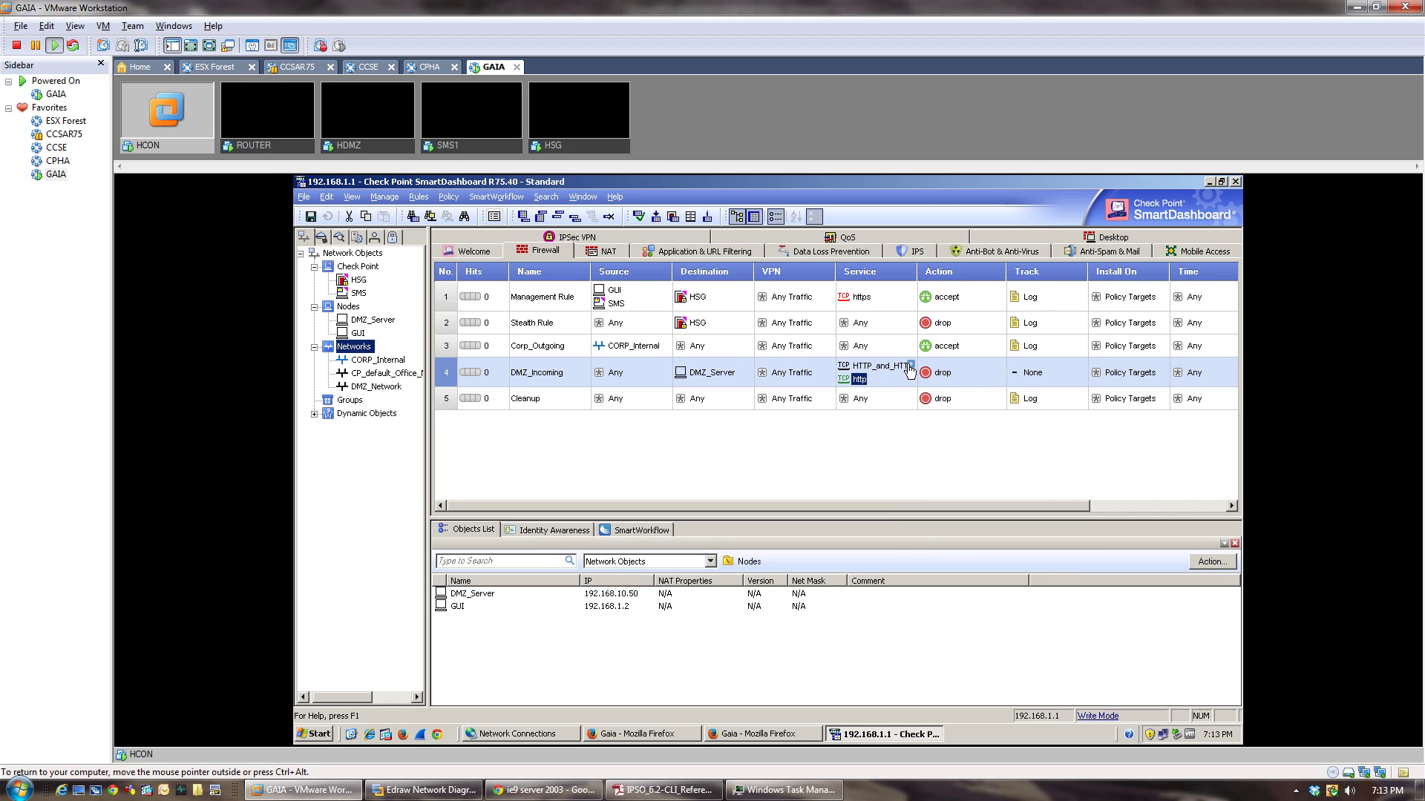
{"action": "left_click", "coordinate": [911, 363]}
{"action": "type", "text": "ftp"}
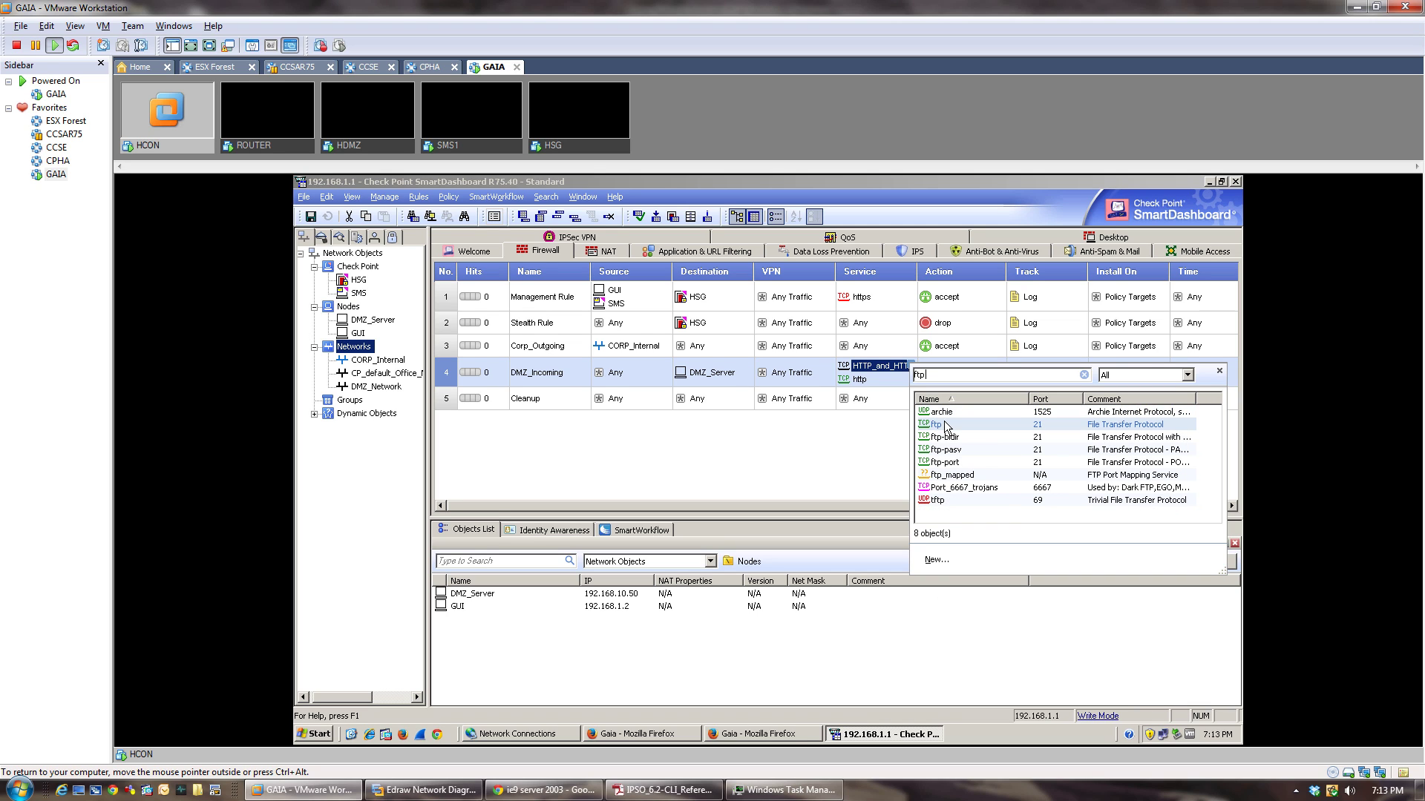
{"action": "double_click", "coordinate": [920, 425]}
Set DMZ_Incoming's action to accept and tracking to Log.
{"action": "left_click", "coordinate": [943, 379]}
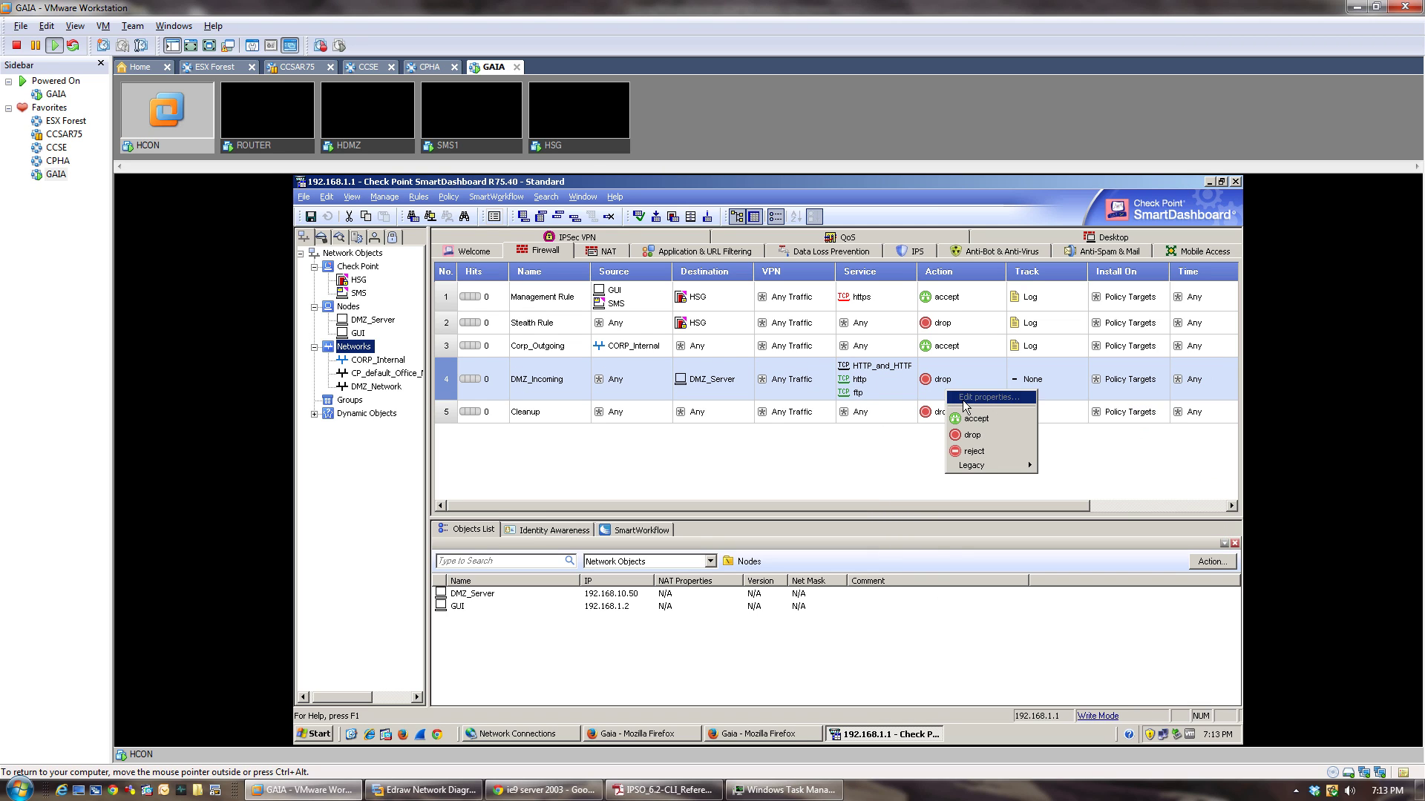
{"action": "left_click", "coordinate": [964, 395]}
{"action": "left_click", "coordinate": [1033, 380]}
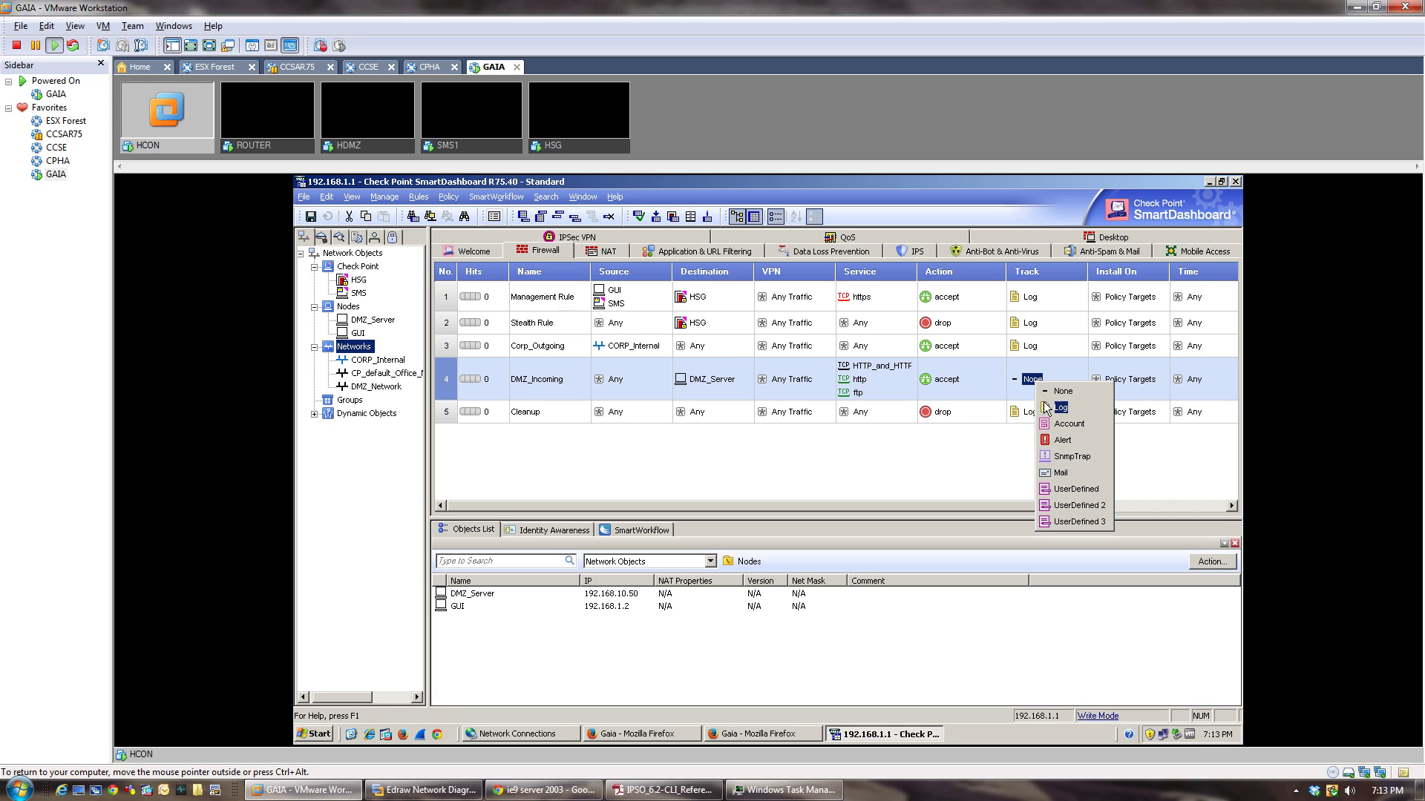
{"action": "left_click", "coordinate": [1053, 408]}
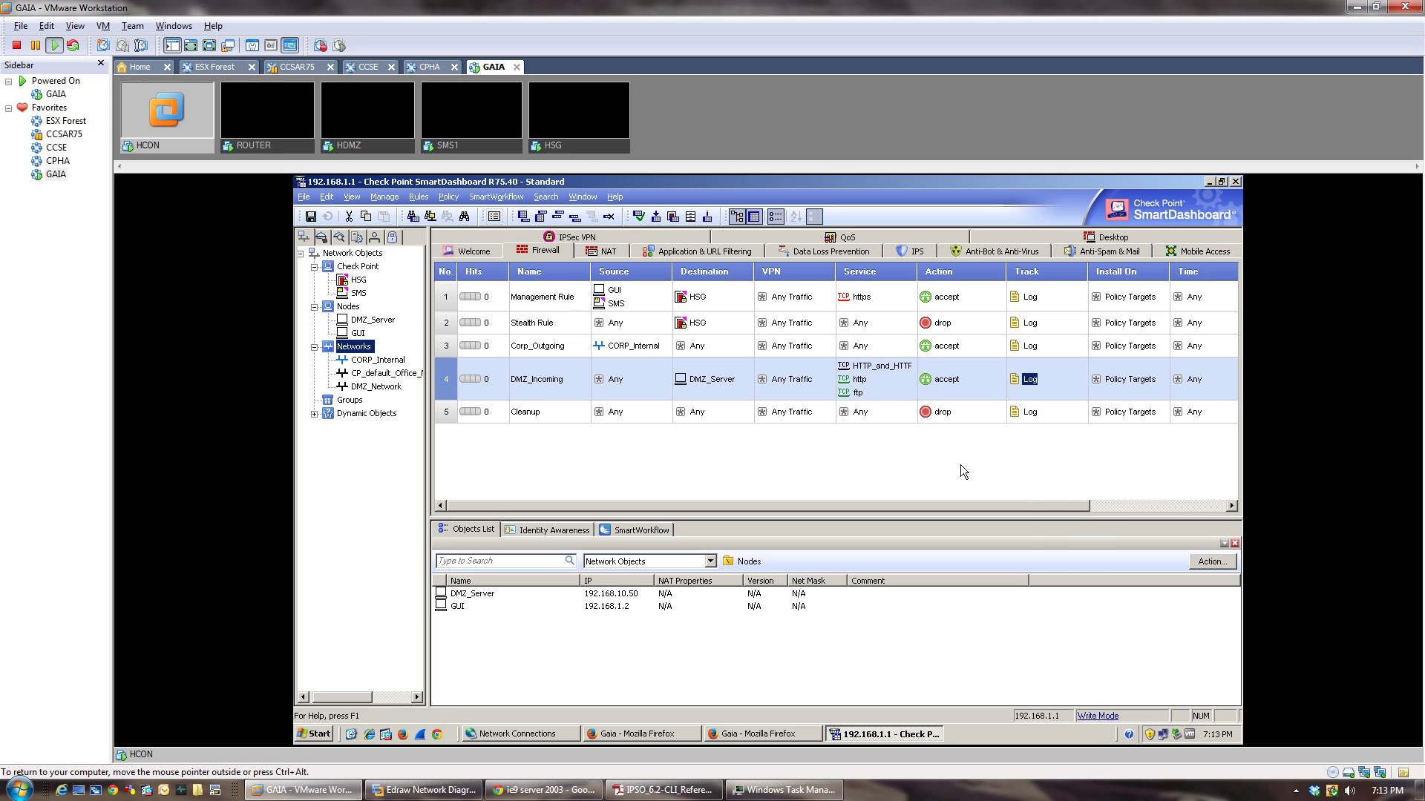
Save the rule base and verify the firewall and QoS policies.
{"action": "left_click", "coordinate": [310, 217]}
{"action": "left_click", "coordinate": [646, 218]}
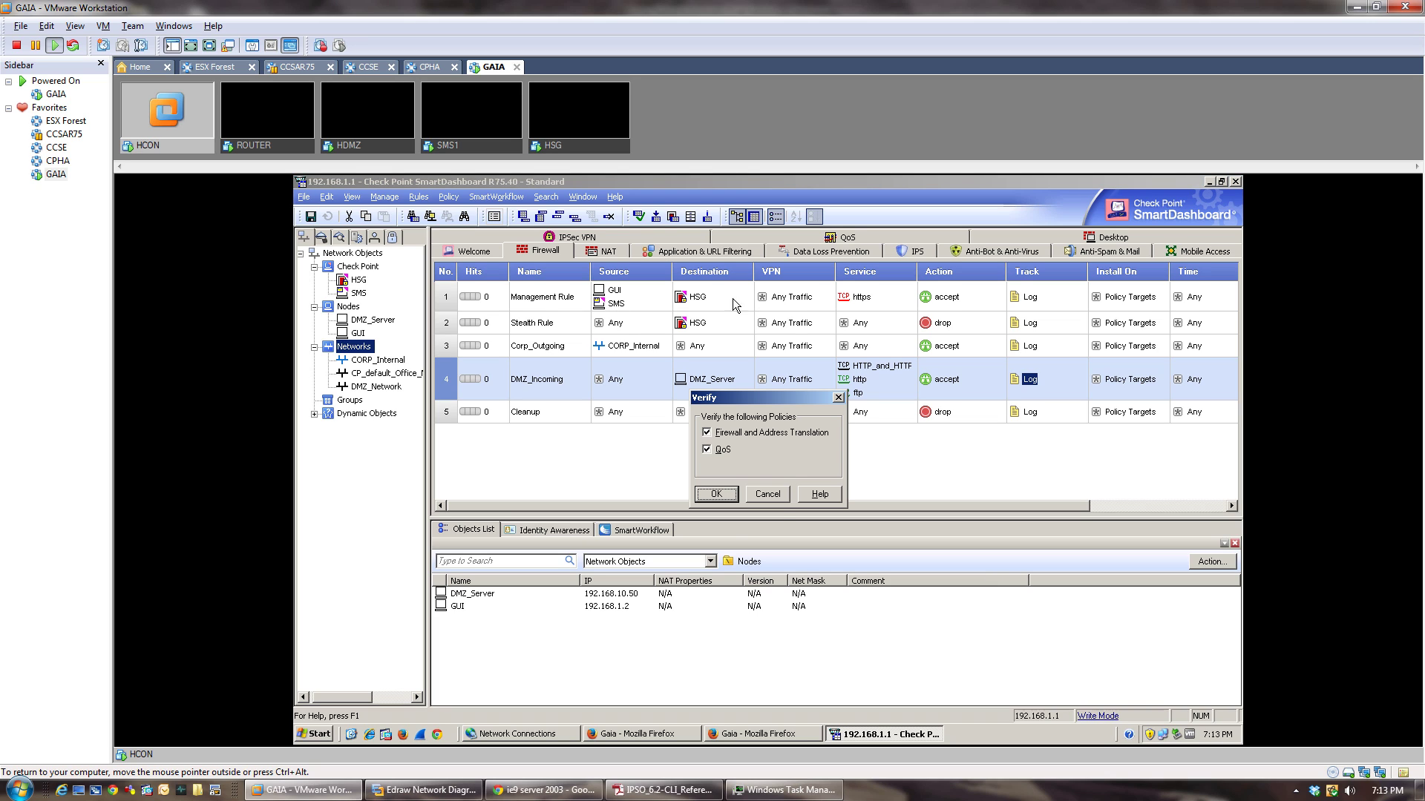
{"action": "left_click", "coordinate": [719, 494]}
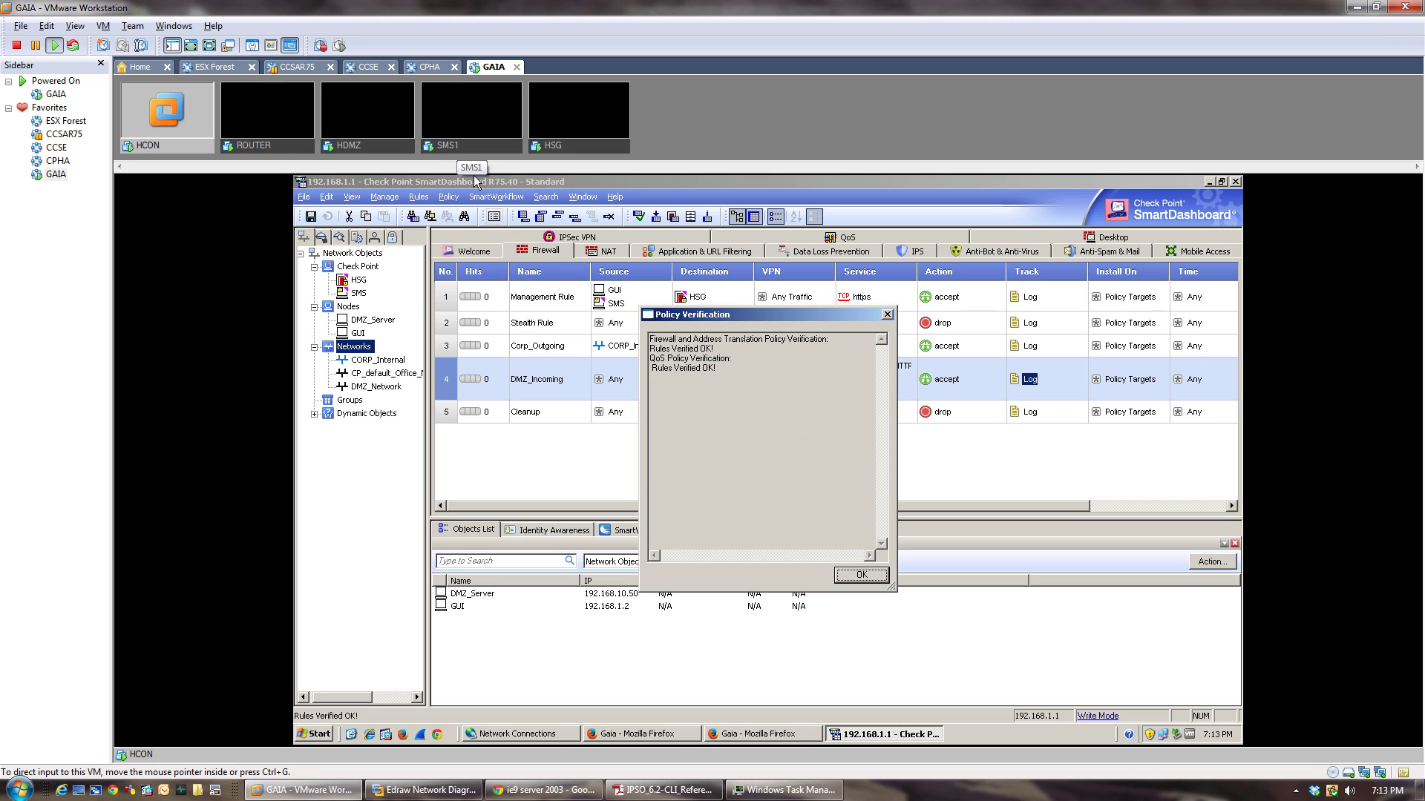
{"action": "left_click", "coordinate": [861, 575]}
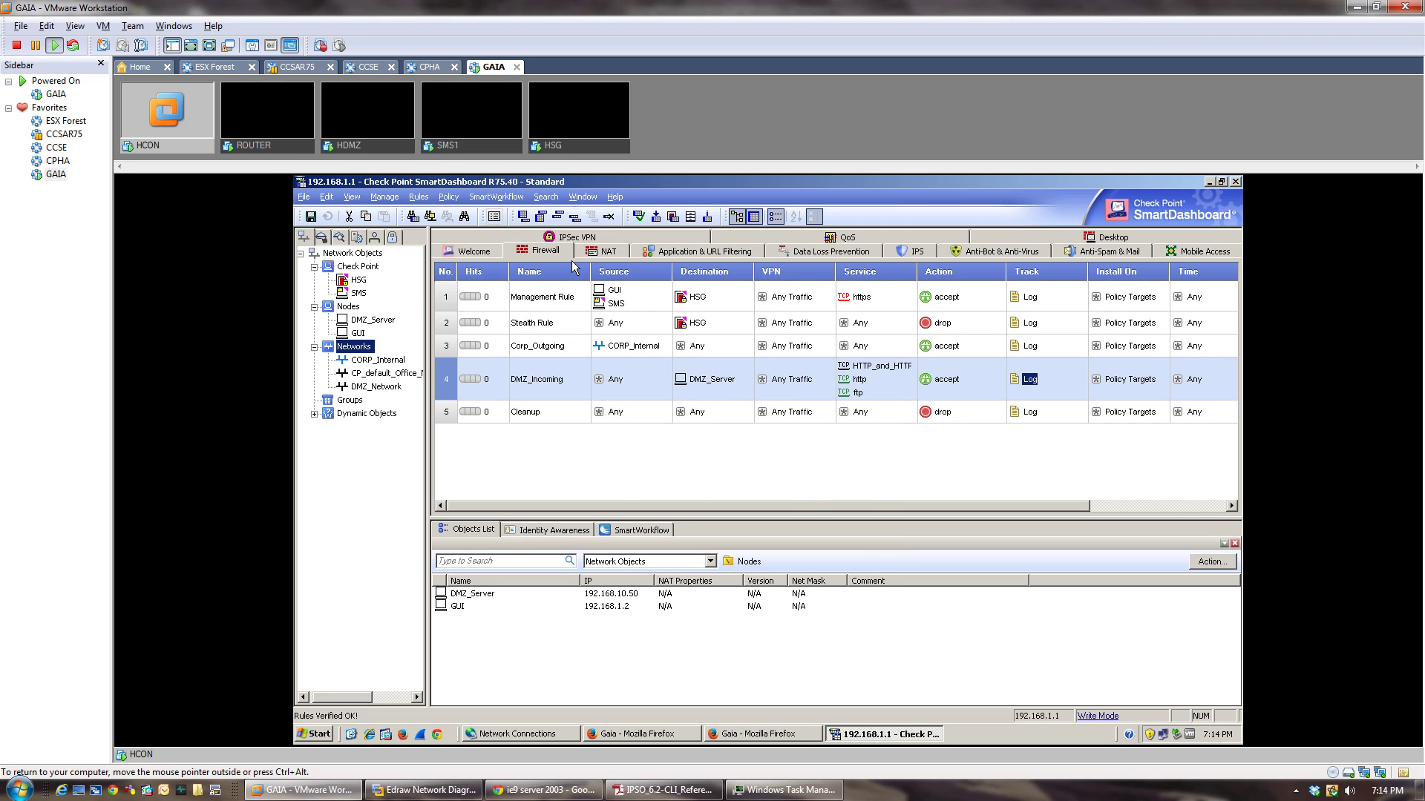
Install the policy on HSG, acknowledging the implicit rules warning.
{"action": "left_click", "coordinate": [656, 216]}
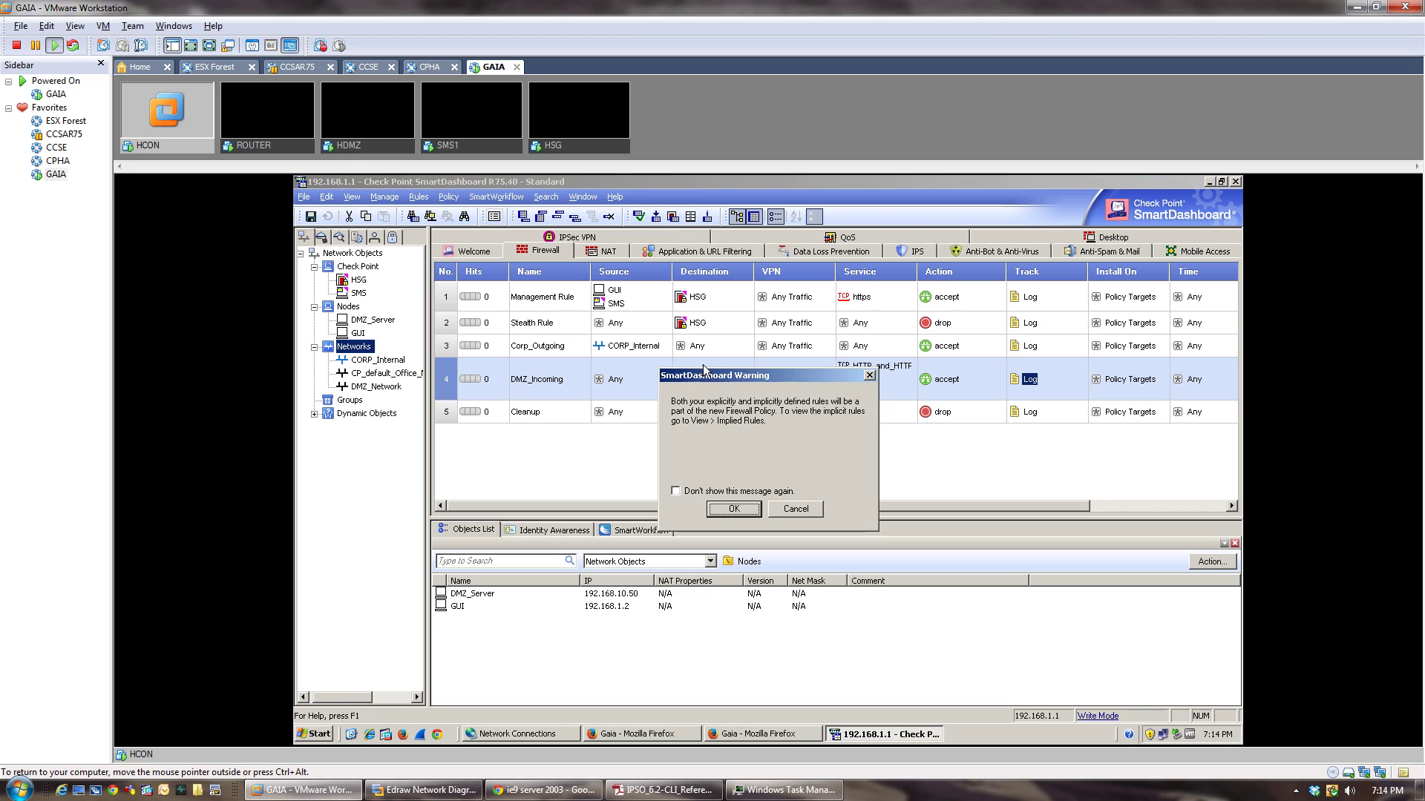
{"action": "left_click", "coordinate": [739, 509]}
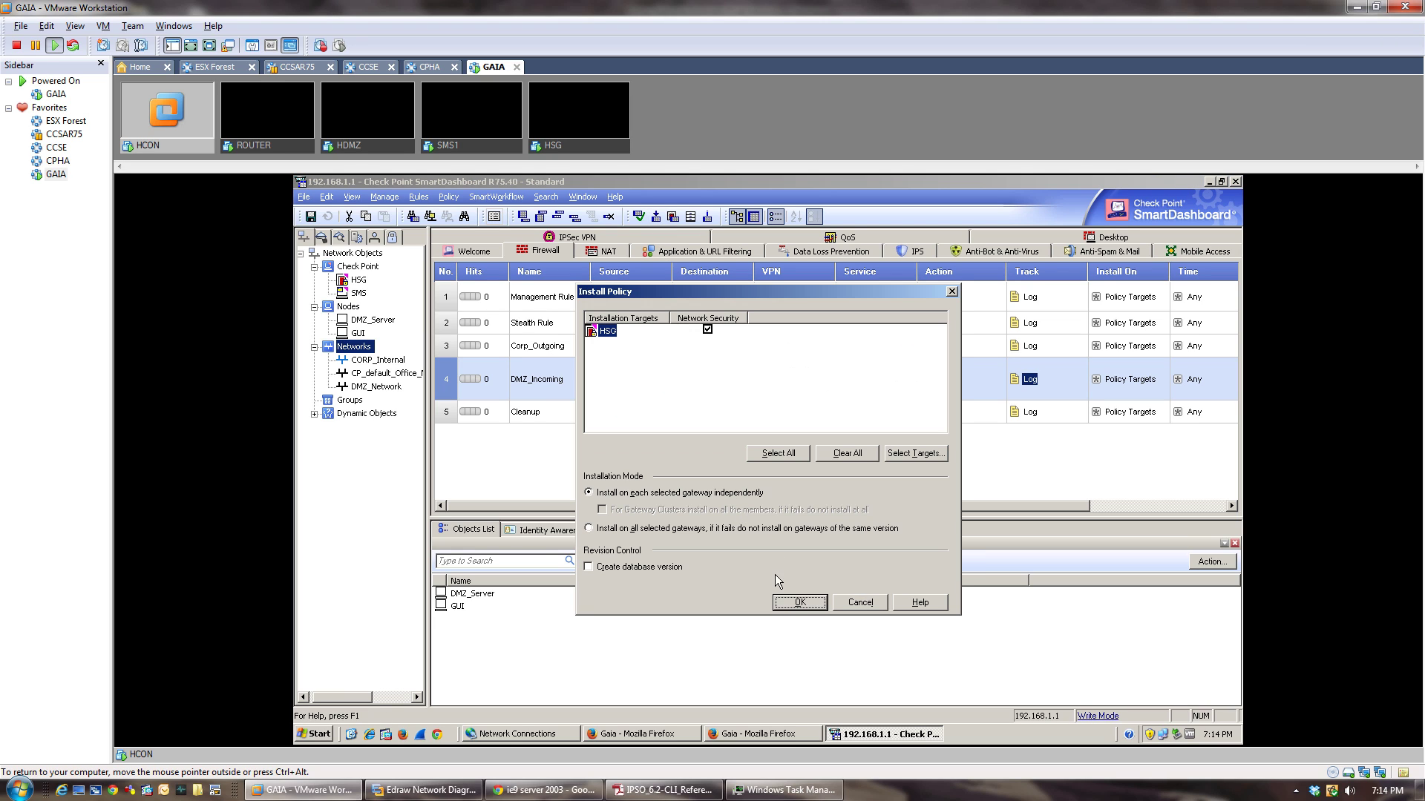
{"action": "left_click", "coordinate": [791, 608]}
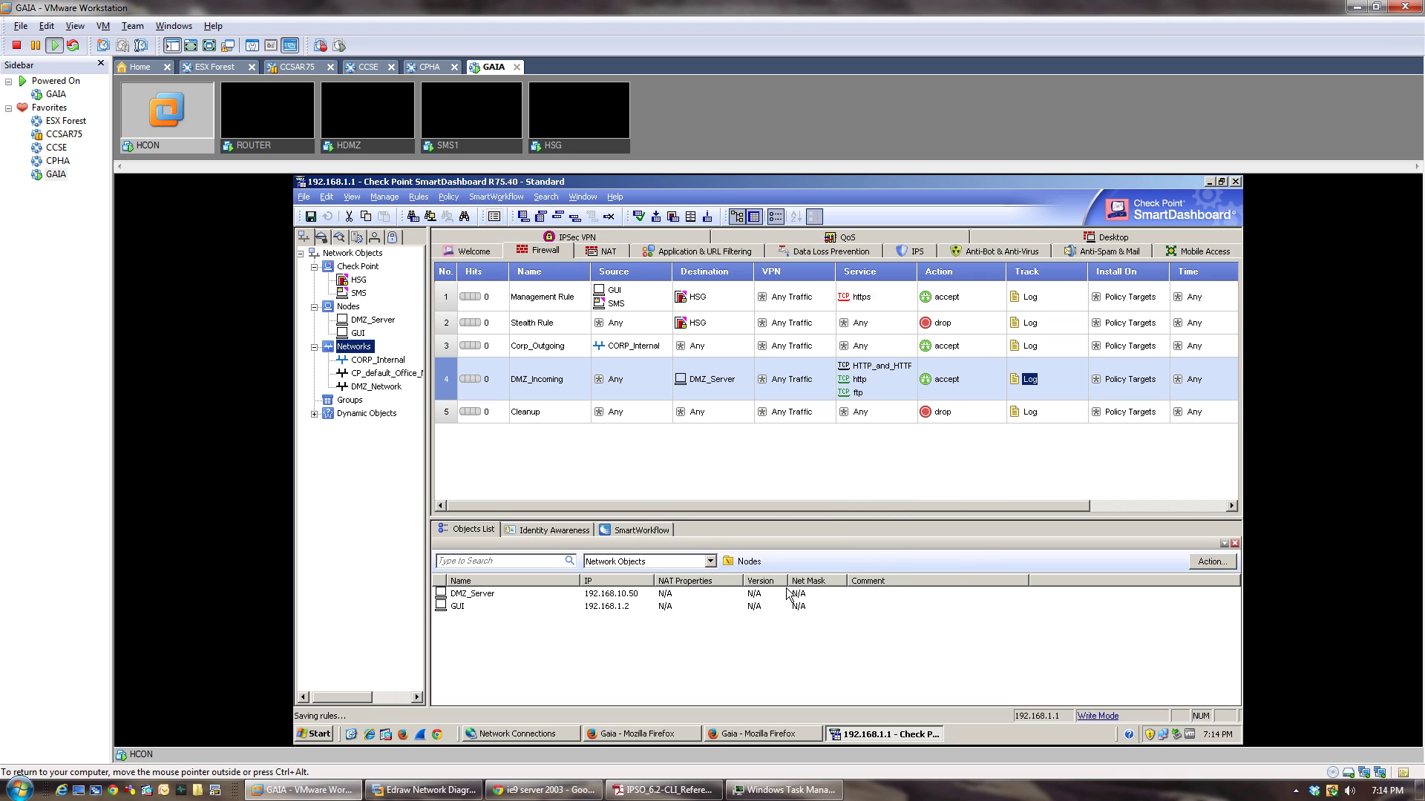
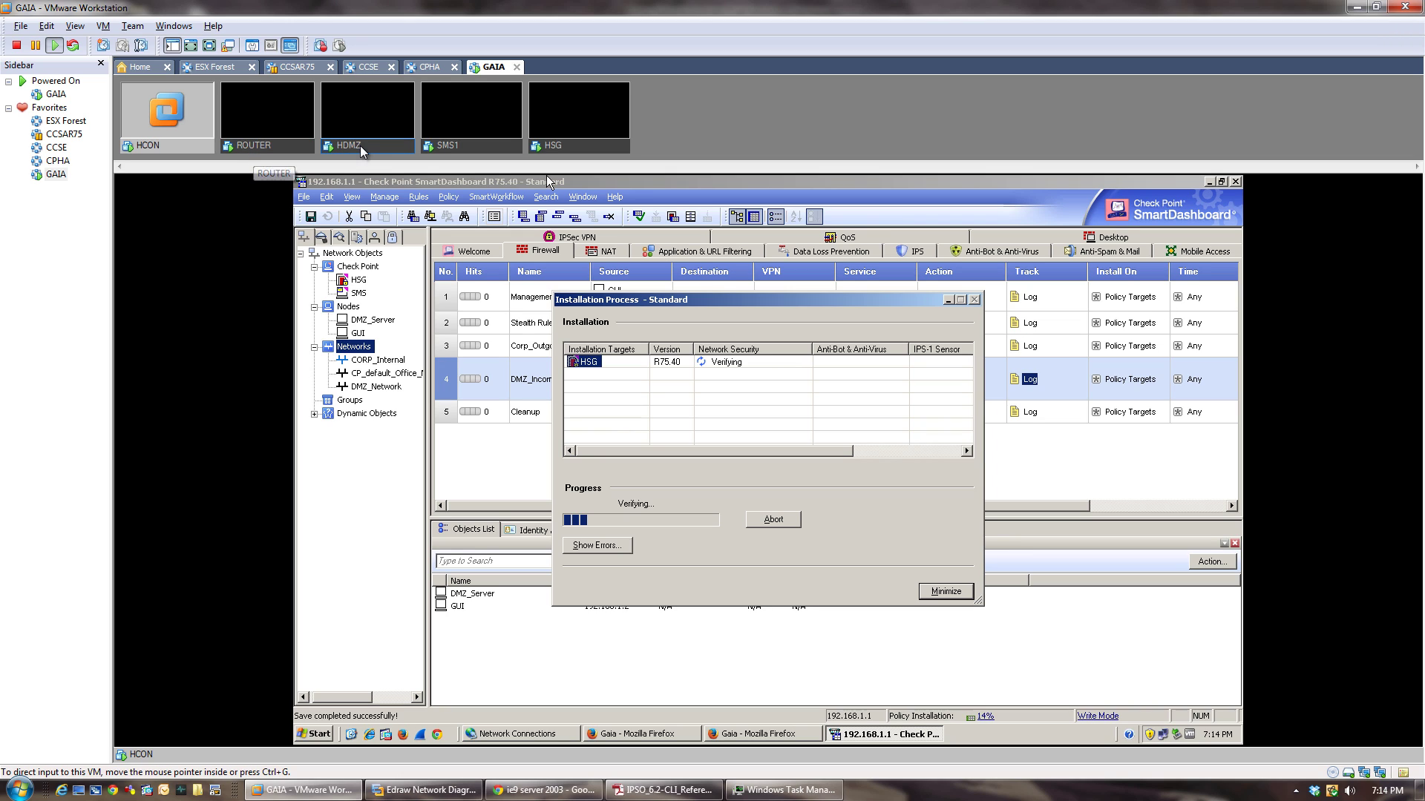
Log in to the HSG gateway console as admin.
{"action": "left_click", "coordinate": [576, 140]}
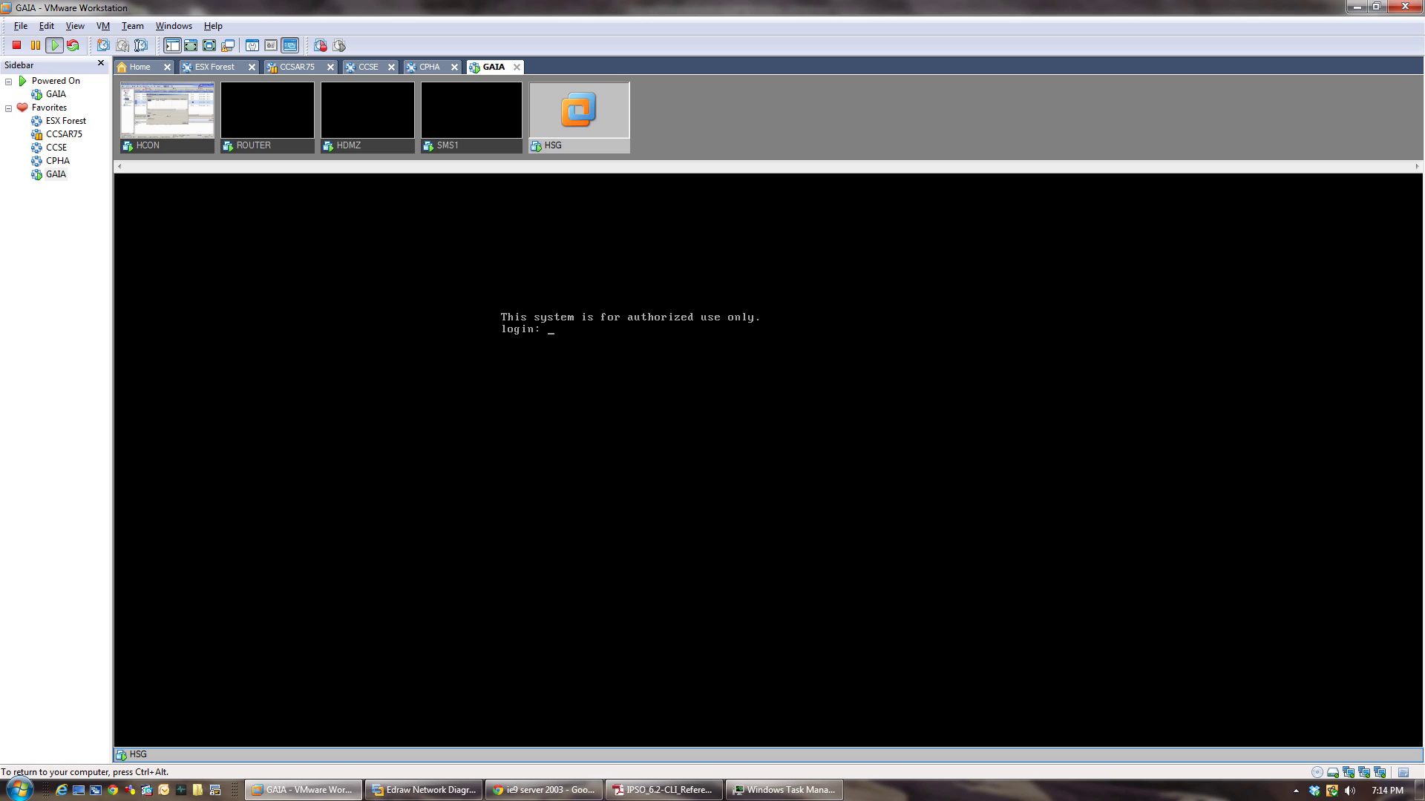
{"action": "type", "text": "admin"}
{"action": "key", "text": "Return"}
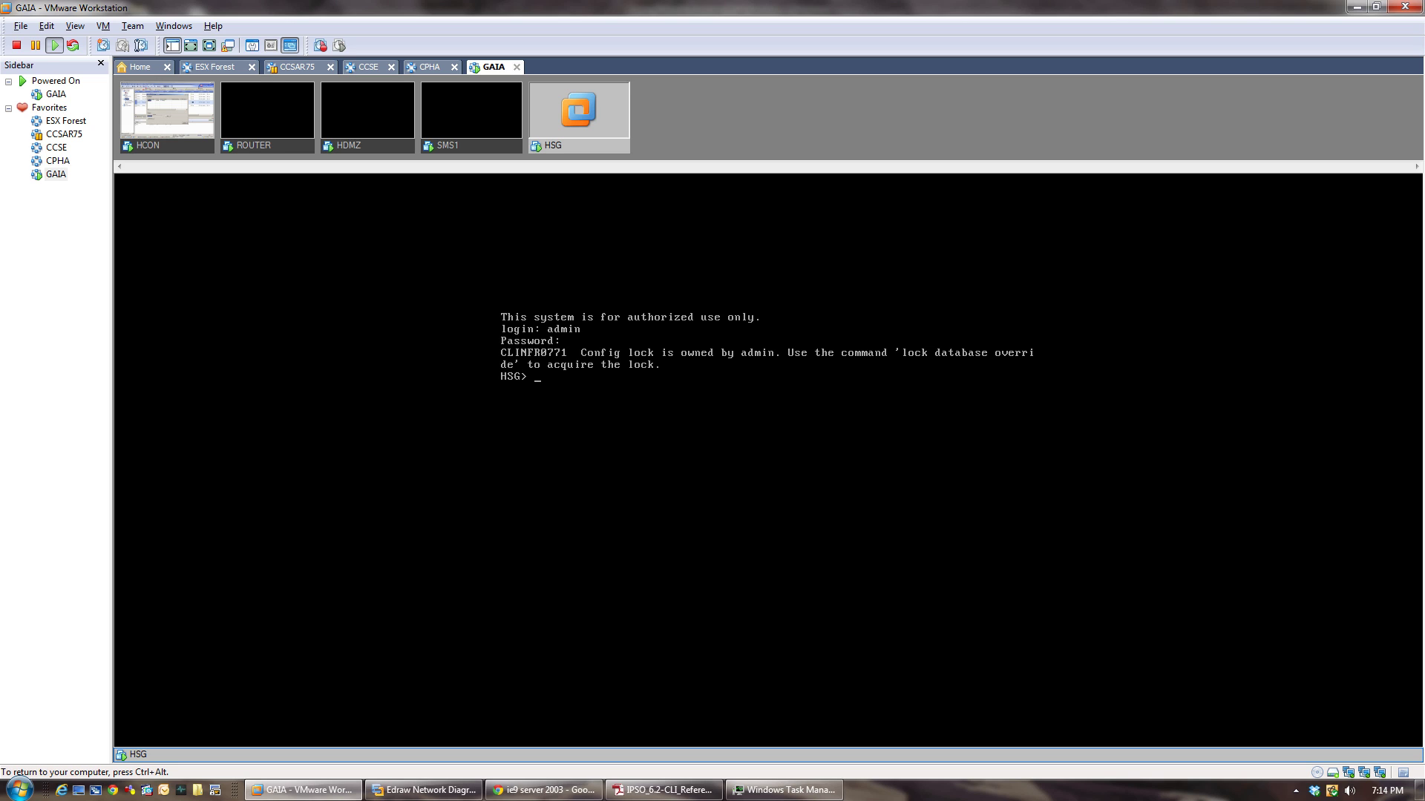
From HSG, ping 192.168.10.50 and 200.20.2.2, confirming 0% packet loss for both.
{"action": "type", "text": "ping ~"}
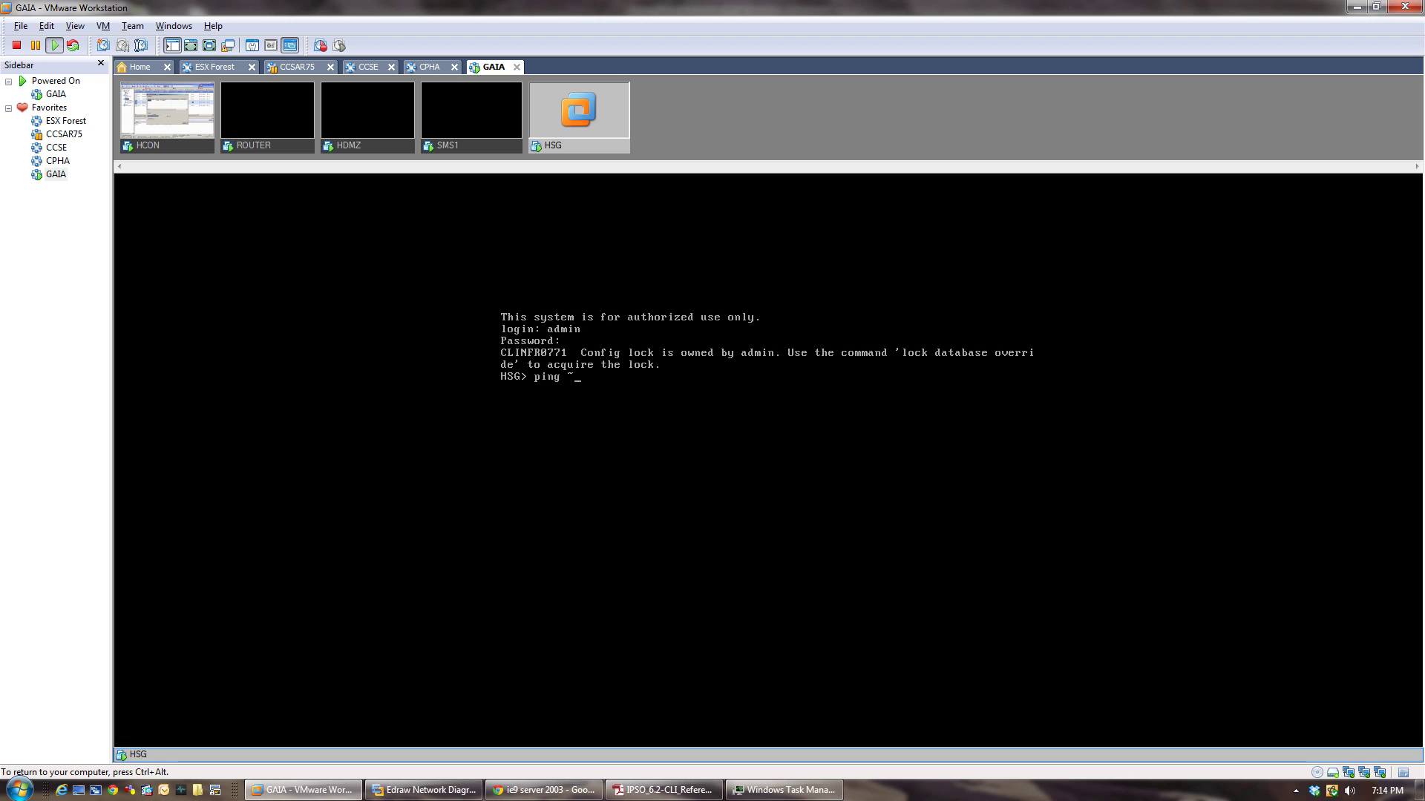
{"action": "type", "text": "192.168.10.50"}
{"action": "key", "text": "Return"}
{"action": "key", "text": "ctrl+c"}
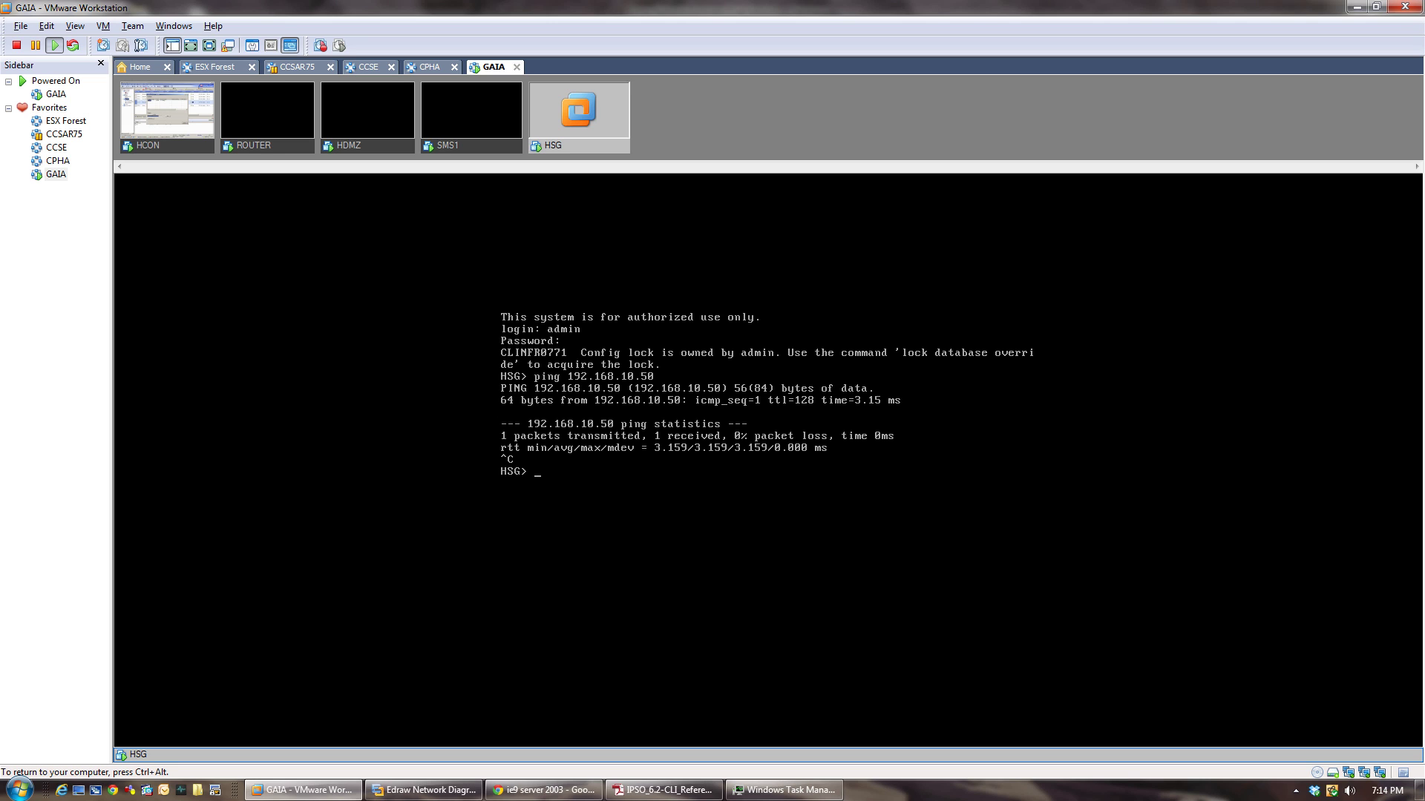
{"action": "type", "text": "ping 200.20.2.2"}
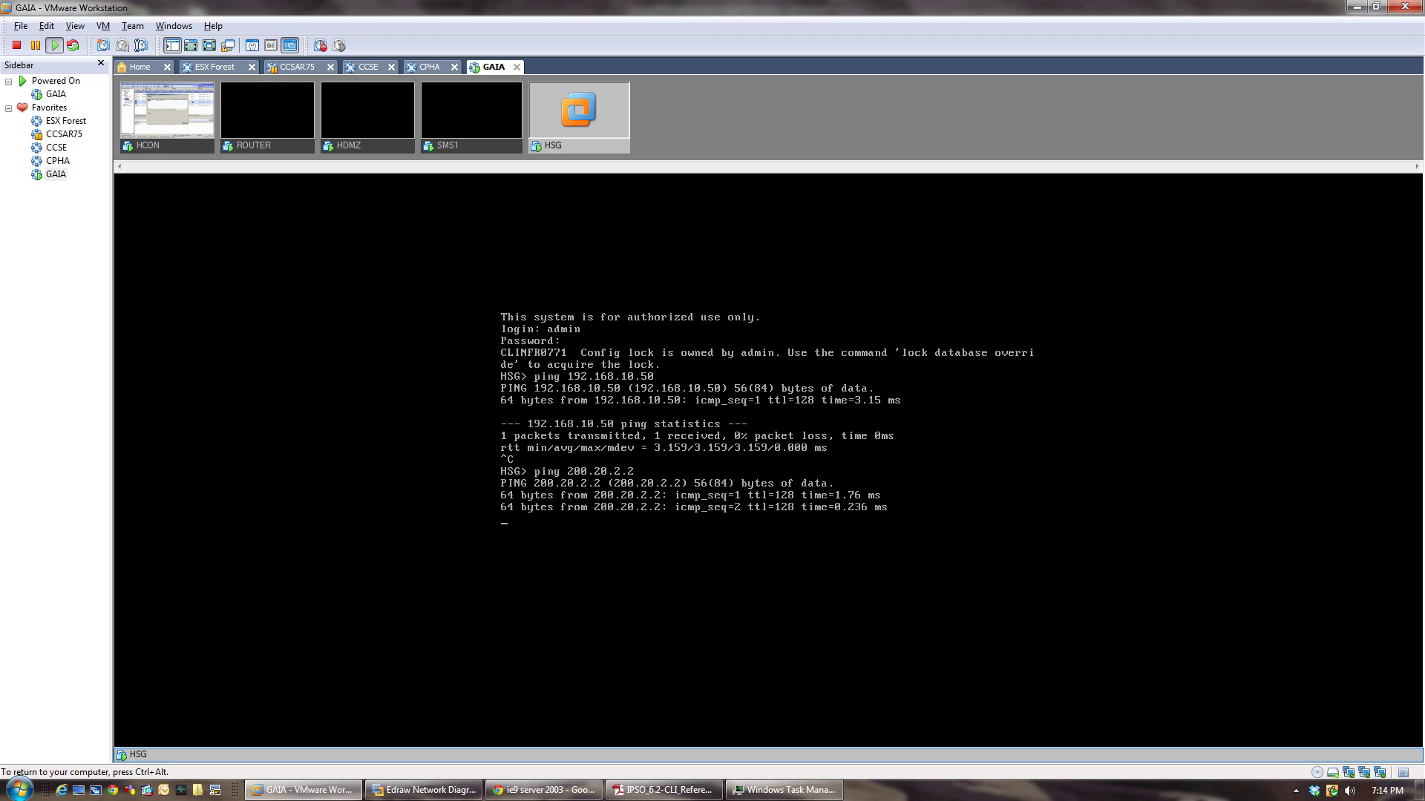
{"action": "key", "text": "ctrl+c"}
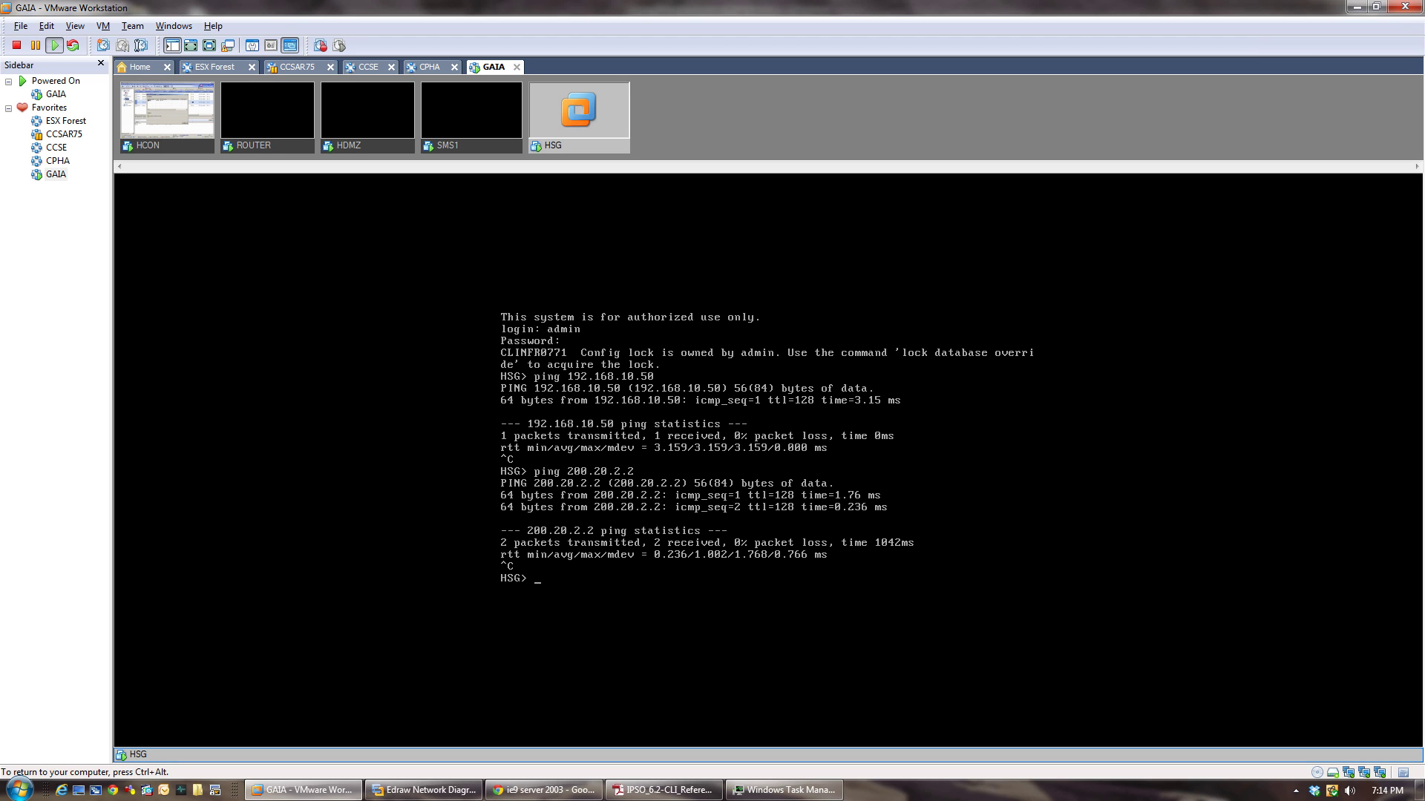
{"action": "key", "text": "ctrl+alt"}
On HCON, close the completed installation dialog and ping 200.20.2.2, getting 4 of 4 replies.
{"action": "left_click", "coordinate": [146, 149]}
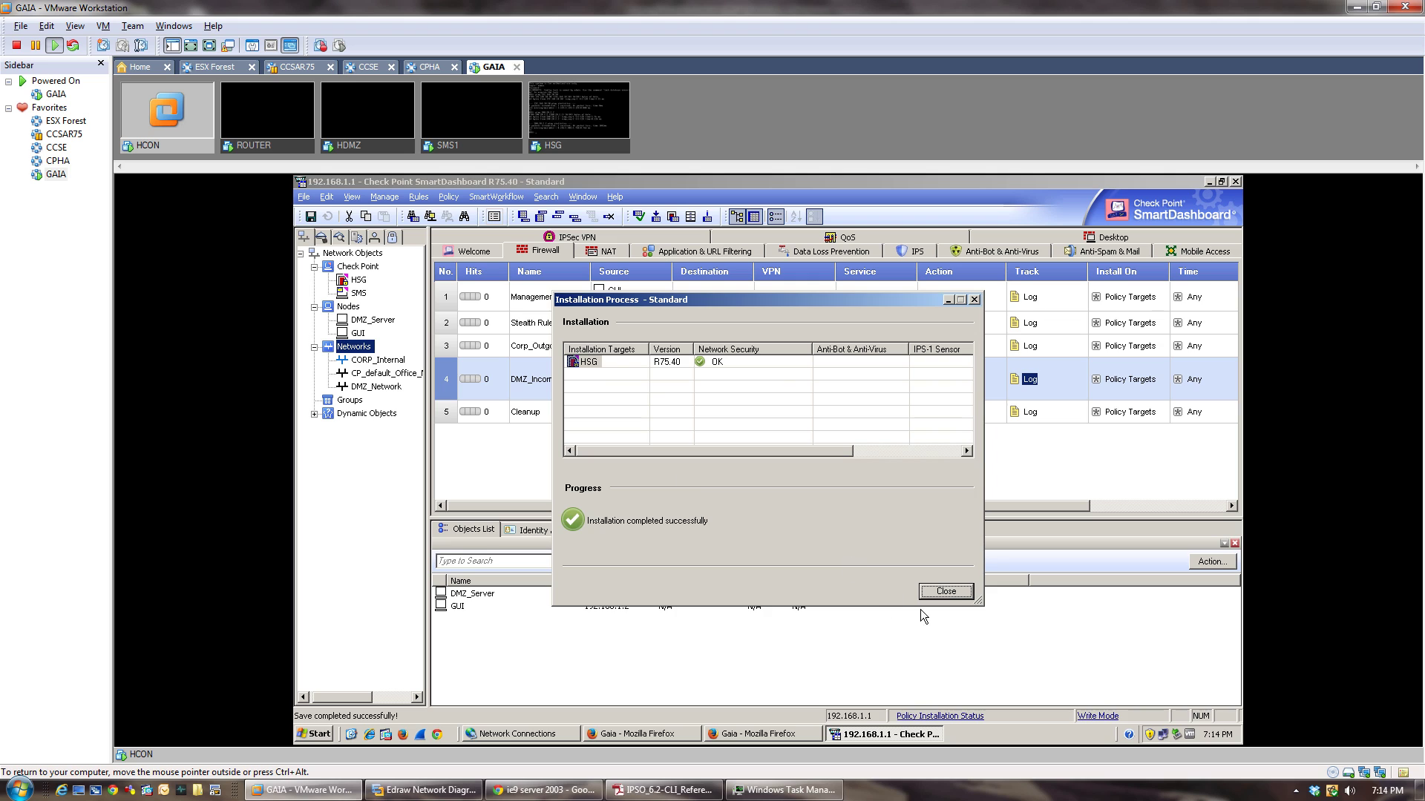
{"action": "left_click", "coordinate": [945, 591]}
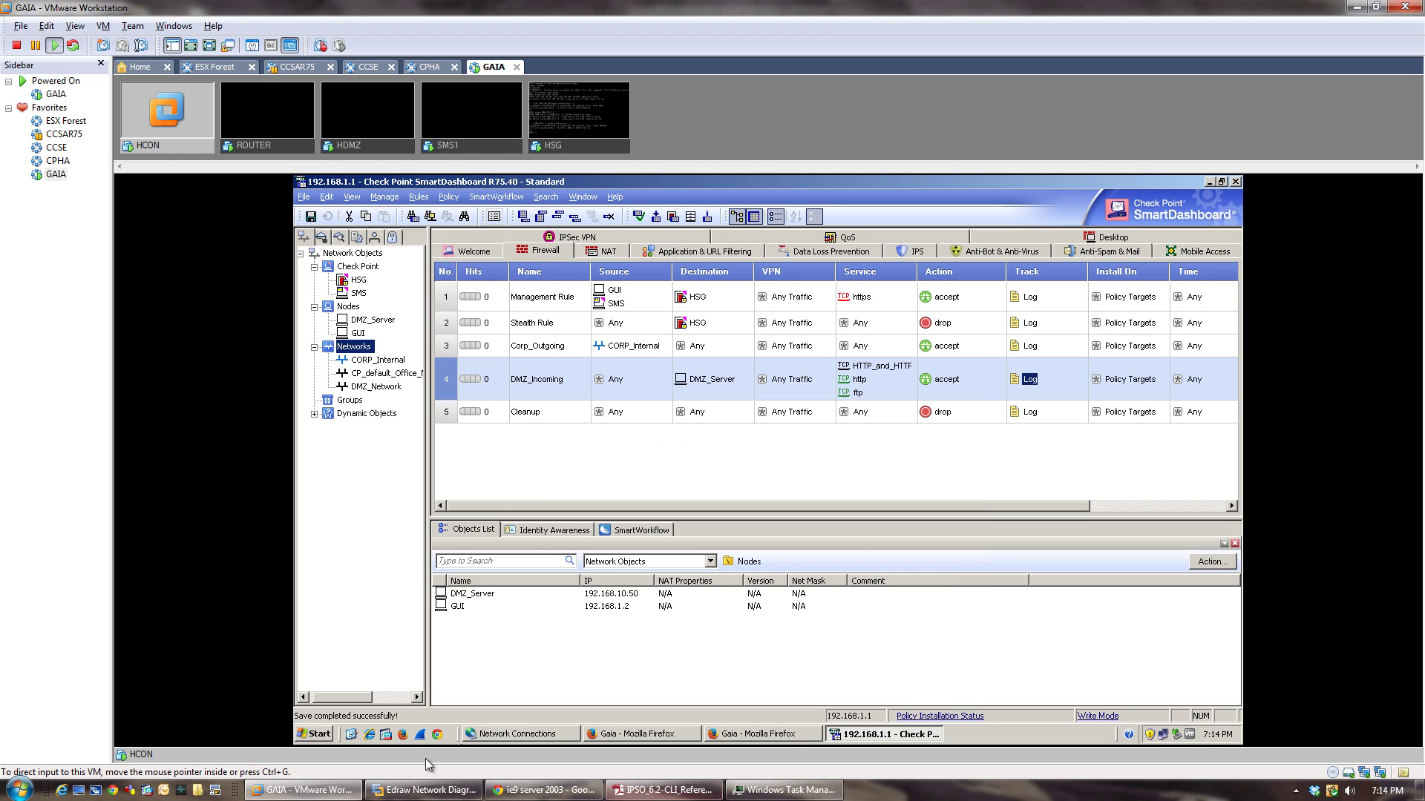
{"action": "left_click", "coordinate": [319, 734]}
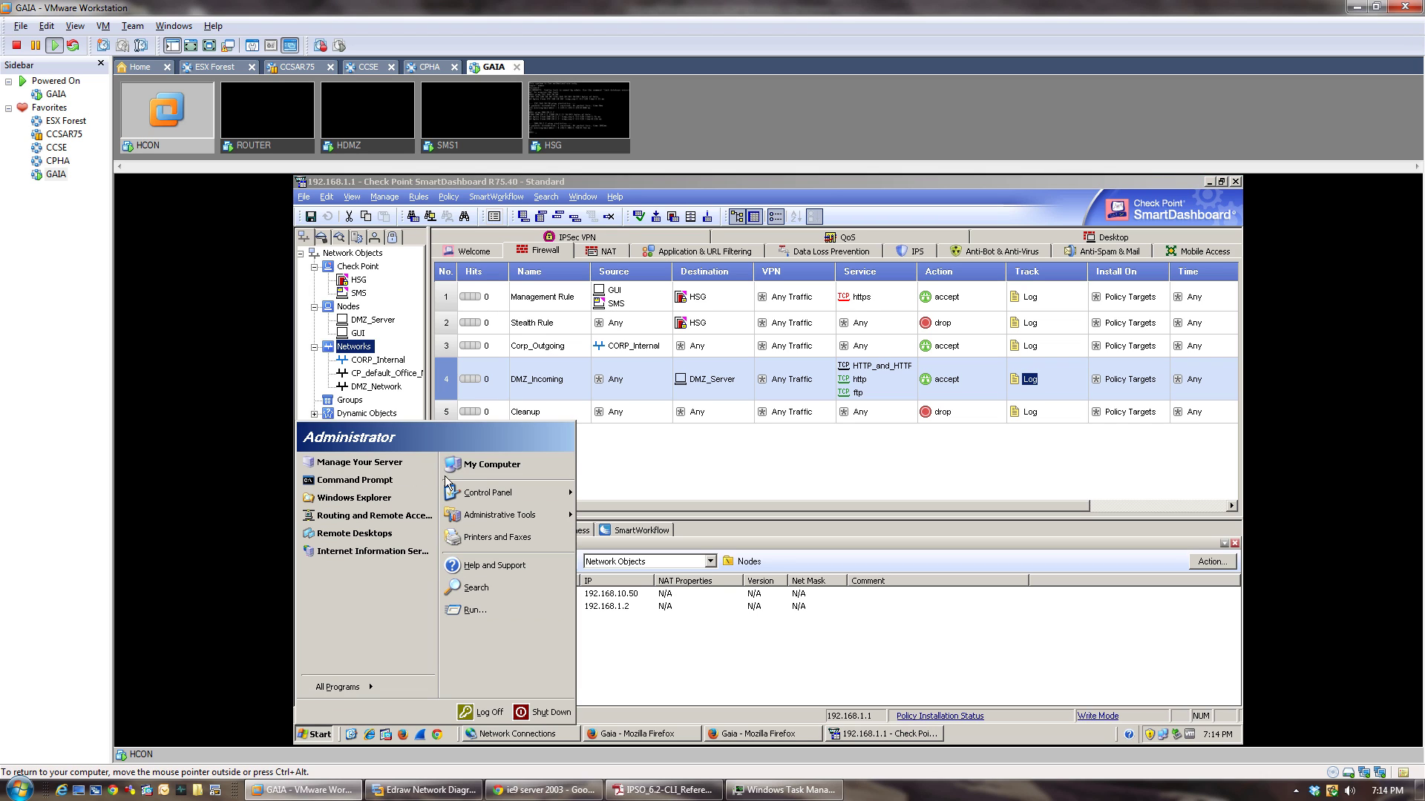
{"action": "left_click", "coordinate": [393, 484]}
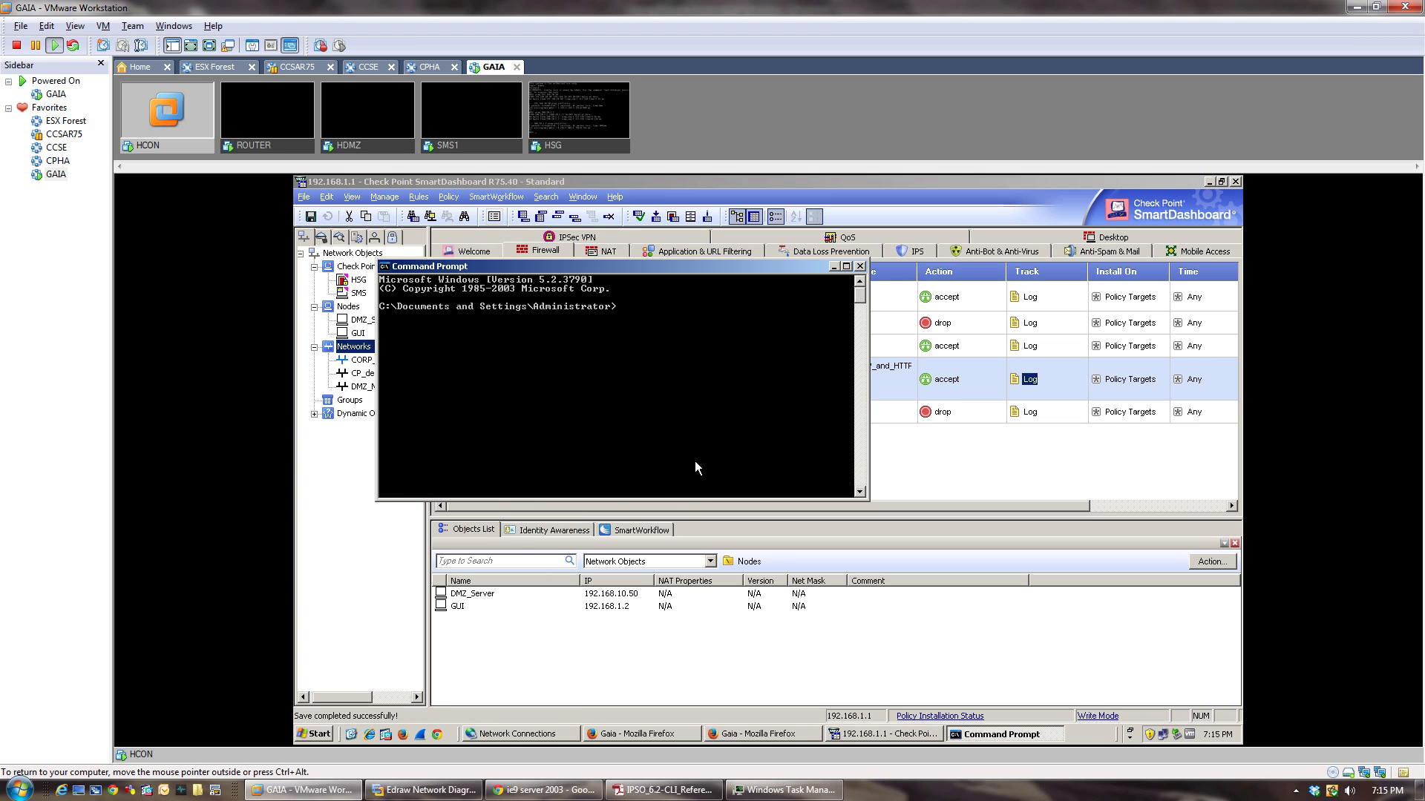
{"action": "type", "text": "ping 200.20.2.2"}
{"action": "key", "text": "Return"}
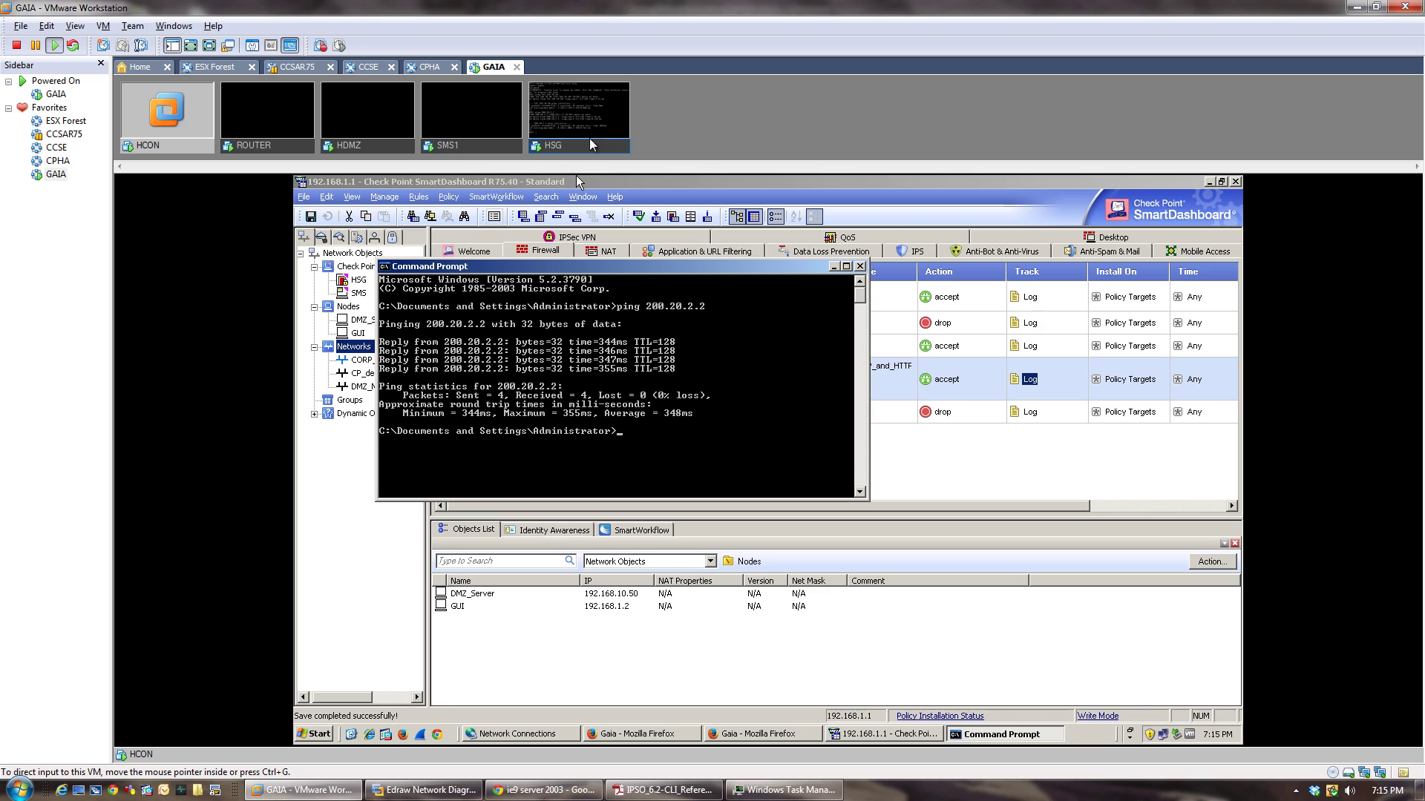
Unlock the ROUTER VM and ping 192.168.10.50, which times out with 100% loss.
{"action": "left_click", "coordinate": [293, 149]}
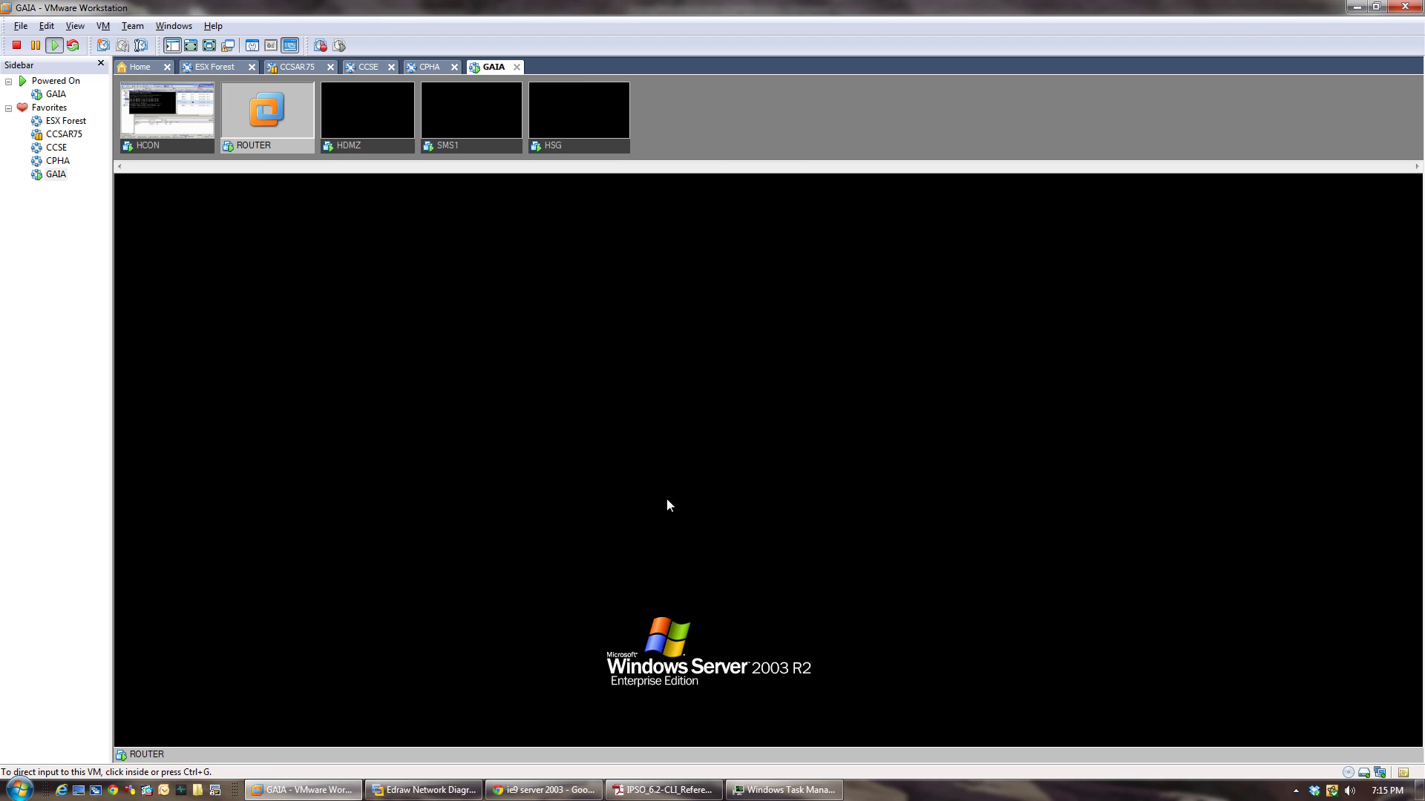
{"action": "key", "text": "ctrl+alt+Insert"}
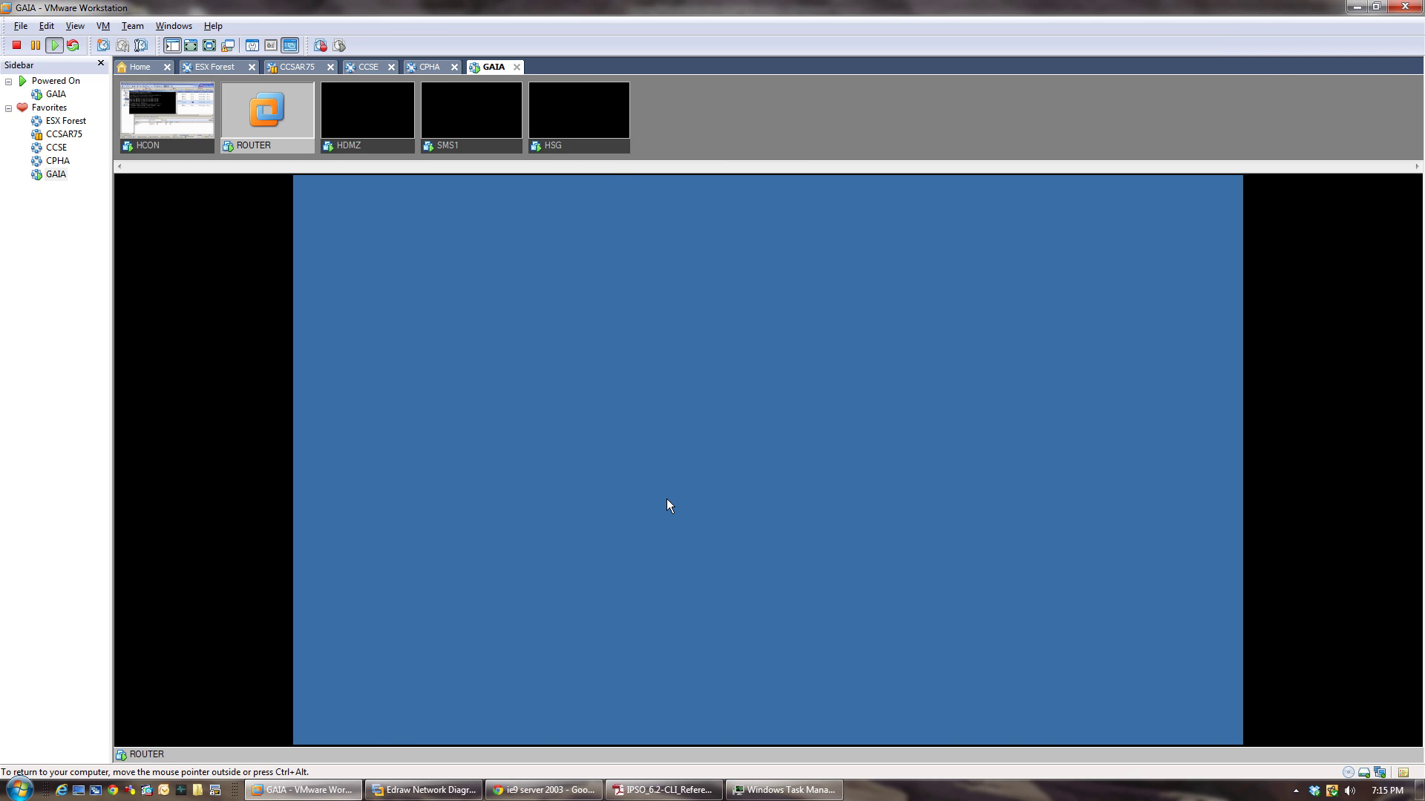
{"action": "key", "text": "Return"}
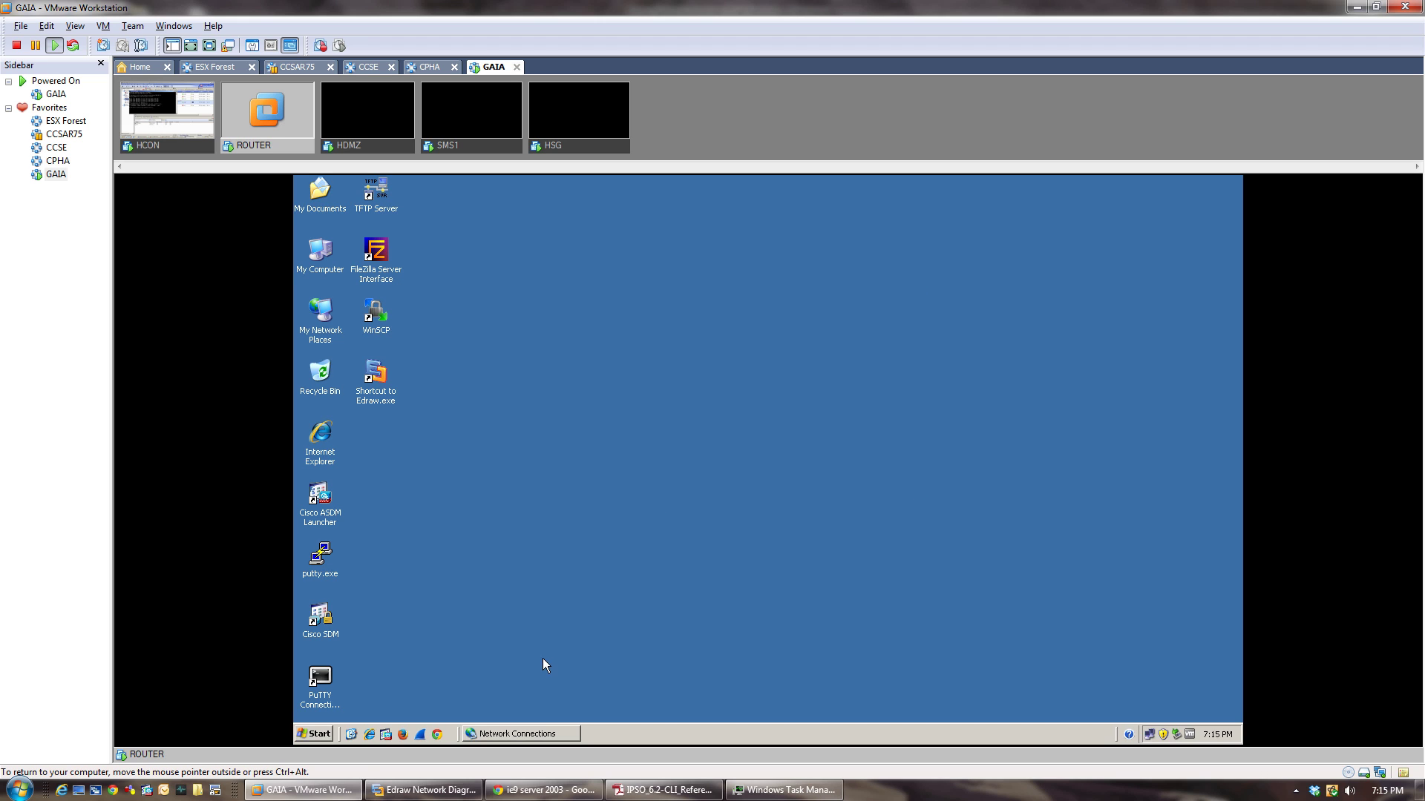
{"action": "left_click", "coordinate": [311, 734]}
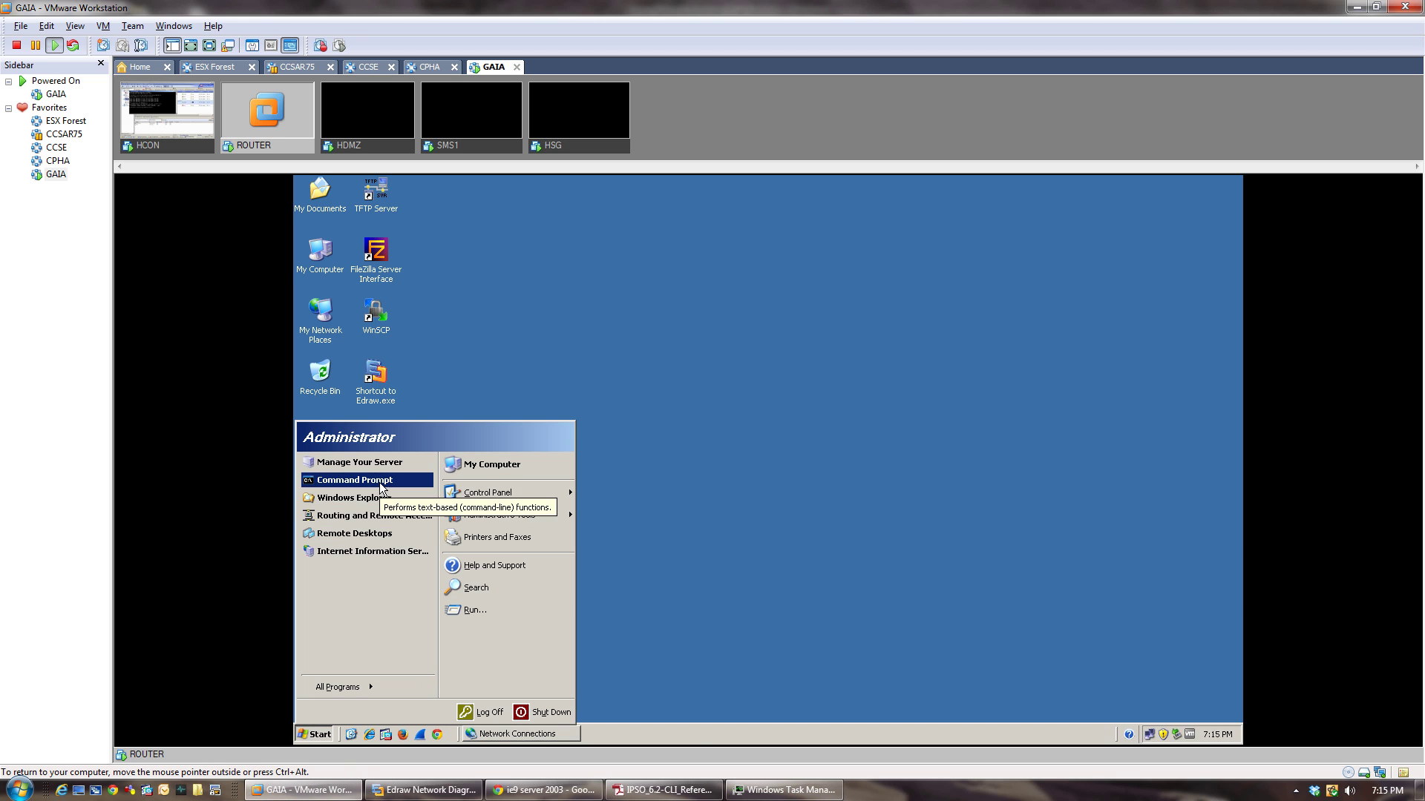
{"action": "left_click", "coordinate": [357, 469]}
{"action": "type", "text": "ping 19"}
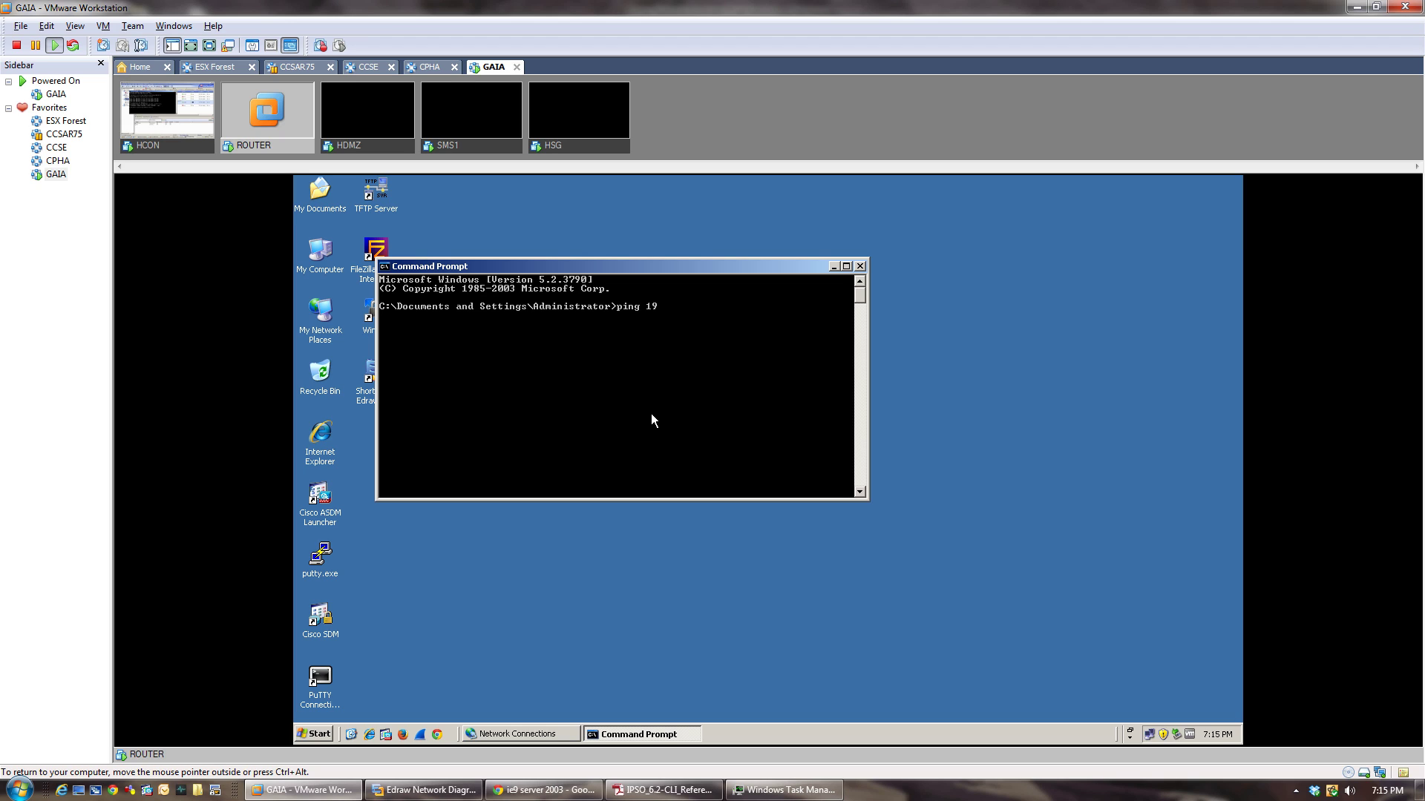
{"action": "type", "text": "2.168.10.50"}
{"action": "key", "text": "Return"}
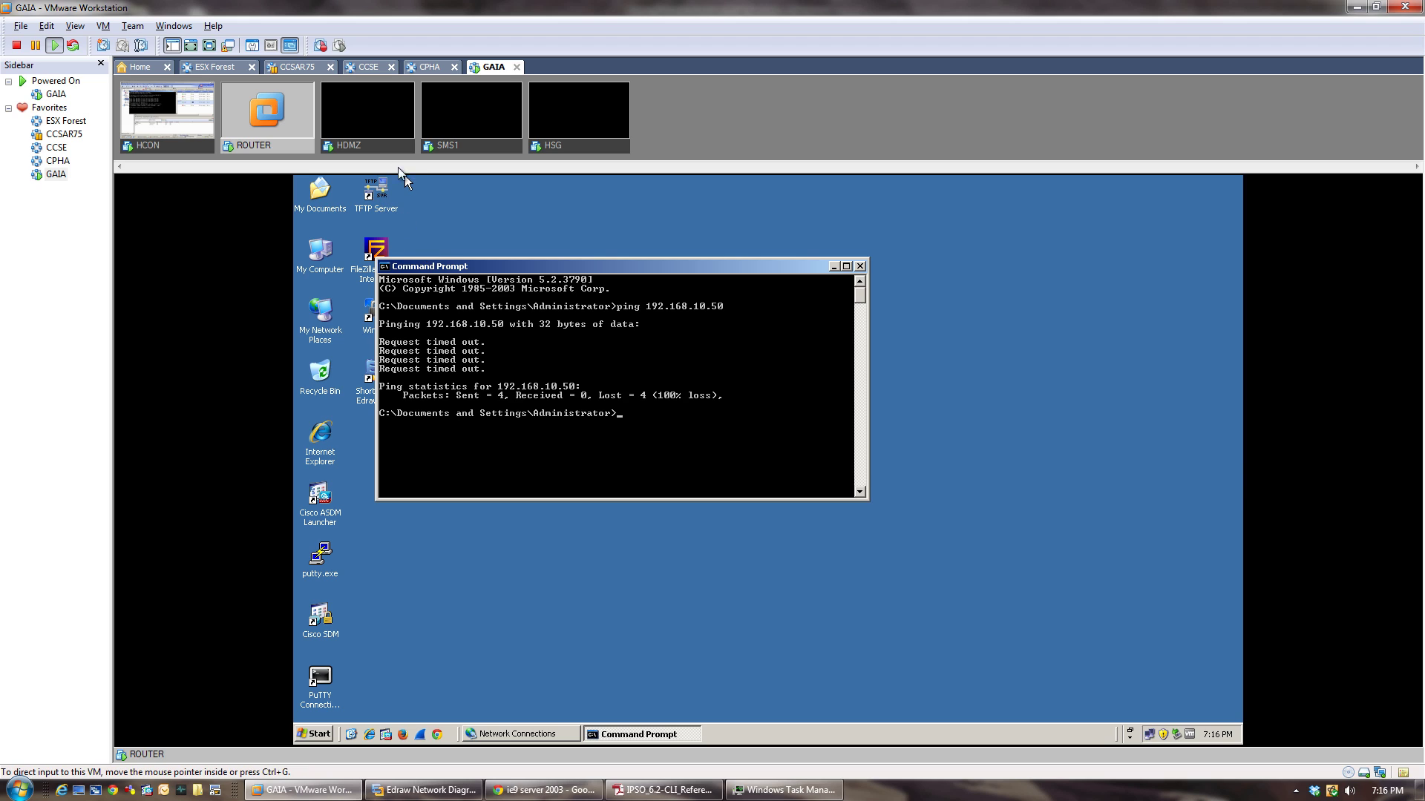
Return to HCON and minimize its Command Prompt to reveal the SmartDashboard firewall rule base.
{"action": "left_click", "coordinate": [376, 147]}
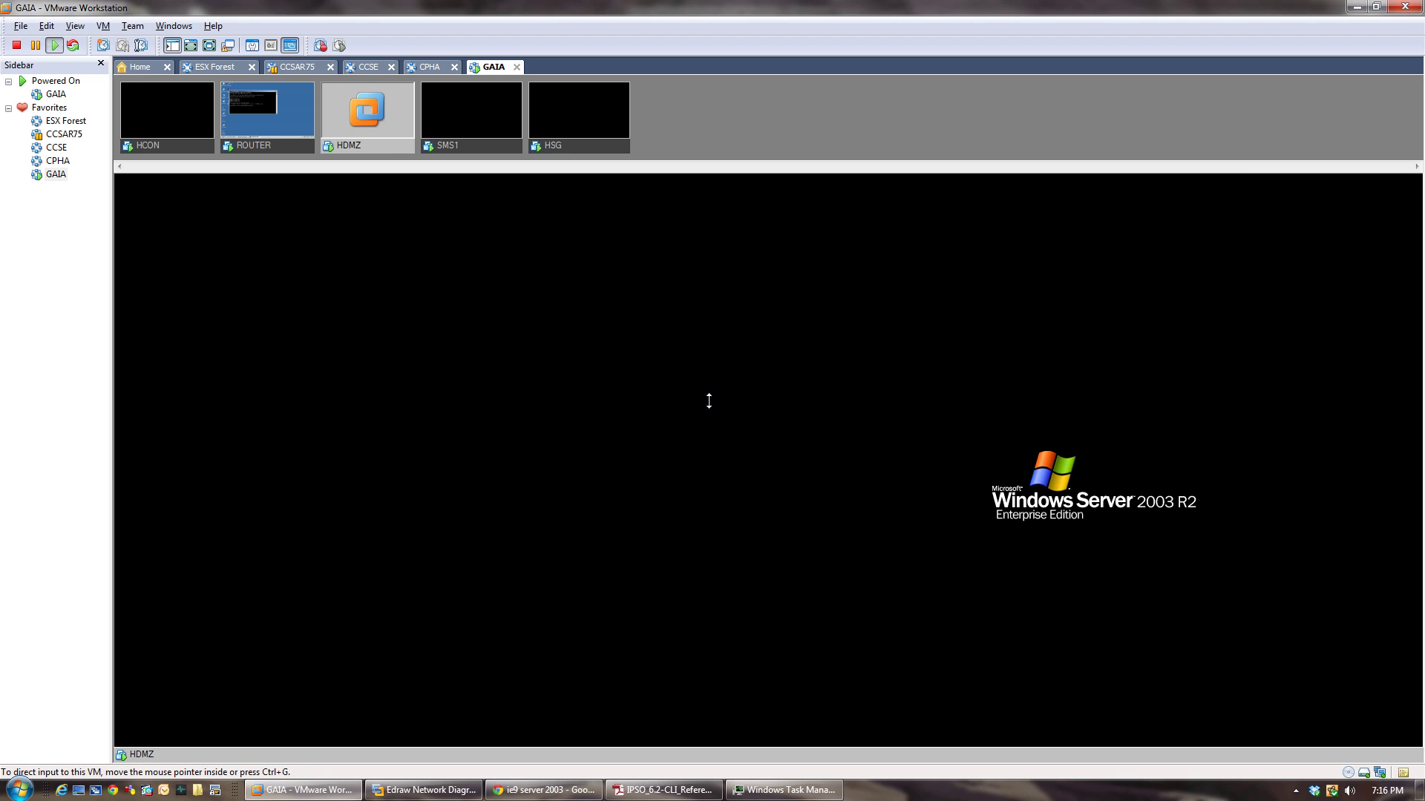
{"action": "left_click", "coordinate": [179, 148]}
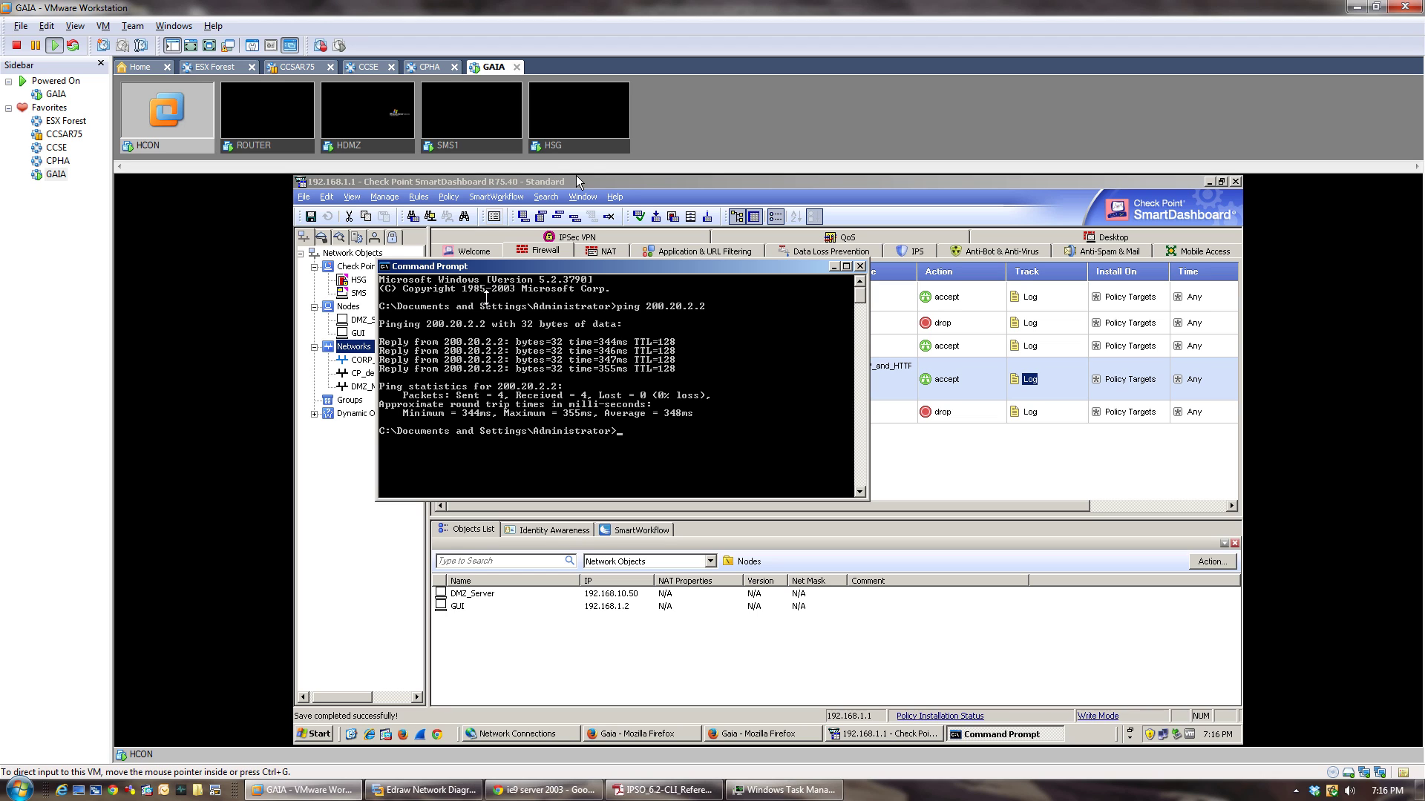
{"action": "left_click", "coordinate": [834, 266]}
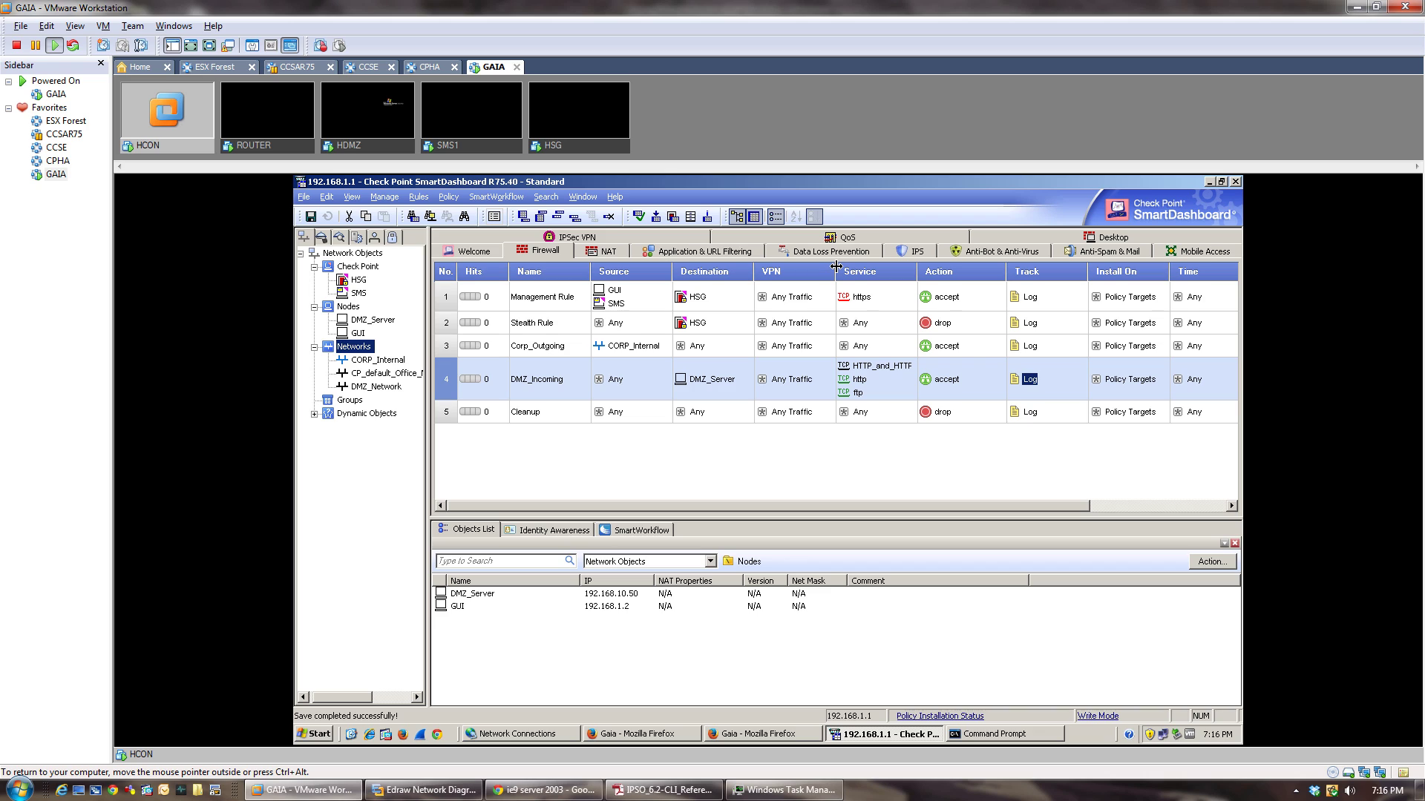